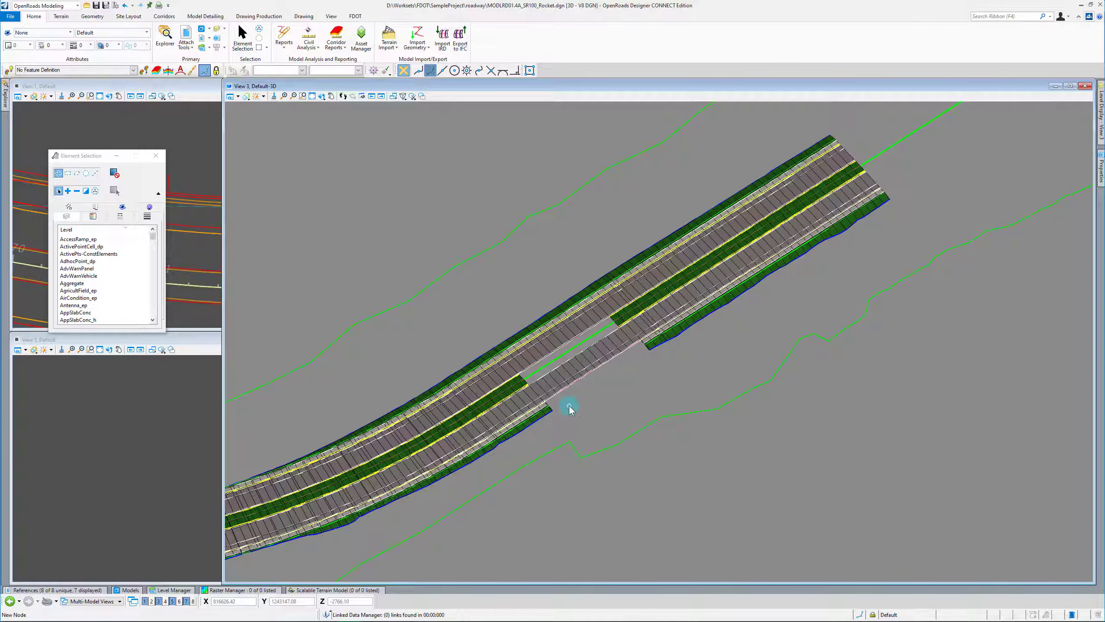
scroll(523, 428, "up", 2)
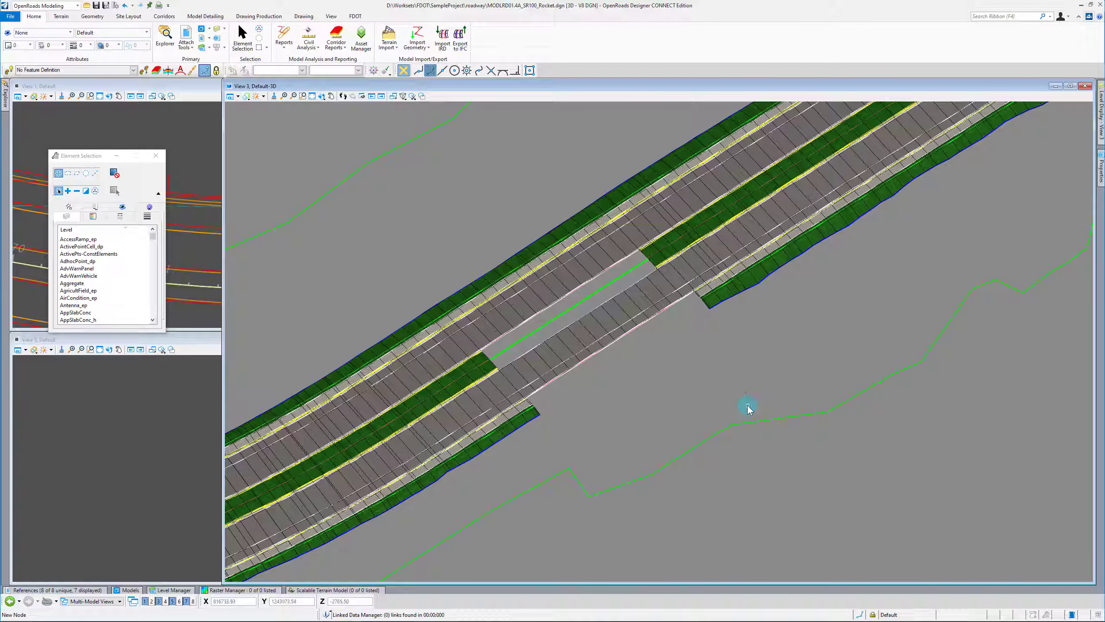
scroll(687, 386, "down", 2)
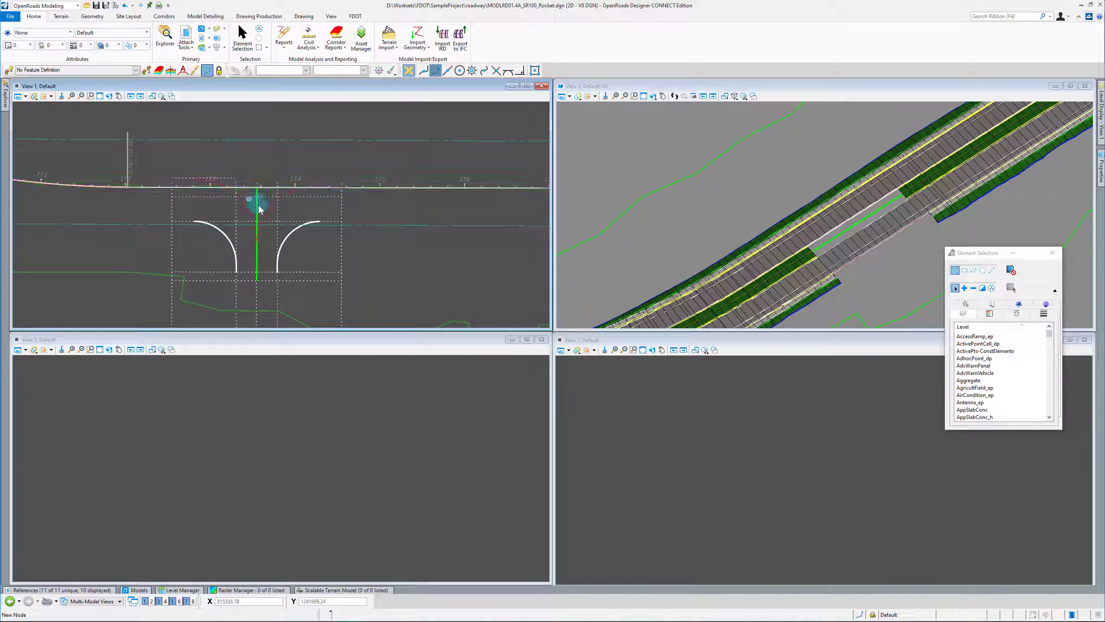
left_click(368, 184)
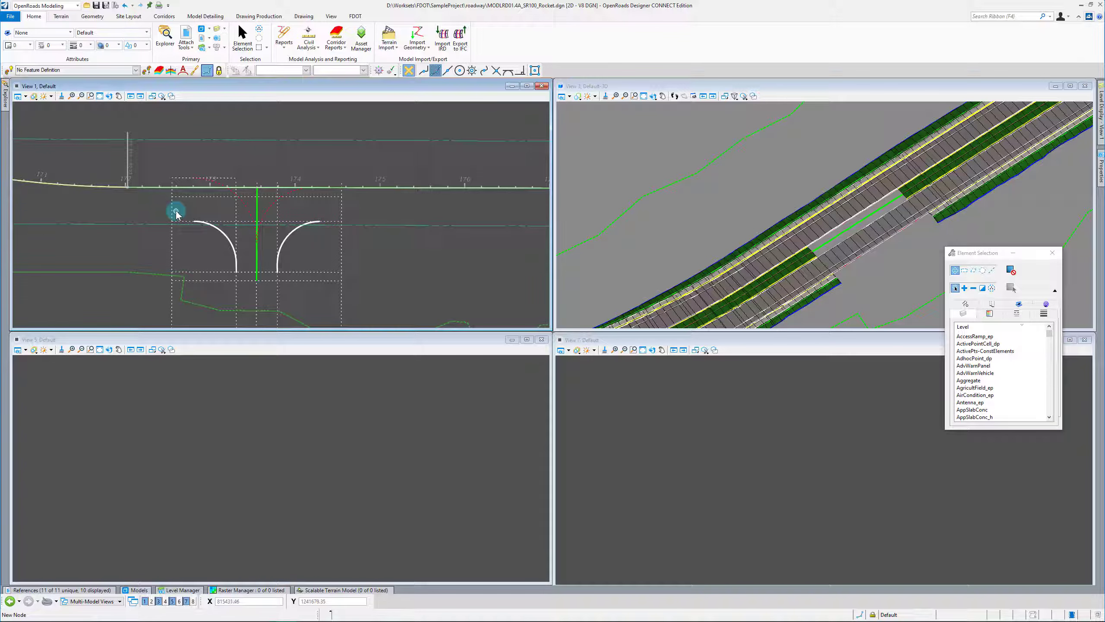
scroll(176, 213, "up", 2)
Hide the MODLRD01.1_SR100_Pavt.dgn reference and display the MODLRD01.1Z_SR100_PavtProj reference in the 3D model.
left_click(781, 190)
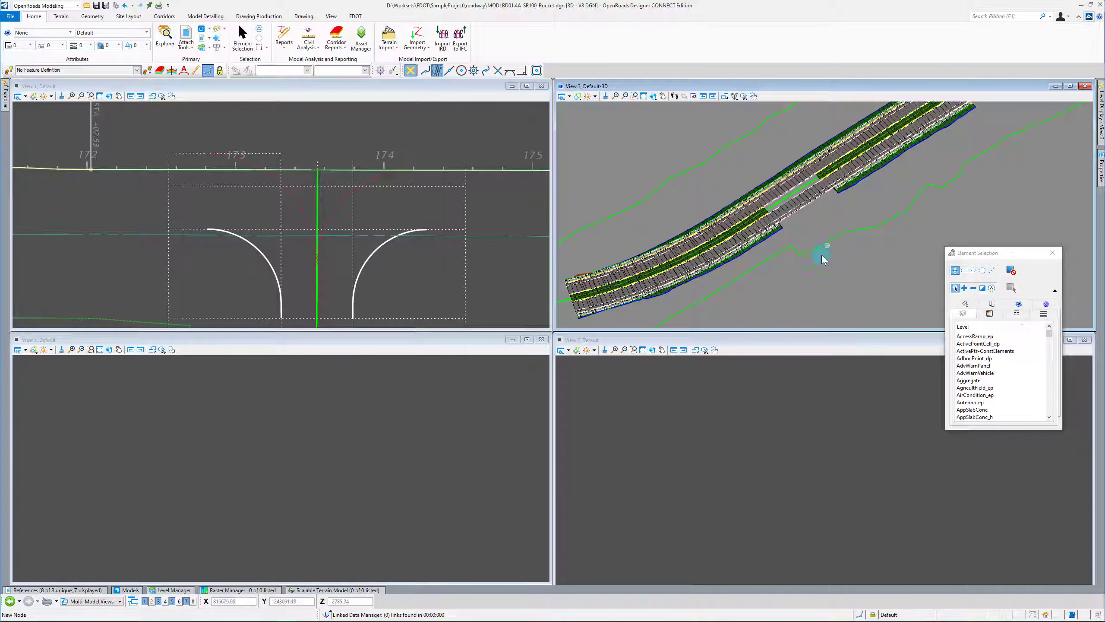
left_click(93, 590)
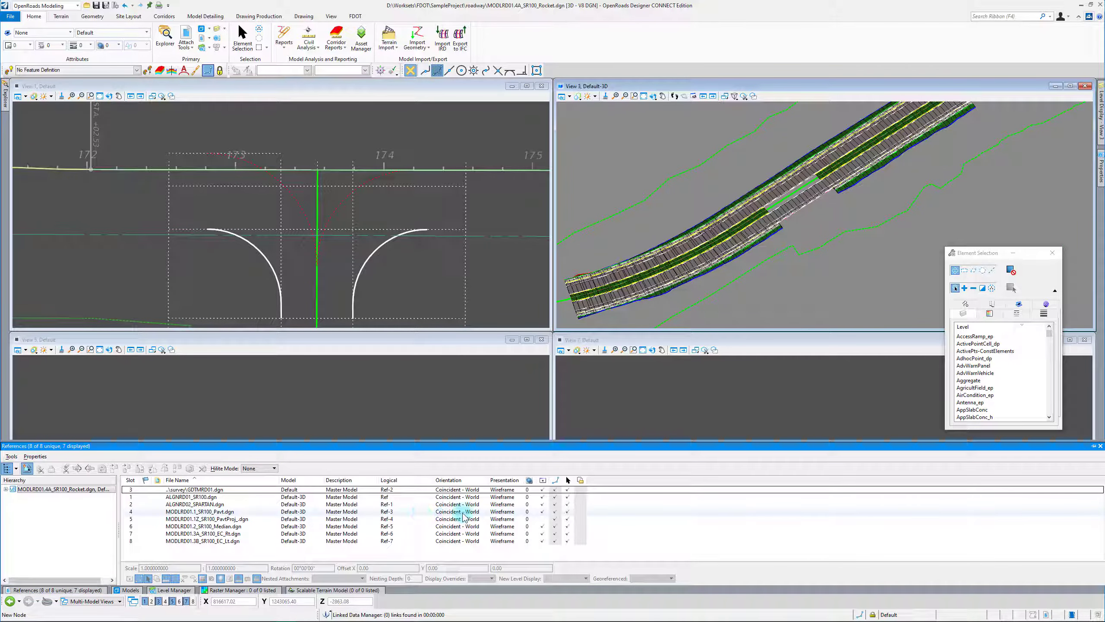
left_click(542, 512)
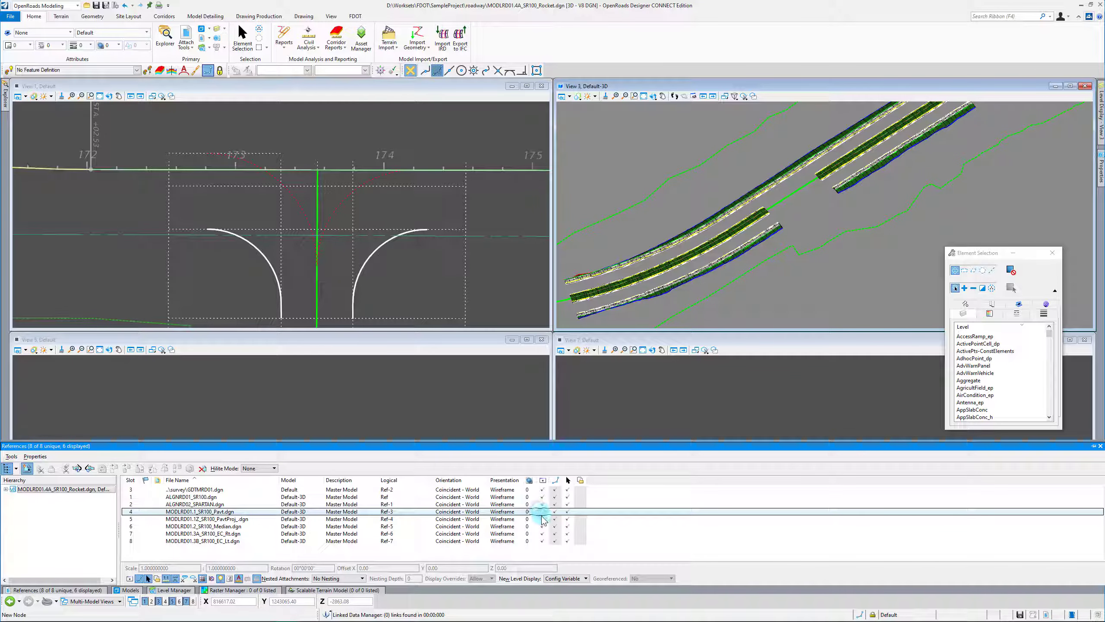
left_click(544, 518)
left_click(807, 220)
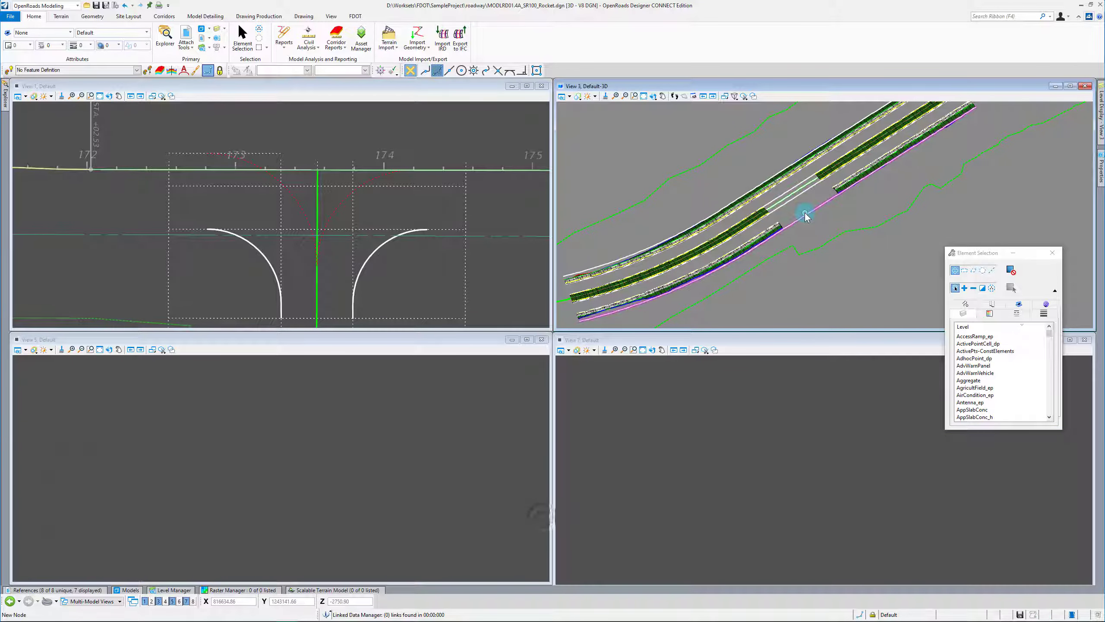
Turn on the DTMTopMesh level of the MODLRD01.1Z_SR100_PavtProj reference in the 3D view.
mouse_move(1101, 98)
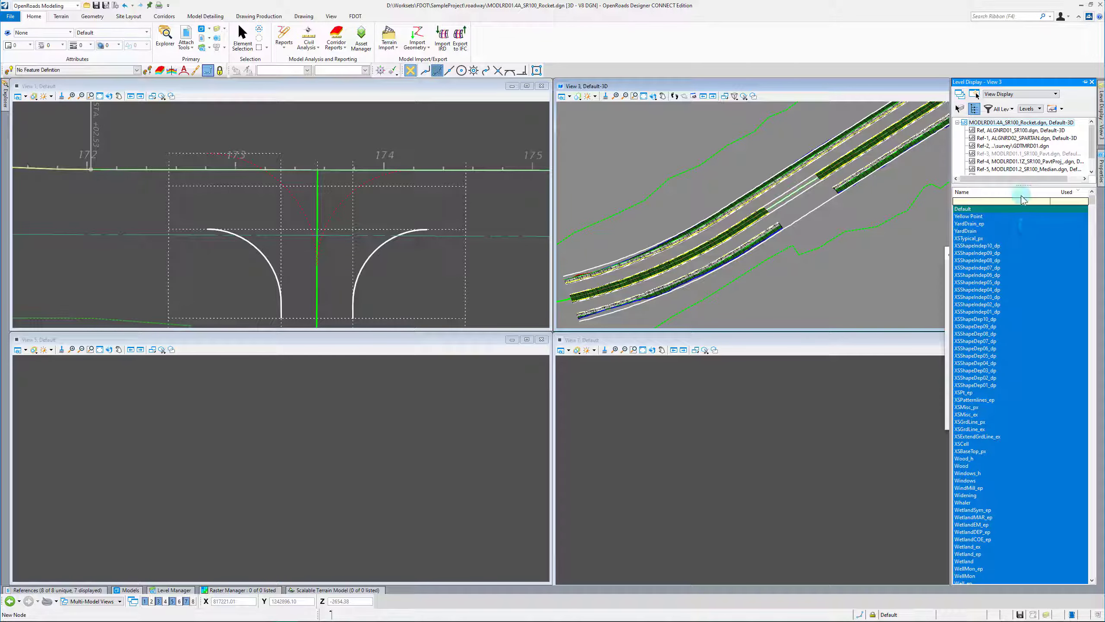
left_click(1044, 146)
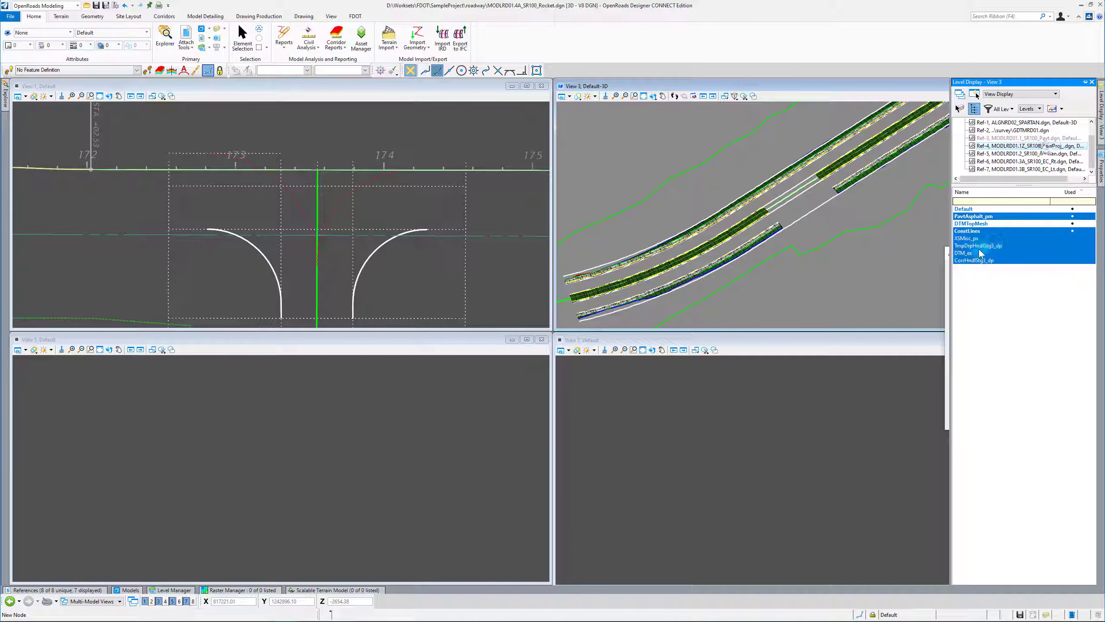
left_click(825, 224)
scroll(778, 222, "up", 3)
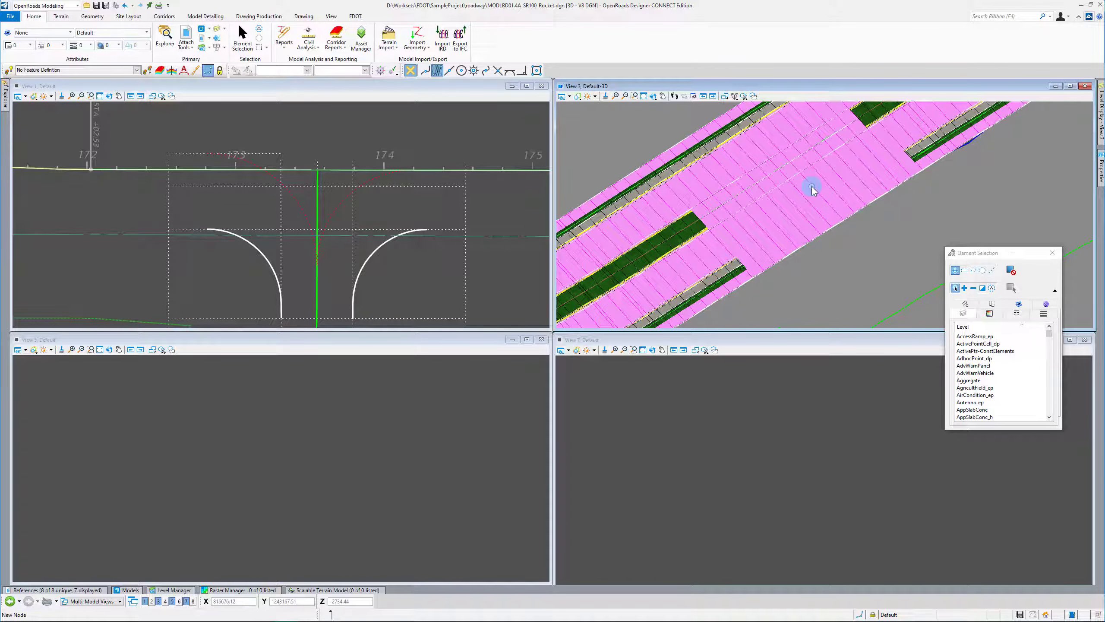
left_click(787, 216)
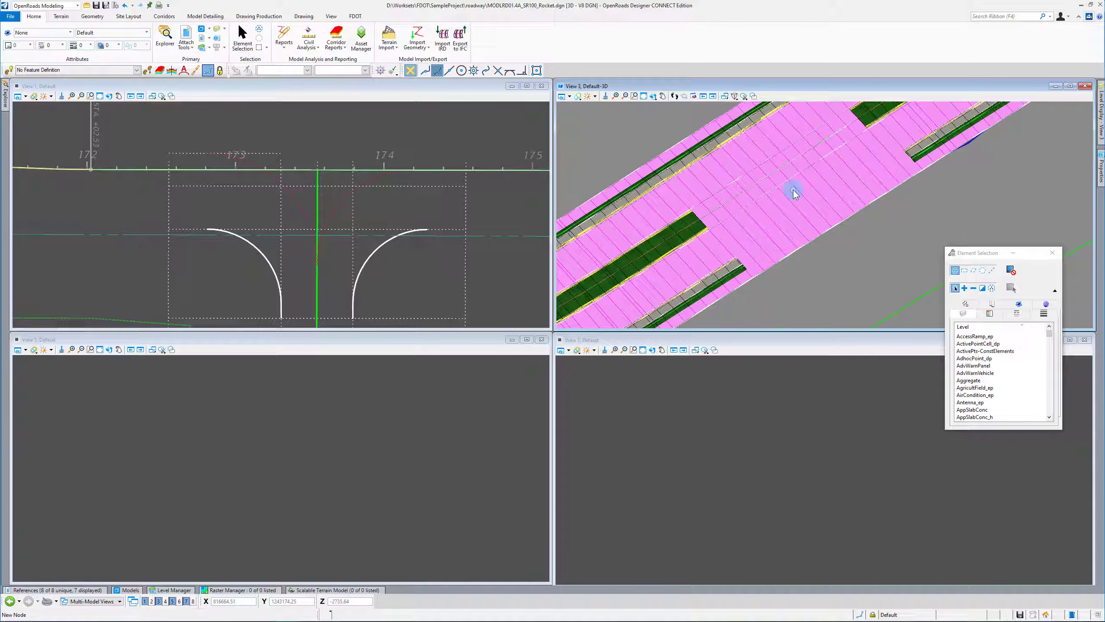
mouse_move(793, 192)
left_click(798, 234)
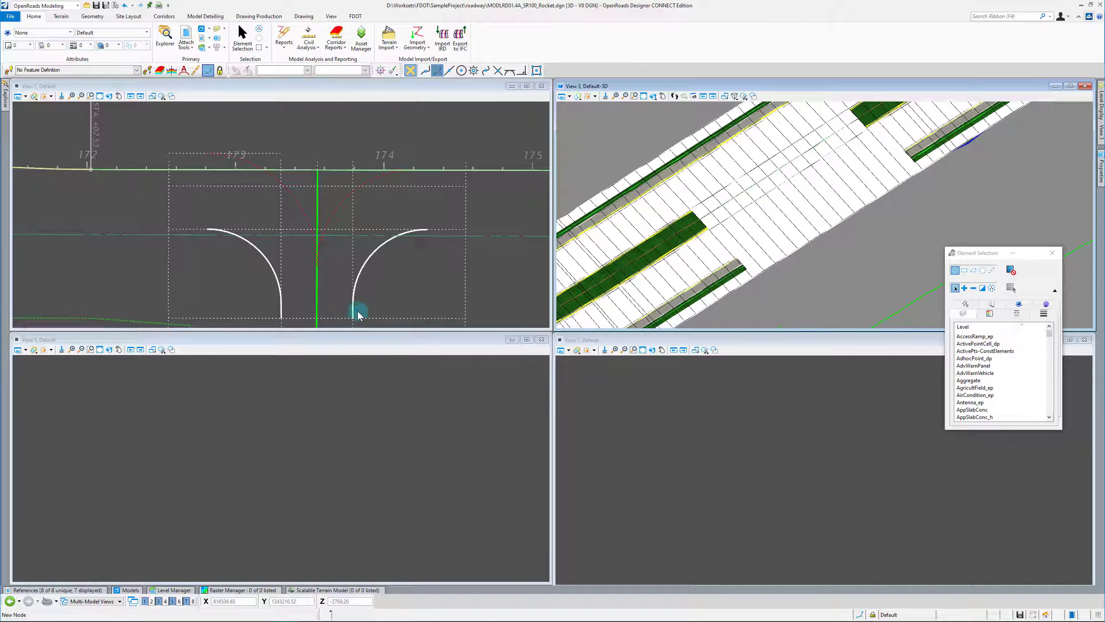
Open the profile model of the dashed construction line offset 29 ft from the centerline in View 5.
left_click(426, 257)
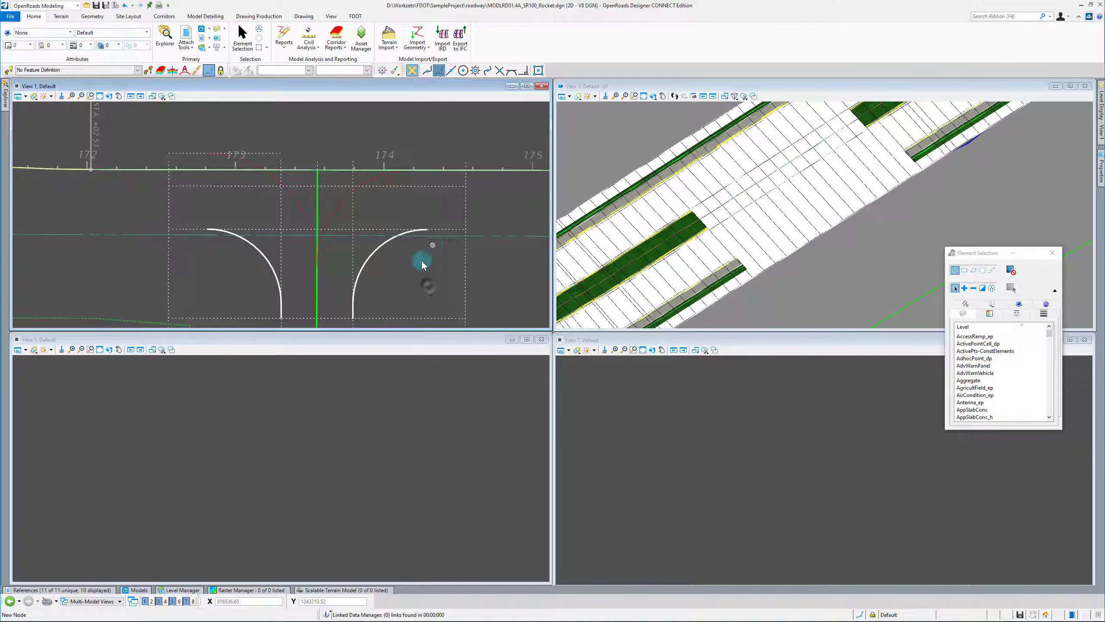
left_click(442, 230)
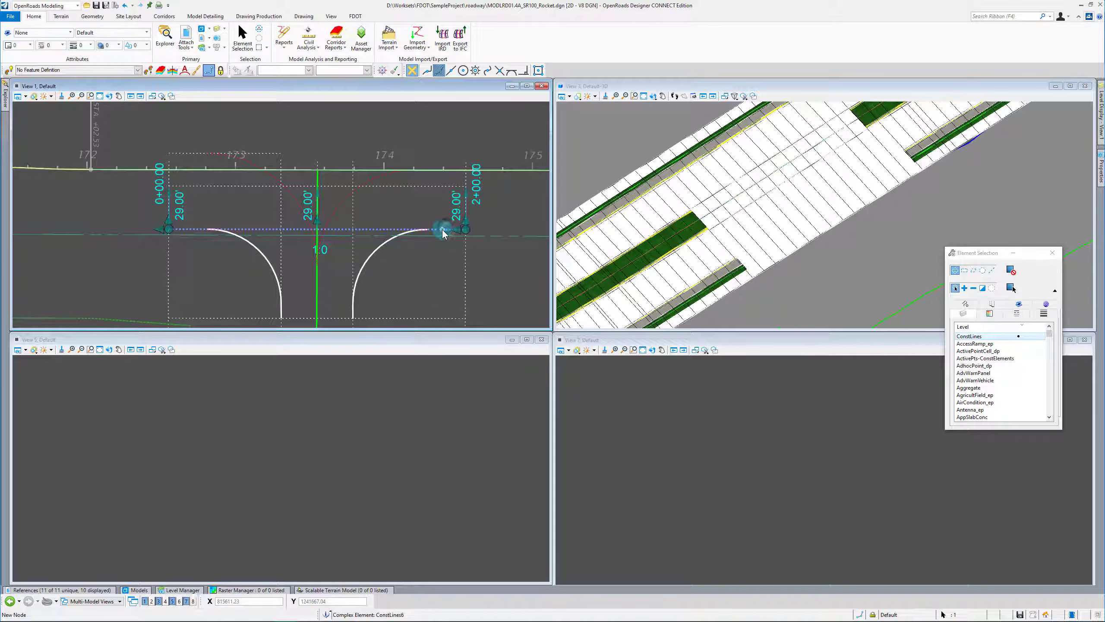
left_click(465, 225)
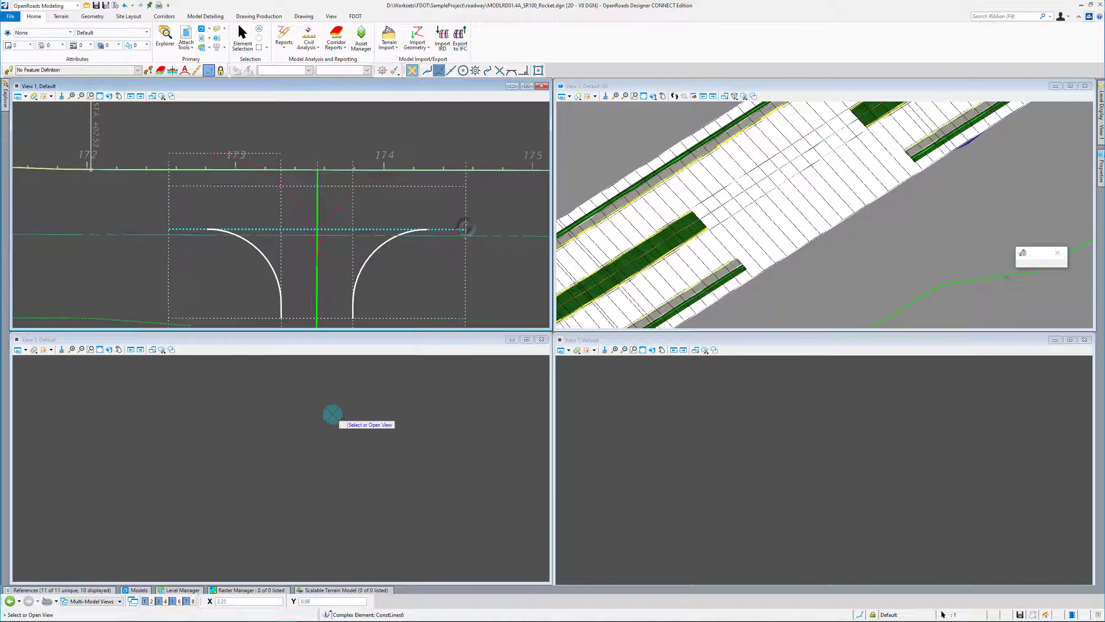
left_click(331, 416)
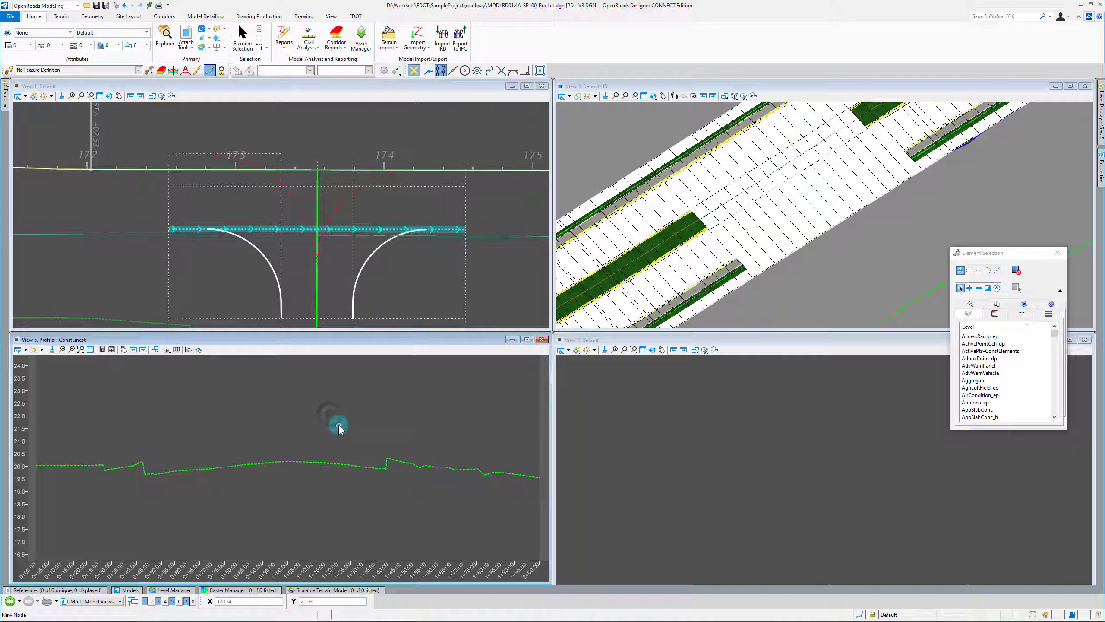
Create a surface profile of the PavtProj top mesh along the construction line and make it the active profile.
left_click(168, 352)
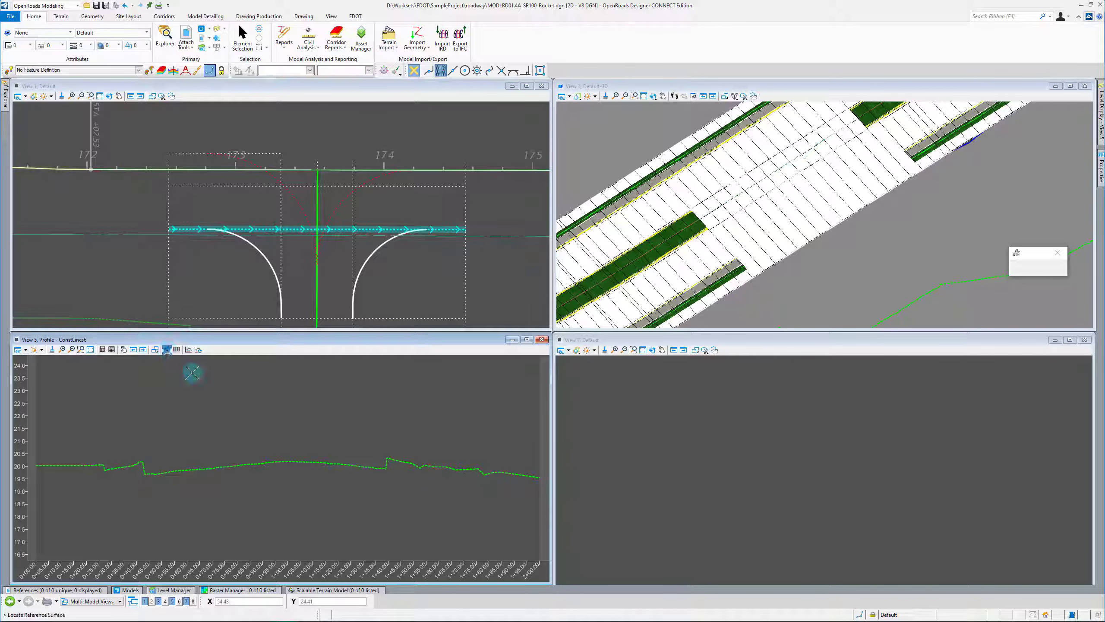
left_click(819, 212)
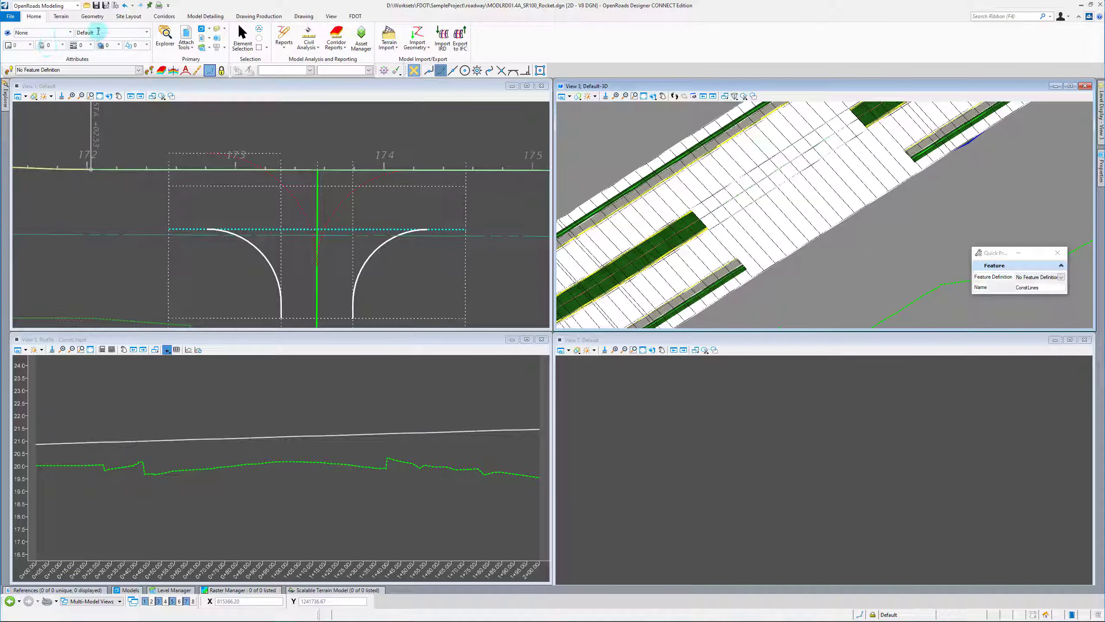
left_click(243, 39)
left_click(276, 437)
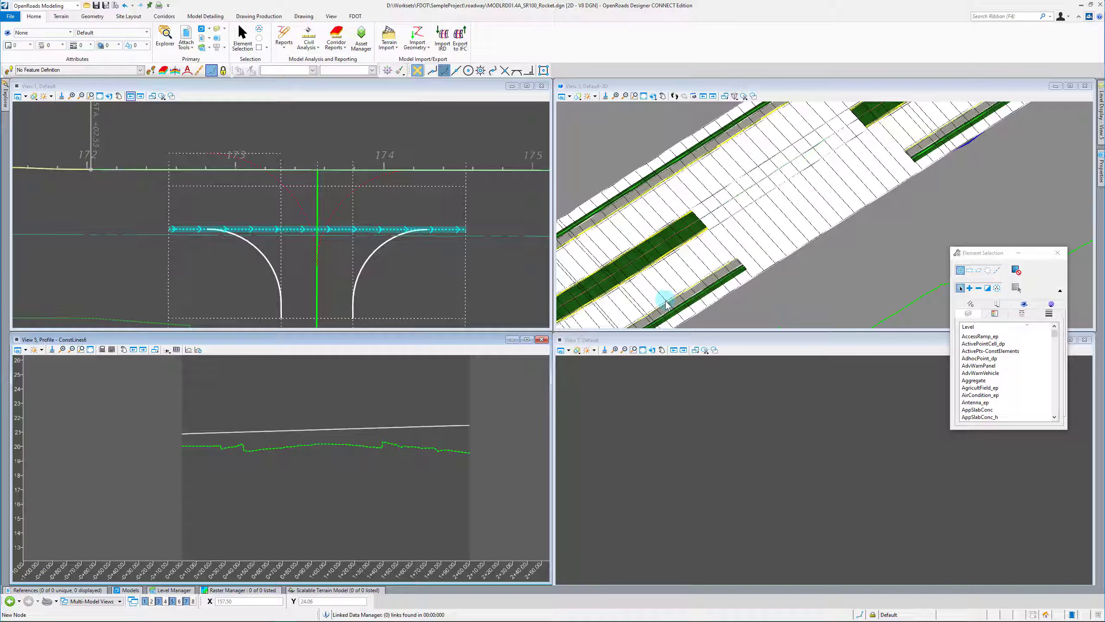
left_click(346, 429)
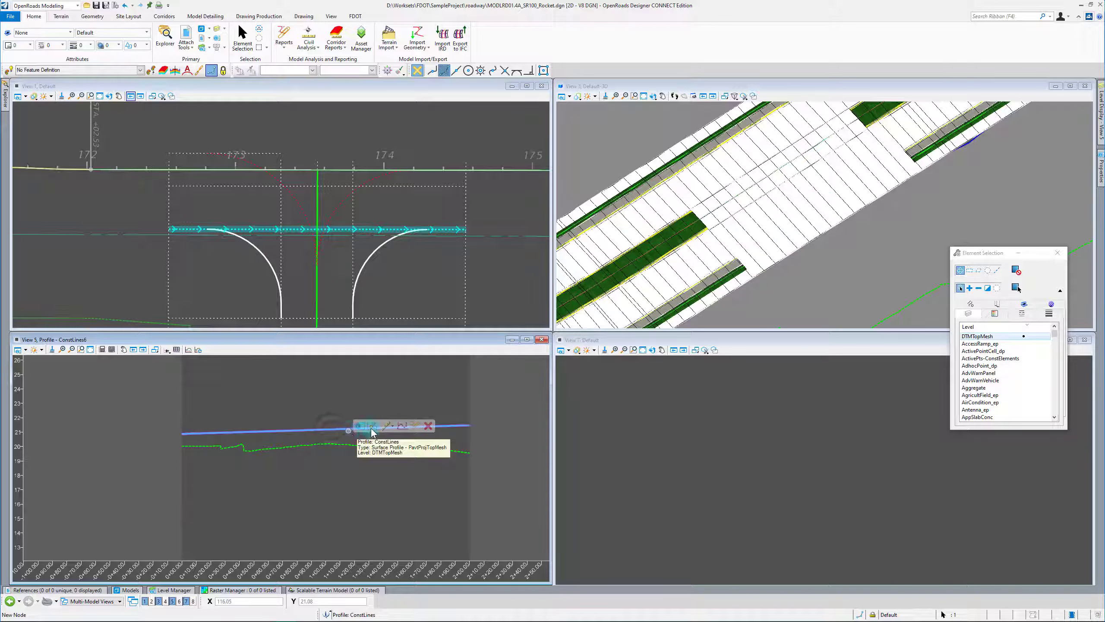
Redisplay the MODLRD01.1_SR100_Pavt.dgn reference and hide the ALGNRD02_SPARTAN.dgn and MODLRD01.1Z_SR100_PavtProj references in the 3D model.
left_click(818, 271)
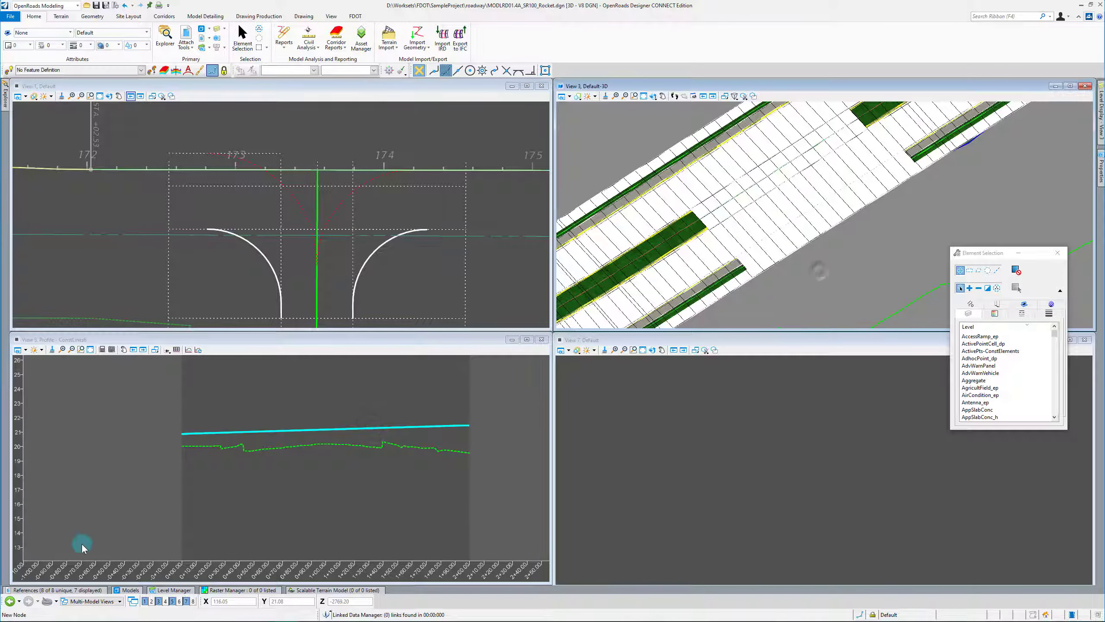
left_click(81, 590)
left_click(542, 511)
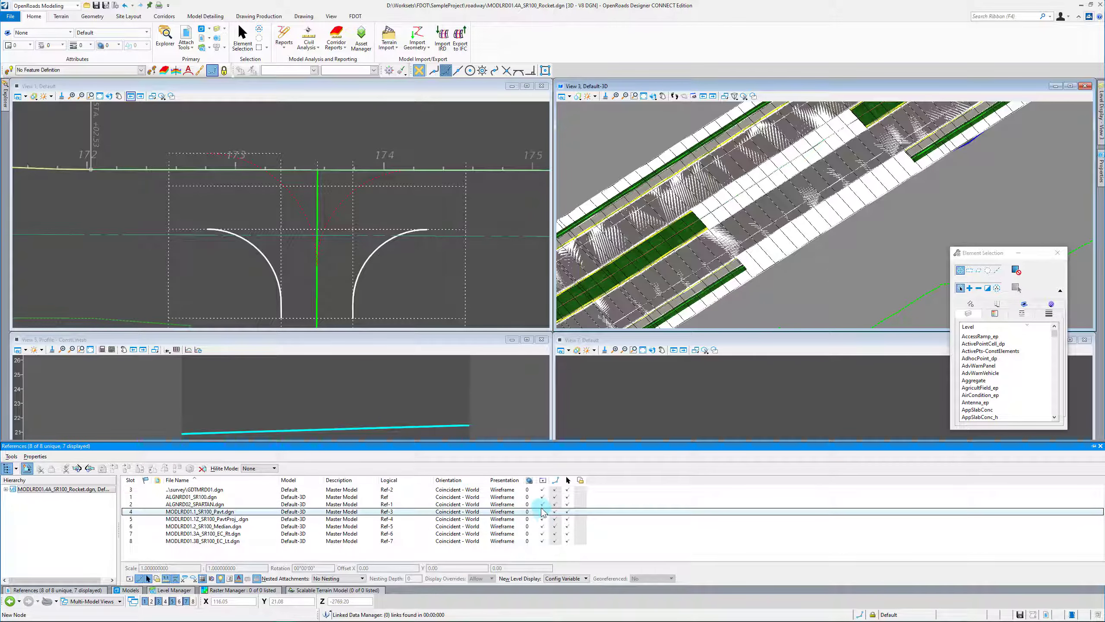
left_click(542, 505)
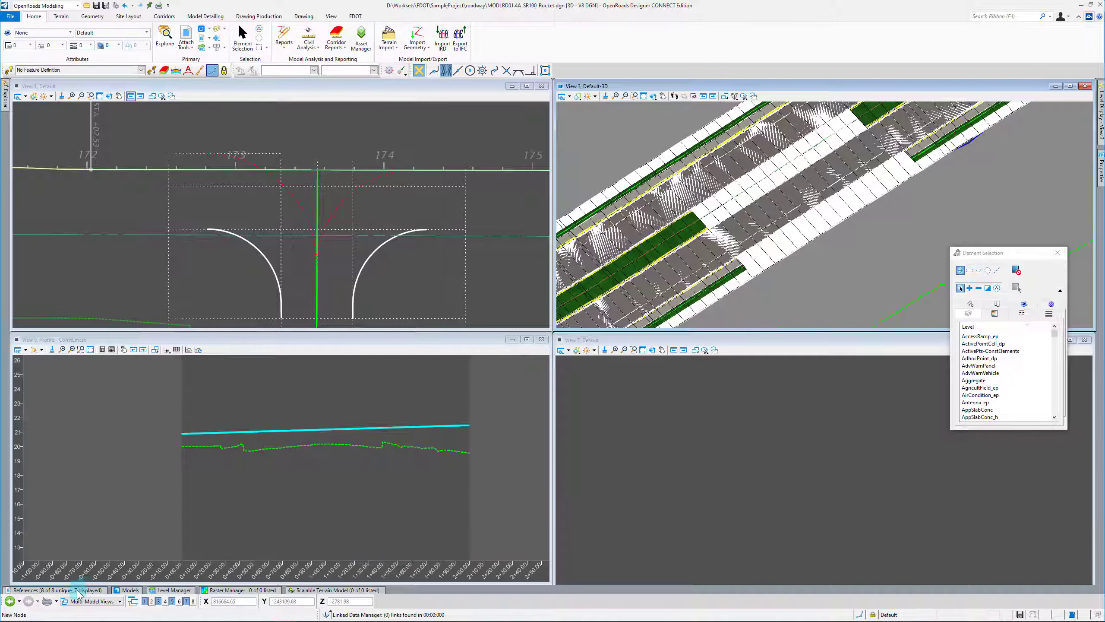
mouse_move(80, 592)
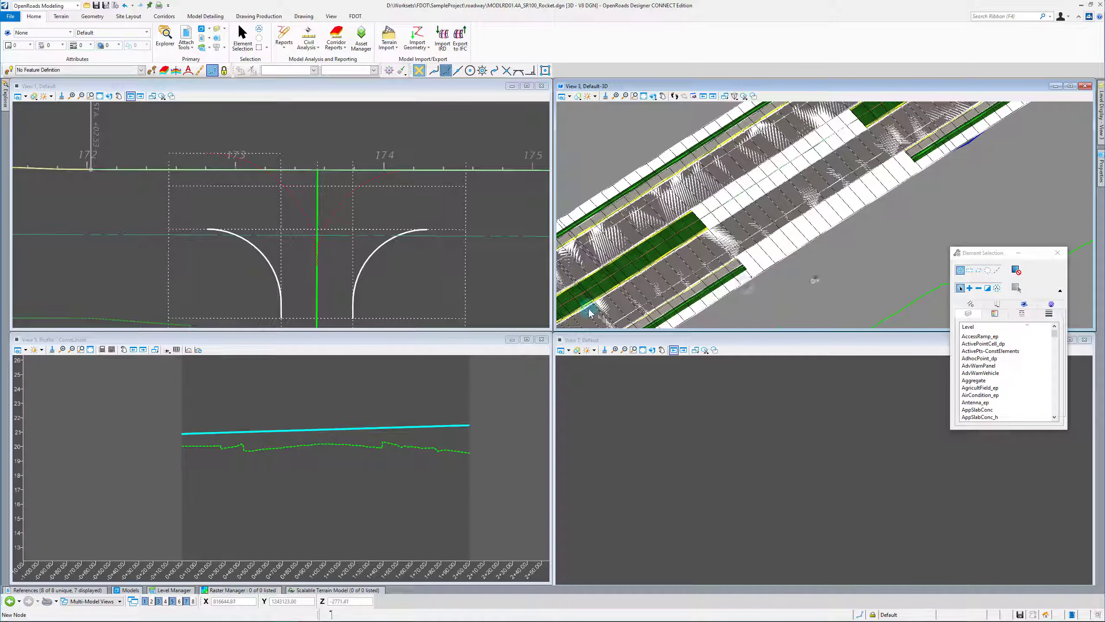
mouse_move(30, 590)
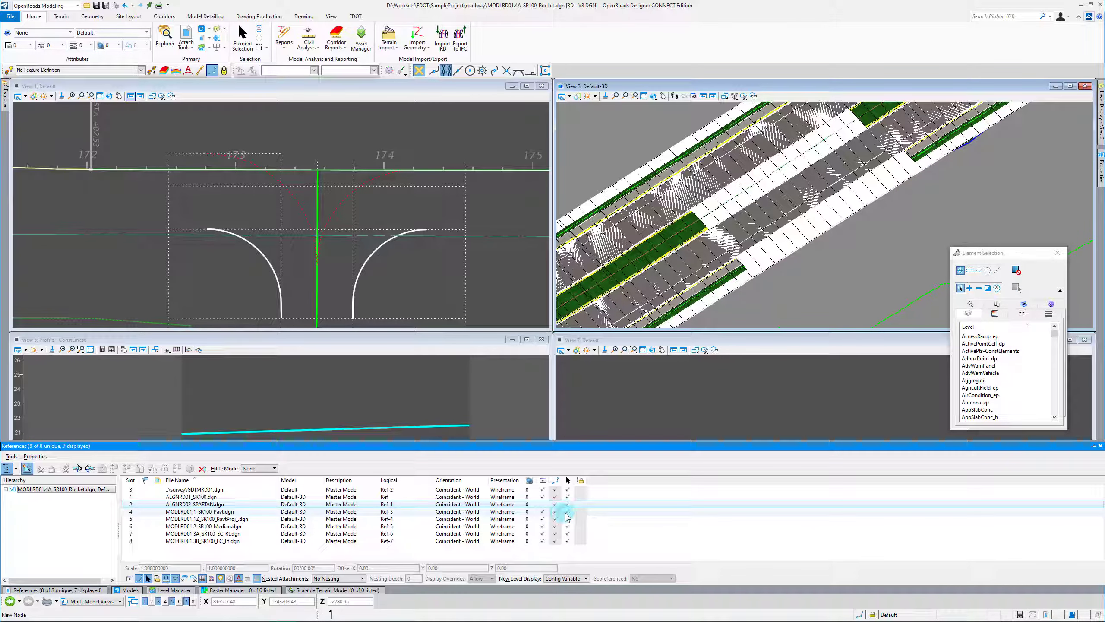
left_click(543, 512)
In the MODLRD01.1_SR100_Pavt.dgn reference, turn on the DTMTopMesh level and turn off the PavtAsphalt_px and PavtAsphalt_pm levels.
mouse_move(1101, 109)
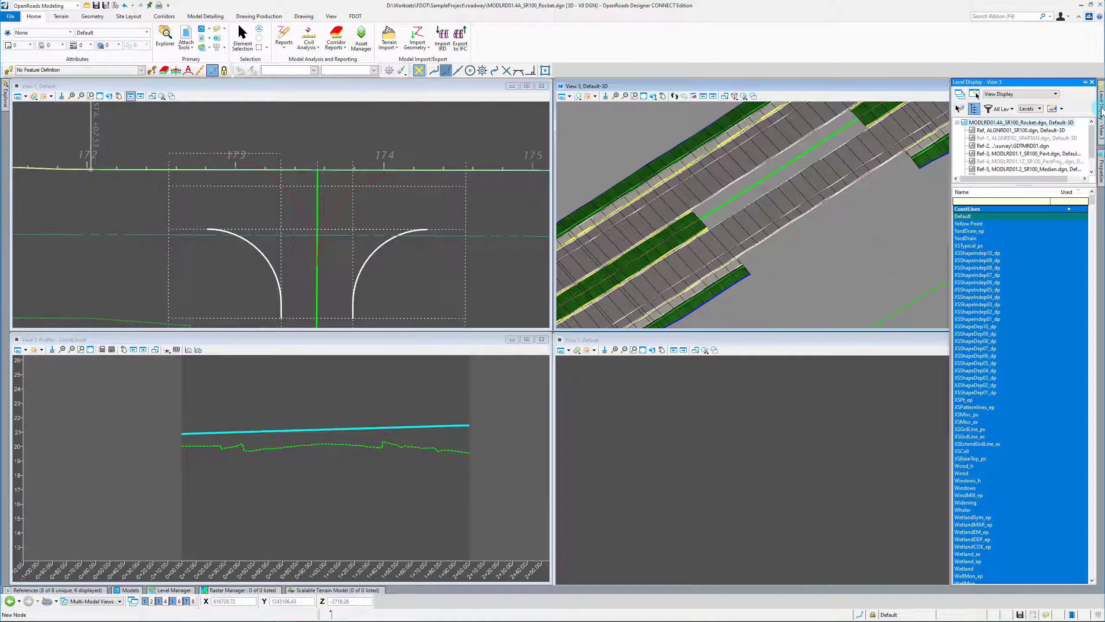
left_click(1000, 153)
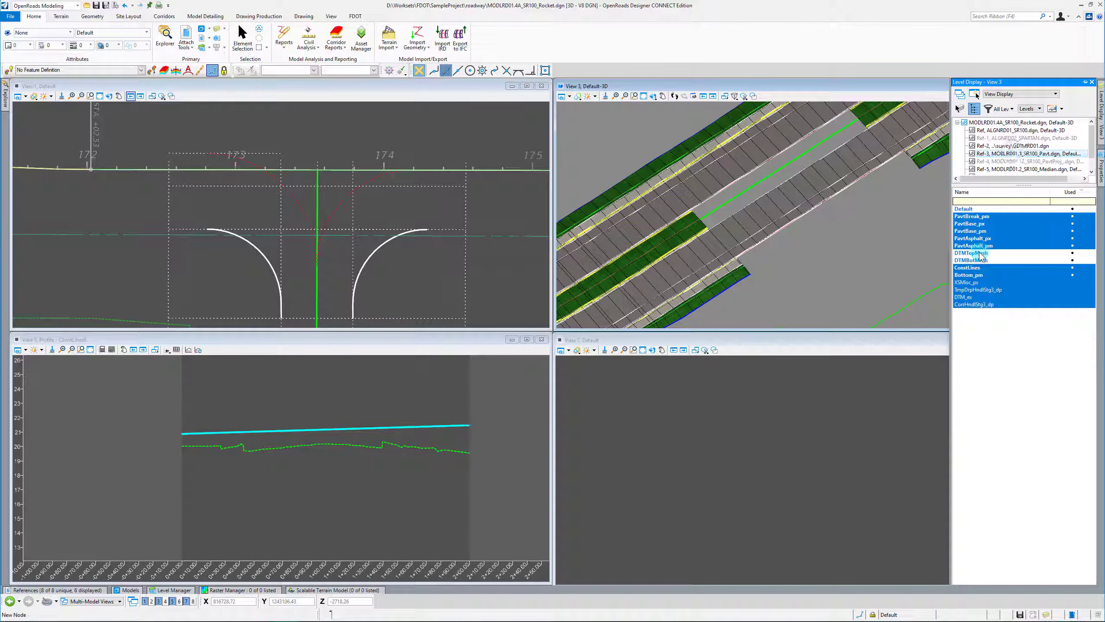
left_click(979, 252)
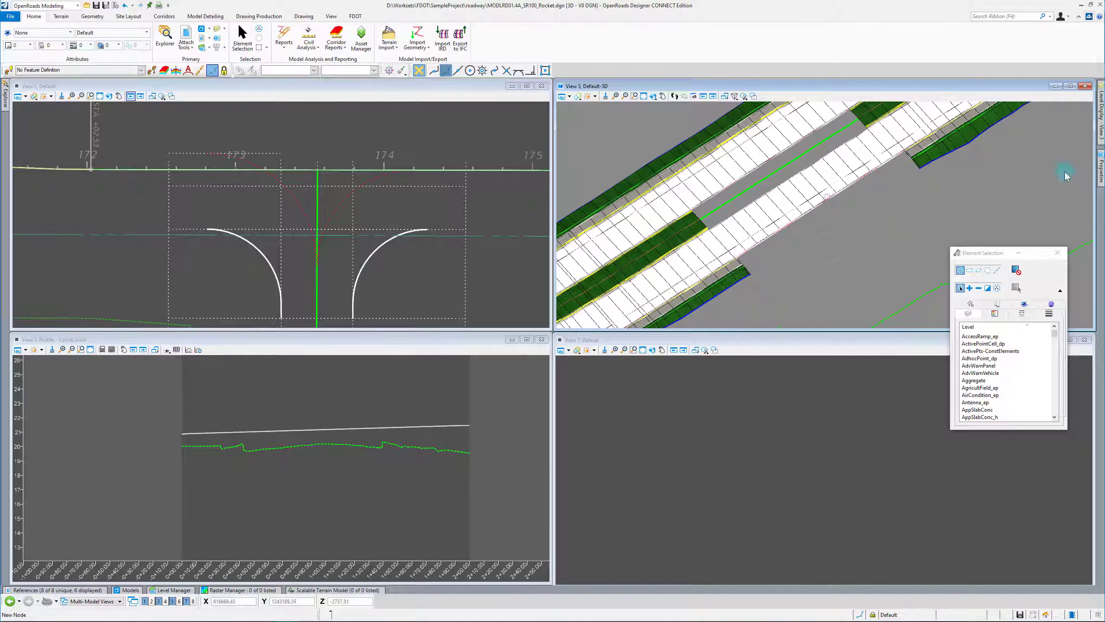
mouse_move(1101, 125)
left_click(983, 246)
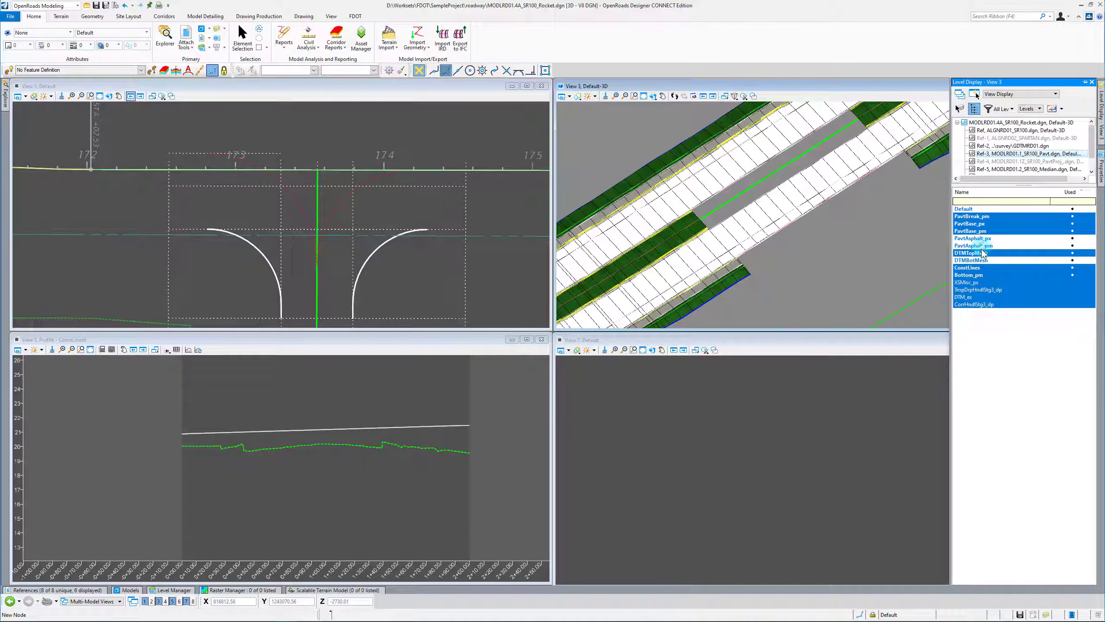
right_click(985, 252)
left_click(1005, 295)
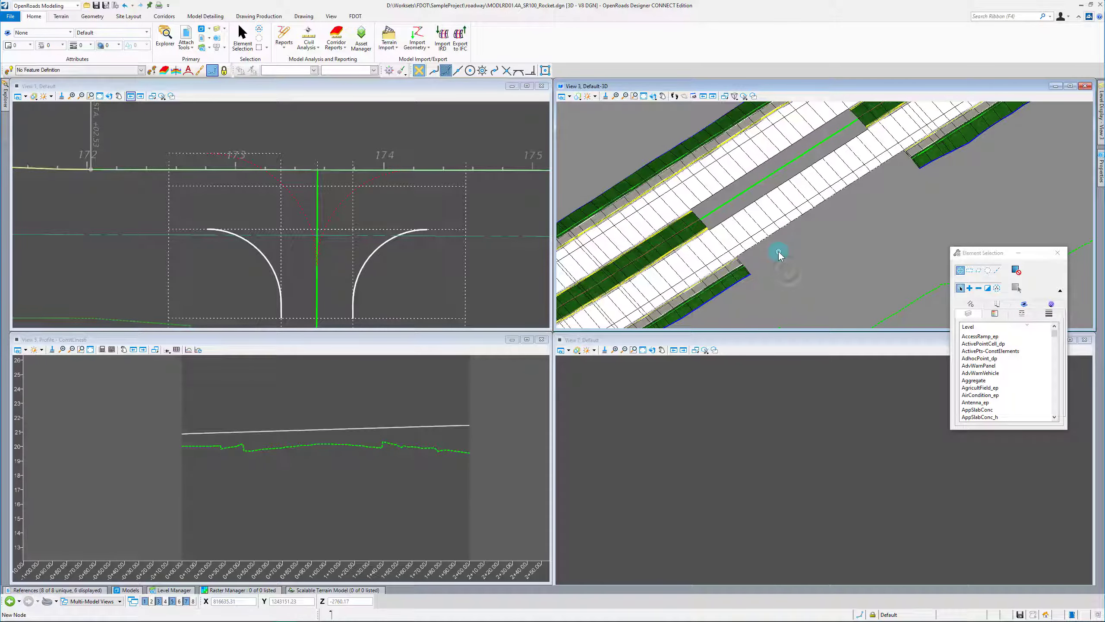
Delete the PavtProj surface profile from the construction line's profile view.
left_click(325, 405)
left_click(356, 429)
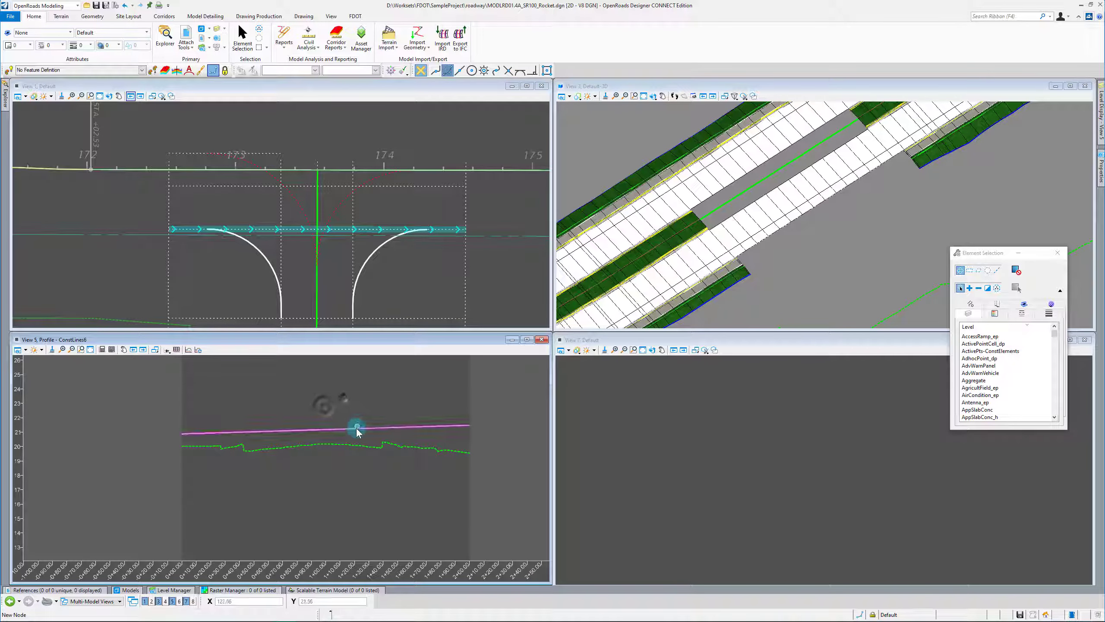
left_click(366, 429)
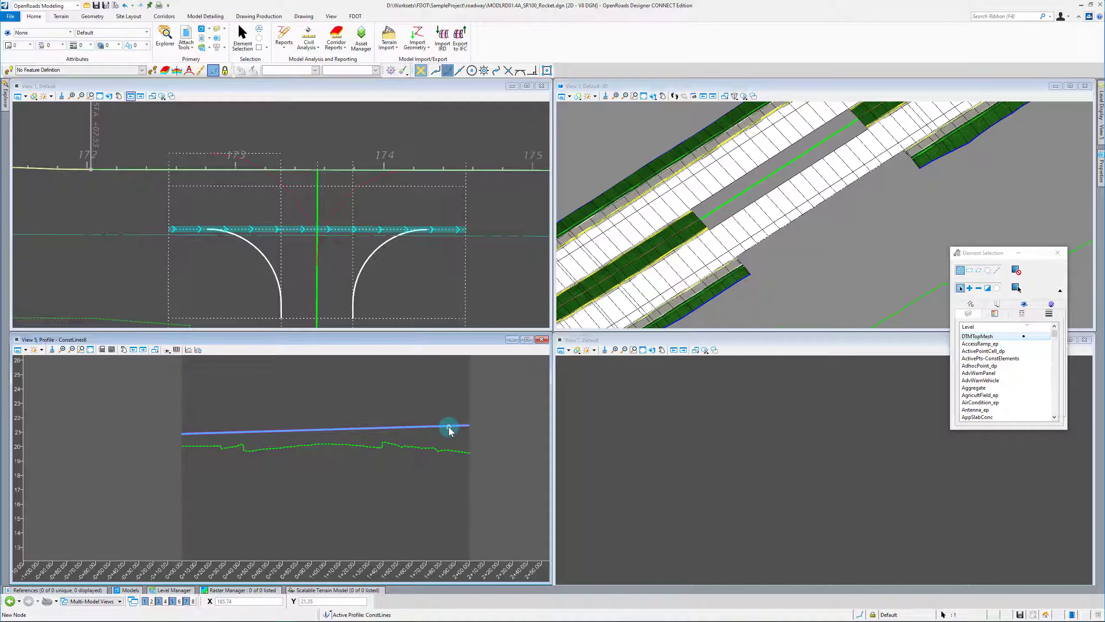
left_click(359, 406)
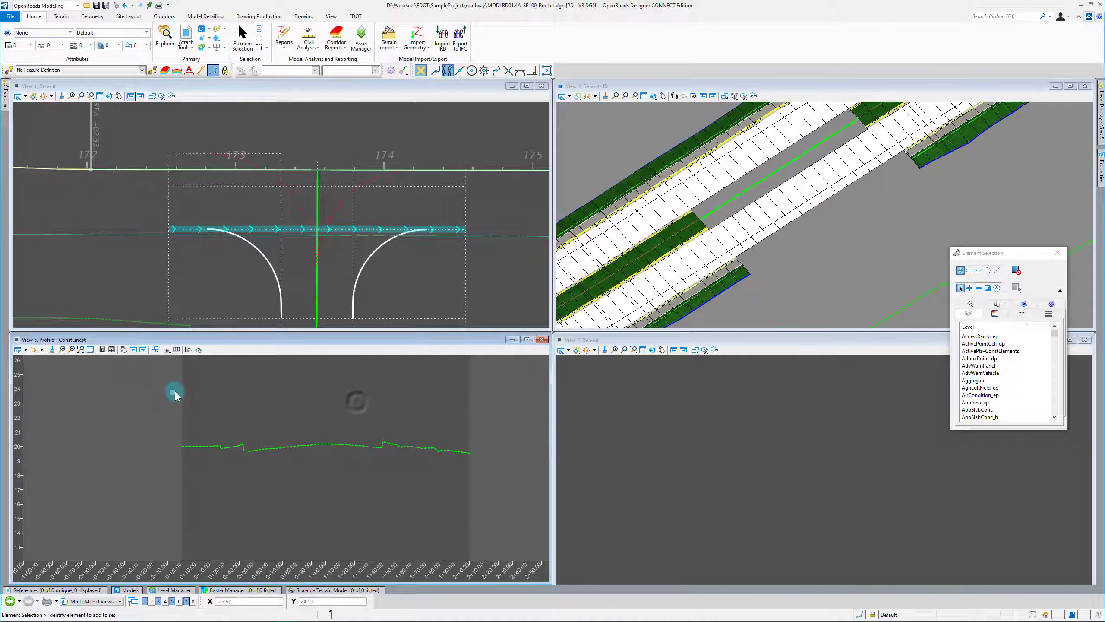
Create a surface profile along the construction line from the top mesh of the MODLRD01.1_SR100_Pavt.dgn reference.
left_click(166, 349)
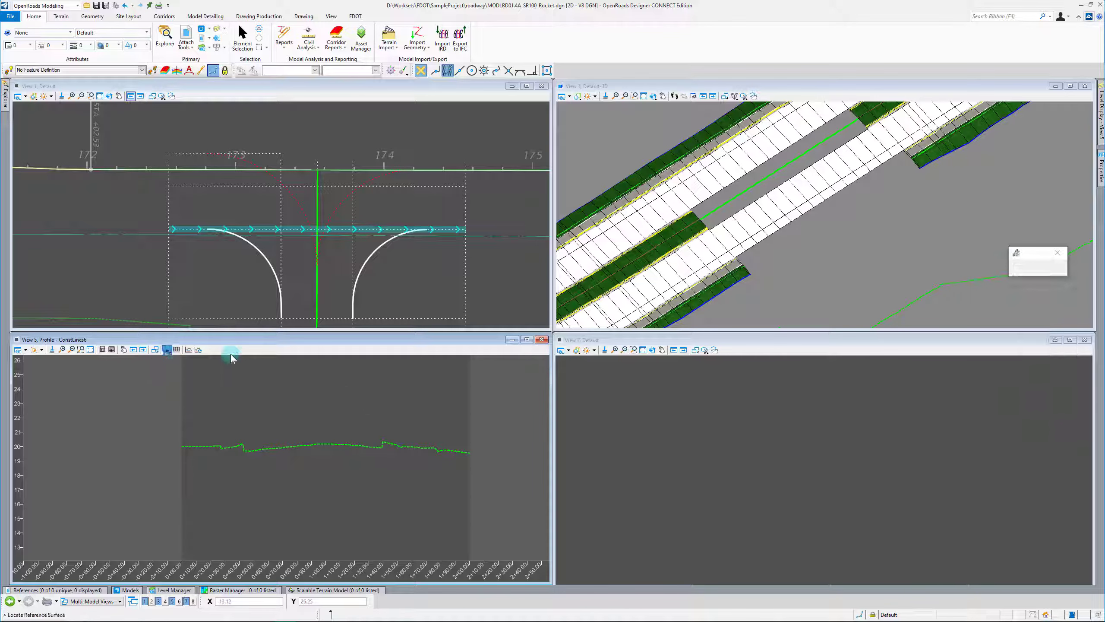
left_click(761, 214)
right_click(821, 243)
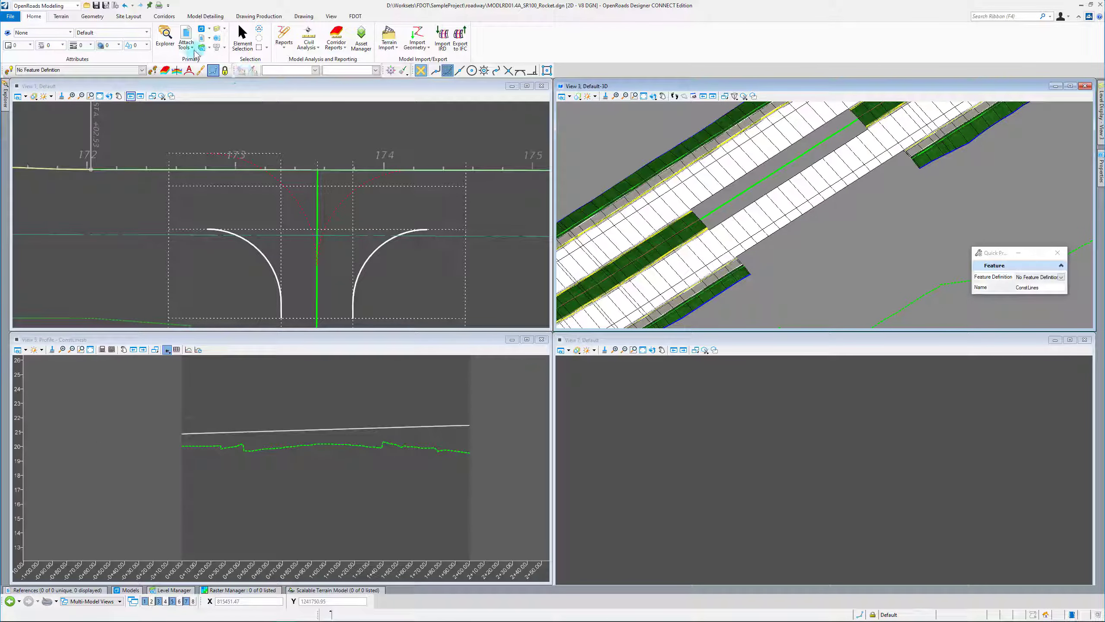
Examine the mainline pavement's top mesh and its edges around the side-road connection in the 3D model.
scroll(849, 205, "down", 3)
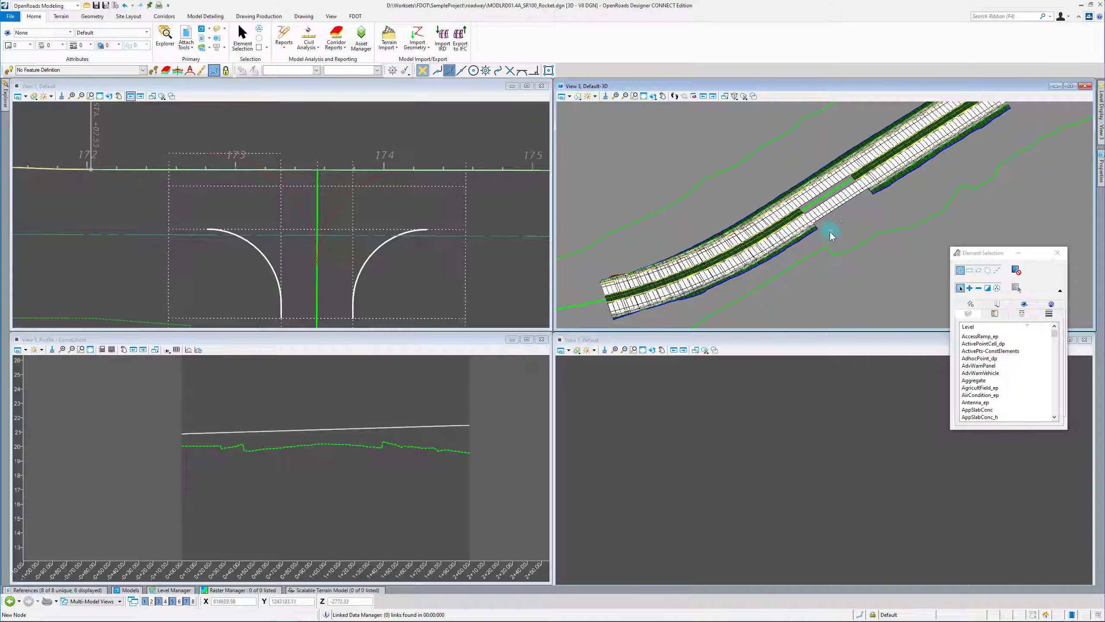
scroll(645, 296, "up", 3)
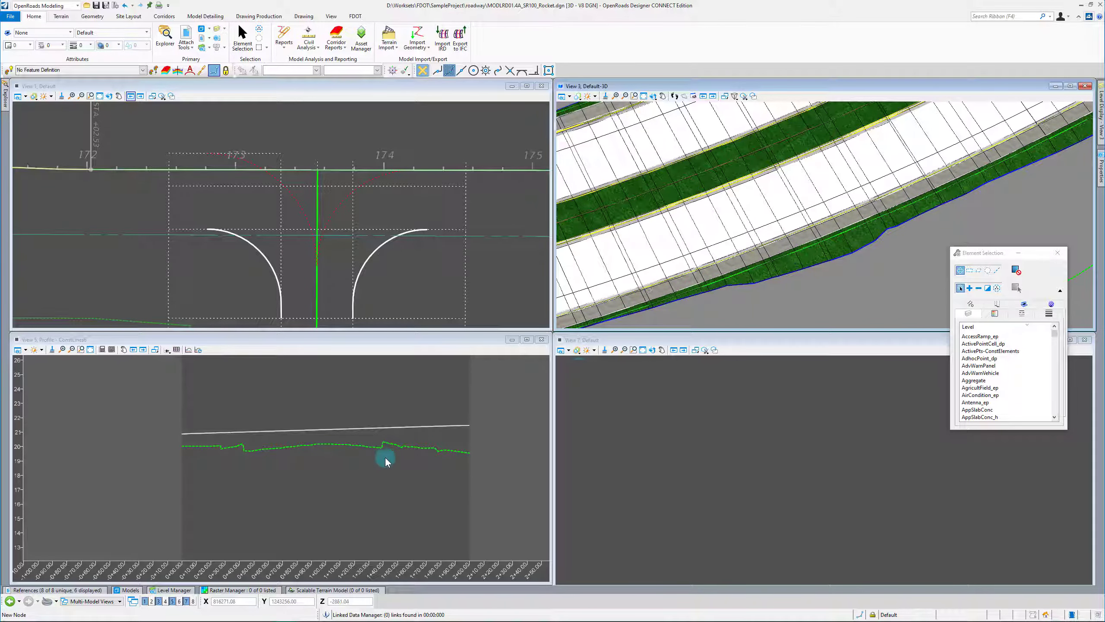
scroll(653, 292, "down", 3)
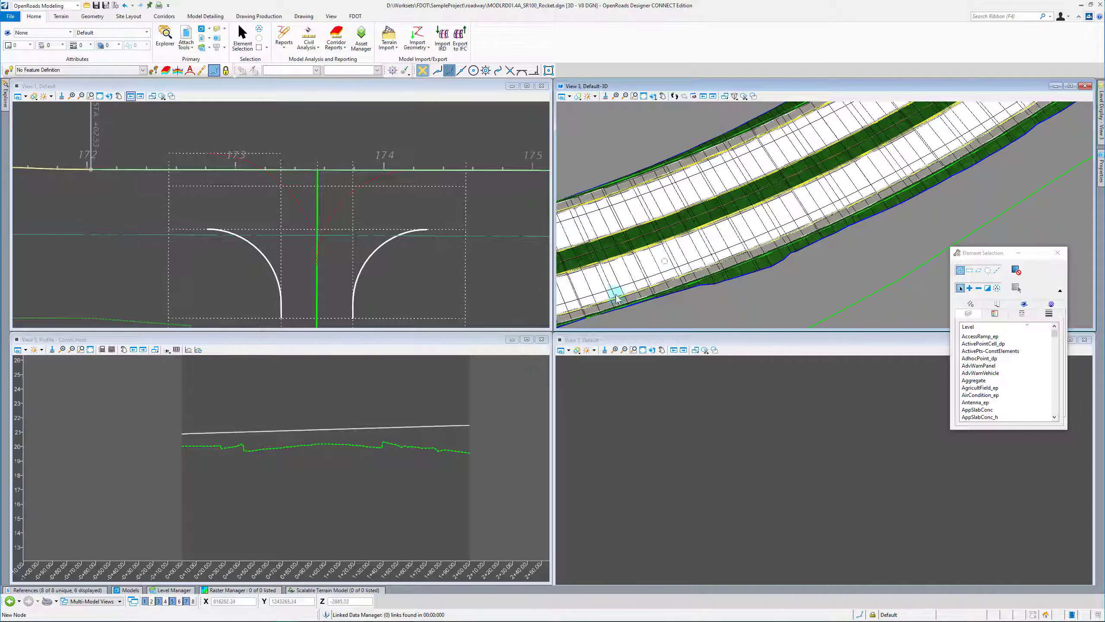
scroll(618, 296, "down", 2)
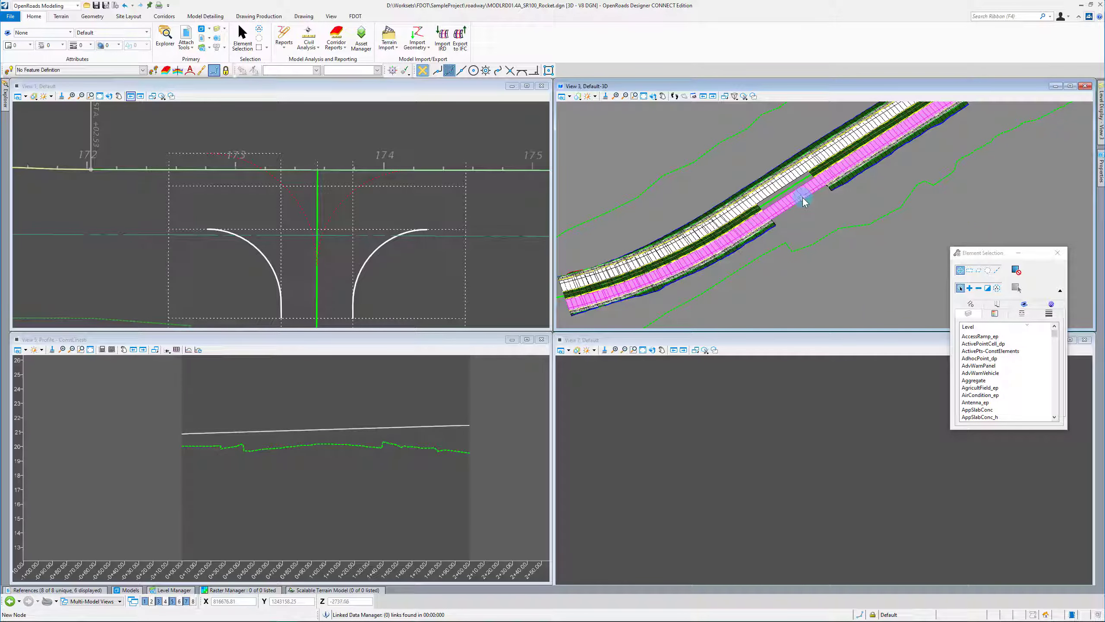
scroll(804, 201, "up", 2)
scroll(790, 209, "up", 3)
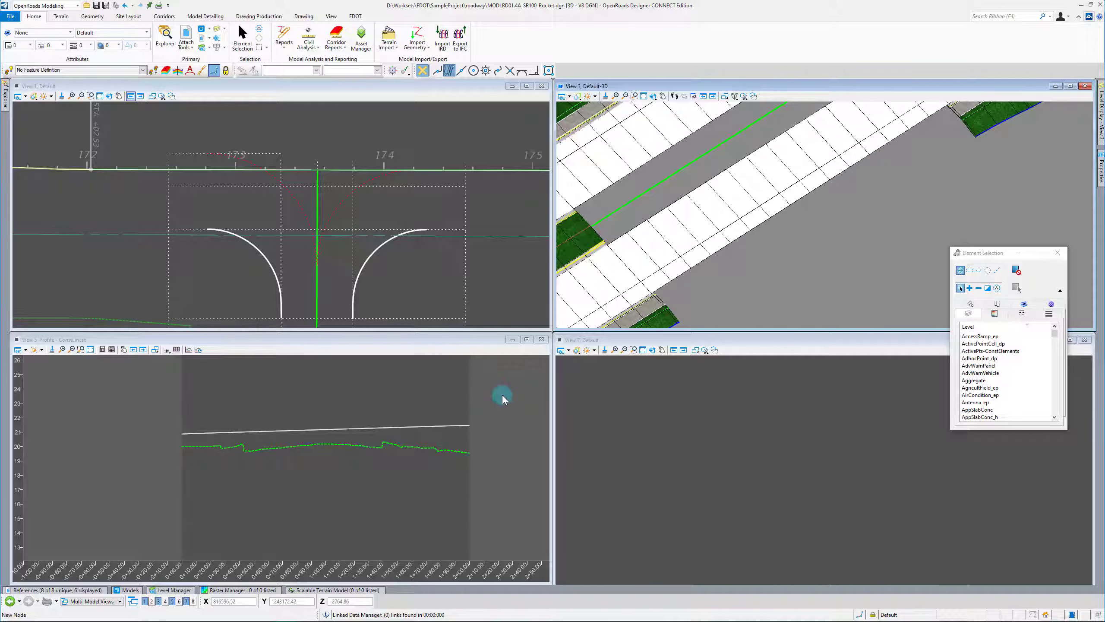
scroll(840, 261, "down", 3)
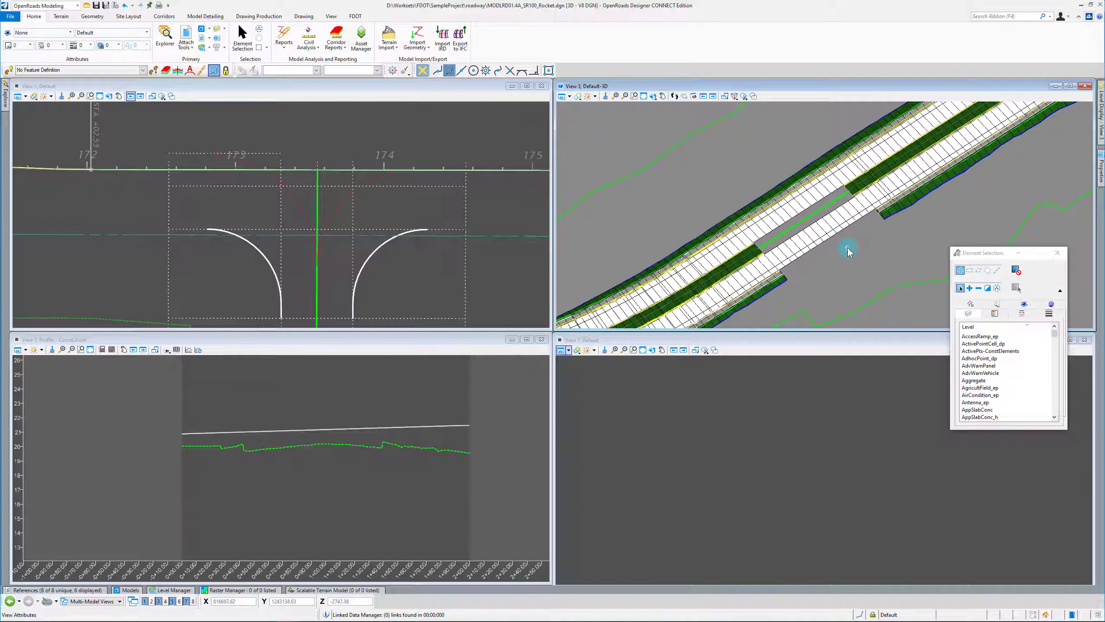
scroll(849, 249, "up", 2)
left_click(767, 237)
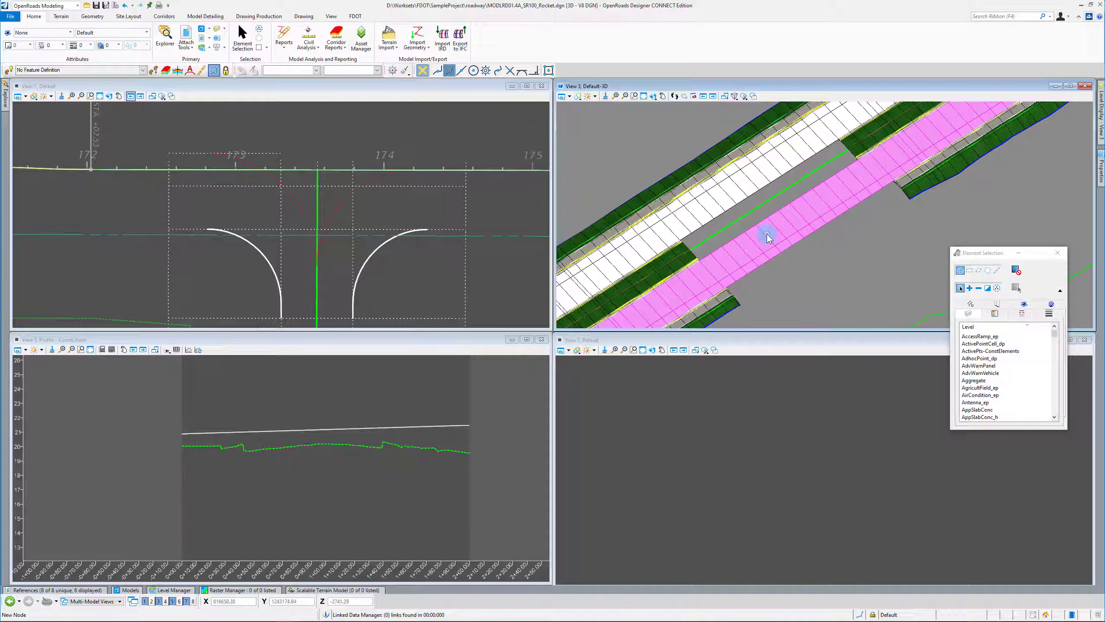
mouse_move(771, 236)
left_click(798, 238)
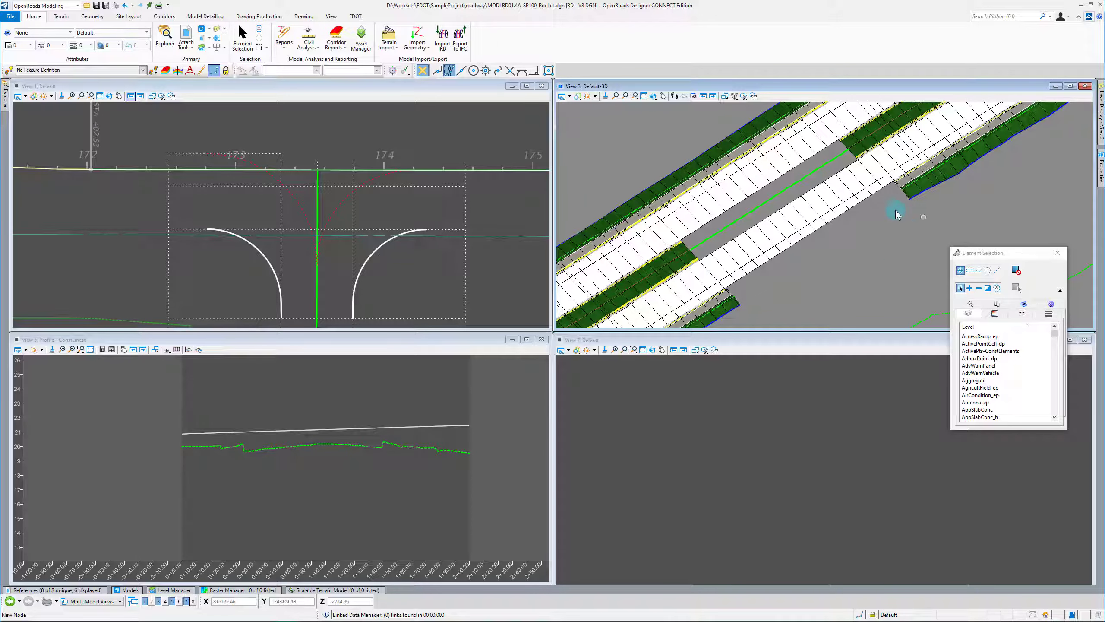
left_click(875, 249)
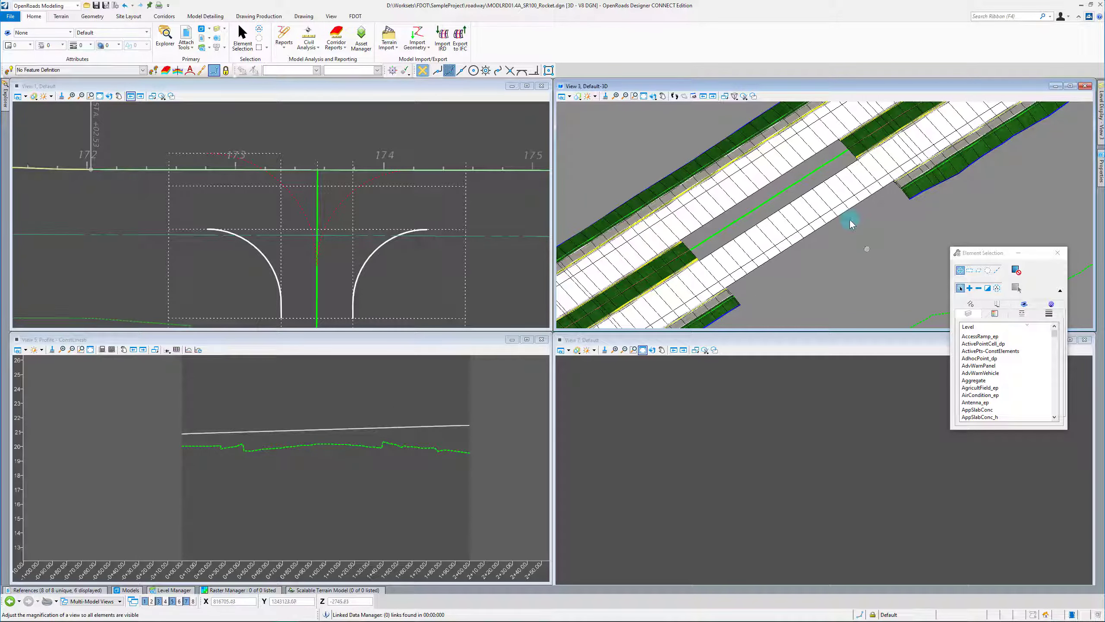
left_click(853, 279)
Delete the top-mesh surface profile from the construction line's profile view, leaving the existing ground profile.
left_click(319, 431)
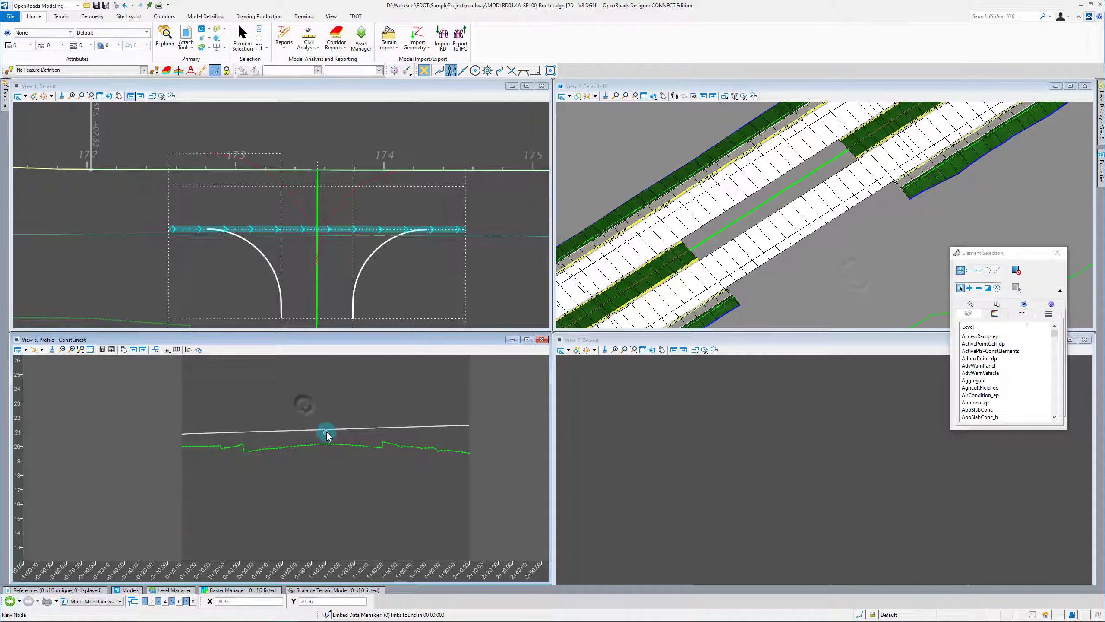
left_click(361, 429)
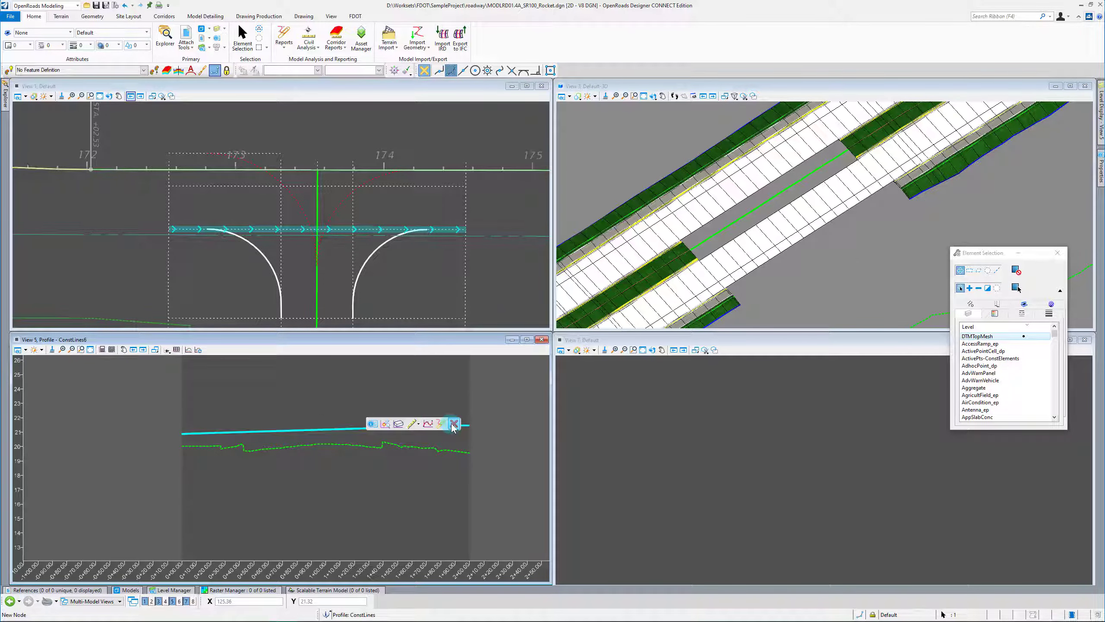
left_click(454, 424)
In the 3D model, hide the MODLRD01.1_SR100_Pavt.dgn reference and display the MODLRD01.1Z_SR100_PavtProj reference.
left_click(850, 258)
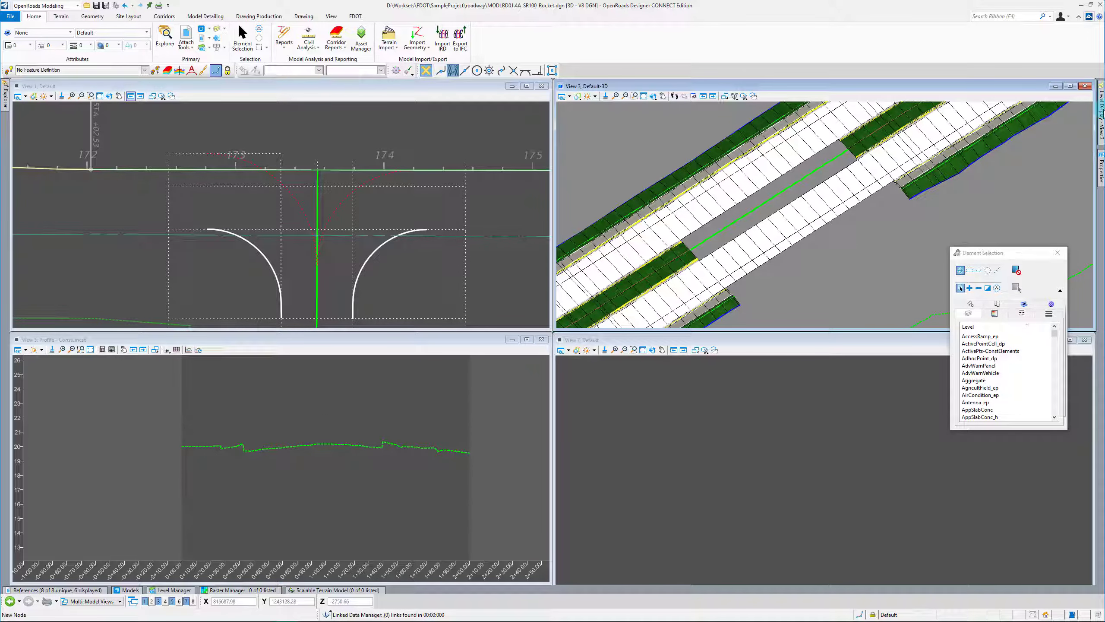
left_click(863, 229)
left_click(107, 563)
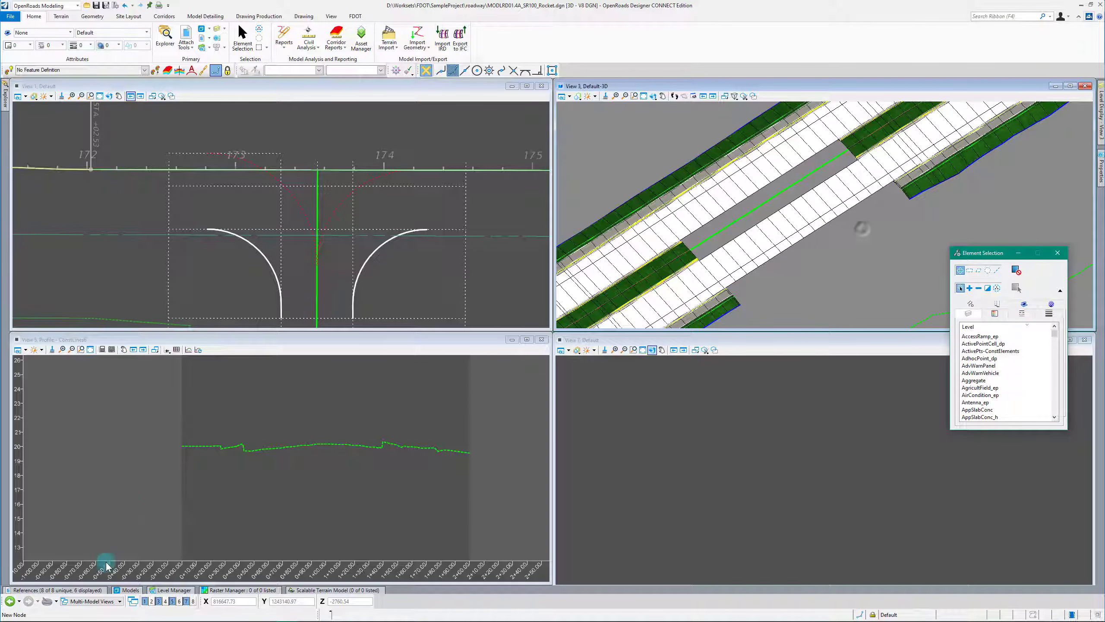
left_click(52, 589)
left_click(546, 505)
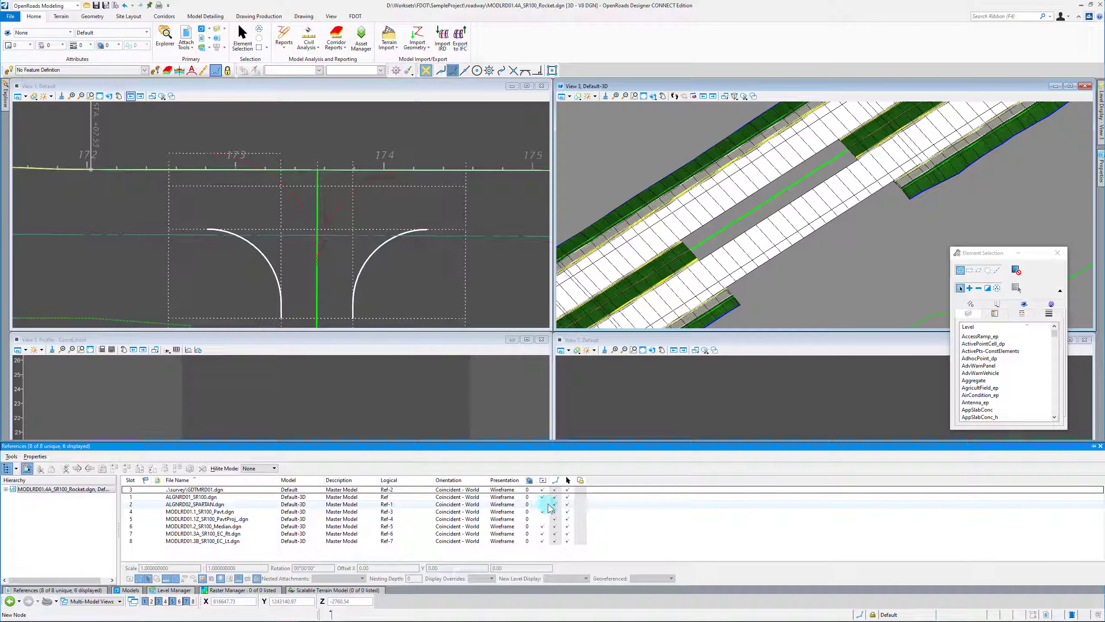
left_click(542, 511)
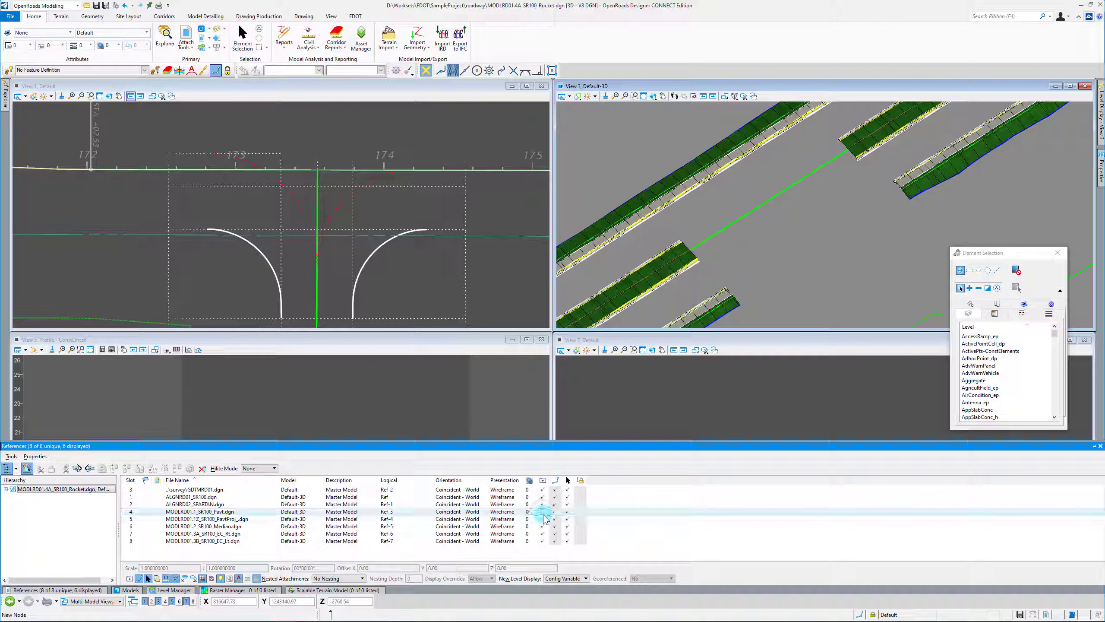
left_click(542, 519)
Create a surface profile along the construction line from the top mesh of the MODLRD01.1Z_SR100_PavtProj reference.
left_click(325, 430)
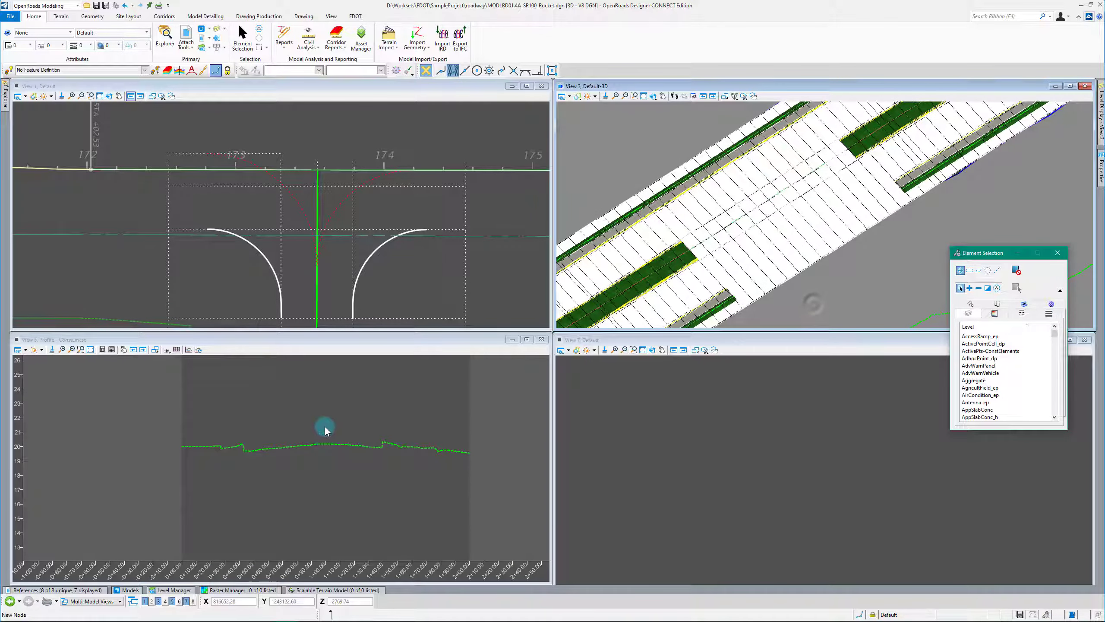
left_click(384, 376)
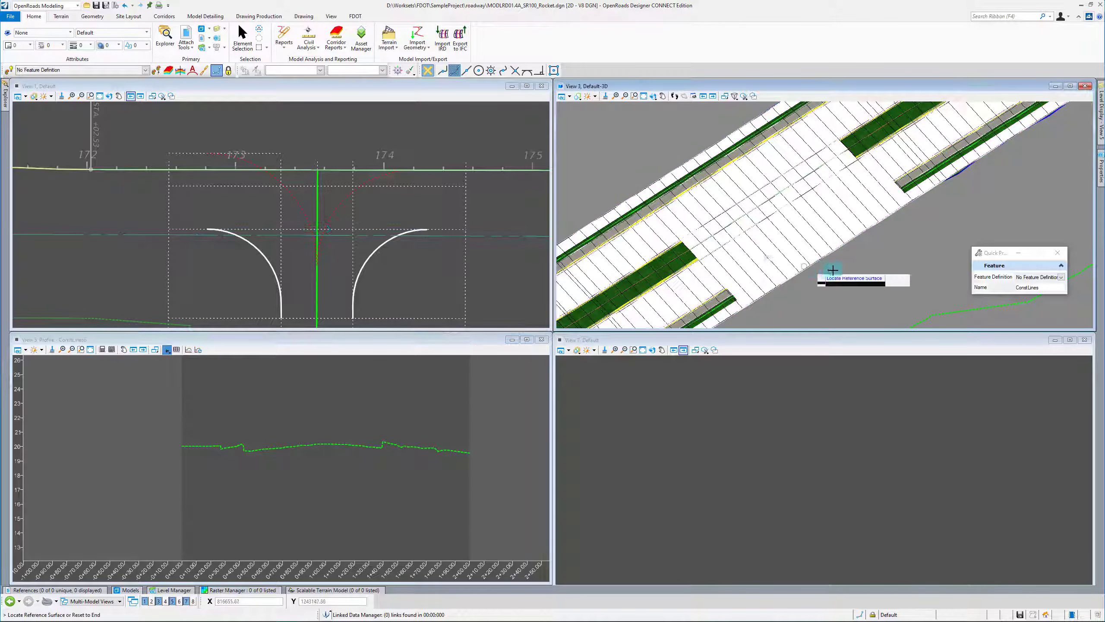
left_click(832, 270)
left_click(242, 39)
Set the new PavtProj surface profile as the construction line's active profile.
left_click(271, 380)
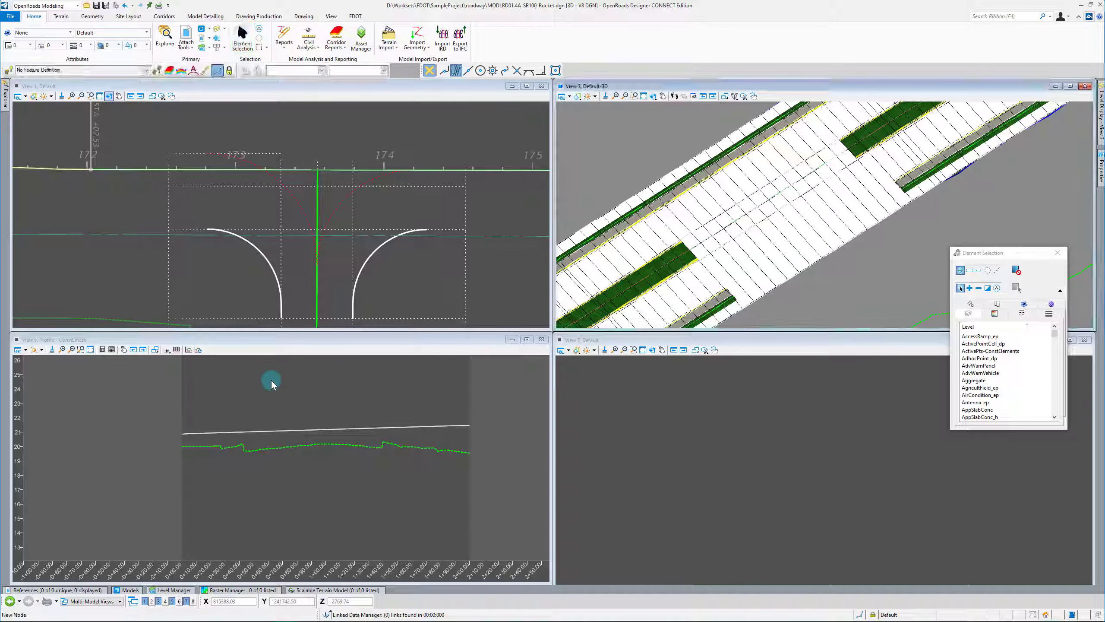
left_click(338, 428)
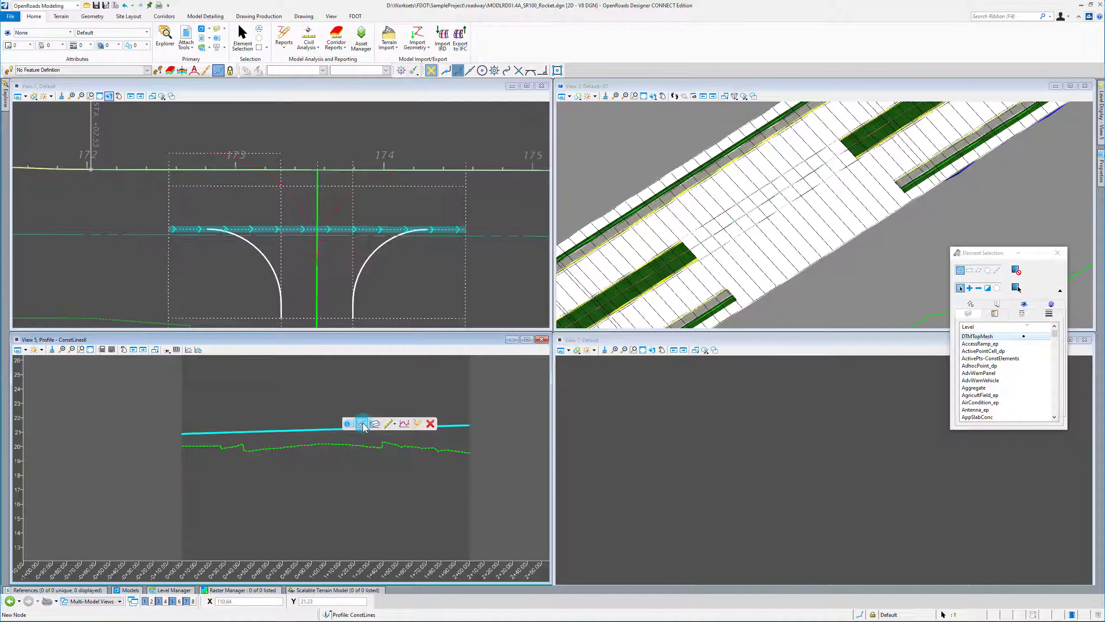
left_click(362, 424)
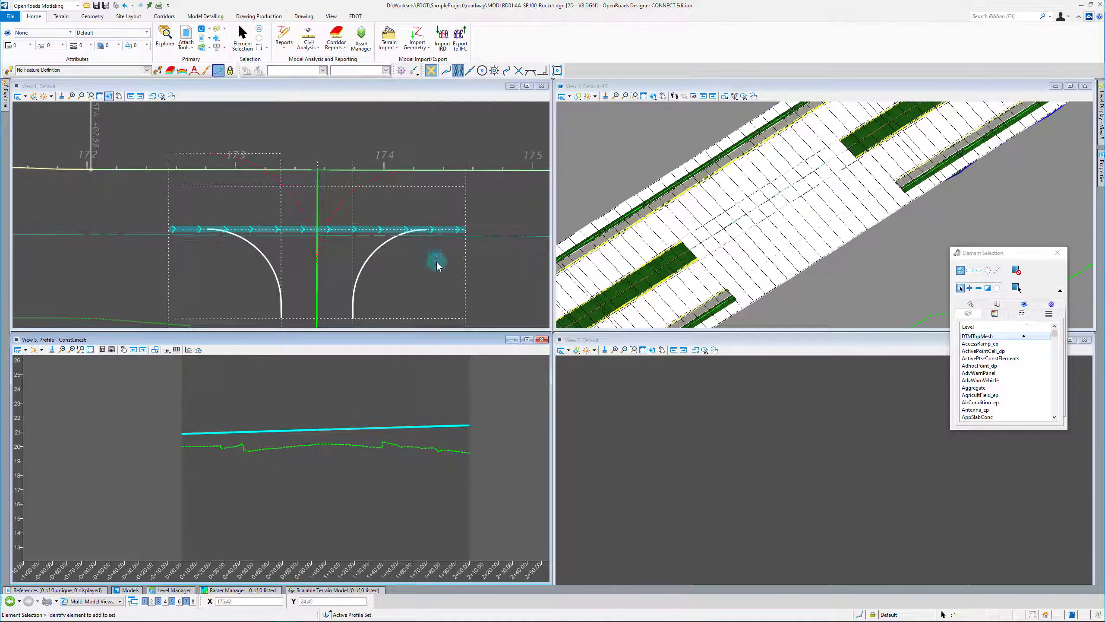
Open the profile model of the lower horizontal construction line, at the ends of the return curves, in View 5.
scroll(321, 193, "down", 2)
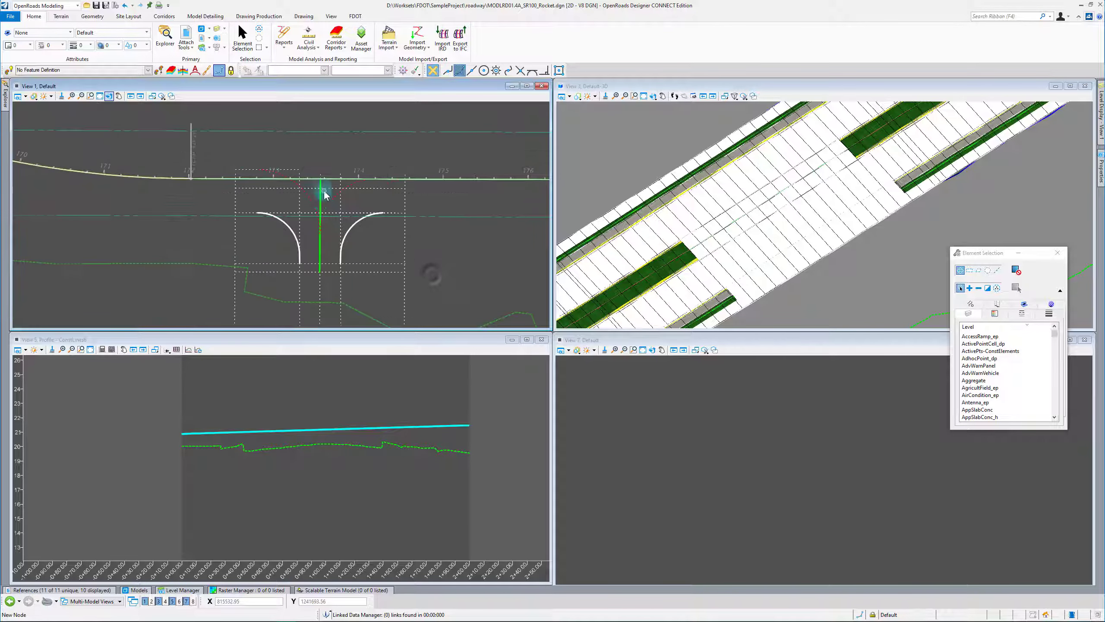
scroll(405, 288, "up", 2)
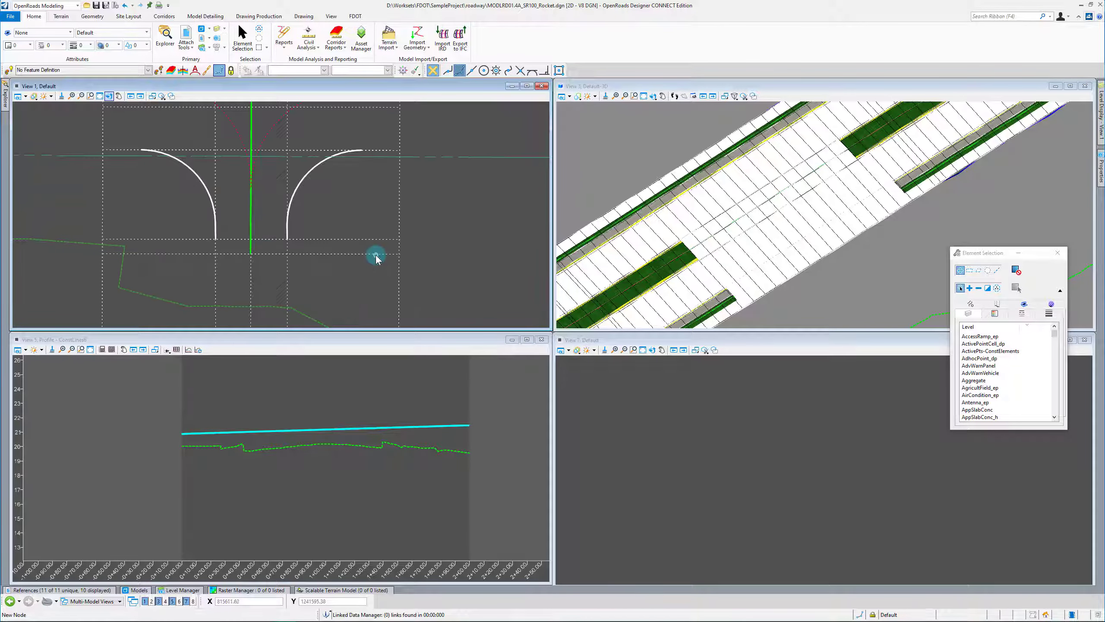
left_click(327, 239)
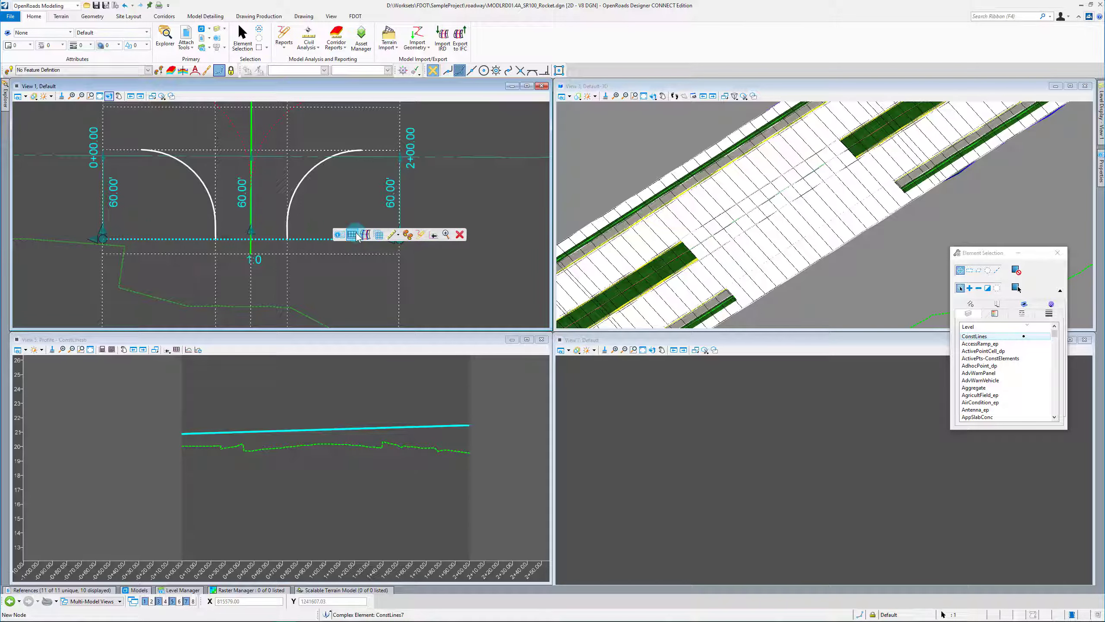
left_click(352, 236)
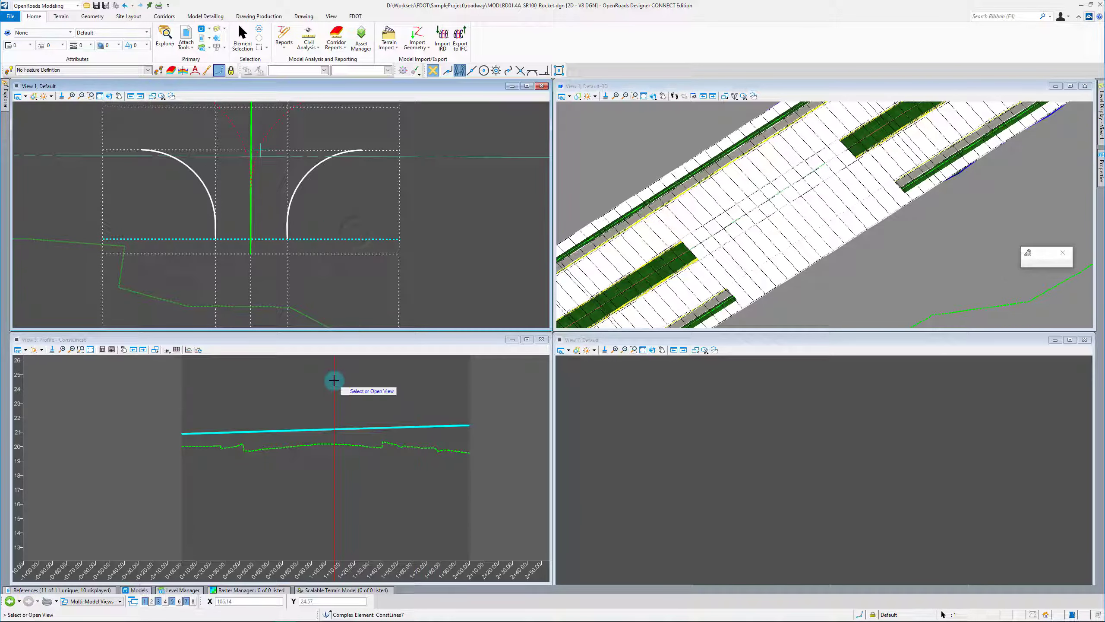
left_click(358, 378)
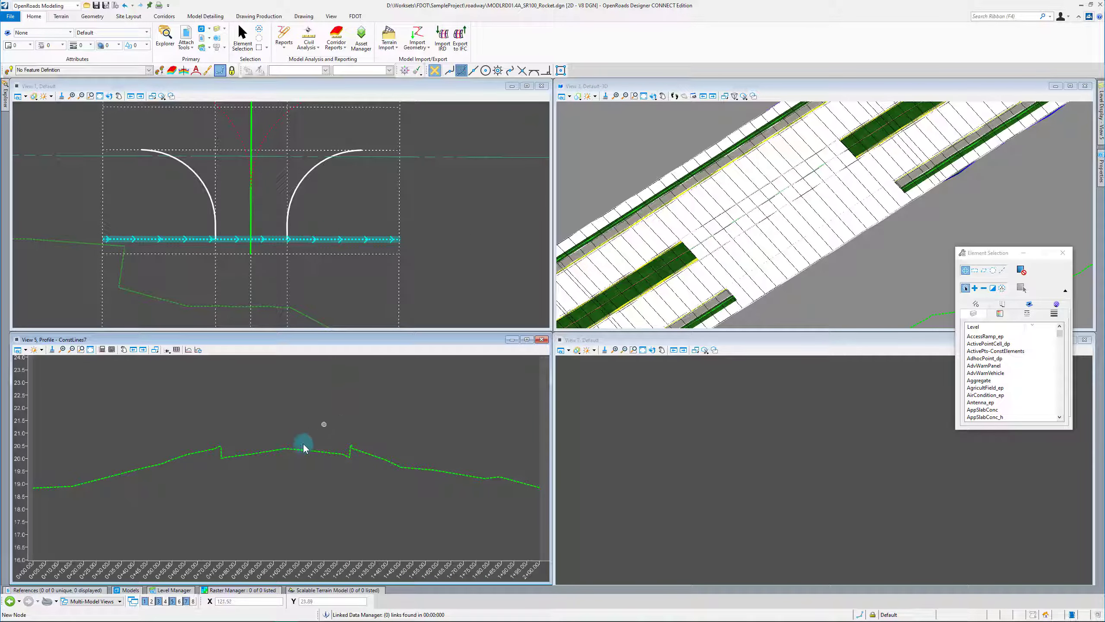
Set the existing ground profile as the active profile of the lower construction line.
mouse_move(257, 468)
left_mouse_down()
mouse_move(242, 452)
mouse_move(76, 489)
left_mouse_up()
left_click_drag(183, 453, 174, 462)
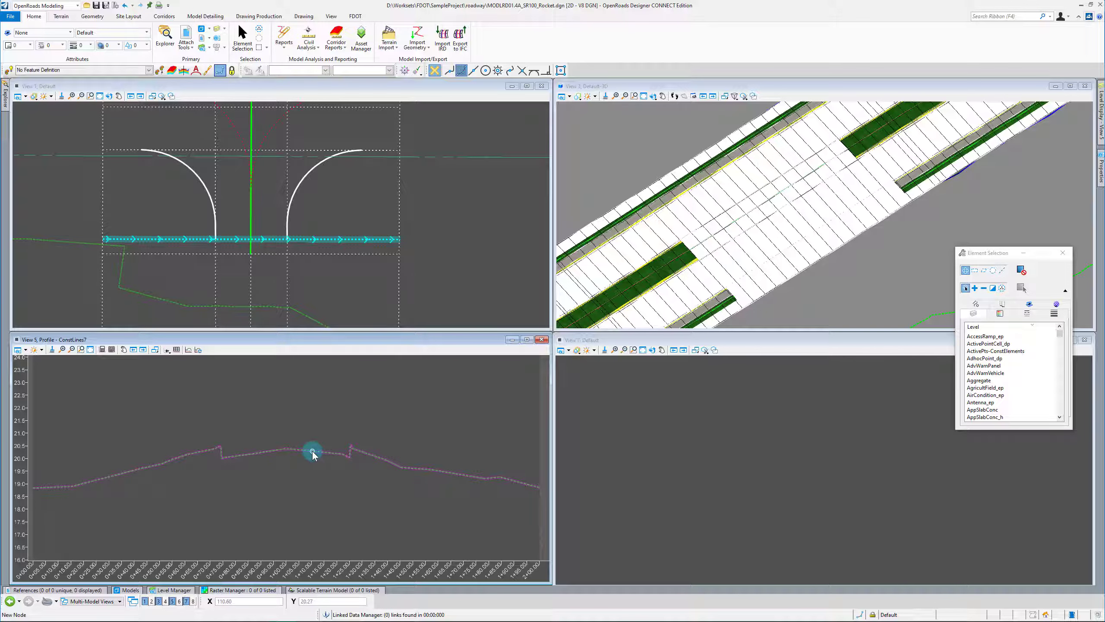
left_click(299, 450)
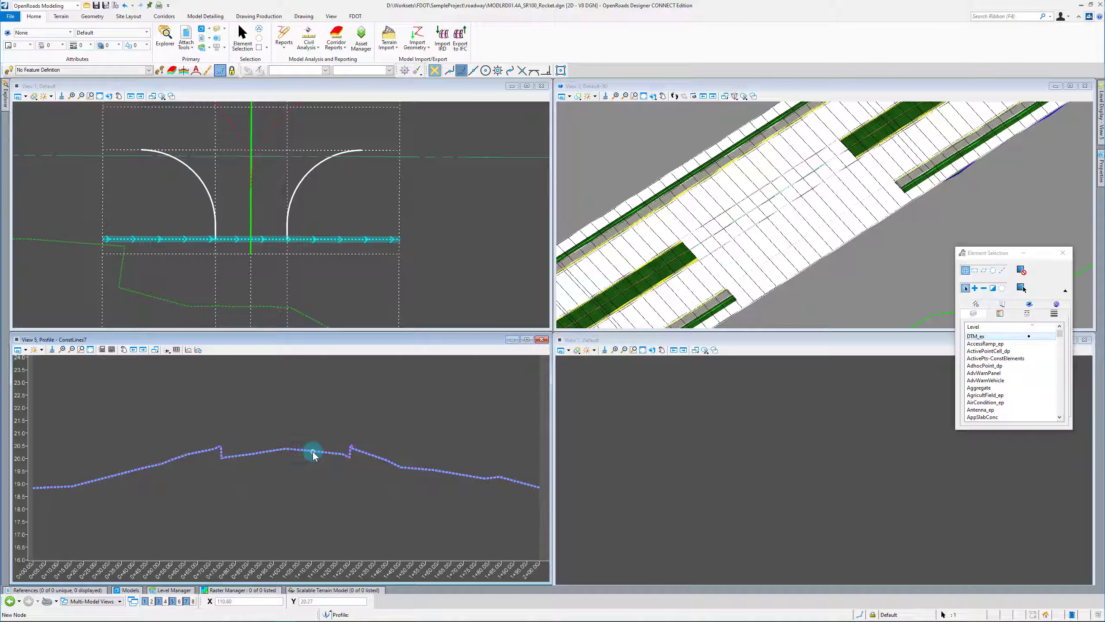
left_click(337, 447)
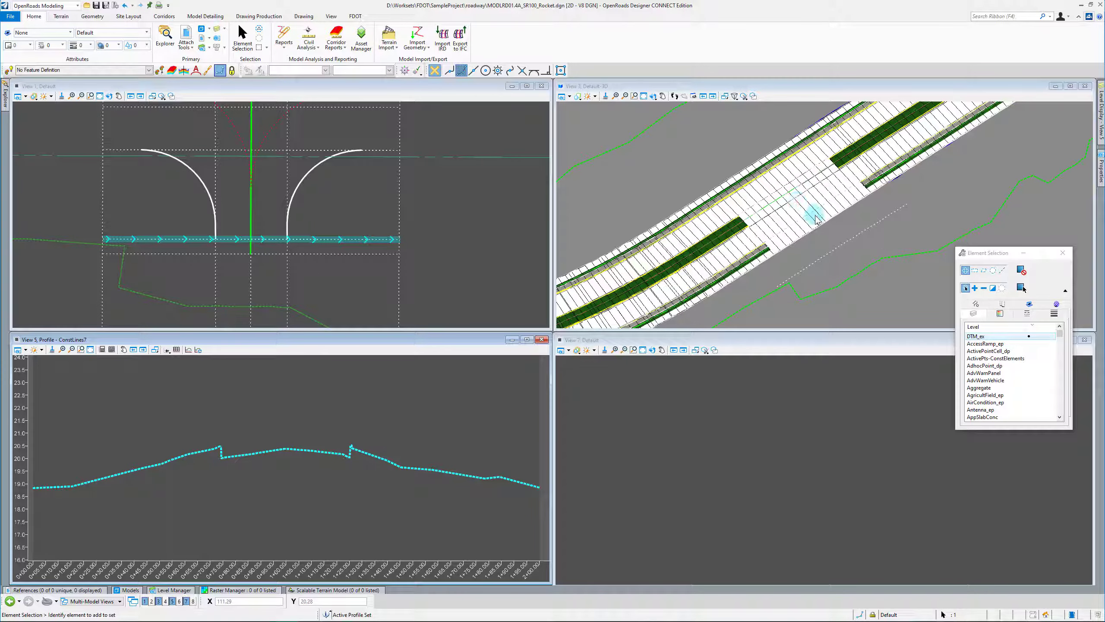
Hide the MODLRD01.1Z_SR100_PavtProj reference in the 3D model.
left_click(826, 258)
scroll(822, 240, "up", 3)
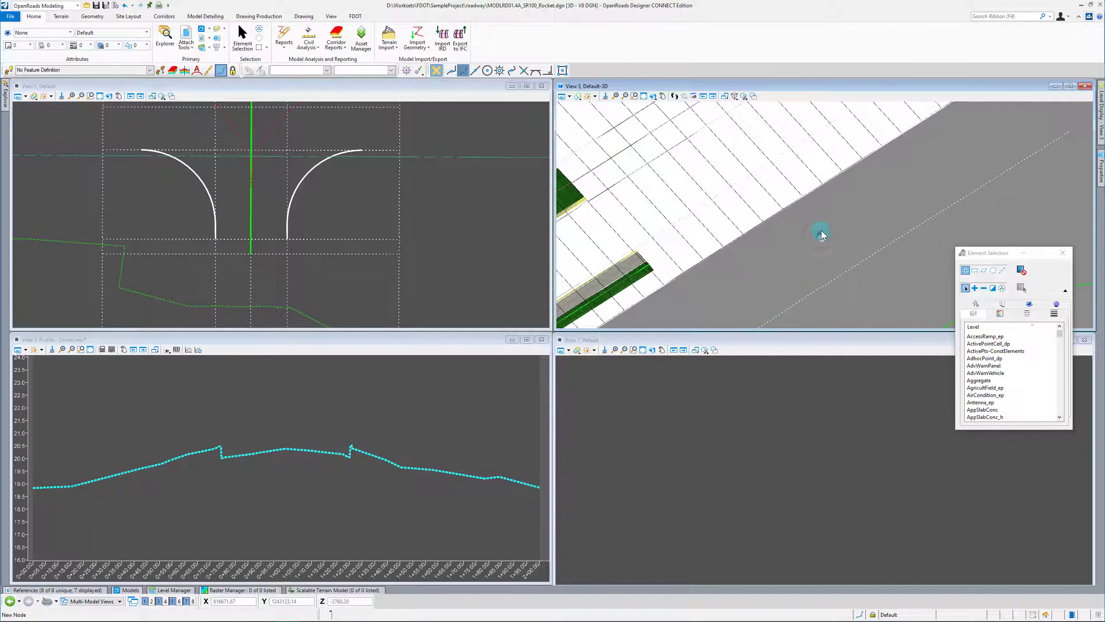
scroll(853, 243, "down", 1)
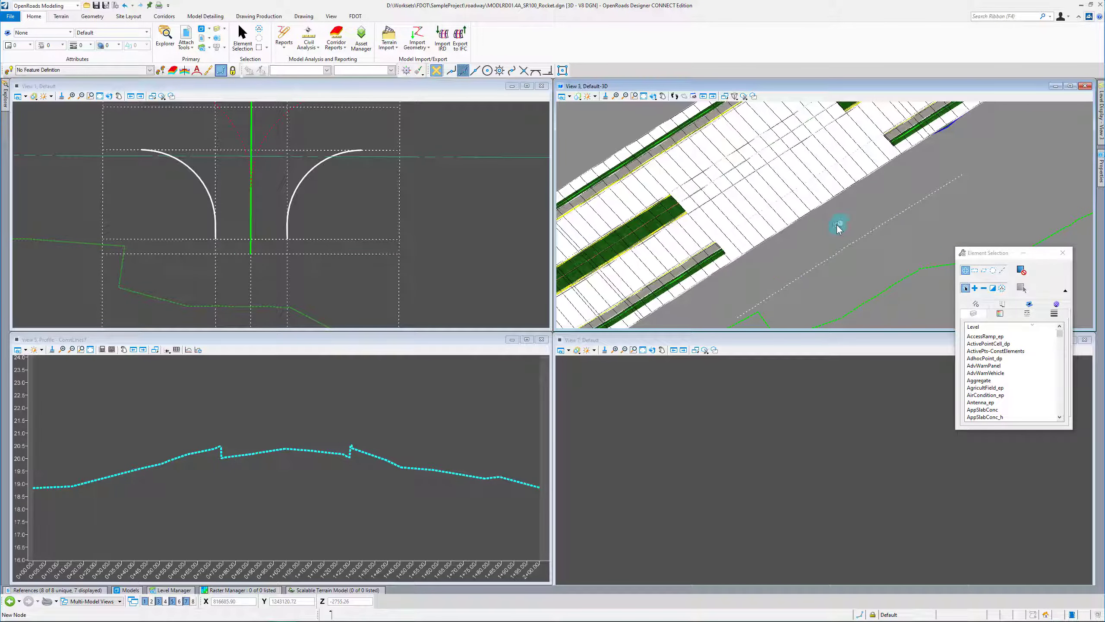
left_click(89, 590)
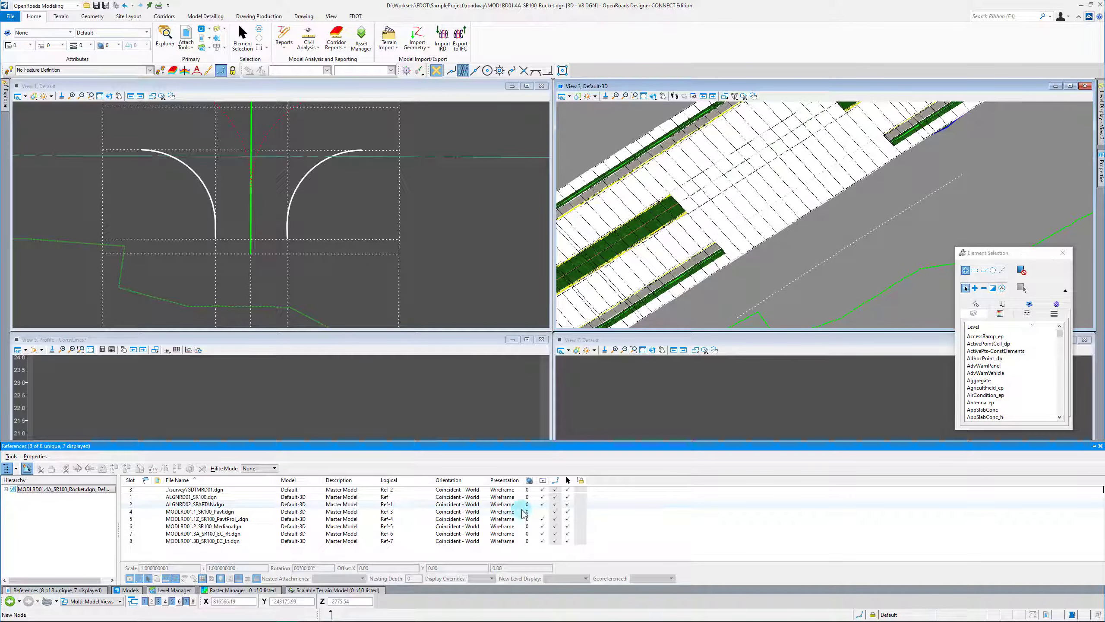
left_click(542, 519)
left_click(808, 228)
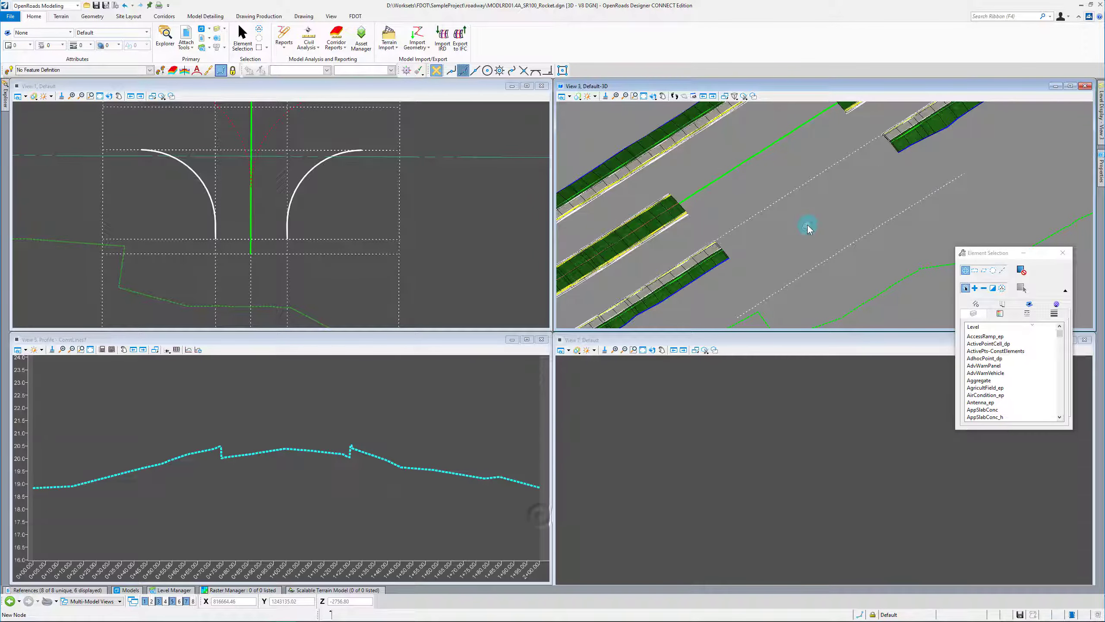
Examine the two profiled construction lines in the 3D model and around the return curves in plan.
left_click(90, 590)
left_click(740, 255)
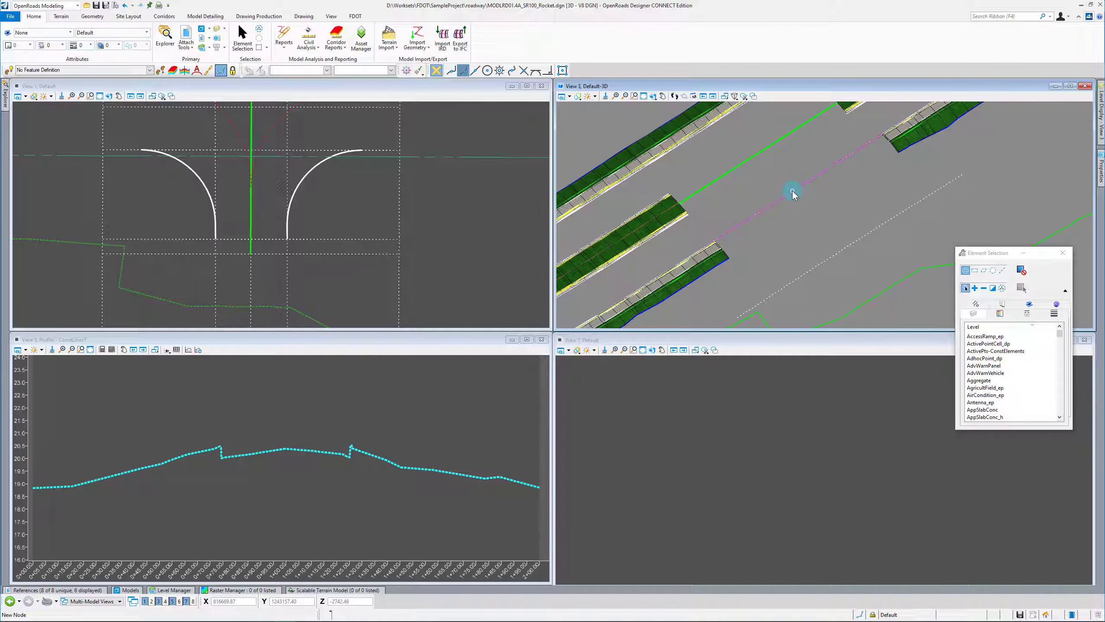
left_click(353, 198)
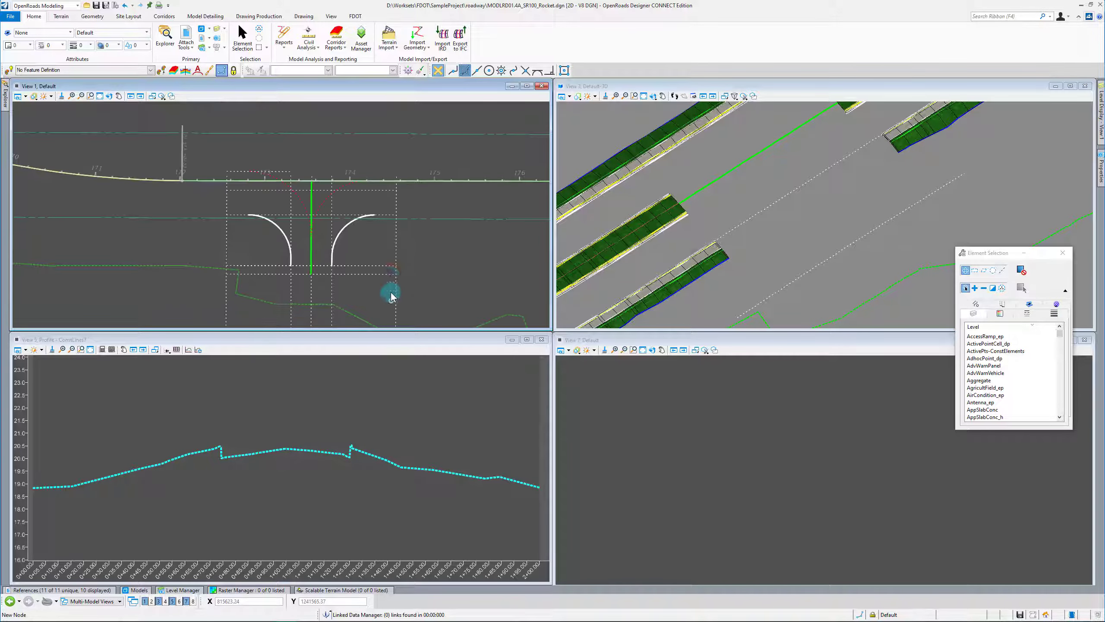
scroll(321, 221, "up", 2)
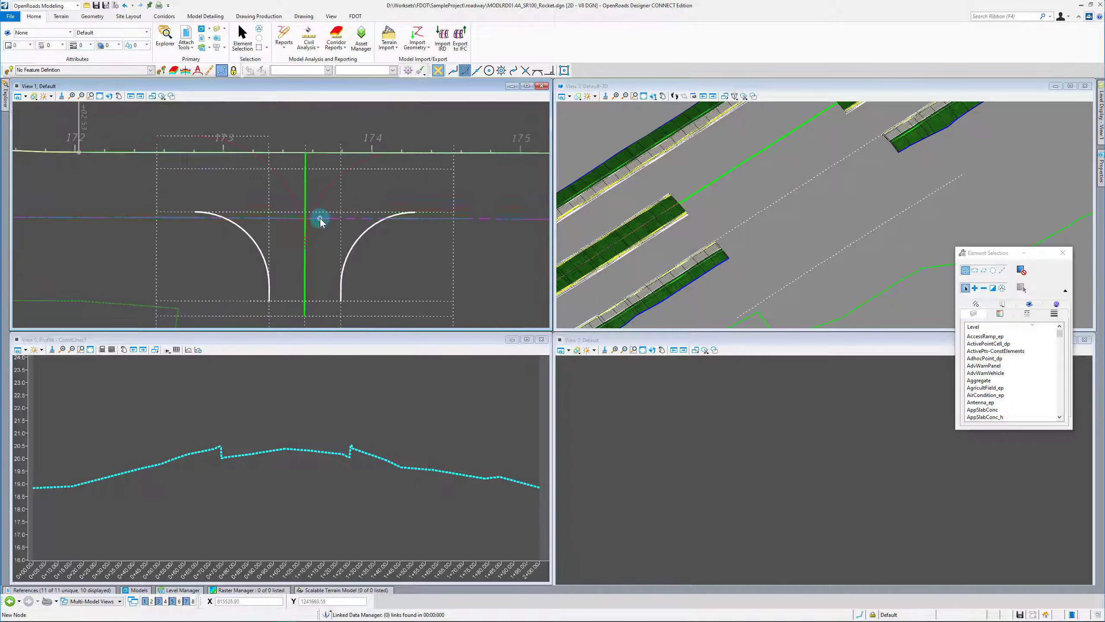
Make Const Lines Green Dash, from the Plan/Profile 2D construction lines, the active feature definition.
left_click(162, 70)
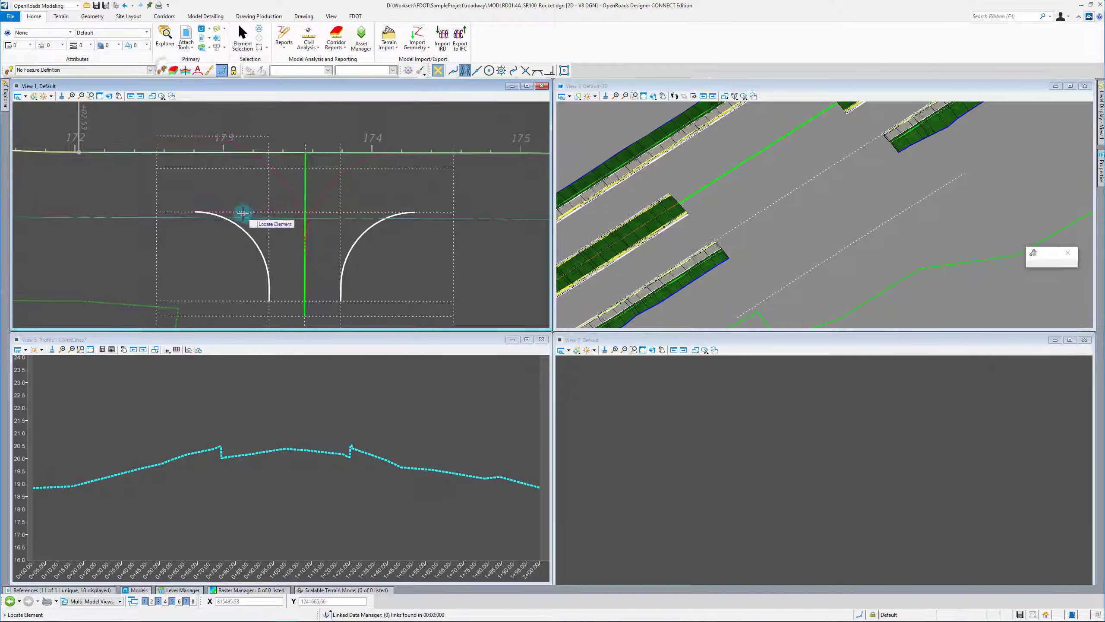
left_click(150, 70)
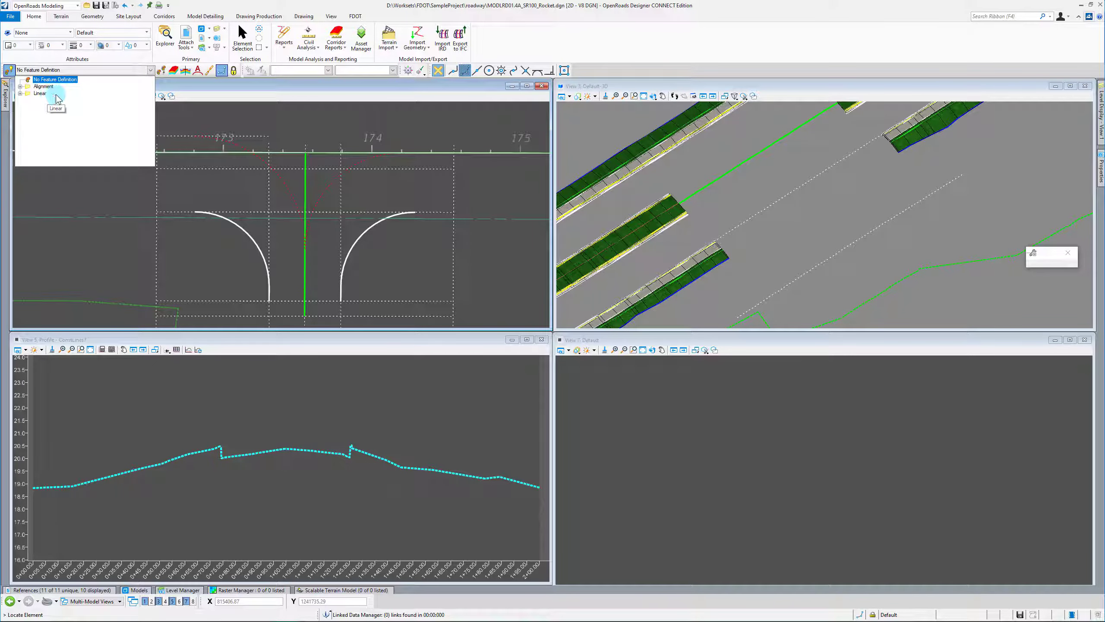
double_click(40, 94)
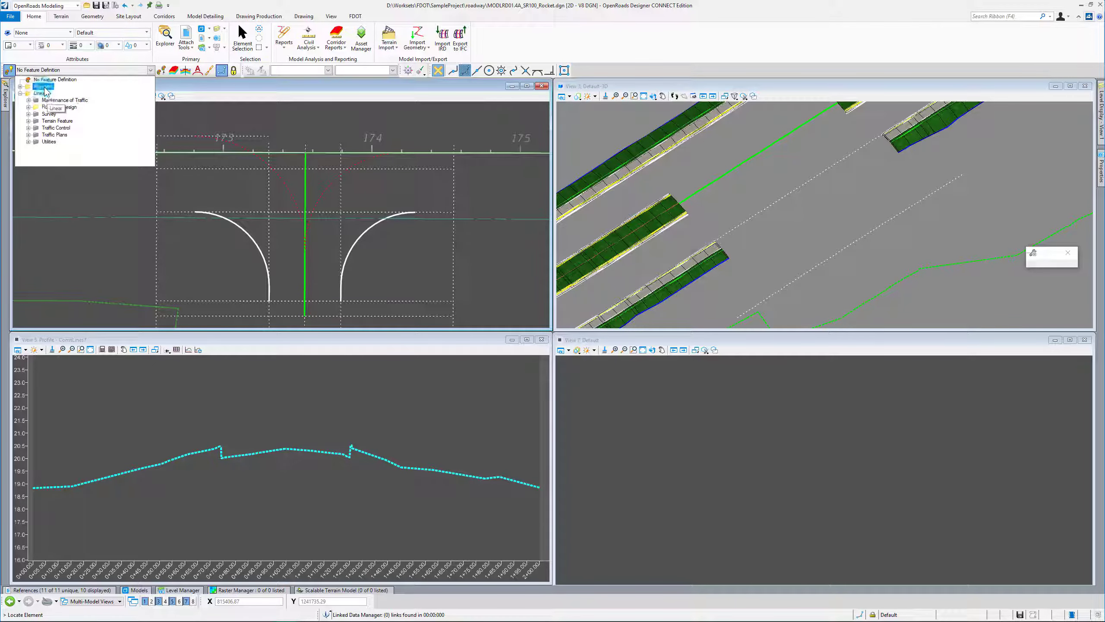
double_click(58, 107)
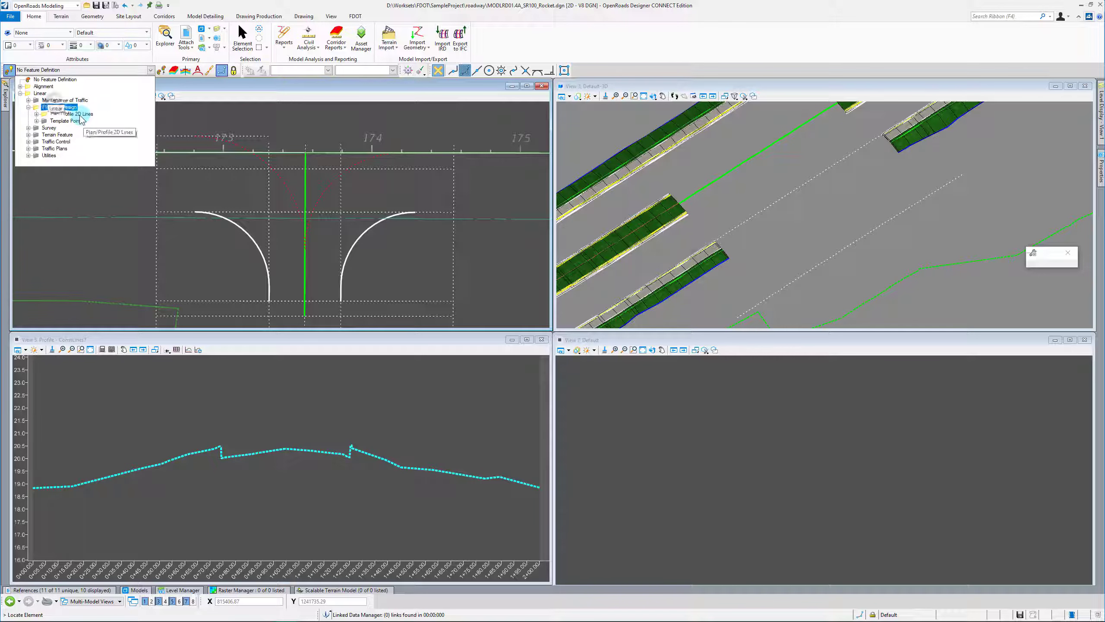
double_click(65, 114)
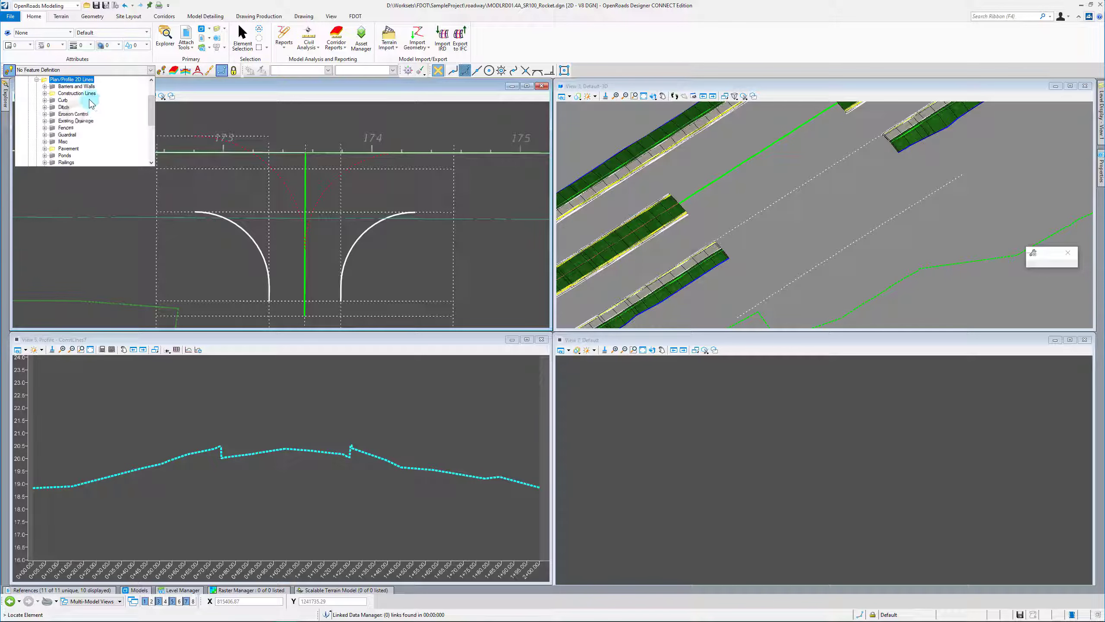
double_click(78, 87)
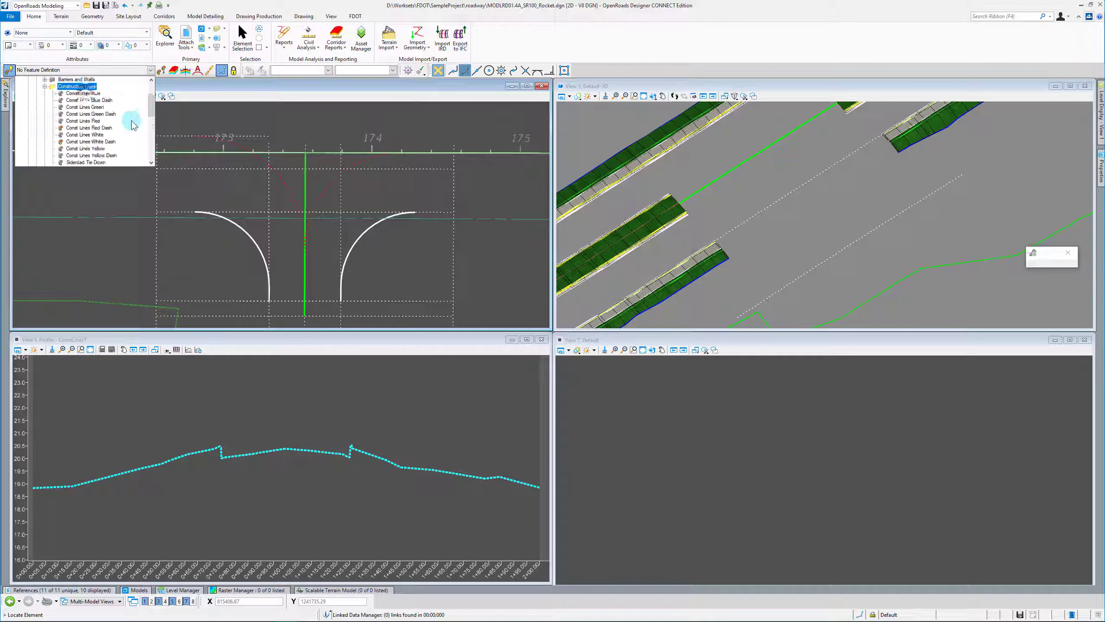
left_click(107, 114)
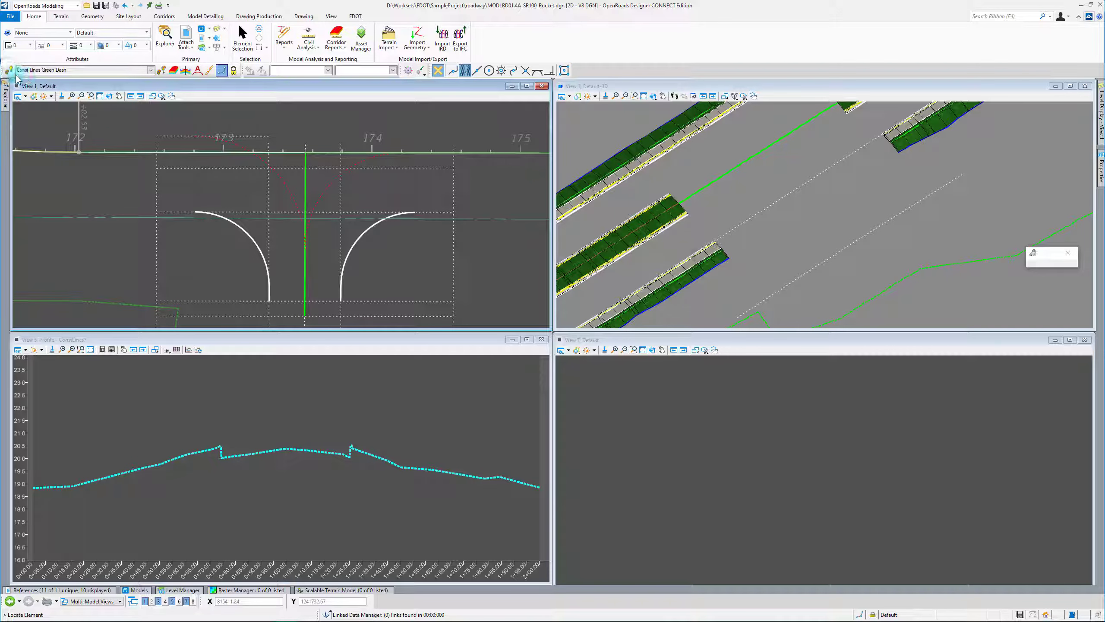
left_click(242, 38)
scroll(324, 209, "up", 2)
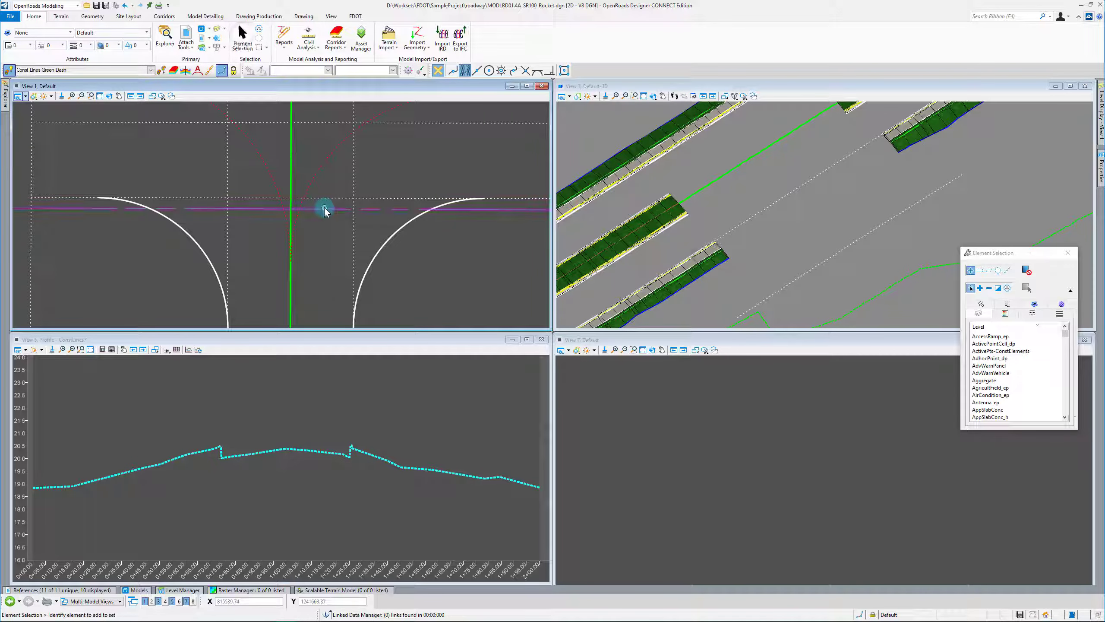
left_click(198, 247)
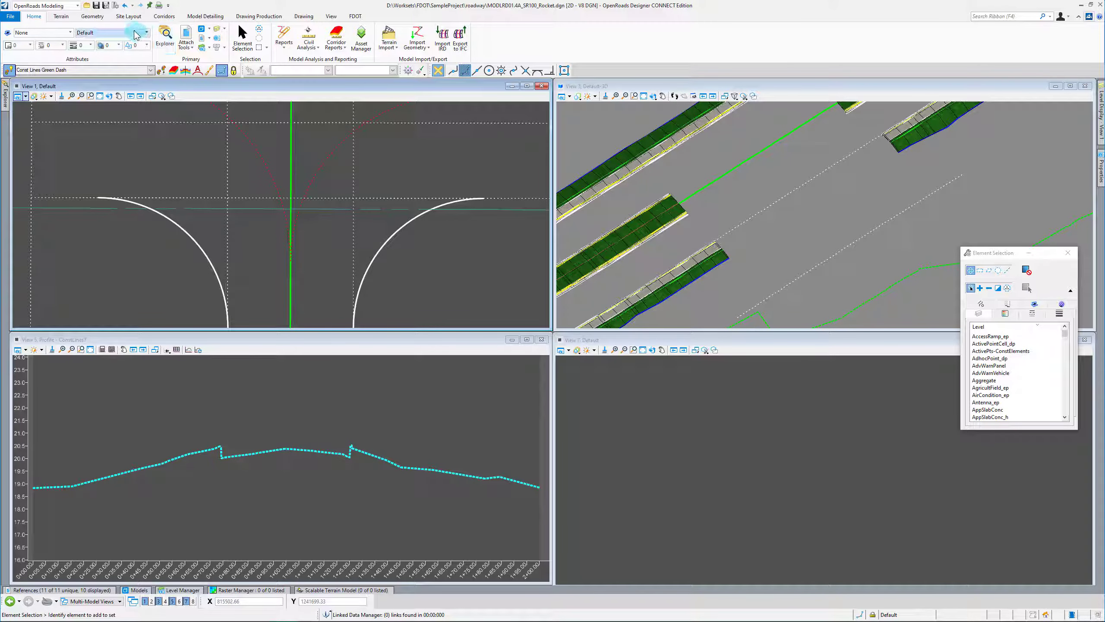
Offset the full horizontal construction line at the return curves' upper ends 16 ft towards the side road, without mirroring.
left_click(92, 19)
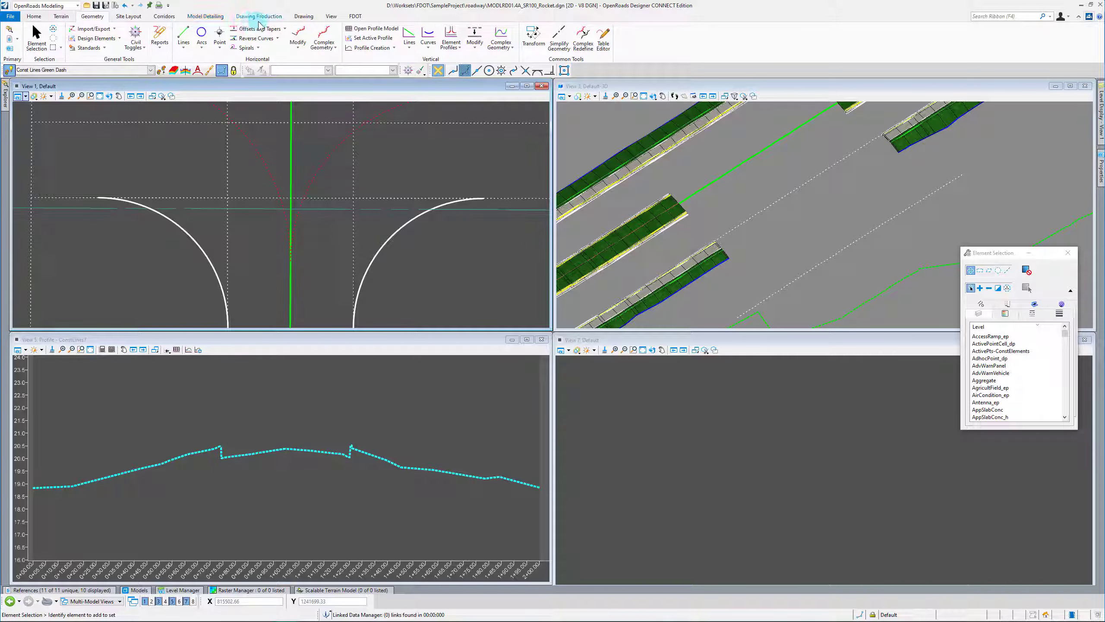
left_click(286, 29)
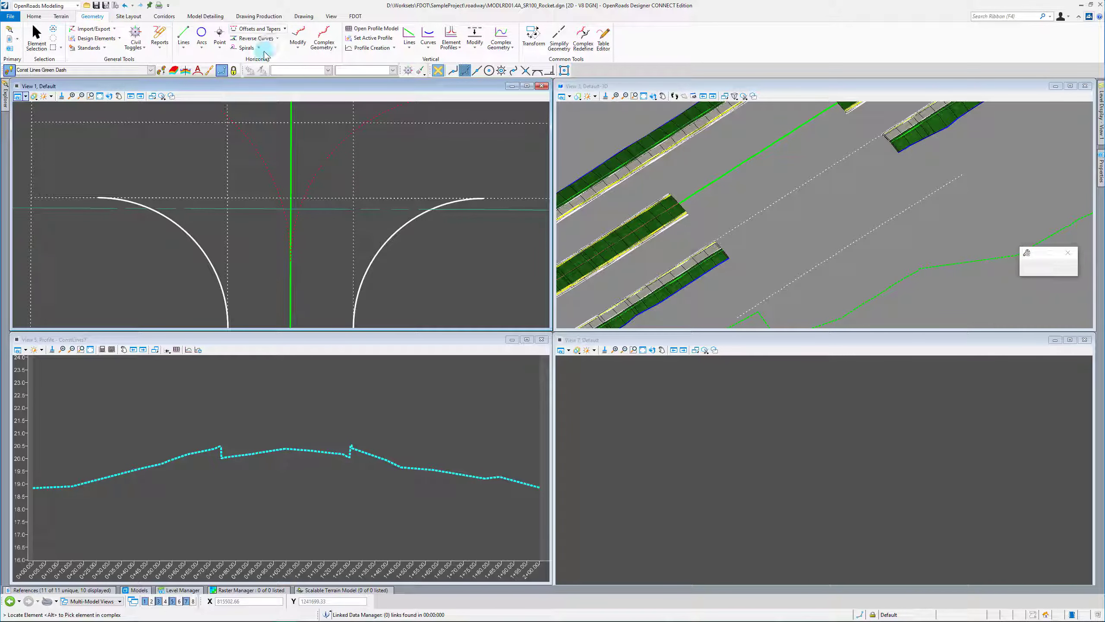
left_click(284, 31)
left_click(279, 48)
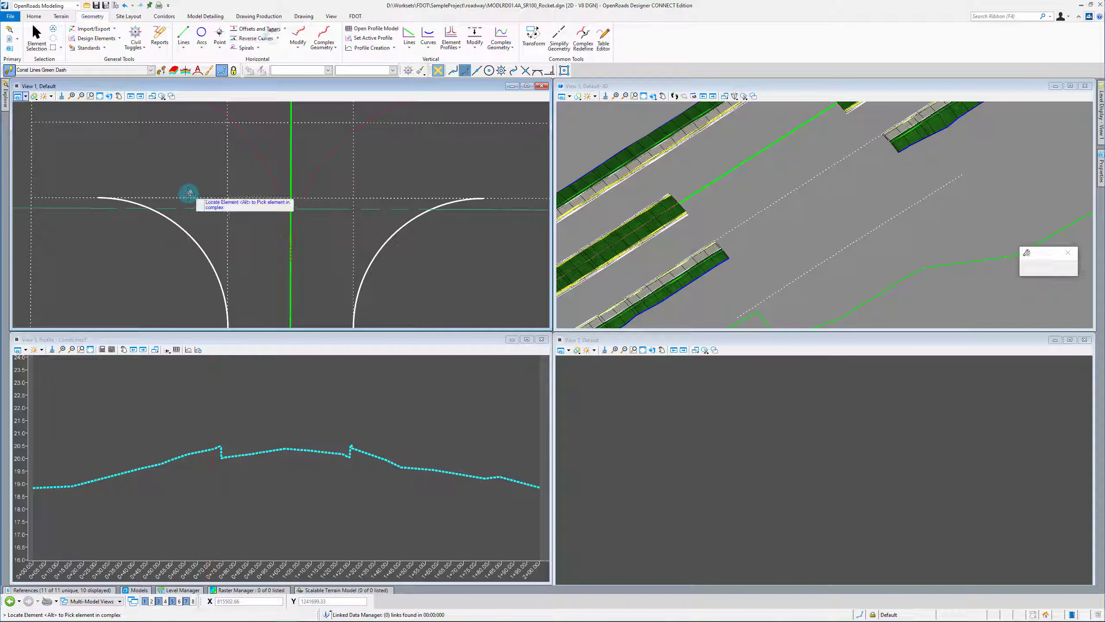
left_click(182, 197)
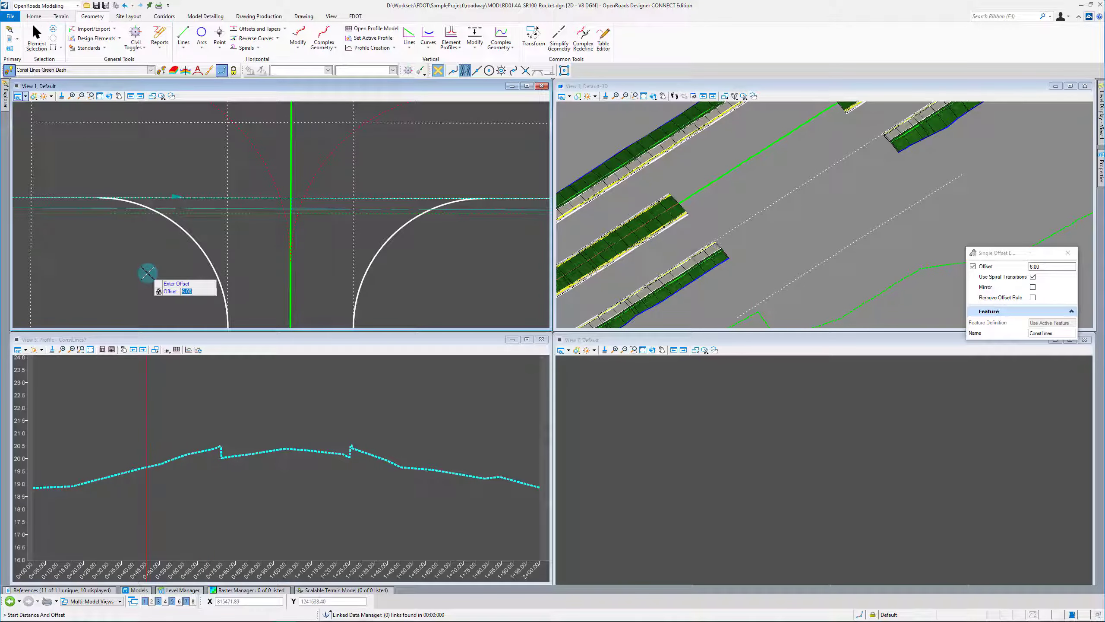
type("16")
key("Return")
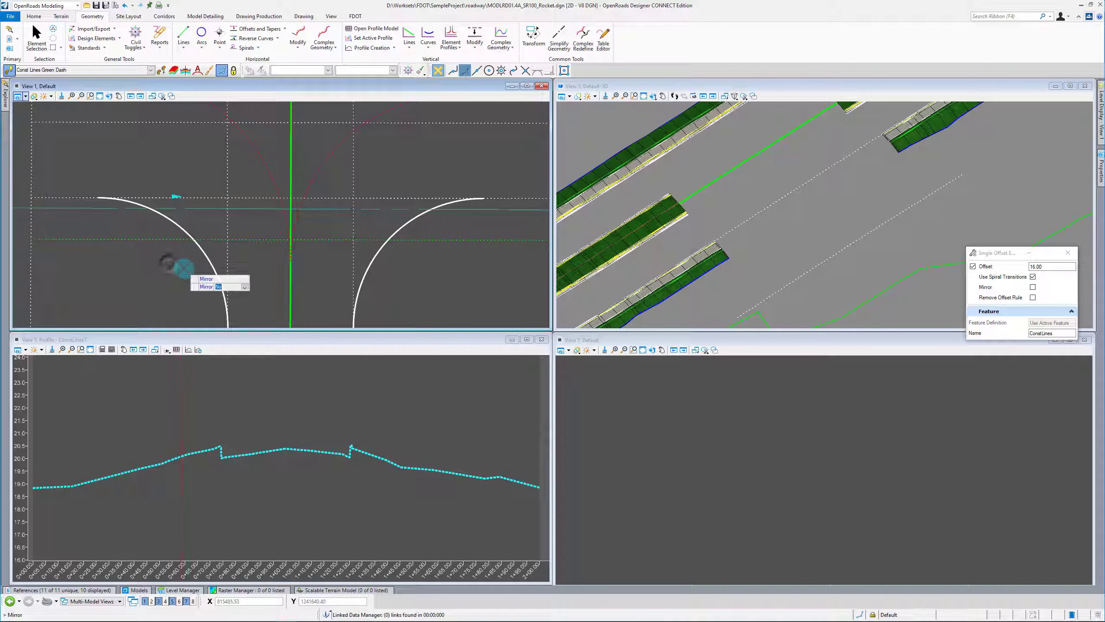
left_click(182, 266)
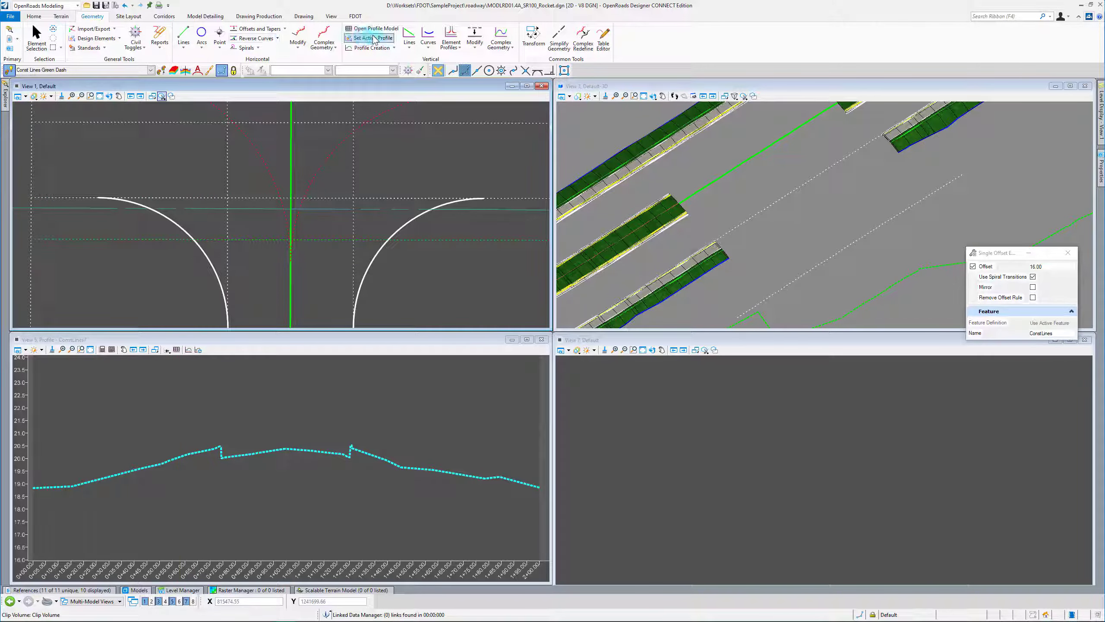
left_click(49, 46)
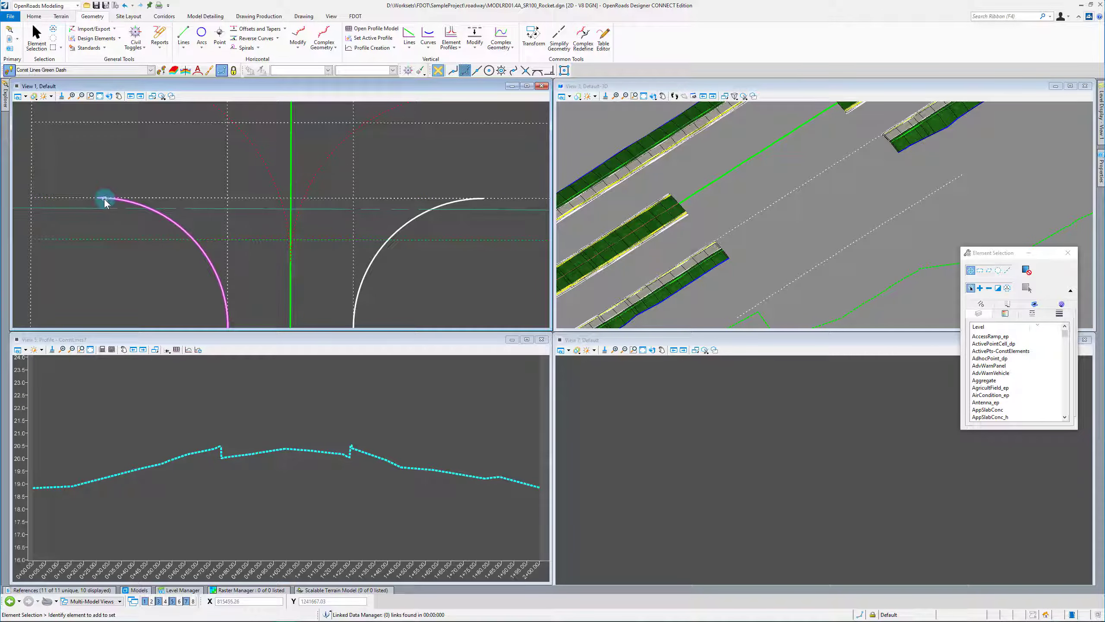
Examine where the green dashed offset line crosses the two return curves and the side-road centerline in plan.
scroll(153, 245, "down", 3)
middle_click_drag(193, 293, 210, 318)
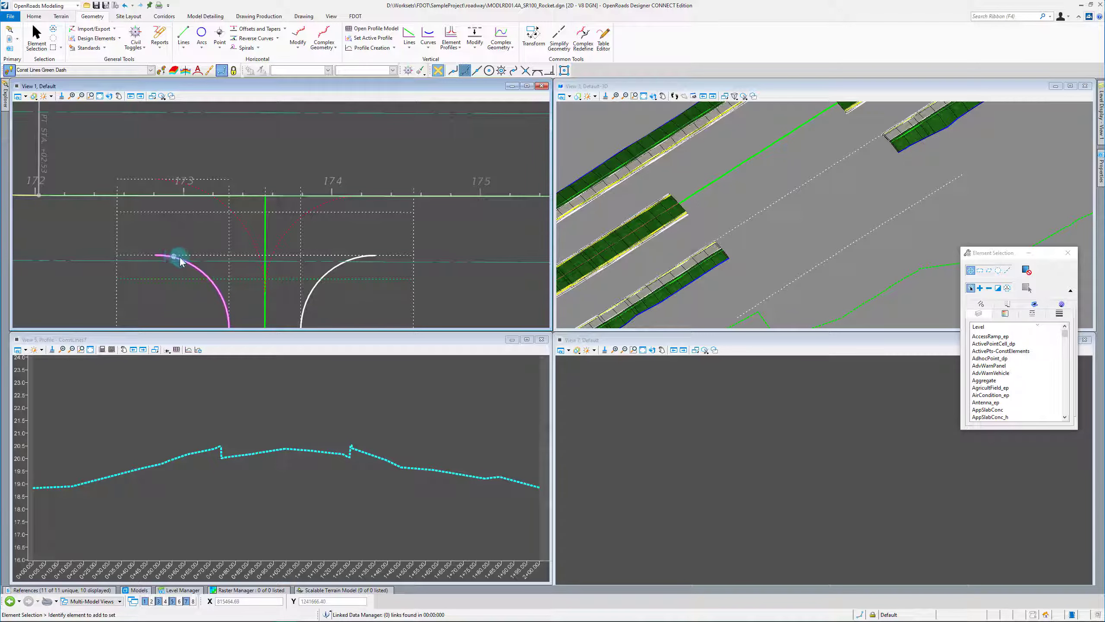
scroll(181, 263, "up", 2)
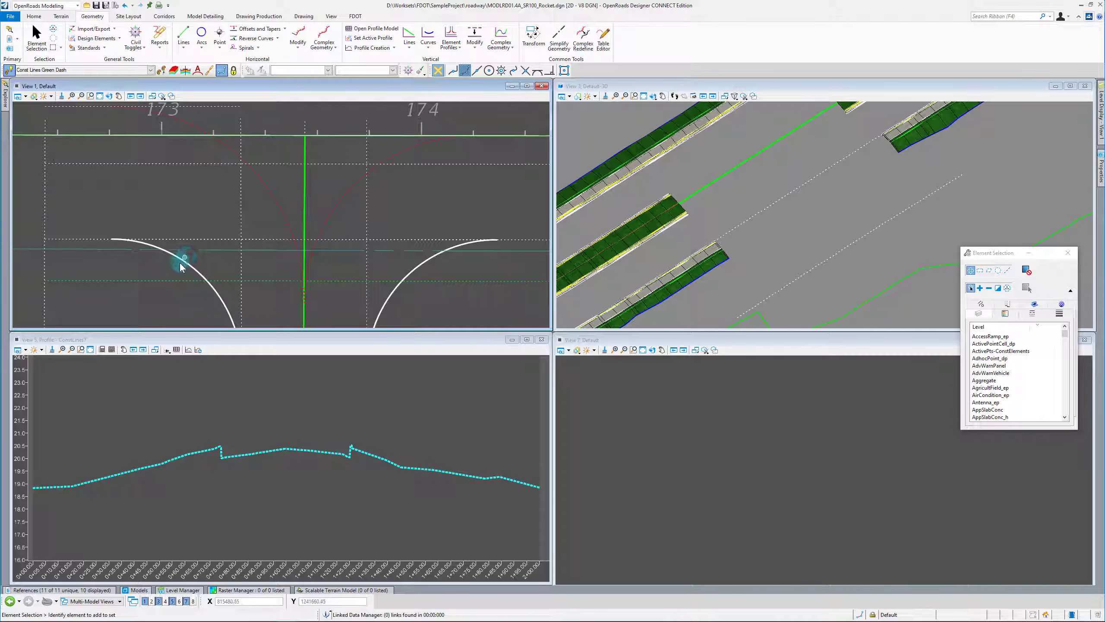
scroll(188, 272, "down", 2)
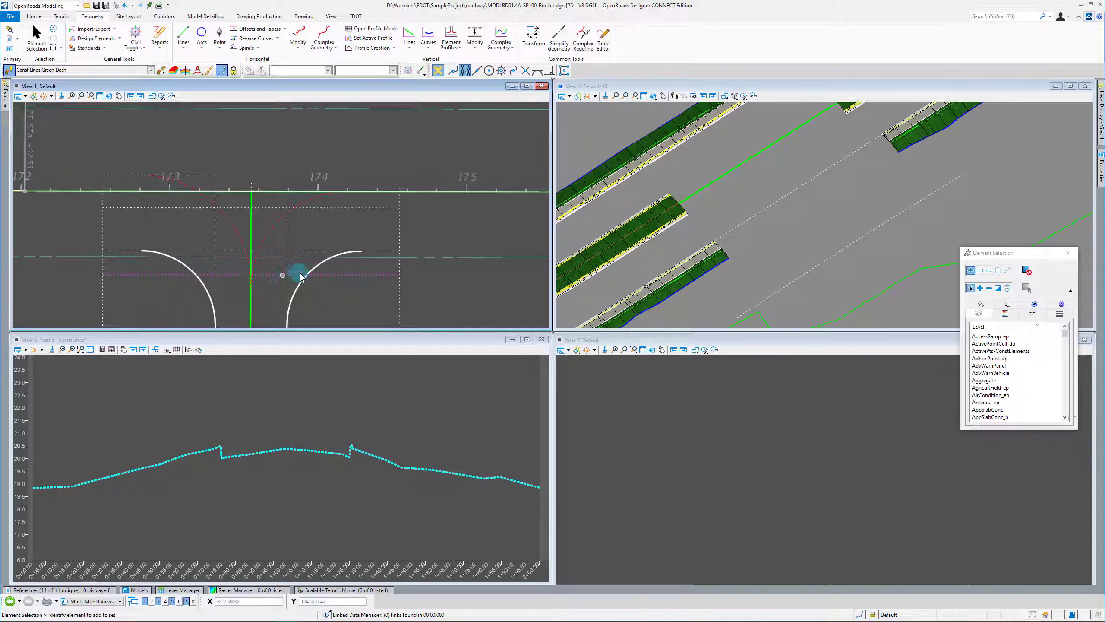
scroll(178, 237, "down", 2)
scroll(195, 286, "up", 2)
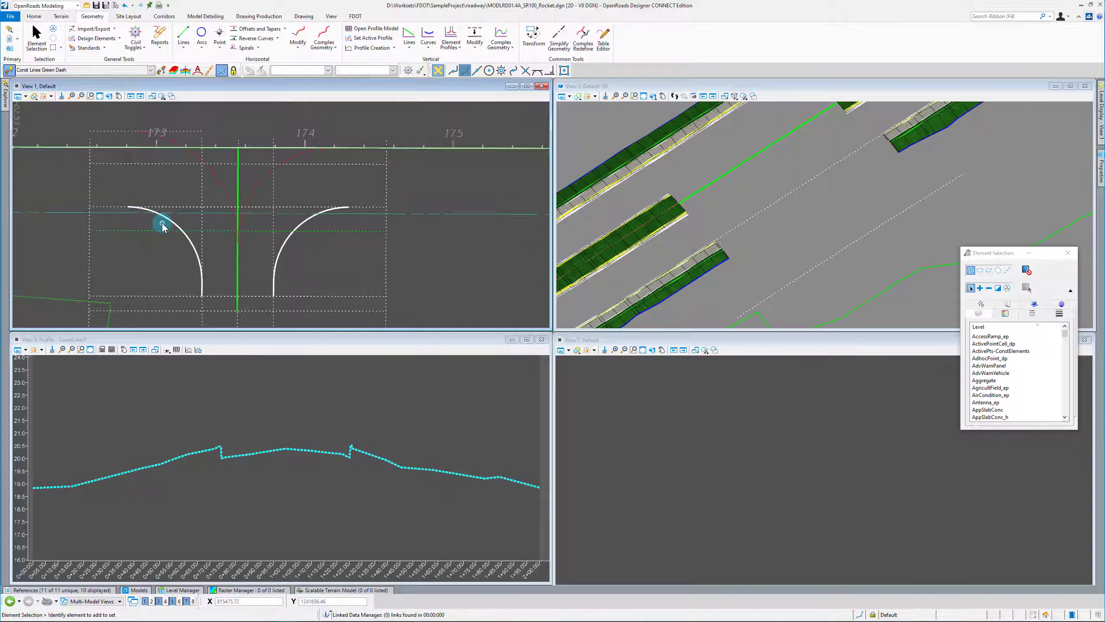
scroll(162, 225, "up", 2)
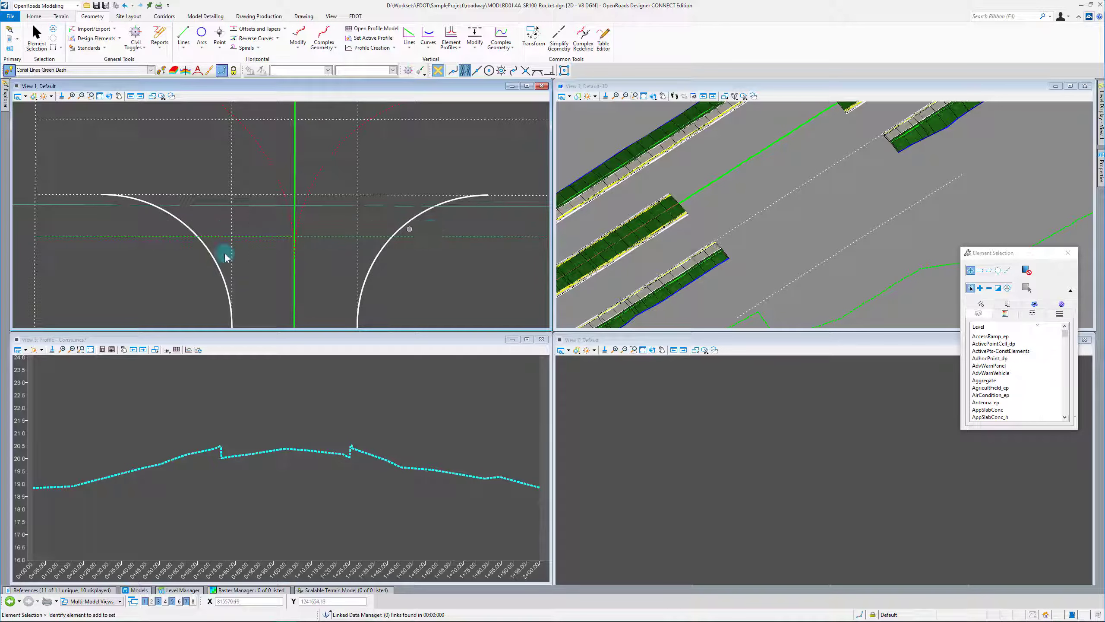
scroll(111, 278, "down", 2)
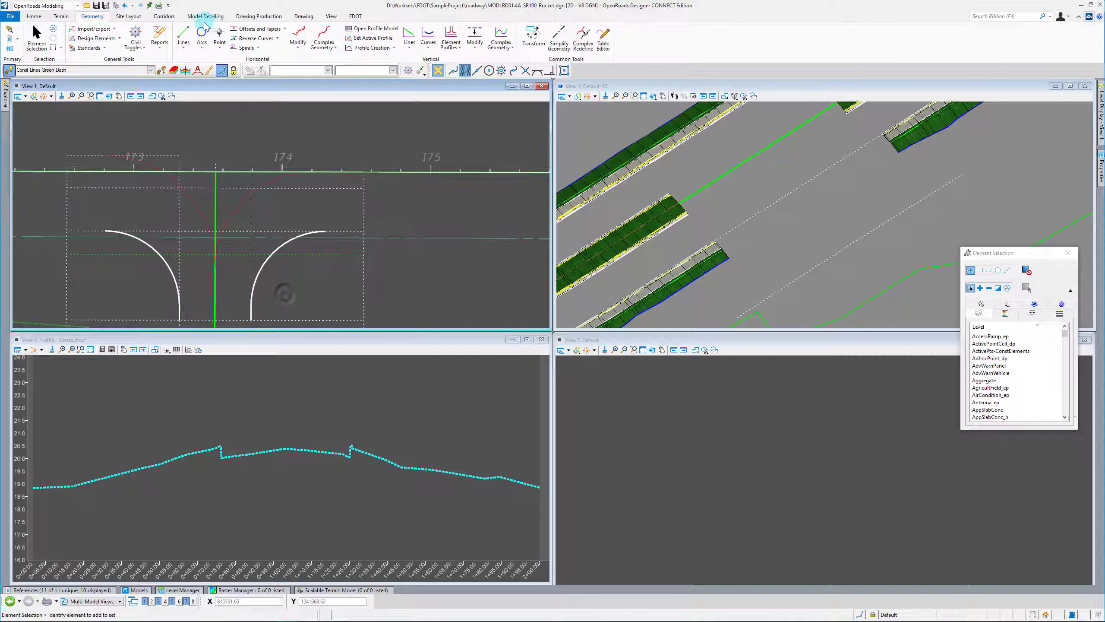
Profile the green dashed offset line by slope from the upper construction line at -2%, for all points with no profile adjustment.
left_click(164, 17)
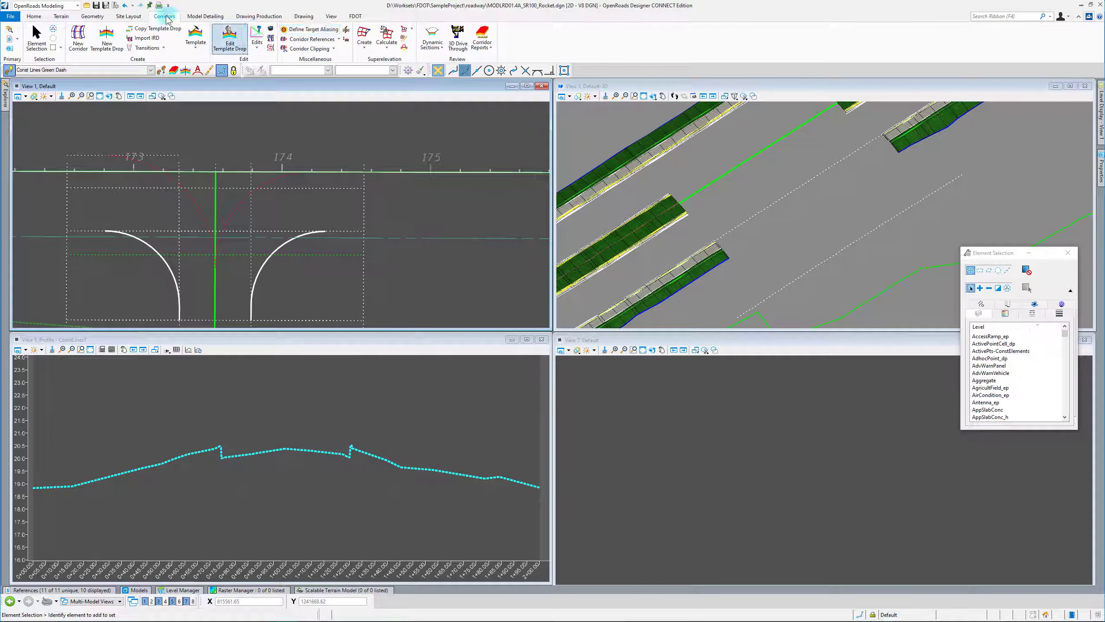
left_click(99, 17)
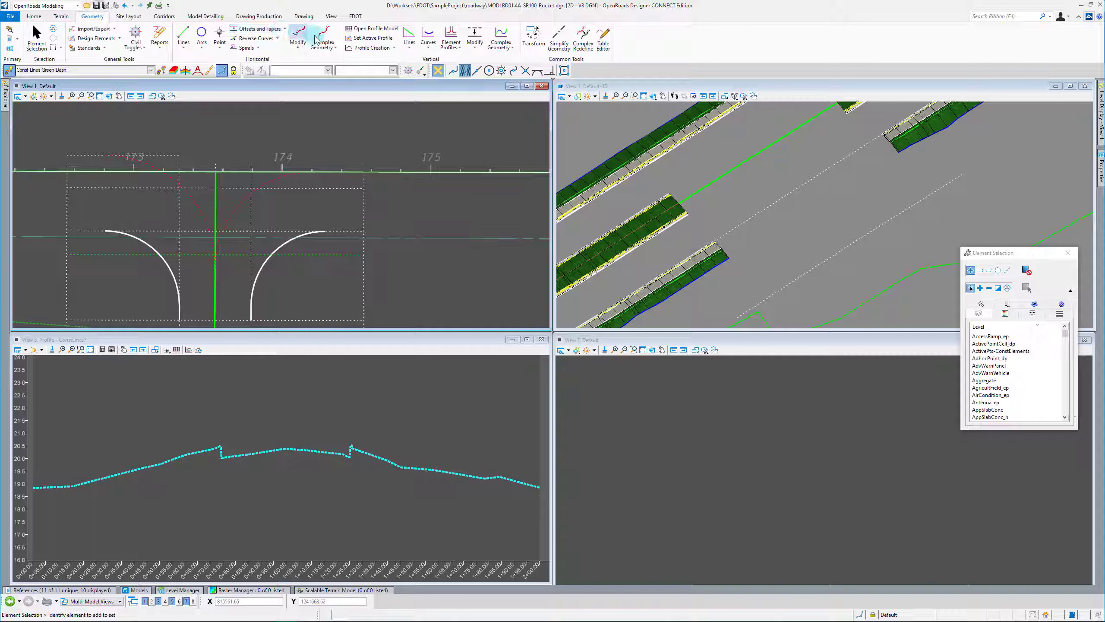
left_click(455, 45)
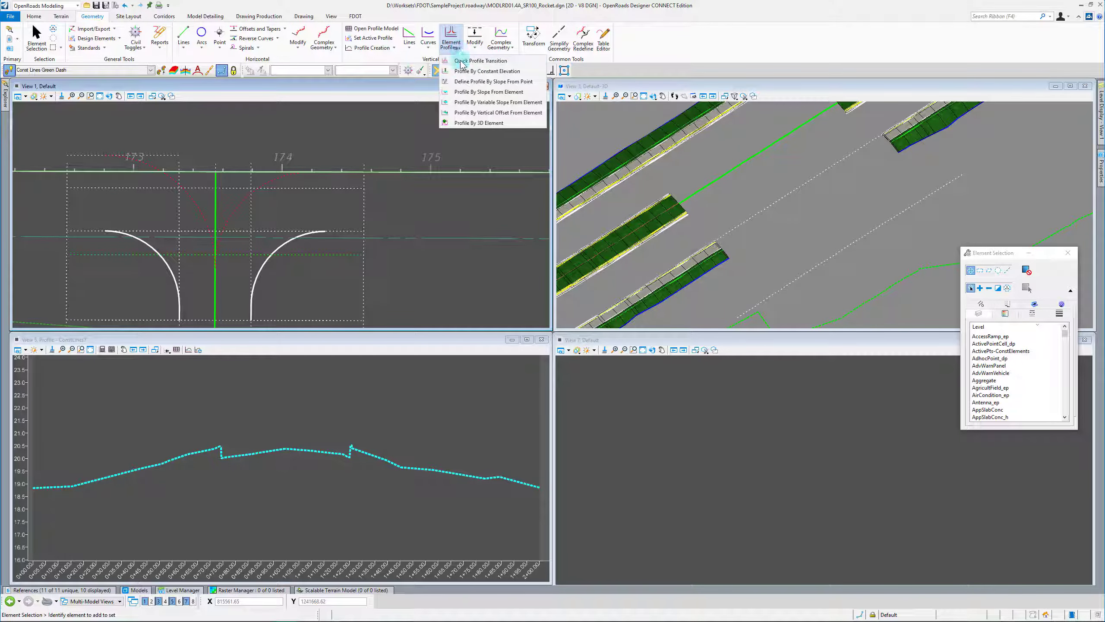
left_click(468, 92)
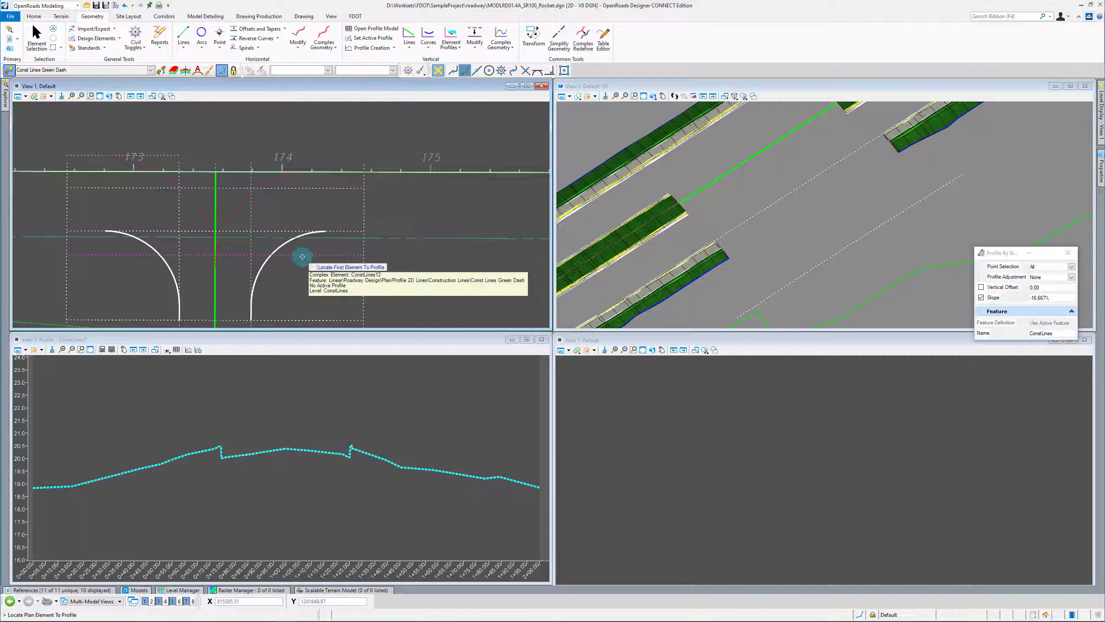
left_click(301, 257)
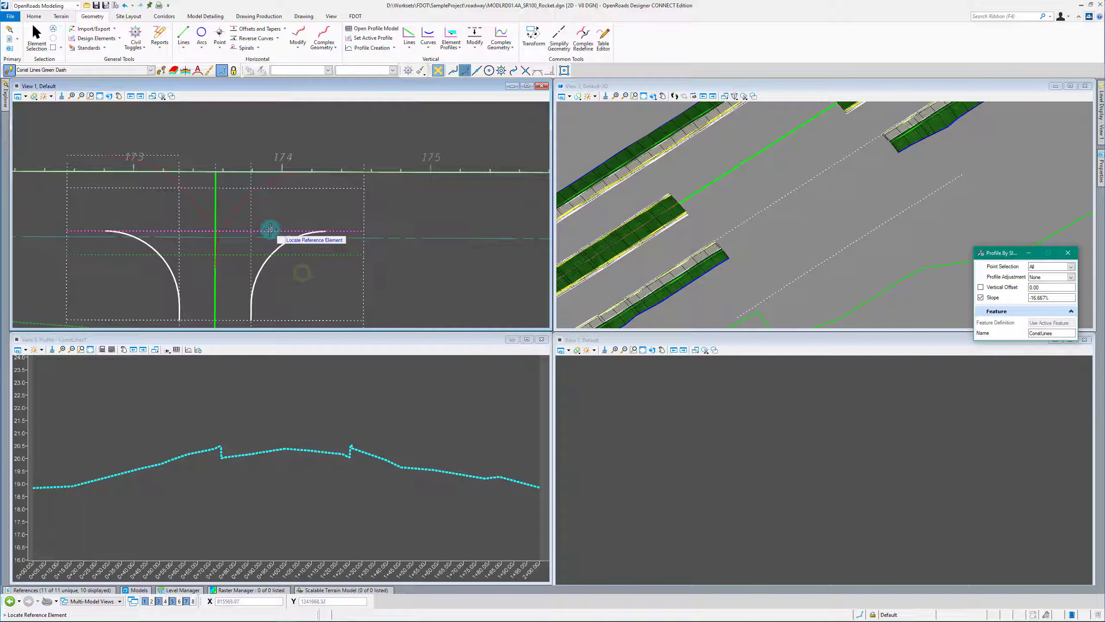
type("-")
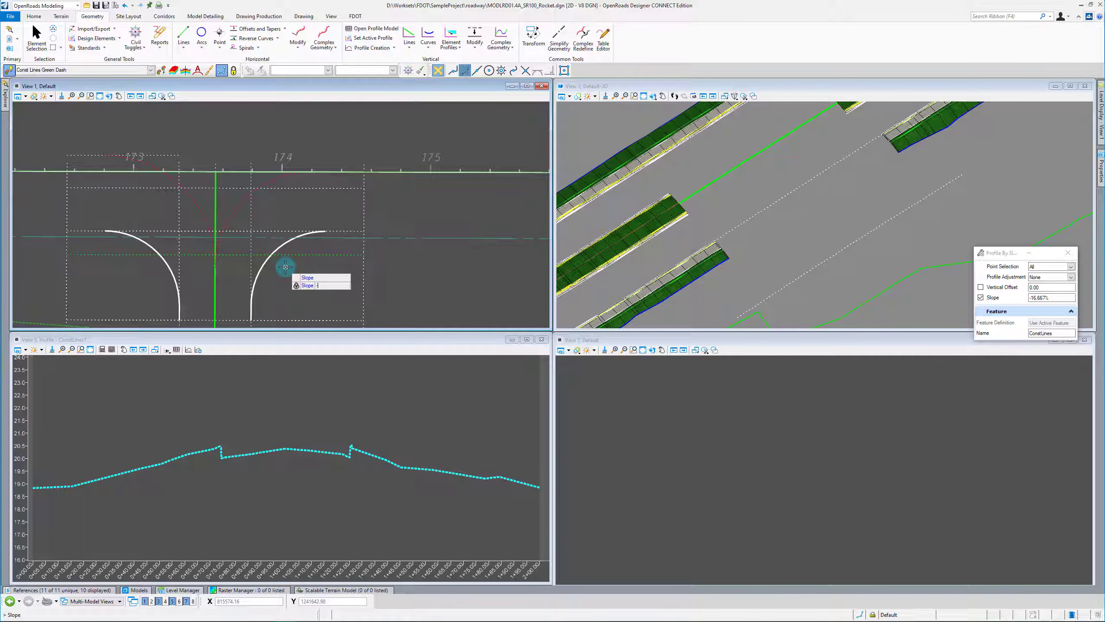
type("2")
key("Return")
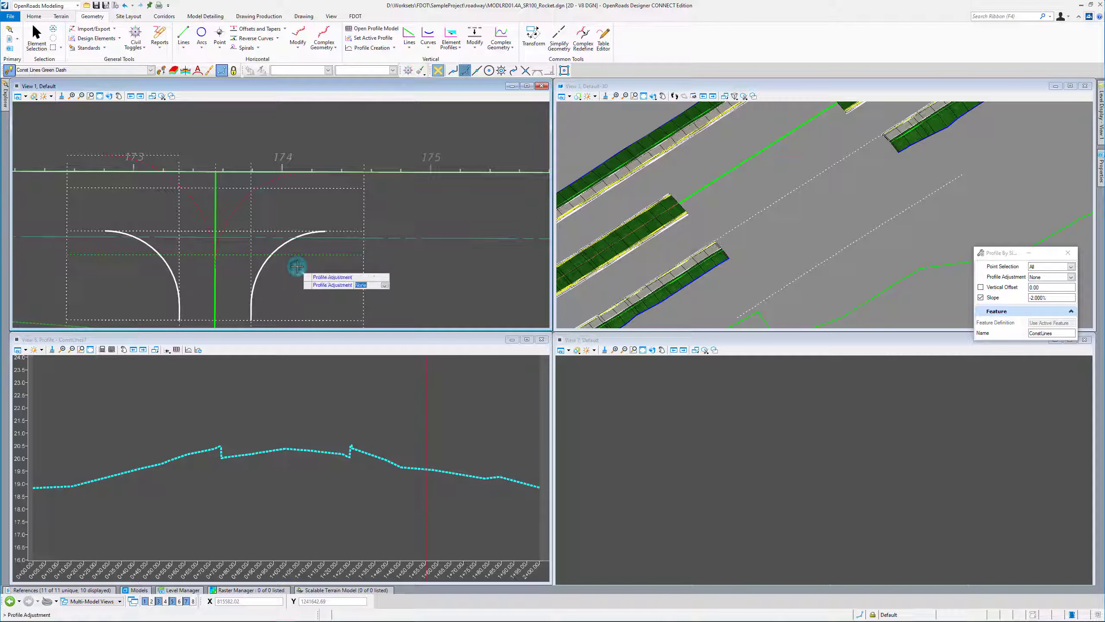
left_click(295, 280)
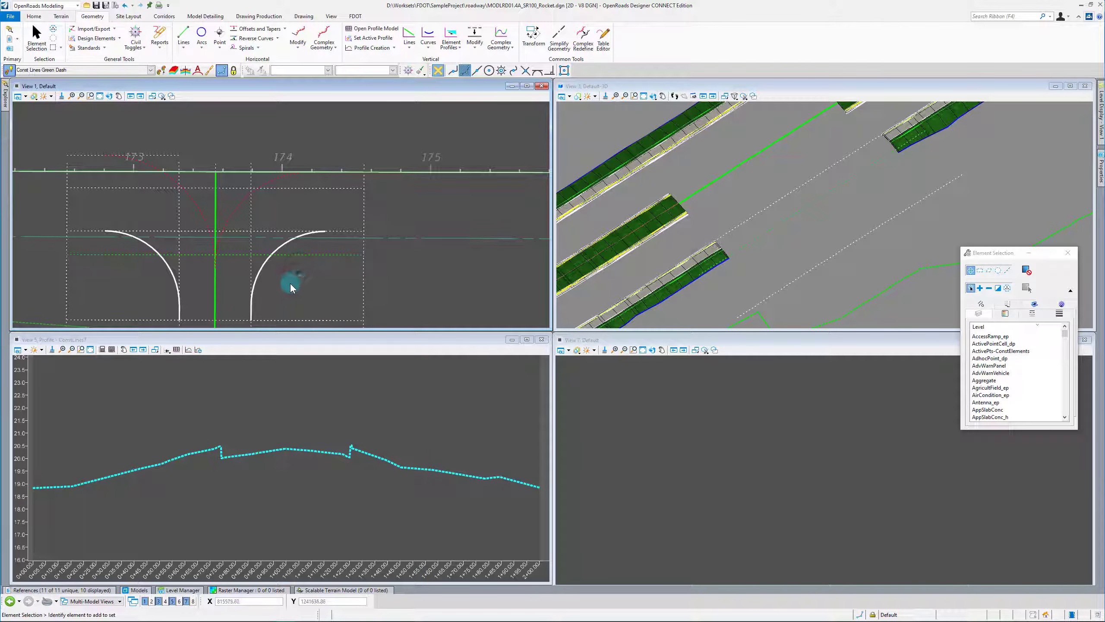
Open the profile model of the return curve on the station 173 side in View 5.
scroll(402, 230, "down", 2)
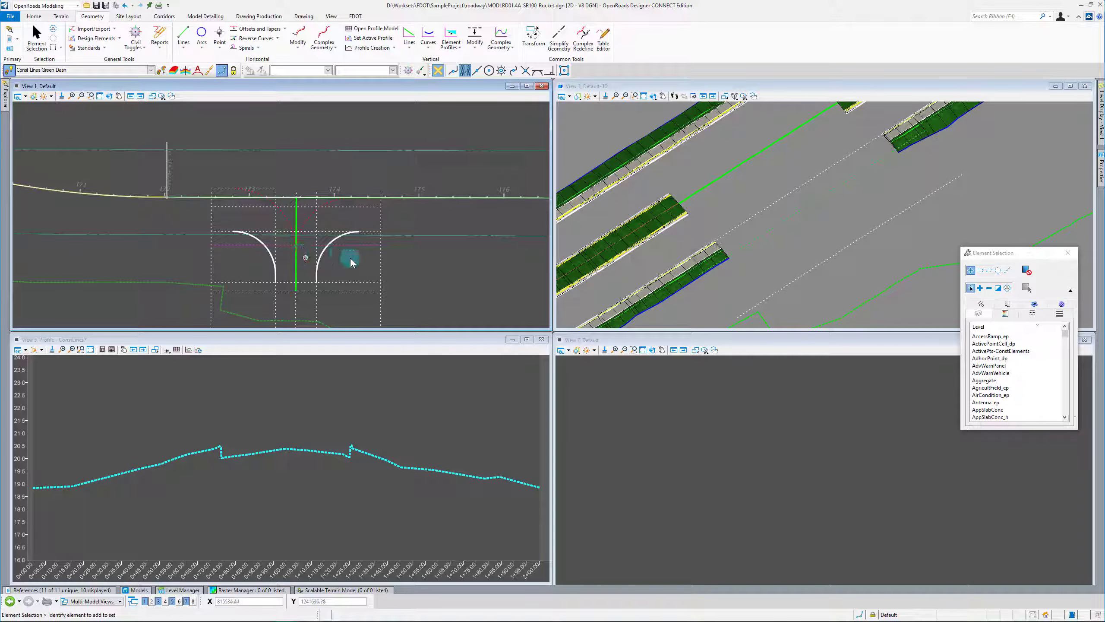
scroll(282, 231, "up", 2)
scroll(365, 287, "up", 1)
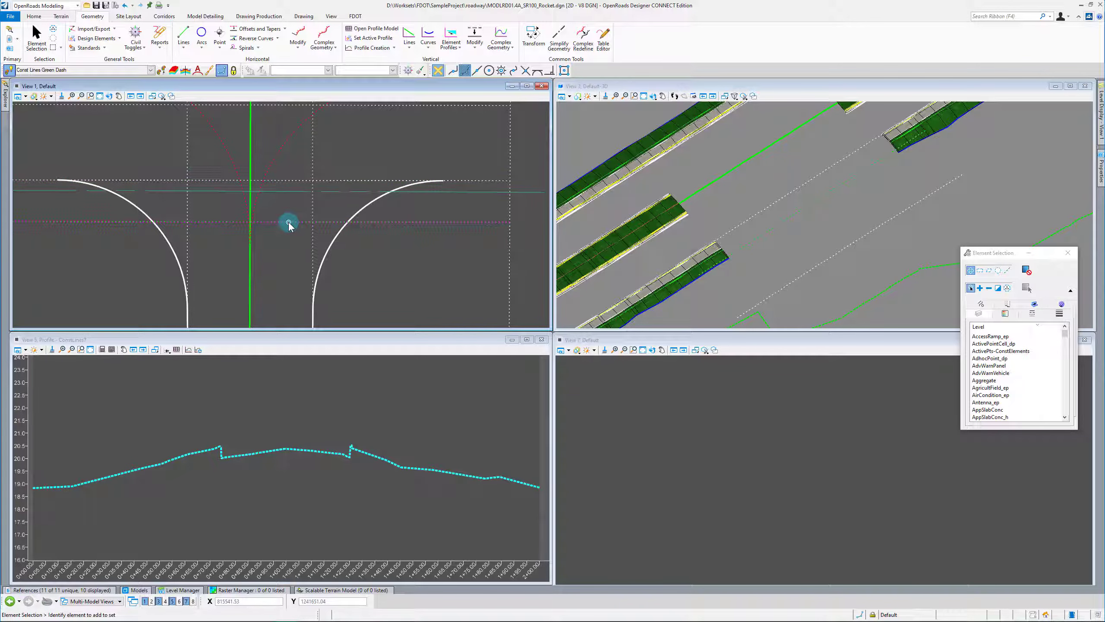
scroll(389, 229, "down", 1)
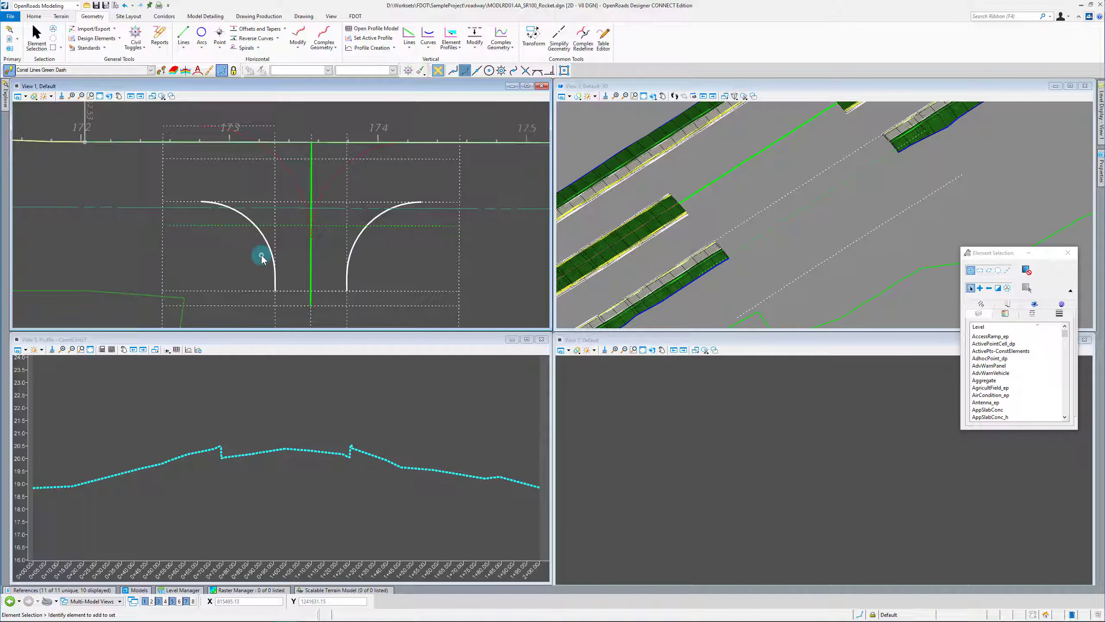
left_click(265, 241)
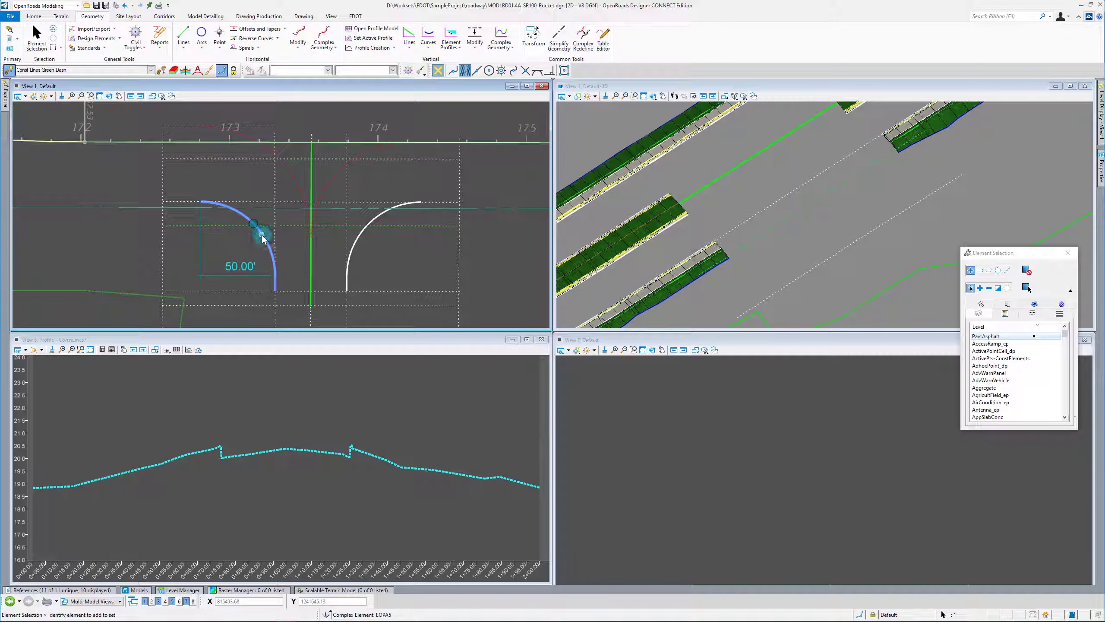
mouse_move(263, 239)
left_click(307, 230)
left_click(271, 392)
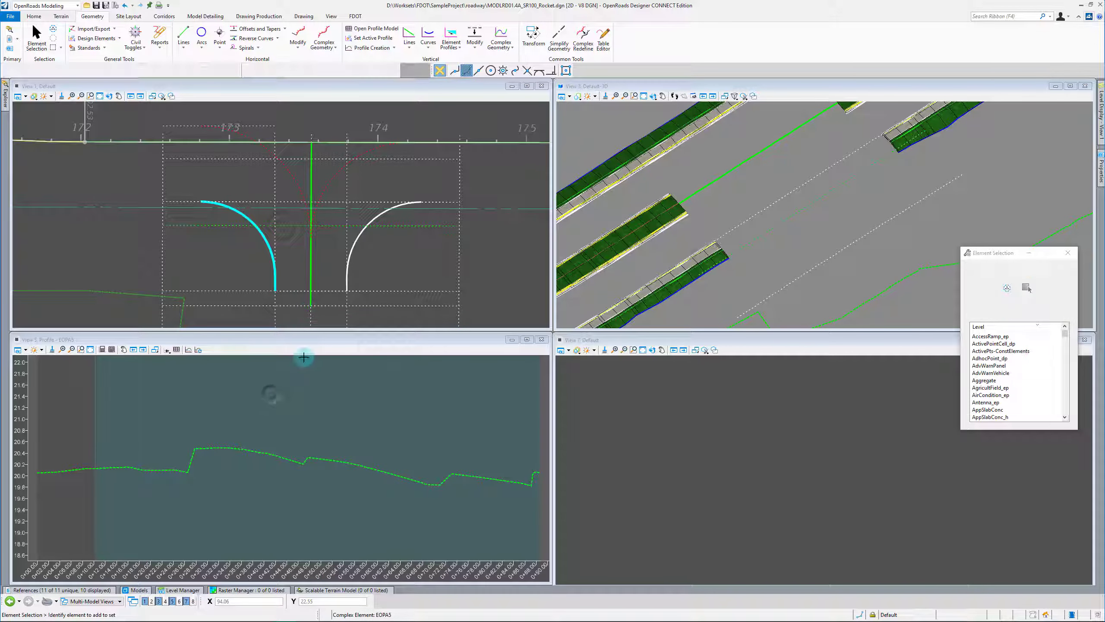
Project profile intersection points onto the station 173 side return curve from the upper, green dashed and lower horizontal construction lines.
left_click(334, 263)
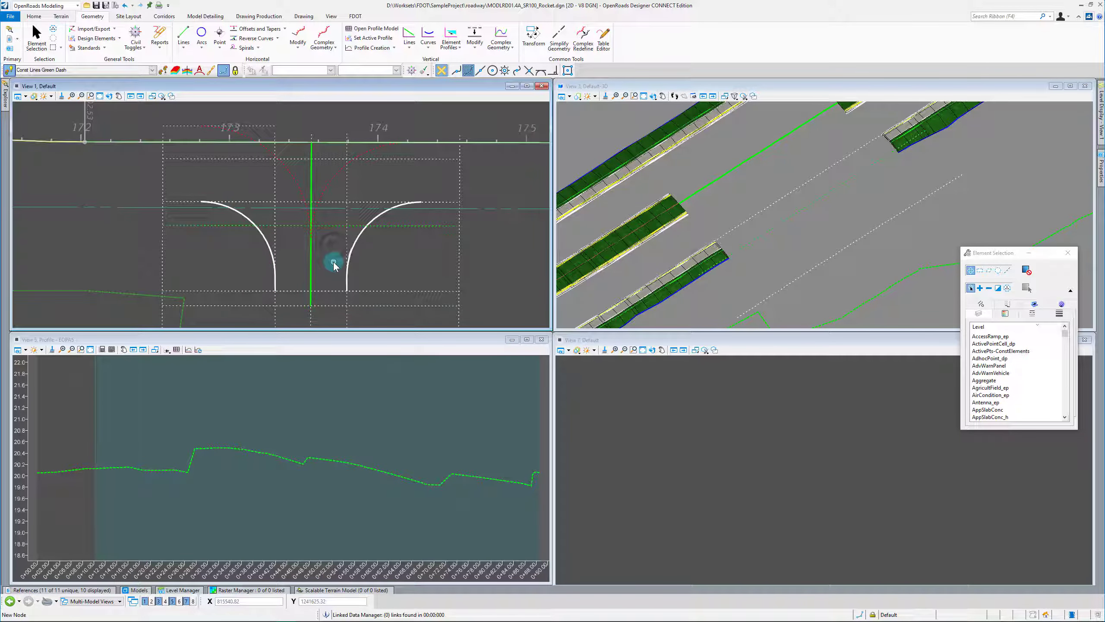
left_click(394, 48)
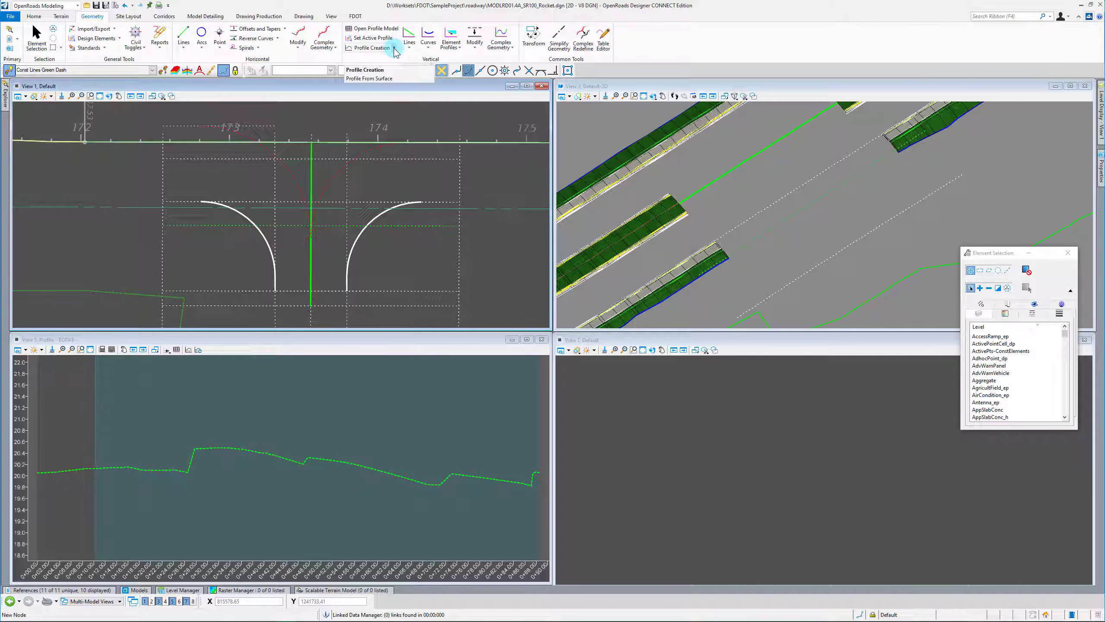
left_click(394, 48)
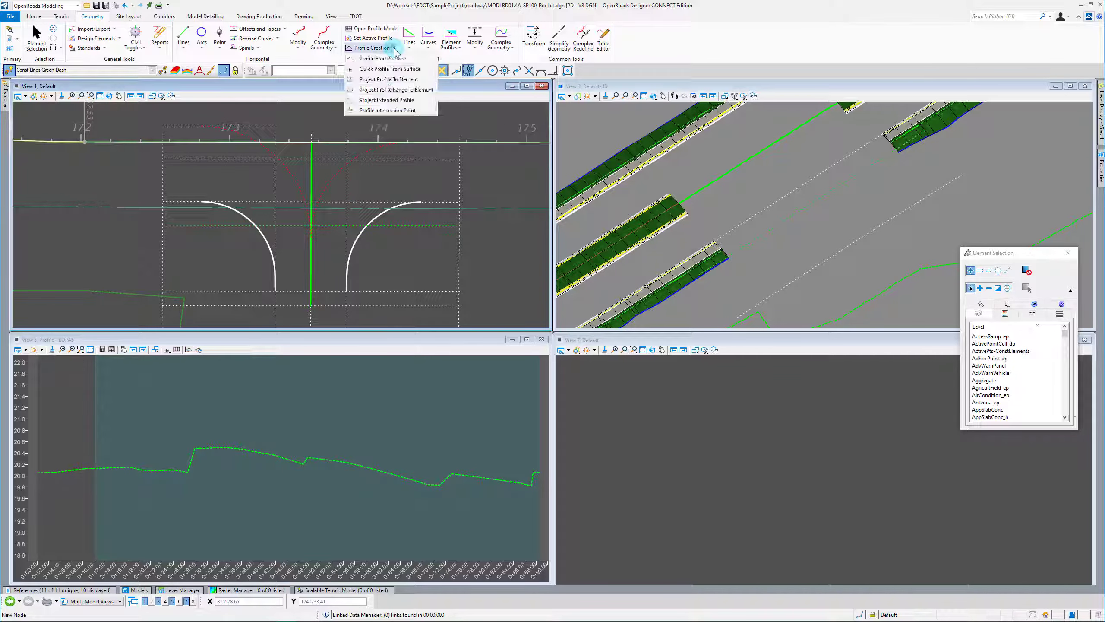
left_click(377, 111)
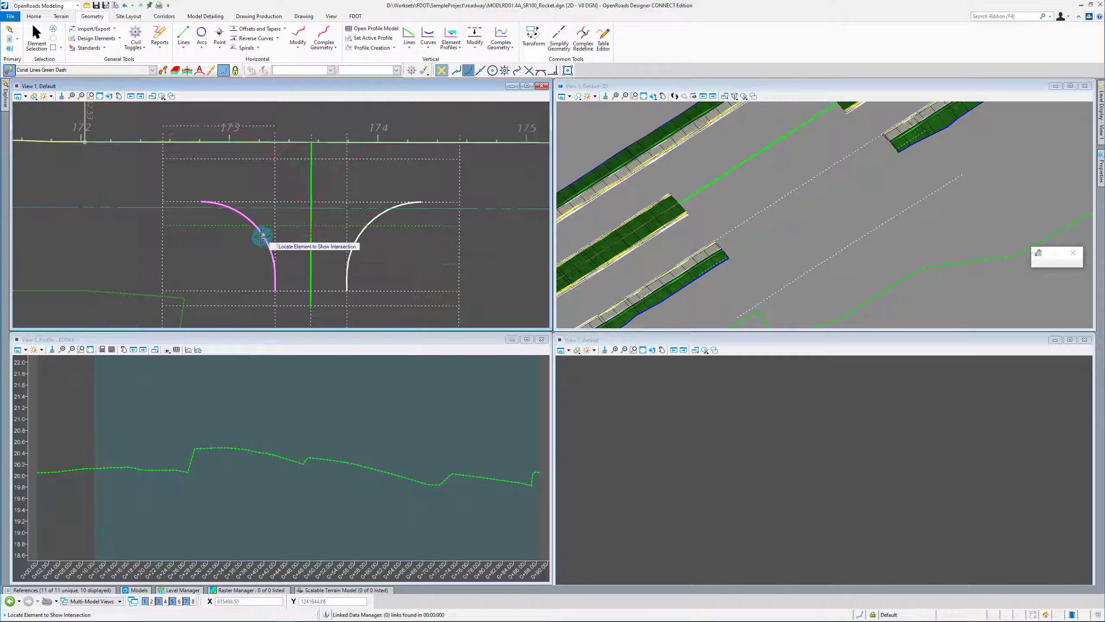
left_click(261, 233)
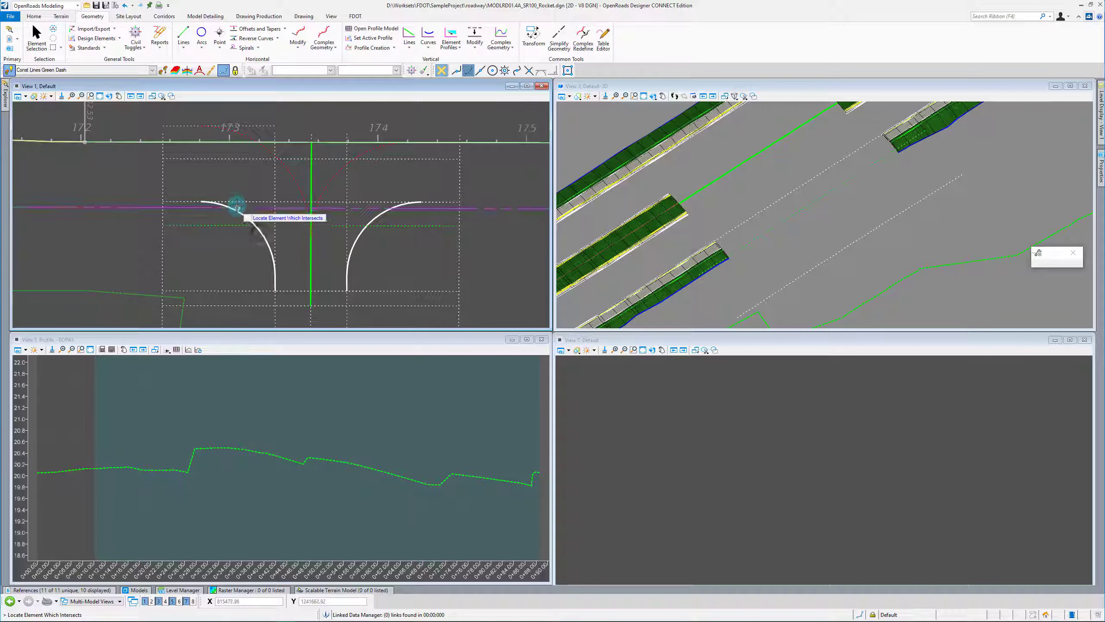
left_click(236, 205)
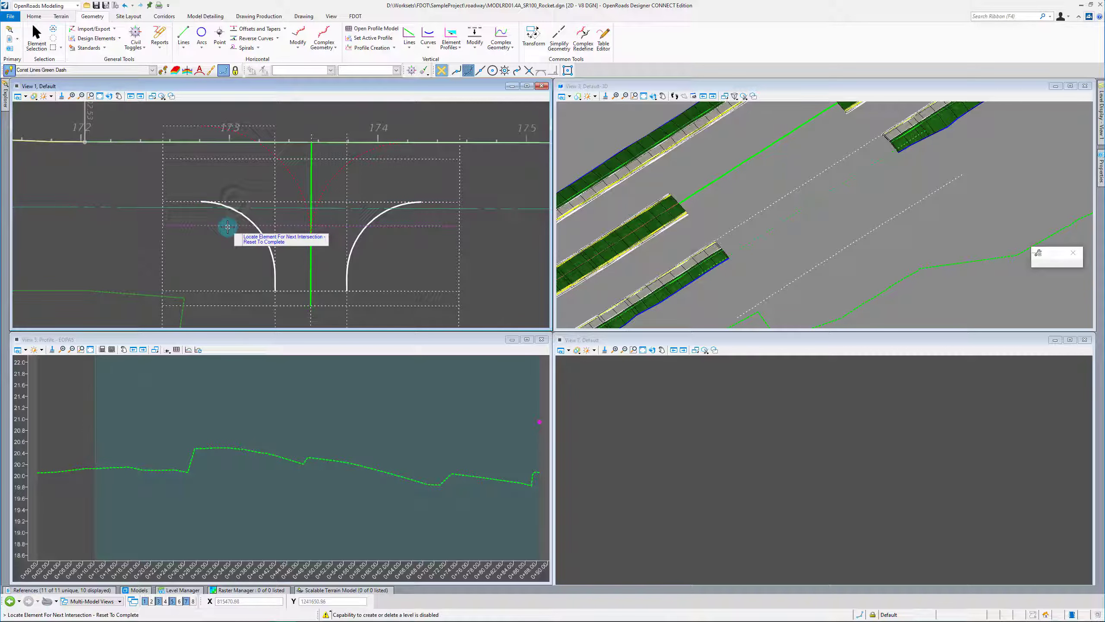
left_click(227, 226)
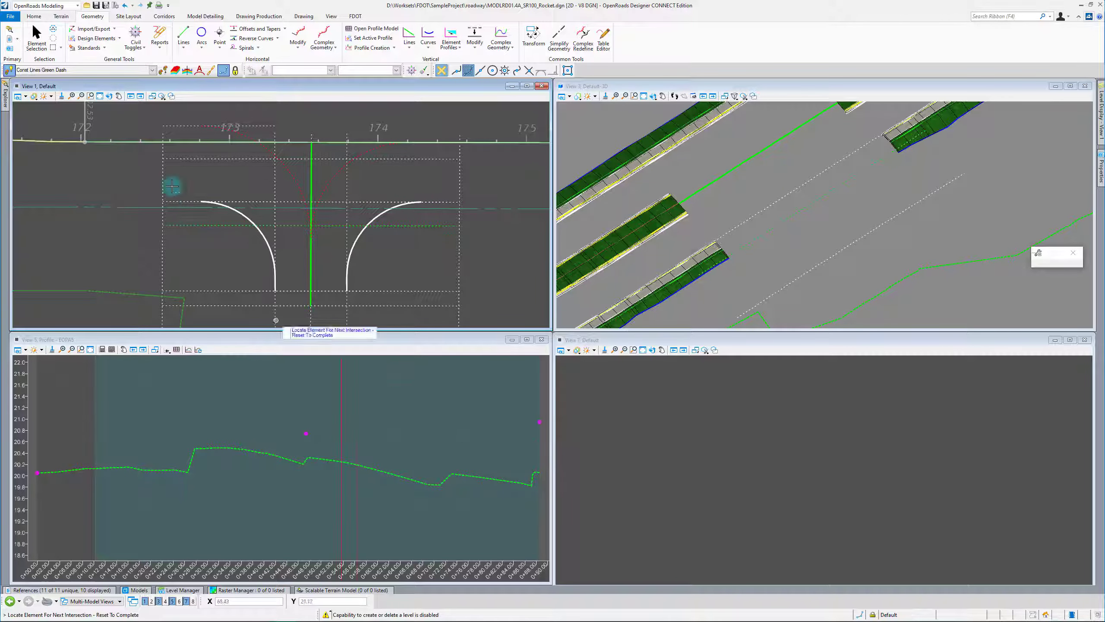
left_click(44, 37)
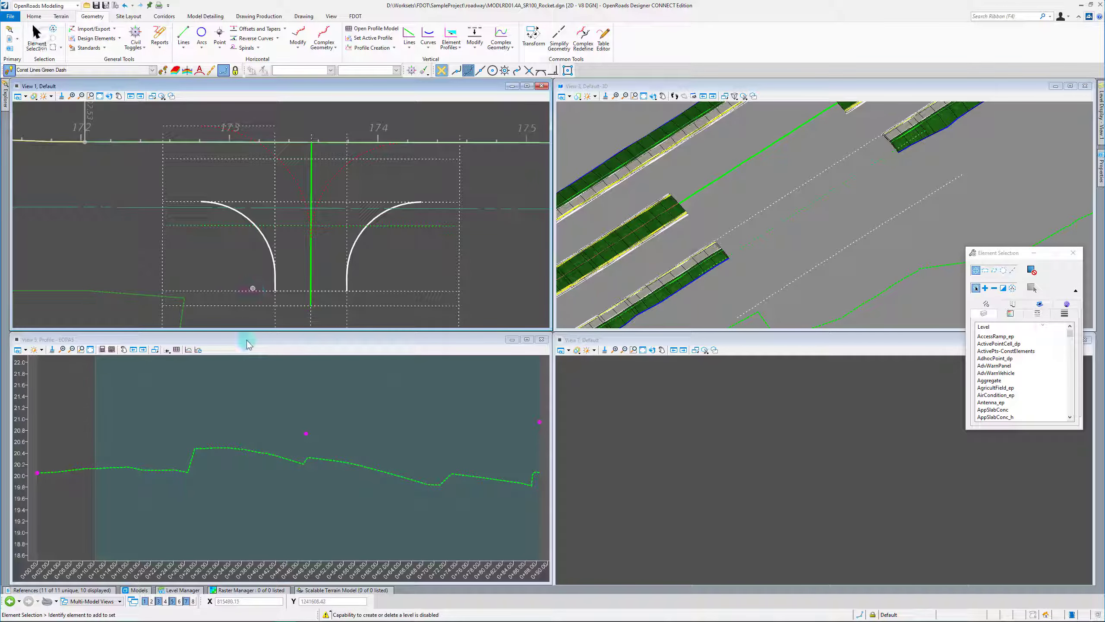
Draw two connected profile tangents through the three intersection points in View 5, snapping to each point.
left_click(217, 414)
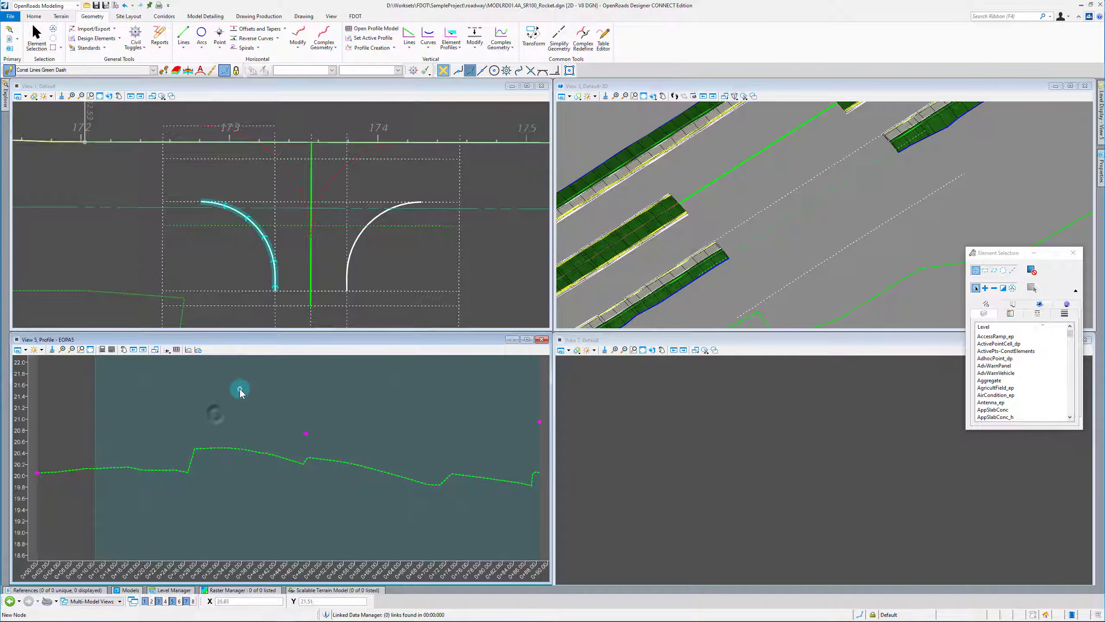
left_click(167, 351)
left_click(190, 369)
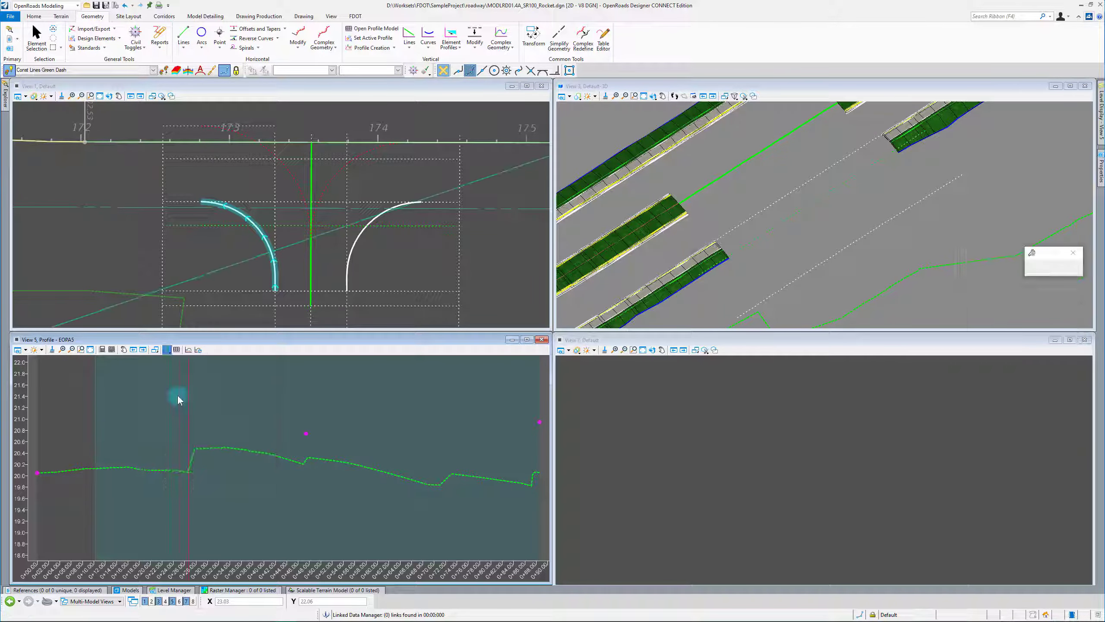
left_click(76, 460)
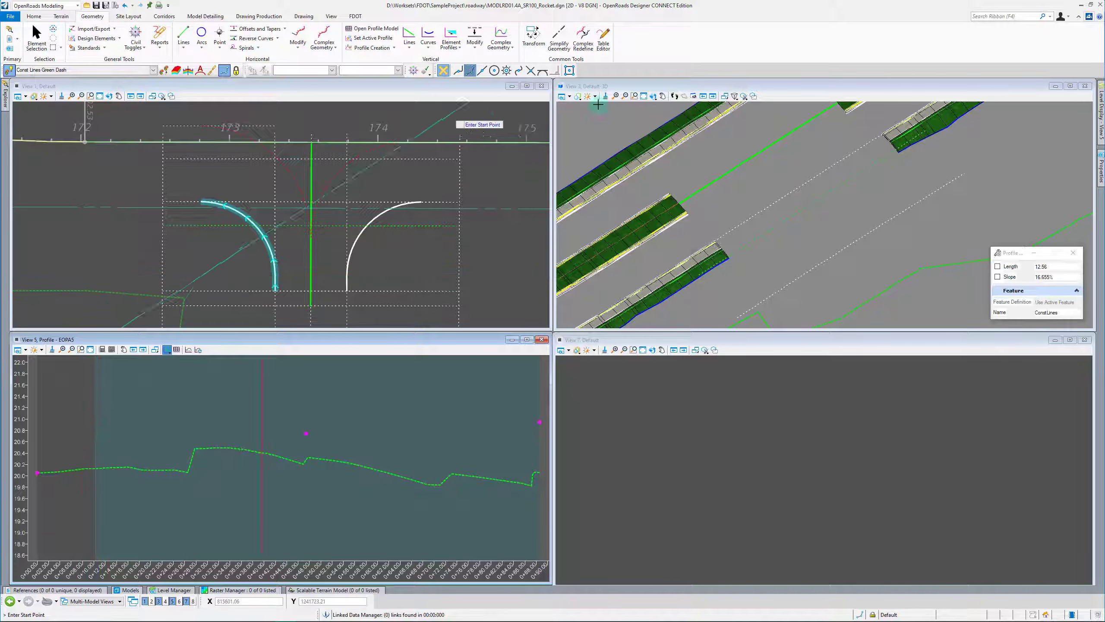
left_click(507, 72)
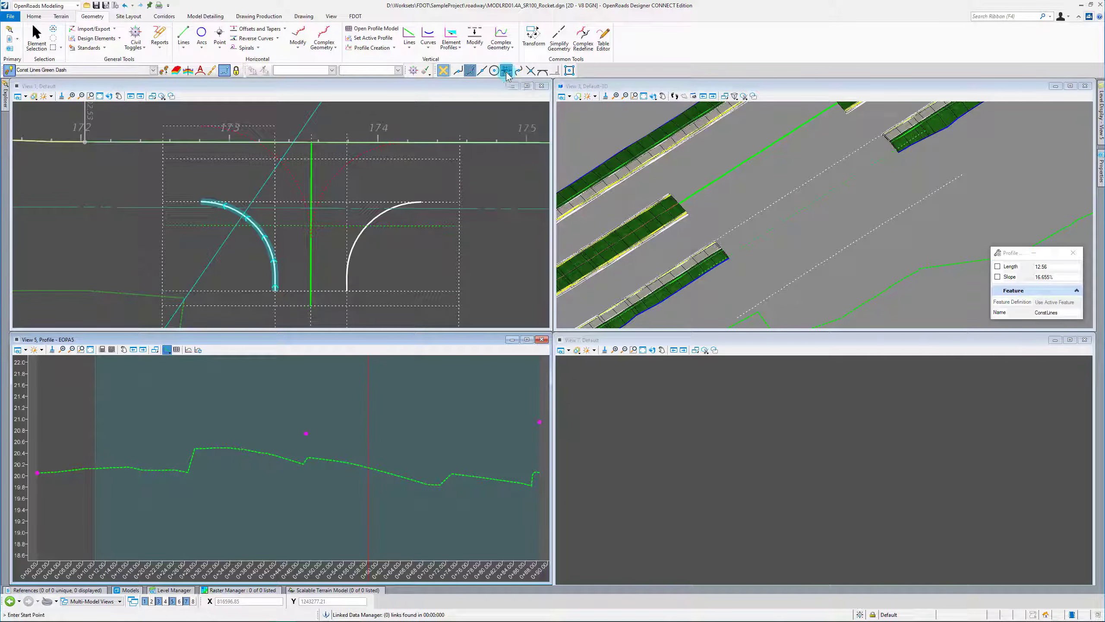
left_click(39, 473)
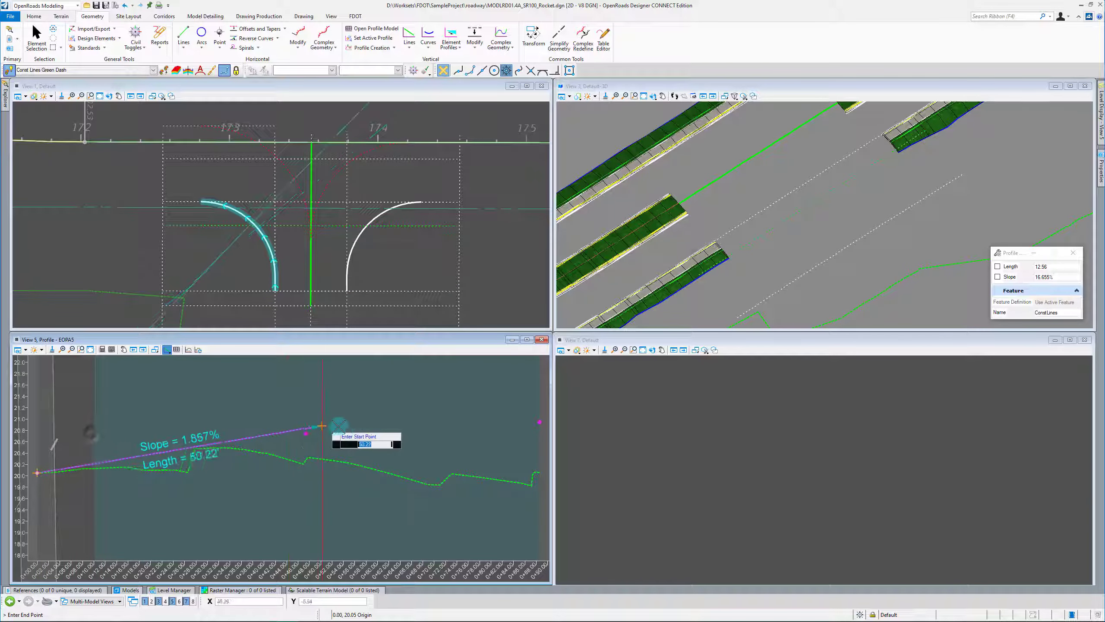
left_click(307, 434)
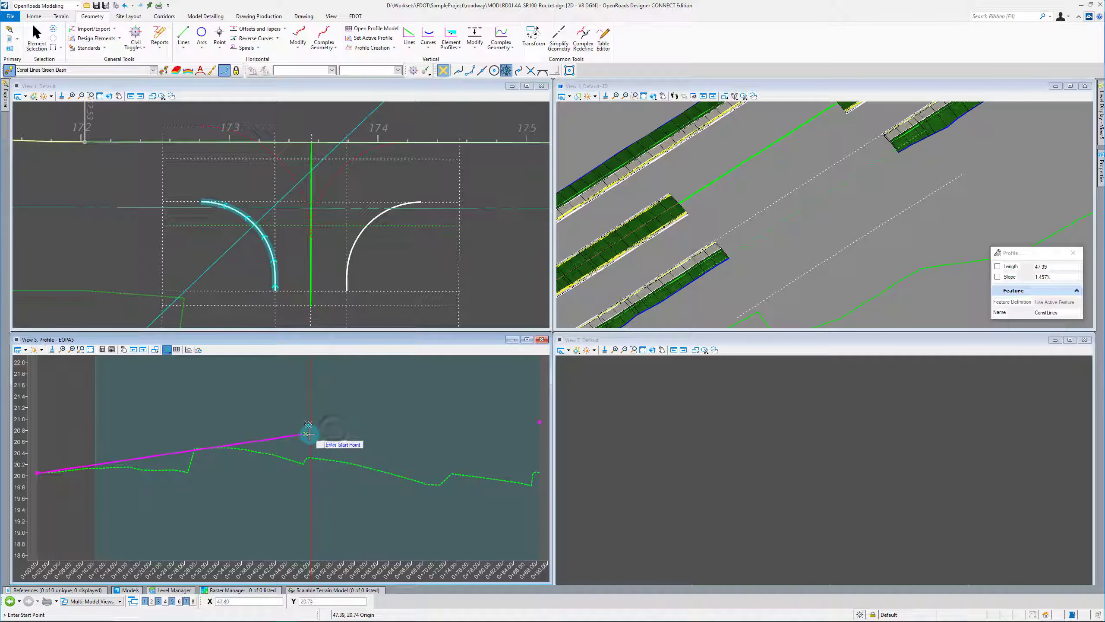
left_click(356, 428)
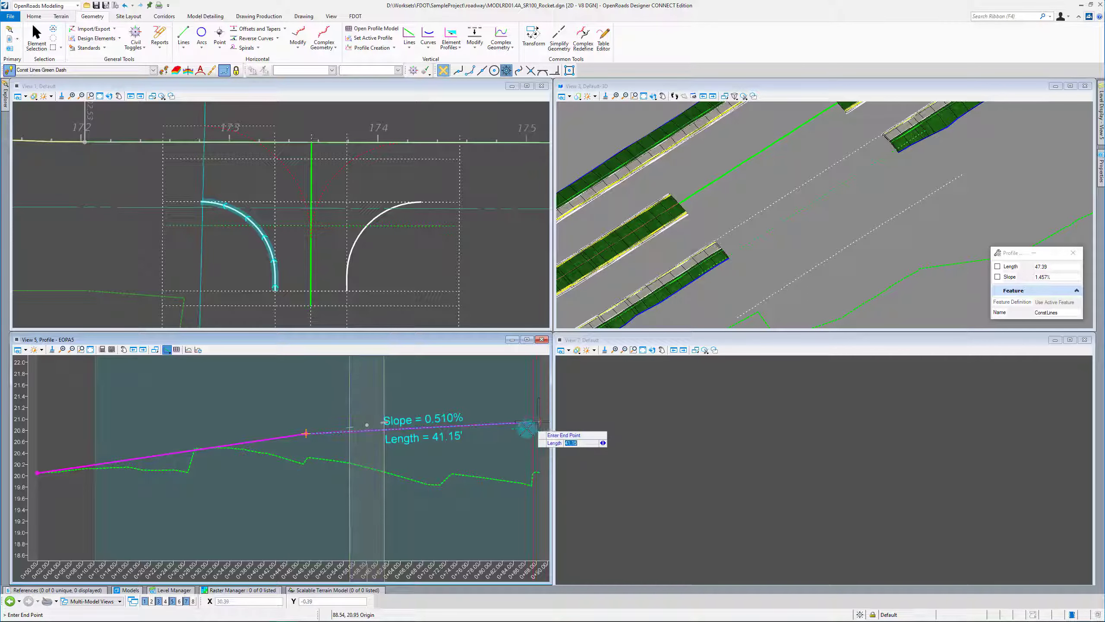
left_click(537, 420)
right_click(396, 453)
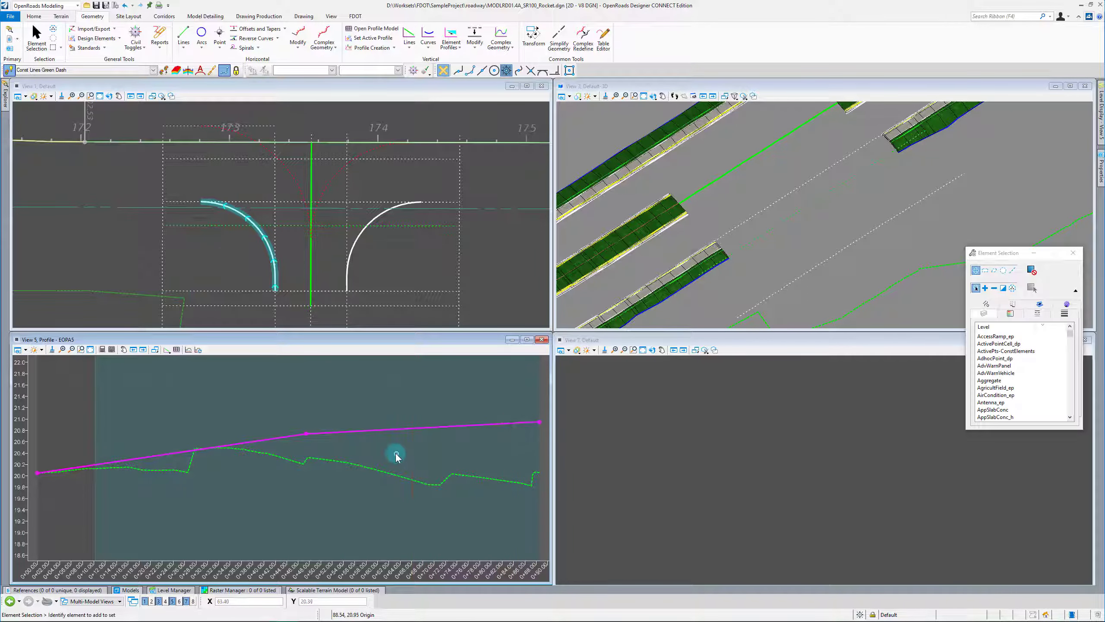
Set the slope of the green dashed offset line to -1% to test how the profile tangents respond.
left_click(398, 428)
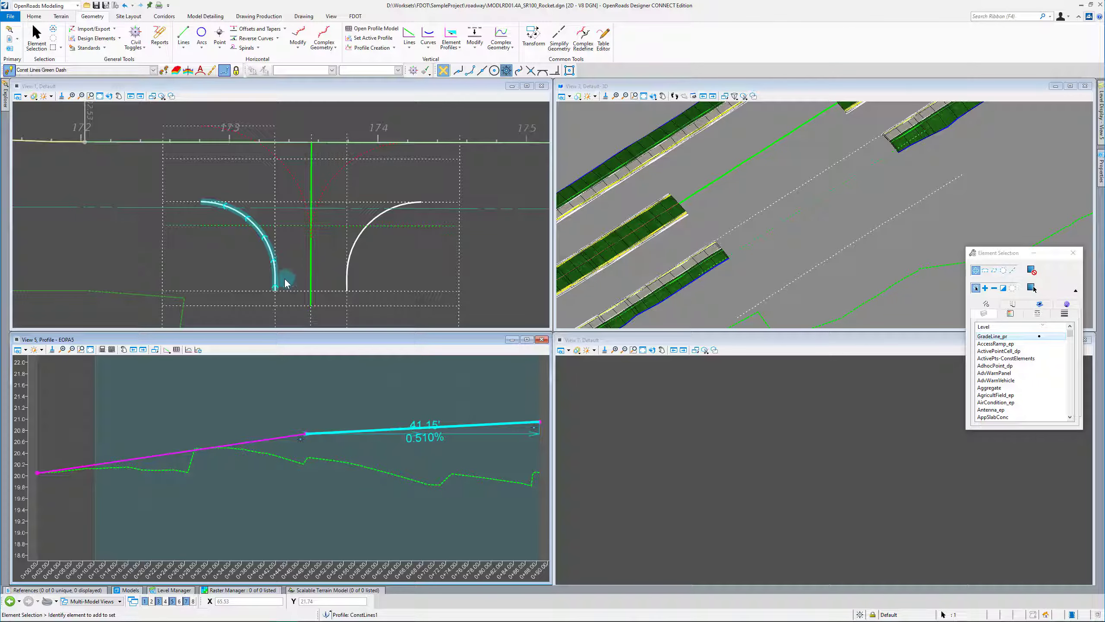
left_click(329, 227)
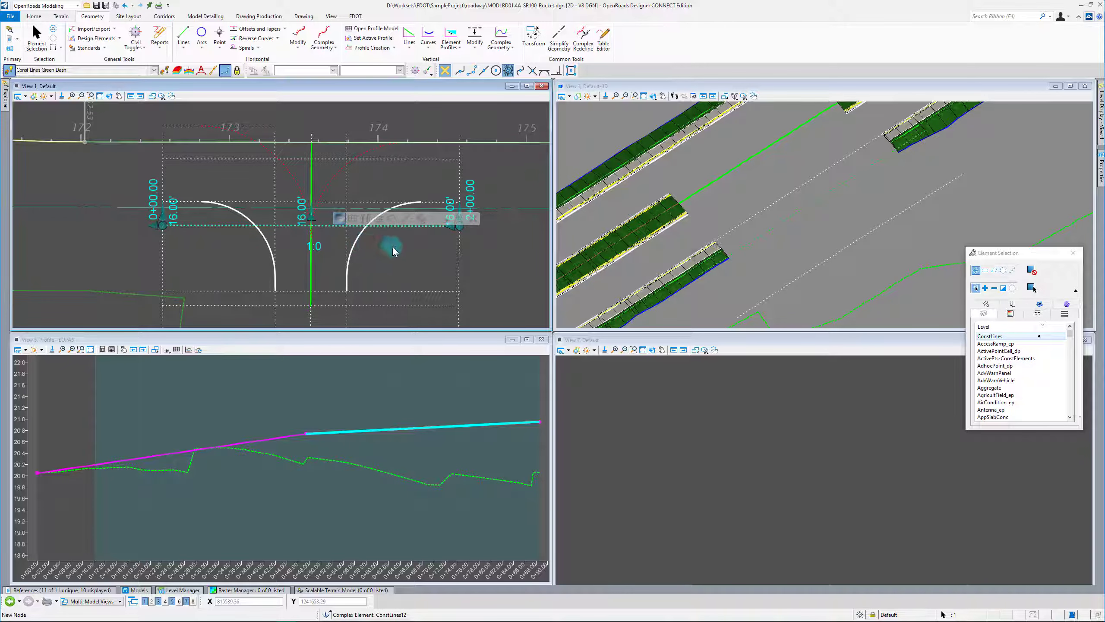
mouse_move(383, 217)
left_click(452, 207)
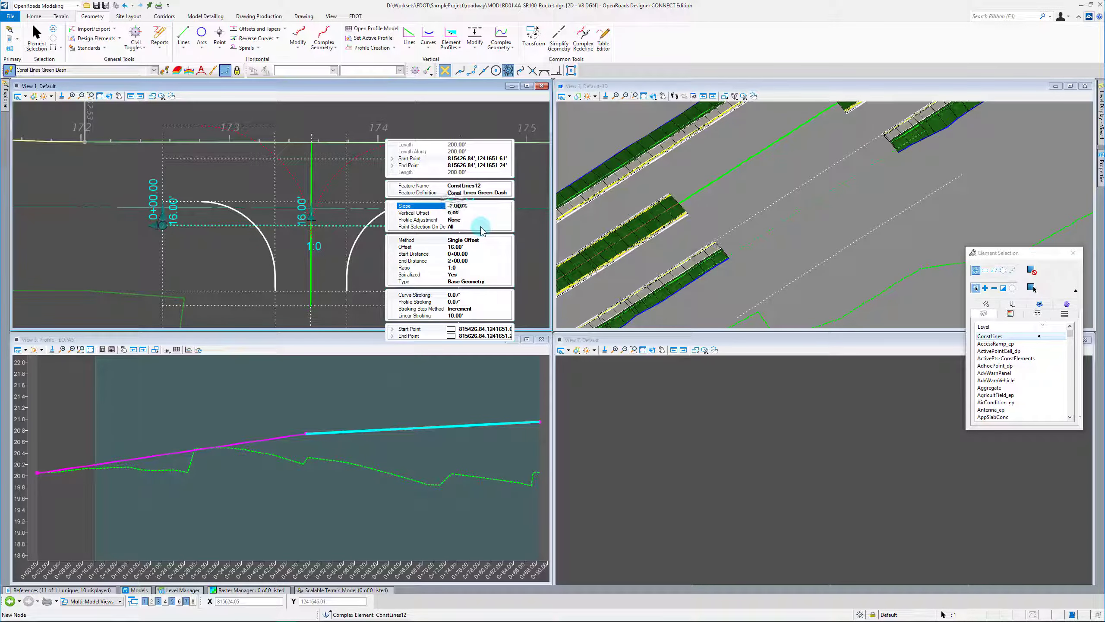
left_click(284, 501)
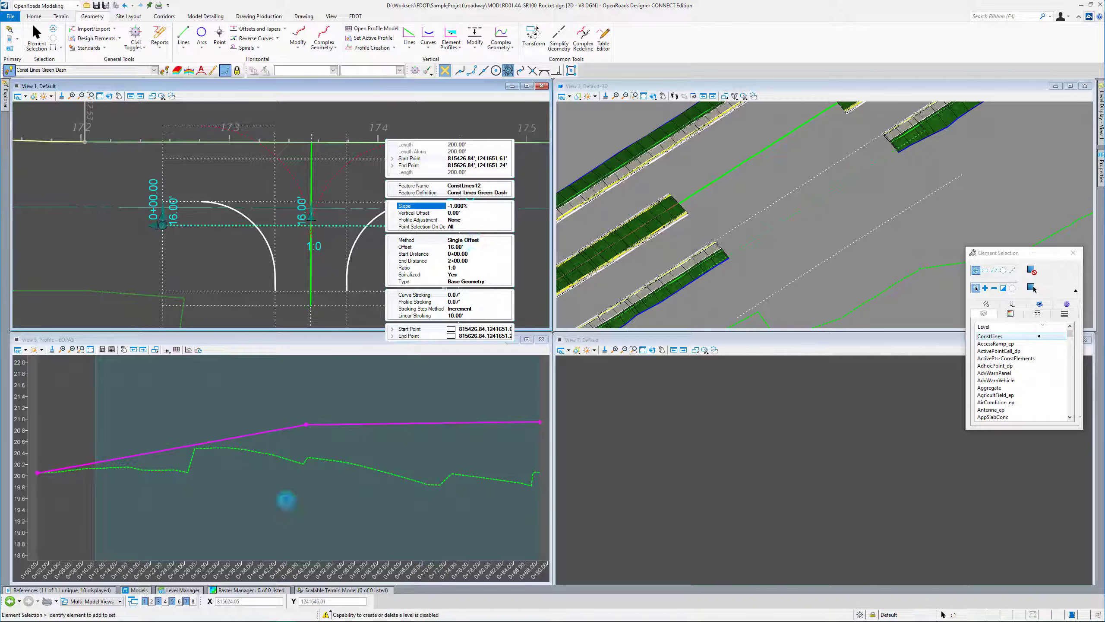
left_click(307, 422)
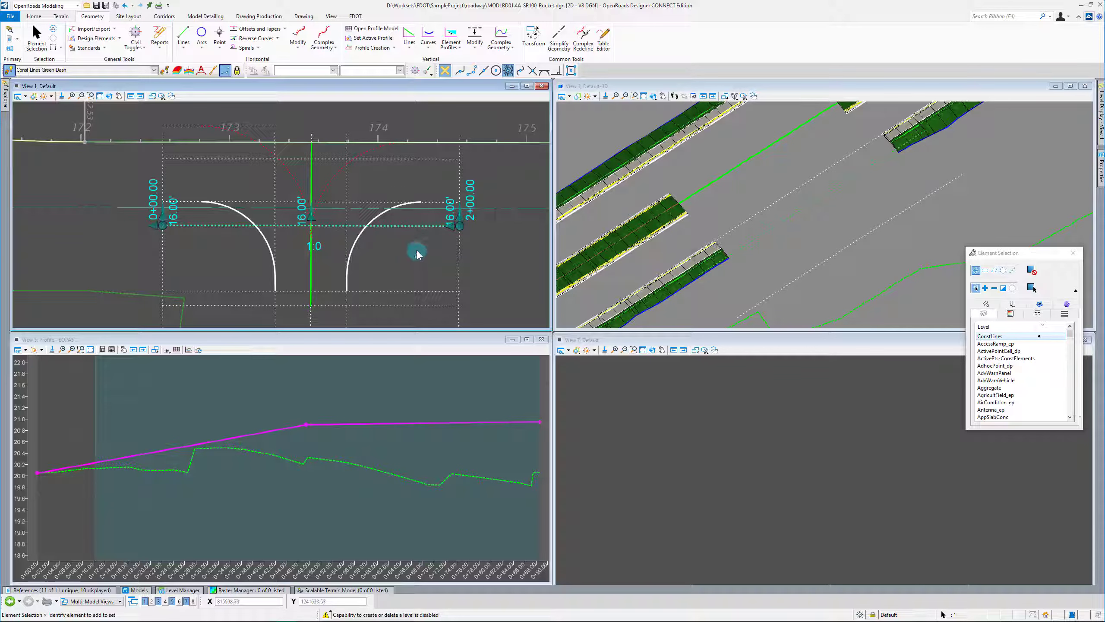
Set the green dashed offset line's slope back to -2%.
left_click(331, 223)
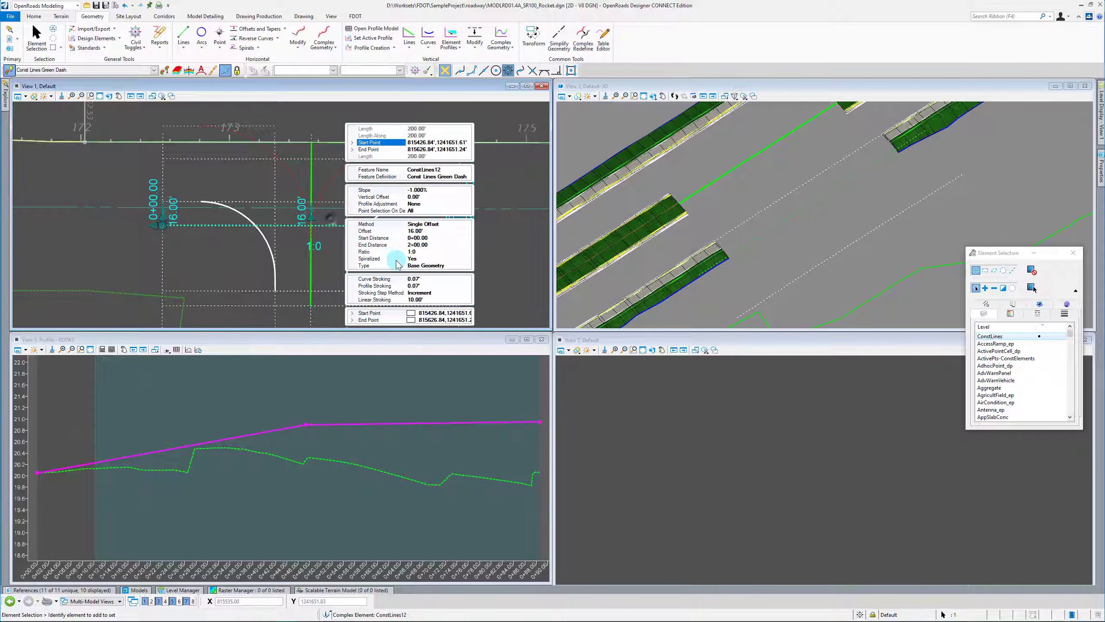
left_click(417, 192)
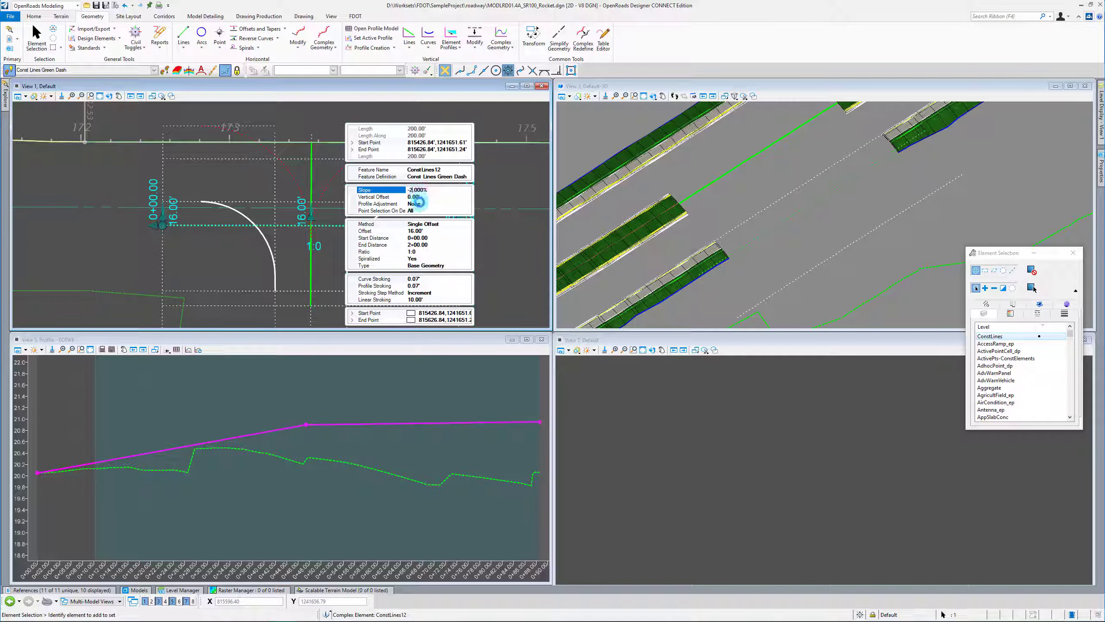
left_click(221, 268)
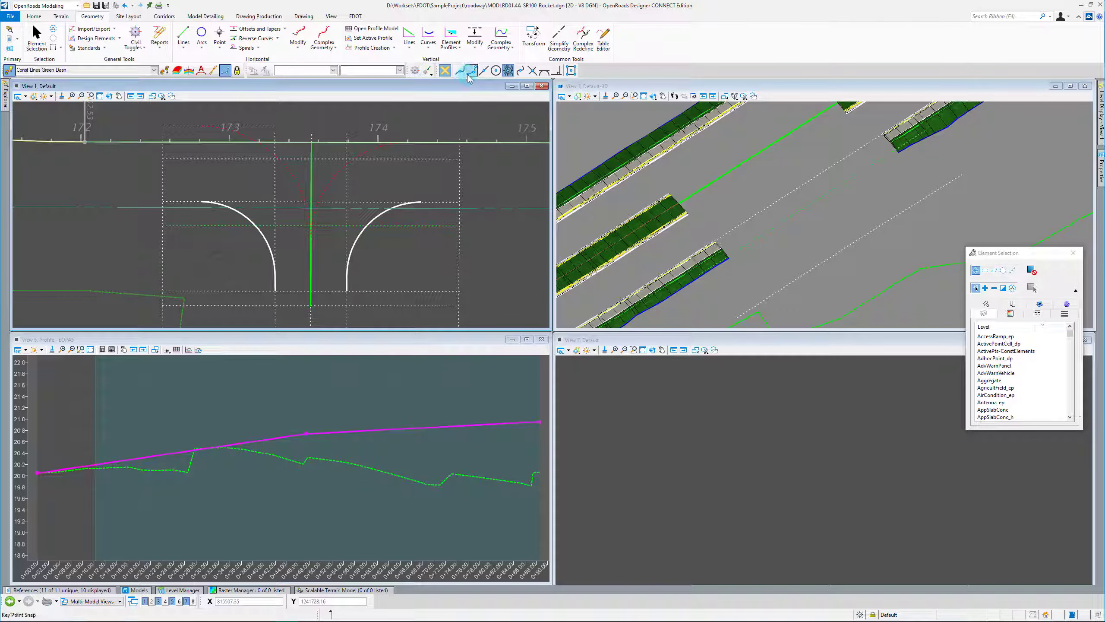
Join the two profile tangents into one complex profile using the Automatic method with a maximum gap of 0.10.
left_click(501, 36)
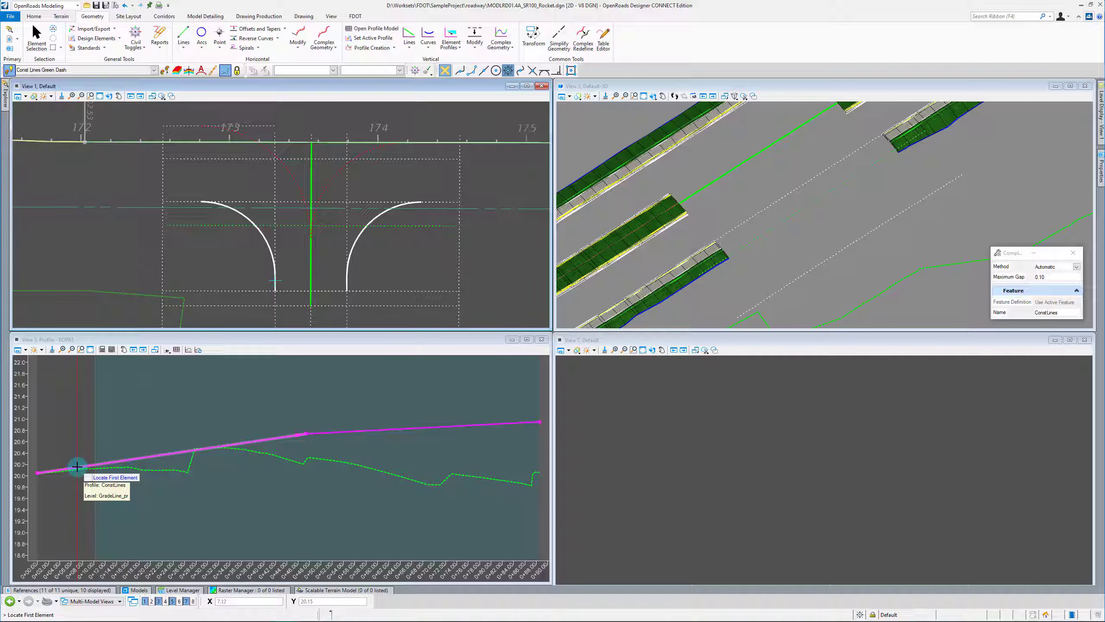
left_click(77, 466)
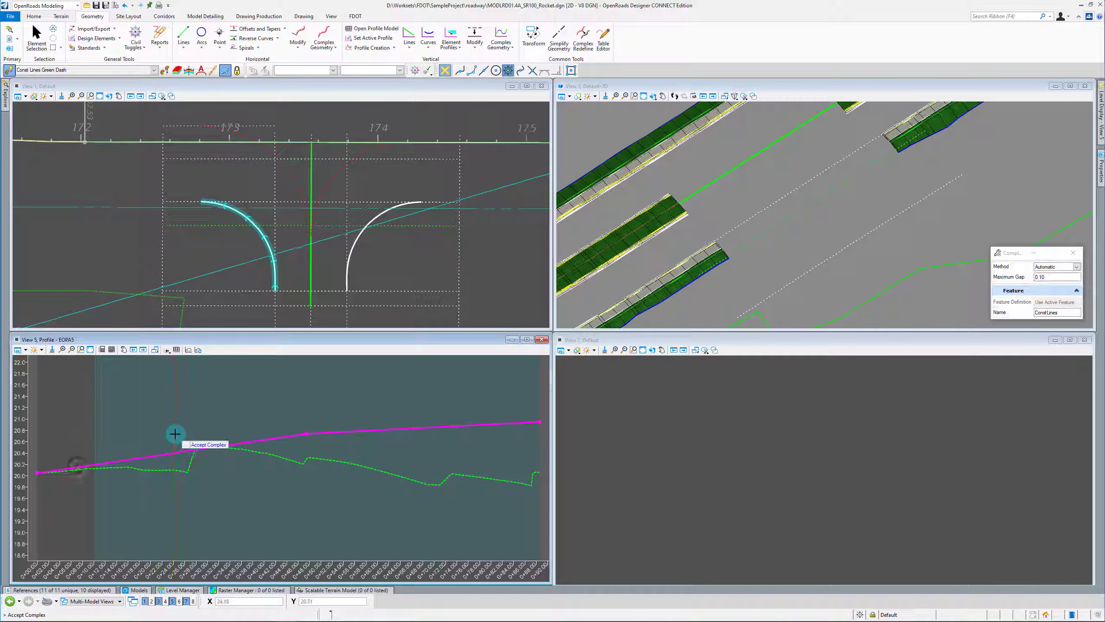
left_click(197, 406)
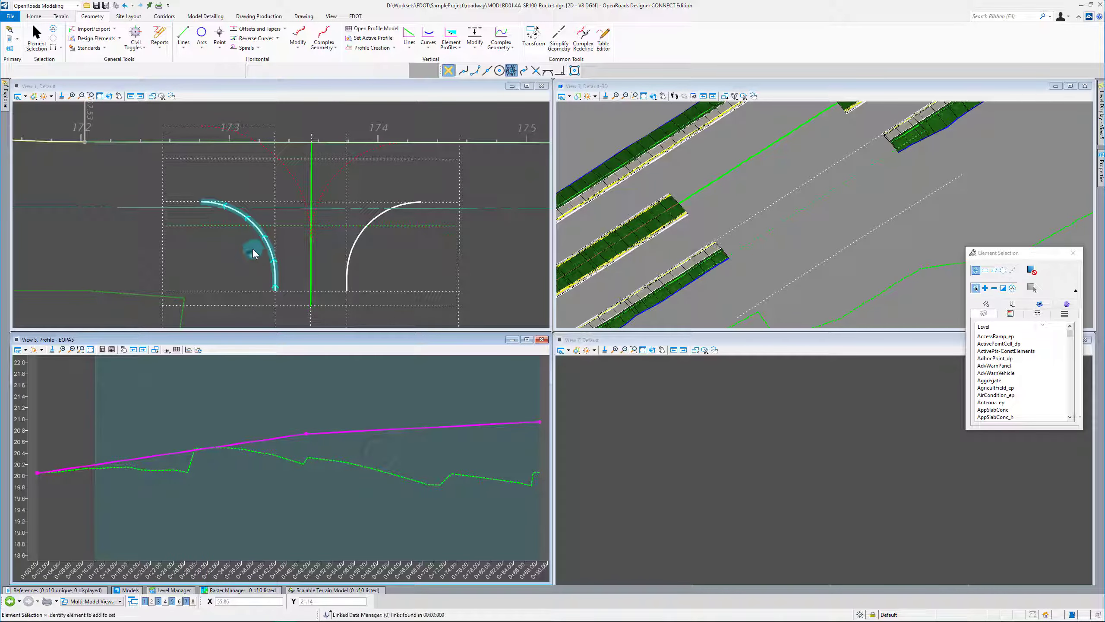
Rename the station 173 side return curve as CR_ROCKET_SW.
scroll(252, 244, "up", 2)
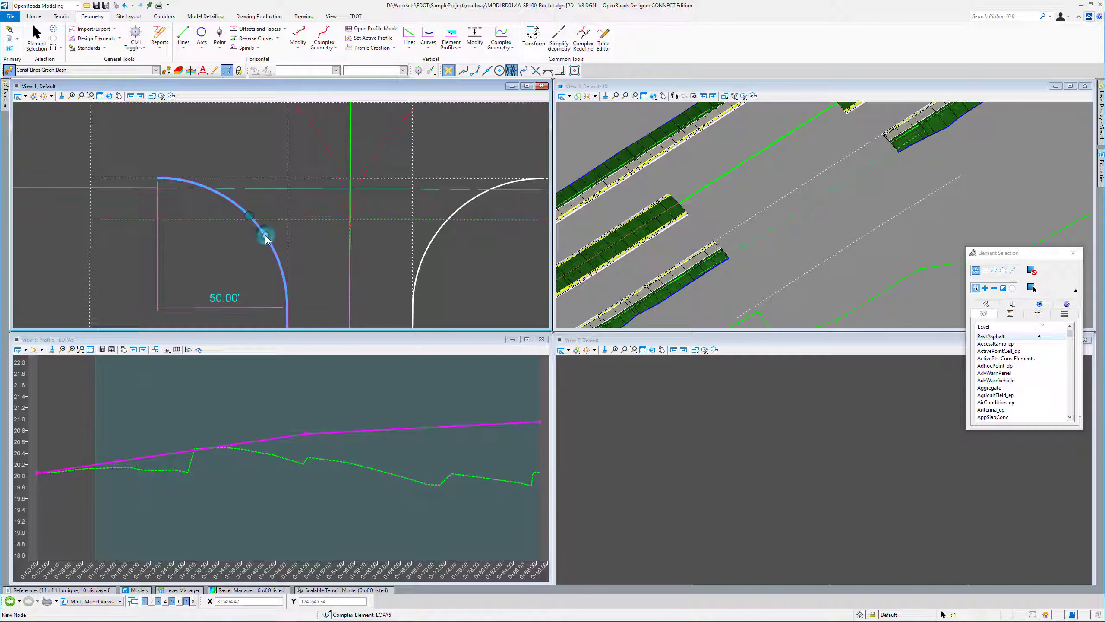
left_click(266, 236)
left_click(362, 236)
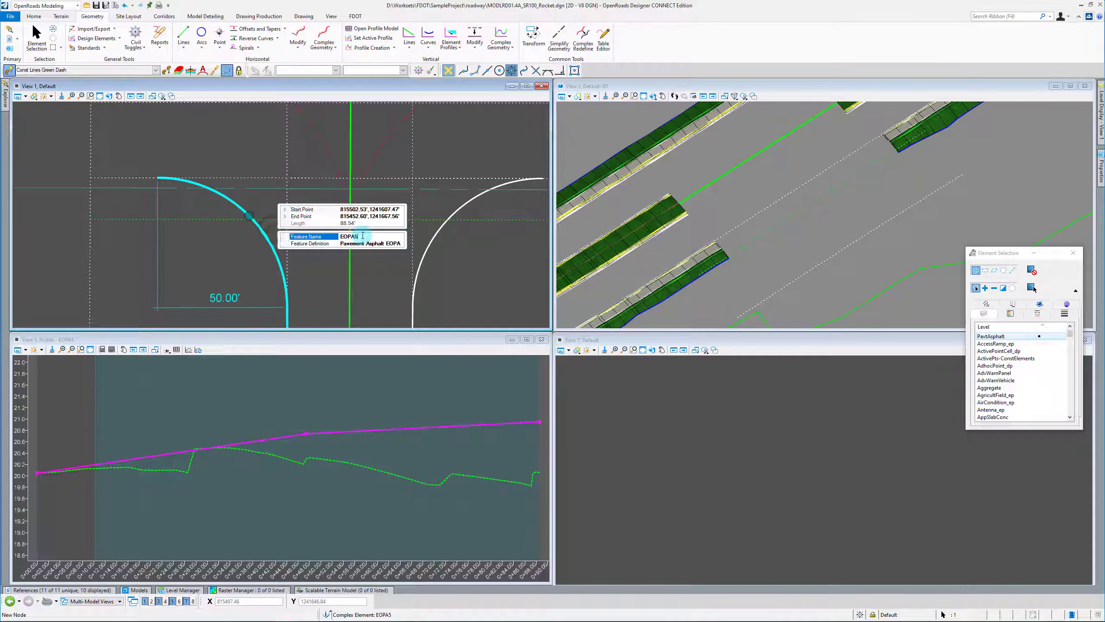
type("CR_ROCKET_SW")
left_click(221, 275)
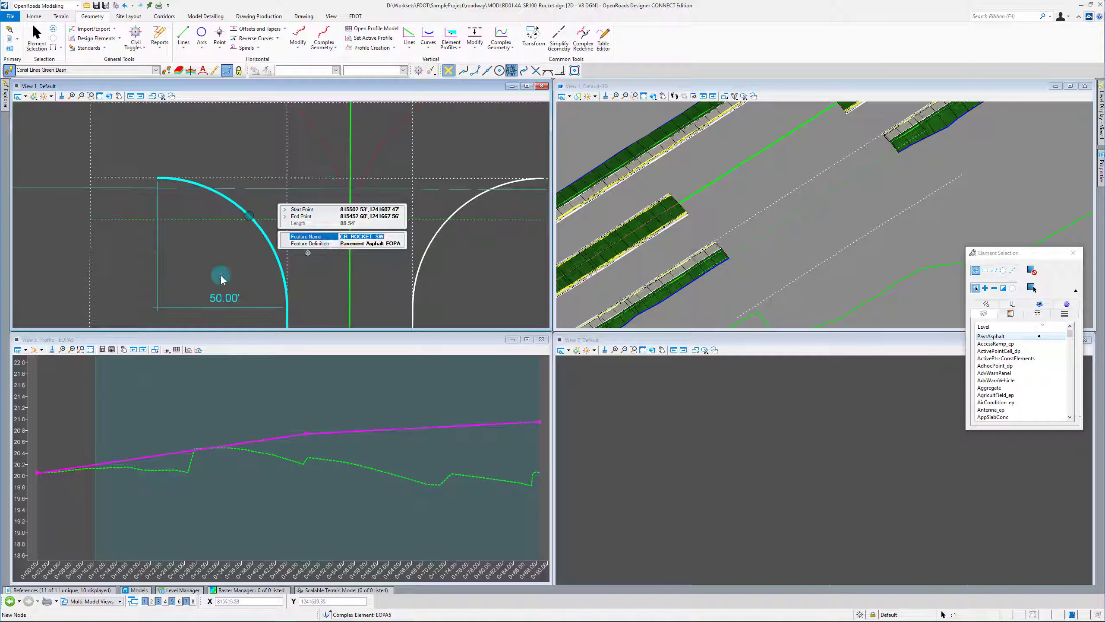
Name the joined complex profile CR_ROCKET_SW to match its return curve, and set it as the active profile.
left_click(279, 437)
left_click(296, 446)
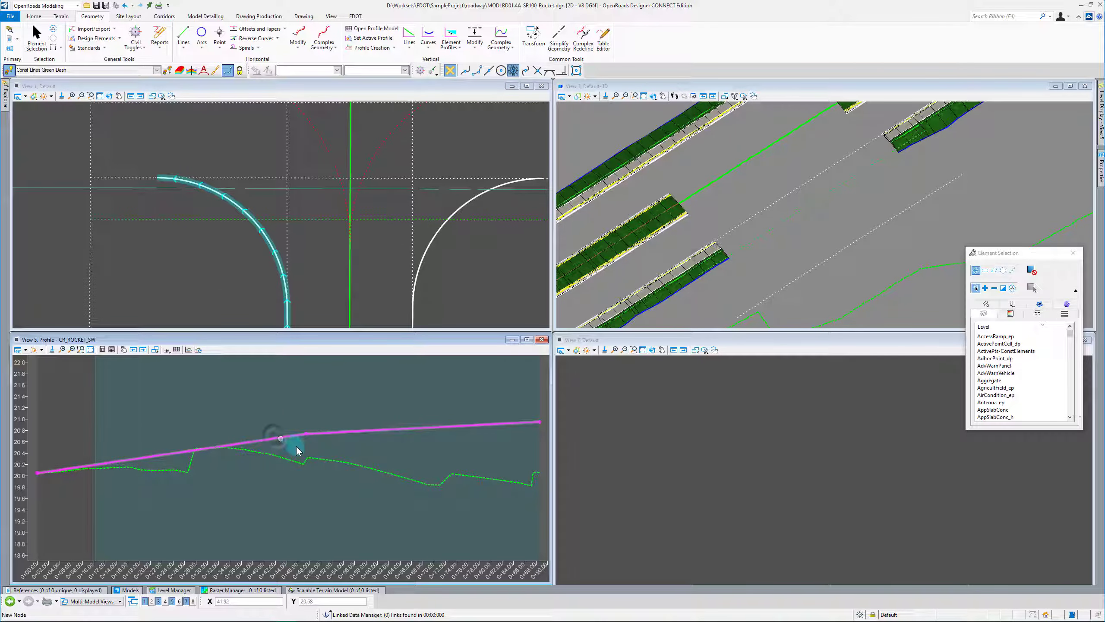
left_click(273, 252)
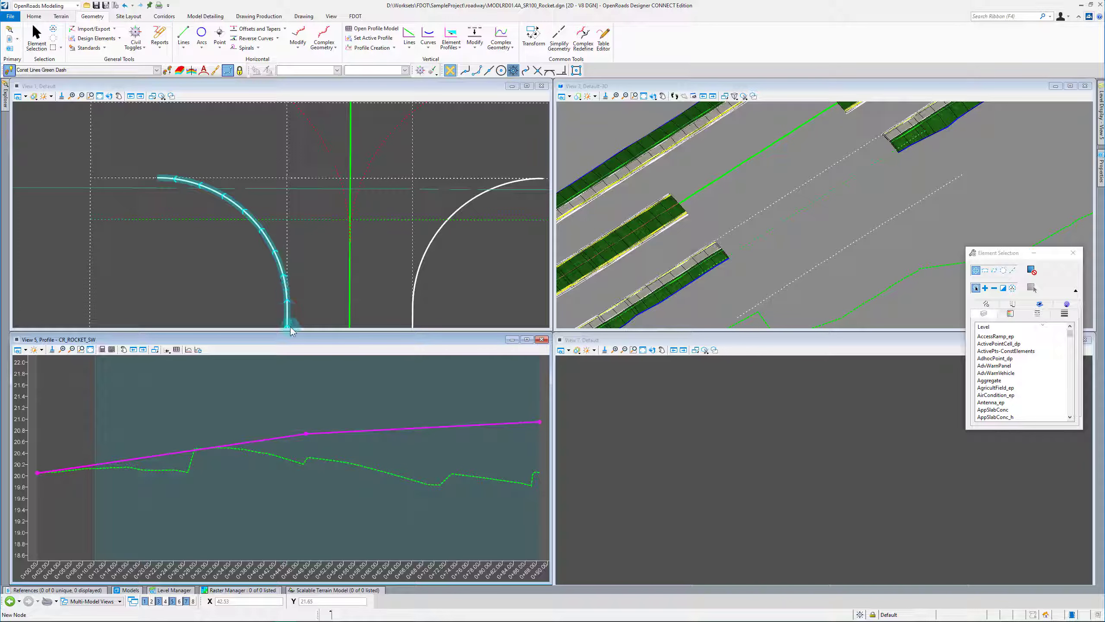
left_click(276, 436)
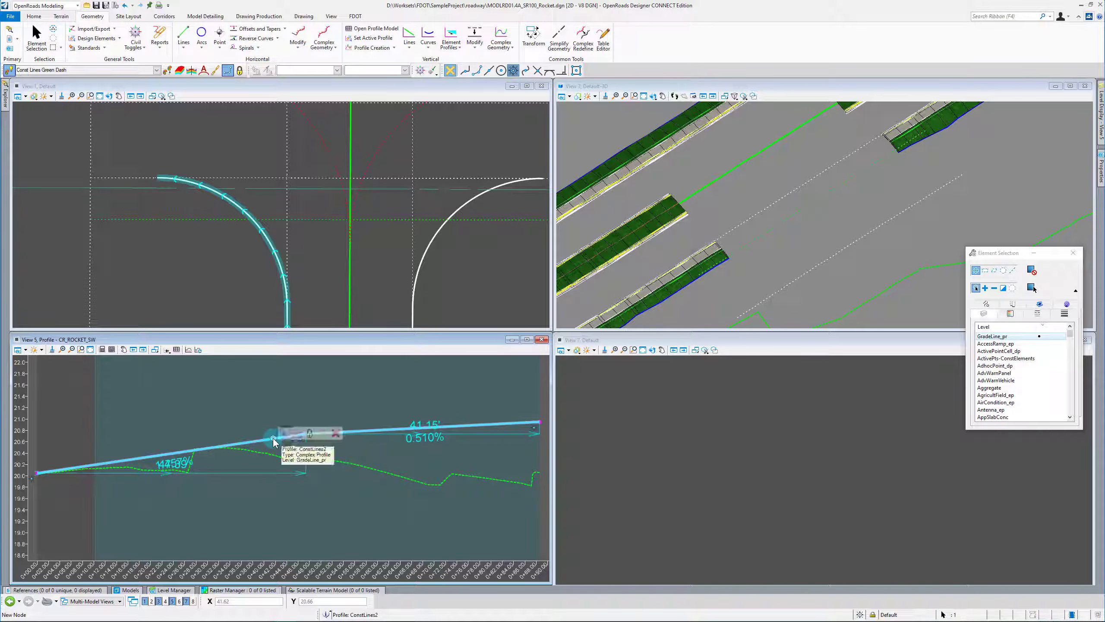
mouse_move(279, 437)
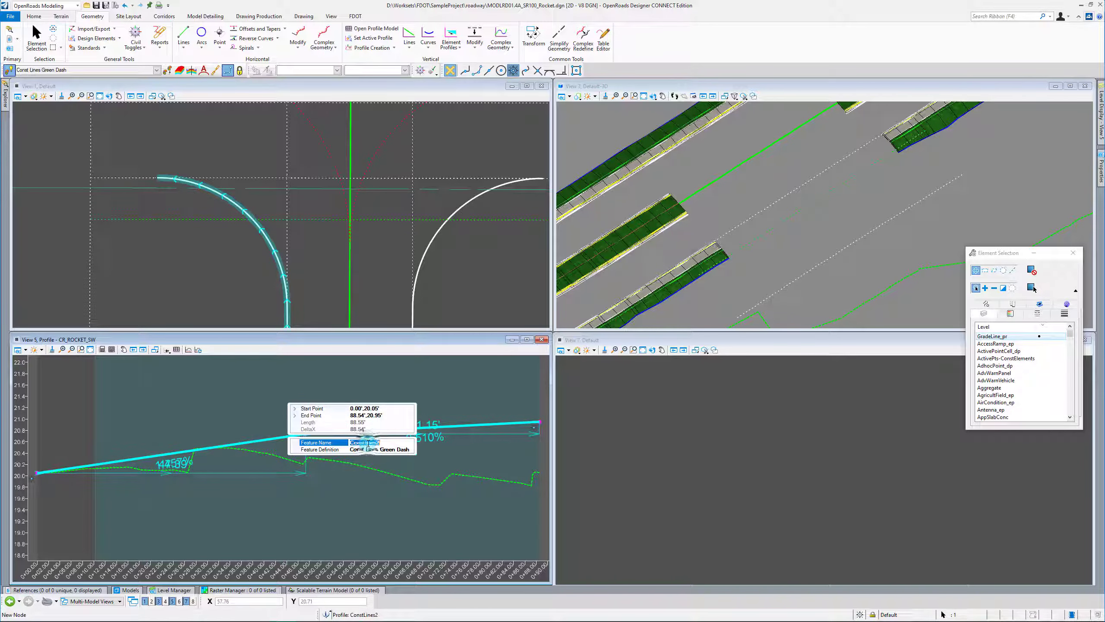
left_click(278, 437)
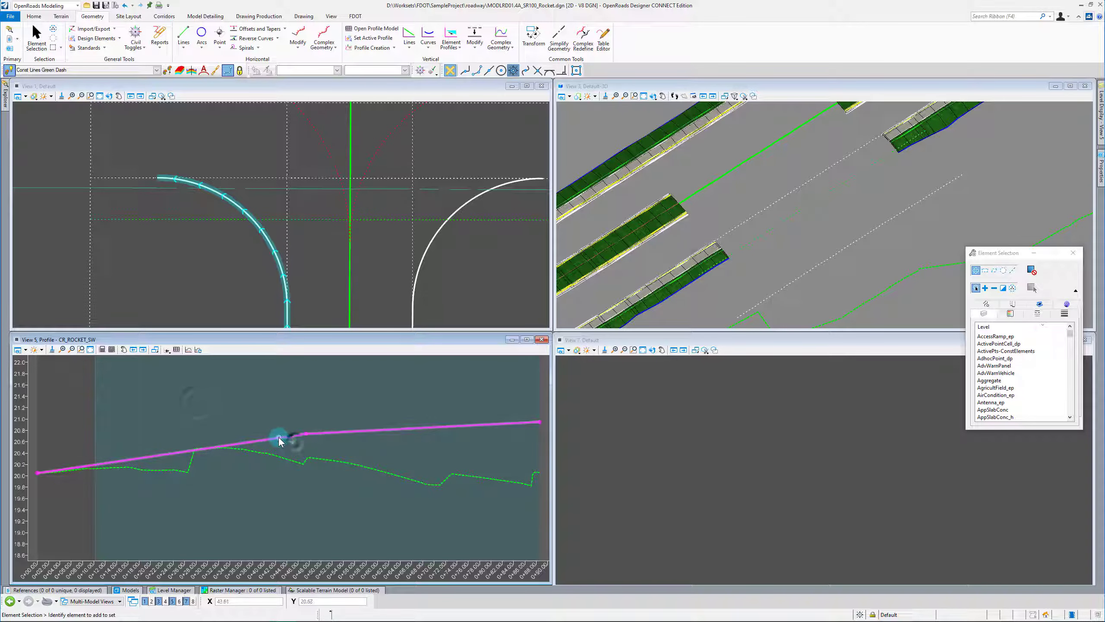
left_click(285, 448)
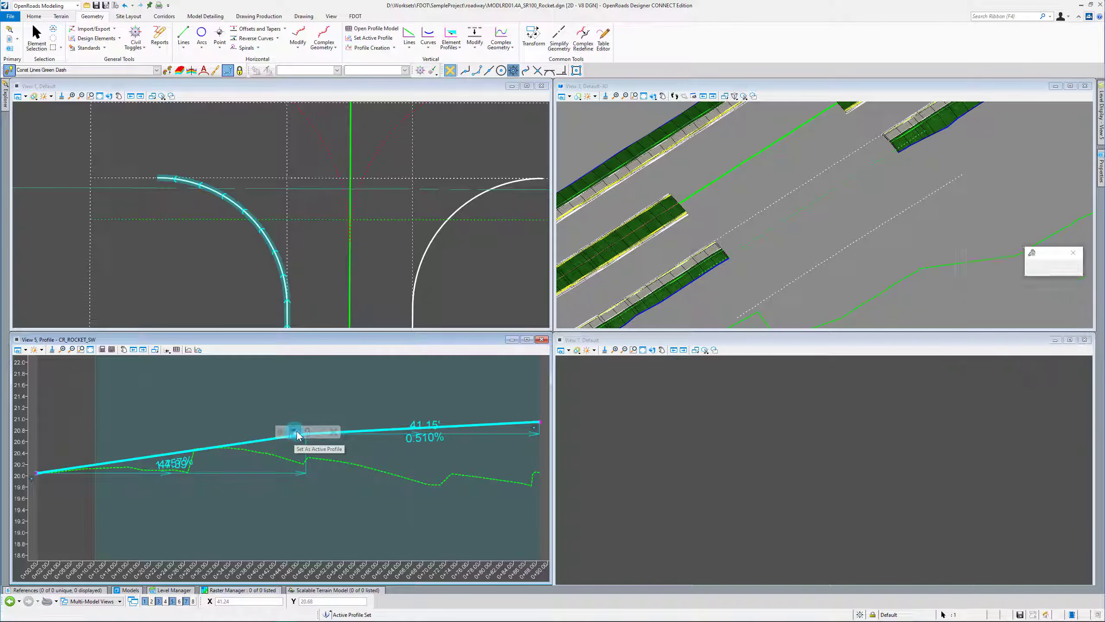
Rename the return curve east of the side-road centerline as CR_ROCKET_SE.
left_click(430, 242)
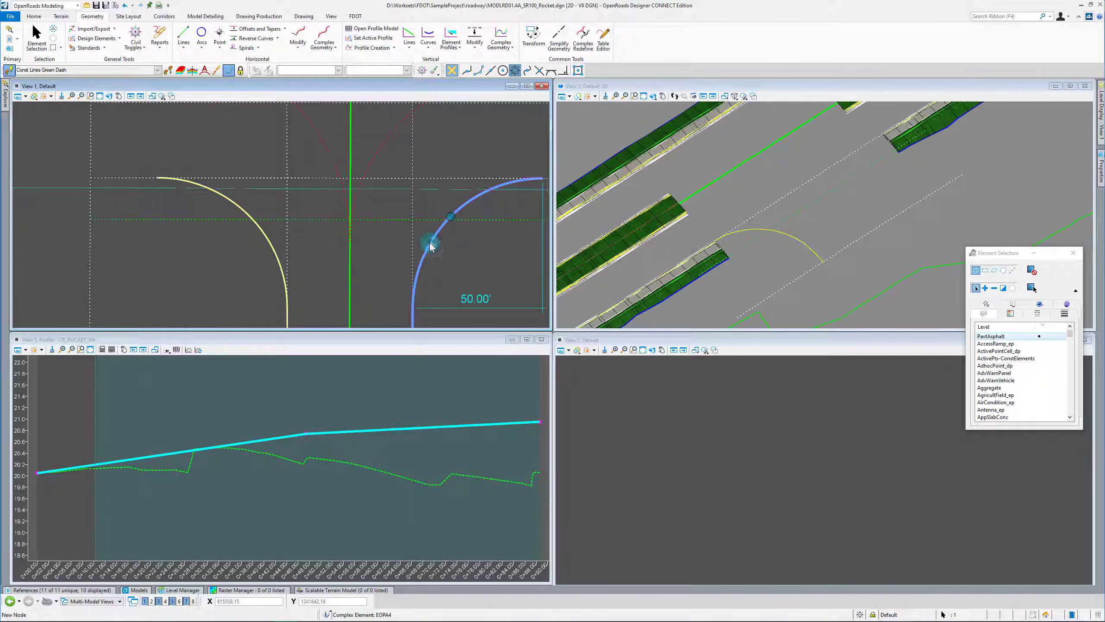
left_click(370, 242)
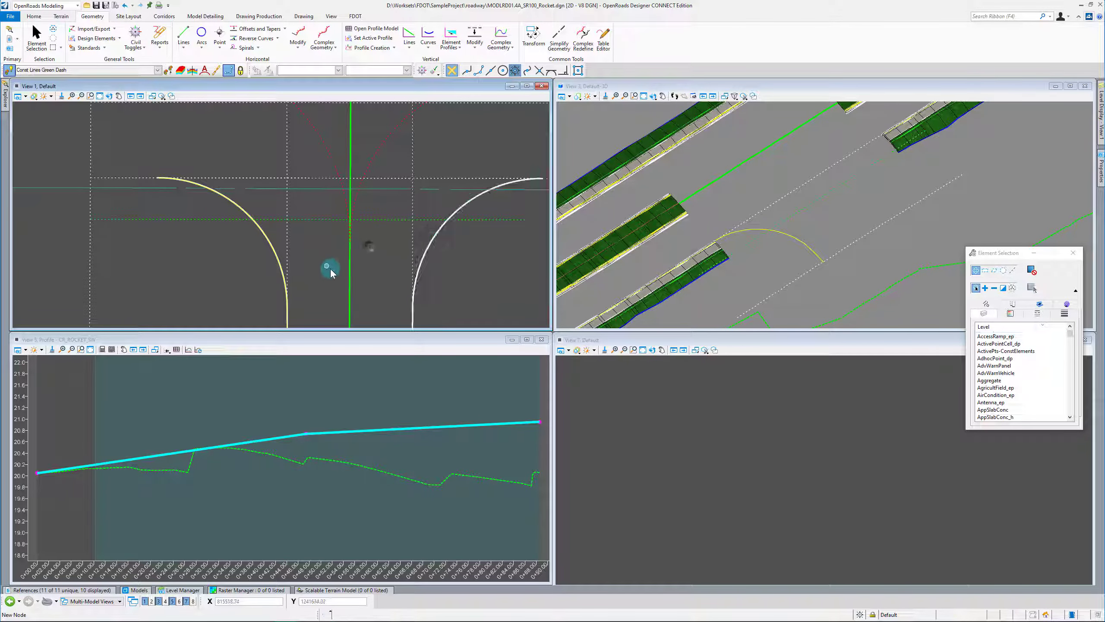
left_click(432, 242)
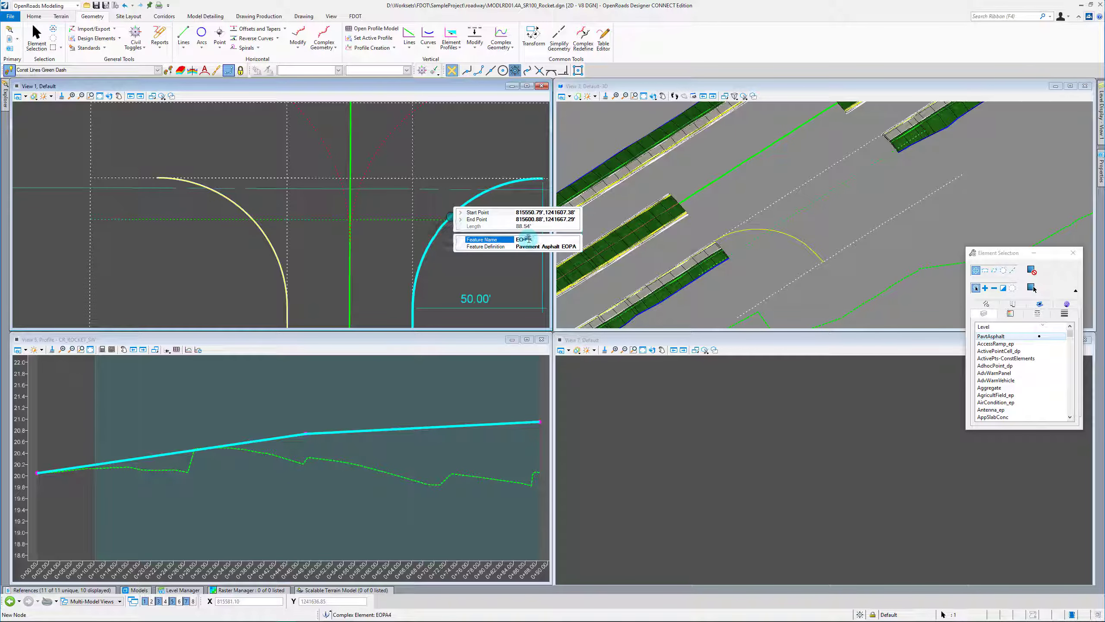
double_click(529, 240)
left_click(455, 281)
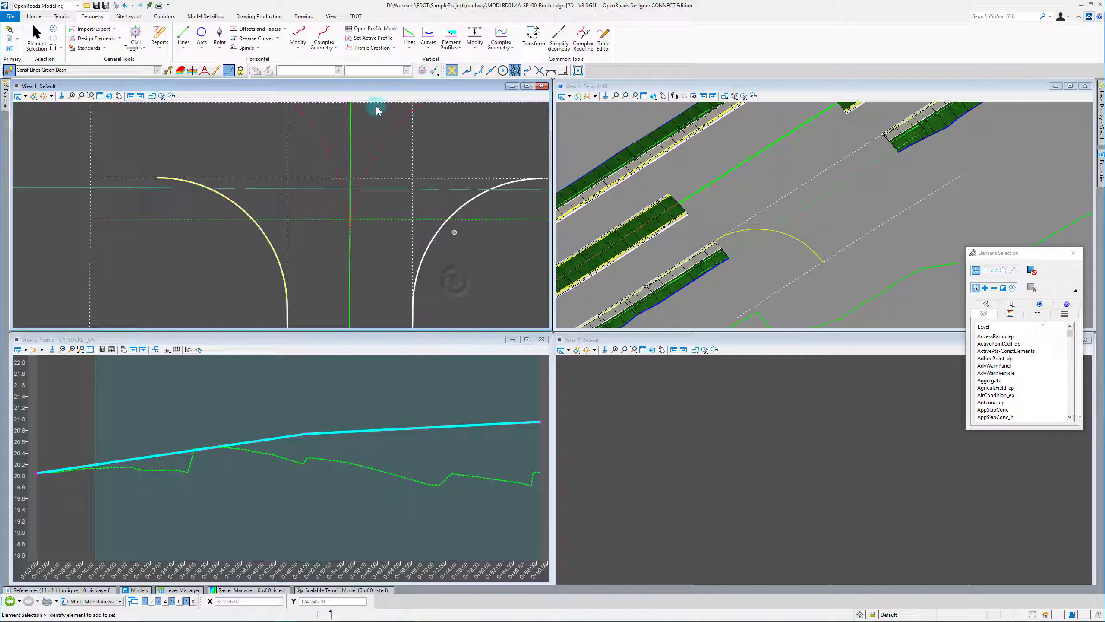
Create profile intersection points on CR_ROCKET_SE from the dotted line at each curve end and the green dashed offset line.
left_click(373, 38)
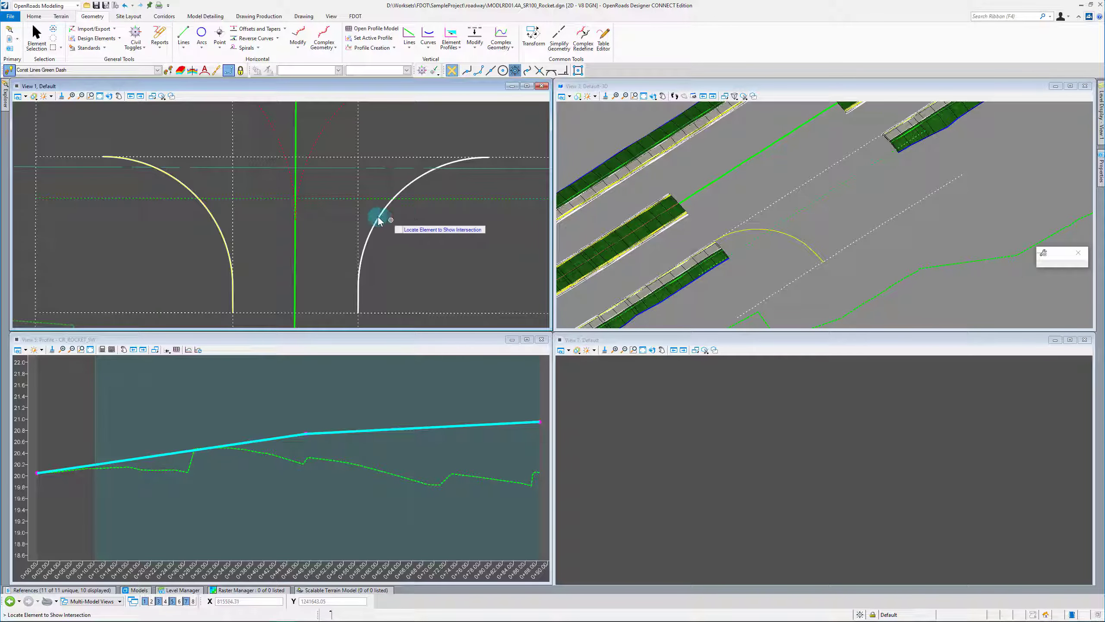
left_click(379, 221)
left_click(380, 313)
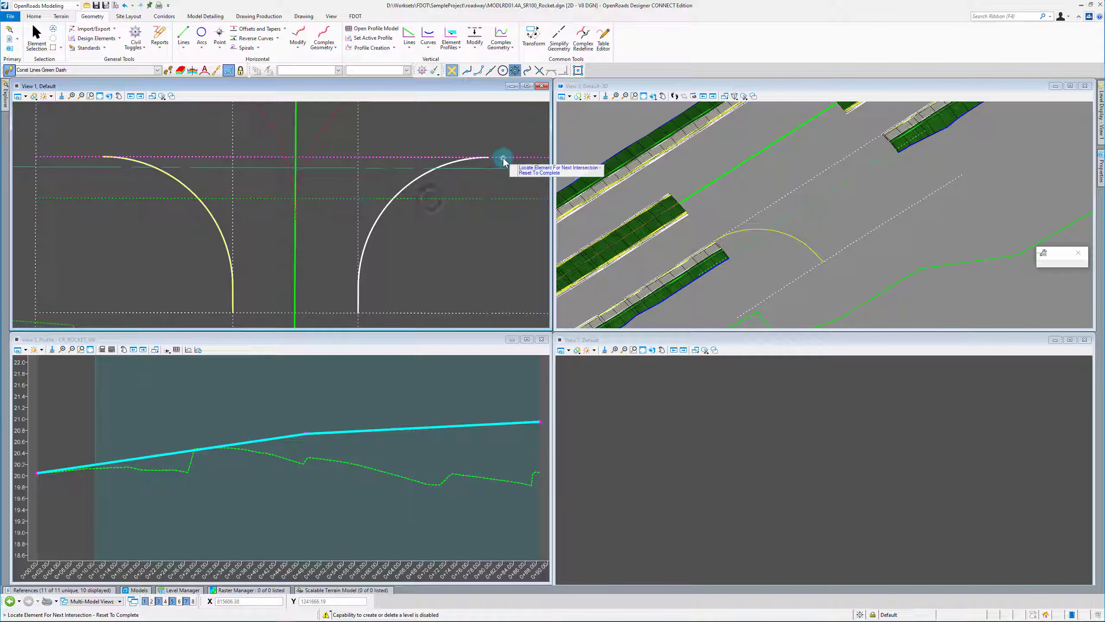
right_click(452, 264)
Open the profile model of the CR_ROCKET_SE curve in View 5.
left_click(412, 185)
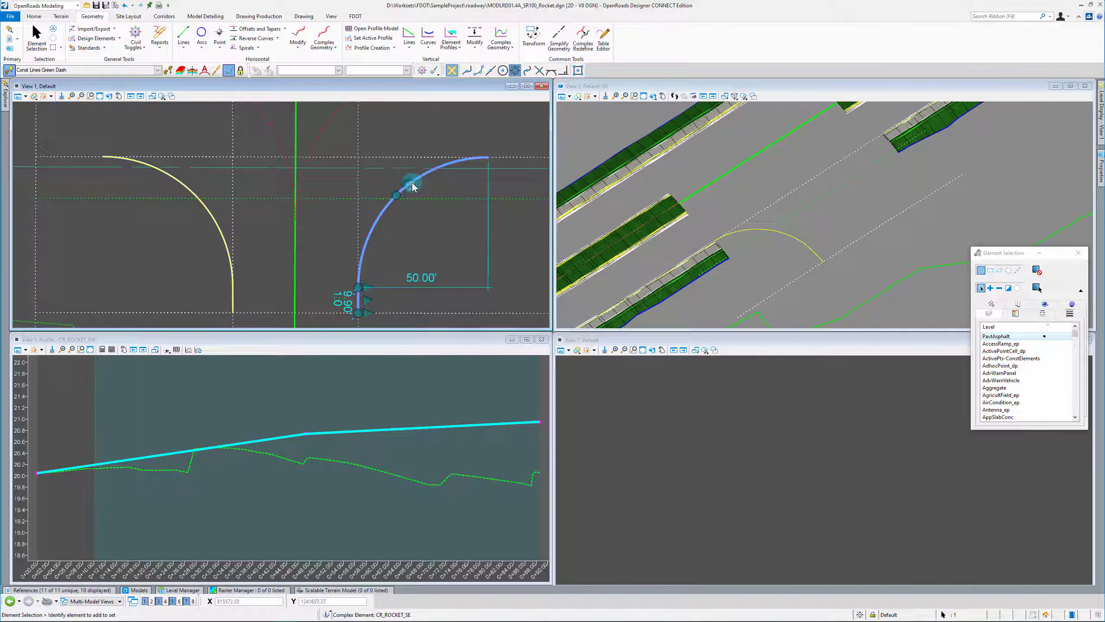
left_click(439, 194)
left_click(364, 415)
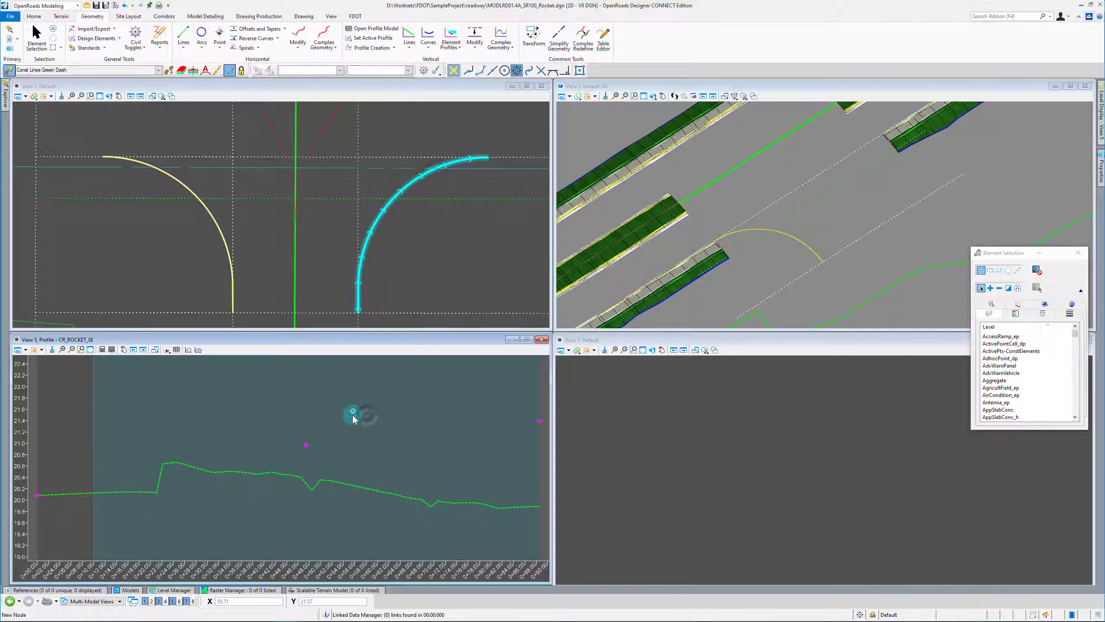
Draw two connected profile lines through the three intersection points, from the start of CR_ROCKET_SE to its end.
left_click(167, 351)
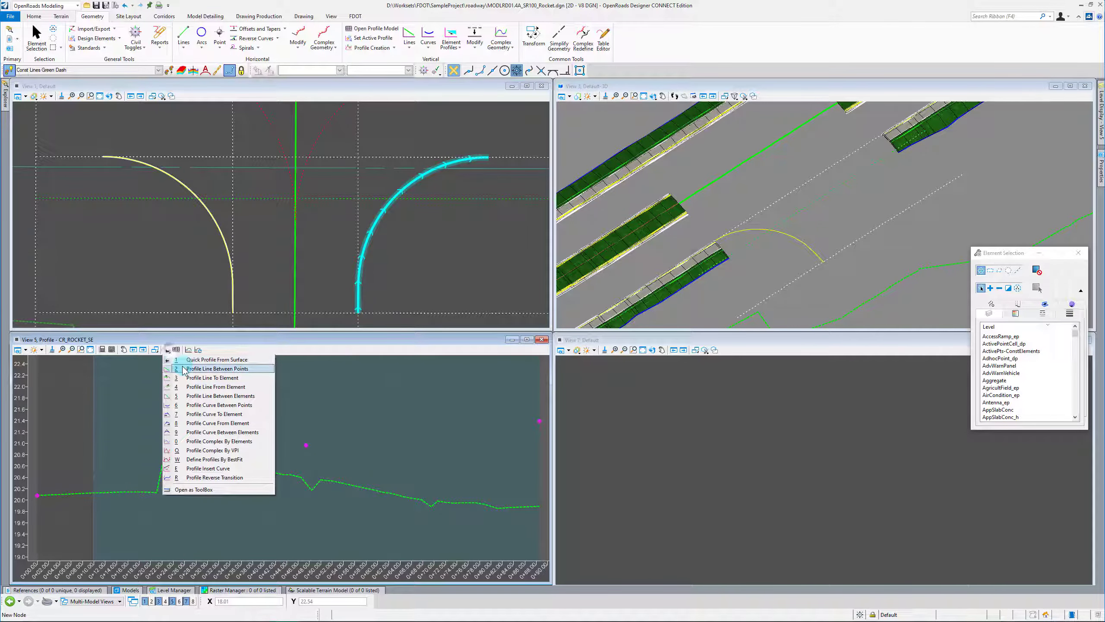
left_click(183, 369)
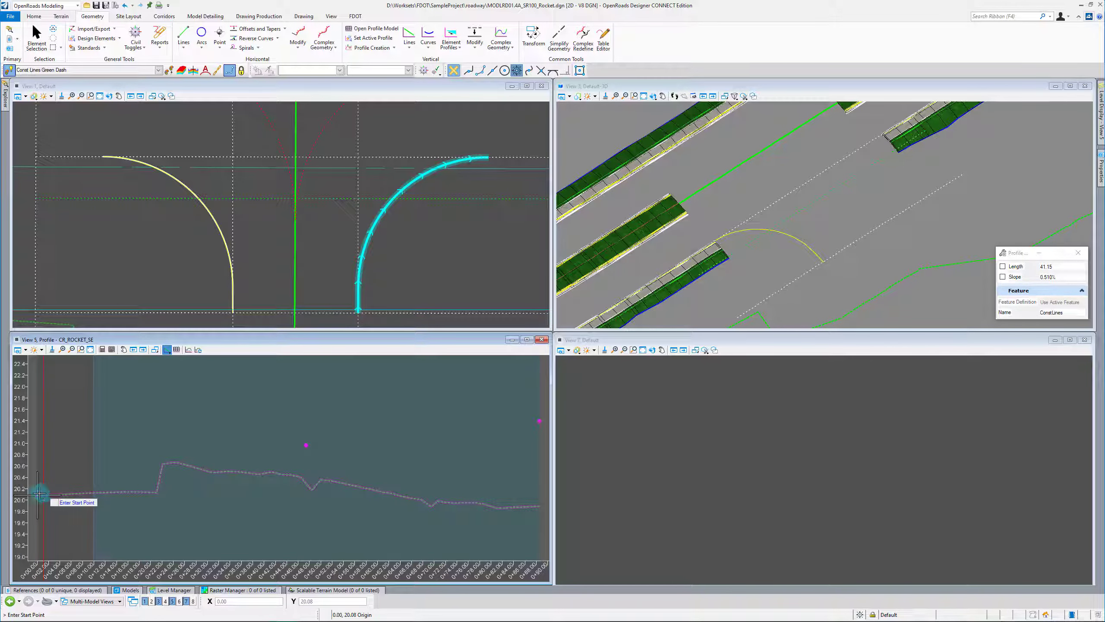
left_click(59, 470)
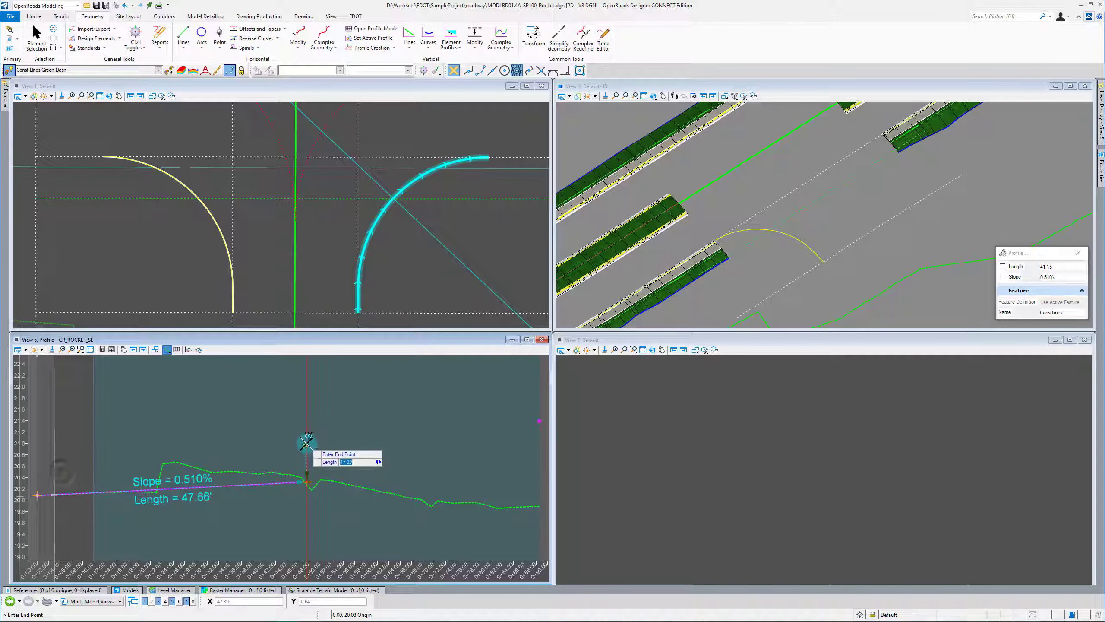
left_click(306, 445)
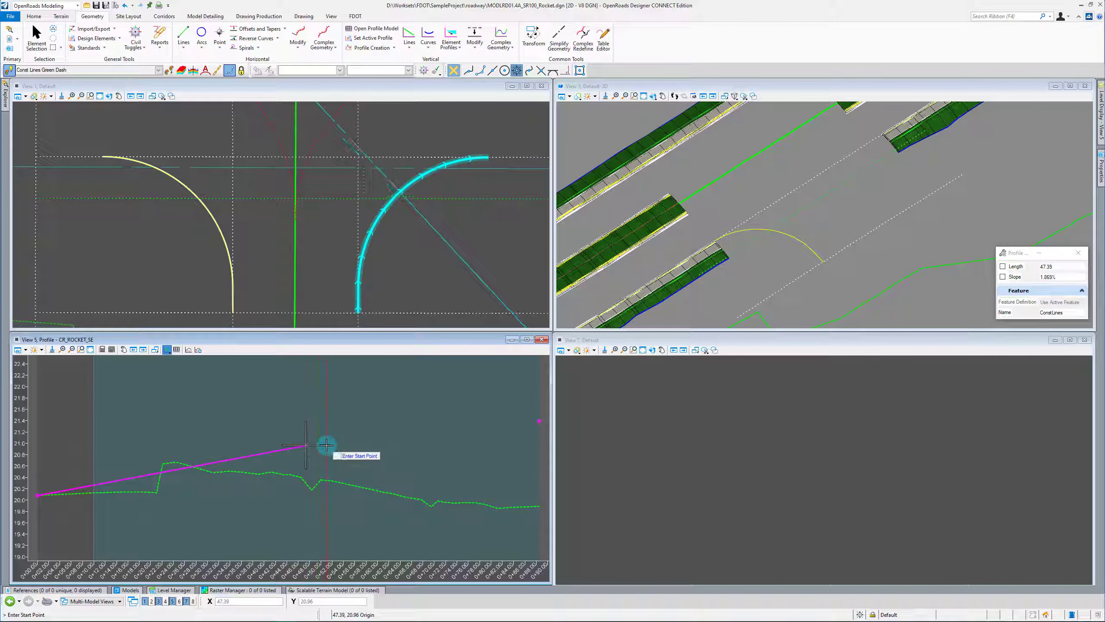
left_click(306, 445)
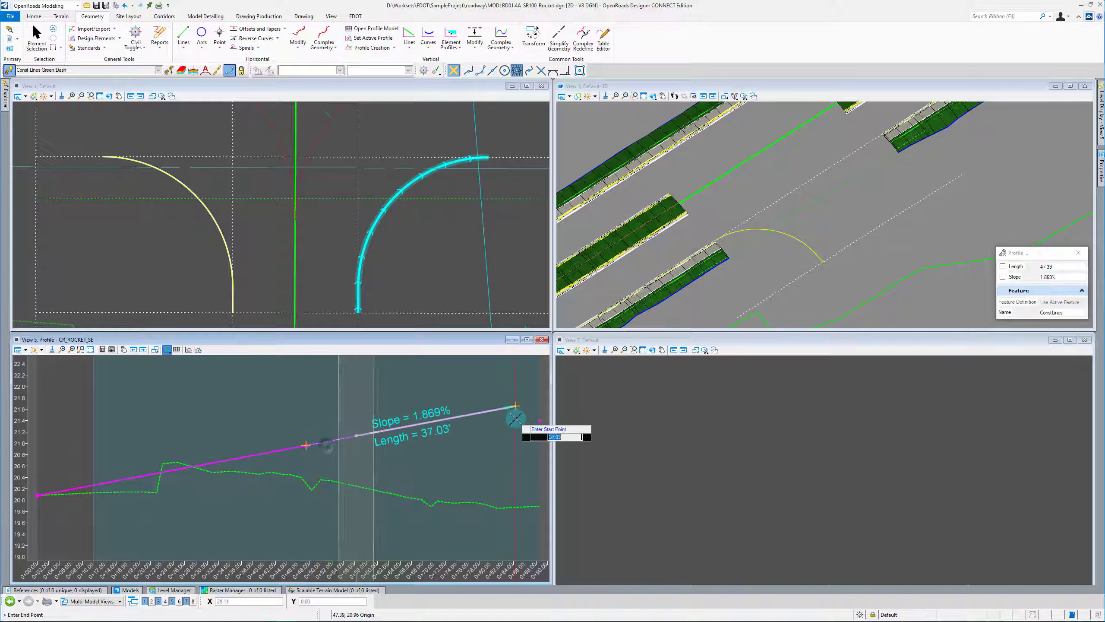
left_click(539, 422)
right_click(457, 462)
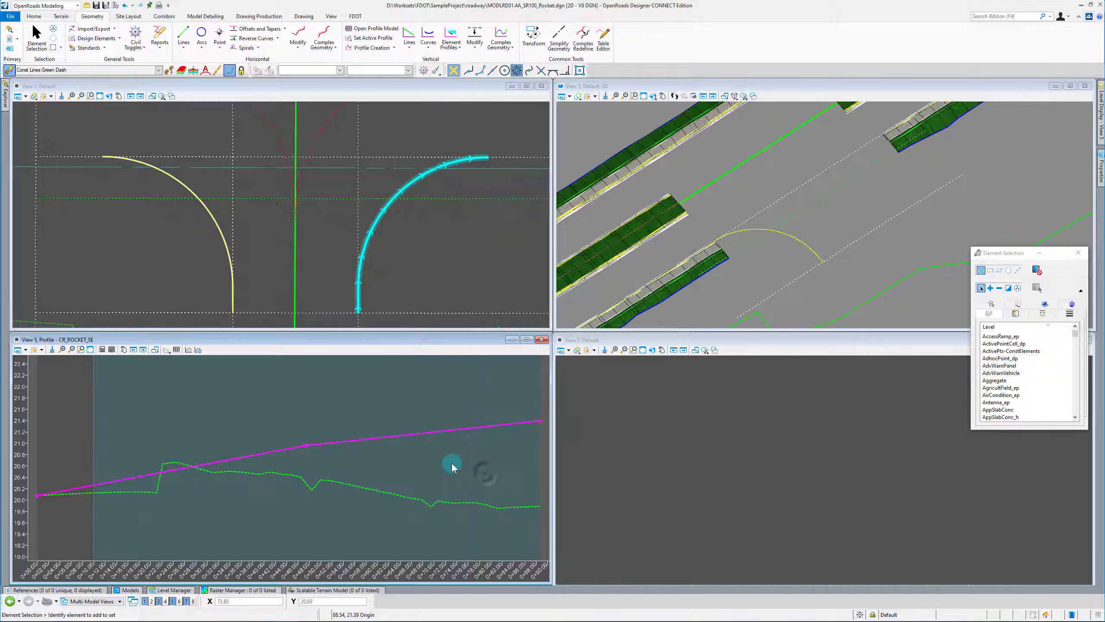
Join the two CR_ROCKET_SE tangents into one complex profile using the Automatic method with a maximum gap of 0.10.
left_click(386, 456)
left_click(260, 453)
left_click(414, 471)
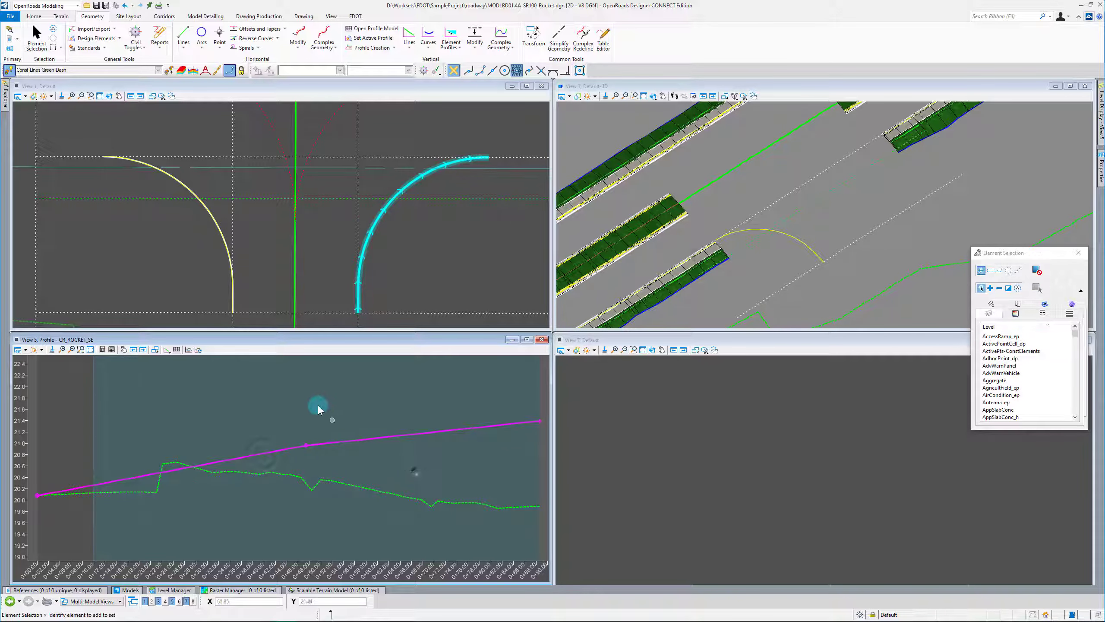
left_click(501, 34)
left_click(99, 483)
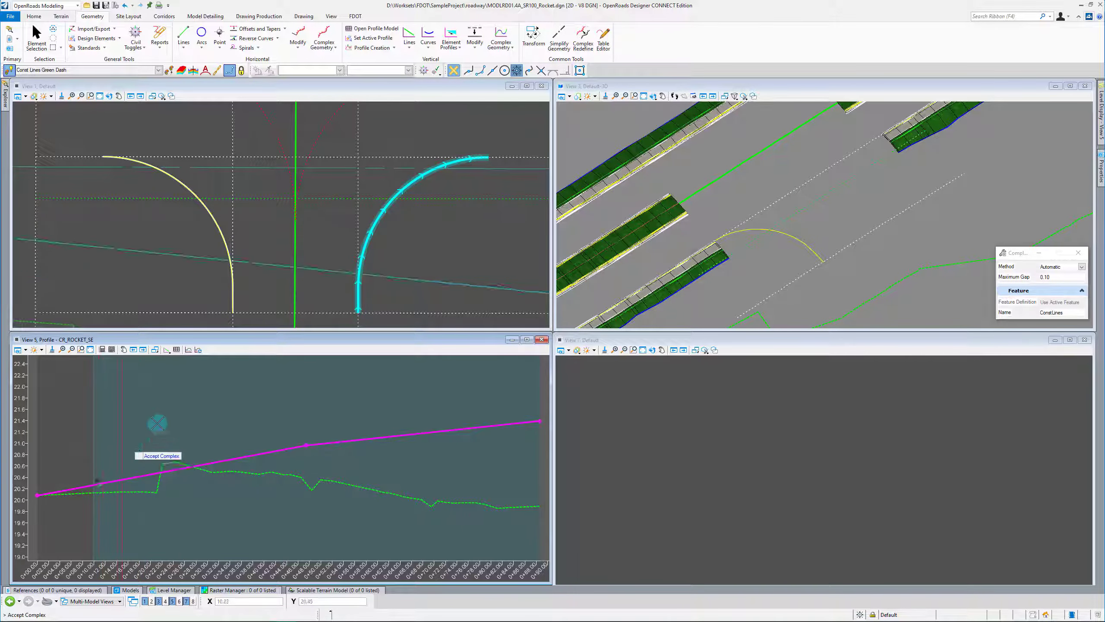
left_click(258, 446)
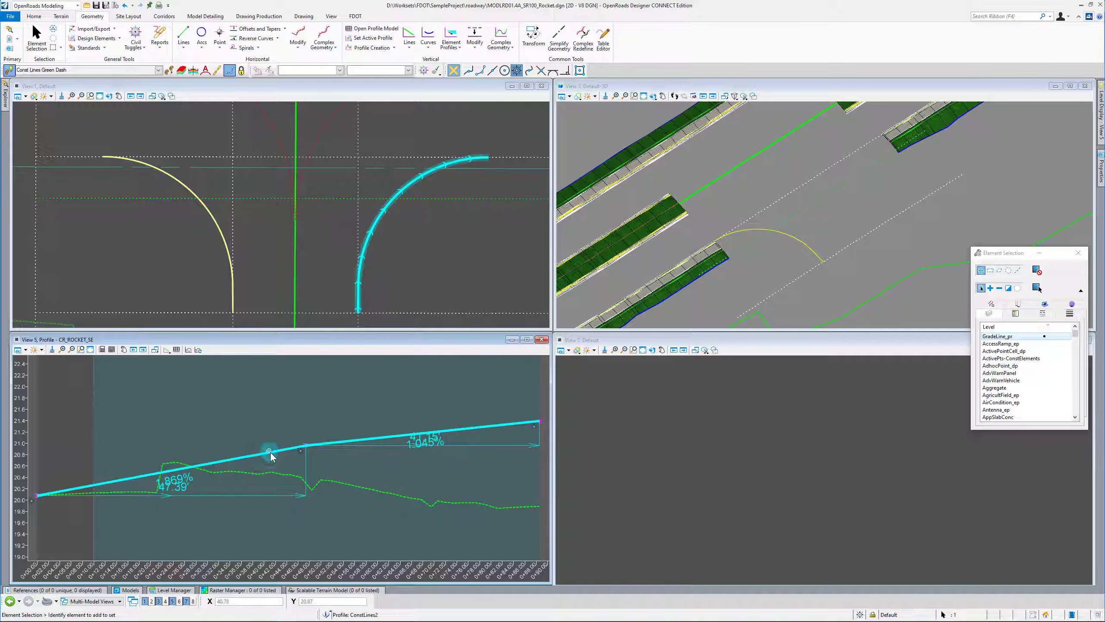
Name the new complex profile CR_ROCKET_SE and set it as the active profile.
mouse_move(270, 455)
left_click(362, 456)
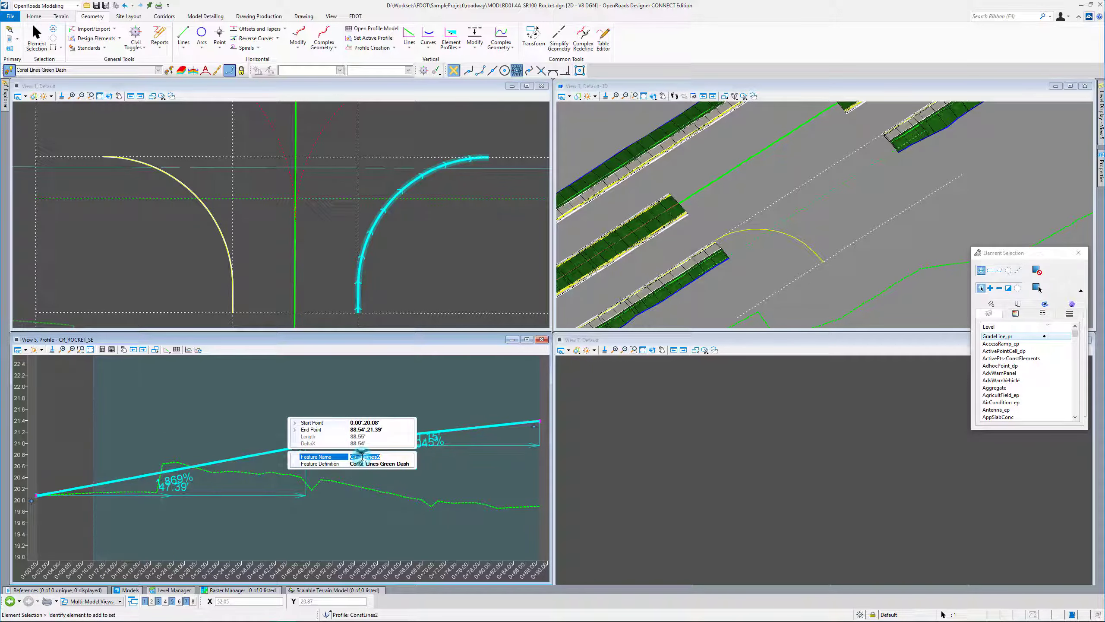
type("CR_ROCKET_SW")
key("Return")
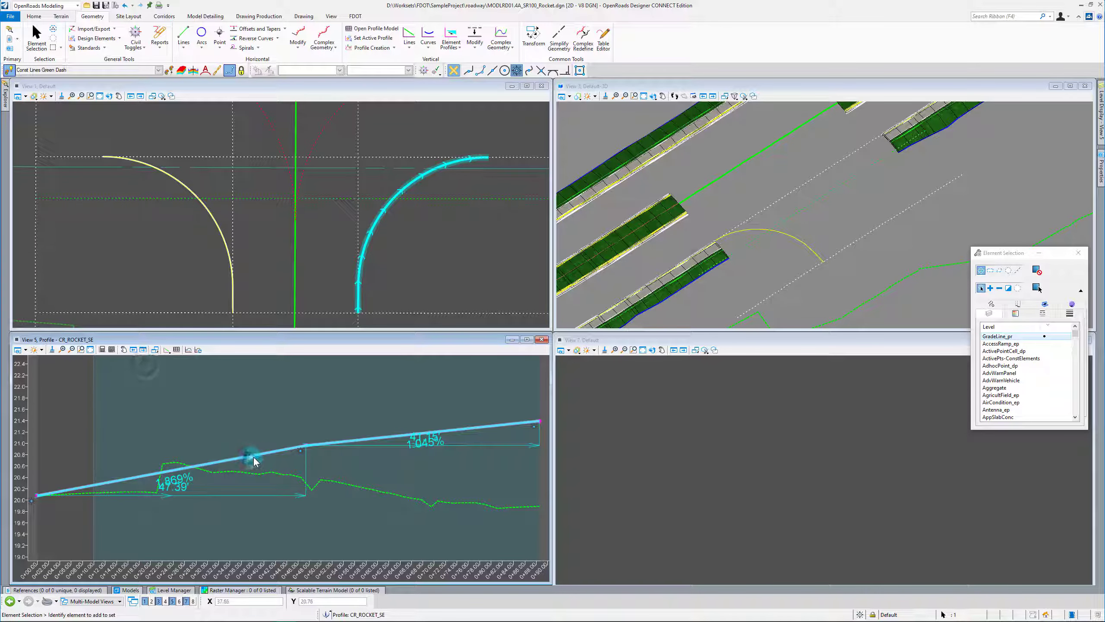
left_click(375, 436)
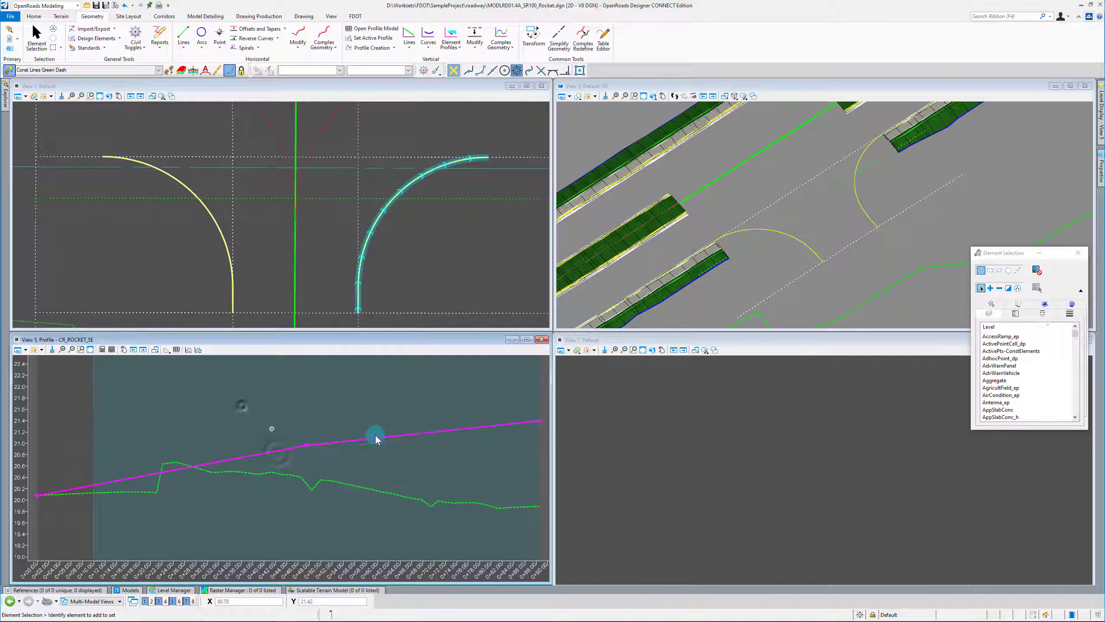
Examine the slopes and lengths of the two tangents in the CR_ROCKET_SE profile.
scroll(260, 453, "down", 2)
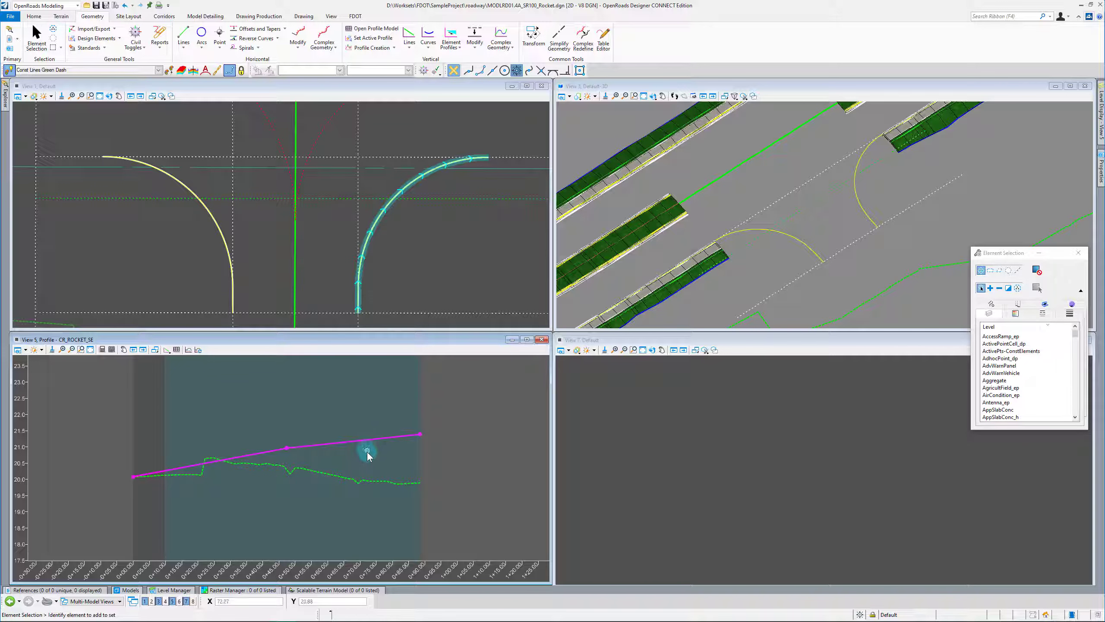
scroll(367, 452, "up", 2)
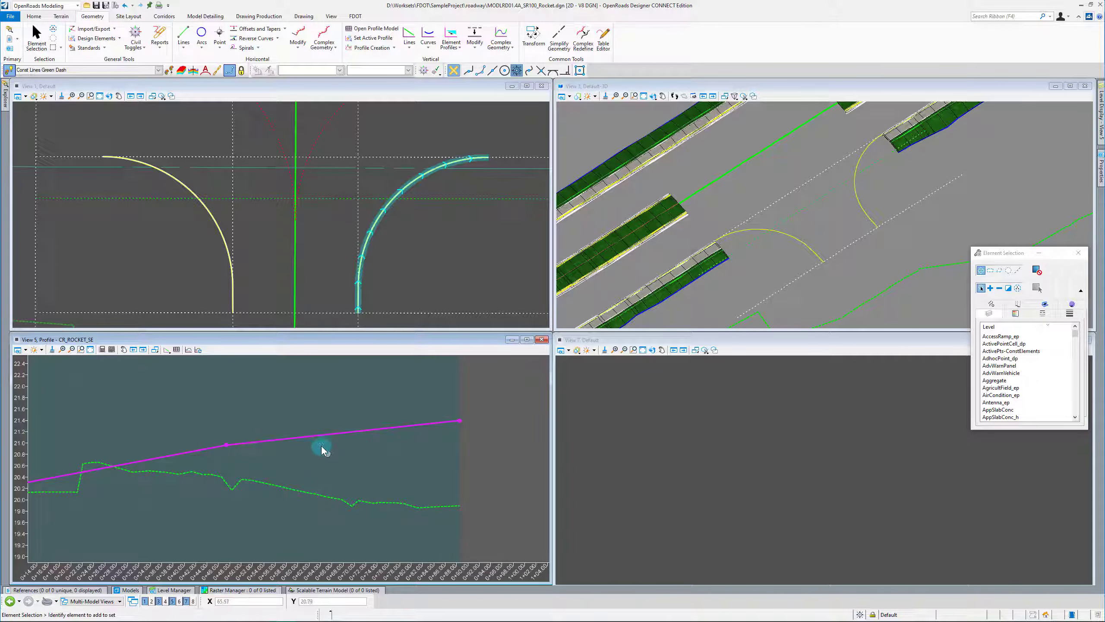
left_click(329, 436)
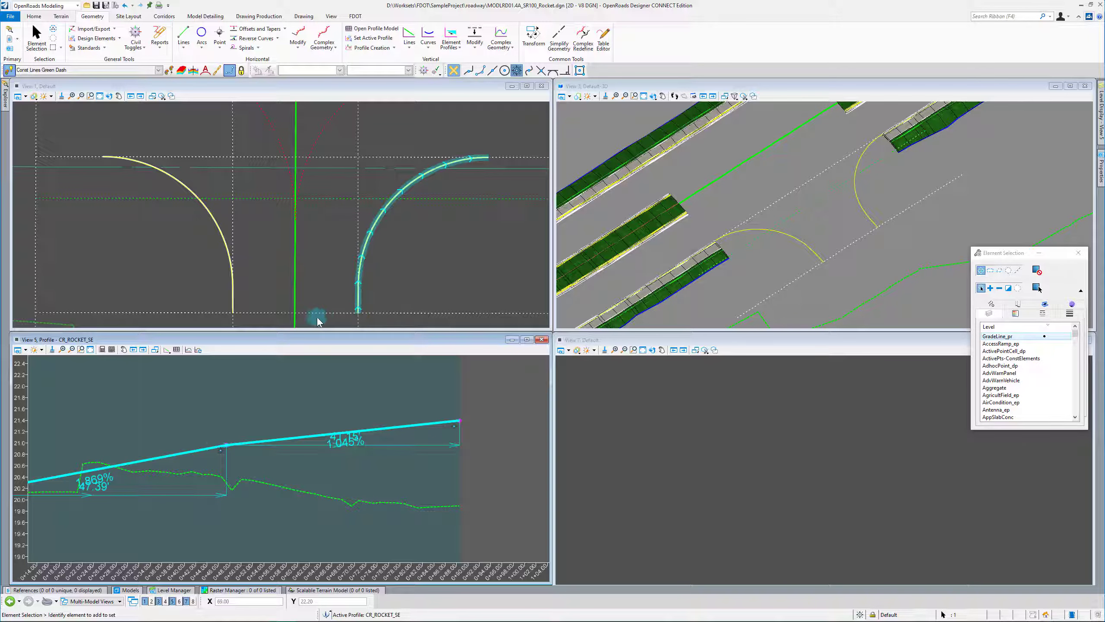
left_click(323, 403)
scroll(457, 425, "down", 2)
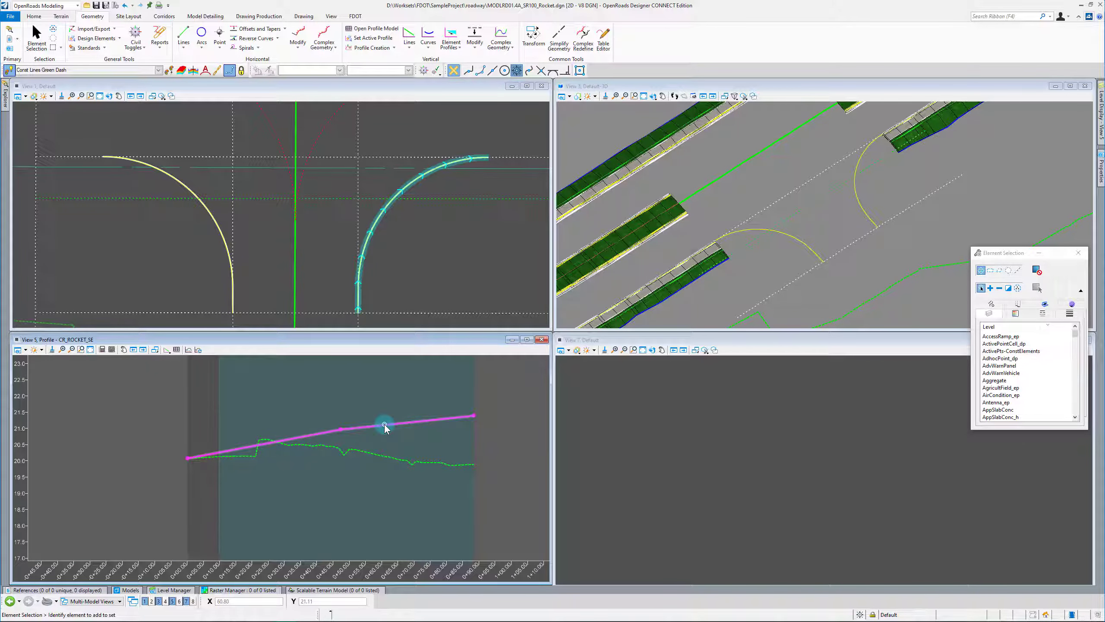
left_click(411, 259)
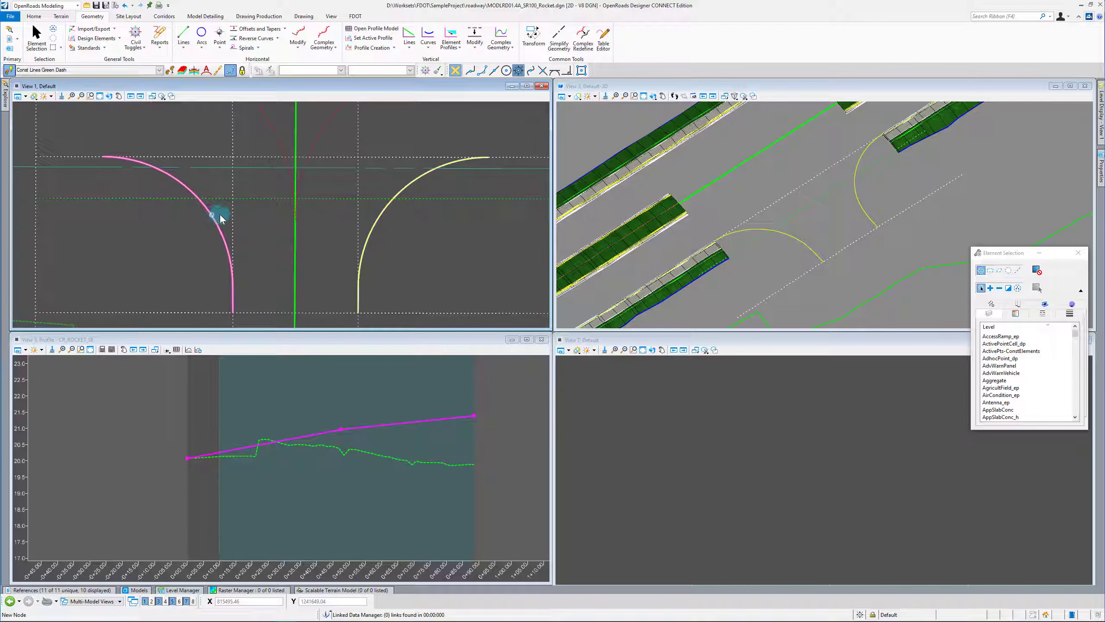
left_click(408, 223)
Turn off the display of the MODLRD01.4A_SR100_Rocket.dgn Default-3D reference in the plan view.
left_click(74, 590)
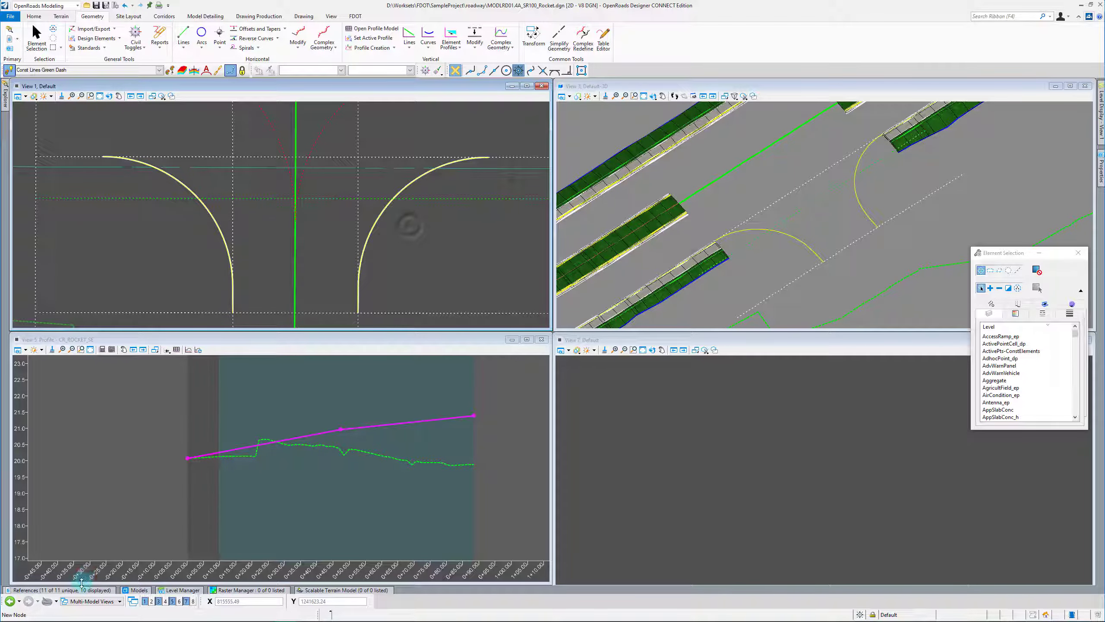
left_click(235, 518)
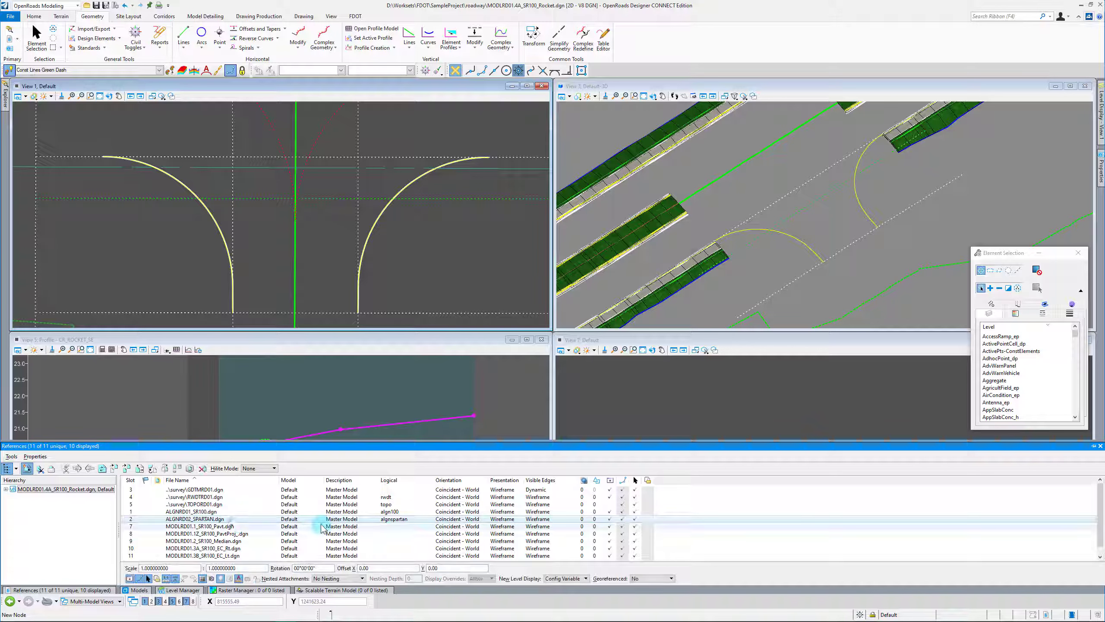
scroll(232, 523, "down", 1)
left_click(227, 558)
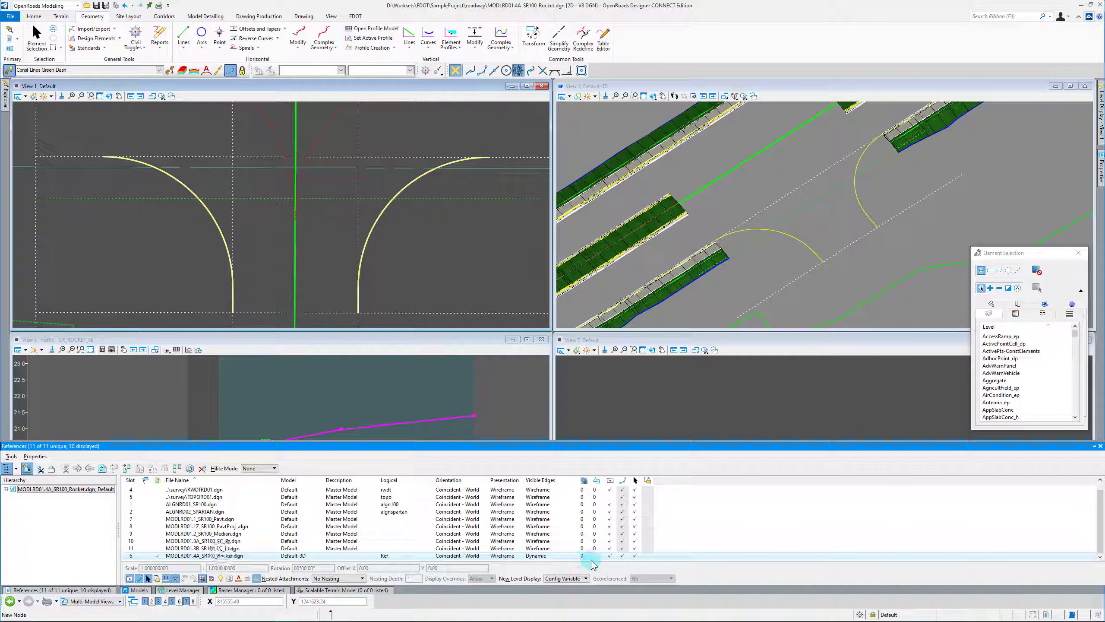
left_click(609, 558)
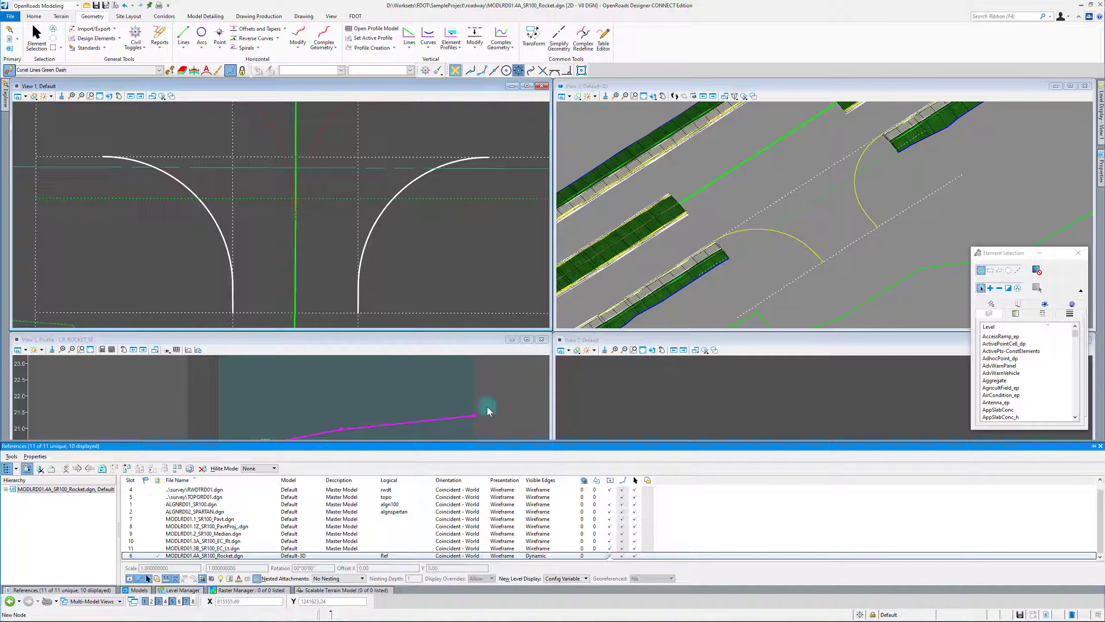
Make Pavement Asphalt EOPA the active feature definition by matching the return curve on the side road's east side.
left_click(477, 261)
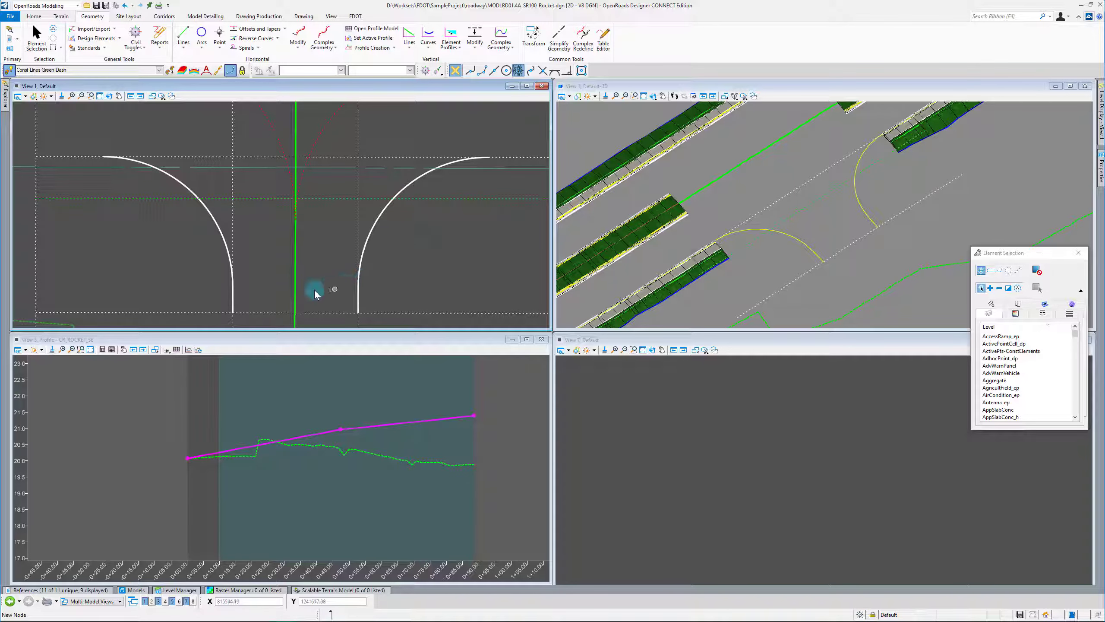
middle_click_drag(392, 251, 185, 108)
left_click(170, 70)
scroll(265, 164, "down", 2)
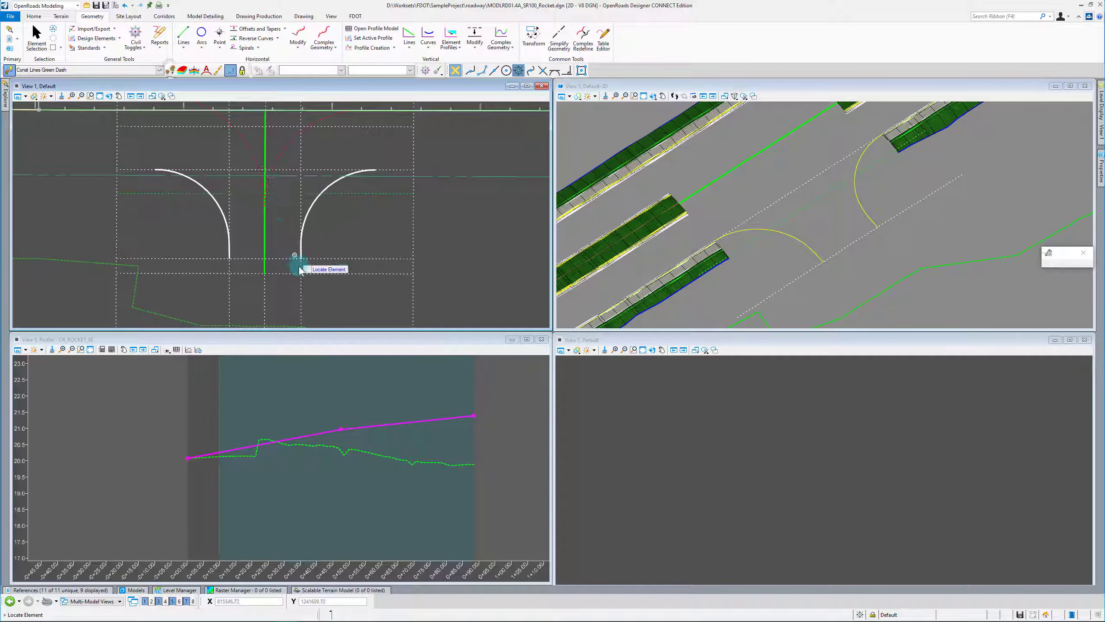
left_click(307, 214)
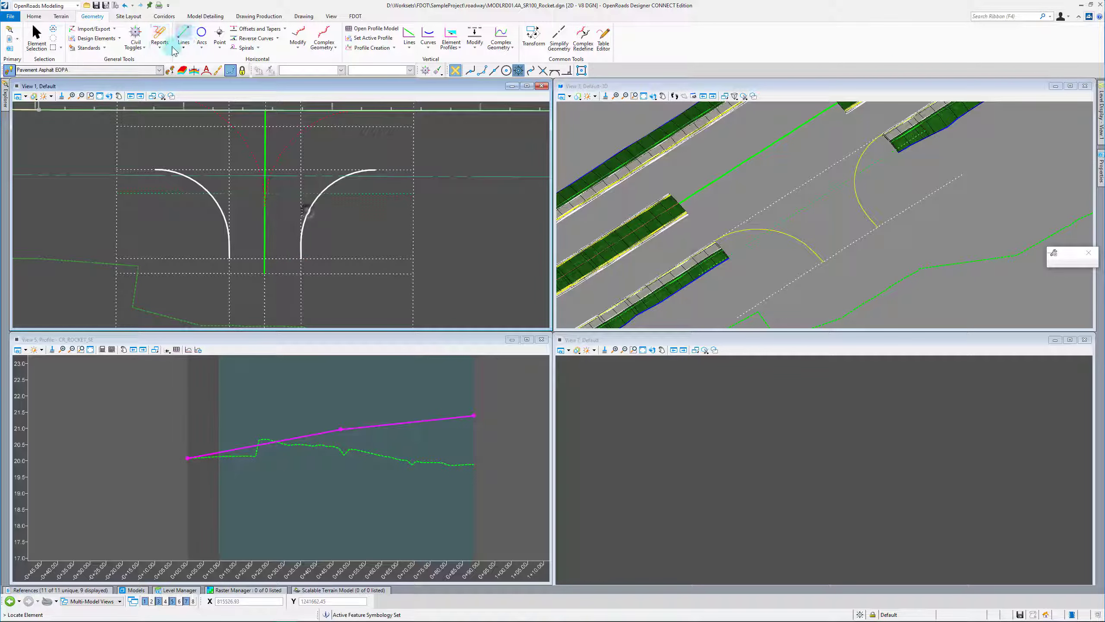
Create a Single Offset Partial at offset 0.00, about 48 ft long, along the dashed line joining the return curves' side-road ends.
left_click(286, 29)
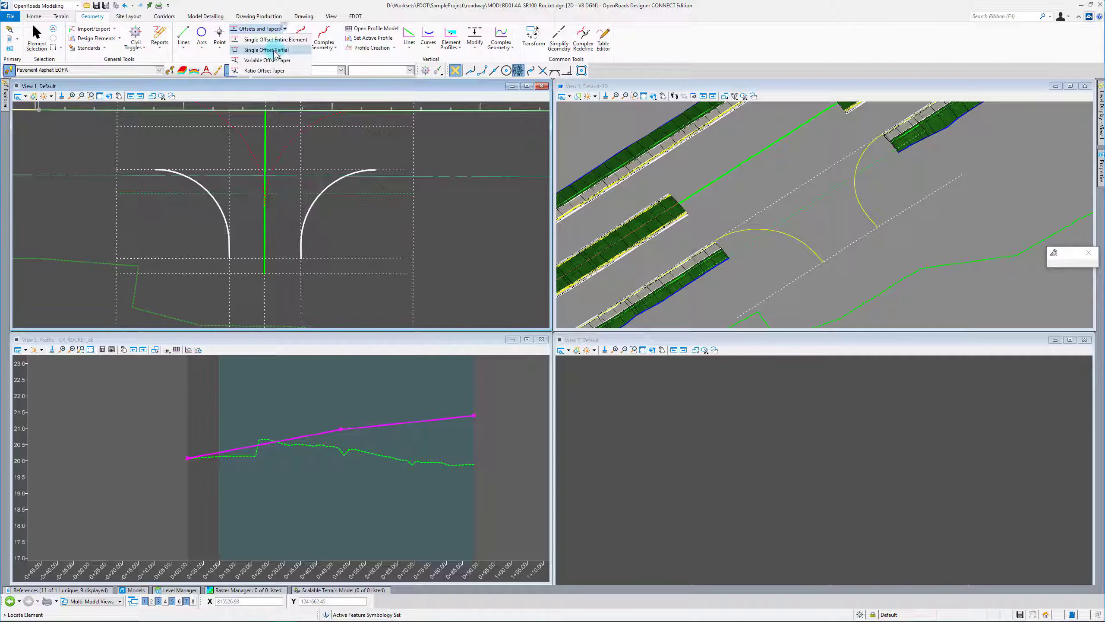
left_click(261, 48)
scroll(241, 252, "up", 2)
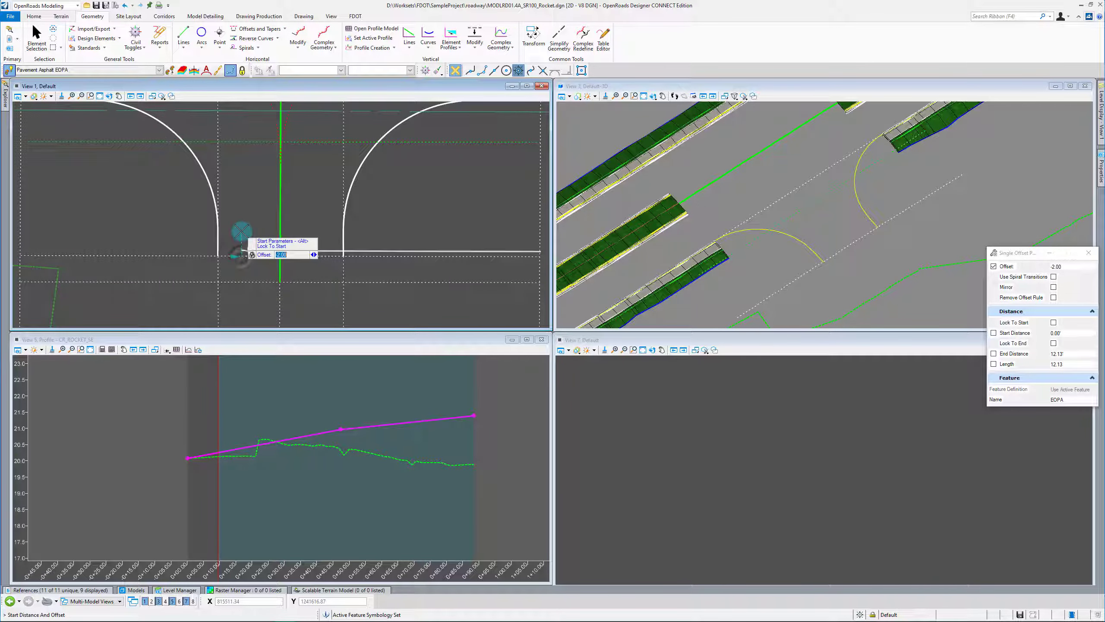
scroll(241, 241, "up", 2)
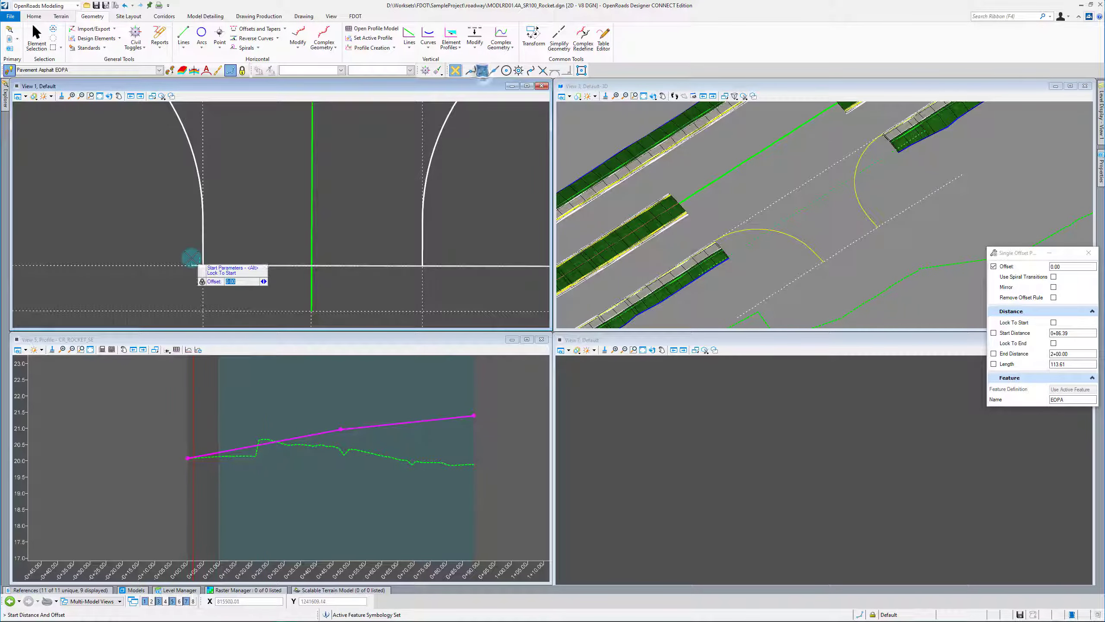
scroll(192, 254, "up", 2)
left_click(212, 258)
scroll(222, 255, "down", 3)
scroll(283, 257, "up", 1)
left_click(331, 268)
scroll(373, 243, "down", 2)
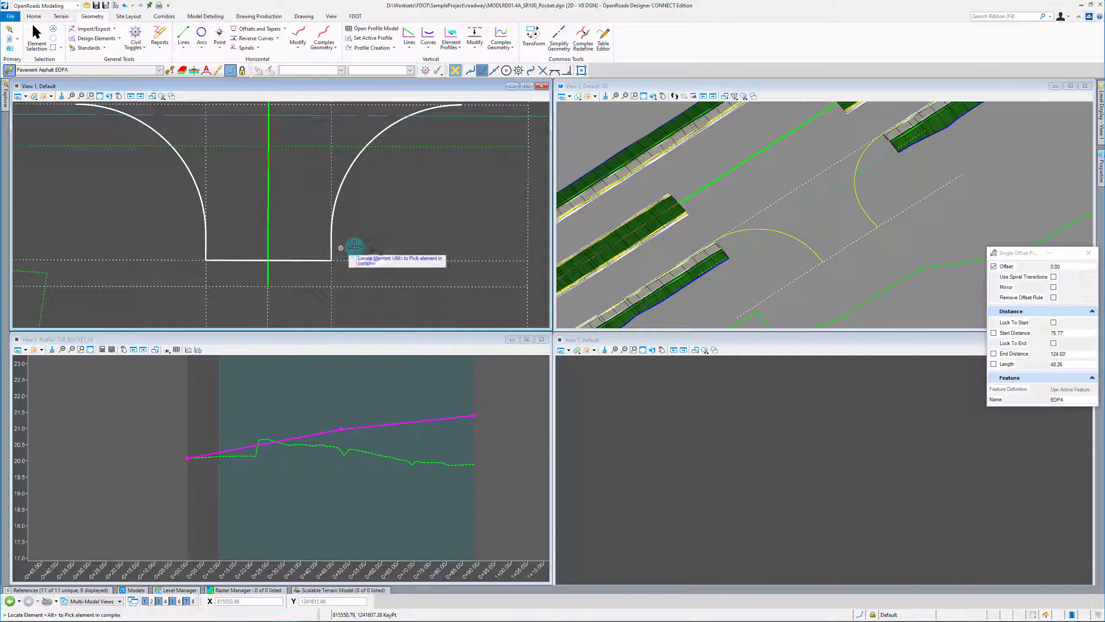
scroll(369, 250, "down", 2)
scroll(328, 255, "up", 2)
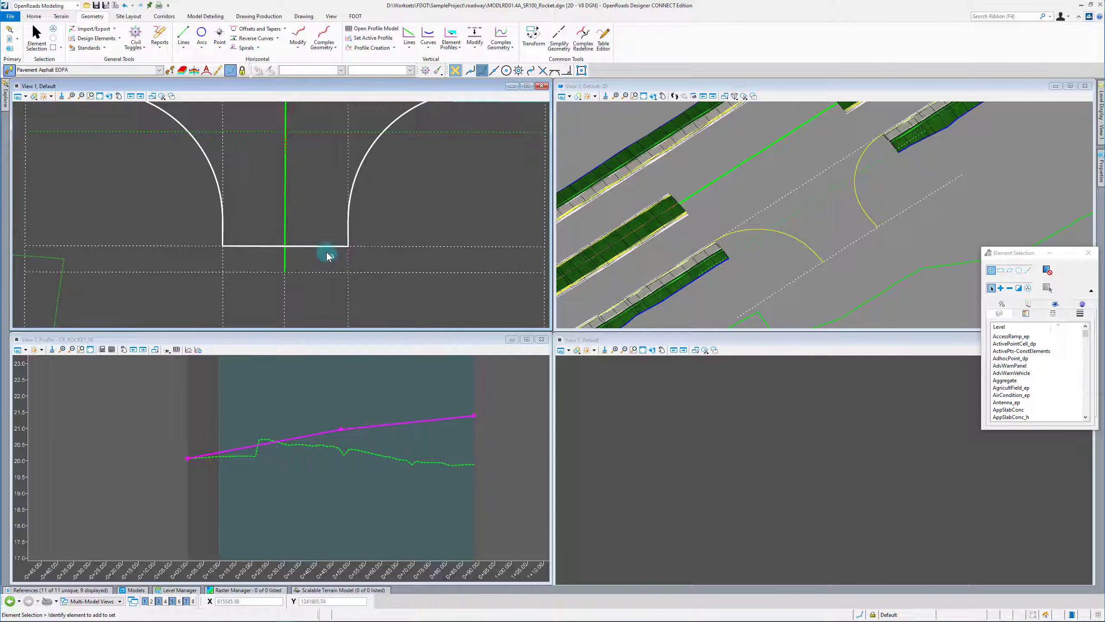
Open the profile model of the new pavement line across the side road and set its dotted profile as active.
left_click(326, 250)
left_click(361, 242)
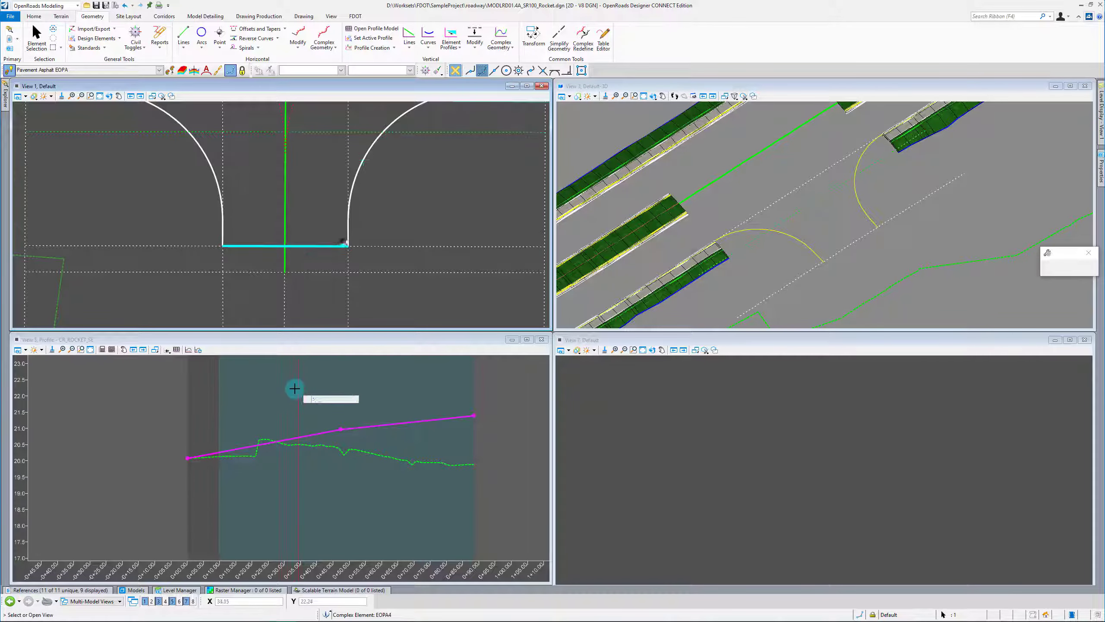
left_click(305, 392)
left_click(328, 451)
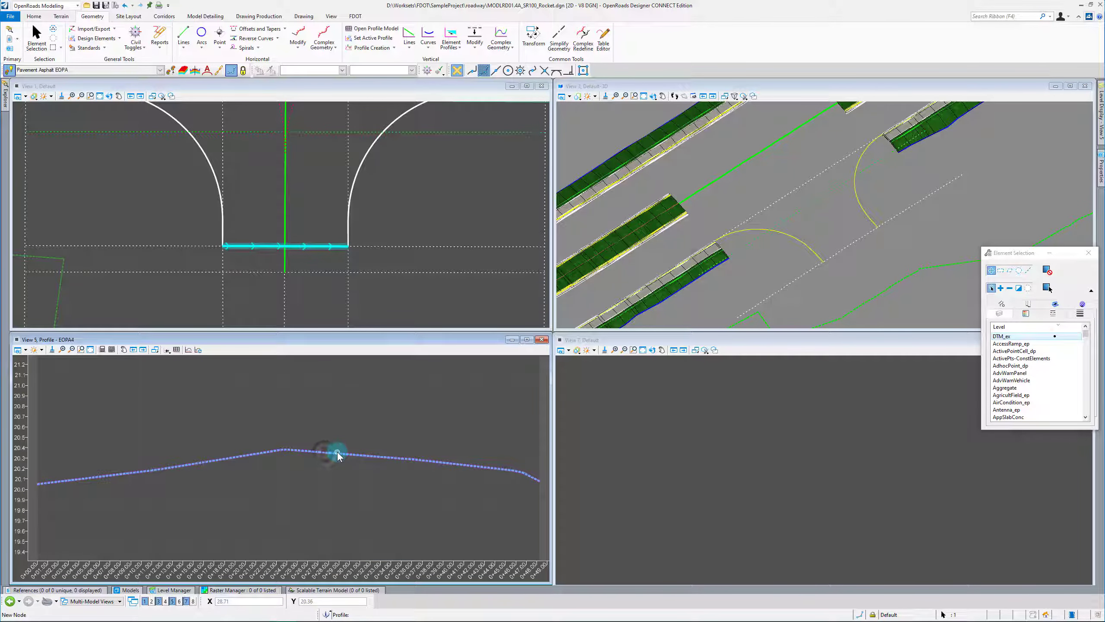
left_click(339, 454)
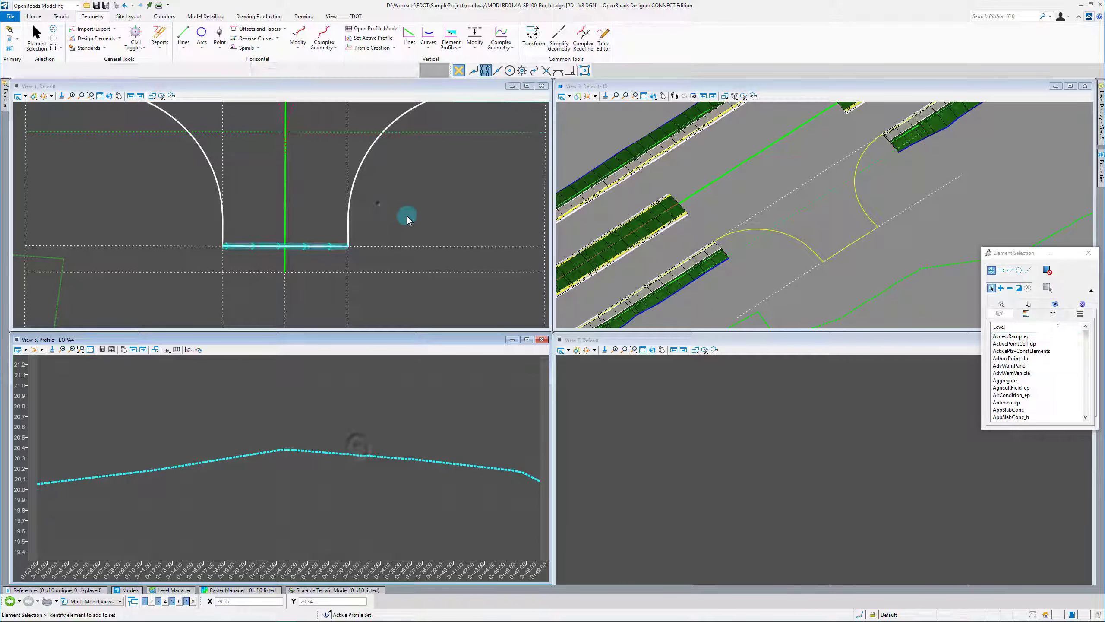
Set the active feature definition to Const Lines White.
scroll(200, 291, "down", 2)
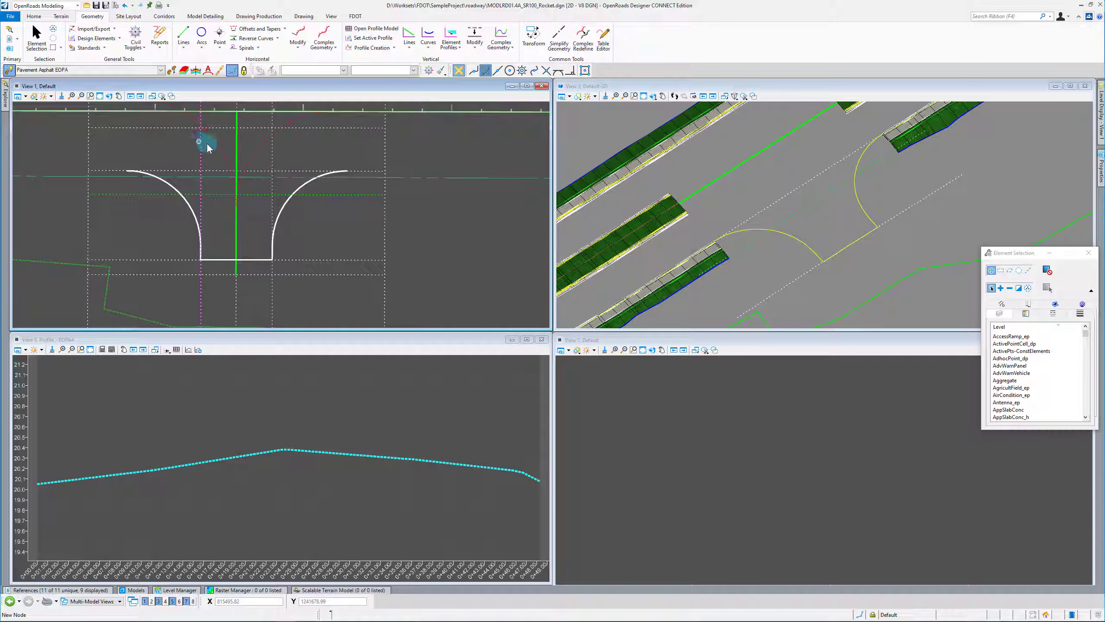
scroll(117, 179, "up", 2)
scroll(198, 226, "down", 2)
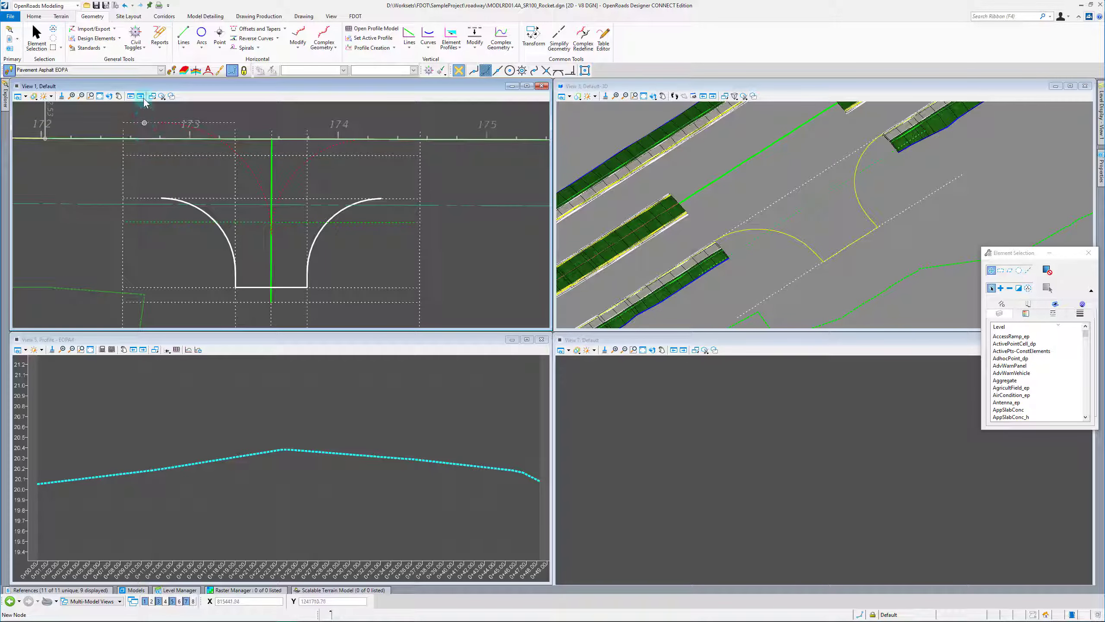
left_click(183, 70)
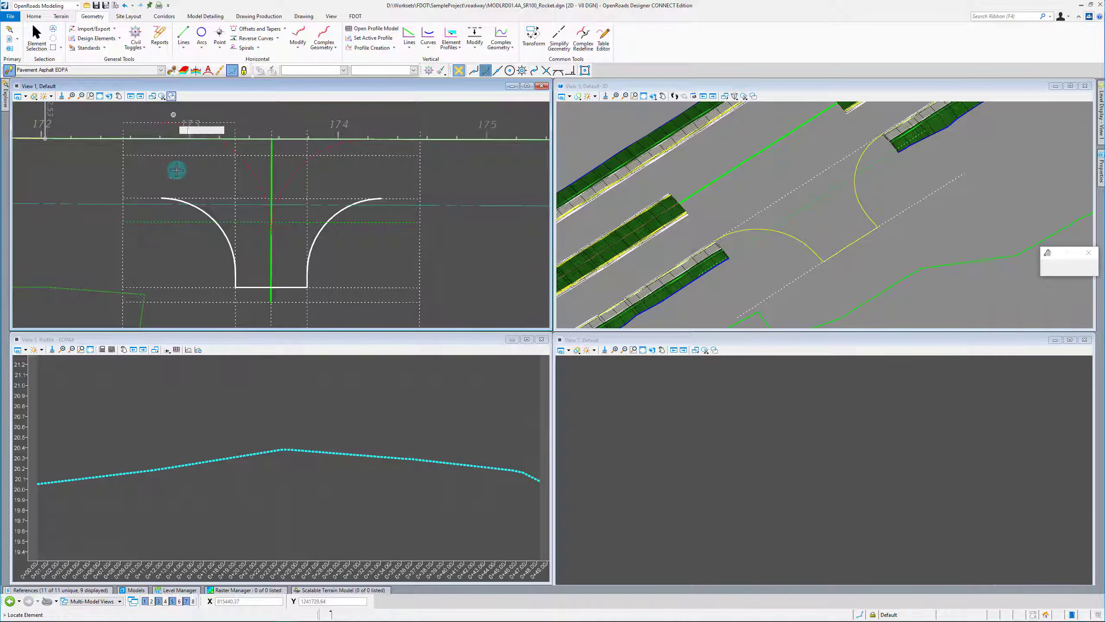
left_click(197, 198)
left_click(161, 69)
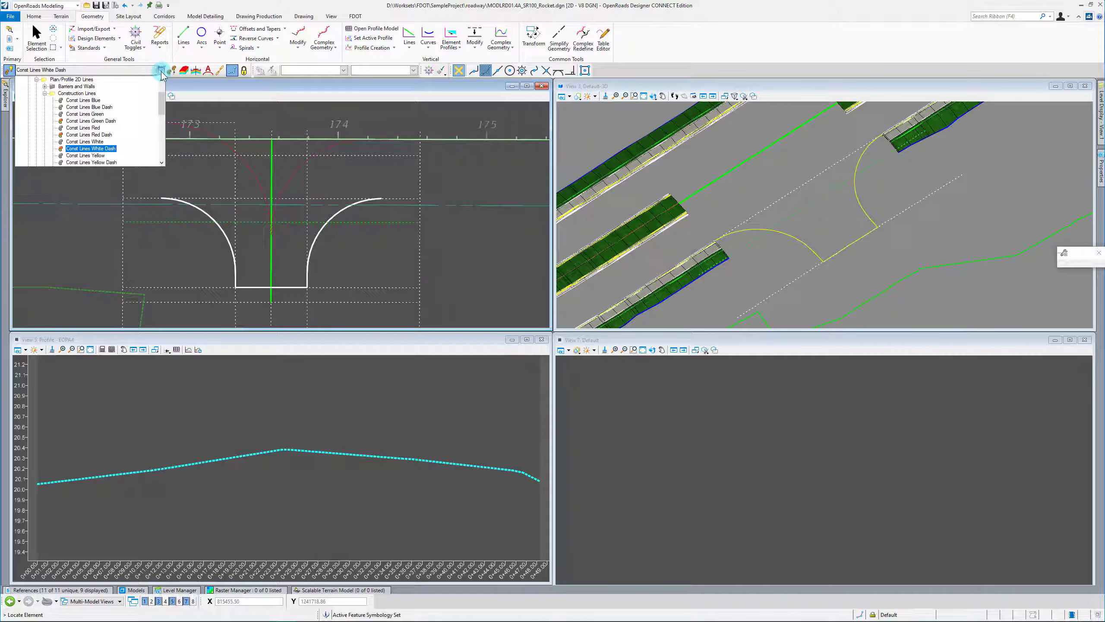
left_click(85, 142)
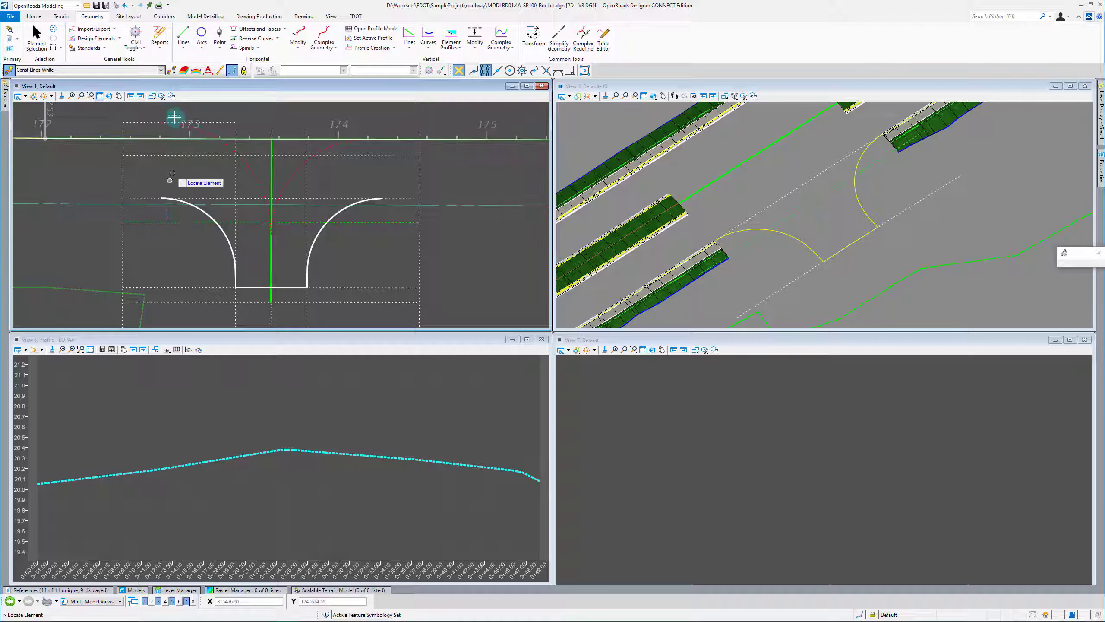
Create a Single Offset Partial at offset 0.00, about 148 ft long, along the dashed line joining the return curves' SR100 ends.
left_click(285, 29)
left_click(257, 47)
scroll(200, 195, "up", 2)
scroll(194, 202, "up", 2)
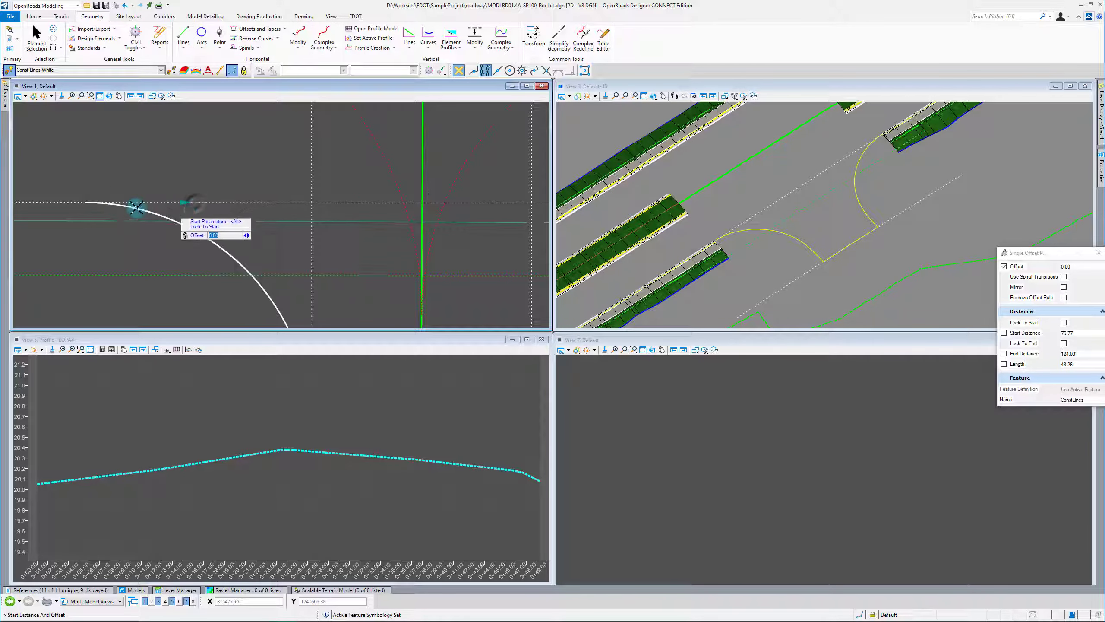
left_click(113, 204)
left_click(141, 180)
scroll(109, 203, "down", 2)
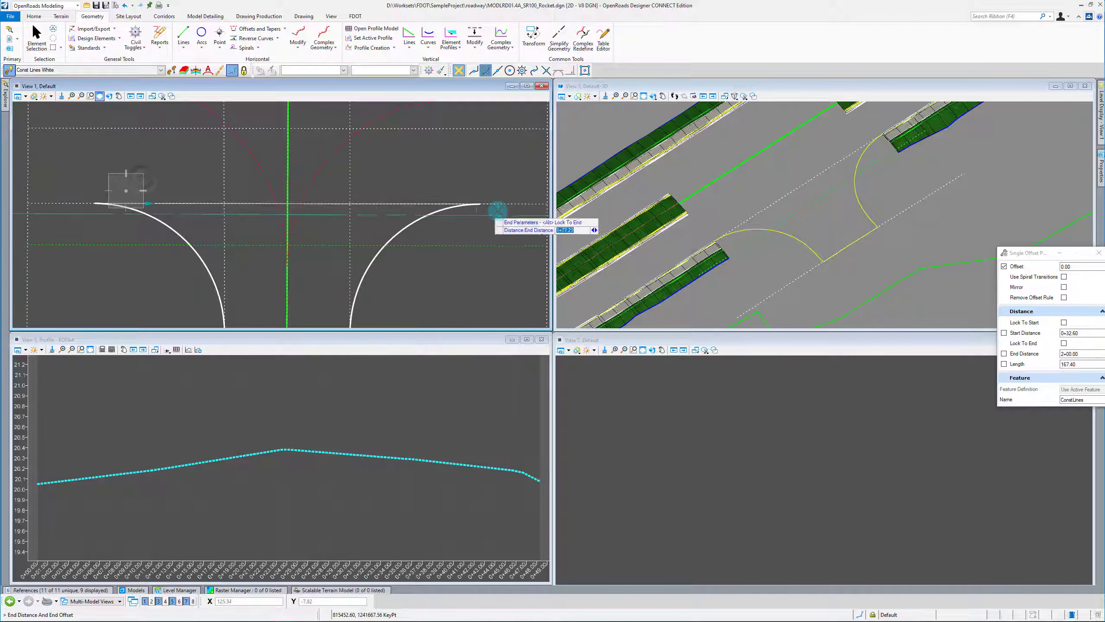
scroll(499, 211, "up", 4)
left_click(397, 157)
left_click(397, 155)
scroll(432, 239, "down", 3)
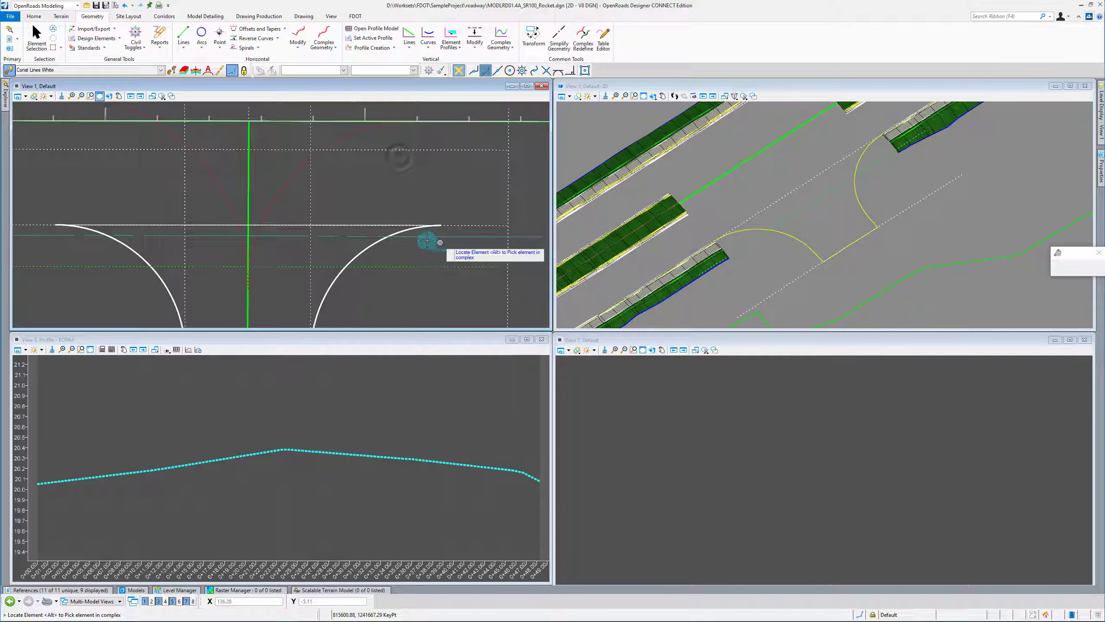
key("Escape")
Profile the new white line by slope from the dashed construction line beneath it, using slope 0% and vertical offset 0.00.
scroll(428, 221, "up", 1)
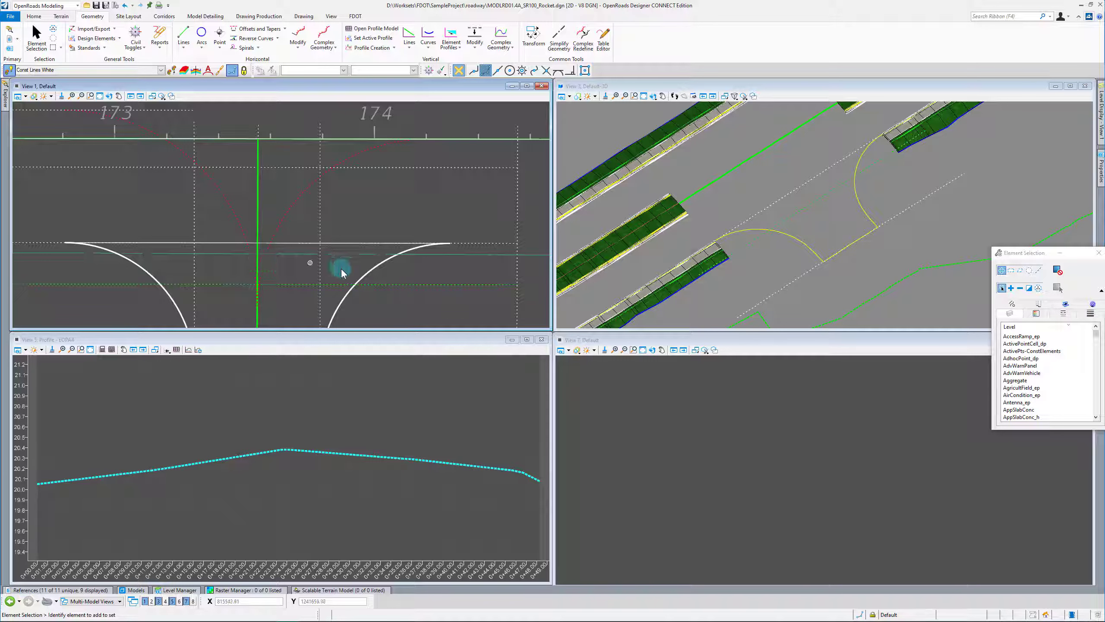
scroll(342, 272, "down", 2)
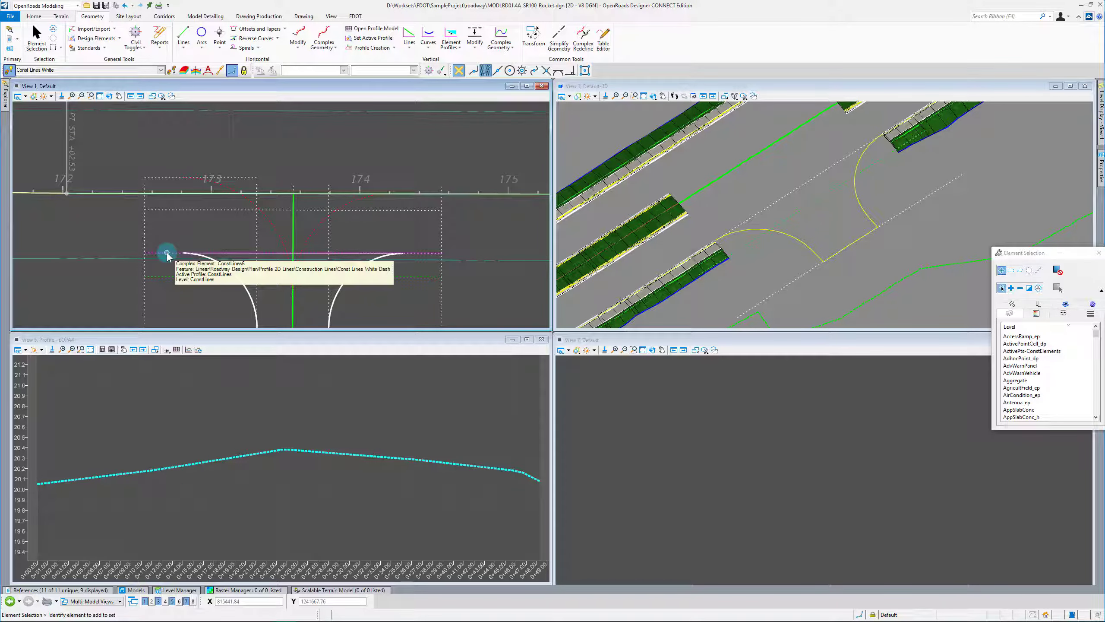
left_click(458, 50)
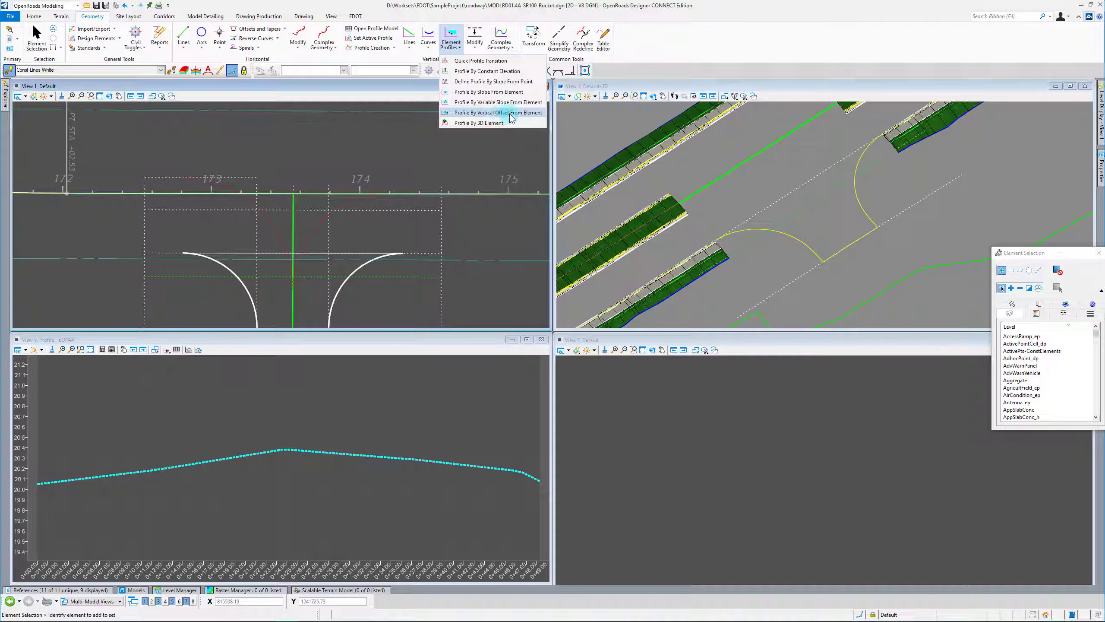
left_click(479, 92)
scroll(396, 261, "up", 2)
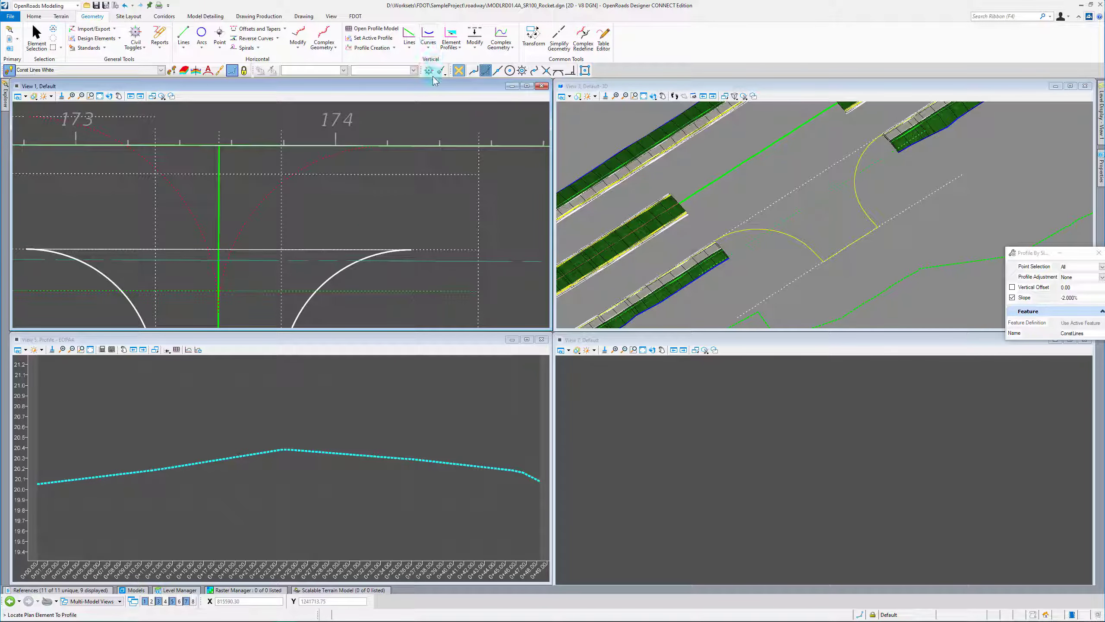
scroll(364, 214, "down", 1)
scroll(363, 245, "up", 1)
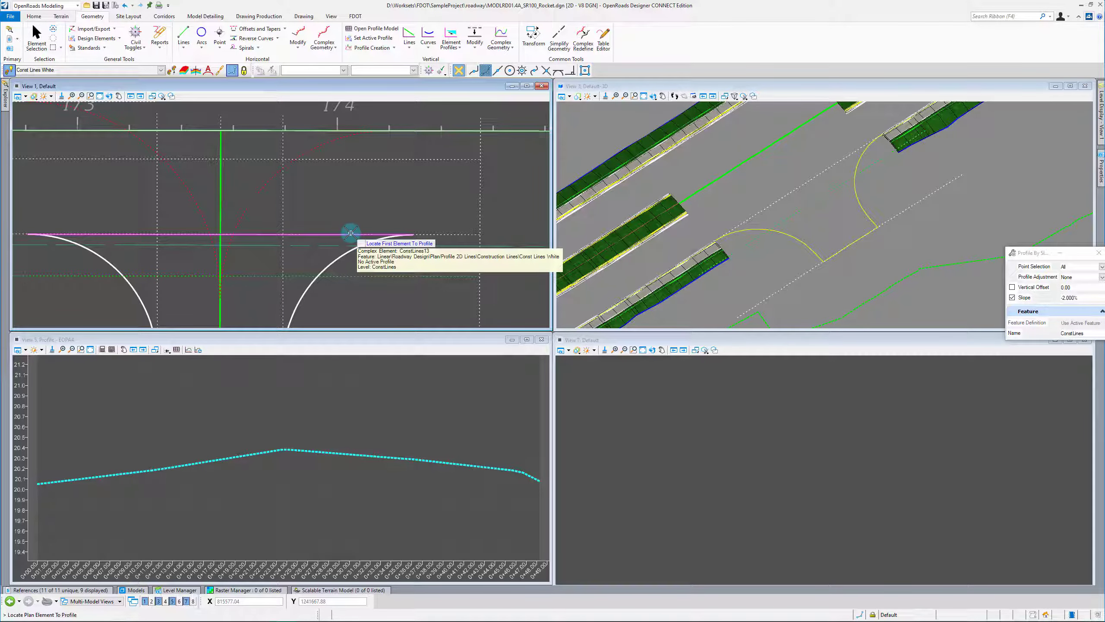
left_click(353, 234)
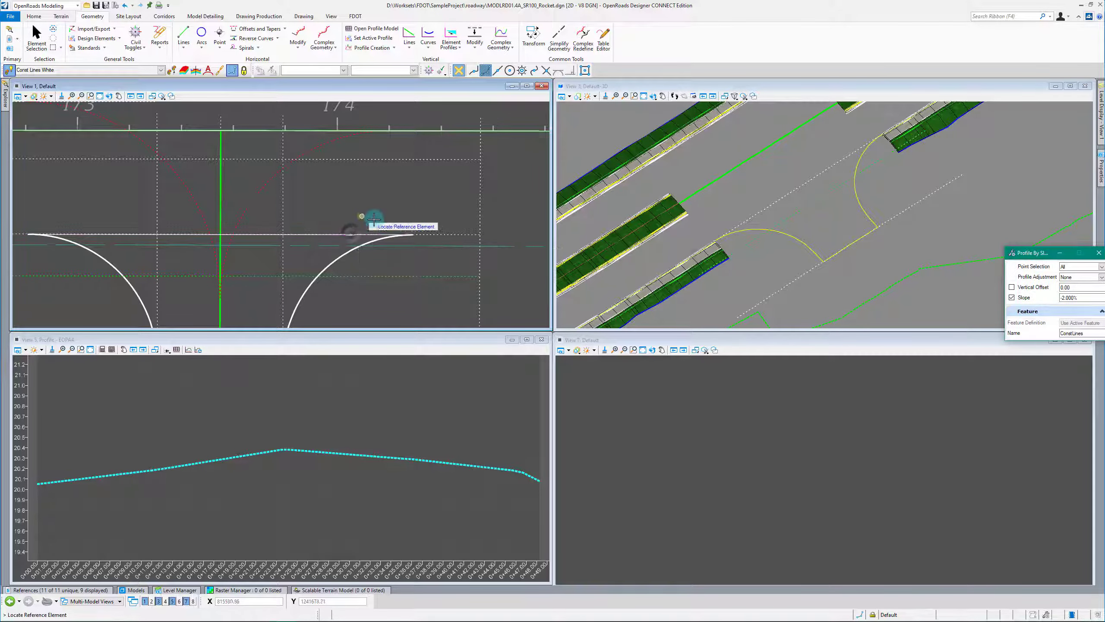
left_click(444, 236)
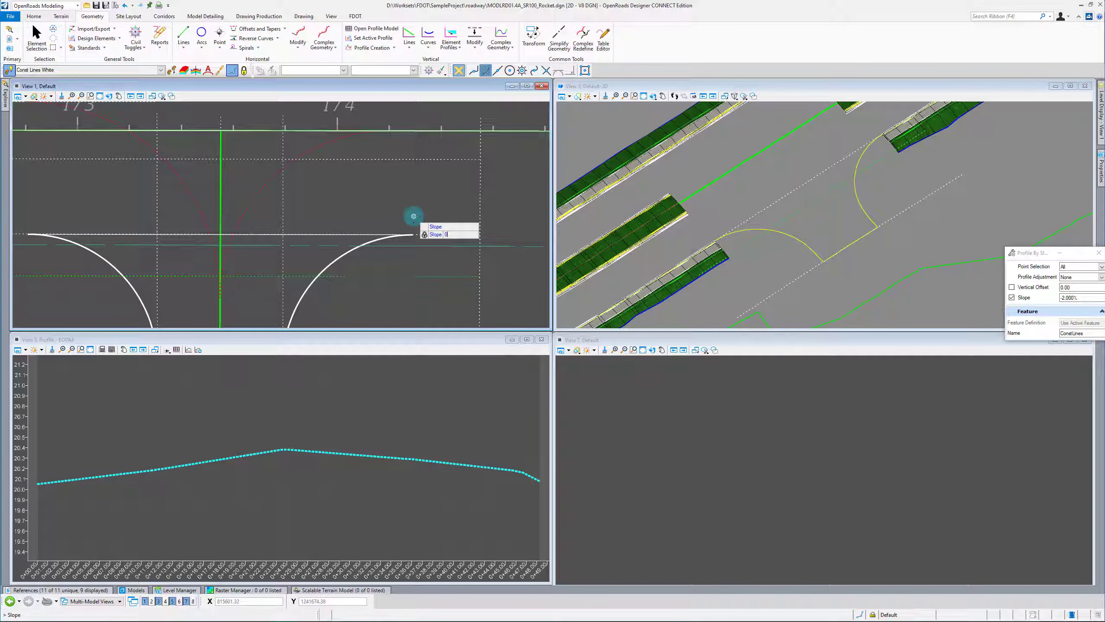
key("Return")
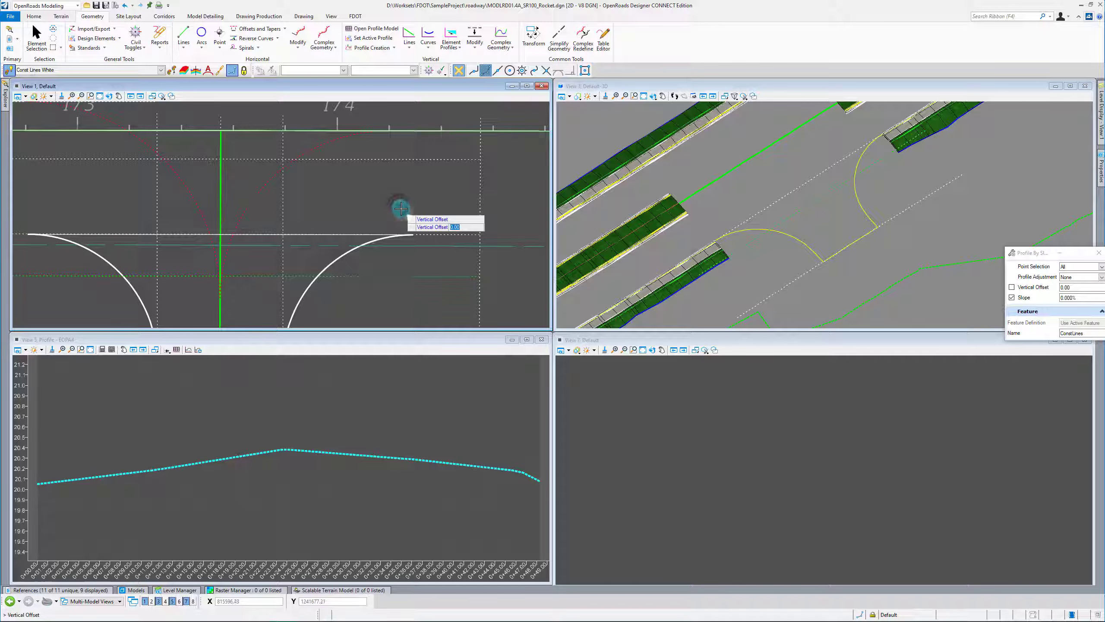
key("Return")
right_click(821, 174)
scroll(815, 177, "up", 3)
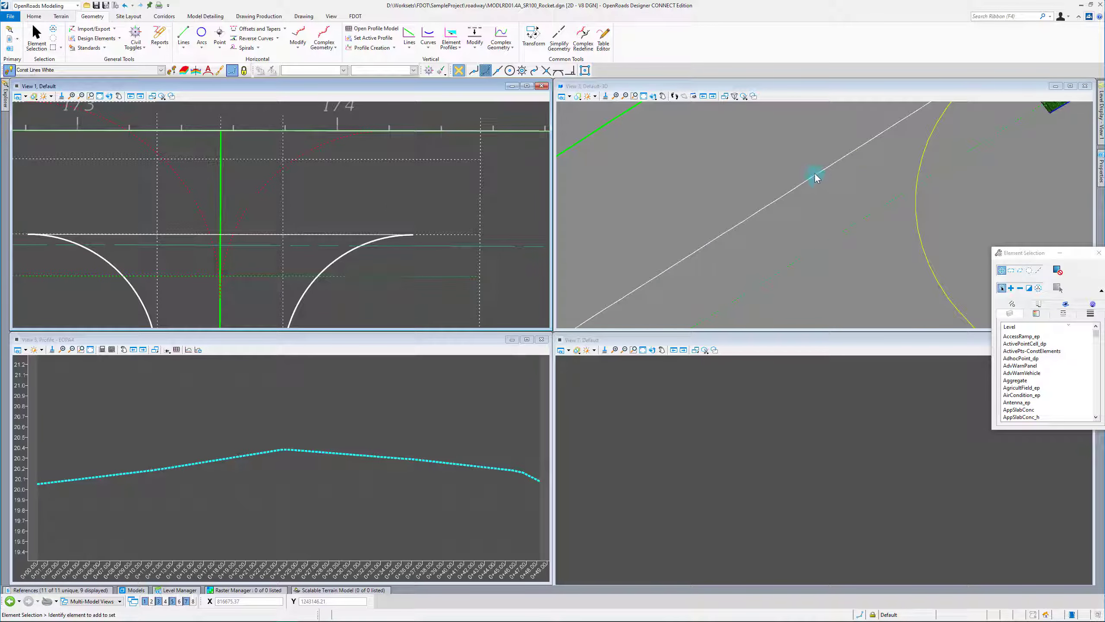
scroll(776, 267, "down", 3)
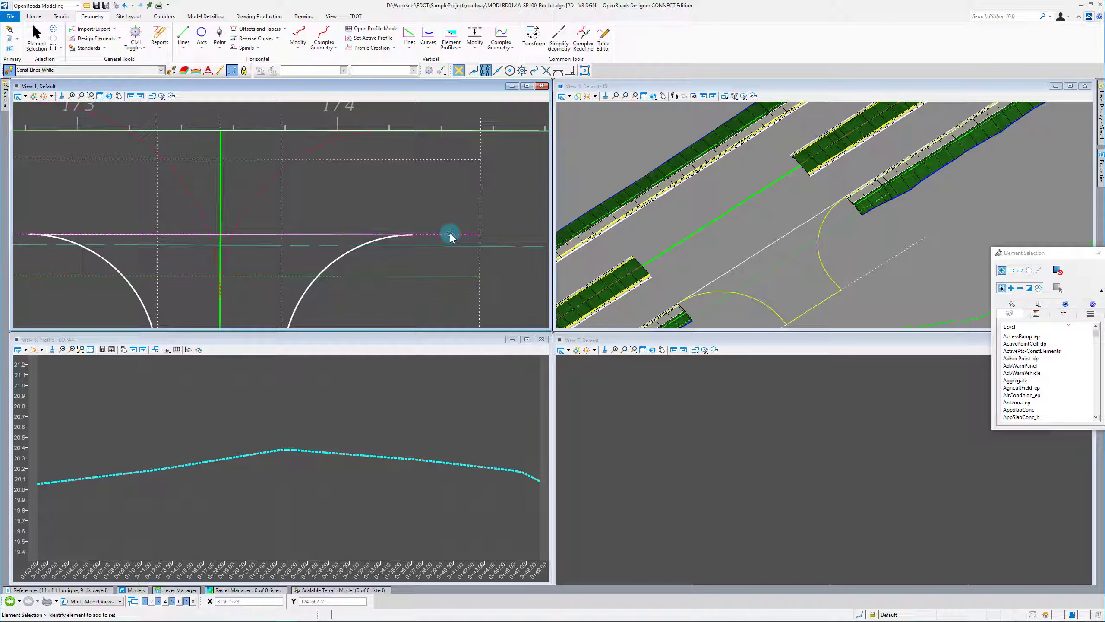
Examine the solid white line and the longer dashed construction line beneath it by selecting each in plan.
scroll(400, 218, "down", 2)
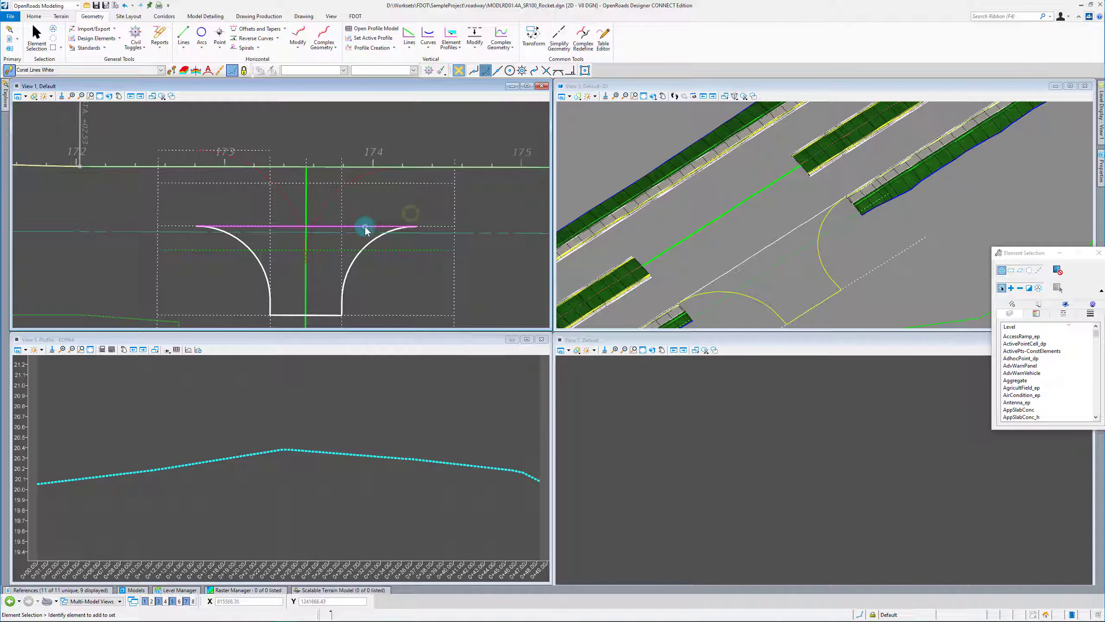
left_click(435, 226)
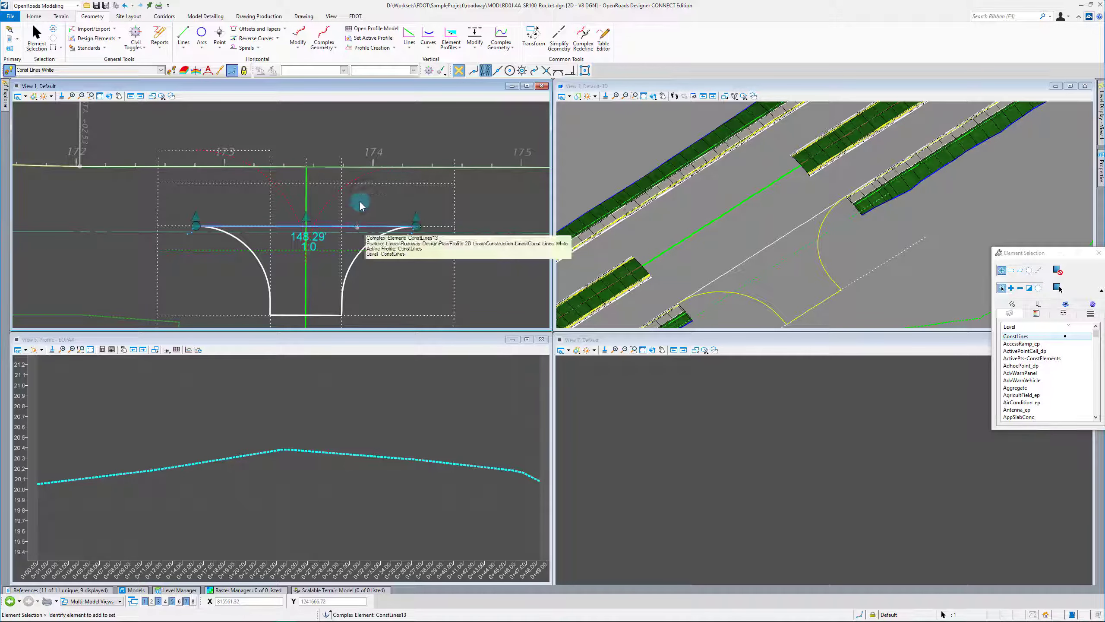
left_click(483, 219)
scroll(540, 243, "down", 2)
scroll(522, 255, "up", 2)
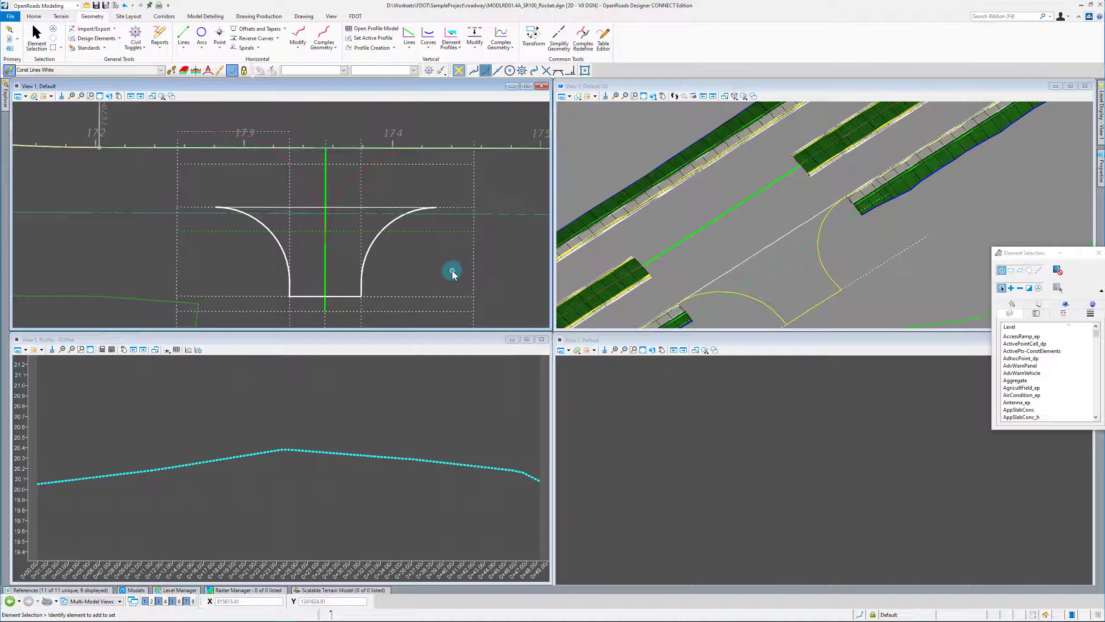
left_click(456, 208)
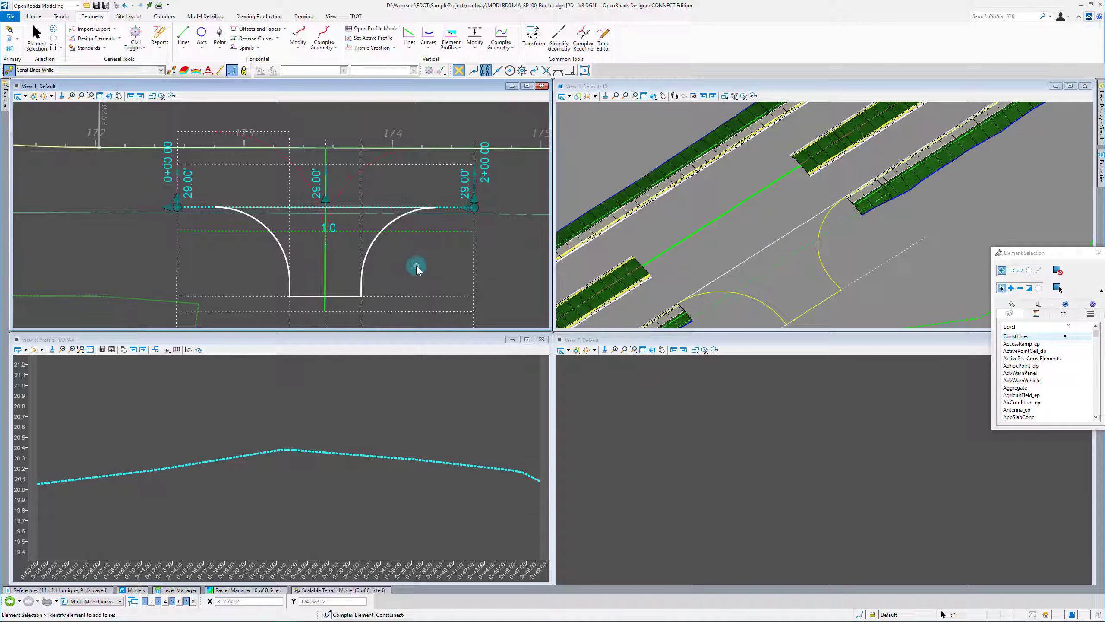
left_click(452, 209)
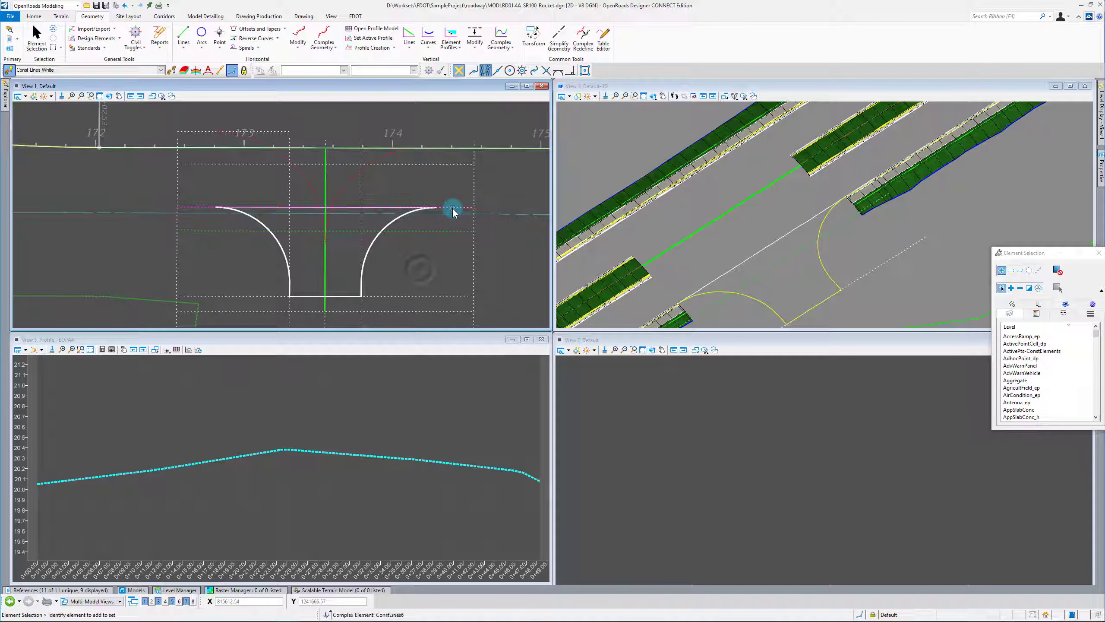
left_click(452, 208)
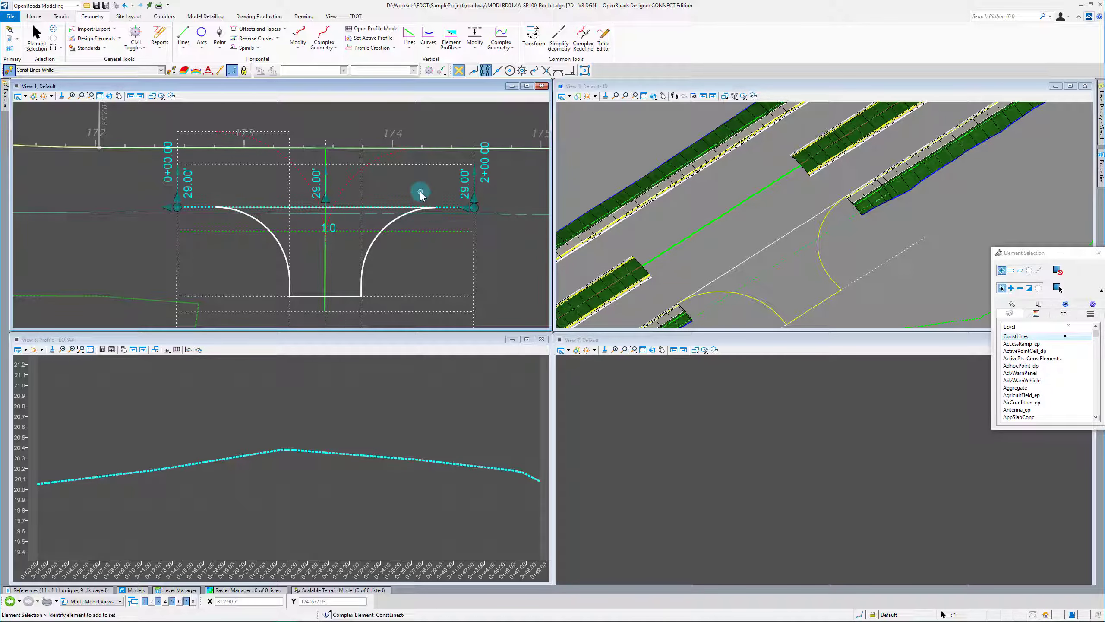
Examine the horizontal construction lines at the return curves' SR100 ends and at the side road's far edge by selecting each in plan.
left_click(420, 194)
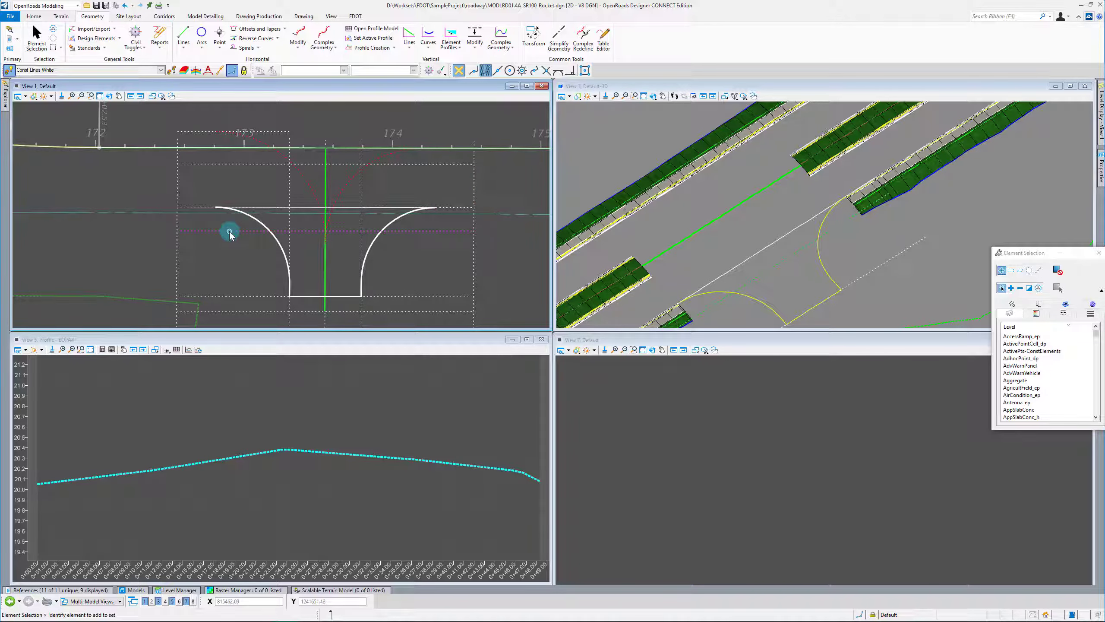
left_click(230, 262)
left_click(237, 300)
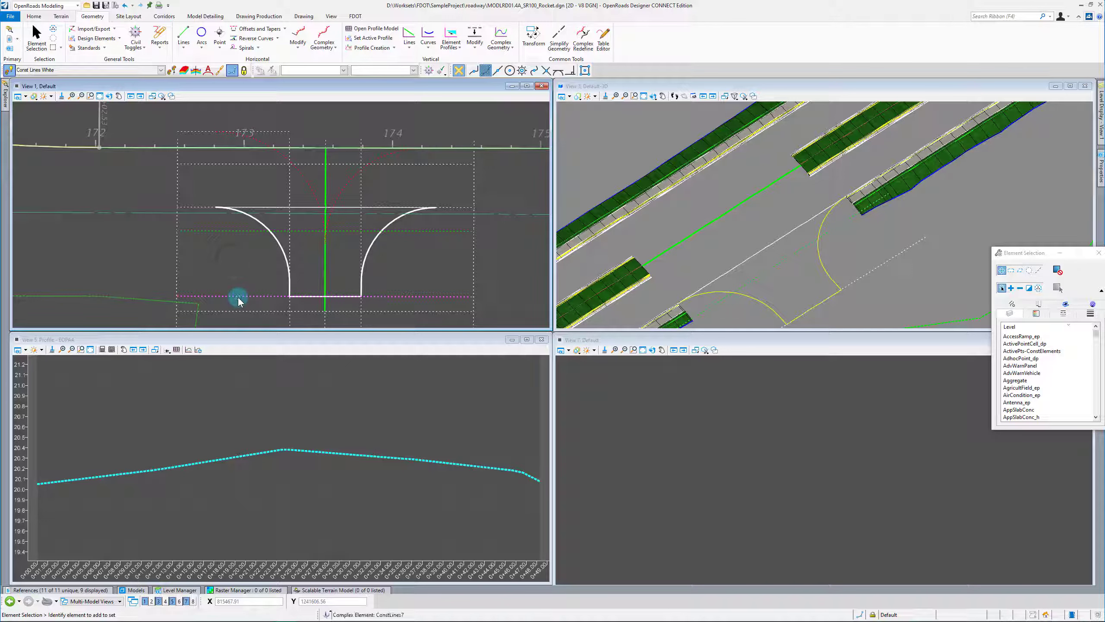
left_click(240, 278)
left_click(315, 256)
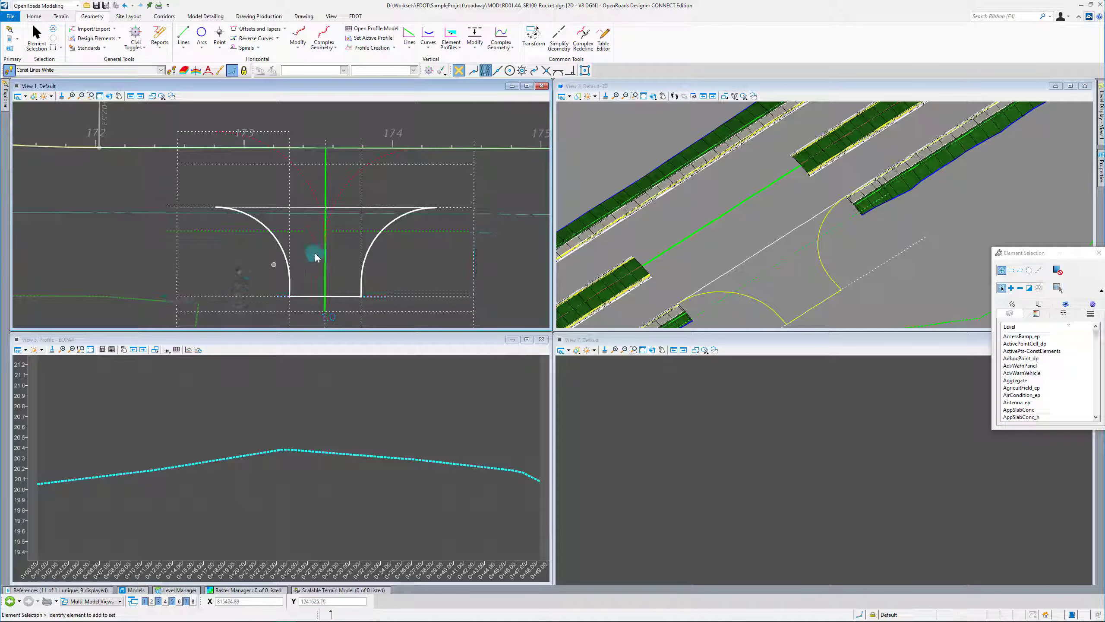
left_click(260, 296)
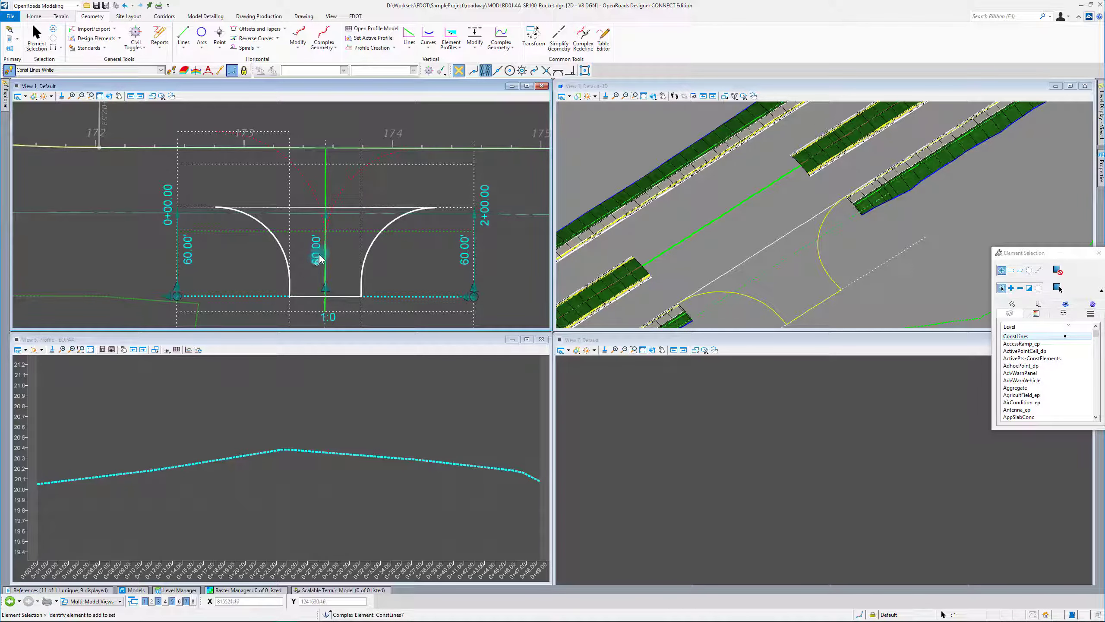
left_click(394, 257)
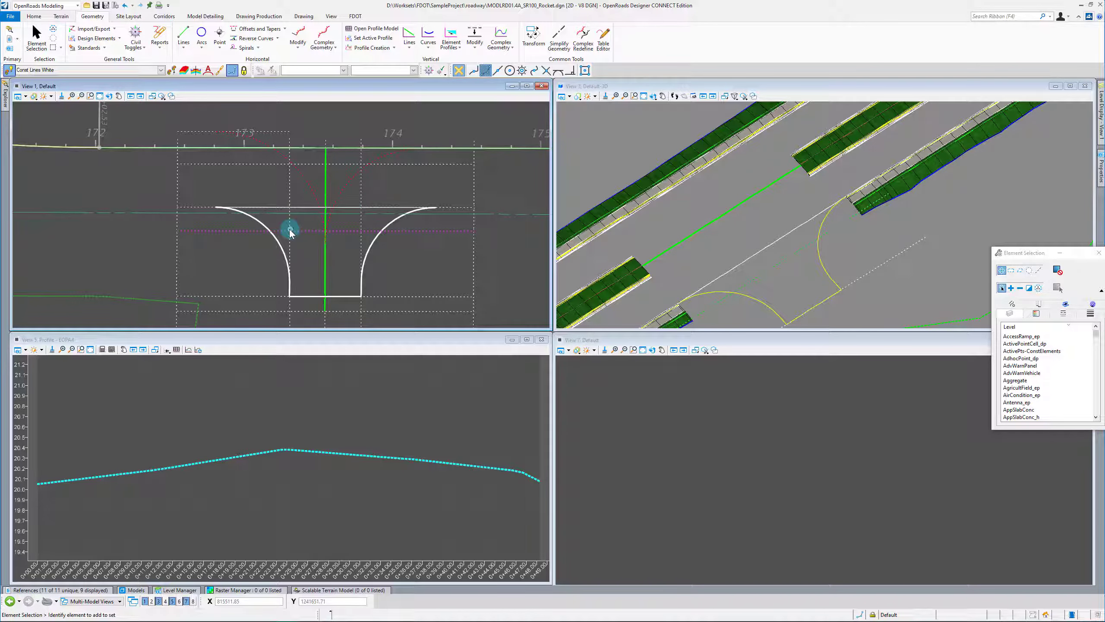
Set the active feature definition to Const Lines Green.
left_click(171, 69)
left_click(300, 230)
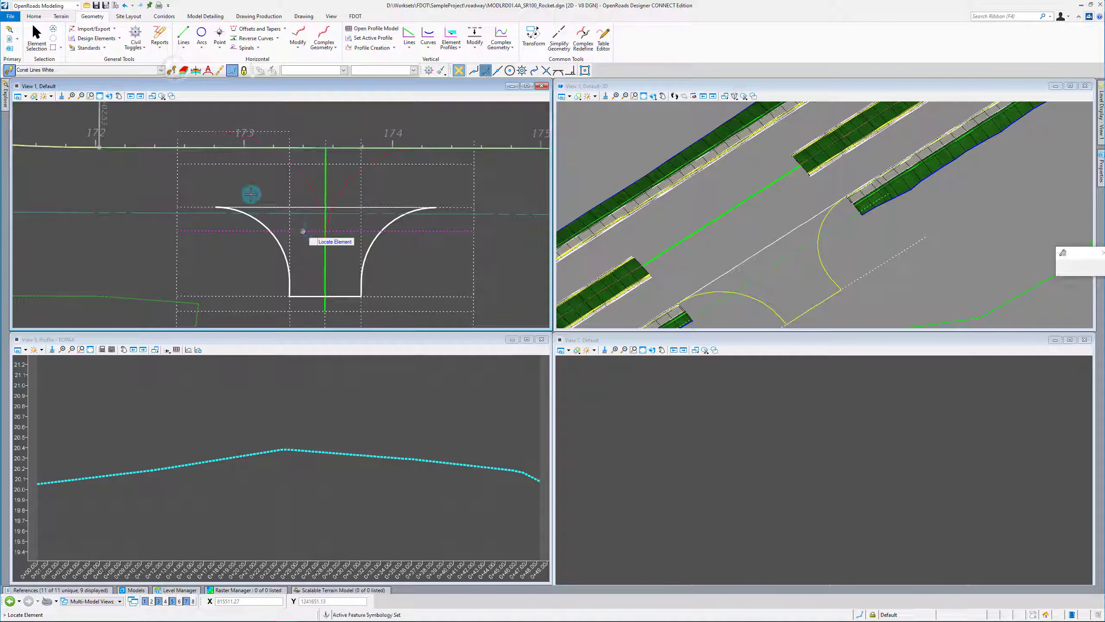
left_click(258, 29)
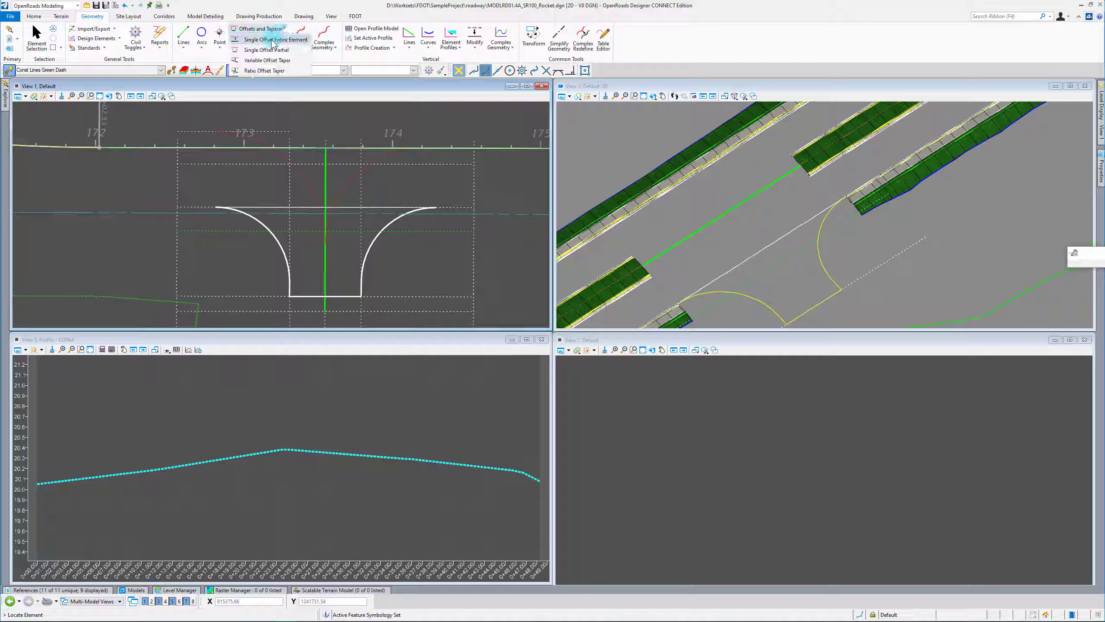
left_click(161, 70)
left_click(105, 116)
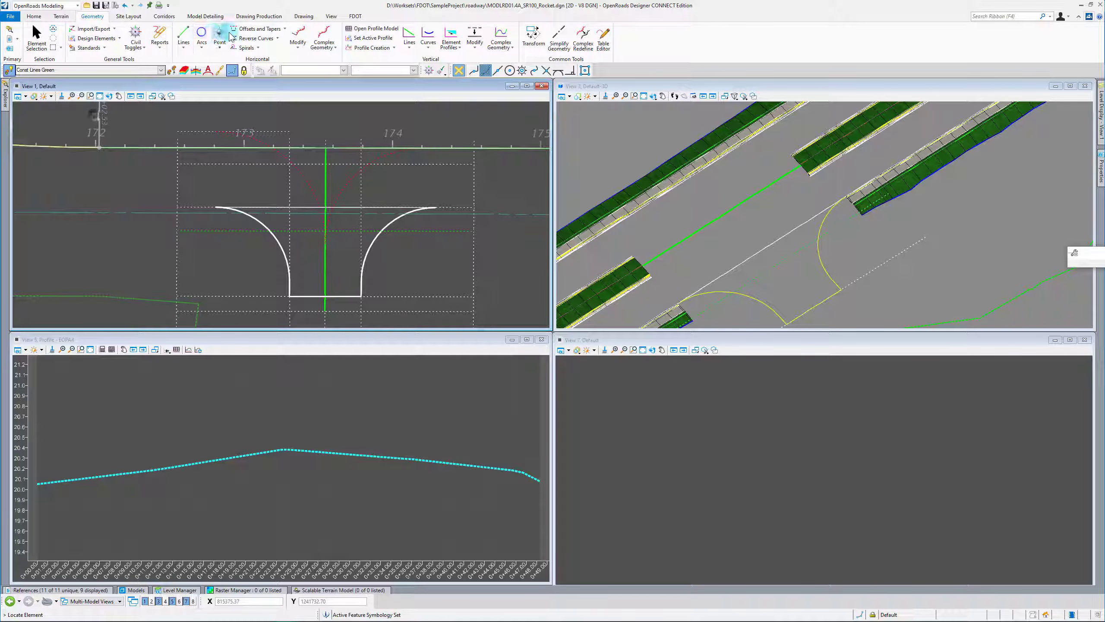
Create a Single Offset Partial at offset 0.00, about 75 ft long, along the green dashed construction line between the two return curves.
left_click(285, 29)
left_click(258, 48)
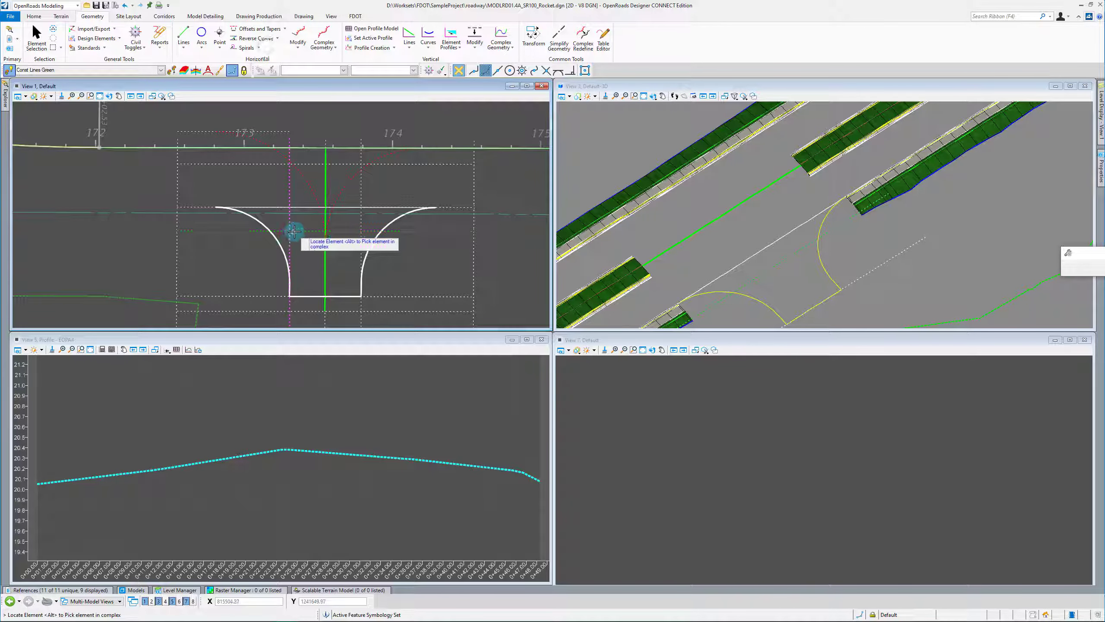
scroll(303, 237, "up", 3)
left_click(202, 212)
scroll(202, 212, "down", 4)
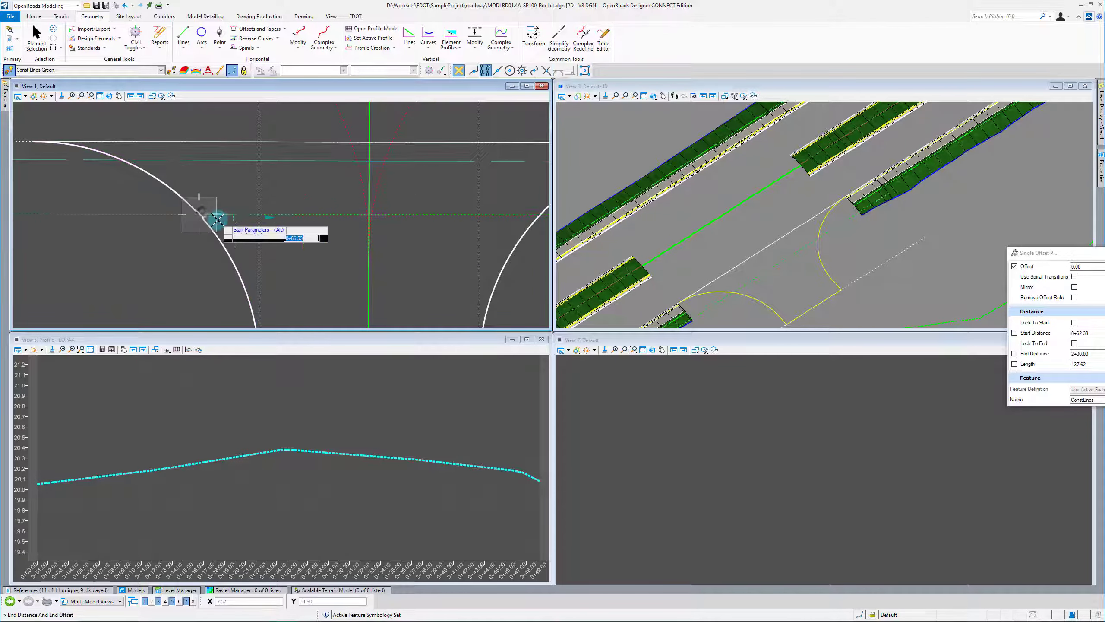
left_click(546, 70)
left_click(399, 215)
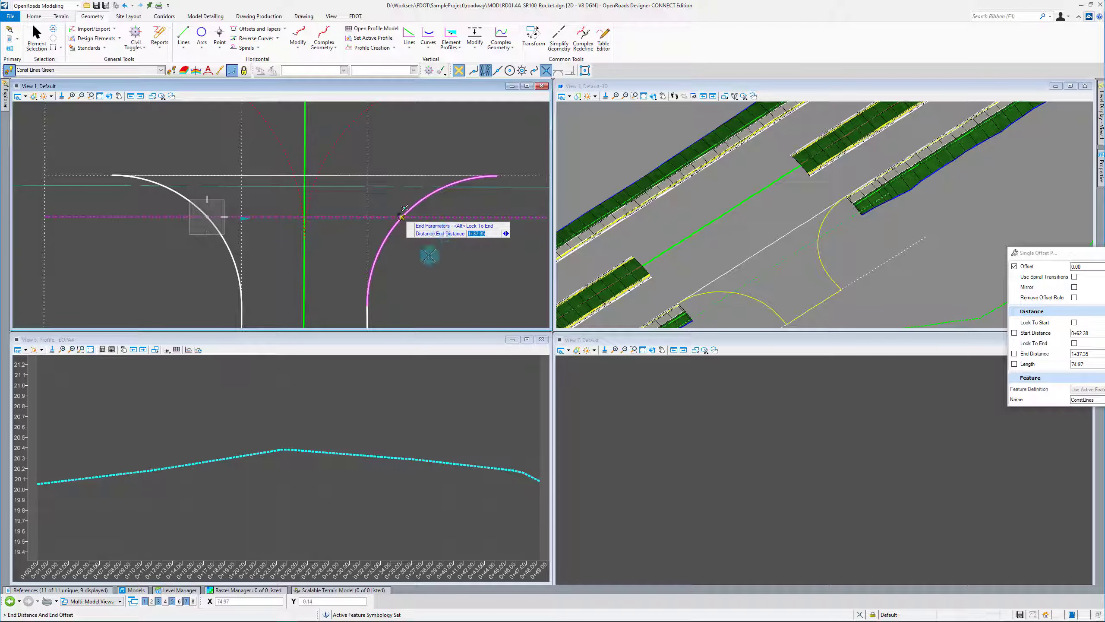
Profile the new green line by slope from the green dashed construction line beneath it, using slope 0% and vertical offset 0.00.
left_click(450, 35)
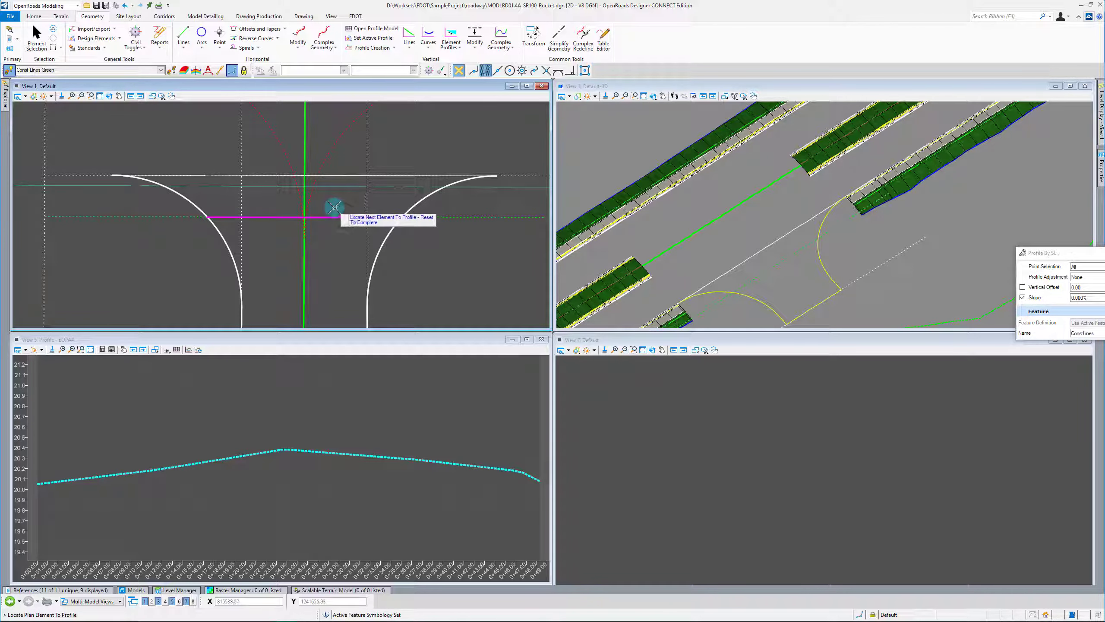
left_click(334, 208)
right_click(415, 219)
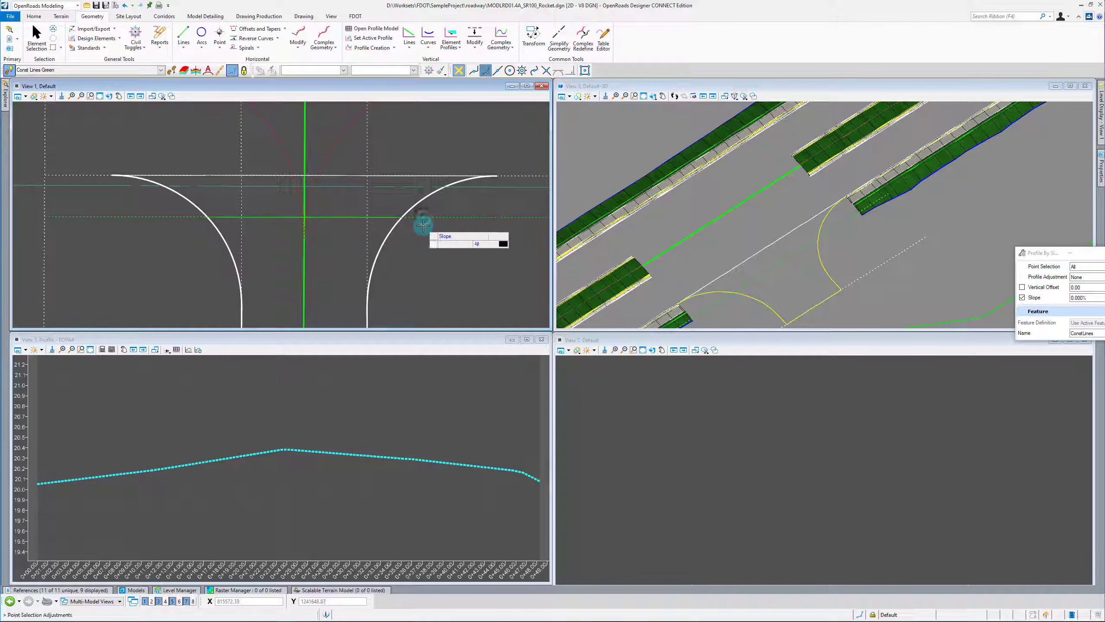
left_click(412, 261)
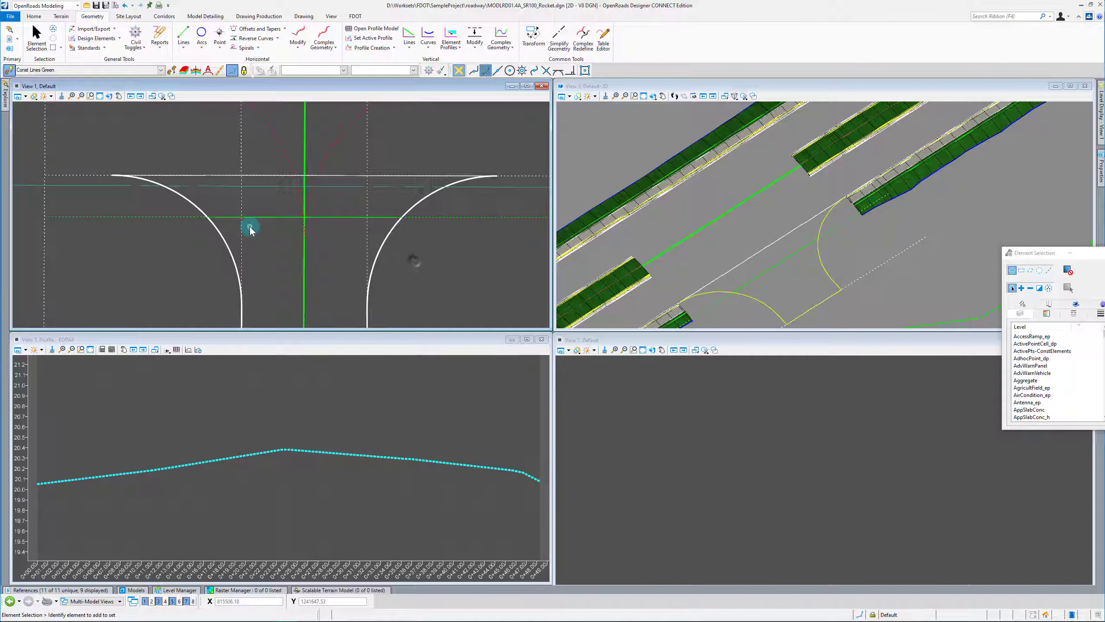
Create profile intersection points on the side-road centerline where the far-edge, green and SR100-side construction lines cross it.
scroll(250, 226, "down", 2)
left_click(280, 169)
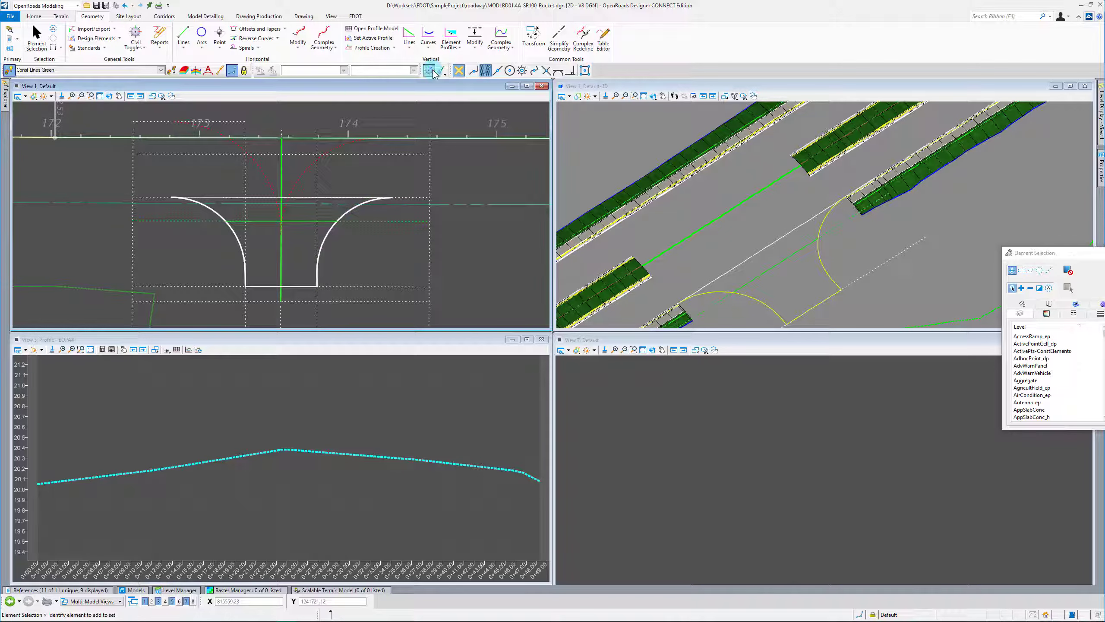
left_click(370, 48)
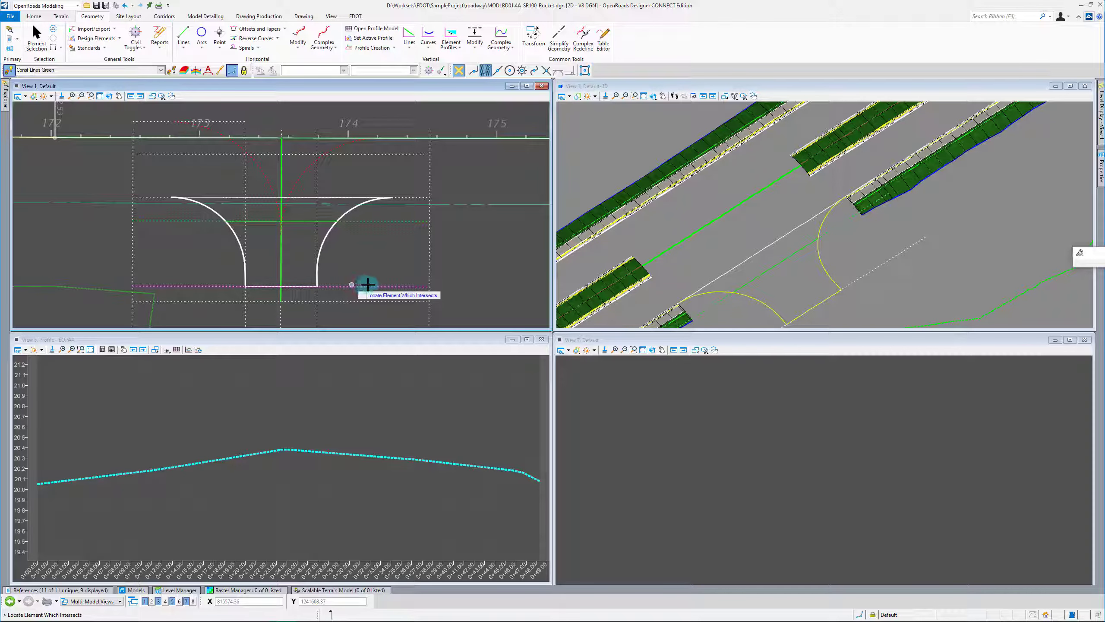
left_click(346, 287)
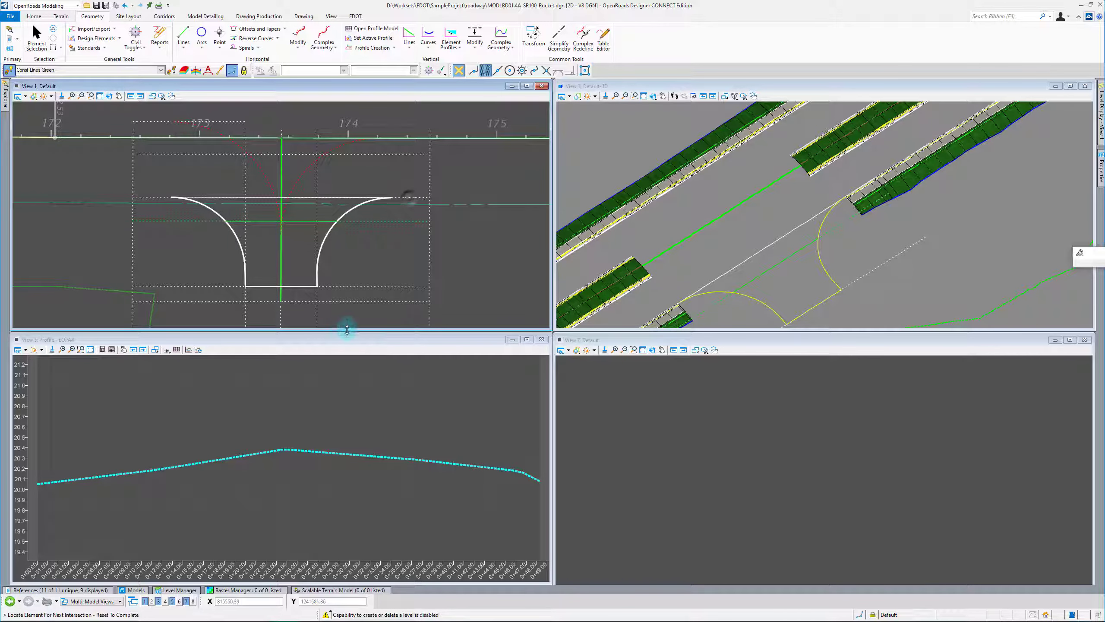
right_click(296, 188)
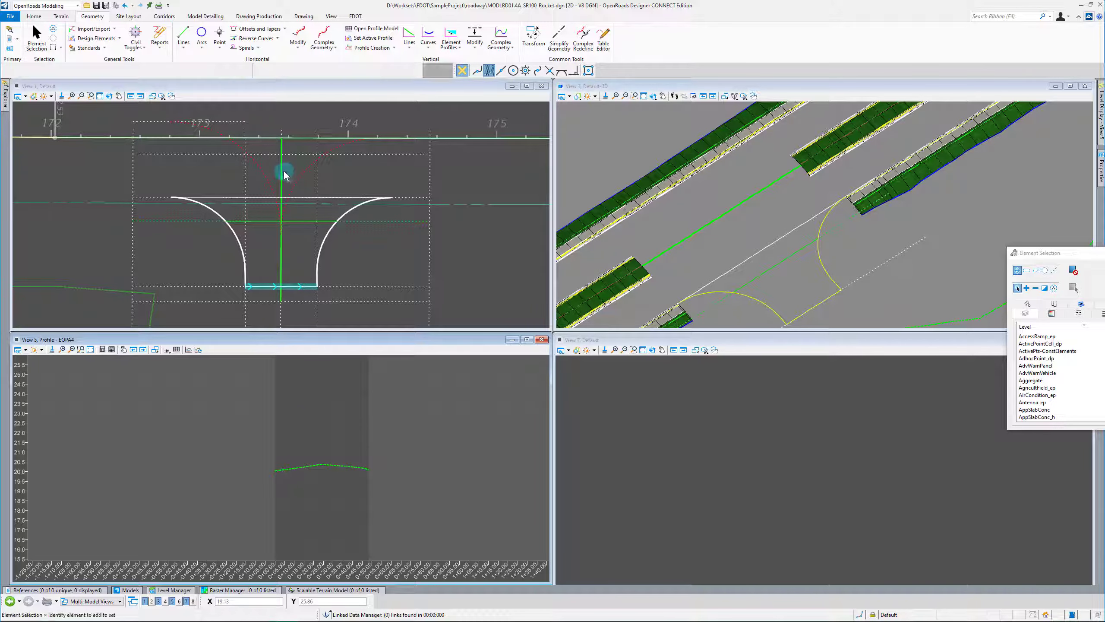
Open the profile model of the side-road centerline.
left_click(283, 171)
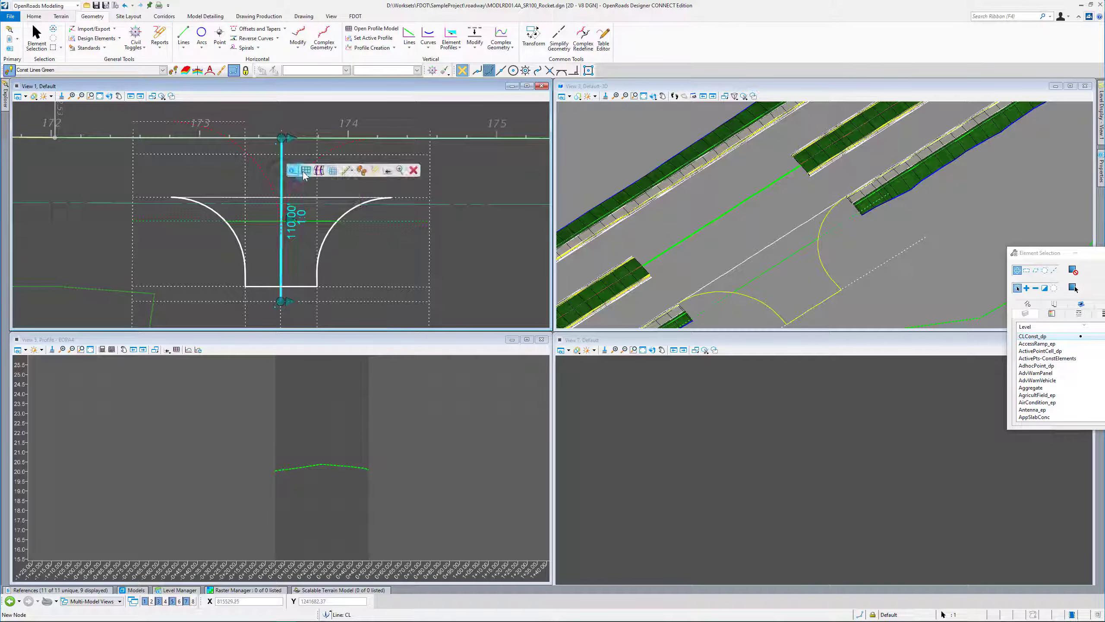
left_click(302, 171)
left_click(347, 422)
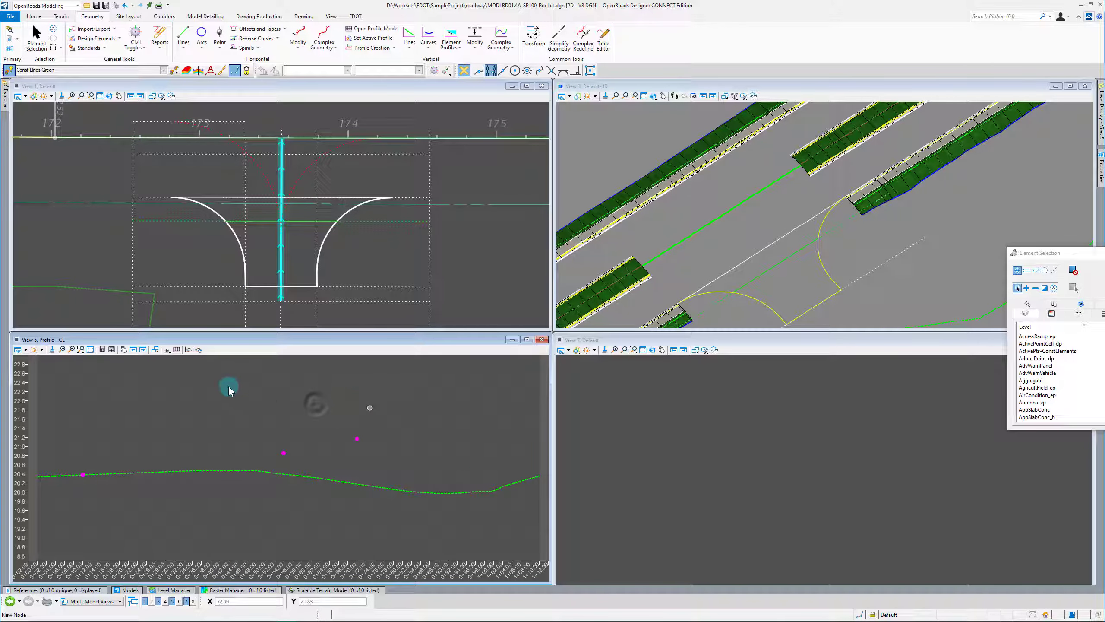
Draw two Const Lines Green profile lines between the three intersection points in the centerline profile, about 44 ft and 16 ft long.
left_click(167, 351)
left_click(204, 368)
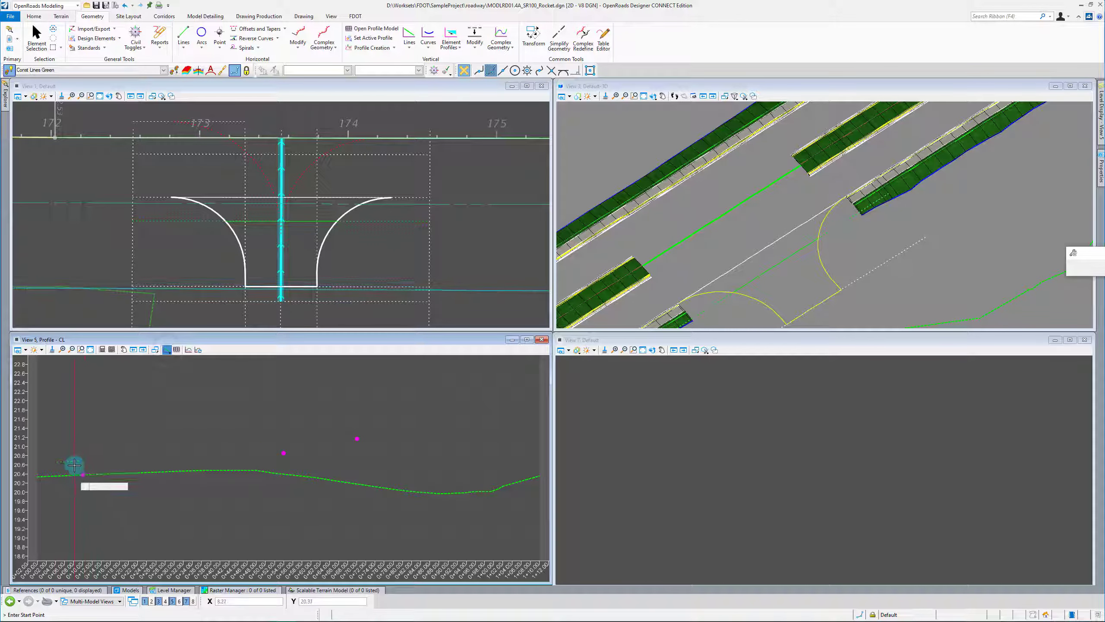
left_click(528, 70)
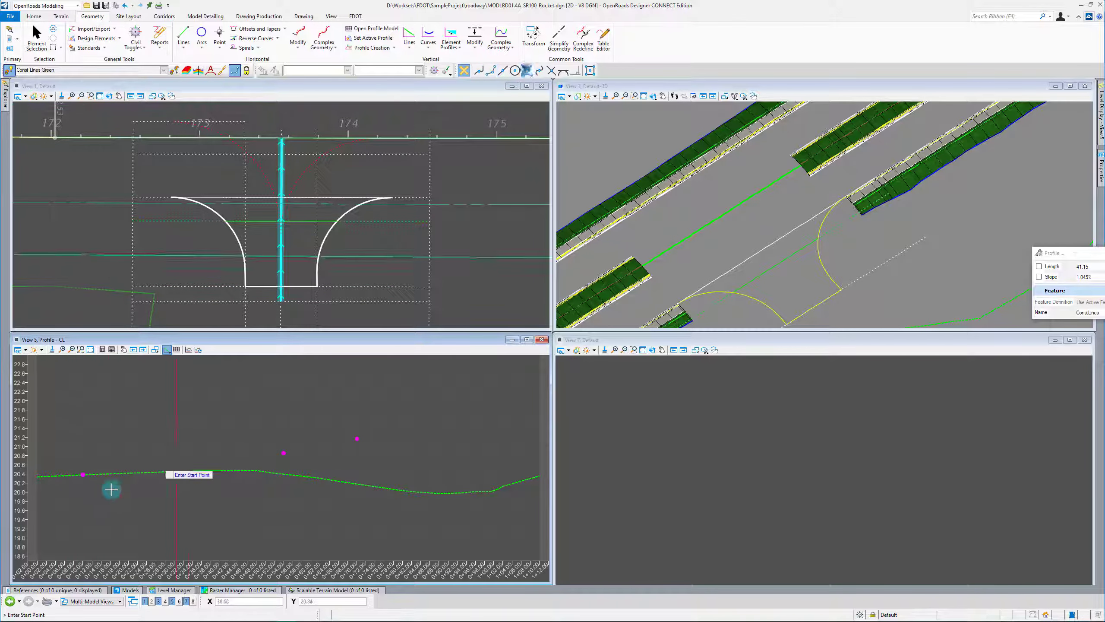
left_click(82, 474)
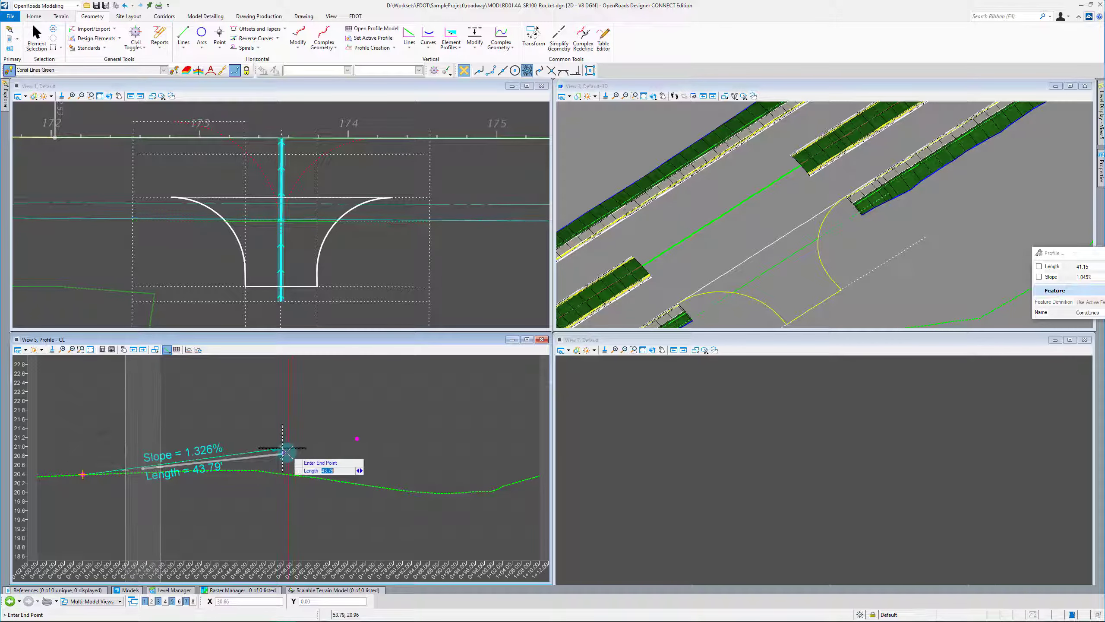
left_click(283, 453)
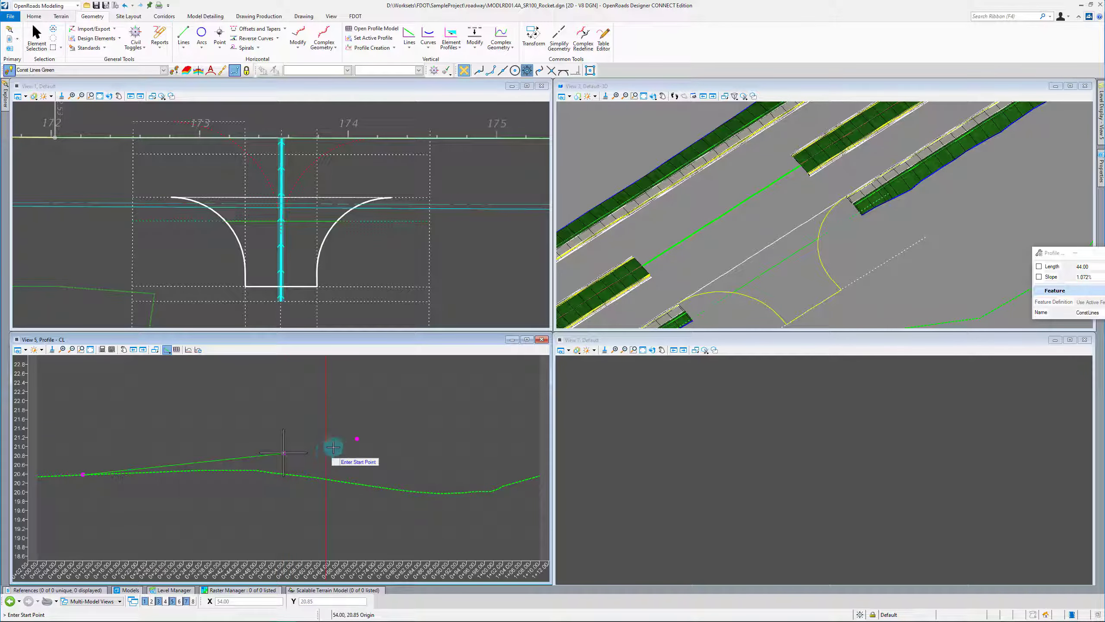
left_click(284, 453)
left_click(357, 439)
key("Escape")
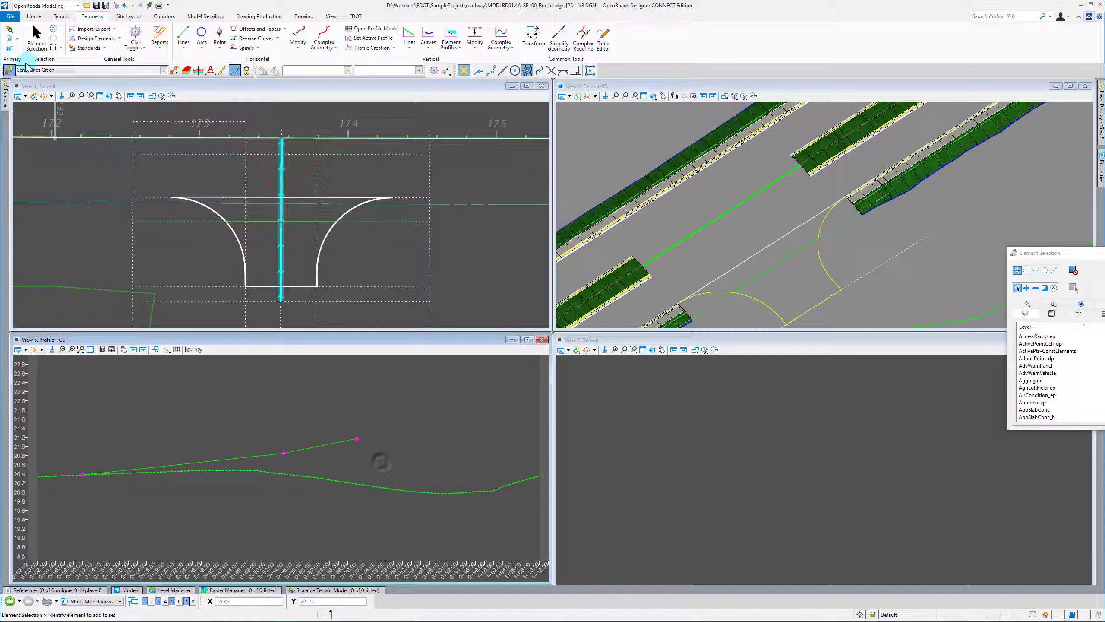
Delete the two green profile lines joining the intersection points.
left_click(321, 487)
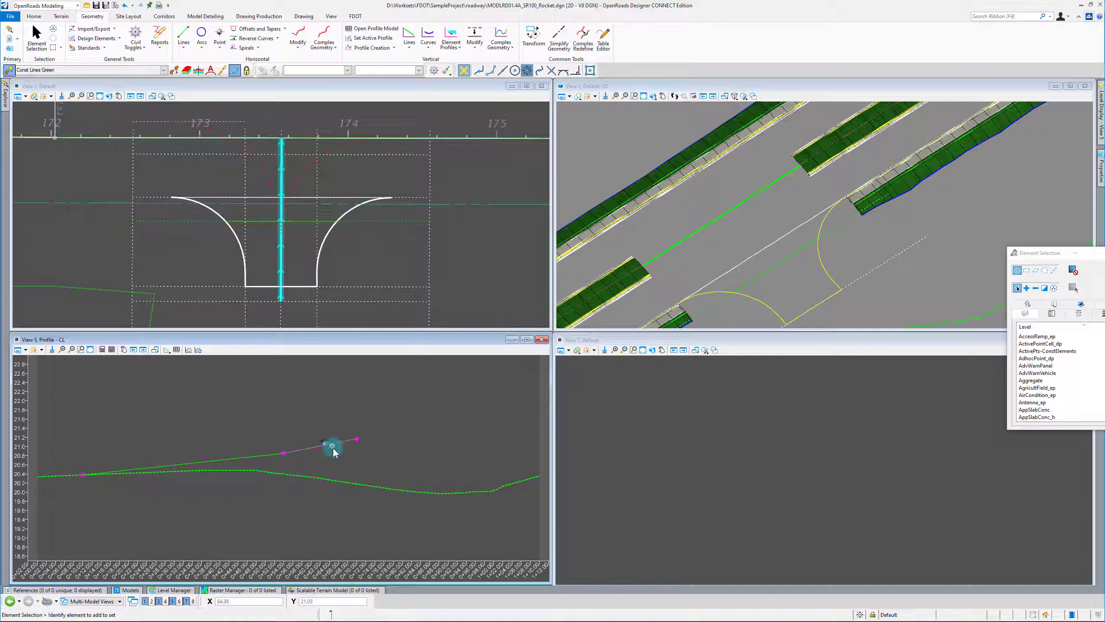
left_click(321, 449)
key("Delete")
Set the active feature definition to Centerline and draw profile lines of about 44 ft and 16 ft between the three intersection points.
left_click(281, 162)
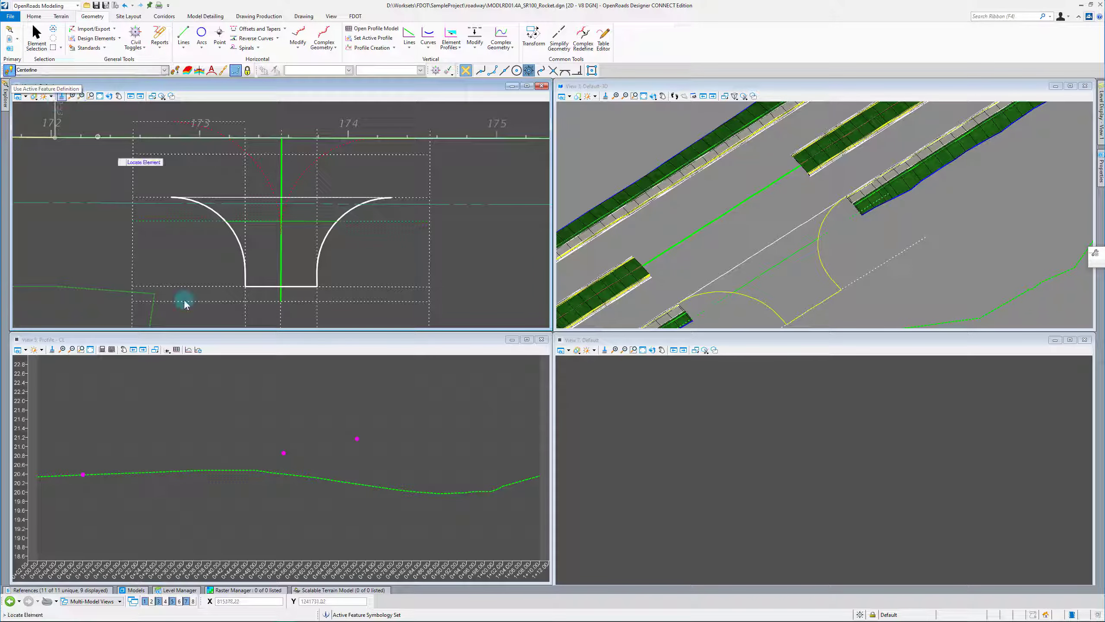
left_click(225, 435)
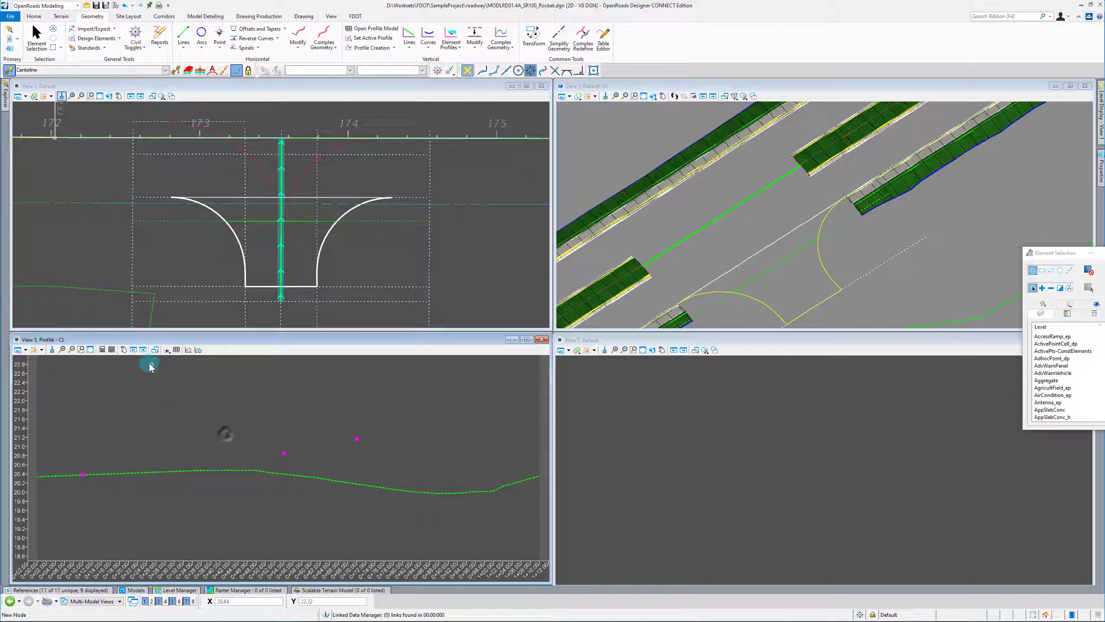
left_click(167, 349)
left_click(205, 368)
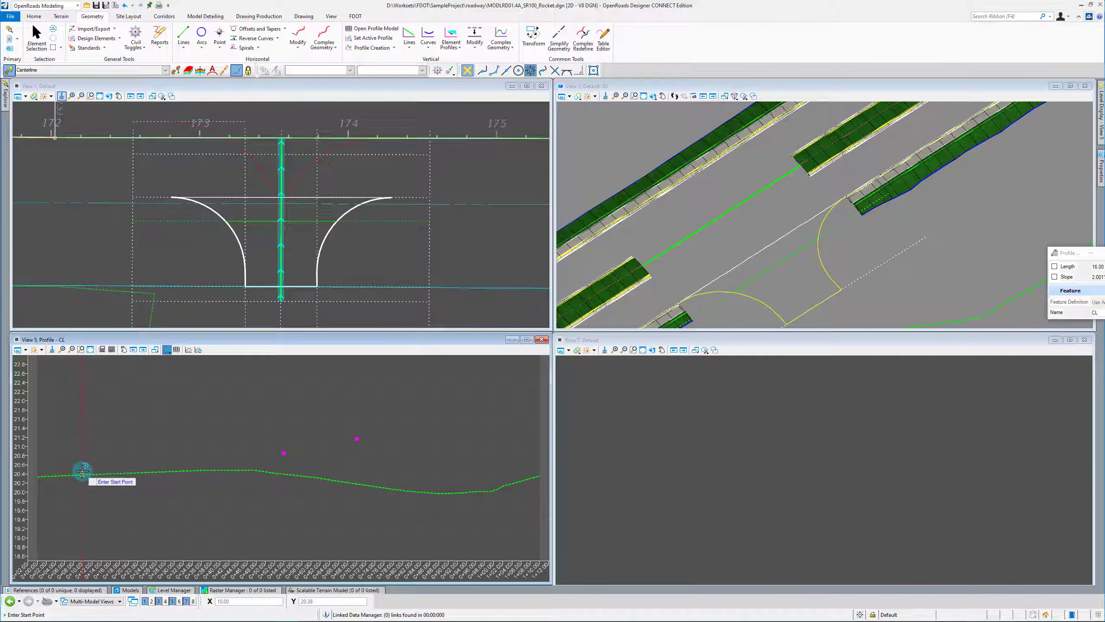
left_click(83, 472)
left_click(283, 454)
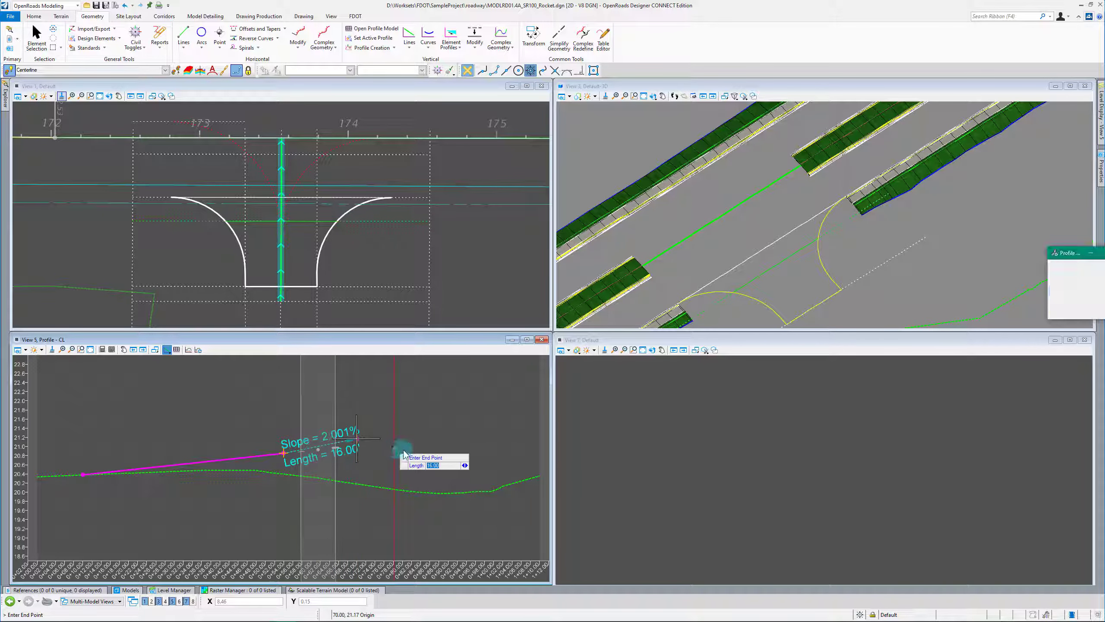
left_click(357, 438)
right_click(396, 460)
Join the two centerline profile lines into one complex profile with Profile Complex By Elements.
left_click(166, 354)
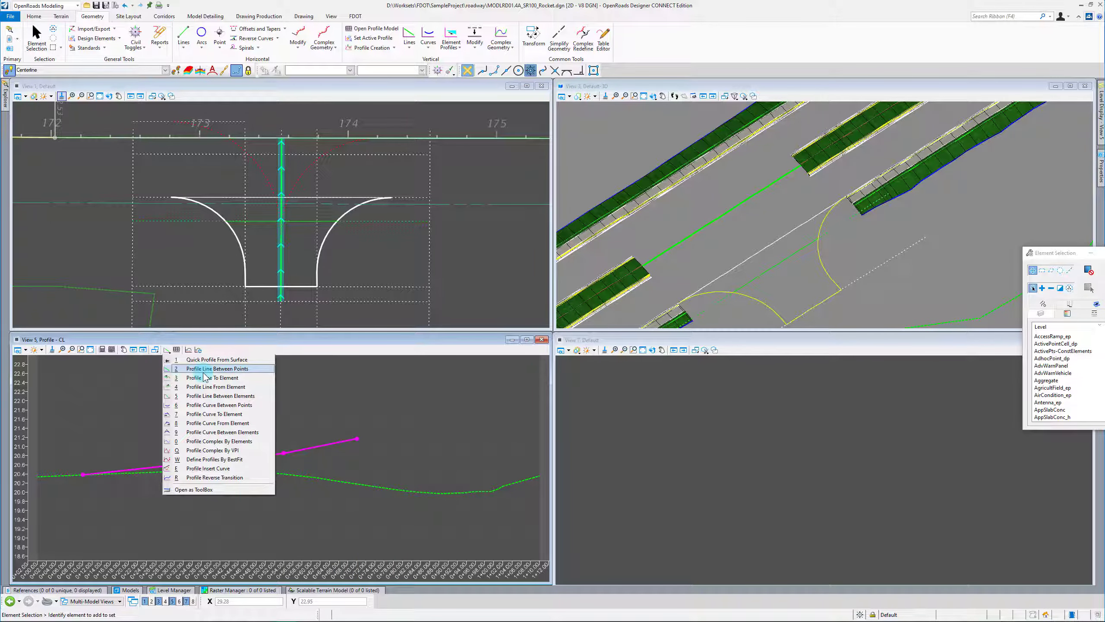
left_click(219, 441)
left_click(115, 470)
left_click(163, 437)
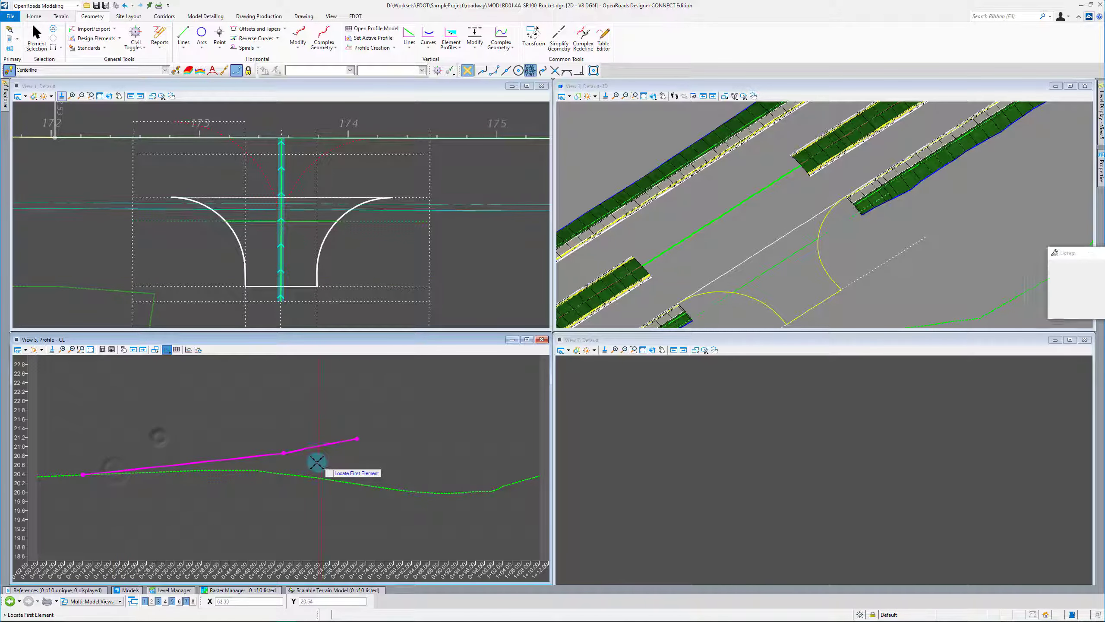
scroll(335, 443, "up", 2)
Make the complex profile the active profile of the side-road centerline and rename it PR_ROCKET.
left_click(343, 443)
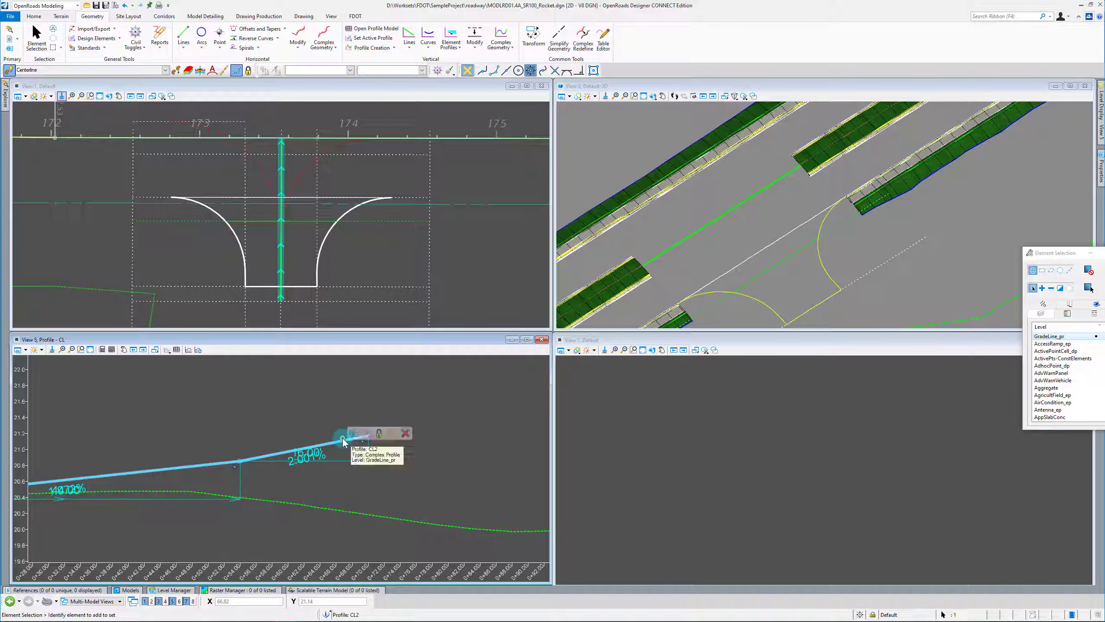
left_click(369, 437)
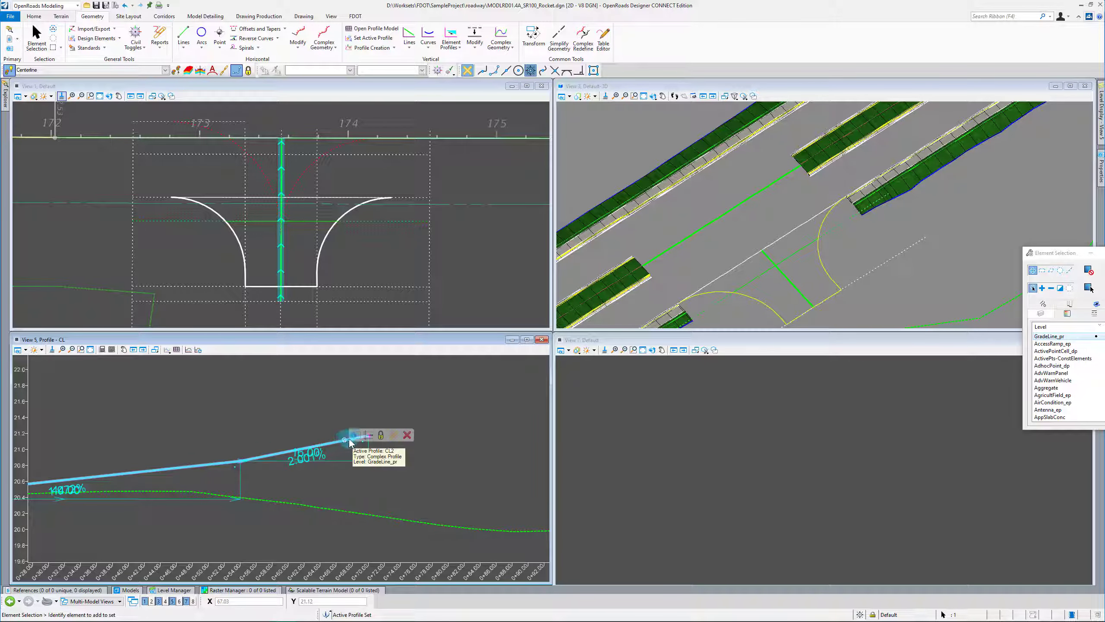
left_click(356, 435)
left_click(449, 444)
type("PR_ROCKET")
key("Return")
left_click(159, 401)
left_click(304, 238)
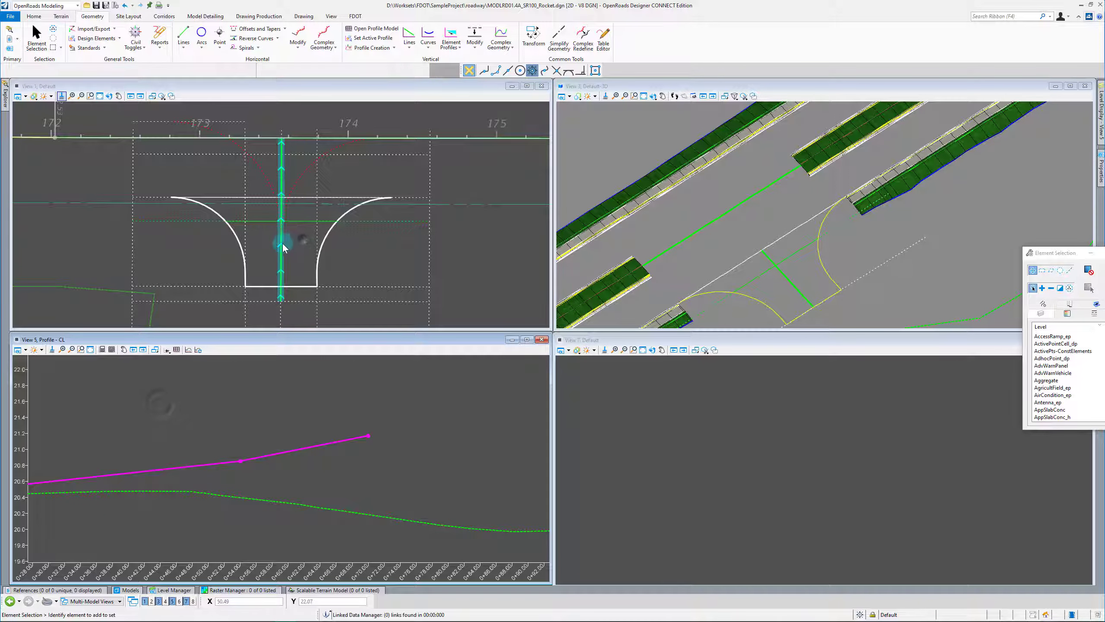
Rename the side-road centerline's feature to CL_ROCKET.
left_click(283, 245)
scroll(282, 249, "up", 2)
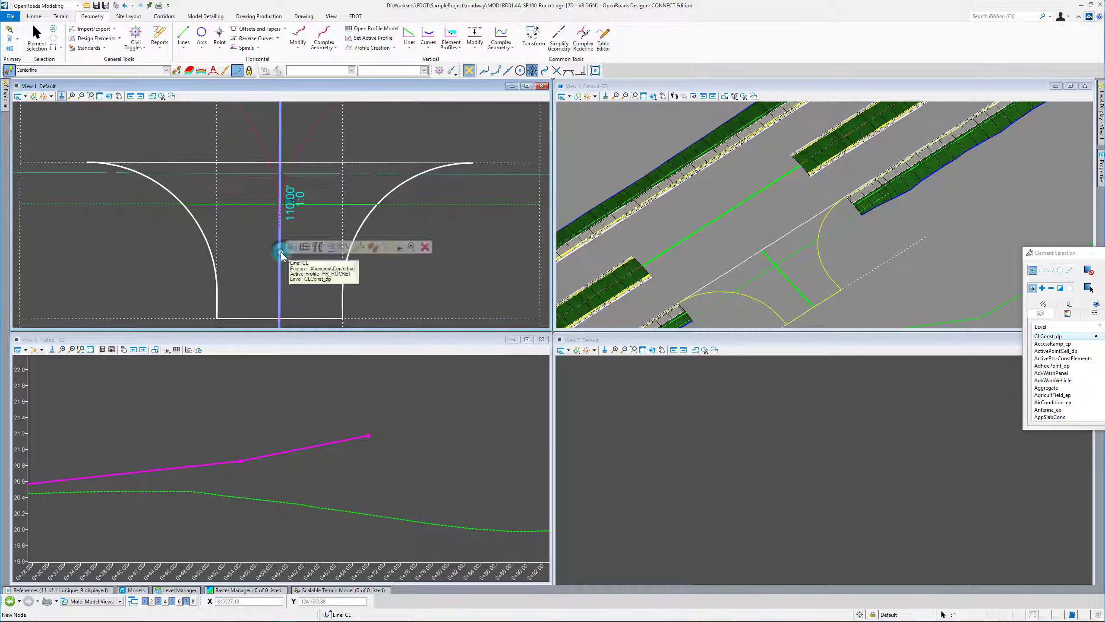
mouse_move(280, 252)
left_click(387, 217)
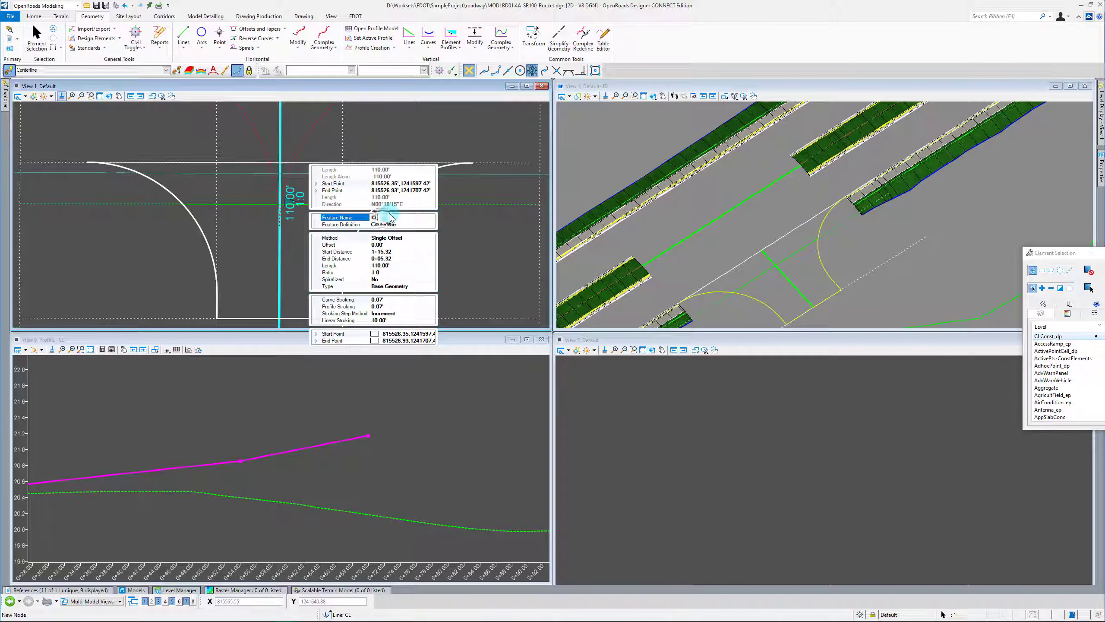
type("_ROCKET")
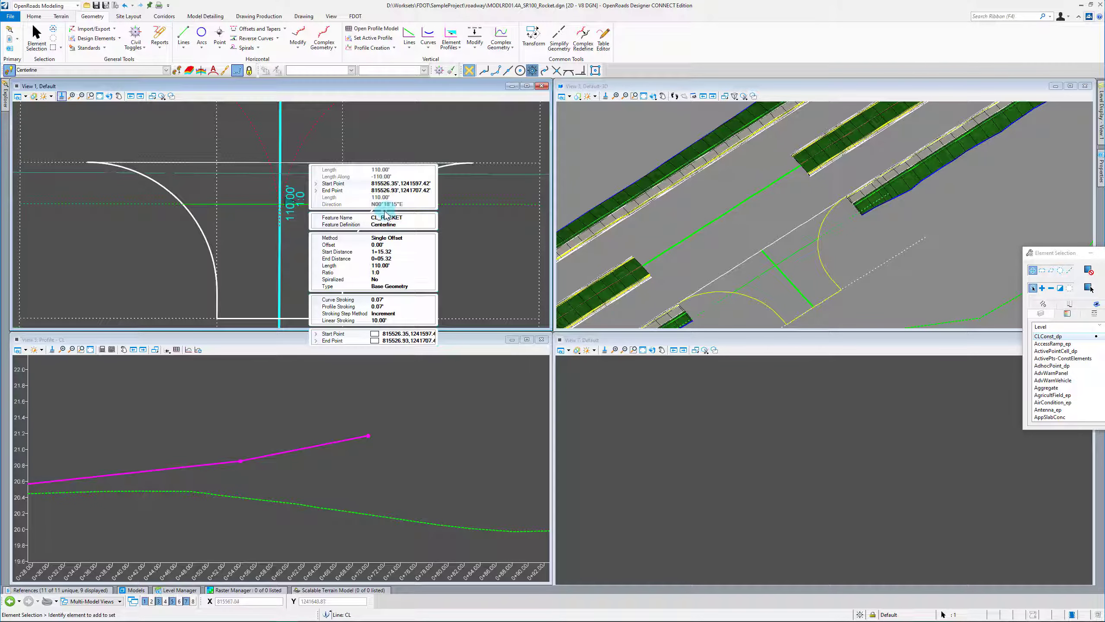
key("Return")
scroll(279, 275, "down", 4)
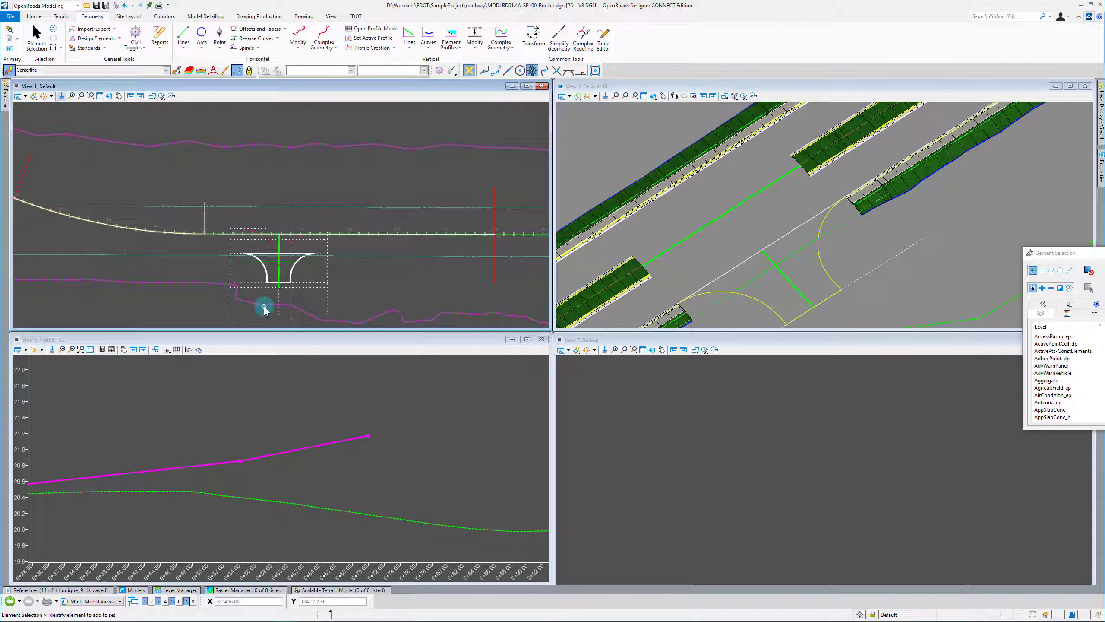
scroll(271, 298, "up", 3)
left_click(306, 209)
left_click(305, 206)
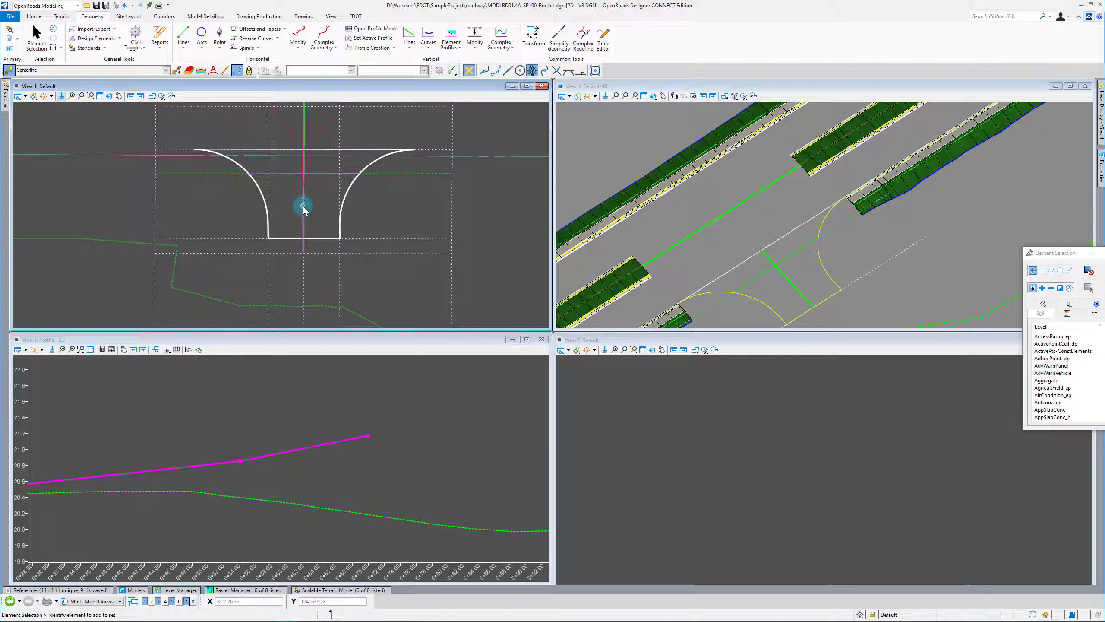
scroll(306, 250, "down", 2)
scroll(314, 199, "up", 2)
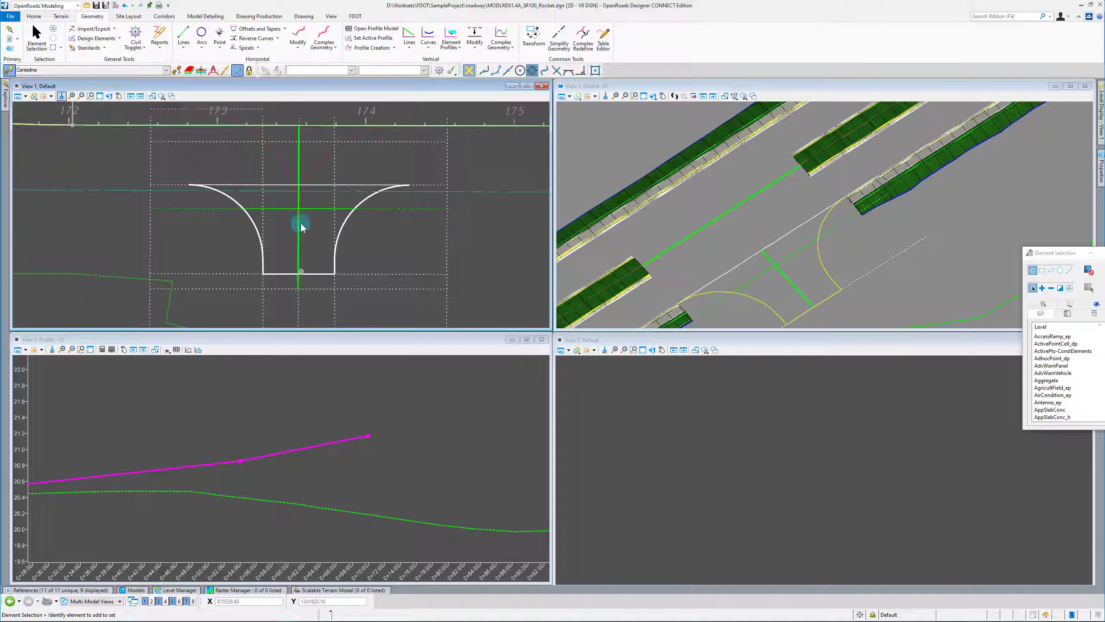
Create a partial zero-offset line about 60 ft long over CL_ROCKET between the intersection's outer edge lines, using feature definition Const Lines Red Dash.
left_click(166, 70)
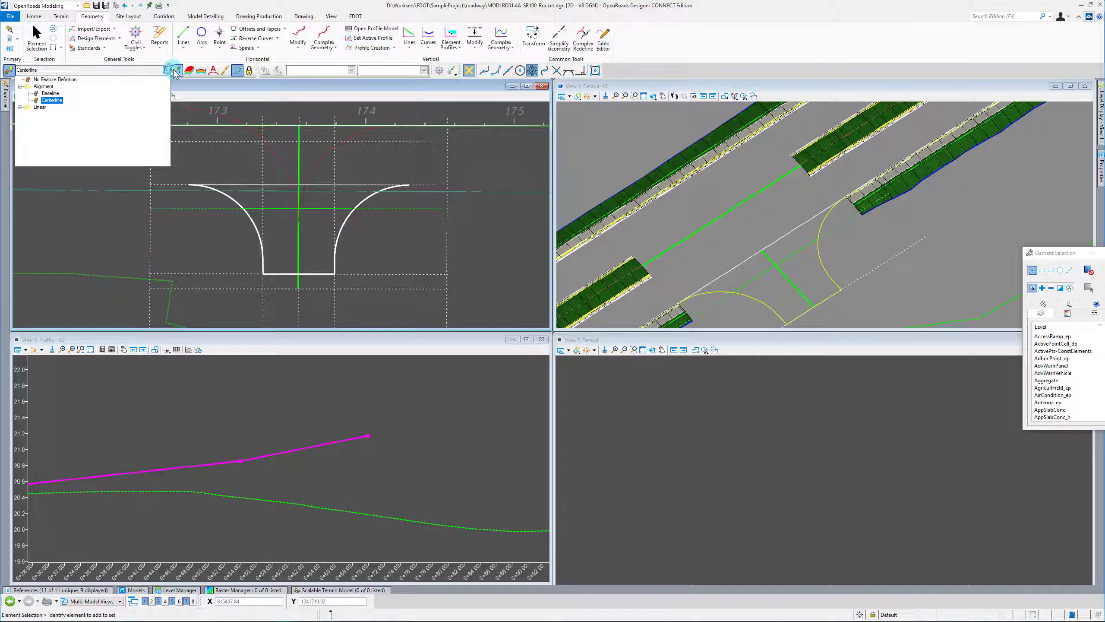
left_click(218, 126)
left_click(288, 165)
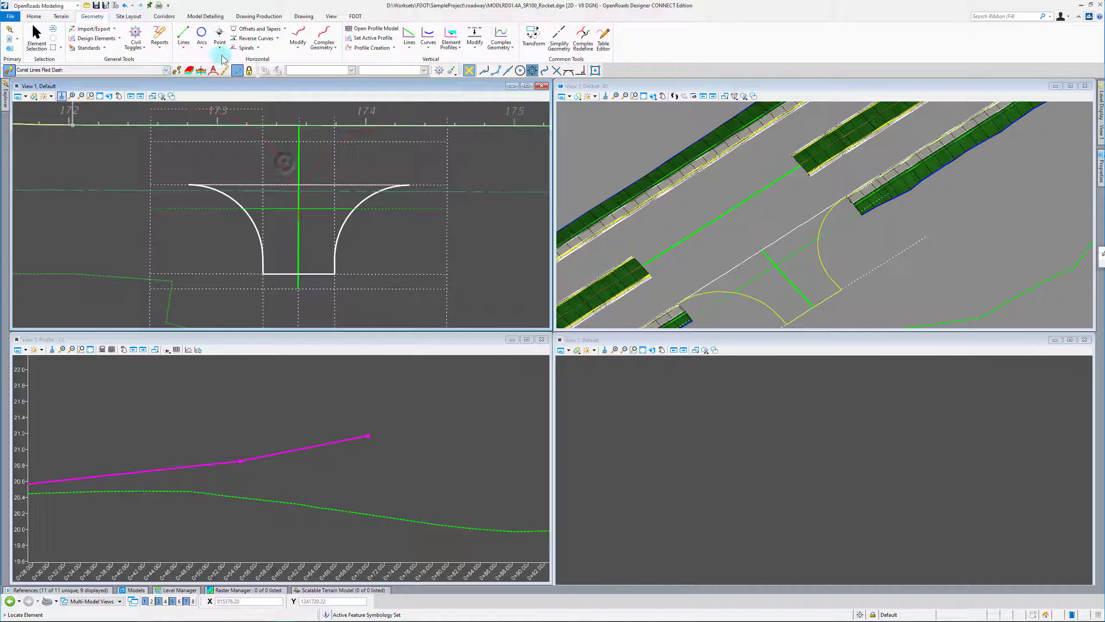
left_click(285, 29)
left_click(257, 48)
scroll(311, 264, "up", 2)
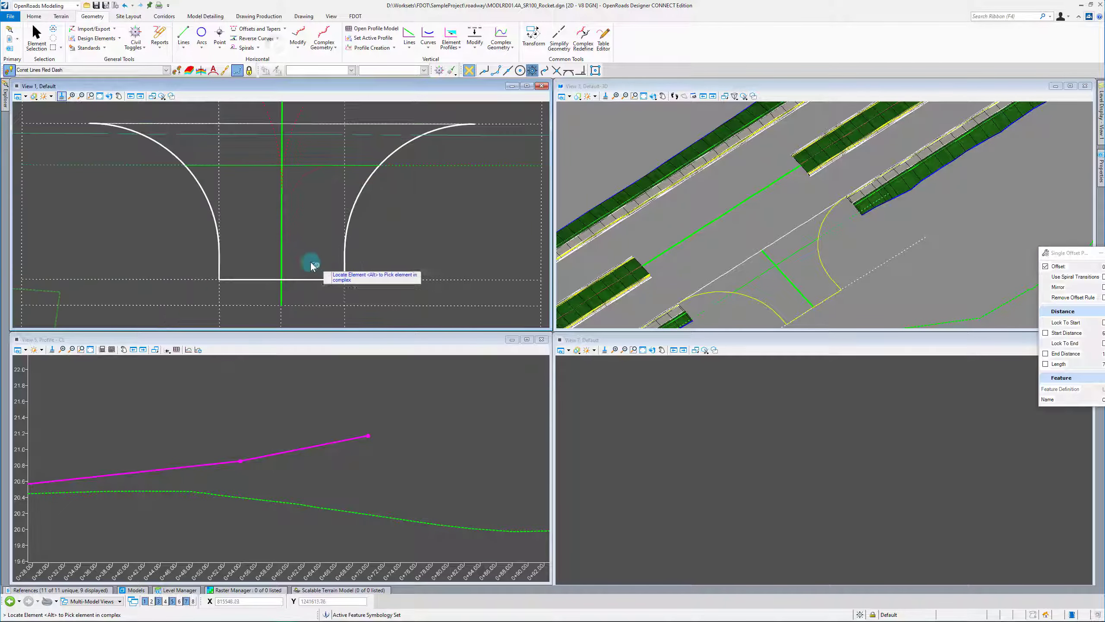
left_click(282, 209)
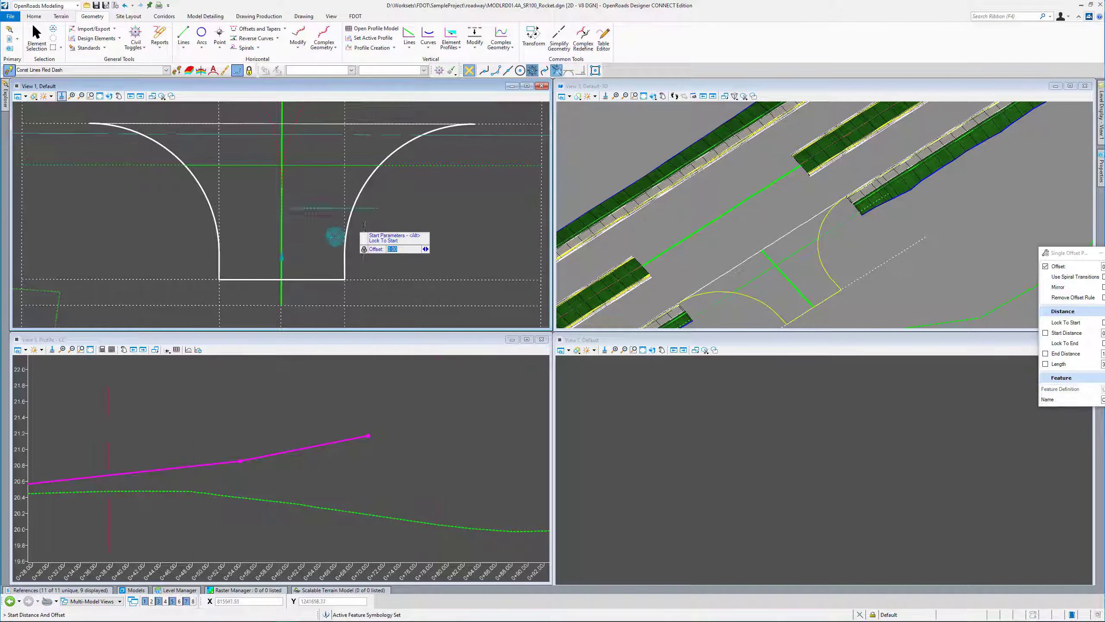
left_click(281, 279)
left_click(556, 70)
scroll(270, 122, "up", 5)
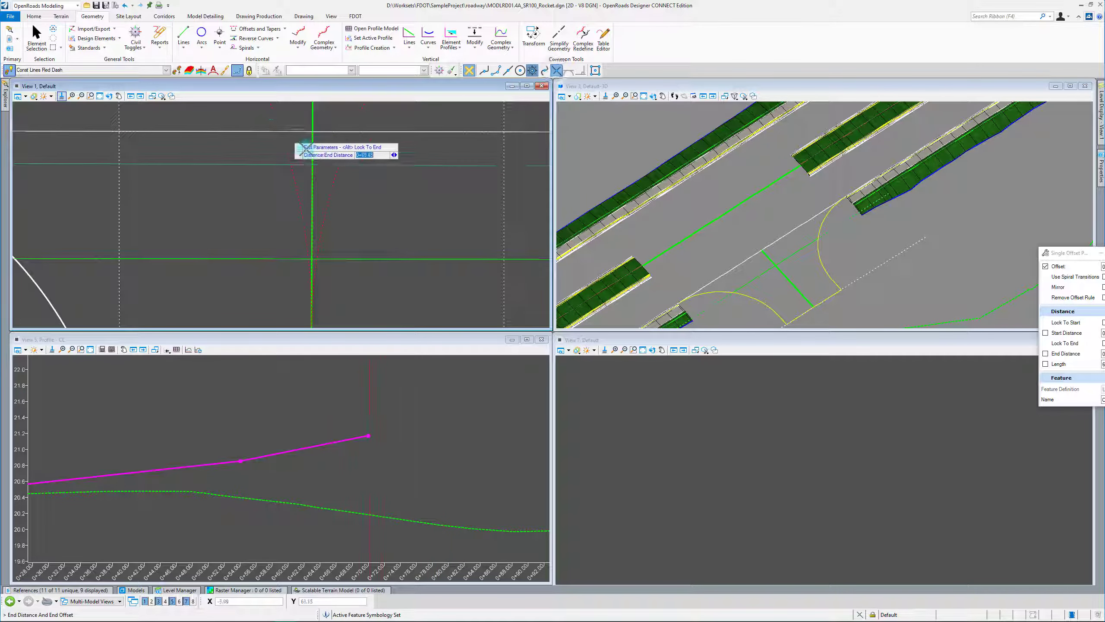
left_click(314, 136)
scroll(362, 203, "down", 3)
key("Escape")
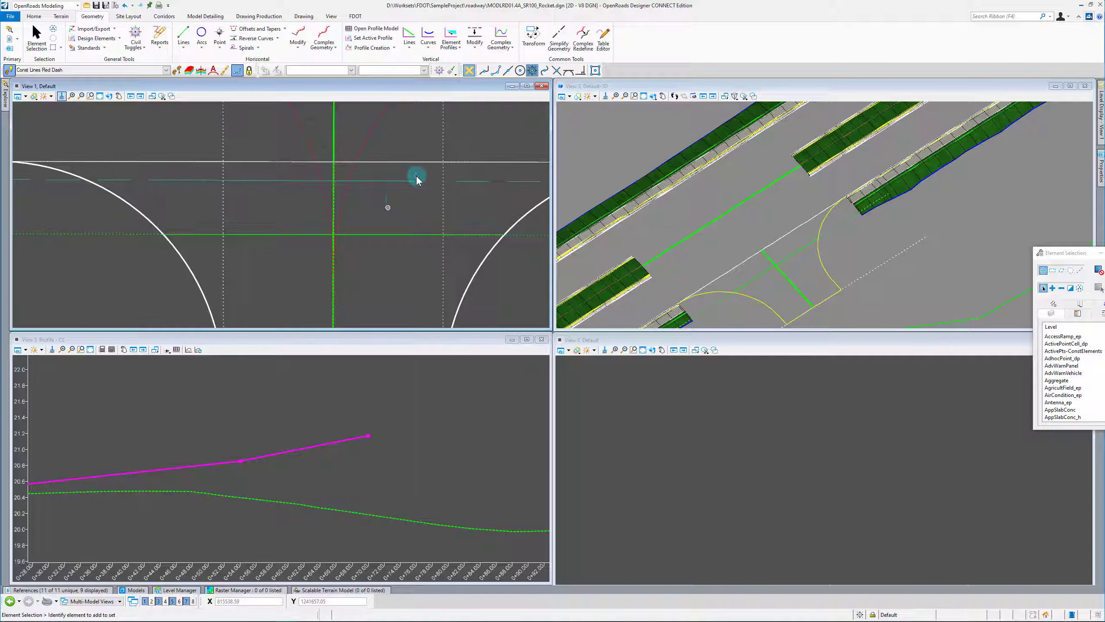
Profile the new construction line by slope from the CL_ROCKET centerline with a vertical offset of 0.00.
left_click(457, 37)
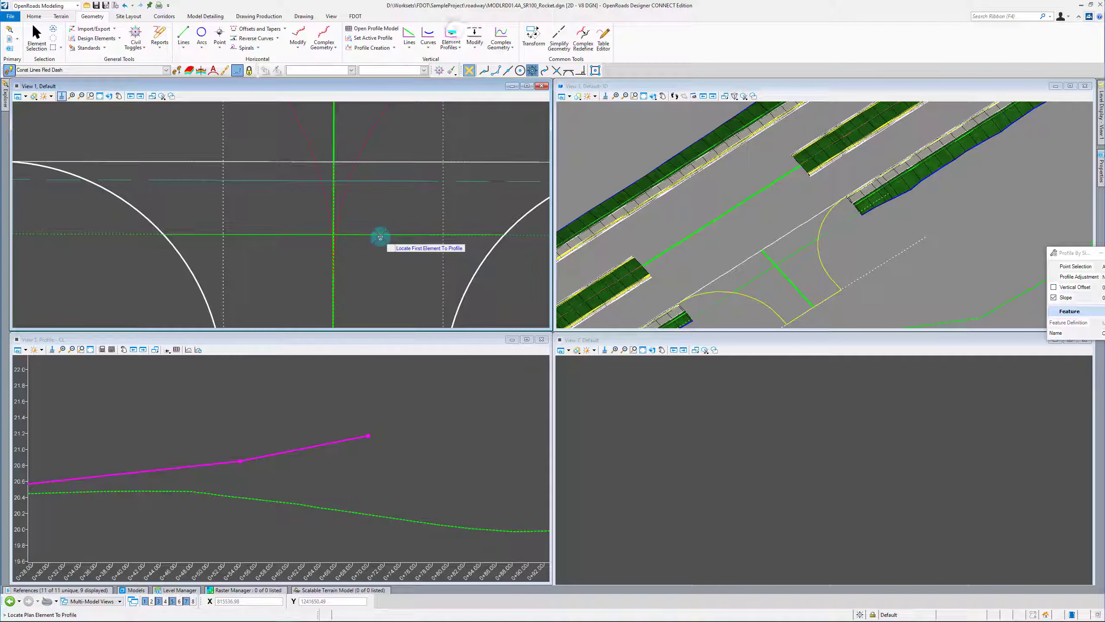
scroll(366, 209, "down", 1)
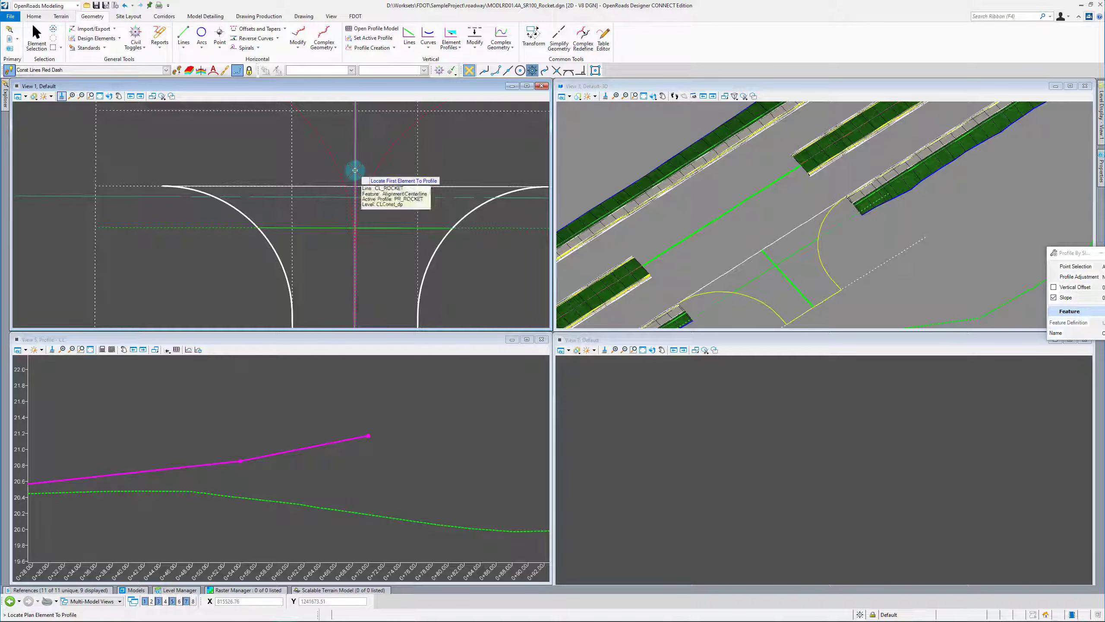
scroll(356, 208, "up", 2)
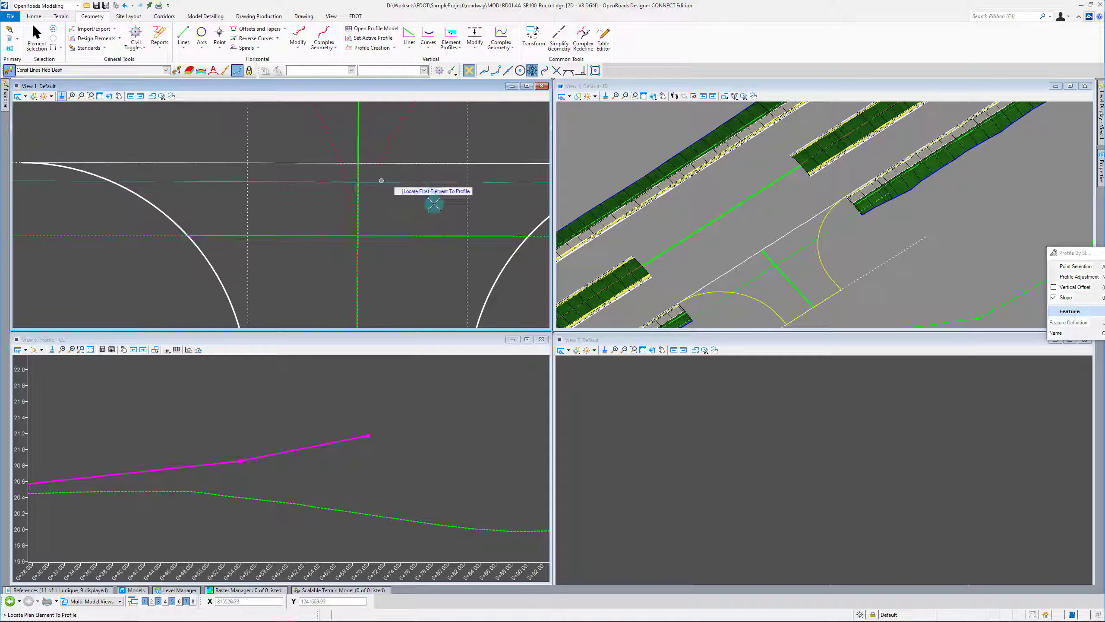
left_click(356, 194)
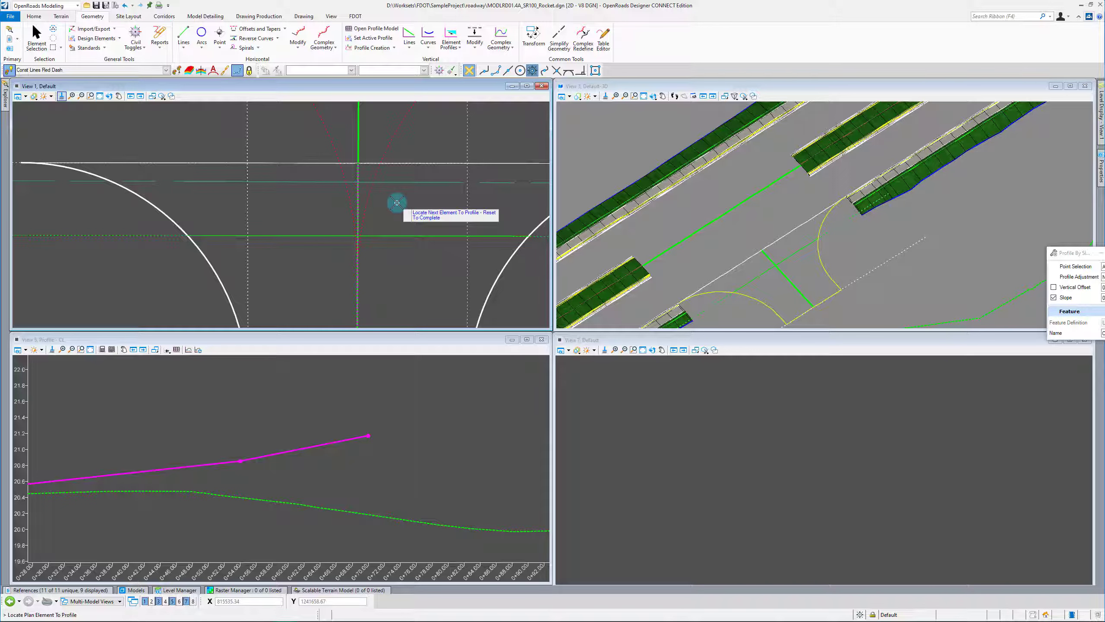
right_click(396, 203)
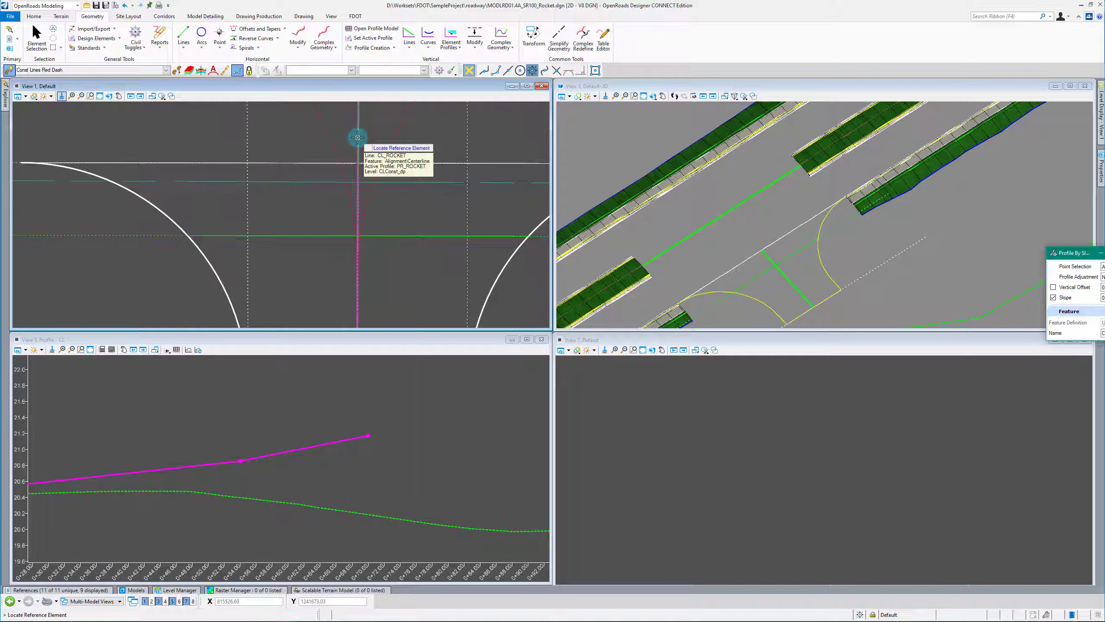
left_click(357, 137)
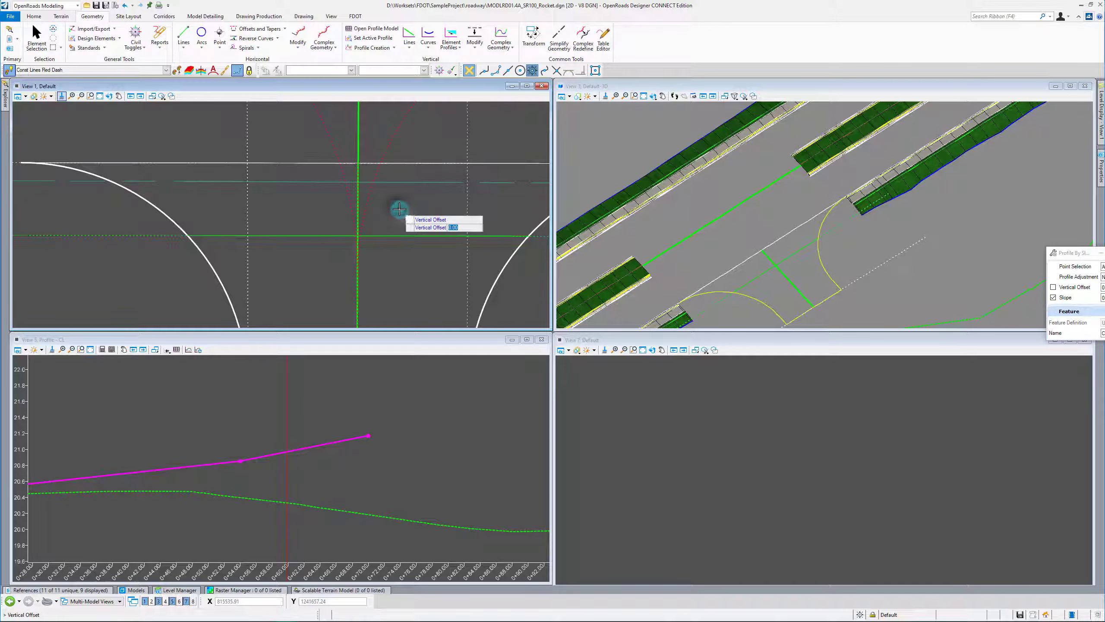
left_click(399, 210)
Examine the profiled construction line in the 3D view and the southwest curb return in plan.
scroll(789, 279, "up", 3)
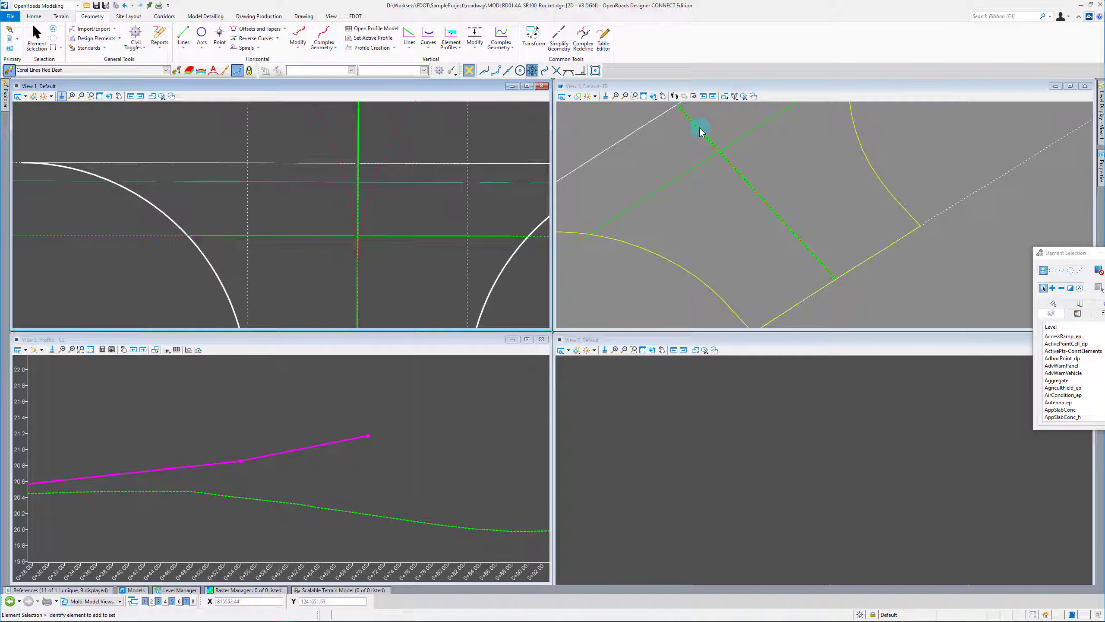
scroll(862, 305, "down", 3)
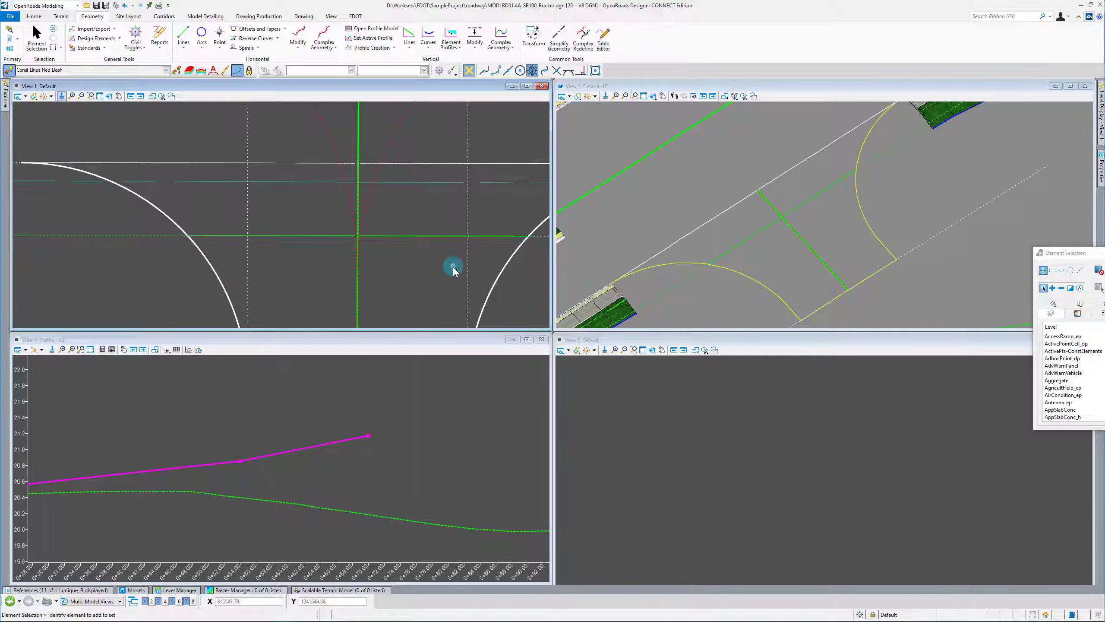
scroll(452, 267, "down", 2)
scroll(257, 272, "down", 2)
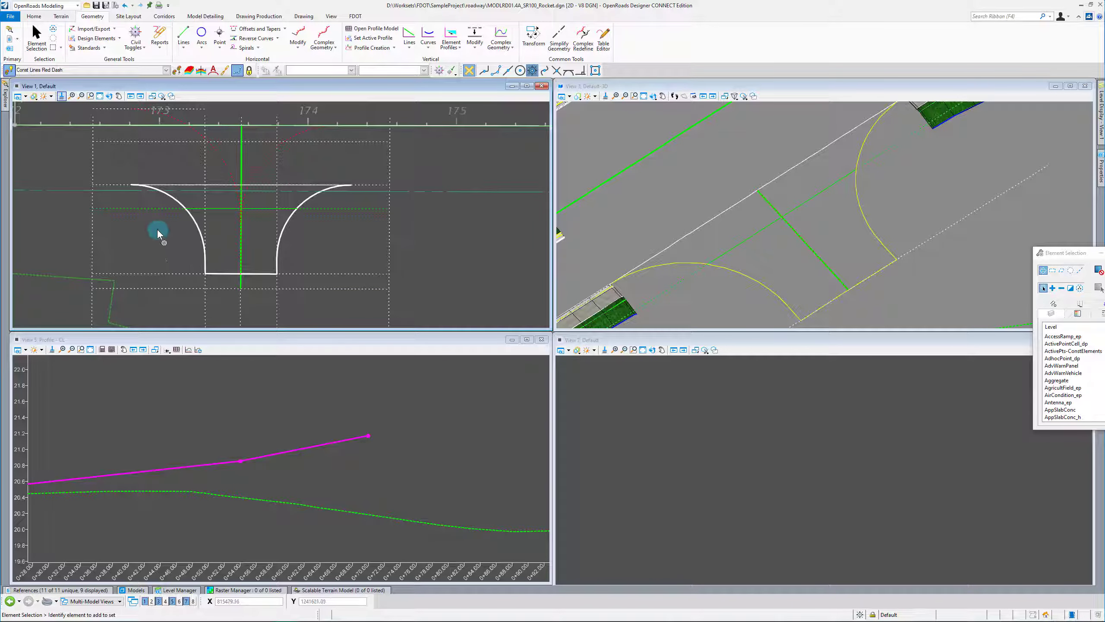
left_click(197, 220)
scroll(201, 218, "up", 2)
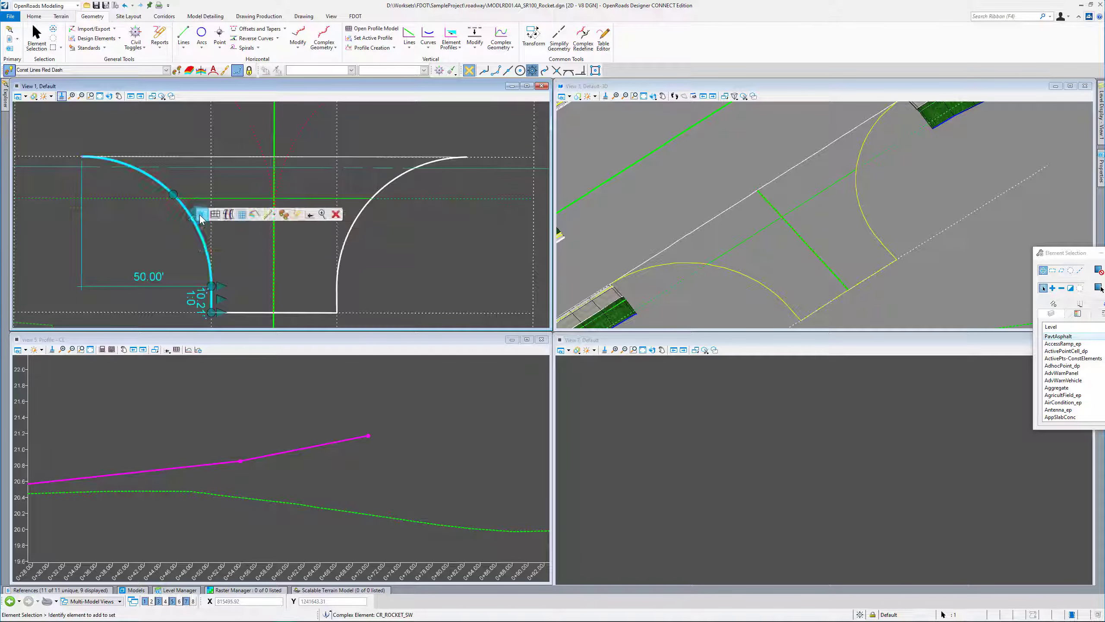
mouse_move(201, 218)
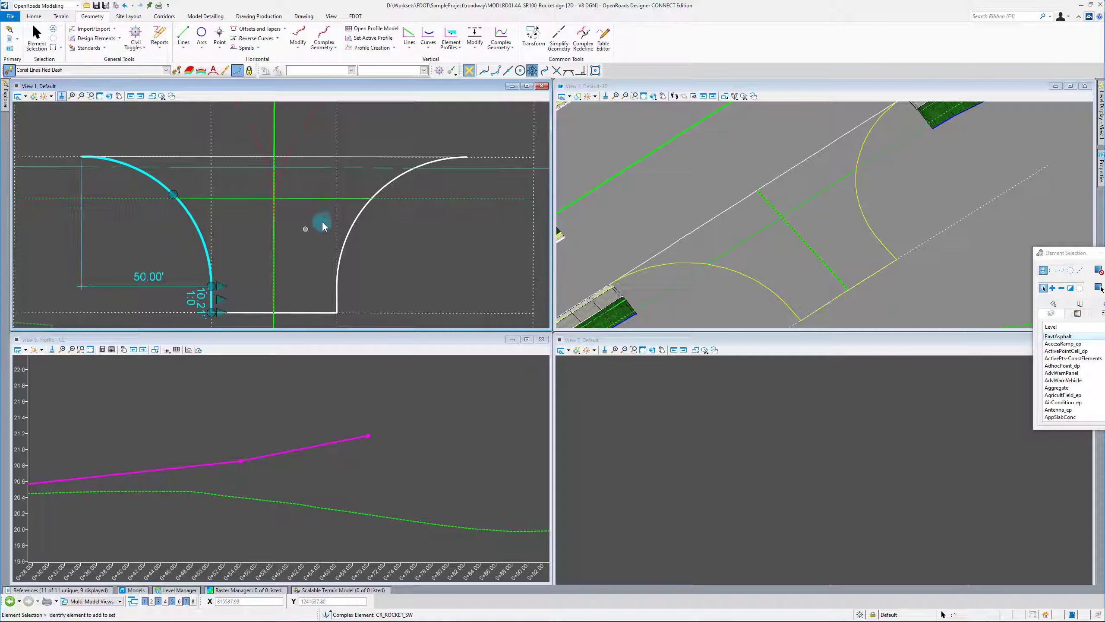
scroll(298, 262, "down", 2)
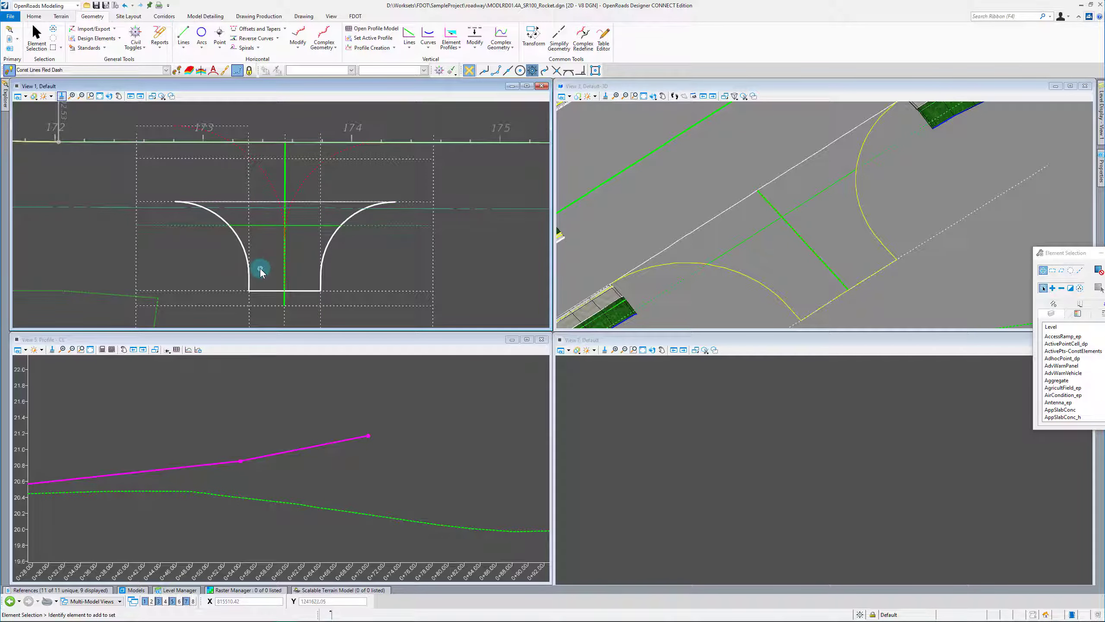
Select the two curb returns, the three cross lines between them and the central construction line over the centerline in plan.
left_click(236, 242)
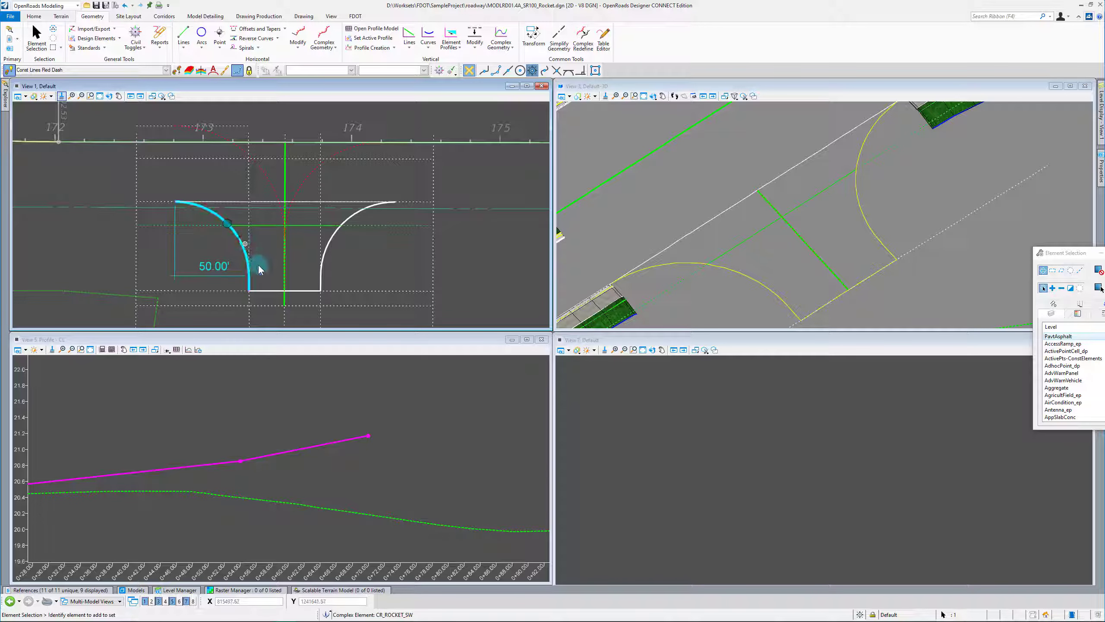
left_click(234, 206, "ctrl")
left_click(346, 221, "ctrl")
left_click(333, 227, "ctrl")
left_click(300, 291, "ctrl")
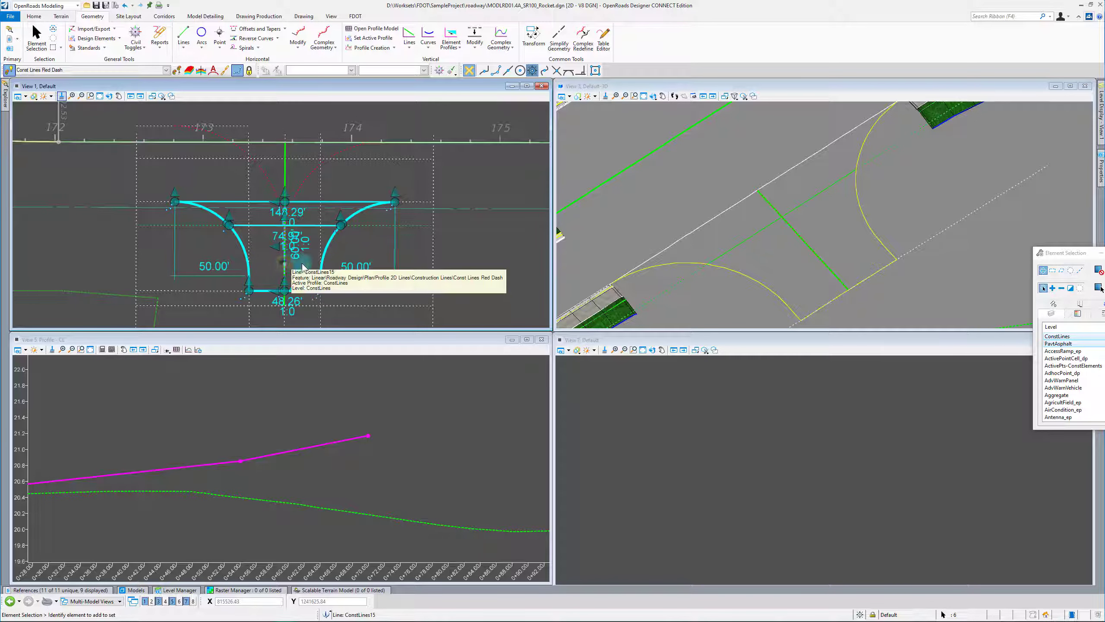
left_click(284, 264, "ctrl")
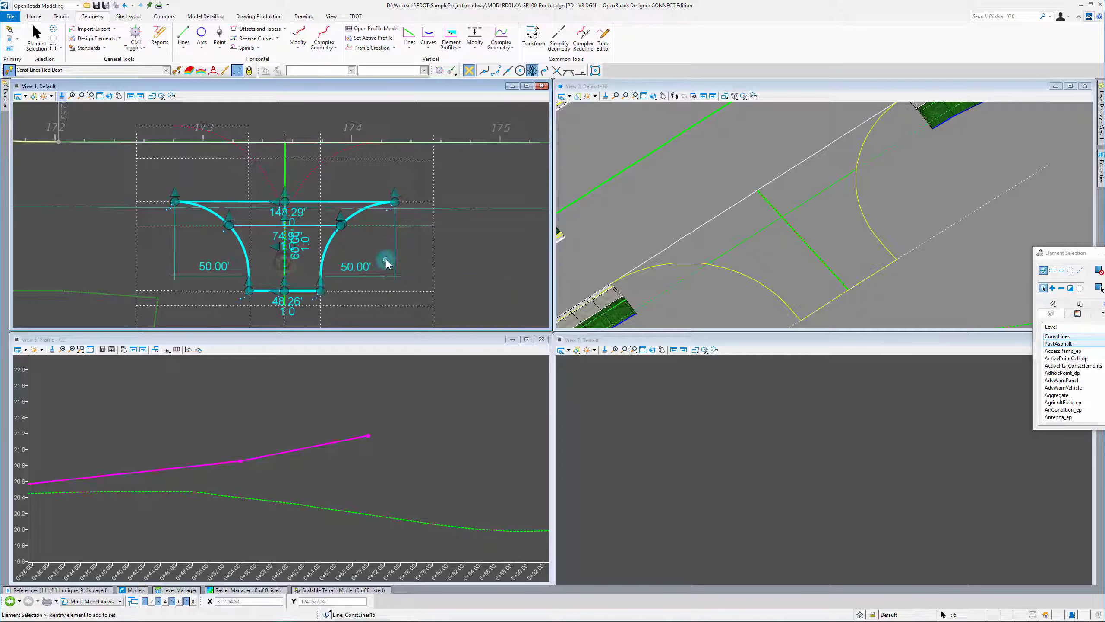
Create a terrain model named Pavt_Rocket from the selected elements as break lines, using DtmTopMesh, Max Triangle Length and a max side length of 2.00.
left_click(60, 16)
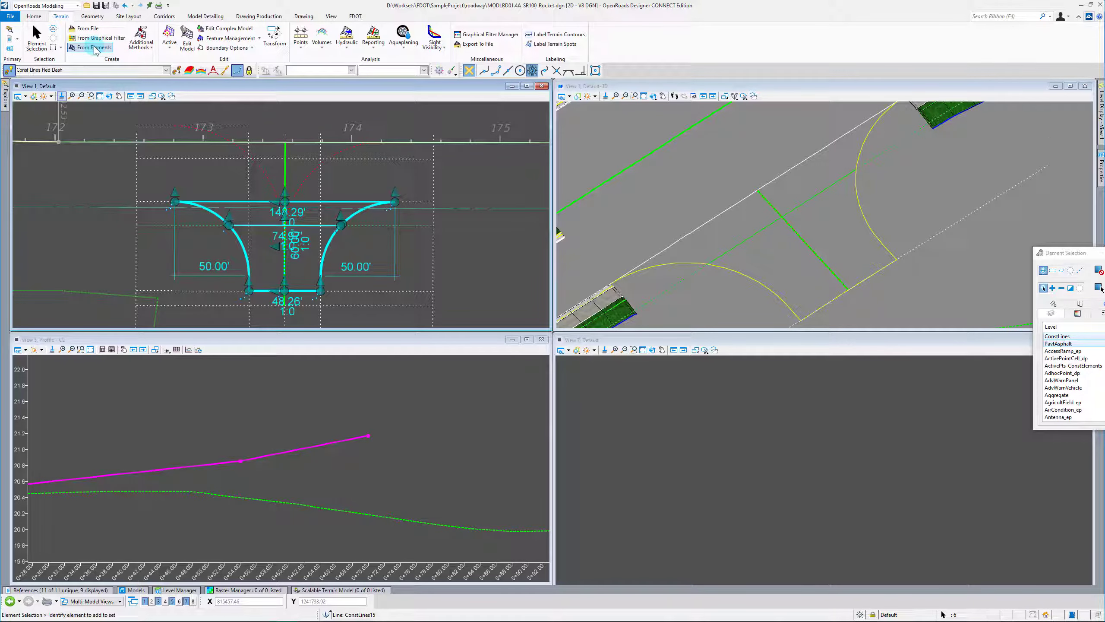
left_click(94, 47)
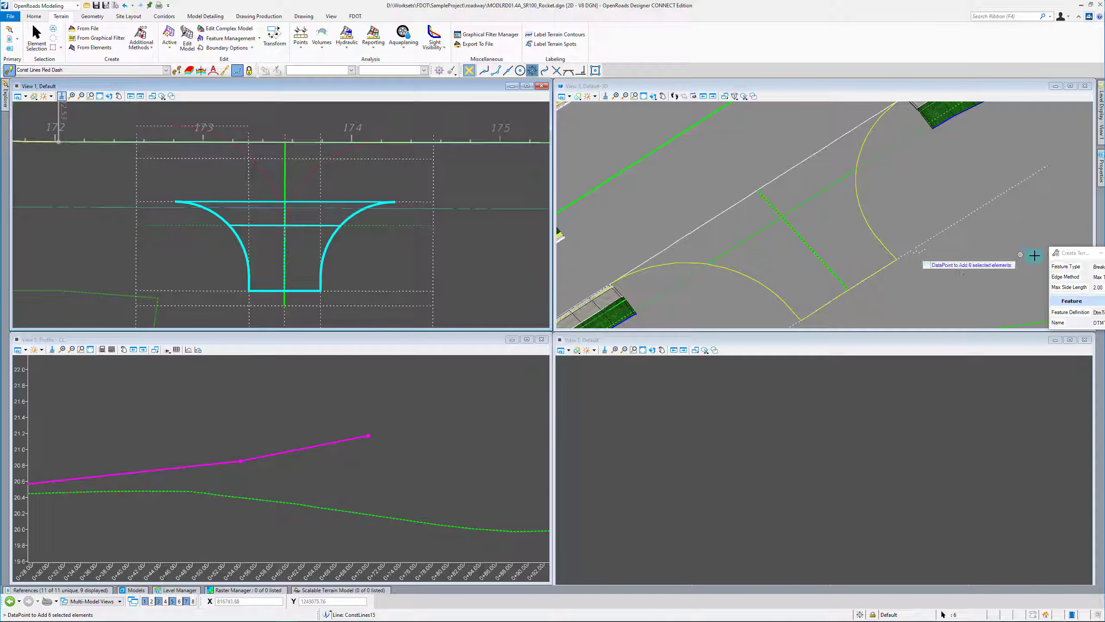
left_click_drag(1084, 255, 663, 196)
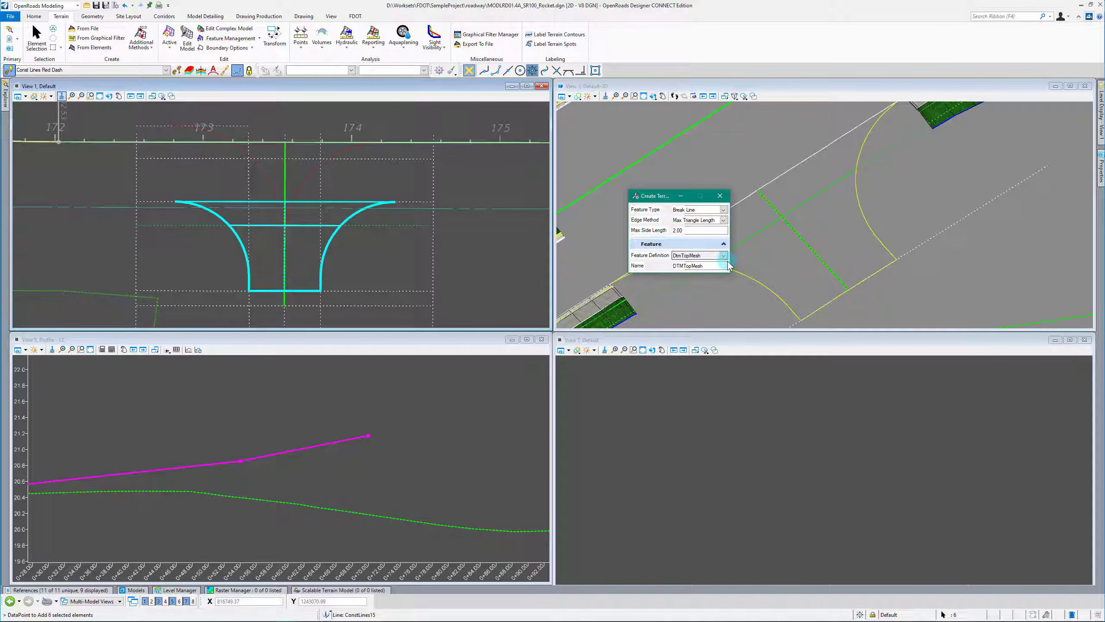
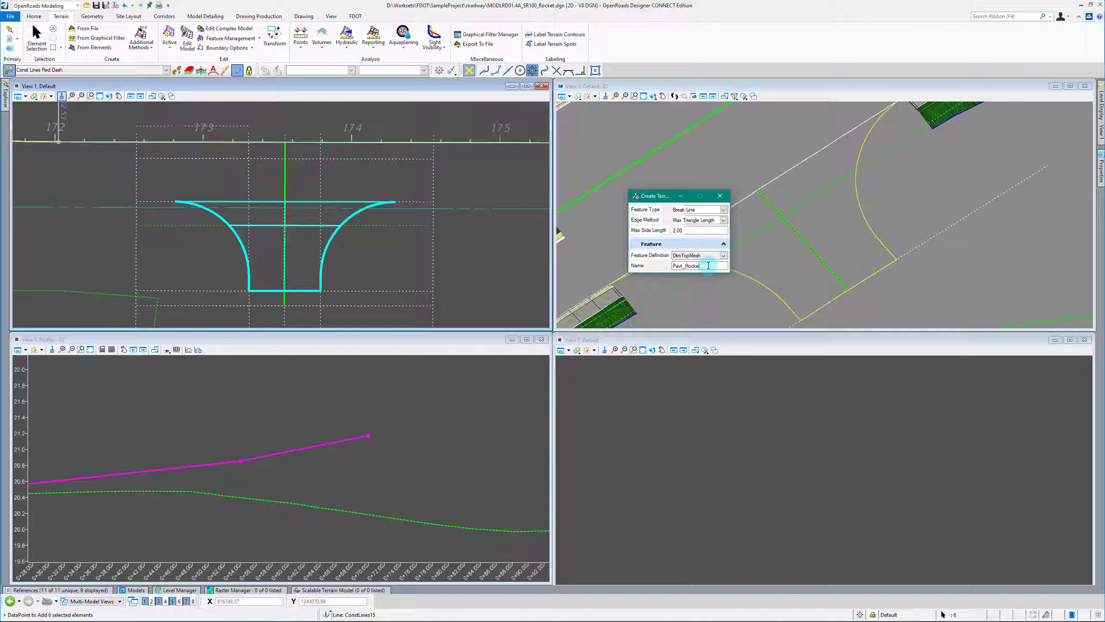
key("Tab")
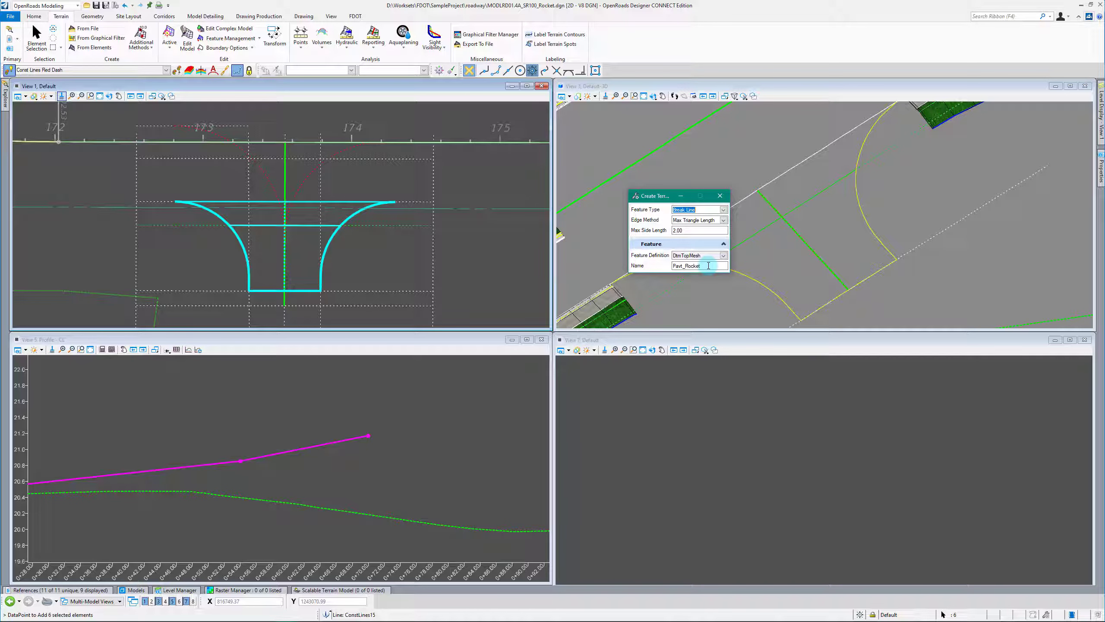
left_click(724, 210)
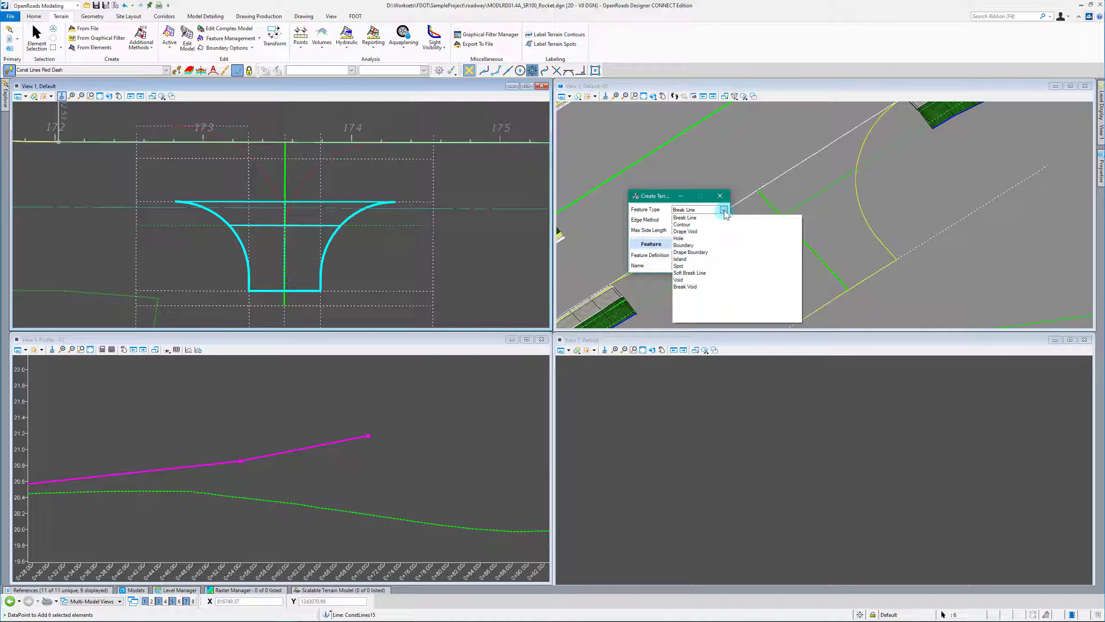
left_click(688, 217)
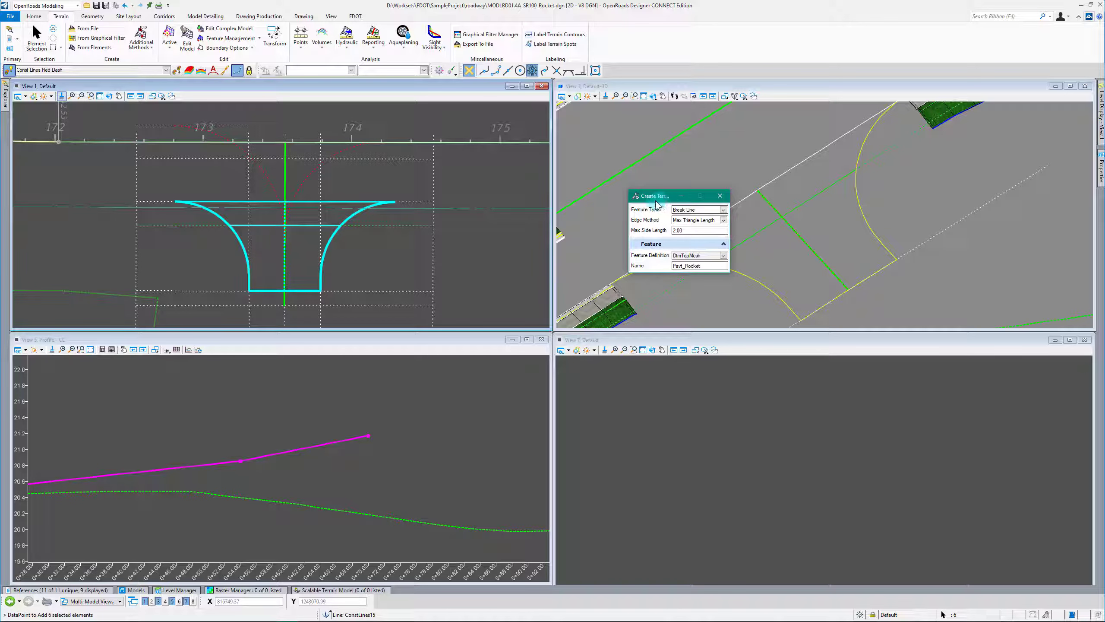
left_click_drag(657, 196, 677, 127)
scroll(658, 278, "down", 2)
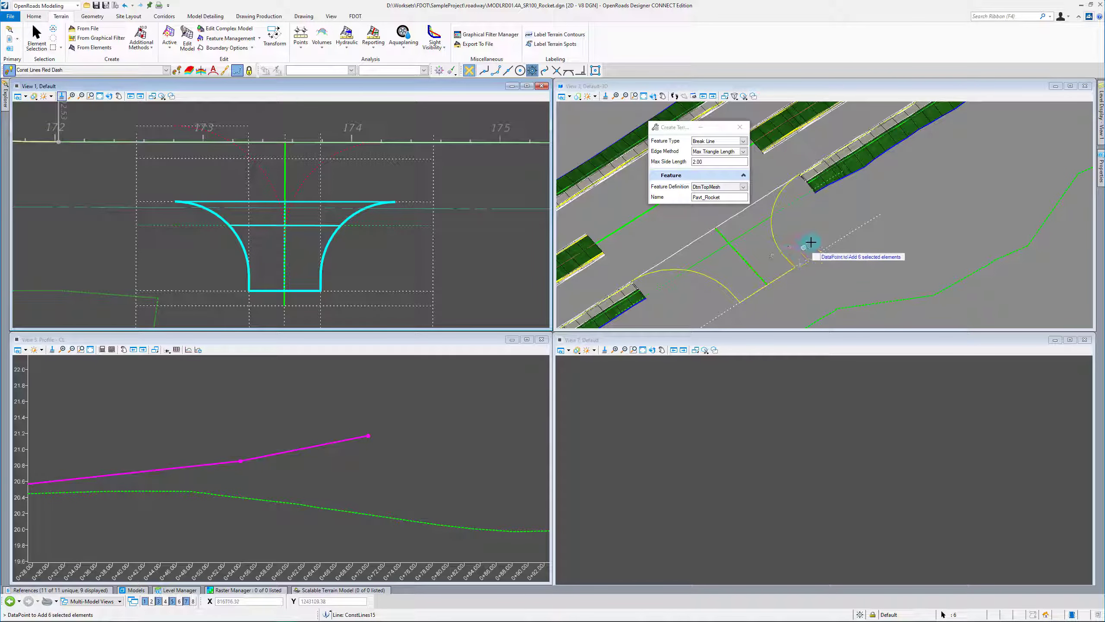
left_click(793, 236)
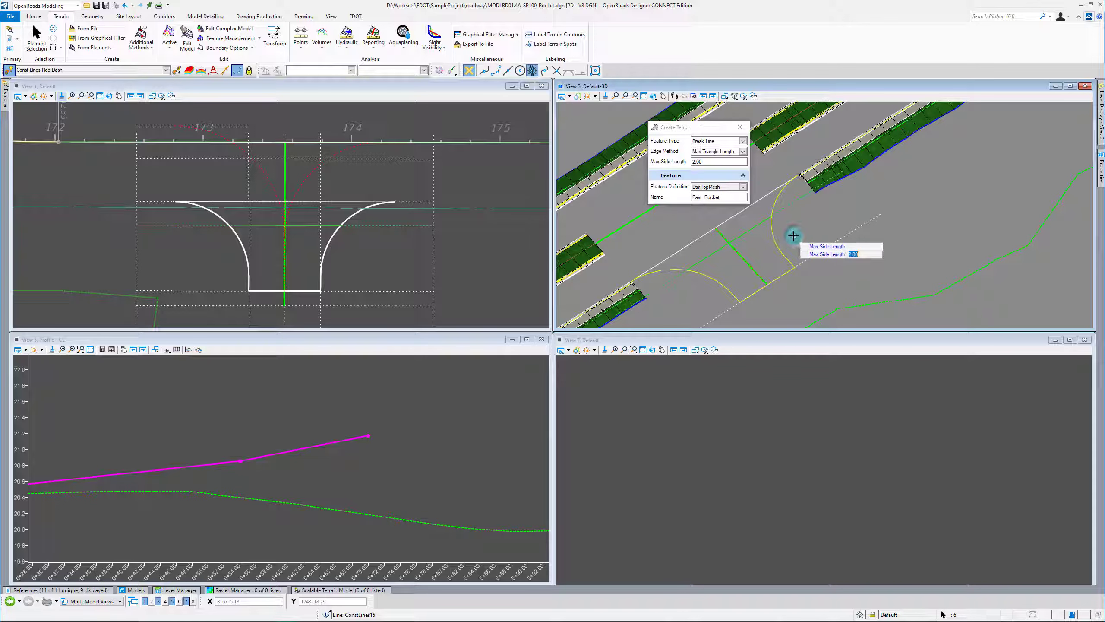
left_click(793, 236)
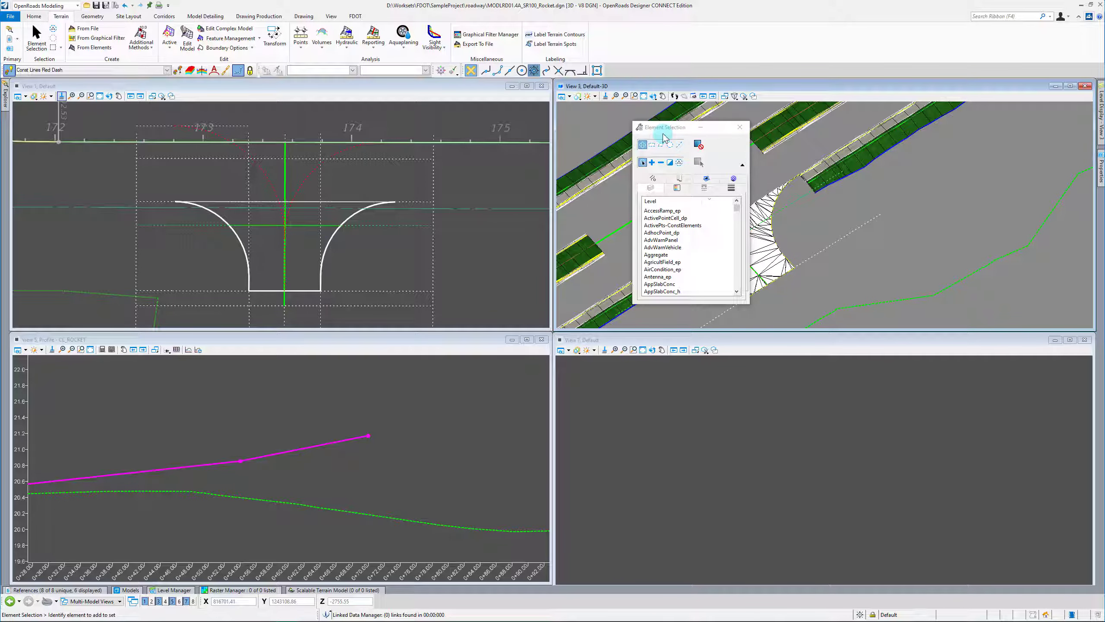
Examine the Pavt_Rocket triangulation in the 3D view, especially along the curb return edges.
left_click(799, 327)
left_click(754, 309)
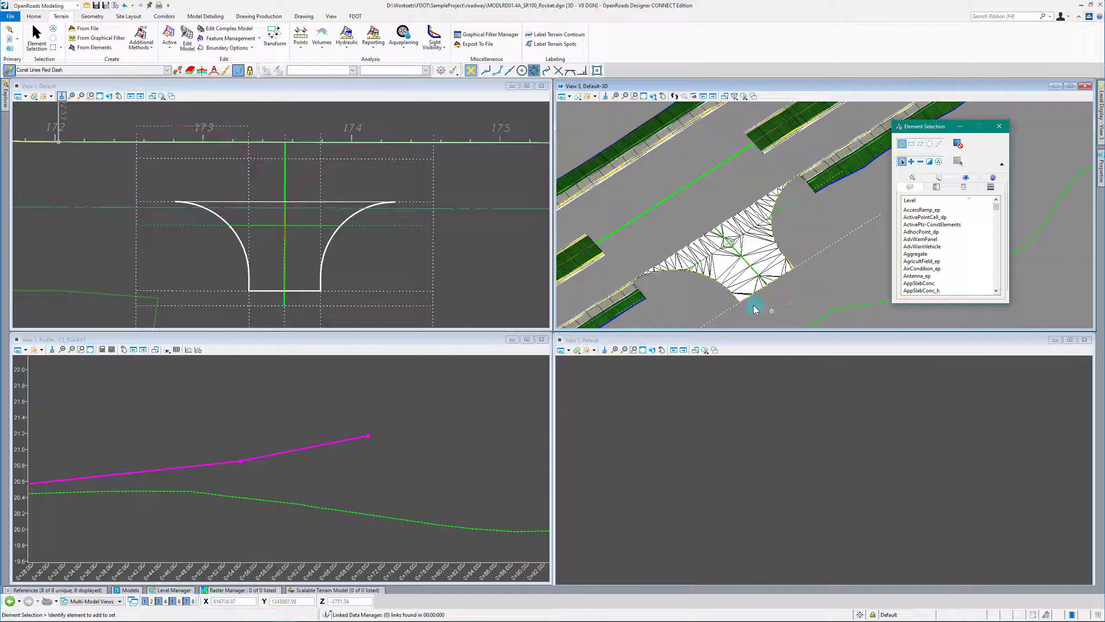
scroll(735, 307, "up", 4)
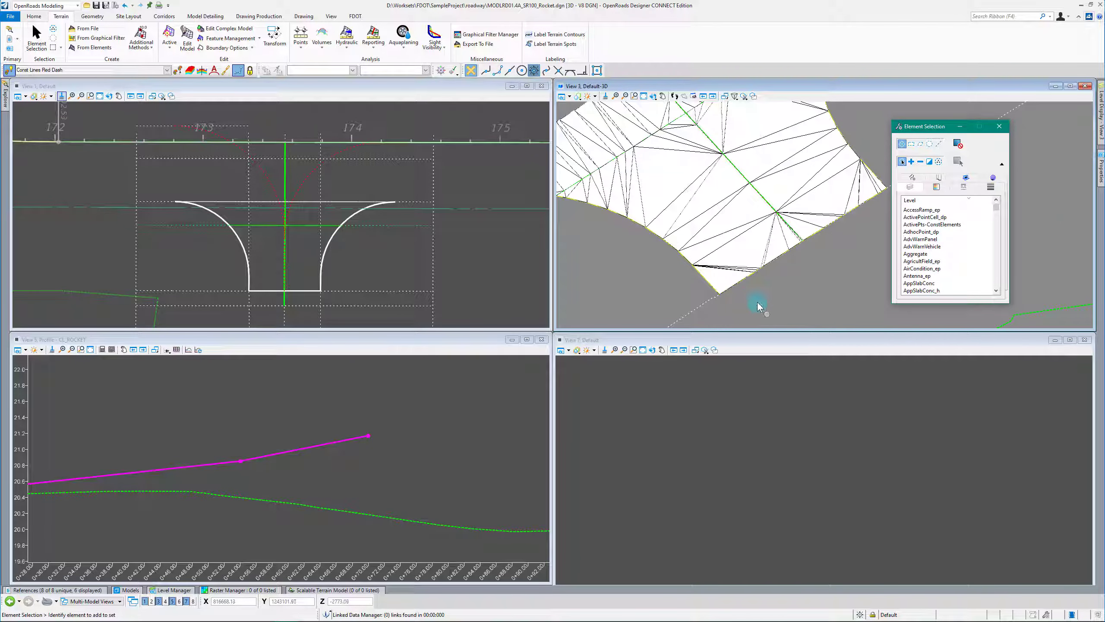
left_click(695, 265)
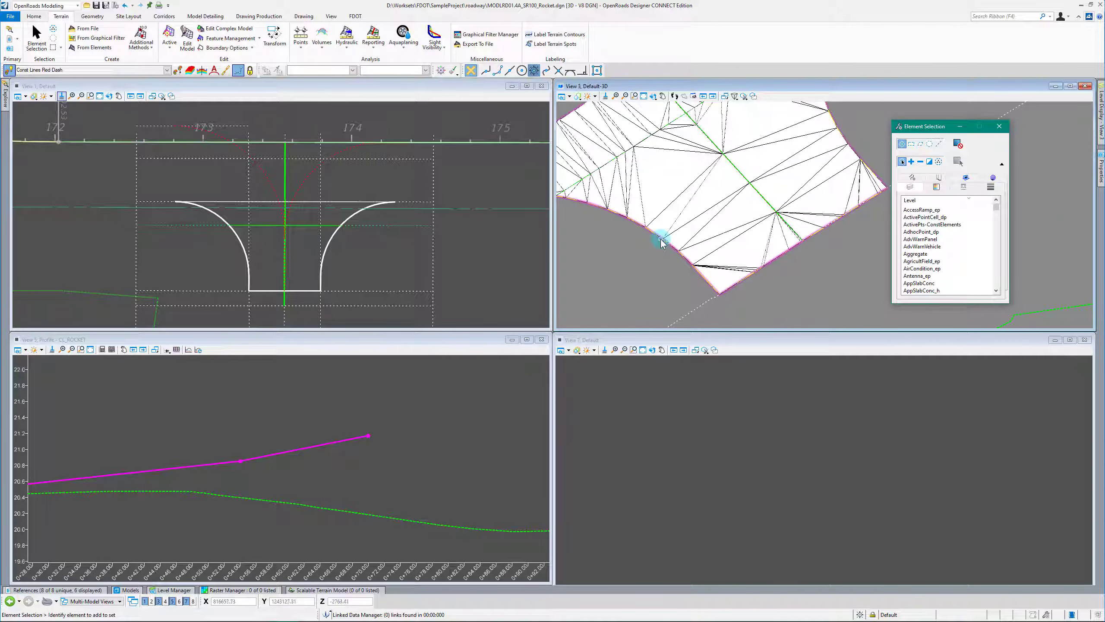
left_click(851, 260)
scroll(851, 260, "down", 2)
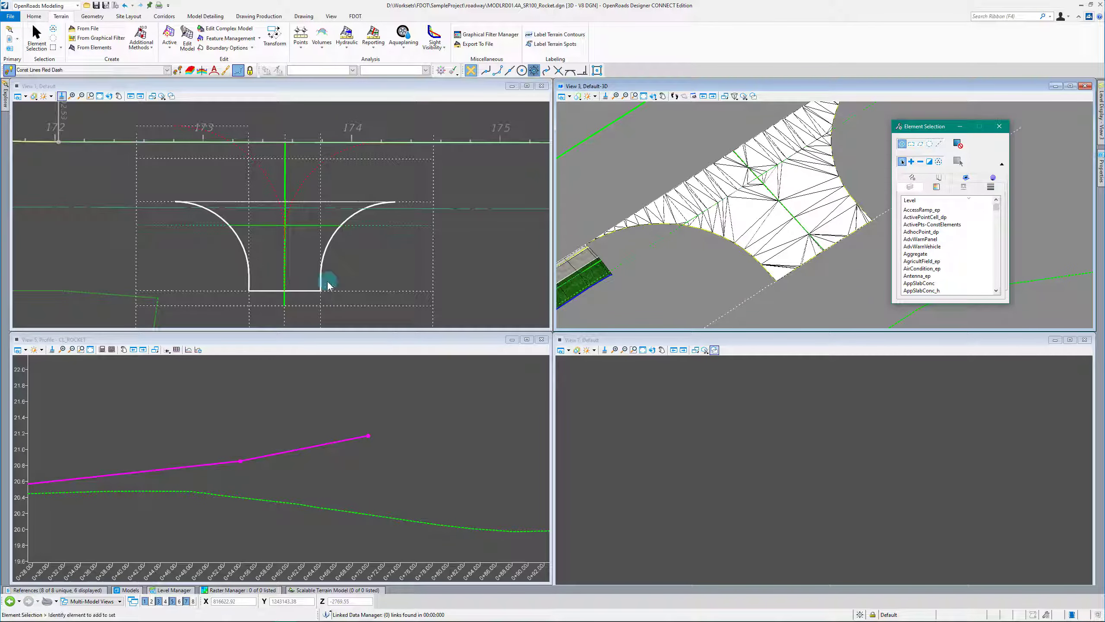
Shorten the linear stroking interval of the southwest curb return CR_ROCKET_SW and check the mesh in 3D.
left_click(188, 253)
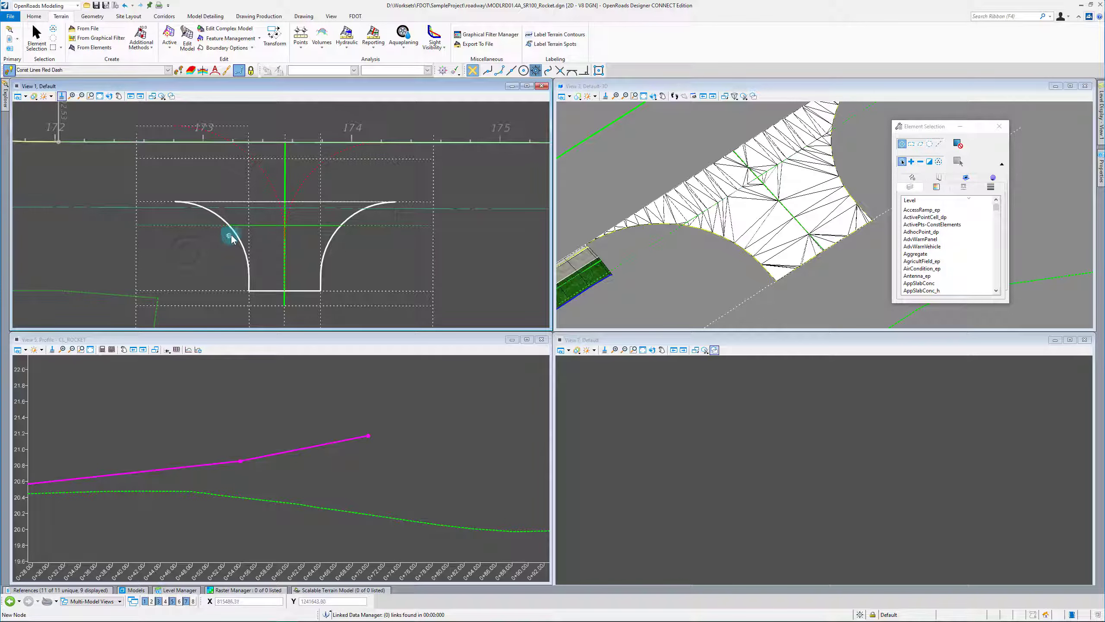
scroll(245, 236, "up", 2)
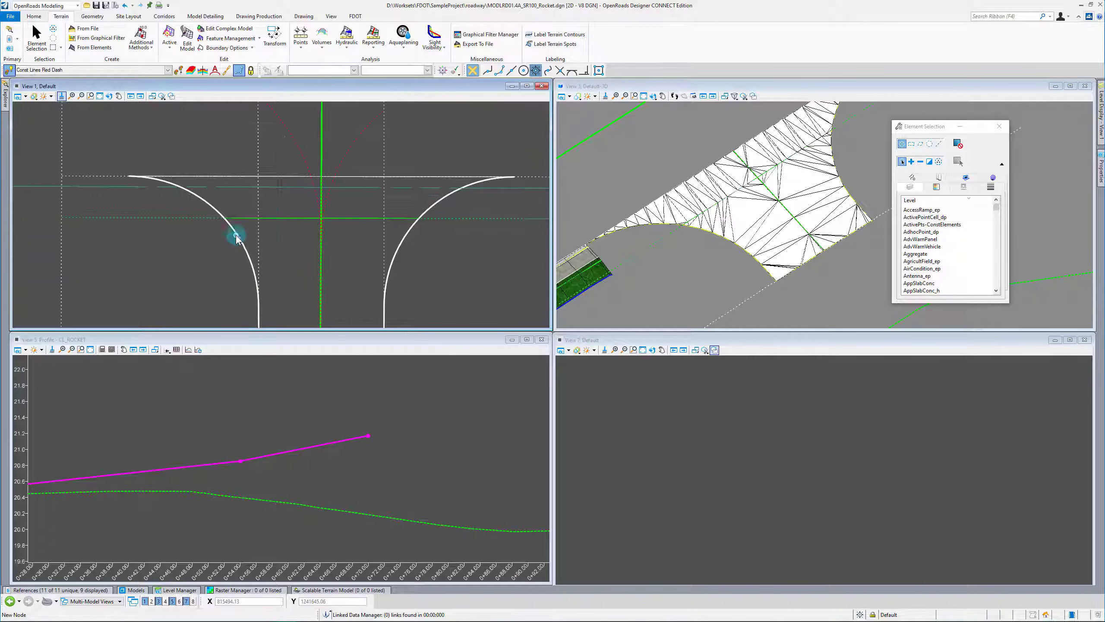
left_click(240, 243)
mouse_move(250, 239)
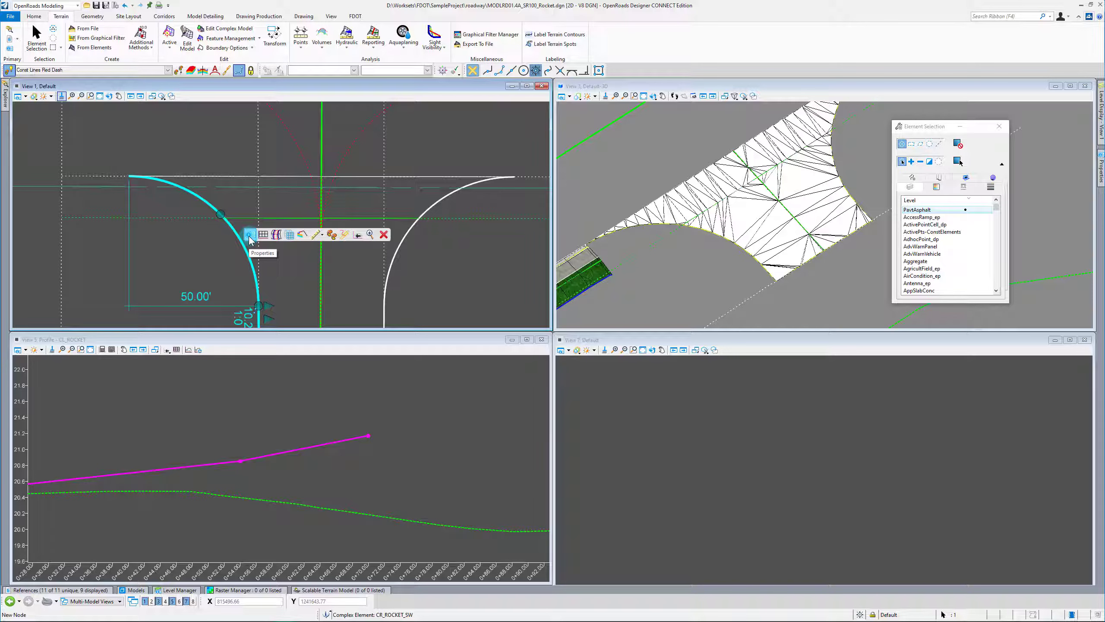
left_click(251, 235)
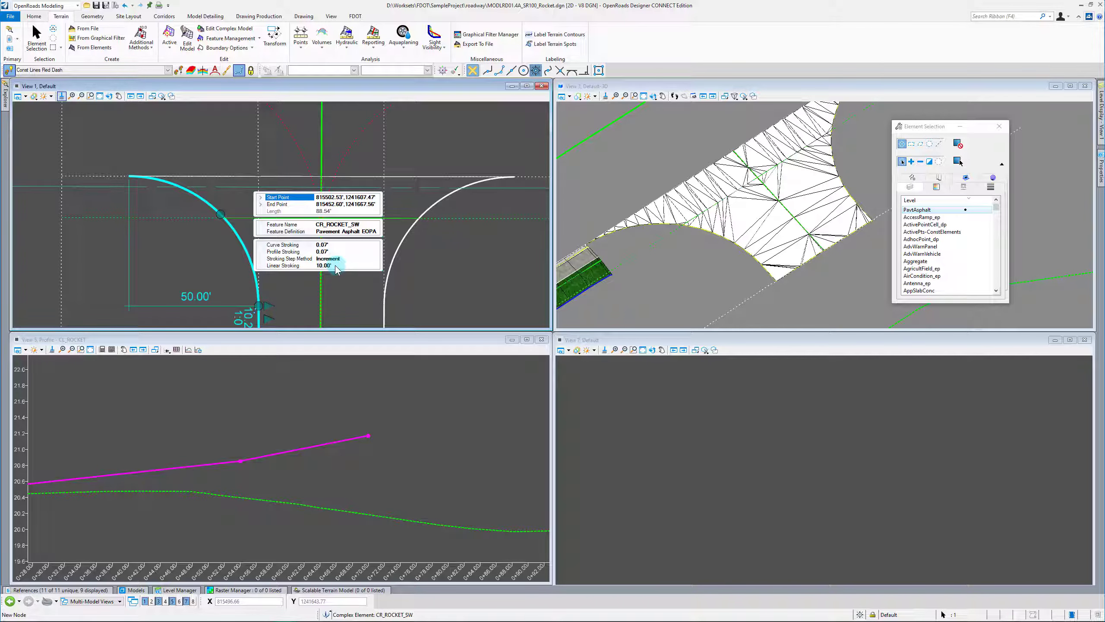
left_click(335, 265)
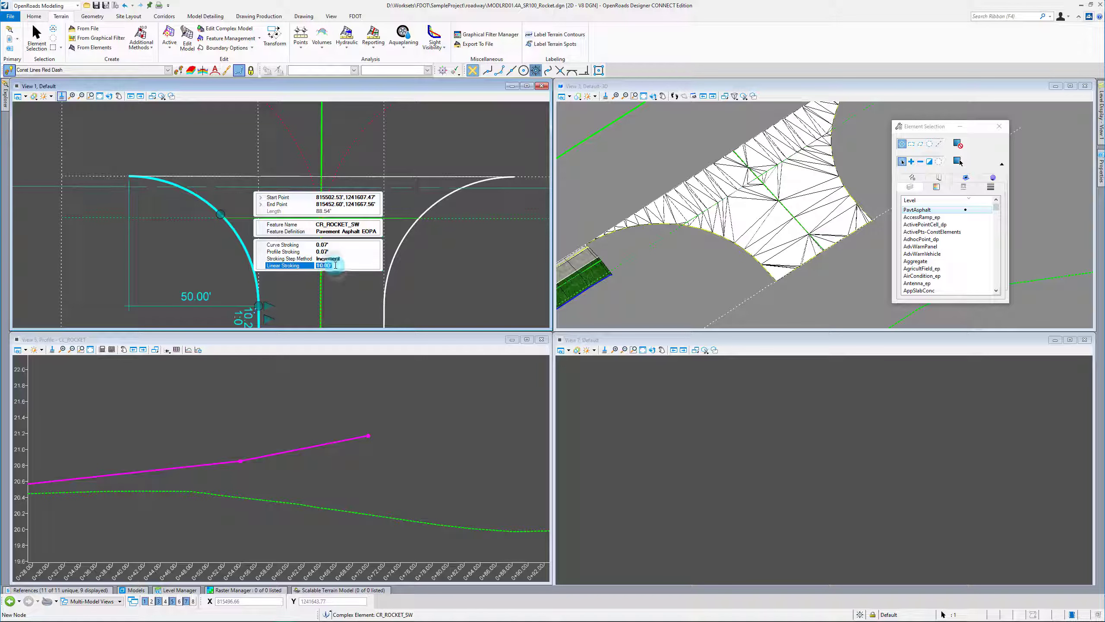
left_click(227, 266)
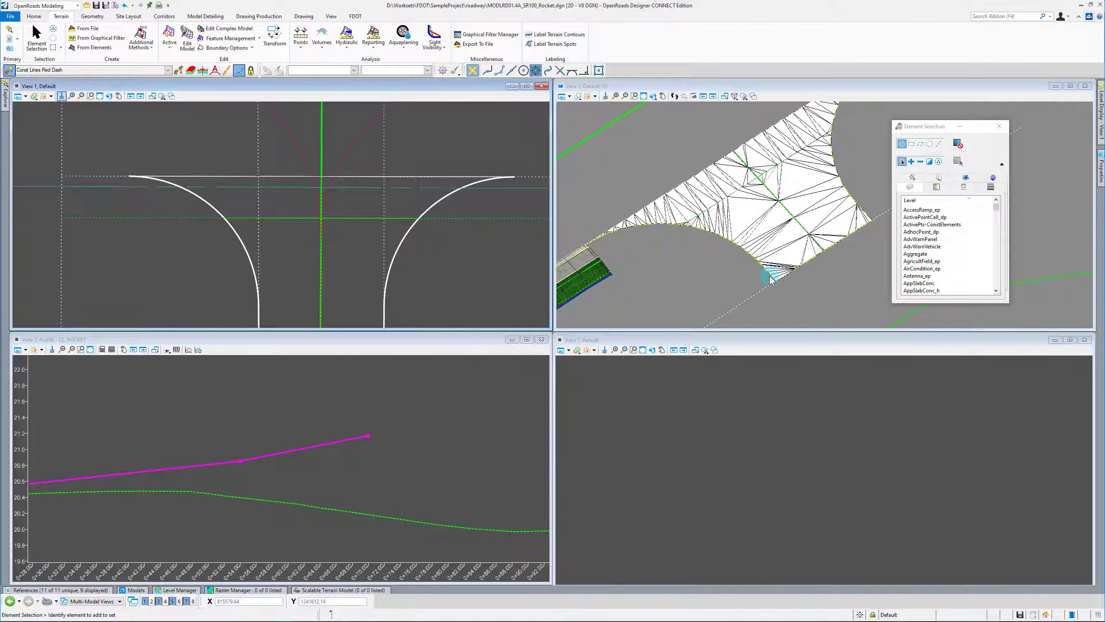
scroll(778, 267, "up", 2)
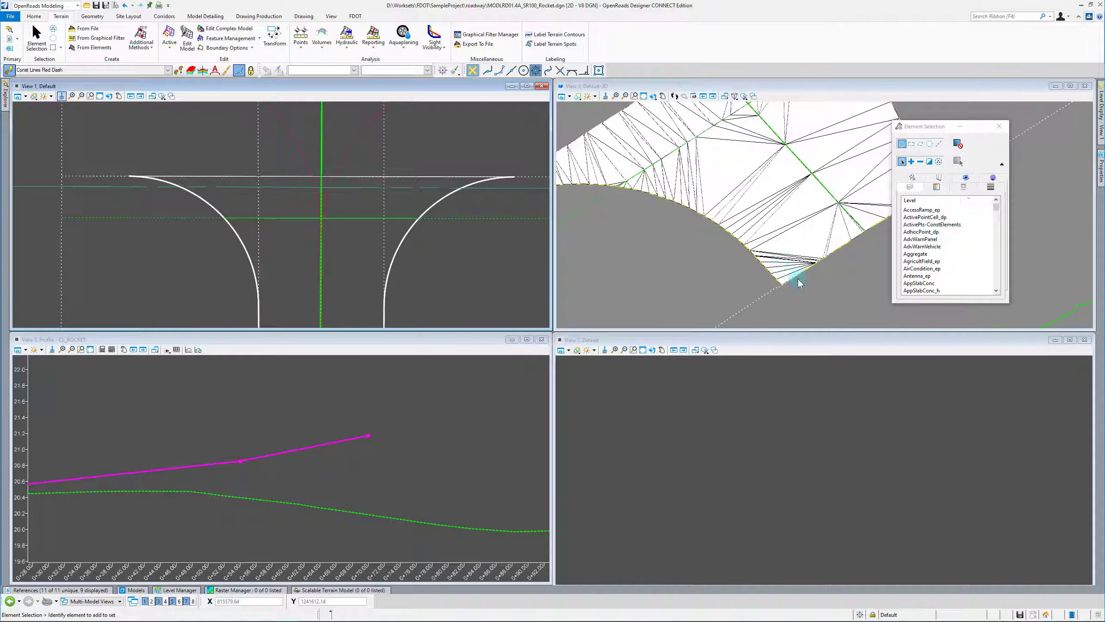
Change the linear stroking interval of the southeast curb return CR_ROCKET_SE.
left_click(405, 242)
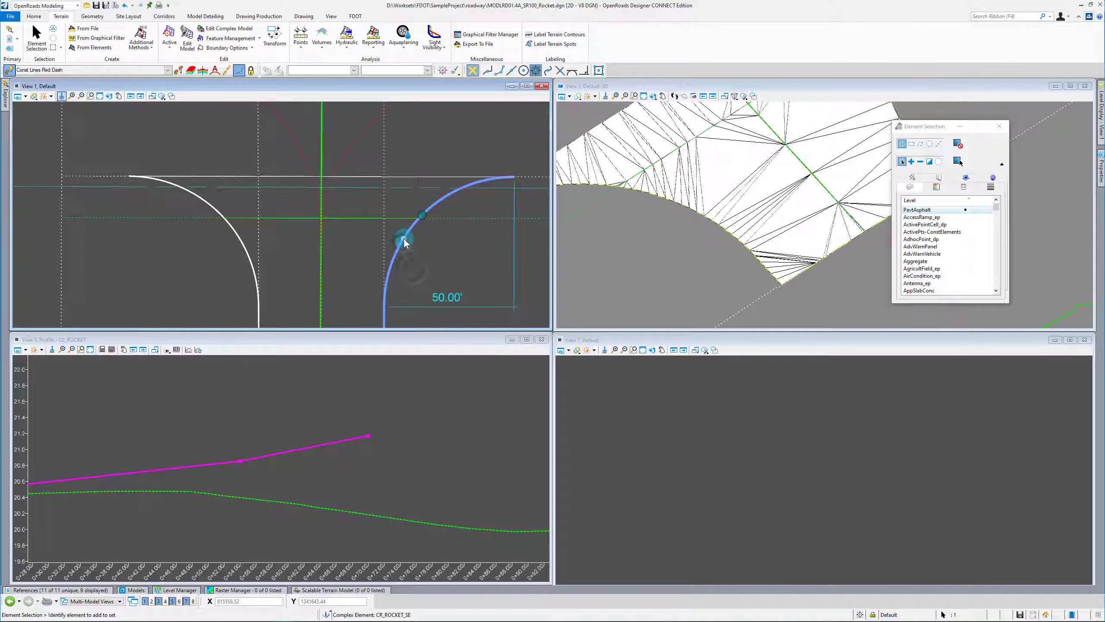
mouse_move(418, 238)
left_click(497, 271)
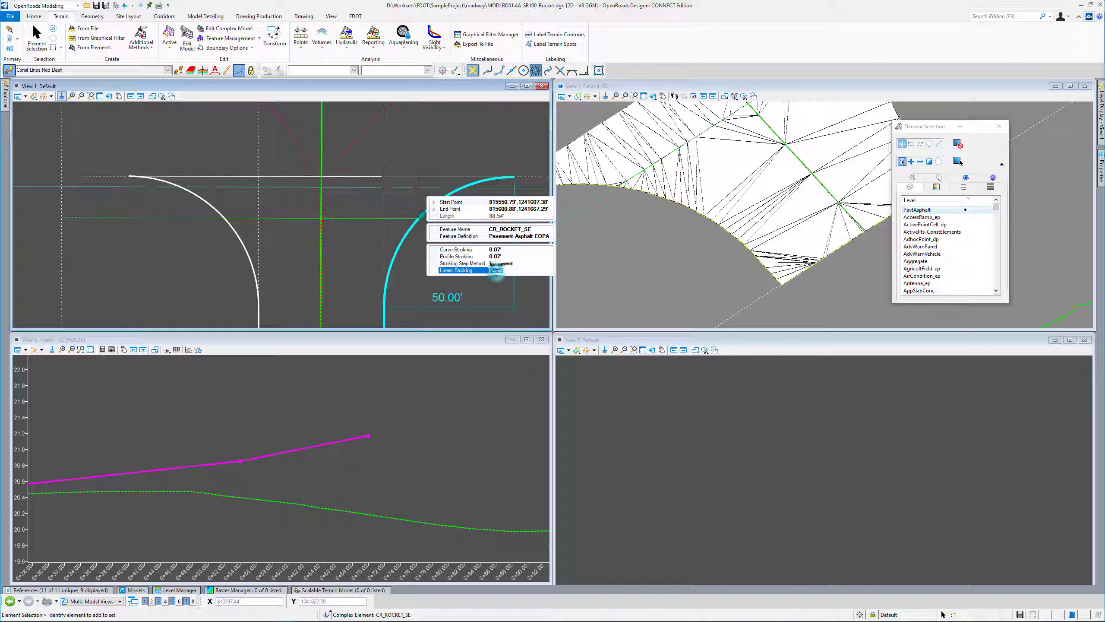
key("Return")
left_click(321, 167)
Change the linear stroking interval of the Pavement Asphalt EOPA line joining the curb returns at the side road's south end.
scroll(322, 174, "down", 3)
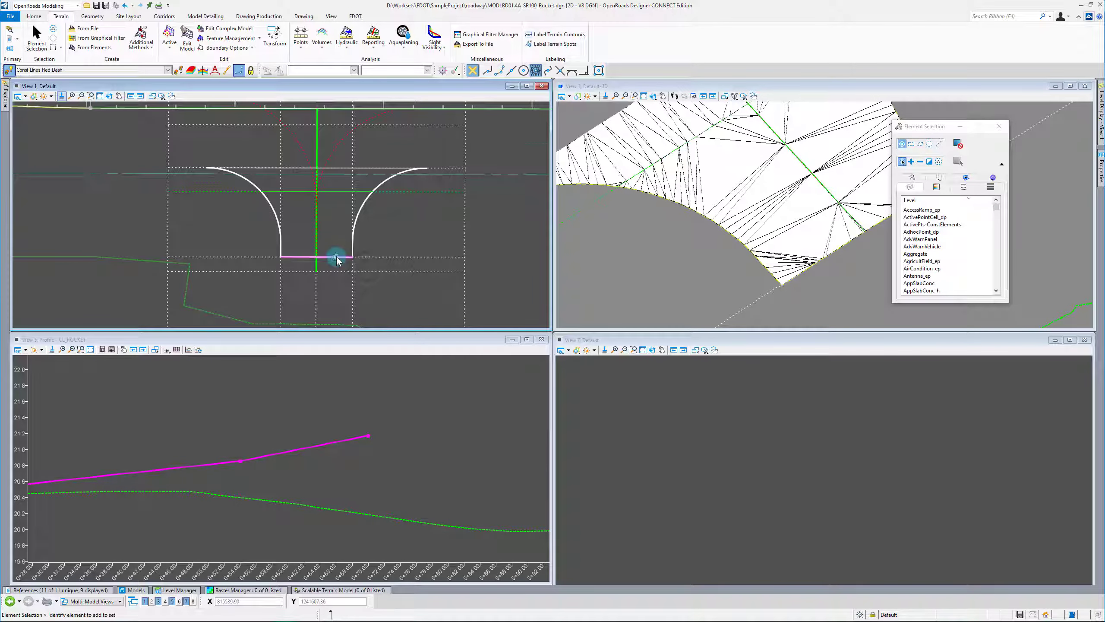
scroll(337, 260, "up", 2)
left_click(338, 260)
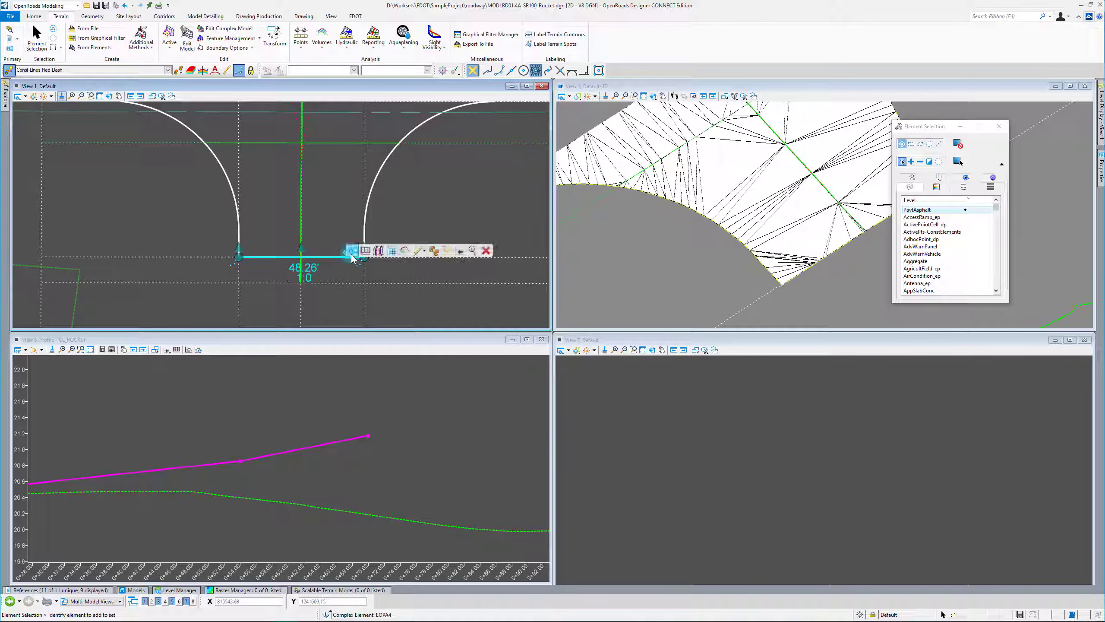
mouse_move(351, 252)
left_click(435, 286)
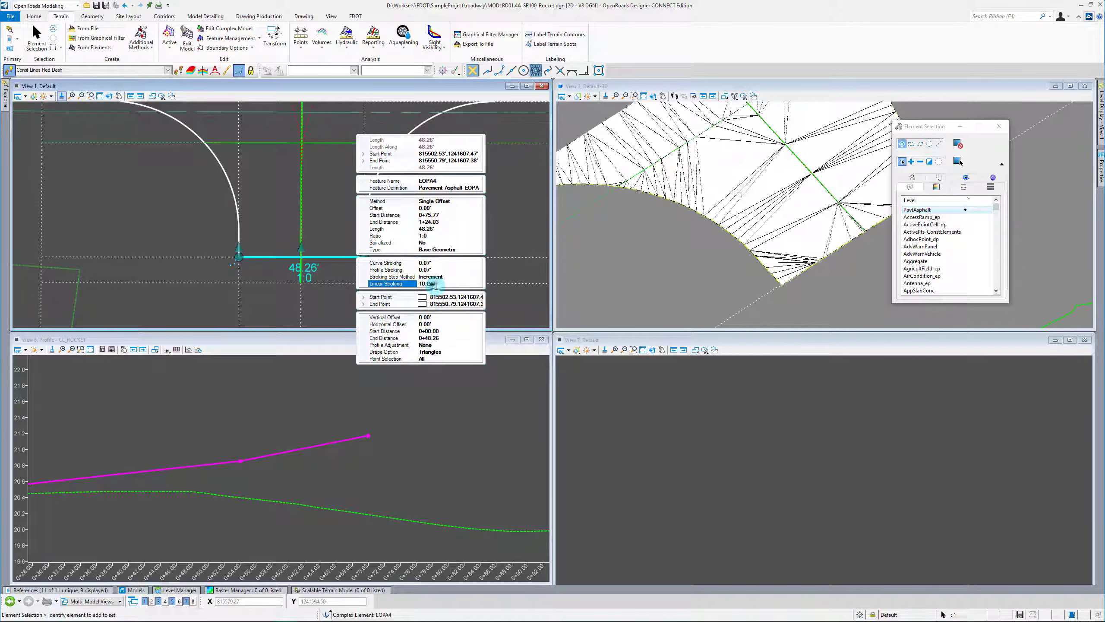
key("Return")
left_click(294, 219)
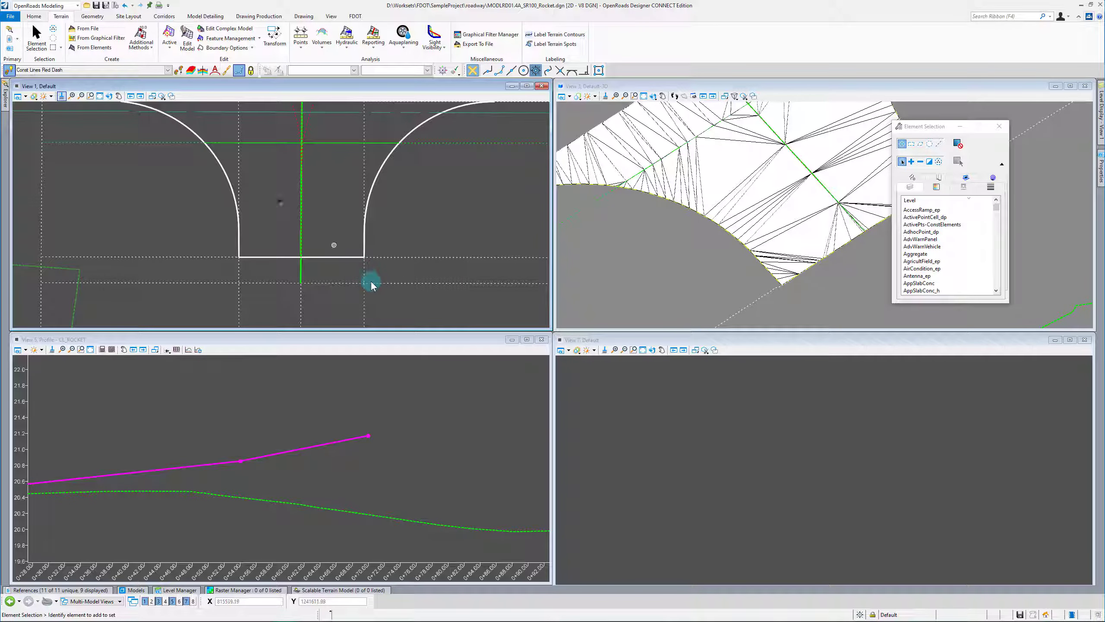
Set the linear stroking of the middle Const Lines Green cross line between the curb returns to 5.
scroll(373, 282, "down", 2)
scroll(329, 192, "up", 2)
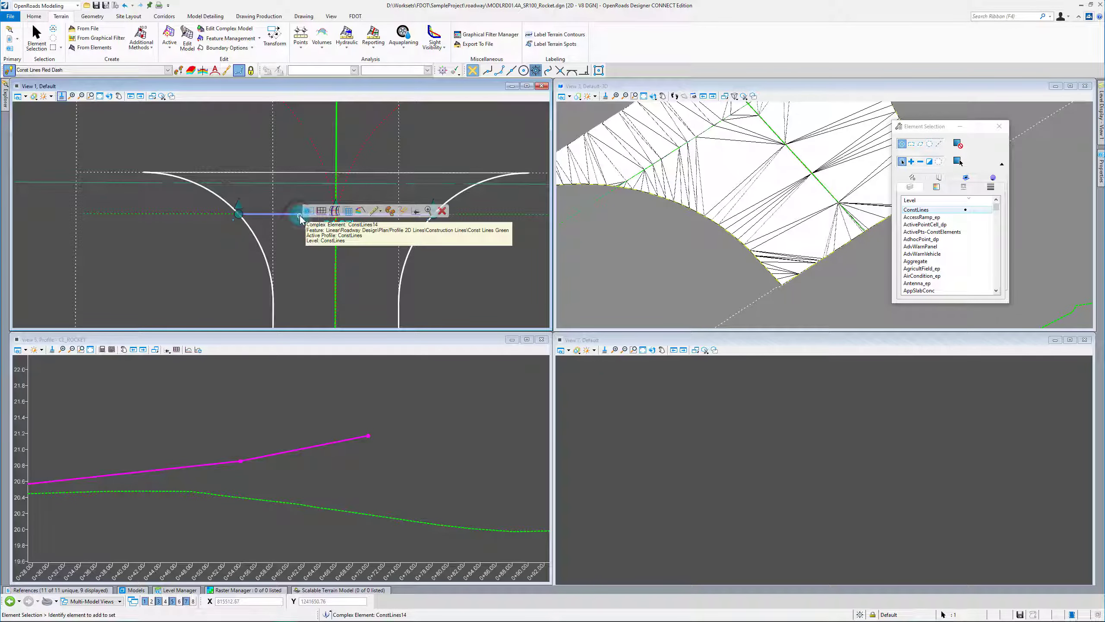
mouse_move(305, 213)
left_click(388, 288)
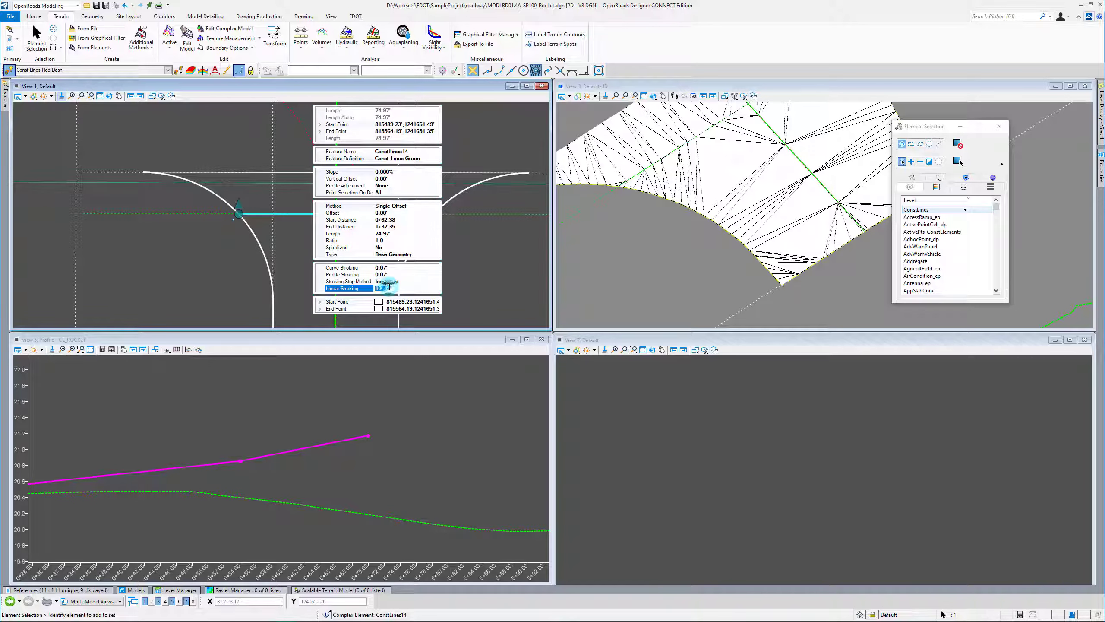
type("5")
key("Return")
left_click(301, 196)
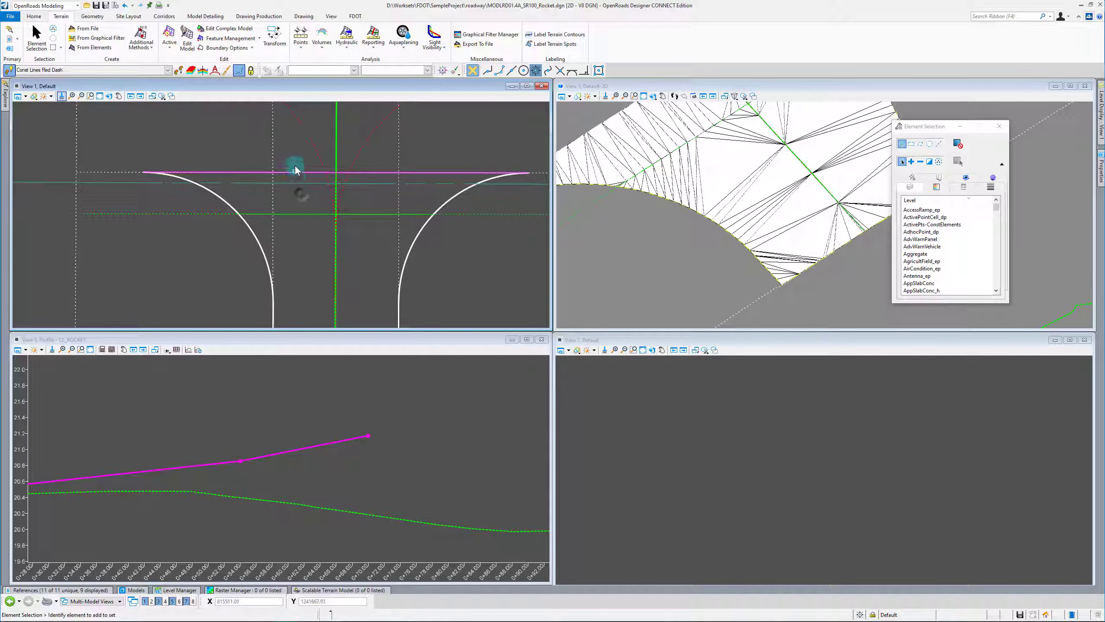
Change the linear stroking interval of the Const Lines White cross line joining the curb returns at the SR100 edge.
left_click(298, 176)
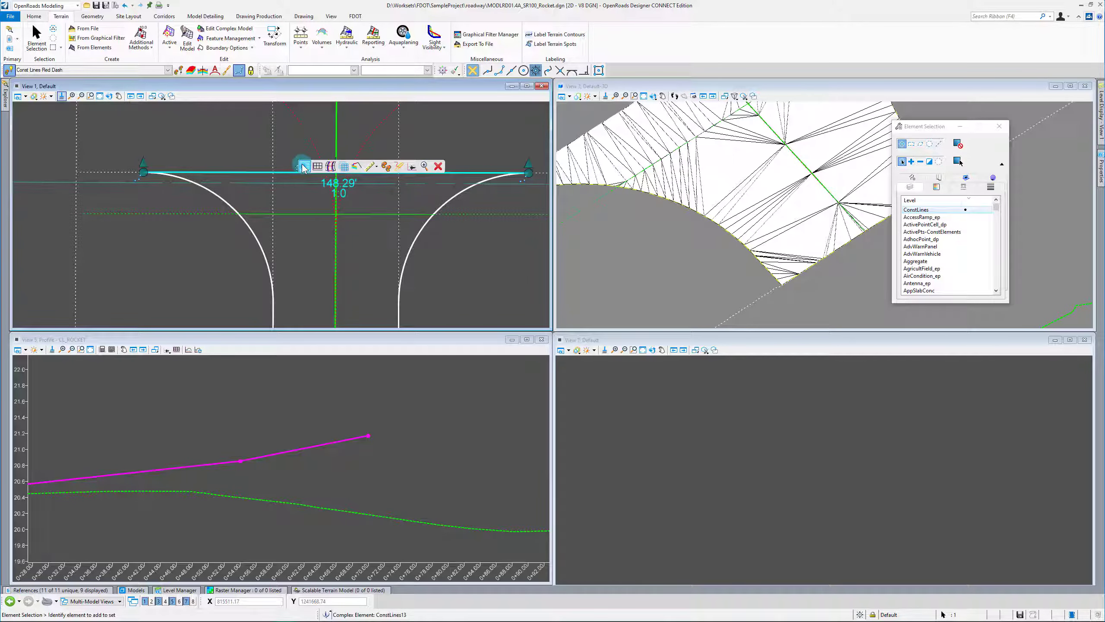
mouse_move(310, 169)
left_click(389, 251)
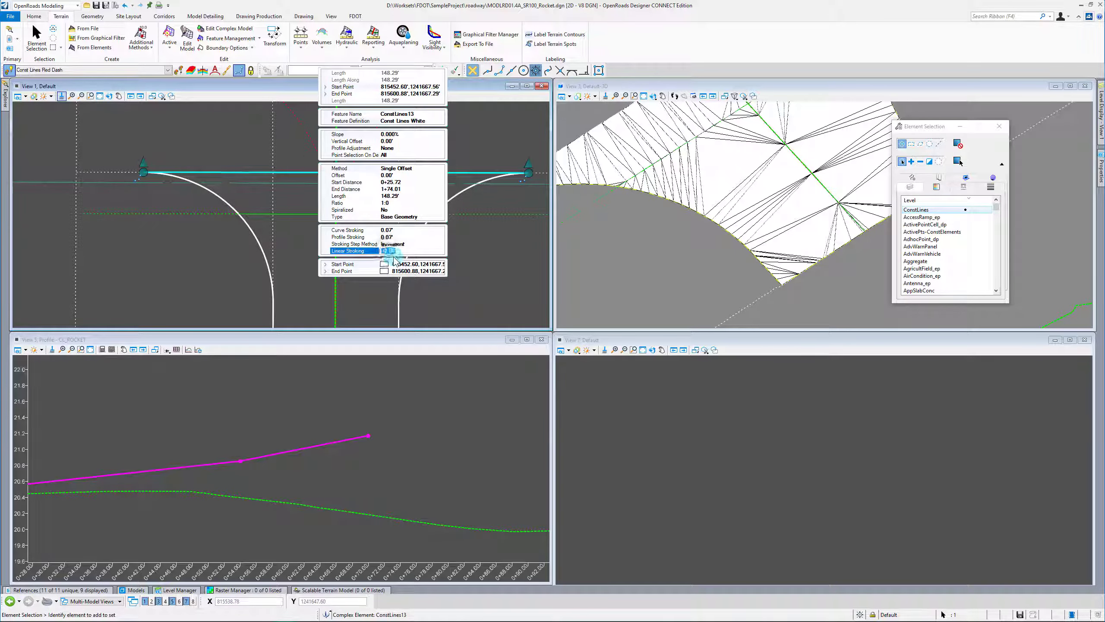
left_click(378, 226)
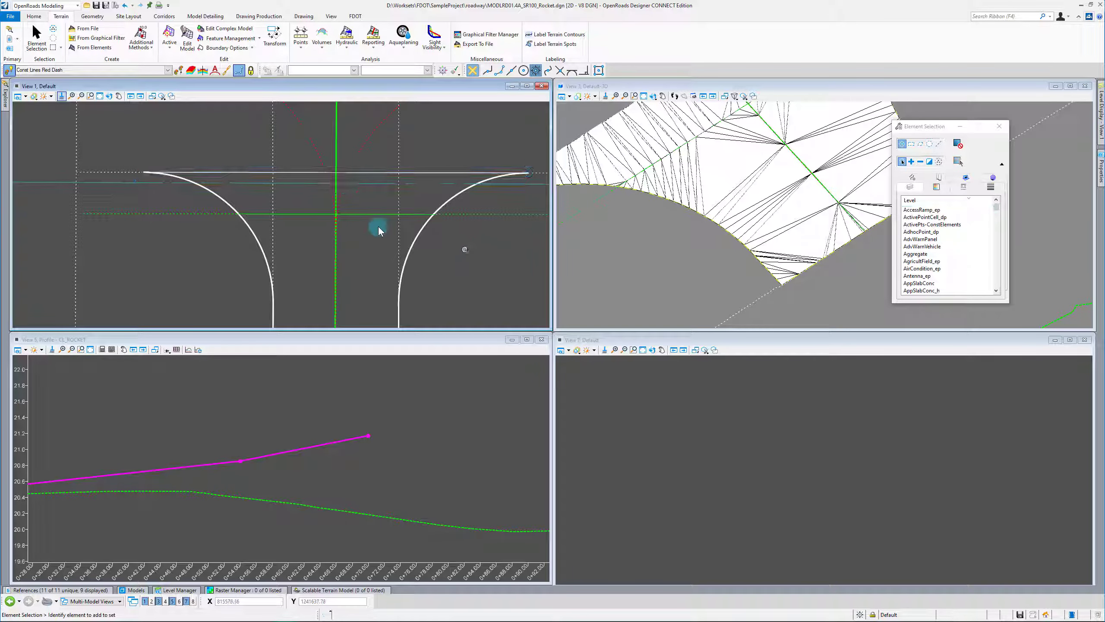
Set the linear stroking of the Const Lines Red Dash centre line ConstLines15 to 5.
left_click(335, 243)
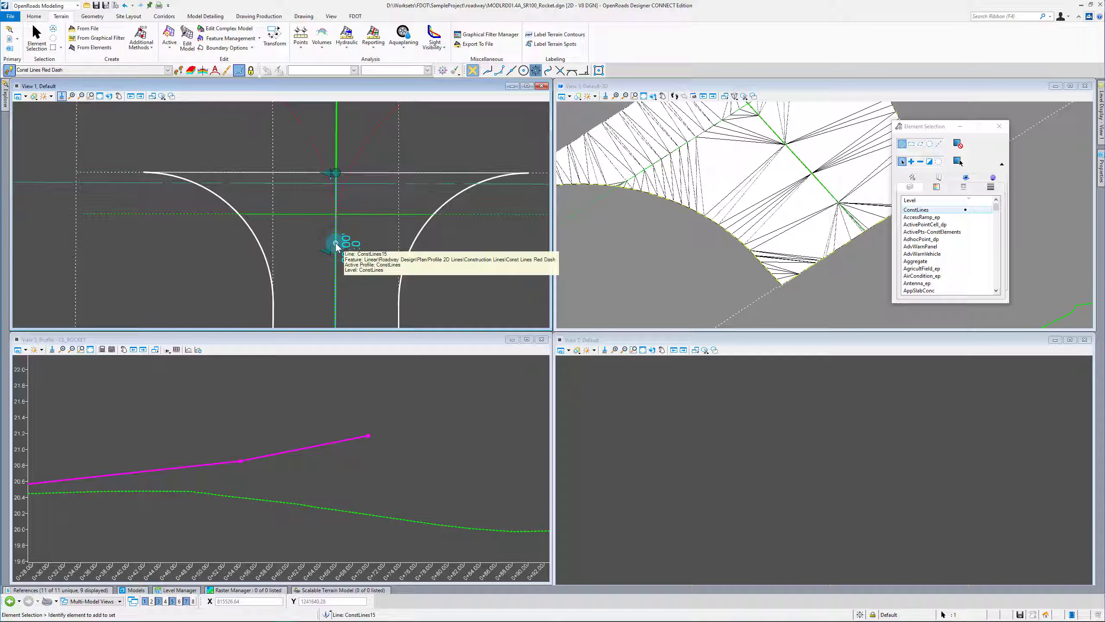
left_click(339, 242)
left_click(335, 242)
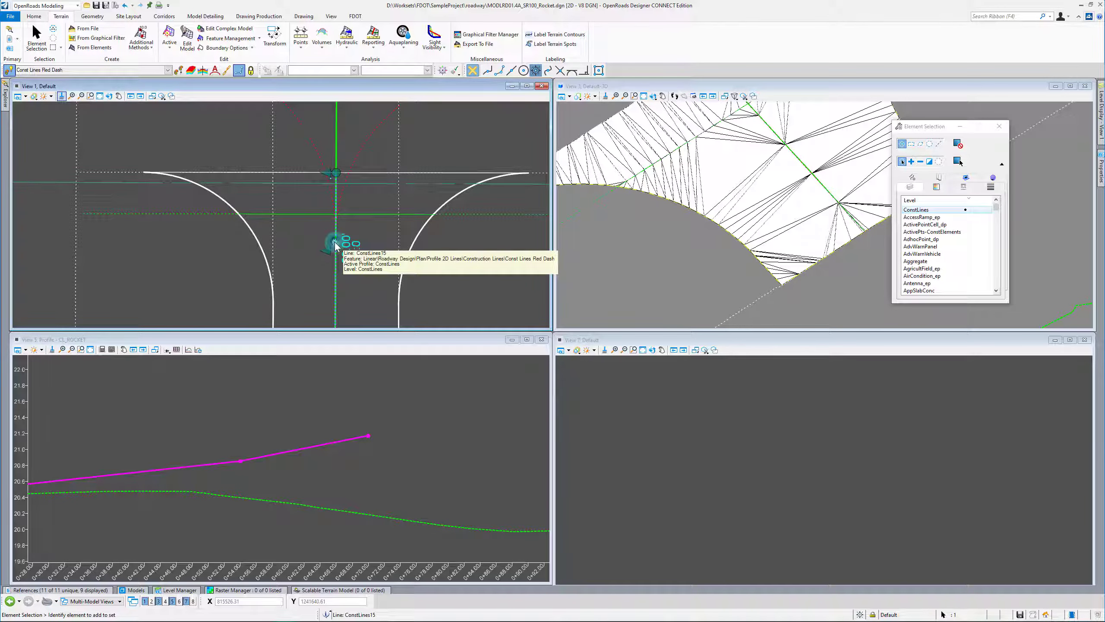
left_click(370, 229)
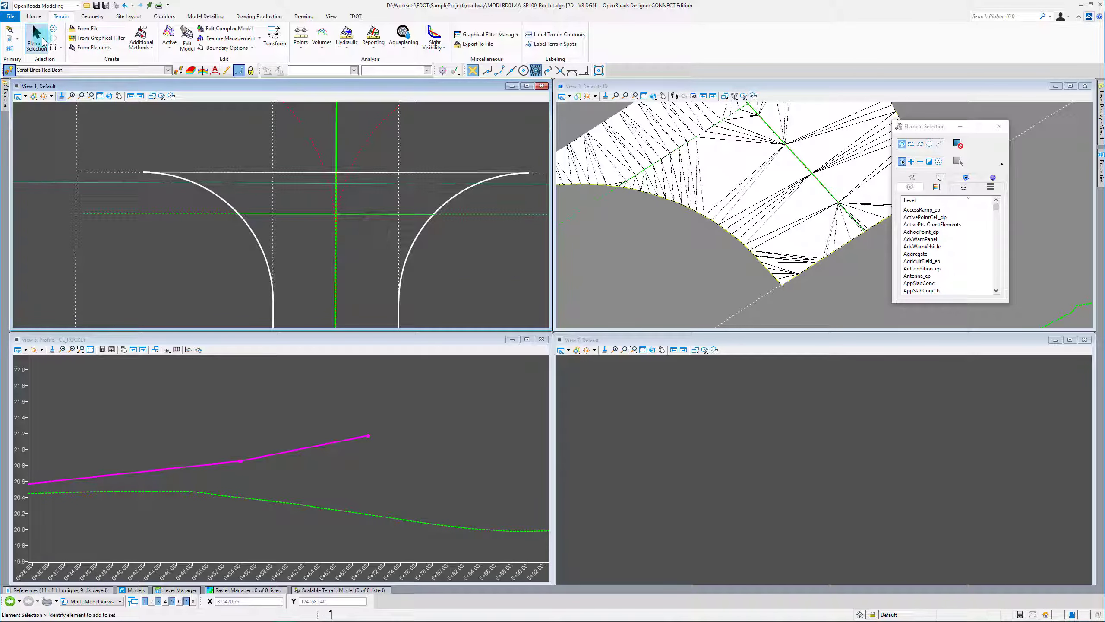
left_click(393, 262)
left_click(339, 249)
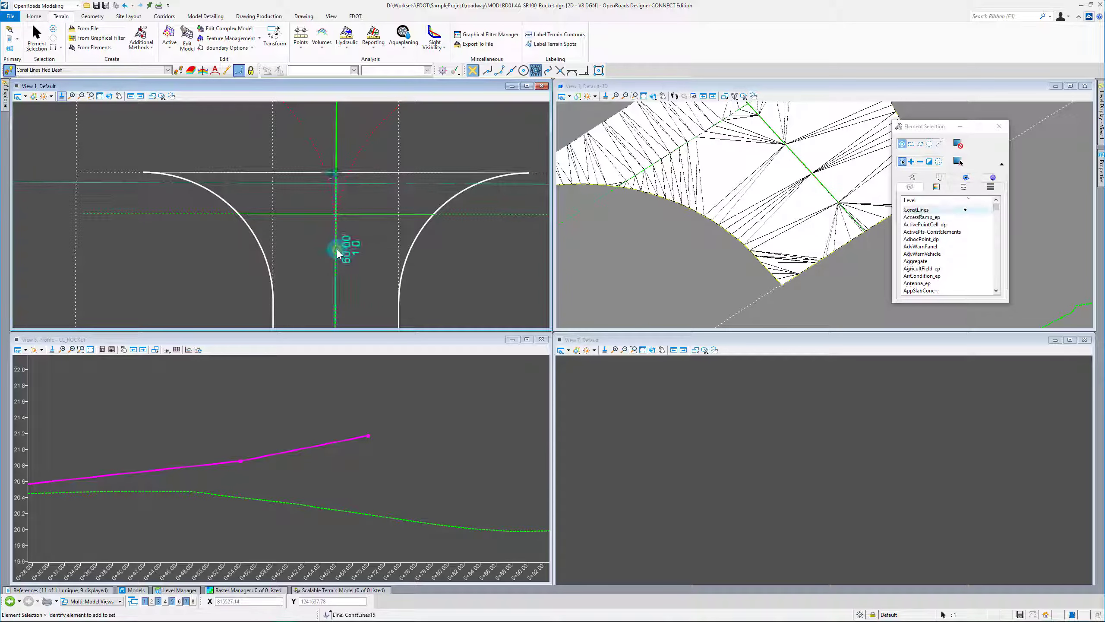
mouse_move(345, 249)
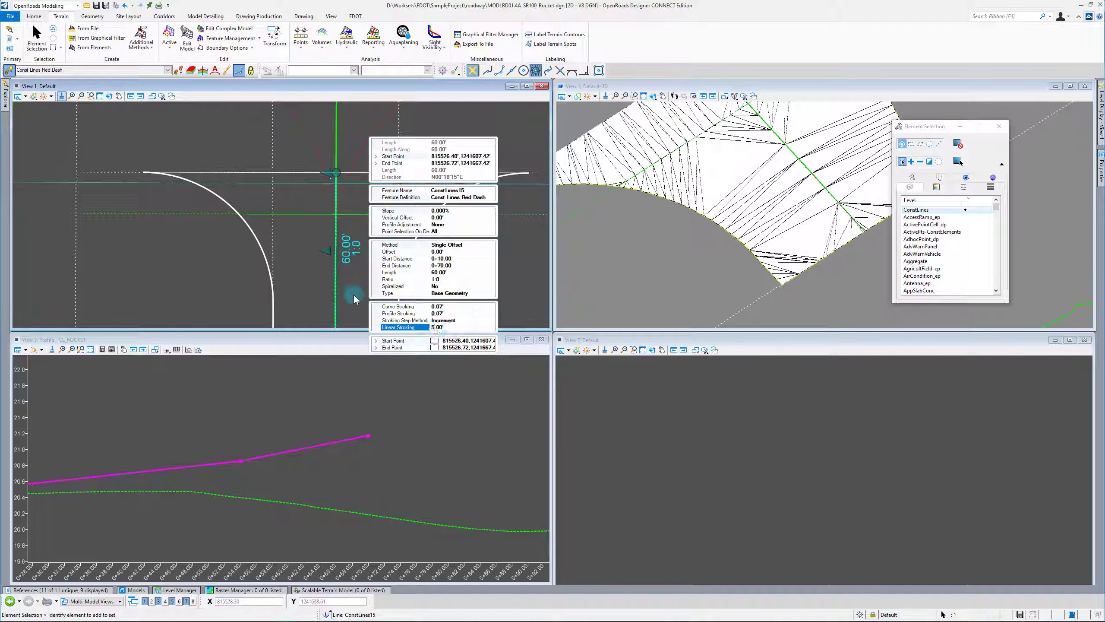
Examine the Pavt_Rocket terrain triangulation in the 3D view along the centre line and both curb returns.
scroll(784, 215, "down", 5)
left_click(838, 197)
scroll(827, 205, "up", 5)
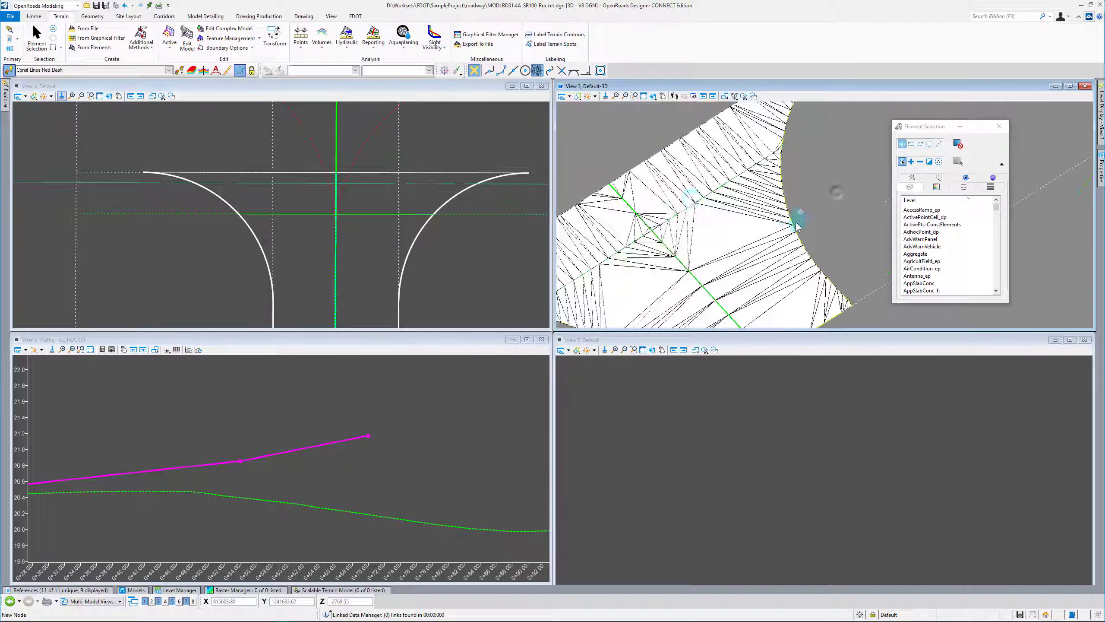
scroll(647, 212, "down", 3)
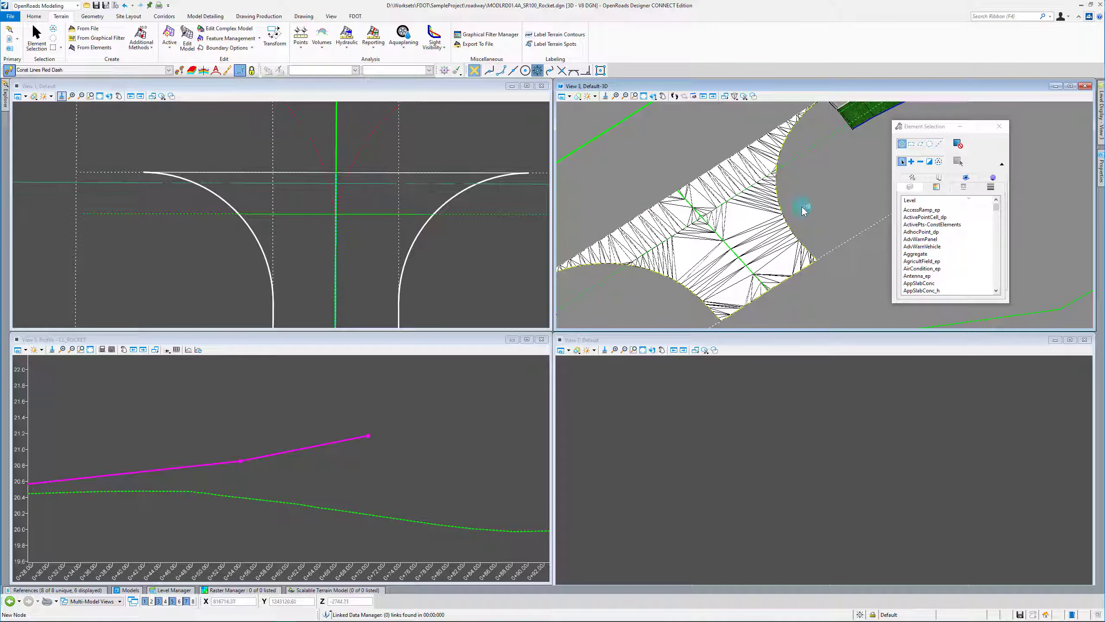
scroll(805, 213, "down", 2)
scroll(761, 227, "up", 2)
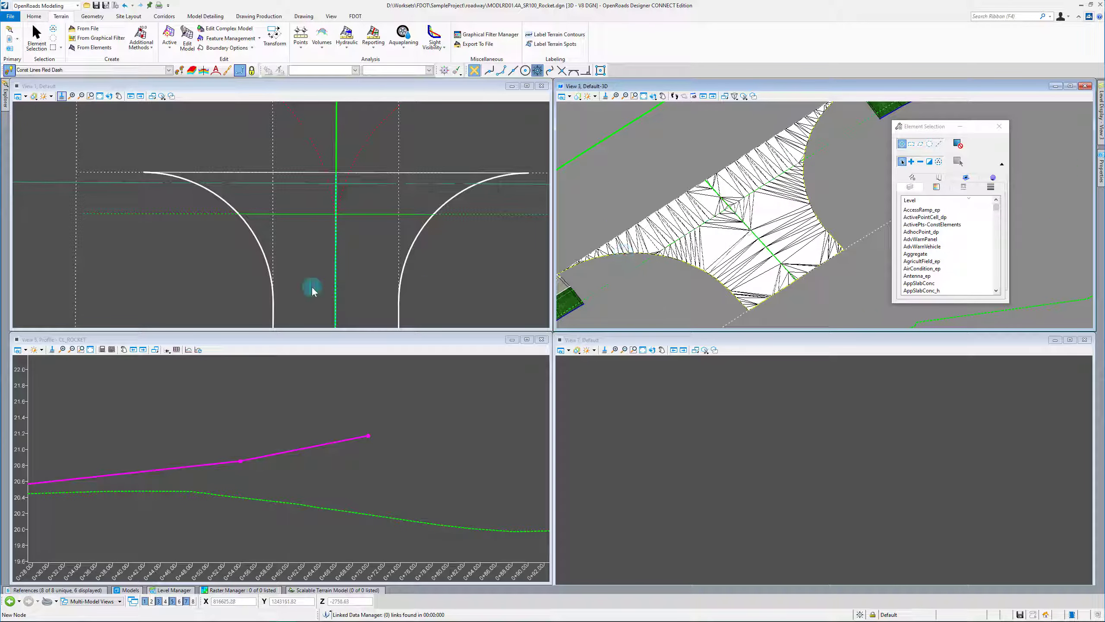
scroll(762, 223, "down", 2)
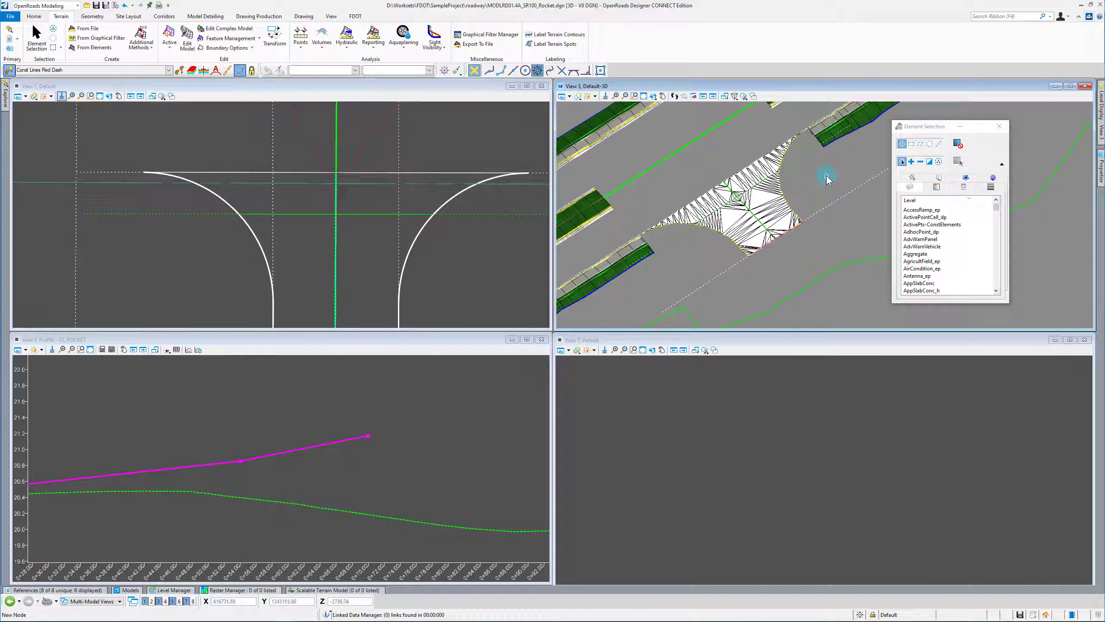
scroll(818, 187, "up", 2)
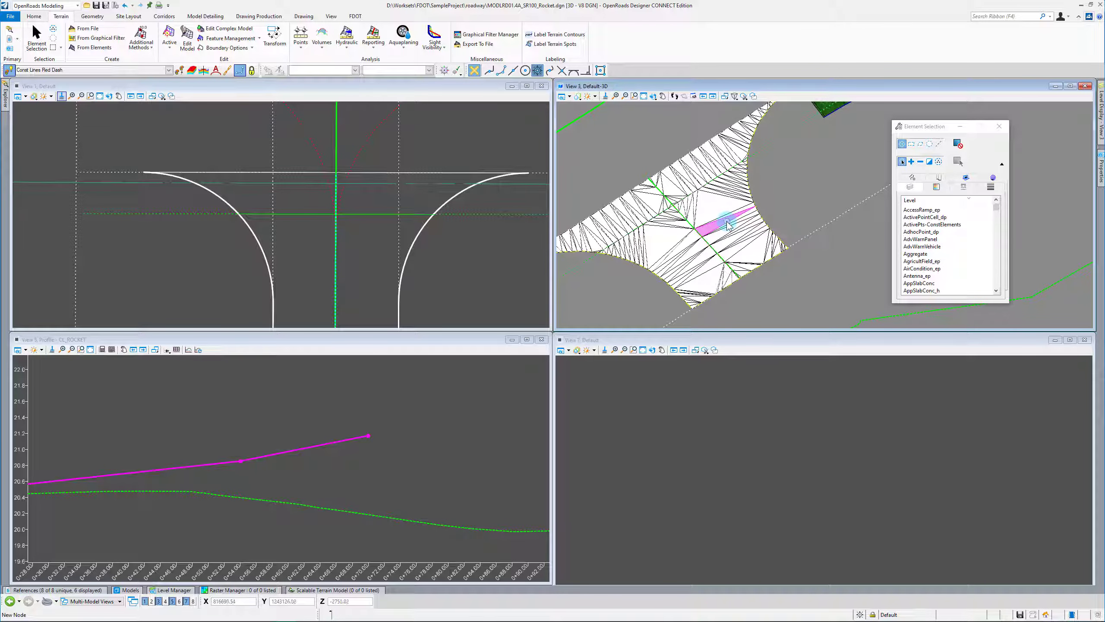
Apply the Pavement Asphalt surface template to the Pavt_Rocket terrain model without an external clip boundary, keeping linear features disabled.
left_click(778, 224)
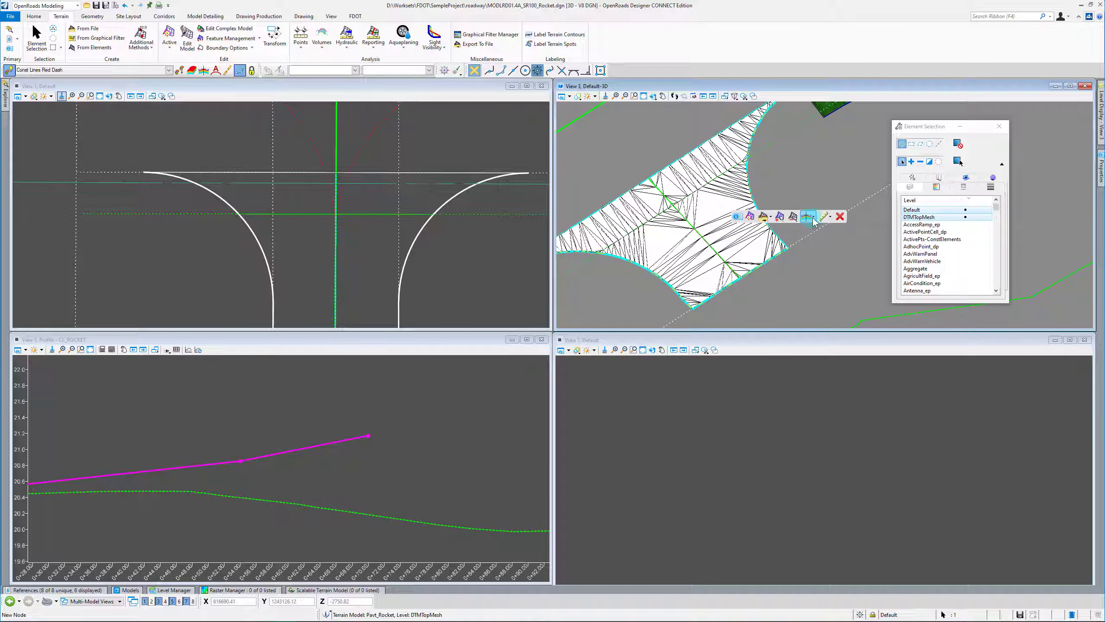
left_click(816, 222)
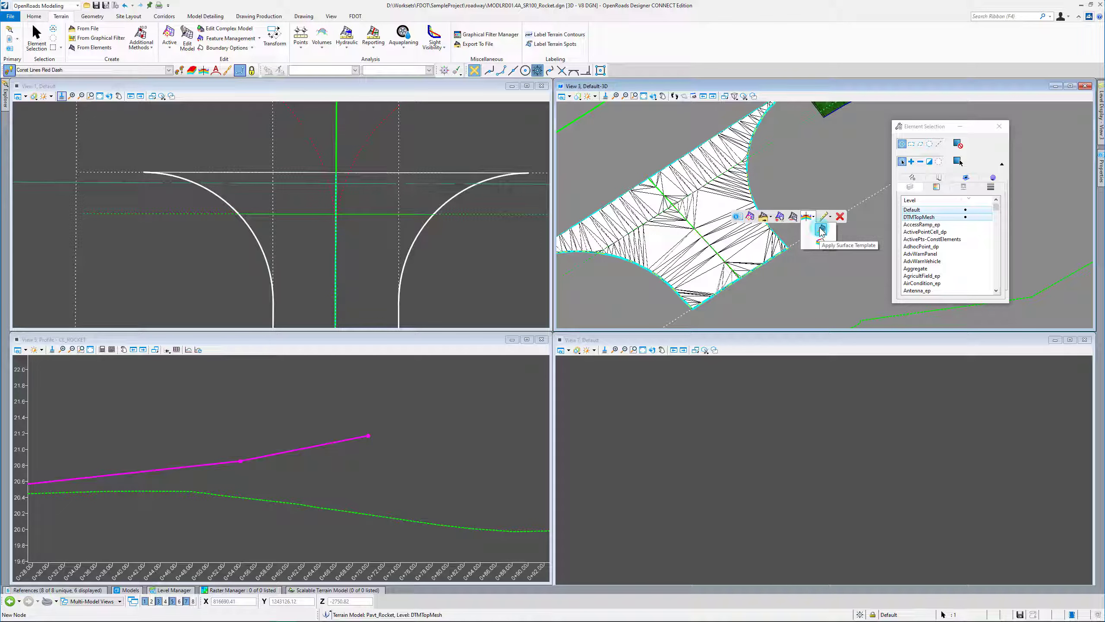
left_click(821, 229)
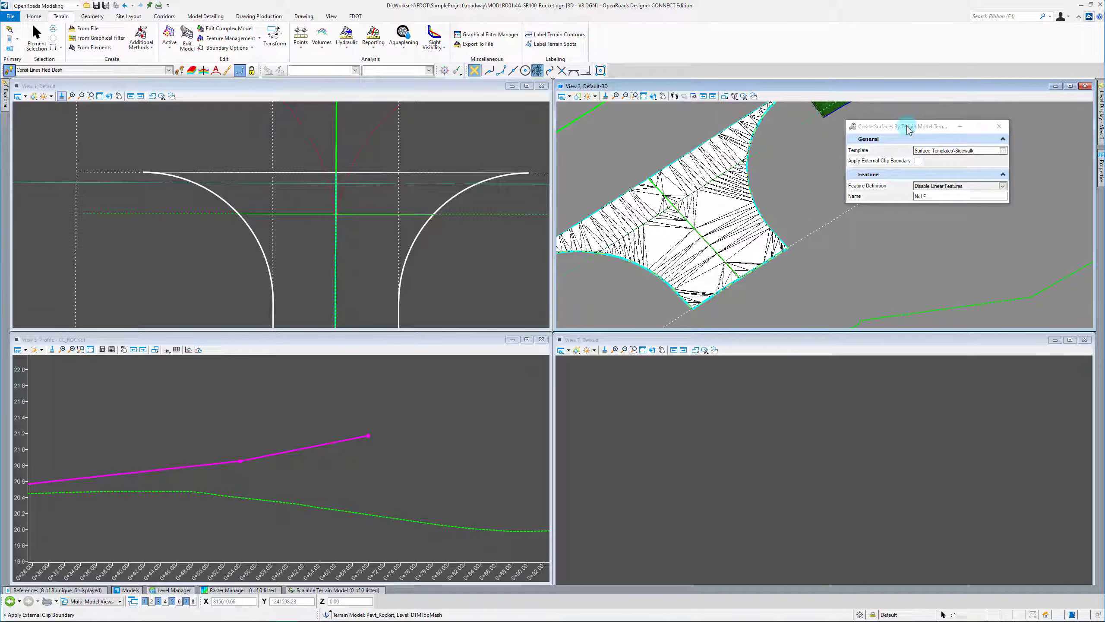
left_click_drag(871, 128, 686, 149)
left_click(808, 166)
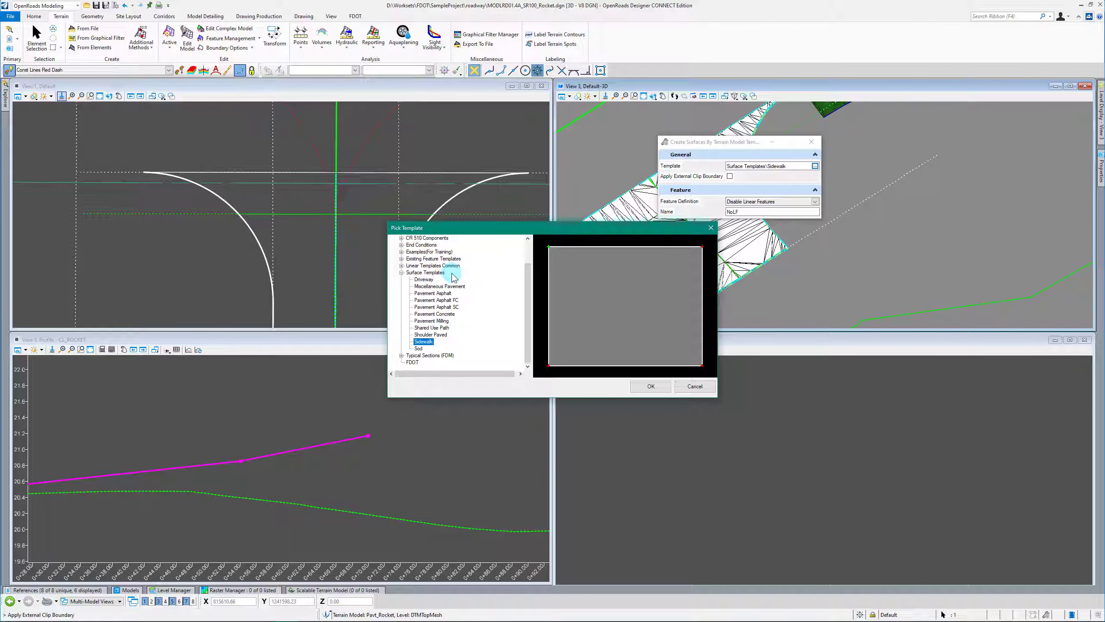
left_click(439, 294)
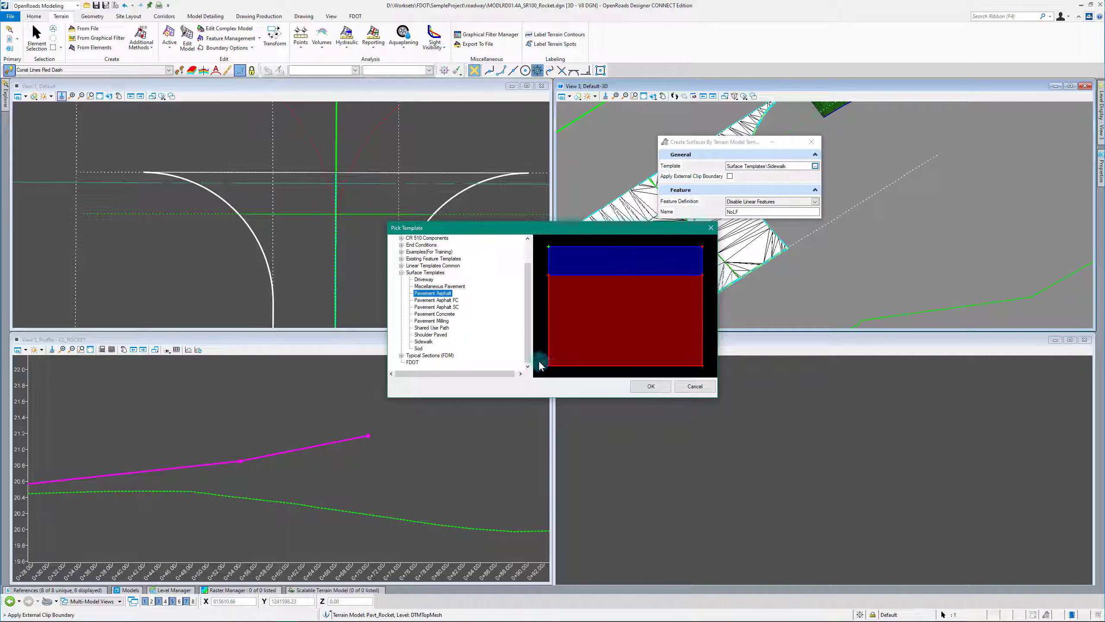
left_click(448, 229)
left_click(650, 386)
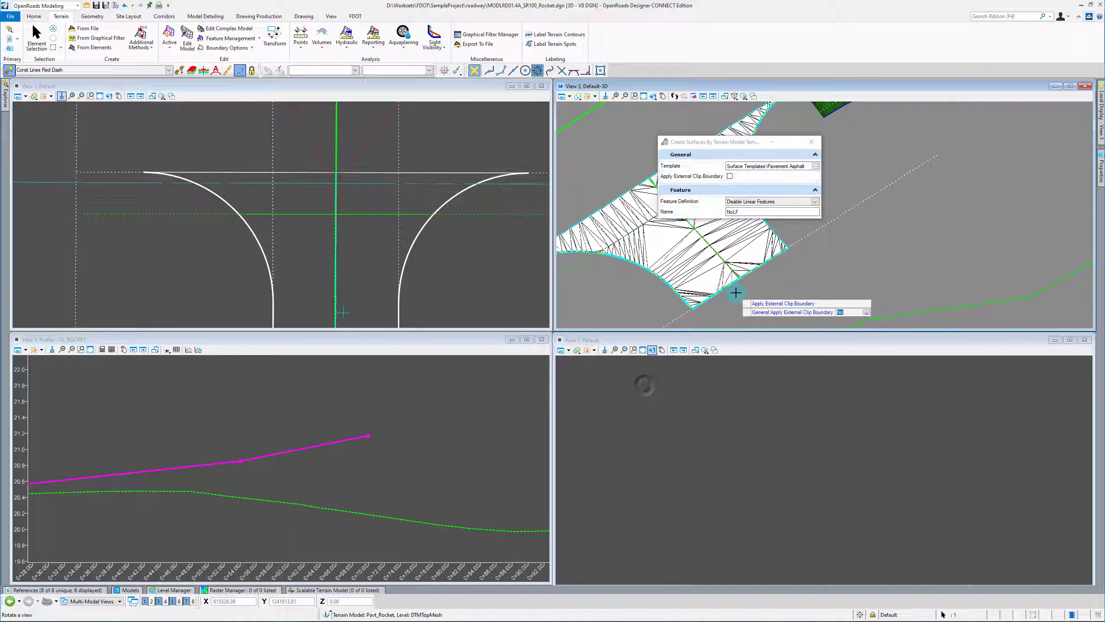
right_click(795, 280)
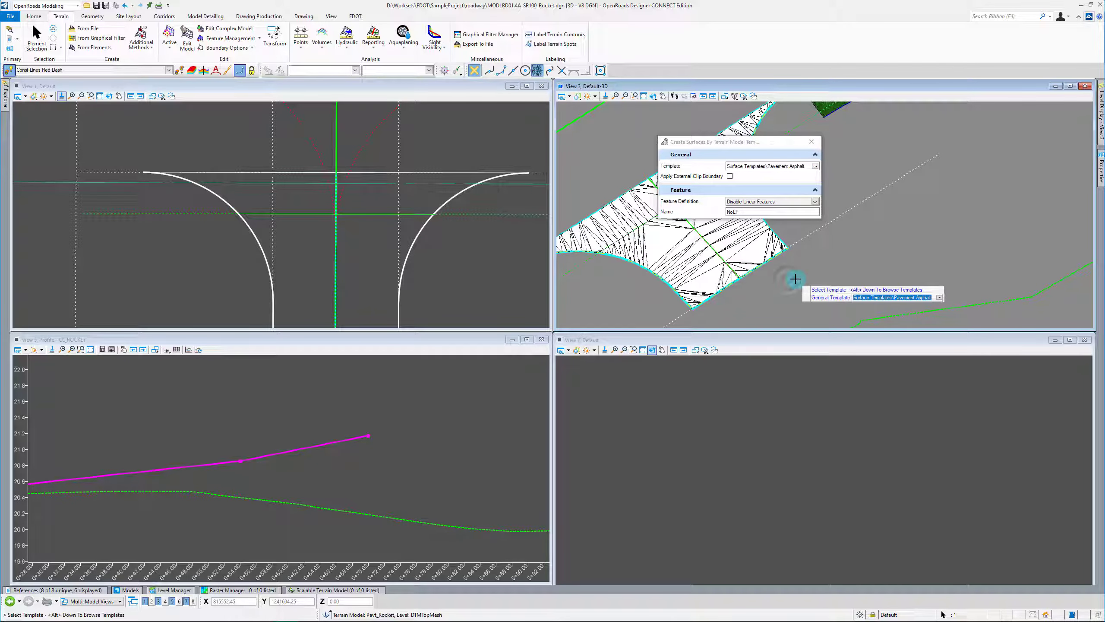
left_click(796, 280)
left_click(799, 276)
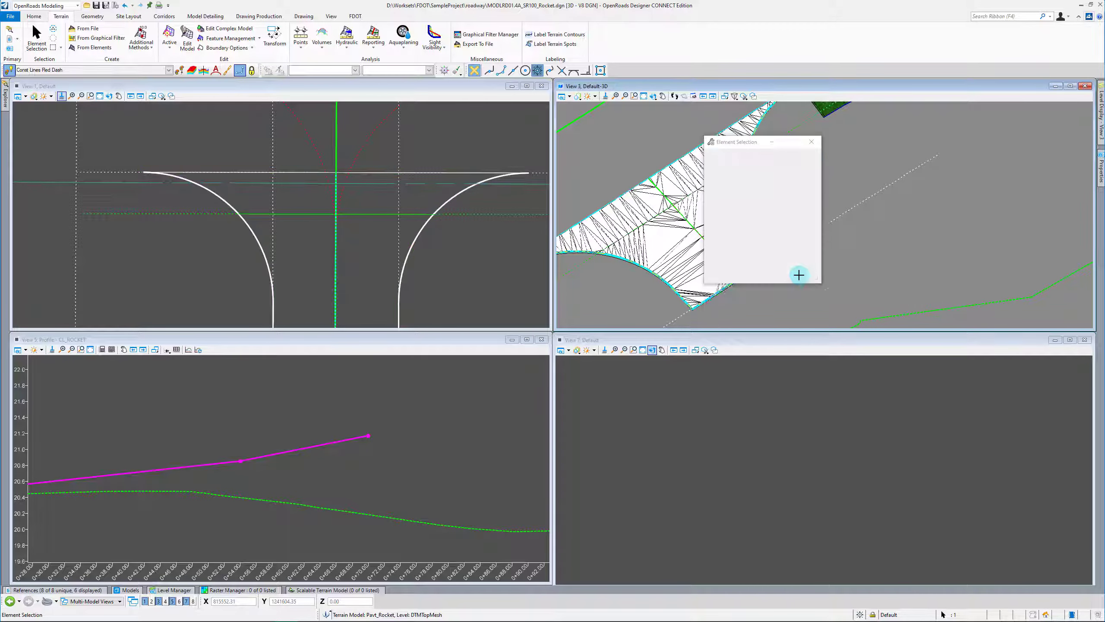
Turn off the DTMTopMesh level of the active model in the 3D view.
left_click_drag(745, 148, 850, 250)
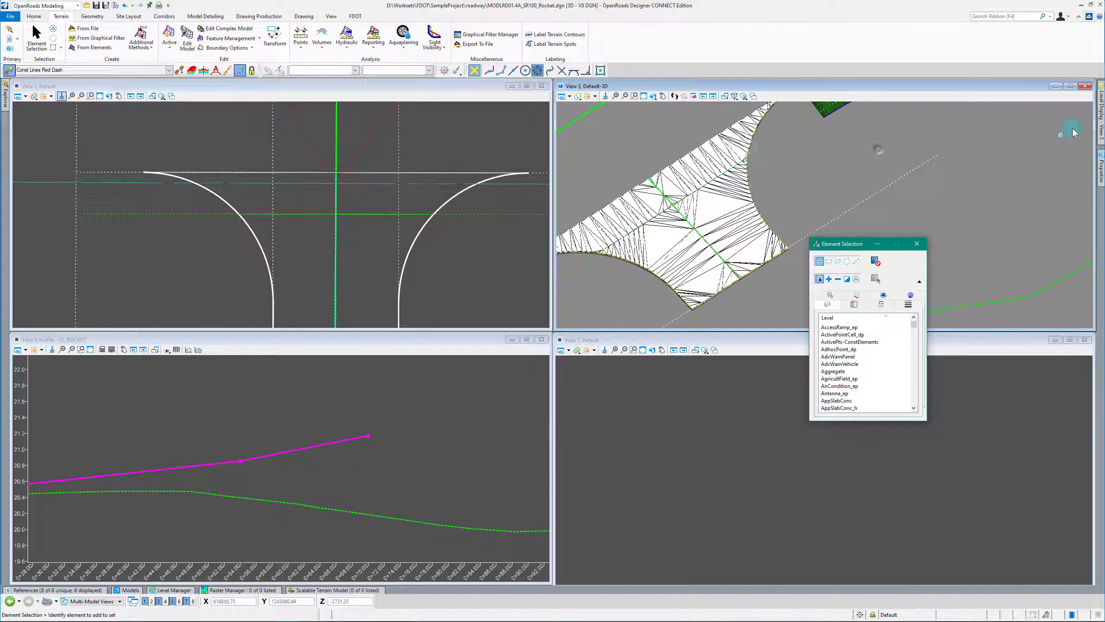
mouse_move(1101, 113)
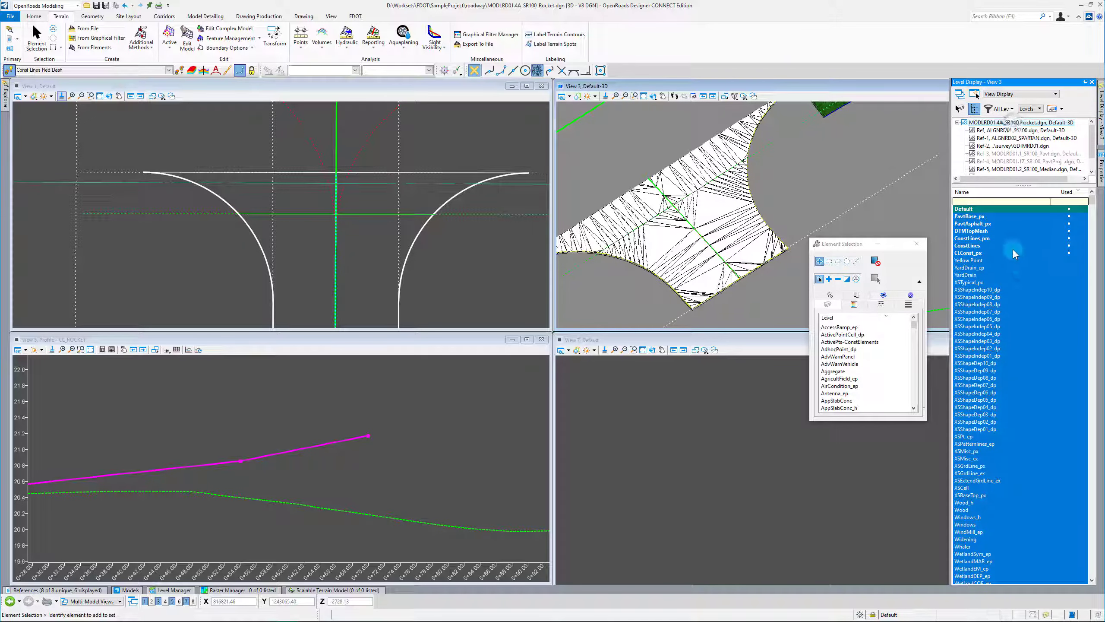
left_click(994, 230)
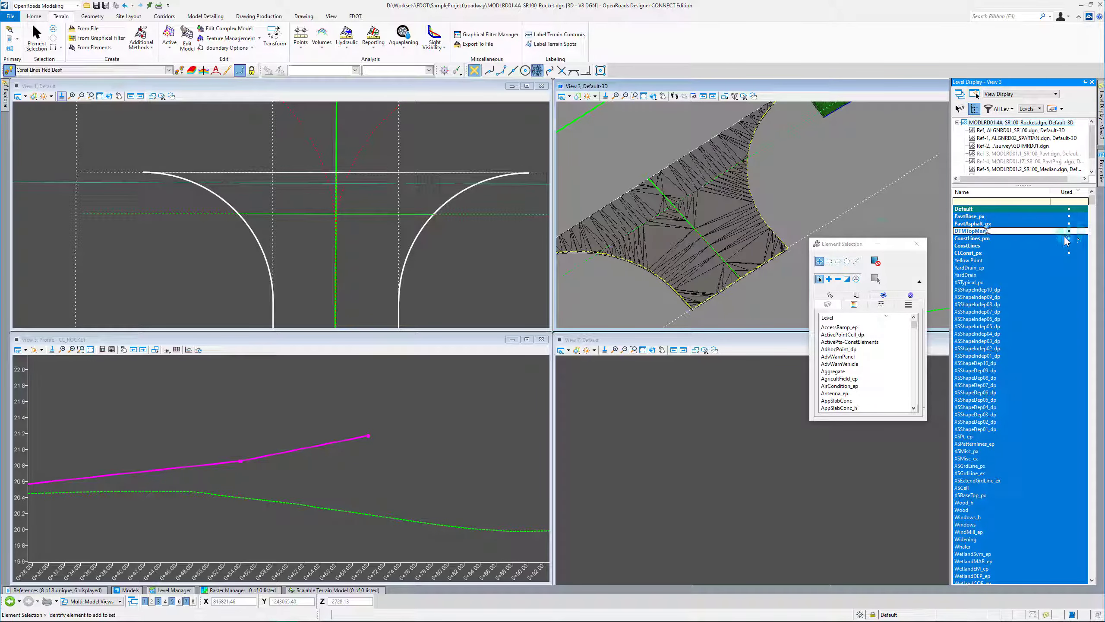
Examine the asphalt pavement layers along the side road's south edge and the overall intersection surface from an oblique angle.
scroll(755, 242, "down", 2)
scroll(755, 241, "up", 2)
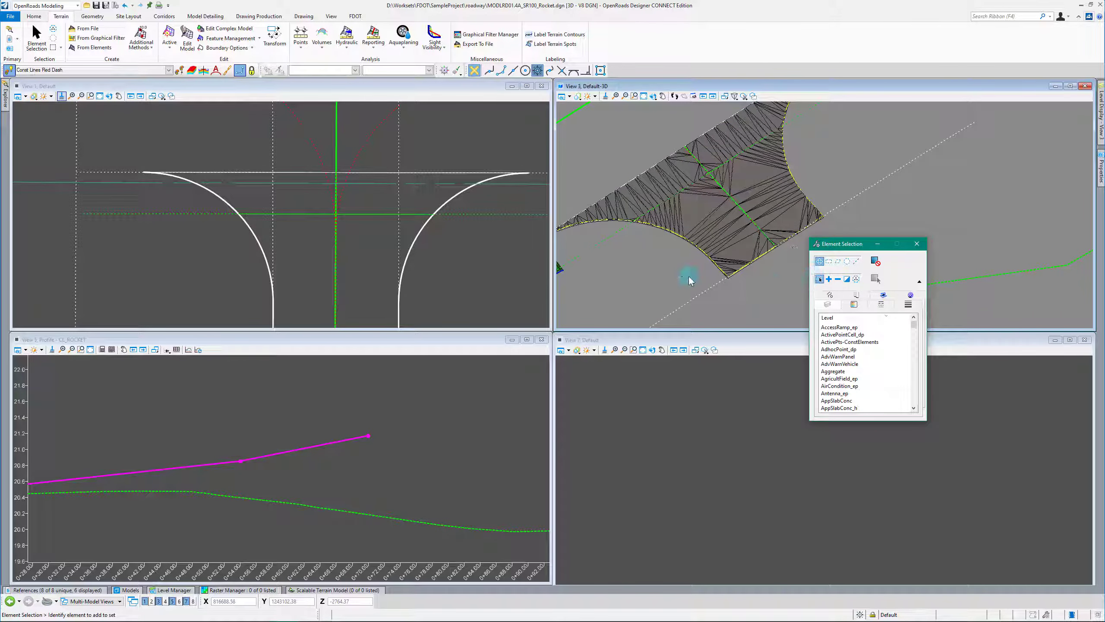
left_click(653, 95)
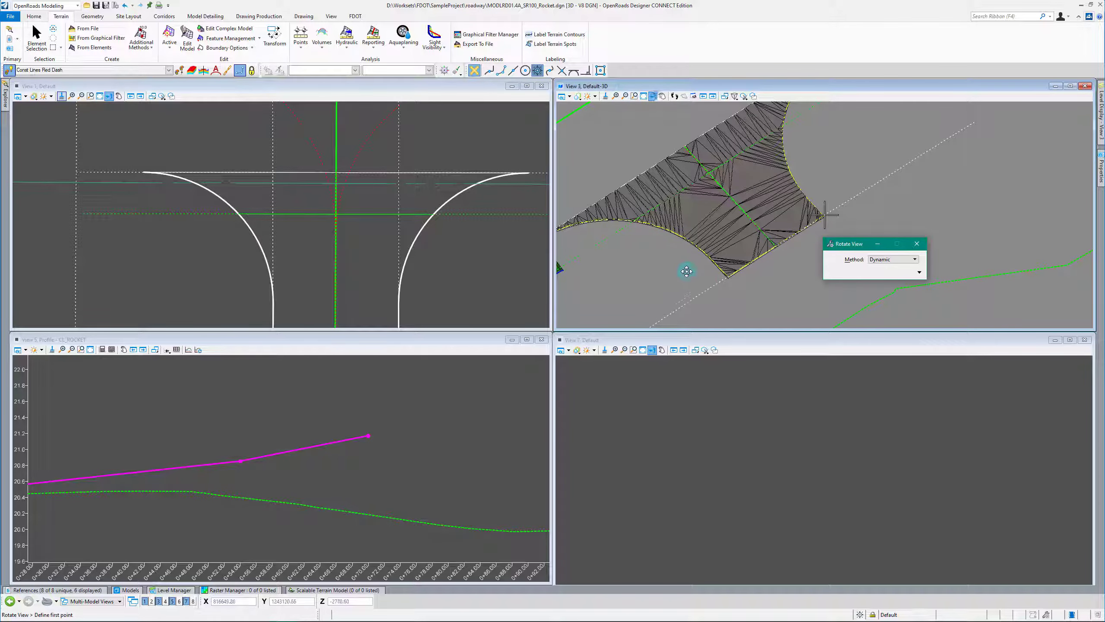
left_click(701, 283)
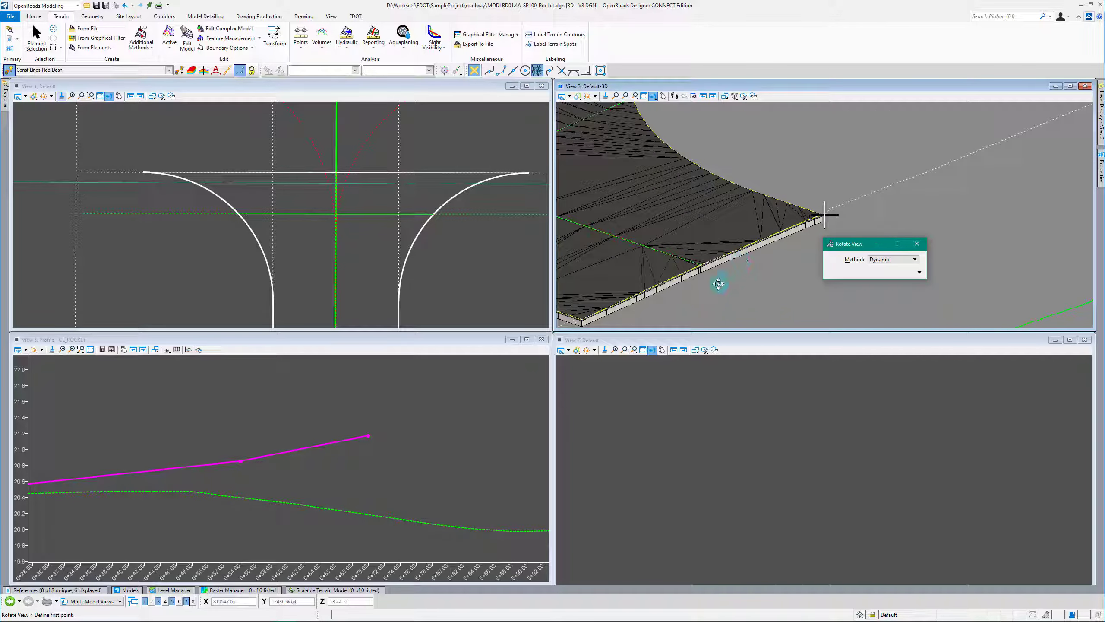
left_click(700, 241)
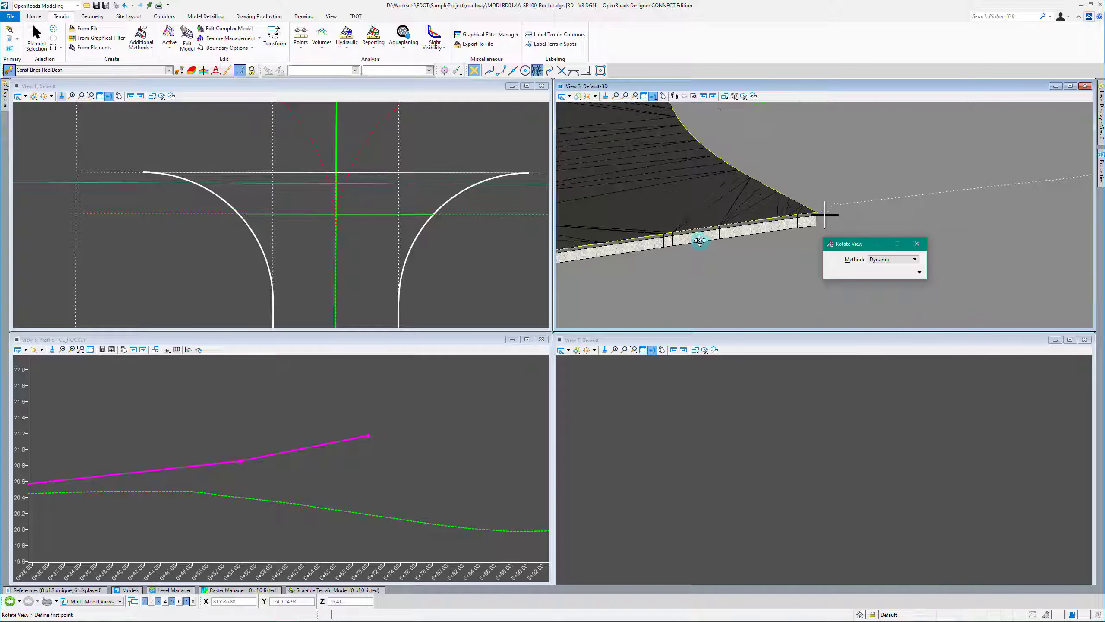
left_click(690, 270)
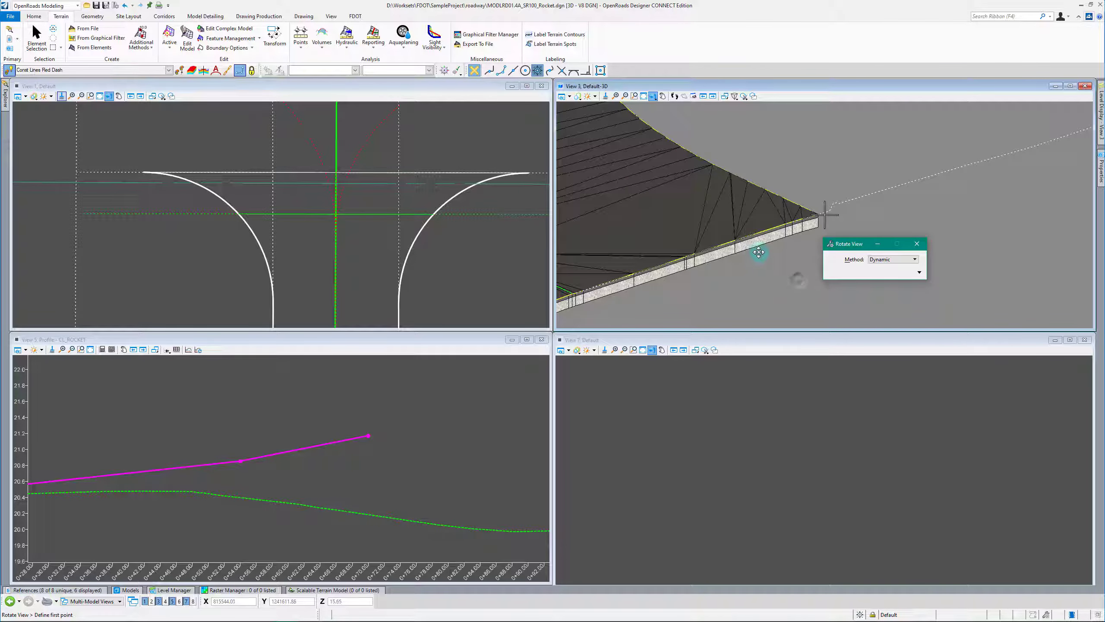
right_click(795, 271)
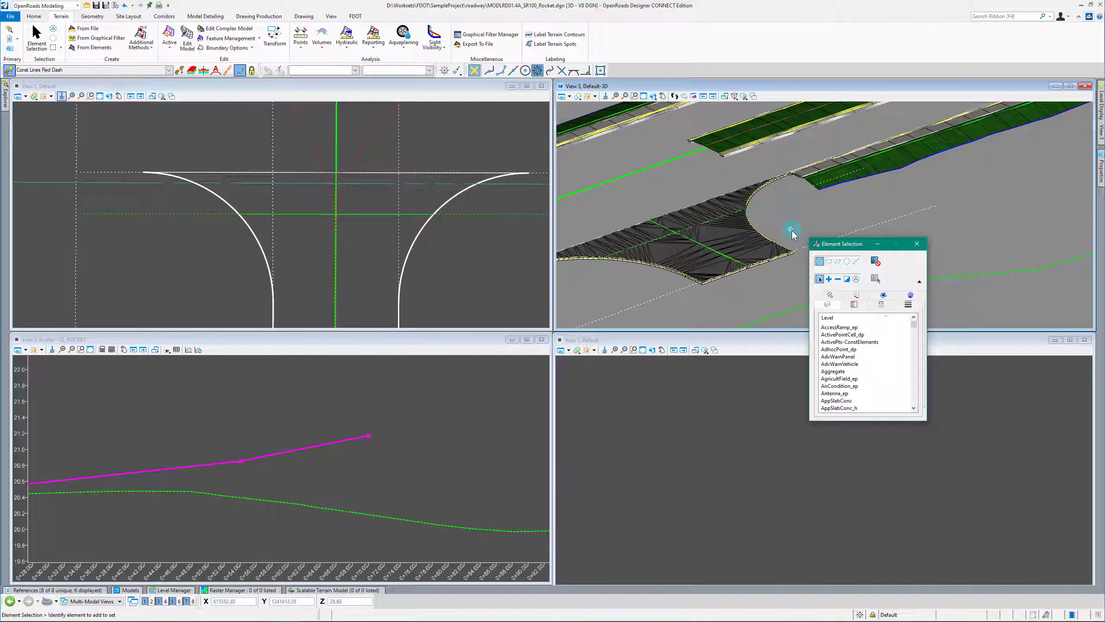
left_click_drag(841, 253, 893, 283)
scroll(740, 282, "down", 2)
scroll(753, 292, "up", 2)
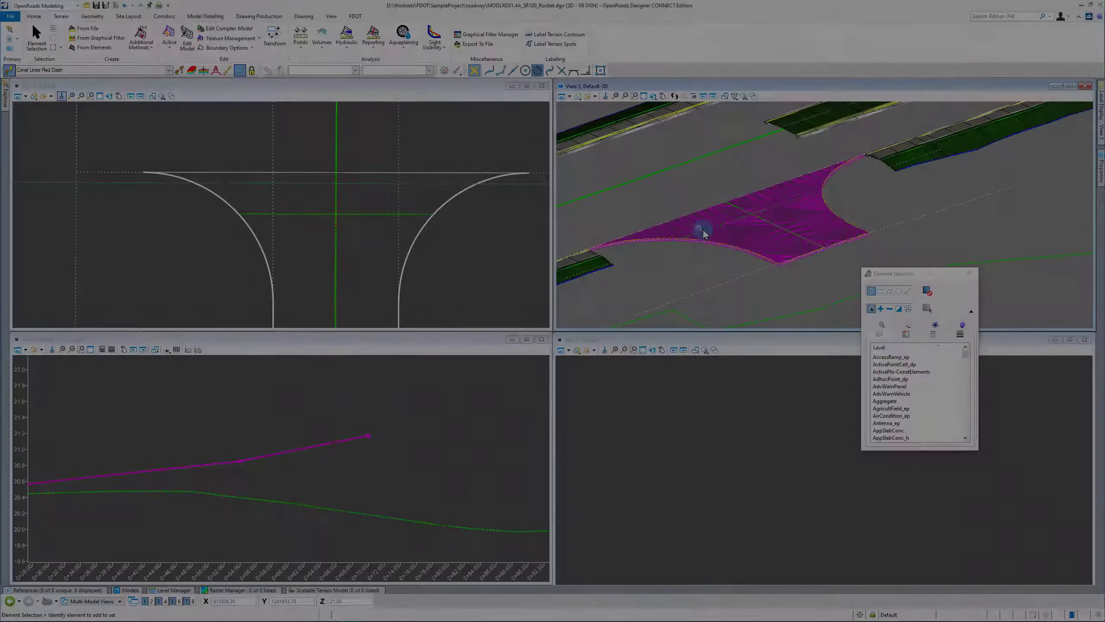
Create a corridor named CR_ROCKET_SW along the southwest curb return, using its active profile and the 3 FINAL feature definition.
left_click(375, 278)
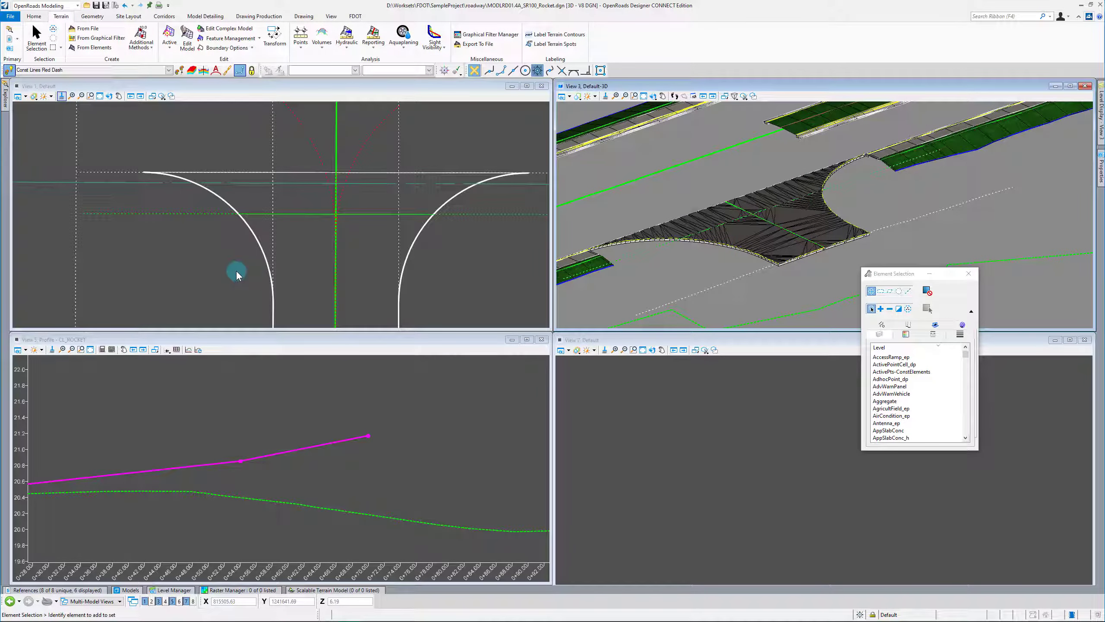
scroll(276, 202, "down", 2)
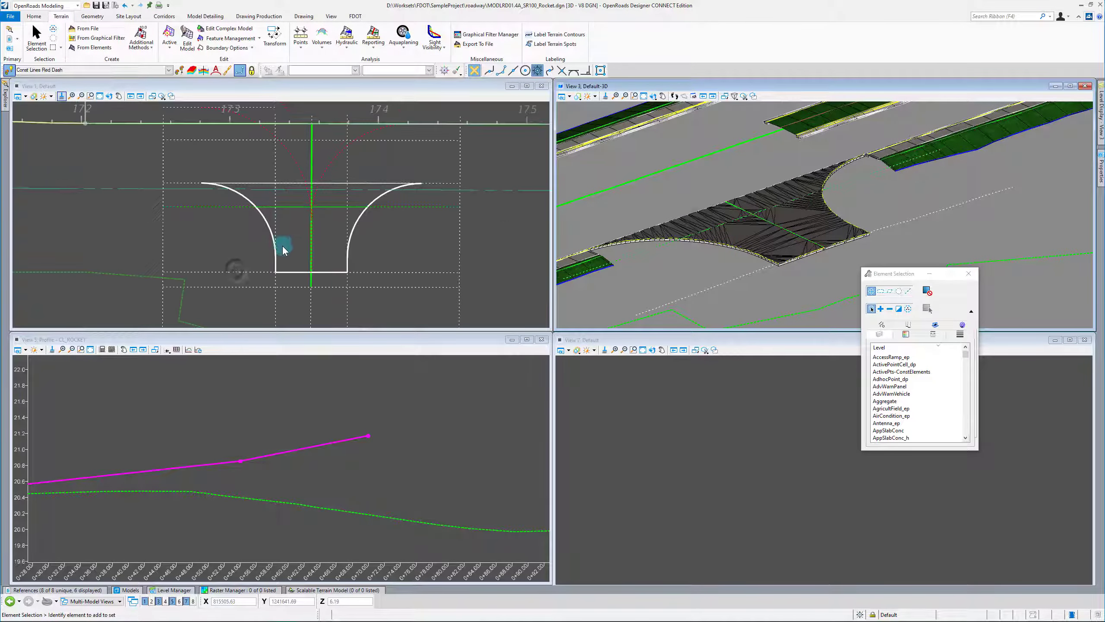
left_click(257, 239)
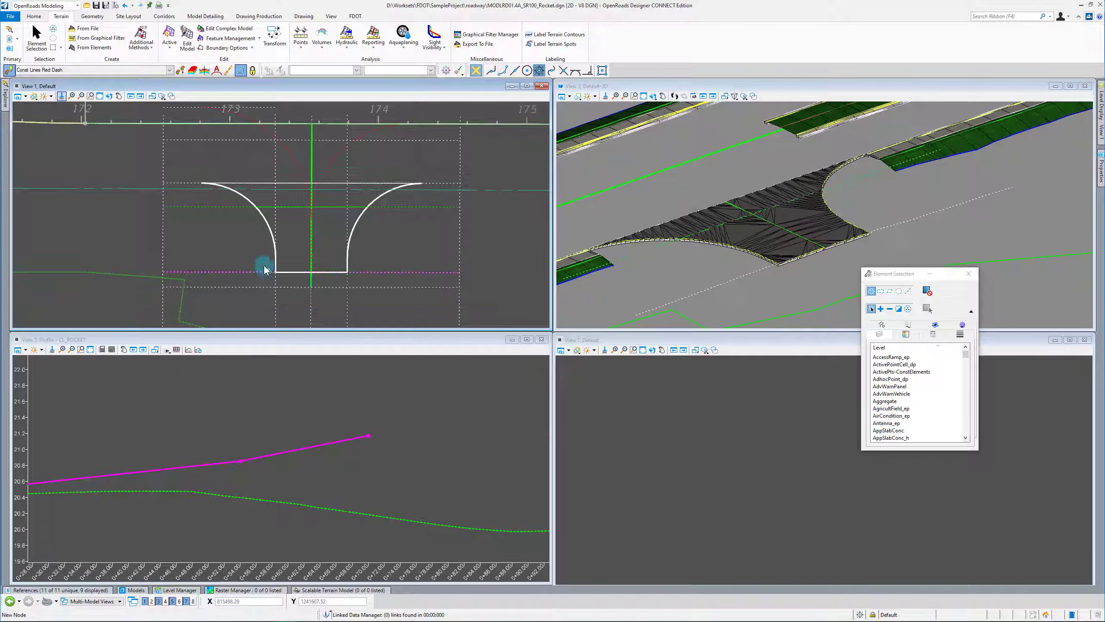
left_click(257, 220)
scroll(268, 229, "up", 2)
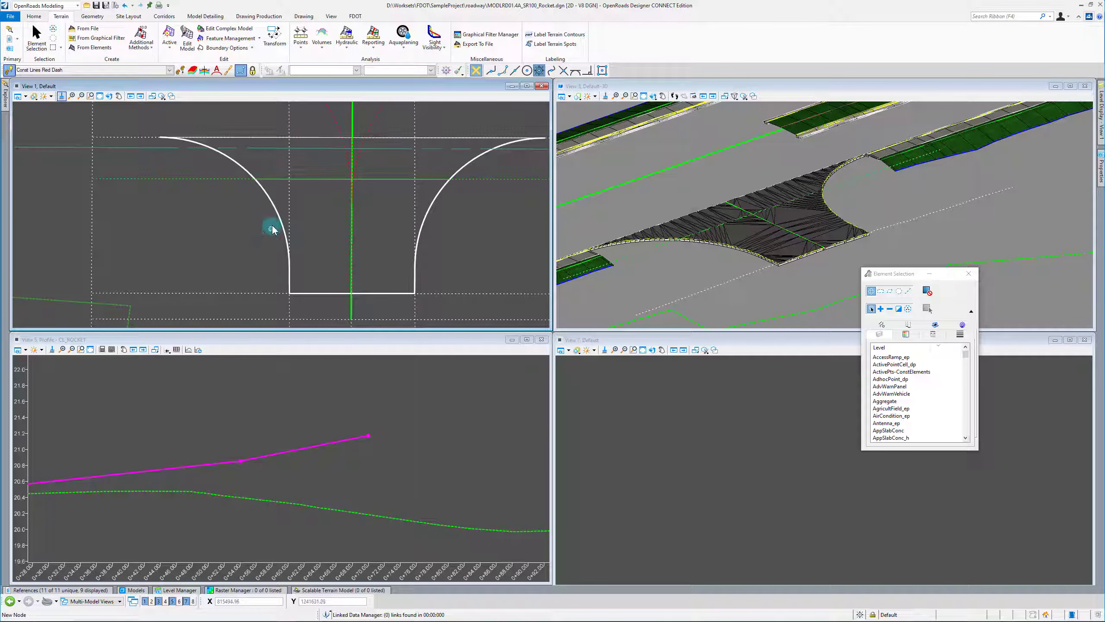
left_click(278, 220)
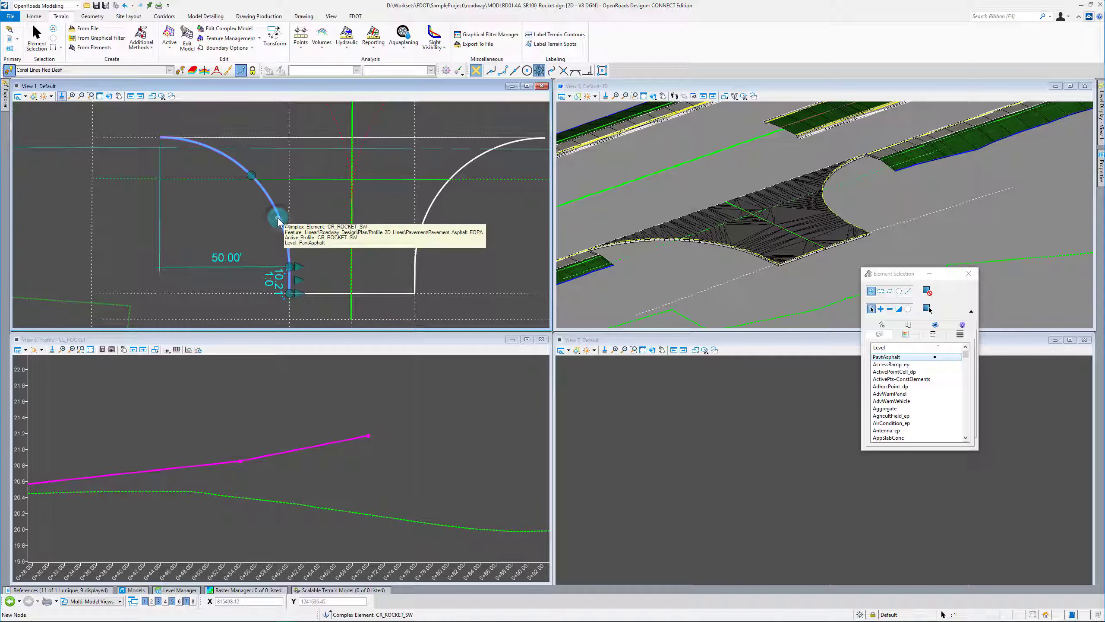
left_click(256, 224)
left_click(279, 216)
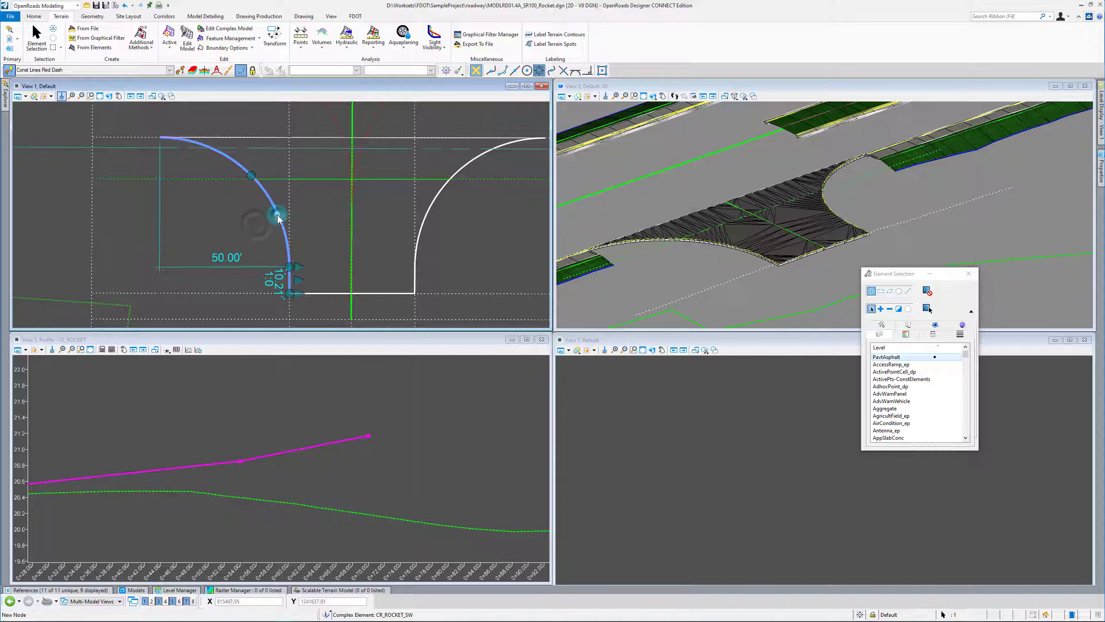
mouse_move(285, 215)
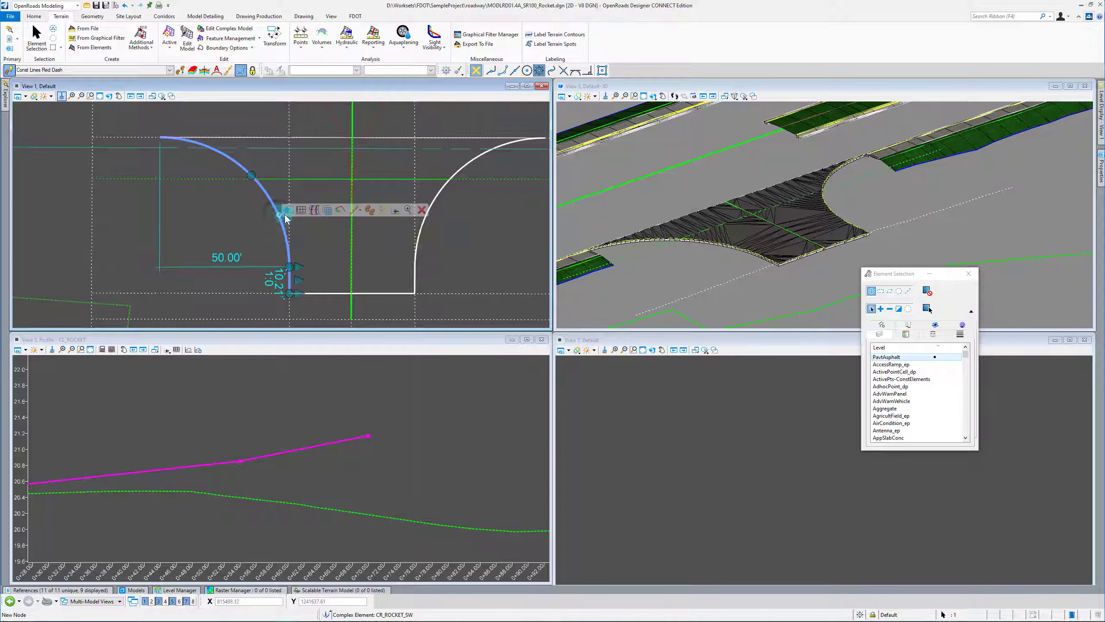
left_click(314, 210)
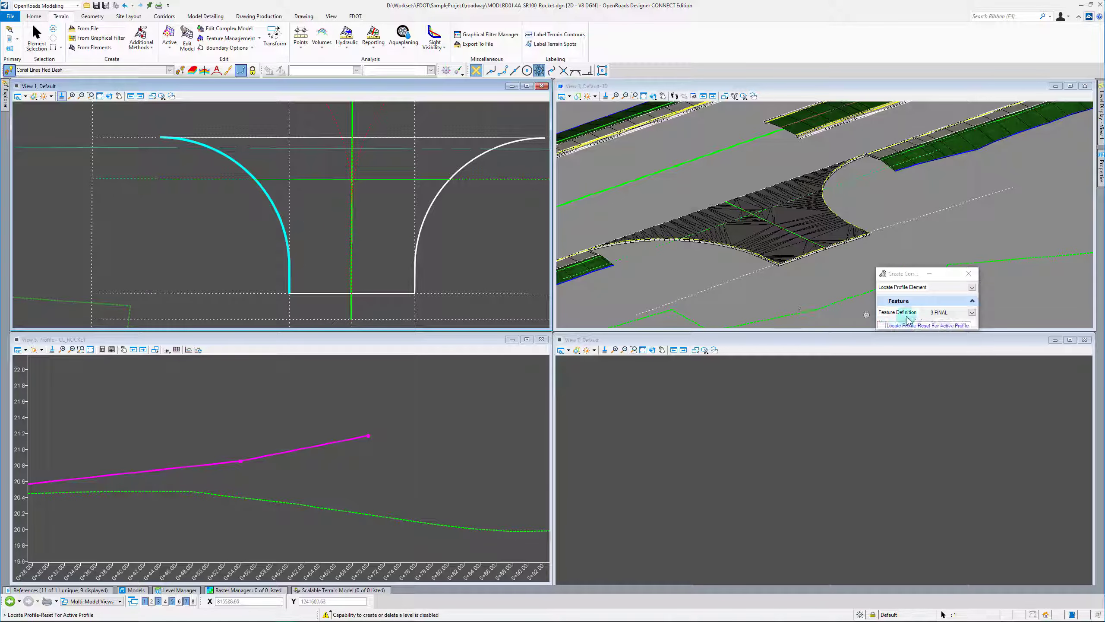
right_click(319, 220)
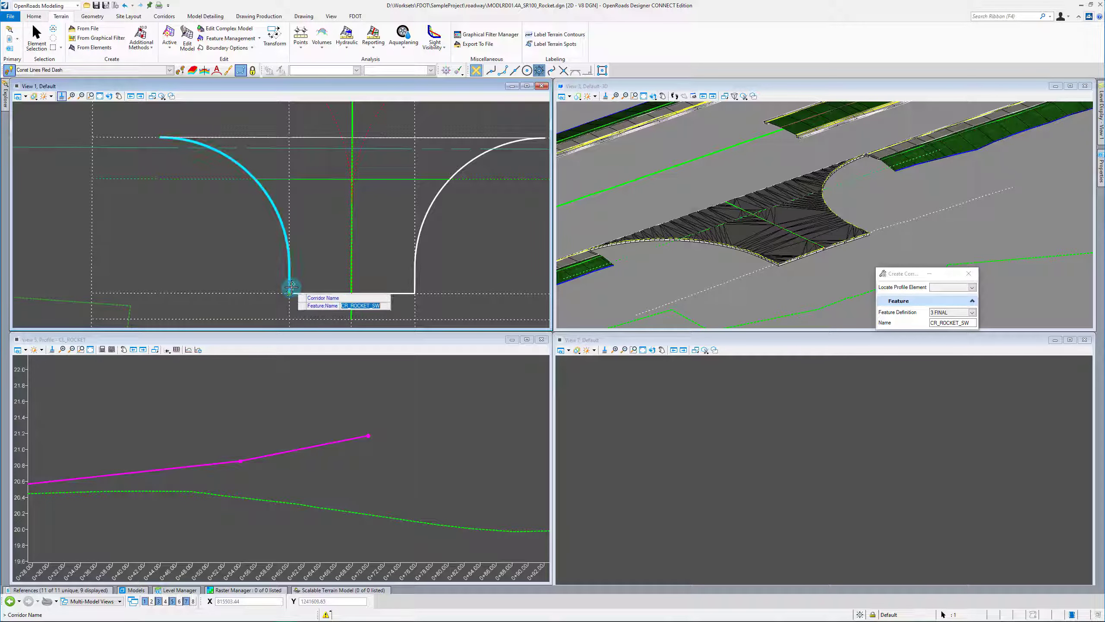
left_click(231, 236)
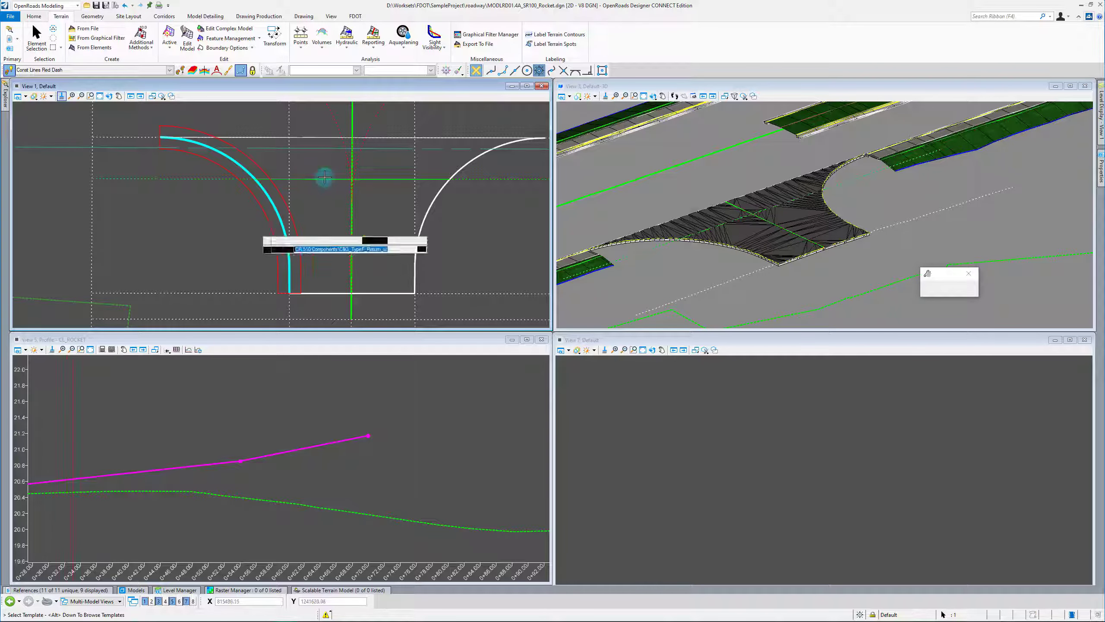
Select the C&G_TypeF_Return_Lt template from CR 510 Components for the curb return corridor's template drop.
left_click(320, 237)
left_click(906, 336)
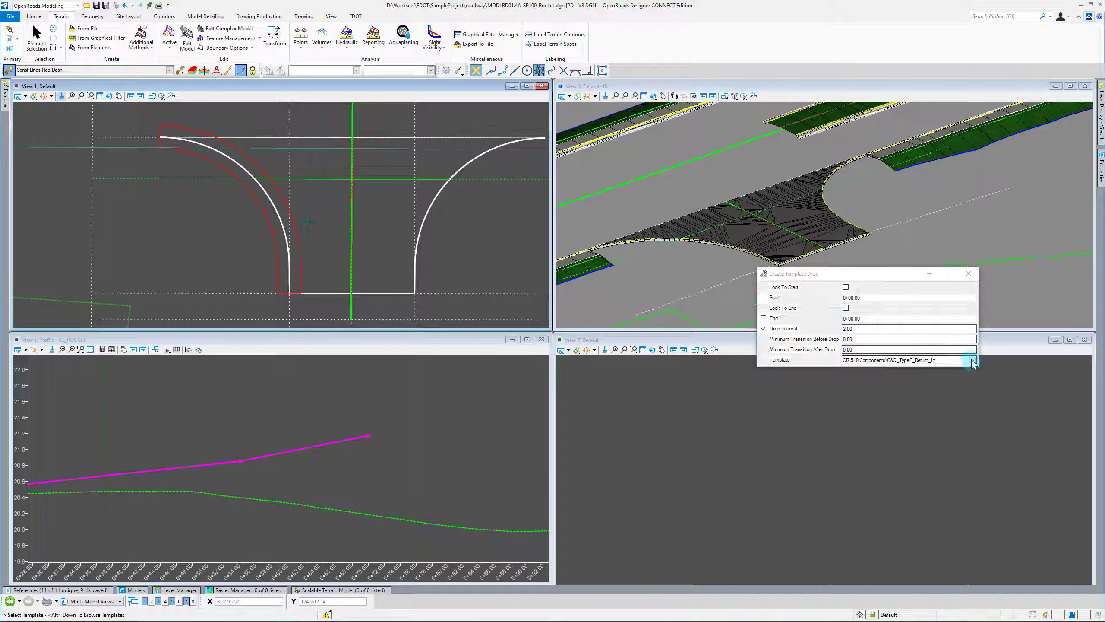
left_click(973, 360)
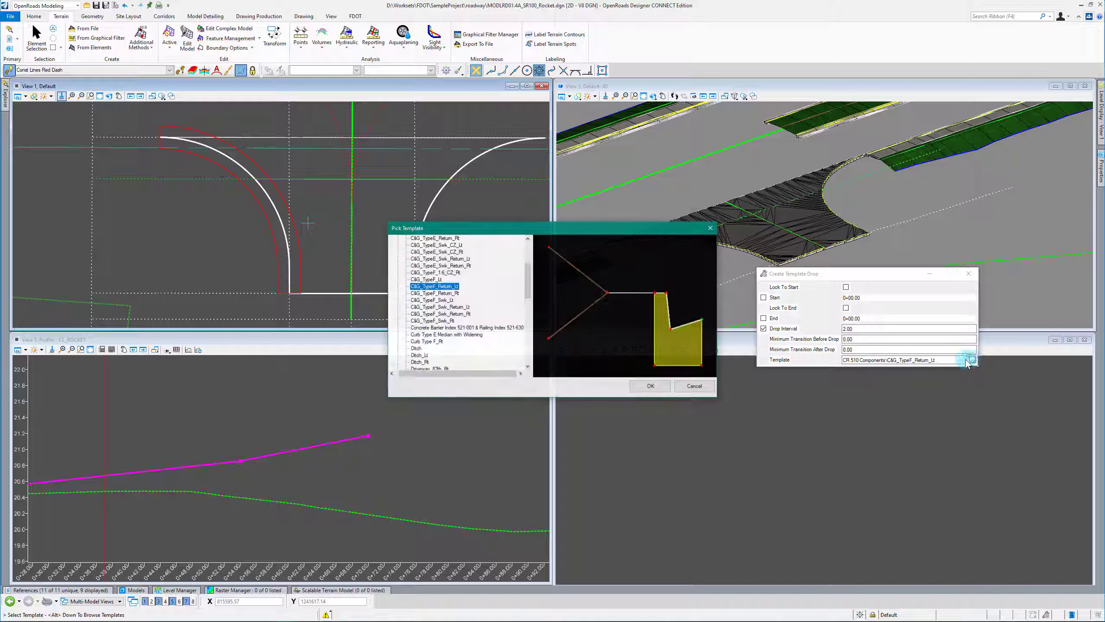
left_click(491, 290)
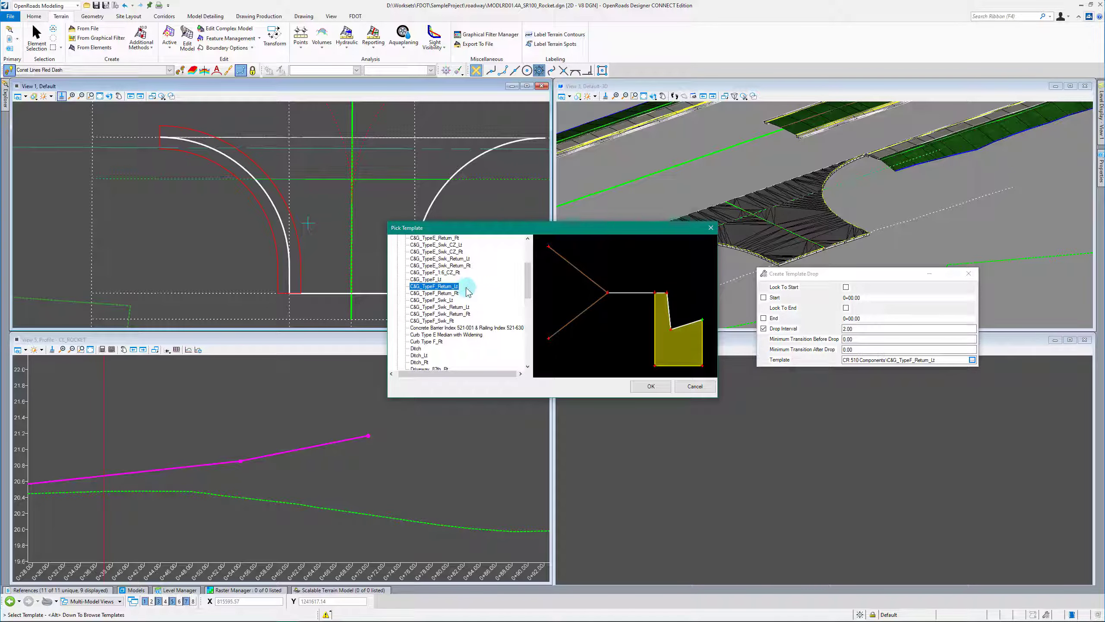
left_click(651, 386)
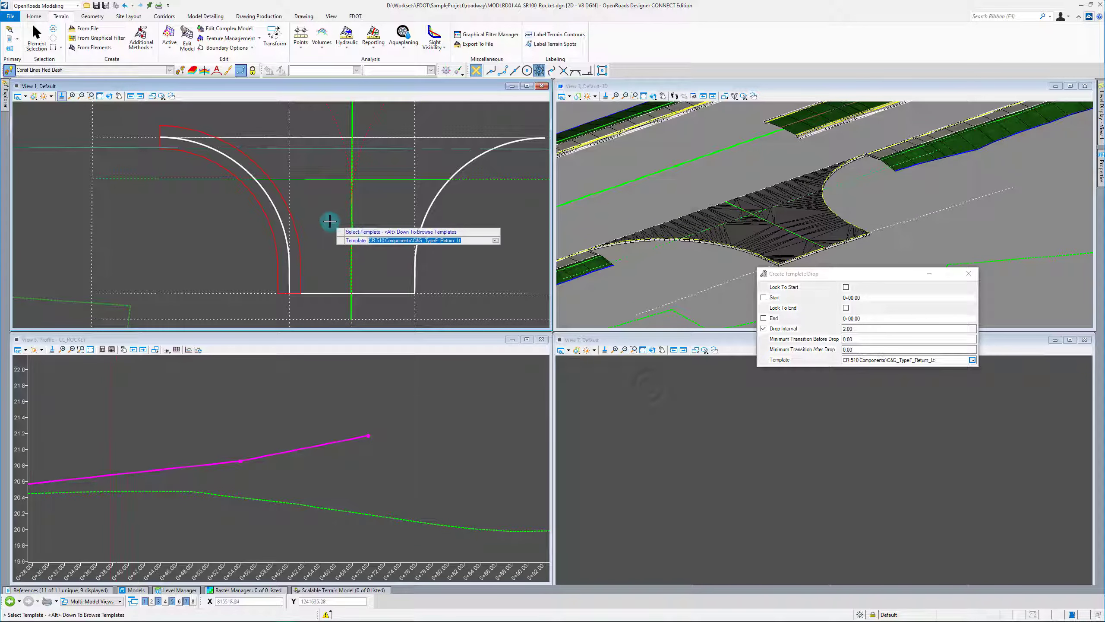
Place the template drop locked to the corridor's start and end, with a 2.00 drop interval and 0.00 minimum transitions.
left_click(318, 224)
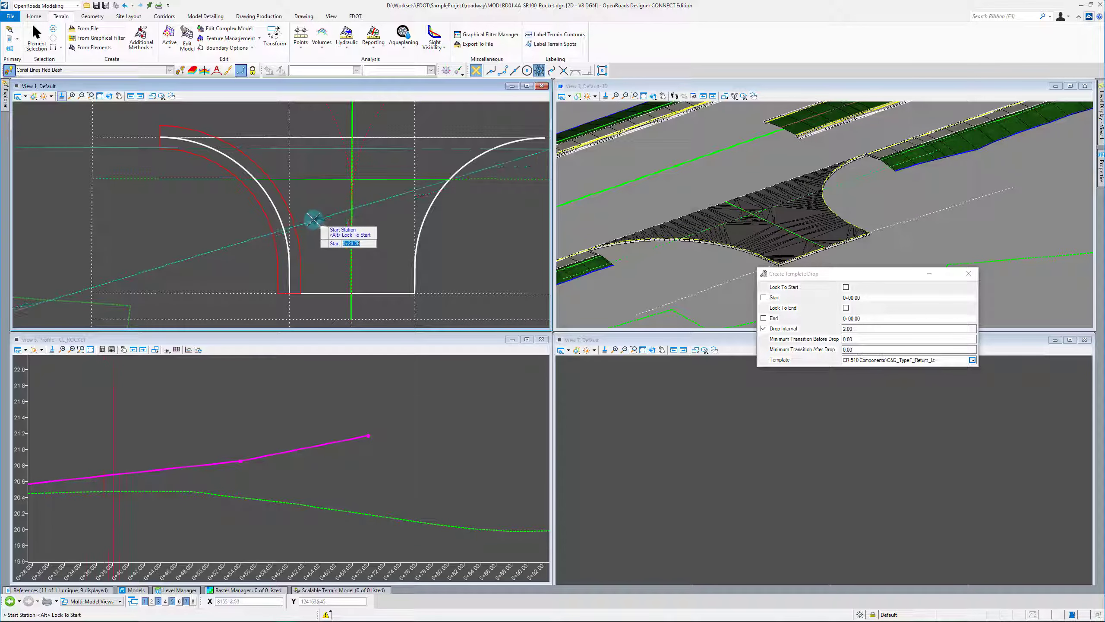
key("alt")
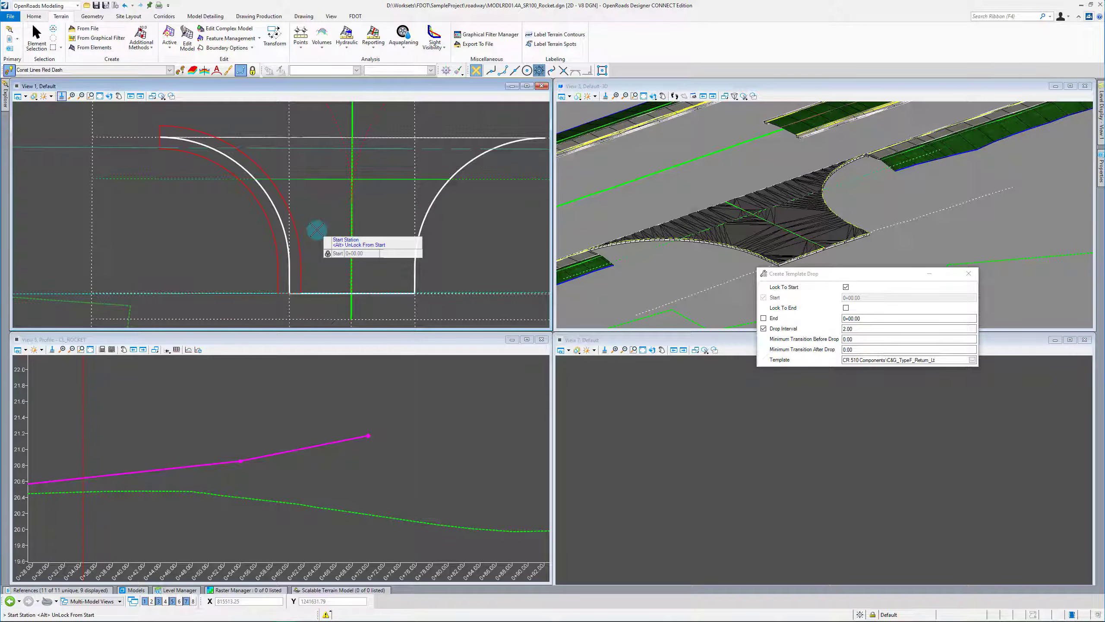
left_click(317, 230)
key("alt")
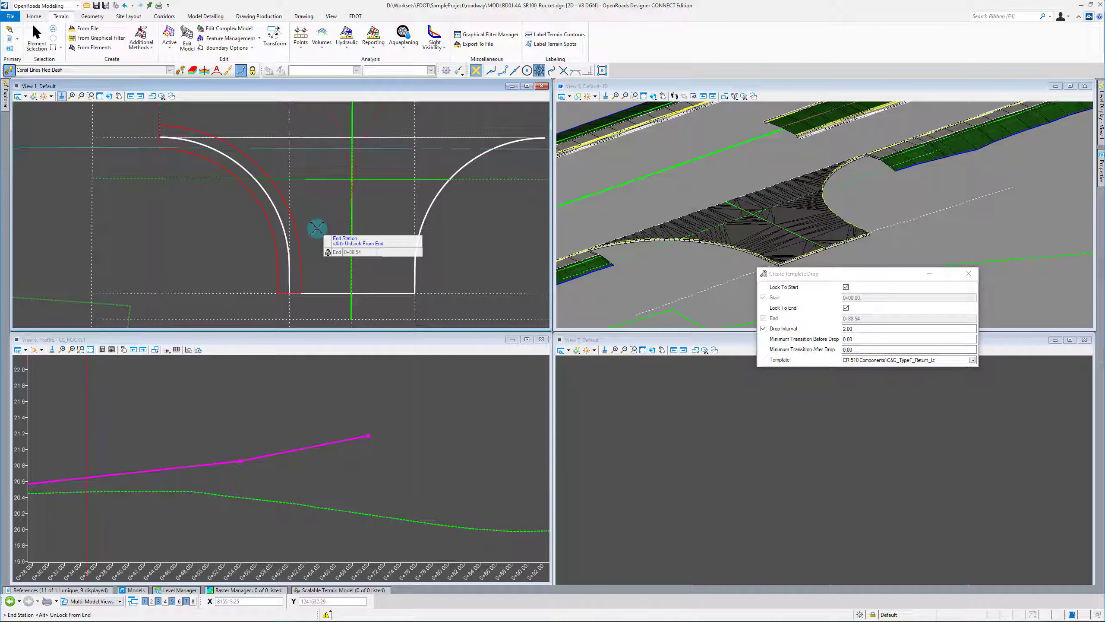
left_click(317, 227)
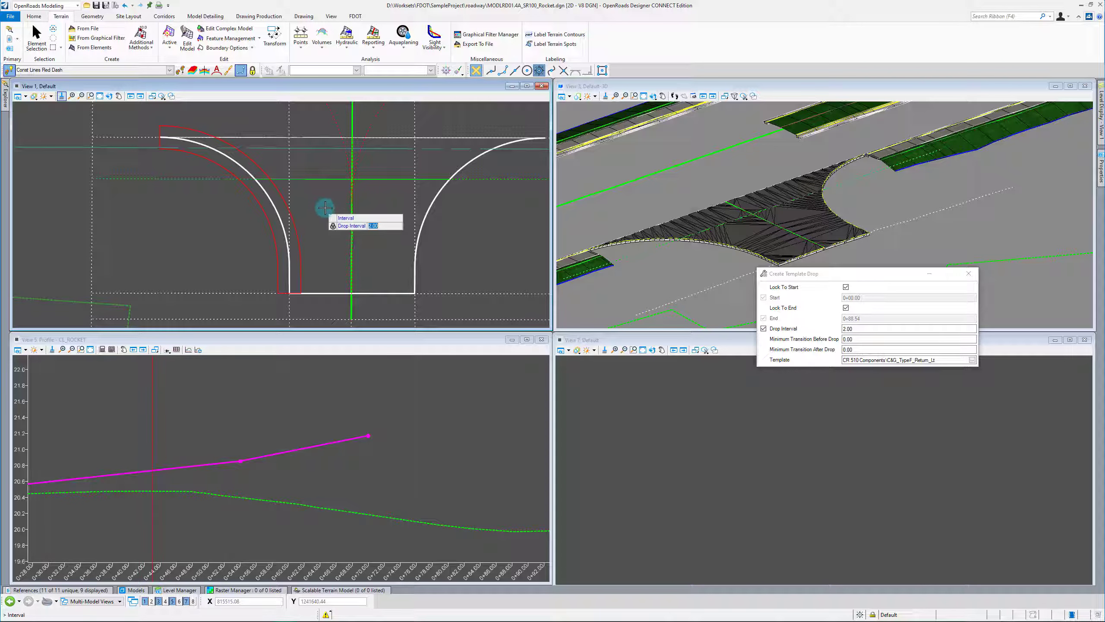
left_click(325, 208)
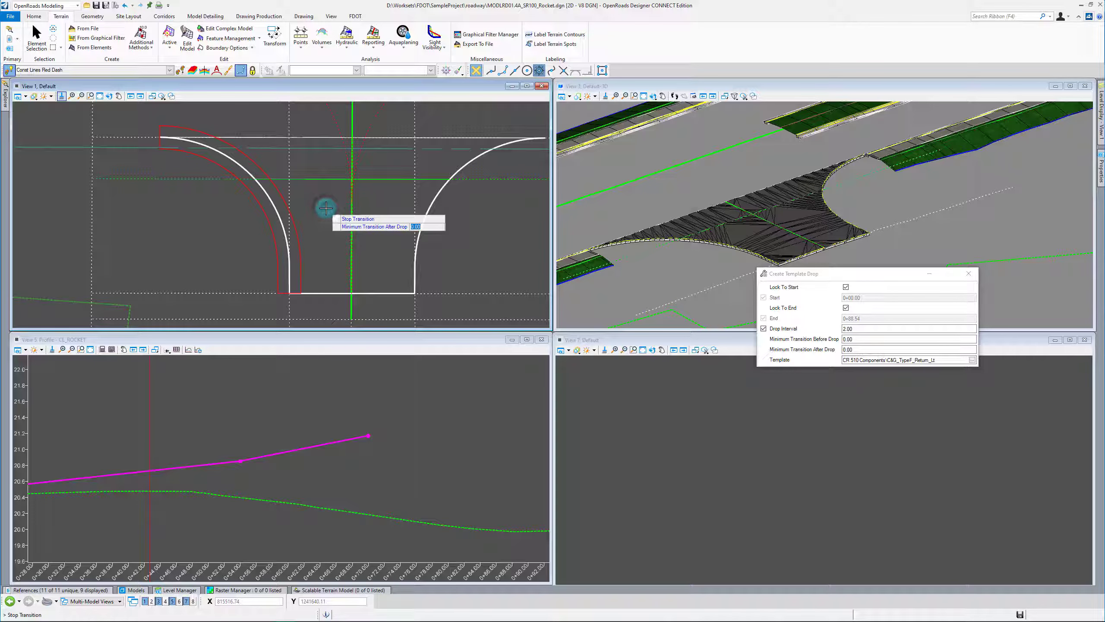
left_click(325, 208)
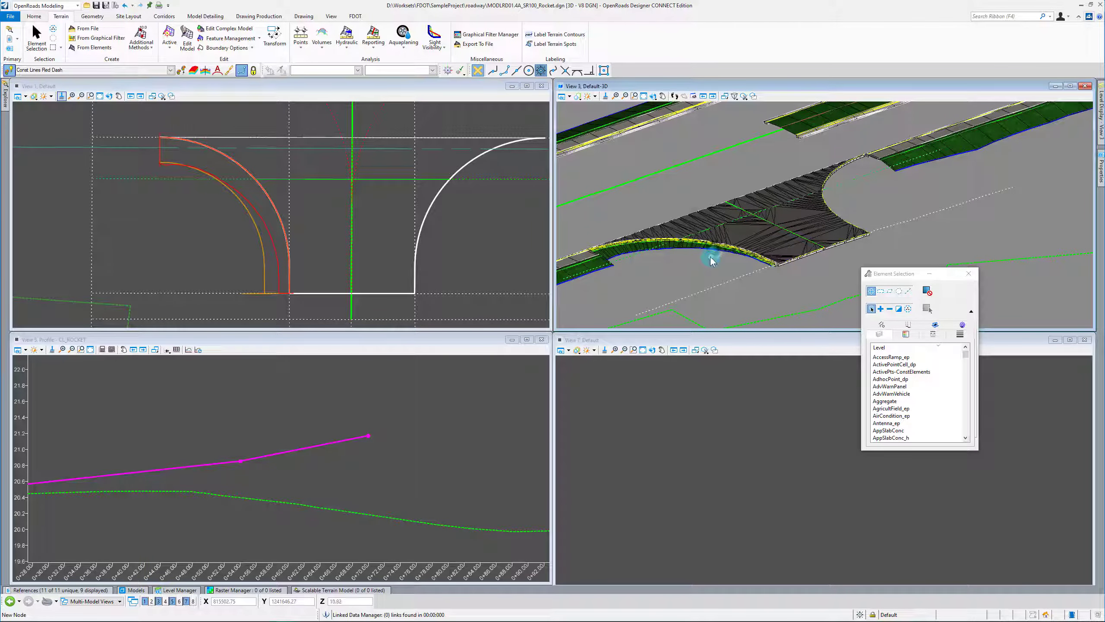
Turn off the DTM mesh level overlapping the new curb return corridor in the 3D view.
middle_click_drag(825, 214, 728, 247, "shift")
scroll(719, 228, "up", 4)
scroll(658, 205, "down", 2)
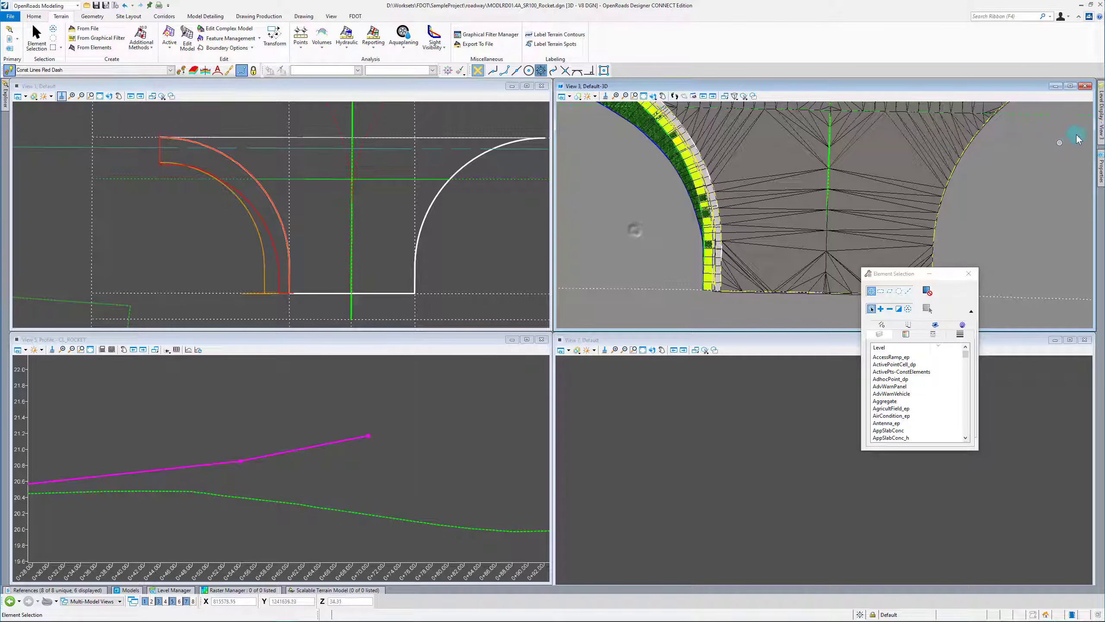
mouse_move(1101, 122)
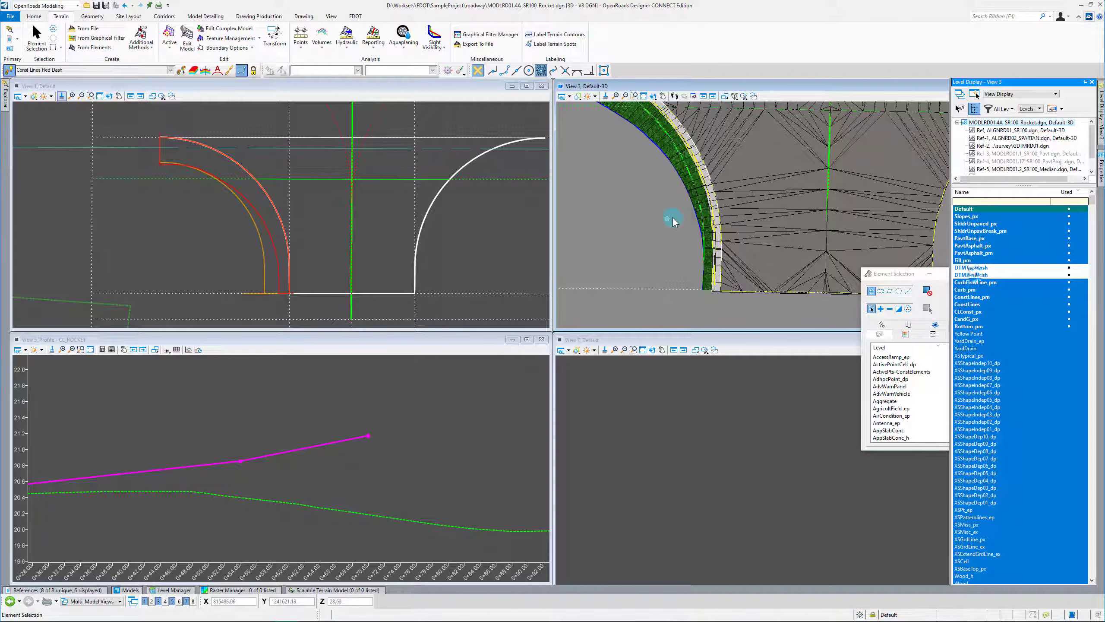
Examine the southwest curb return's curb, grass strip and side slope, its edge along the pavement, and its junction with the mainline sidewalk.
scroll(723, 269, "up", 3)
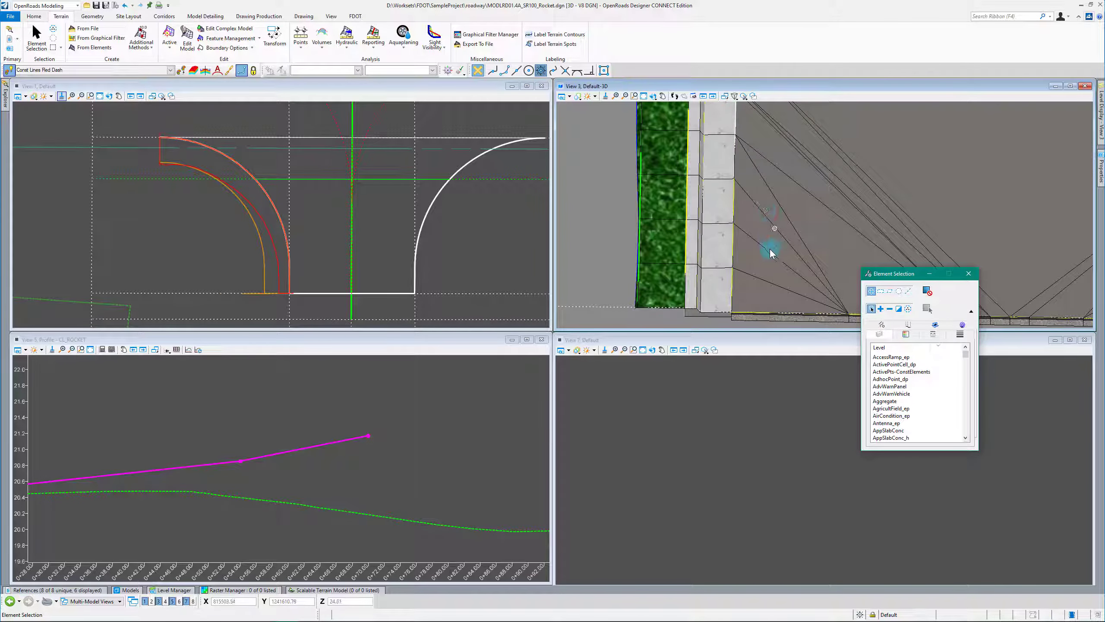
scroll(742, 301, "down", 6)
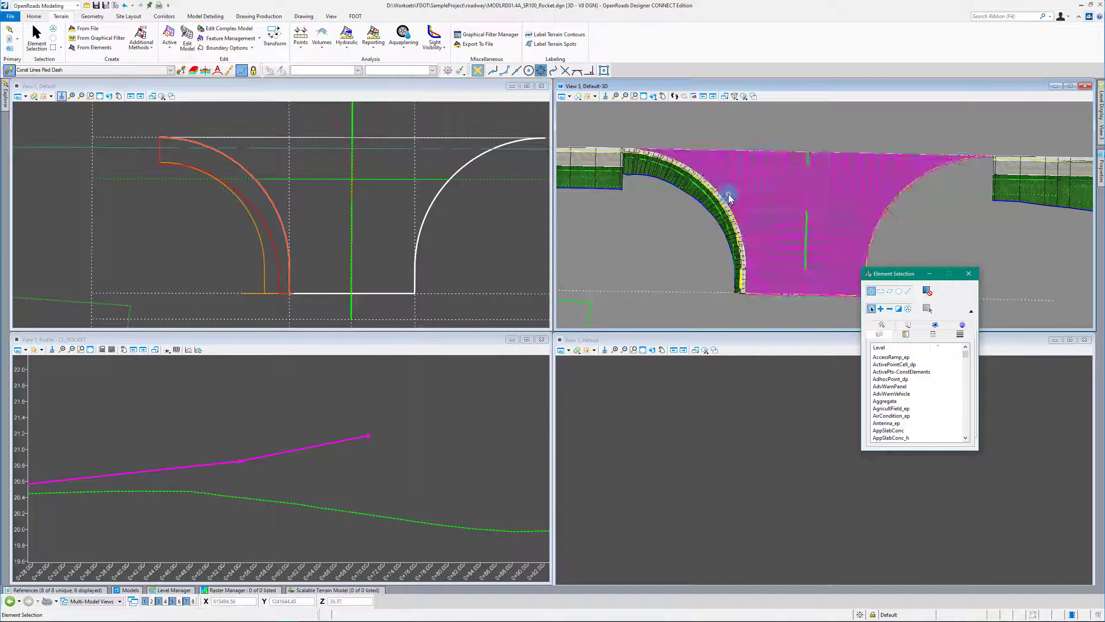
scroll(724, 220, "up", 5)
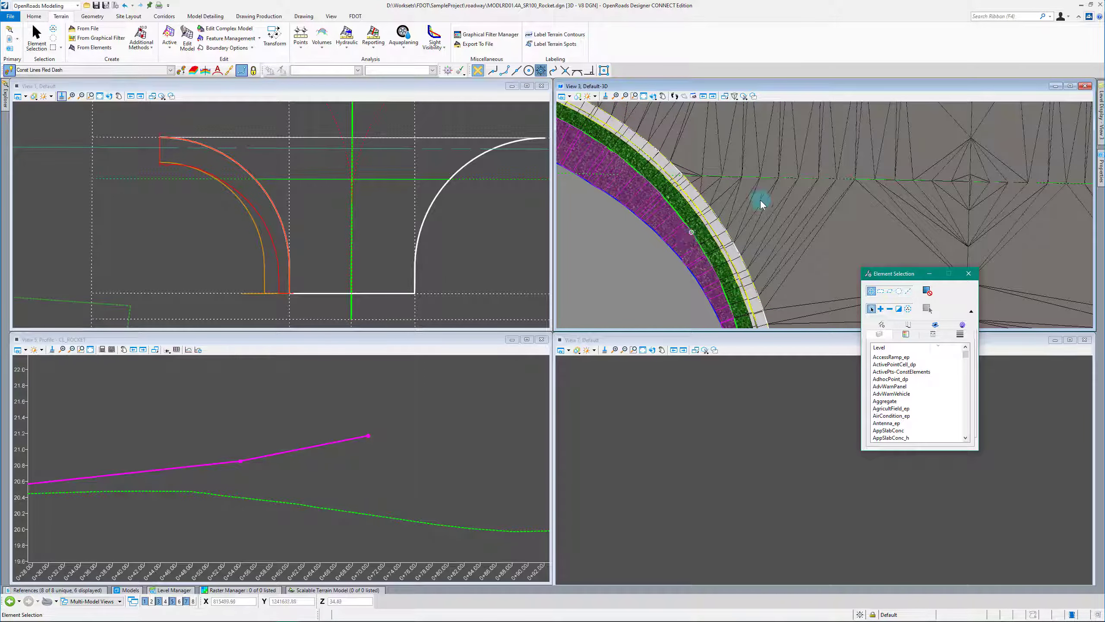
scroll(739, 191, "down", 2)
scroll(697, 174, "down", 3)
scroll(706, 157, "up", 3)
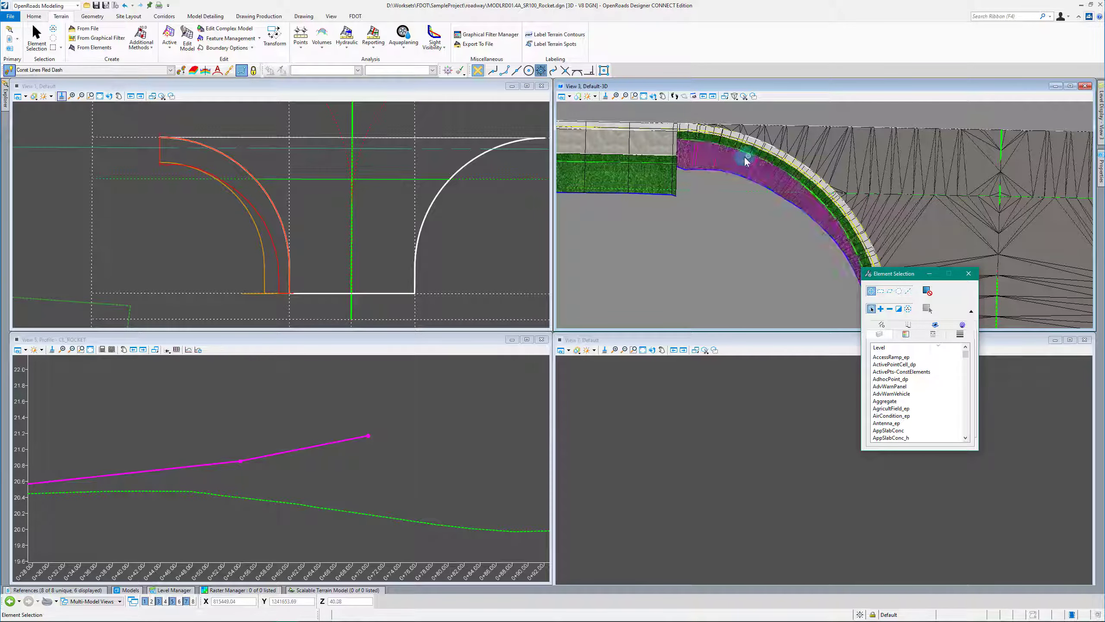
scroll(727, 188, "down", 2)
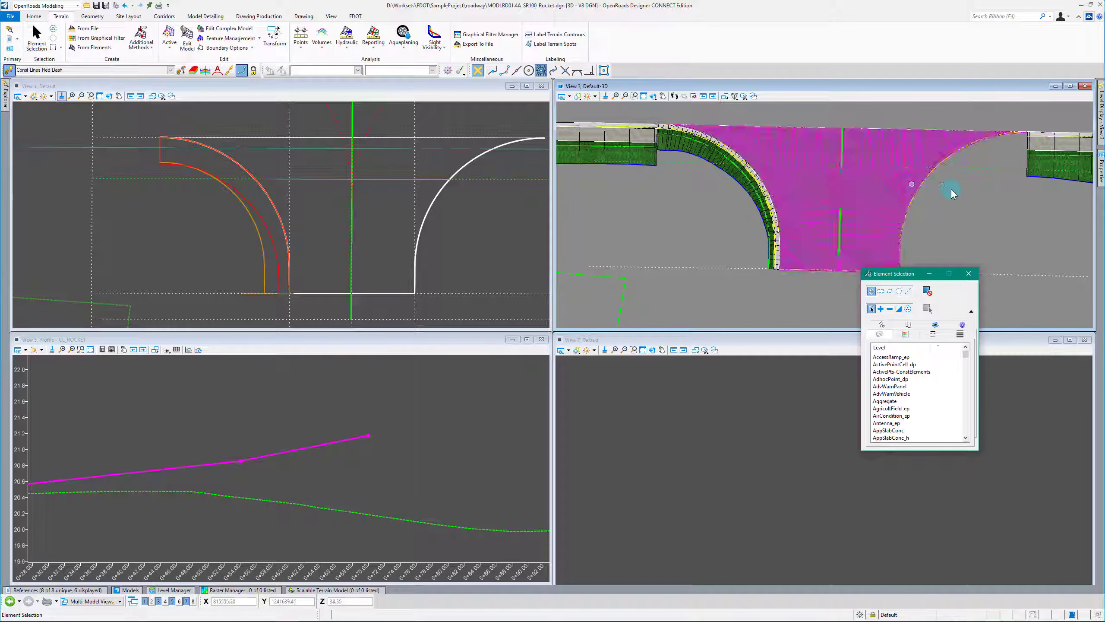
left_click(705, 231)
scroll(909, 232, "down", 2)
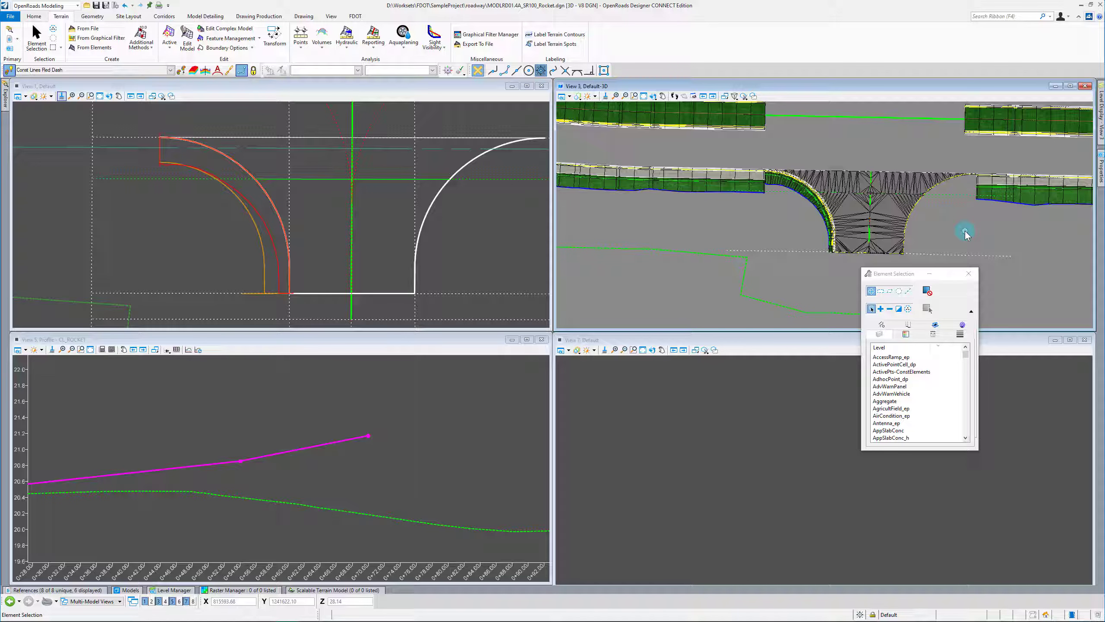
scroll(788, 180, "up", 2)
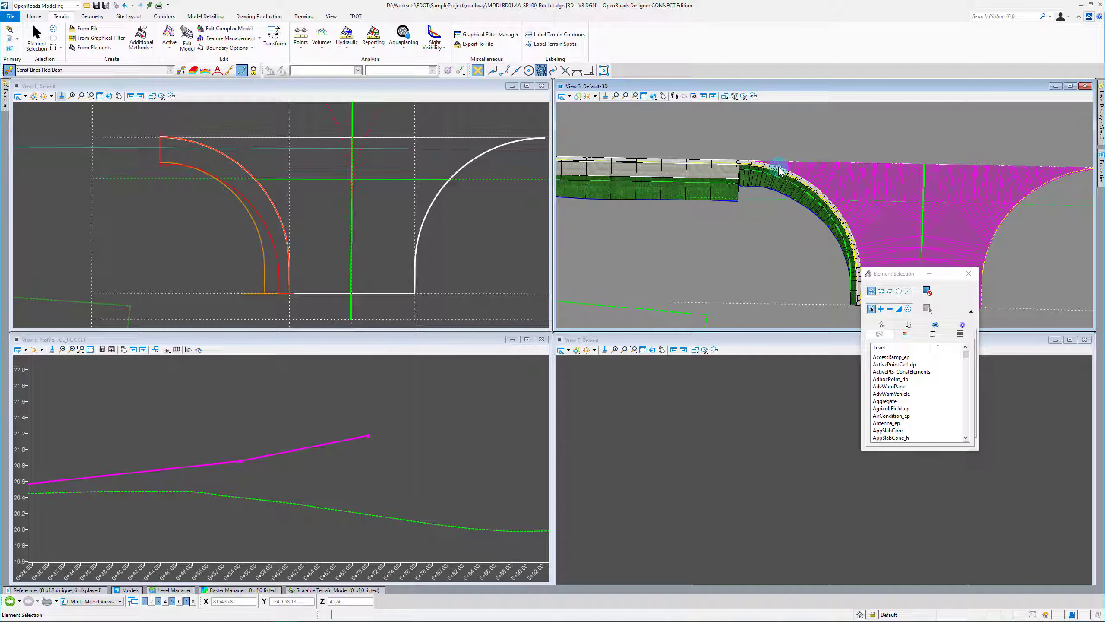
left_click(791, 219)
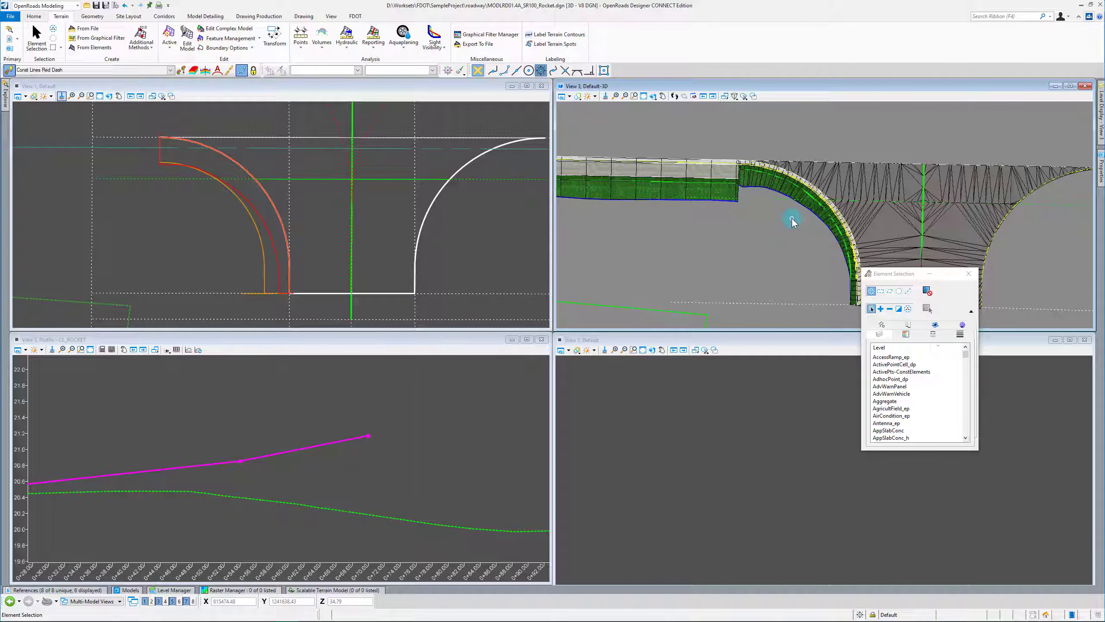
scroll(775, 175, "up", 2)
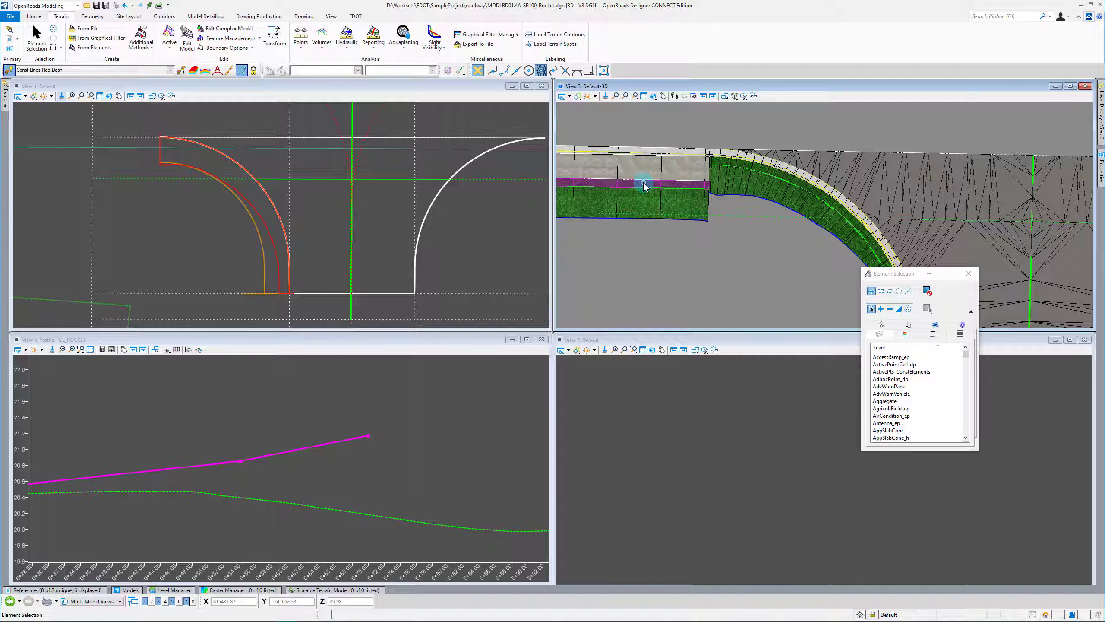
scroll(644, 183, "down", 3)
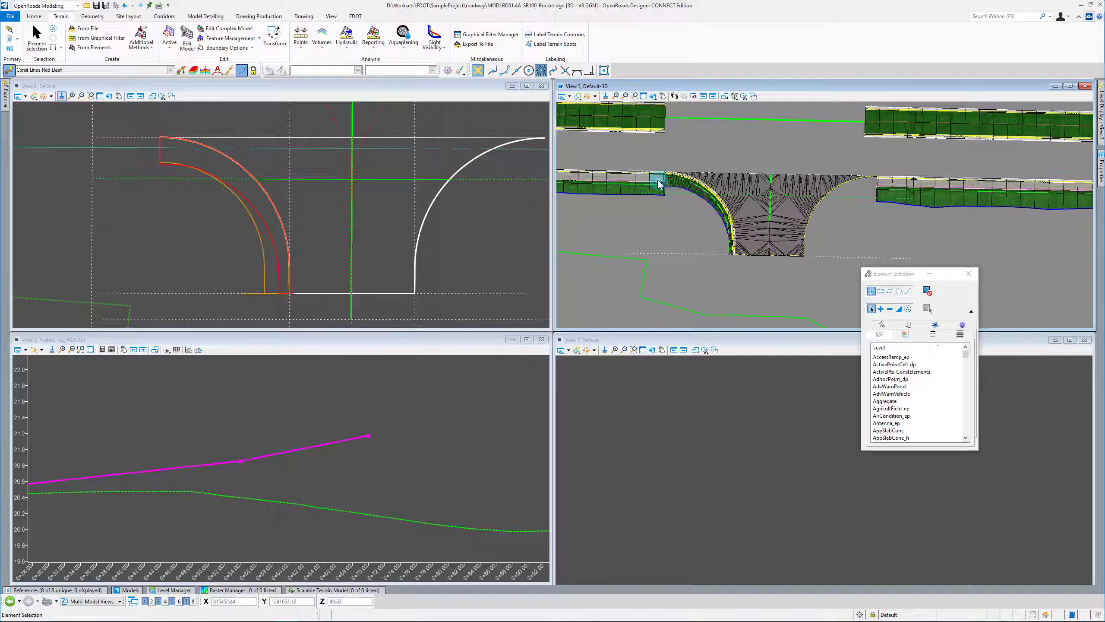
Shorten the left curb return's linear template by moving its upper end back along the curve to about station 0+24.30.
scroll(689, 232, "up", 2)
left_click(682, 231)
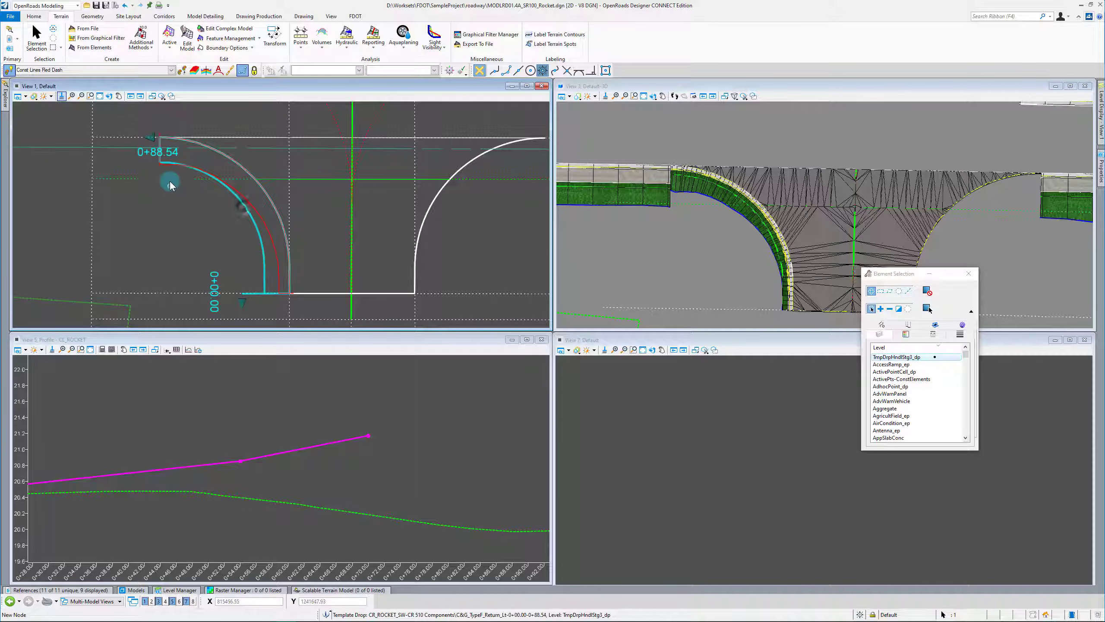
left_click(150, 139)
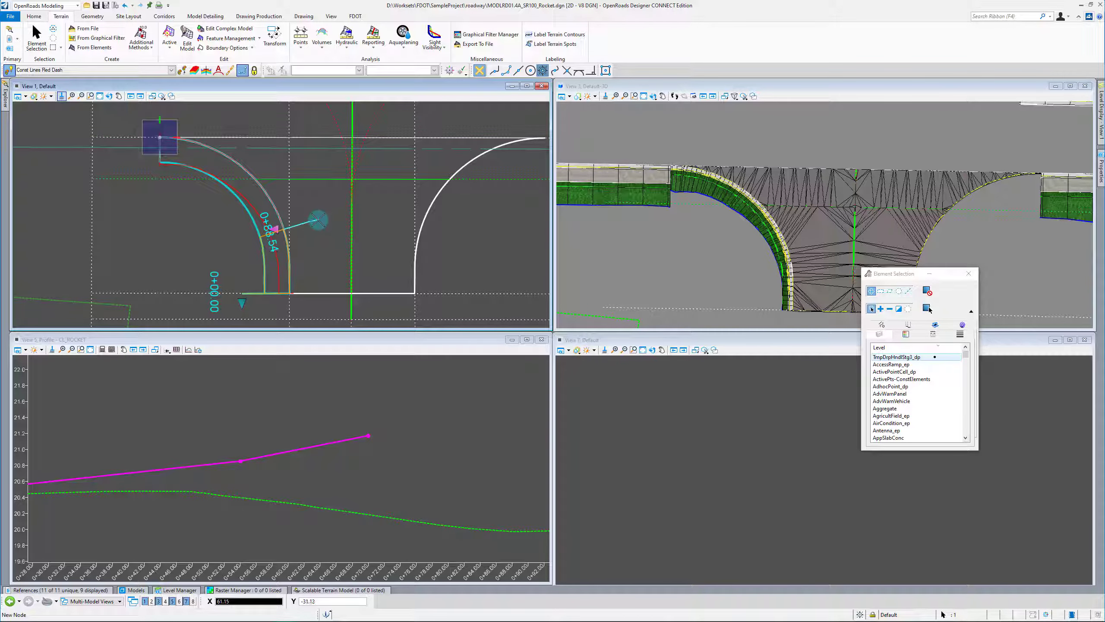
left_click(469, 259)
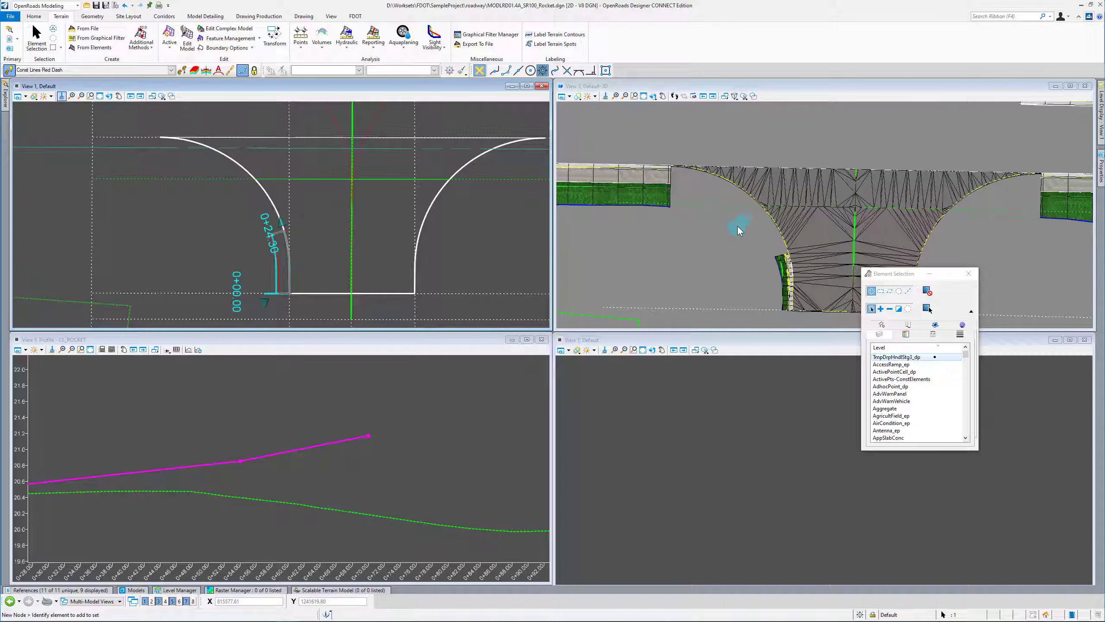
left_click(736, 246)
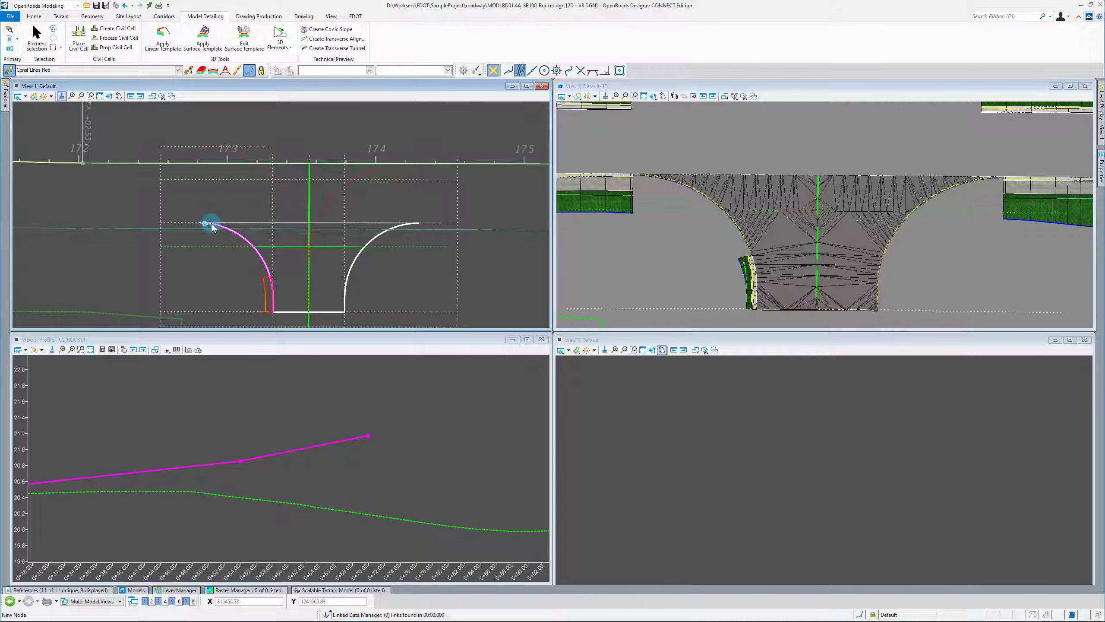
Begin a partial offset of the left return curve from its upper end, using feature Const Lines Yellow Dash and an offset of 2.00.
scroll(228, 222, "up", 1)
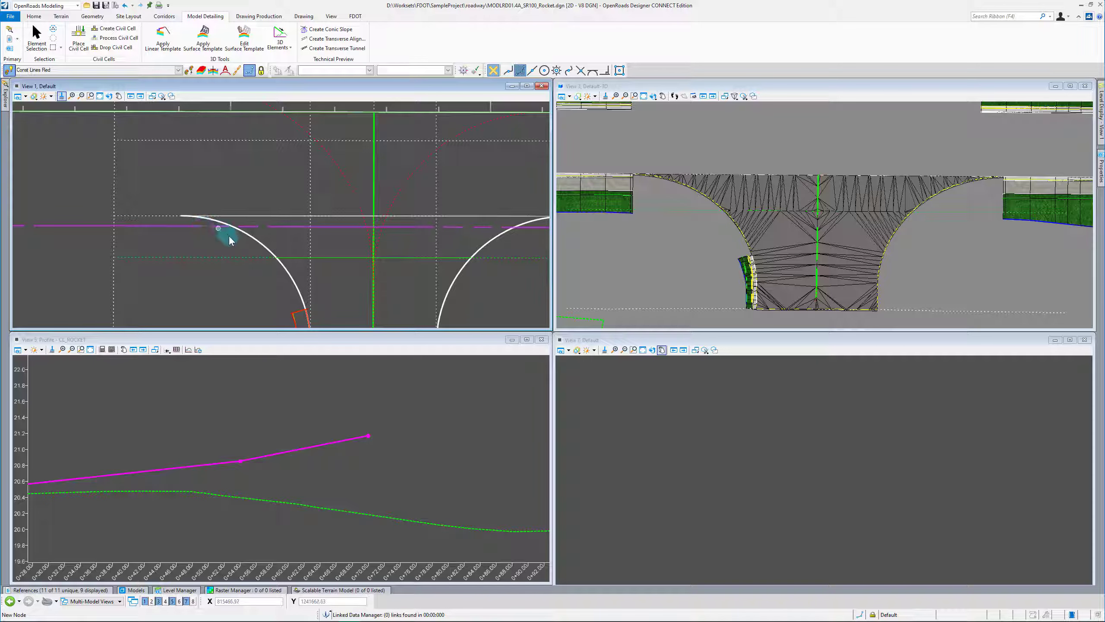
left_click(178, 70)
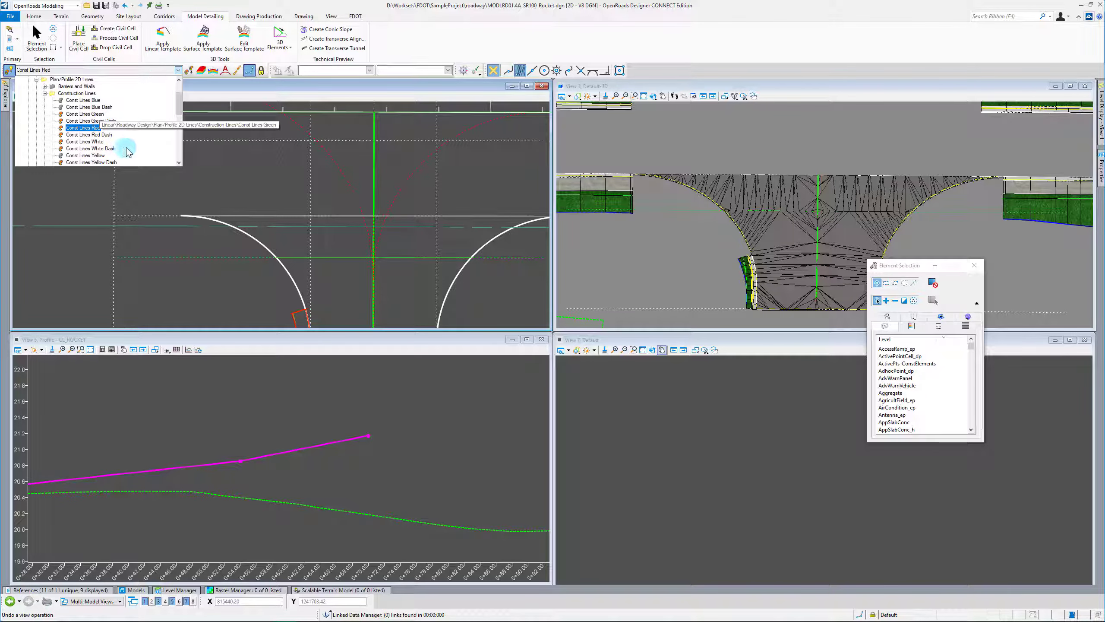
left_click(109, 162)
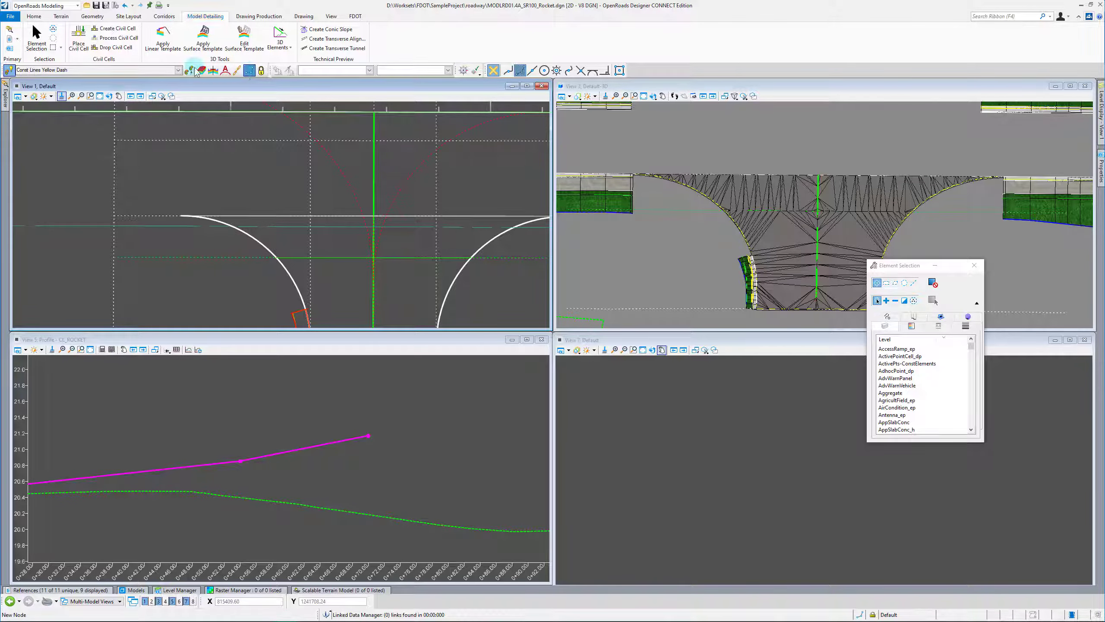
left_click(92, 16)
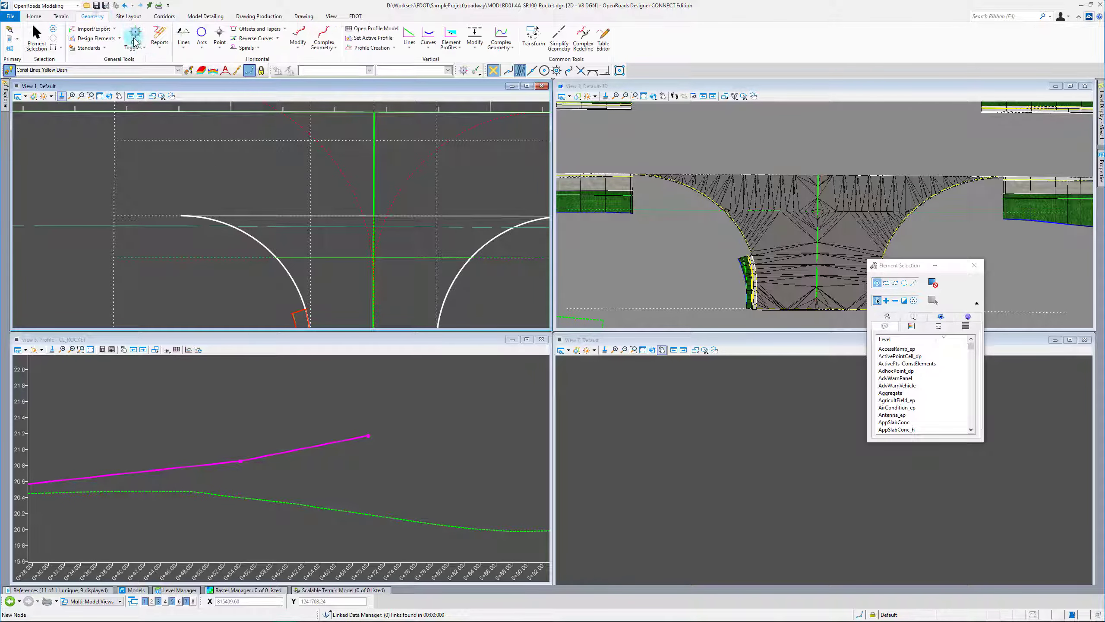
left_click(285, 29)
left_click(261, 48)
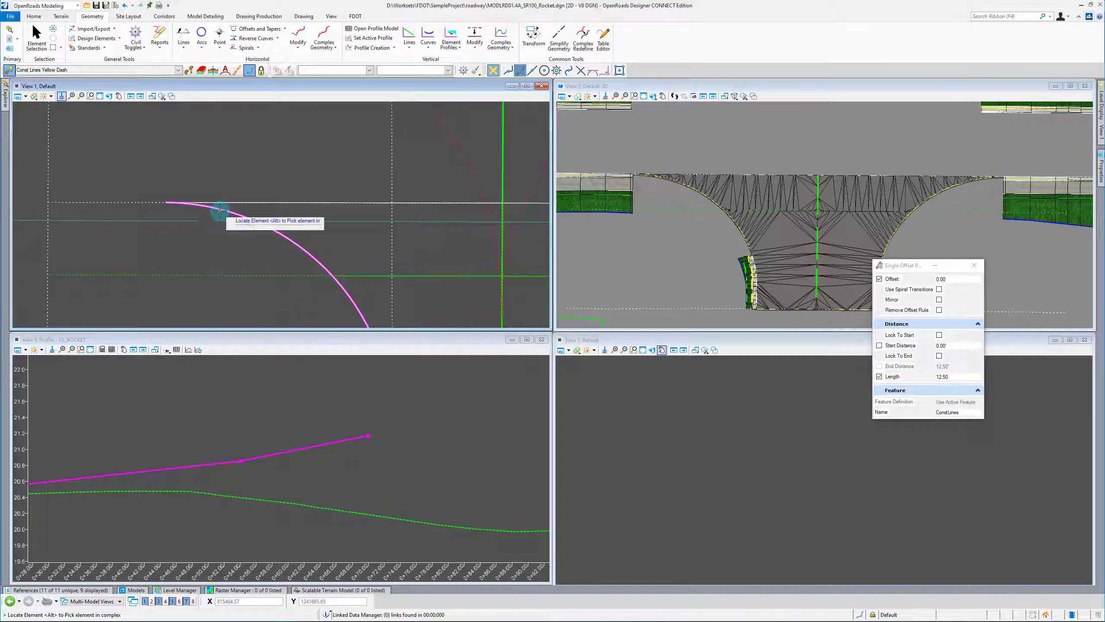
left_click(213, 230)
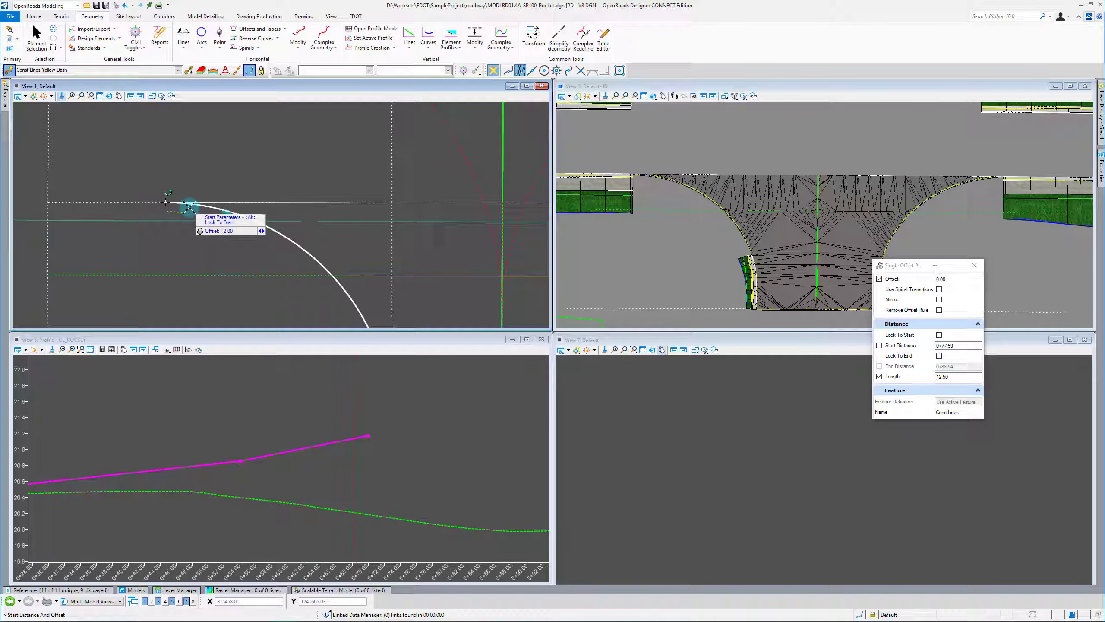
left_click(165, 202)
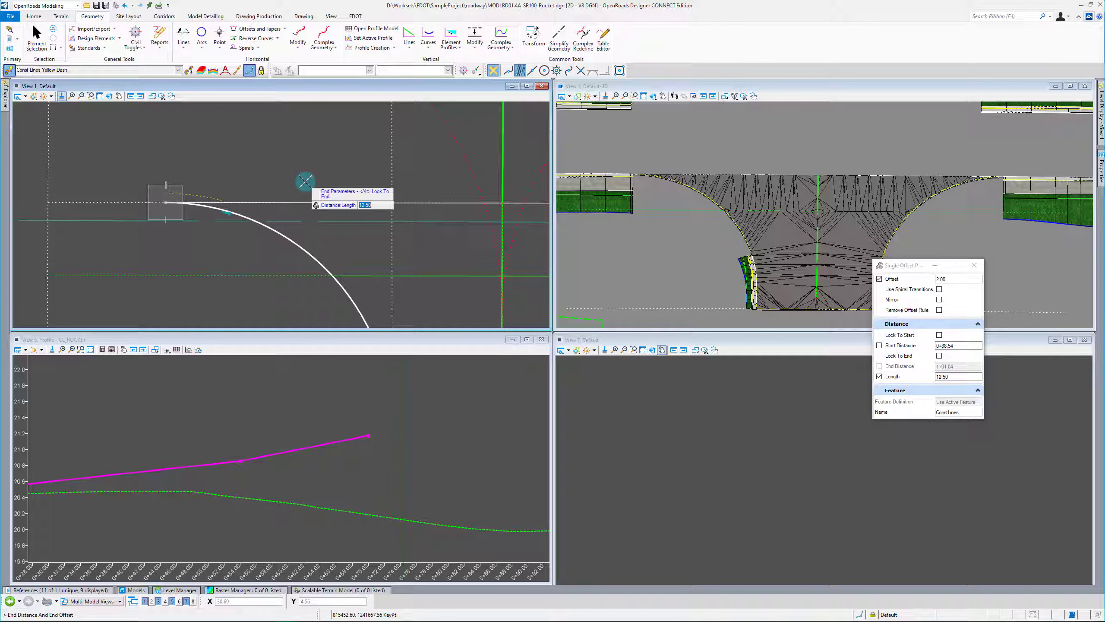
End the yellow dashed partial offset along the return curve at a length of 55.00.
scroll(331, 230, "down", 2)
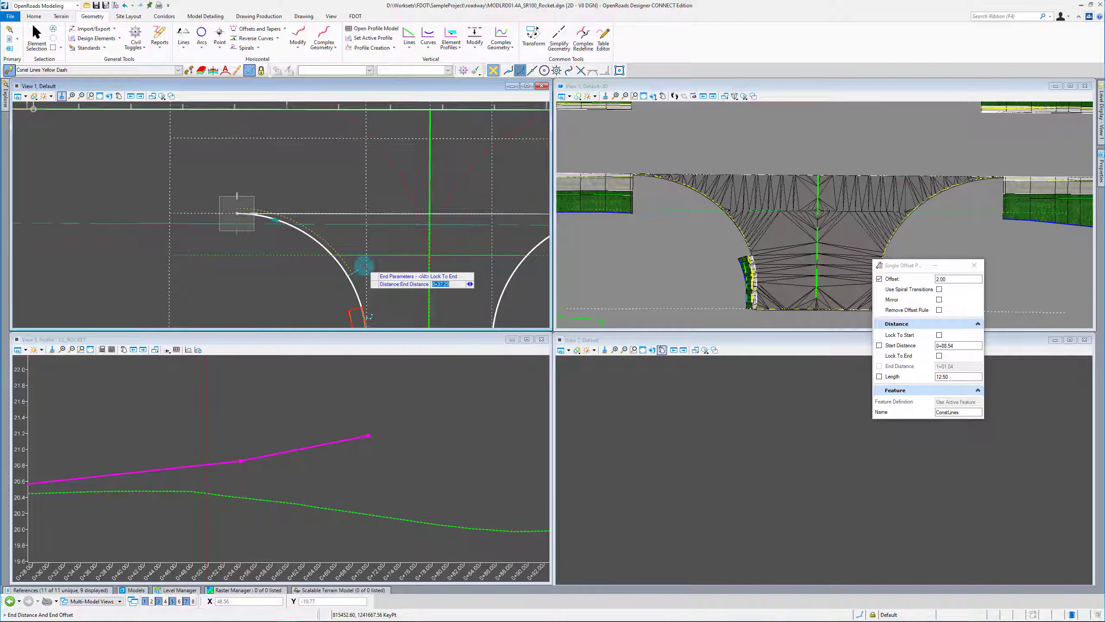
key("Right")
scroll(354, 274, "up", 2)
scroll(362, 289, "down", 1)
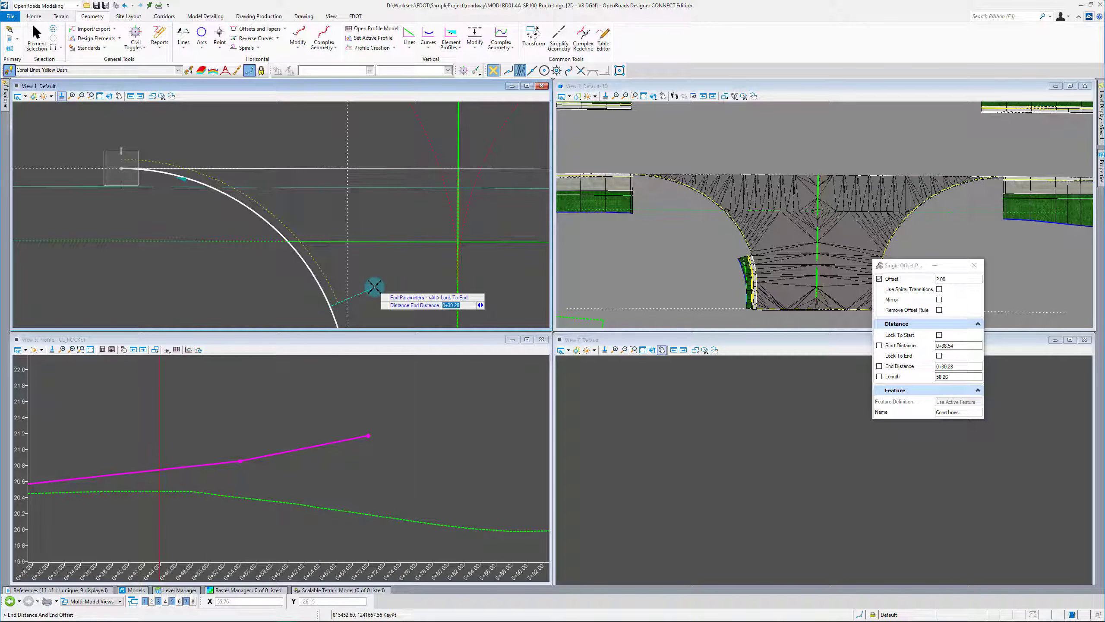
scroll(374, 289, "up", 1)
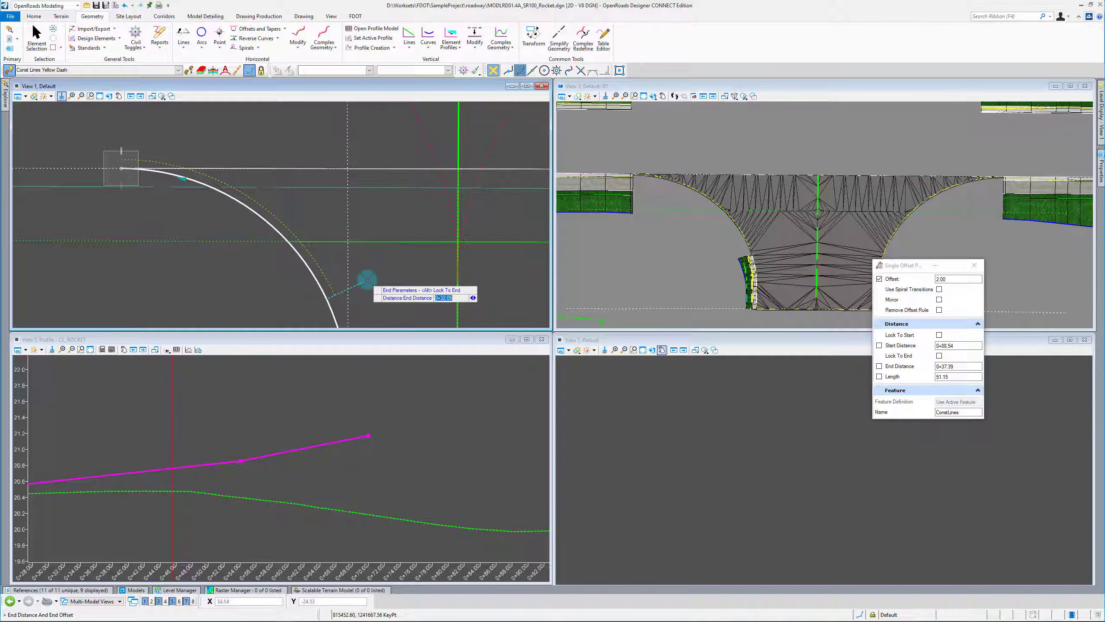
key("Left")
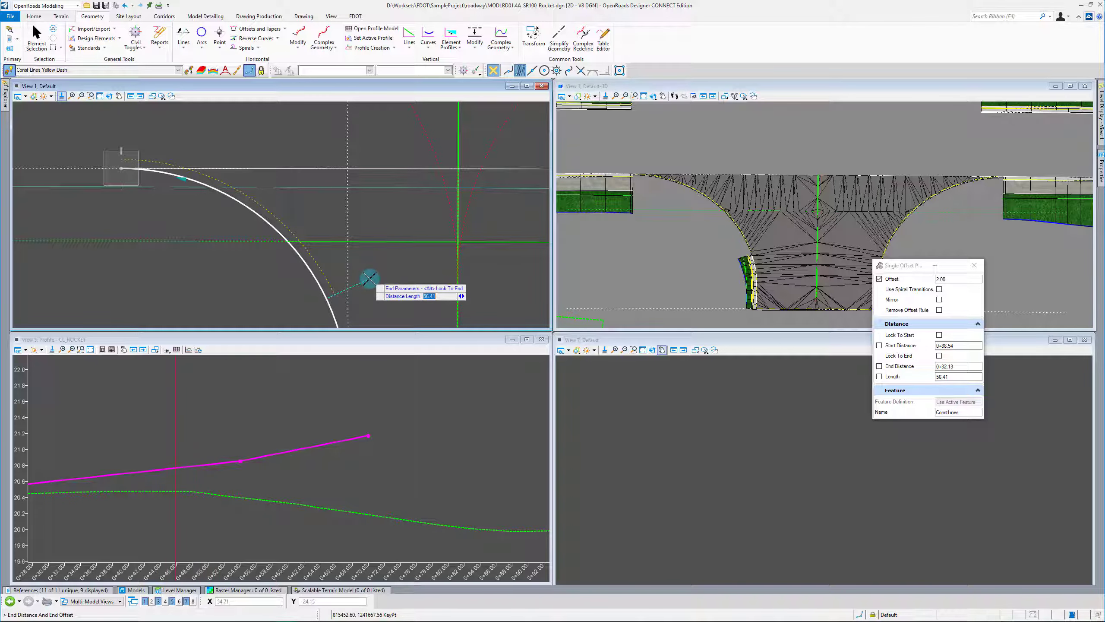
left_click(371, 283)
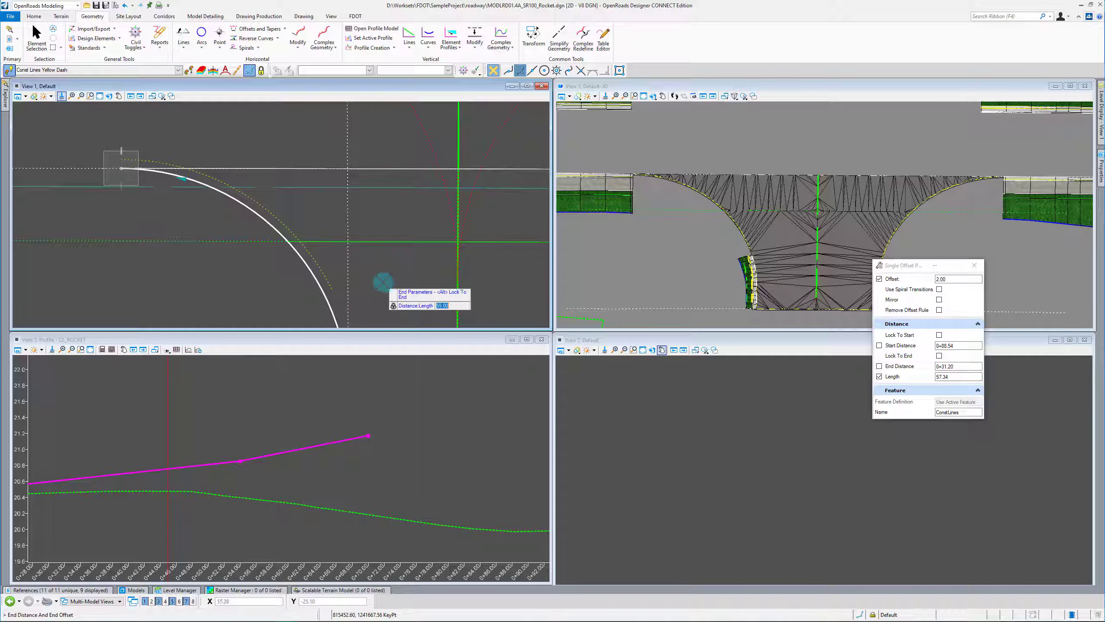
left_click(376, 285)
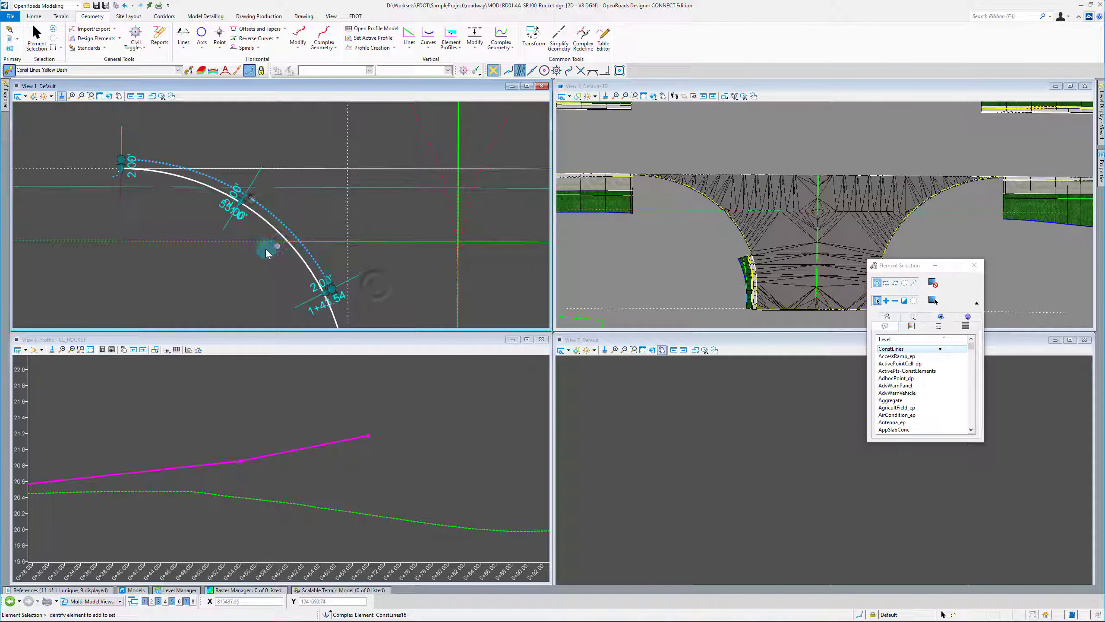
Flip the yellow dashed offset line to the opposite side of the return curve, away from the pavement.
scroll(249, 201, "up", 1)
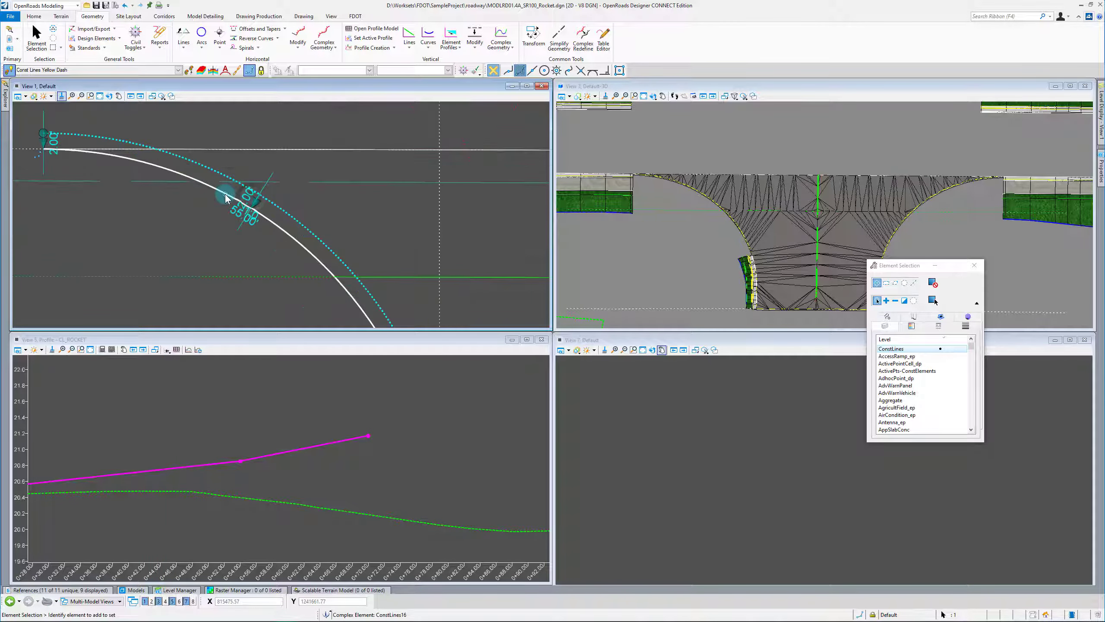
left_click(351, 235)
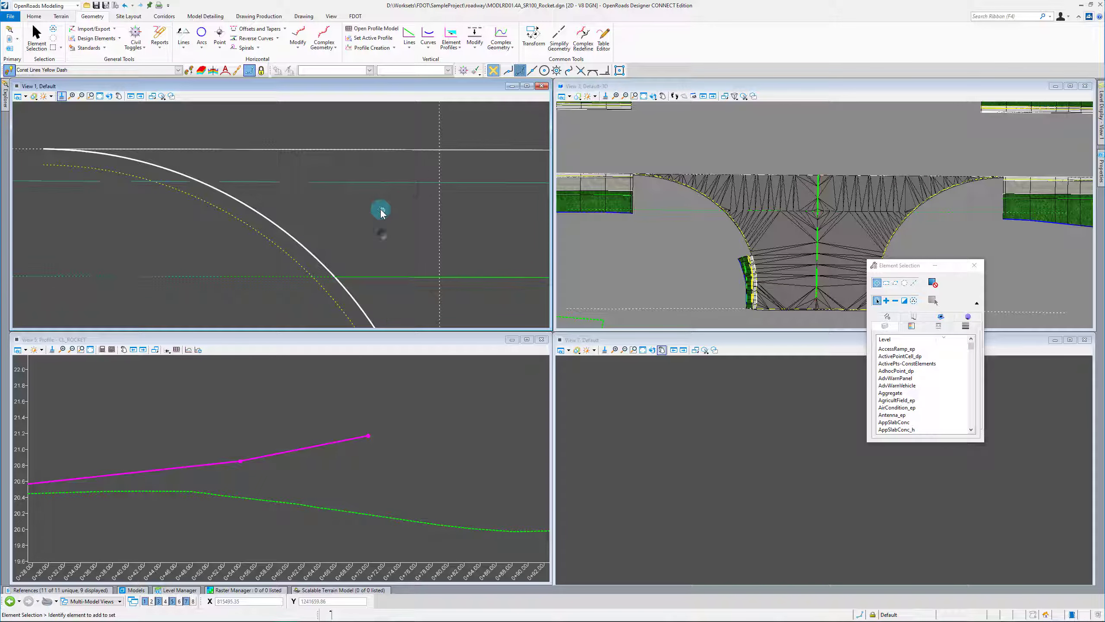
scroll(283, 252, "down", 2)
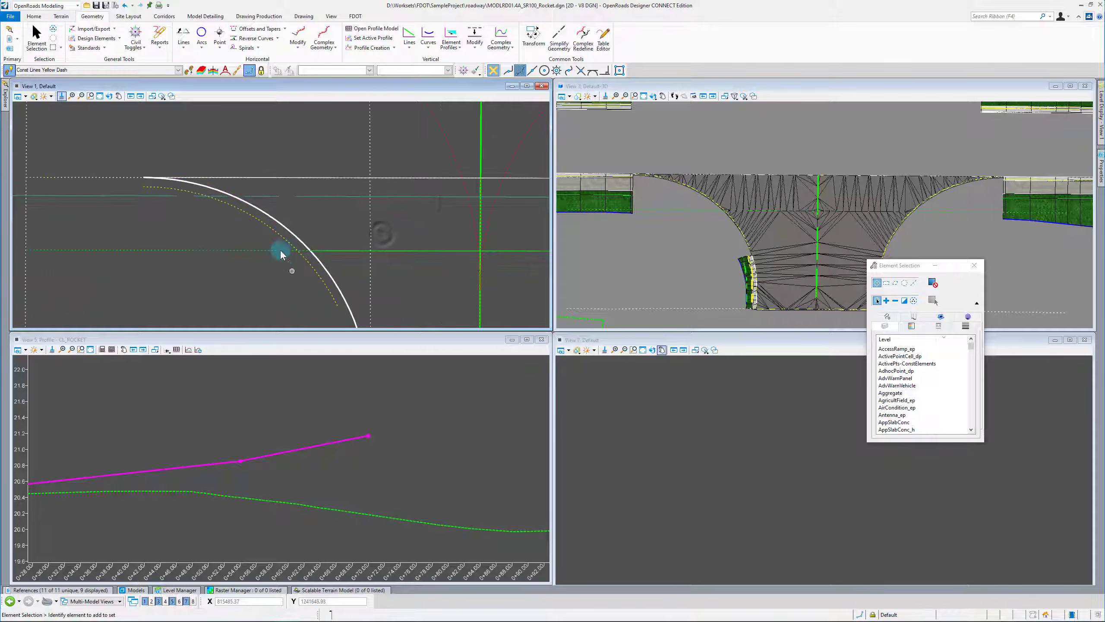
Begin a zero-offset partial line on the yellow dashed curve from its upper end, using feature Const Lines Red.
left_click(179, 70)
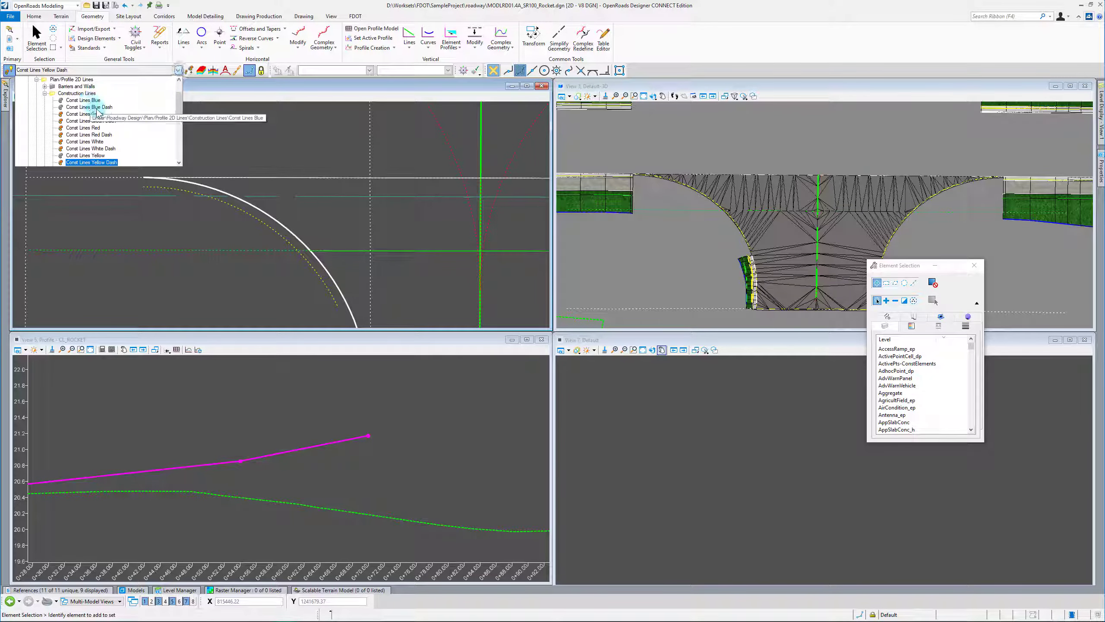
left_click(205, 189)
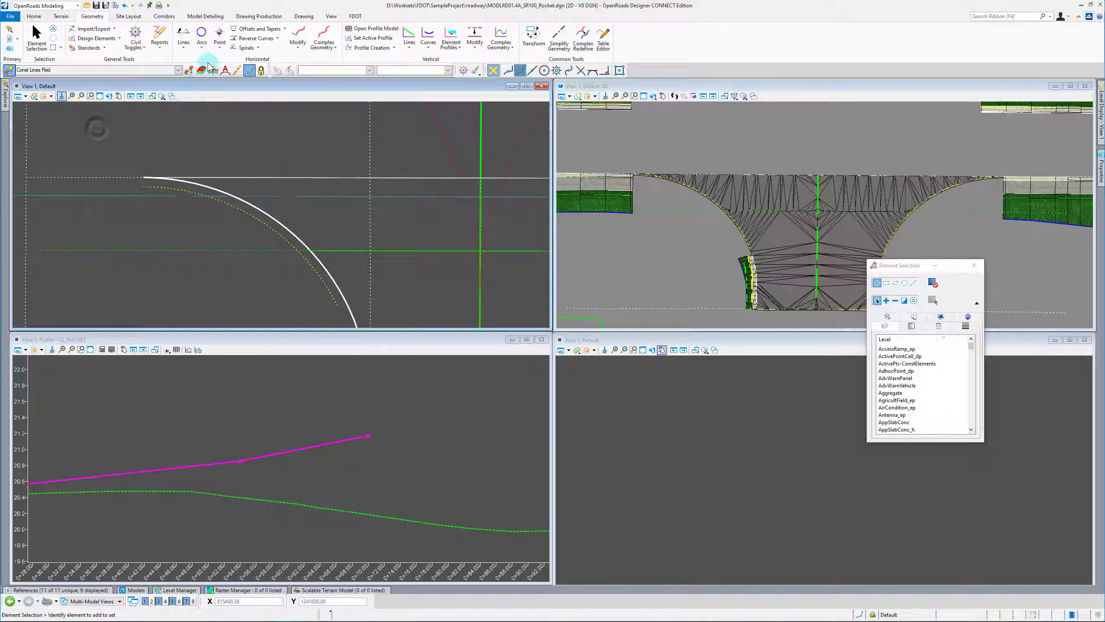
left_click(285, 30)
left_click(265, 48)
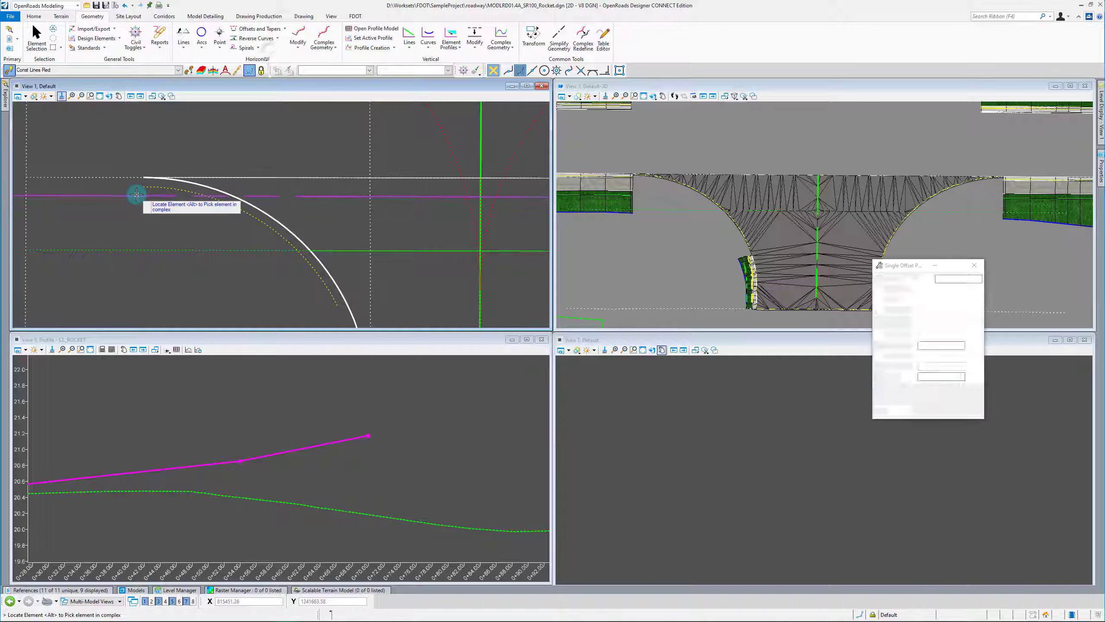
scroll(136, 195, "up", 3)
left_click(170, 180)
scroll(169, 191, "up", 2)
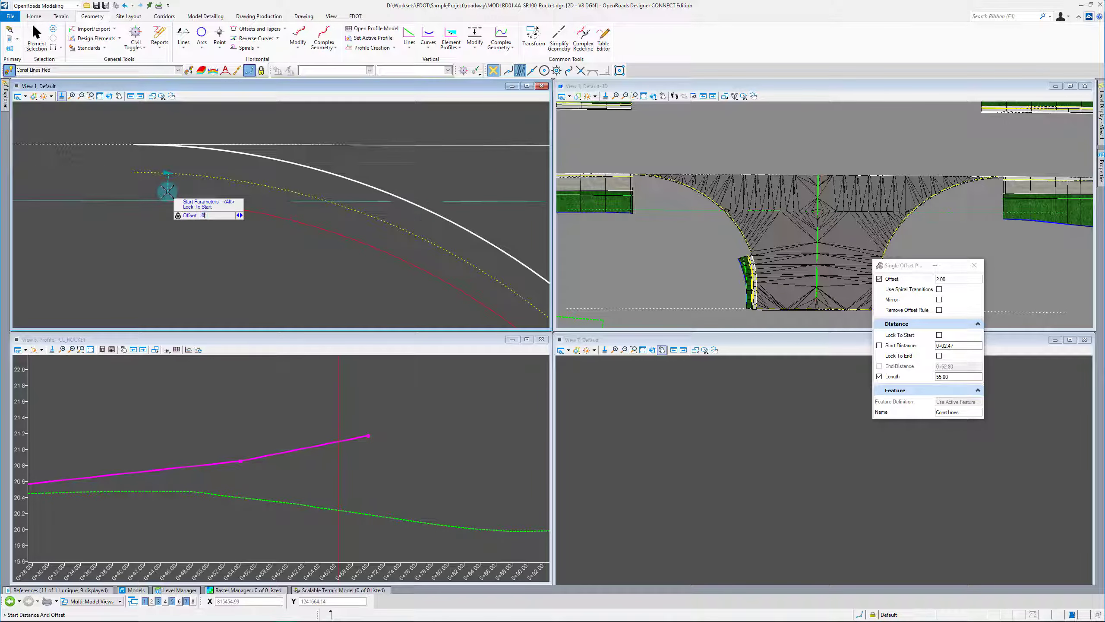
key("Return")
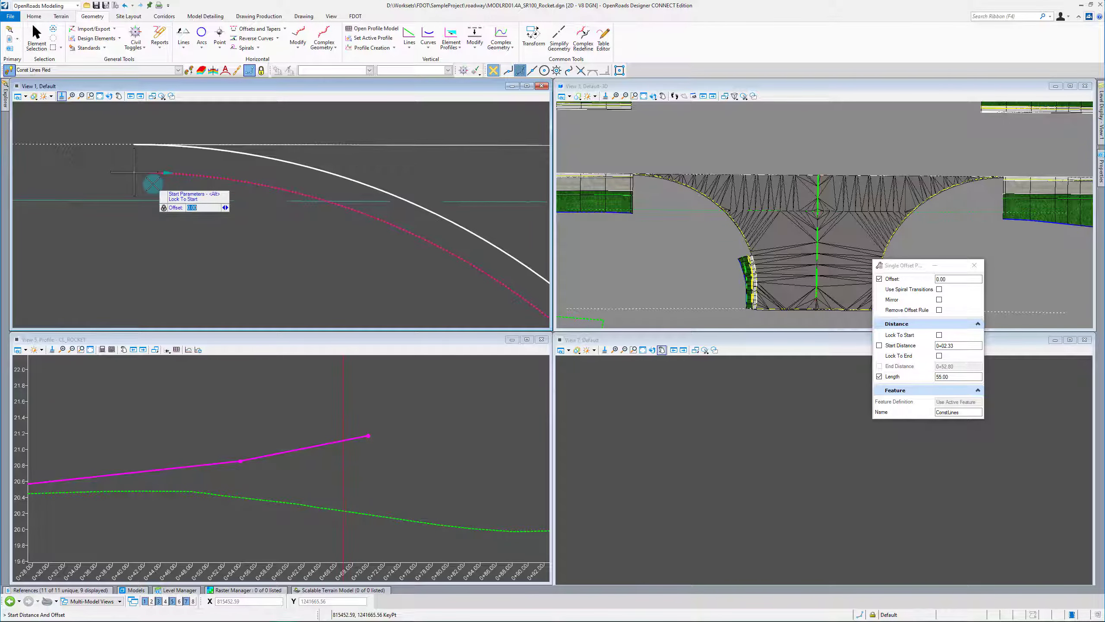
left_click(152, 183)
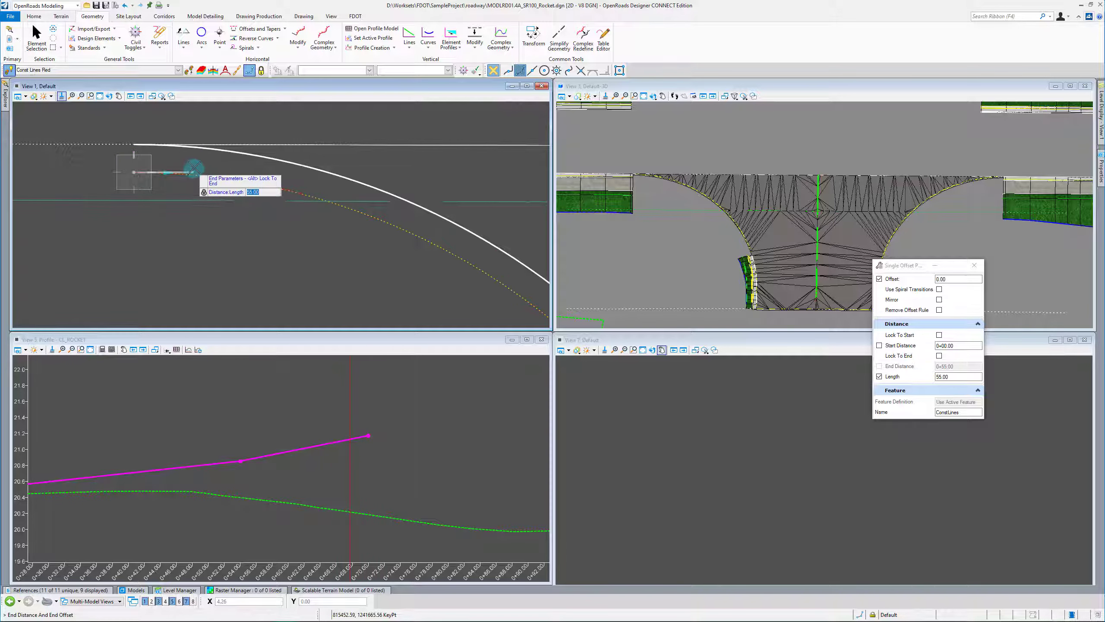
Complete the red partial line along the yellow dashed curve with a length of 12.50.
key("Right")
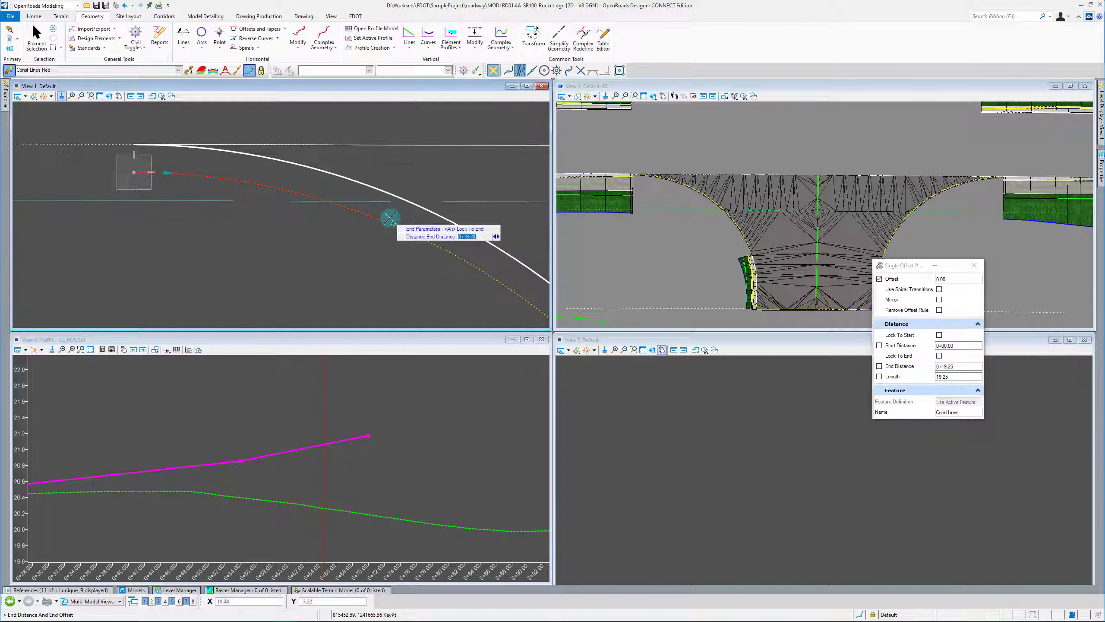
scroll(392, 219, "up", 2)
scroll(391, 218, "down", 2)
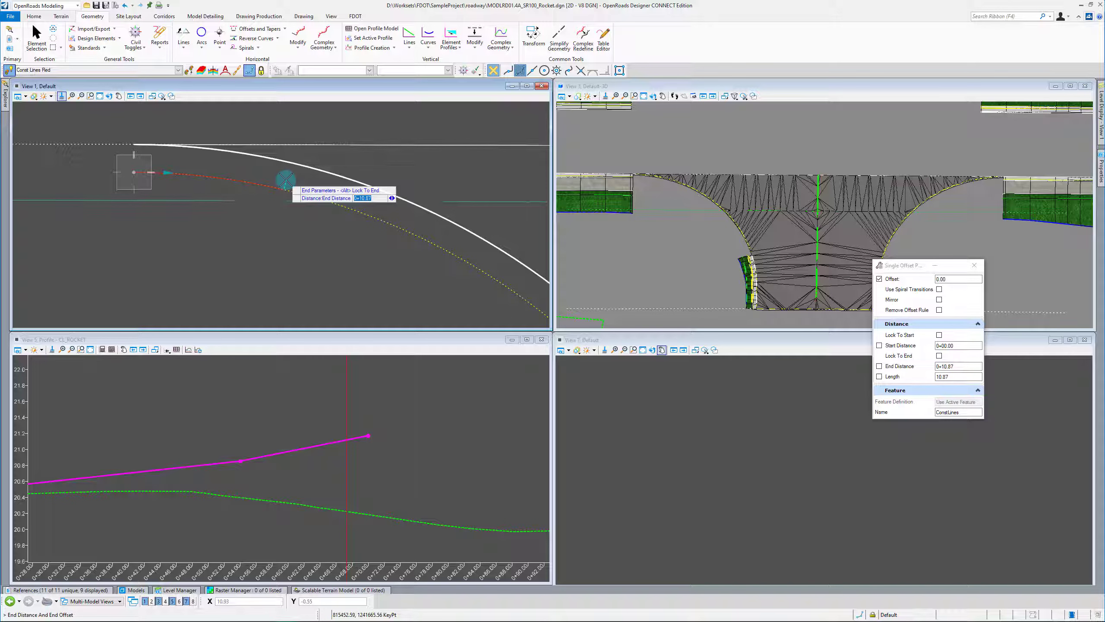
key("Right")
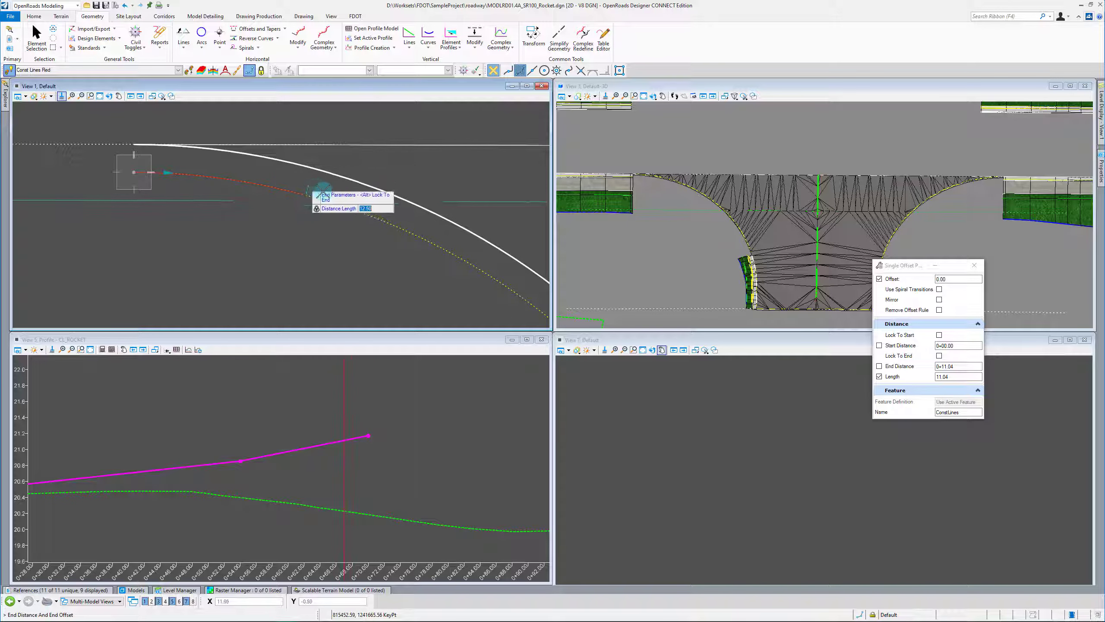
left_click(305, 183)
right_click(303, 265)
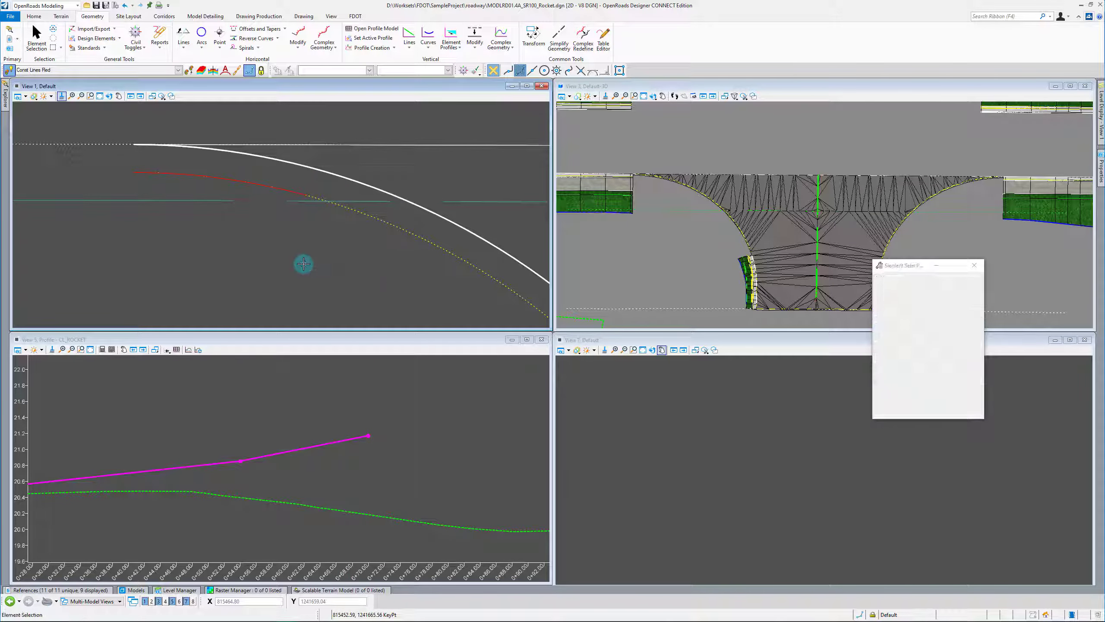
Begin a line by angle from the white return curve at the end of the red partial line, with a 90° skew.
left_click(183, 38)
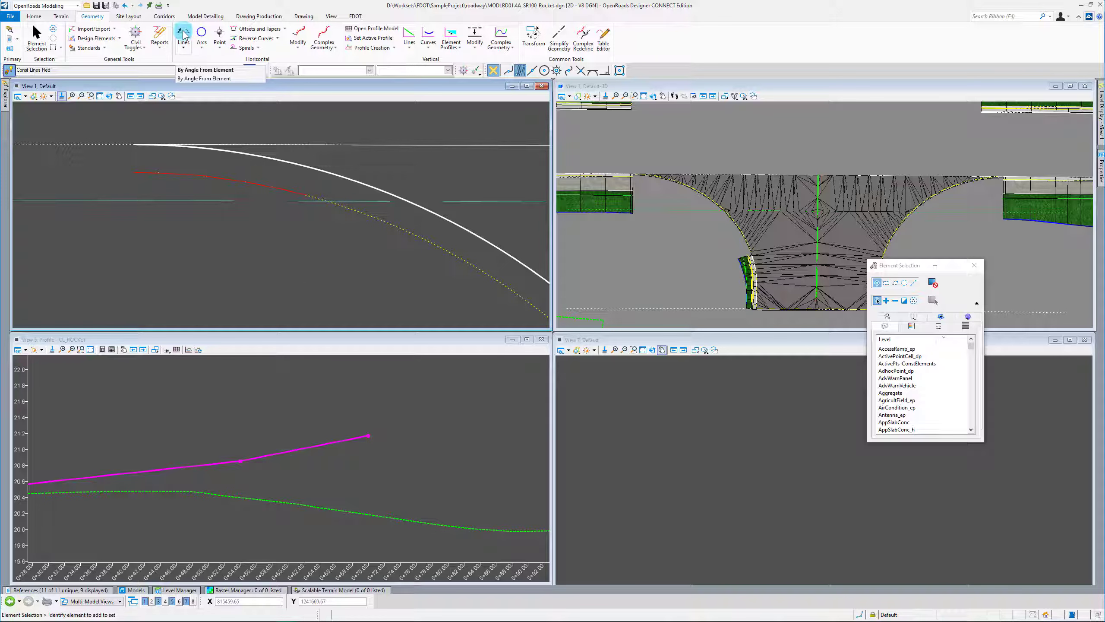
left_click(209, 74)
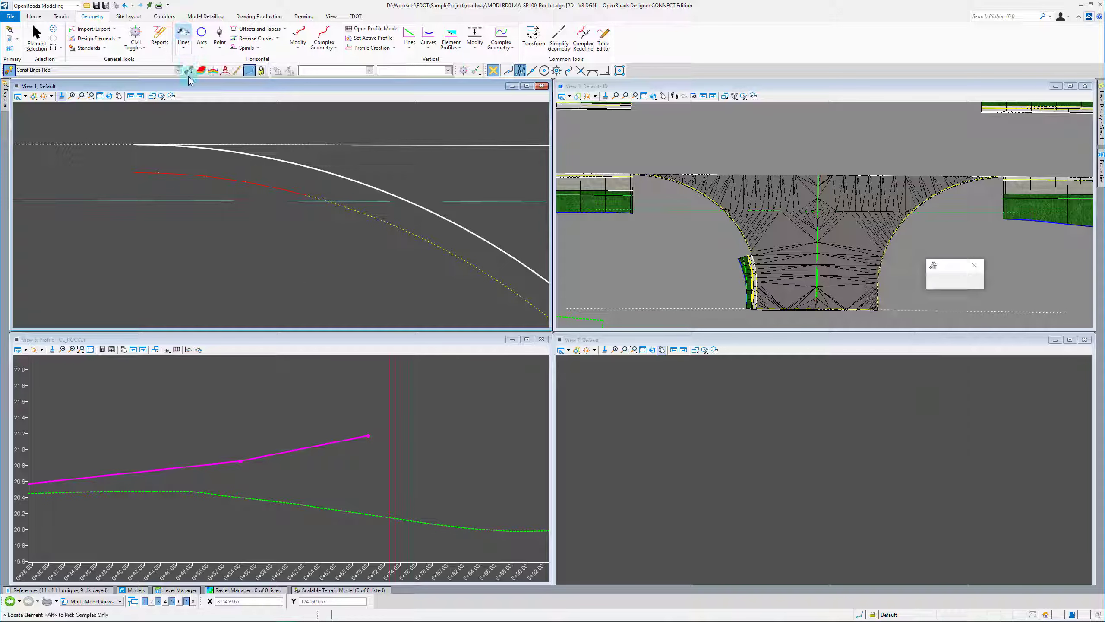
left_click(328, 172)
scroll(281, 192, "up", 2)
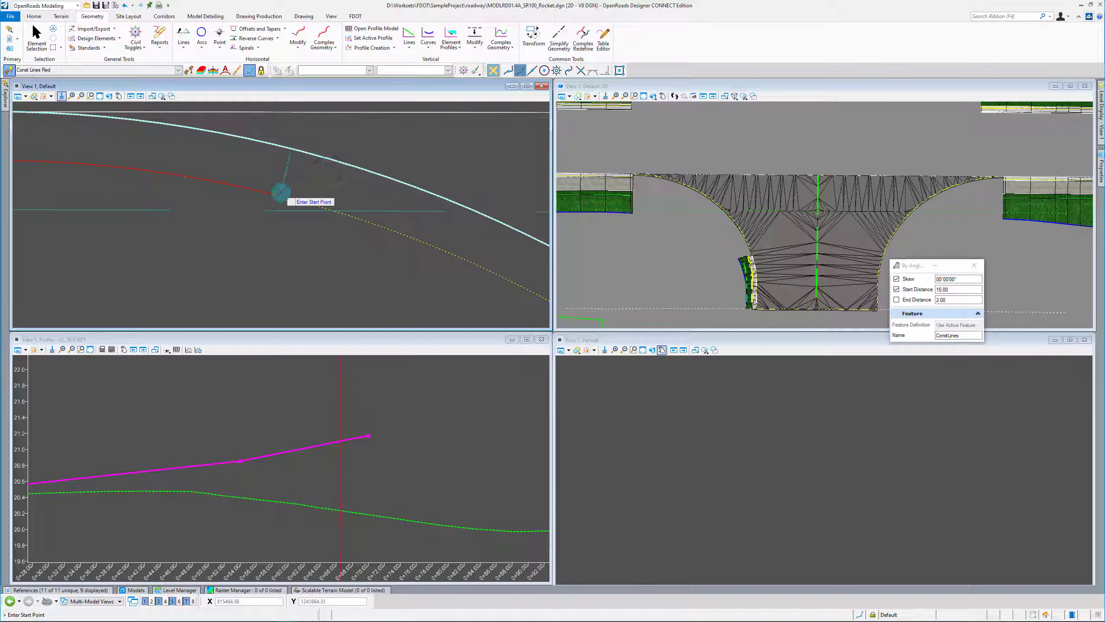
left_click(305, 190)
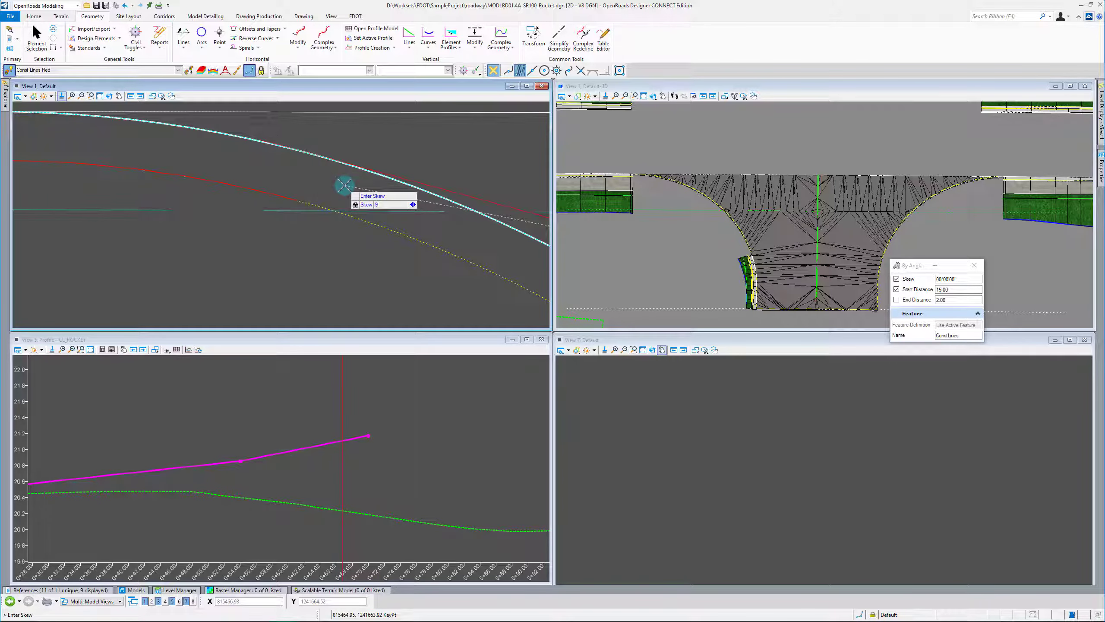
key("Return")
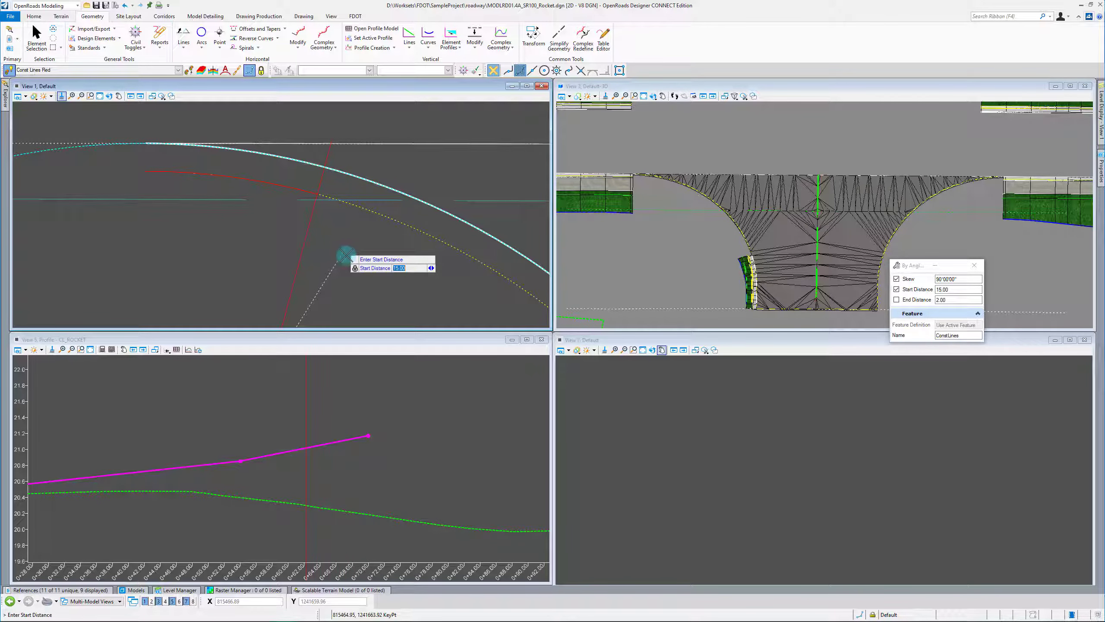
Complete the perpendicular line with a start distance of 15.00, ending it just across the return curve on the pavement side.
key("Return")
scroll(368, 163, "down", 2)
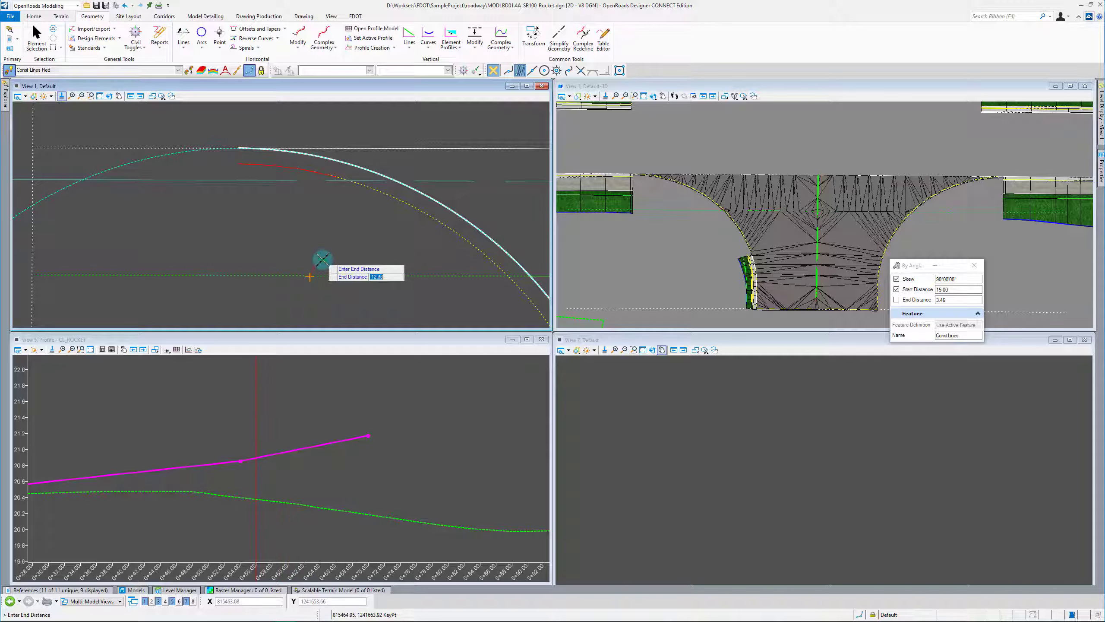
left_click(365, 144)
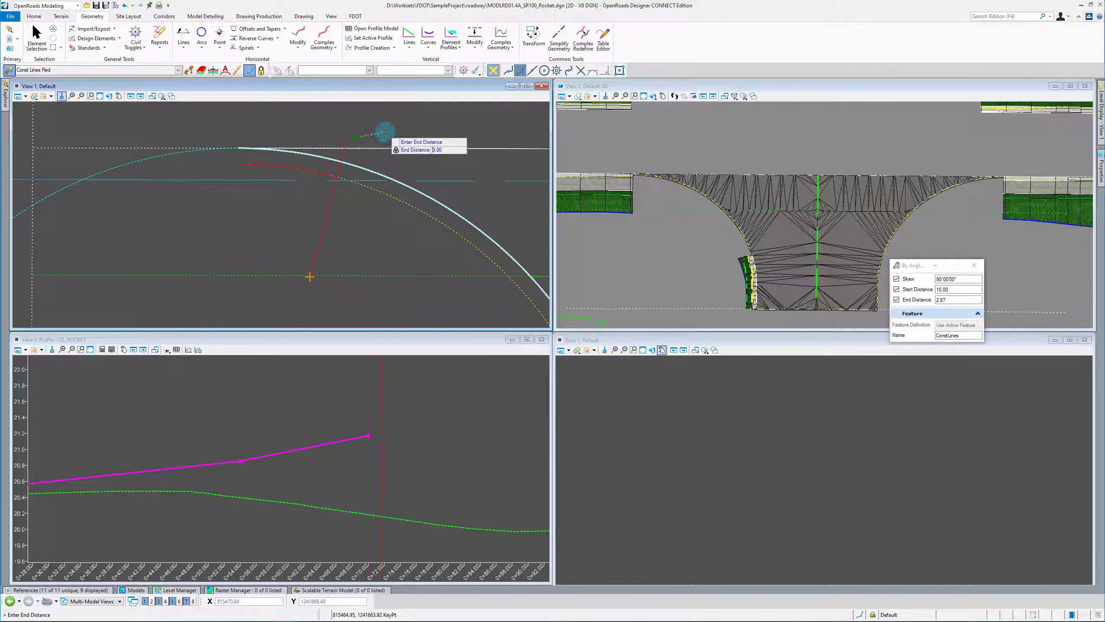
right_click(350, 239)
left_click(210, 192)
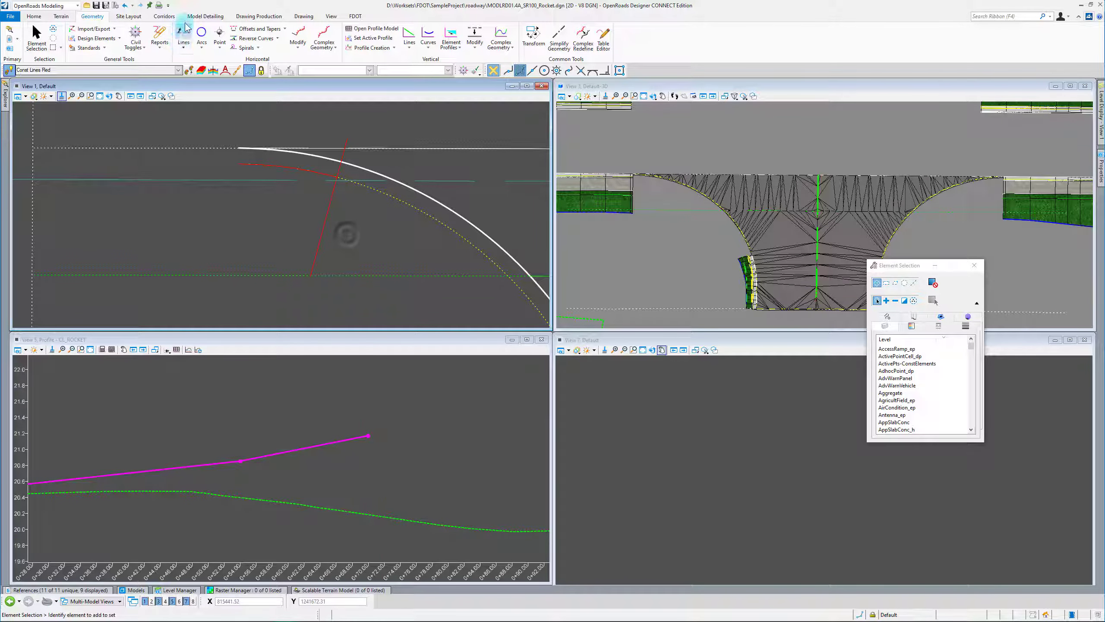
Start placing a civil cell and open the library listing to choose which cell to use.
left_click(205, 17)
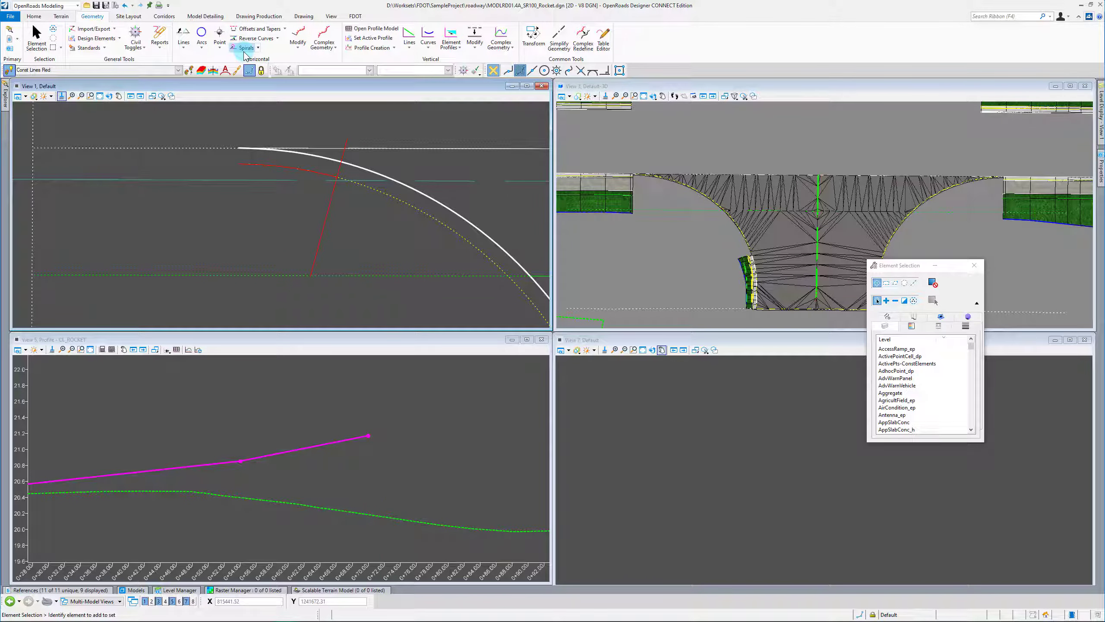
left_click(236, 31)
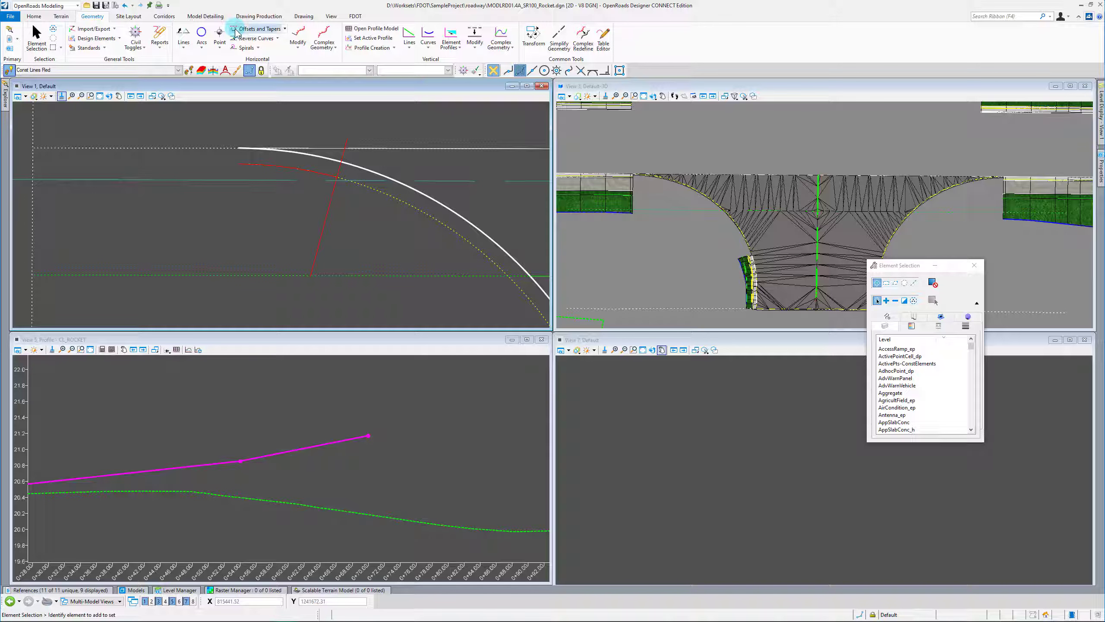
left_click(202, 33)
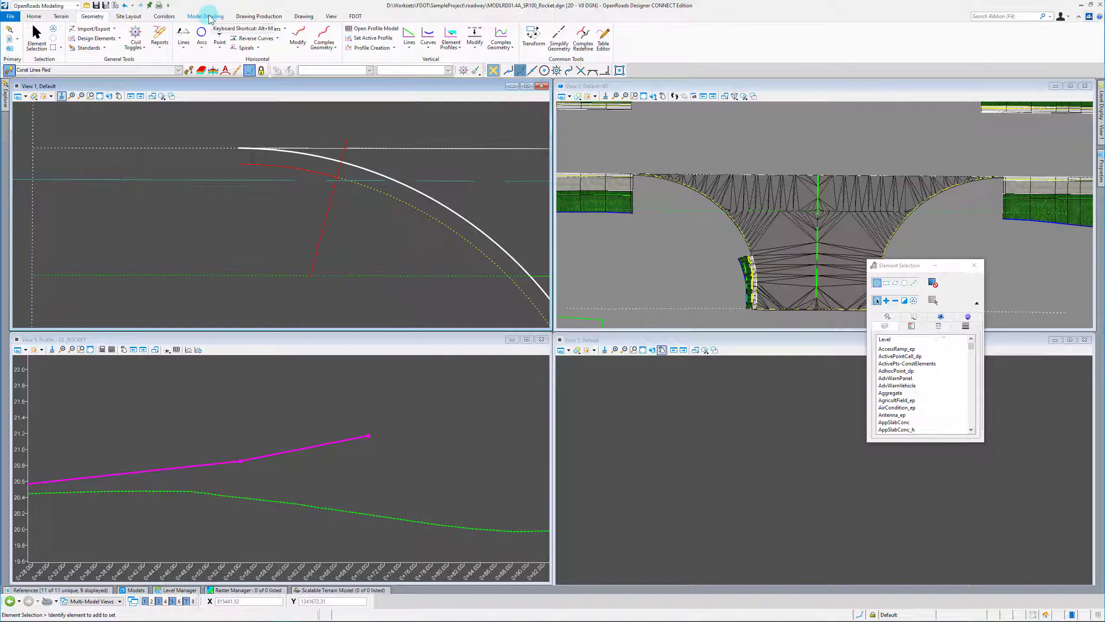
left_click(211, 18)
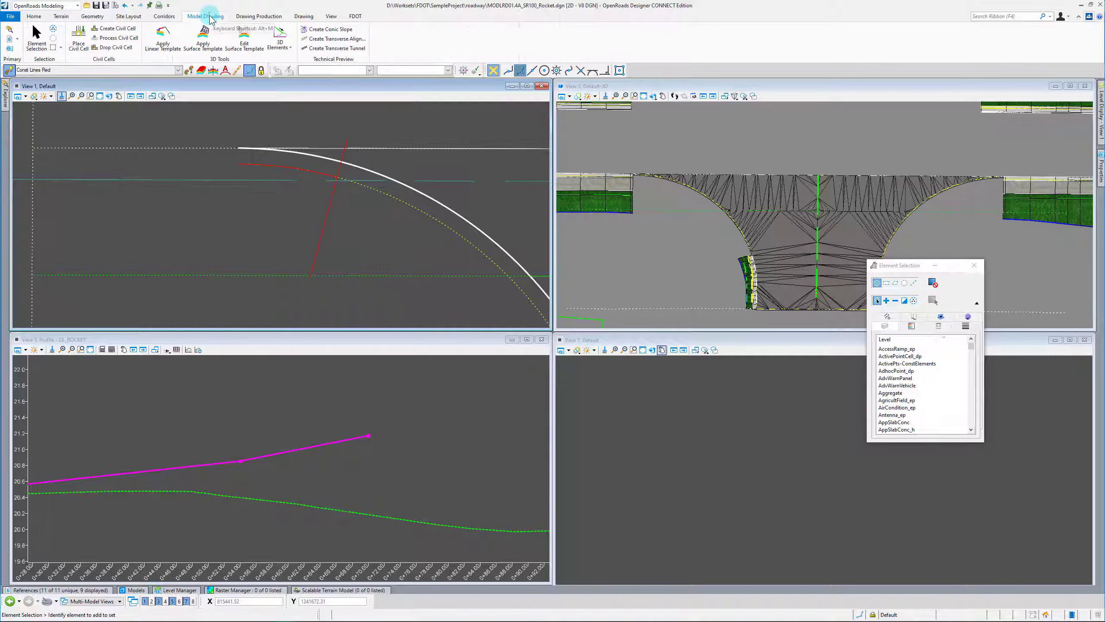
left_click(78, 44)
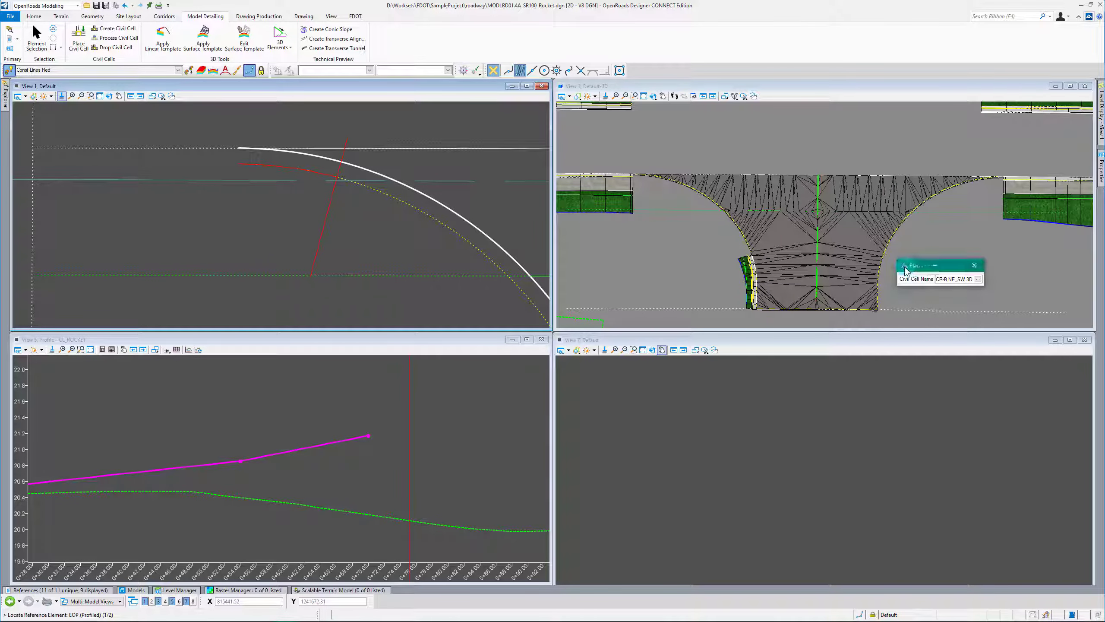
left_click(528, 184)
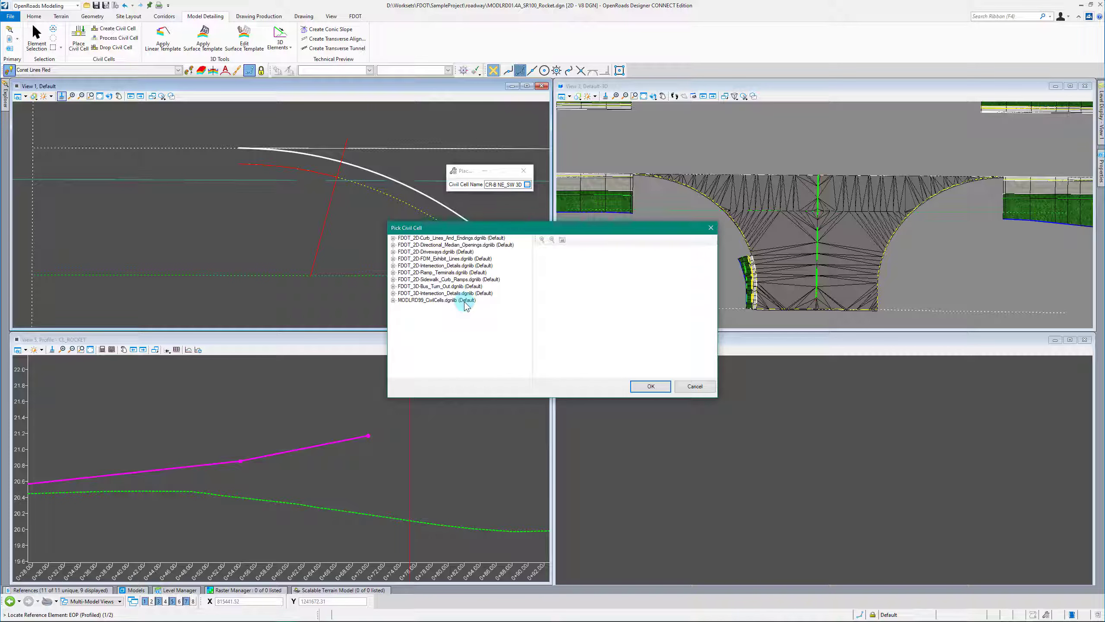
Choose the civil cell CR-B NE_SW 3D from MODLRD99_CivilCells.dgnlib.
left_click(393, 300)
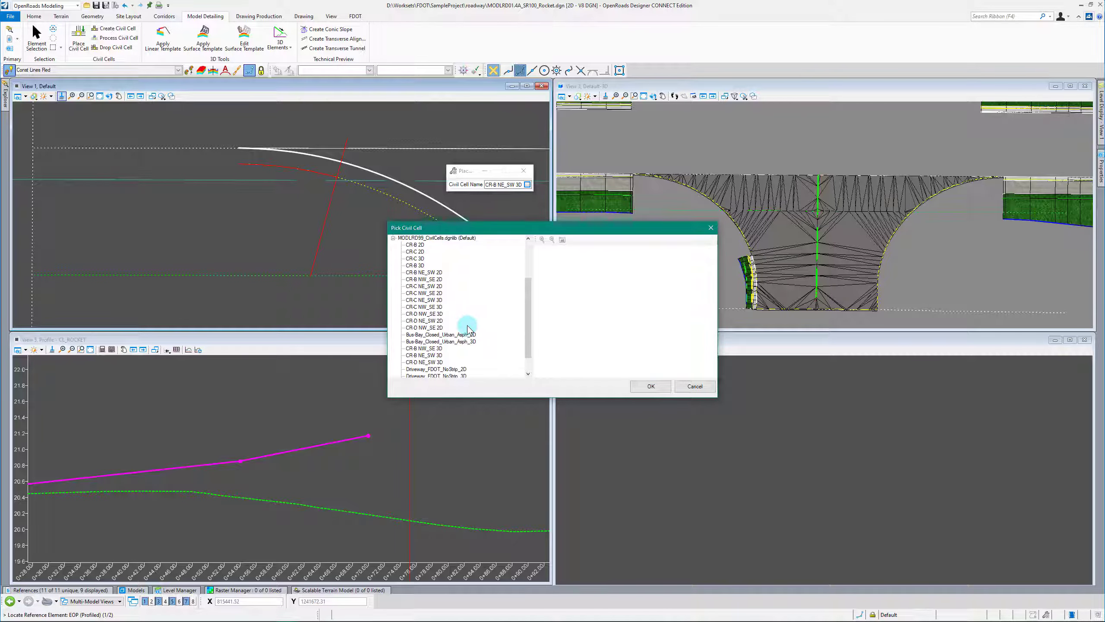
scroll(463, 343, "down", 1)
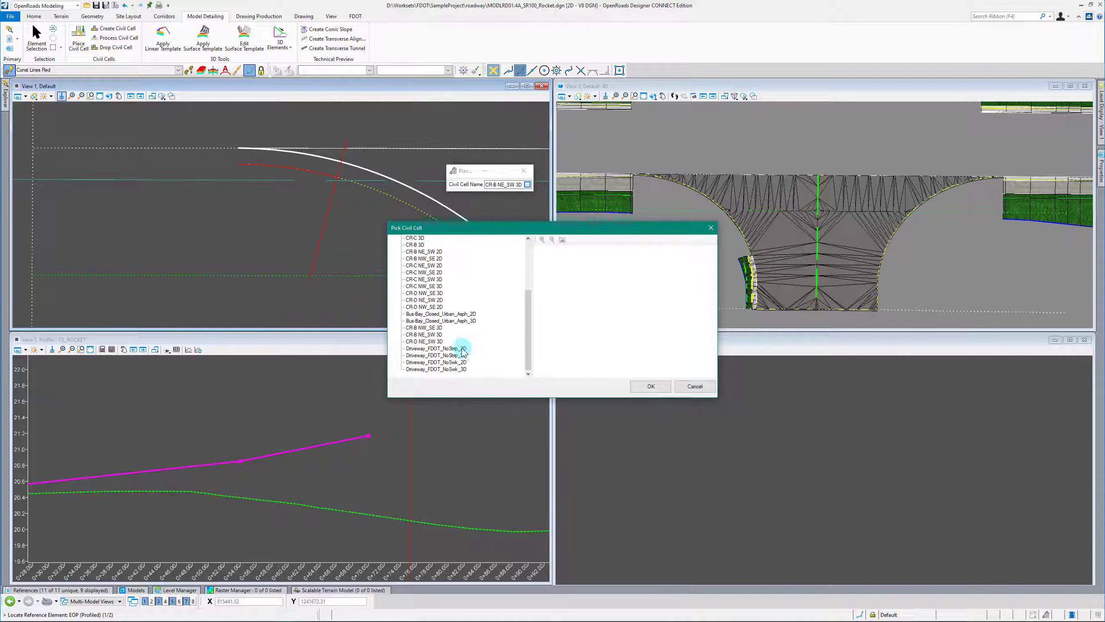
scroll(461, 348, "up", 3)
scroll(438, 281, "down", 1)
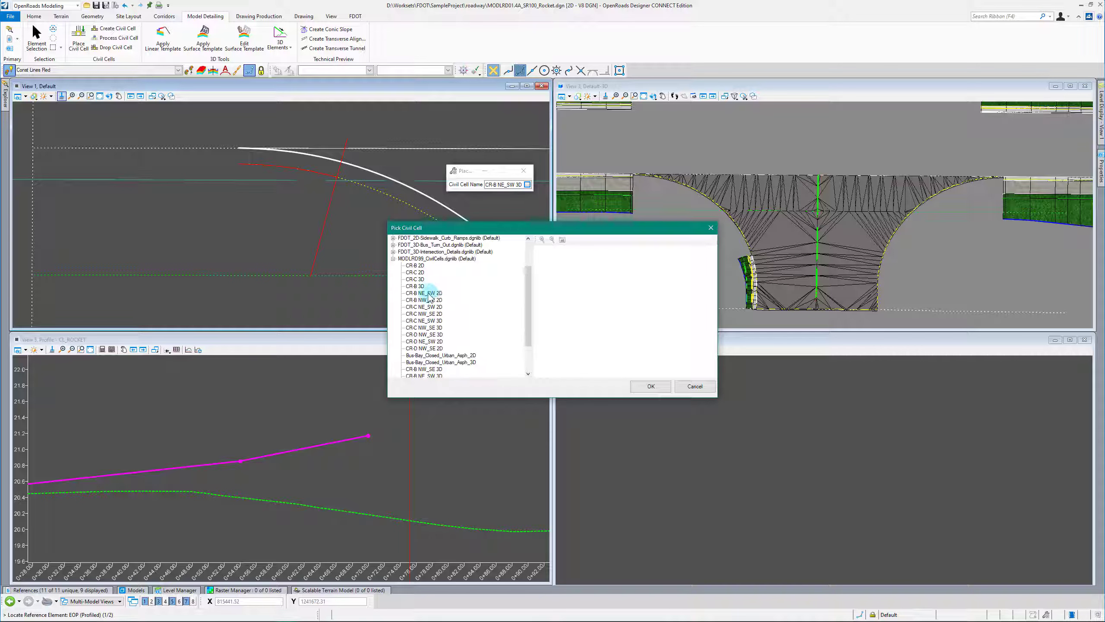
scroll(462, 331, "down", 2)
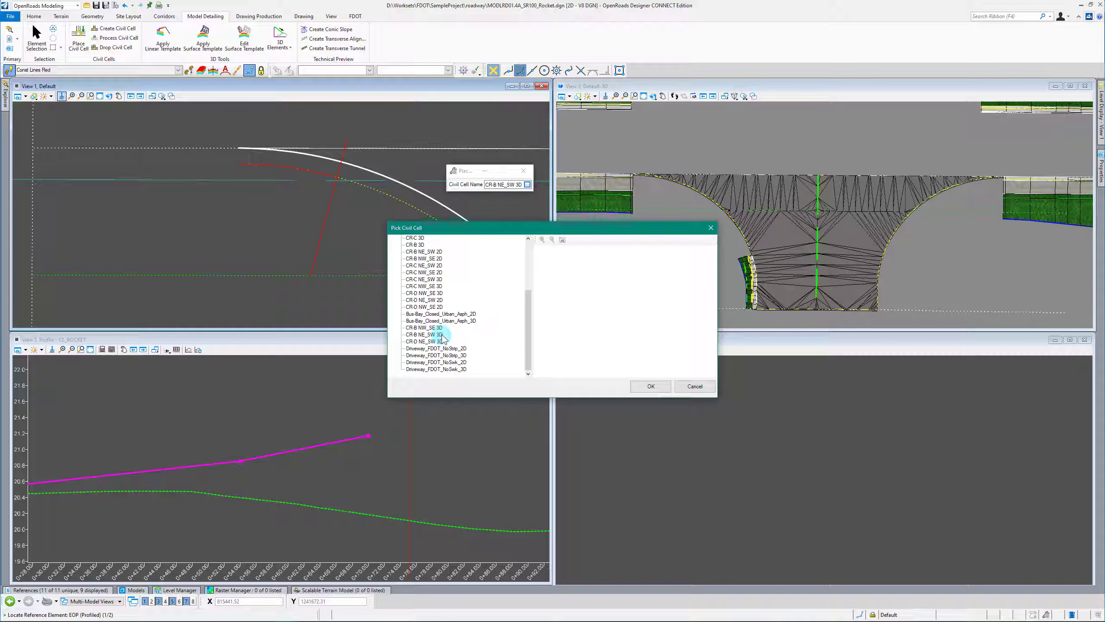
left_click(425, 334)
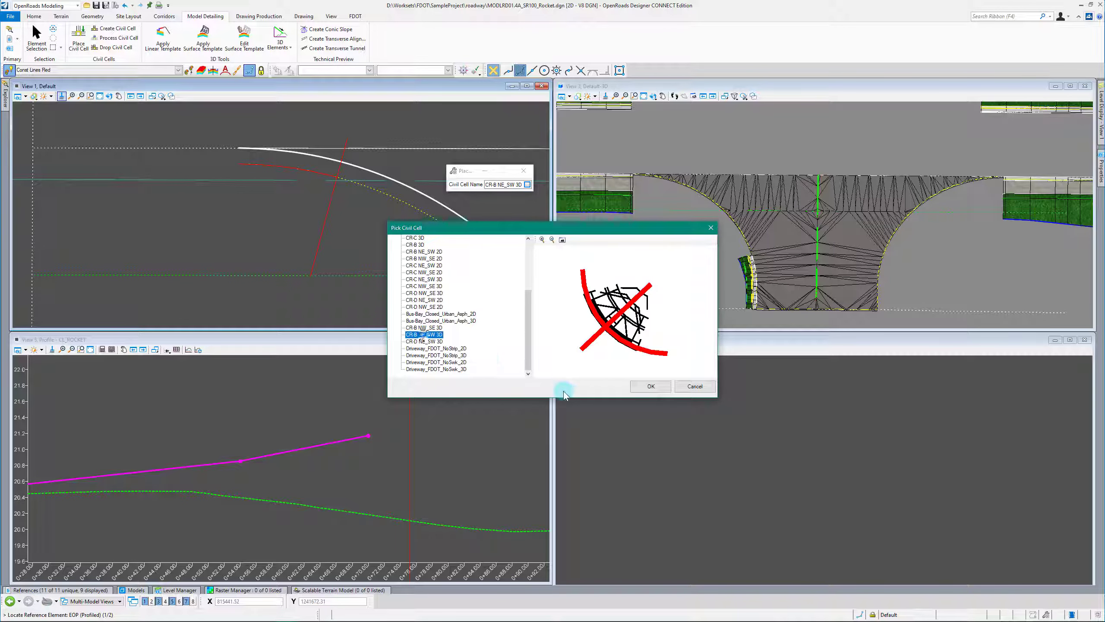
left_click(648, 386)
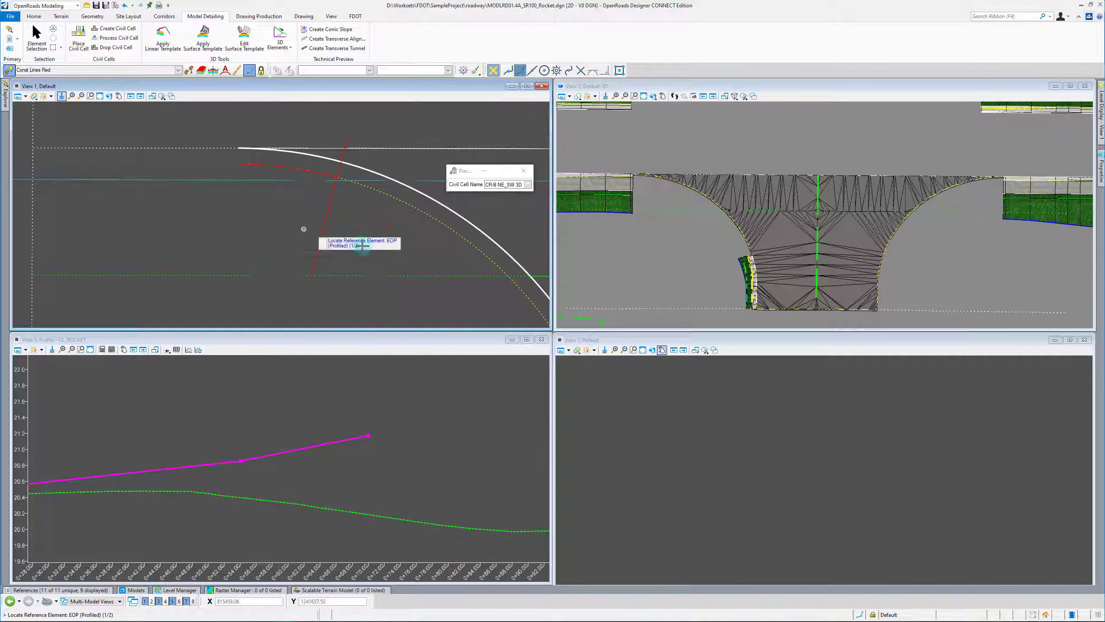
Assign the white return curve as the profiled EOP reference and the red perpendicular line as the Ramp CL reference.
scroll(354, 242, "down", 1)
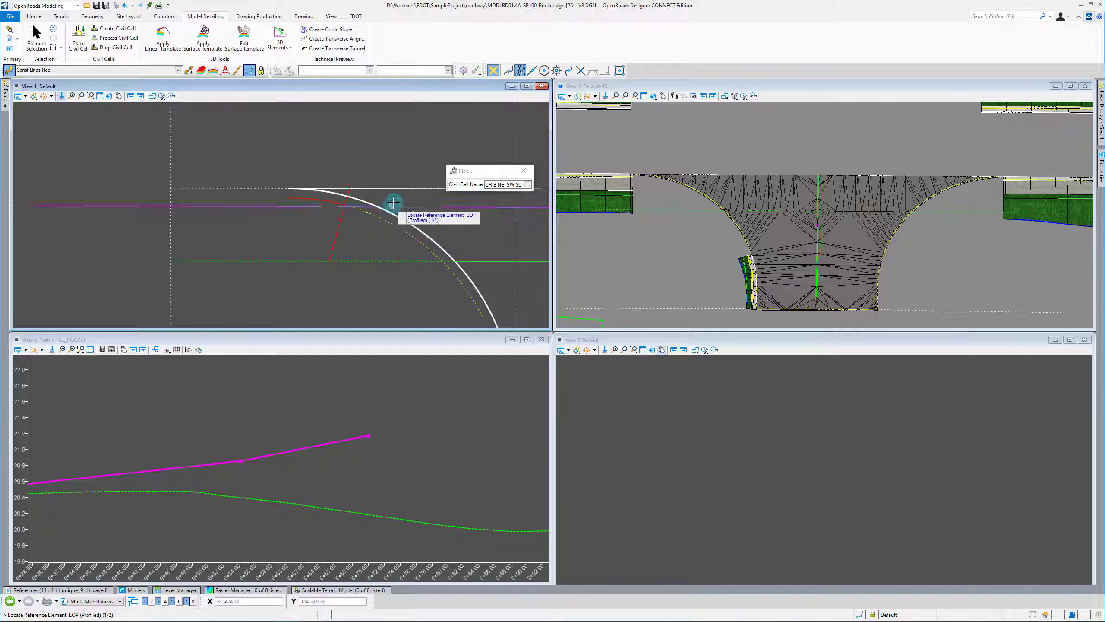
scroll(383, 202, "up", 1)
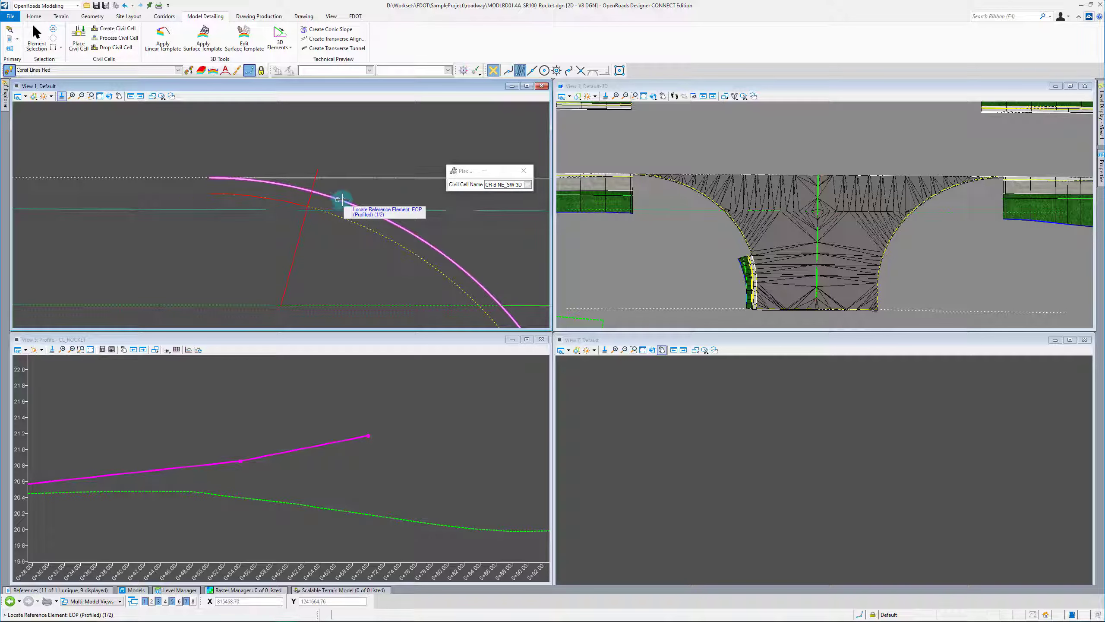
left_click(373, 199)
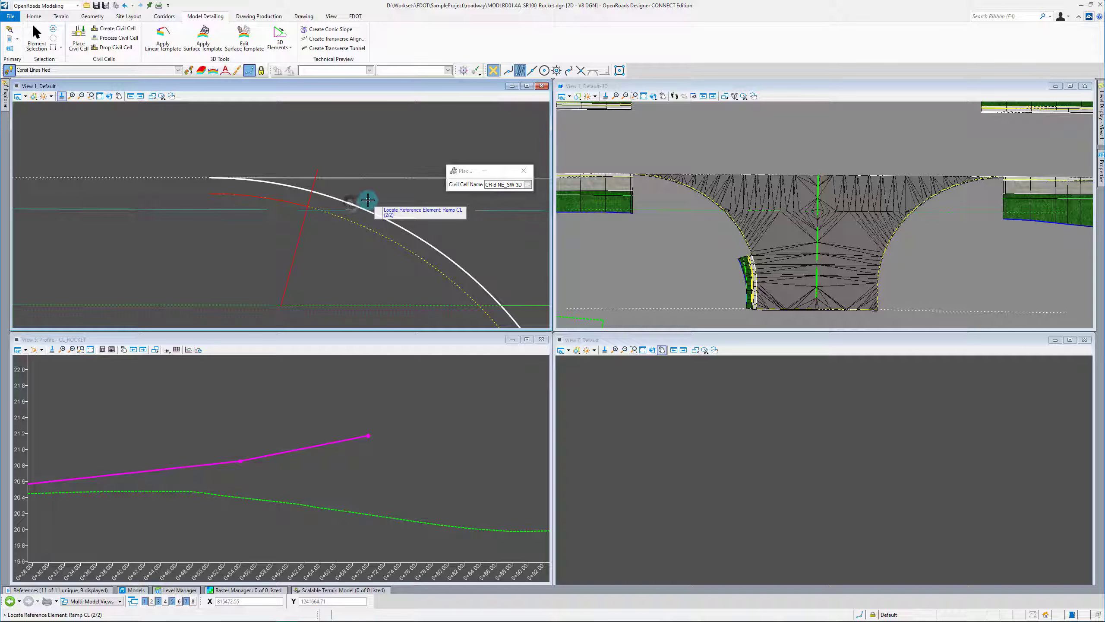
left_click(302, 226)
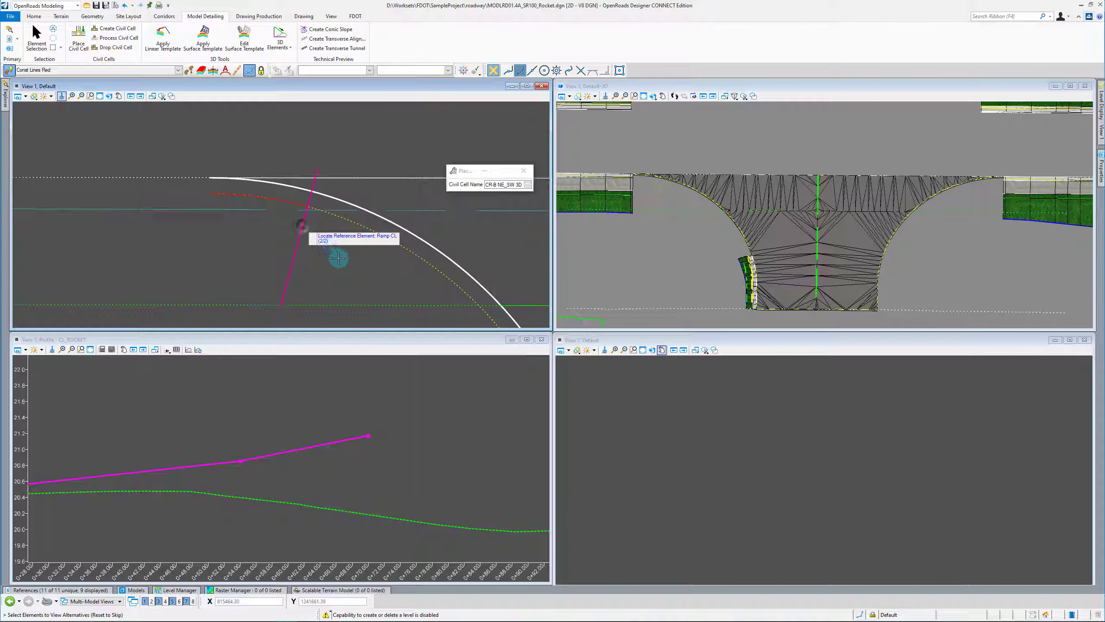
Skip further placement alternatives and accept the curb ramp civil cell on the side of the return curve away from the pavement.
left_click(331, 259)
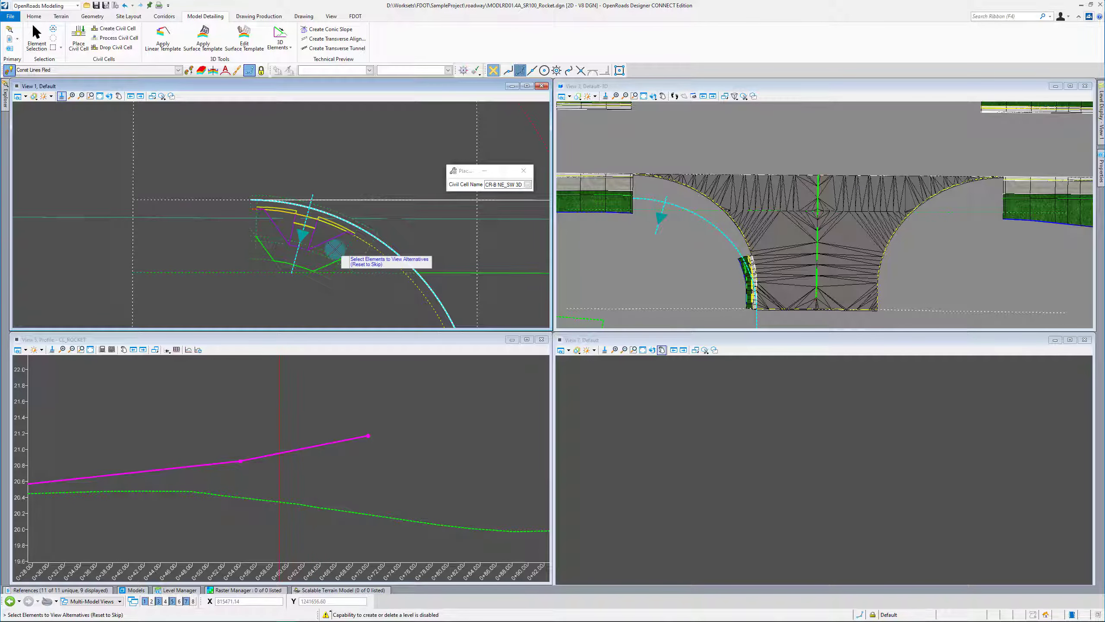
middle_click_drag(322, 244, 300, 229)
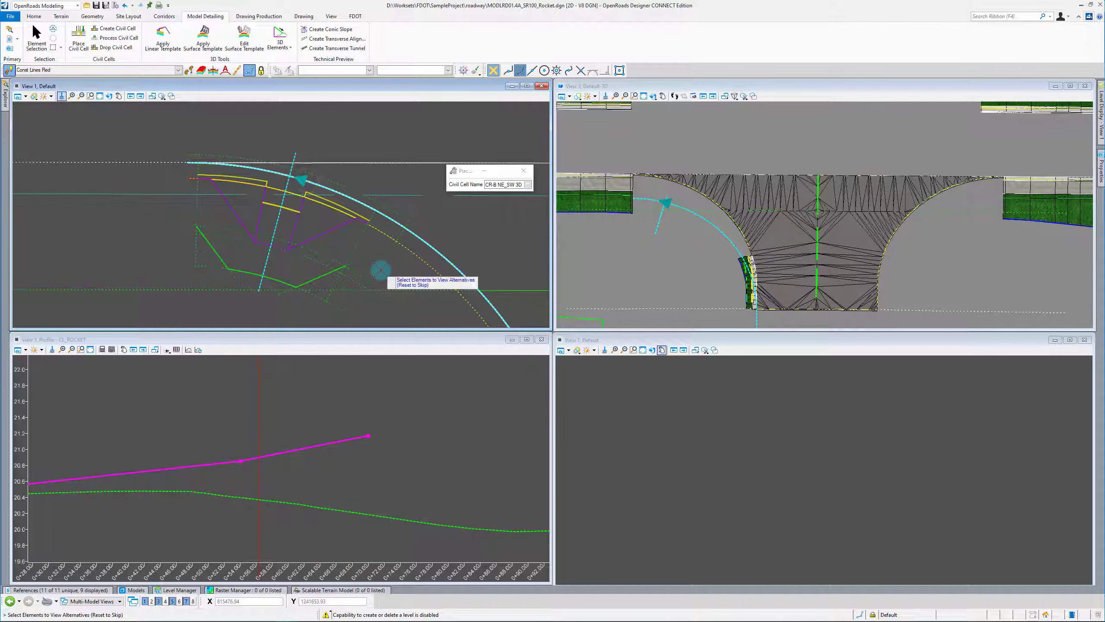
right_click(339, 242)
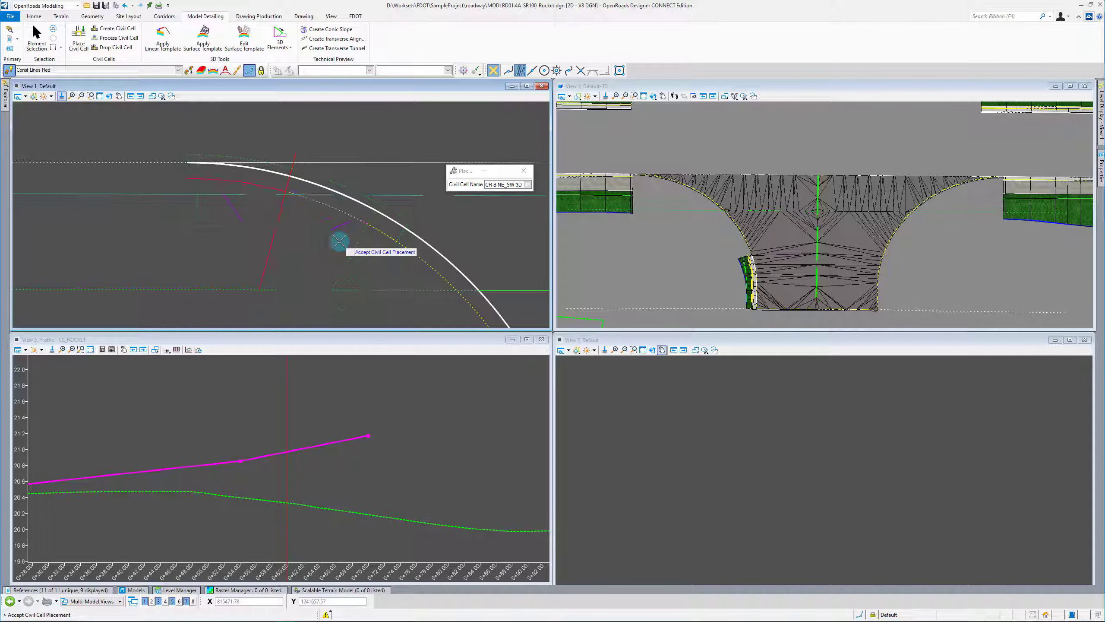
left_click(385, 258)
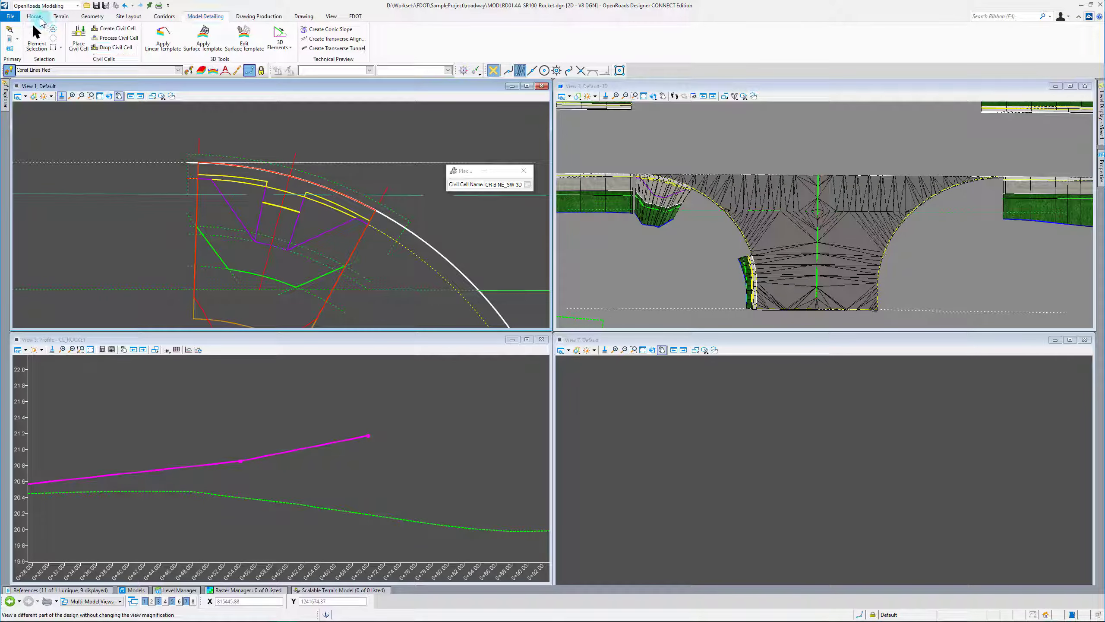
left_click(37, 39)
Examine the placed curb ramp in the 3D model from several angles, checking how it meets the return curve and adjoining sidewalk.
left_click(656, 97)
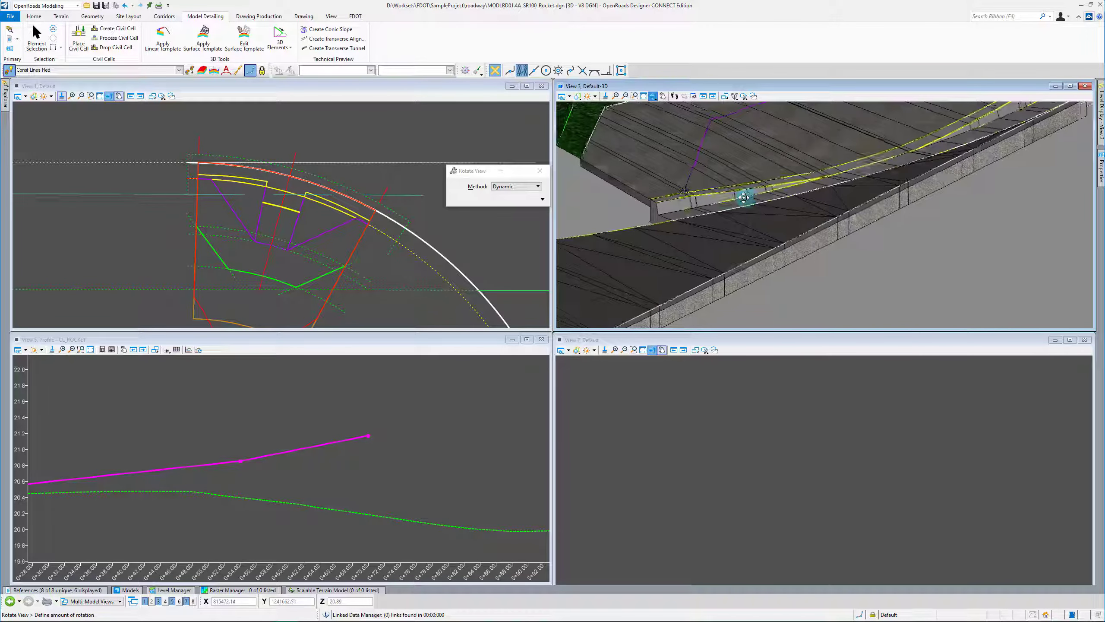
left_click(674, 199)
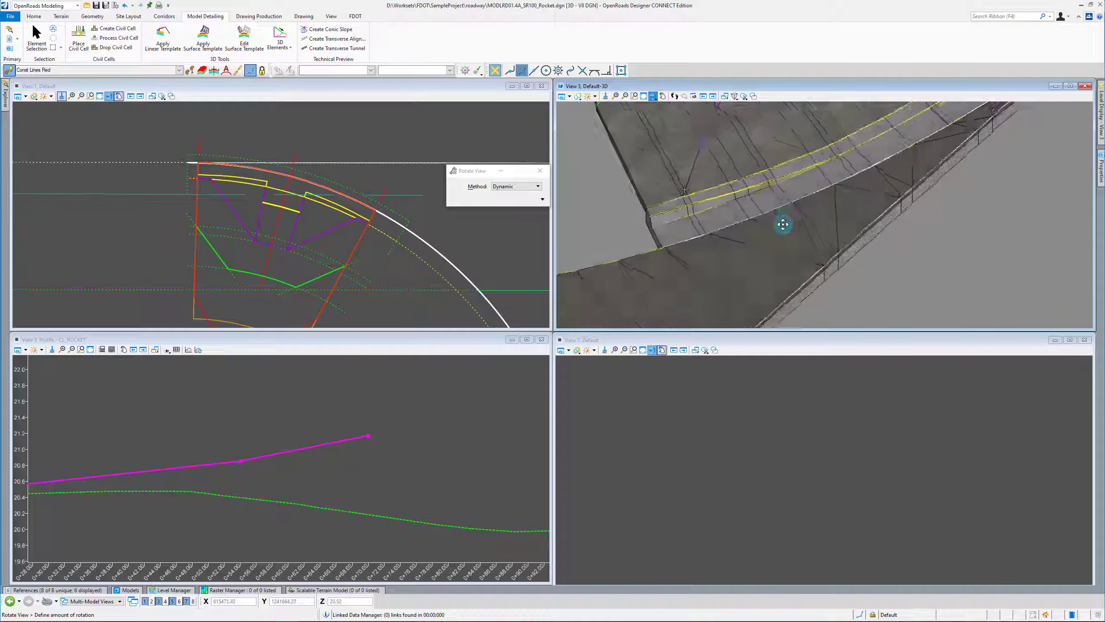
right_click(785, 225)
scroll(734, 247, "up", 4)
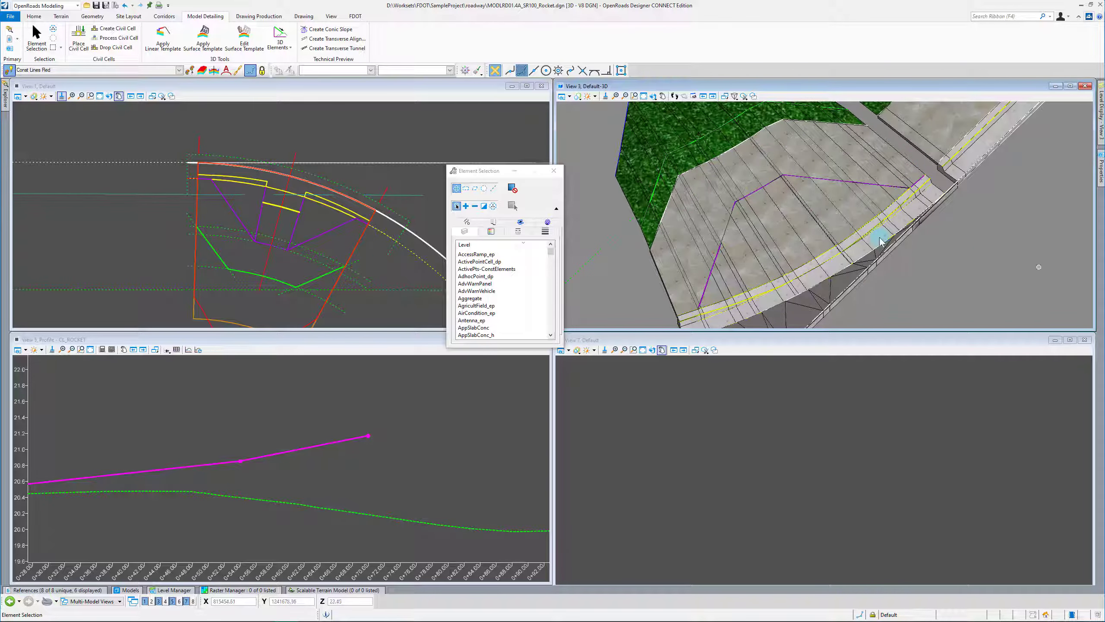
scroll(876, 164, "down", 2)
scroll(841, 228, "up", 2)
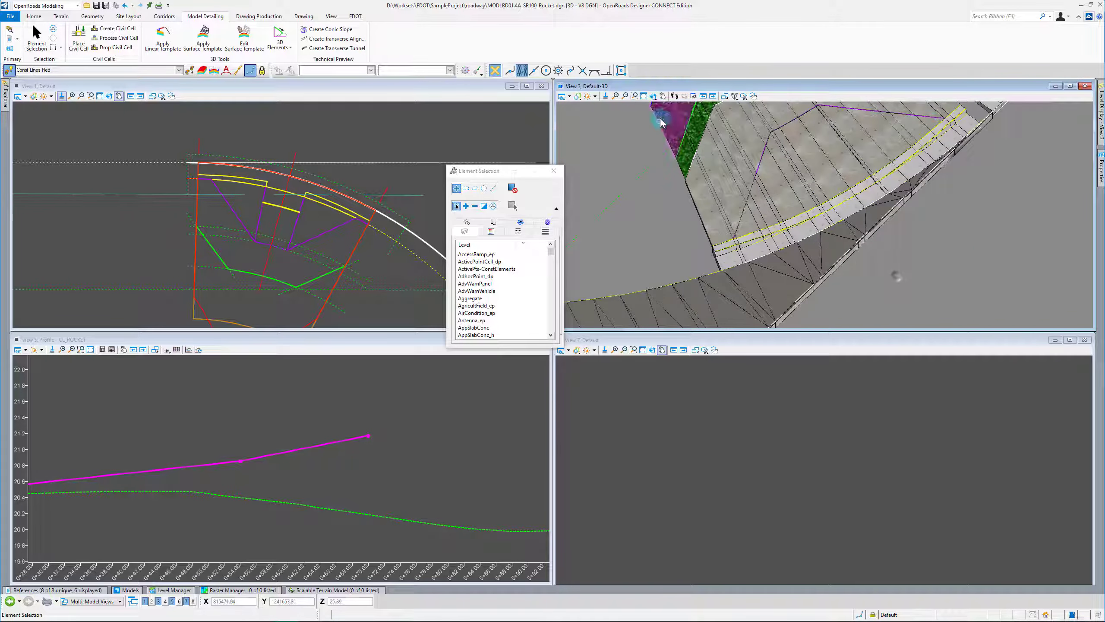
left_click(653, 96)
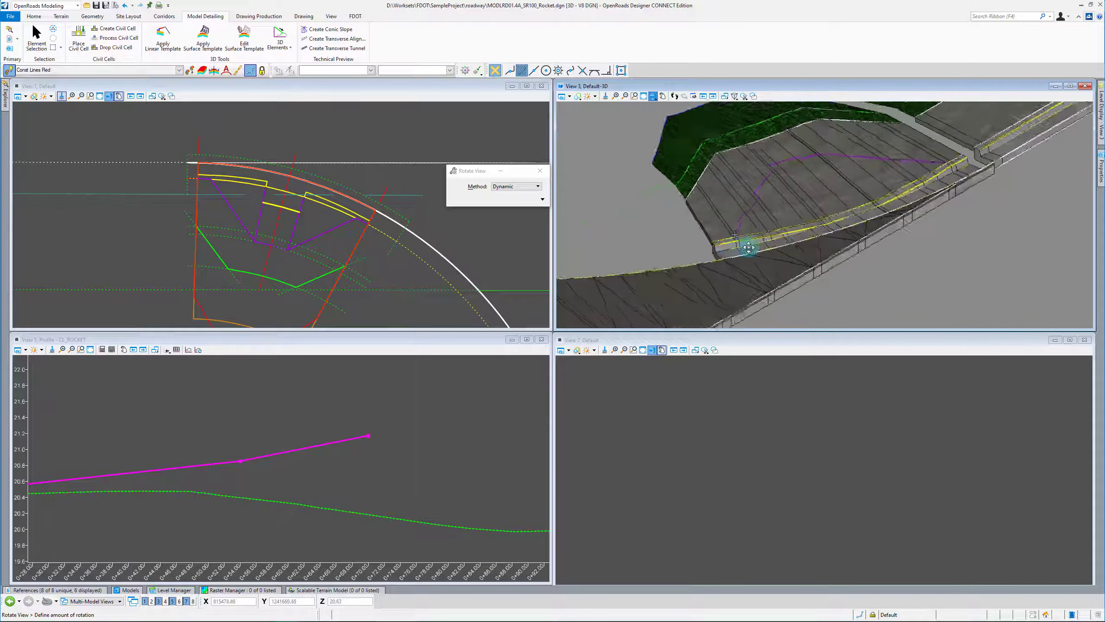
left_click(792, 246)
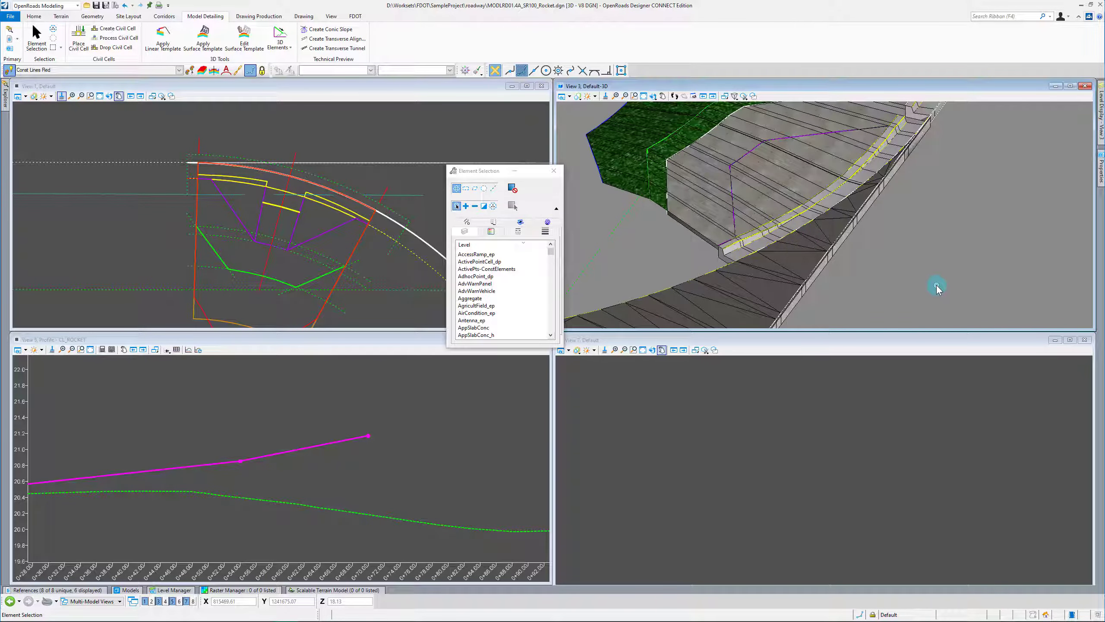
left_click(653, 96)
left_click(697, 189)
left_click(882, 194)
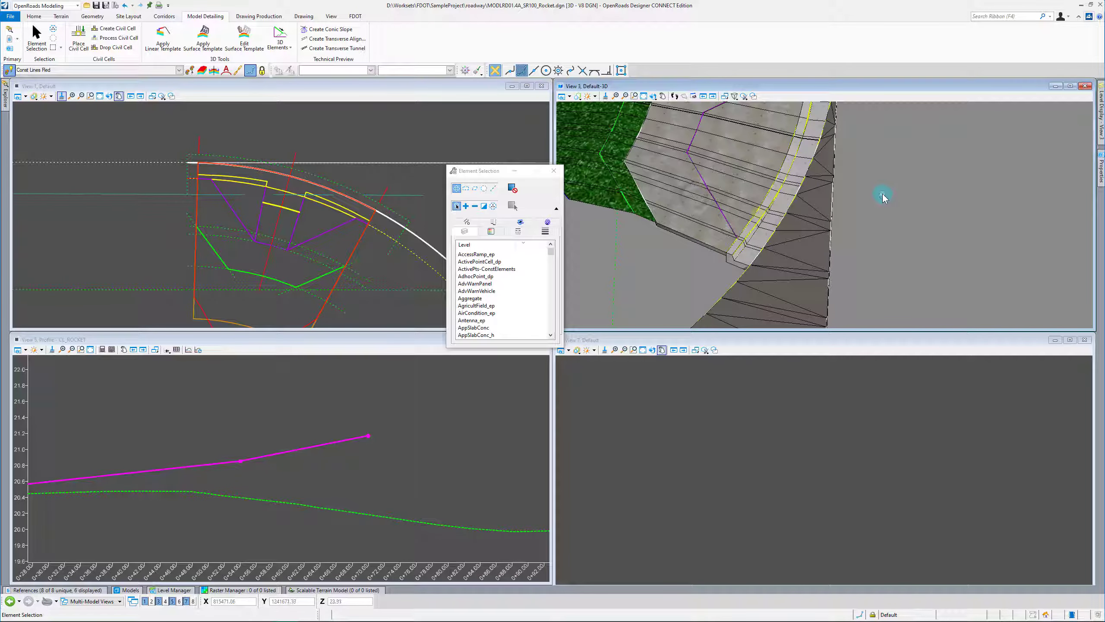
Examine the yellow dashed offset curve beyond the placed curb ramp and its relation to the white return curve in plan.
left_click_drag(474, 170, 829, 357)
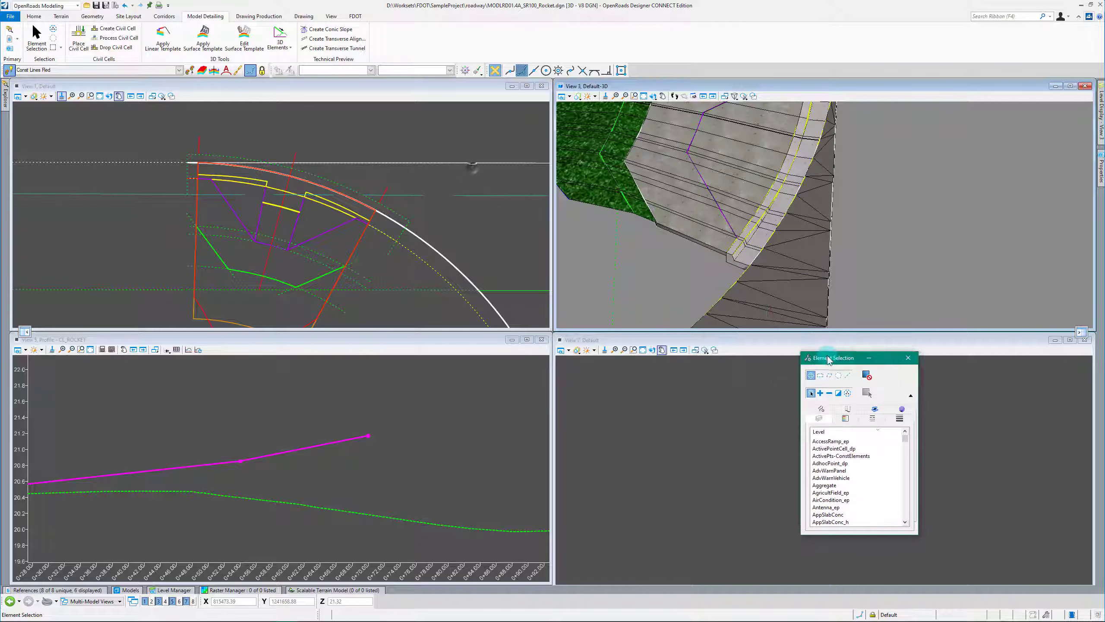
scroll(238, 213, "down", 2)
left_click(403, 224)
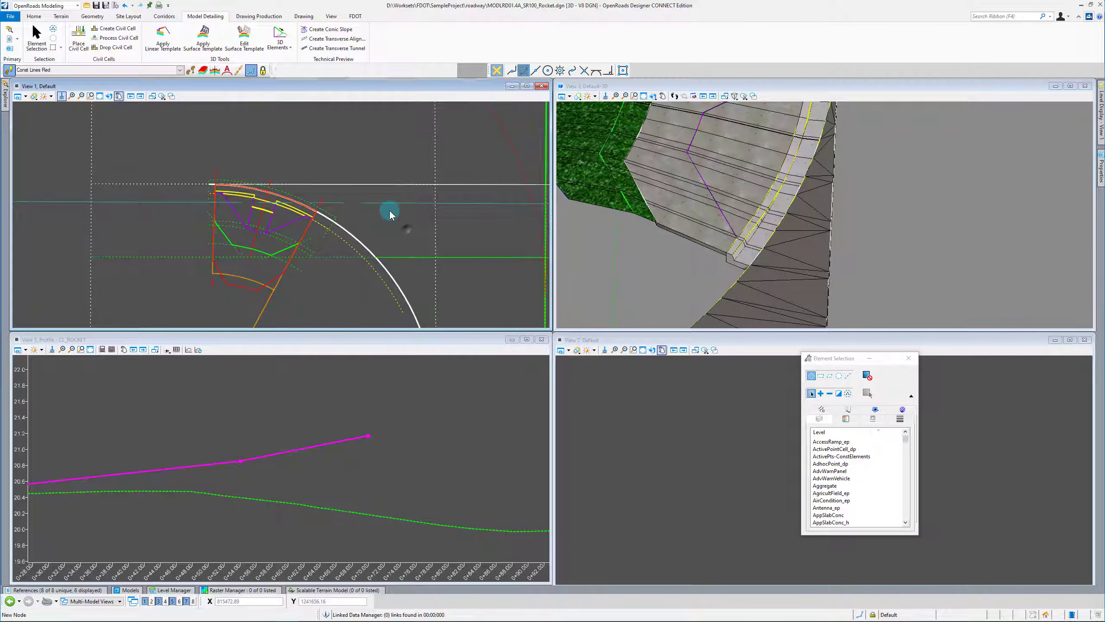
scroll(92, 168, "down", 3)
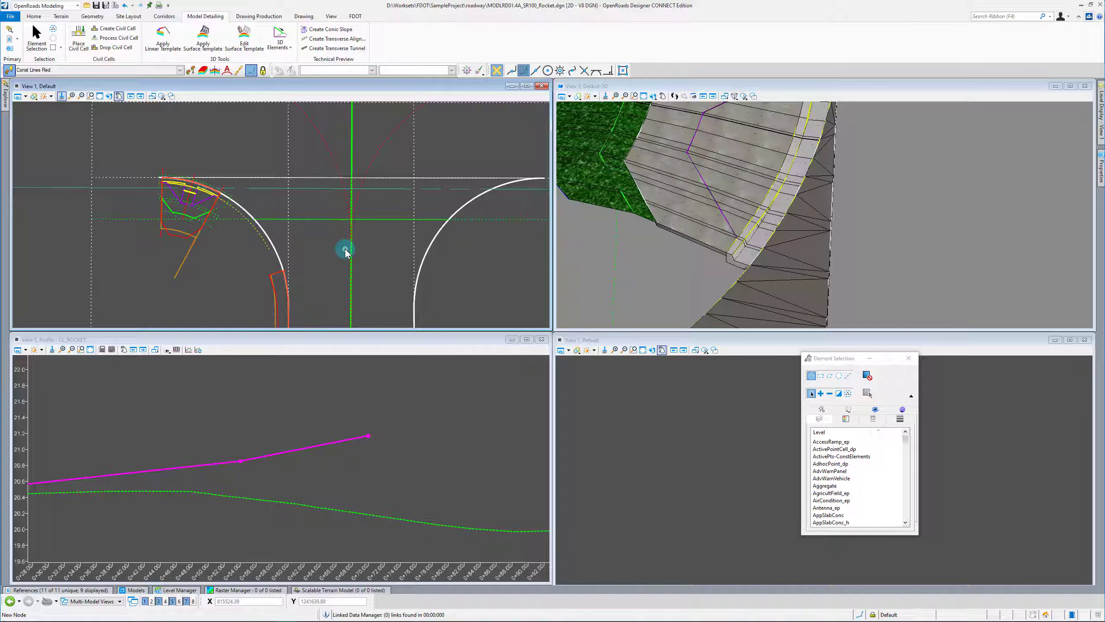
scroll(156, 211, "up", 2)
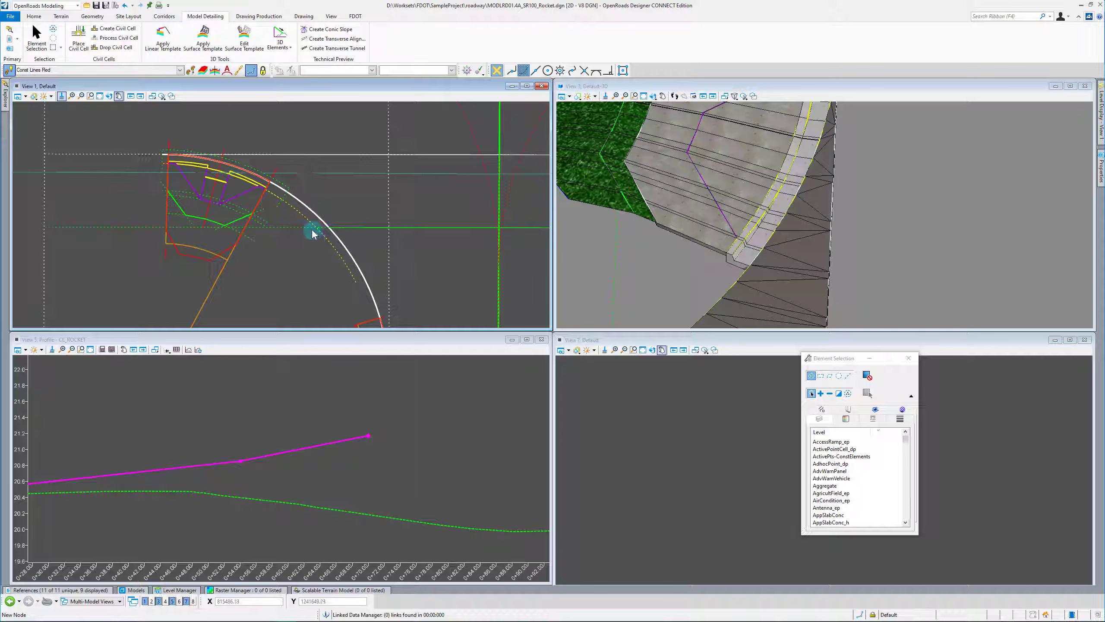
scroll(185, 168, "up", 4)
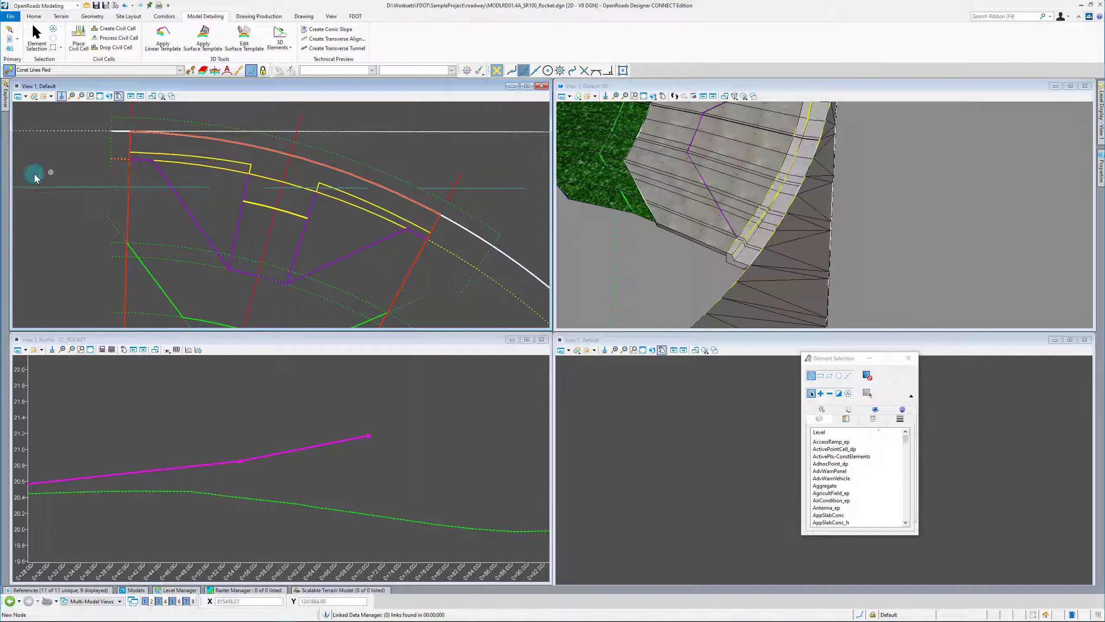
scroll(37, 174, "down", 2)
scroll(268, 219, "up", 2)
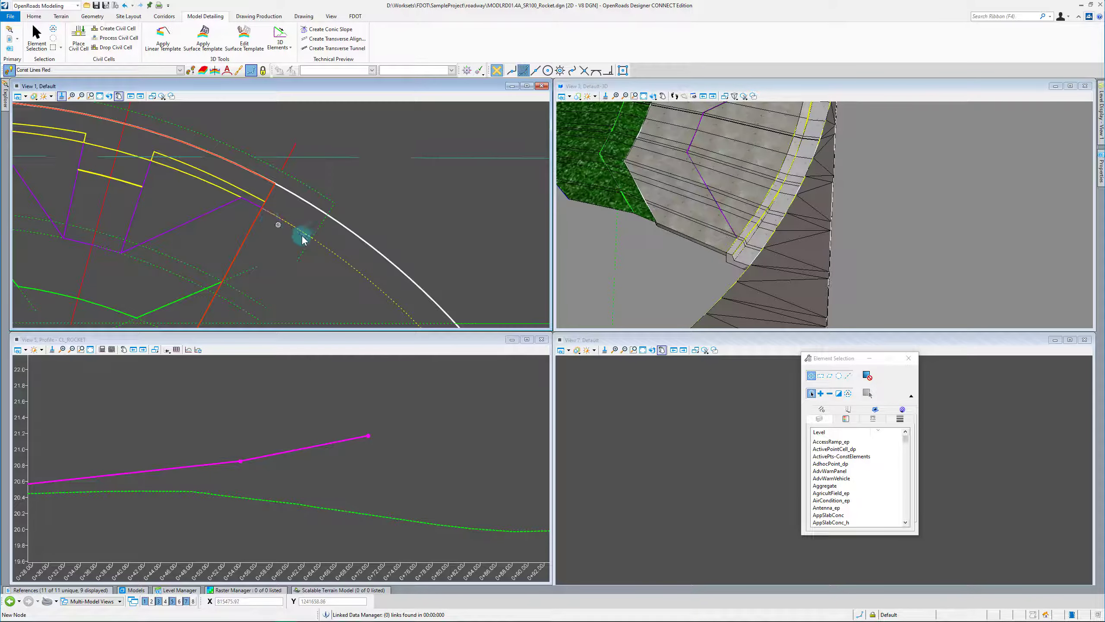
left_click(290, 218)
scroll(291, 217, "down", 2)
scroll(348, 252, "down", 2)
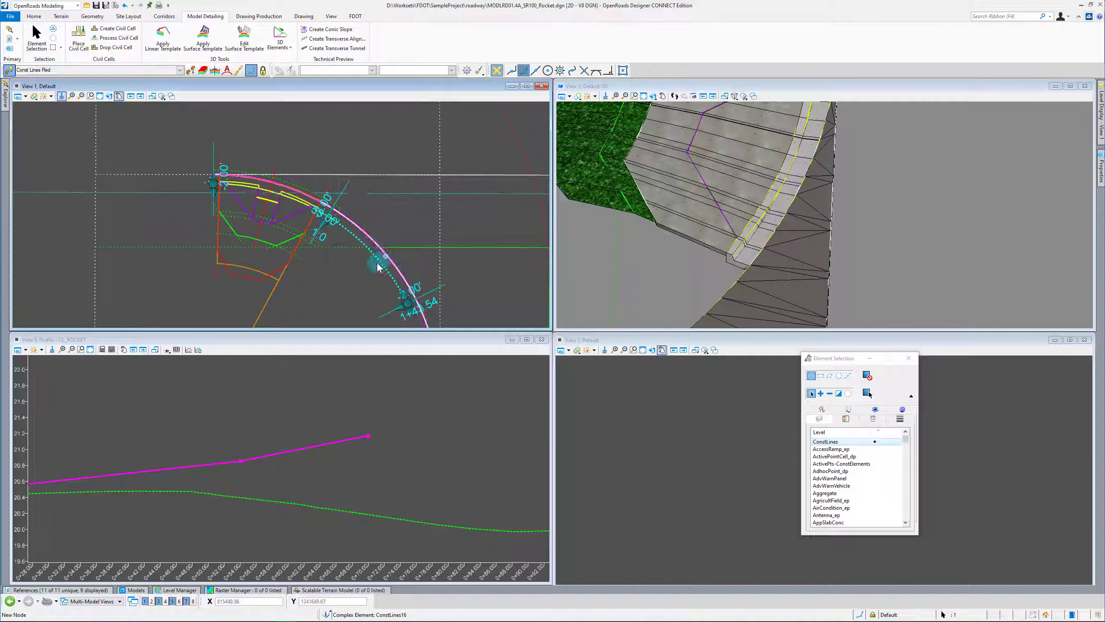
left_click(361, 280)
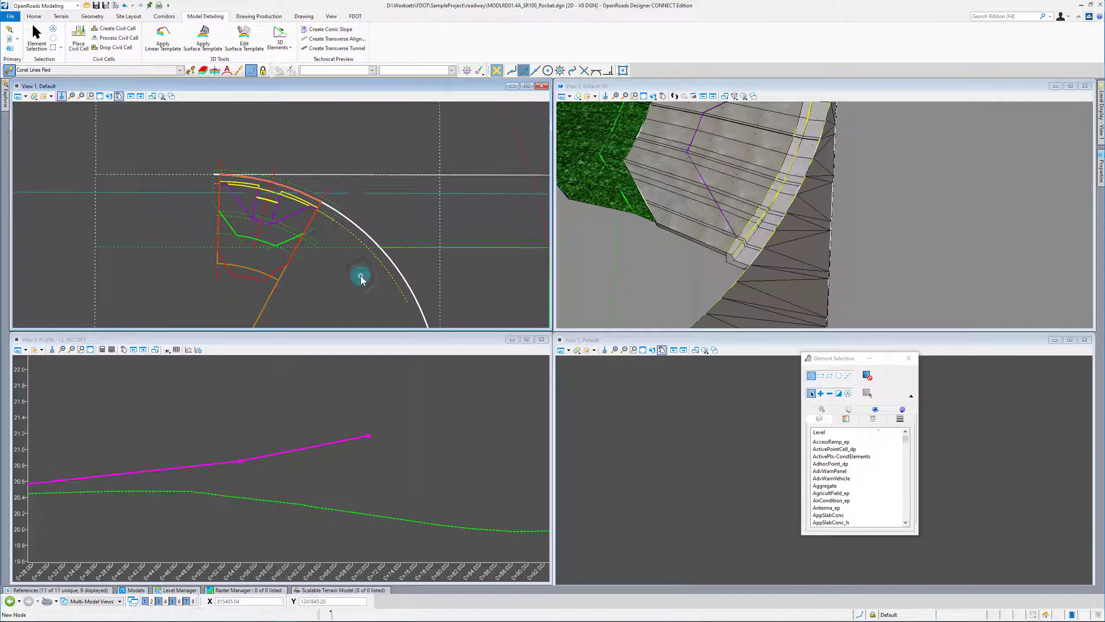
scroll(361, 211, "up", 2)
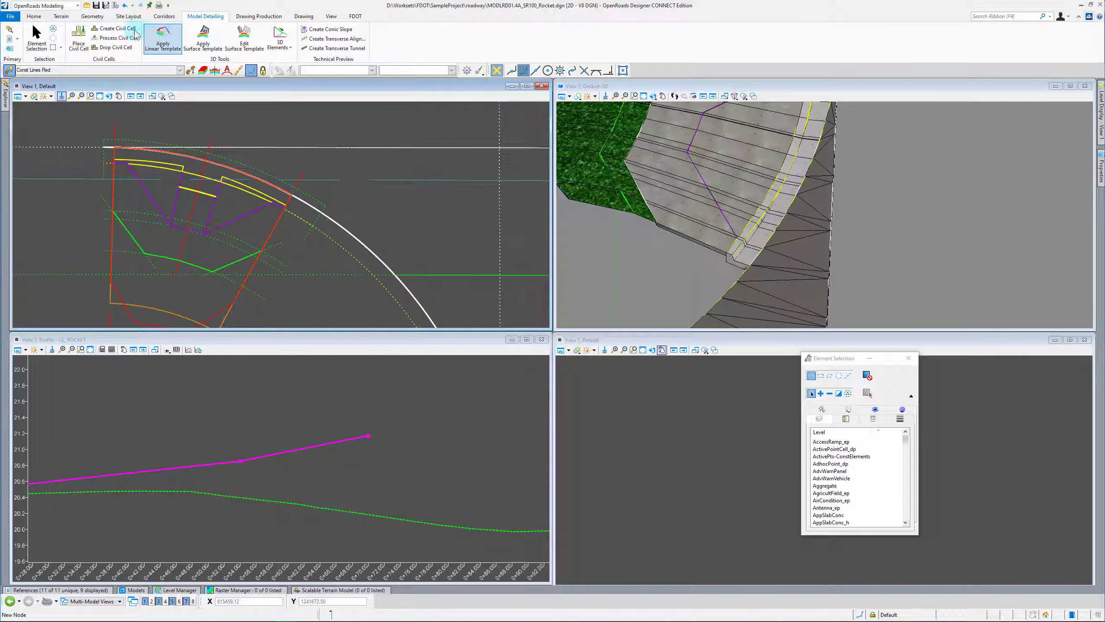
Begin a Single Offset Partial on the yellow dashed curve with a 0.00 offset, starting at the curb ramp's end corner.
left_click(92, 16)
left_click(285, 29)
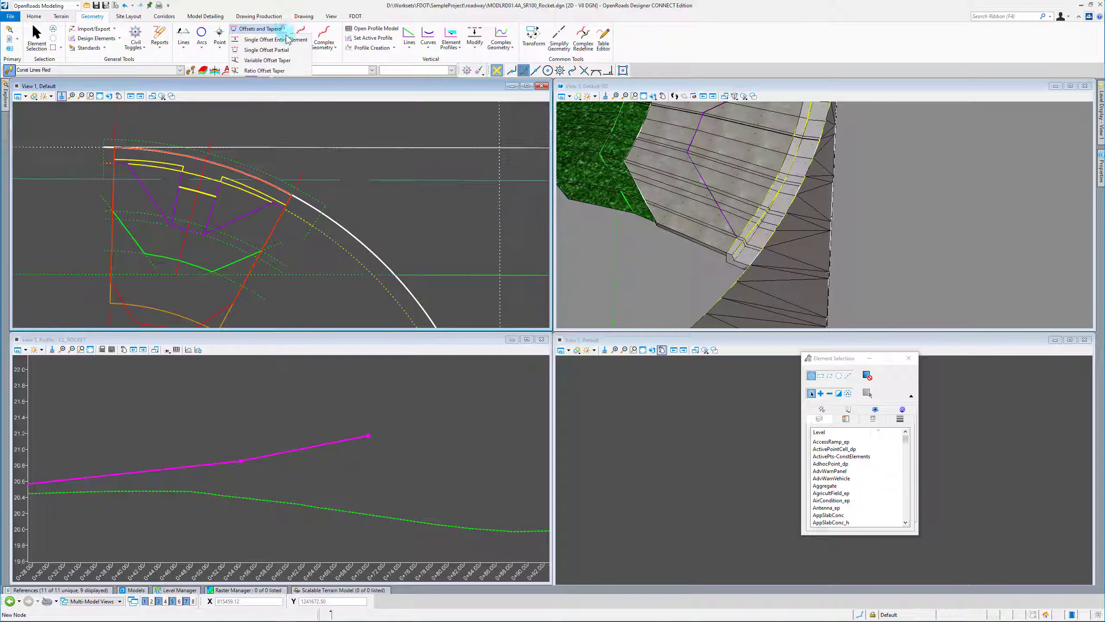
left_click(259, 44)
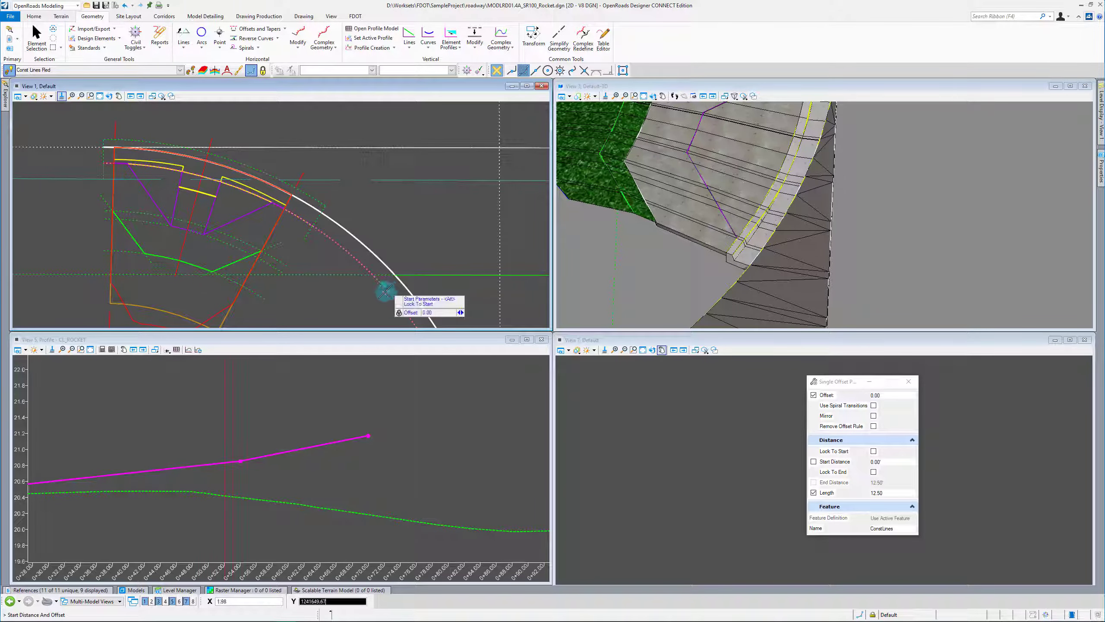
left_click(351, 290)
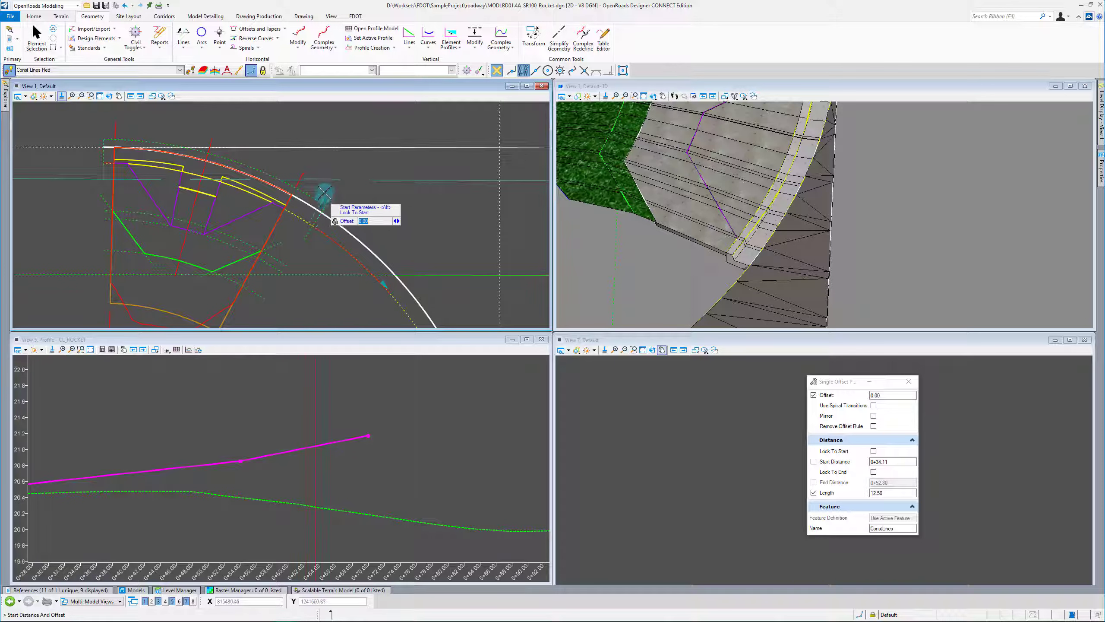
scroll(300, 260, "up", 3)
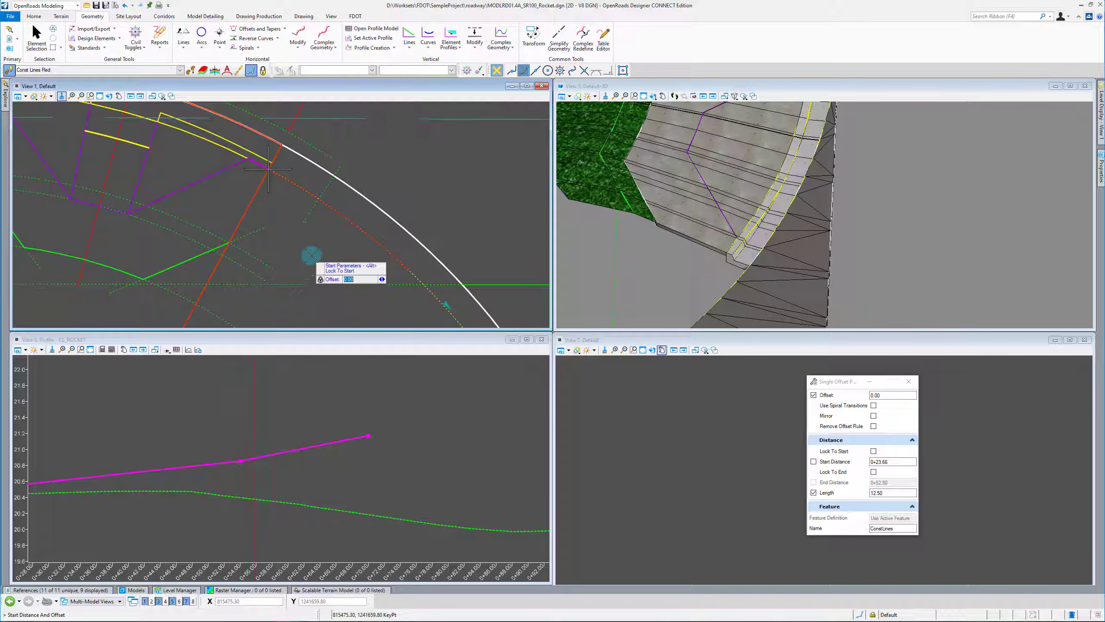
left_click(268, 197)
Set the partial offset's length to 11.00 along the yellow dashed curve and place the red segment.
scroll(348, 203, "down", 2)
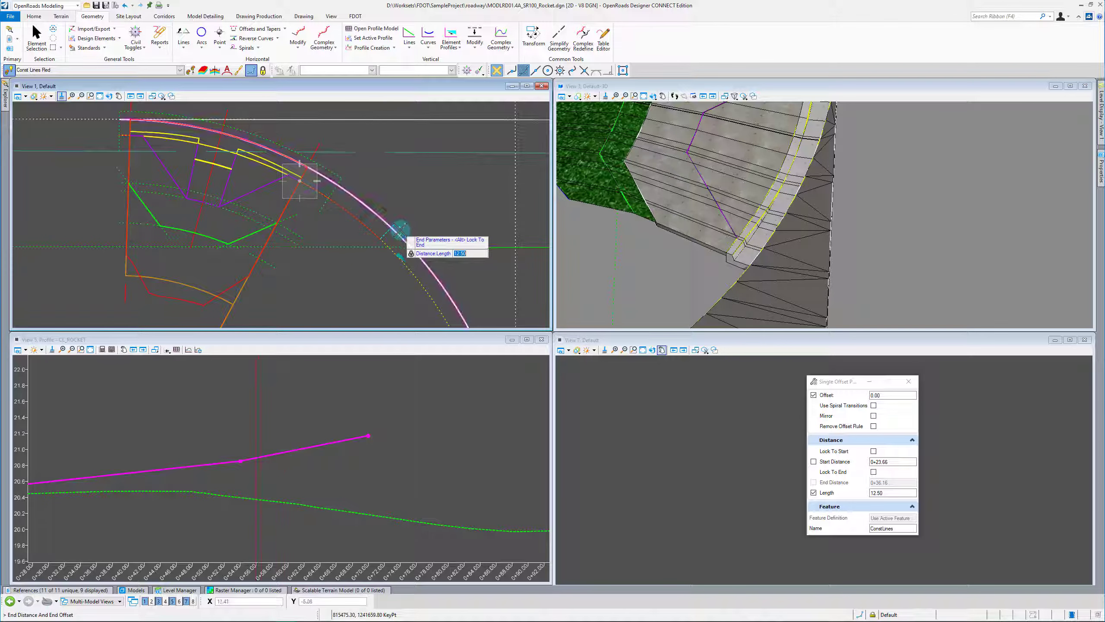
scroll(439, 218, "up", 2)
scroll(320, 229, "down", 2)
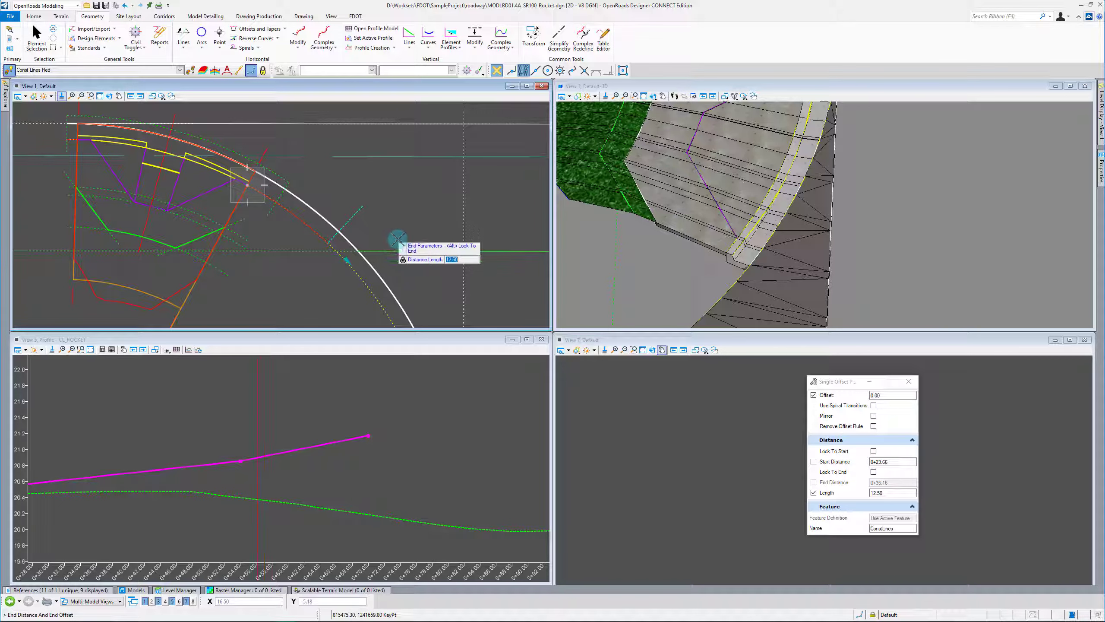
scroll(355, 215, "up", 1)
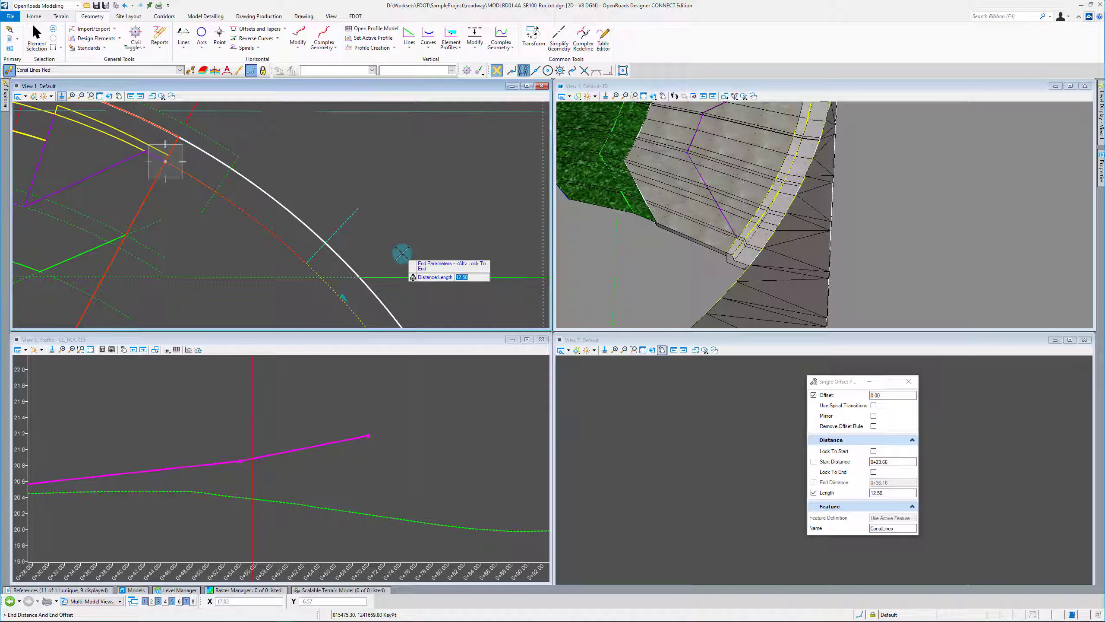
type("11")
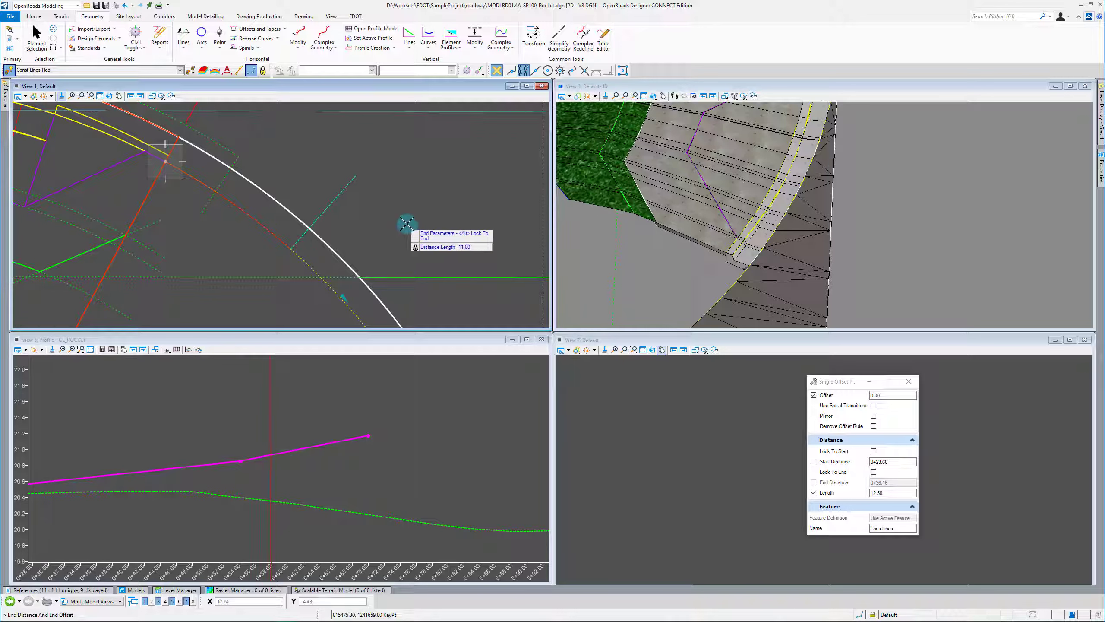
left_click(403, 230)
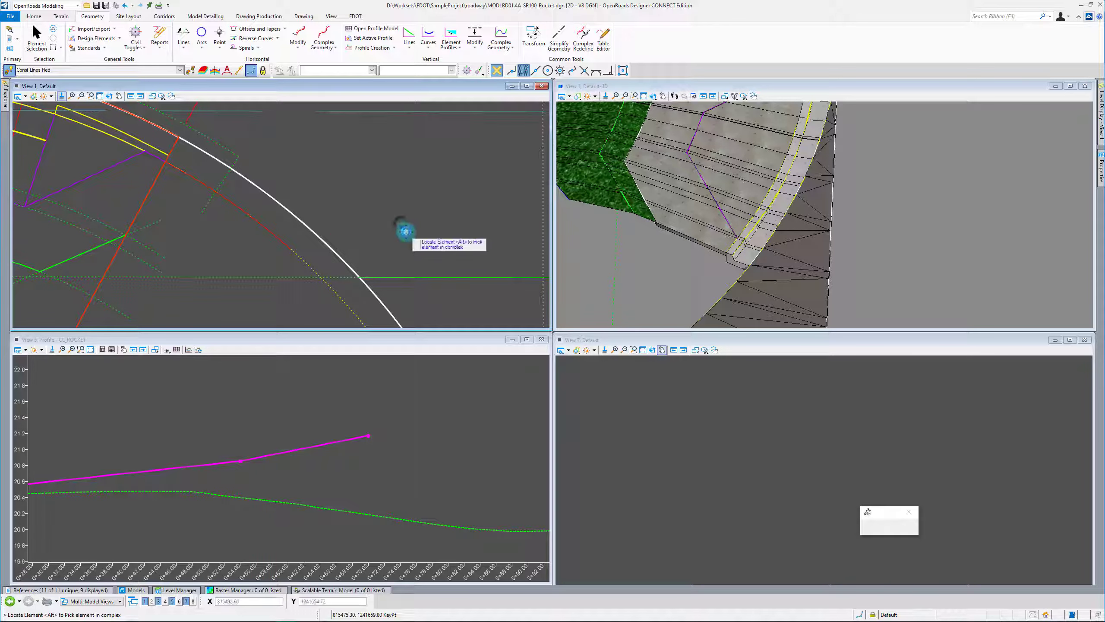
right_click(346, 230)
Match the active feature to Const Lines Green Dash from the existing horizontal green dashed construction line.
scroll(345, 230, "down", 3)
scroll(413, 263, "down", 2)
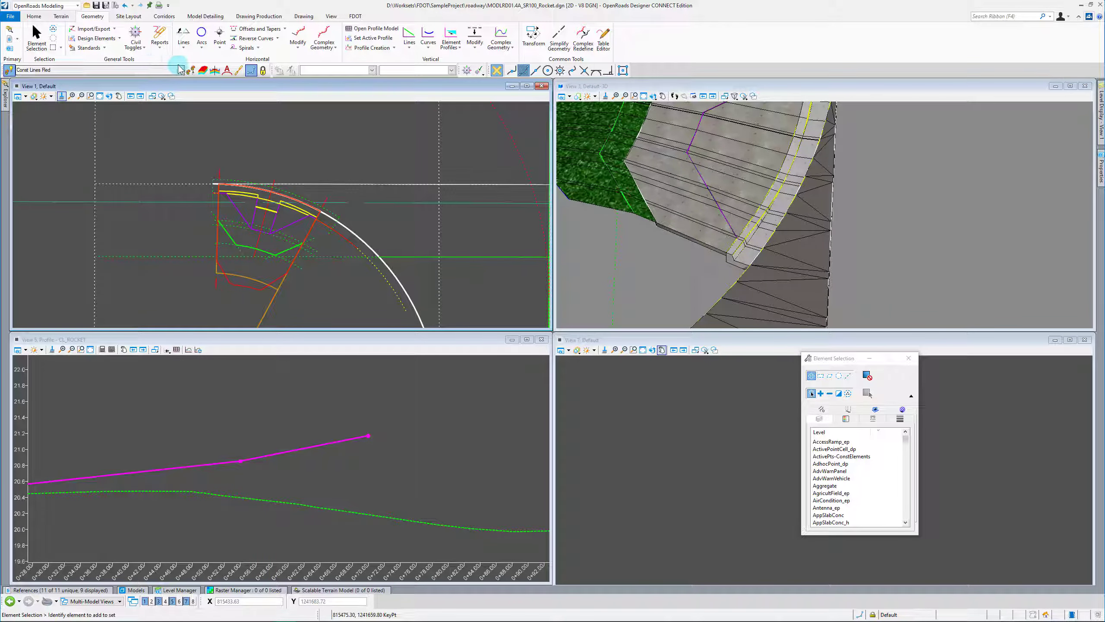
left_click(189, 70)
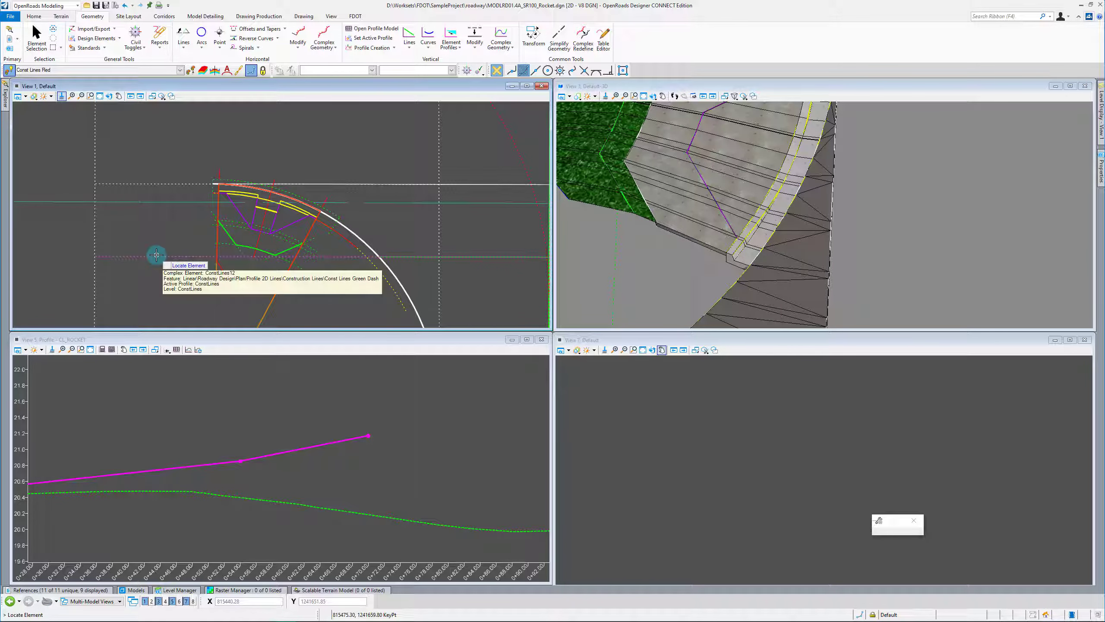
left_click(156, 255)
middle_click_drag(424, 266, 372, 266)
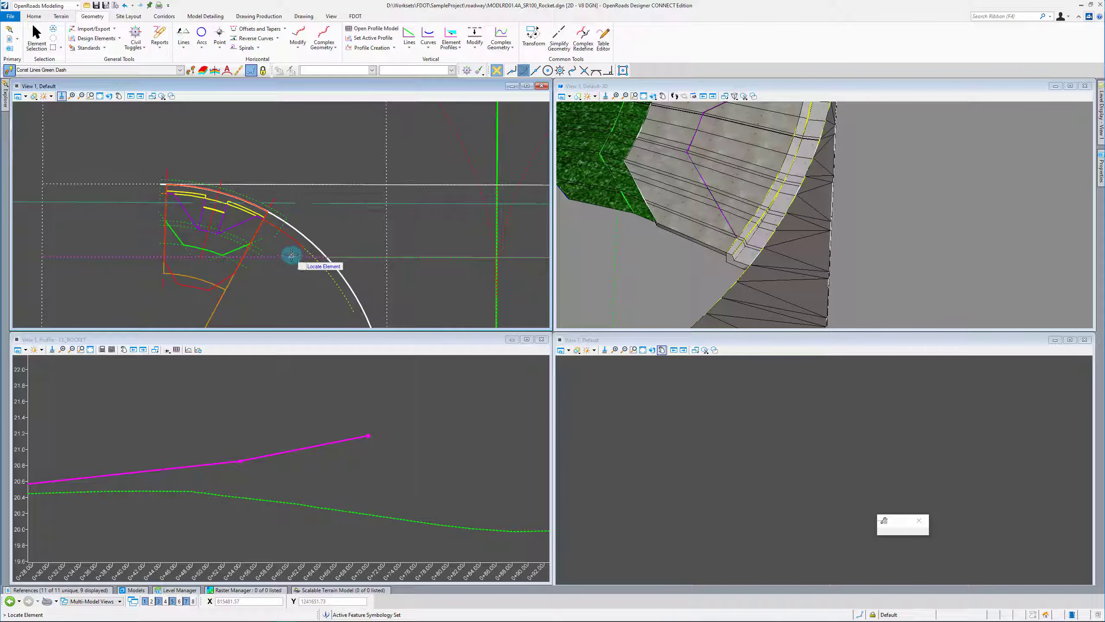
Offset the entire horizontal white edge line about 11.02 feet toward the curb ramp with Single Offset Entire Element.
left_click(285, 29)
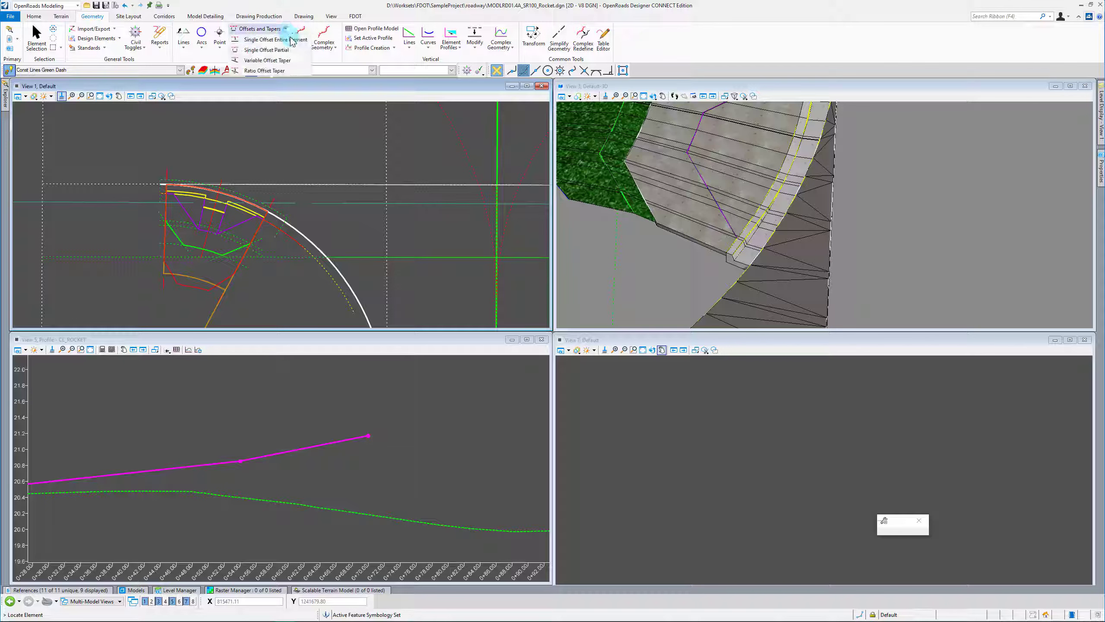
left_click(267, 50)
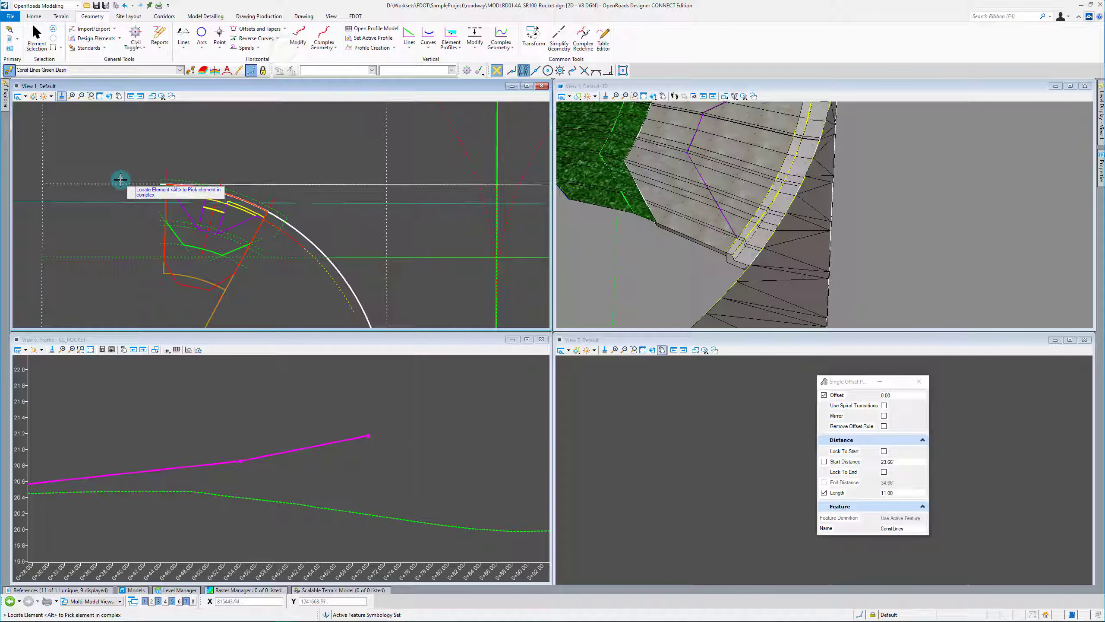
left_click(285, 29)
left_click(267, 40)
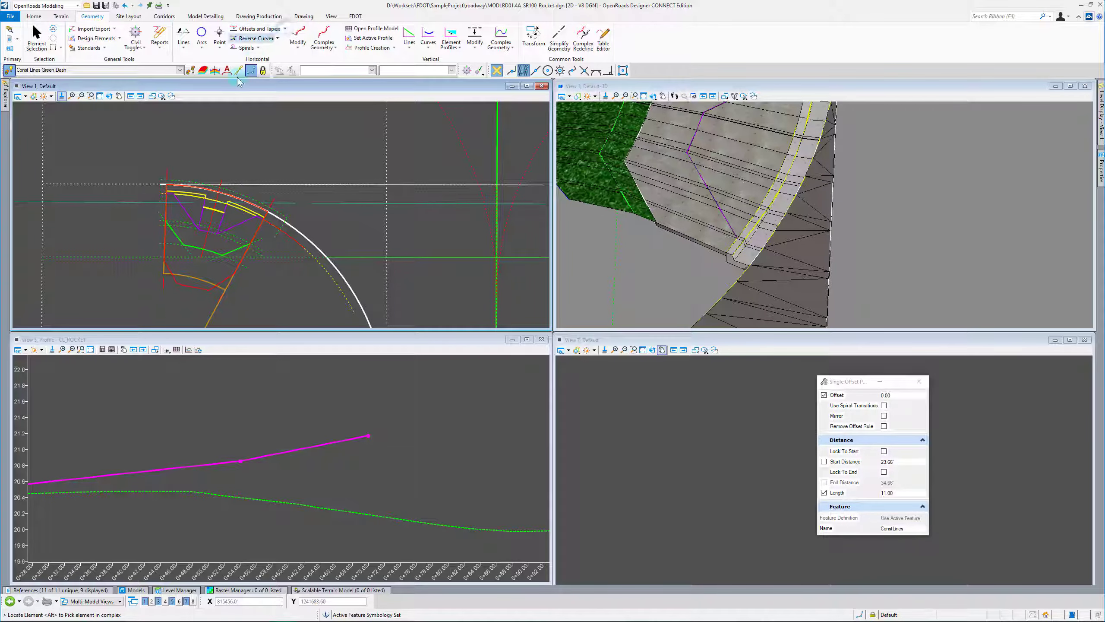
left_click(126, 184)
key("alt")
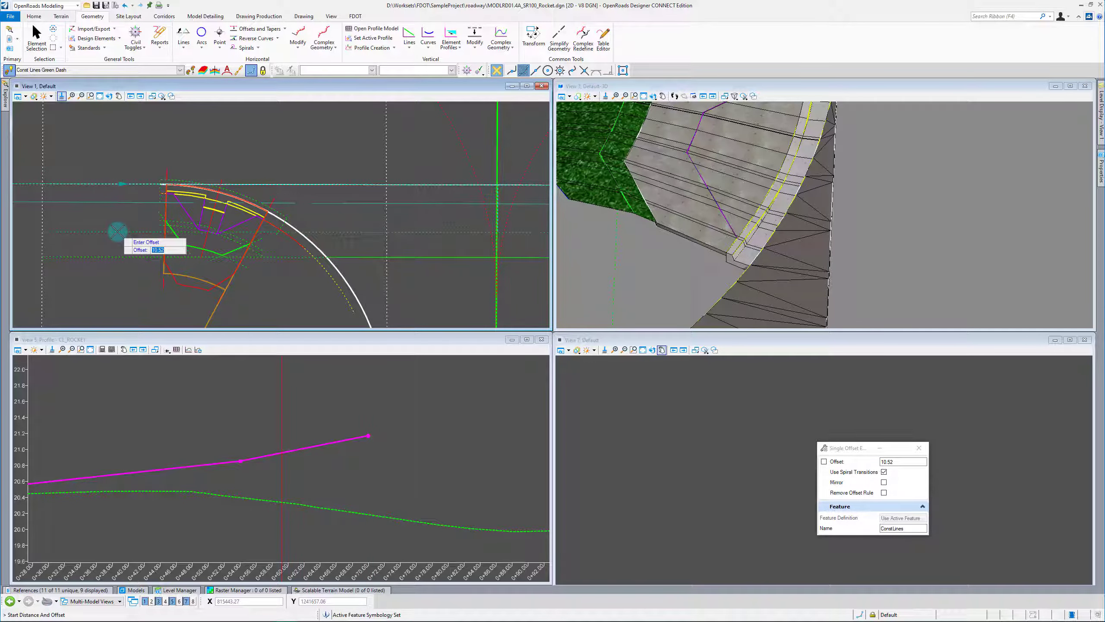
scroll(117, 232, "down", 2)
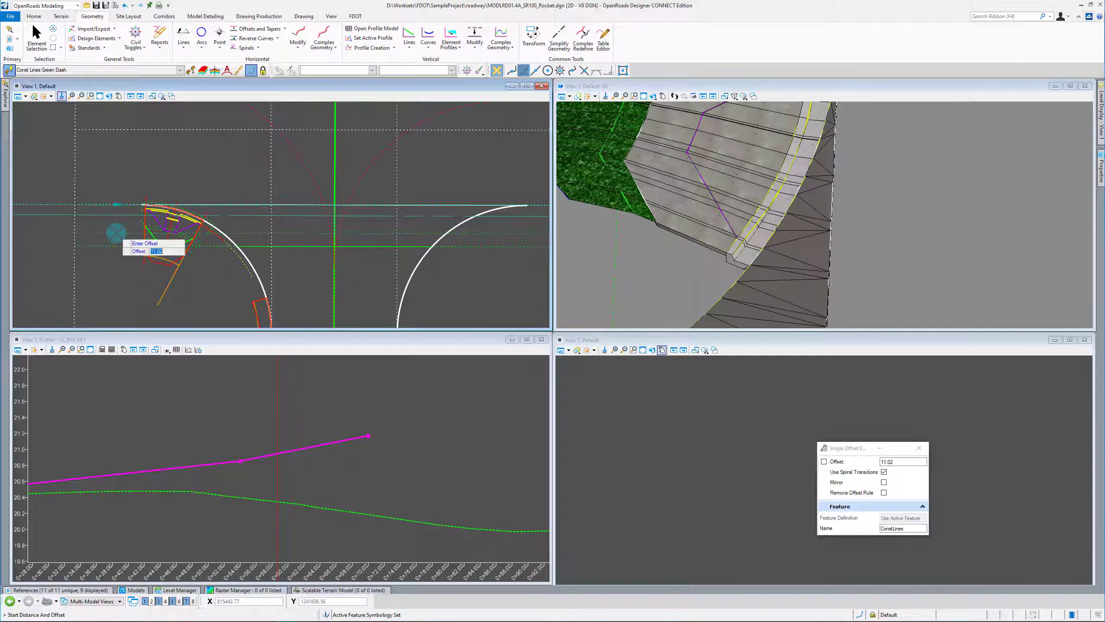
Move the new green dashed offset line to snap to the end of the red arc, at an offset of 13.98 feet.
left_click(303, 247)
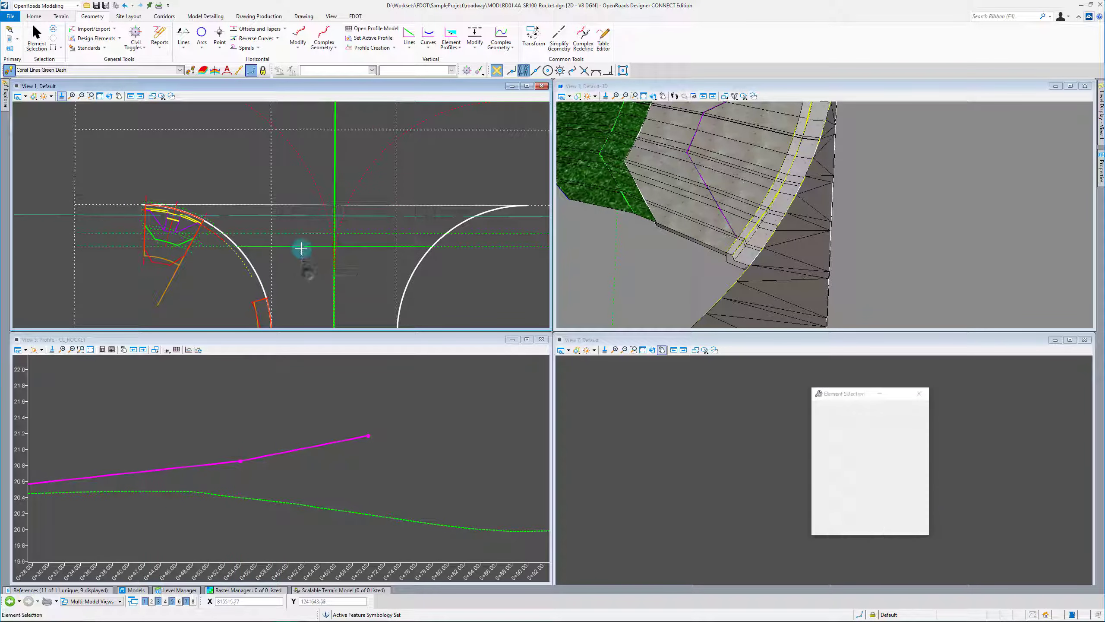
scroll(340, 230, "up", 3)
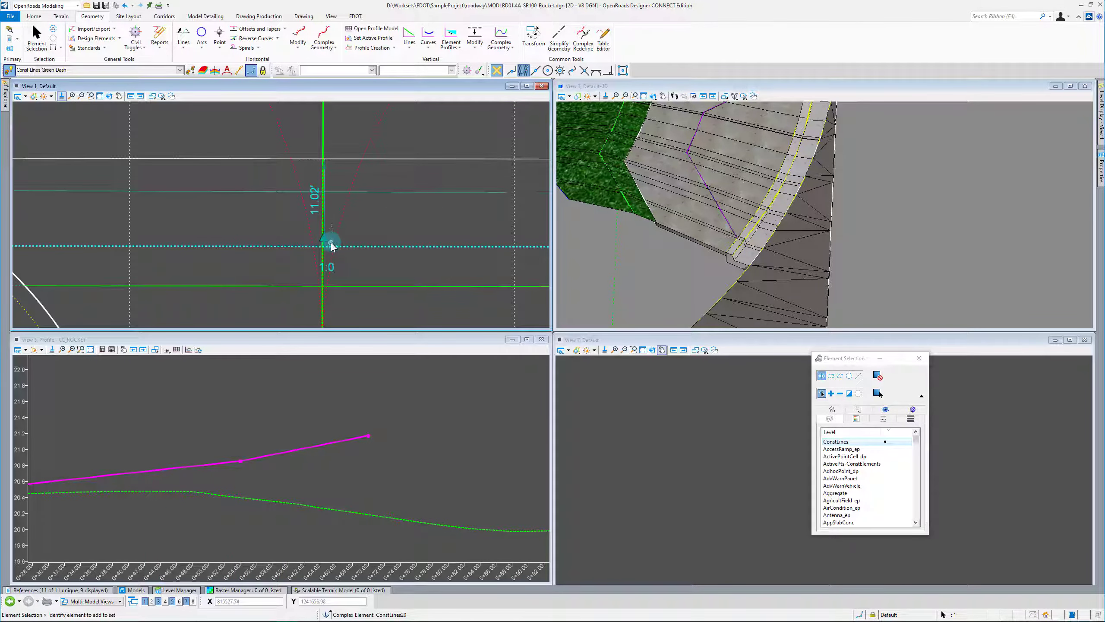
scroll(344, 241, "down", 3)
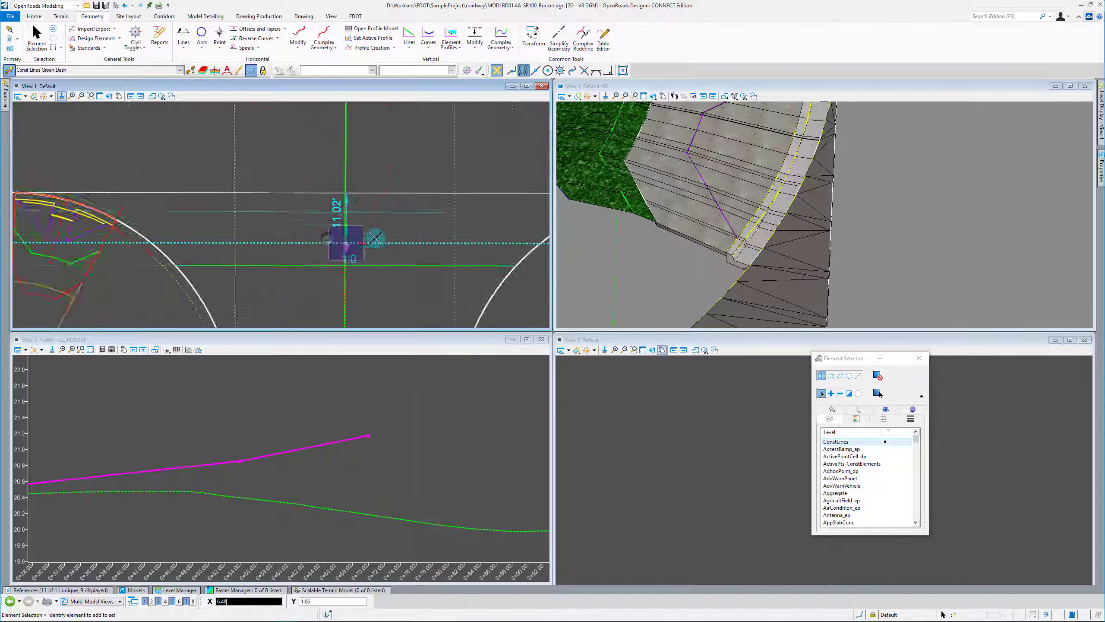
scroll(223, 257, "up", 4)
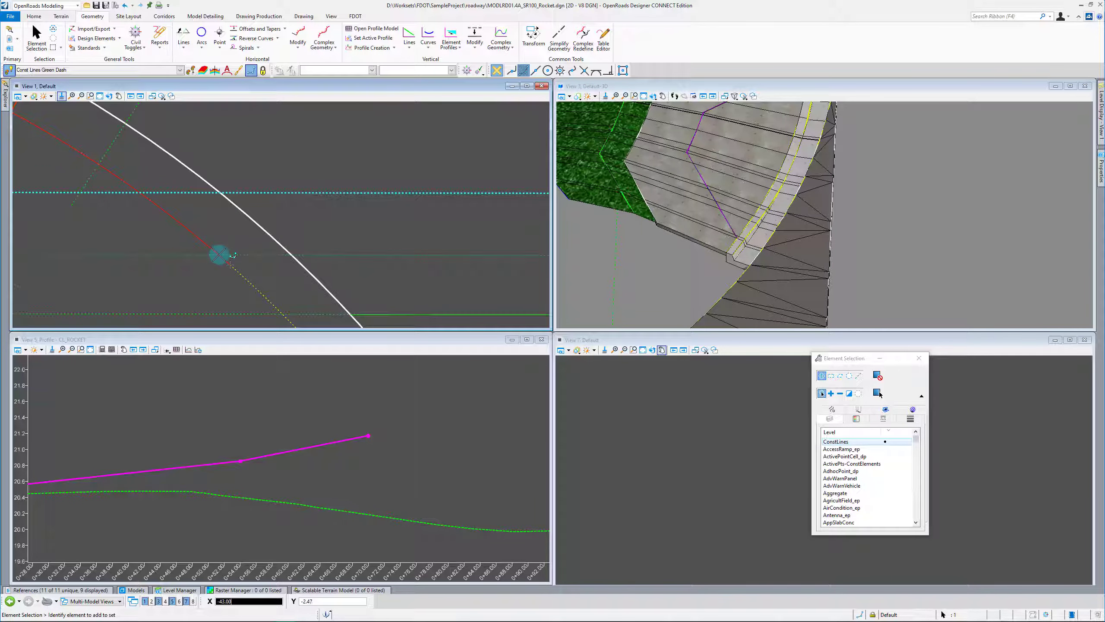
left_click(220, 255)
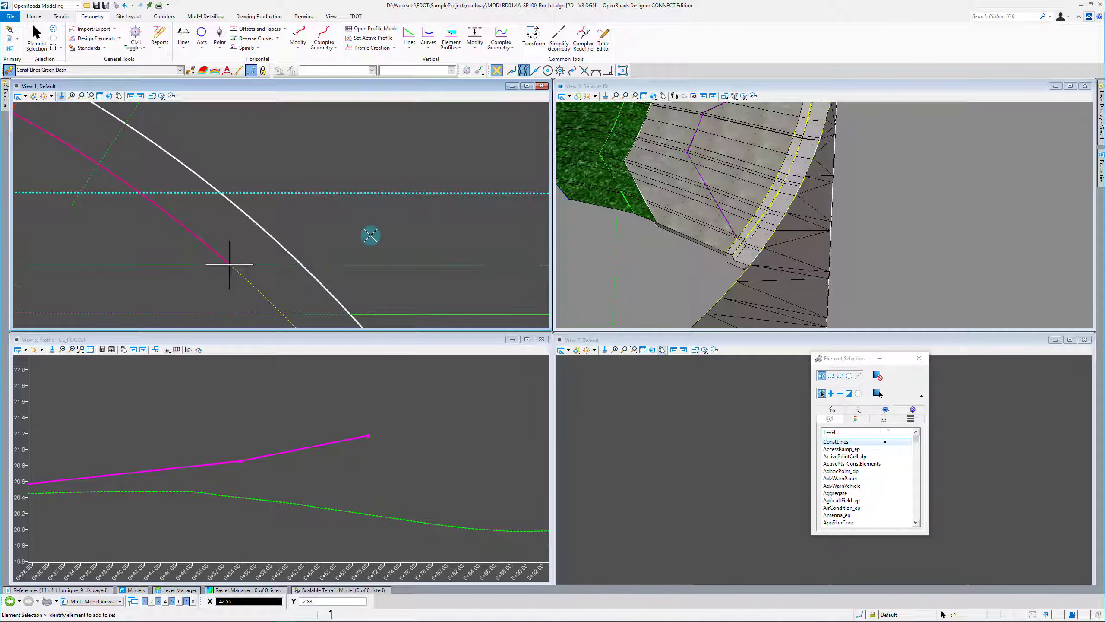
left_click(439, 206)
scroll(249, 252, "down", 3)
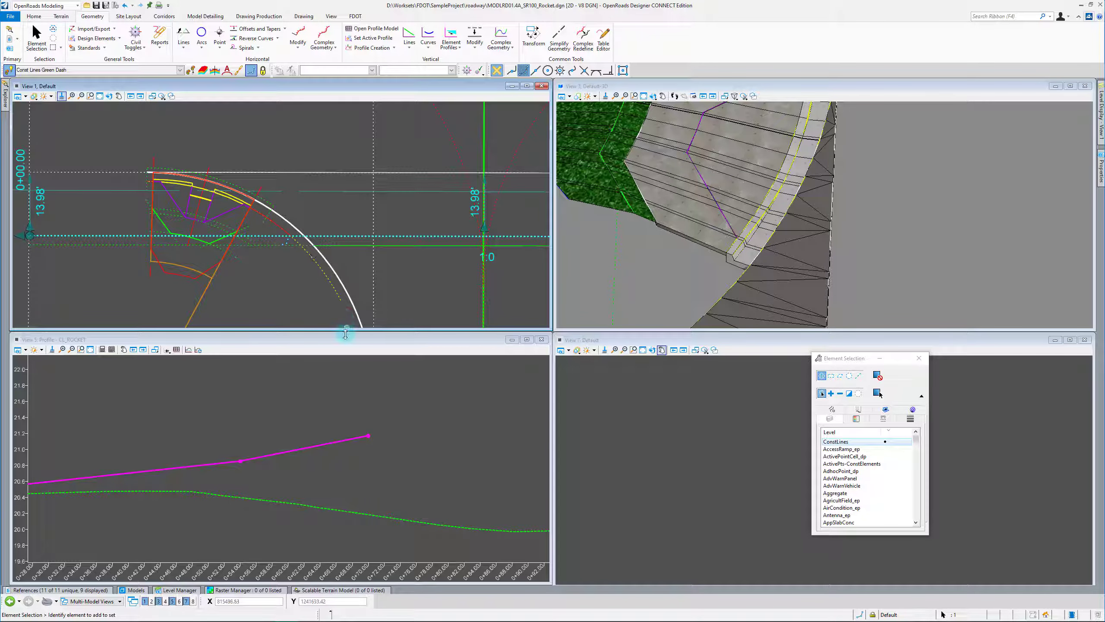
Inspect the offset of the original green dashed line and its position relative to the red arc's end and the return curve.
scroll(366, 234, "down", 2)
scroll(352, 236, "up", 2)
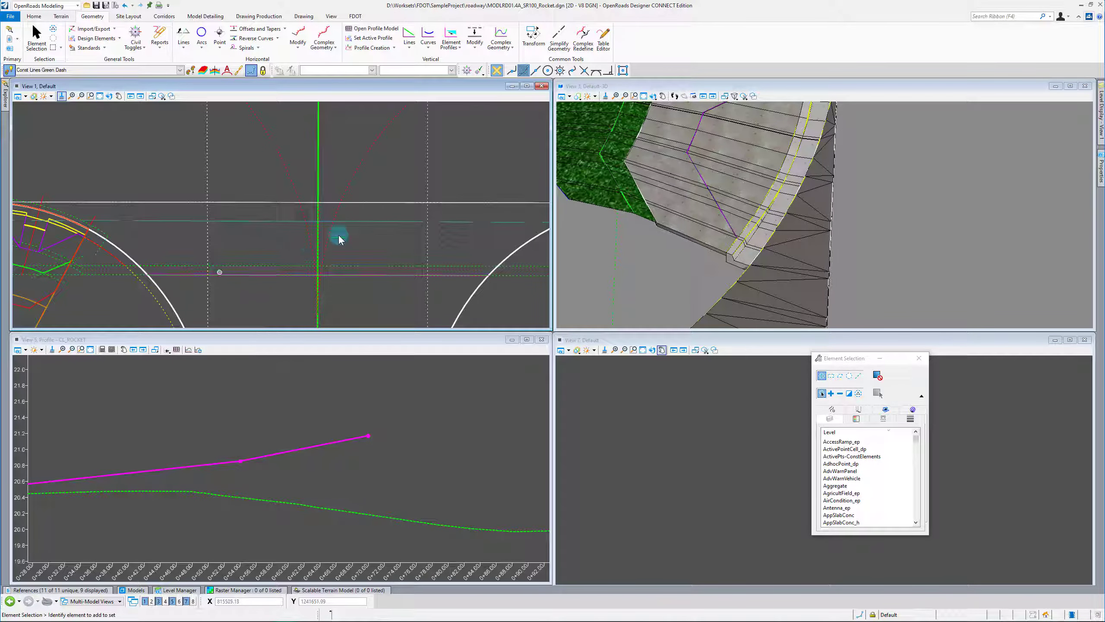
scroll(340, 237, "down", 2)
left_click(224, 259)
scroll(224, 261, "up", 2)
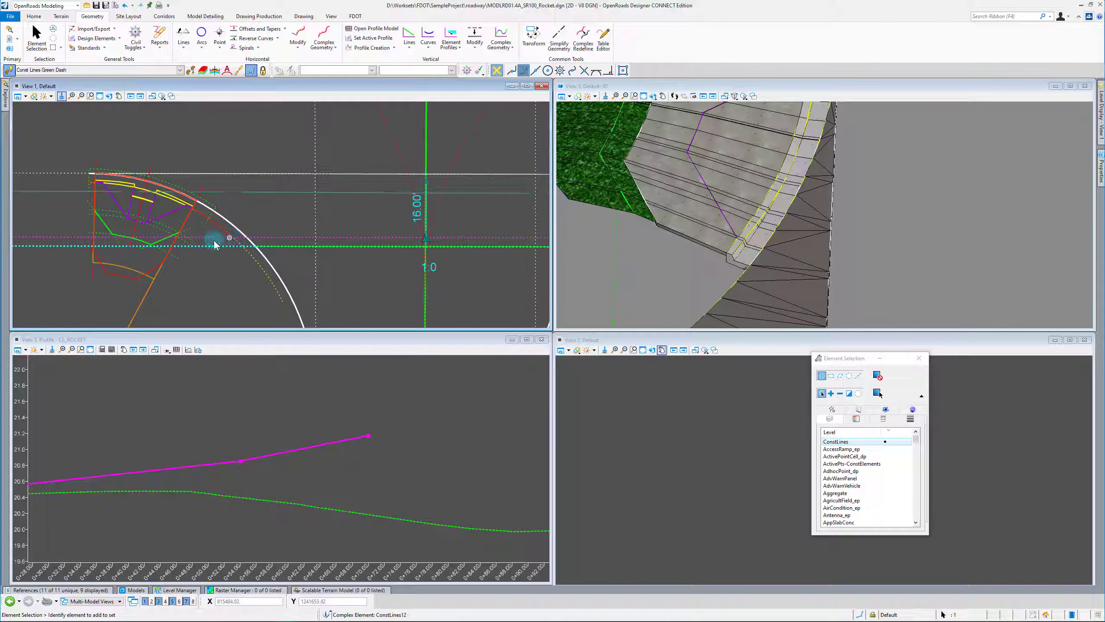
scroll(215, 243, "up", 2)
scroll(233, 225, "down", 1)
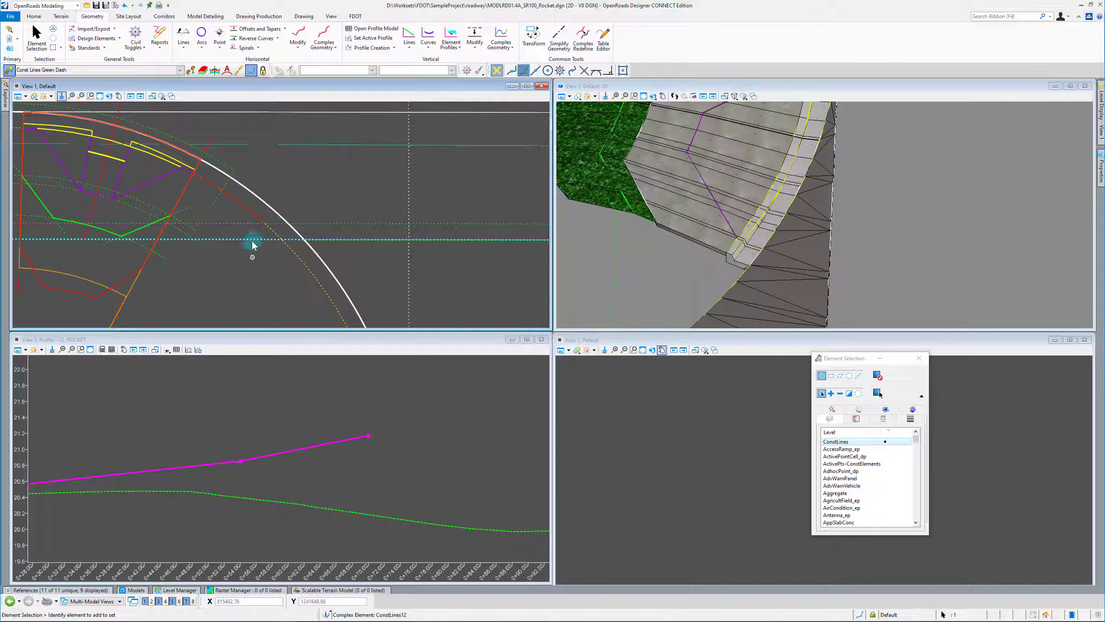
Replace the original green dashed line's base reference, the horizontal white edge line, with the new green dashed offset line at the red arc's end.
scroll(254, 248, "down", 1)
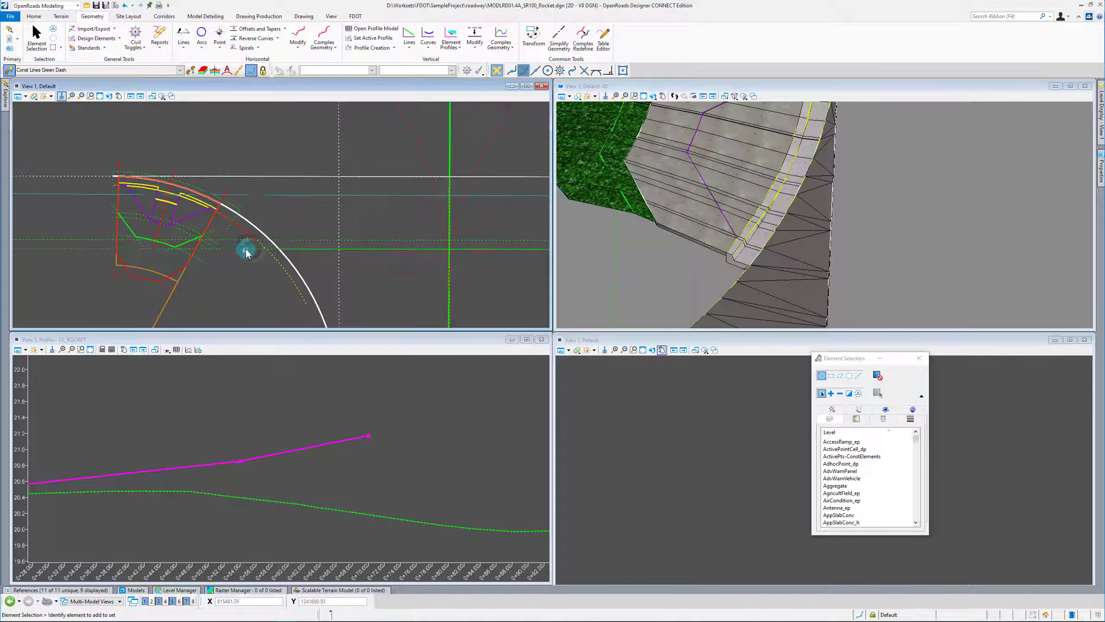
scroll(244, 269, "down", 1)
scroll(240, 284, "up", 1)
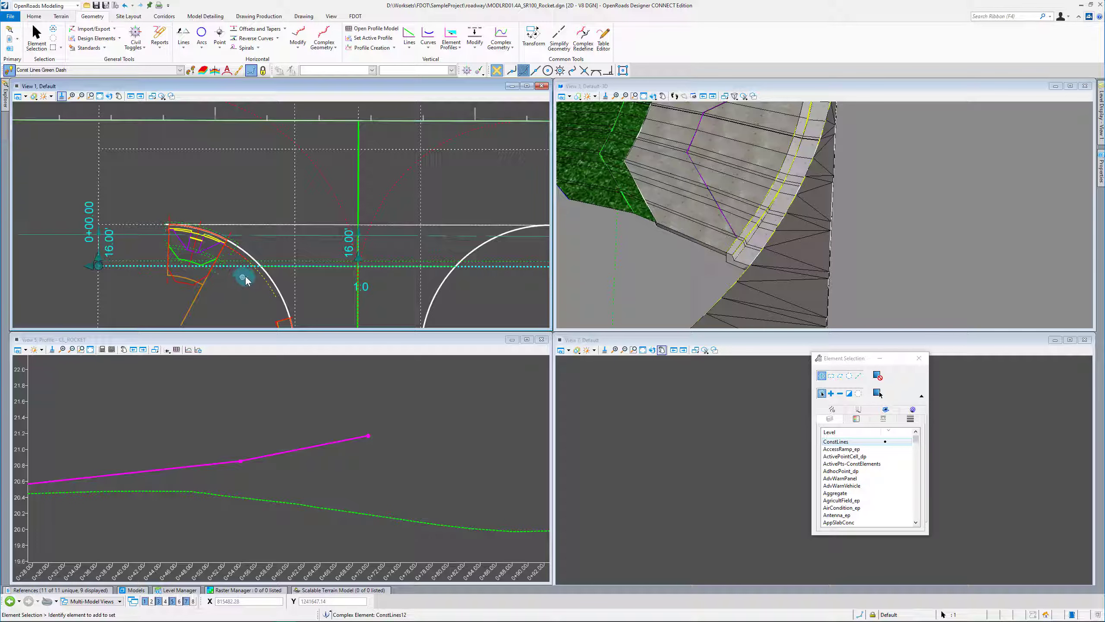
scroll(245, 278, "up", 2)
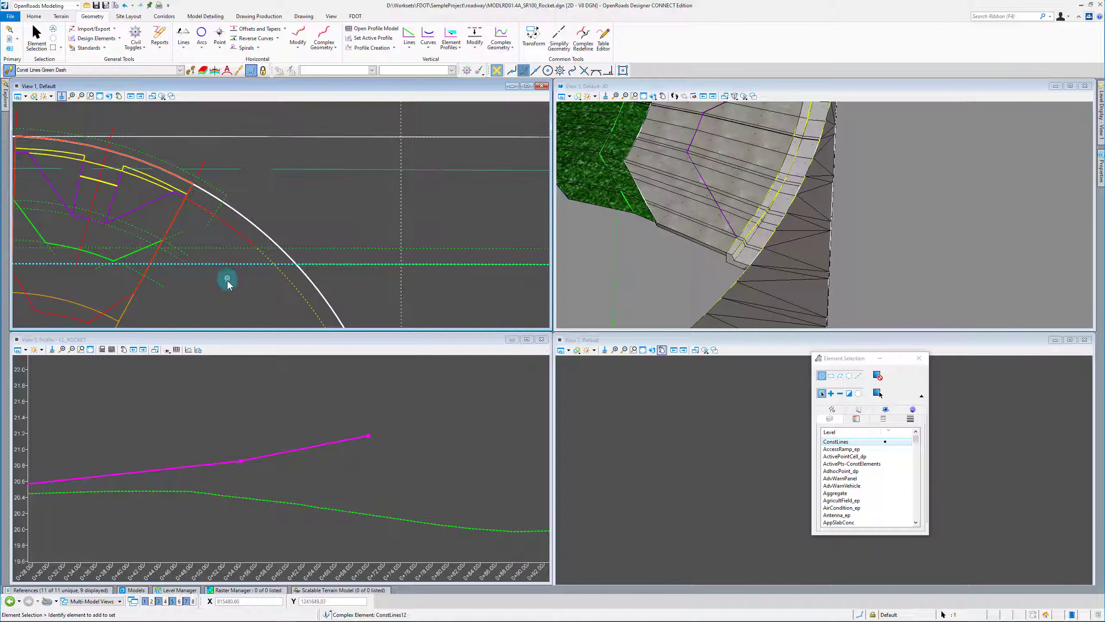
scroll(227, 281, "down", 1)
scroll(743, 248, "down", 3)
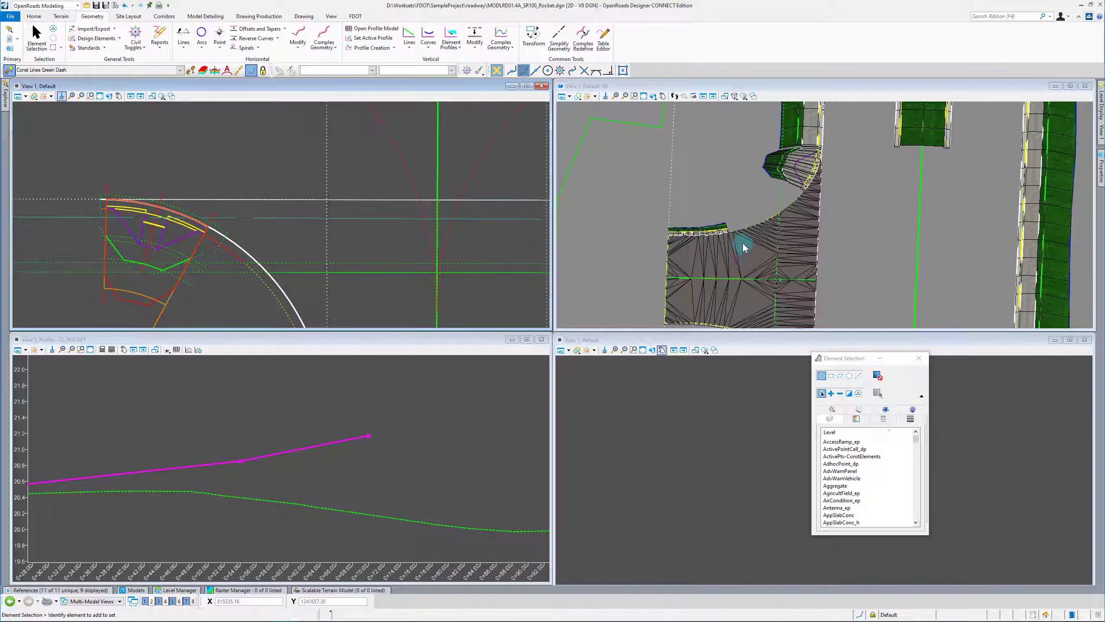
left_click(229, 274)
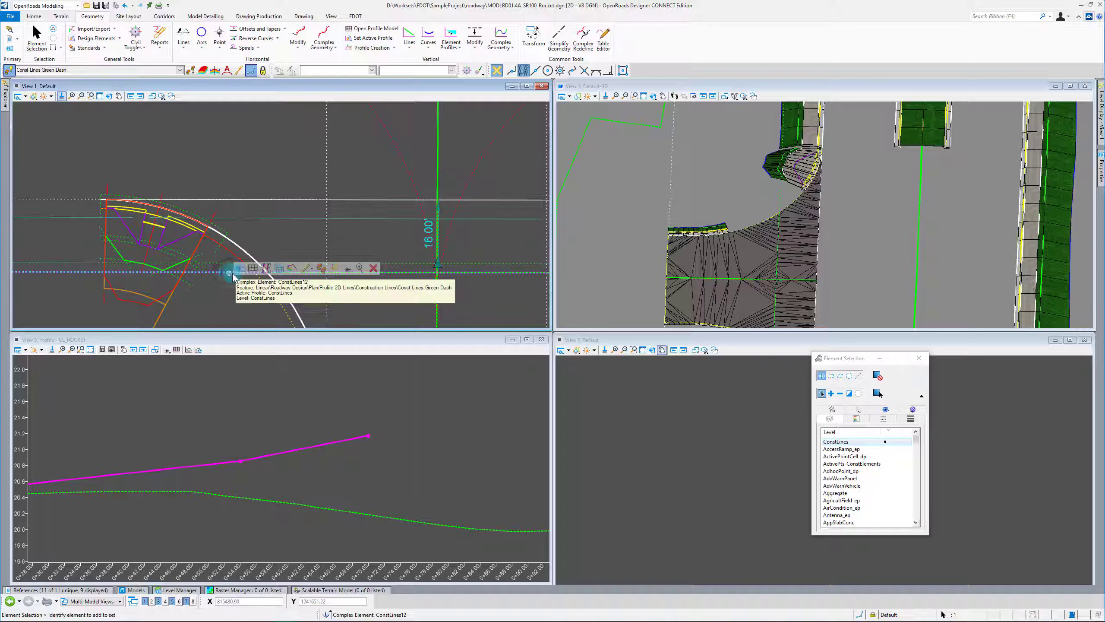
left_click(313, 270)
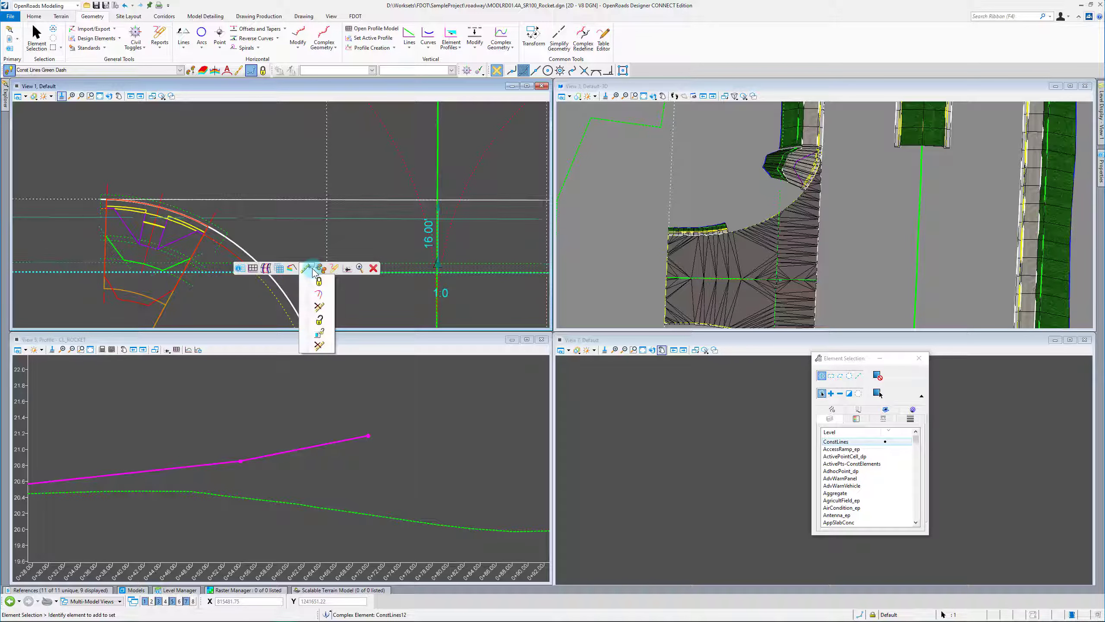
left_click(320, 295)
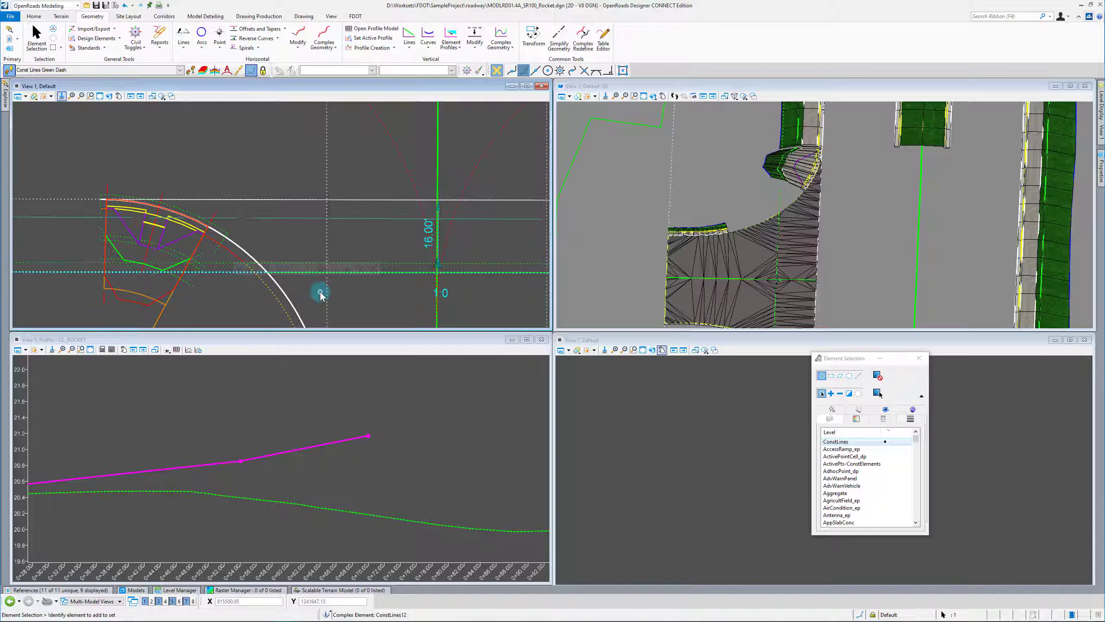
left_click(307, 268)
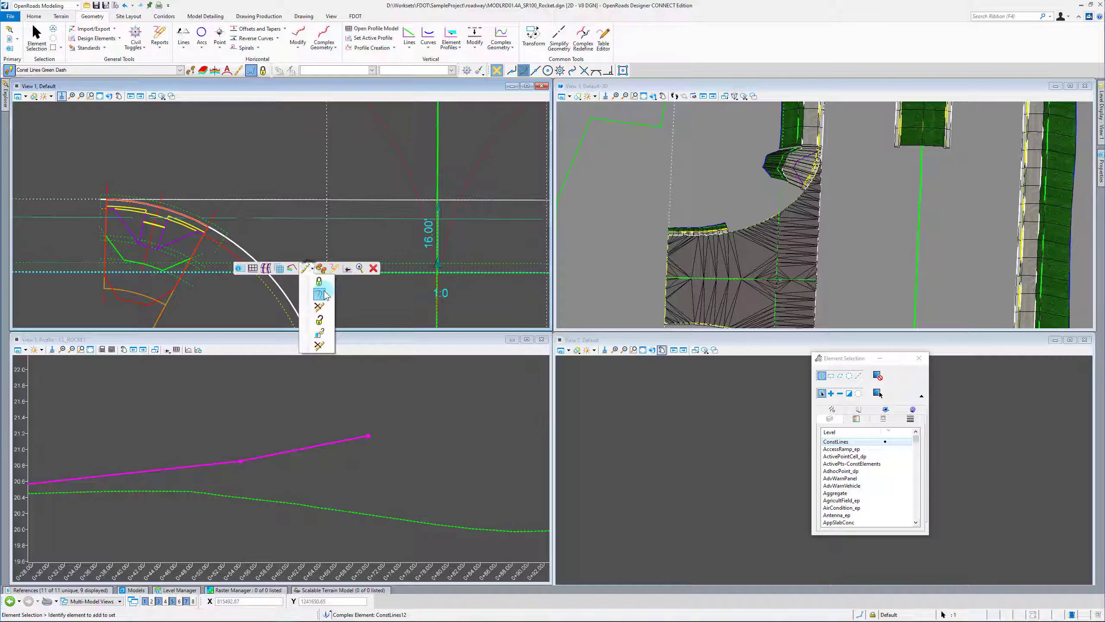
left_click(319, 288)
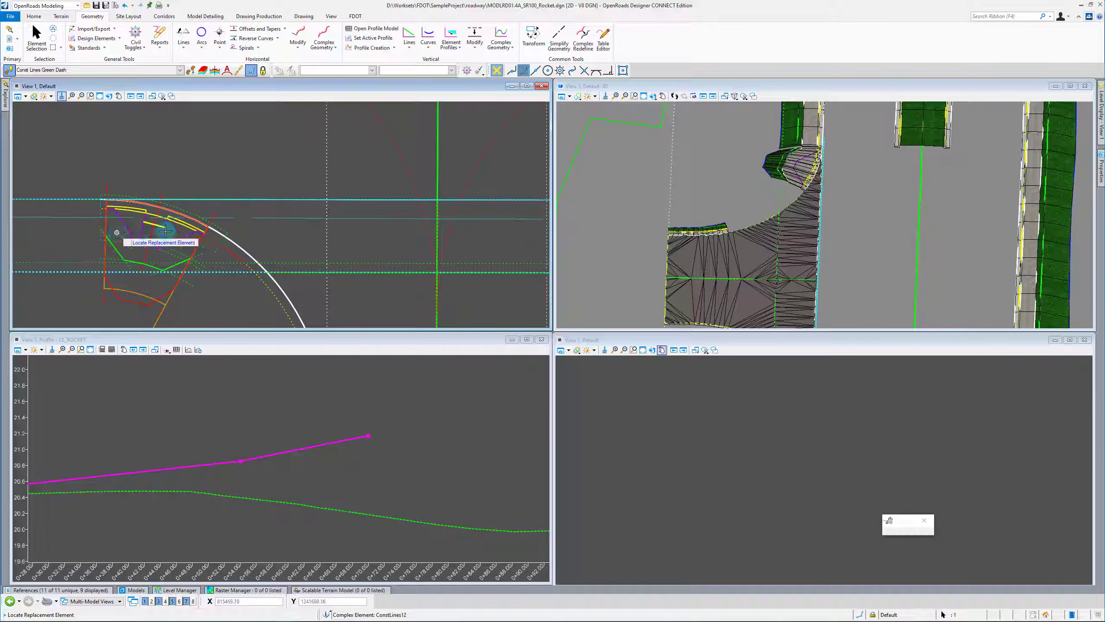
scroll(150, 238, "down", 2)
scroll(153, 217, "up", 2)
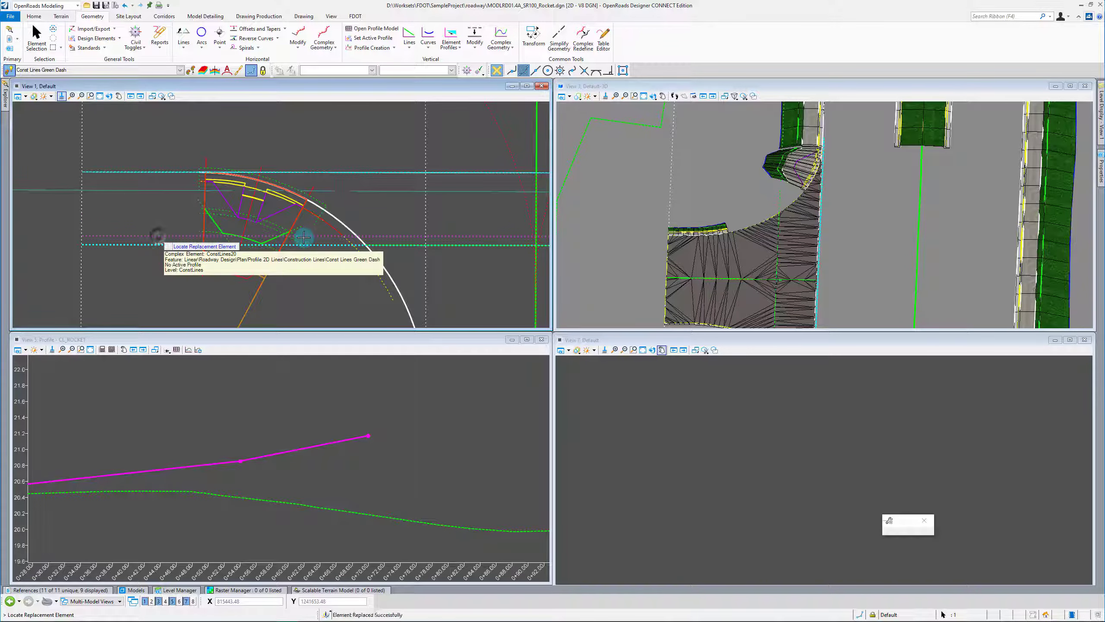
Set the original green dashed line's offset from its new base line to 5 feet.
left_click(362, 300)
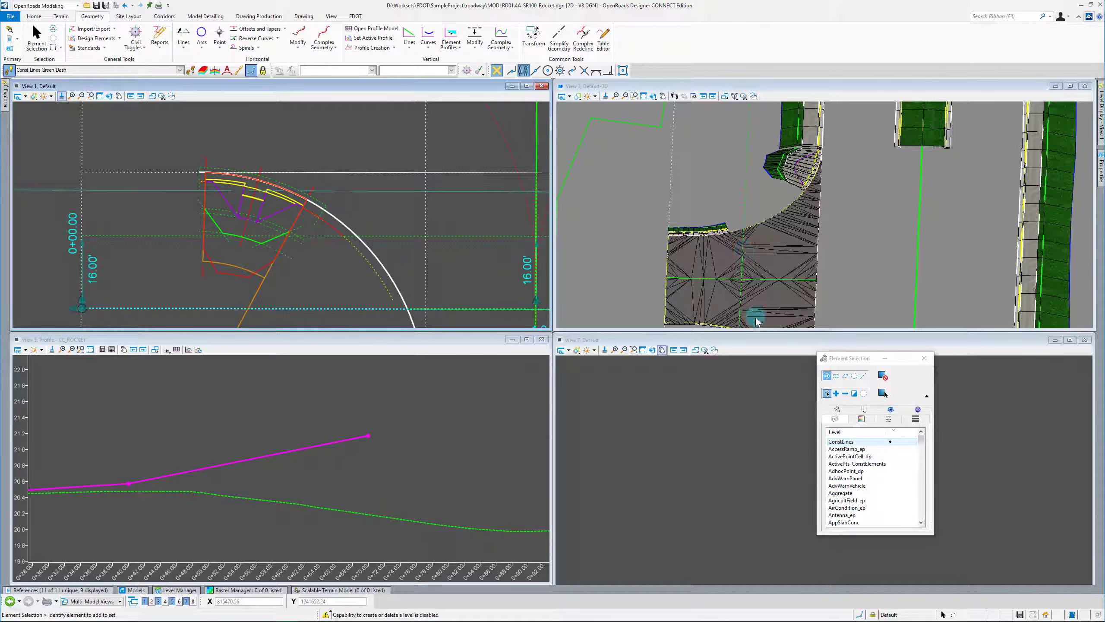
scroll(59, 240, "down", 2)
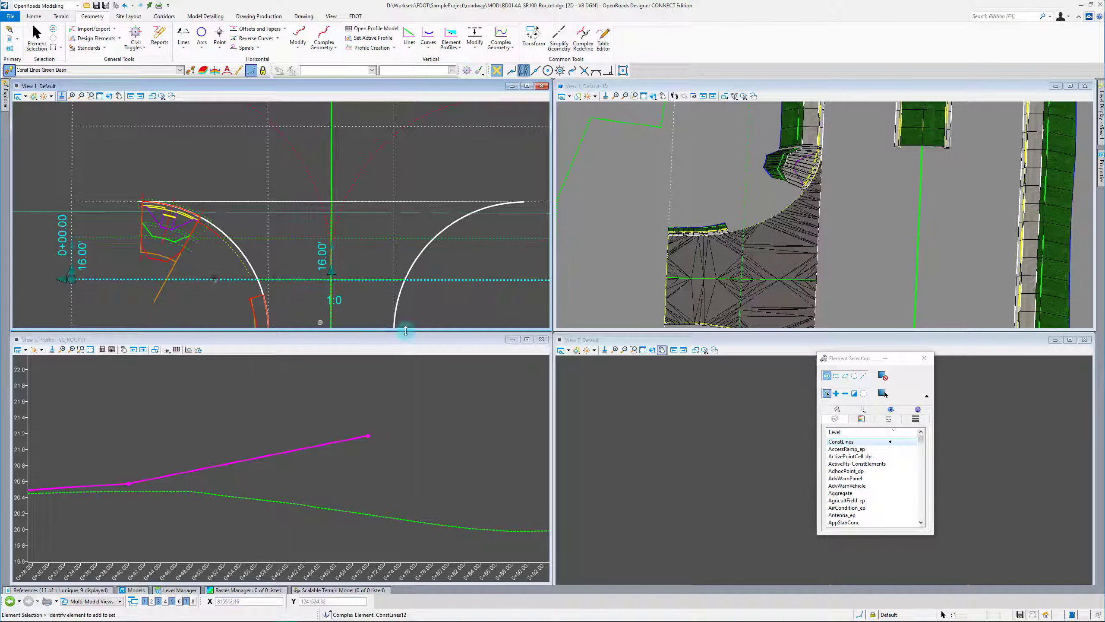
left_click(322, 256)
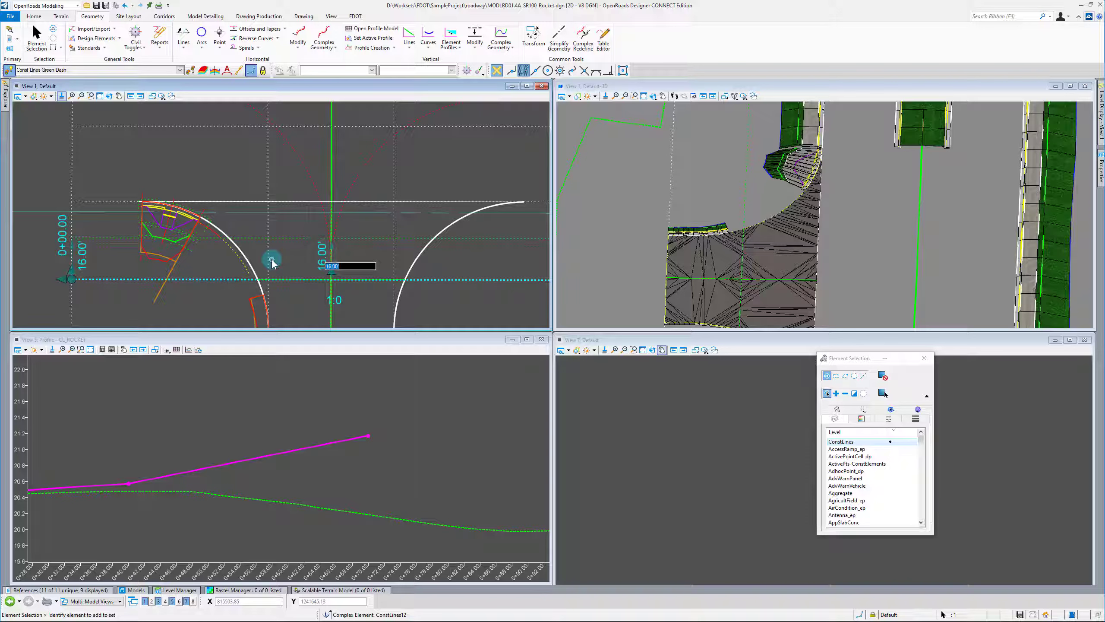
type("5")
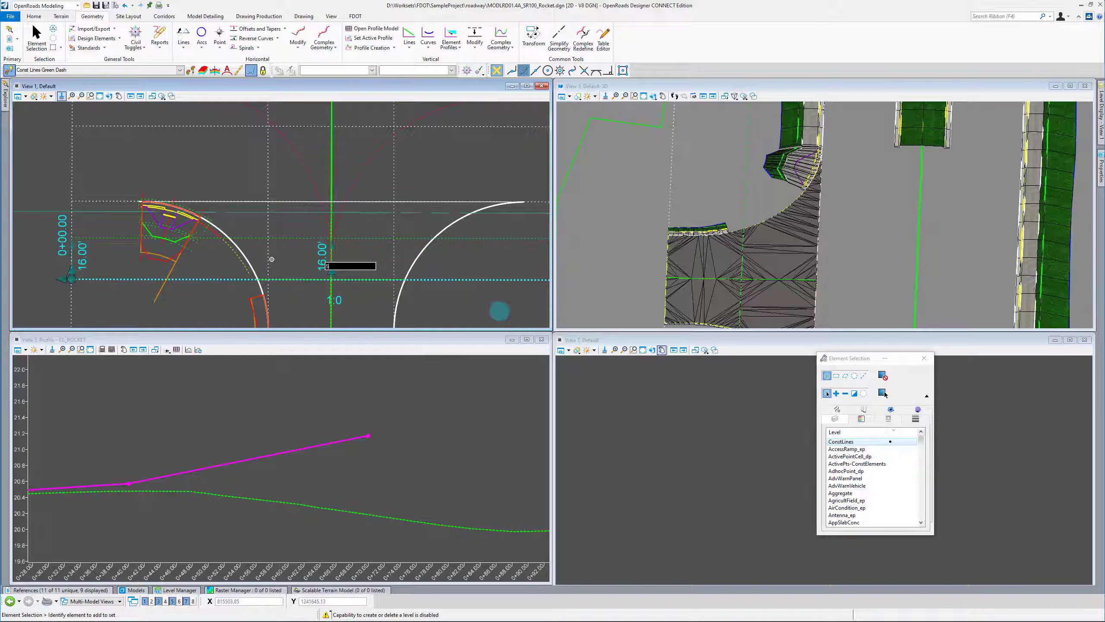
key("Return")
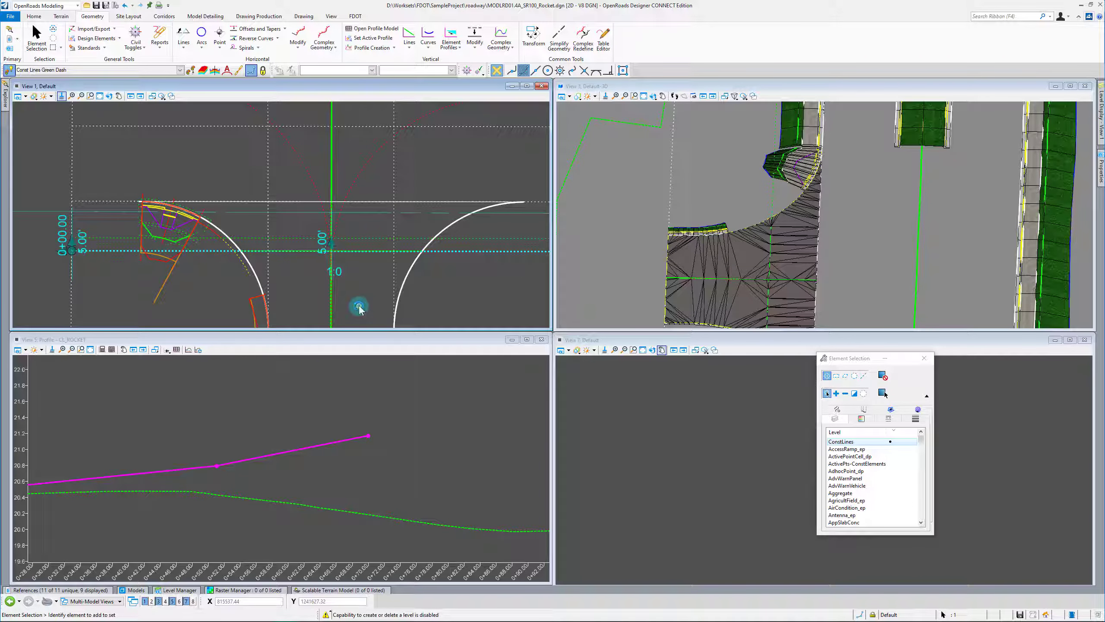
Match the active feature to Const Lines Red from the red arc beyond the curb ramp.
scroll(218, 244, "up", 2)
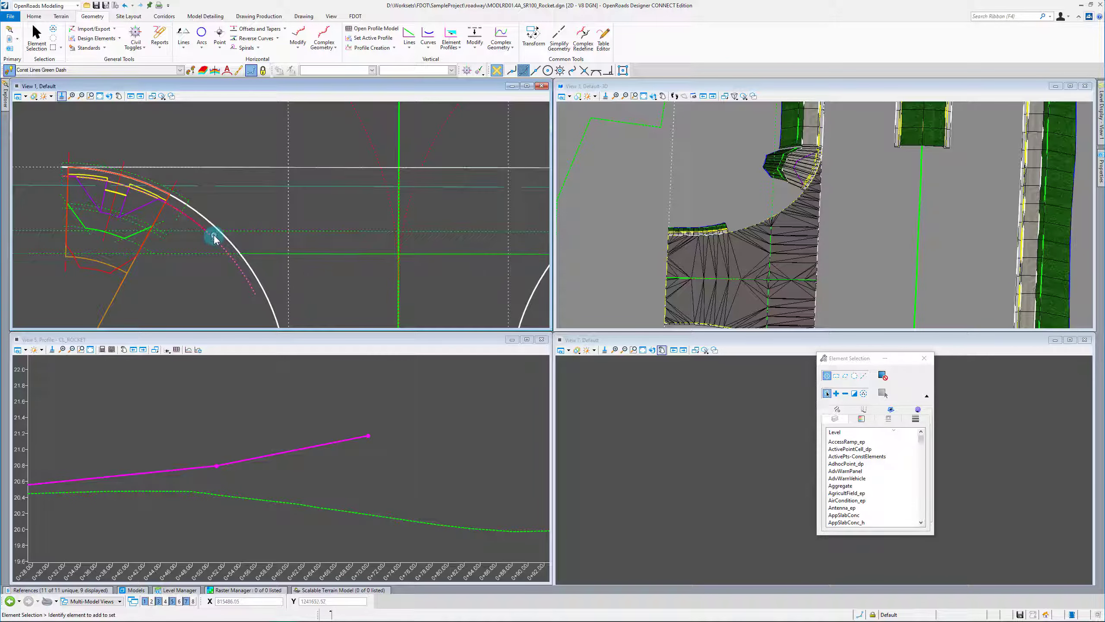
scroll(153, 223, "up", 2)
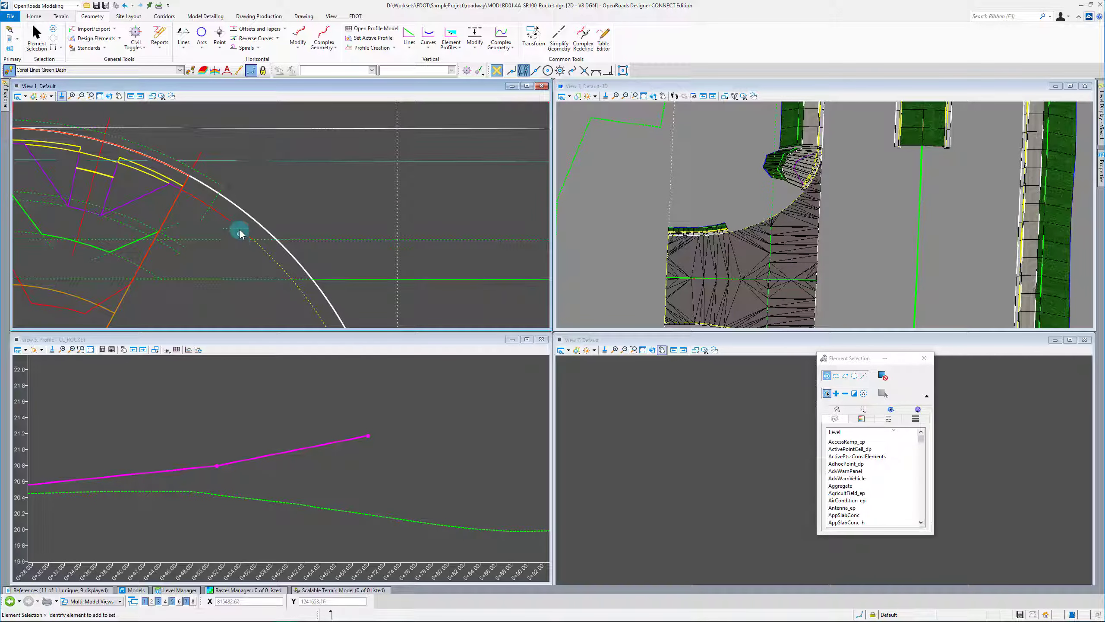
left_click(236, 244)
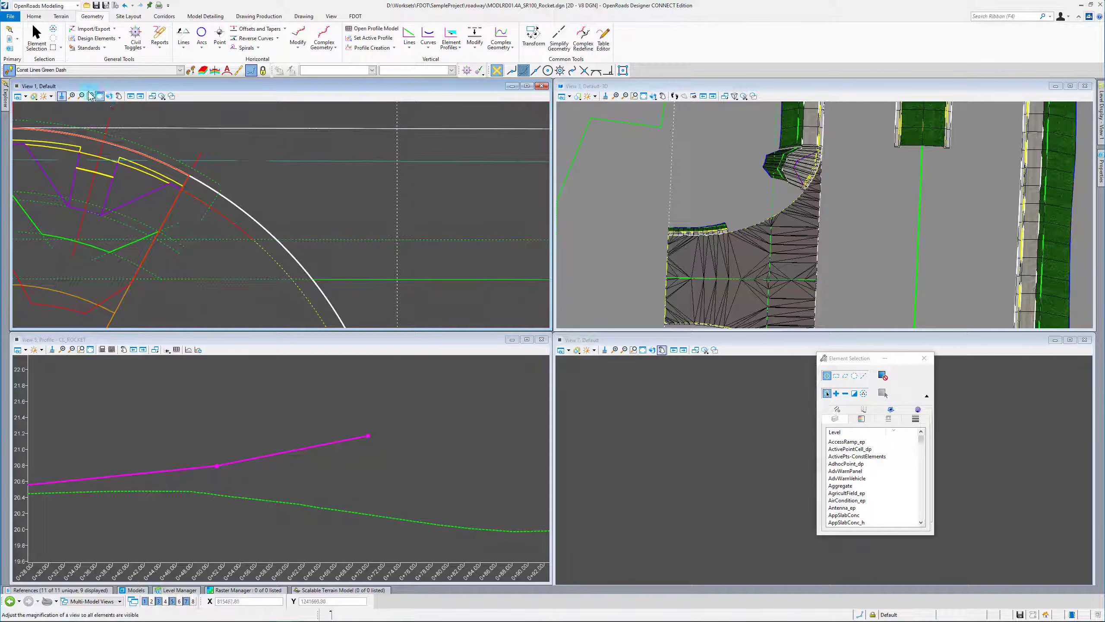
left_click(191, 71)
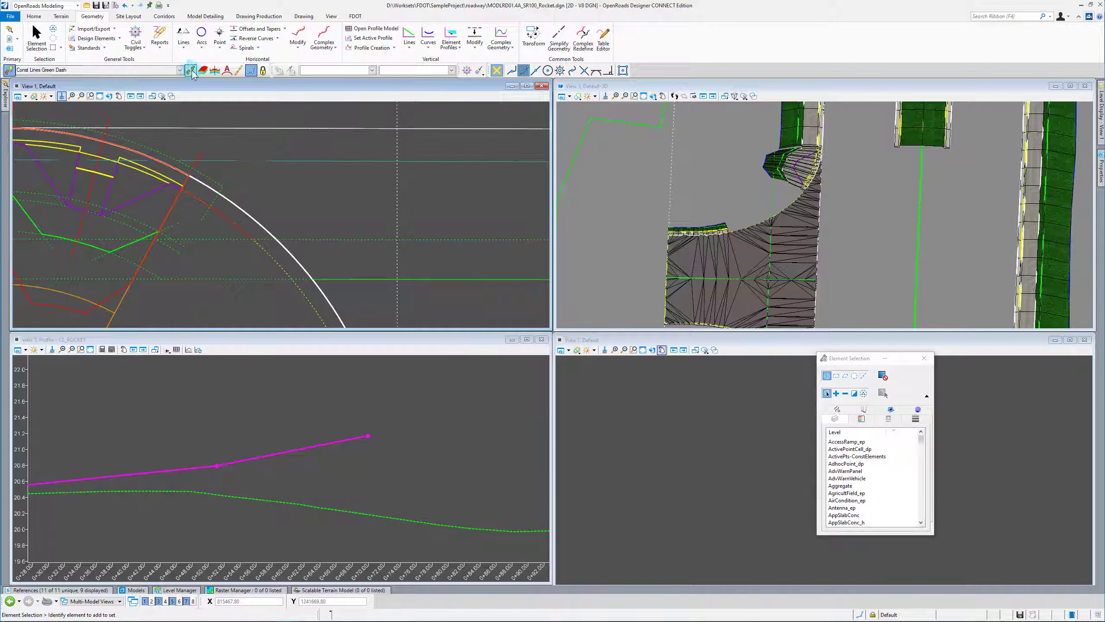
left_click(238, 228)
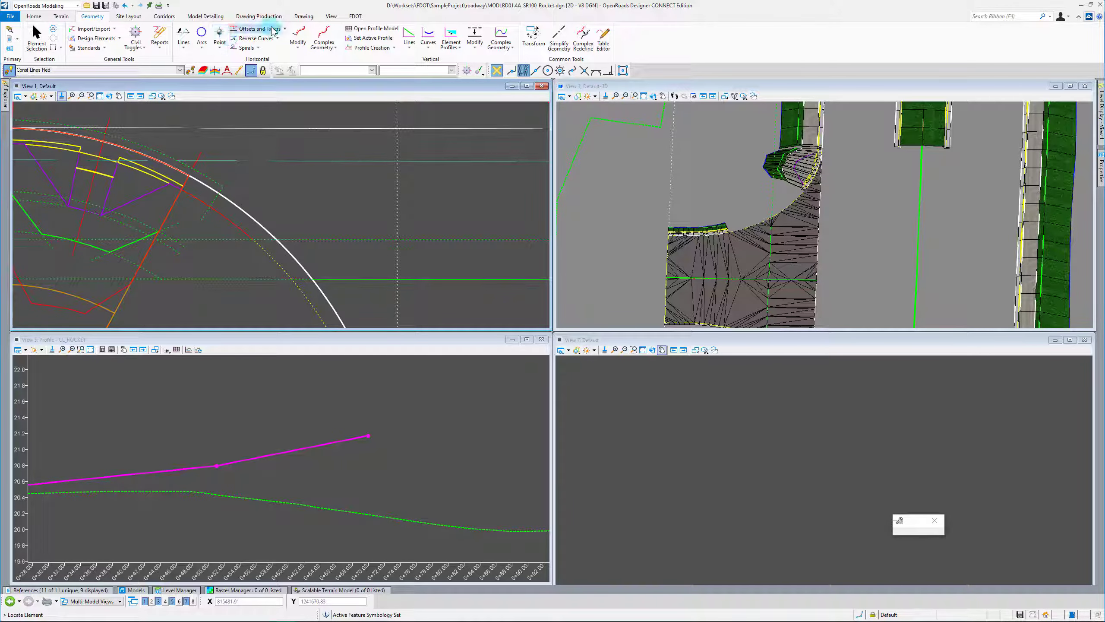
Create a Single Offset Partial at 0.00 offset on the arc-end green dashed line, starting at 0+43.79 and running about 31.91 feet to the vertical white dashed line.
left_click(285, 30)
left_click(295, 43)
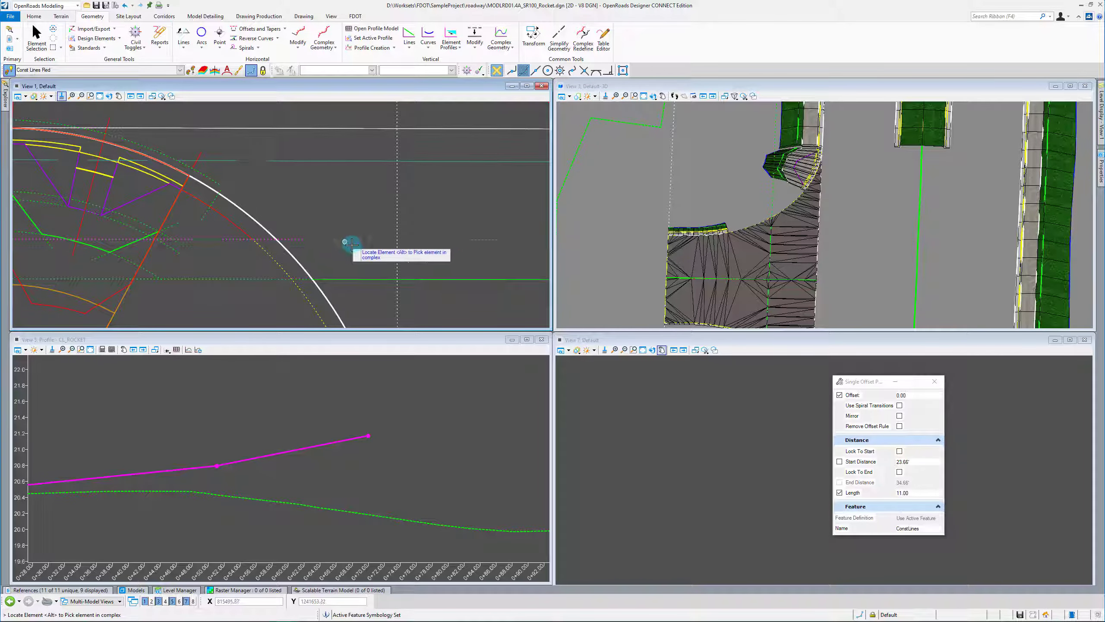
left_click(303, 241)
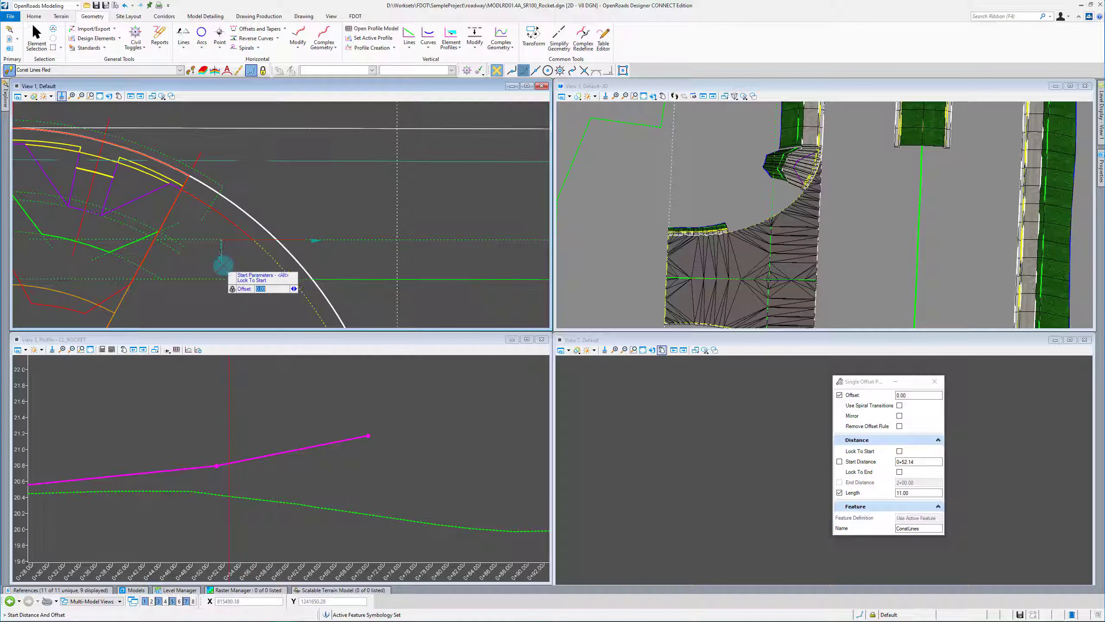
middle_click_drag(225, 263, 280, 261)
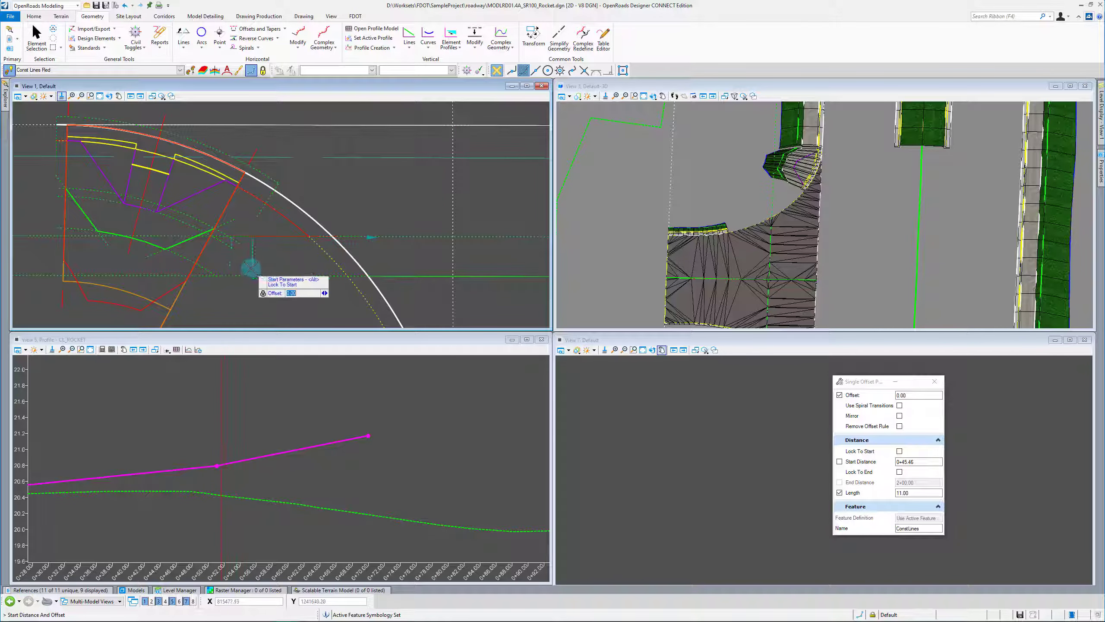
left_click(199, 303)
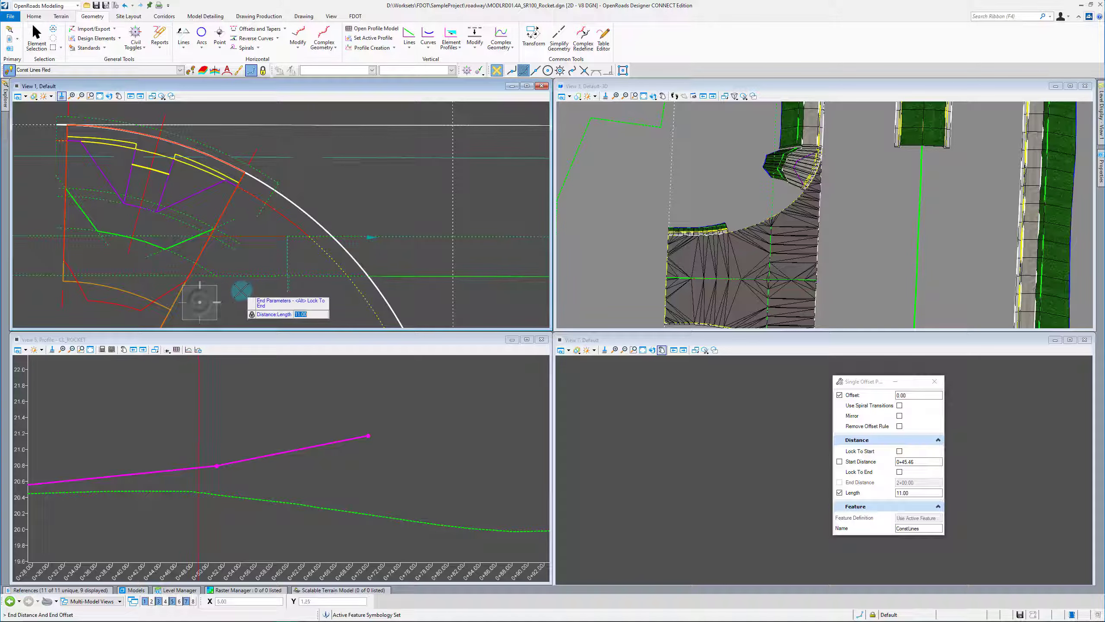
scroll(390, 230, "down", 2)
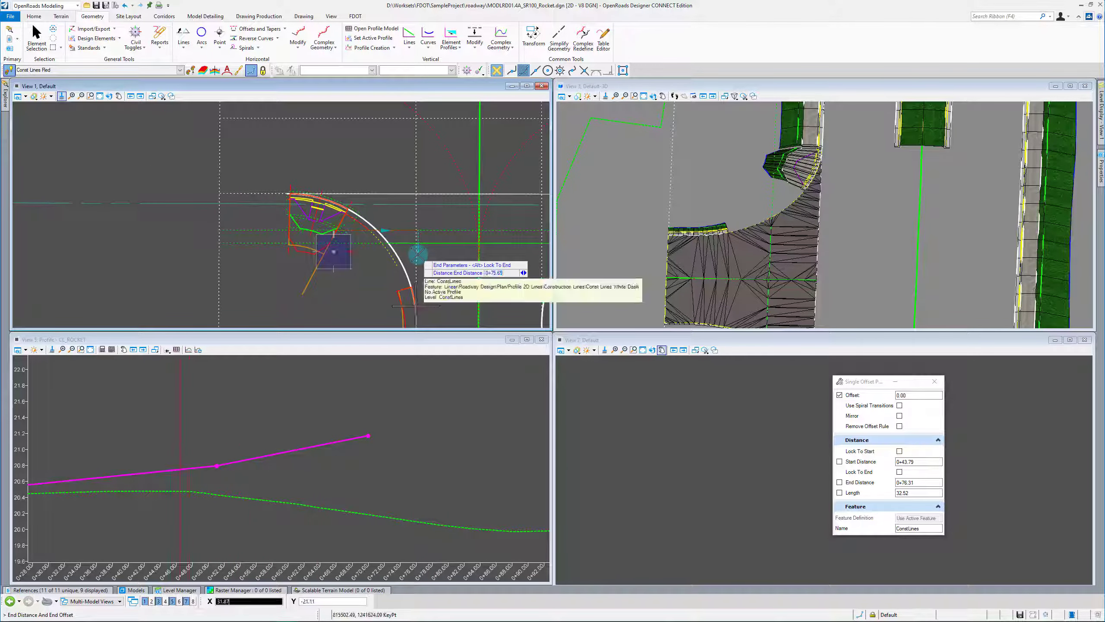
left_click(447, 264)
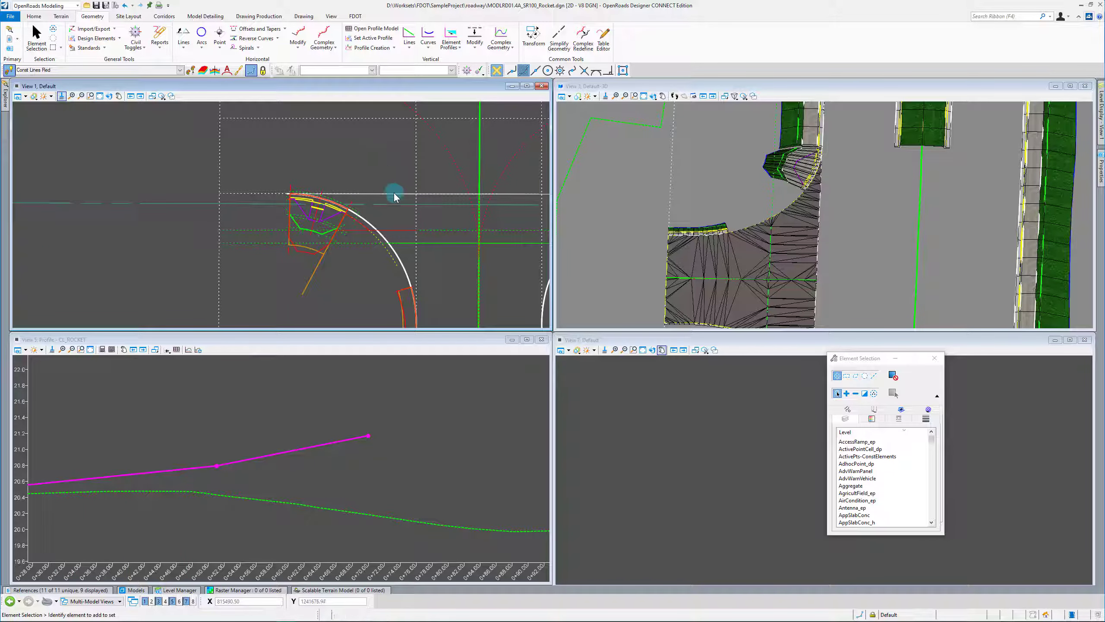
left_click(392, 231)
scroll(400, 235, "up", 4)
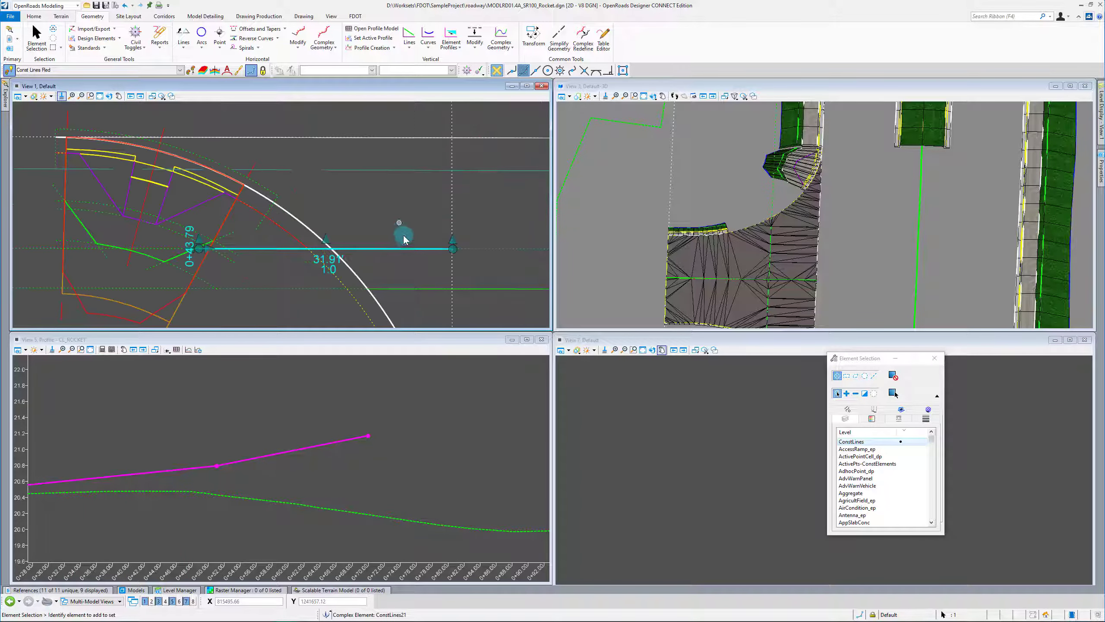
left_click(240, 234)
scroll(274, 253, "down", 2)
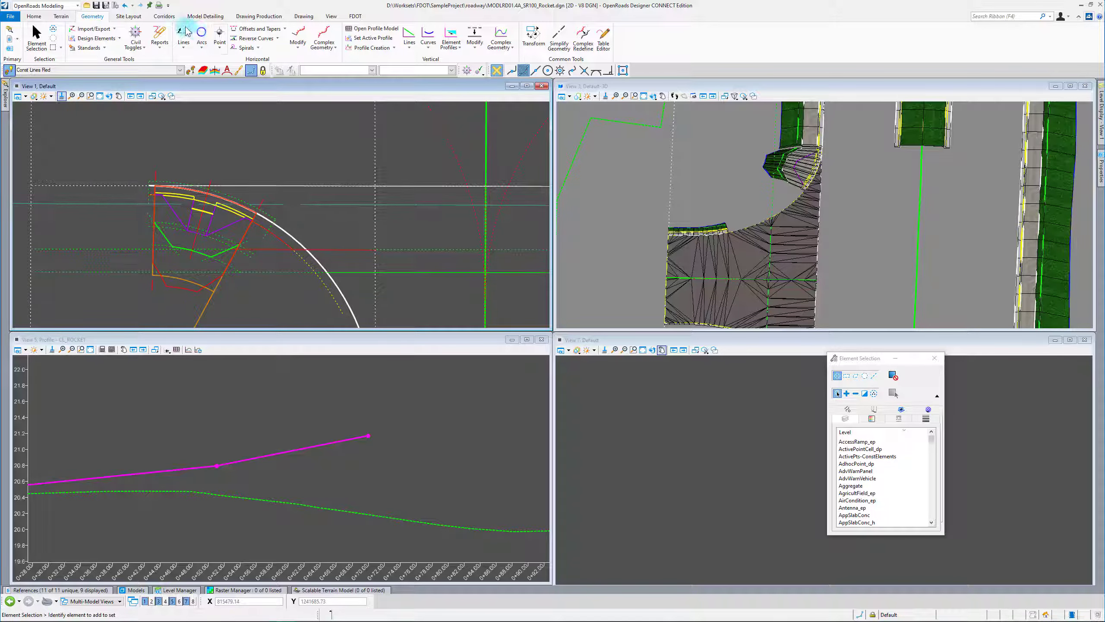
Start placing a civil cell and choose the CR-D NE_SW 3D cell from the civil cell library.
left_click(200, 16)
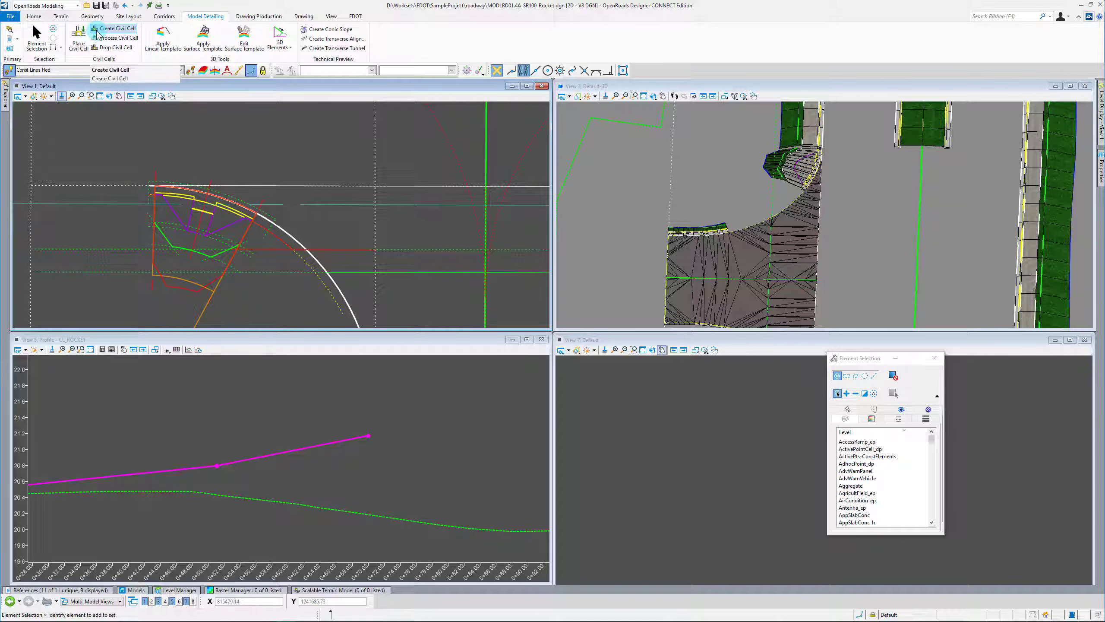
left_click(78, 39)
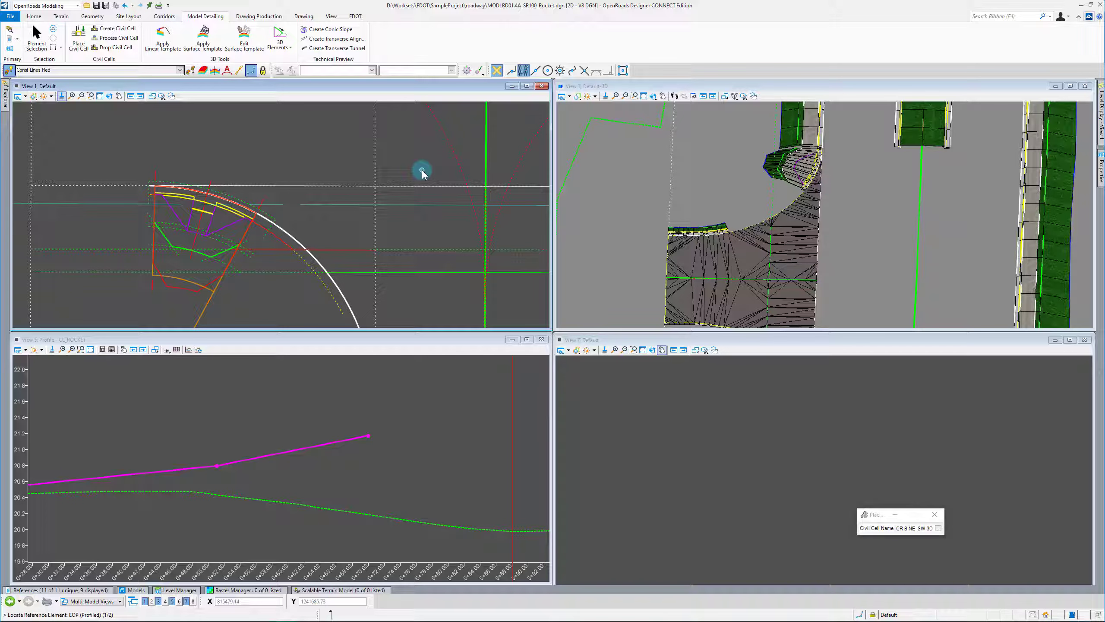
left_click(939, 528)
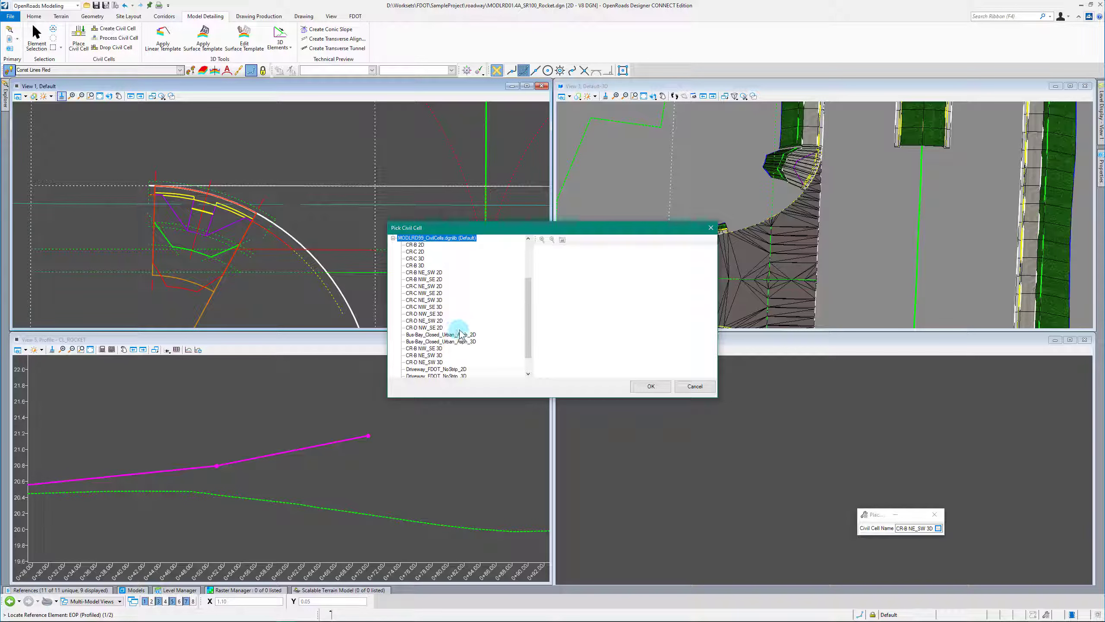
scroll(463, 332, "down", 1)
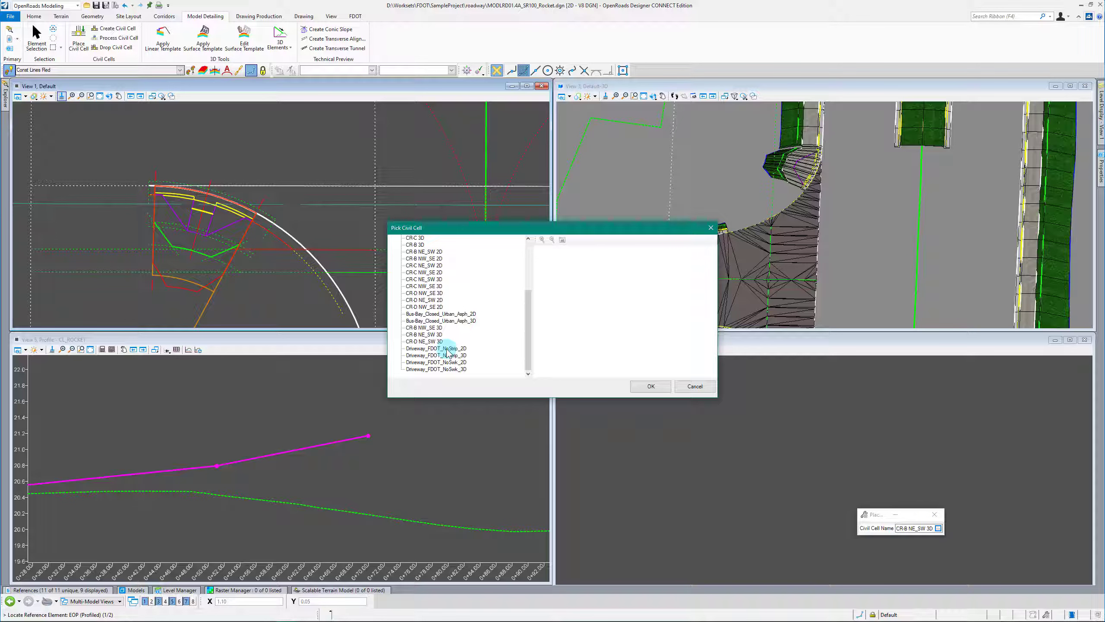
left_click(421, 343)
left_click(651, 386)
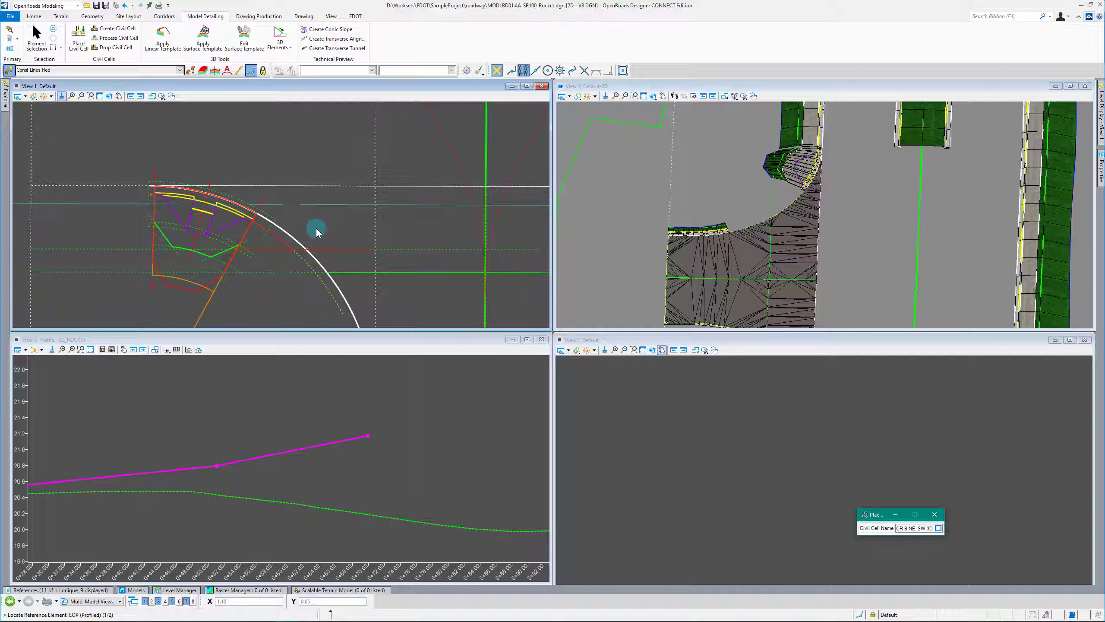
Try to place the CR-D NE_SW 3D cell using the white return curve as EOP and the red construction line as ramp near edge.
scroll(316, 233, "up", 2)
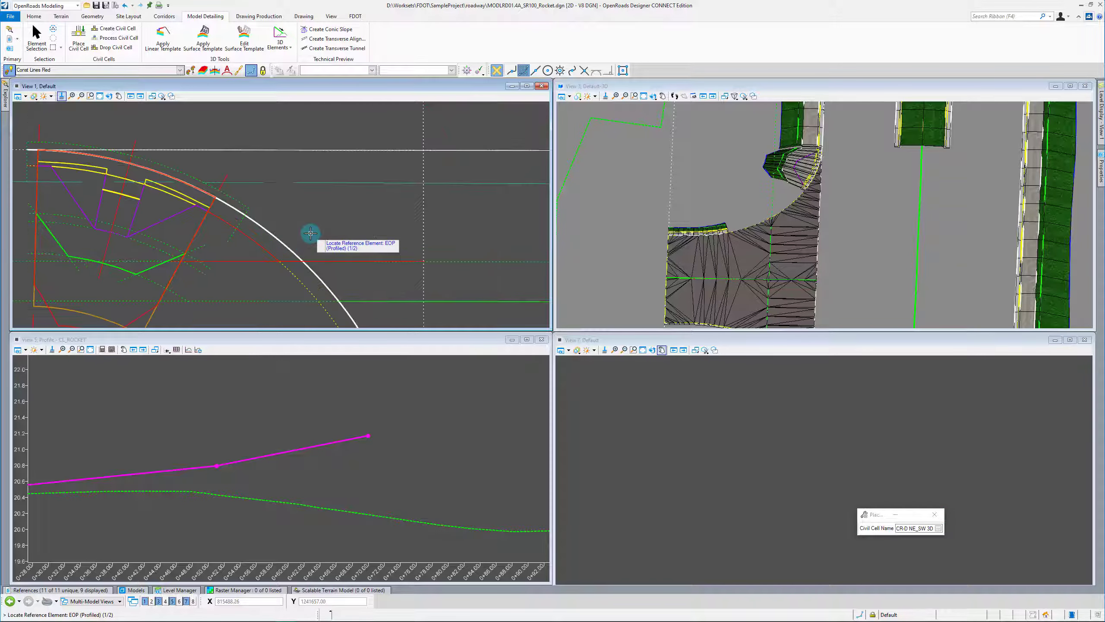
left_click(293, 246)
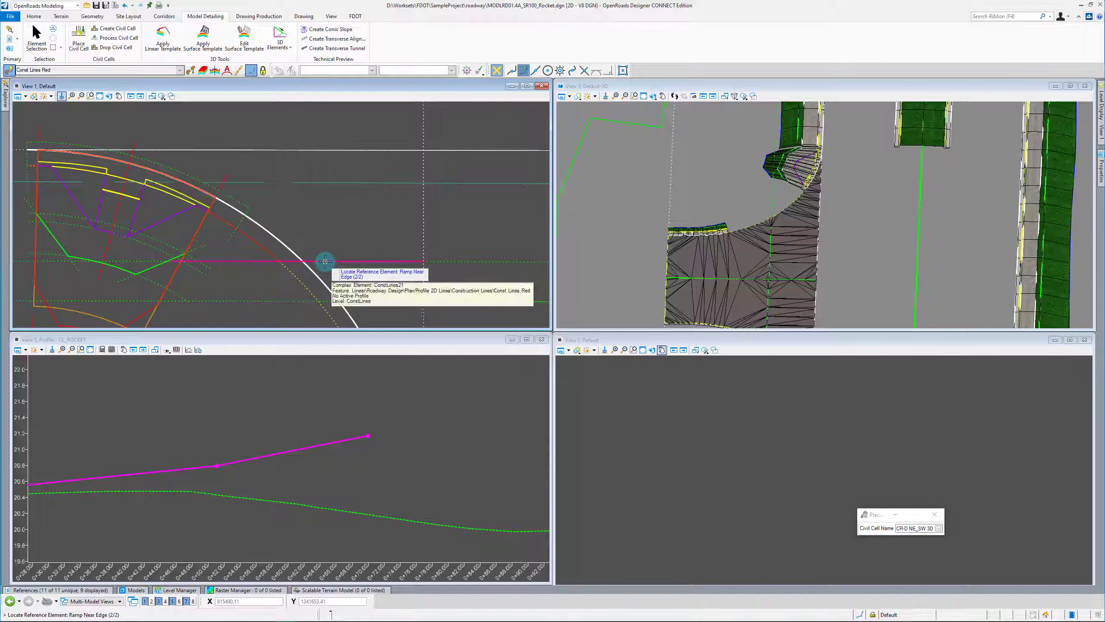
scroll(329, 267, "down", 1)
scroll(343, 257, "up", 1)
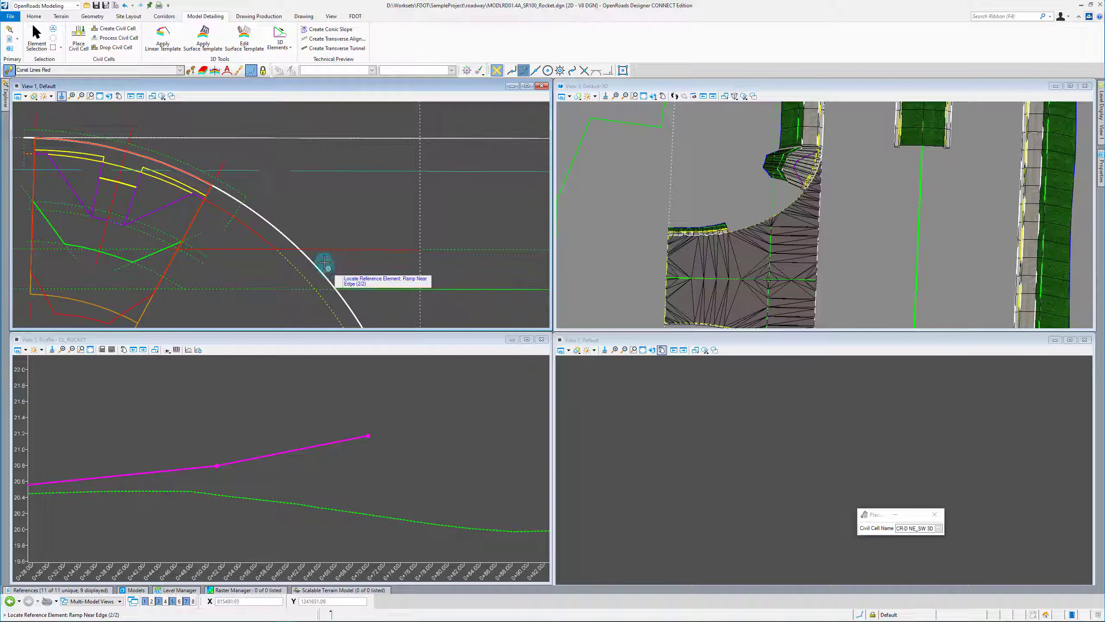
left_click(288, 260)
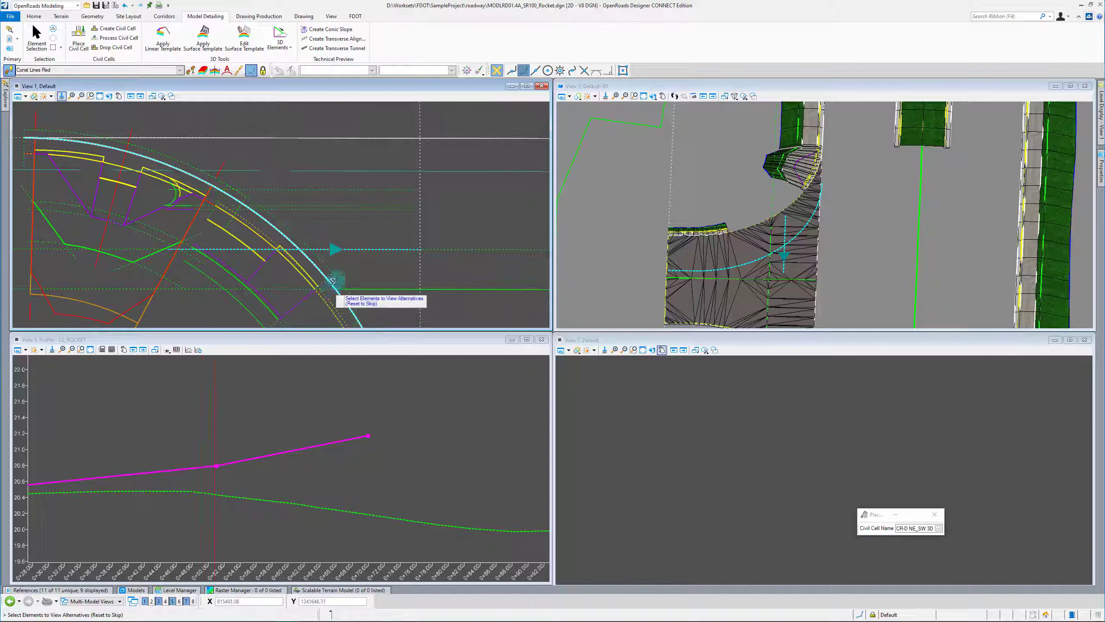
scroll(296, 238, "up", 2)
scroll(333, 288, "down", 2)
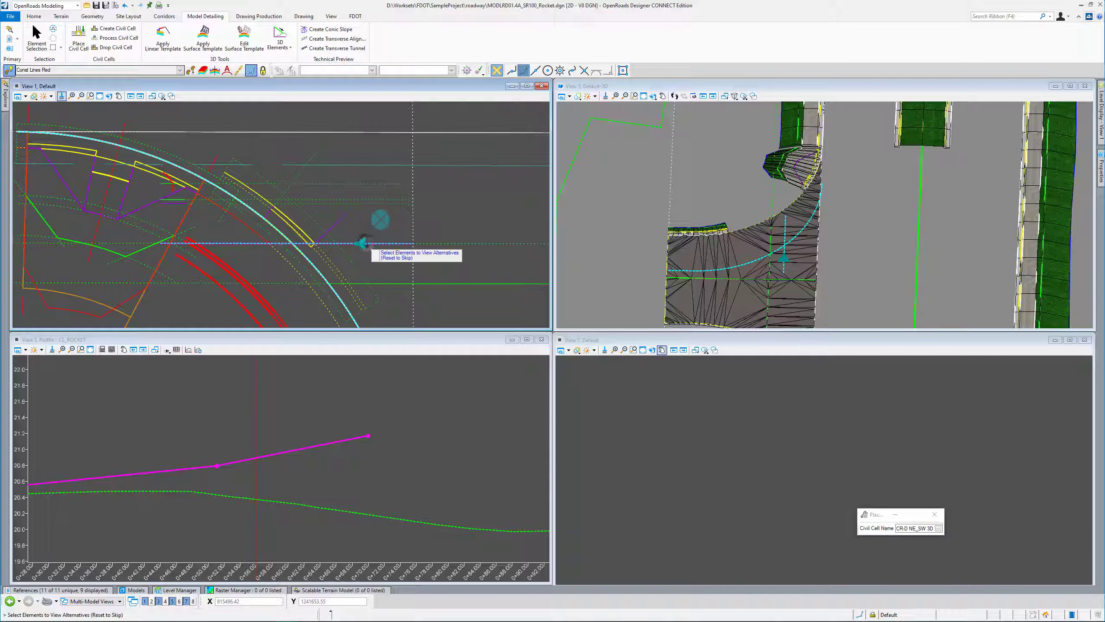
right_click(457, 217)
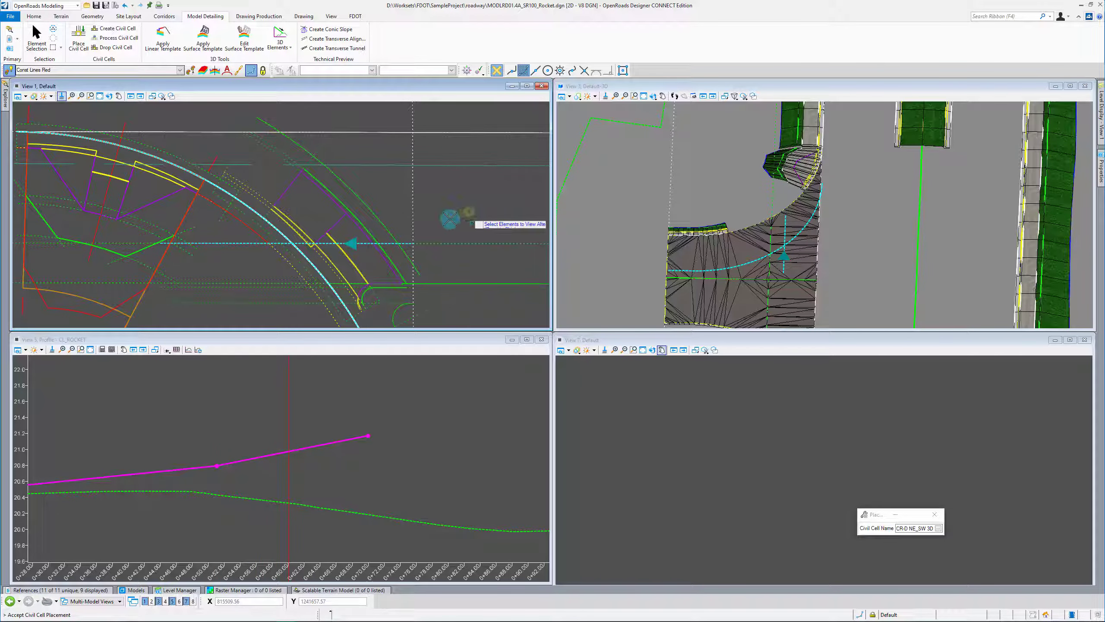
left_click(324, 222)
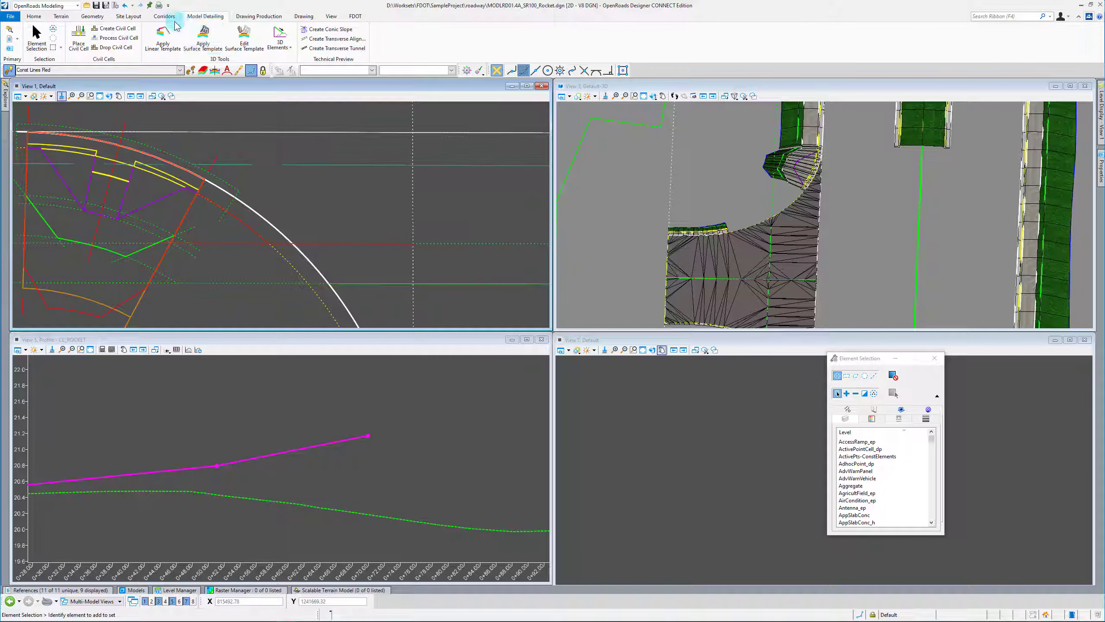
Restart the civil cell placement with the CR-D NW_SE 3D cell.
left_click(79, 38)
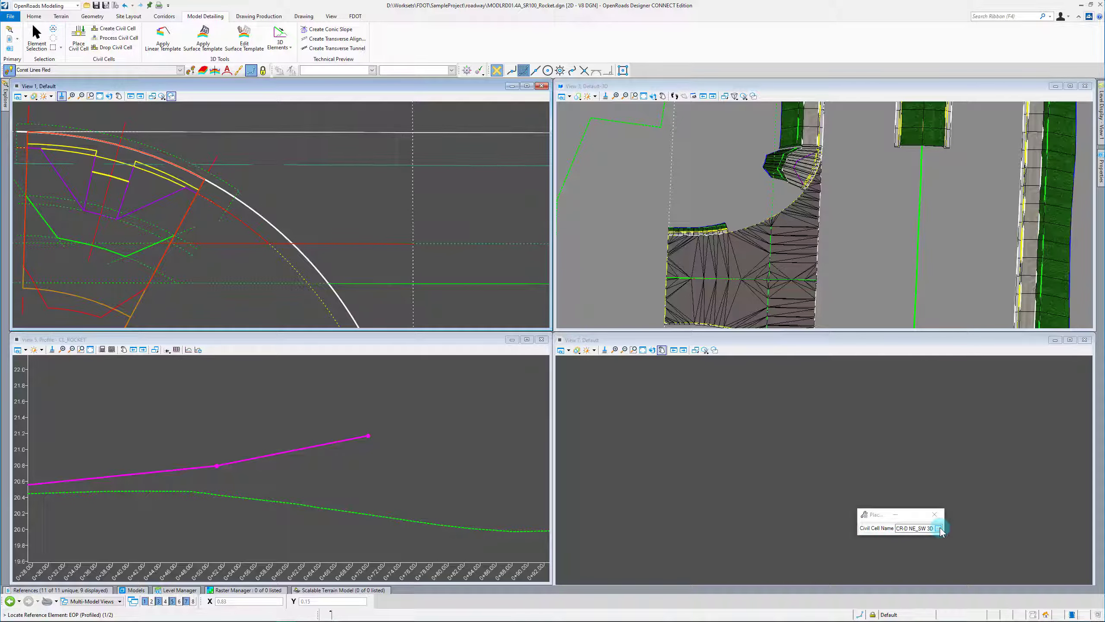
left_click(939, 528)
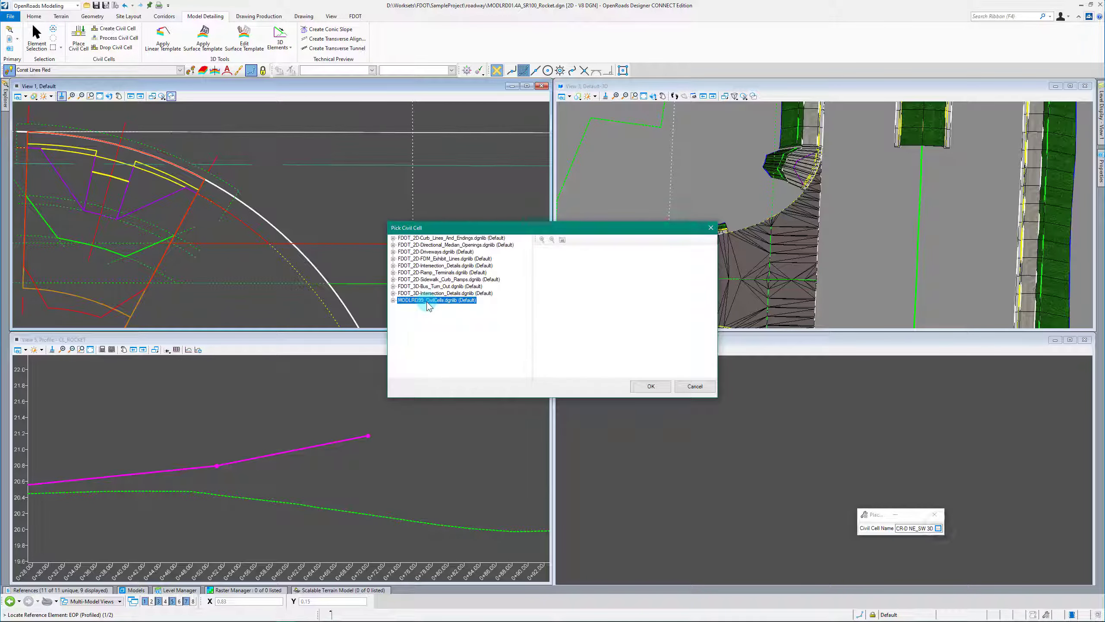
scroll(501, 355, "down", 5)
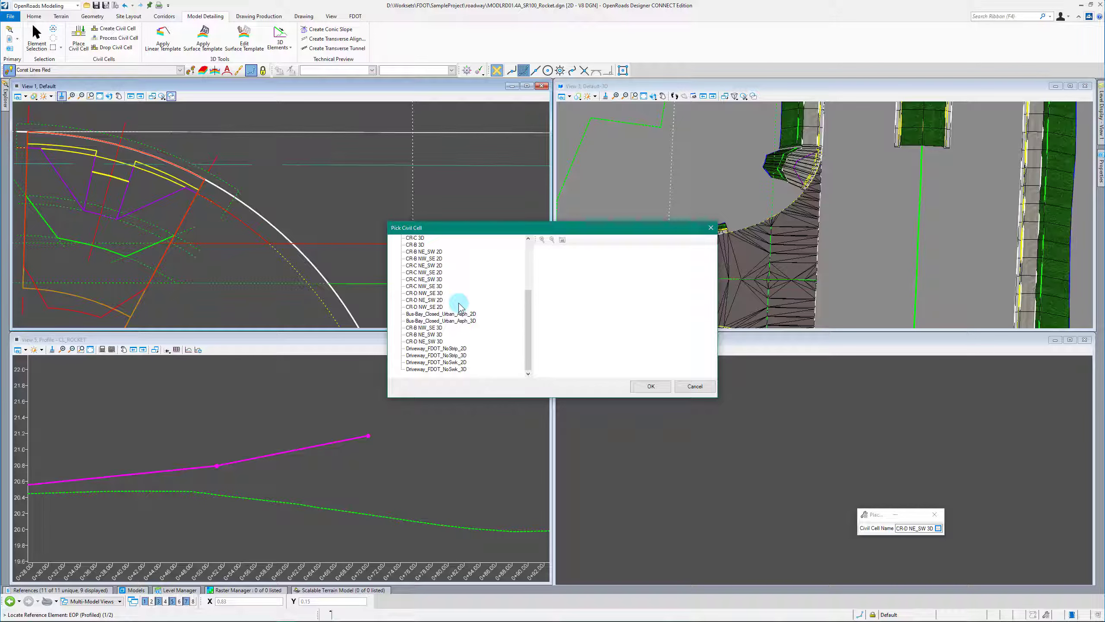
left_click(437, 299)
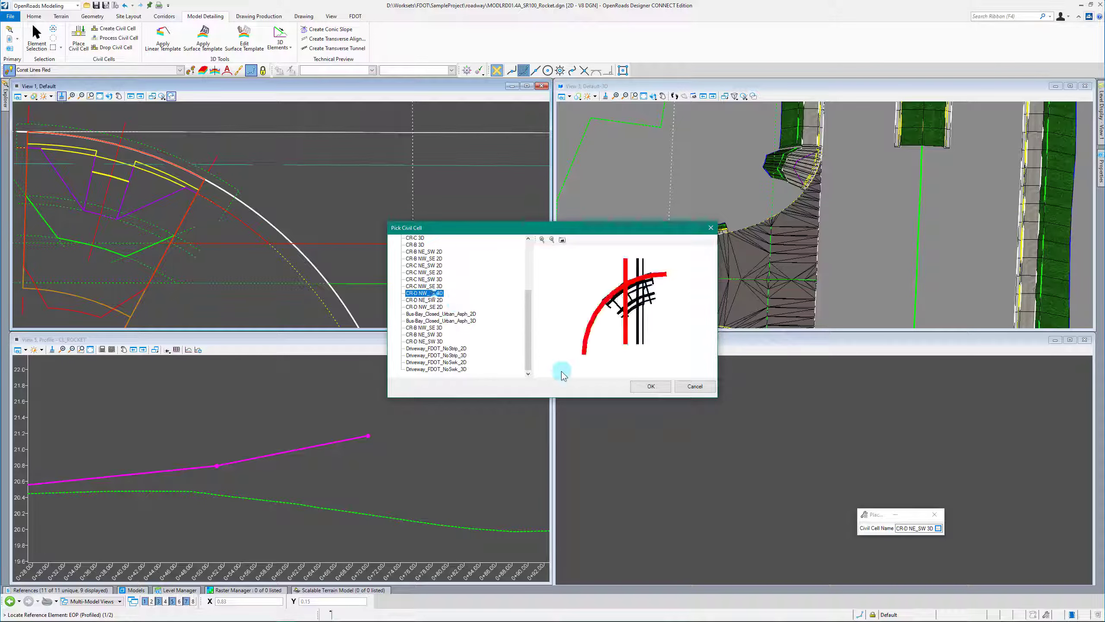
left_click(648, 386)
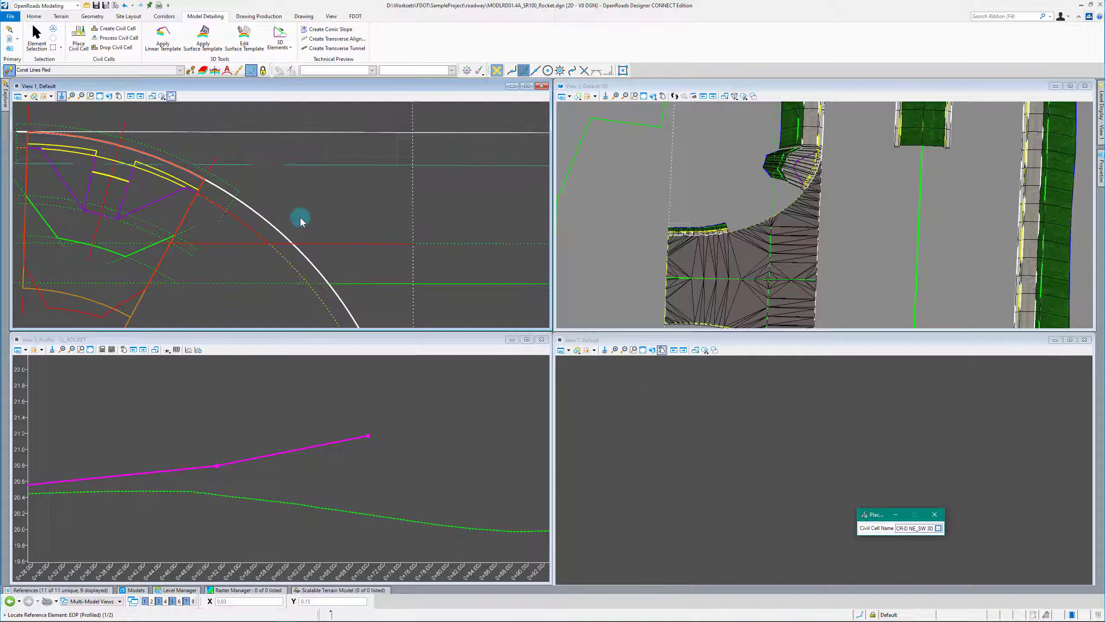
Place the cell inside the white return curve, using the curve as EOP and the red construction line as ramp near edge.
left_click(299, 224)
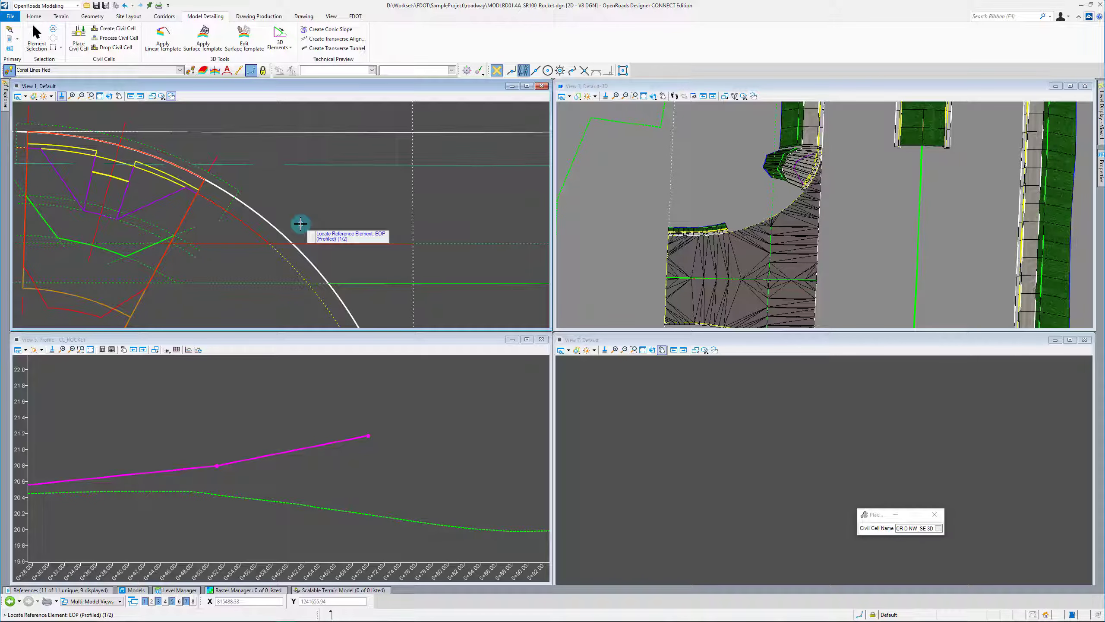
left_click(312, 234)
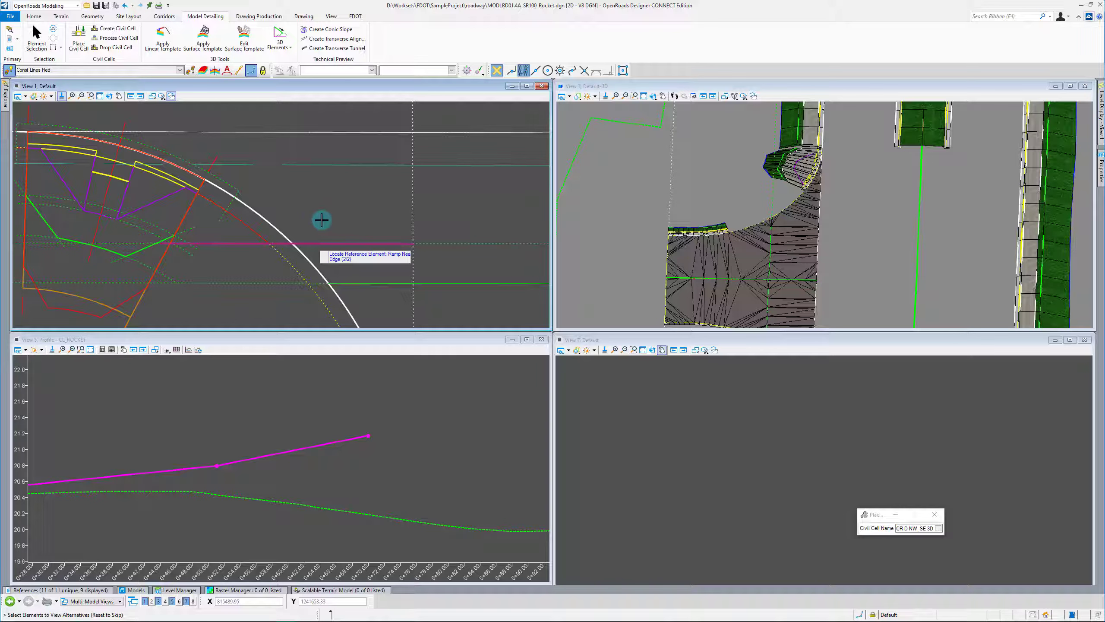
scroll(330, 226, "up", 2)
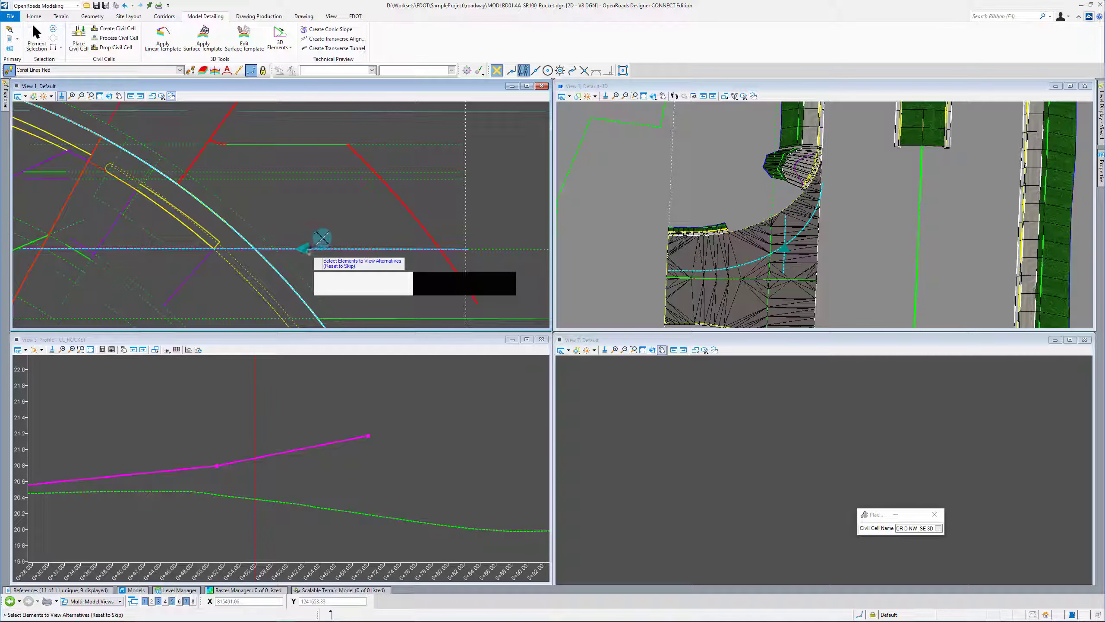
scroll(317, 220, "down", 2)
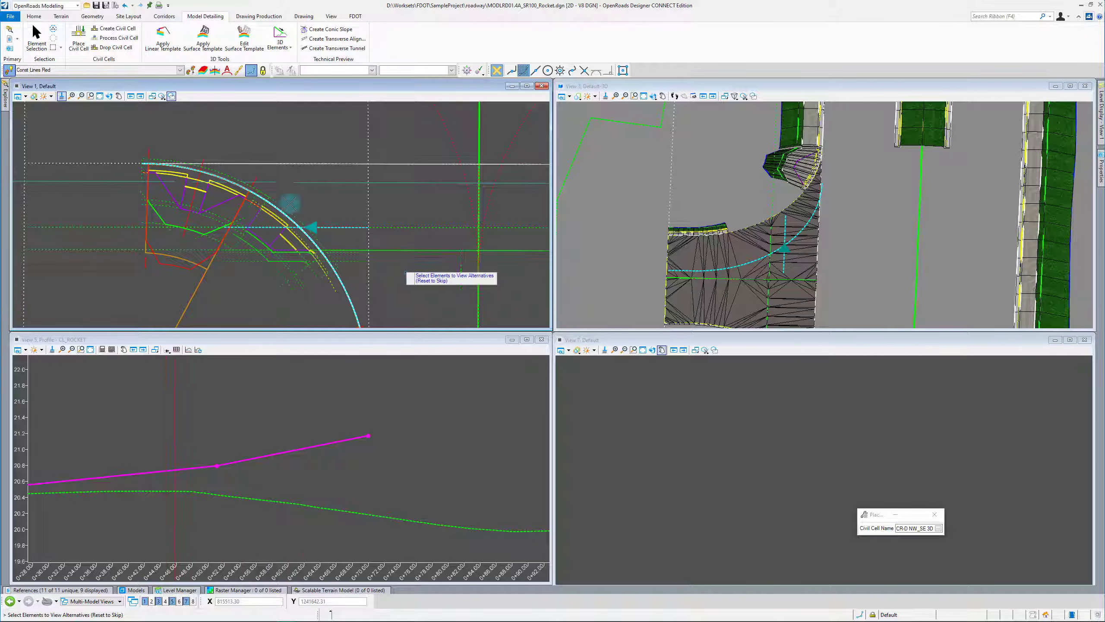
scroll(344, 216, "up", 2)
right_click(346, 213)
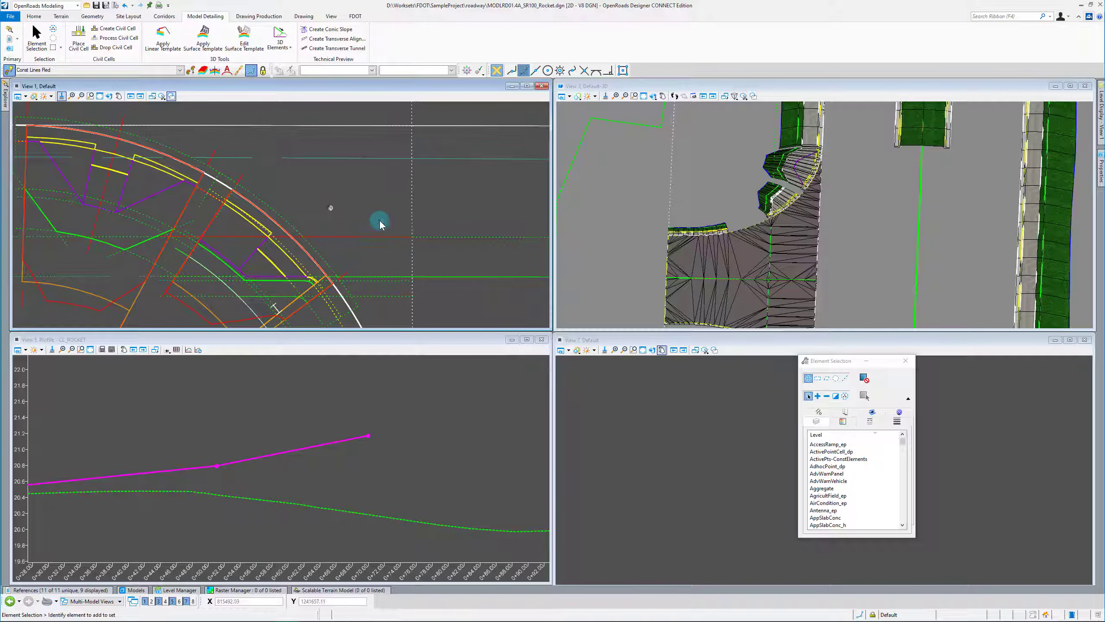
Inspect the new curb ramp in the 3D view from a tilted angle, including its curb and the gap to the neighbouring ramp.
left_click(844, 219)
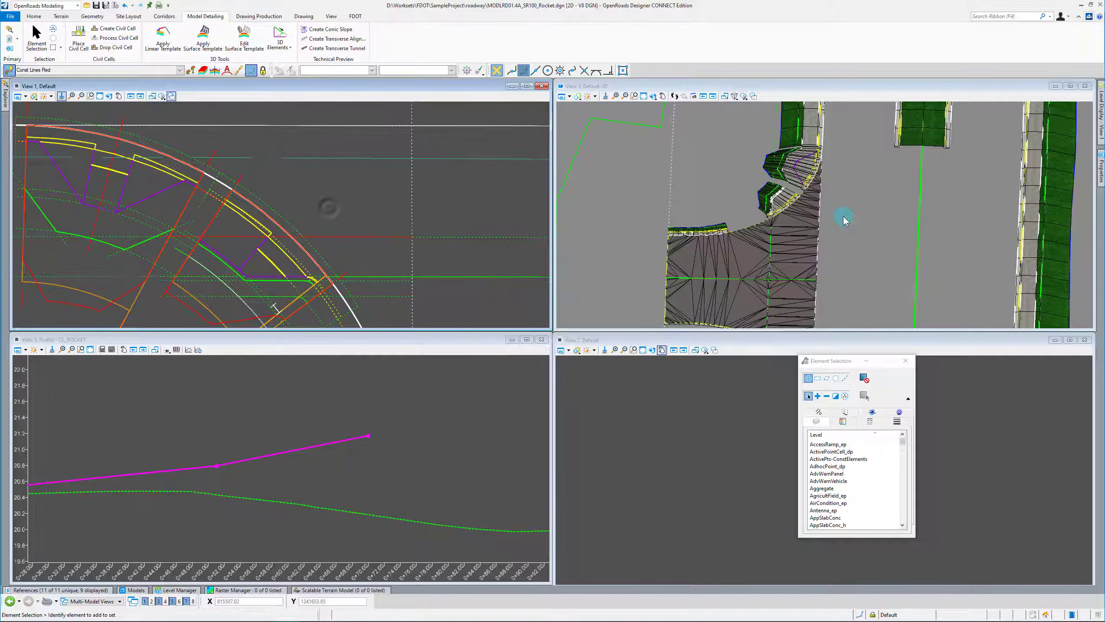
left_click(653, 96)
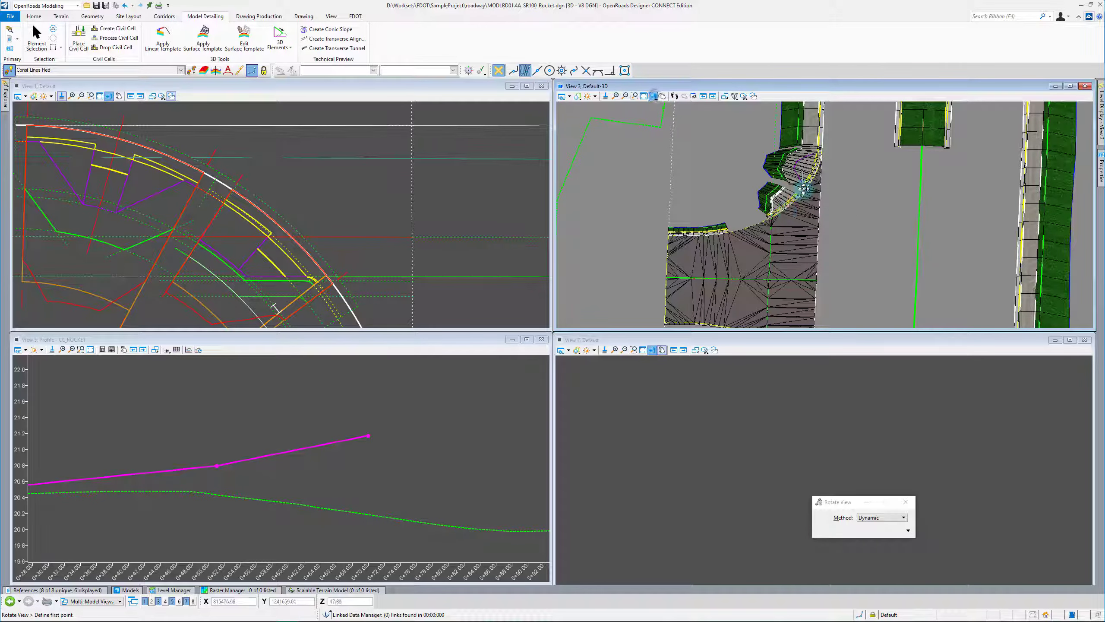
left_click(777, 212)
scroll(778, 211, "up", 6)
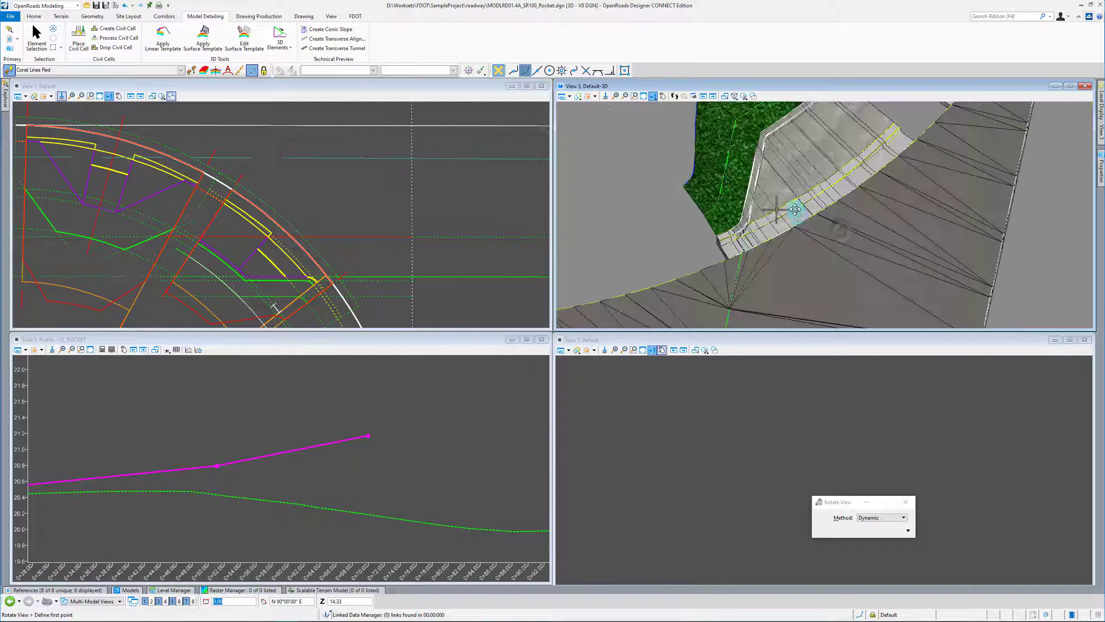
left_click(777, 266)
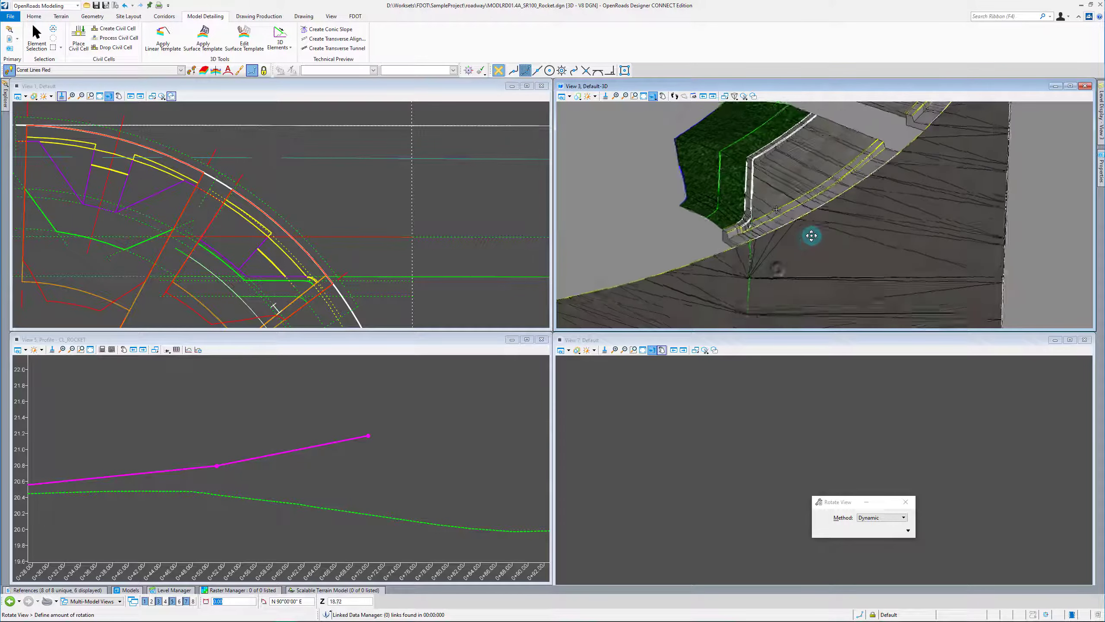
left_click(841, 180)
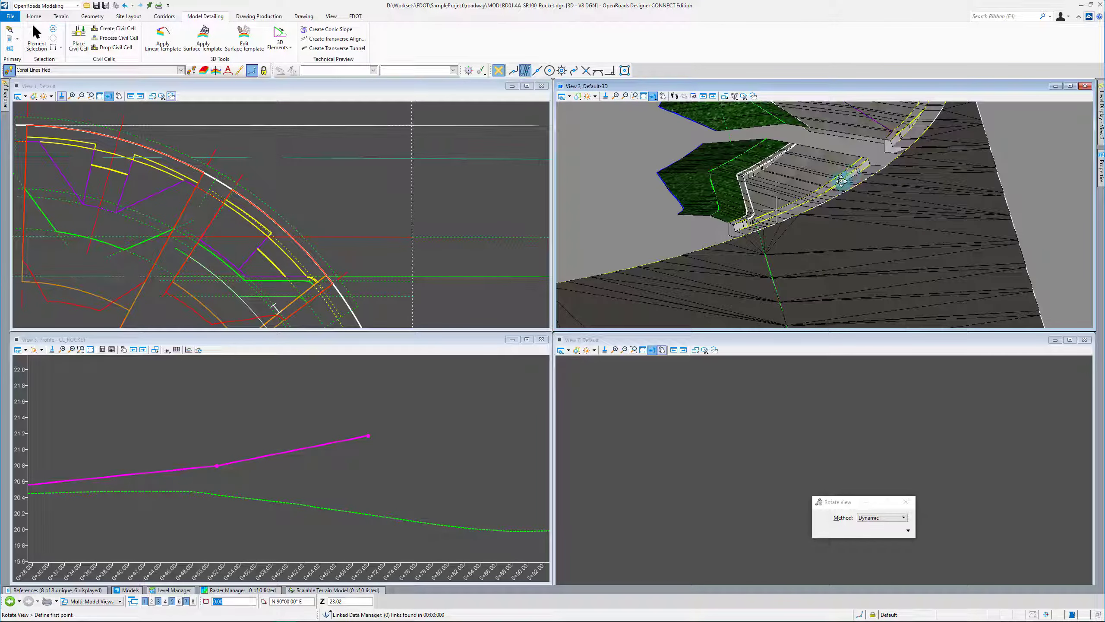
scroll(776, 211, "up", 5)
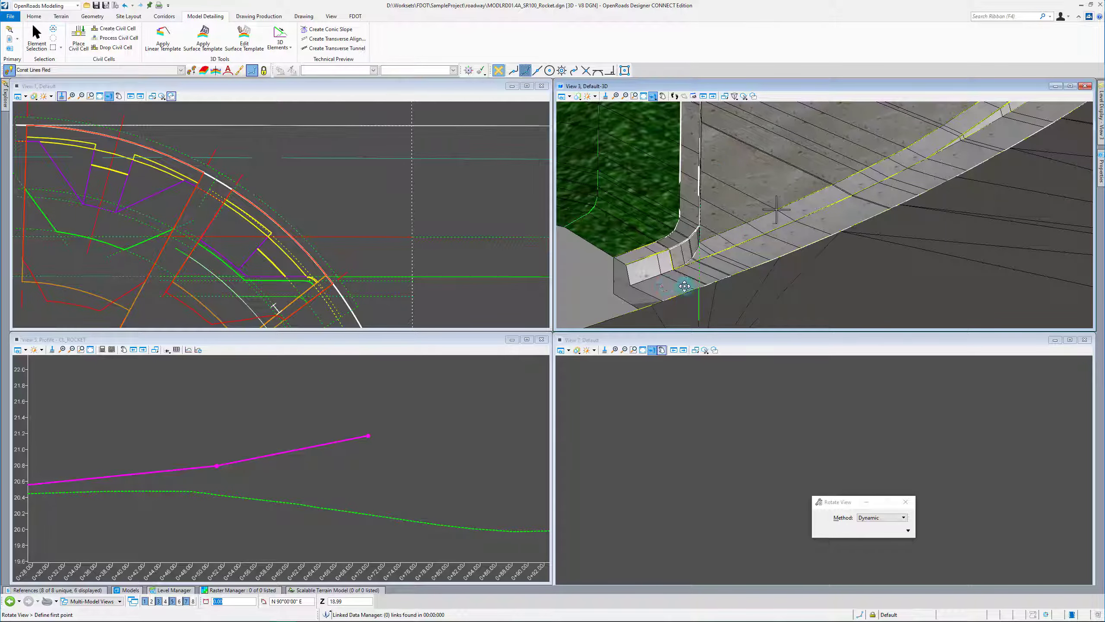
scroll(776, 211, "down", 5)
right_click(776, 211)
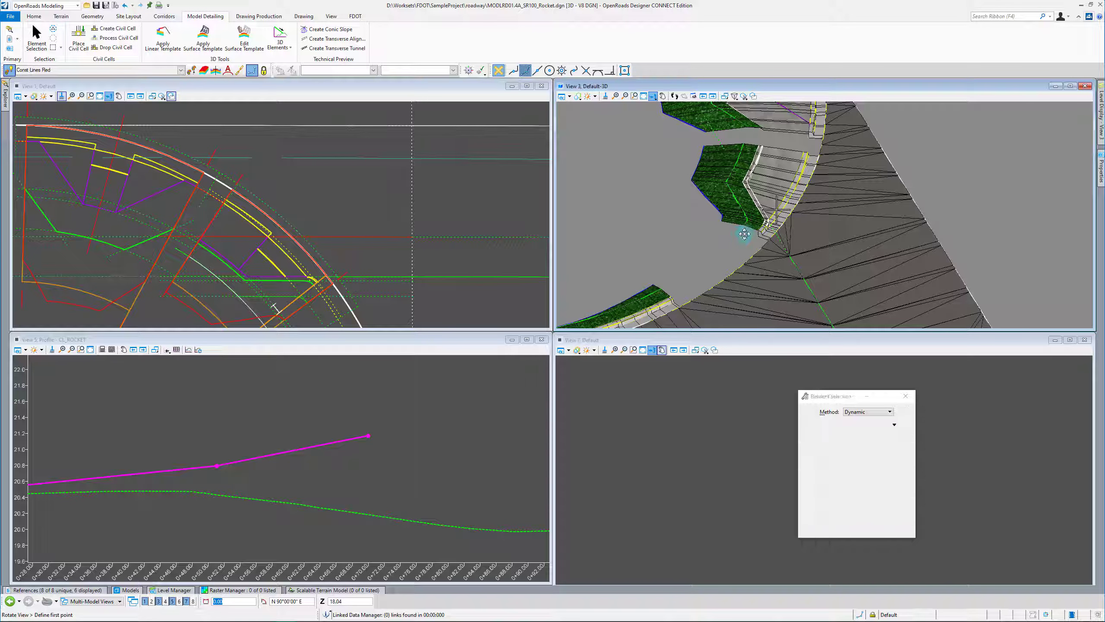
left_click_drag(744, 234, 761, 258)
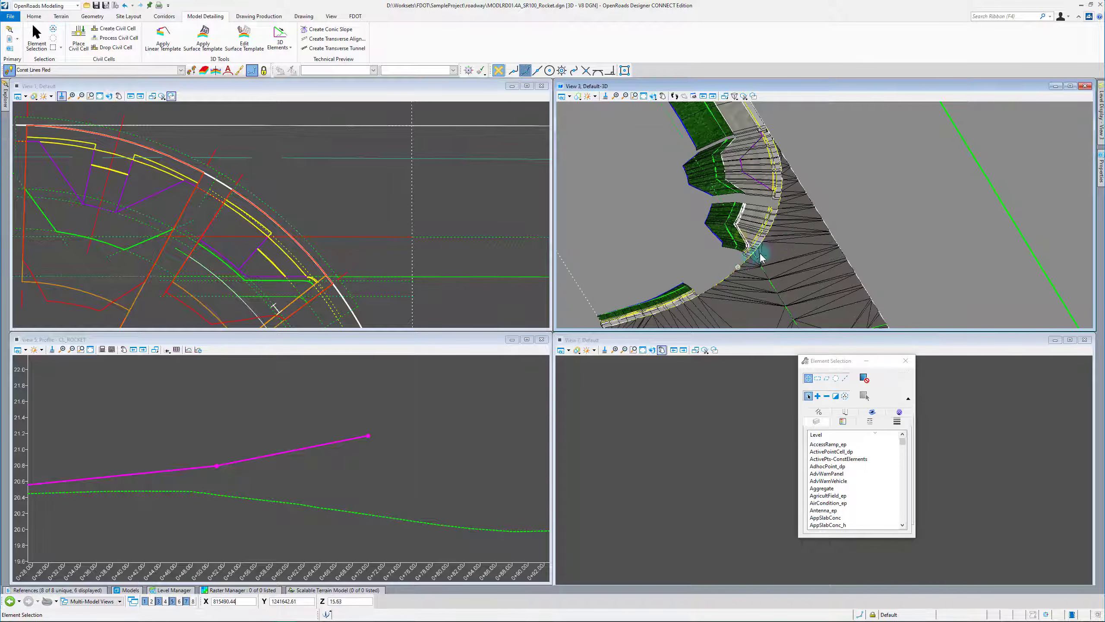
left_click(339, 217)
left_click(291, 192)
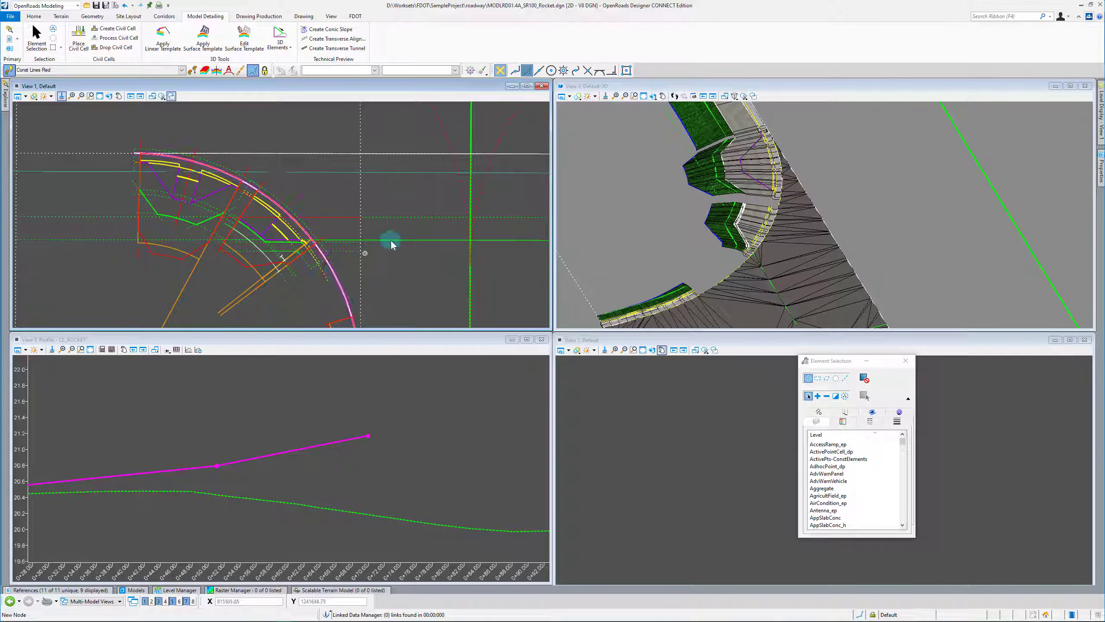
left_click(242, 180)
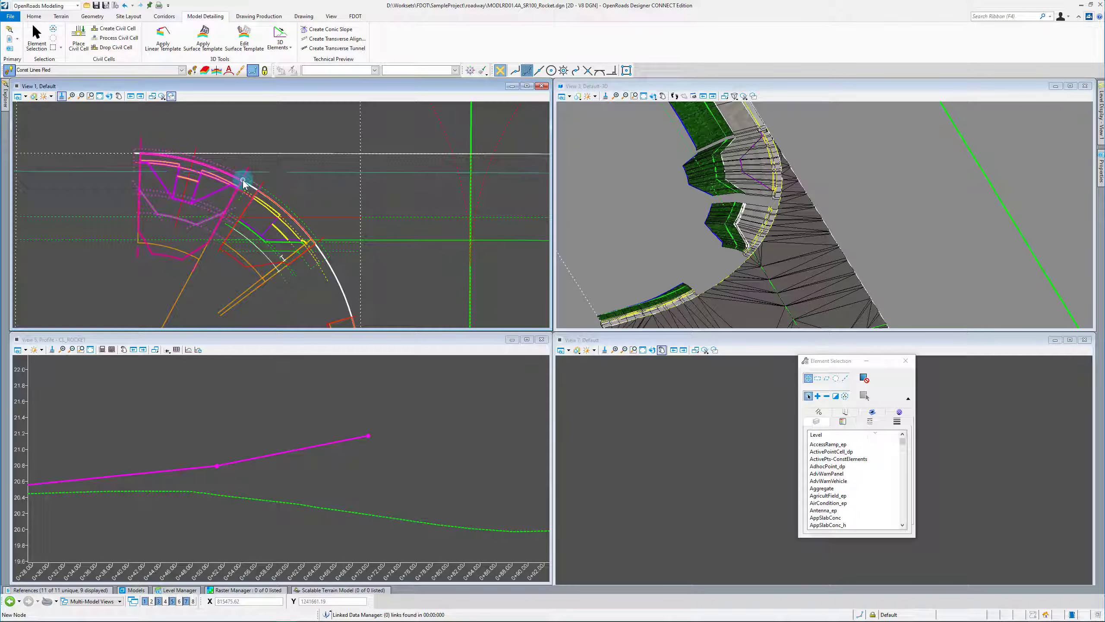
left_click(114, 39)
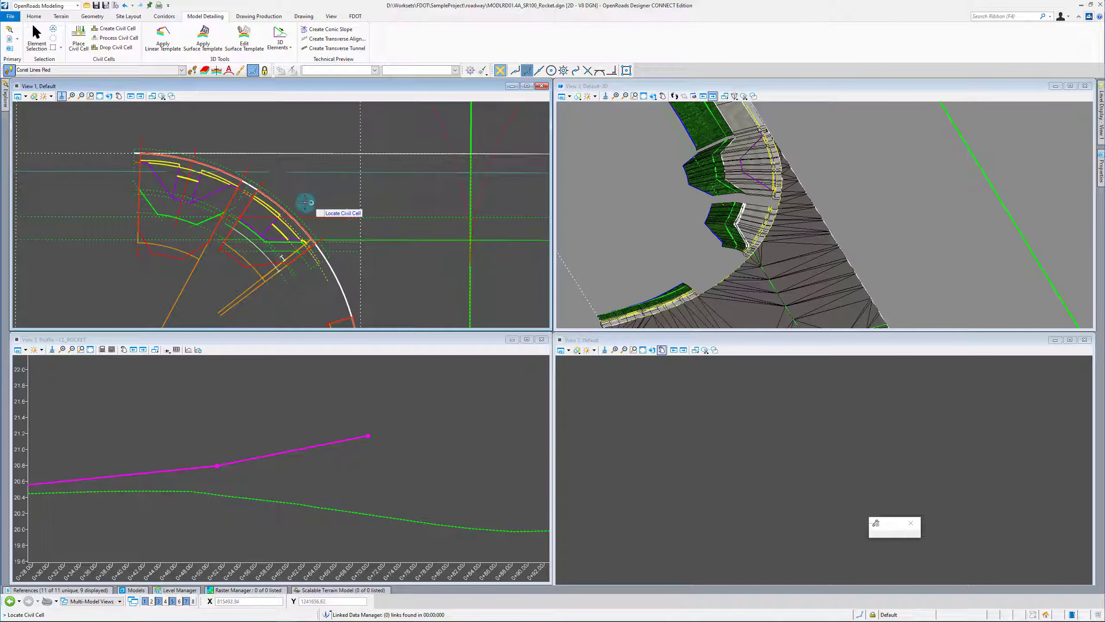
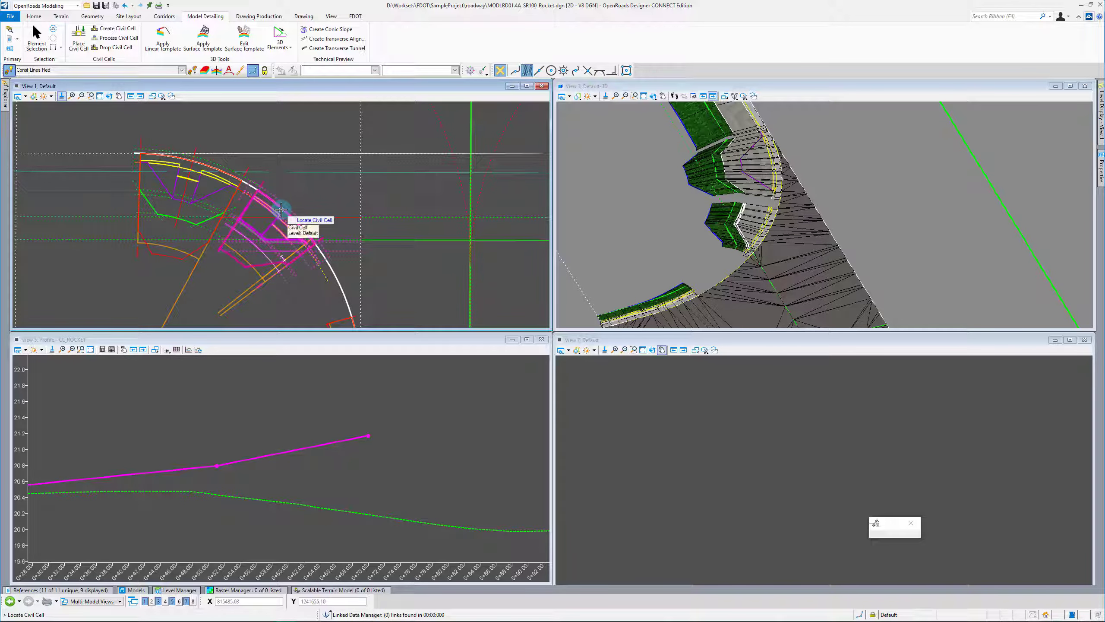
key("Escape")
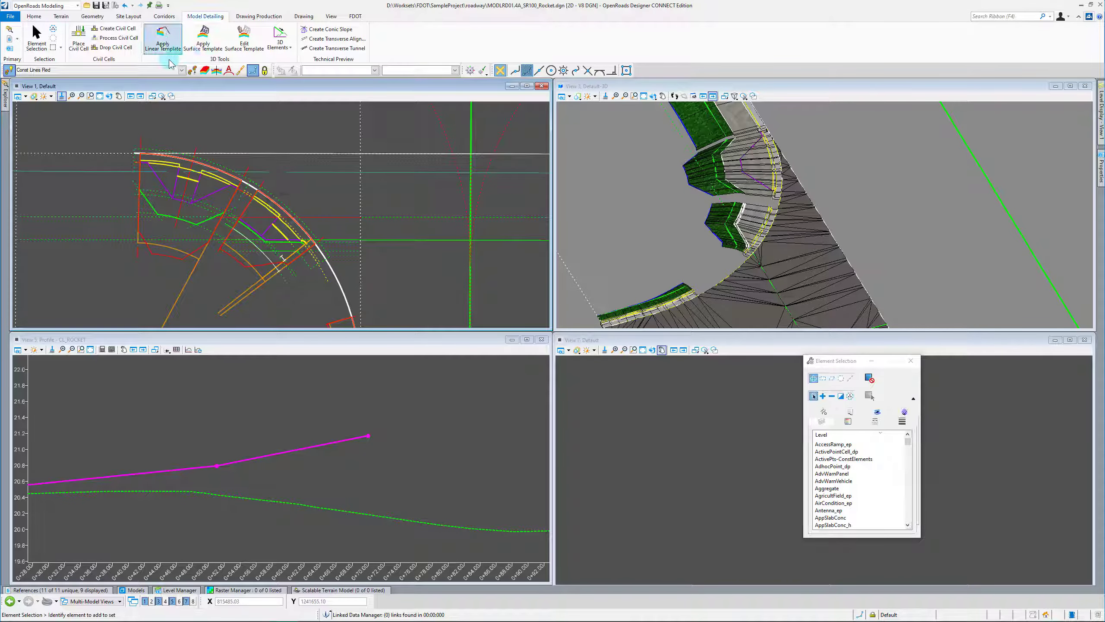
left_click(122, 49)
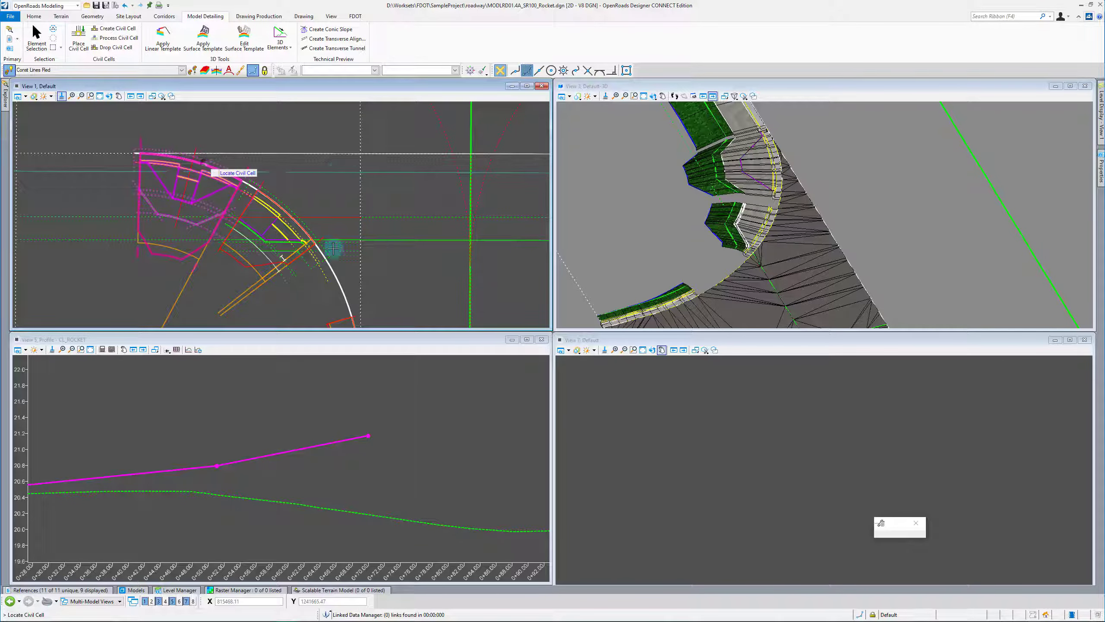
key("Escape")
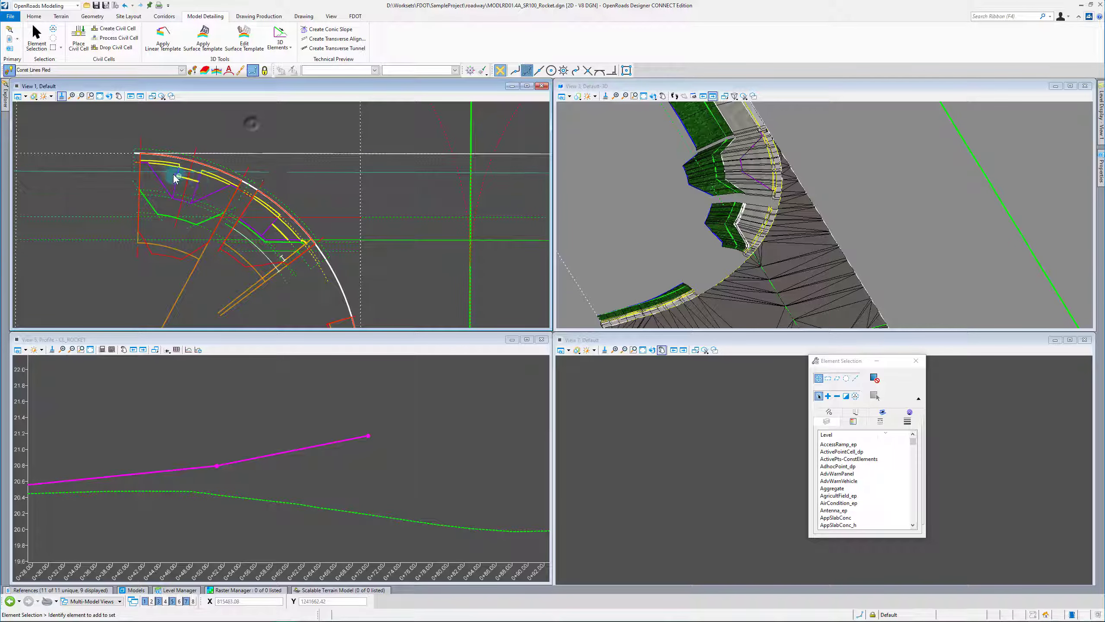
scroll(174, 172, "up", 2)
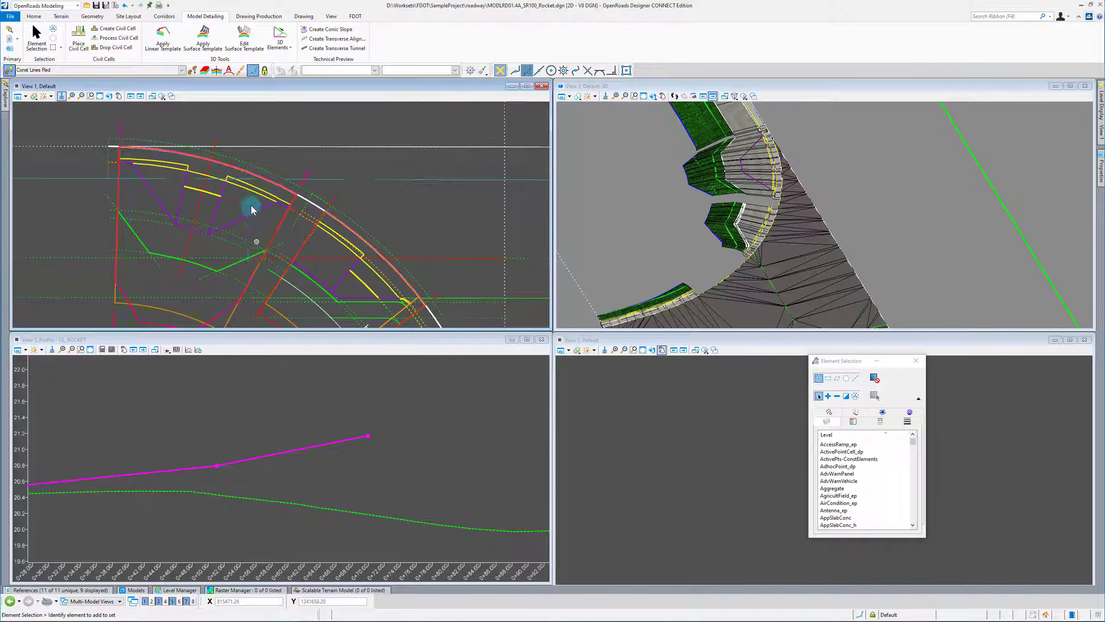
scroll(241, 226, "down", 2)
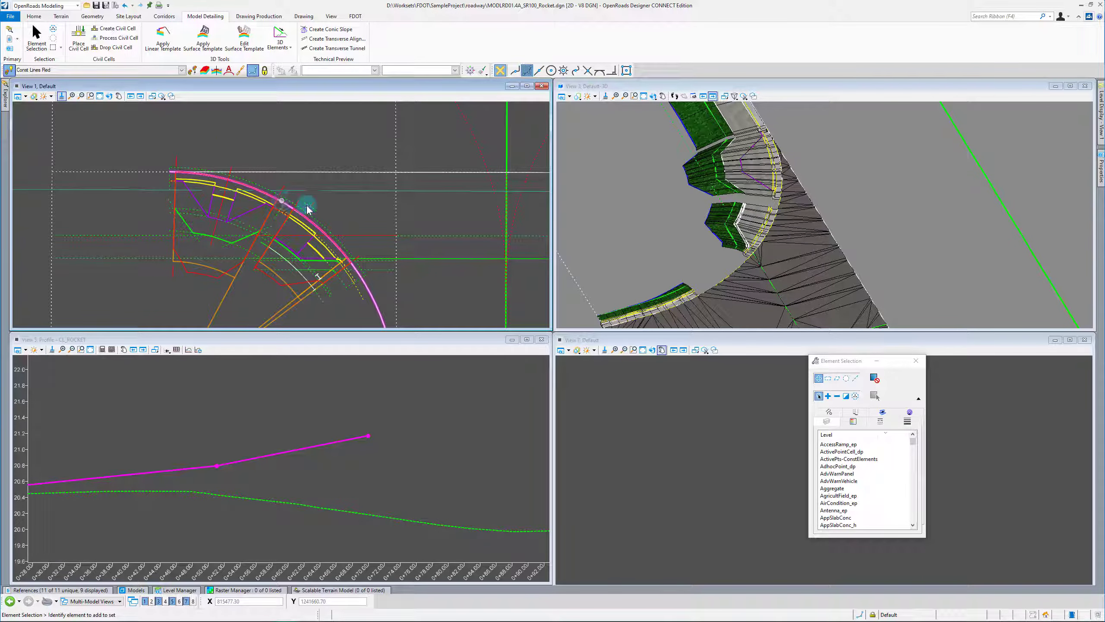
scroll(237, 154, "down", 2)
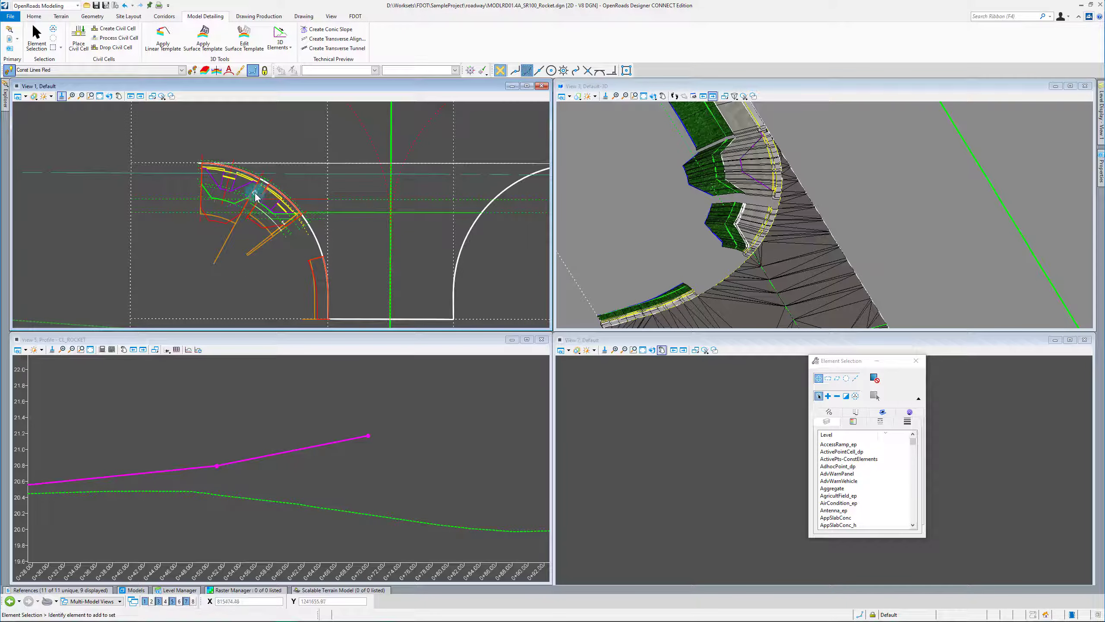
scroll(270, 185, "up", 2)
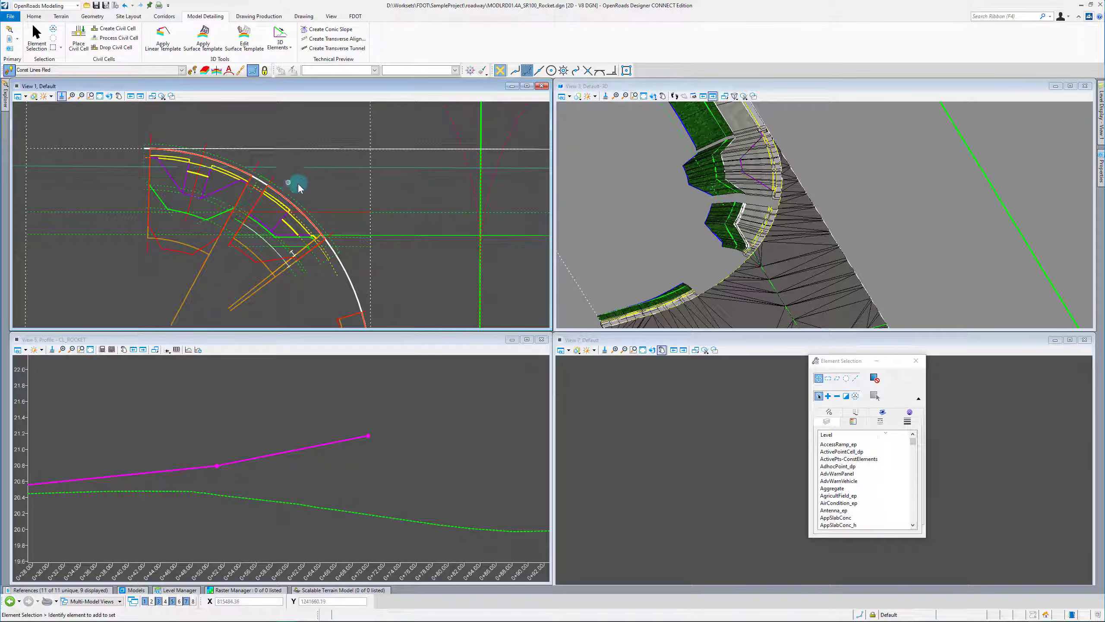
scroll(212, 161, "down", 2)
Extend the end of the Type F return curb template drop along the return curve to the ramp's orange edge line, station 0+43.70.
scroll(290, 257, "up", 4)
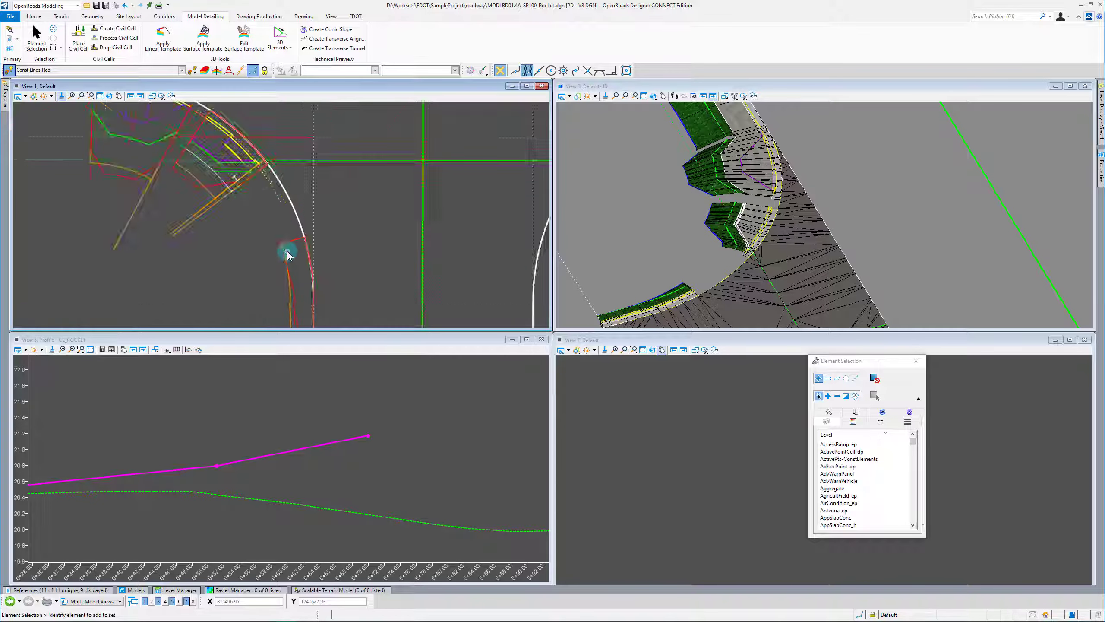
left_click(289, 308)
scroll(213, 255, "down", 2)
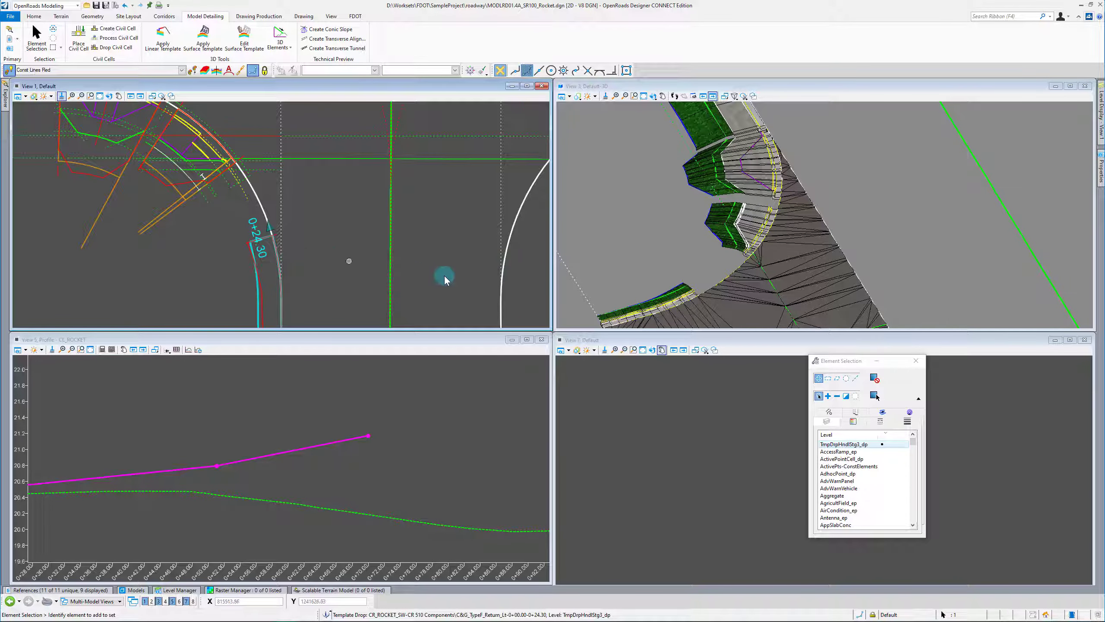
scroll(239, 165, "up", 4)
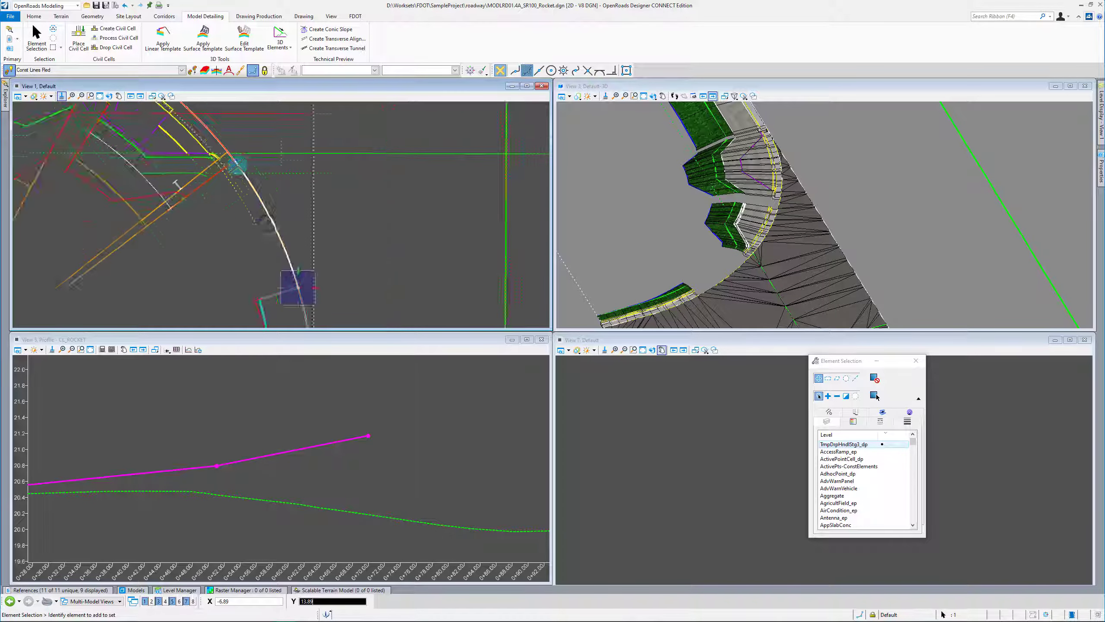
scroll(174, 160, "up", 3)
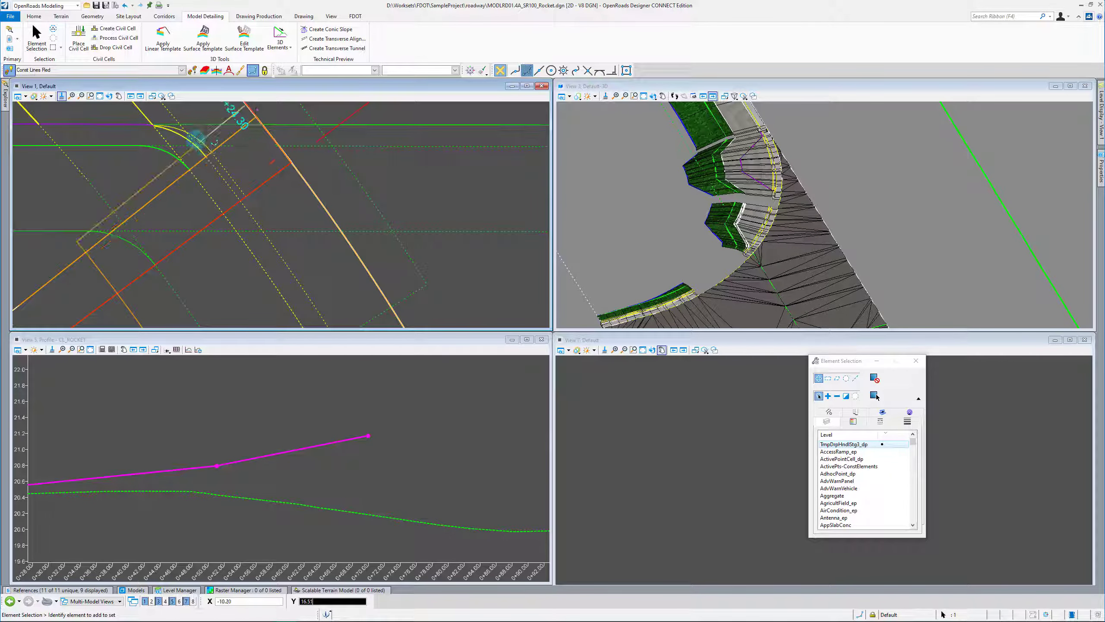
middle_click_drag(204, 172, 225, 203)
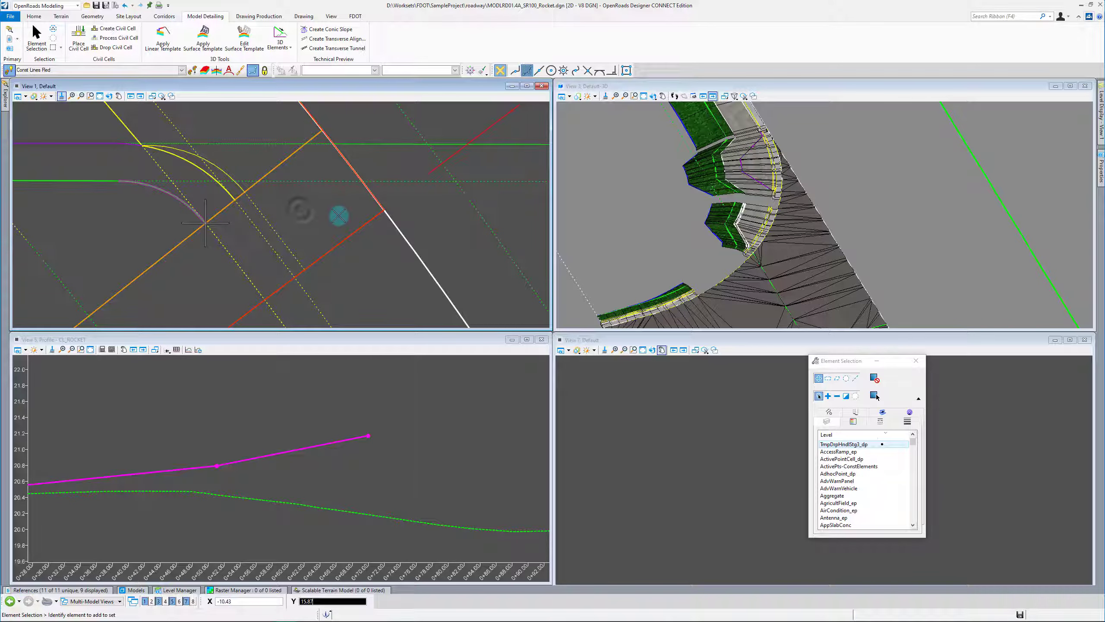
Set the return curb template drop's end to station 0+42.34, where the ramp's red boundary line meets the curve.
scroll(742, 261, "up", 3)
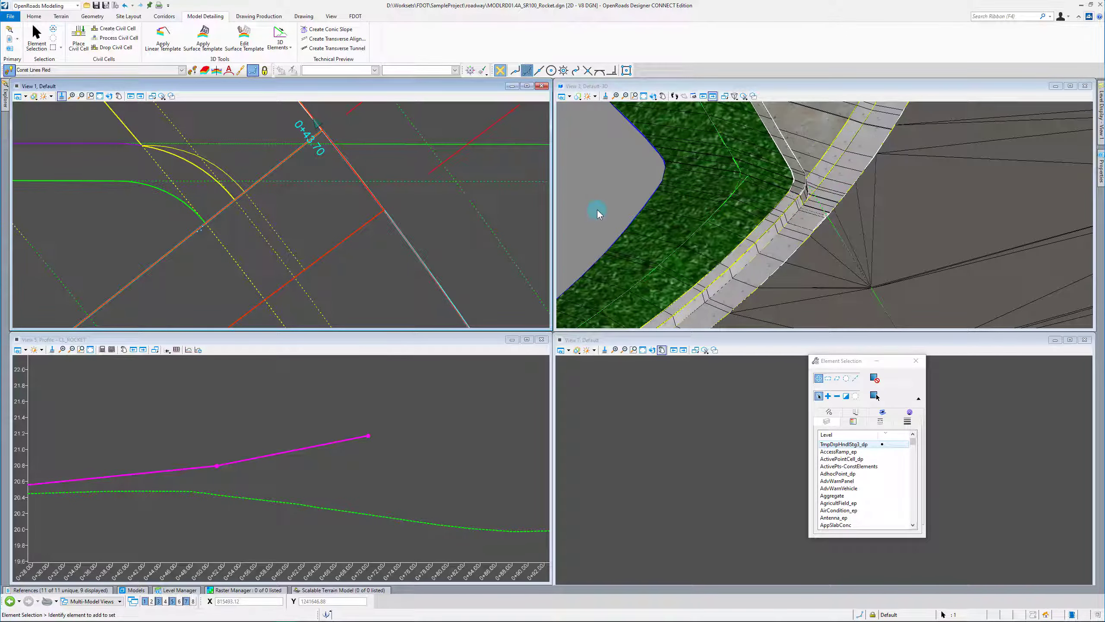
scroll(260, 226, "down", 2)
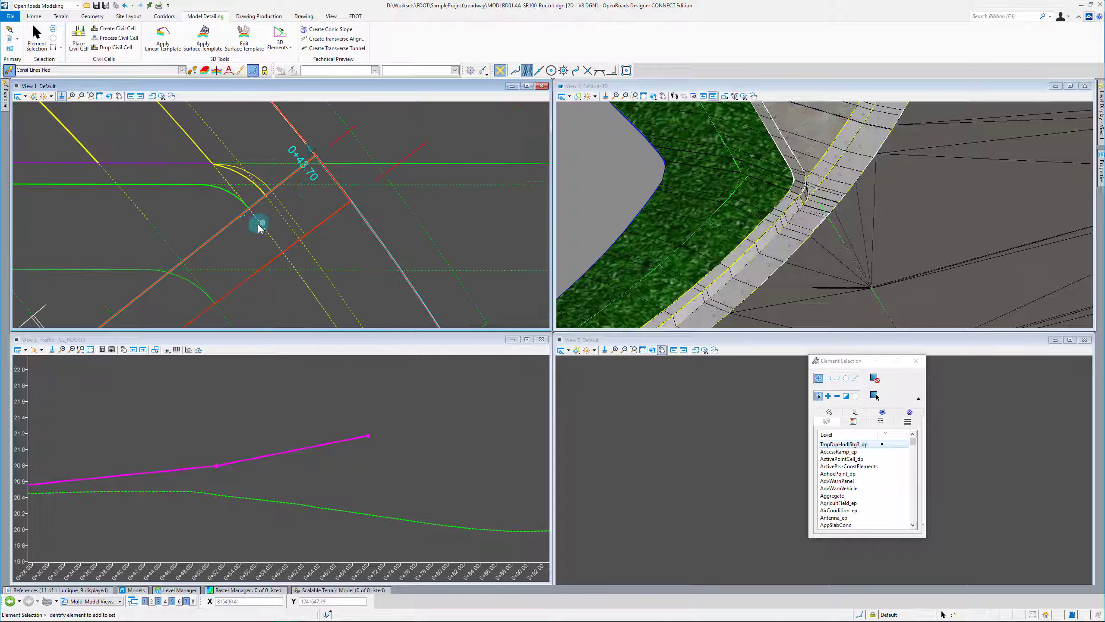
left_click(309, 154)
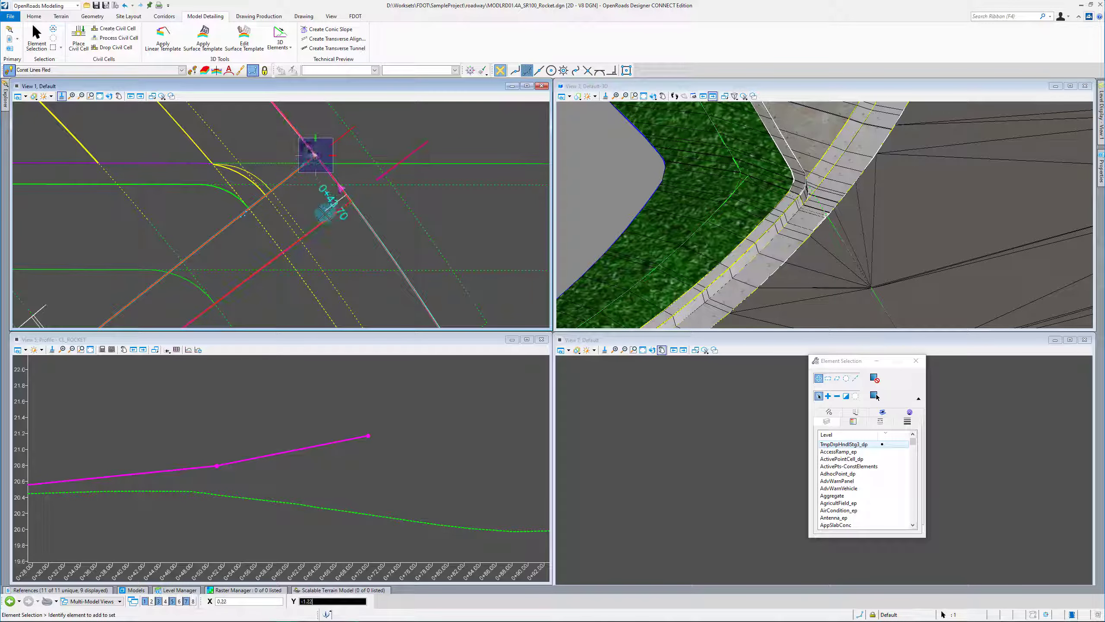
left_click(351, 201)
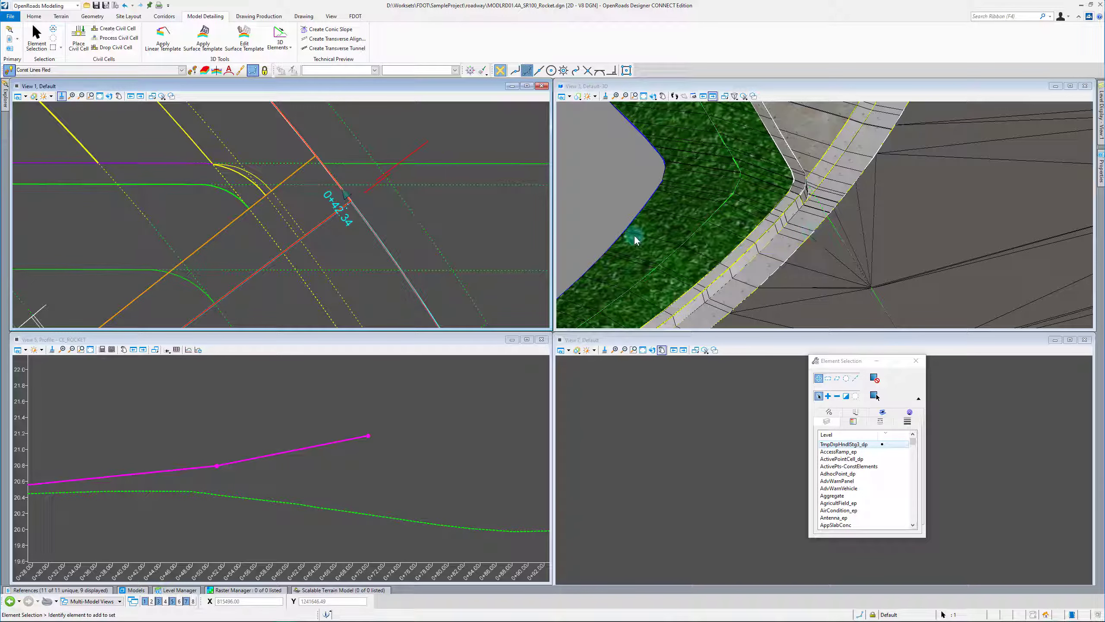
right_click(404, 226)
left_click(246, 179)
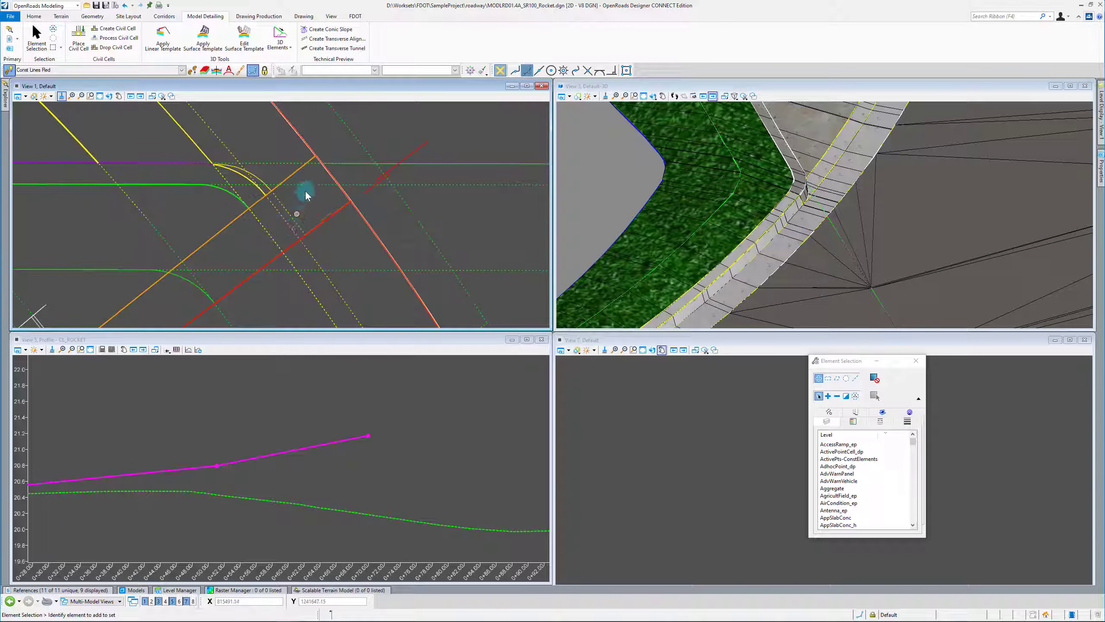
Open the corridor objects of the return corridor CR_ROCKET_SW.
scroll(352, 186, "down", 2)
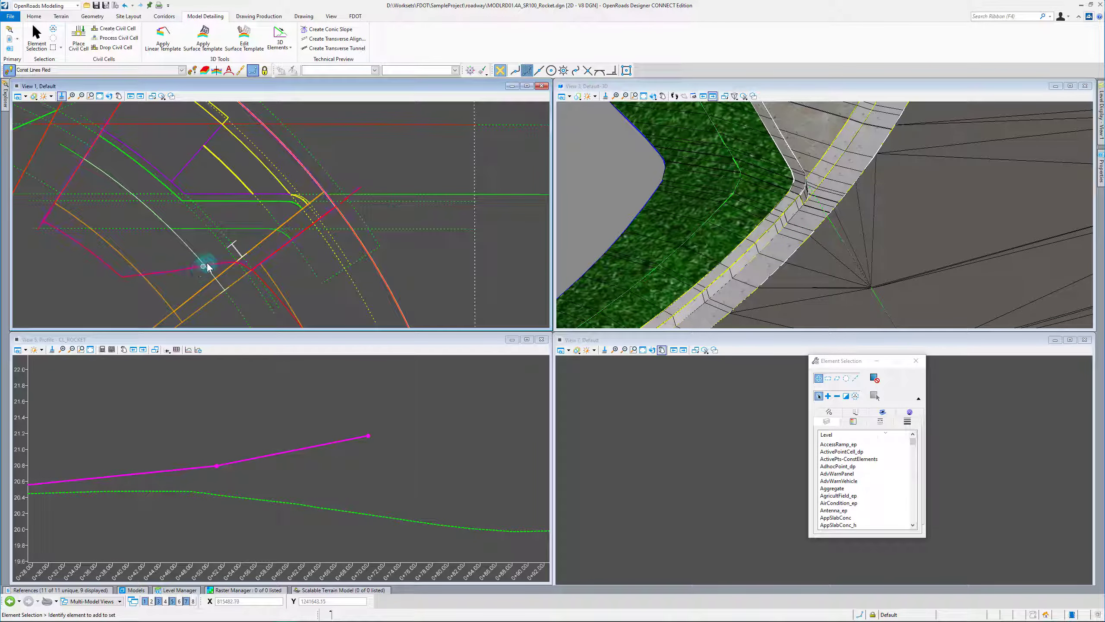
scroll(391, 279, "down", 2)
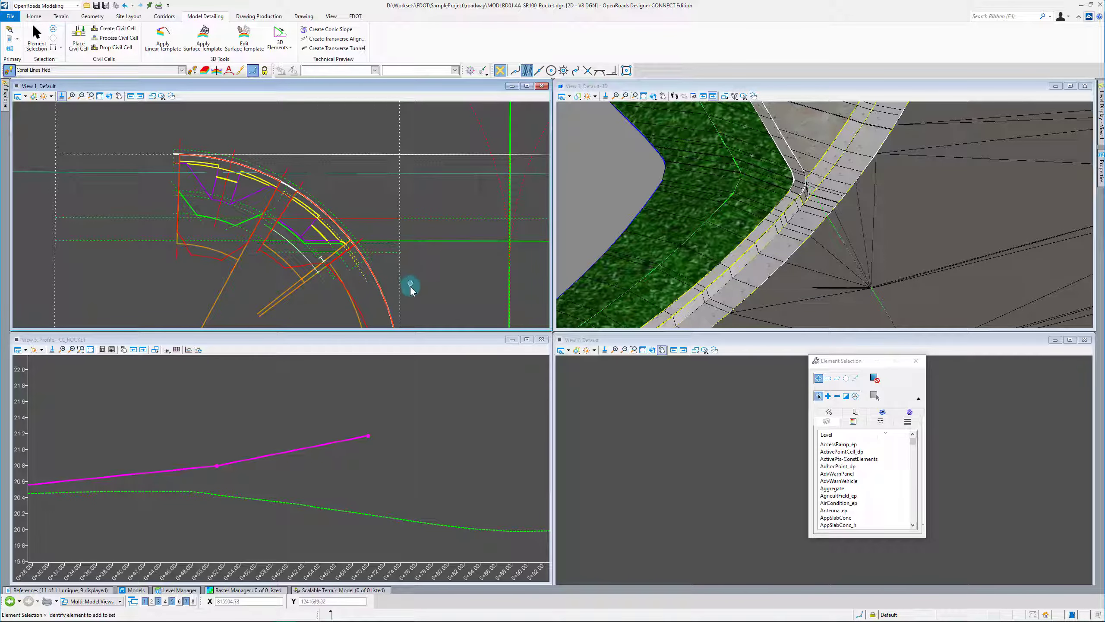
scroll(714, 261, "down", 2)
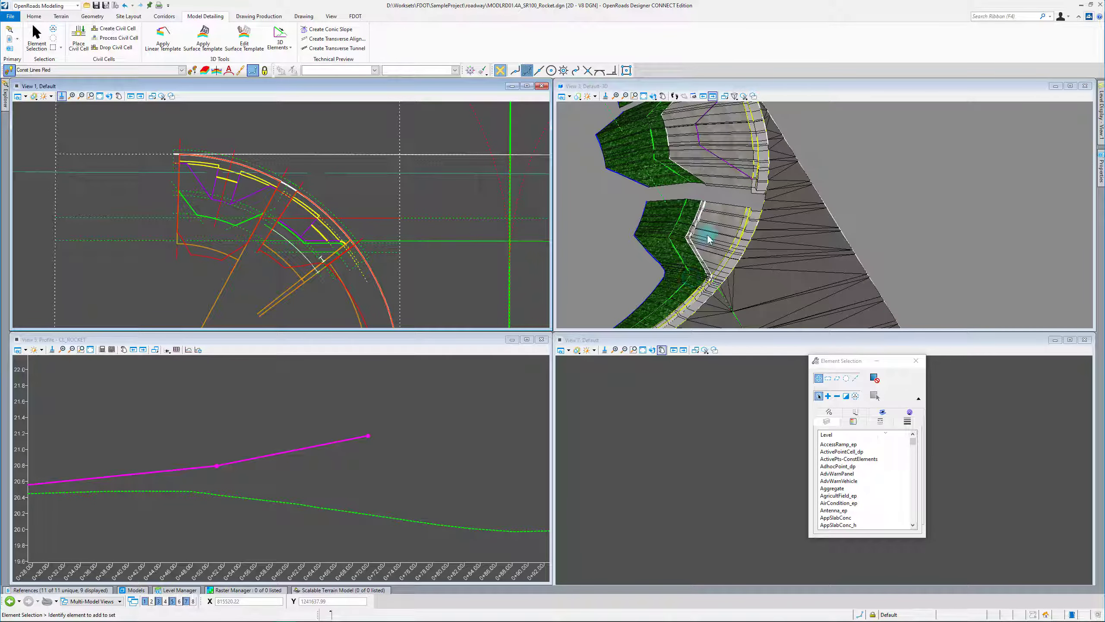
scroll(757, 253, "down", 2)
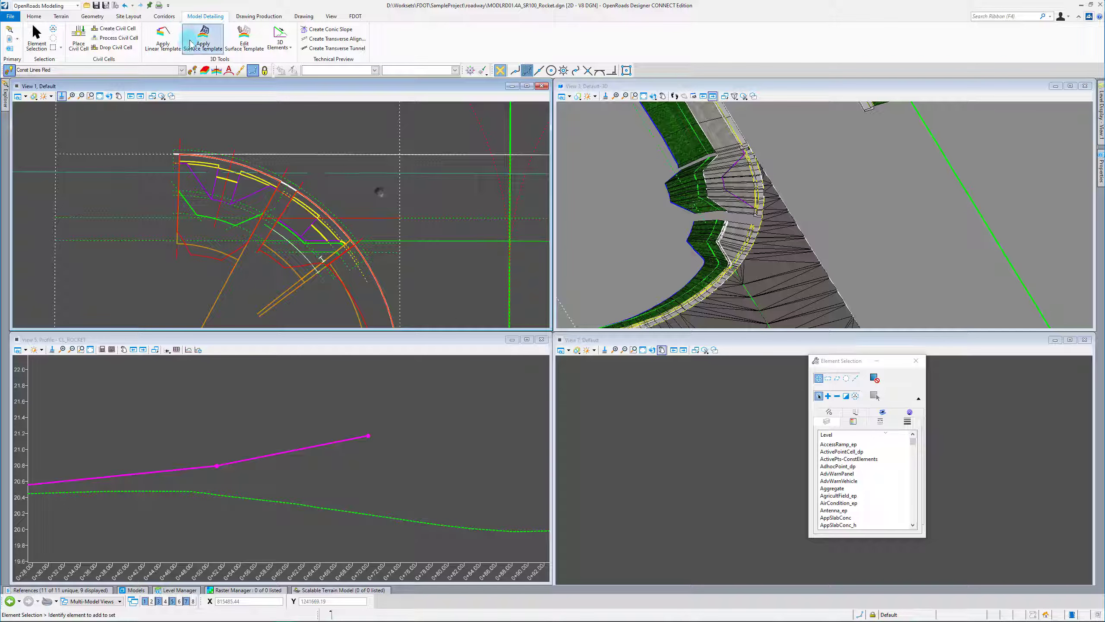
left_click(164, 16)
left_click(267, 41)
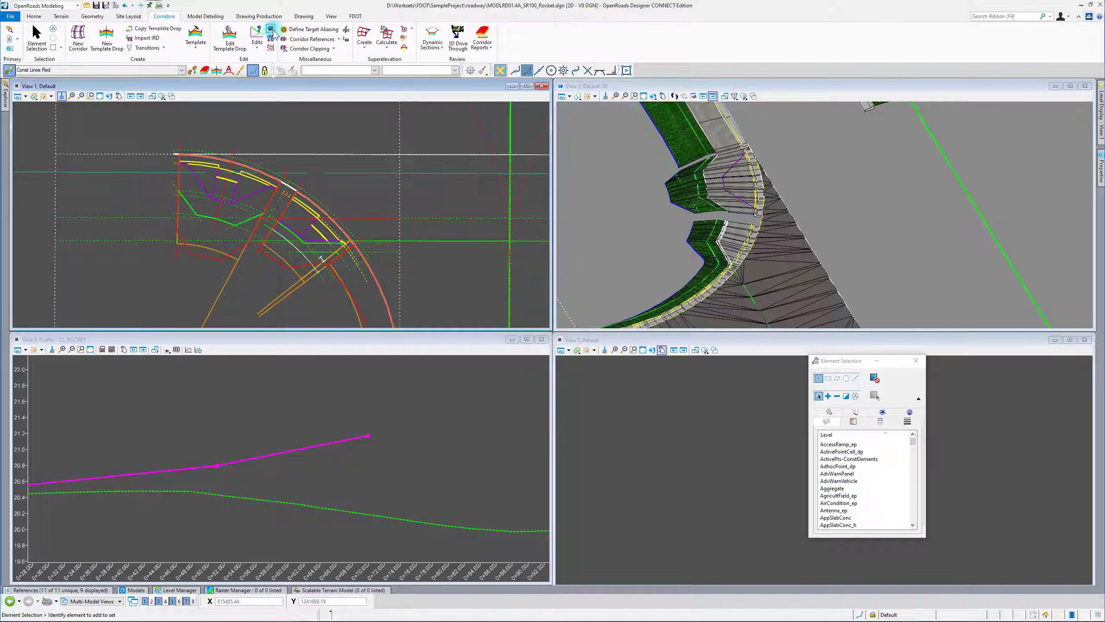
left_click(356, 305)
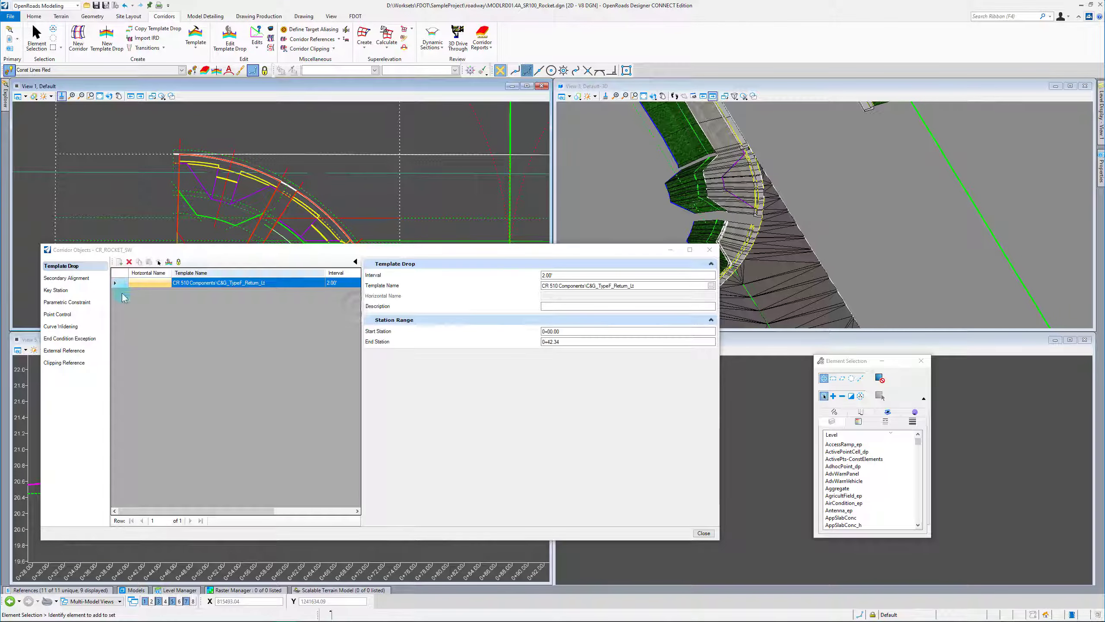
Start a new template drop in the corridor using the C&G_TypeF_Swk_Lt template from CR 510 Components.
left_click(116, 257)
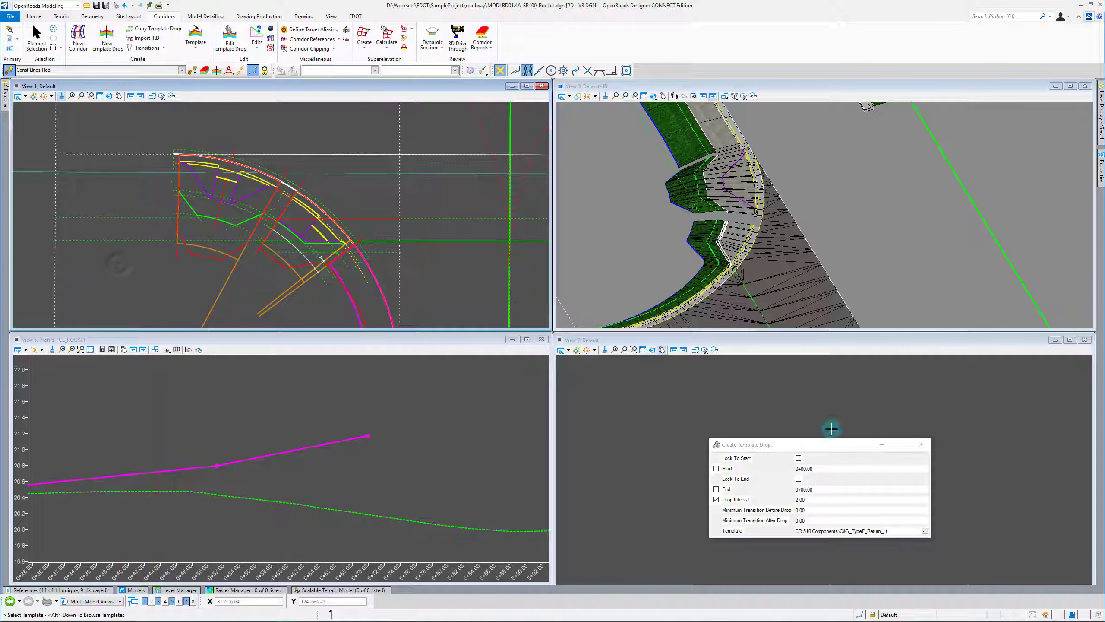
left_click(925, 530)
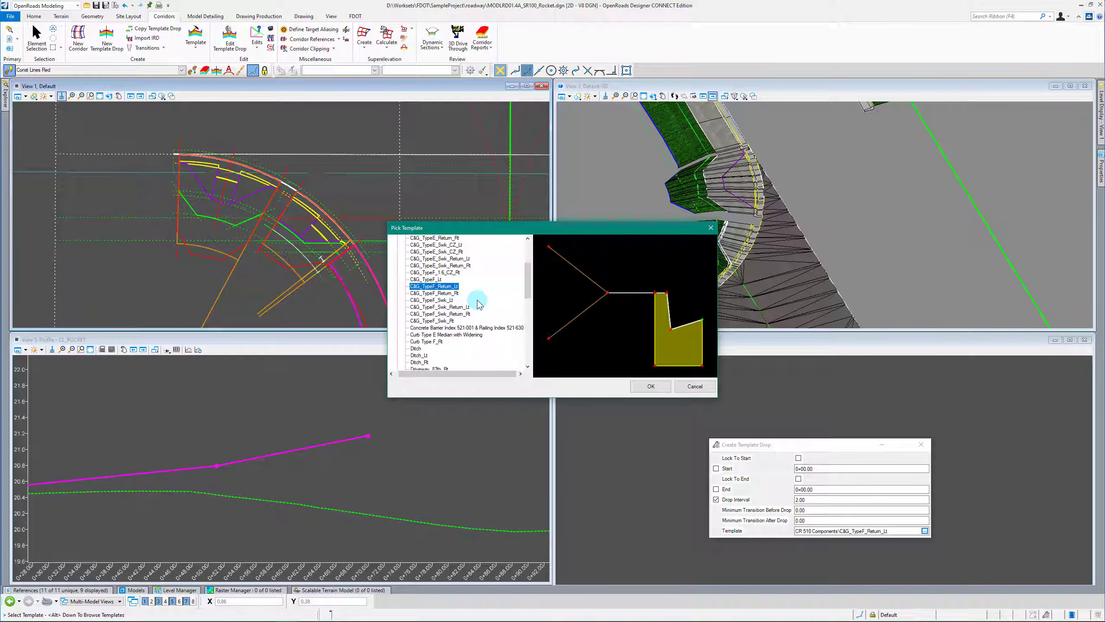
left_click(446, 300)
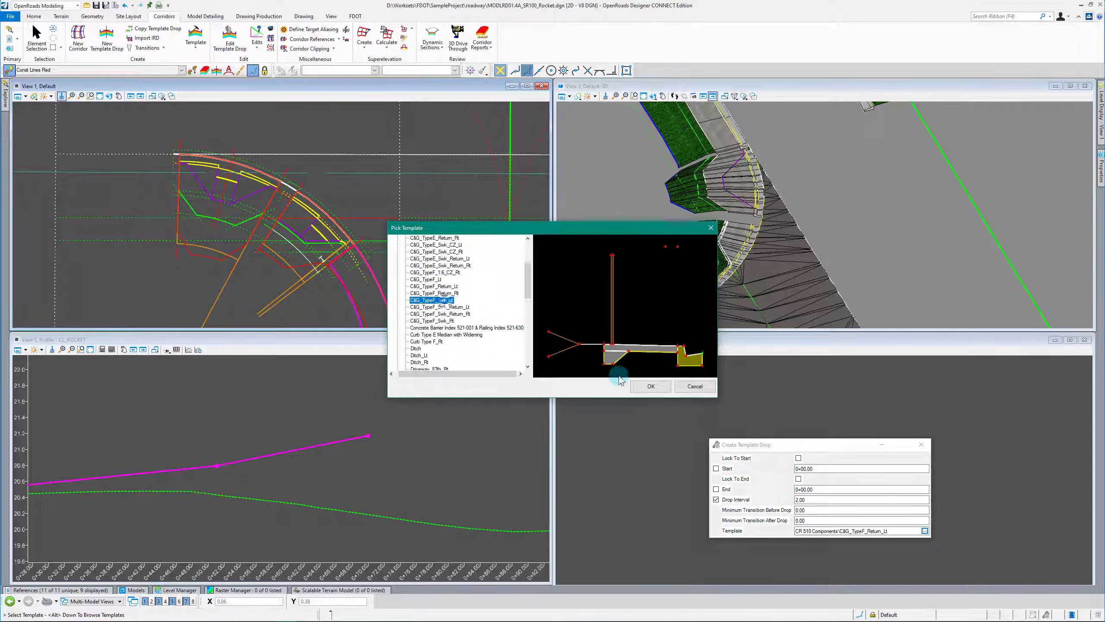
left_click(651, 386)
Place the sidewalk template drop across the gap between the two ramps, from station 0+59.72 to the neighbouring ramp's edge, with interval 2.00 and zero transitions.
left_click(362, 200)
scroll(319, 202, "up", 6)
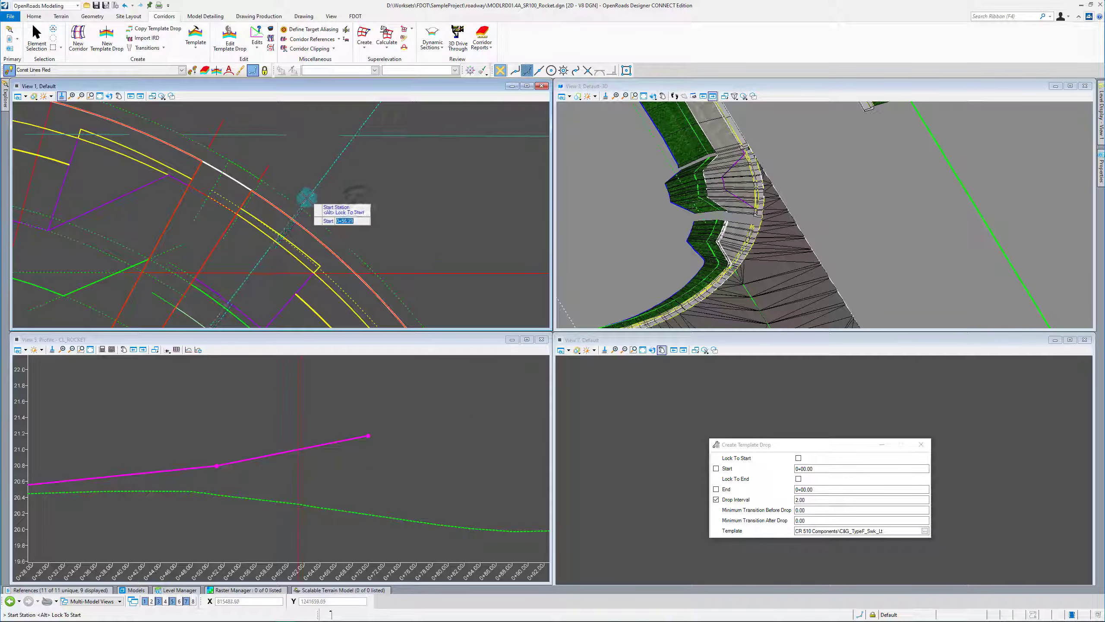
scroll(253, 196, "down", 3)
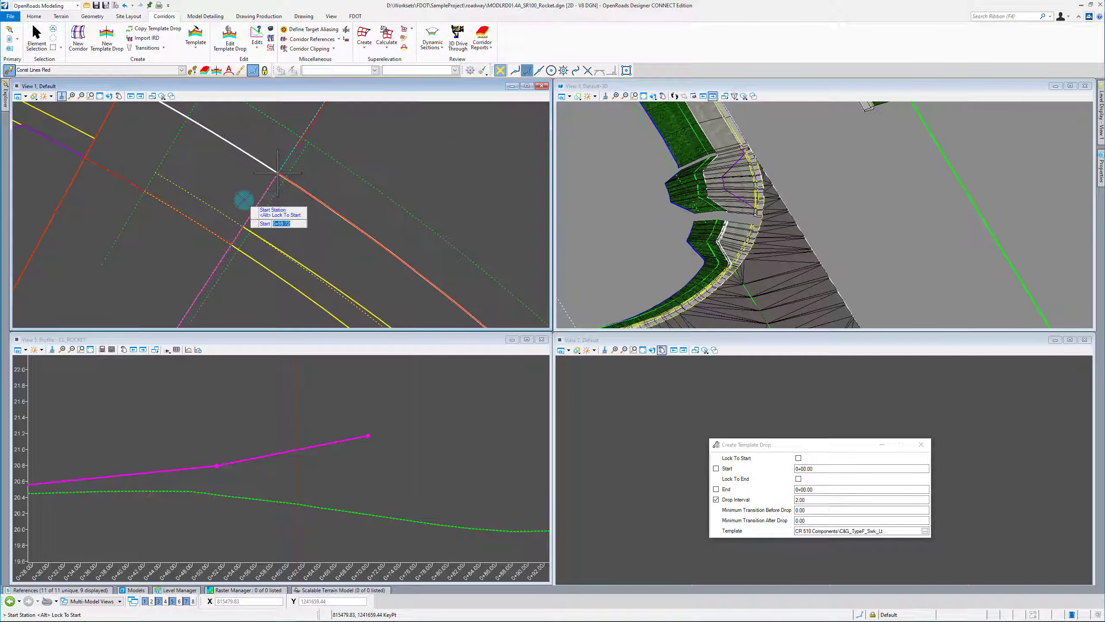
left_click(257, 205)
scroll(226, 178, "up", 3)
left_click(237, 183)
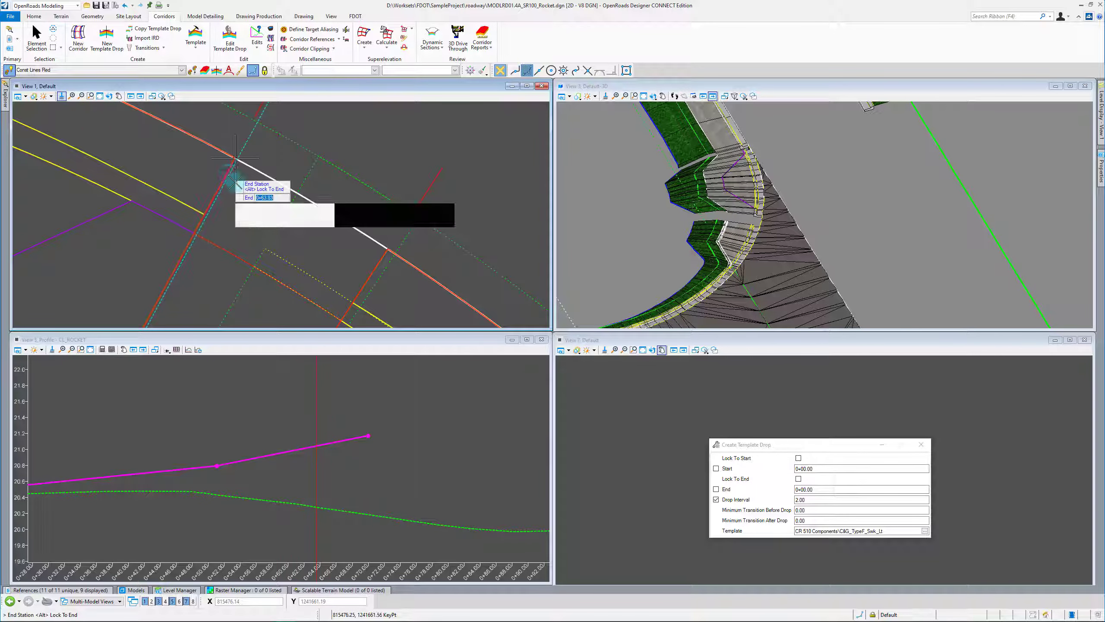
scroll(261, 183, "down", 2)
left_click(321, 166)
left_click(321, 165)
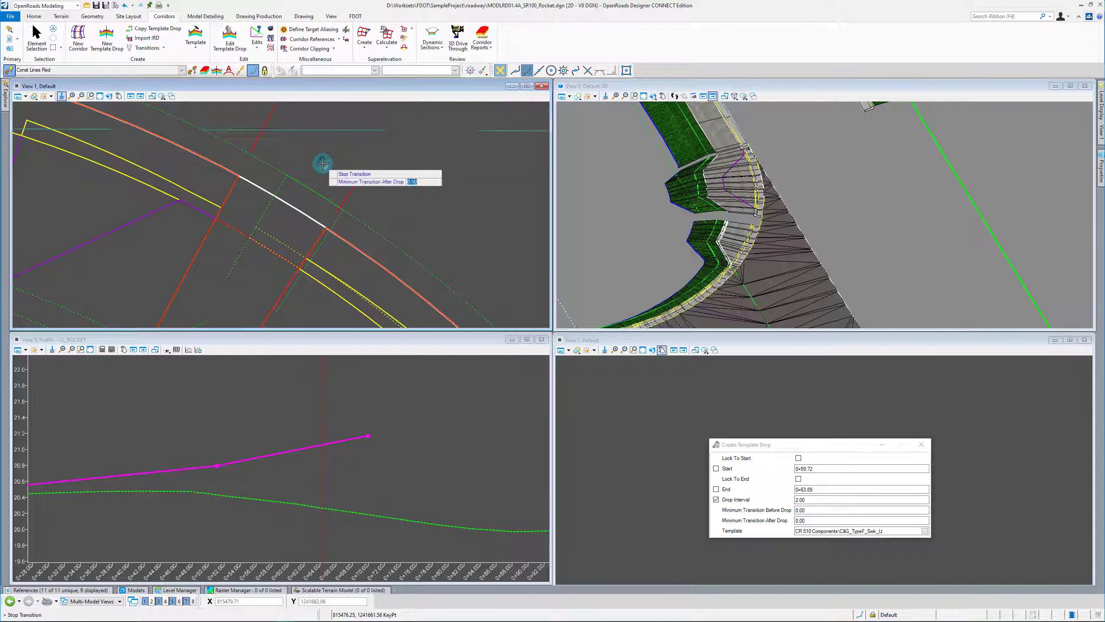
left_click(322, 164)
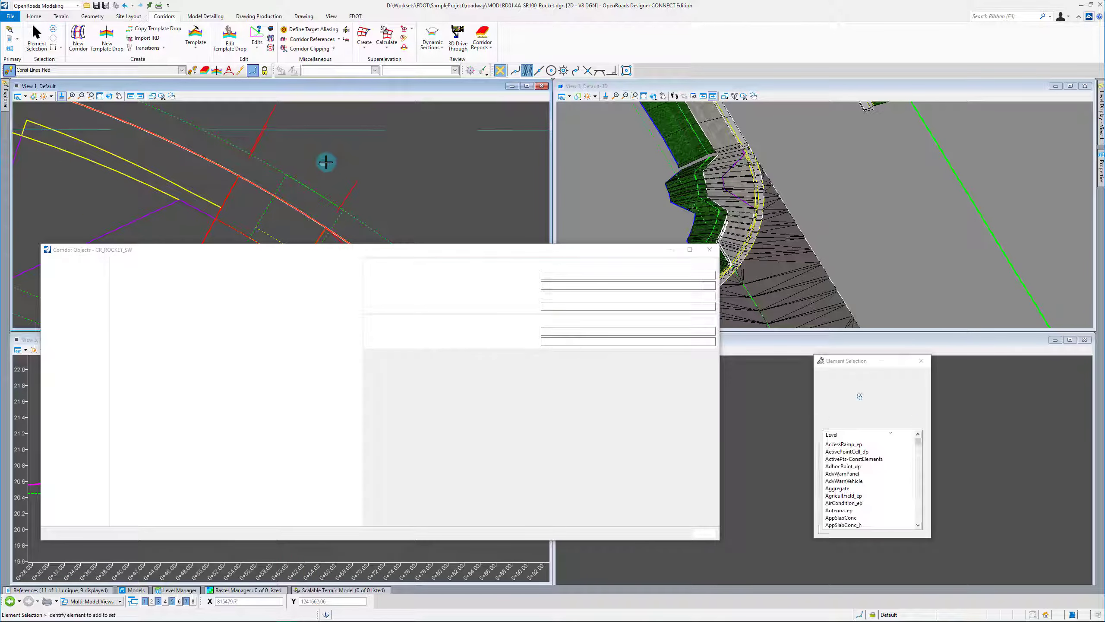
Start another C&G_TypeF_Swk_Lt template drop in the corridor, beginning at the outer ramp's edge at station 0+87.15.
scroll(741, 221, "up", 3)
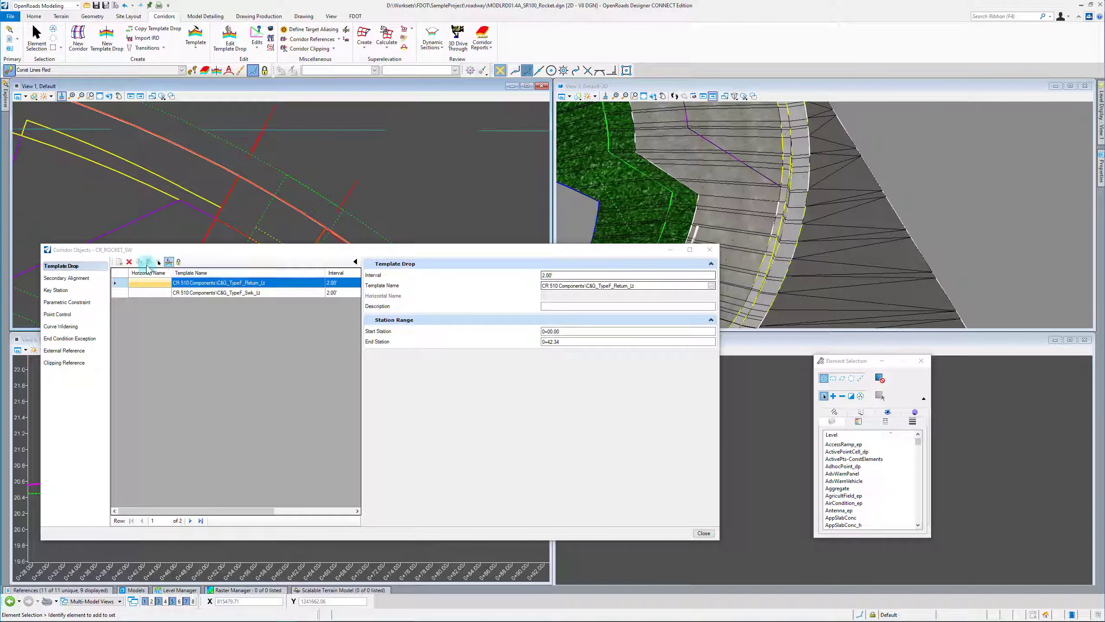
scroll(731, 200, "down", 3)
scroll(720, 176, "up", 3)
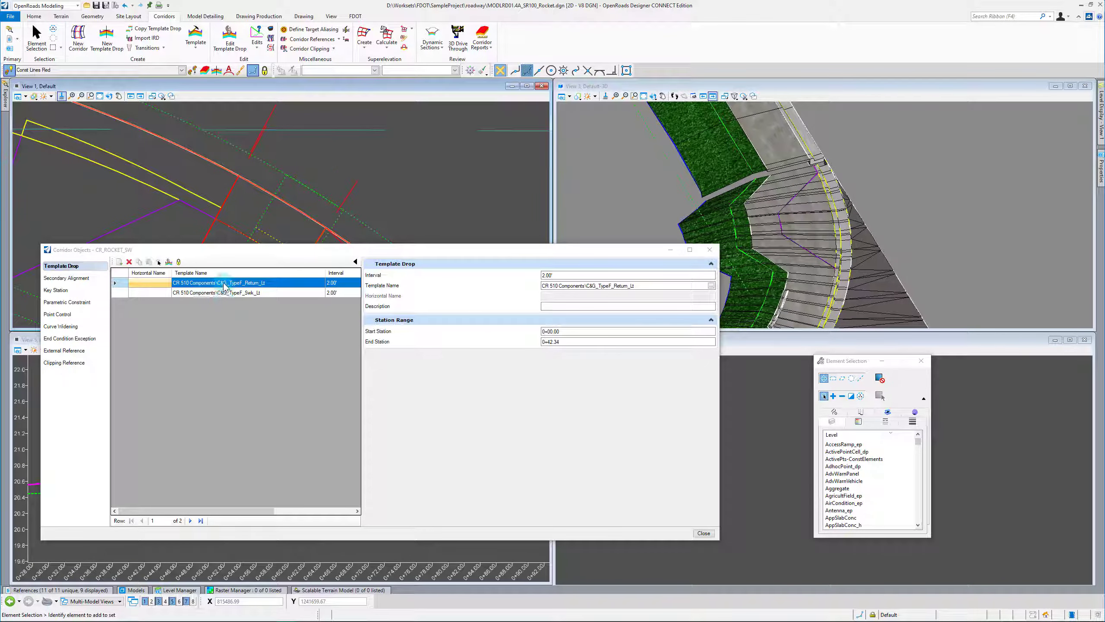
left_click(119, 262)
scroll(351, 203, "down", 3)
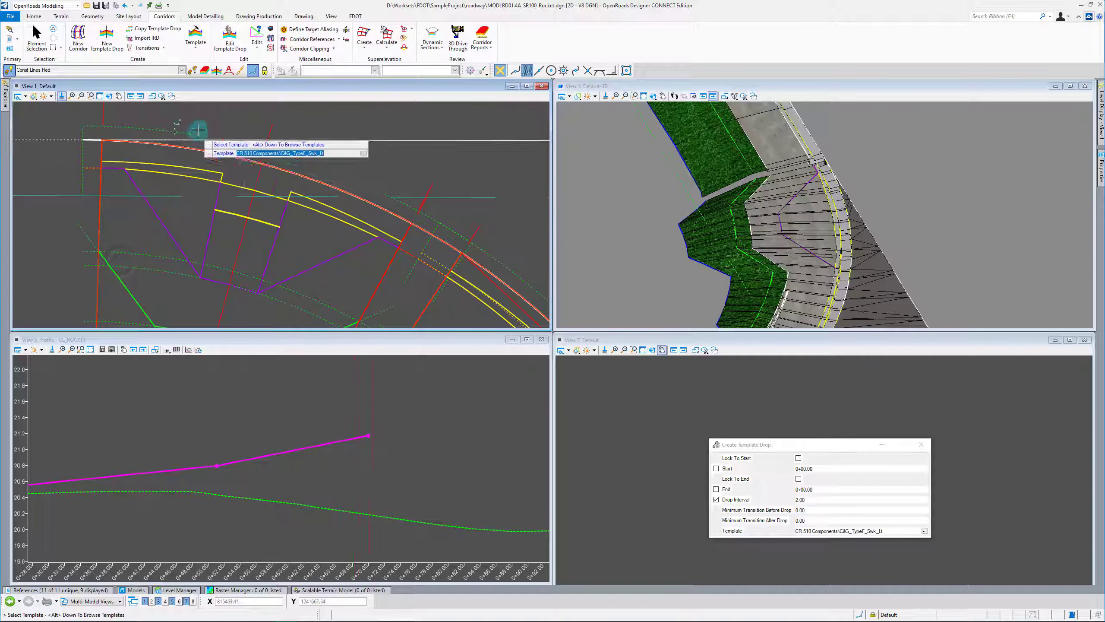
left_click(271, 179)
scroll(267, 165, "up", 5)
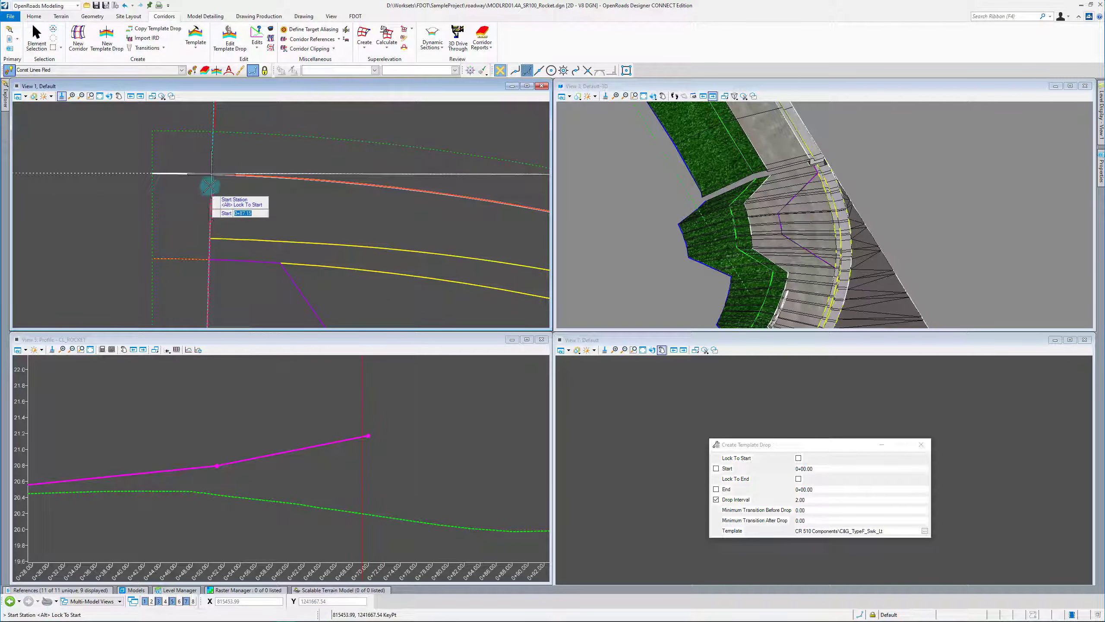
left_click(240, 202)
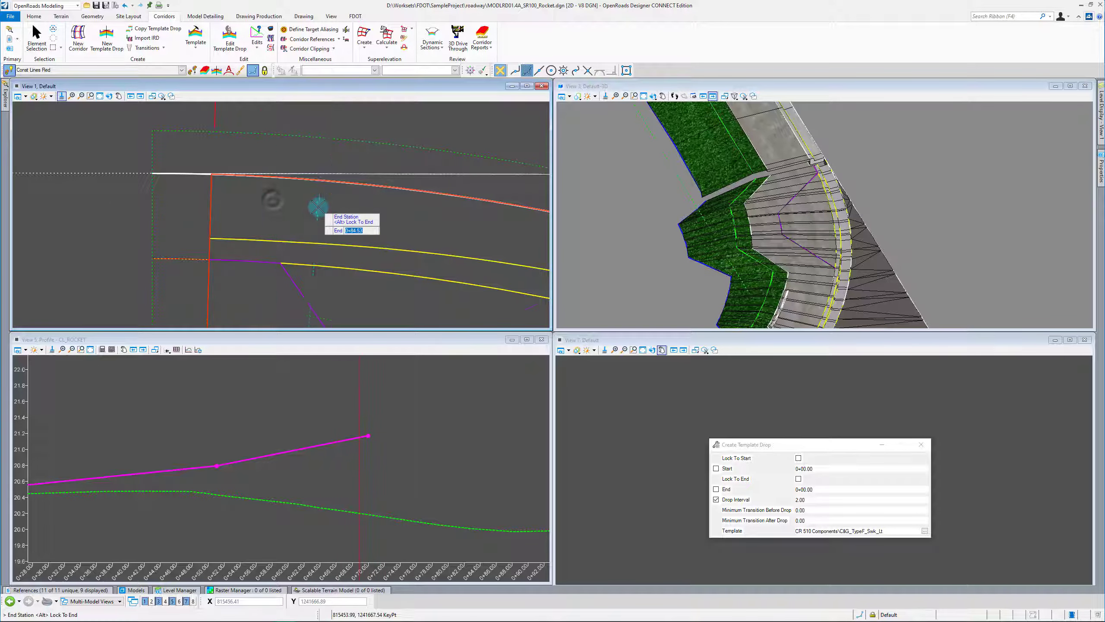
Lock the sidewalk template drop's end to the end of the corridor, with interval 2.00 and zero transitions, and place it.
scroll(316, 207, "down", 3)
scroll(281, 187, "up", 3)
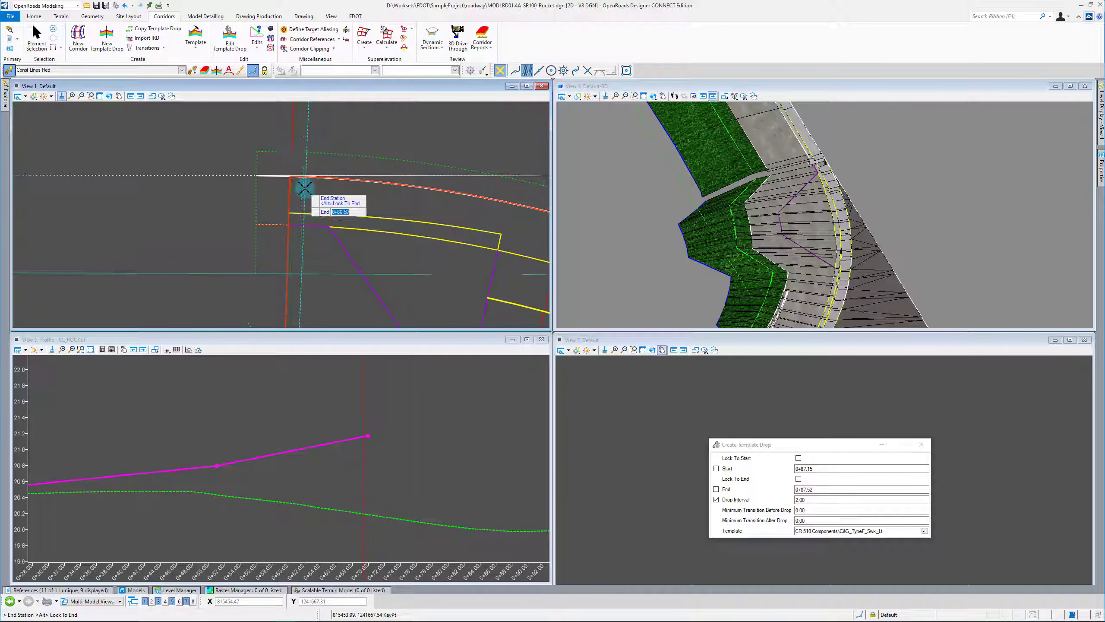
scroll(285, 175, "up", 2)
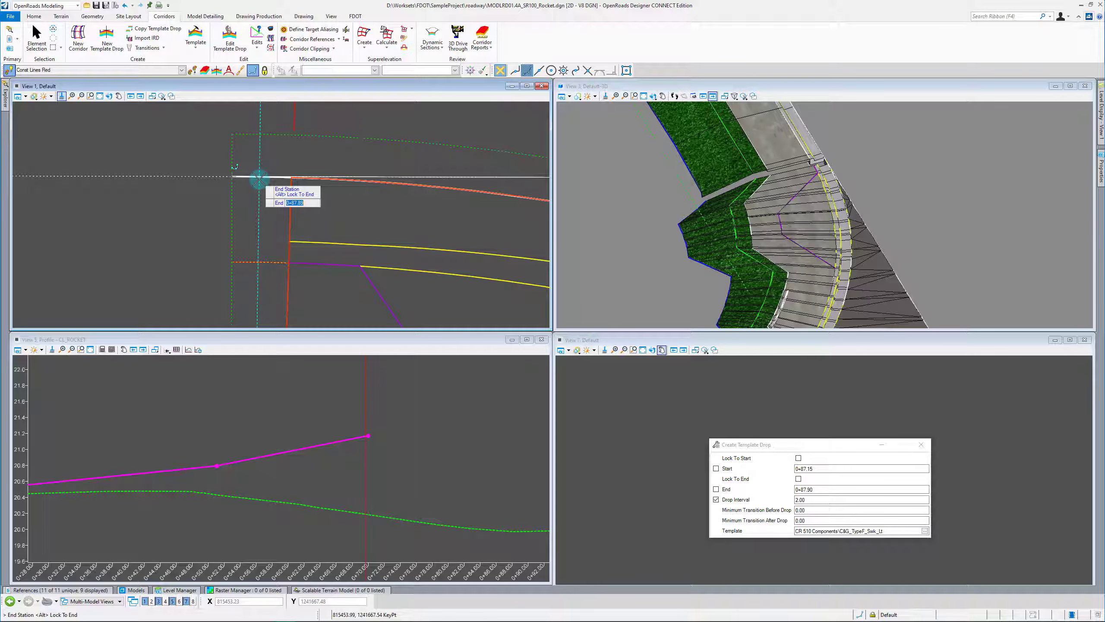
key("alt")
left_click(260, 202)
left_click(258, 203)
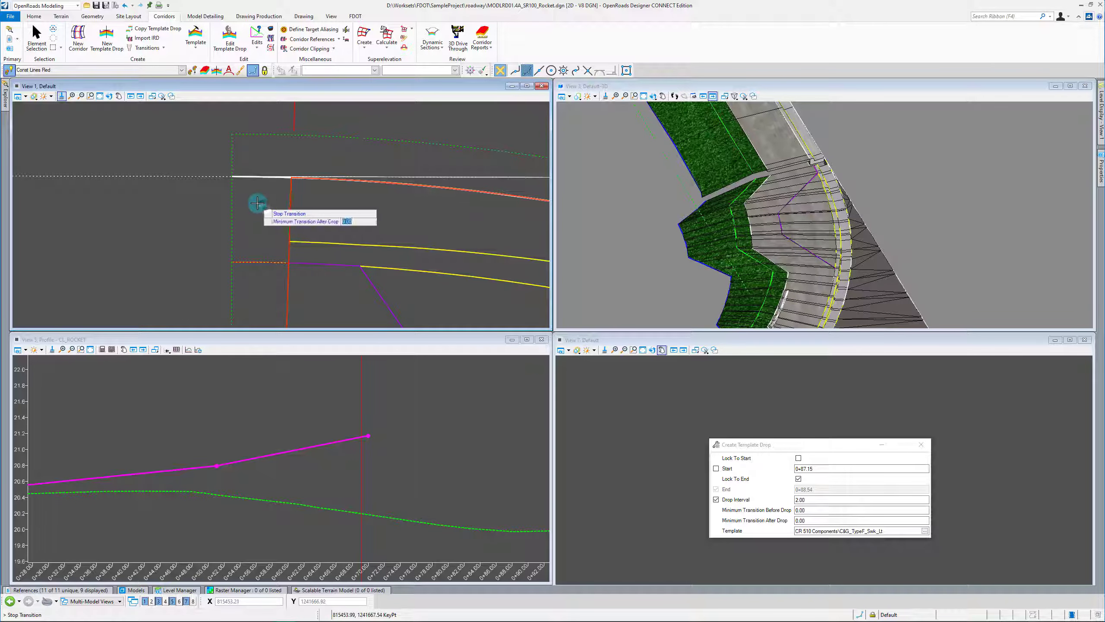
left_click(252, 230)
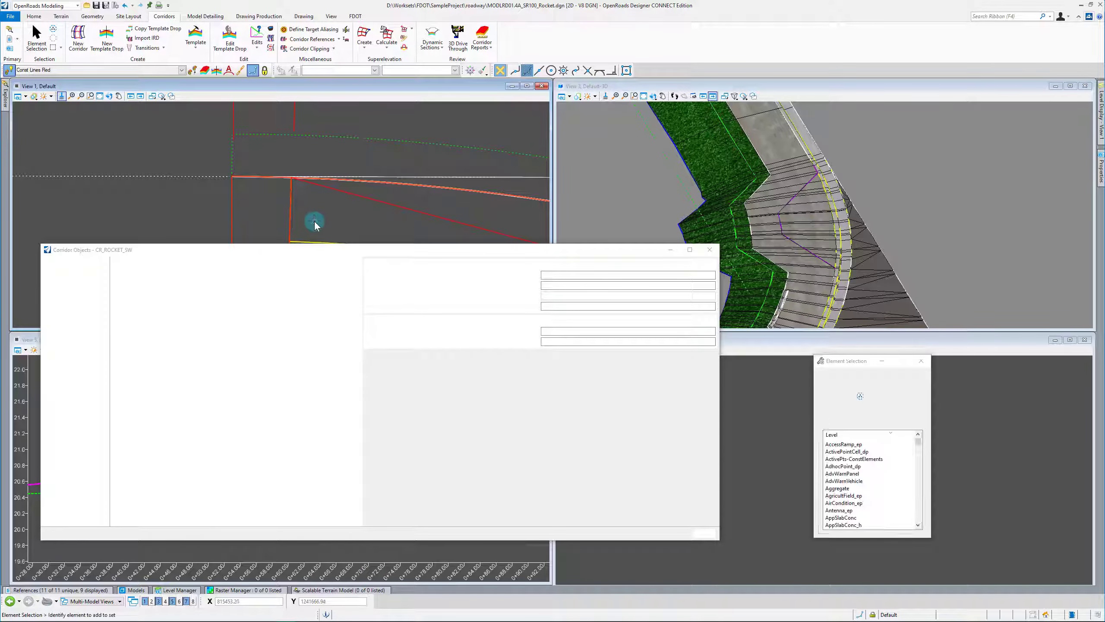
Close the corridor objects and examine the curb return, ramps and adjoining medians from several angles in the 3D model.
left_click(653, 96)
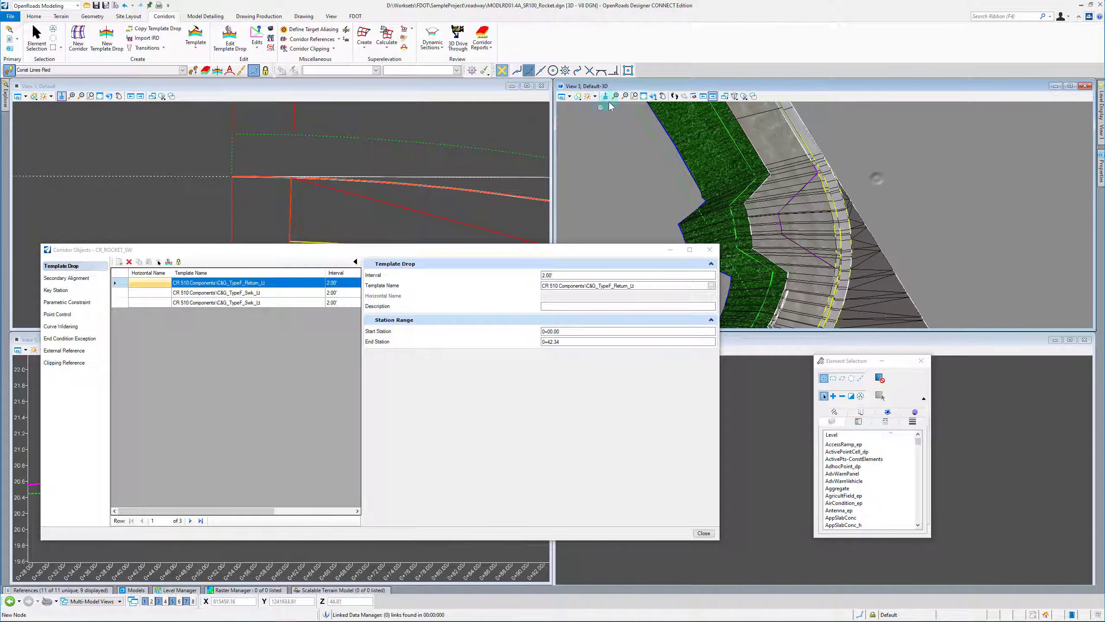
left_click(711, 251)
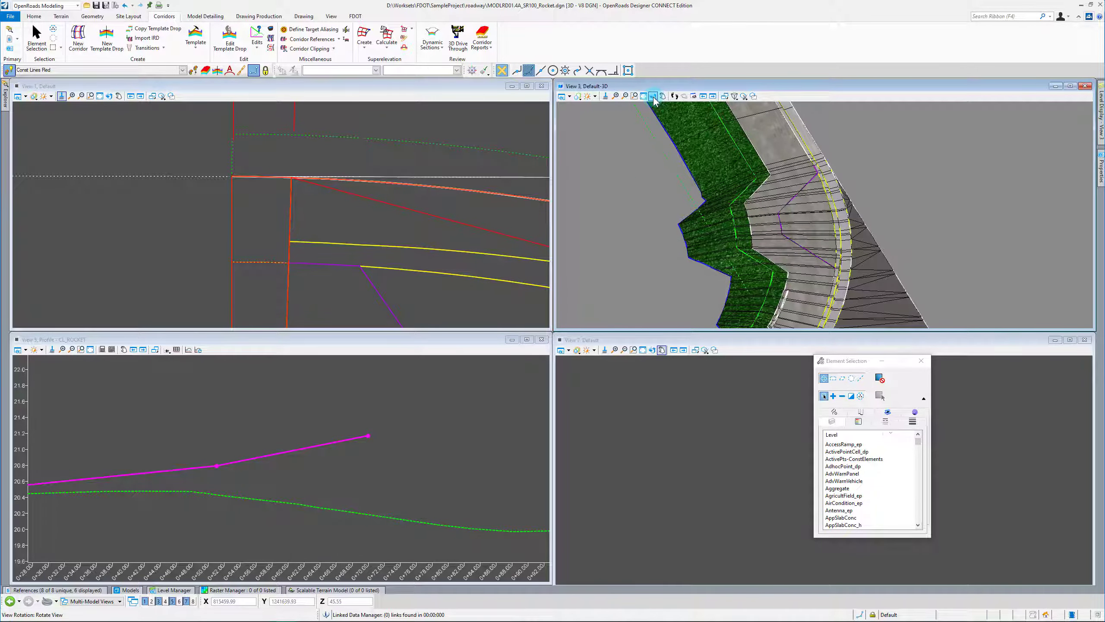
left_click(796, 190)
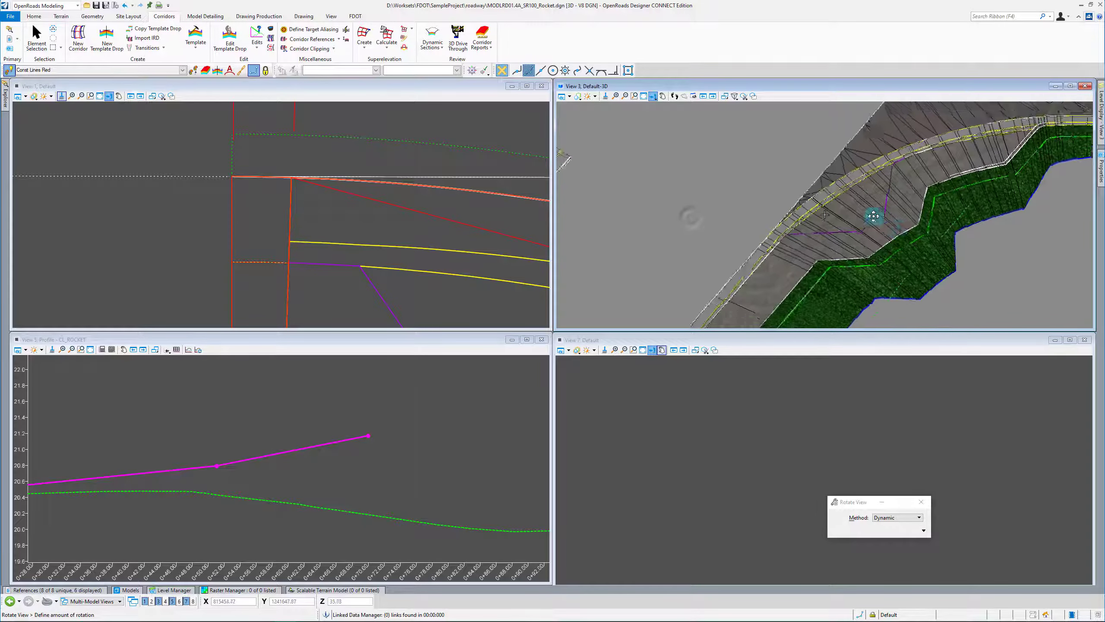
left_click(825, 215)
left_click(956, 223)
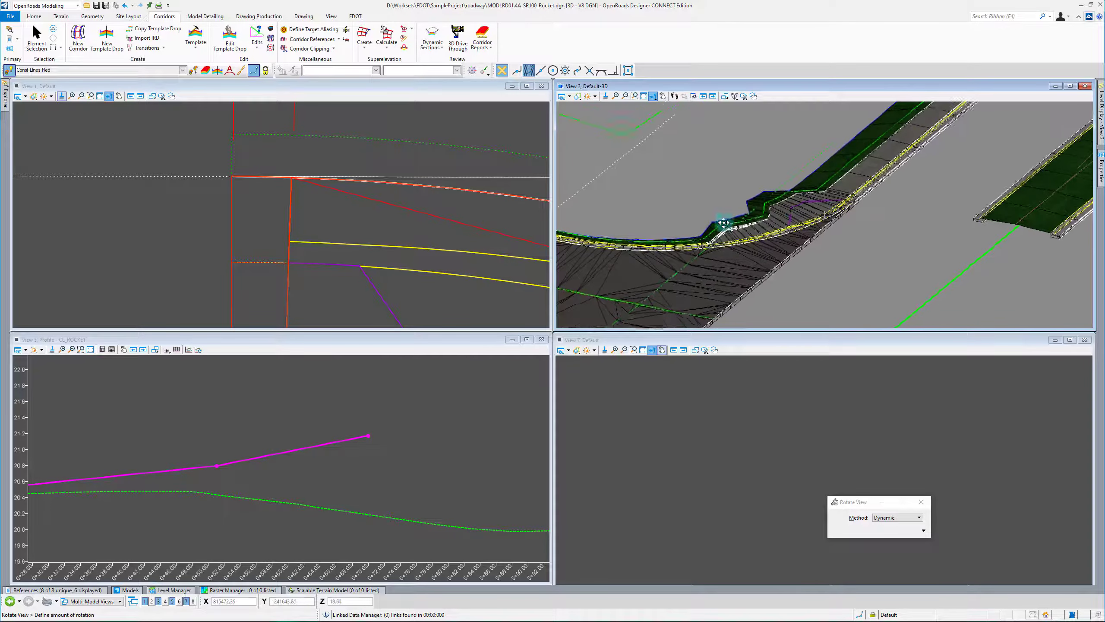
left_click(728, 264)
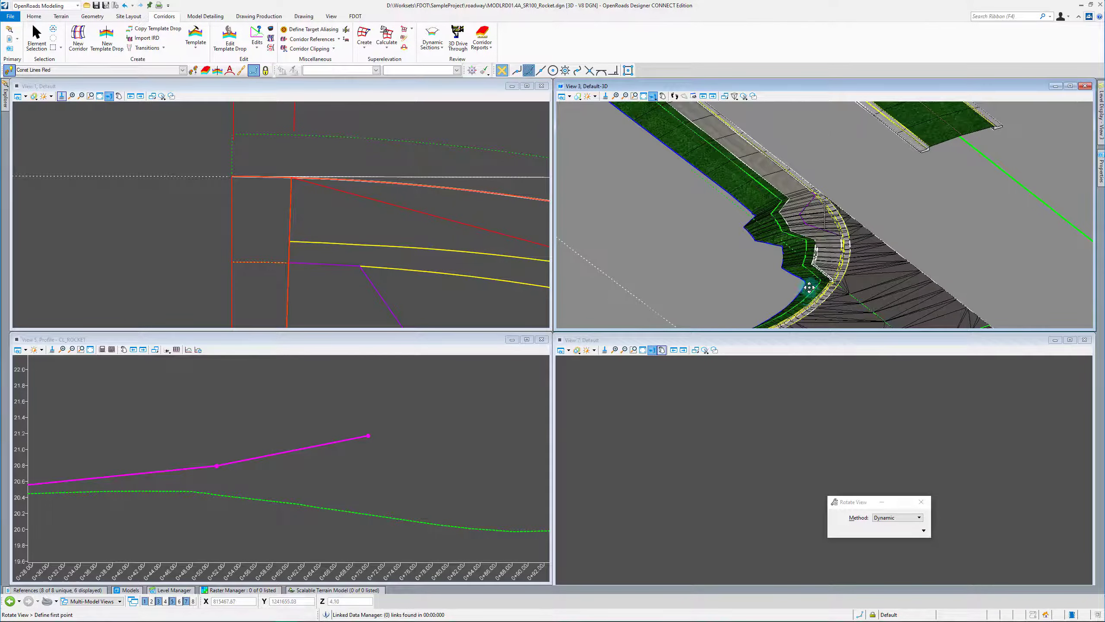
right_click(898, 296)
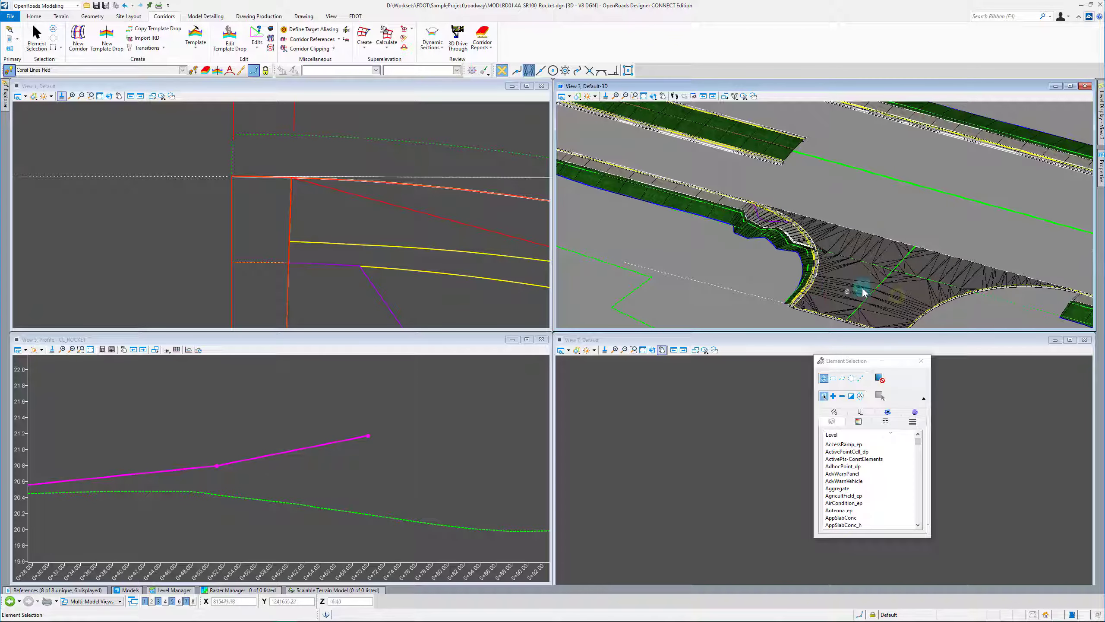
middle_click_drag(651, 220, 844, 281)
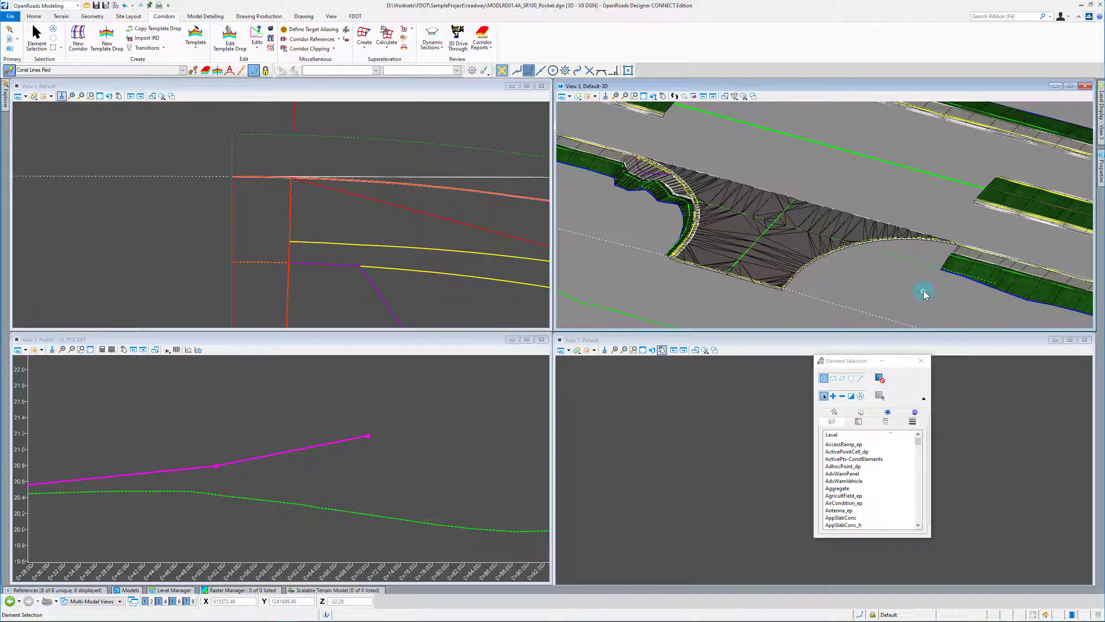
scroll(864, 291, "down", 1)
scroll(716, 241, "up", 2)
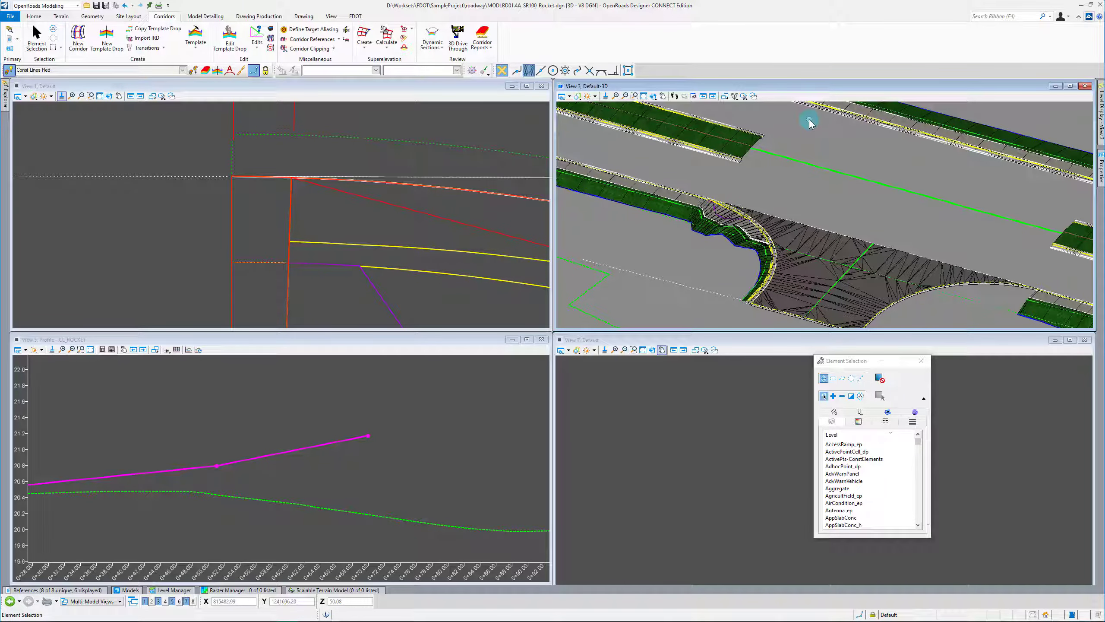
scroll(779, 187, "down", 1)
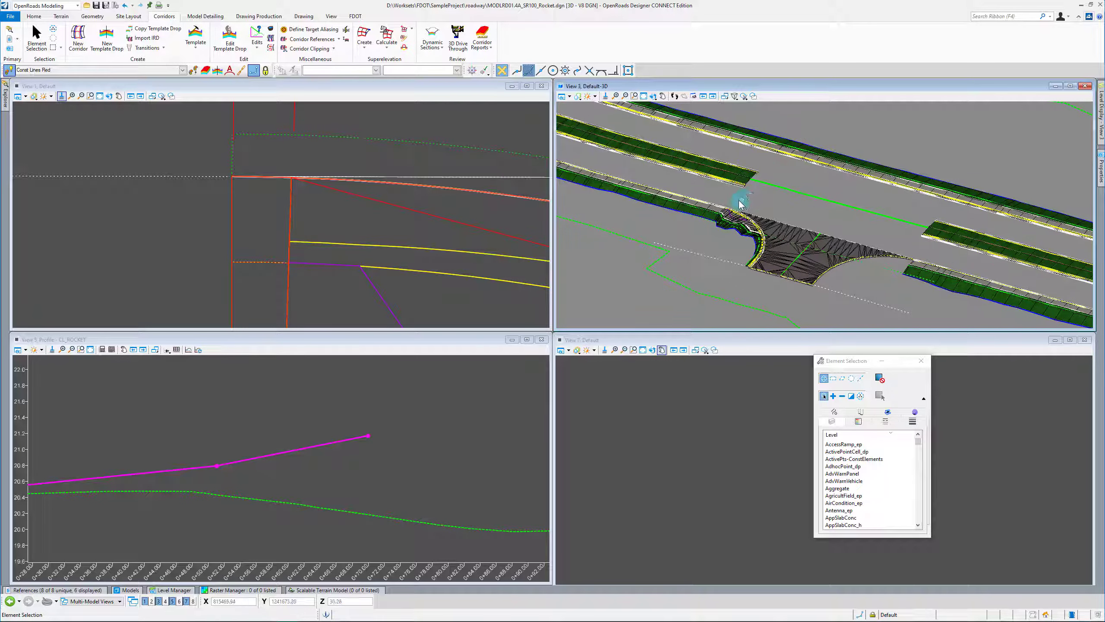
scroll(749, 174, "up", 1)
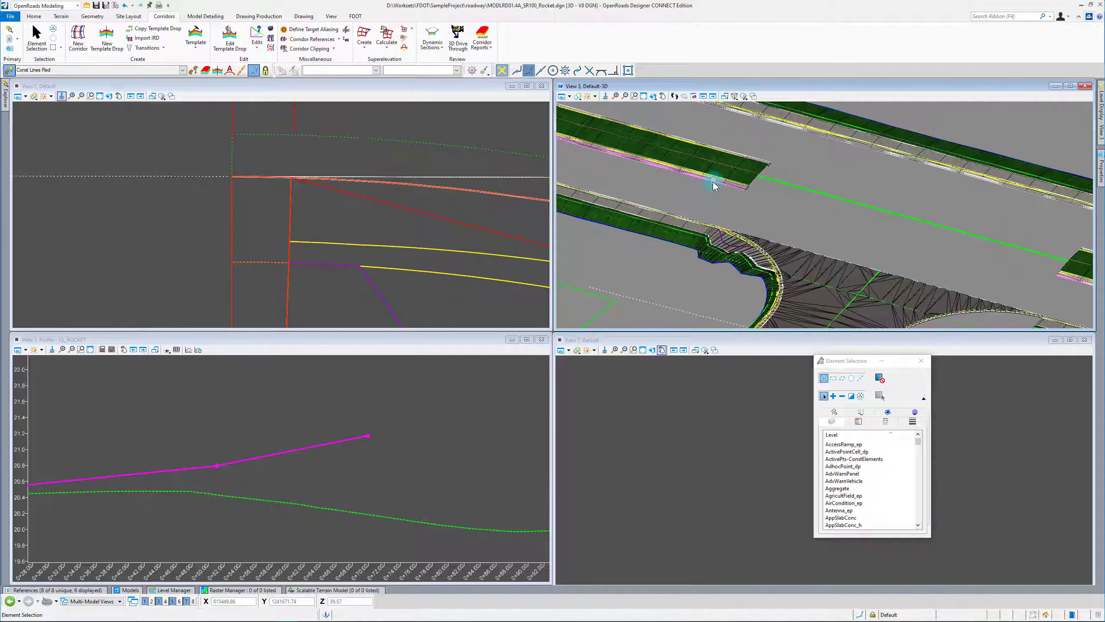
scroll(713, 185, "down", 2)
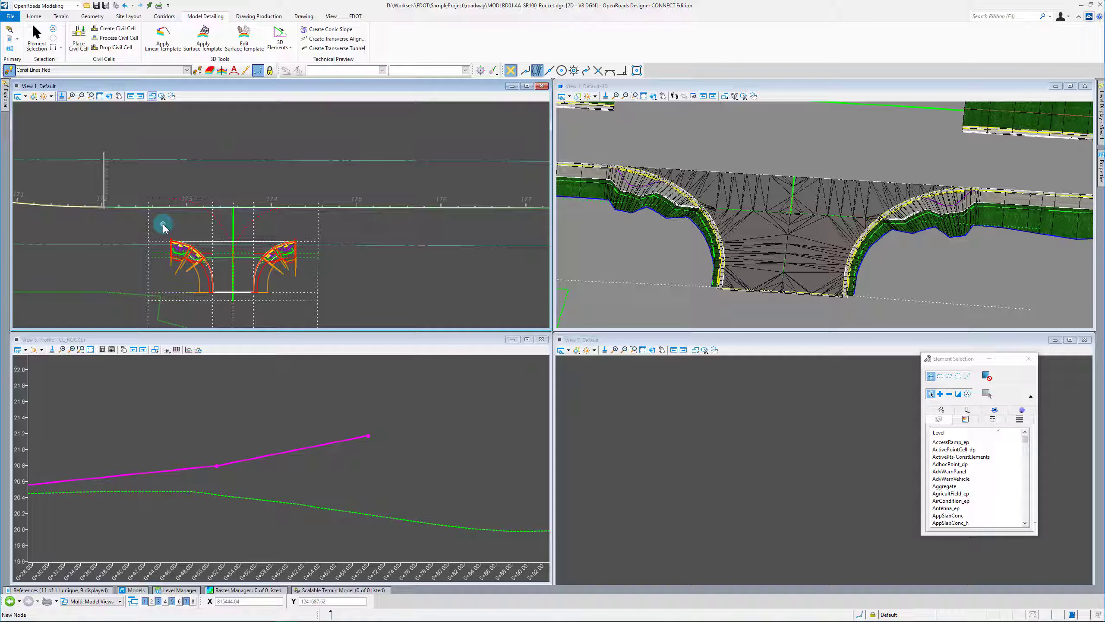
Match the active feature definition to the green dashed construction line near the ramps, Const Lines Green Dash.
scroll(150, 238, "up", 2)
scroll(271, 287, "down", 2)
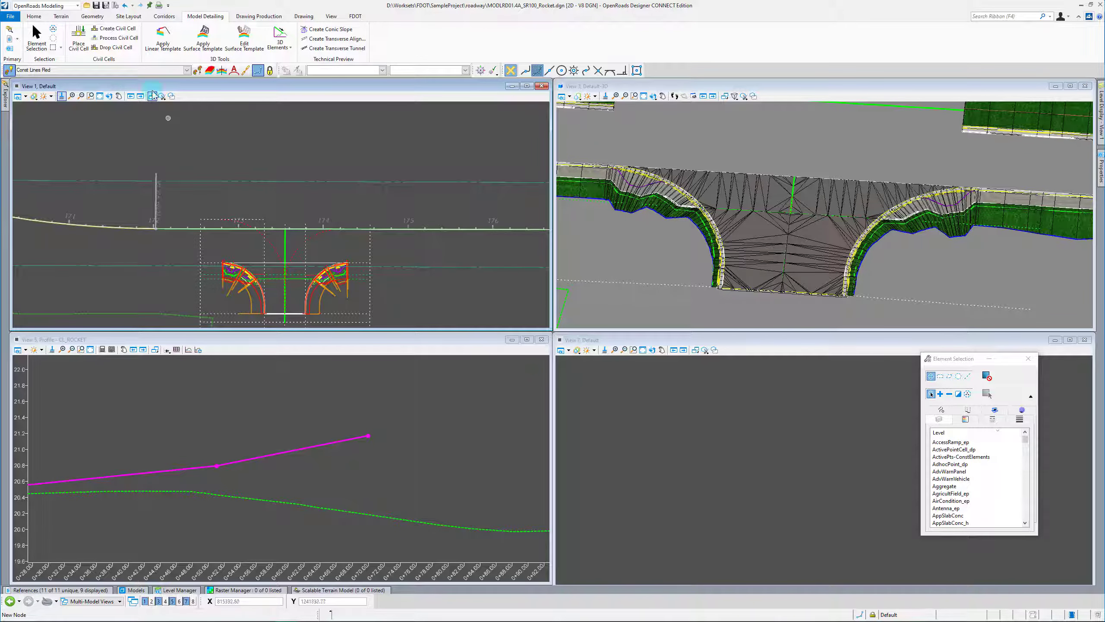
left_click(198, 71)
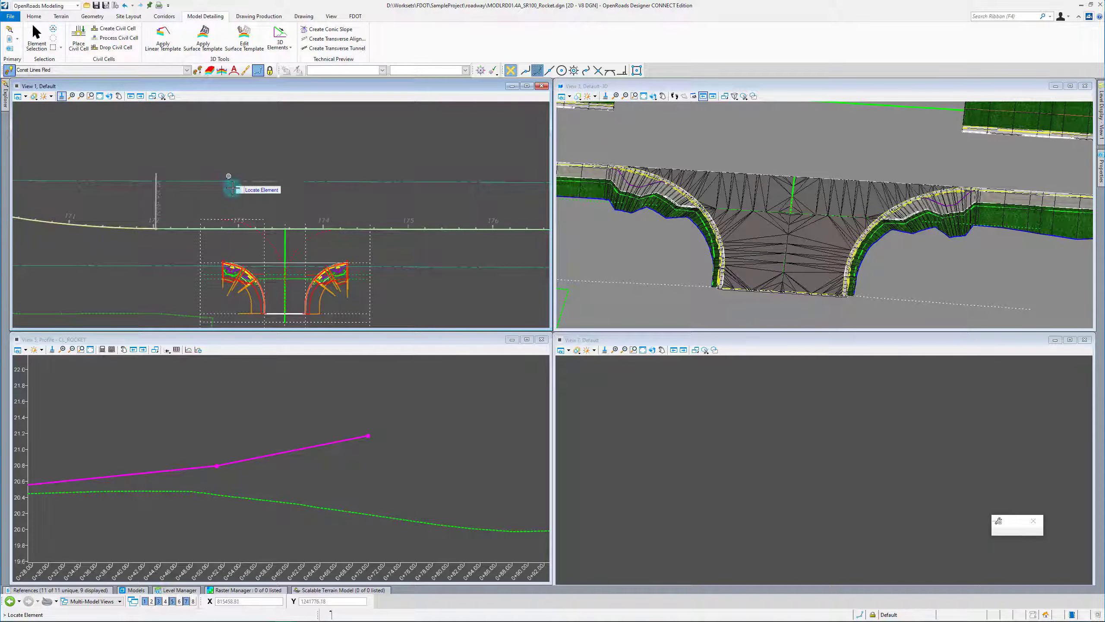
scroll(240, 265, "up", 2)
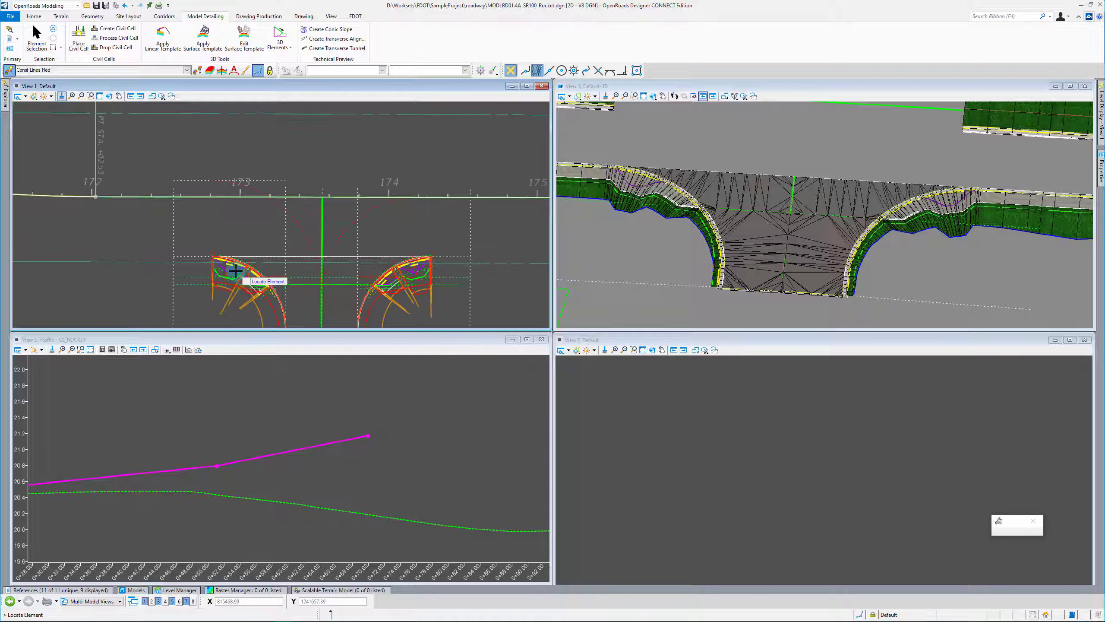
left_click(307, 279)
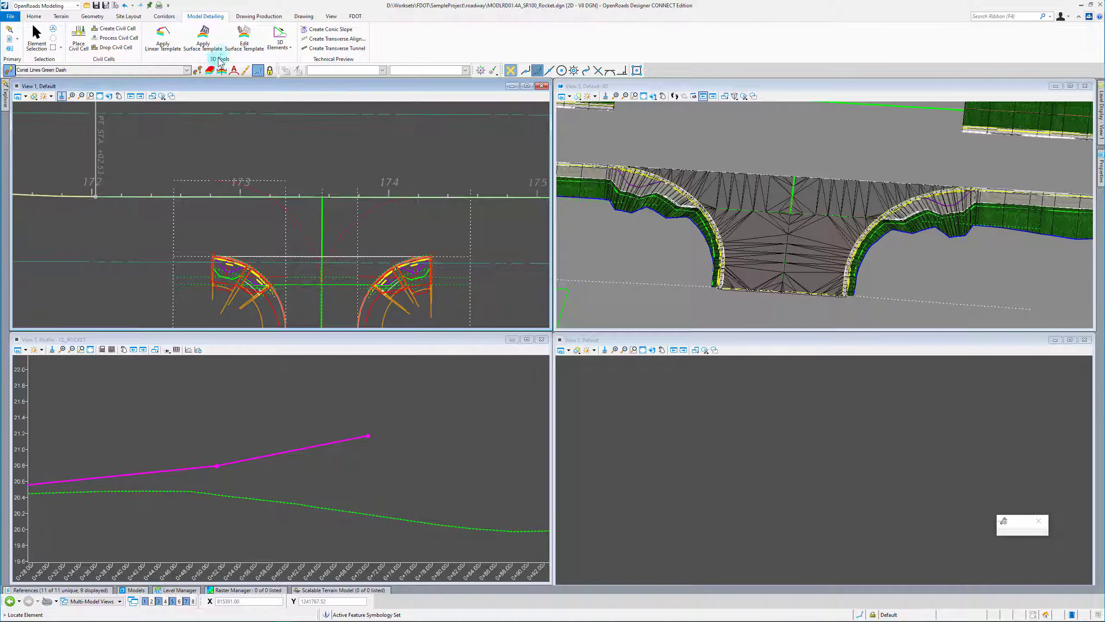
left_click(88, 19)
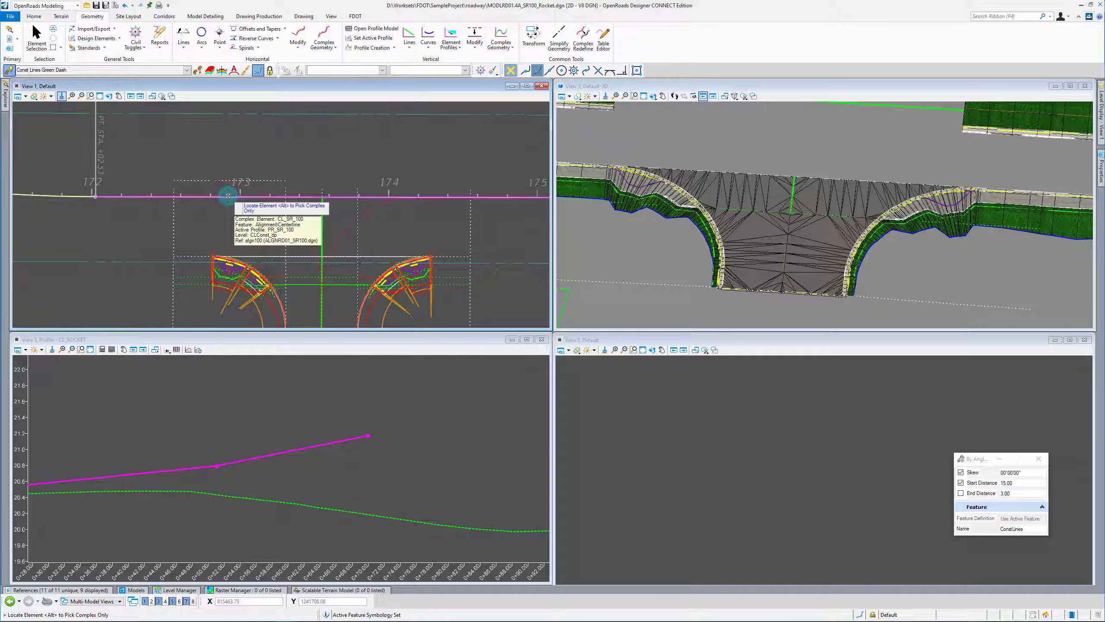
left_click(227, 196)
scroll(244, 272, "up", 2)
scroll(213, 217, "up", 2)
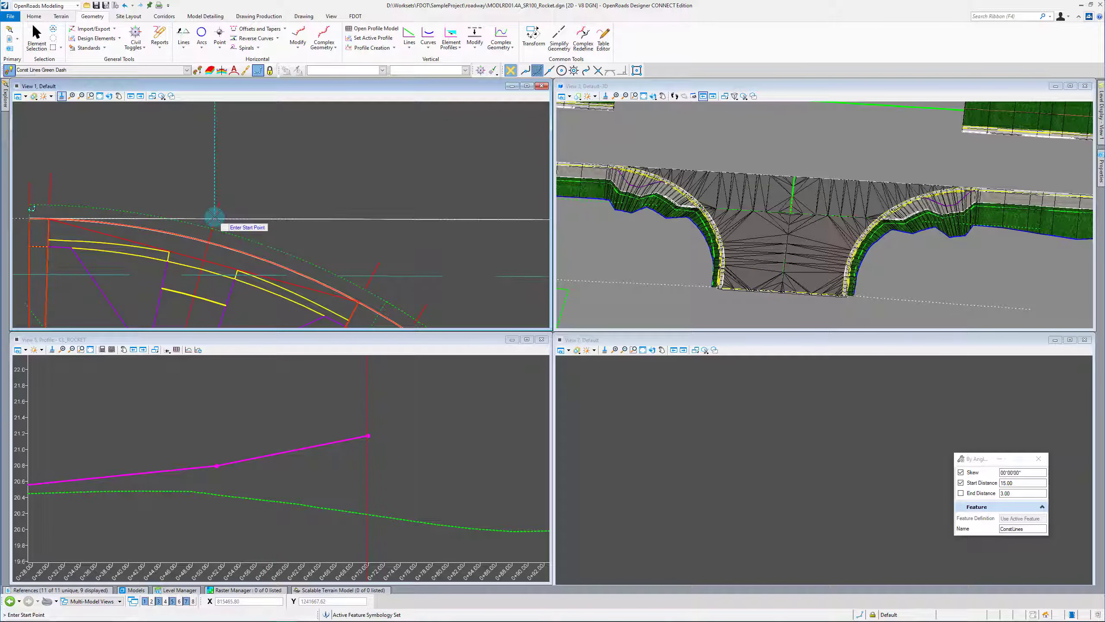
scroll(214, 217, "down", 4)
key("Escape")
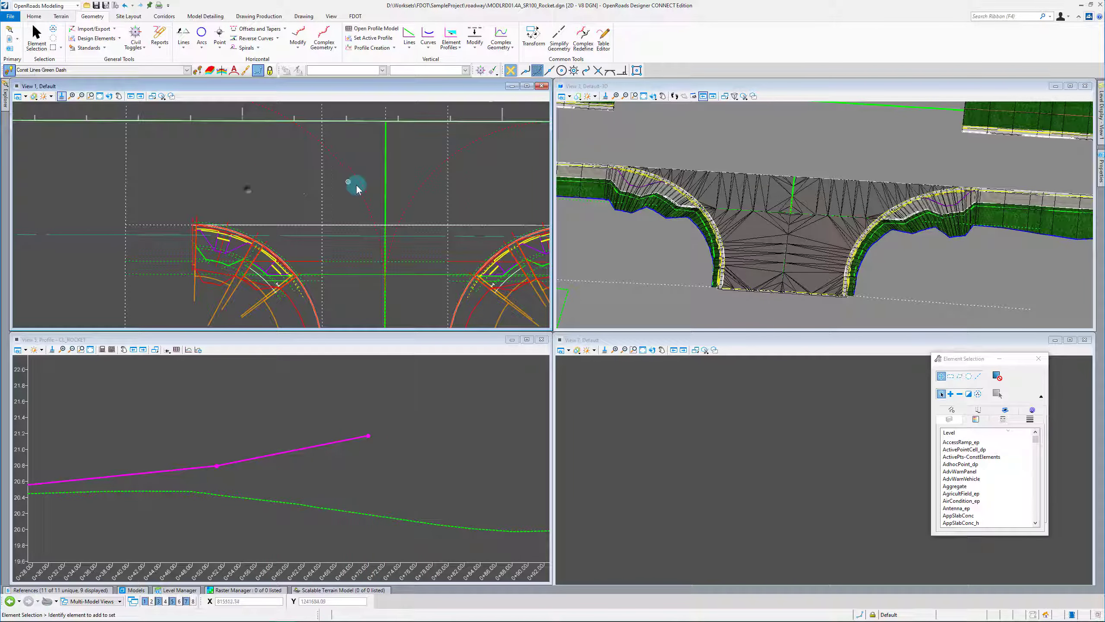
Turn off the level of the red and orange corridor outlines around the curb returns in the plan view.
mouse_move(1101, 123)
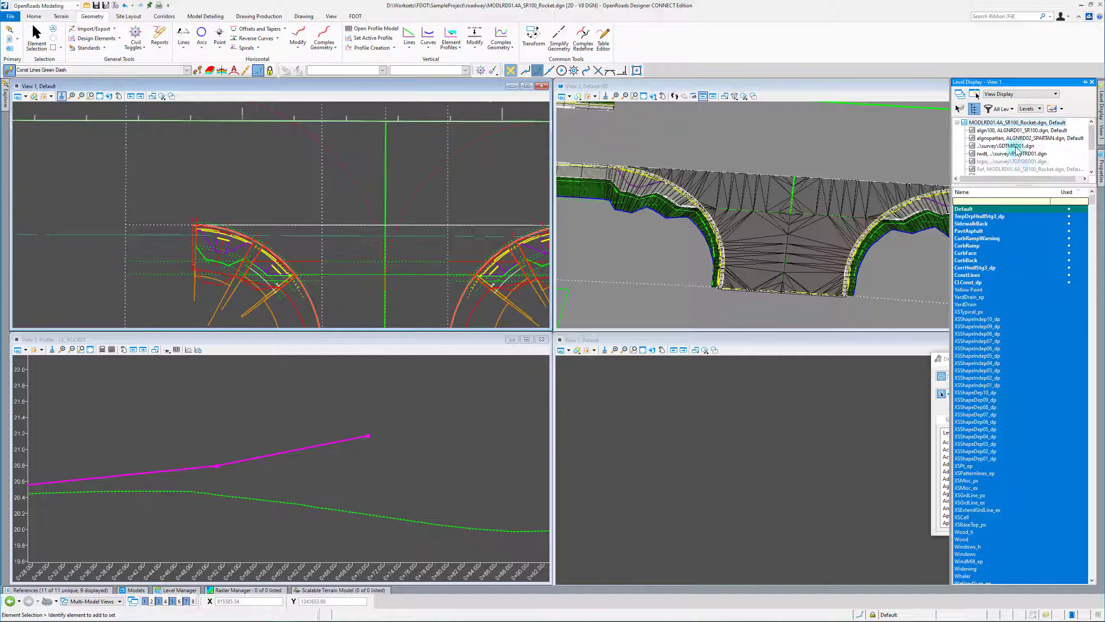
scroll(287, 239, "down", 2)
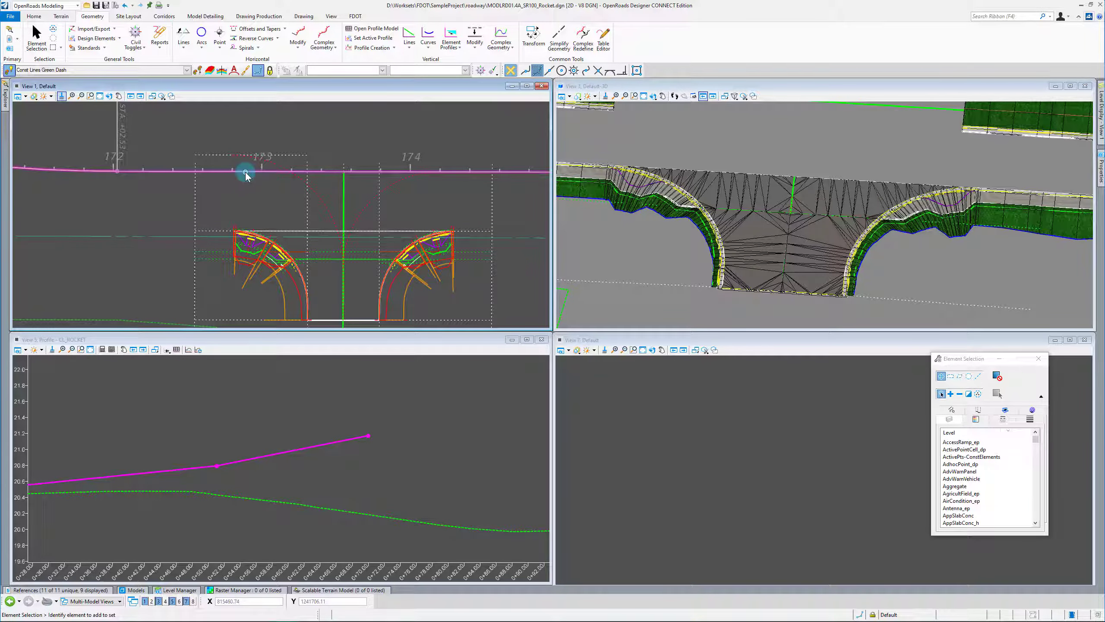
scroll(269, 249, "up", 2)
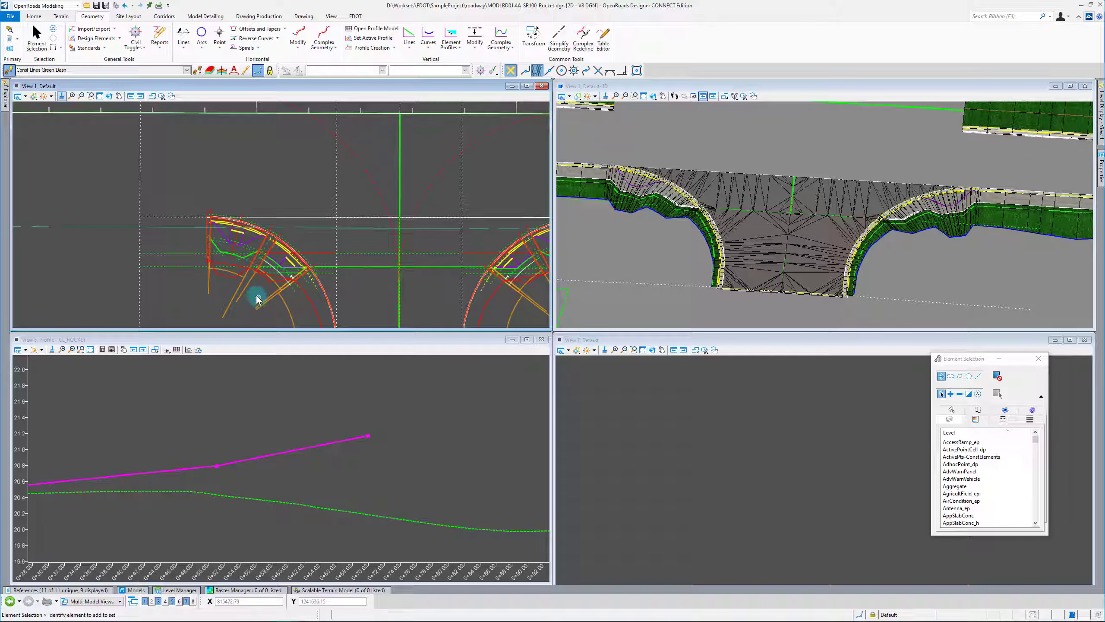
right_click(256, 299)
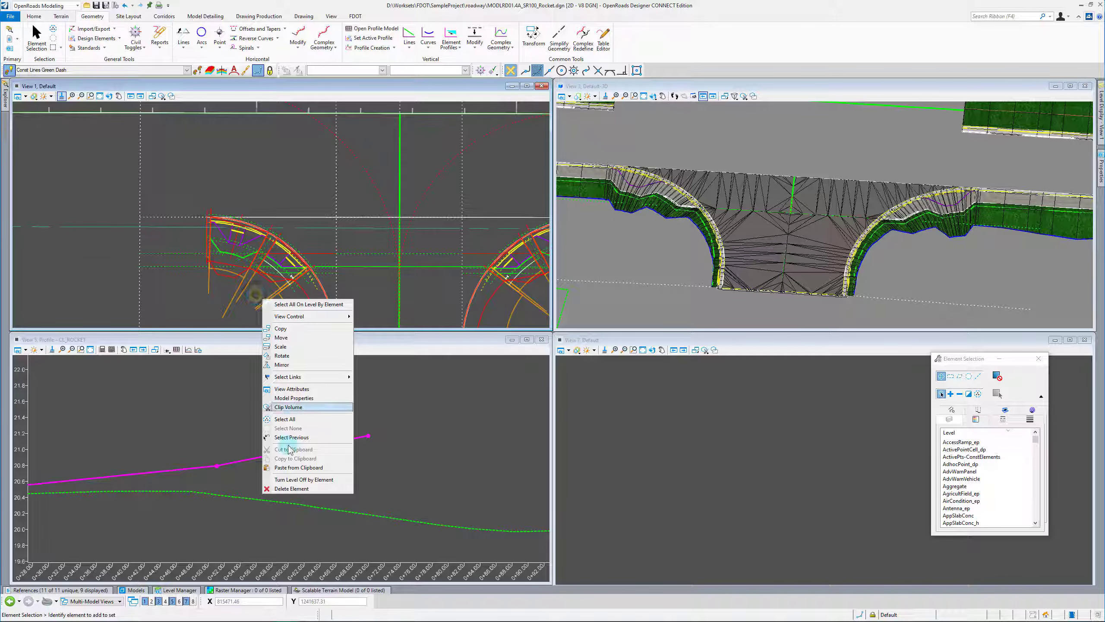
left_click(292, 479)
left_click(270, 298)
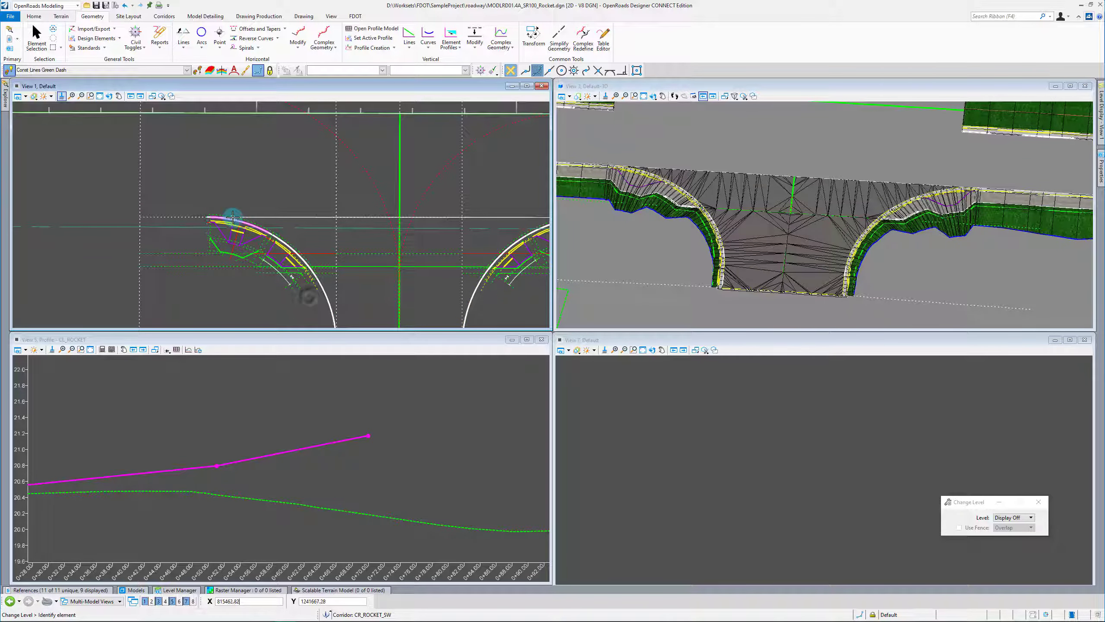
Start a line by angle off the SR 100 centerline where the left curb return's face line crosses the ramp's center line.
scroll(253, 216, "up", 2)
scroll(237, 288, "down", 2)
scroll(247, 260, "up", 2)
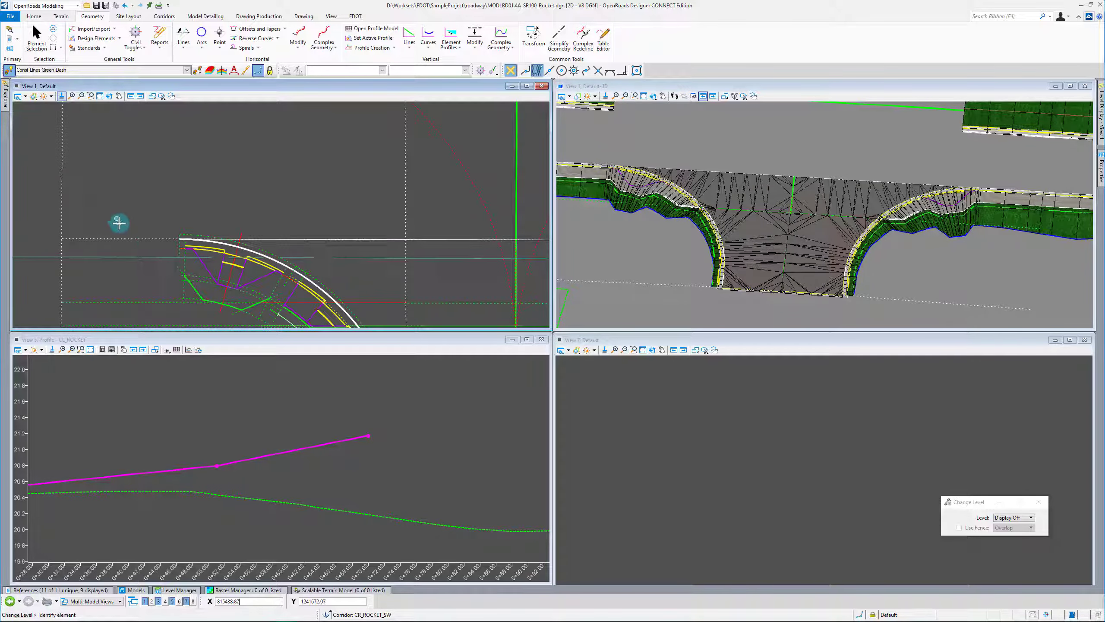
scroll(131, 243, "down", 3)
scroll(161, 248, "up", 4)
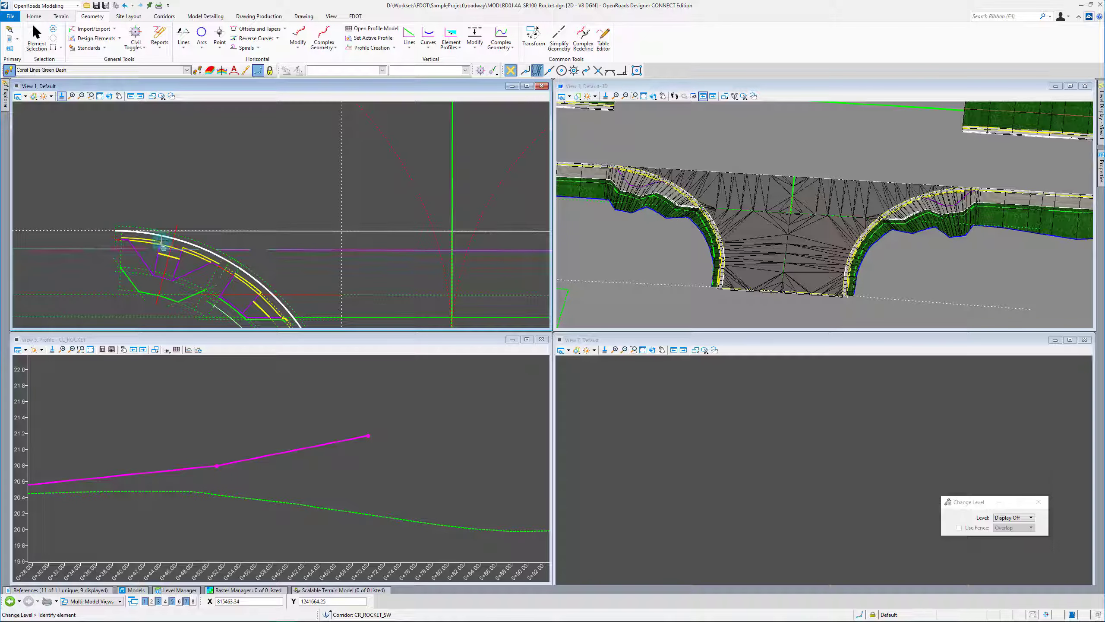
scroll(221, 264, "down", 3)
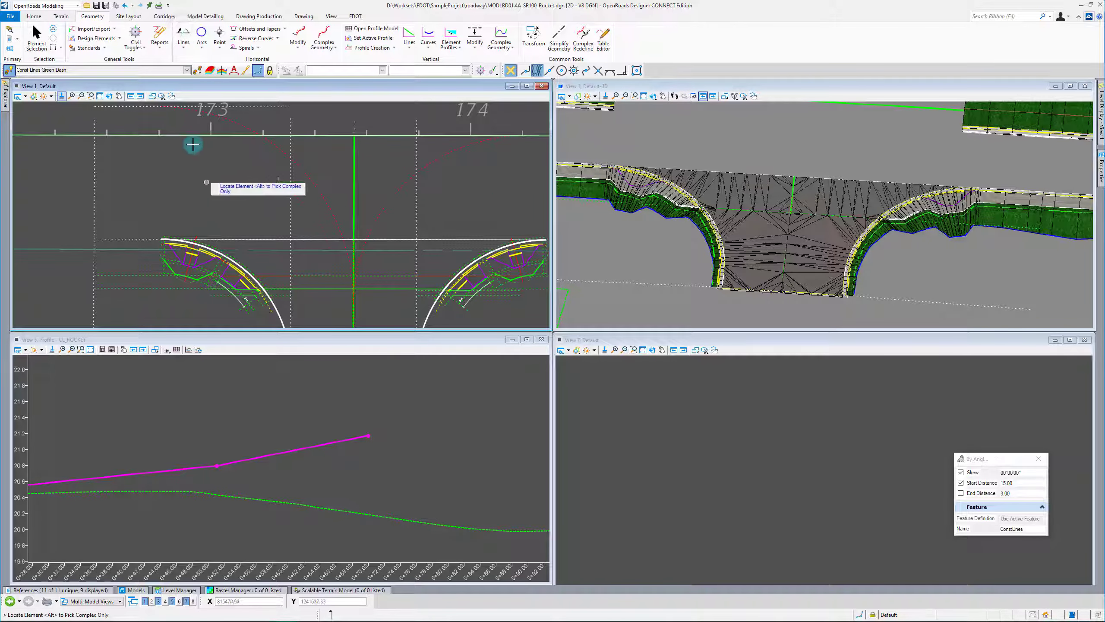
left_click(192, 136)
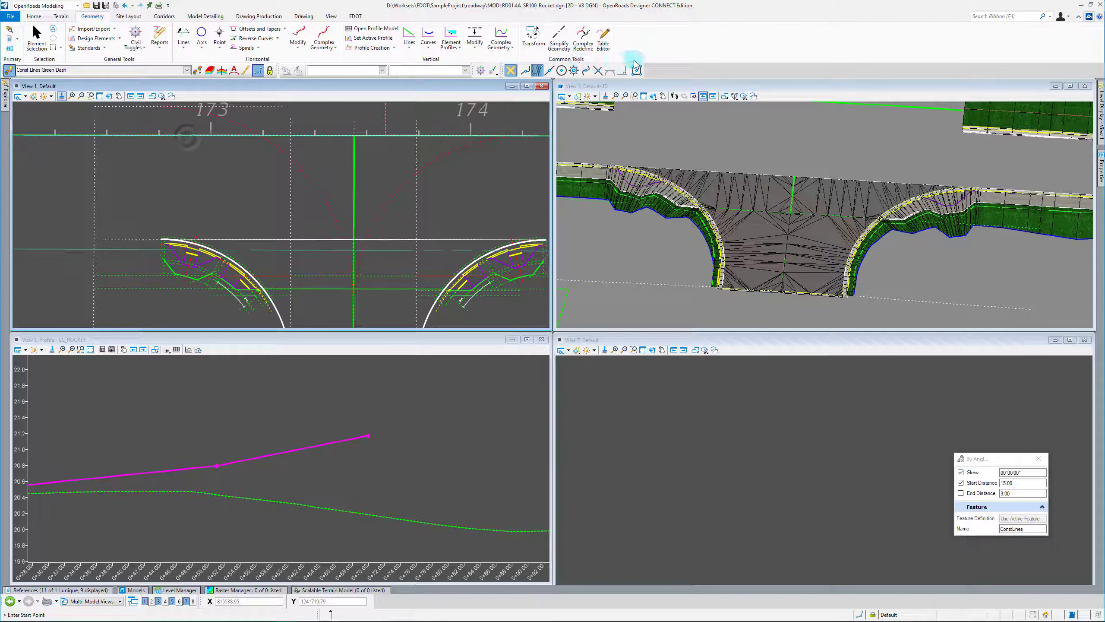
left_click(598, 70)
scroll(202, 238, "up", 4)
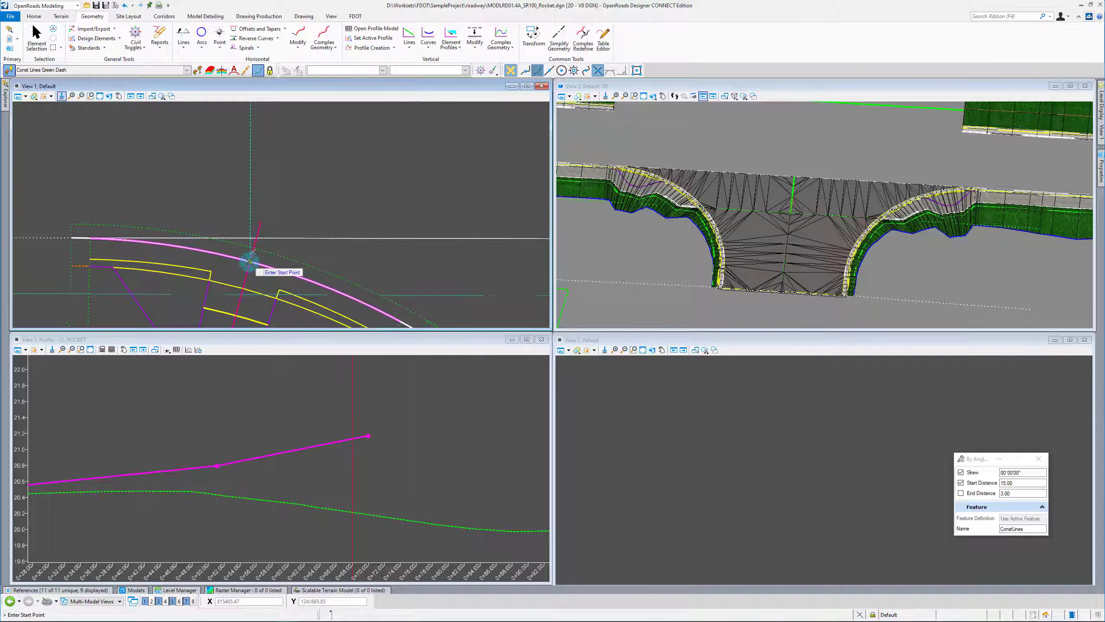
left_click(252, 260)
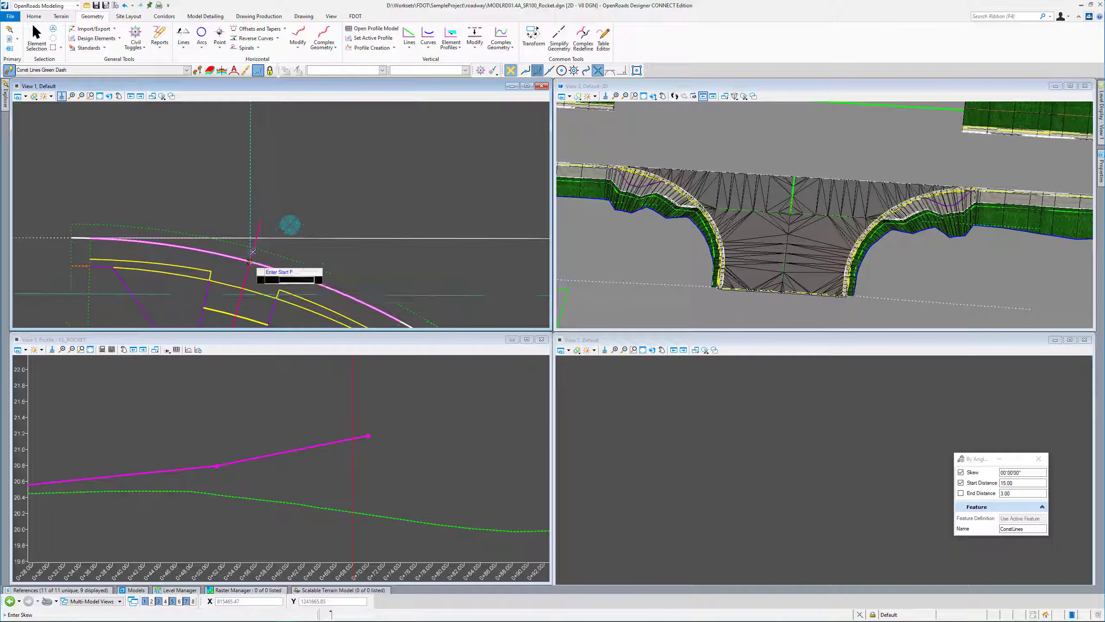
Complete the left ramp's construction line across SR 100 with skew 90°, start distance 65.00 and end distance 65.00.
key("Return")
scroll(282, 143, "down", 3)
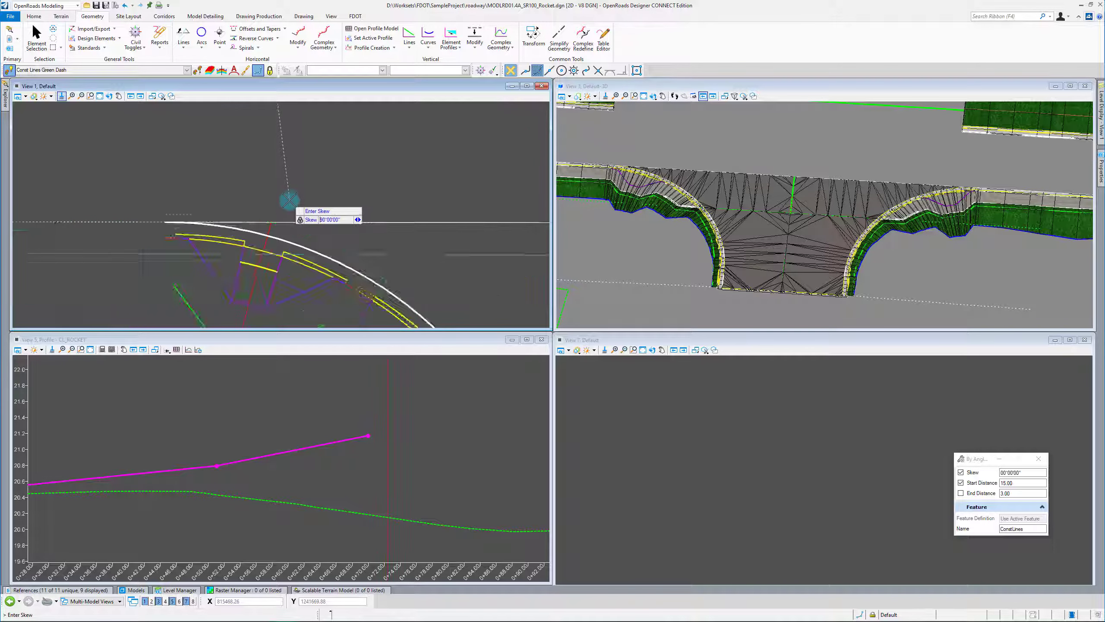
key("Return")
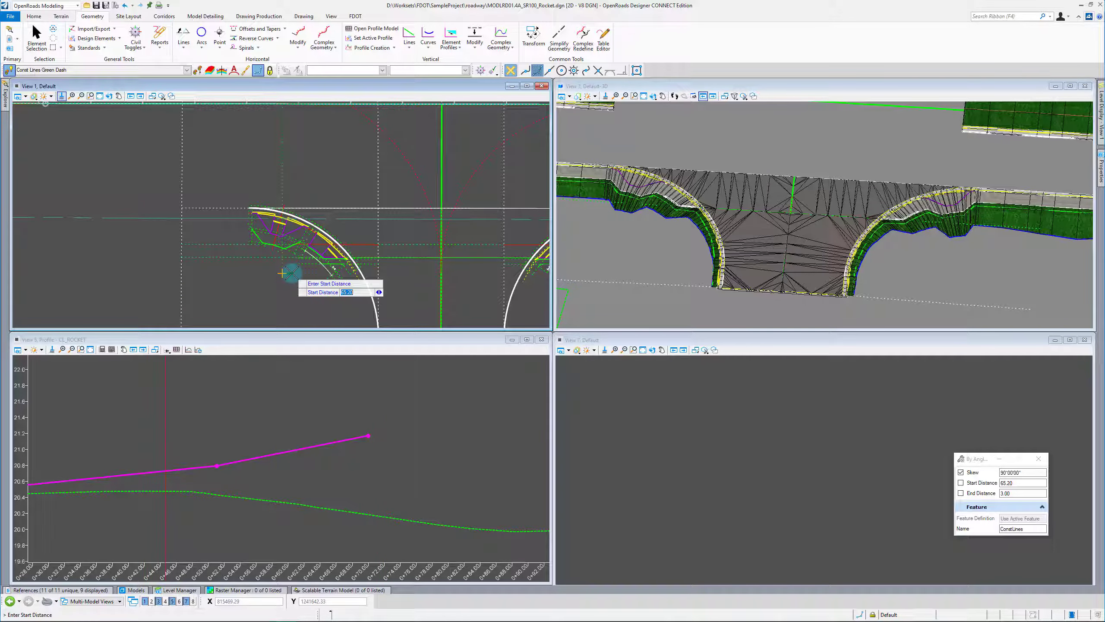
type("65.2")
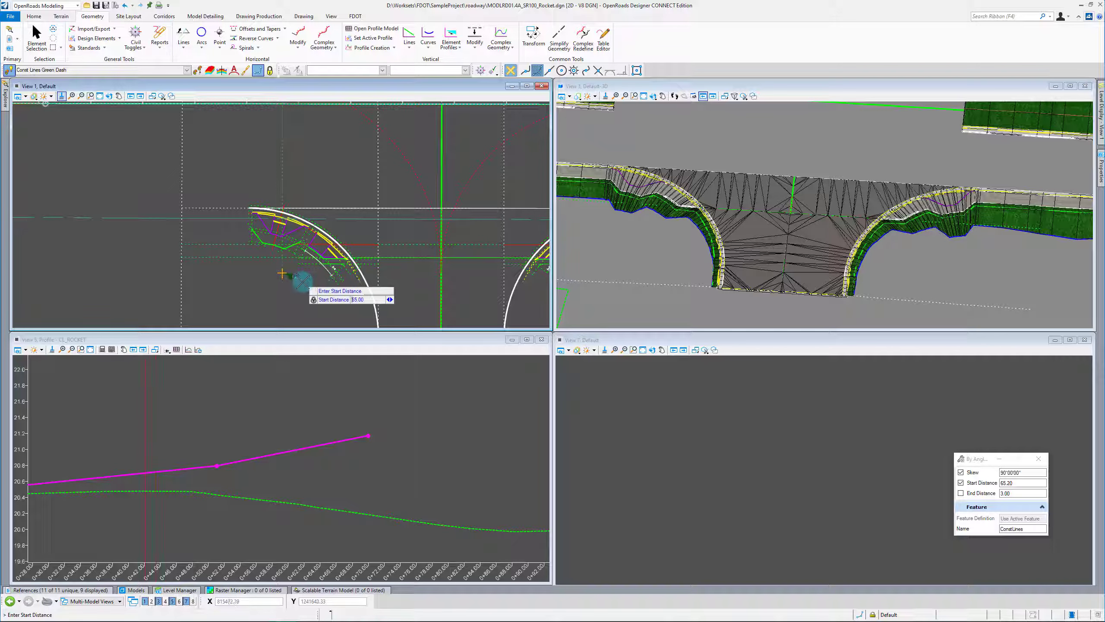
key("Return")
scroll(309, 247, "down", 2)
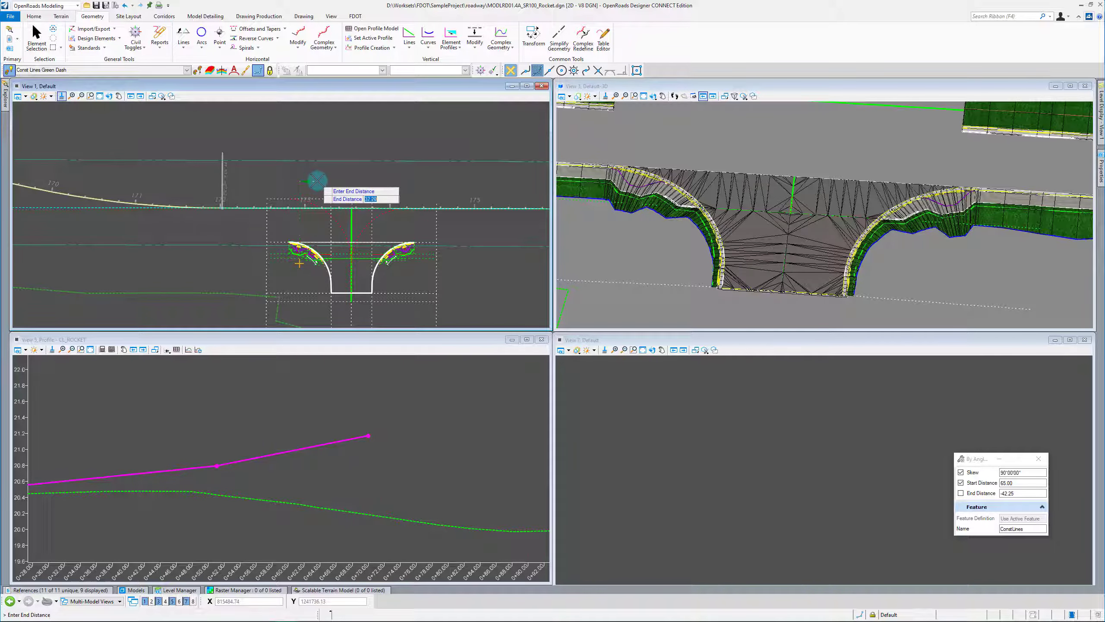
left_click(341, 176)
Draw a matching construction line across SR 100 through the right ramp's center, with skew 90° and start and end distances of 65.00.
scroll(324, 188, "up", 2)
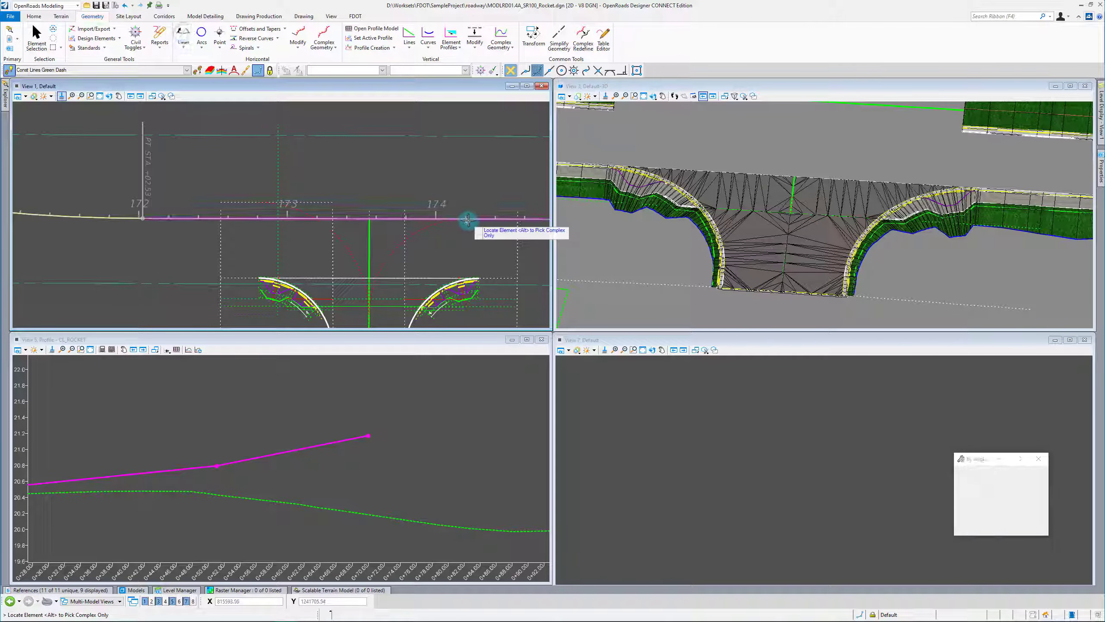
scroll(457, 241, "up", 2)
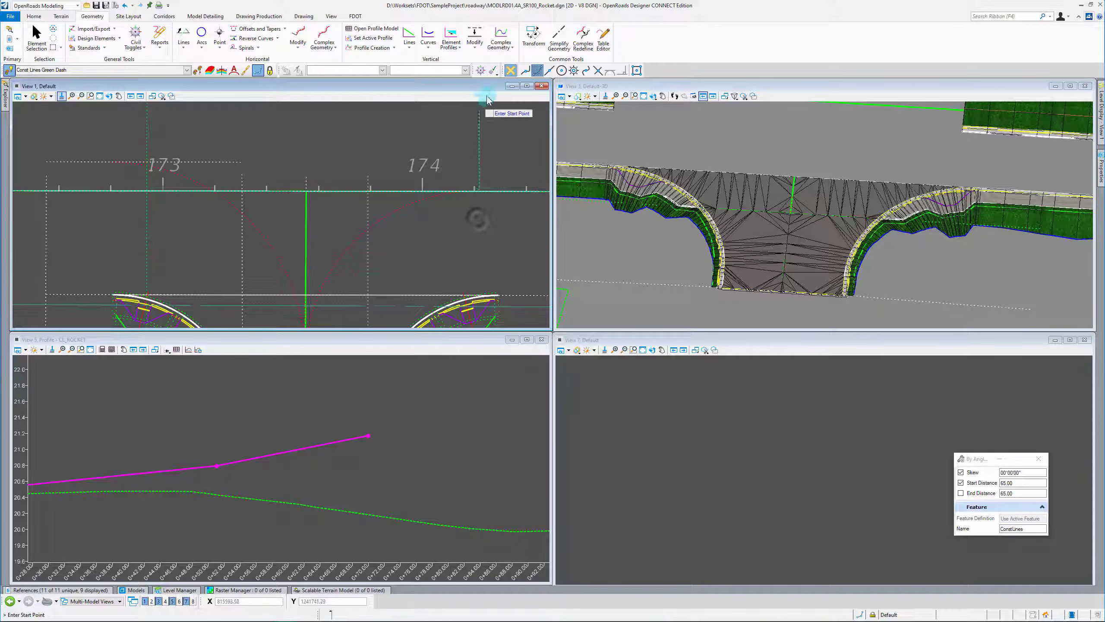
scroll(424, 264, "up", 4)
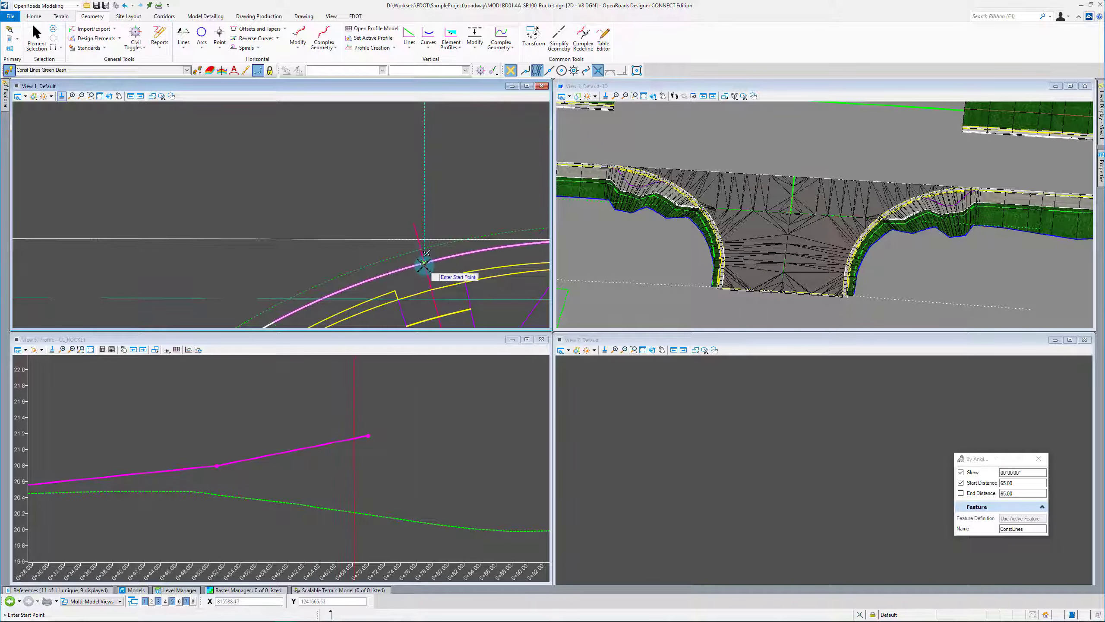
left_click(426, 249)
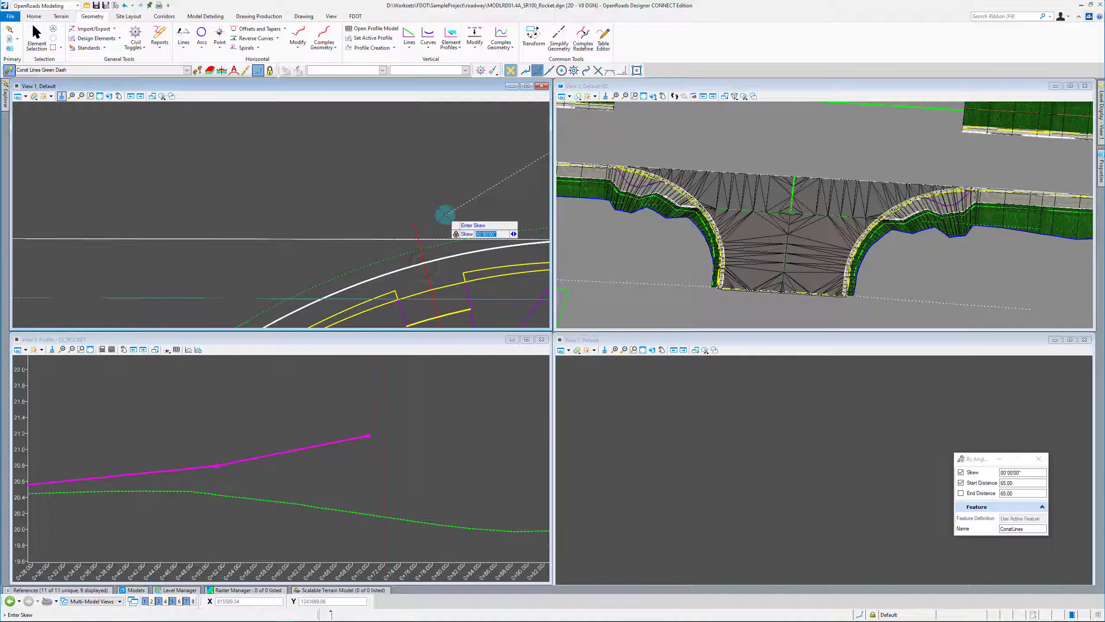
left_click(445, 214)
scroll(454, 200, "down", 2)
scroll(463, 169, "down", 2)
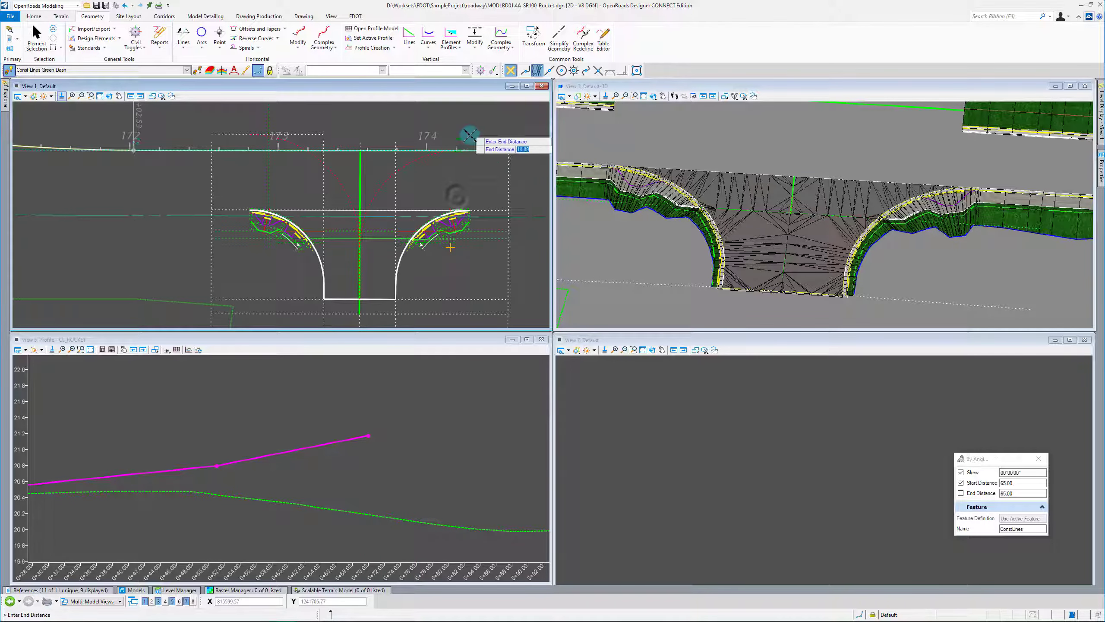
scroll(469, 136, "down", 3)
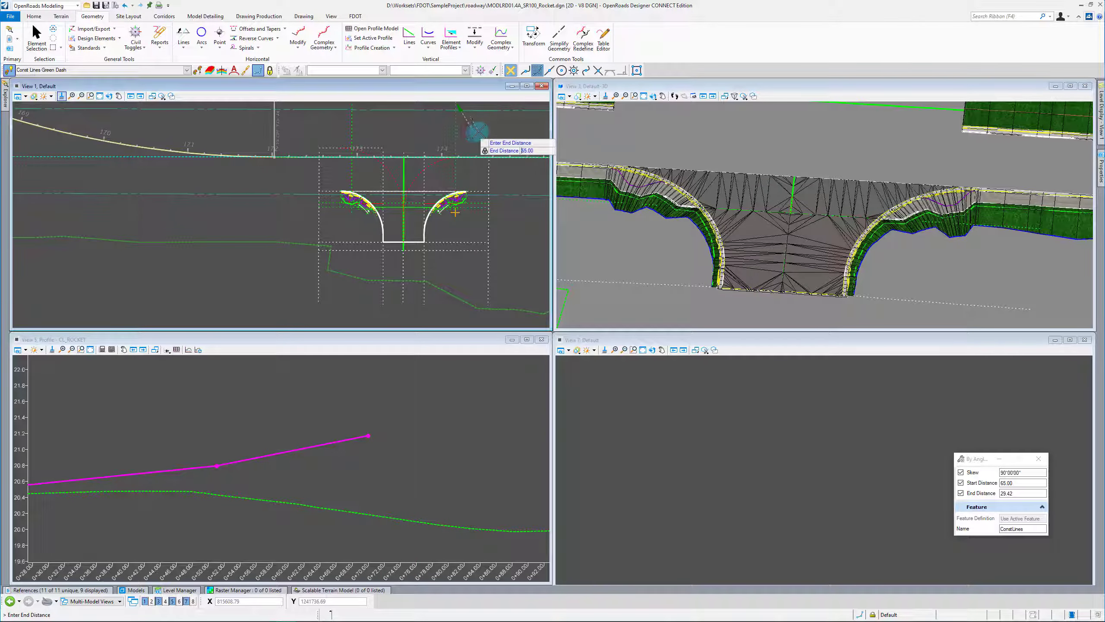
key("Escape")
Offset both green dashed construction lines across SR 100 by 5.00 to each side, with mirroring on.
scroll(429, 174, "down", 2)
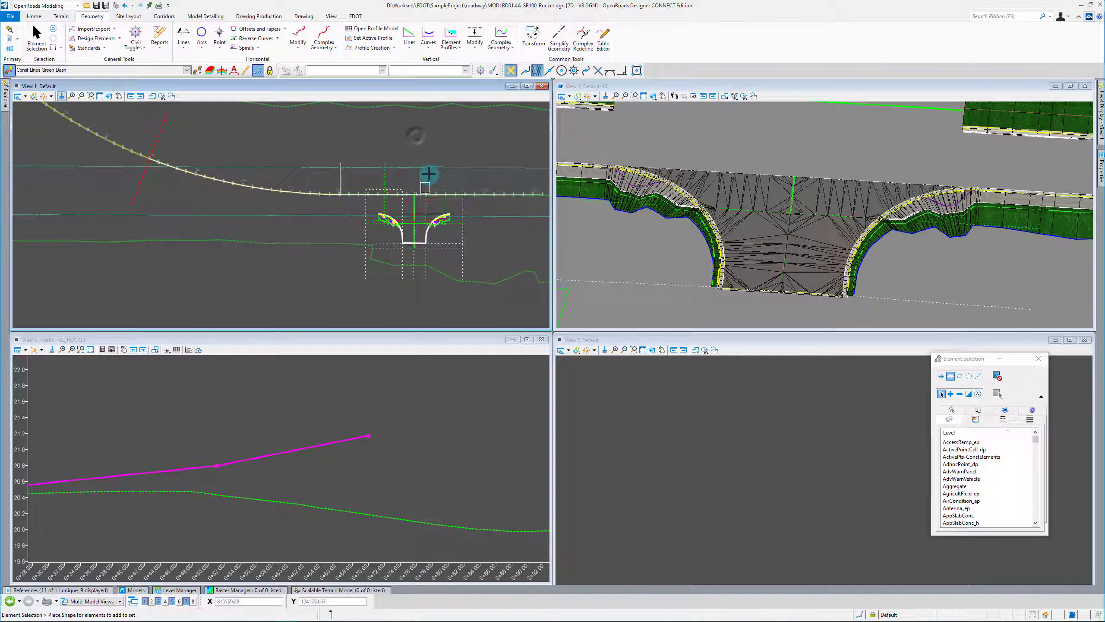
scroll(430, 175, "up", 2)
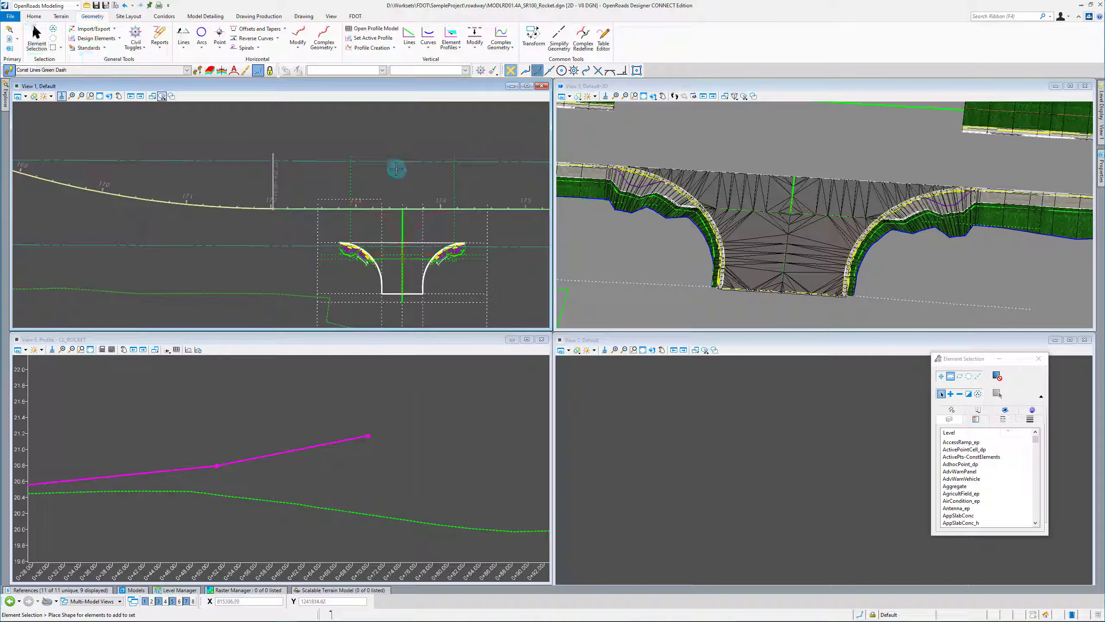
left_click(942, 377)
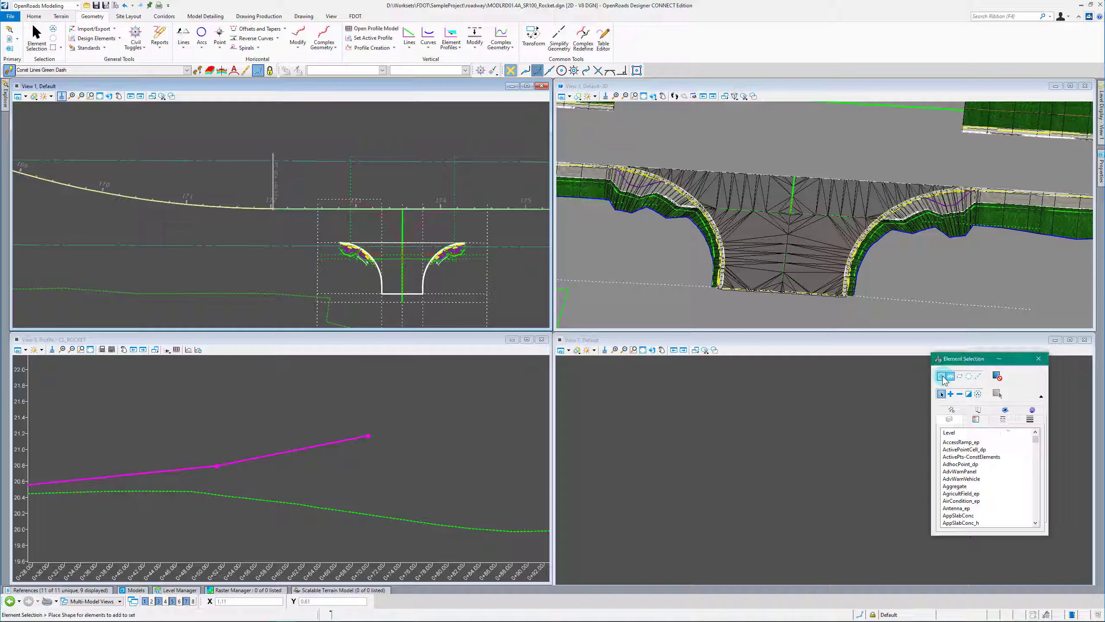
scroll(506, 204, "up", 2)
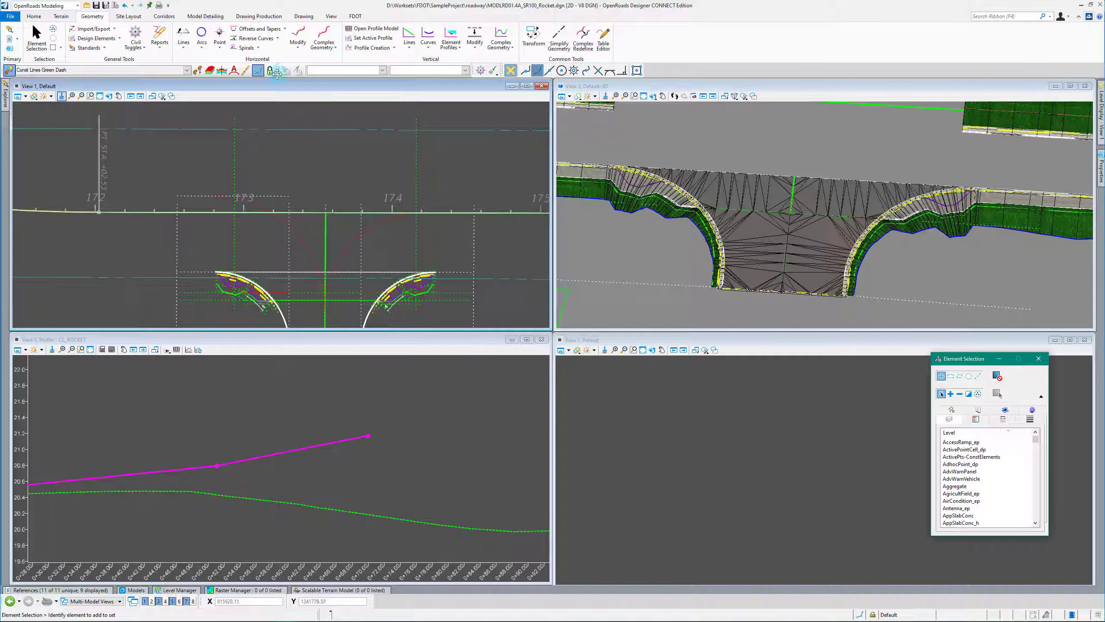
left_click(285, 29)
left_click(265, 38)
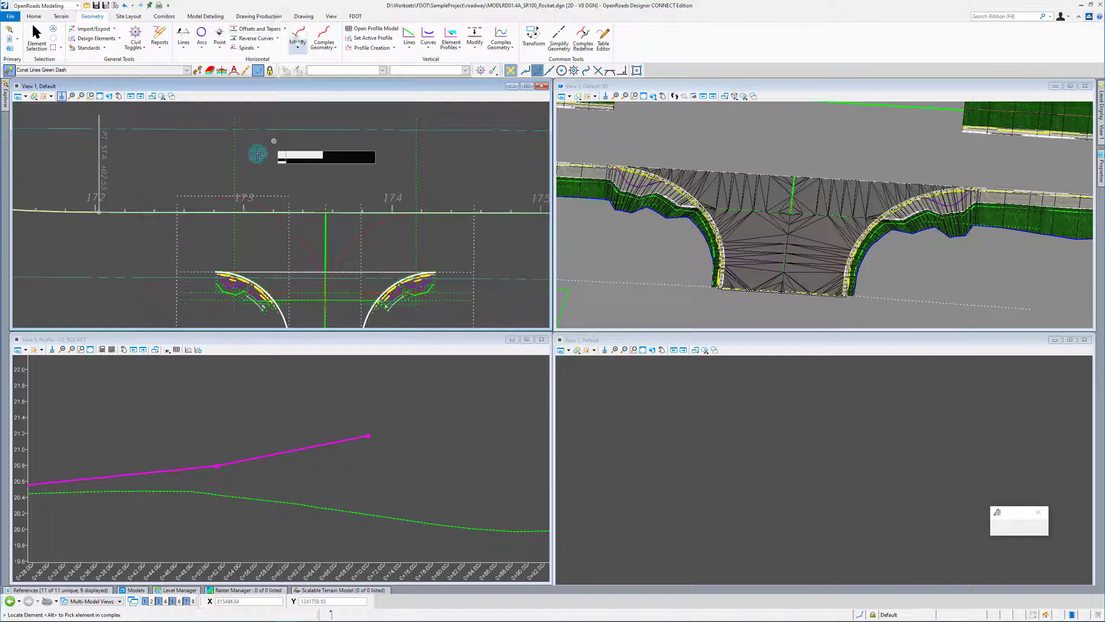
type("-5")
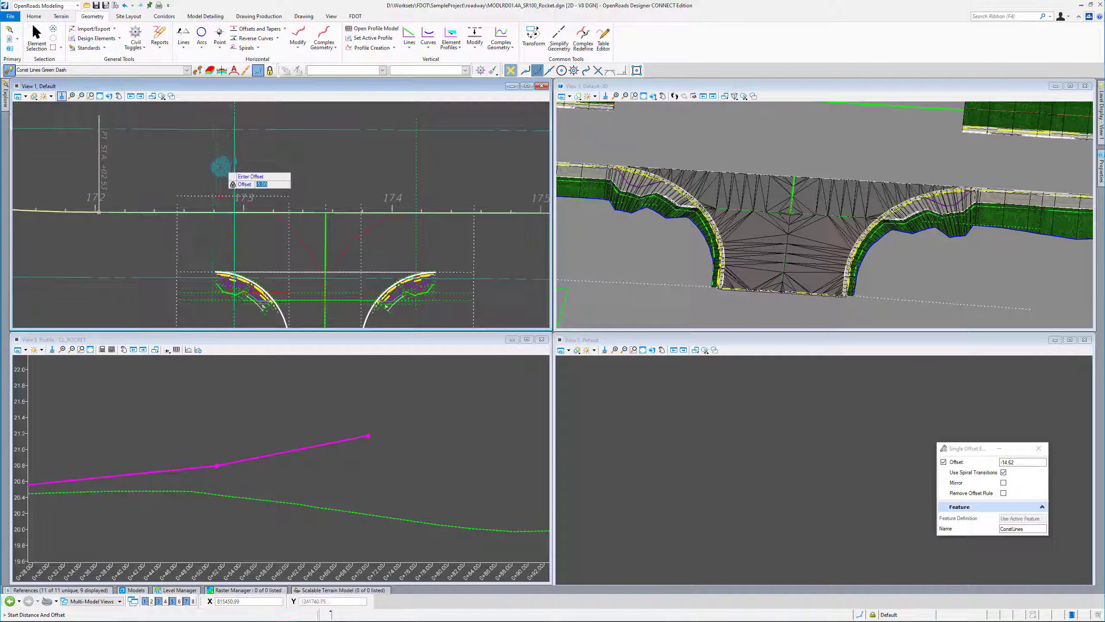
key("Return")
key("Return")
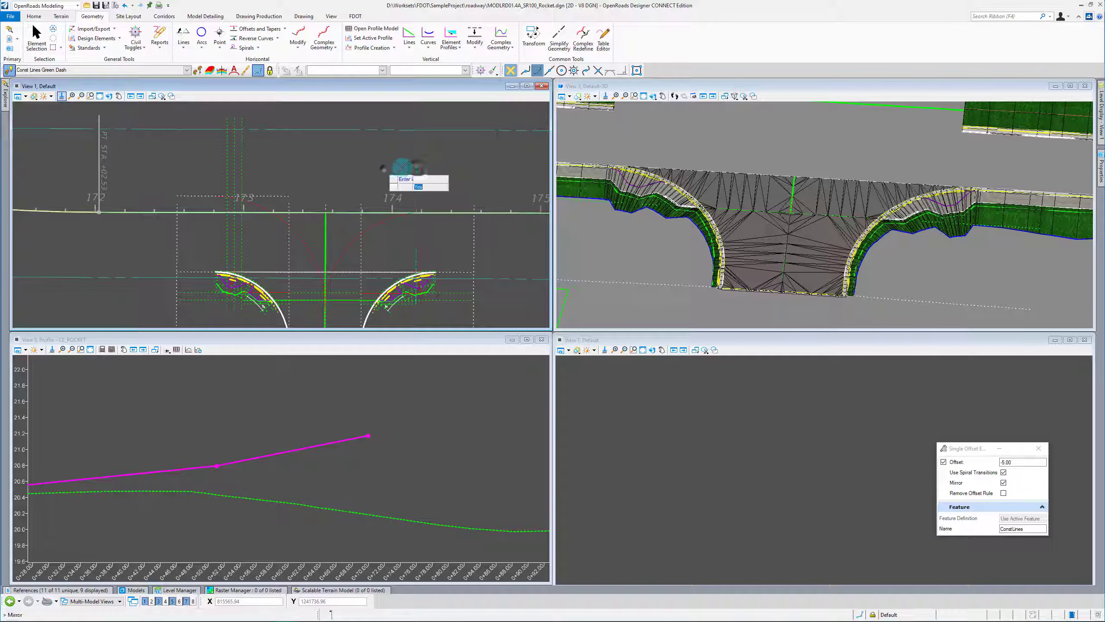
key("Escape")
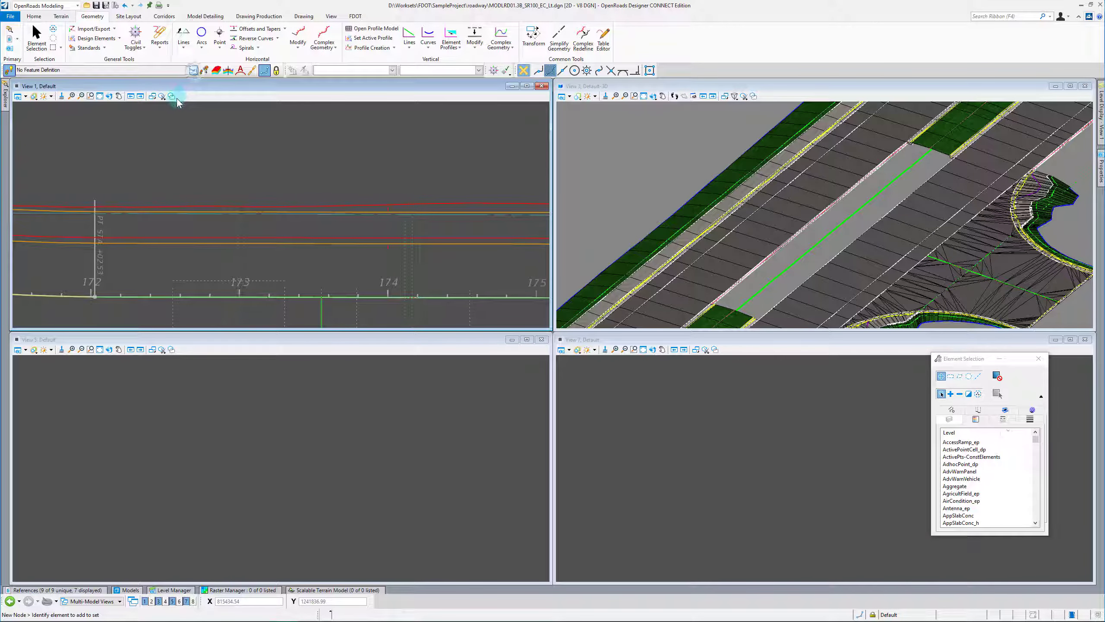
In MODLRD01.3B_SR100_EC_Lt.dgn, set the active feature definition to the plan construction line Const Lines White Dash.
left_click(193, 70)
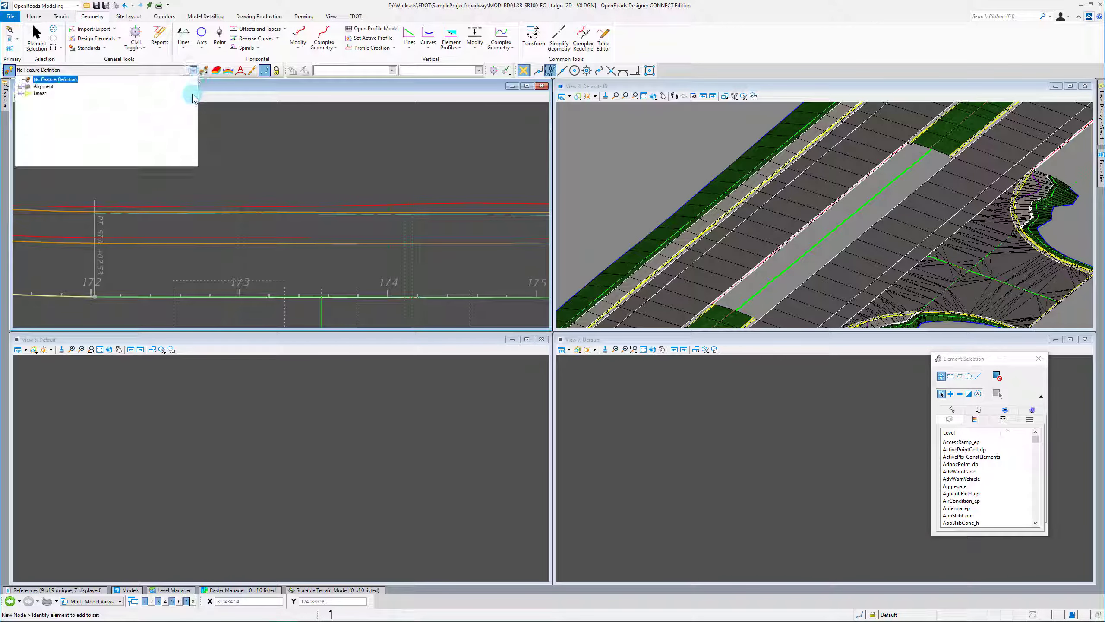
double_click(42, 95)
double_click(67, 107)
double_click(80, 116)
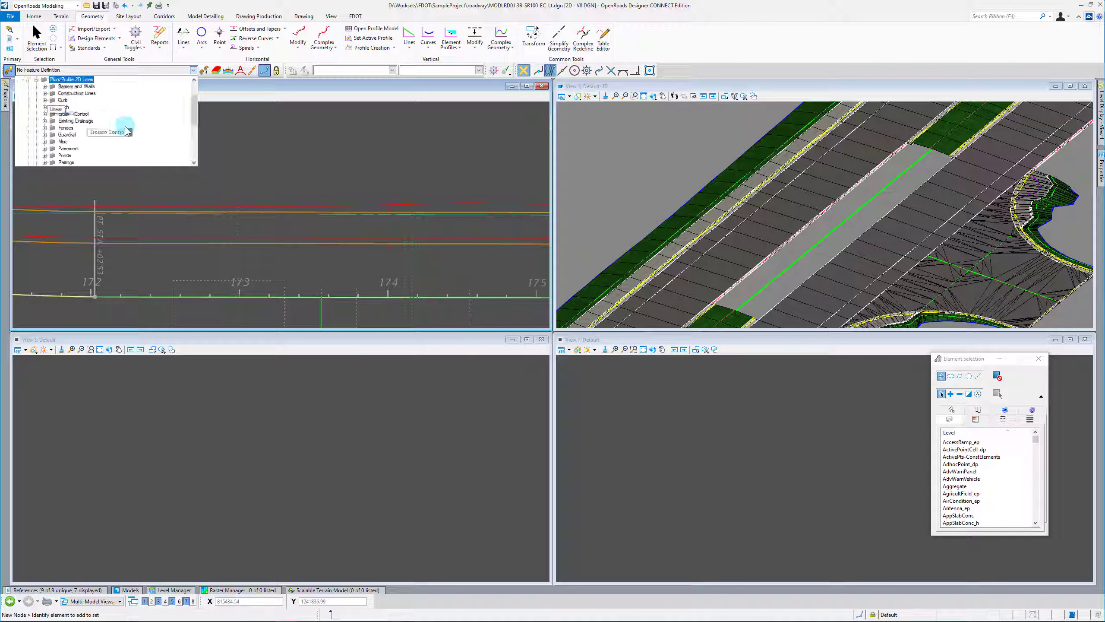
left_click_drag(127, 131, 89, 113)
double_click(80, 95)
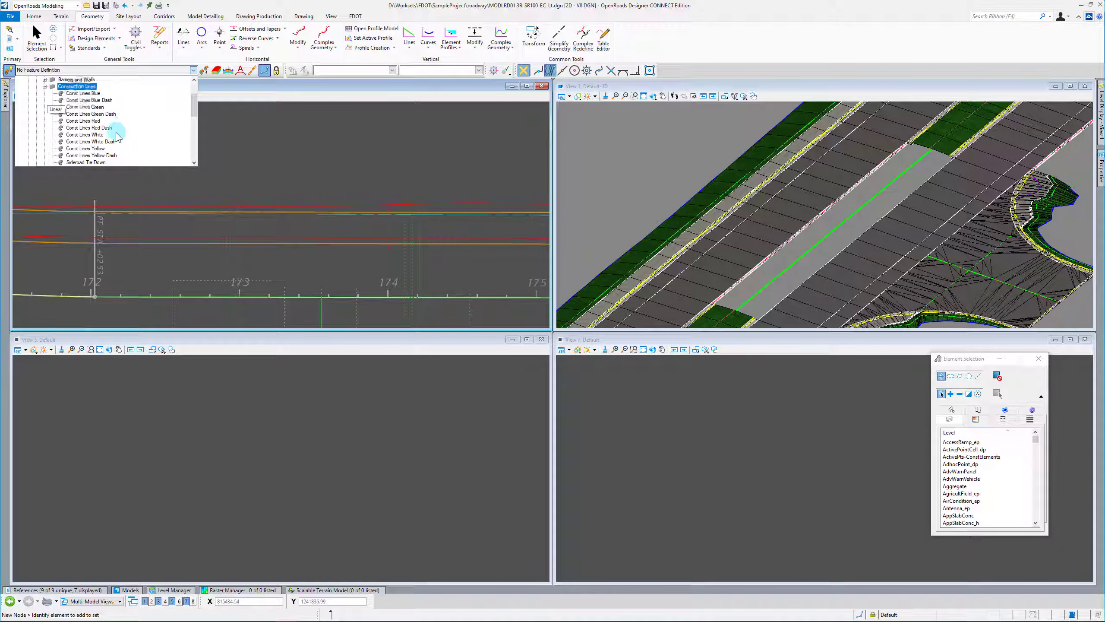
left_click(206, 166)
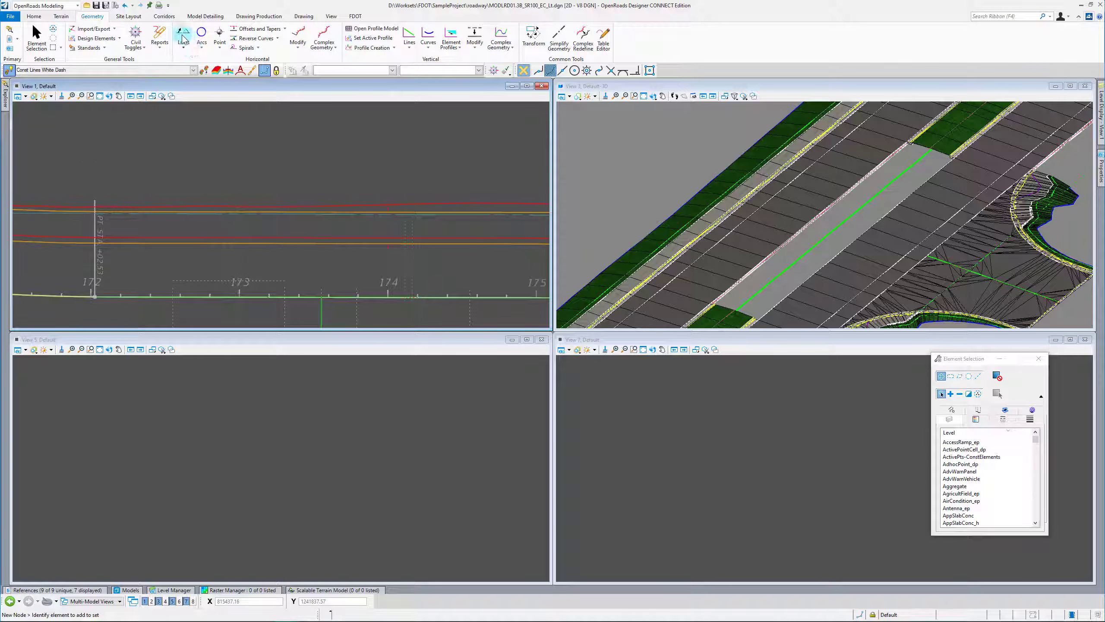
Offset the outer reference lines near station 173 outward by 10.00 on each side, with mirroring off.
left_click(269, 30)
left_click(286, 40)
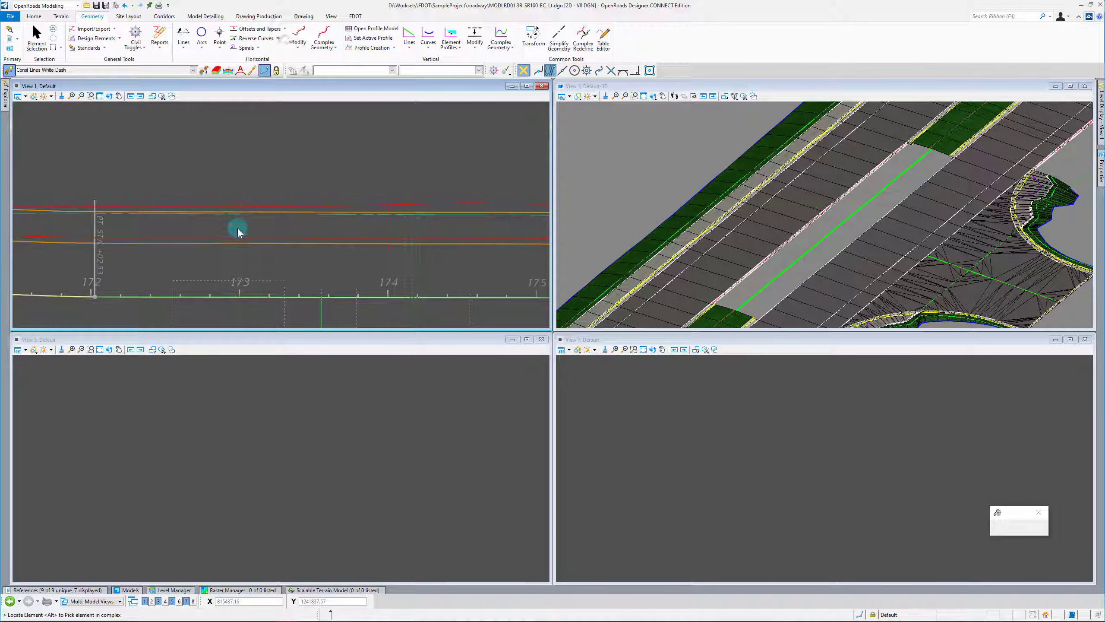
scroll(239, 226, "up", 5)
scroll(267, 241, "down", 2)
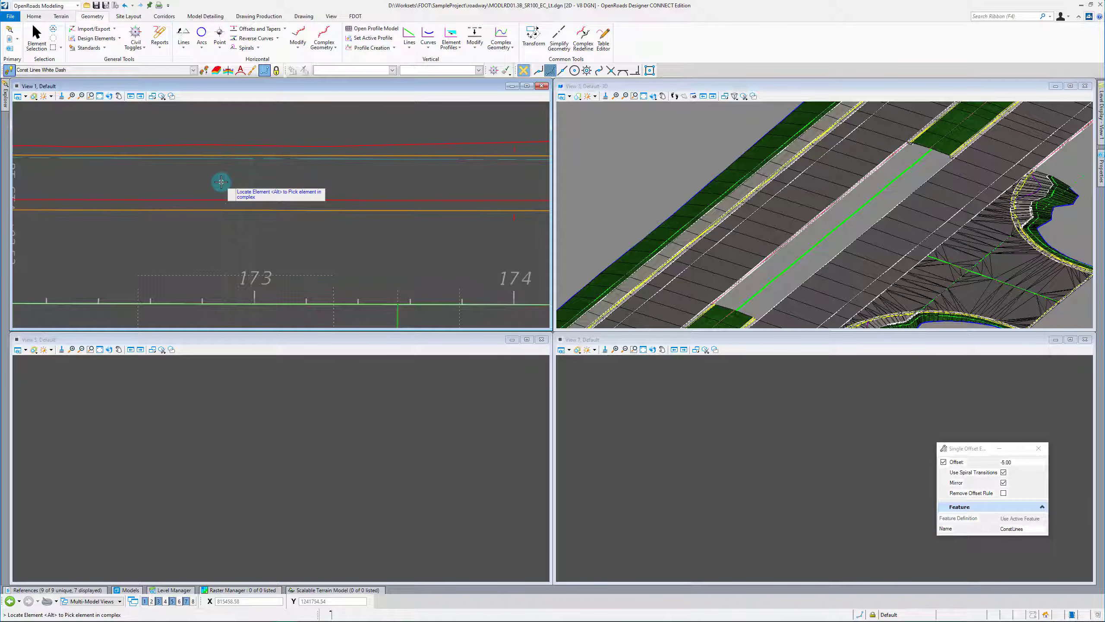
left_click(226, 182)
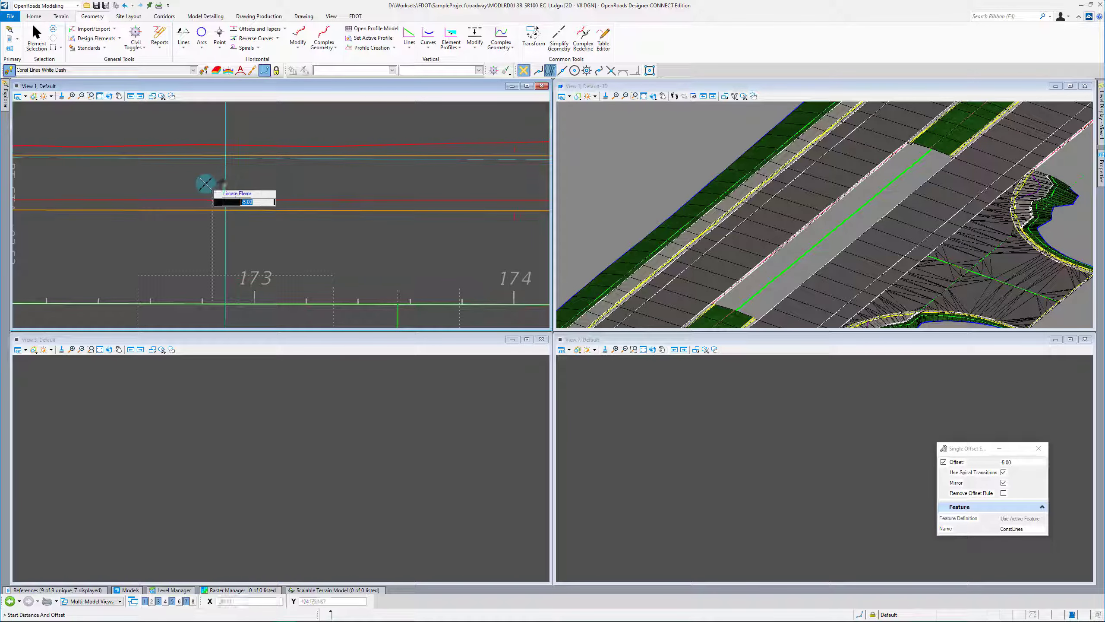
key("Return")
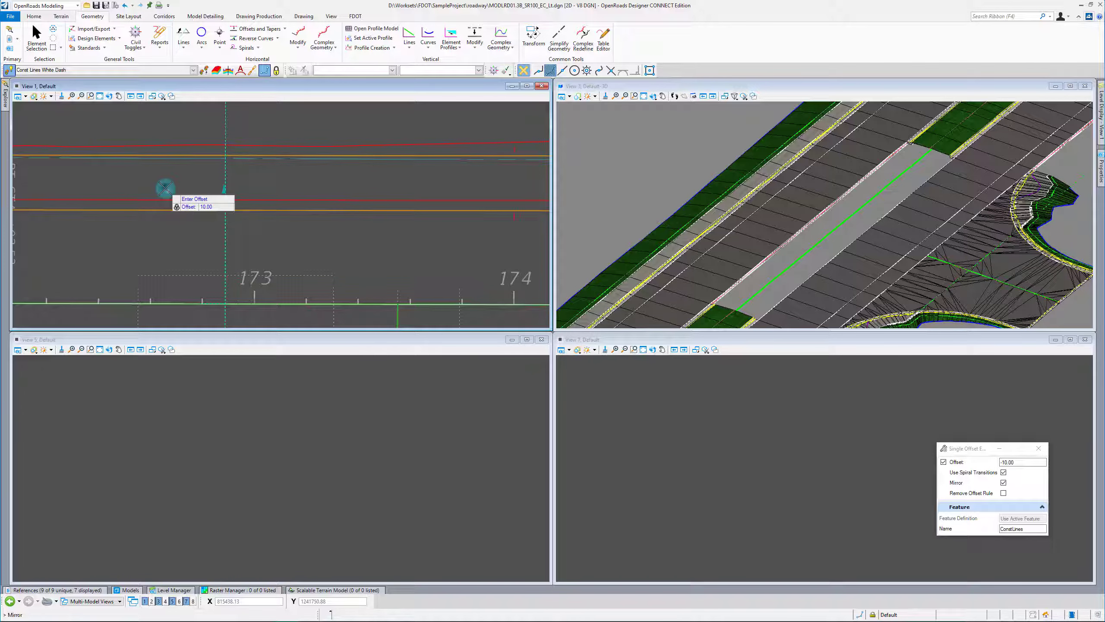
left_click(166, 187)
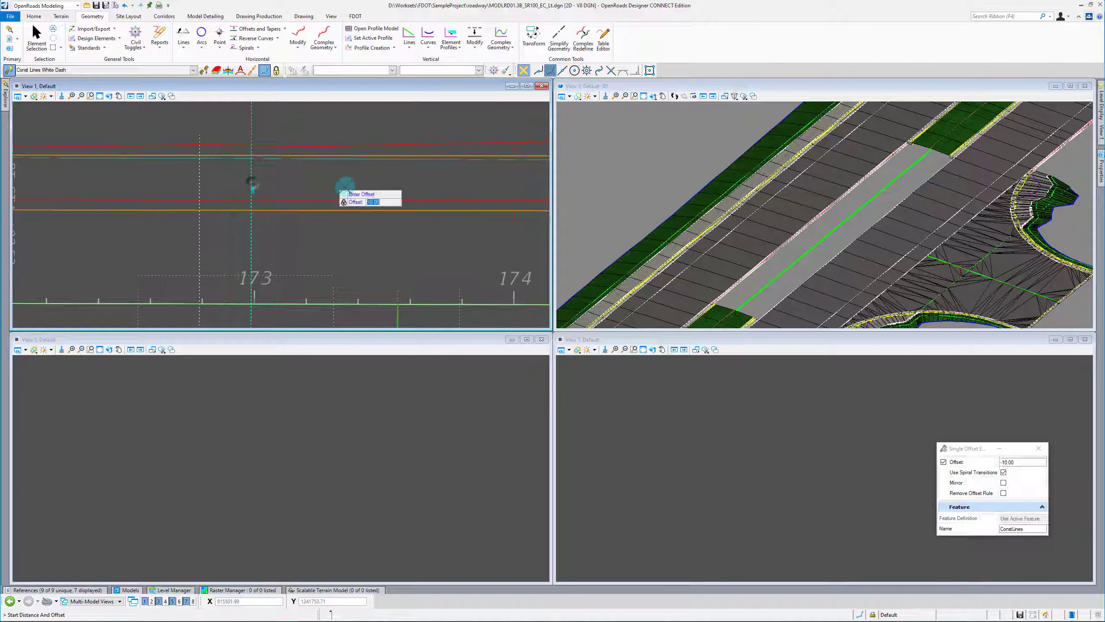
Offset the outer reference lines near station 174 outward by 10.00 on each side, with mirroring off.
scroll(116, 215, "down", 2)
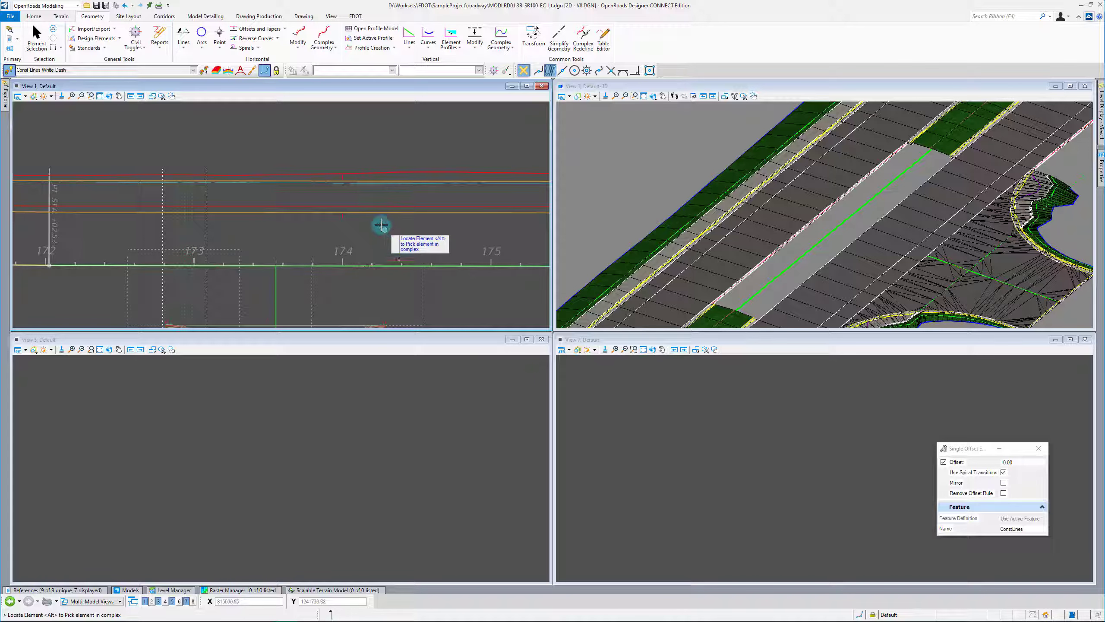
scroll(360, 201, "up", 2)
left_click(359, 200)
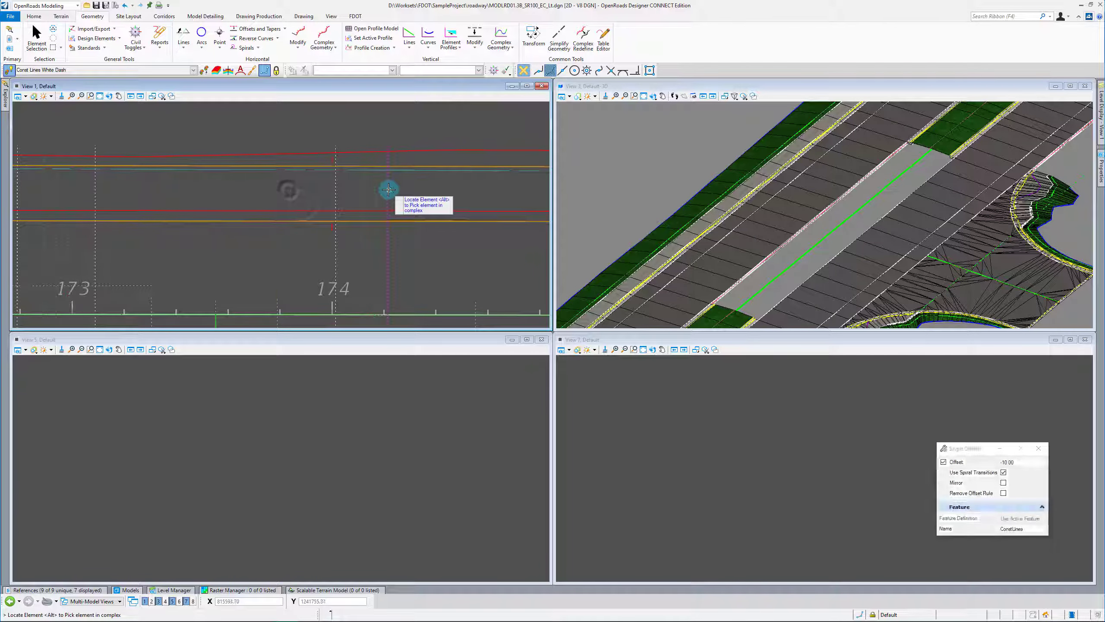
left_click(387, 188)
scroll(461, 200, "down", 2)
key("Escape")
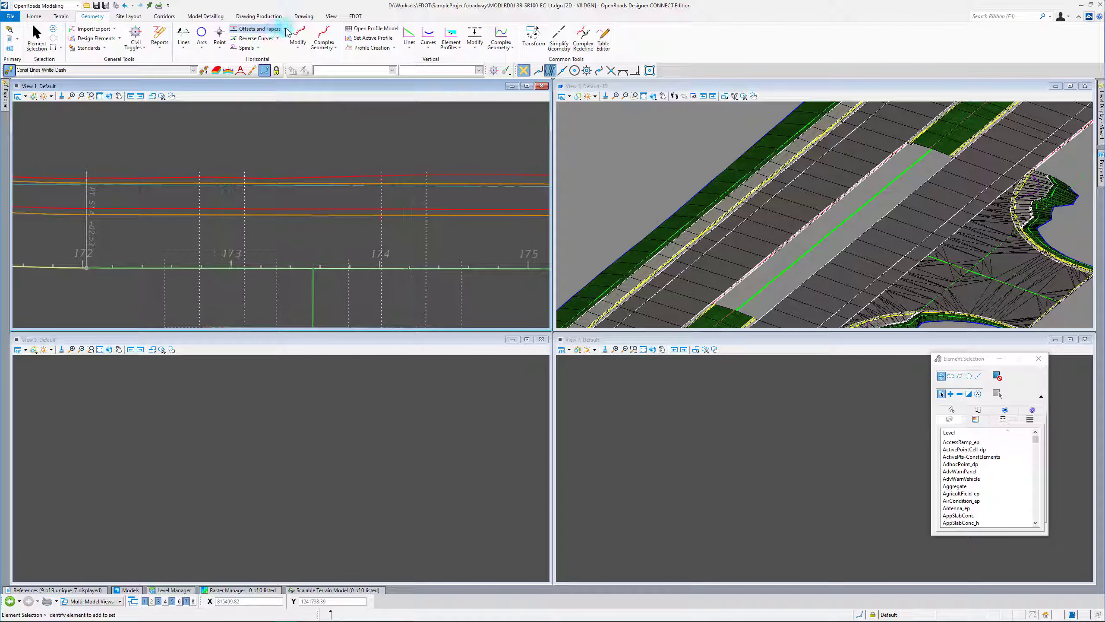
Create a partial offset of the SR 100 baseline at -40.00 between the two white dashed lines near station 173, without mirroring.
left_click(259, 29)
left_click(266, 49)
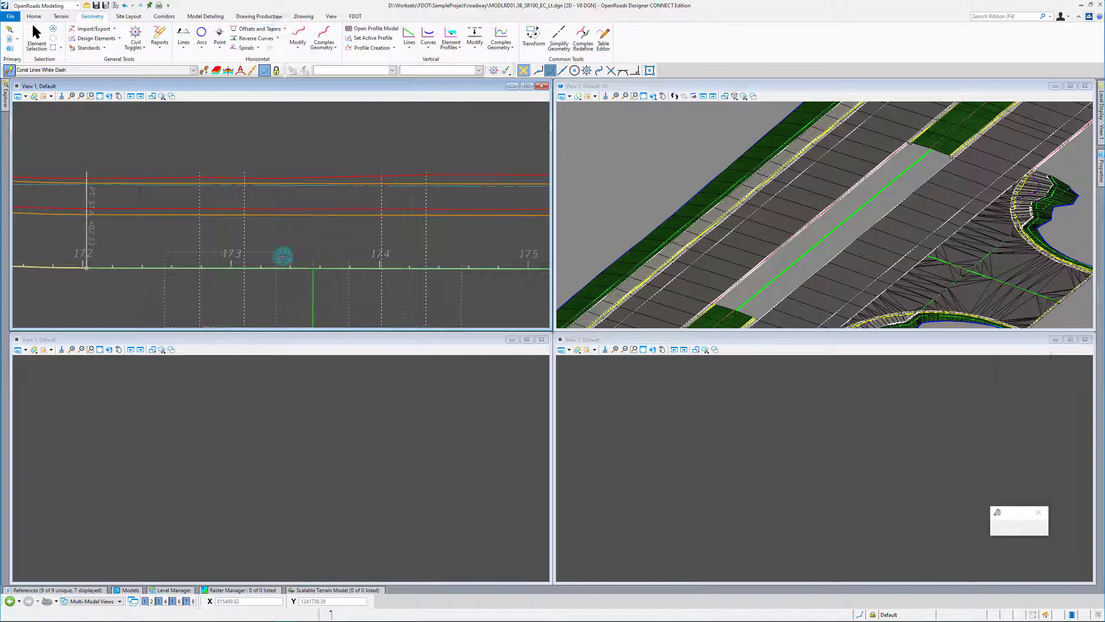
left_click(335, 268)
type("40")
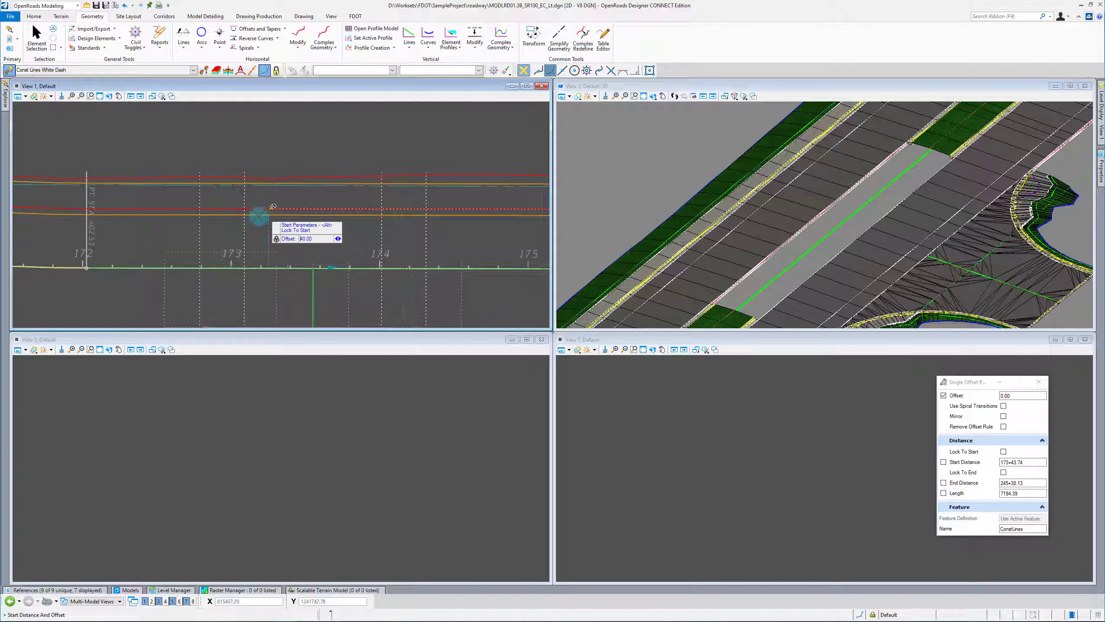
scroll(208, 188, "up", 2)
left_click(208, 175)
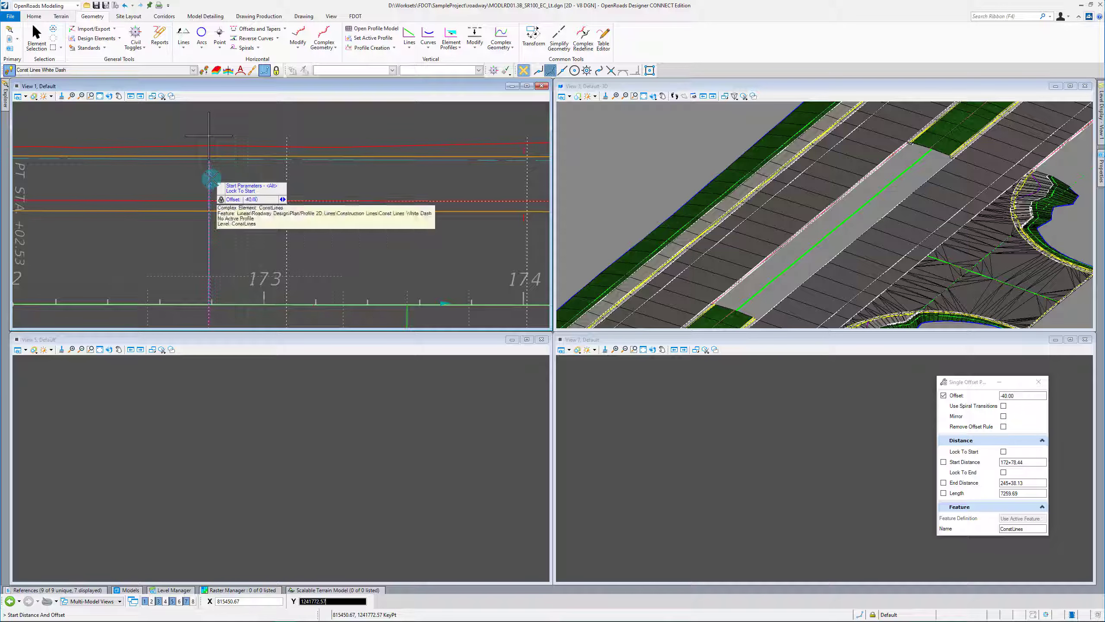
left_click(335, 177)
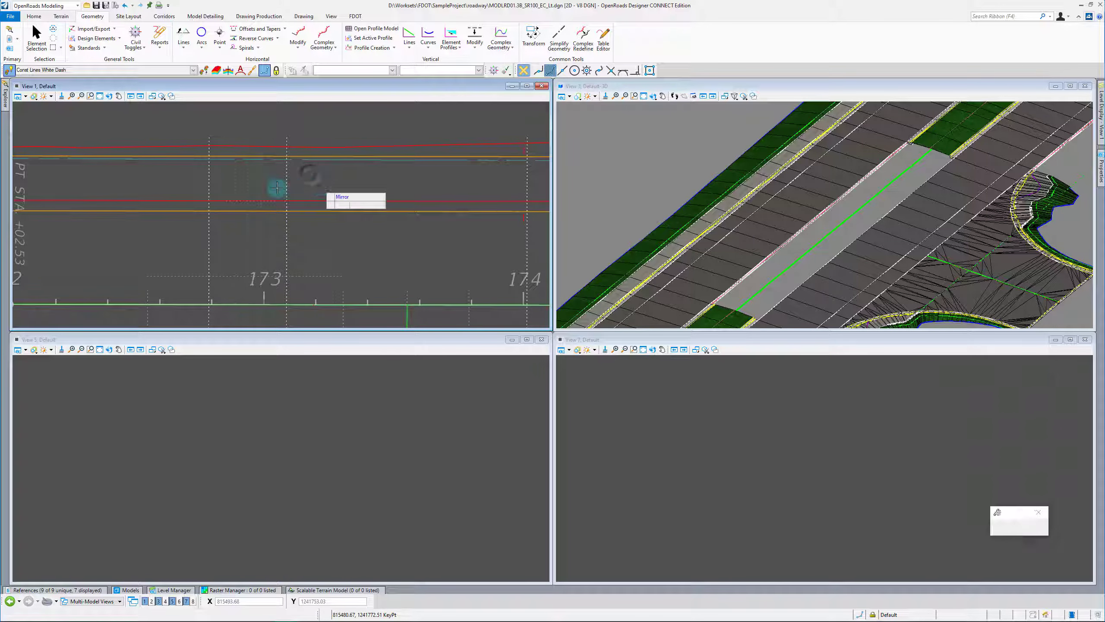
Create a matching -40.00 partial offset of the SR 100 baseline between the two white dashed lines near station 174.
scroll(218, 191, "down", 2)
scroll(407, 180, "up", 2)
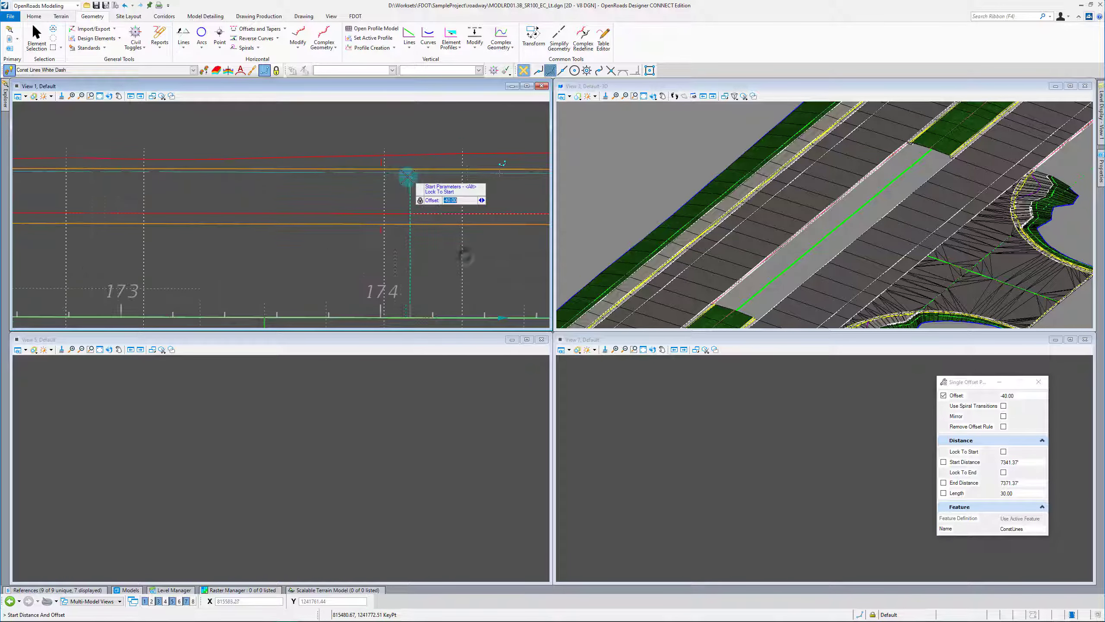
left_click(388, 175)
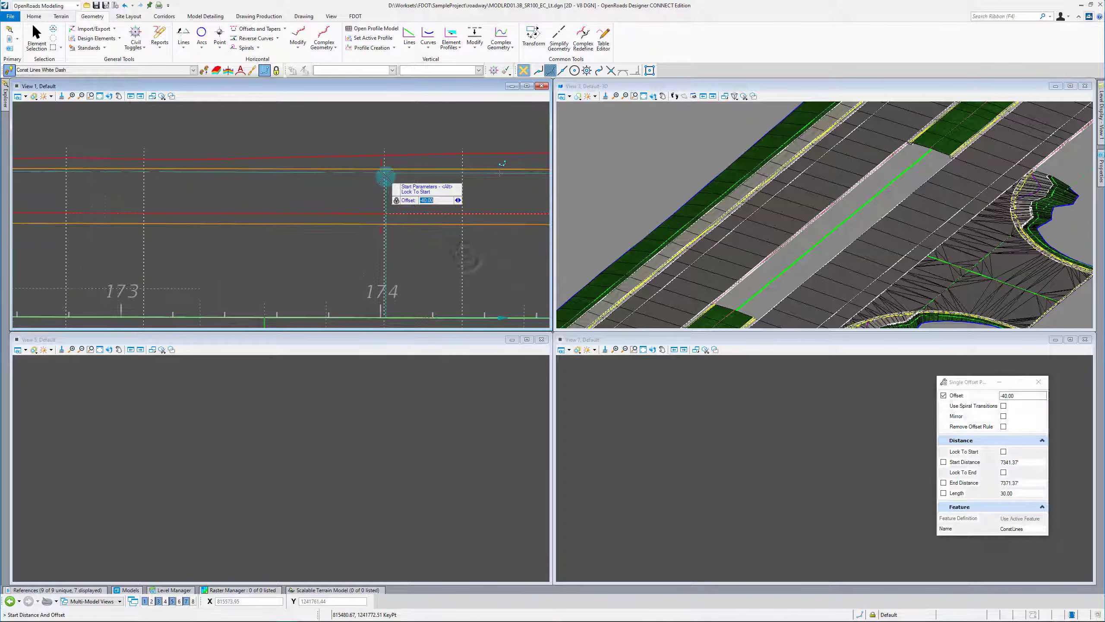
left_click(392, 202)
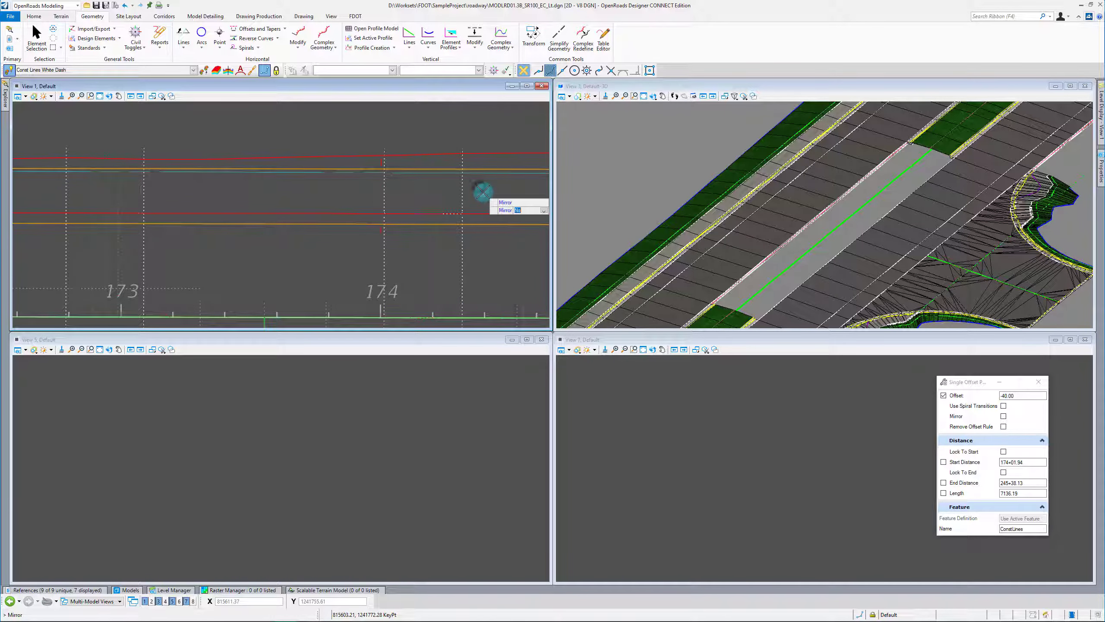
right_click(322, 207)
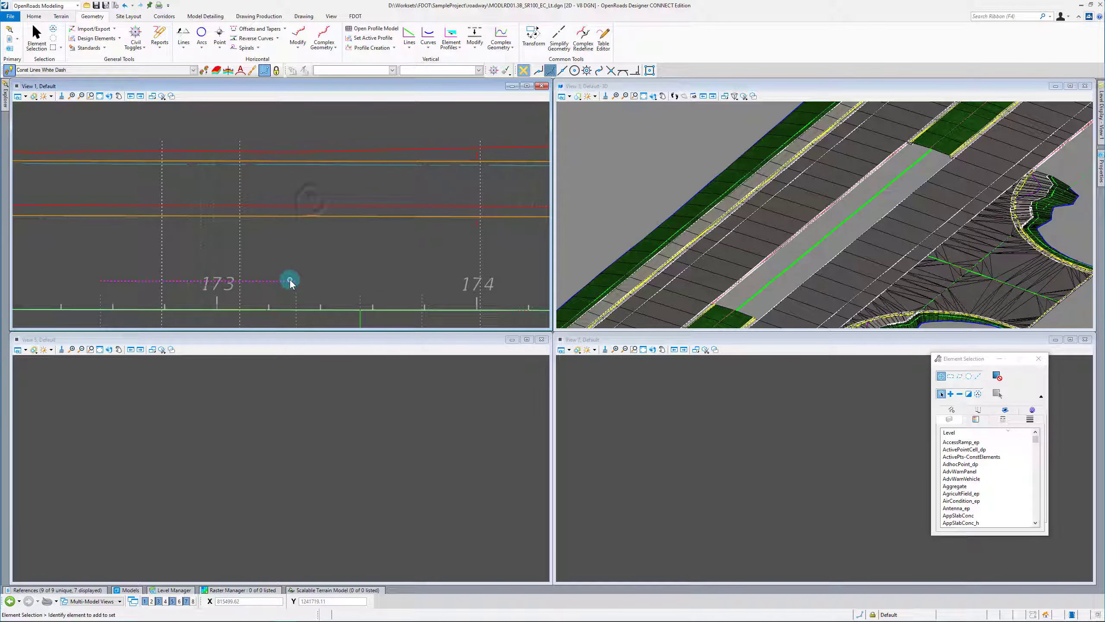
Set the active feature definition to Const Lines Red by matching an existing element at the Rocket curb return.
scroll(139, 194, "up", 2)
scroll(187, 235, "down", 2)
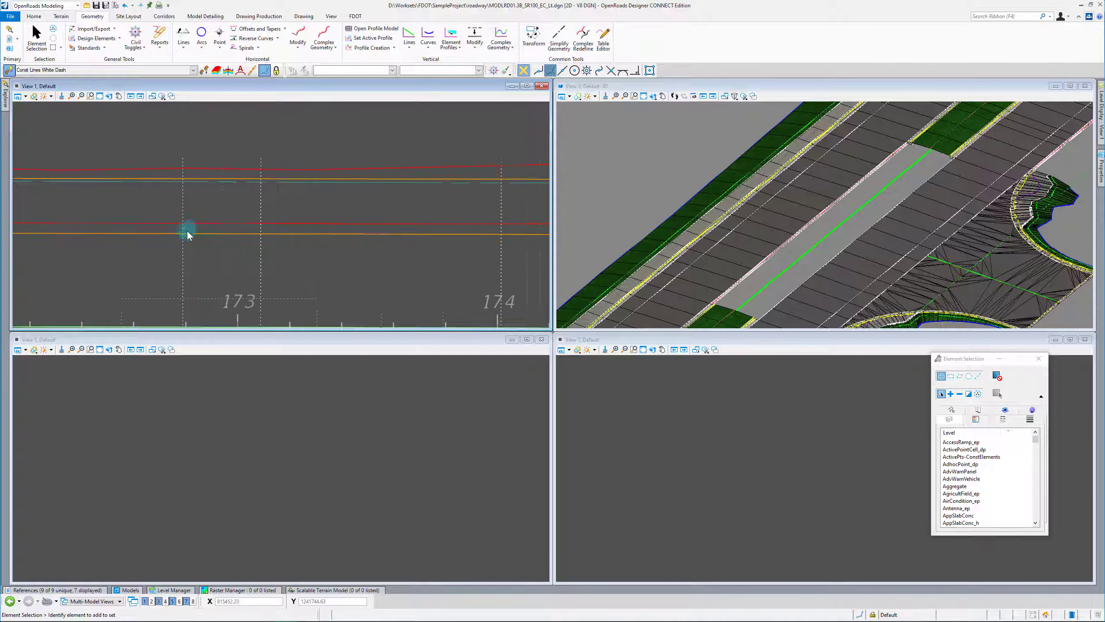
left_click(203, 71)
scroll(254, 271, "down", 2)
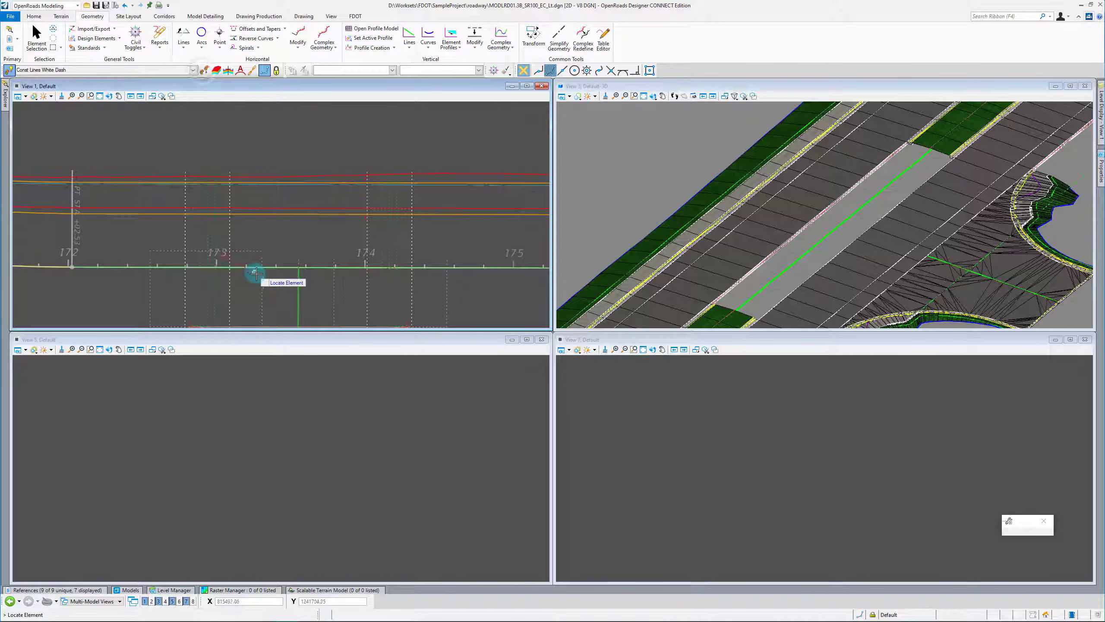
scroll(213, 297, "up", 1)
scroll(212, 290, "up", 5)
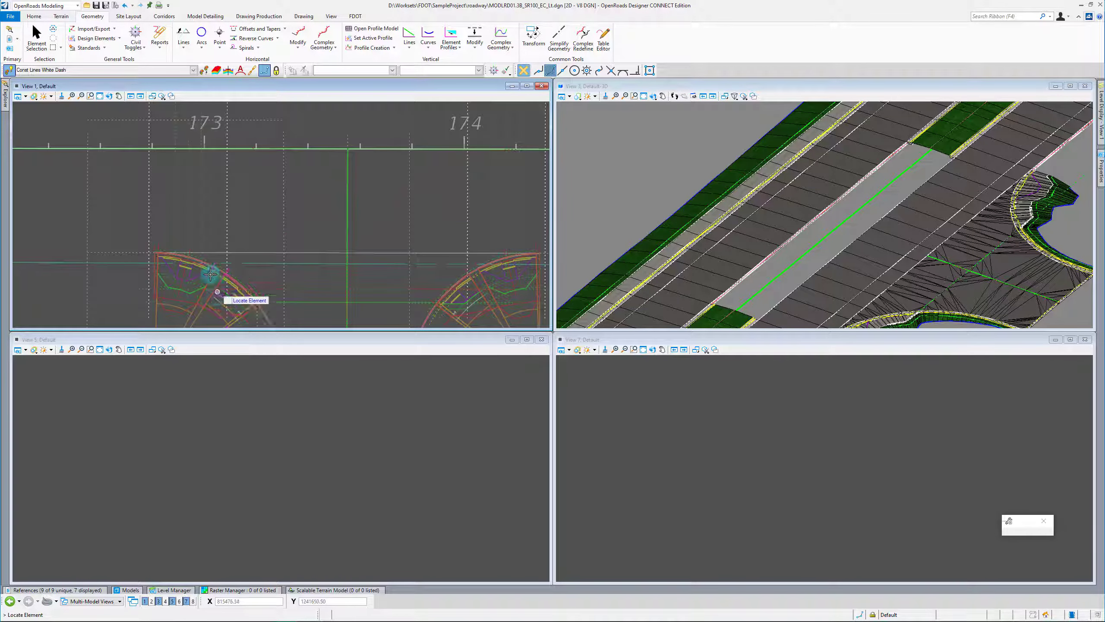
left_click(187, 246)
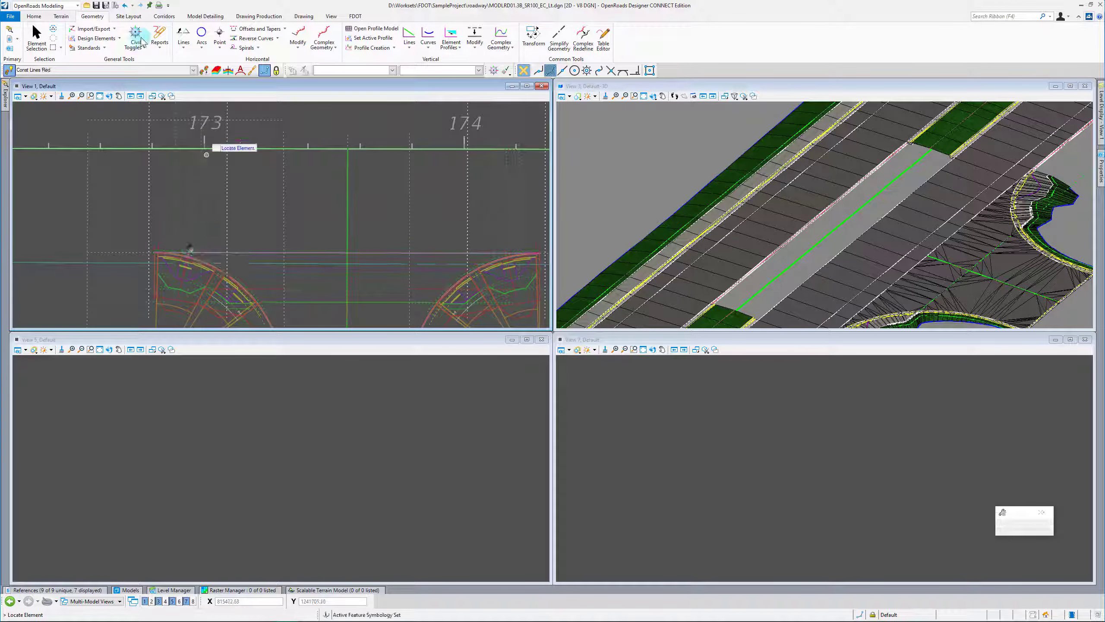
Create a 0.00 partial offset about 40 ft long along the center construction line near station 173, extending past the outer curb.
left_click(285, 29)
left_click(260, 47)
scroll(321, 267, "down", 2)
scroll(269, 211, "down", 3)
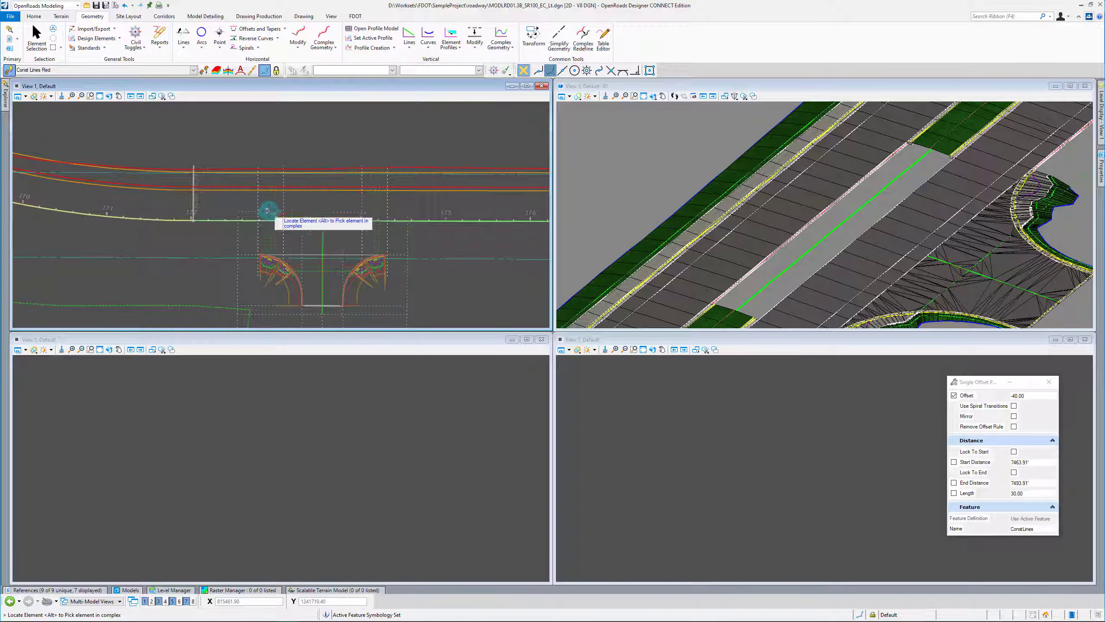
scroll(269, 211, "up", 3)
scroll(277, 185, "down", 1)
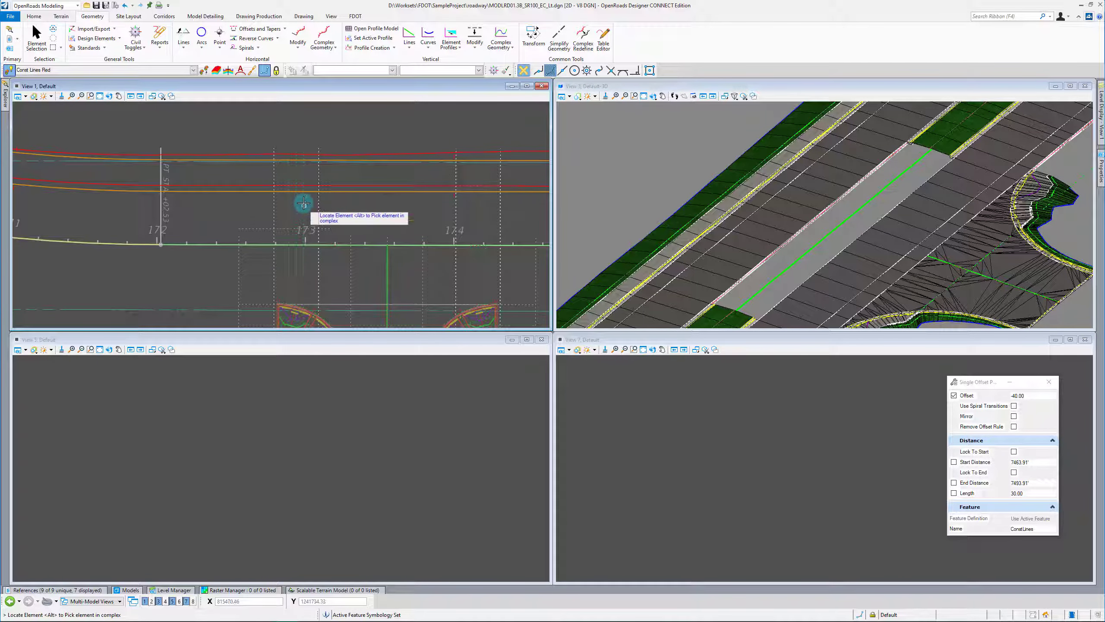
scroll(296, 174, "up", 4)
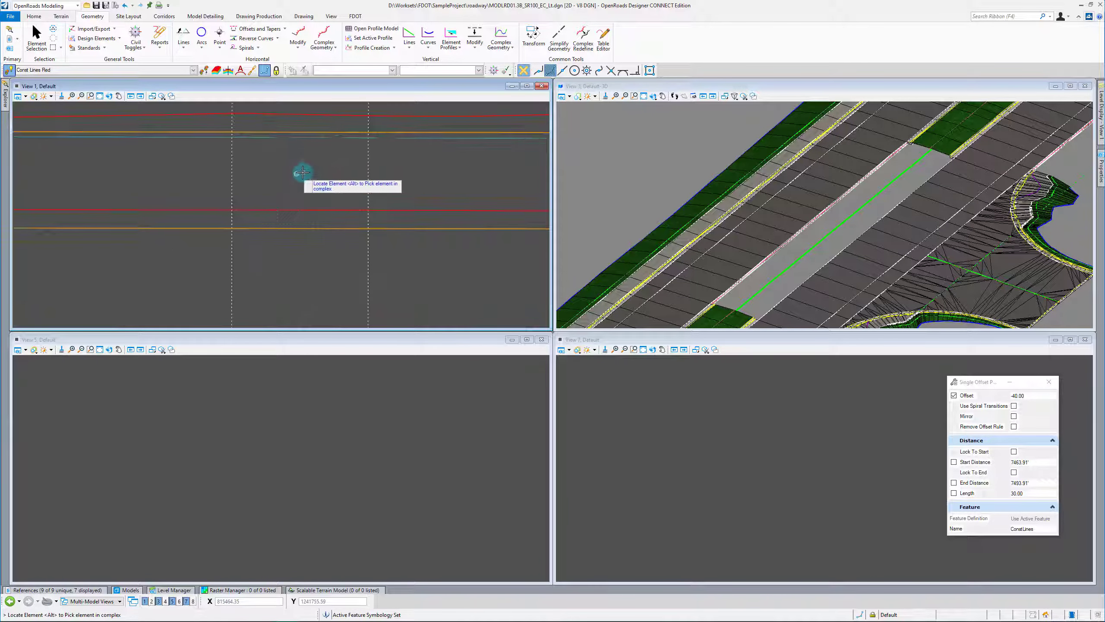
scroll(314, 203, "down", 2)
left_click(303, 208)
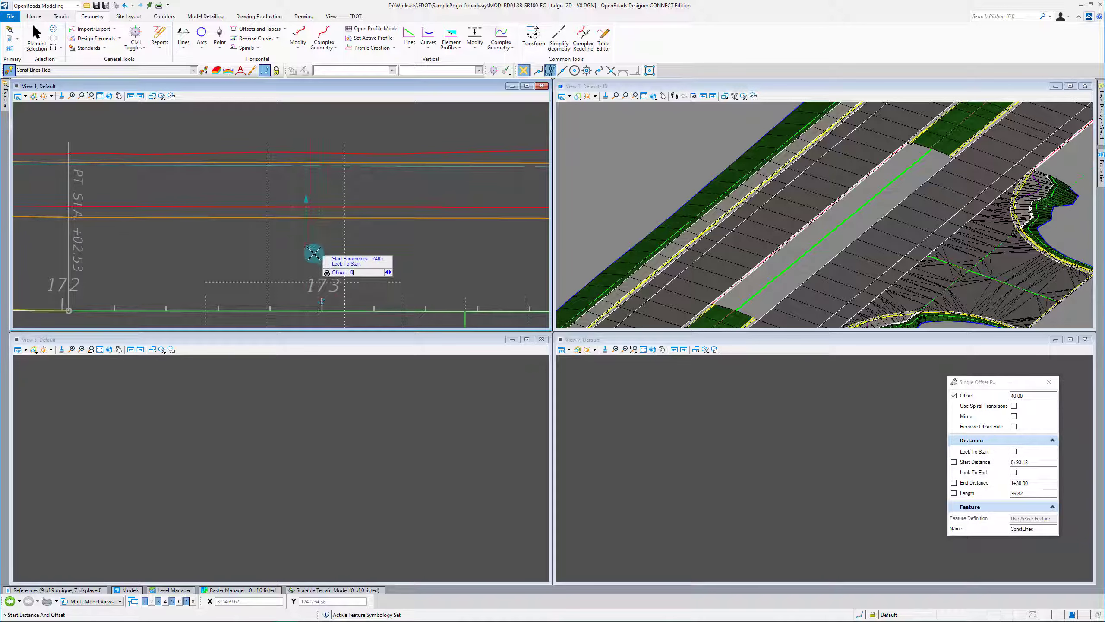
left_click(308, 247)
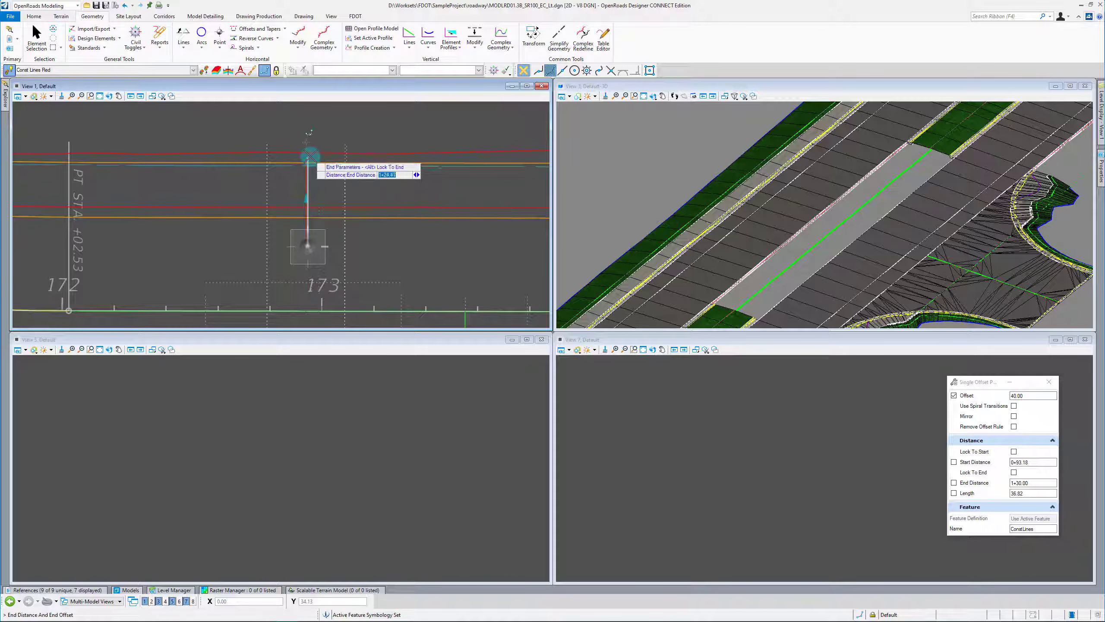
left_click(343, 153)
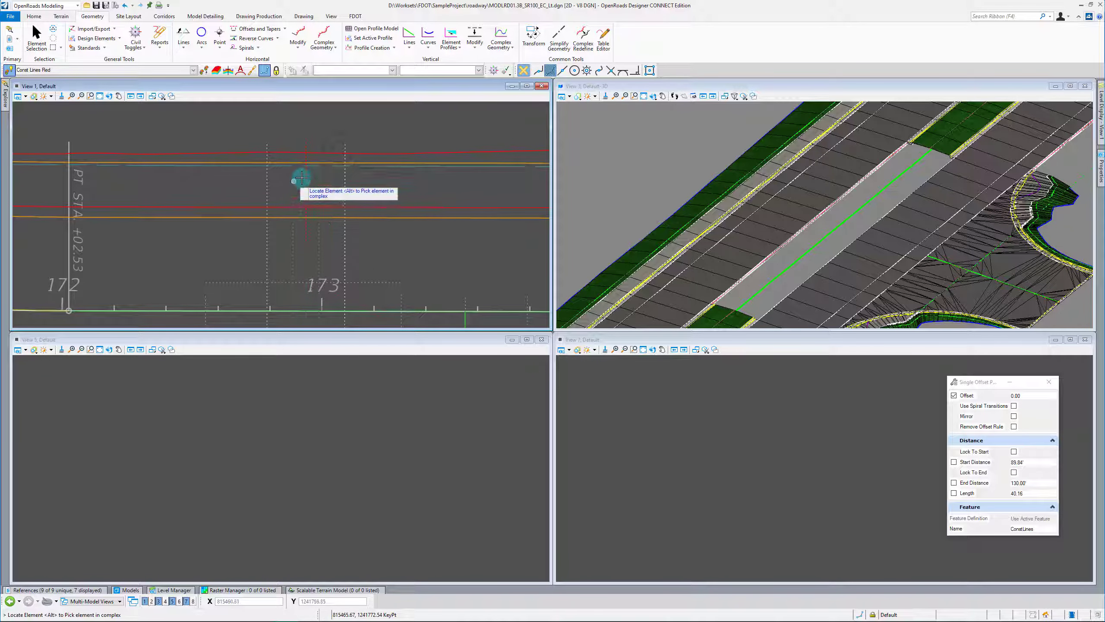
Create a matching red 0.00 partial offset along the center construction line near station 174, extending past the outer curb.
scroll(154, 236, "down", 2)
scroll(300, 253, "up", 2)
left_click(334, 229)
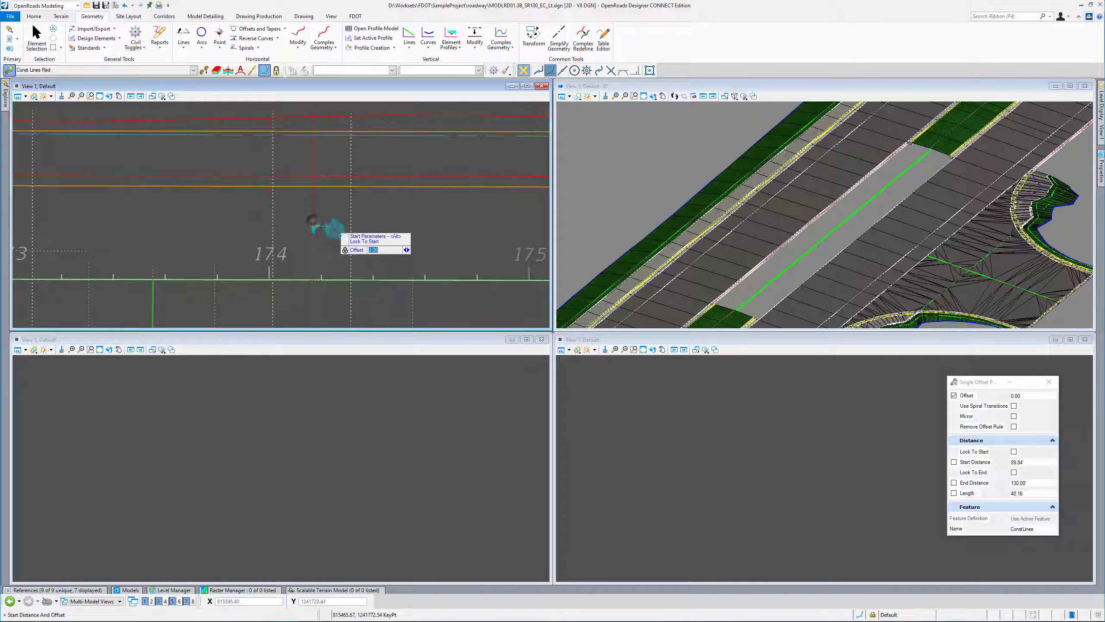
scroll(321, 192, "down", 2)
right_click(342, 160)
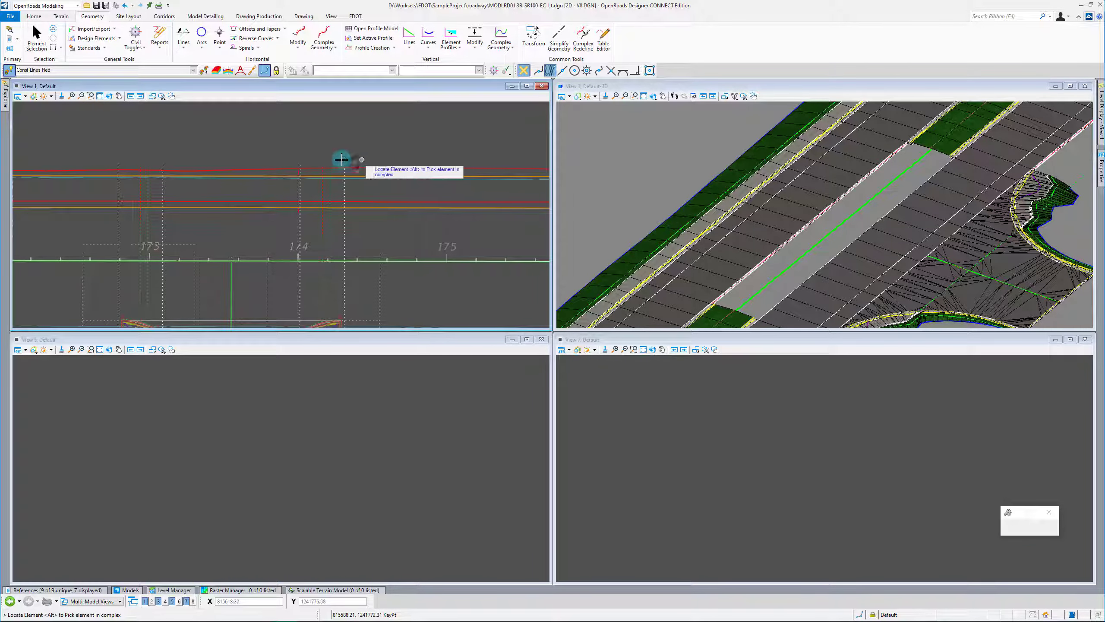
right_click(244, 138)
scroll(112, 182, "up", 2)
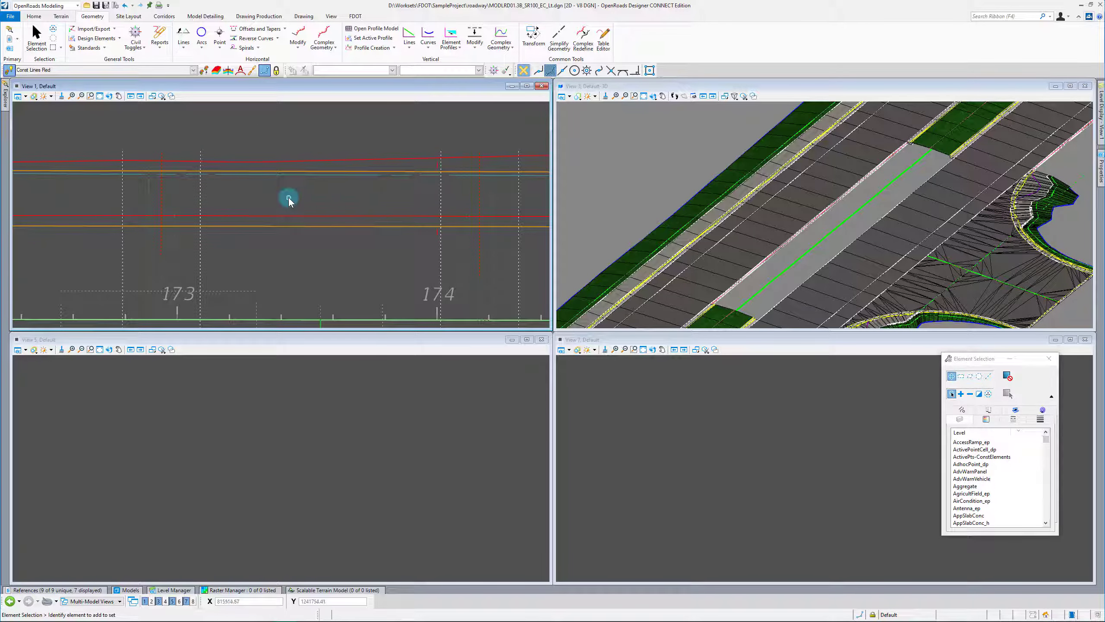
Turn off the display of the MODLRD01.1_SR100_Pavt.dgn reference in the 3D model.
left_click(708, 201)
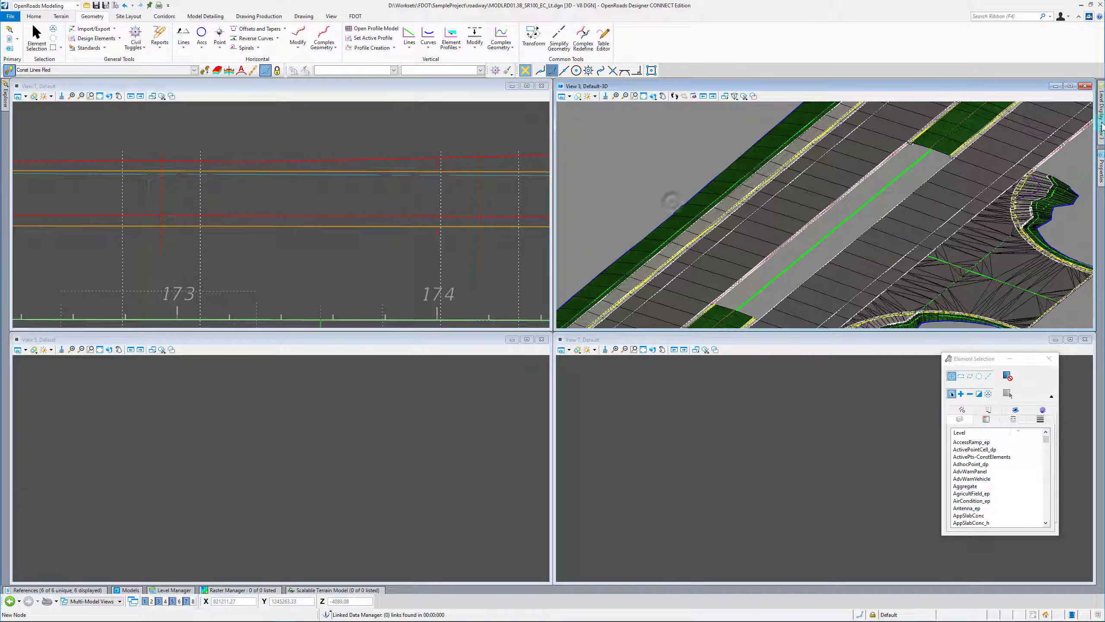
left_click(93, 590)
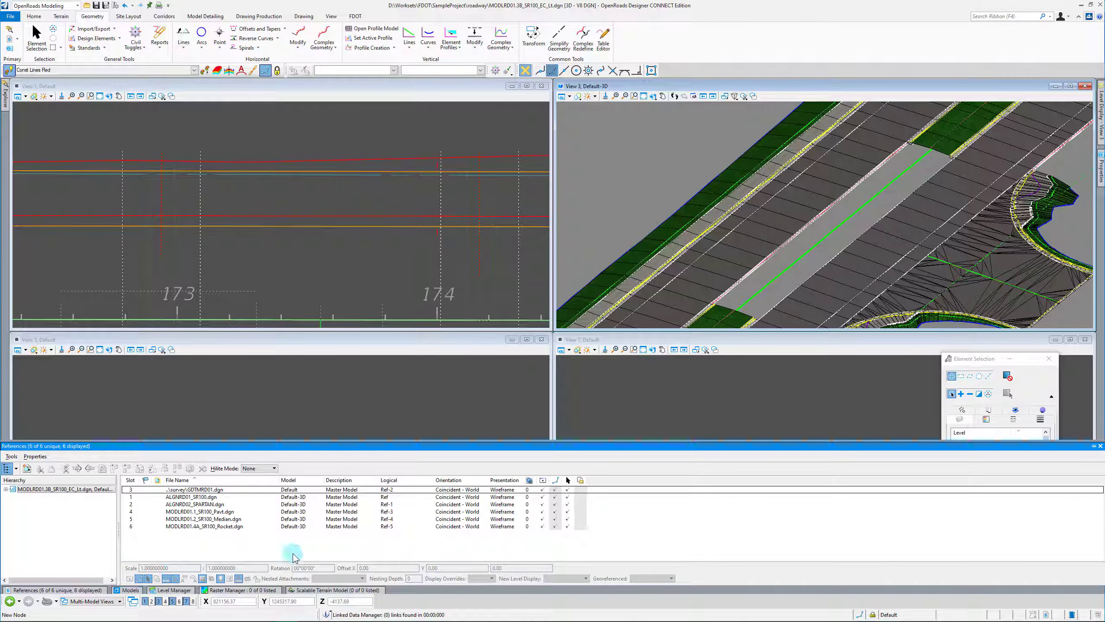
left_click(542, 512)
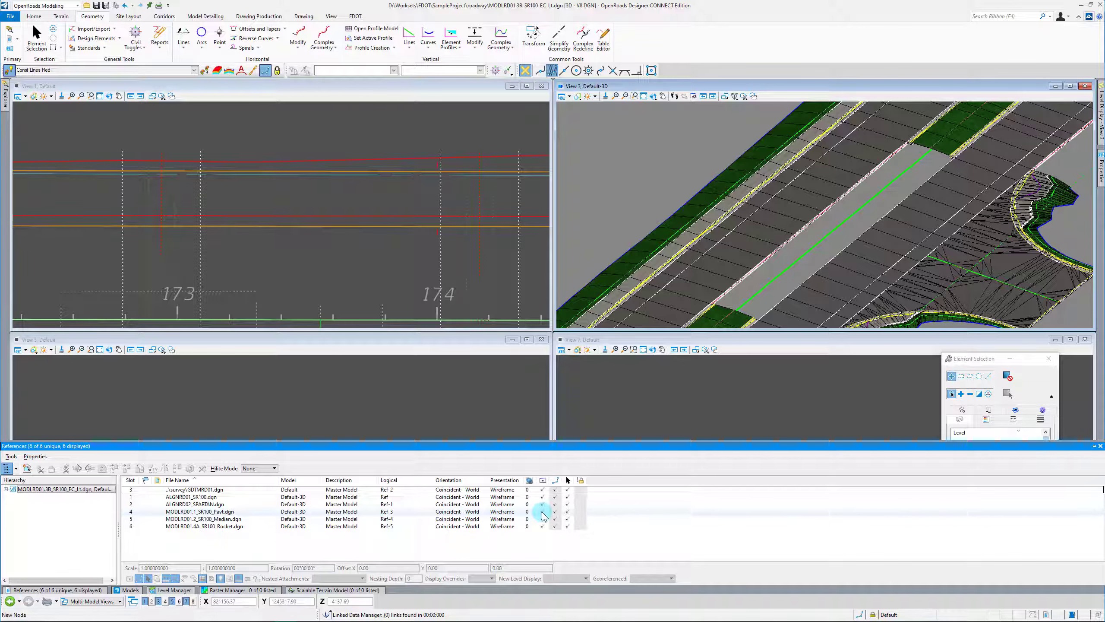
left_click(277, 262)
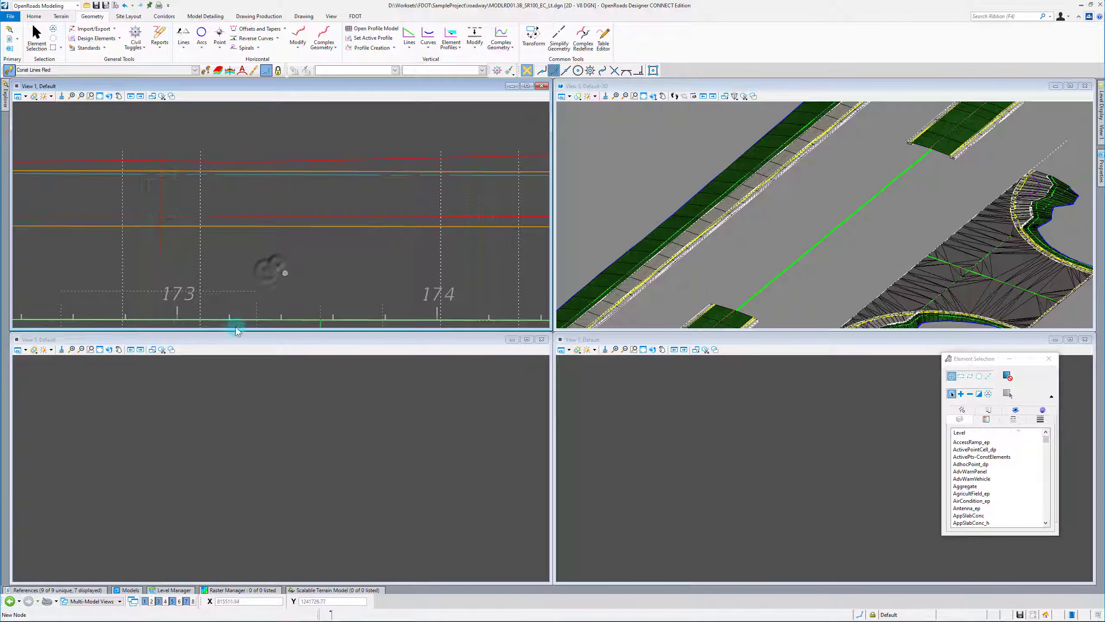
Attach MODLRD01.1Z_SR100_PavtProj_.dgn to the 2D model as a reference, using its Default model and Coincident - World orientation.
left_click(72, 590)
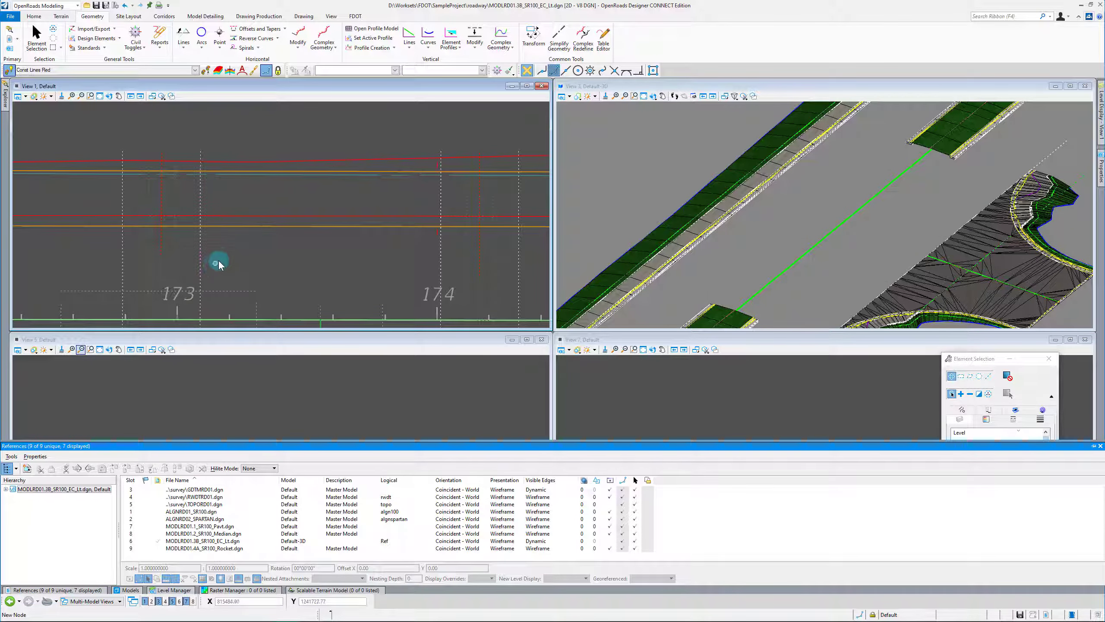
left_click(69, 591)
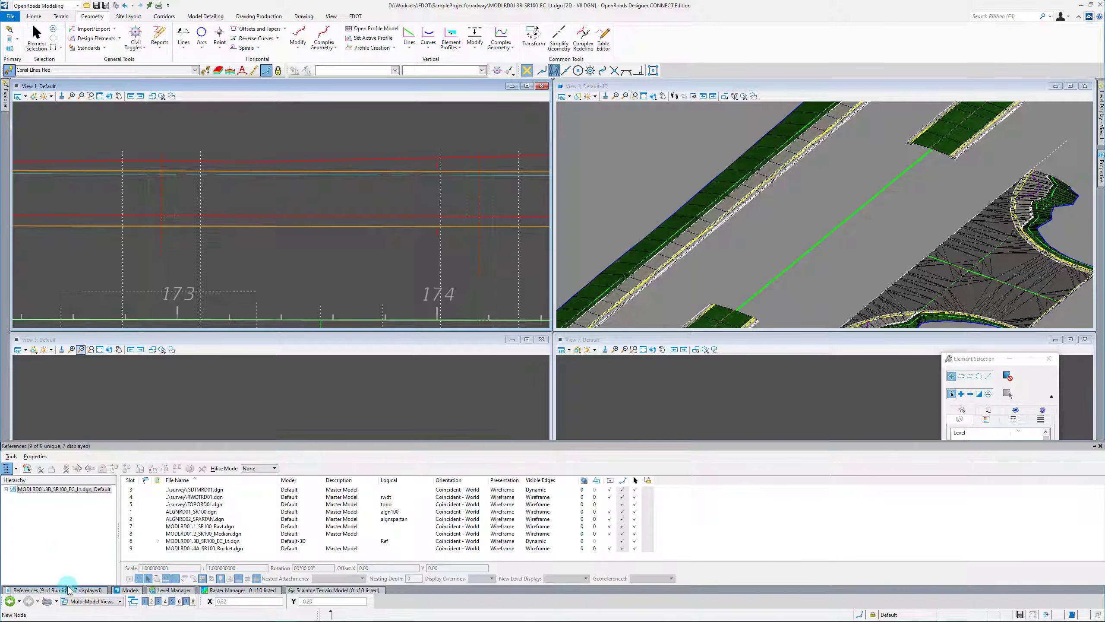
left_click(26, 470)
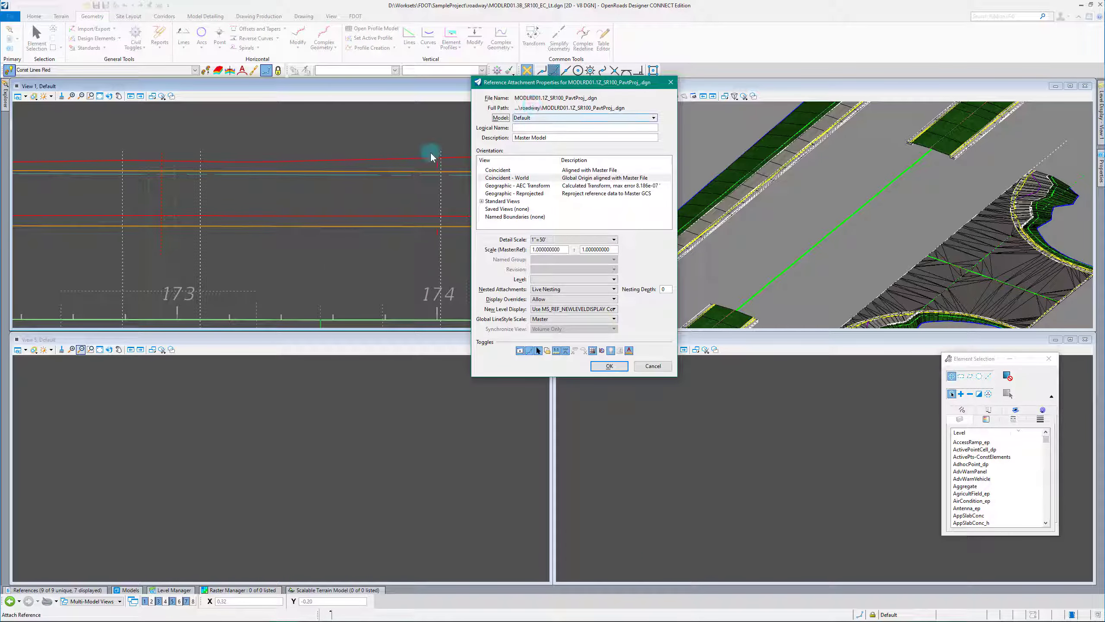
left_click(609, 365)
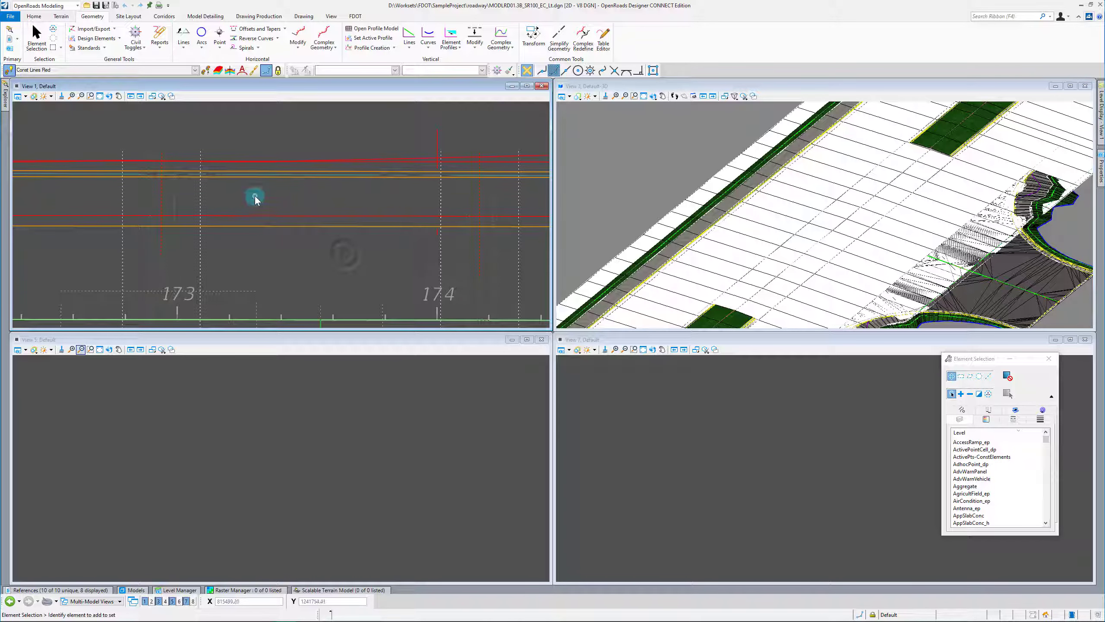
Open the profile model of the white dashed -40.00 offset line near station 173 in View 5.
left_click(190, 221)
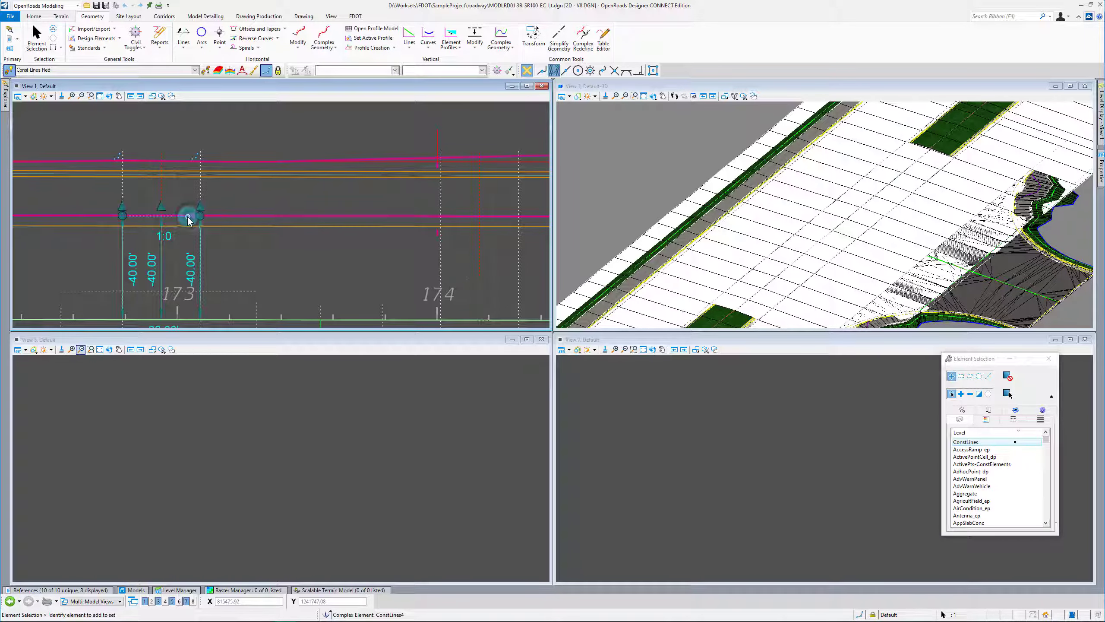
left_click(279, 196)
scroll(183, 217, "up", 3)
left_click(185, 215)
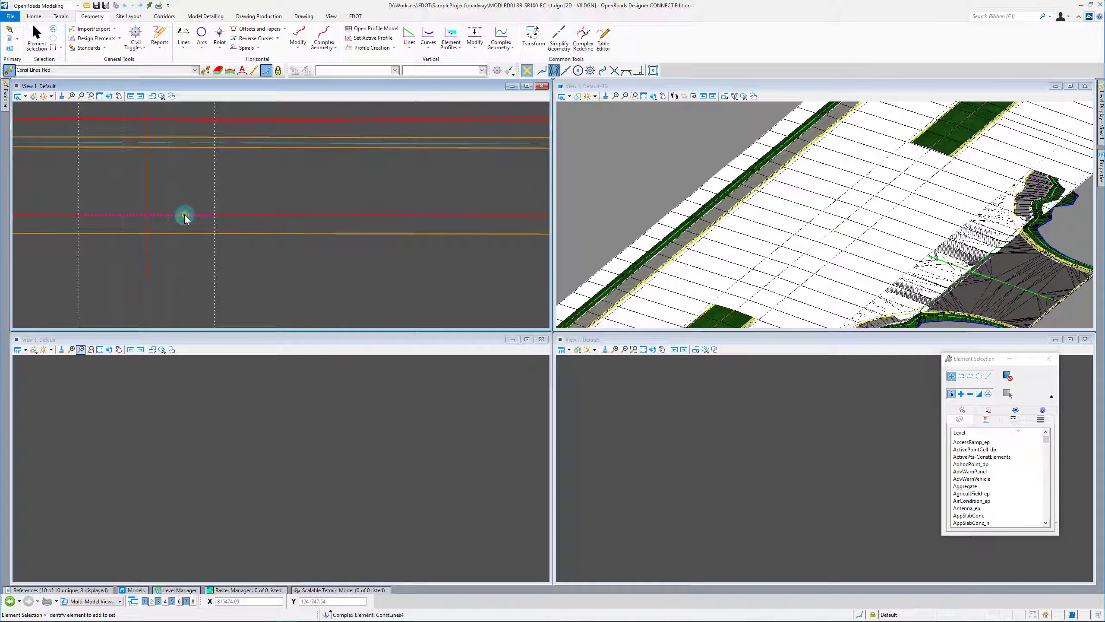
left_click(227, 209)
left_click(249, 422)
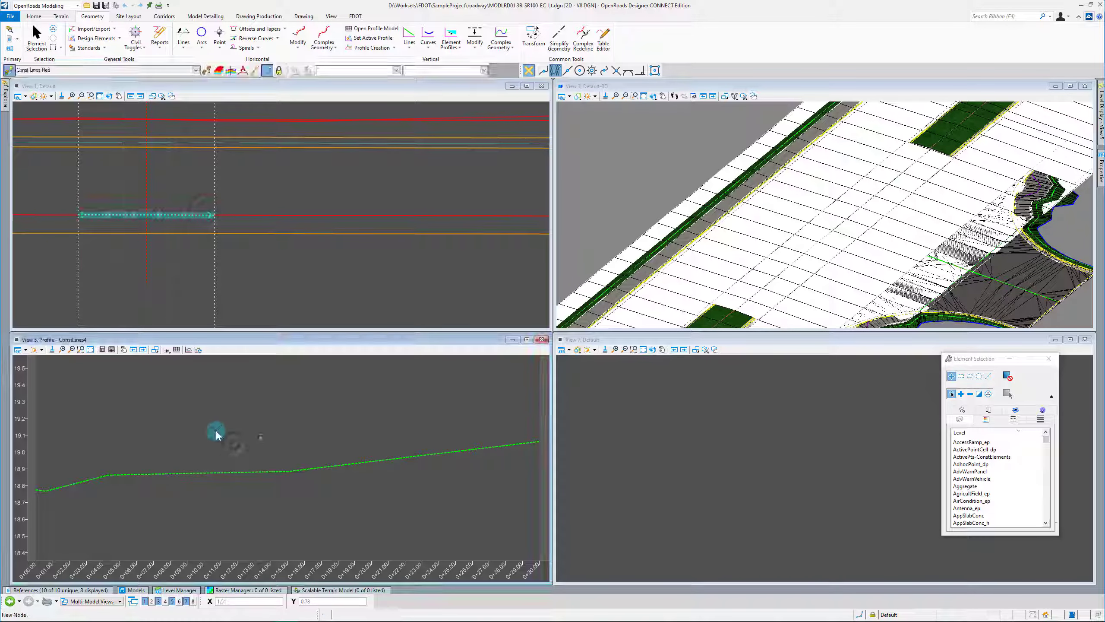
Create a surface profile from the projected pavement for the -40.00 offset line near station 173 and make it the active profile.
left_click(167, 351)
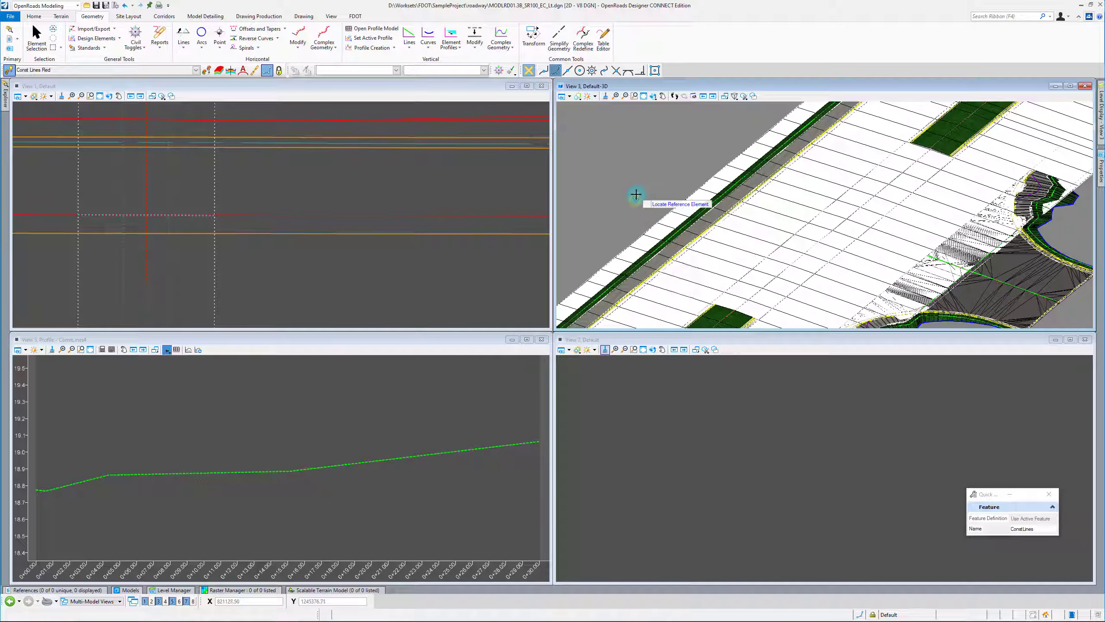
right_click(357, 451)
left_click(357, 451)
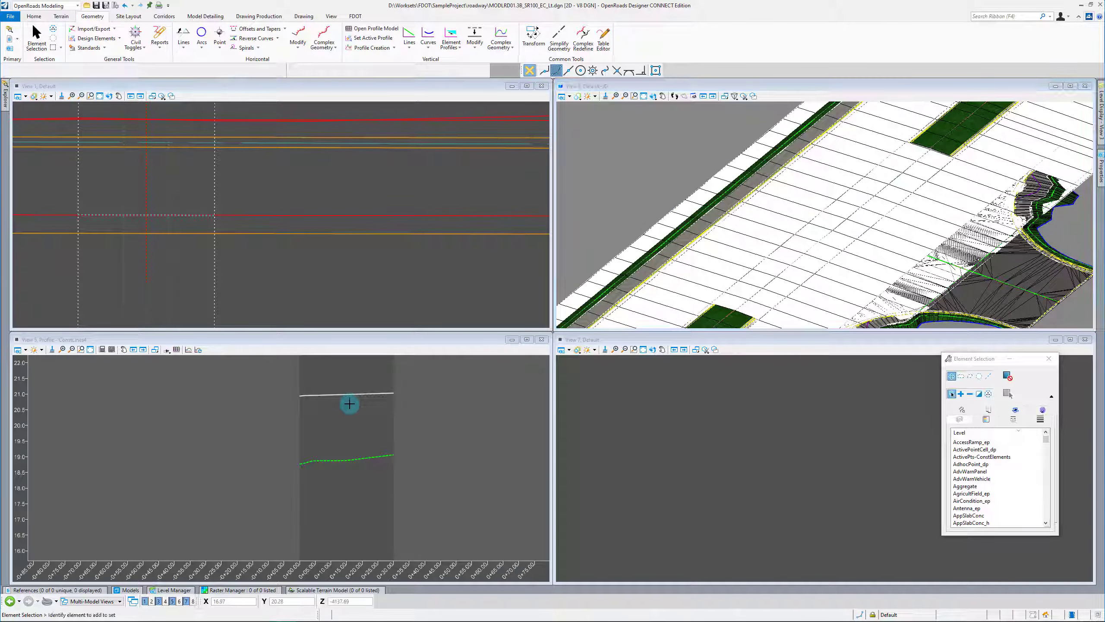
scroll(359, 400, "up", 2)
left_click(372, 392)
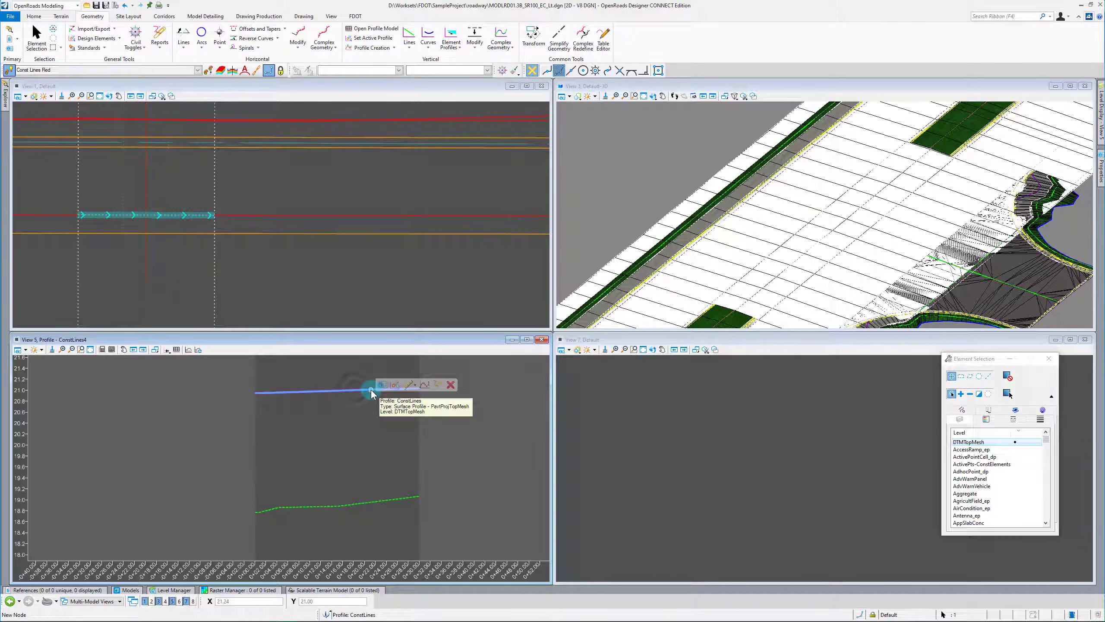
left_click(384, 385)
left_click(279, 260)
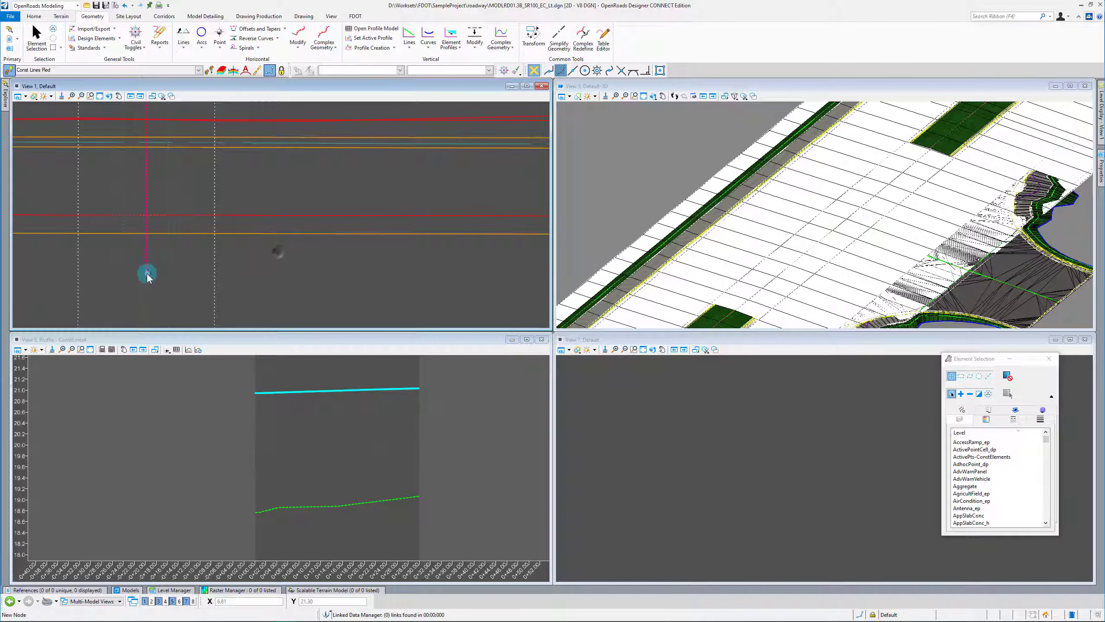
Turn off the display of the corridor and template drop handle levels around the dashed offset line near station 174.
left_click(369, 258)
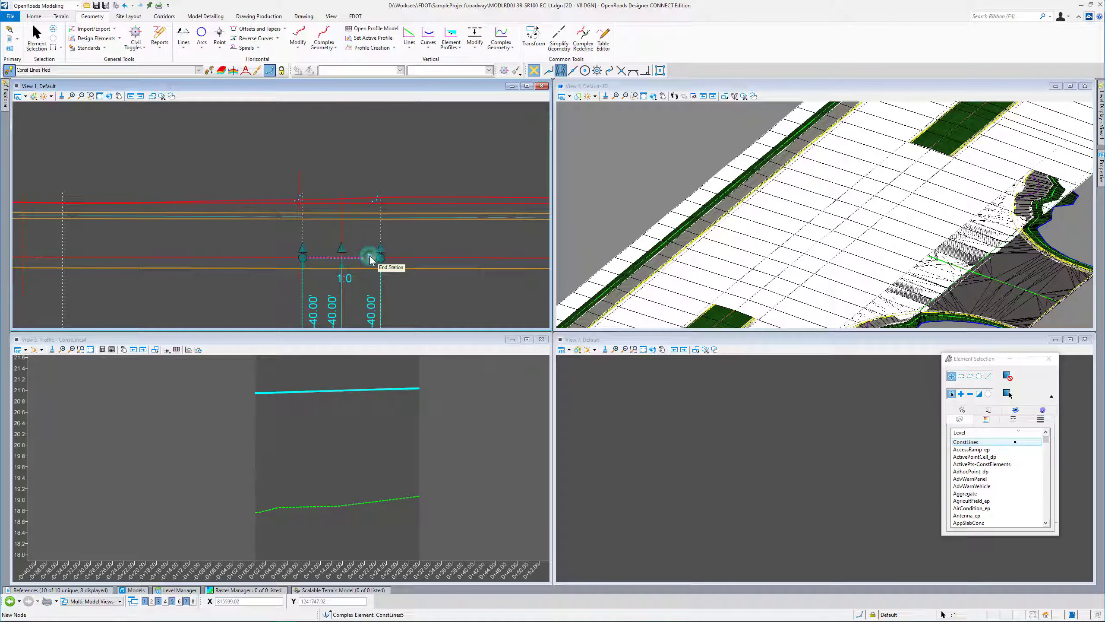
left_click(368, 253)
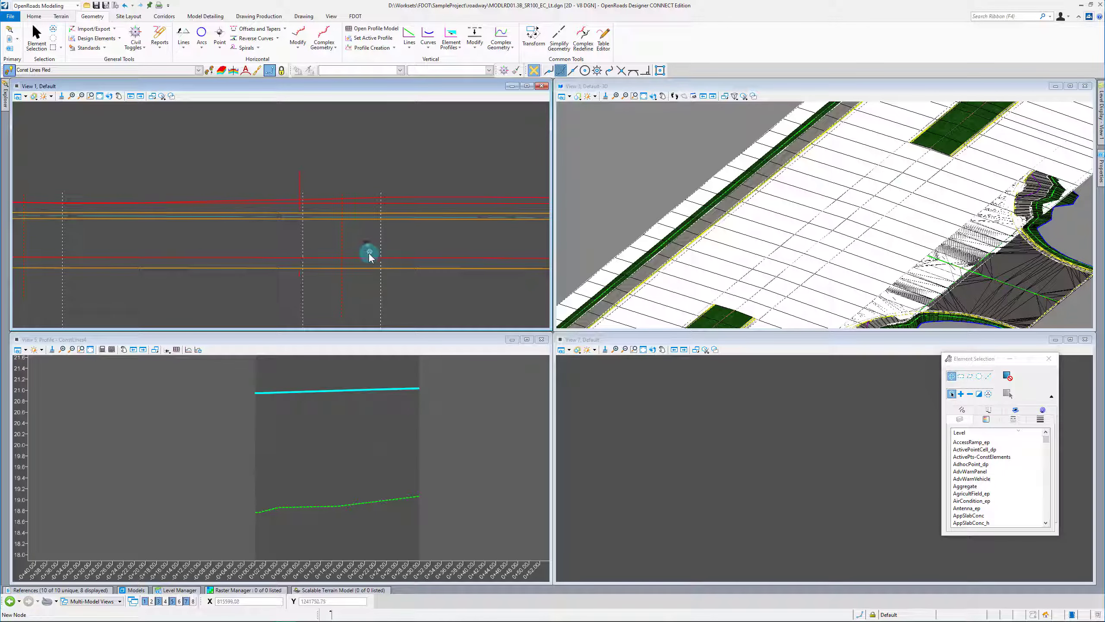
left_click(365, 254)
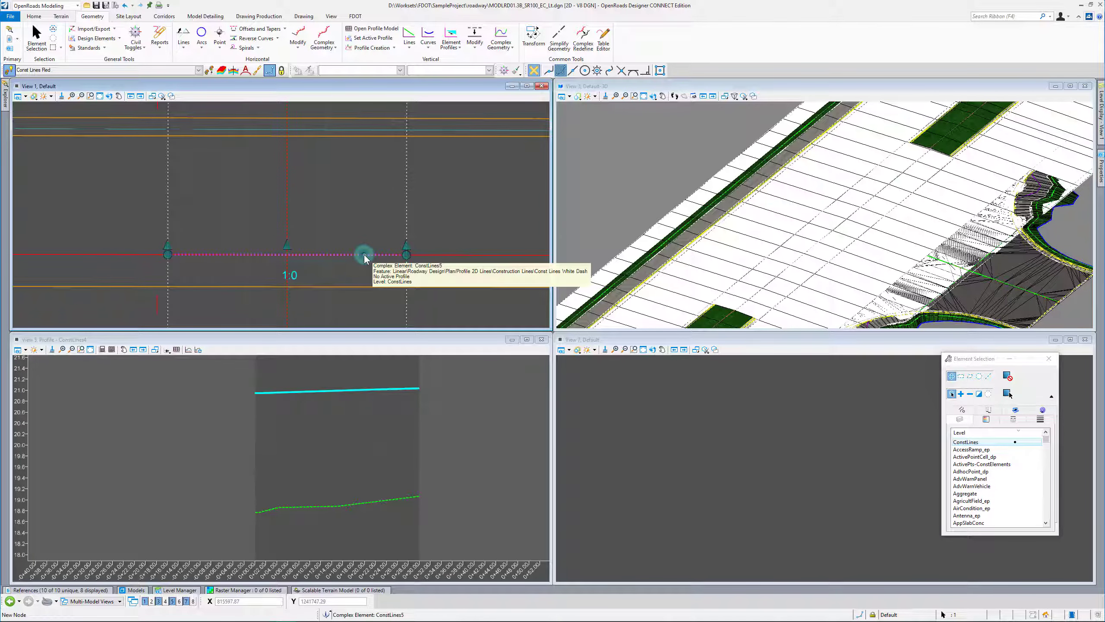
left_click(357, 247)
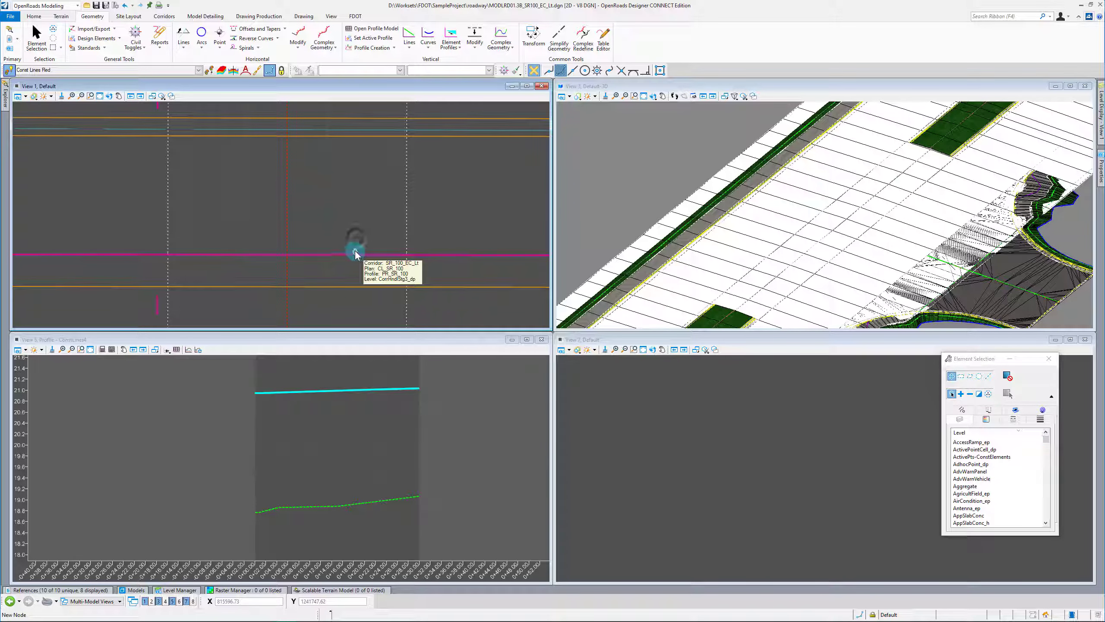
right_click(360, 228)
left_click(408, 414)
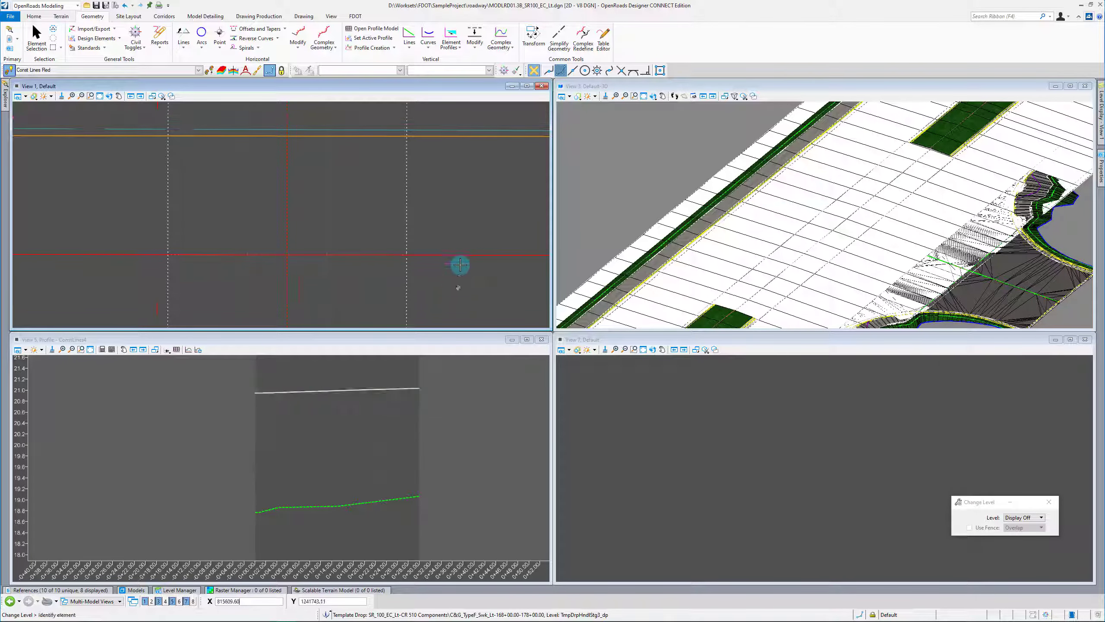
key("Escape")
Open the profile model of the white dashed -40.00 offset line near station 174 in View 5.
left_click(357, 253)
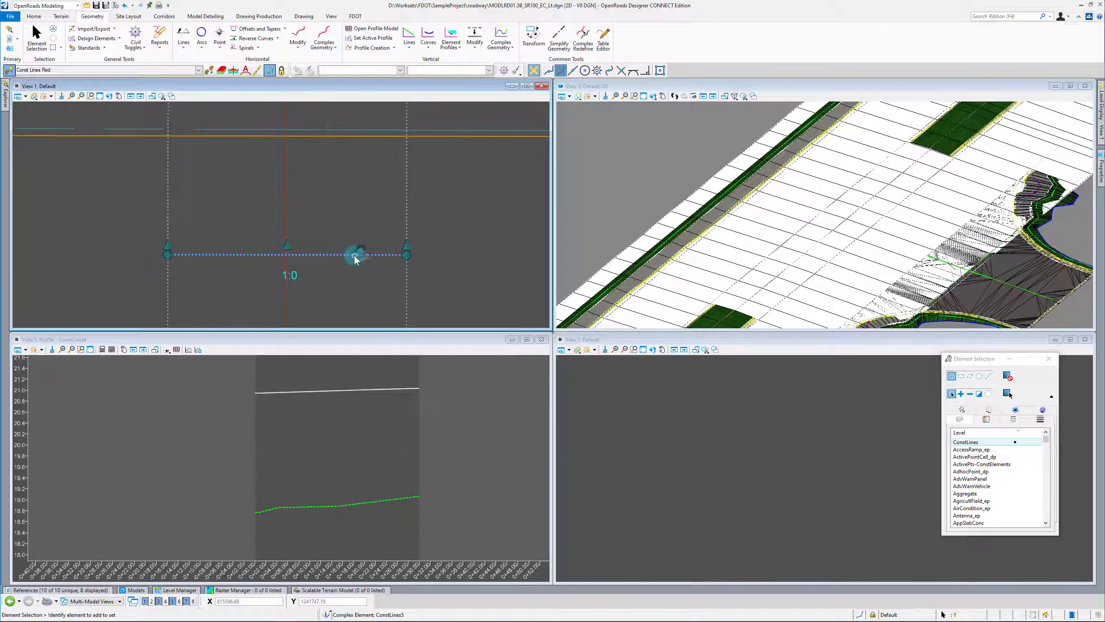
left_click(377, 252)
left_click(346, 415)
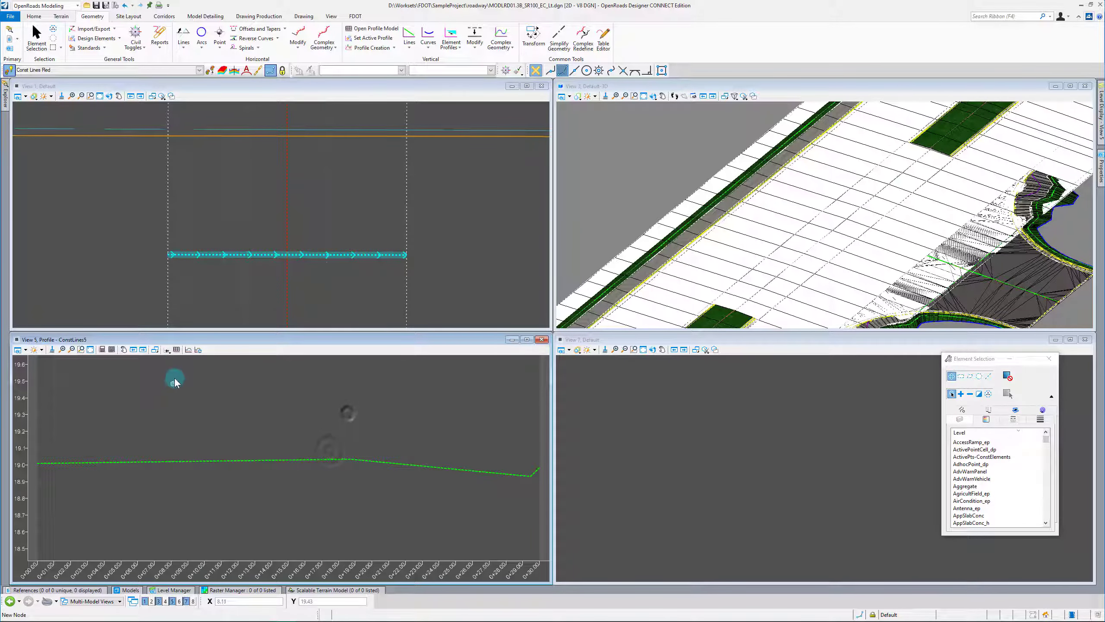
Create a surface profile from the projected pavement for the offset line near station 174 and make it the active profile.
left_click(168, 353)
left_click(657, 173)
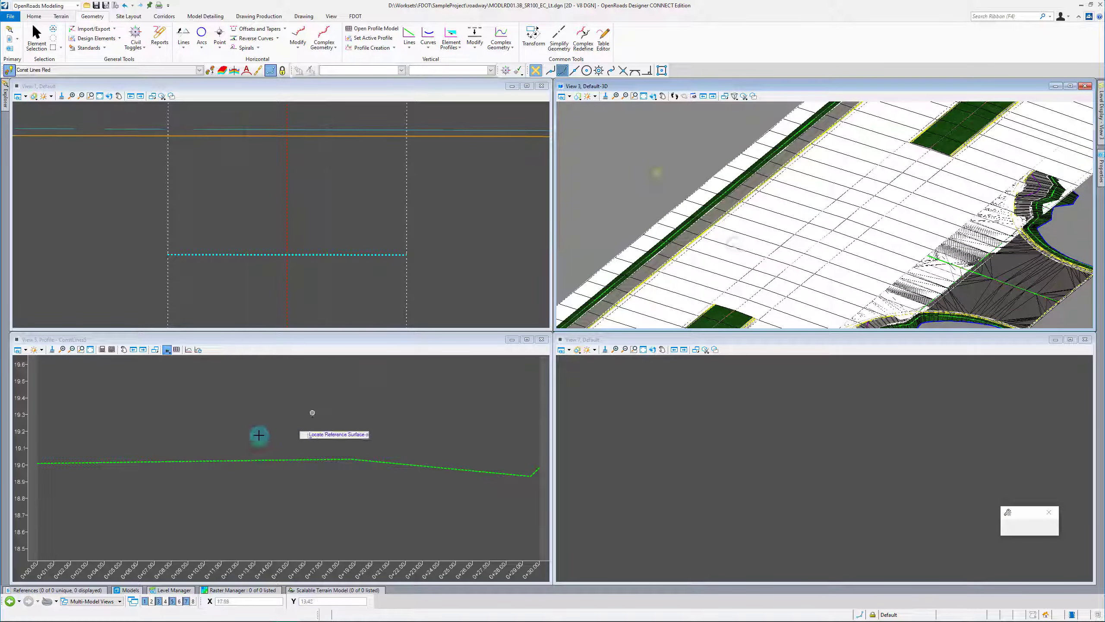
left_click(263, 464)
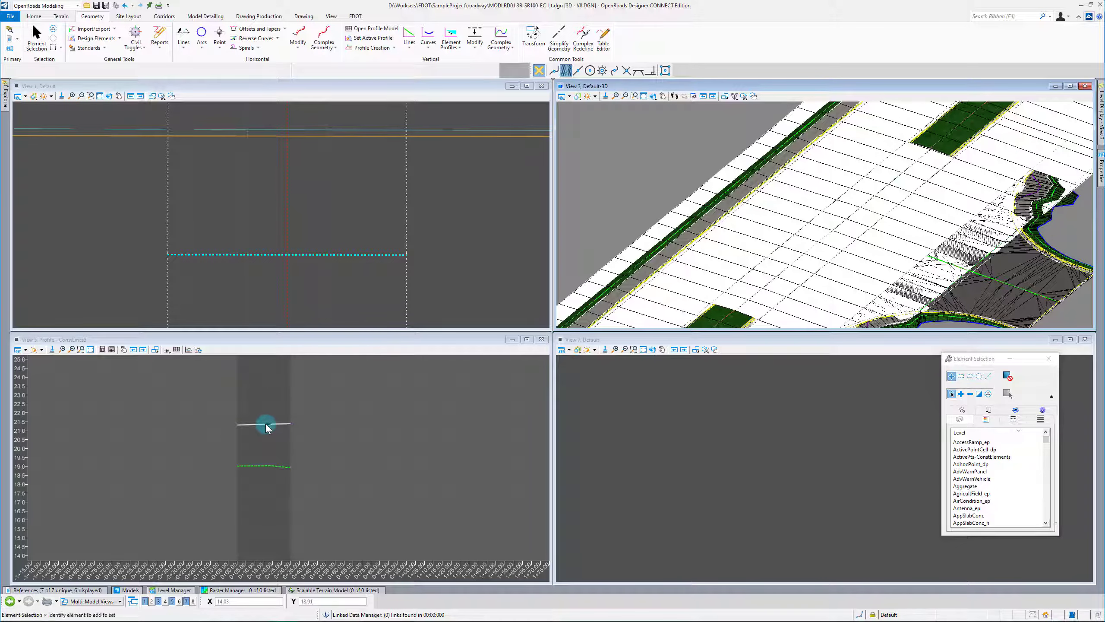
scroll(266, 424, "up", 2)
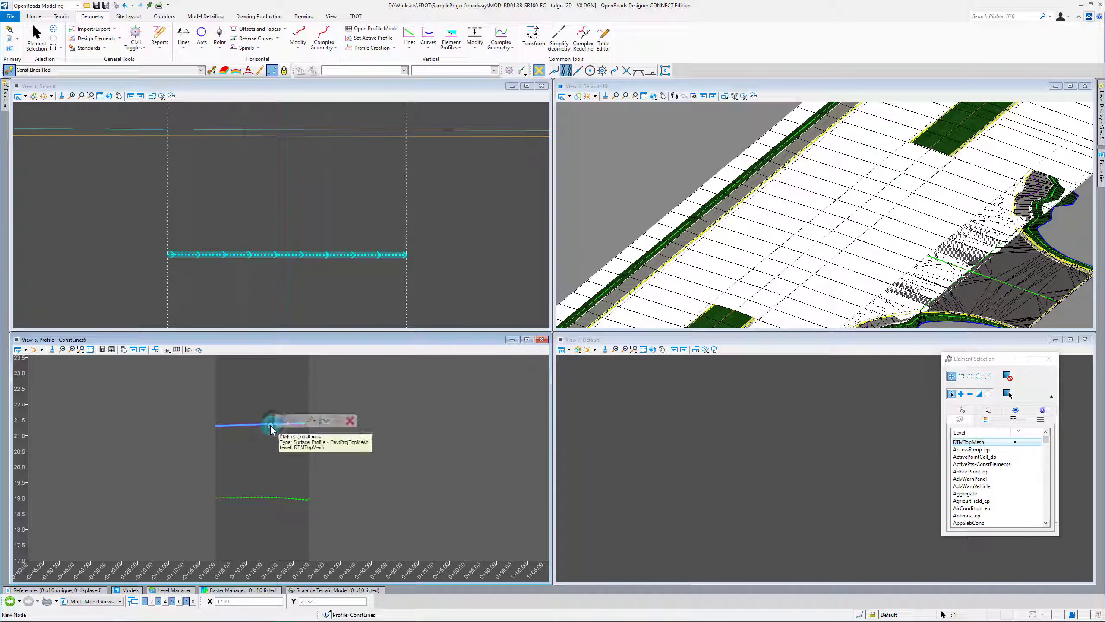
Start placing a civil cell and pick CR-B 3D from the MODLRD99_CivilCells.dgnlib library.
scroll(437, 240, "down", 5)
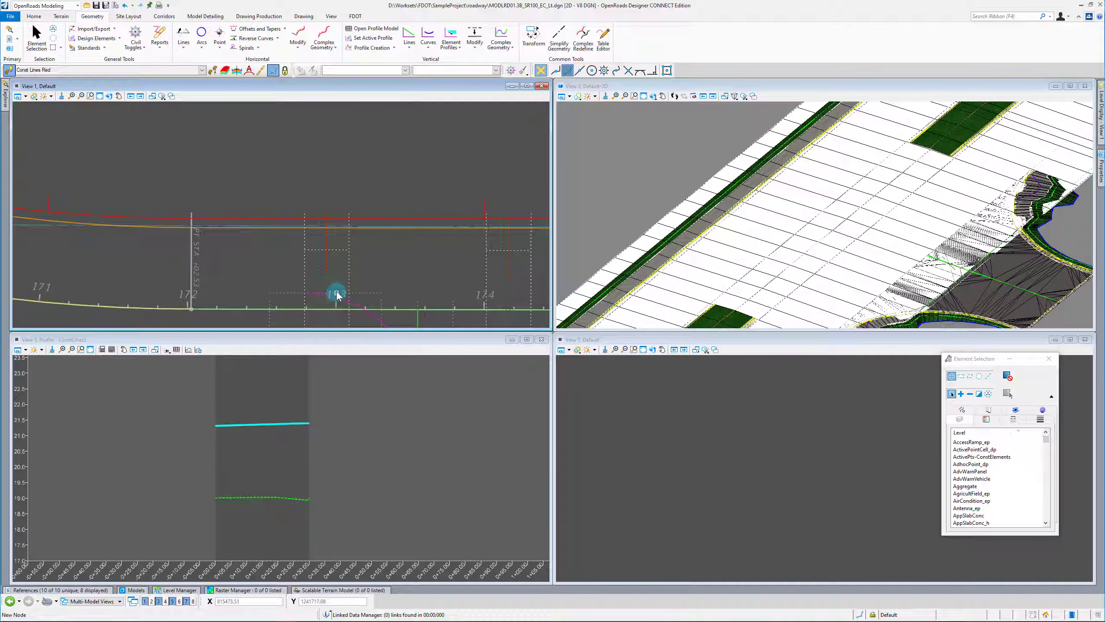
scroll(354, 250, "up", 2)
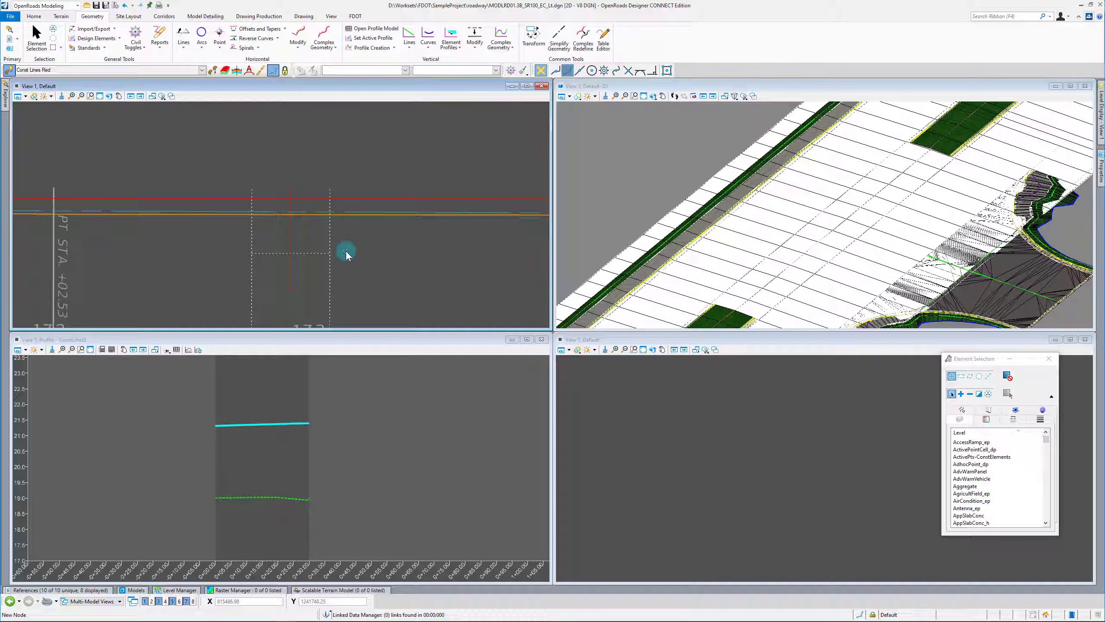
left_click(203, 17)
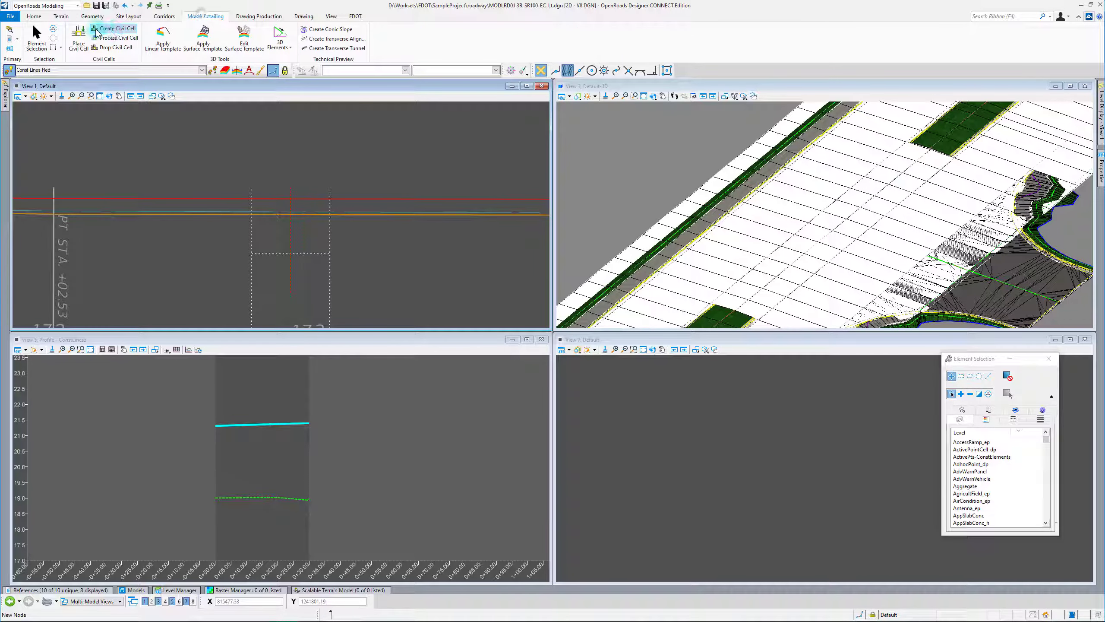
left_click(110, 29)
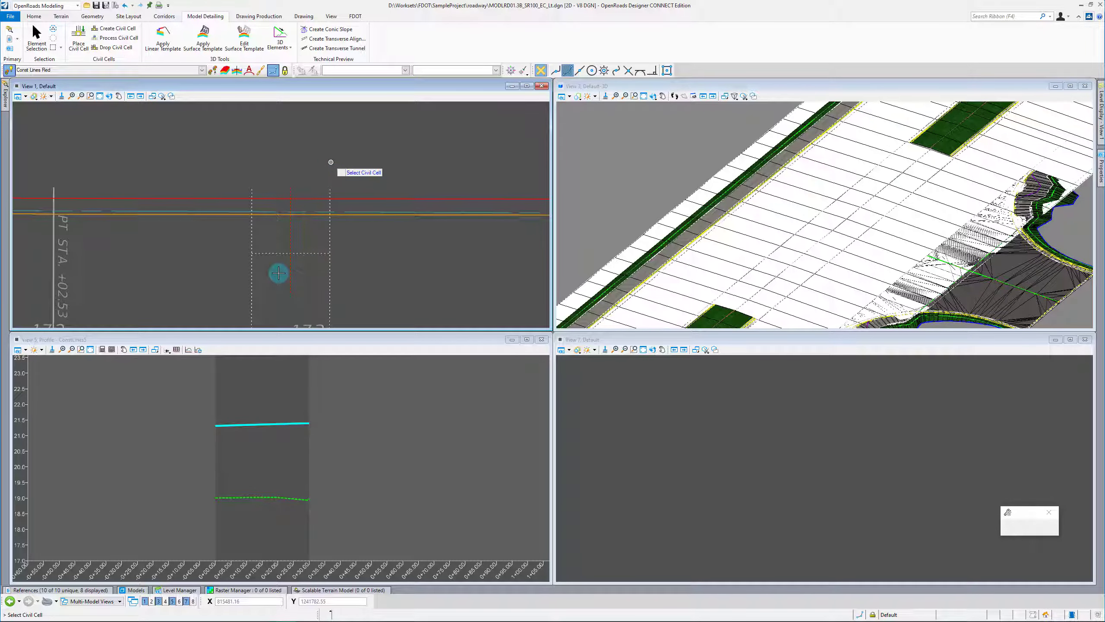
left_click(278, 273)
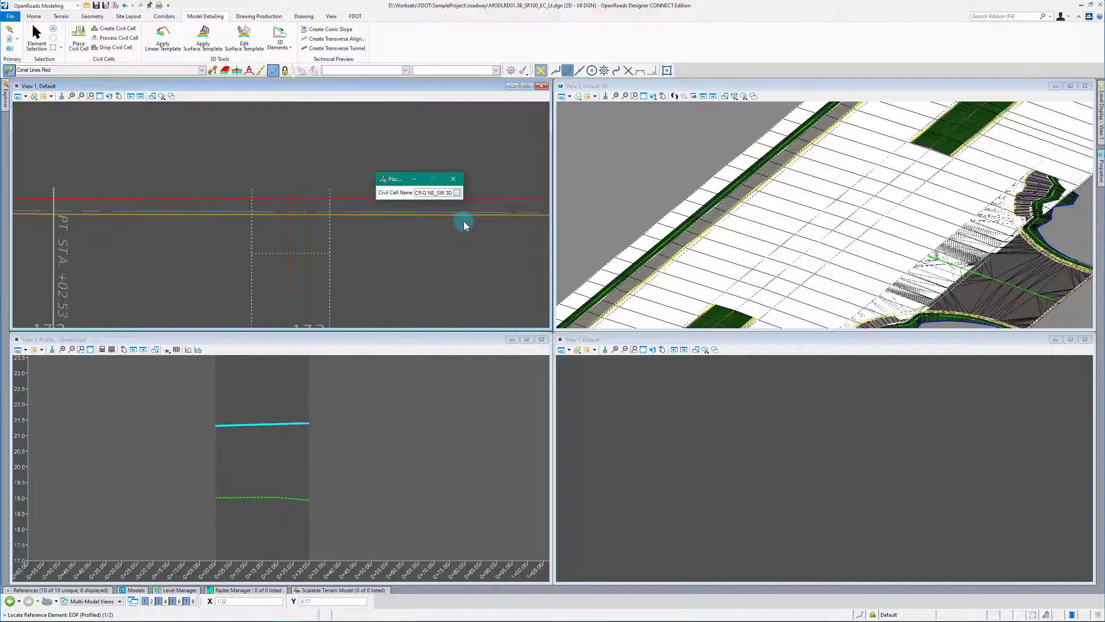
left_click(458, 192)
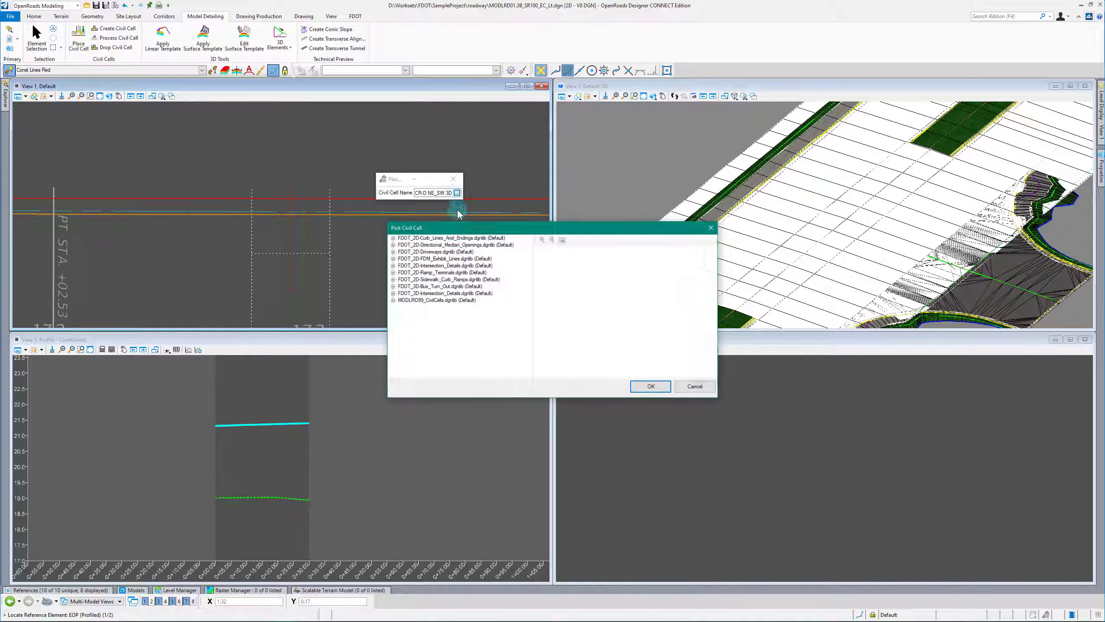
double_click(411, 301)
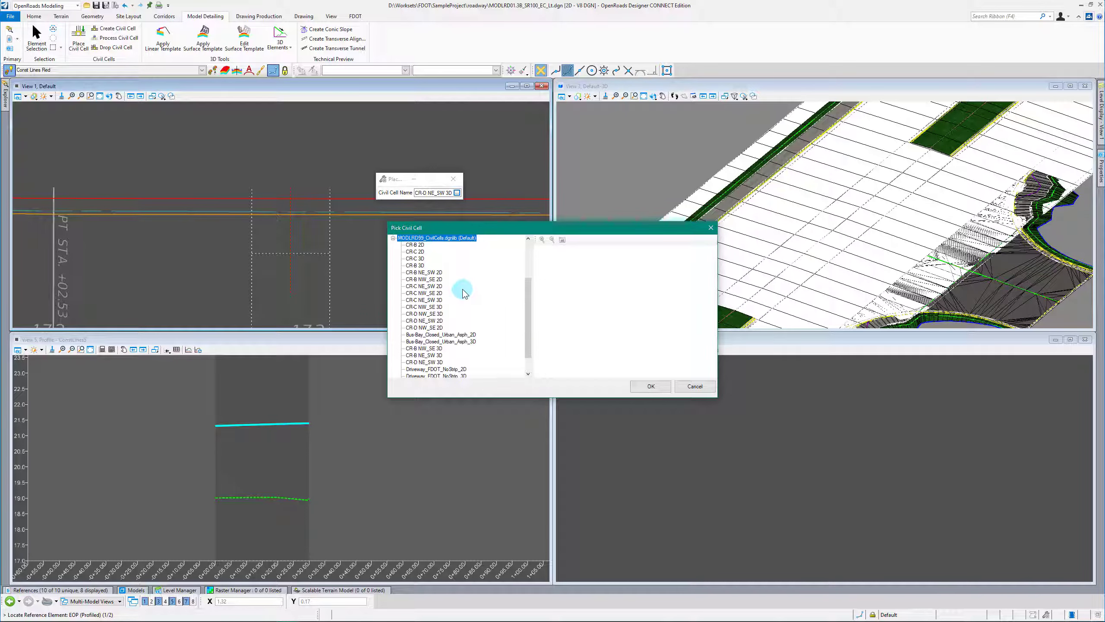
scroll(465, 307, "down", 1)
left_click(418, 248)
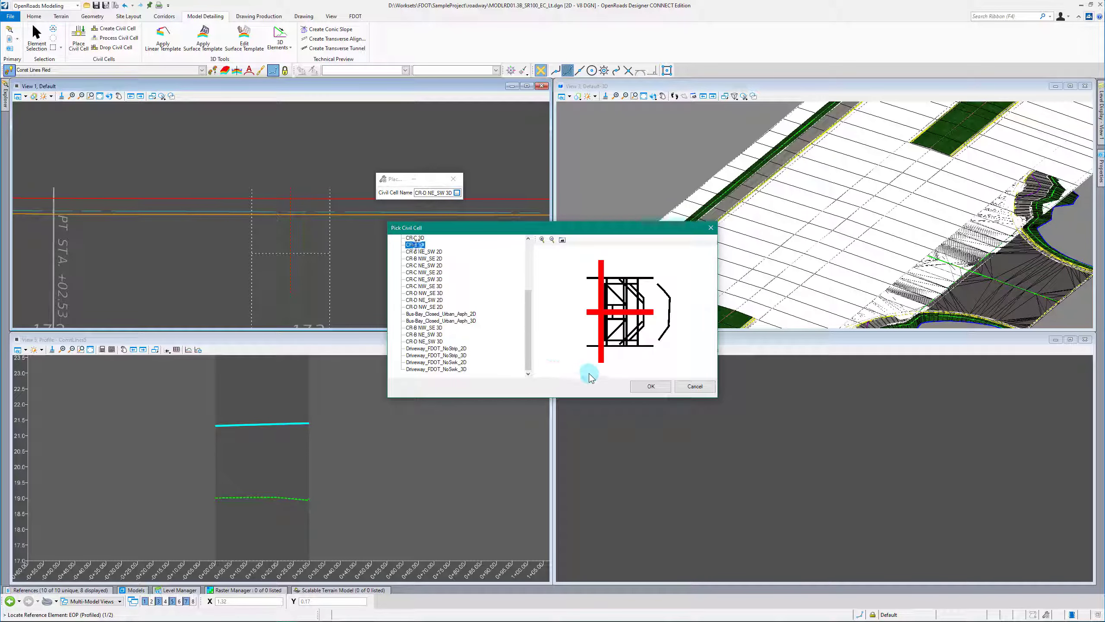
left_click(651, 386)
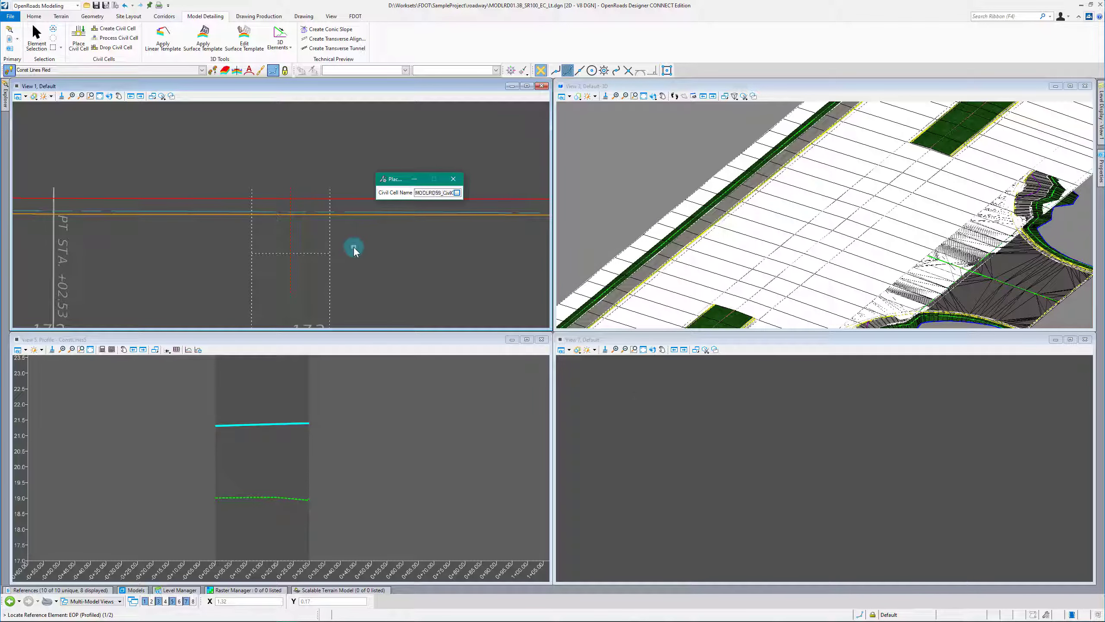
Place the CR-B 3D cell near station 173 with the dashed offset line as EOP and the red construction line as Ramp CL, skipping alternatives.
scroll(338, 259, "down", 3)
scroll(295, 262, "up", 5)
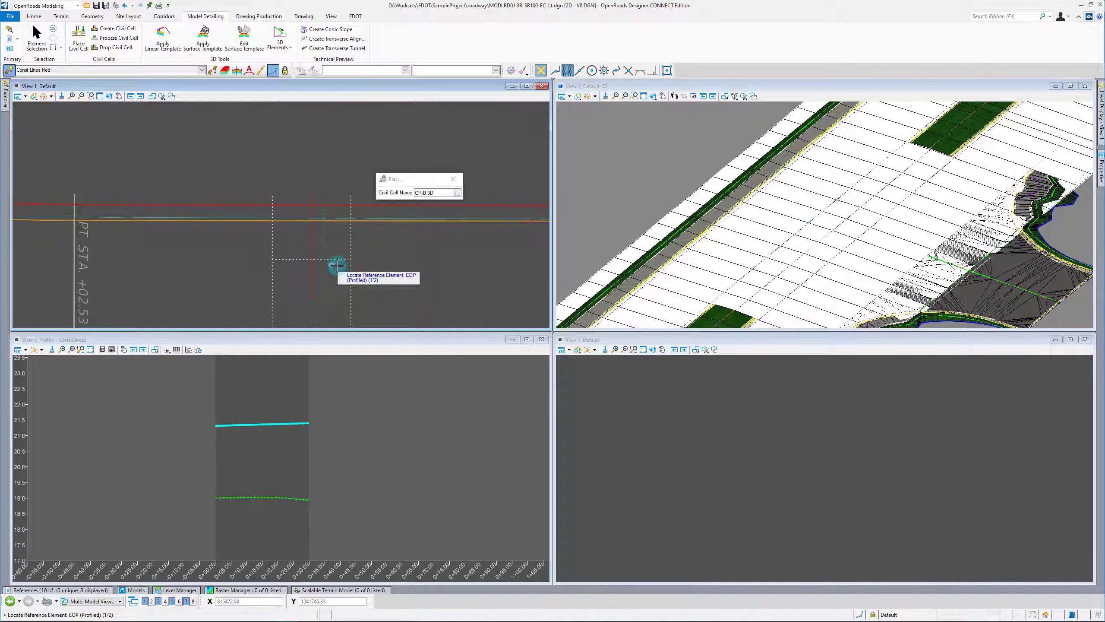
scroll(166, 260, "down", 2)
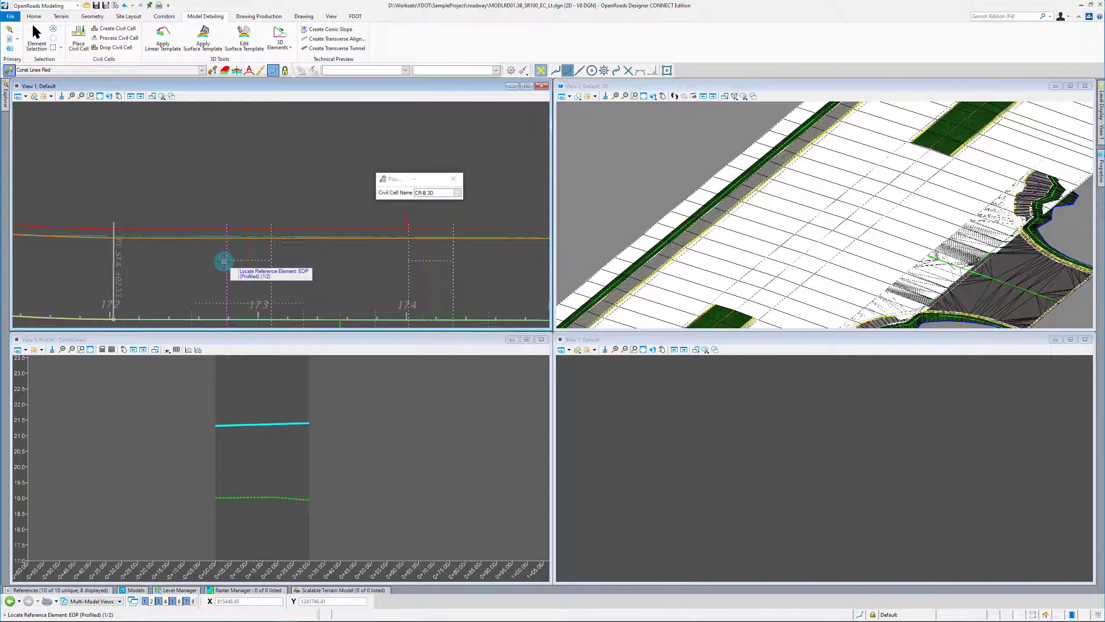
scroll(222, 259, "up", 1)
scroll(218, 258, "down", 1)
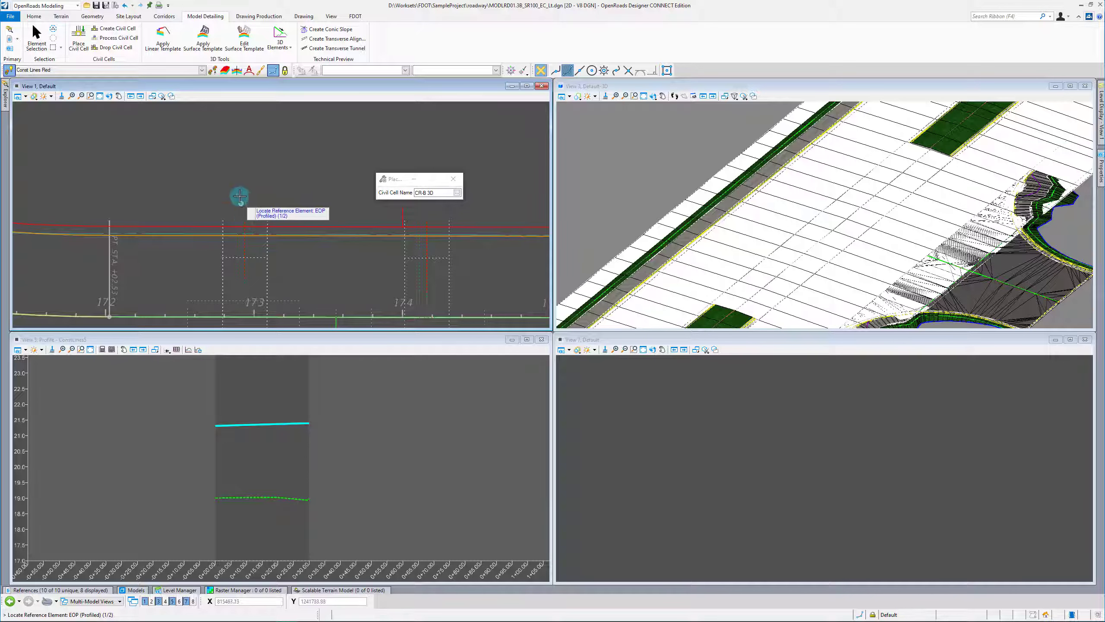
scroll(233, 260, "up", 1)
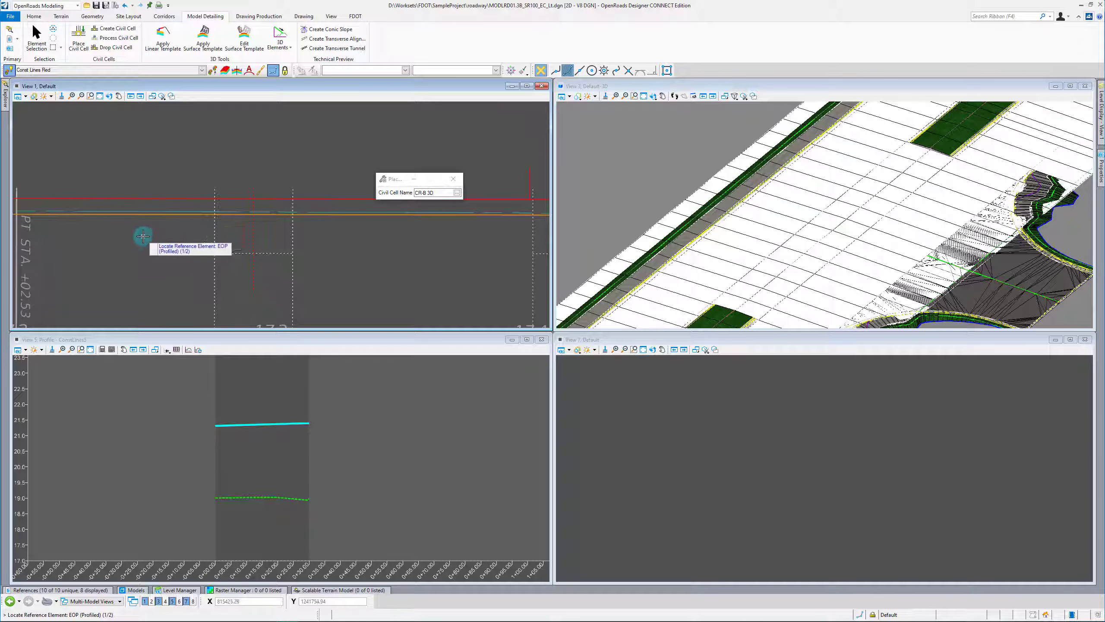
left_click(279, 253)
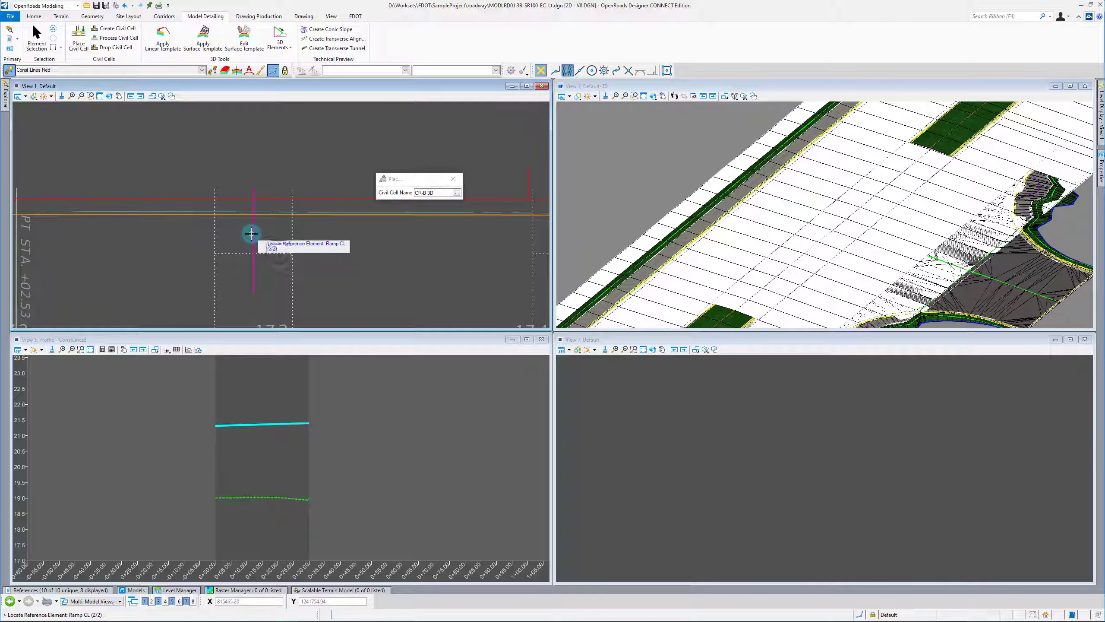
left_click(251, 234)
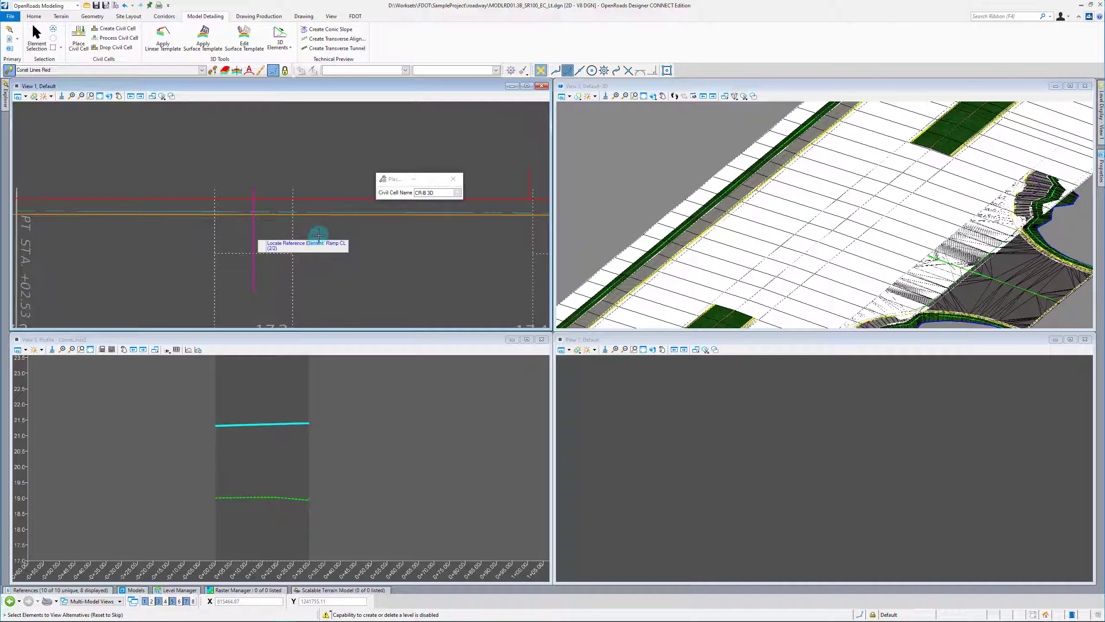
right_click(321, 234)
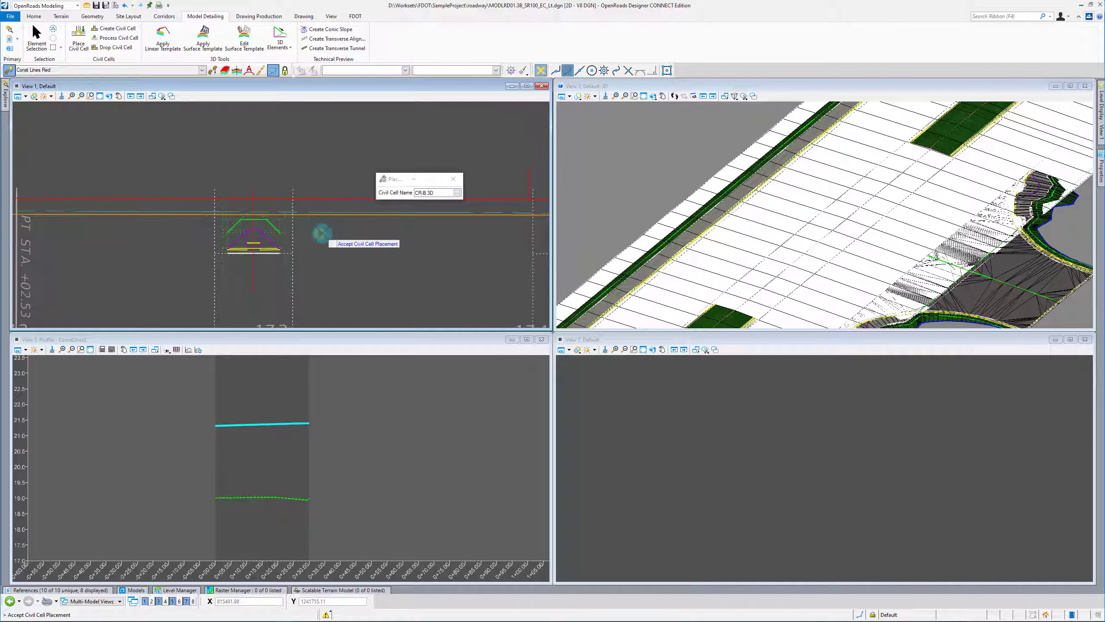
left_click(385, 251)
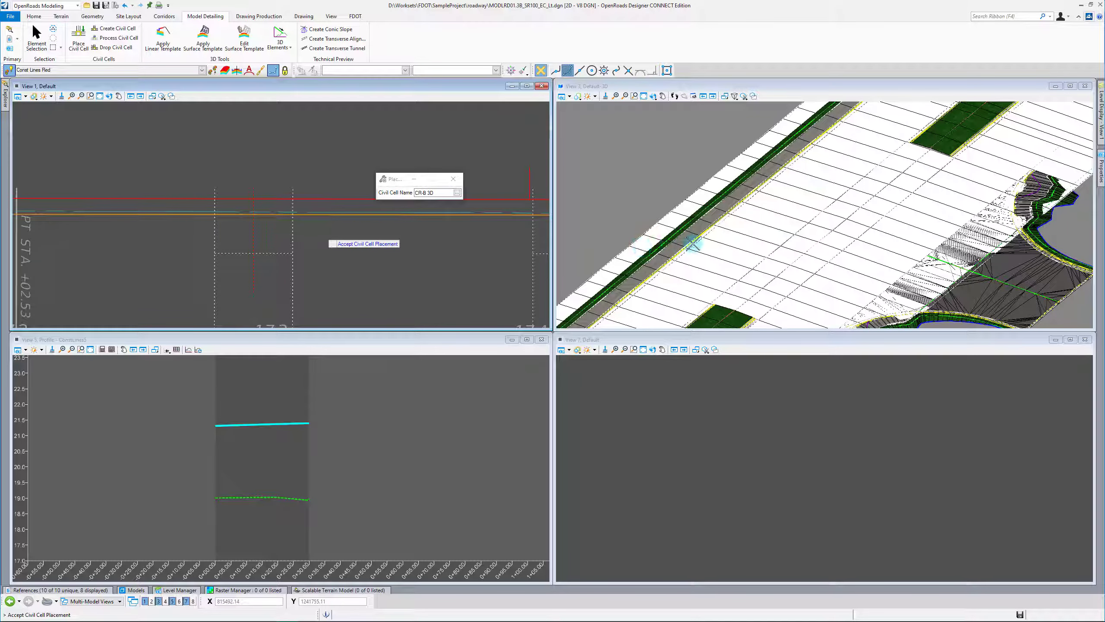
left_click(664, 277)
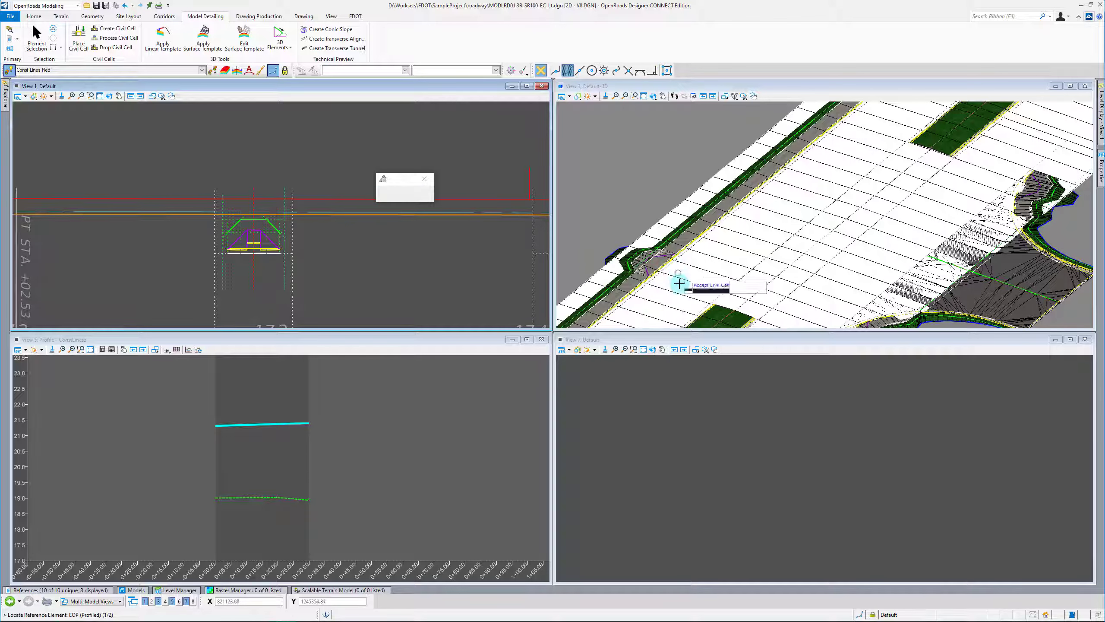
scroll(654, 259, "up", 2)
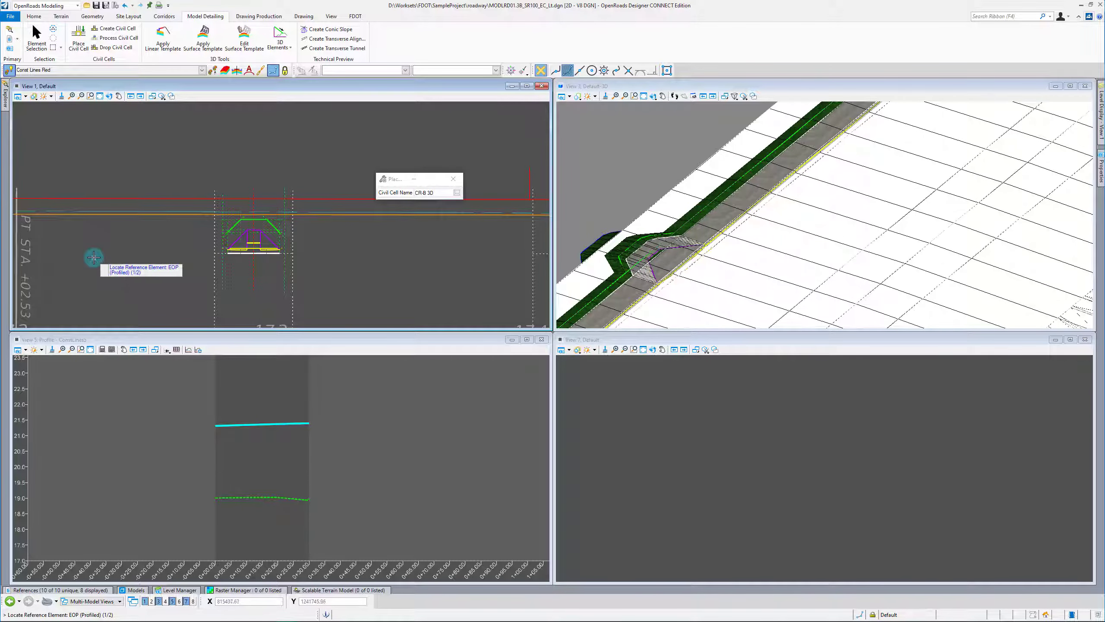
Place the CR-B 3D cell near station 174 with the dashed offset line as EOP and the red construction line as Ramp CL, skipping alternatives.
scroll(92, 254, "down", 2)
scroll(421, 261, "up", 2)
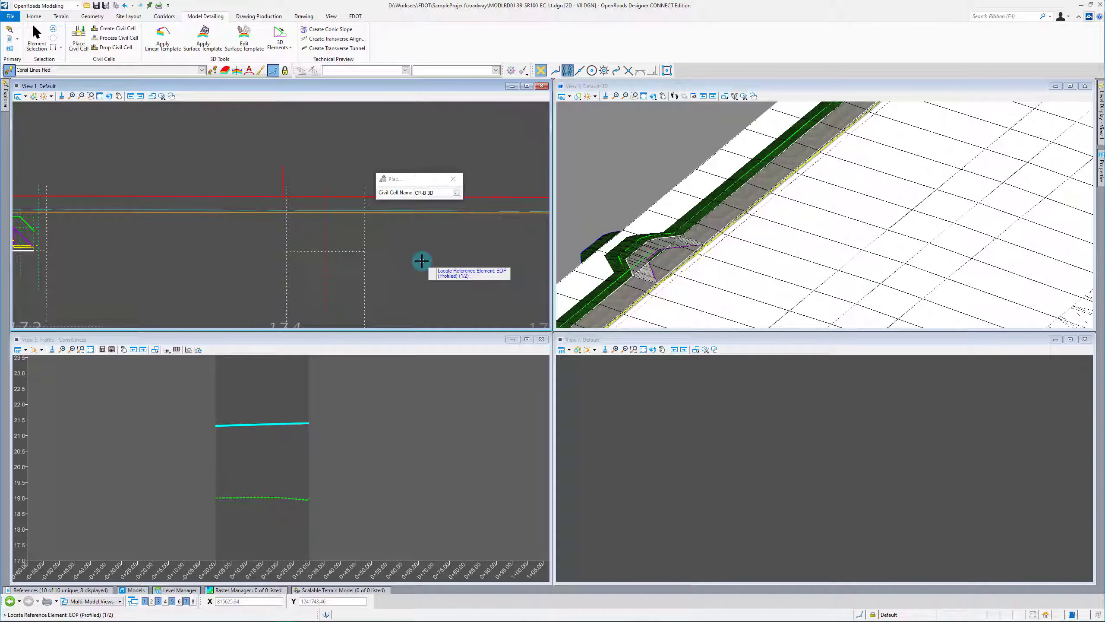
left_click(346, 251)
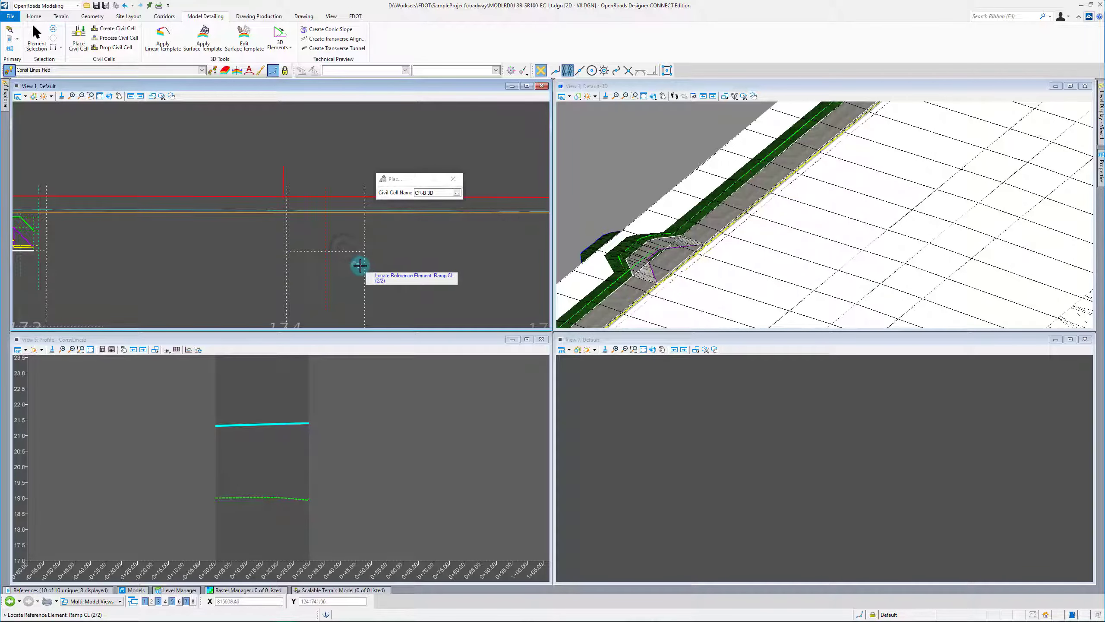
left_click(325, 270)
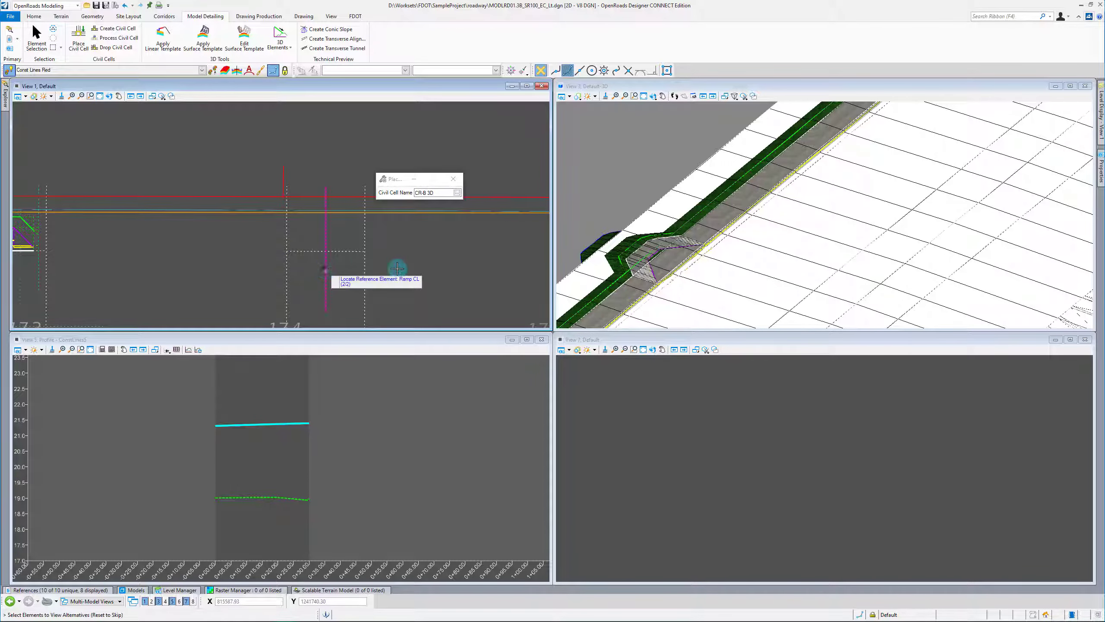
right_click(432, 257)
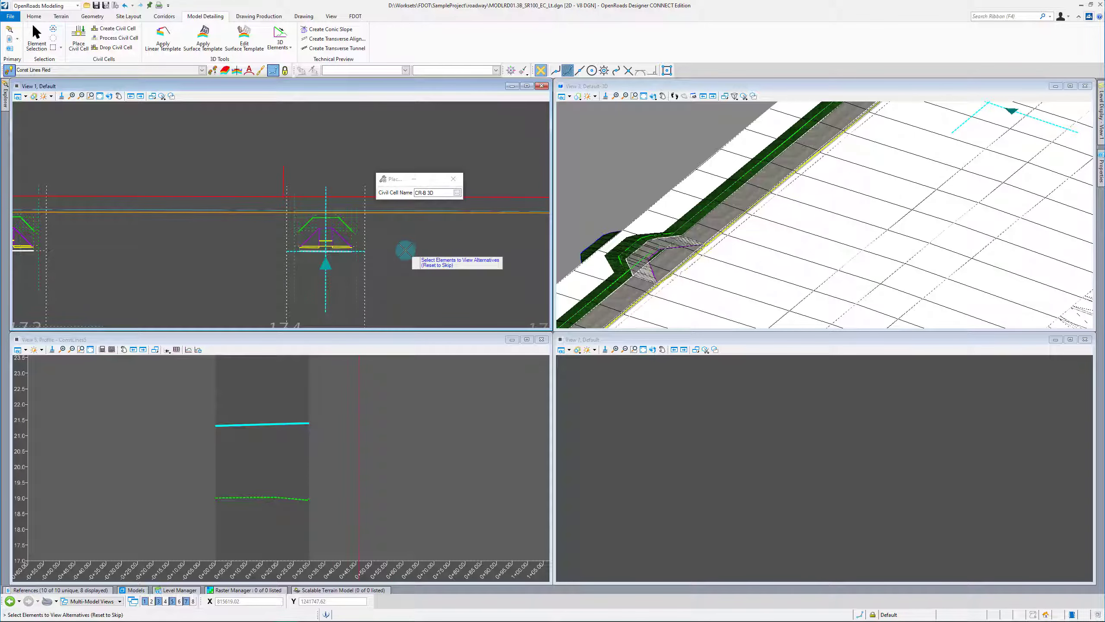
left_click(441, 240)
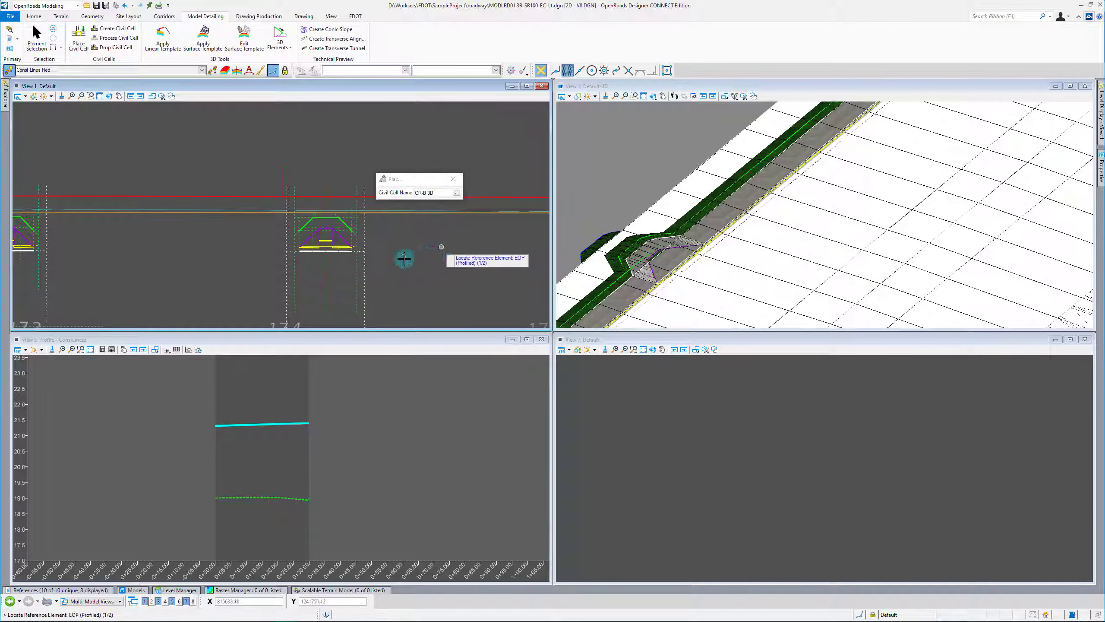
right_click(599, 298)
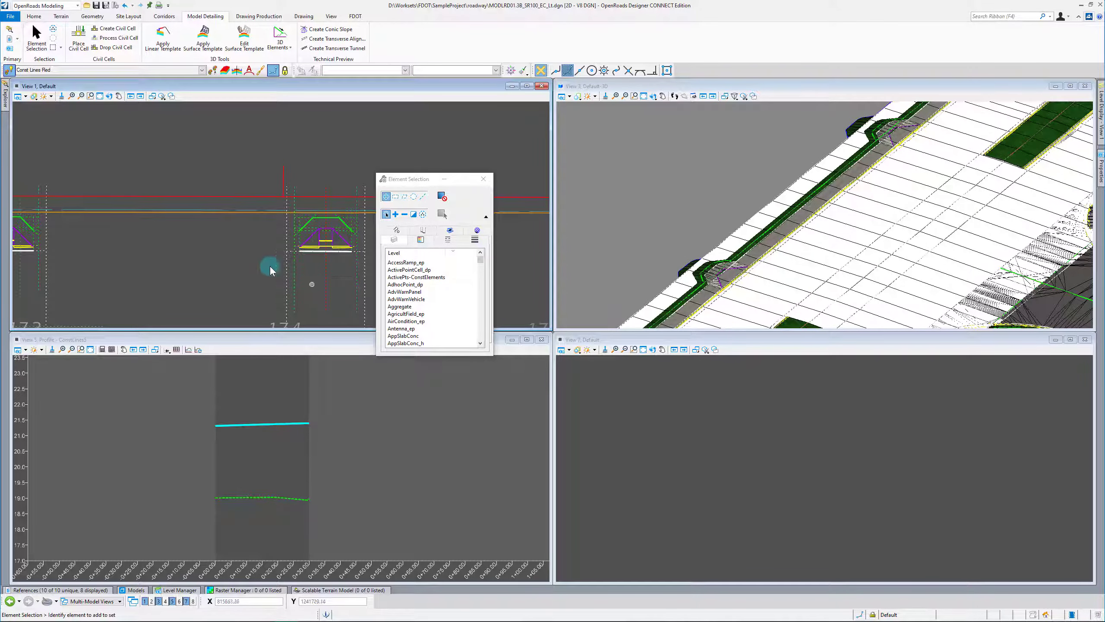
Drop the CR-B 3D civil cell near station 174 and try to drop the one near station 173.
left_click(114, 47)
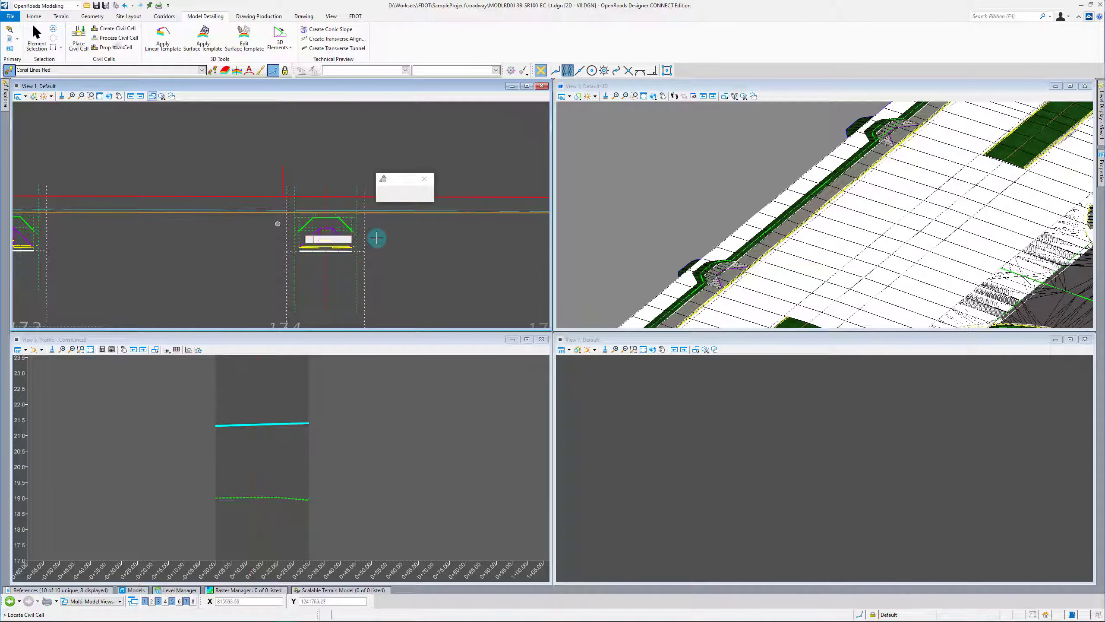
scroll(377, 239, "down", 2)
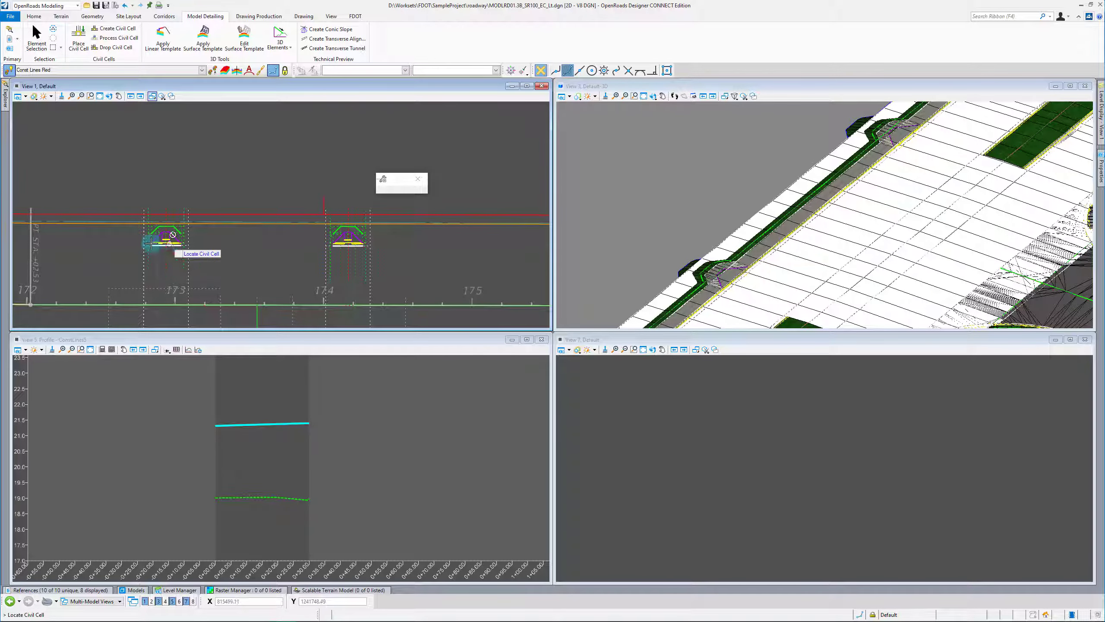
scroll(177, 213, "up", 2)
right_click(195, 213)
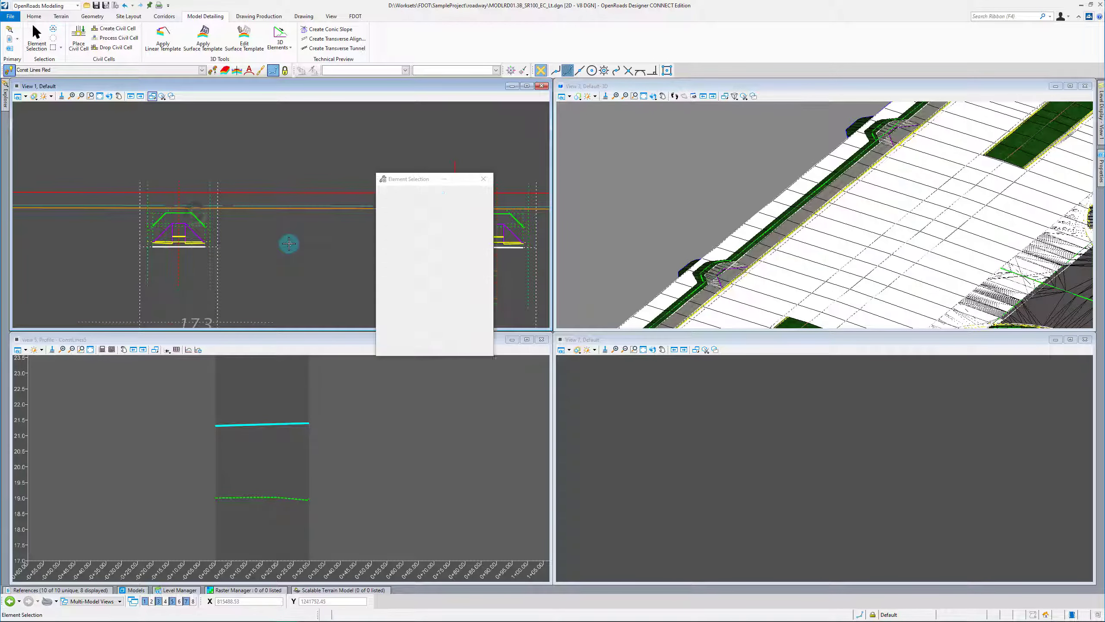
left_click_drag(390, 176, 734, 190)
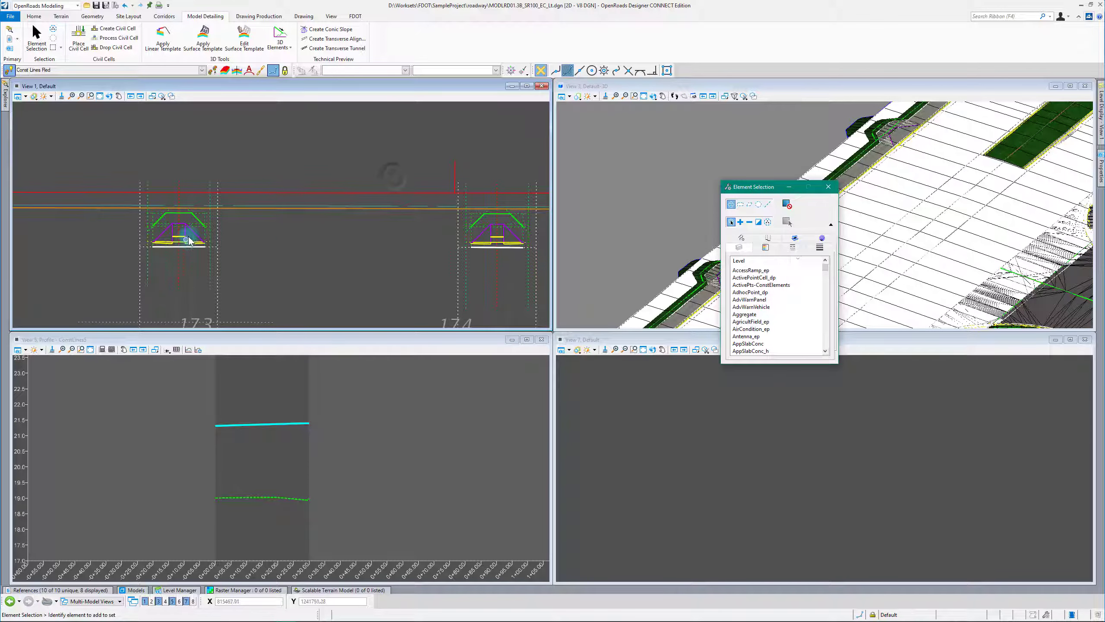
mouse_move(198, 235)
left_click(307, 242)
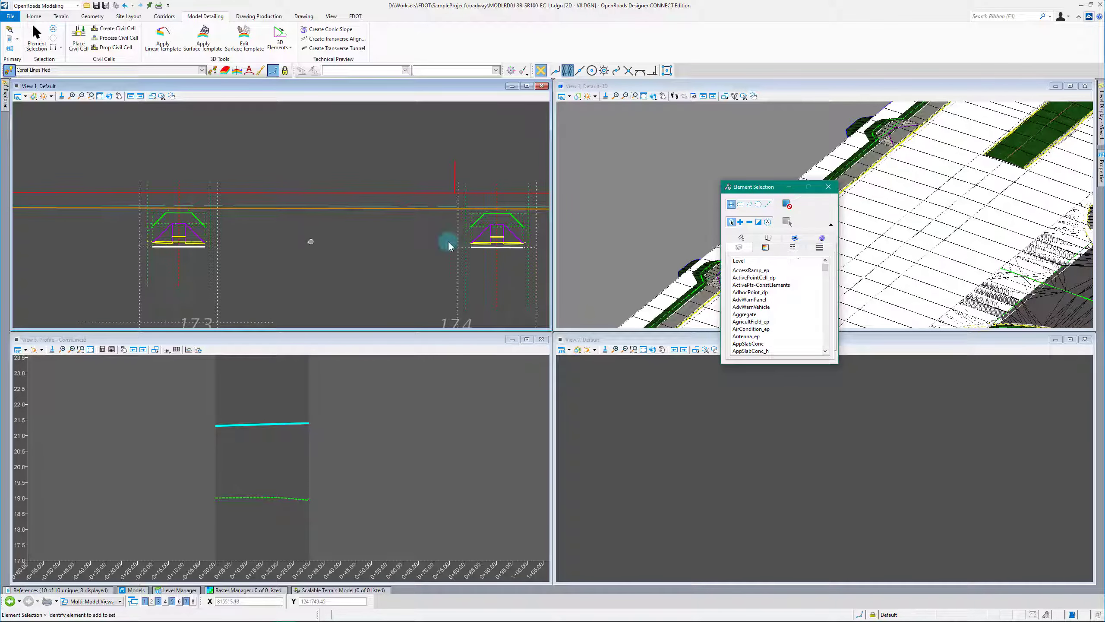
left_click_drag(327, 243, 452, 233, "shift")
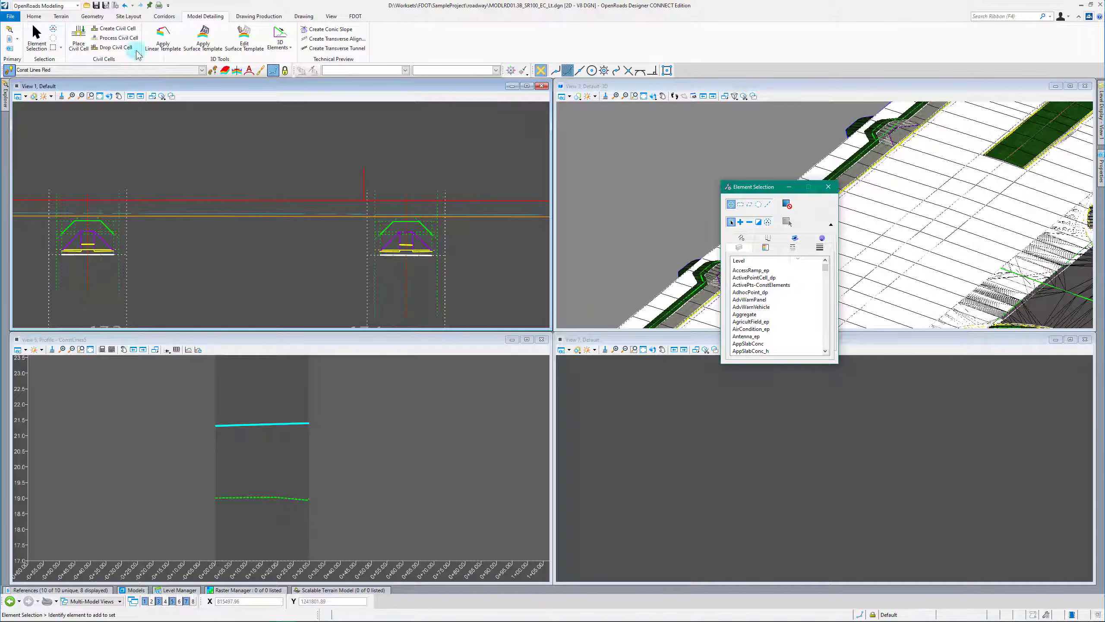
Drop the remaining CR-B 3D civil cell listed under Civil Cells in the OpenRoads model of MODLRD01.3B_SR100_EC_Lt.dgn.
left_click(94, 48)
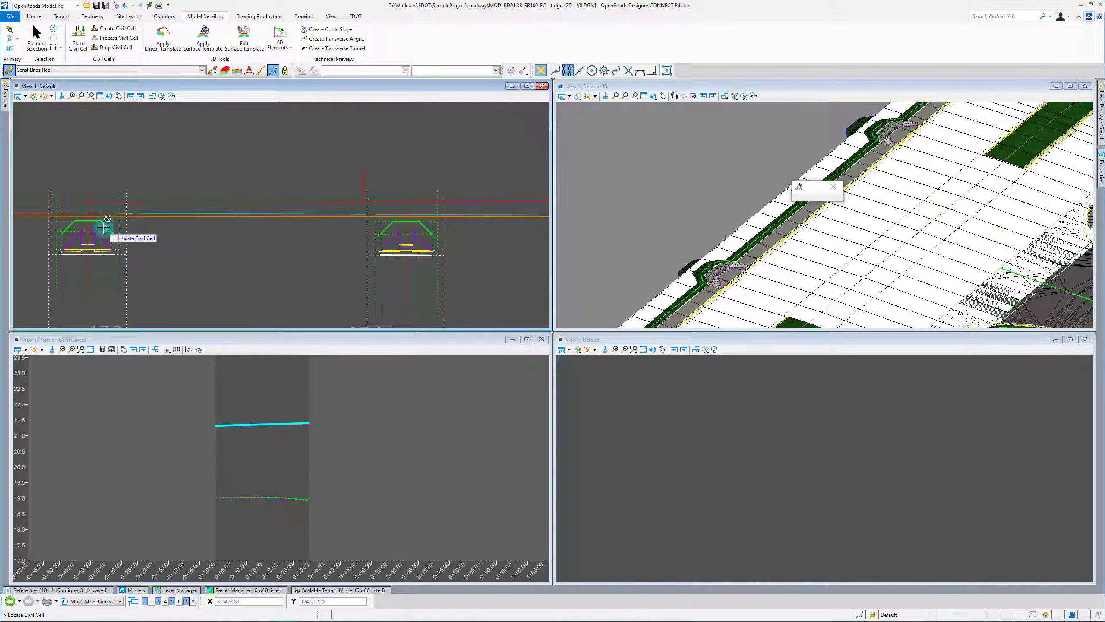
left_click(6, 94)
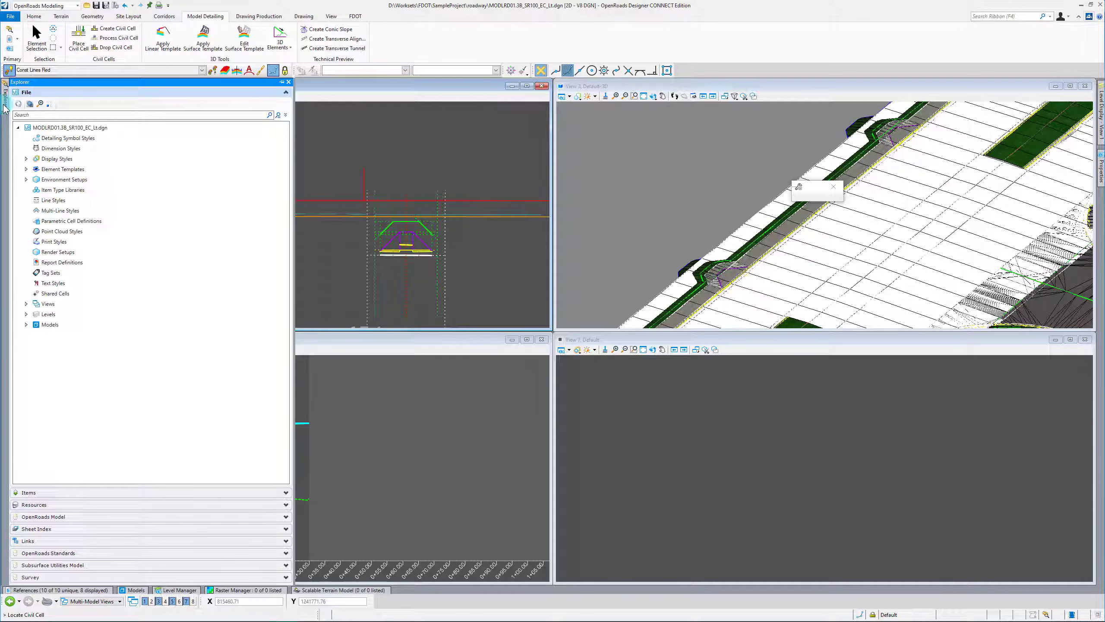
left_click(143, 353)
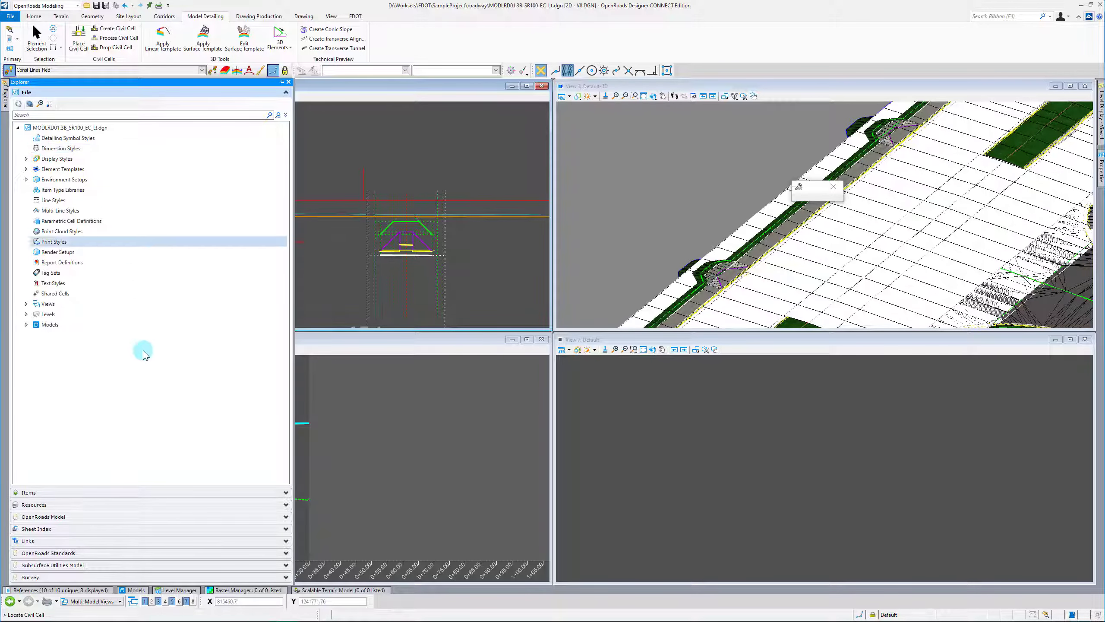
left_click(71, 518)
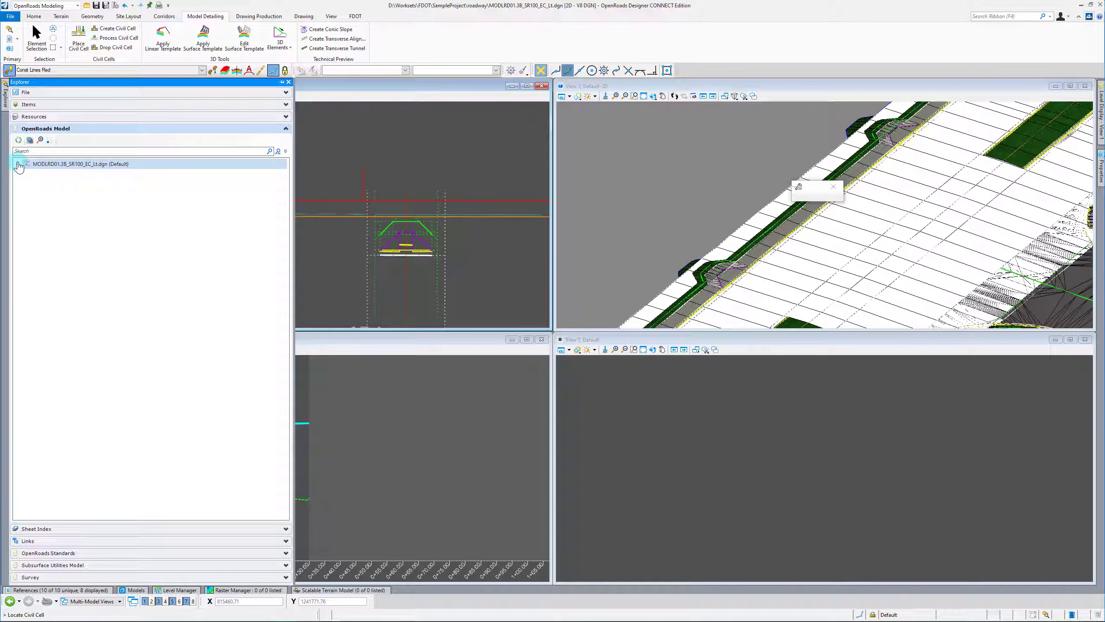
left_click(18, 164)
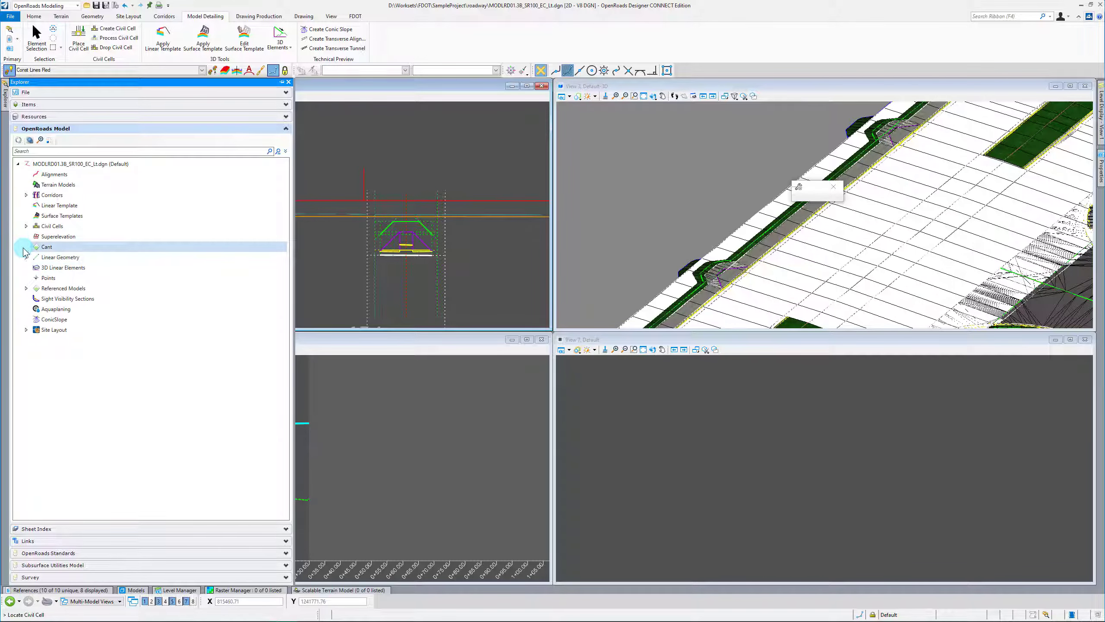
left_click(25, 226)
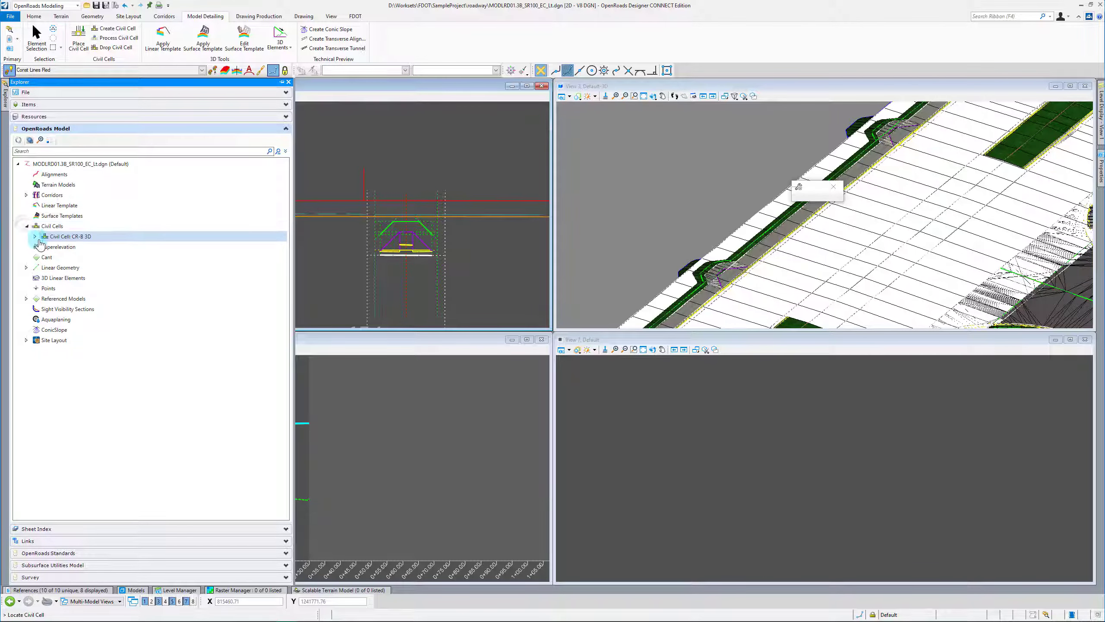
left_click(63, 241)
right_click(86, 242)
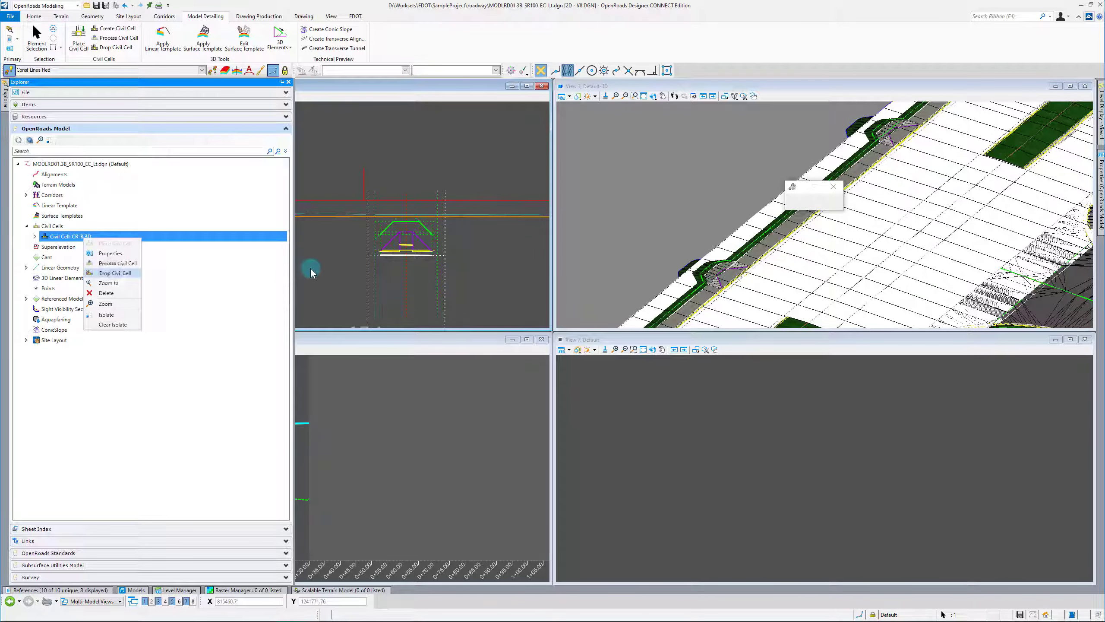
left_click(351, 239)
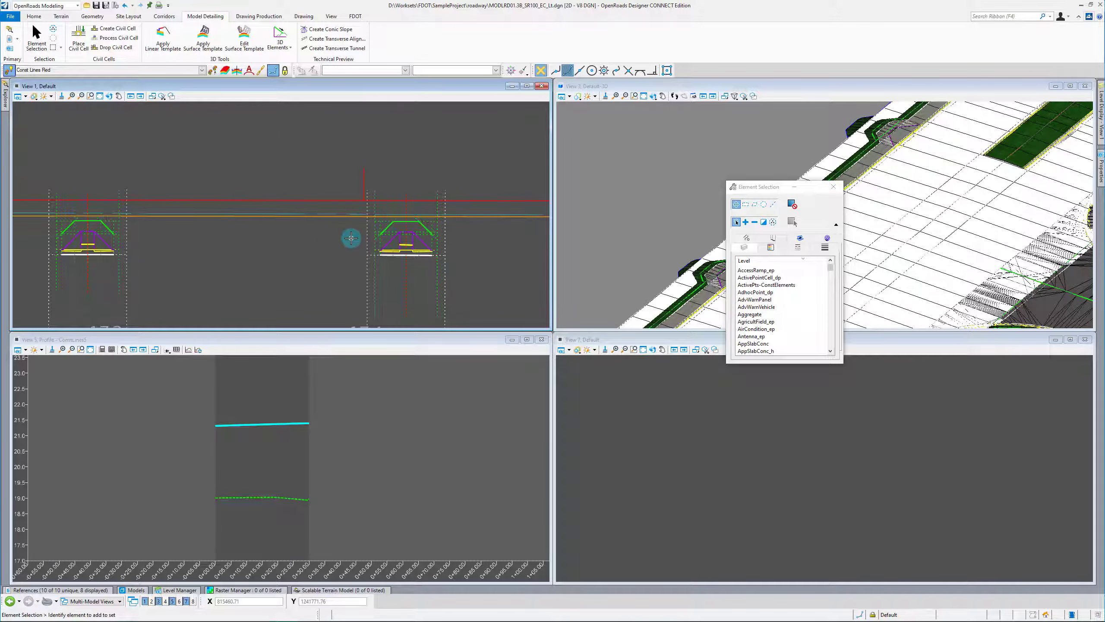
Display the corridor boundaries and template drop outlines around the two curb ramps in View 1.
left_click(39, 52)
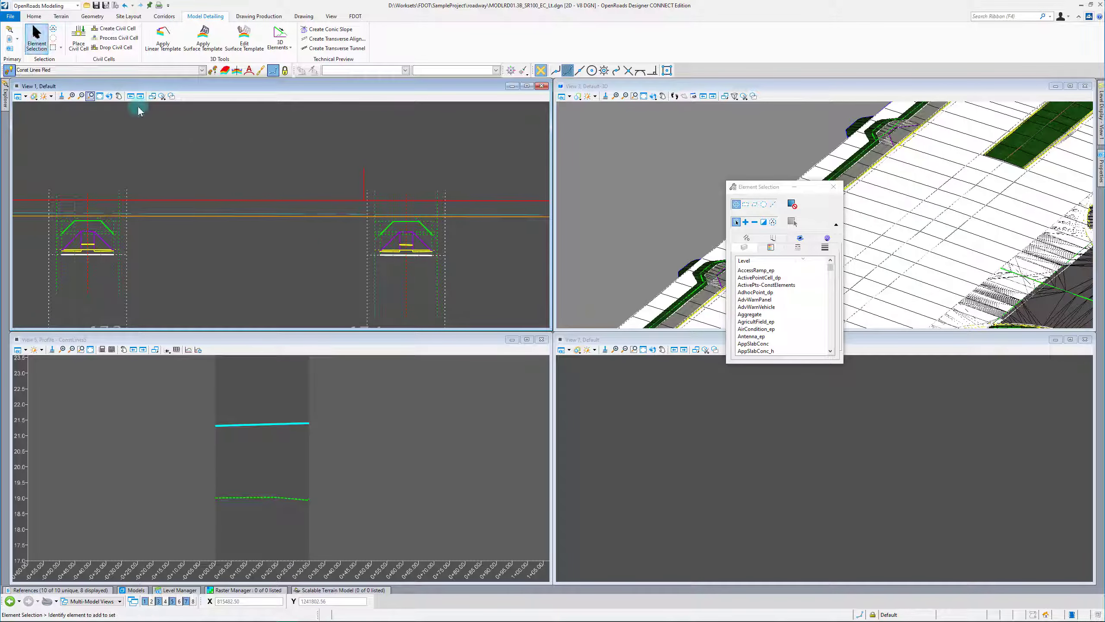
scroll(396, 215, "down", 2)
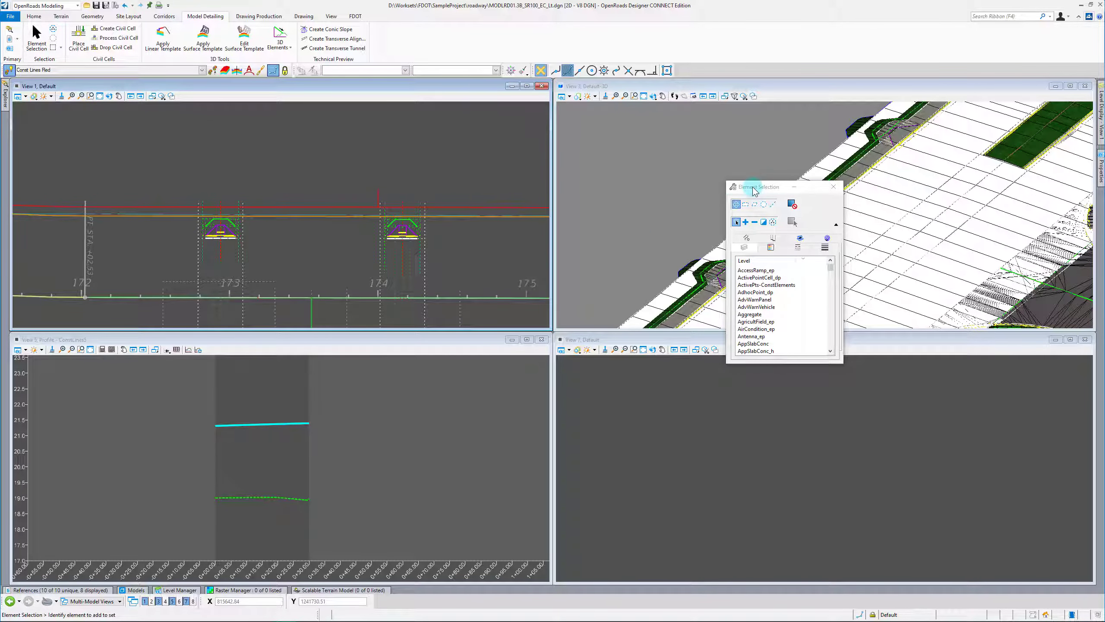
left_click_drag(756, 188, 880, 236)
left_click(235, 184)
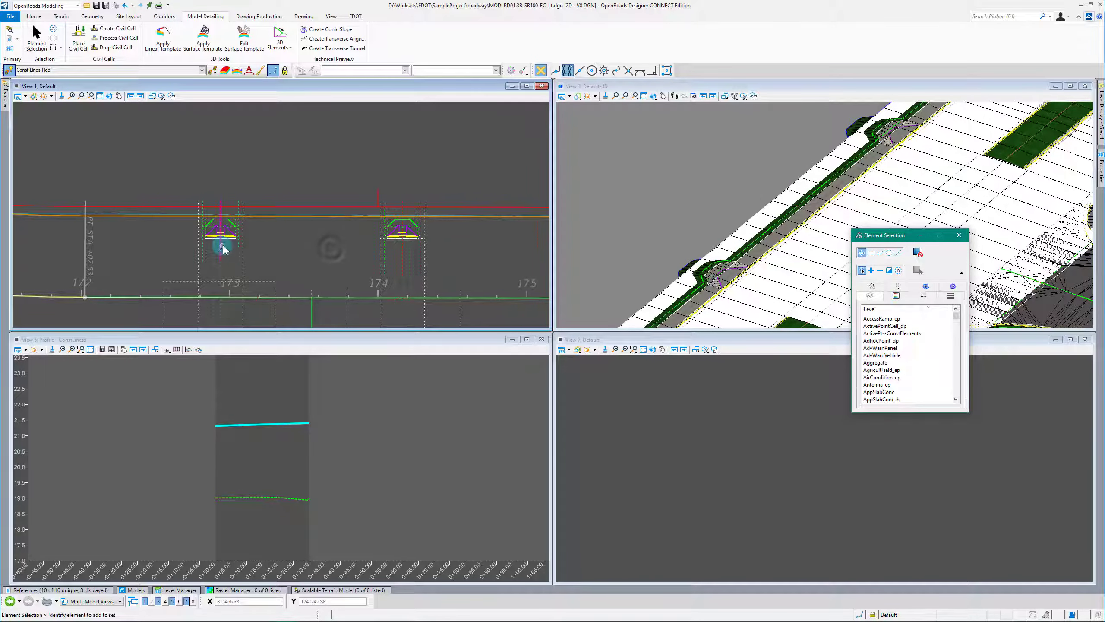
scroll(331, 252, "up", 2)
scroll(118, 242, "down", 2)
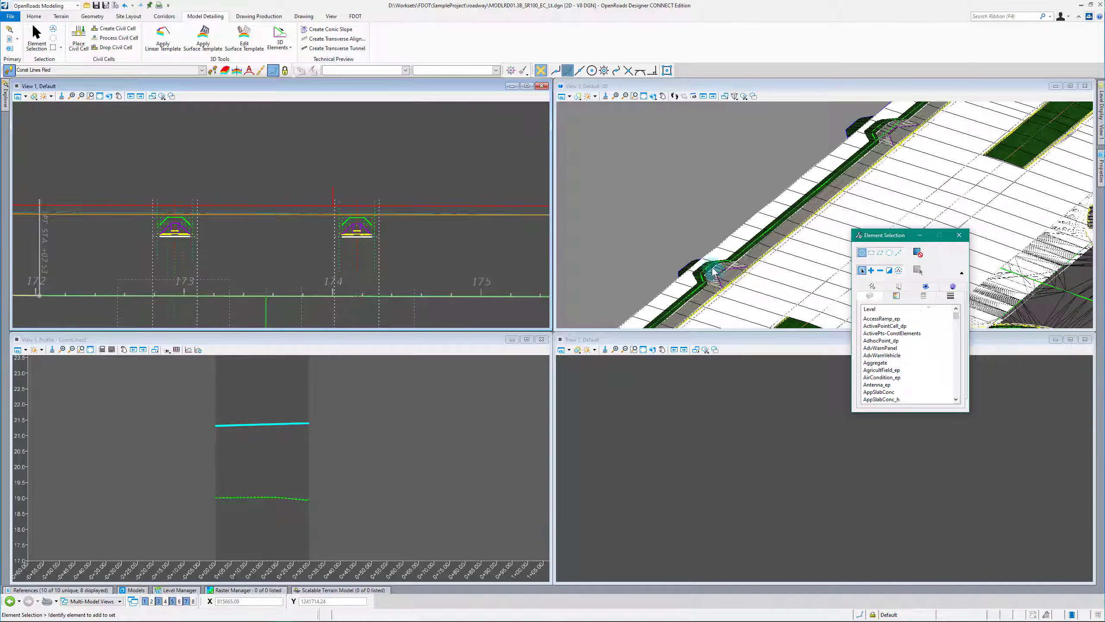
mouse_move(1102, 108)
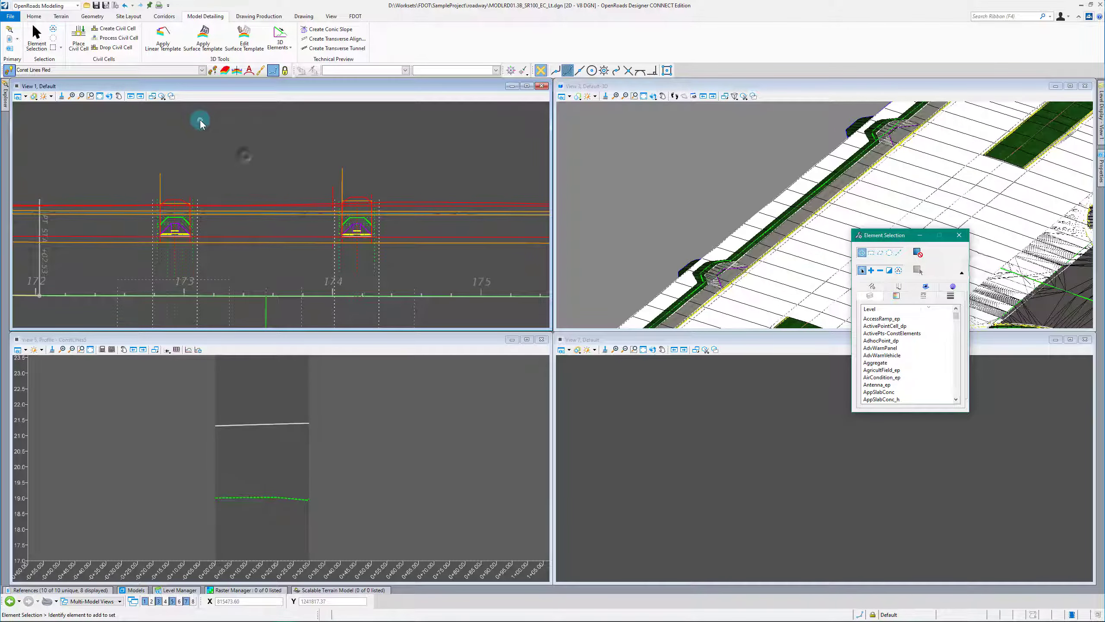
scroll(117, 186, "up", 2)
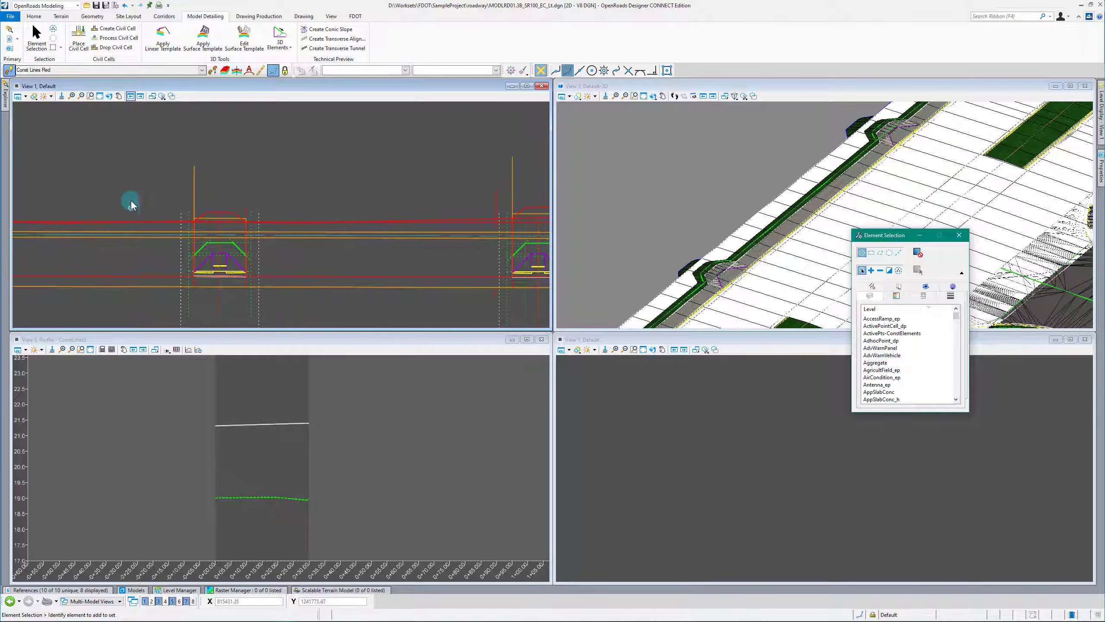
Start a new template drop on the corridor through the curb ramps and choose CR 510 Components\BLANK as its template.
left_click(164, 16)
left_click(271, 29)
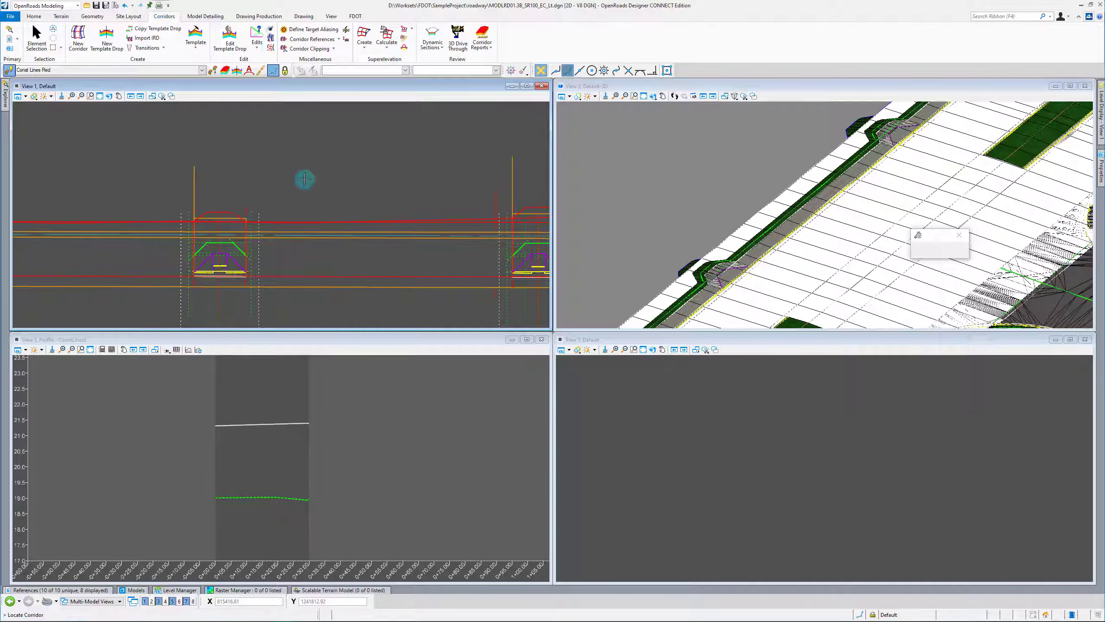
left_click(337, 206)
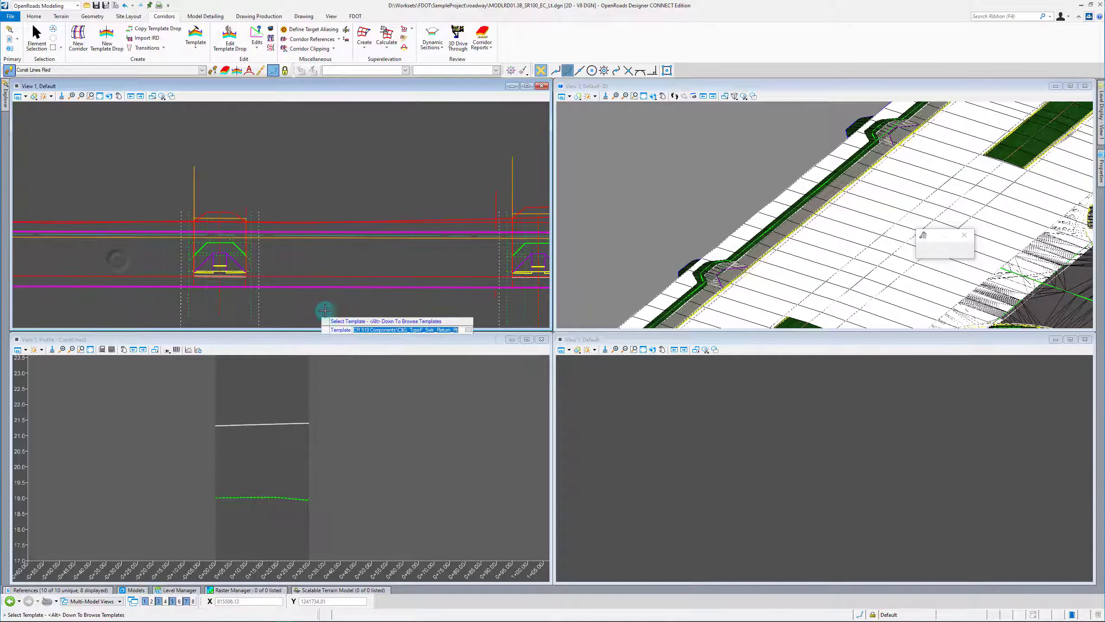
left_click(320, 315)
left_click(957, 322)
left_click(968, 322)
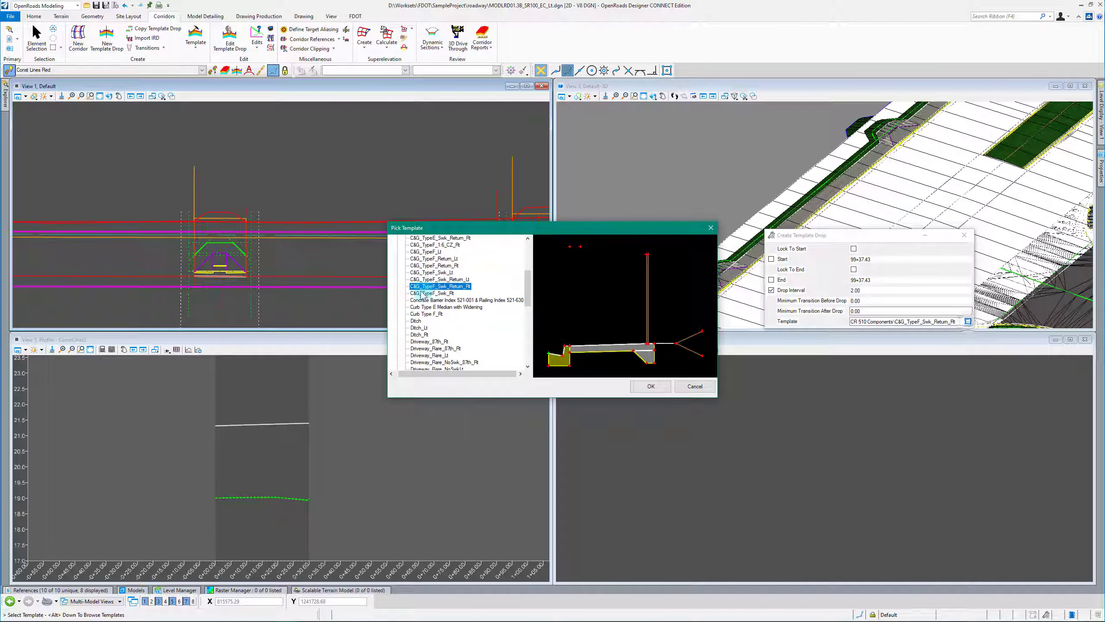
scroll(437, 275, "up", 5)
left_click(419, 279)
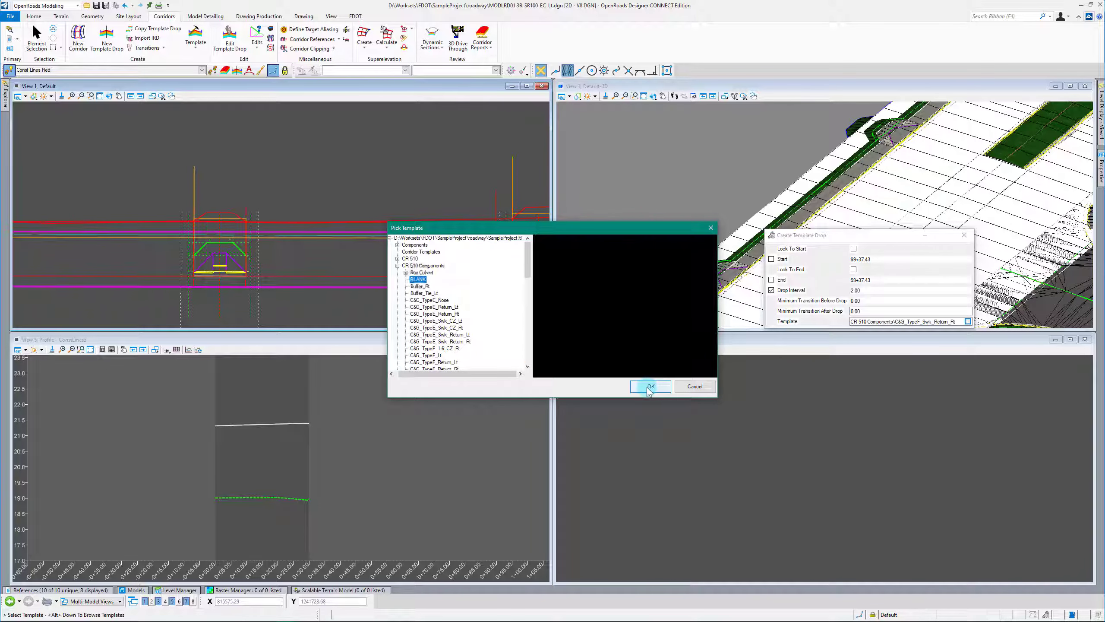
left_click(649, 386)
left_click(320, 261)
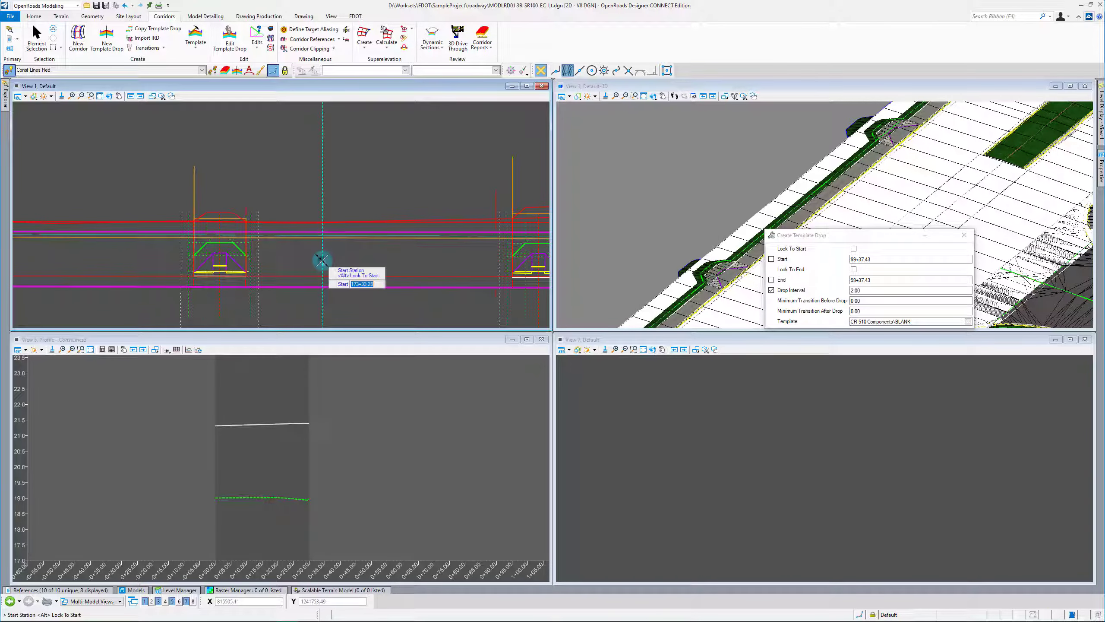
Run the BLANK template drop across the curb ramp near station 173, from 172+83.80 to 173+03.80 with a 2.00 interval.
scroll(192, 266, "up", 3)
scroll(192, 267, "up", 3)
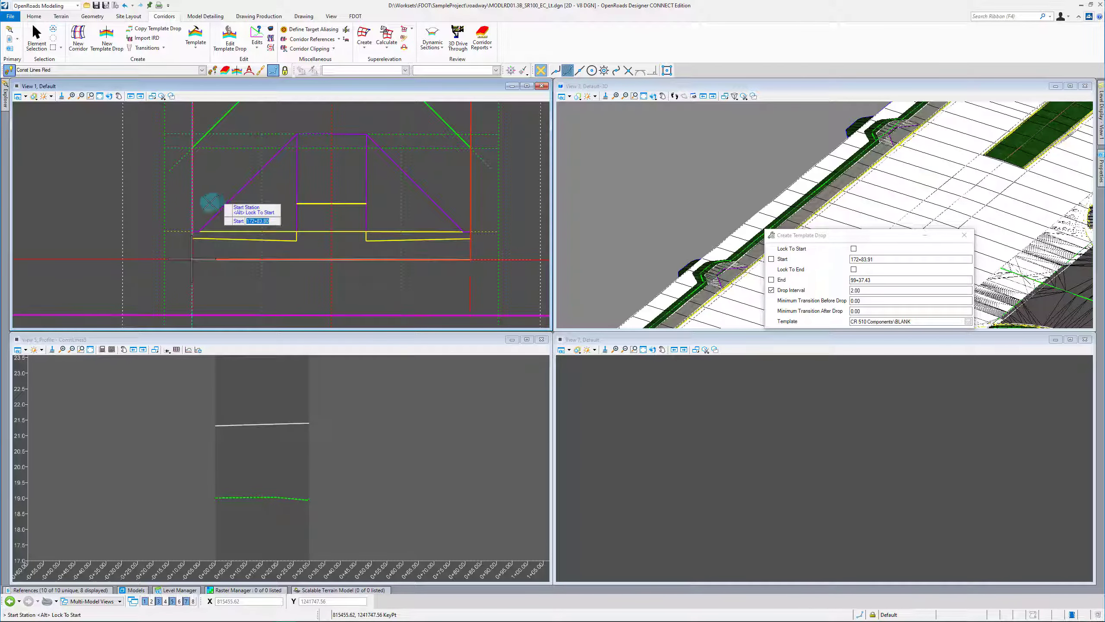
left_click(160, 218)
scroll(164, 215, "down", 2)
scroll(363, 232, "up", 2)
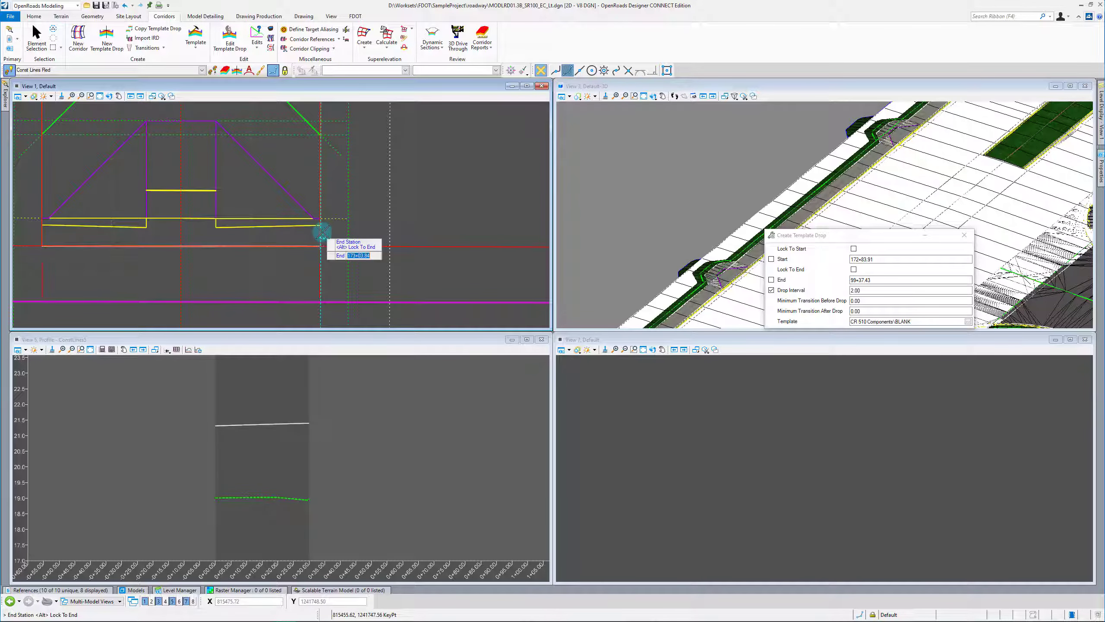
left_click(437, 207)
left_click(421, 210)
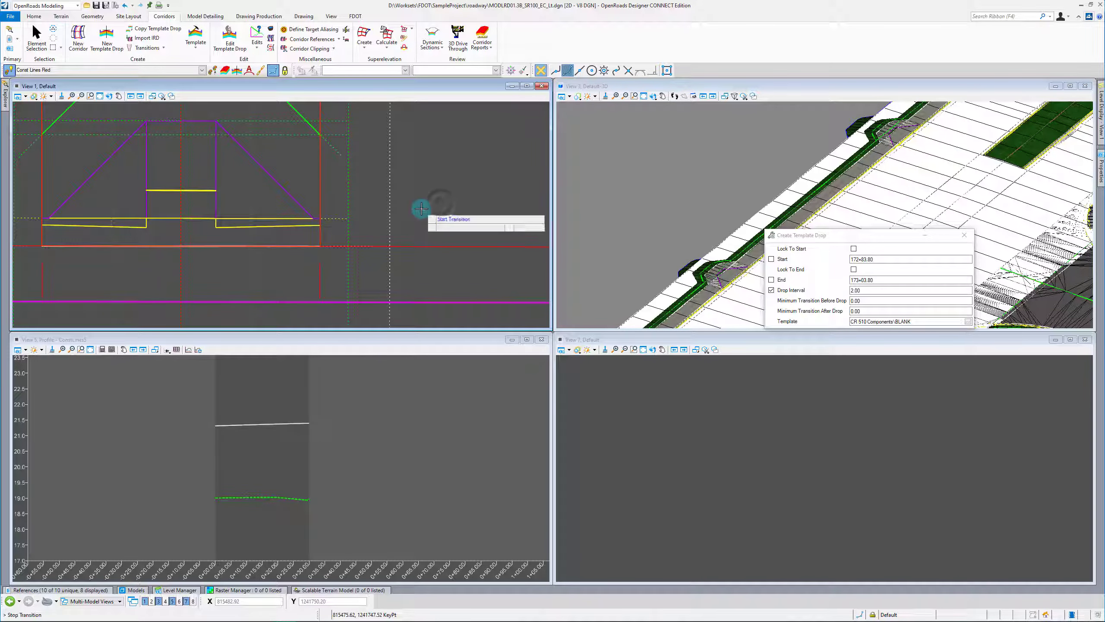
Add BLANK template drops at a 2.00 interval across both curb ramps, from 172+83.80 to 173+03.80 and from 174+06.34 to 174+26.34.
left_click(409, 206)
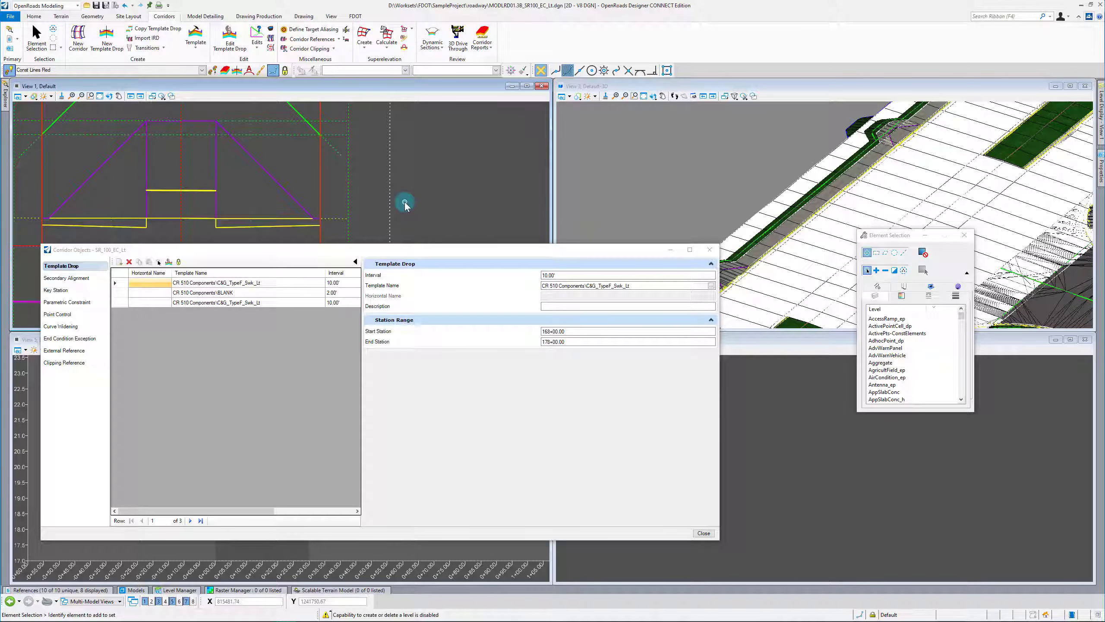
left_click(119, 262)
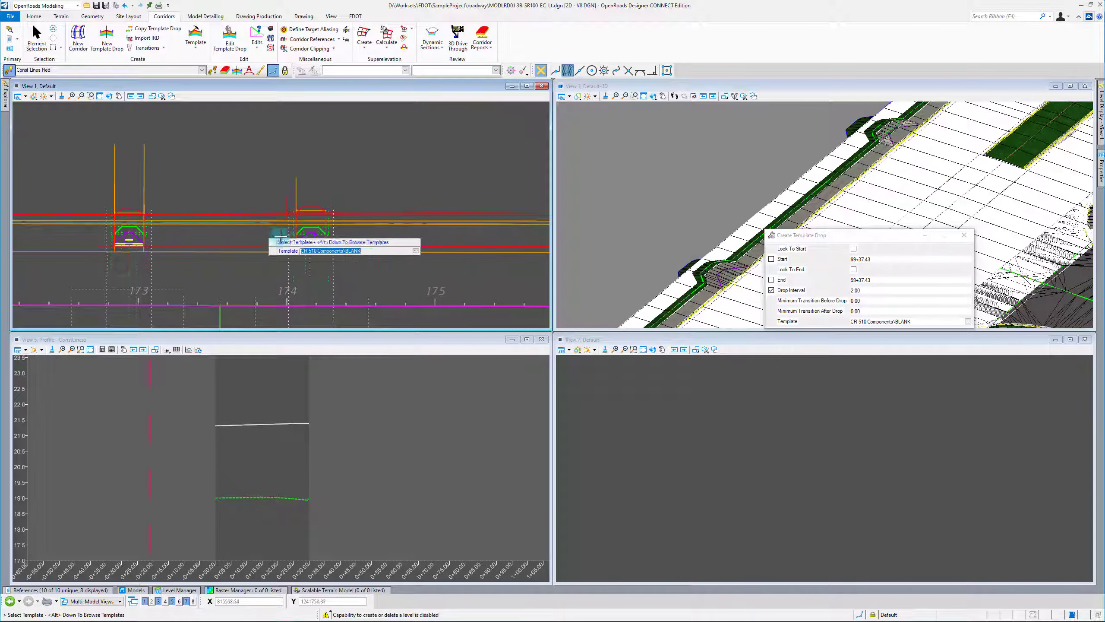
scroll(299, 239, "up", 2)
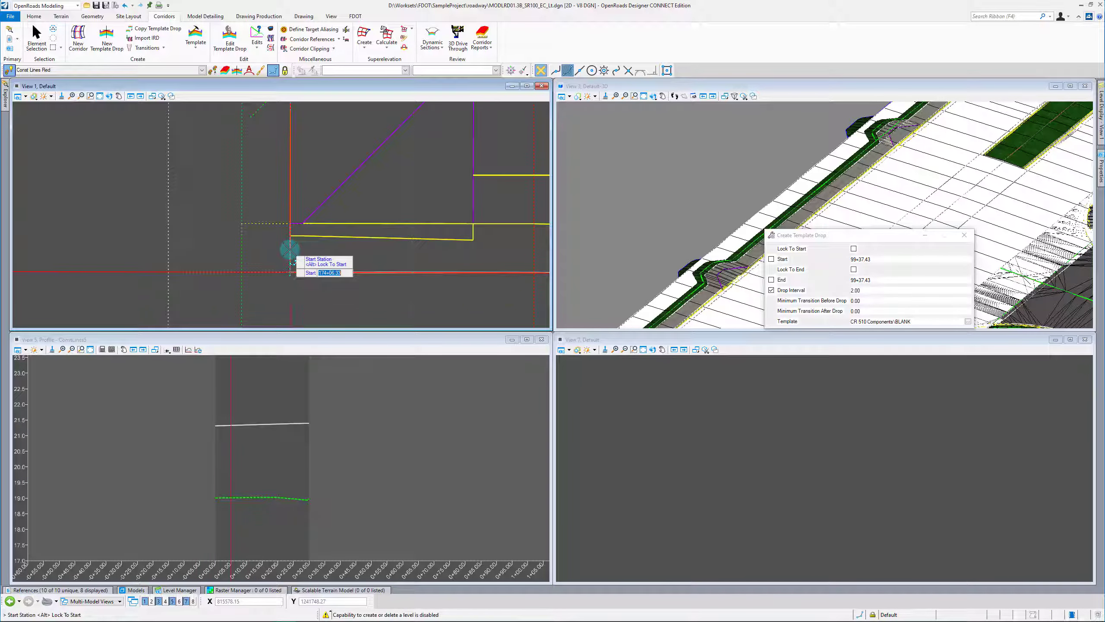
left_click(296, 247)
scroll(296, 247, "down", 2)
scroll(328, 238, "up", 2)
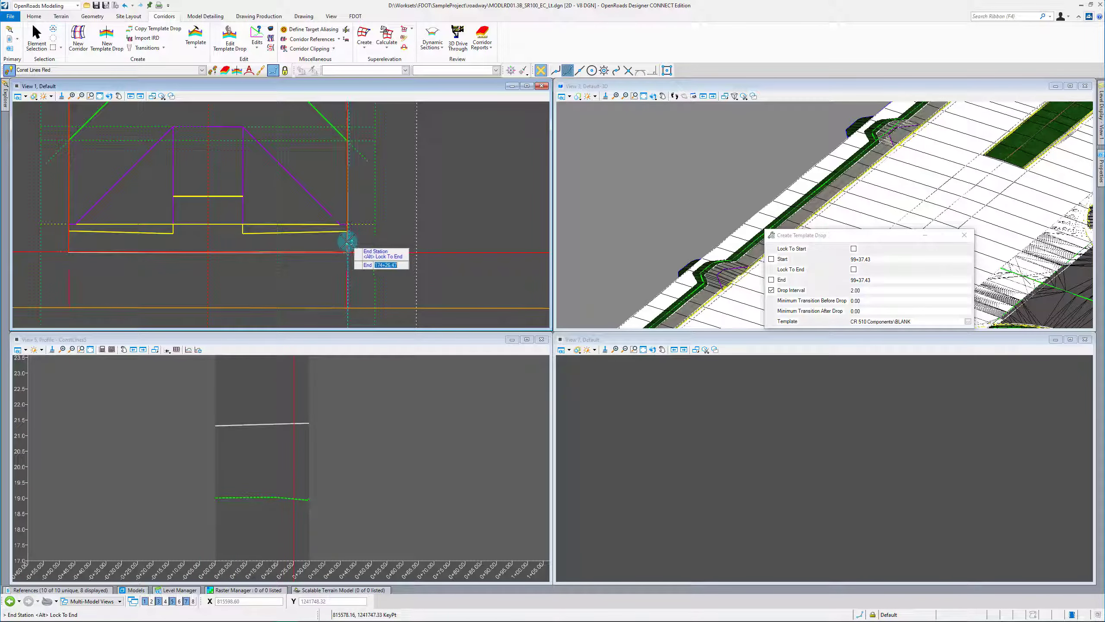
left_click(435, 229)
left_click(446, 191)
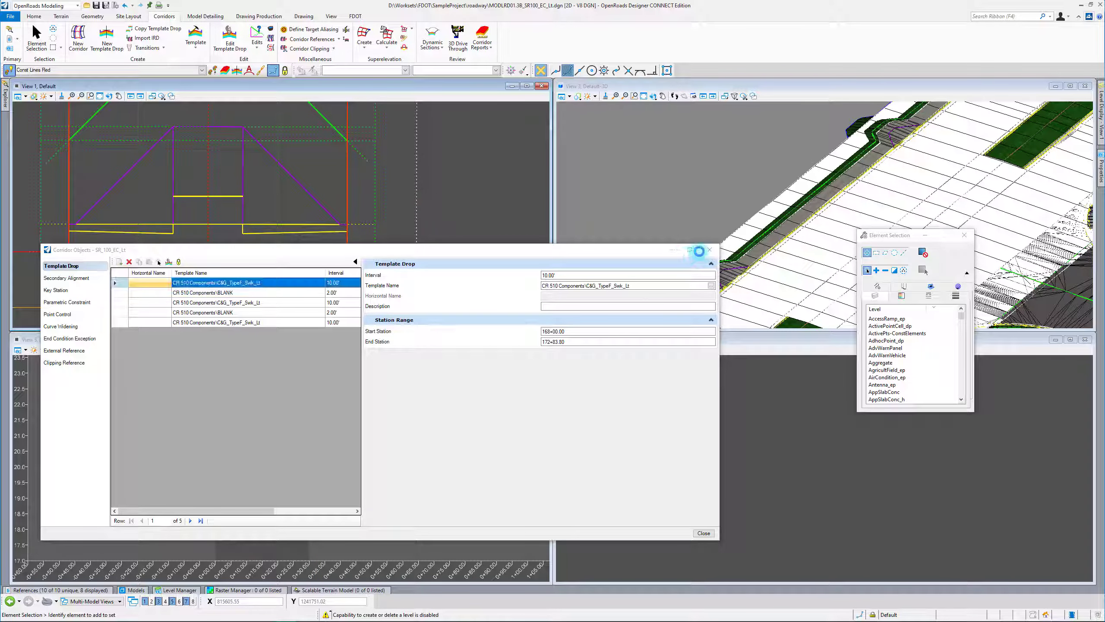
Delete both BLANK template drops from the SR_100_EC_Lt corridor and close its Corridor Objects.
left_click(224, 292)
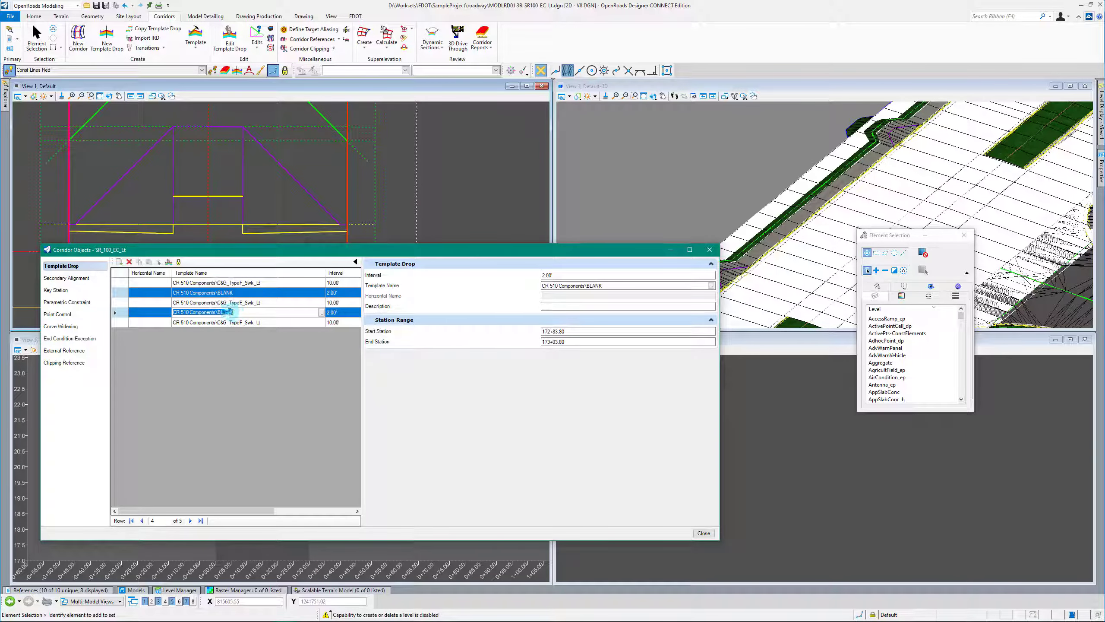
left_click(129, 262)
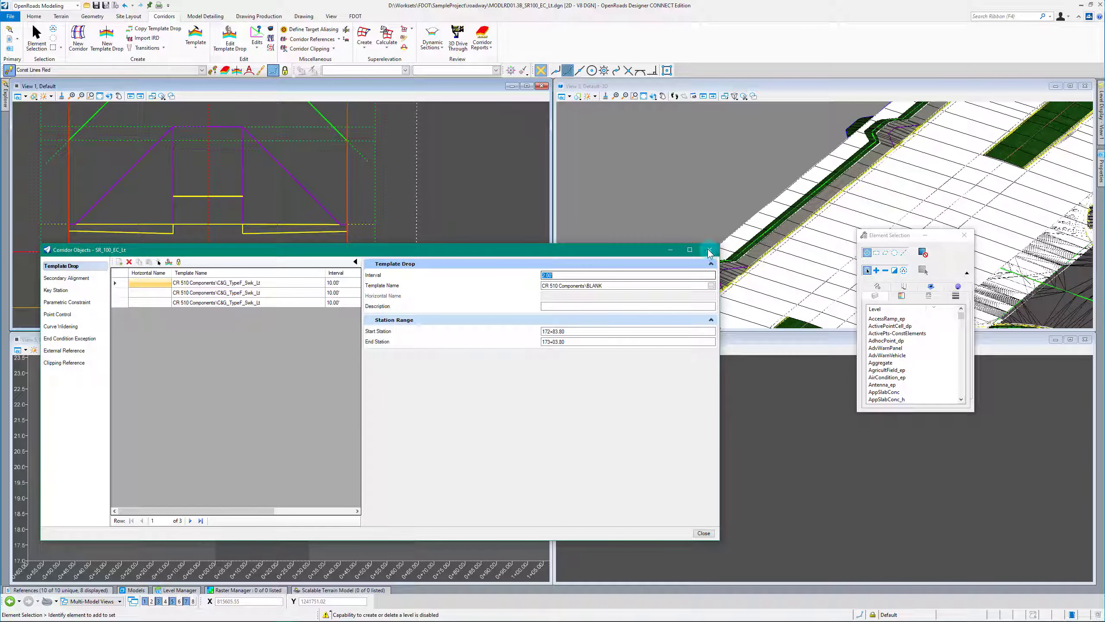
left_click(710, 250)
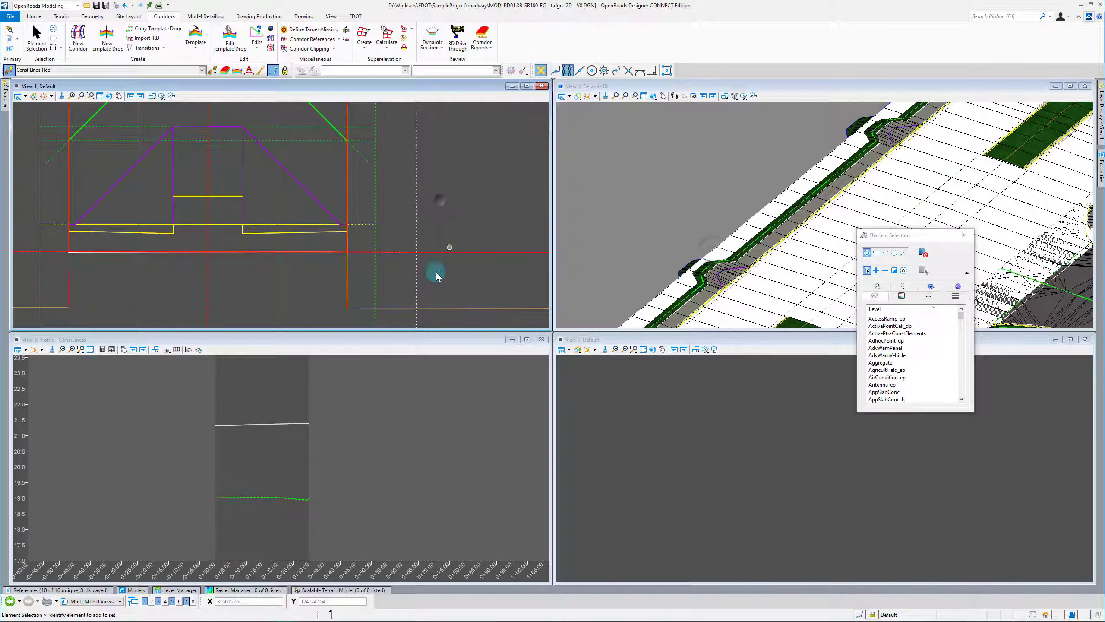
Snap the end of the first SR_100_EC_Lt template drop to the first curb ramp's starting edge at 172+83.80.
scroll(331, 272, "up", 7)
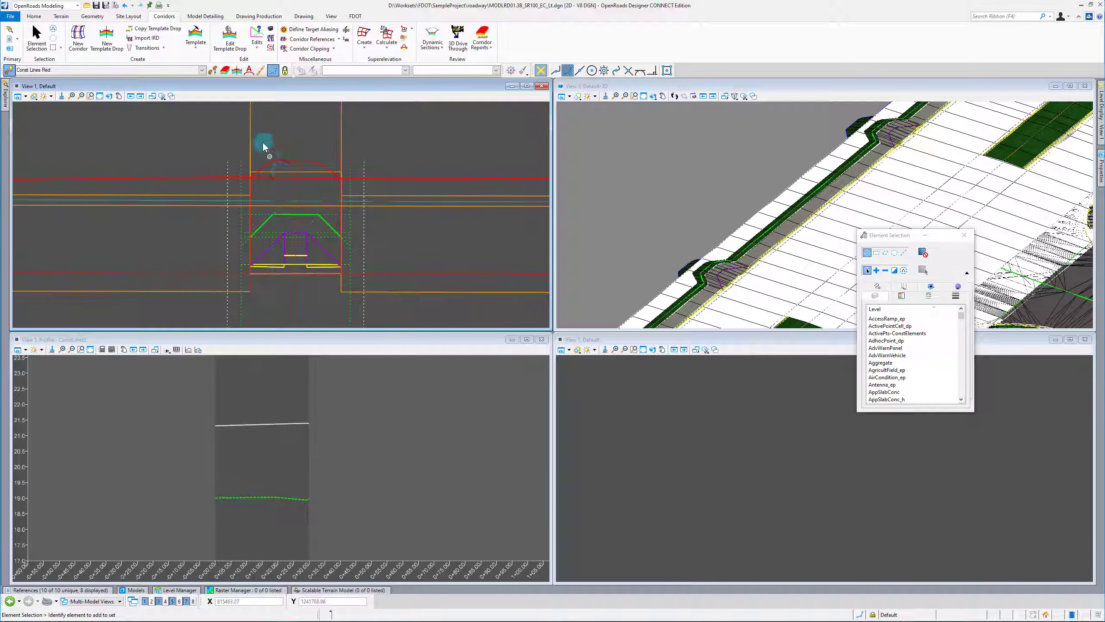
scroll(383, 241, "down", 2)
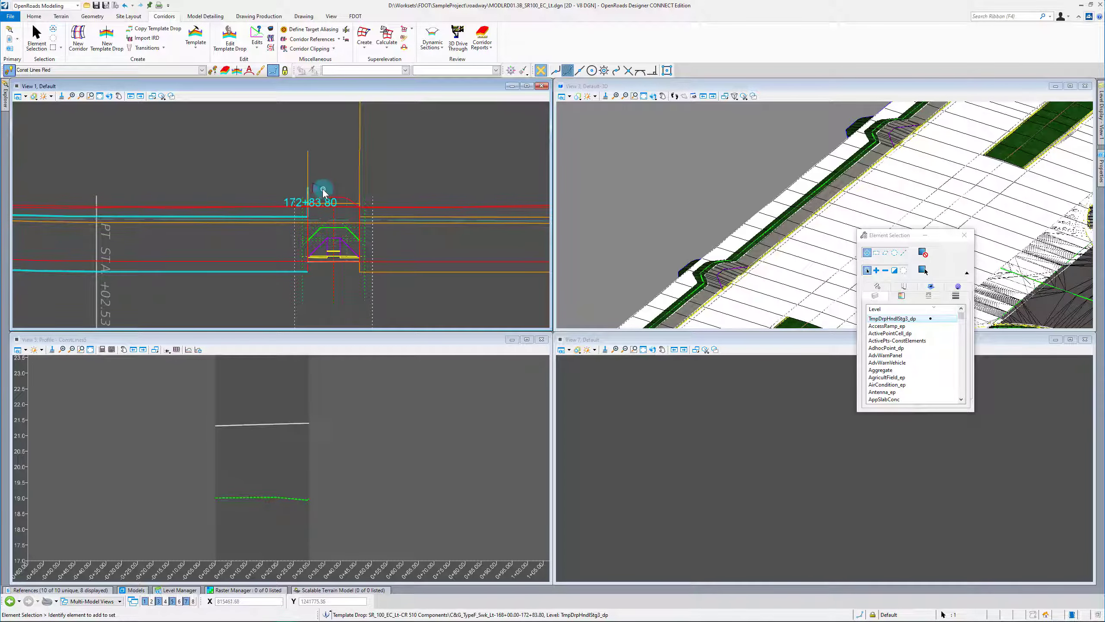
left_click(319, 191)
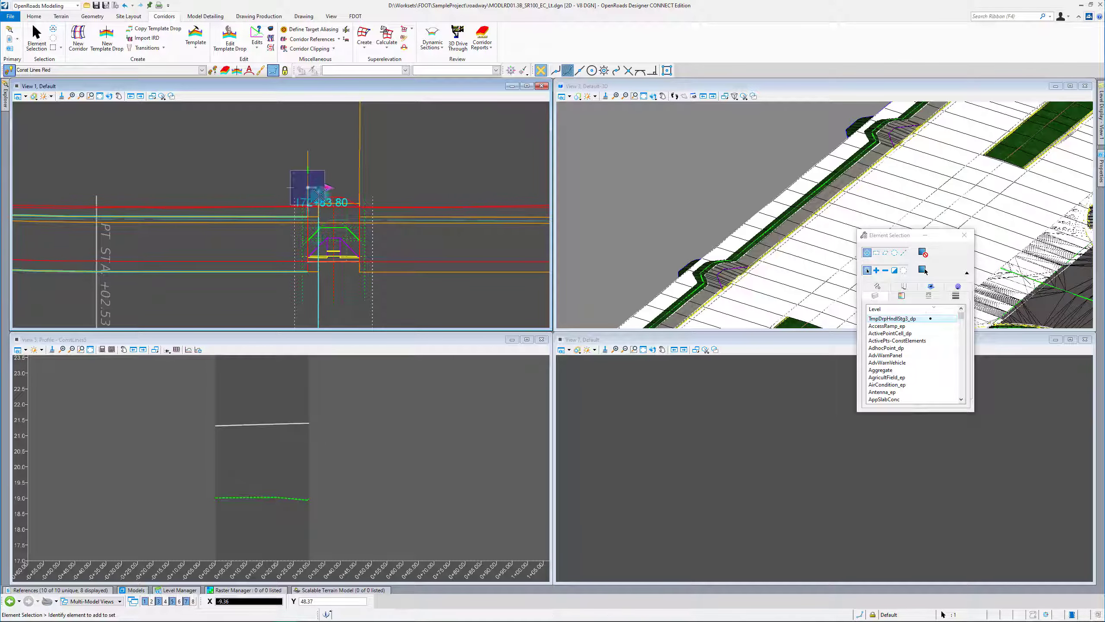
scroll(311, 218, "up", 5)
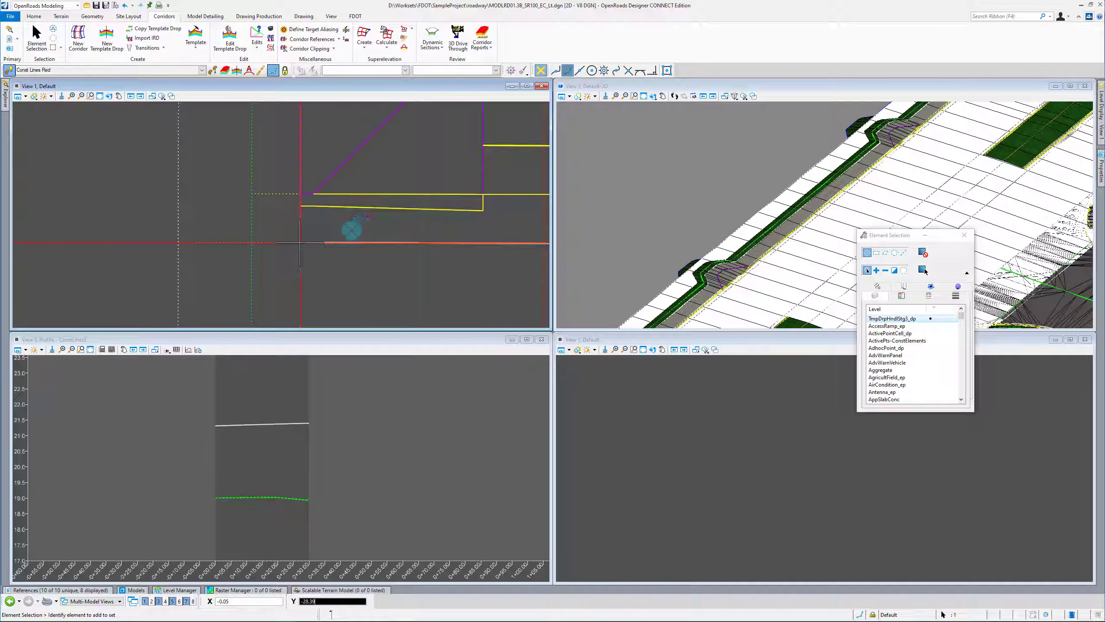
left_click(259, 240)
scroll(357, 288, "down", 5)
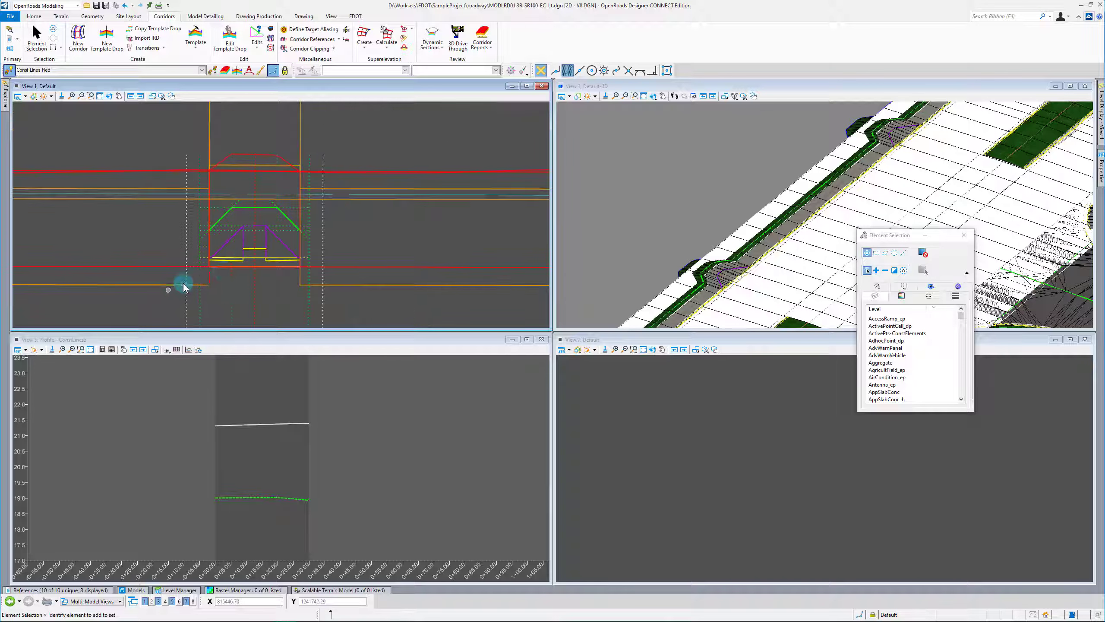
Inspect how the sidewalk template drops meet the first curb ramp and the curb returns across the road near station 173.
scroll(305, 167, "down", 2)
left_click(261, 178)
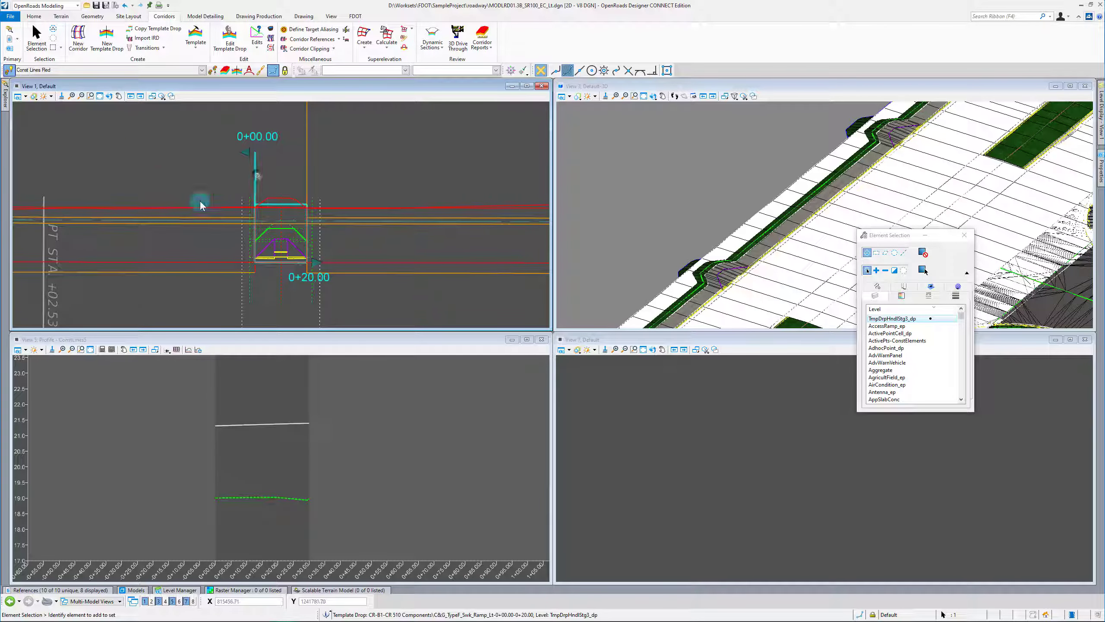
scroll(265, 237, "down", 2)
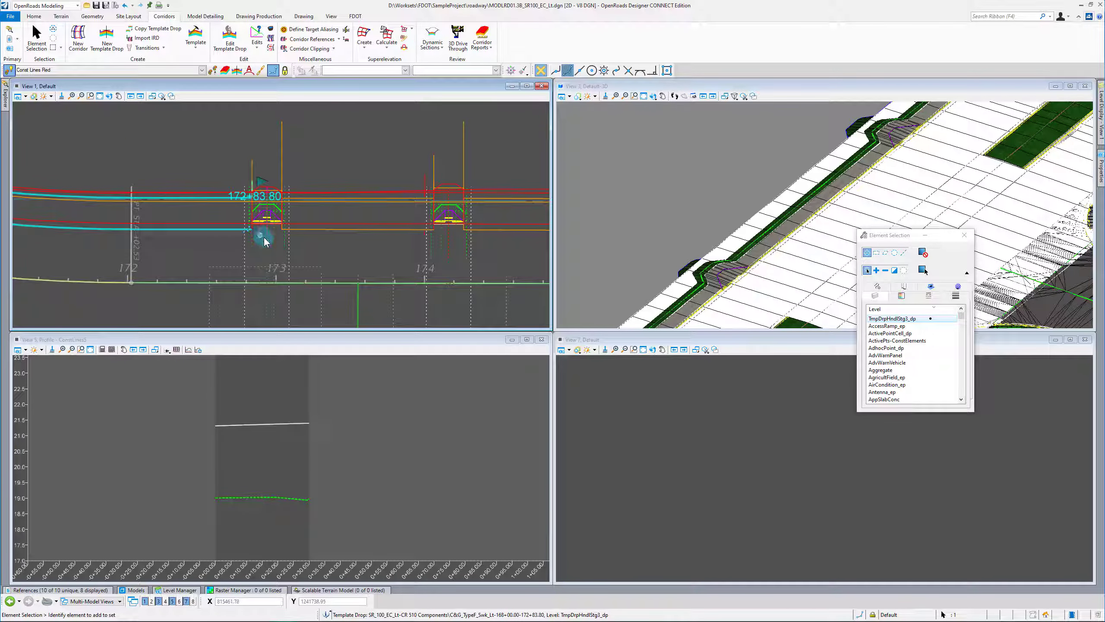
left_click(252, 210)
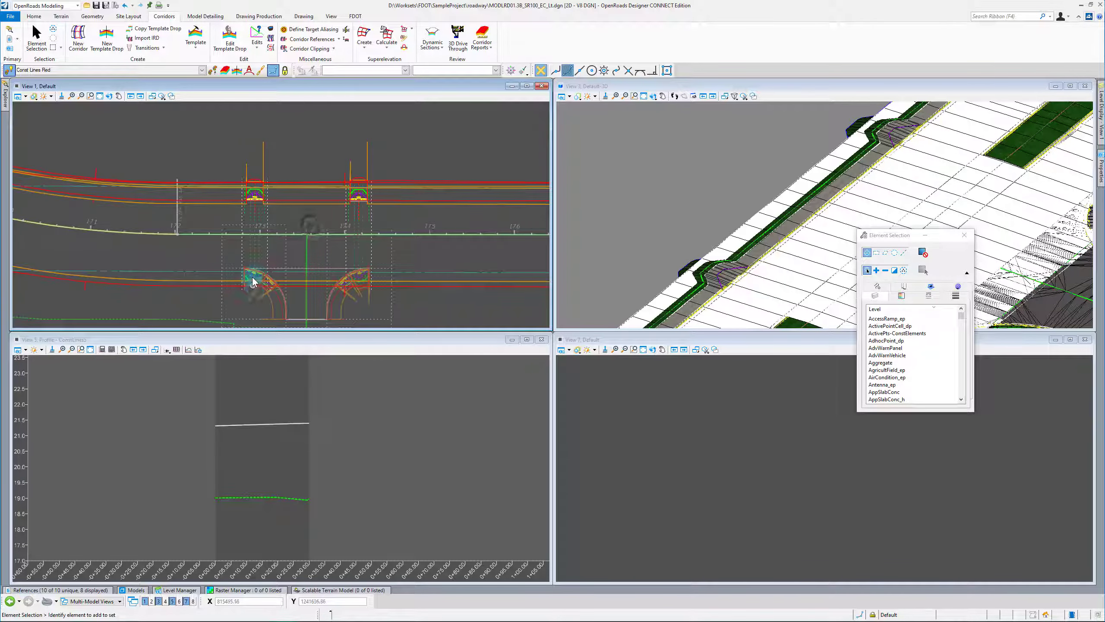
scroll(225, 249, "up", 4)
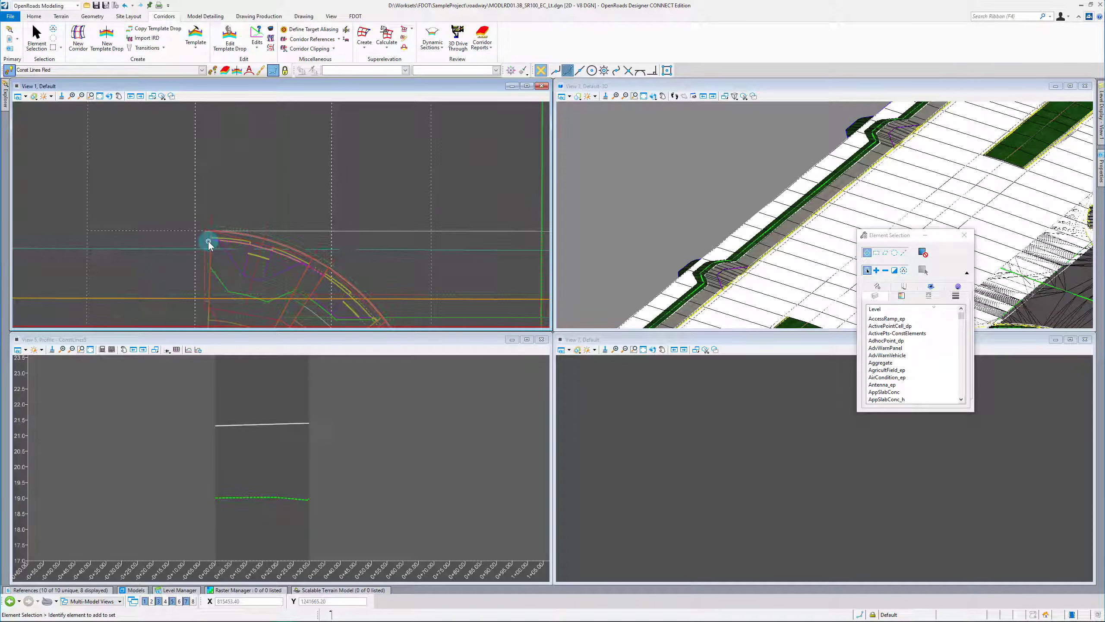
scroll(266, 269, "down", 2)
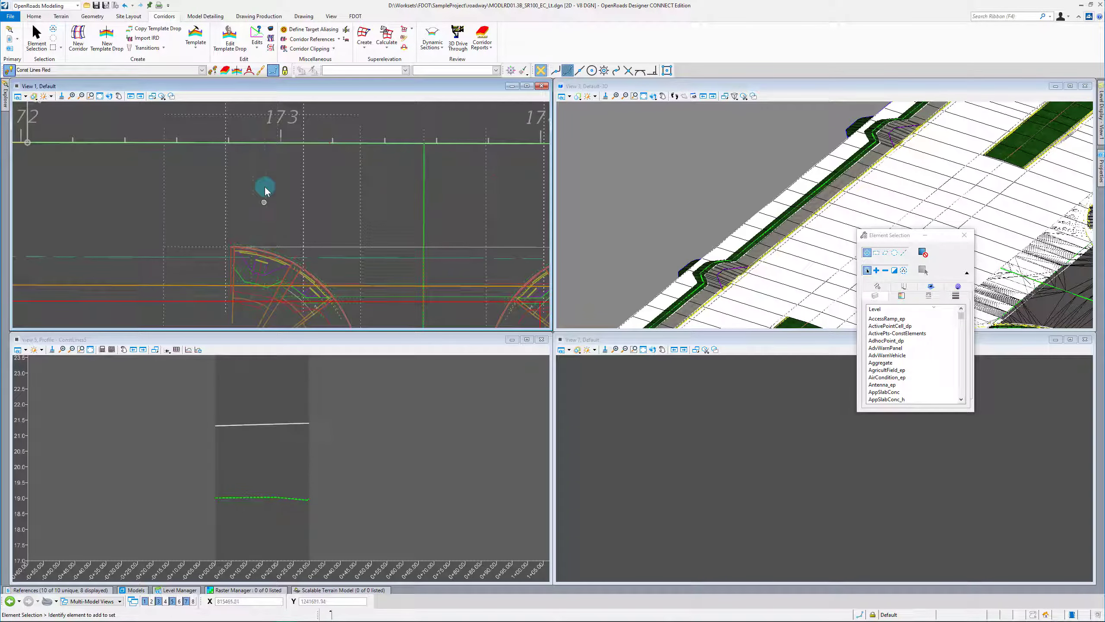
scroll(260, 131, "down", 2)
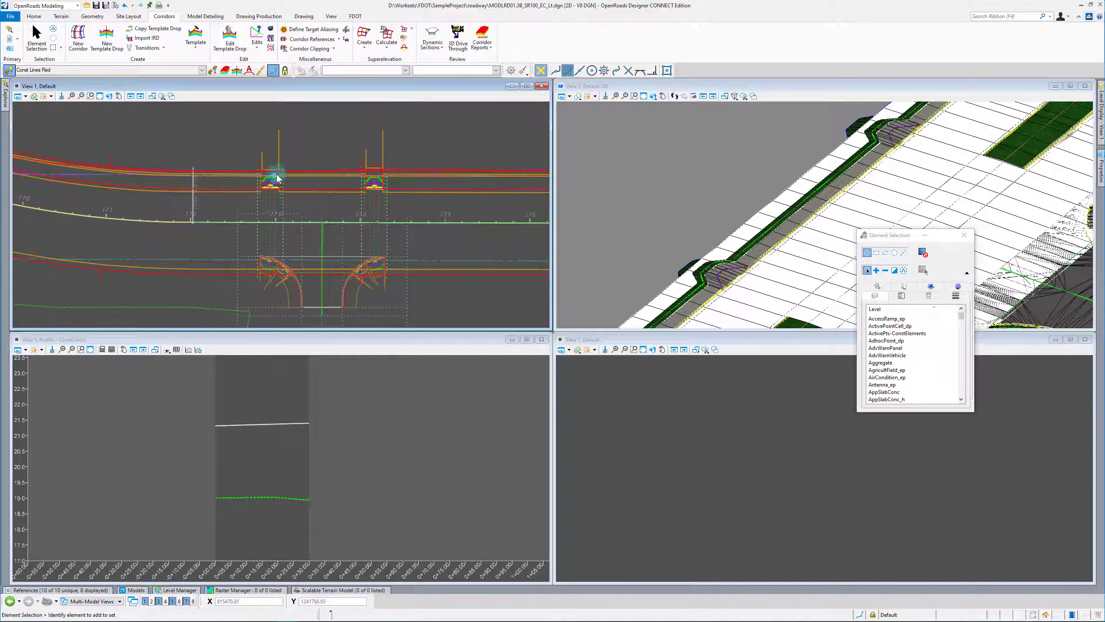
scroll(255, 261, "up", 2)
scroll(266, 248, "up", 2)
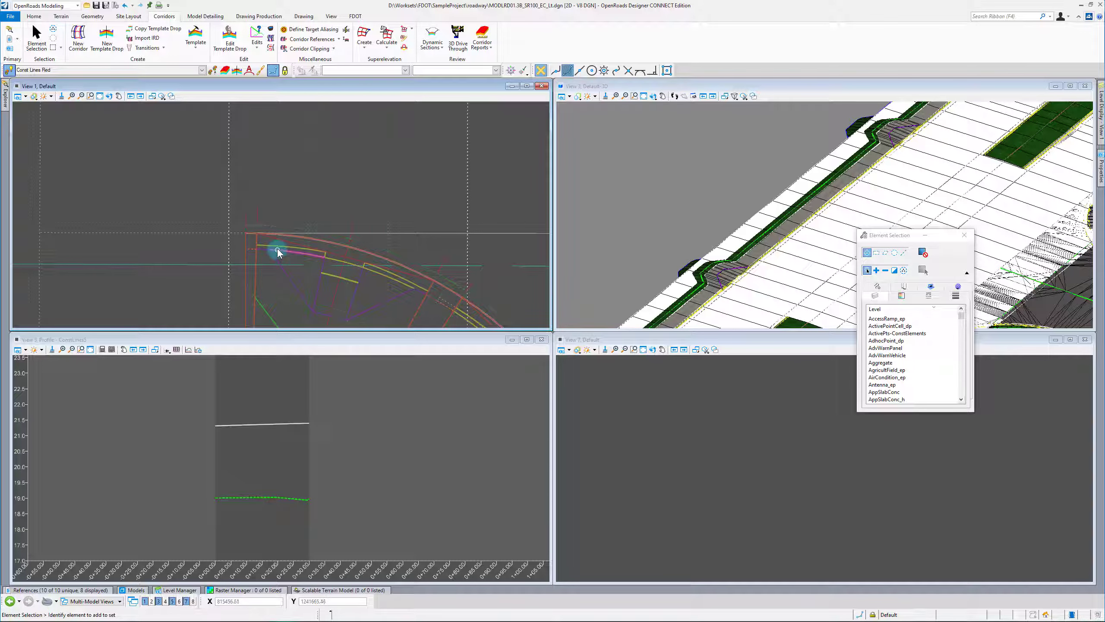
scroll(310, 293, "down", 2)
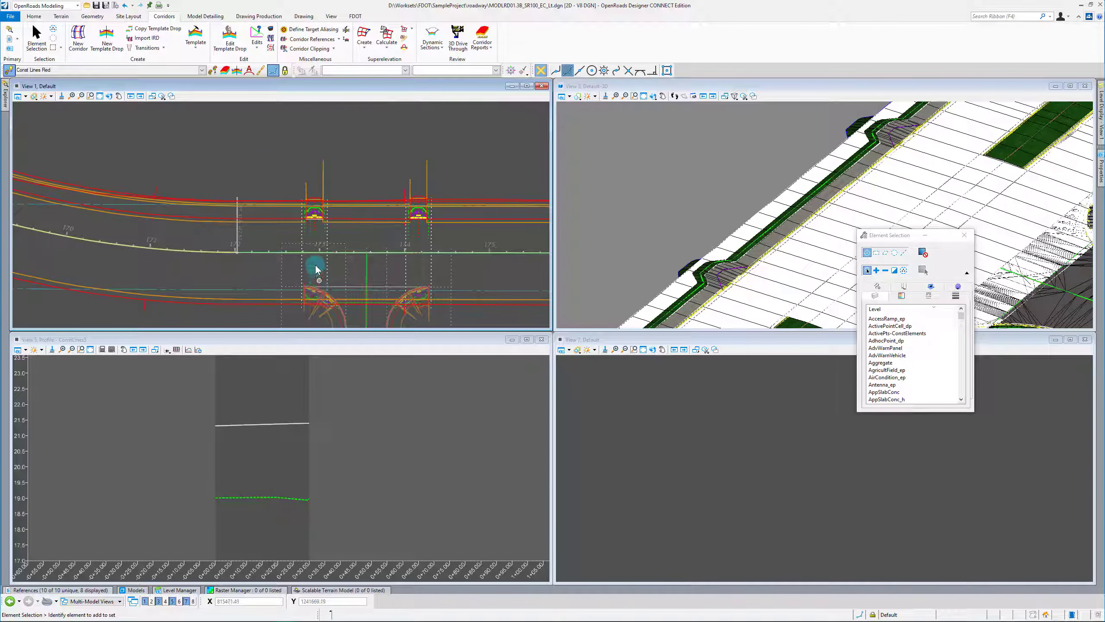
scroll(308, 204, "up", 2)
scroll(316, 246, "up", 2)
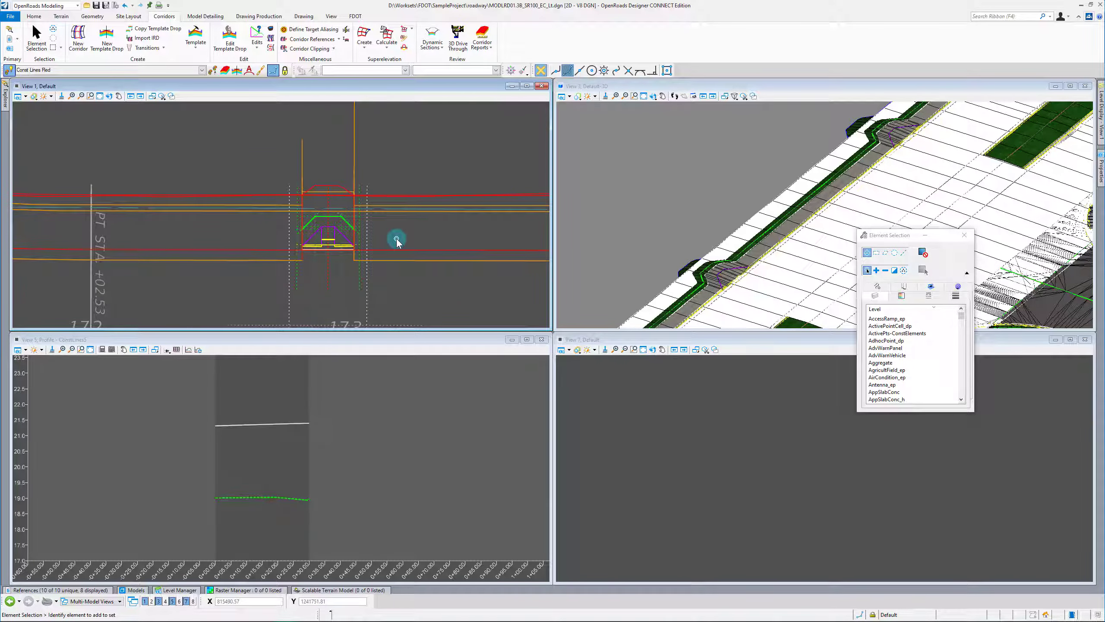
left_click(267, 260)
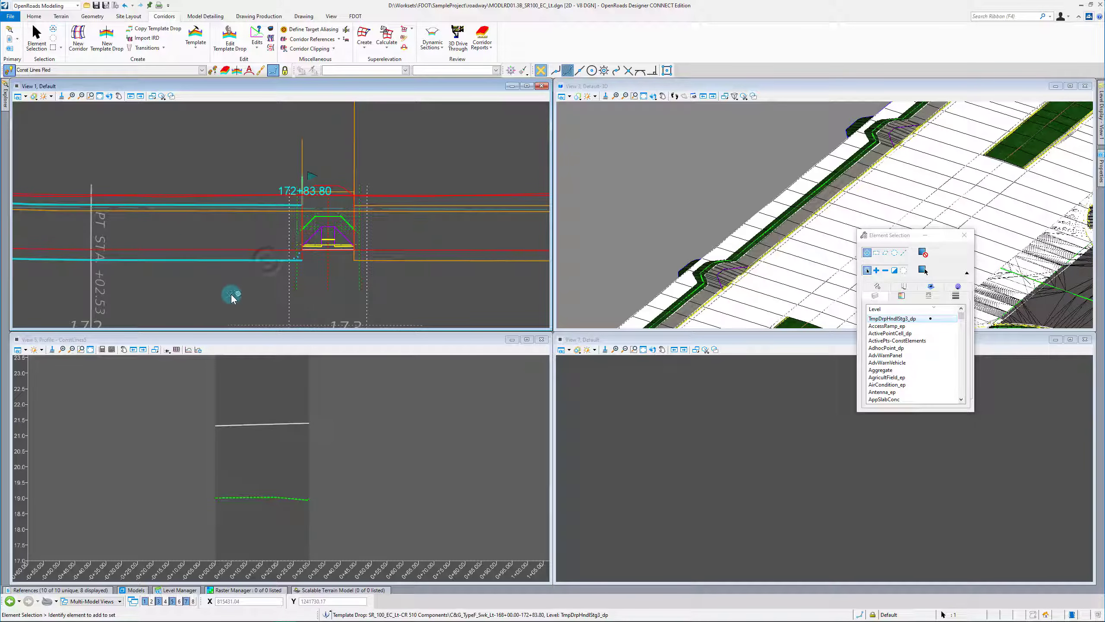
scroll(312, 263, "up", 1)
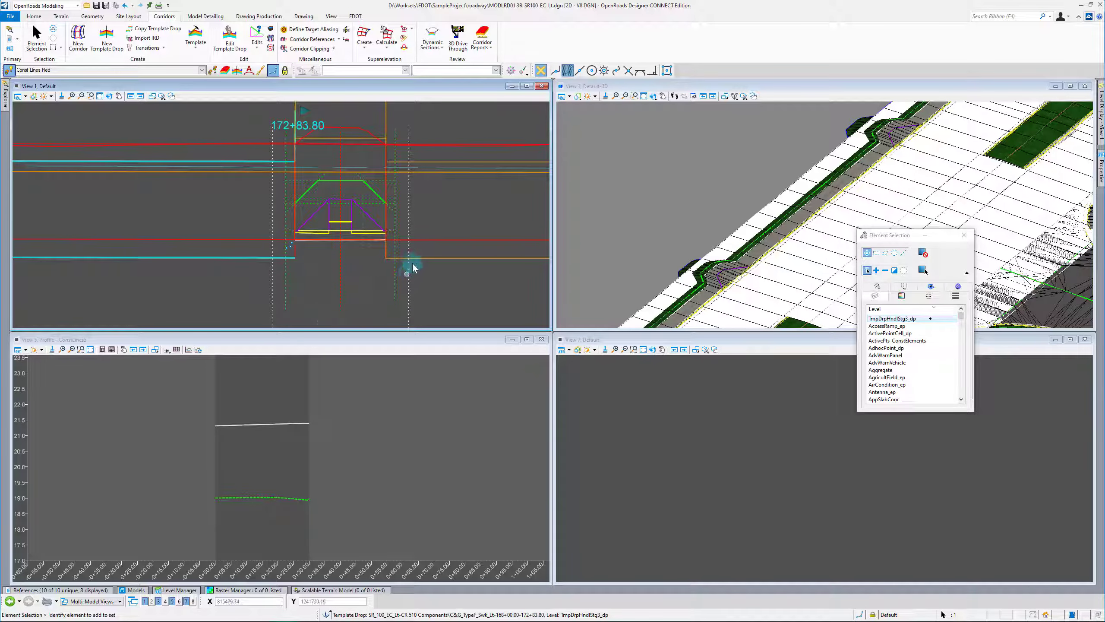
Snap the start of the middle sidewalk template drop to the first curb ramp's far edge at 173+03.80.
scroll(383, 308, "down", 1)
scroll(389, 256, "down", 1)
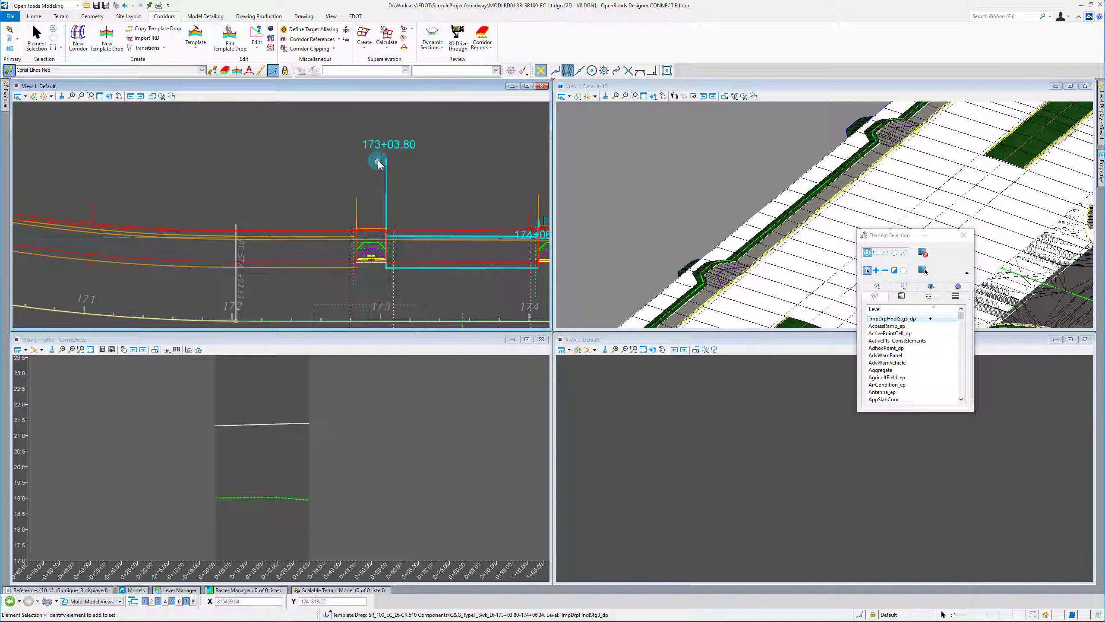
scroll(374, 252, "up", 3)
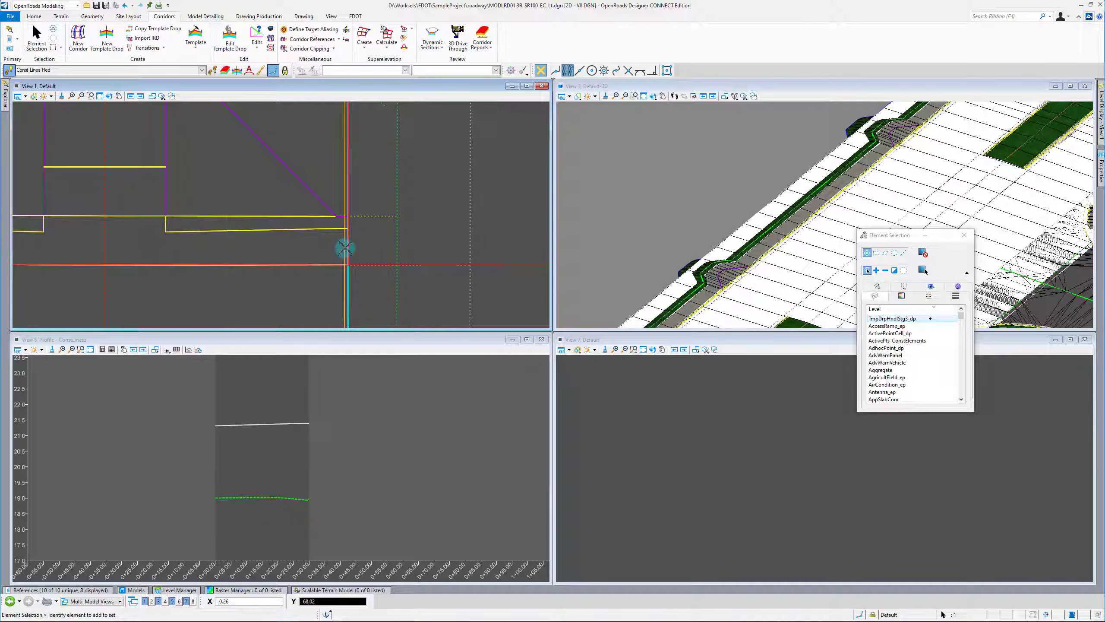
scroll(172, 257, "down", 5)
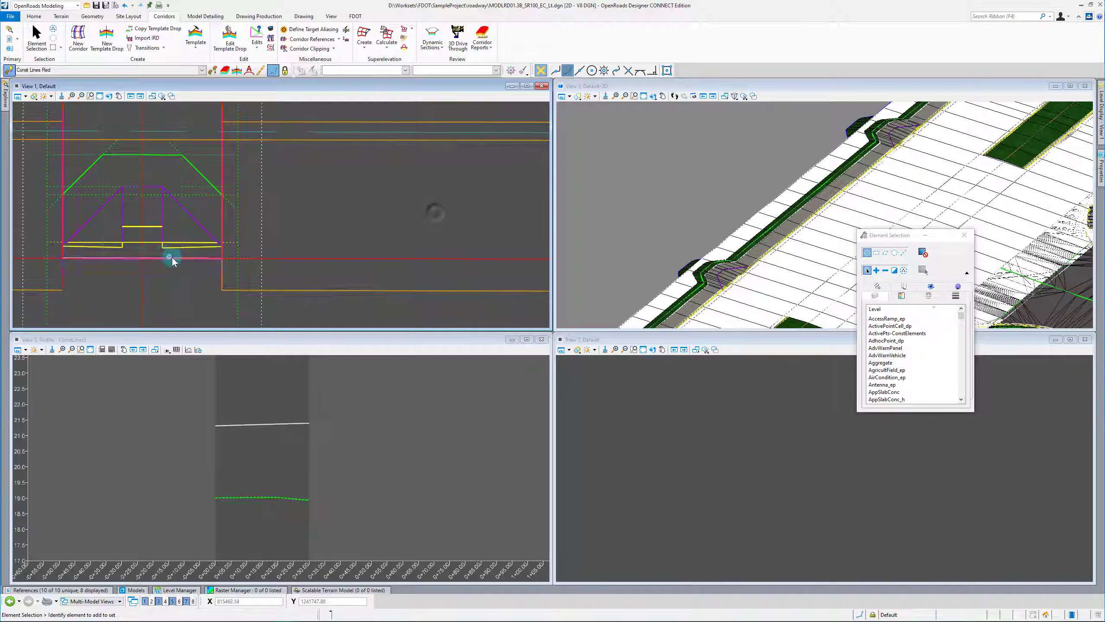
Snap the end of the middle sidewalk template drop to the second curb ramp's near edge at 174+06.34.
scroll(204, 256, "up", 4)
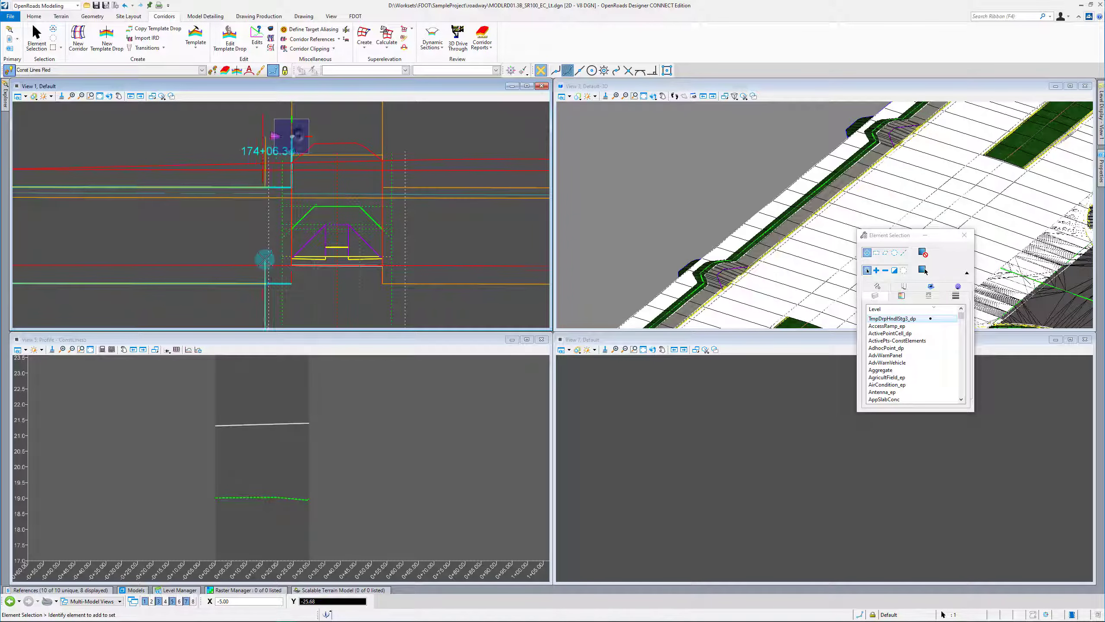
scroll(346, 269, "up", 4)
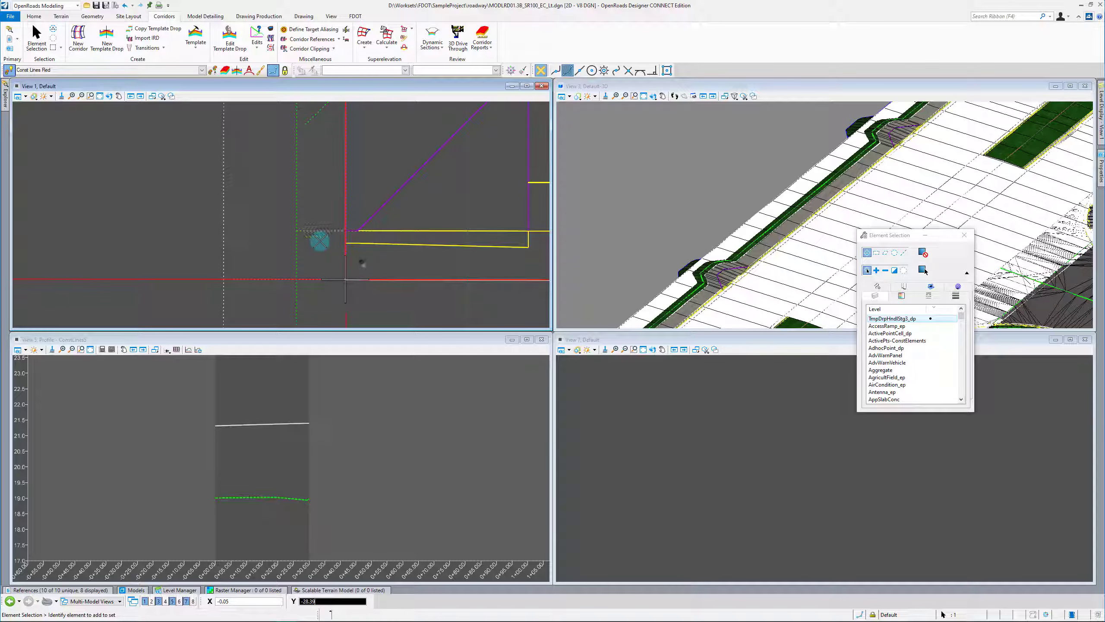
scroll(361, 263, "down", 1)
scroll(351, 273, "up", 1)
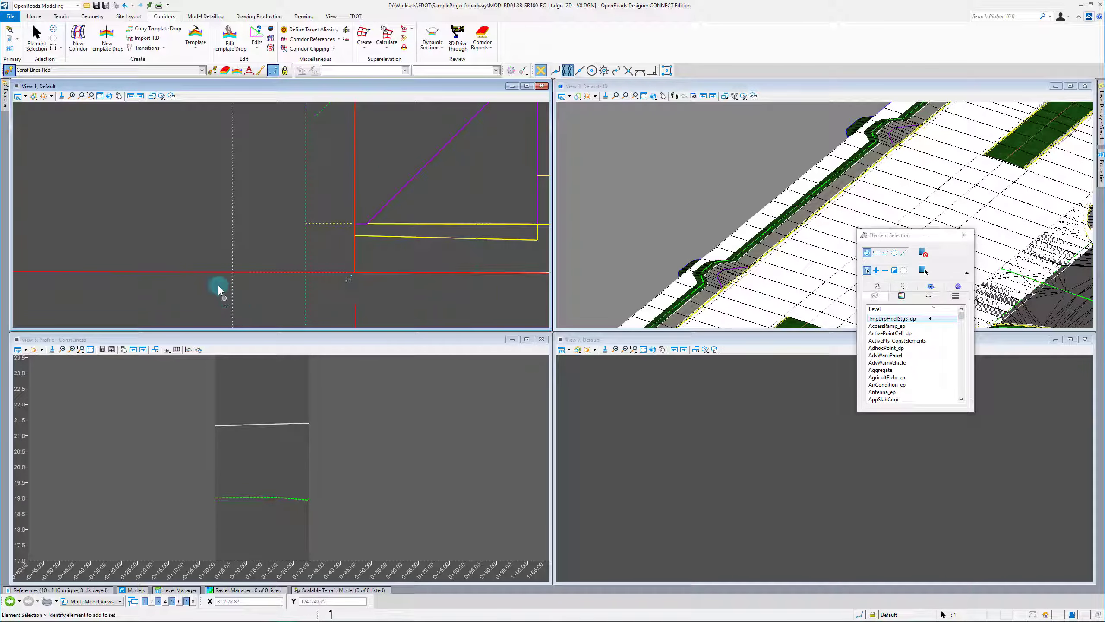
Snap the start of the last sidewalk template drop to the second curb ramp's far edge at 174+26.34.
scroll(163, 271, "down", 3)
scroll(319, 268, "down", 3)
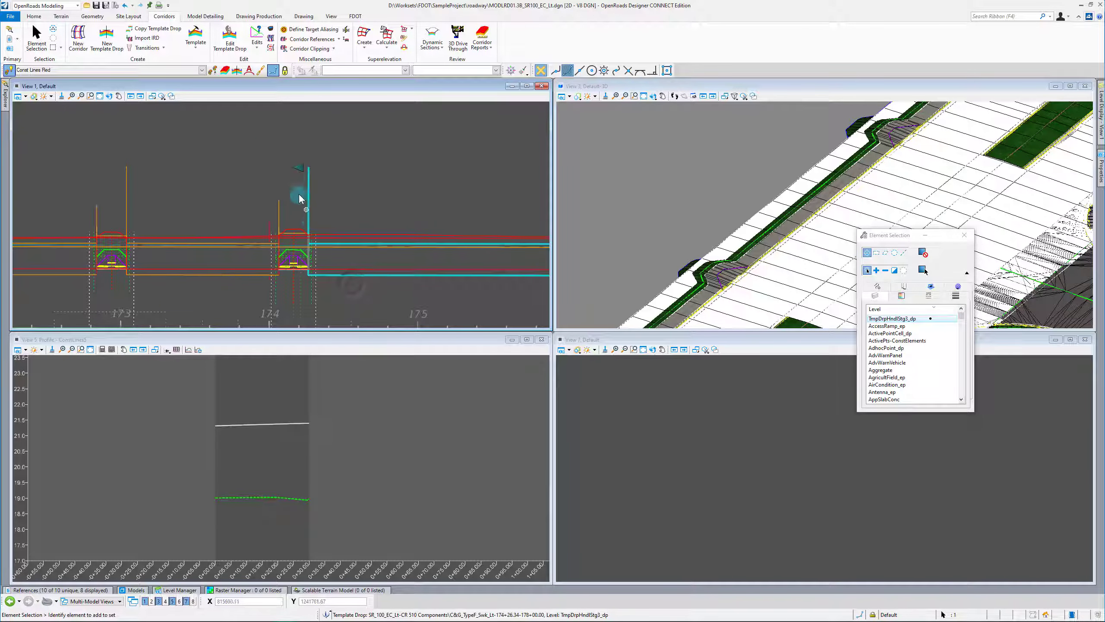
scroll(309, 262, "up", 5)
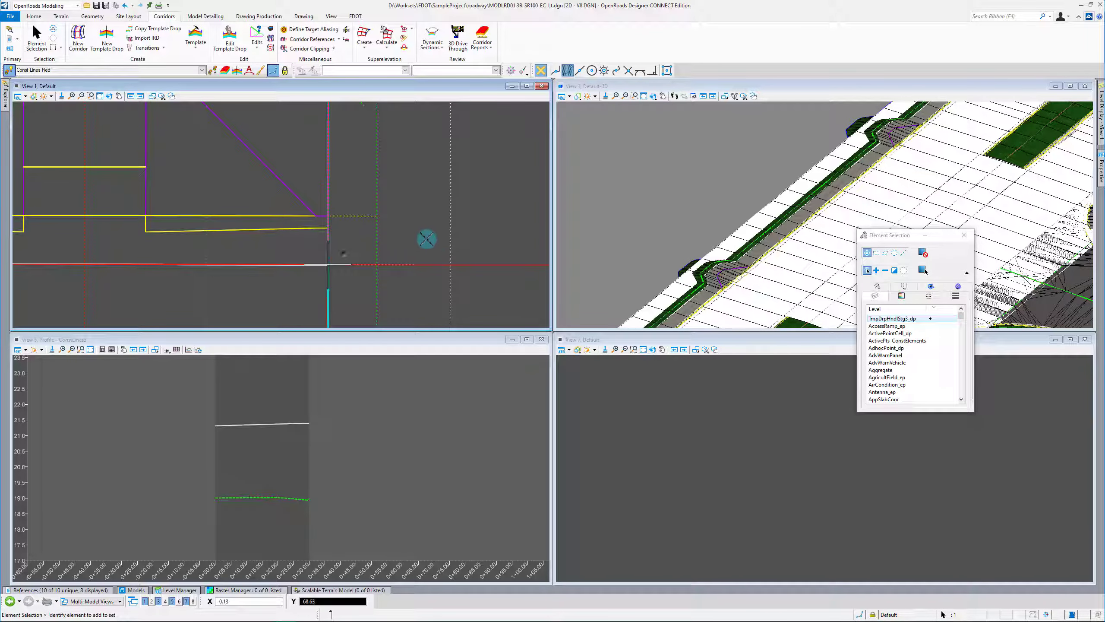
scroll(236, 217, "down", 4)
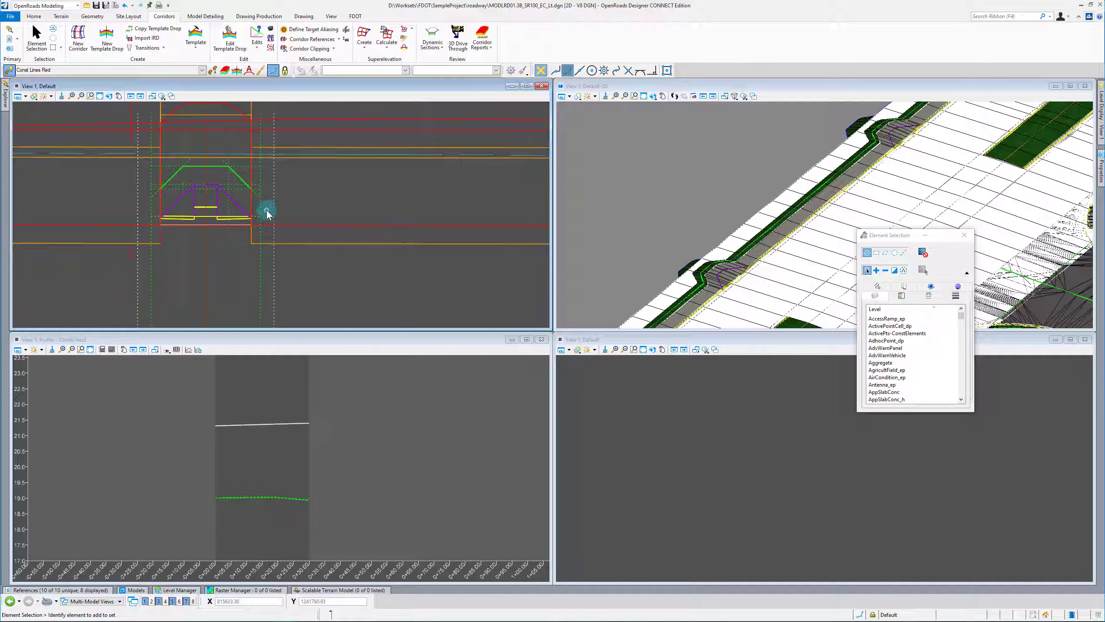
Display the MODLRD01.1_SR100_Pavt.dgn reference in the 3D view and hide MODLRD01.1Z_SR100_PavtProj_.dgn, with the selection dialog moved clear of the model.
scroll(266, 210, "down", 4)
scroll(803, 188, "down", 3)
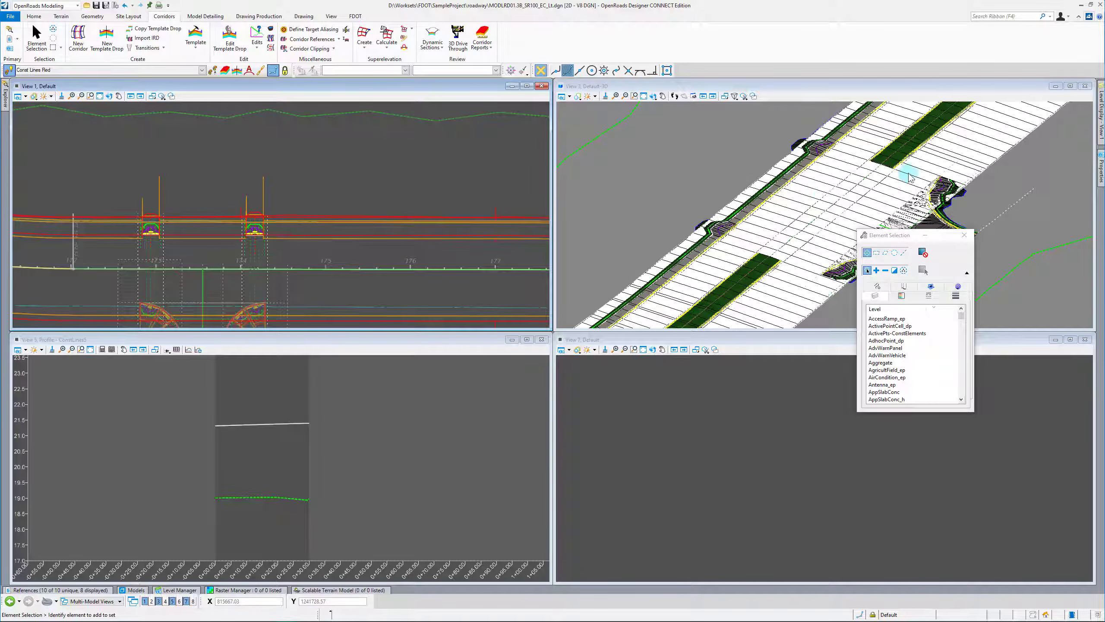
left_click(57, 589)
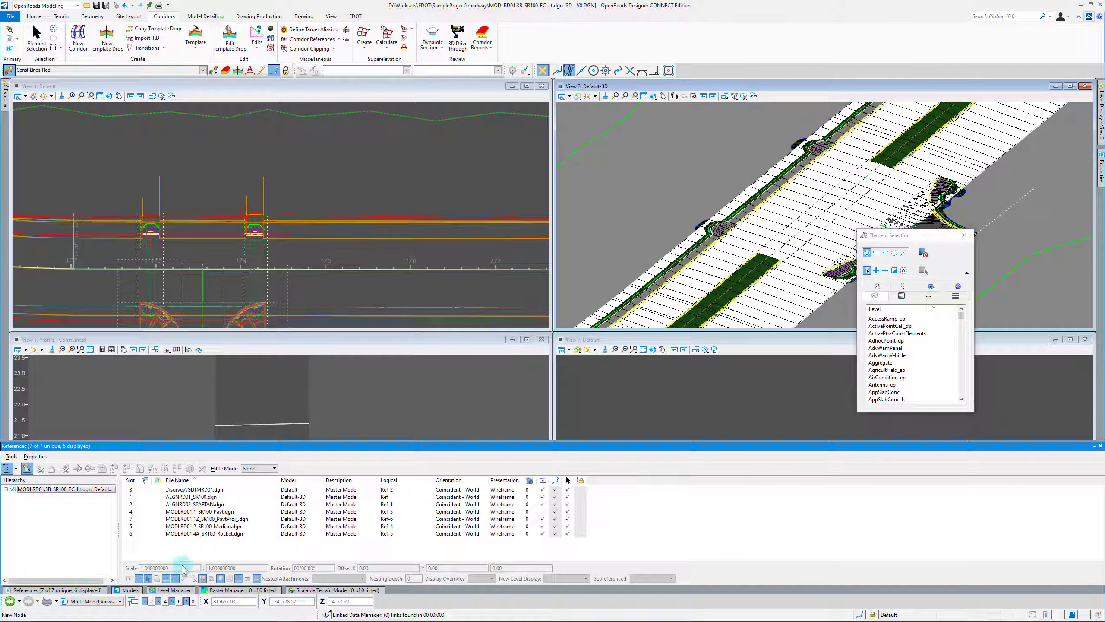
left_click(548, 518)
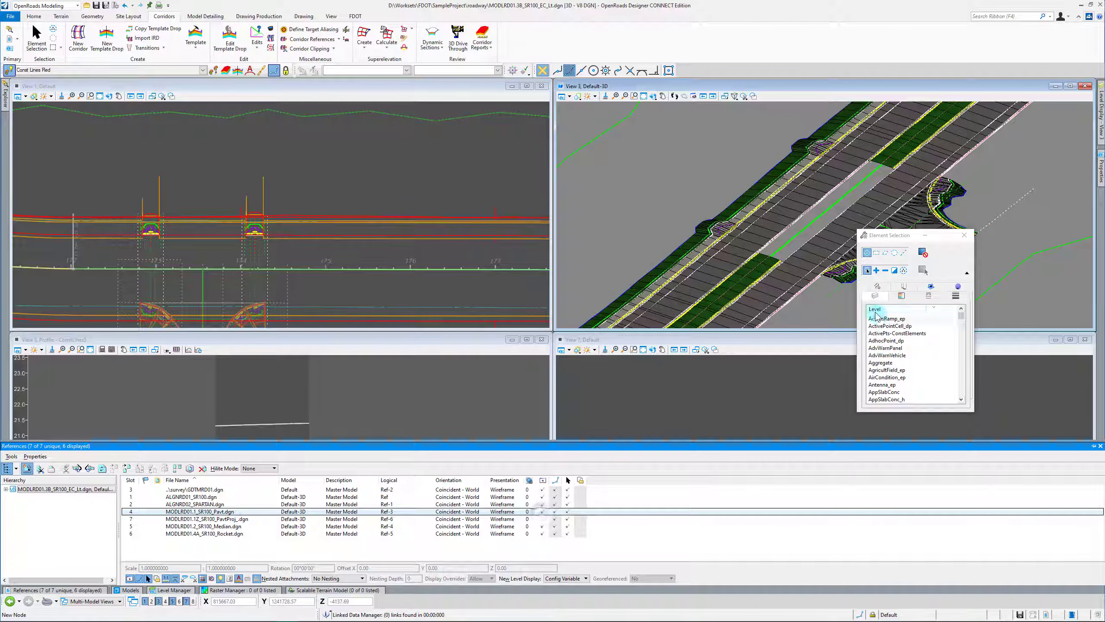
left_click_drag(881, 243, 940, 311)
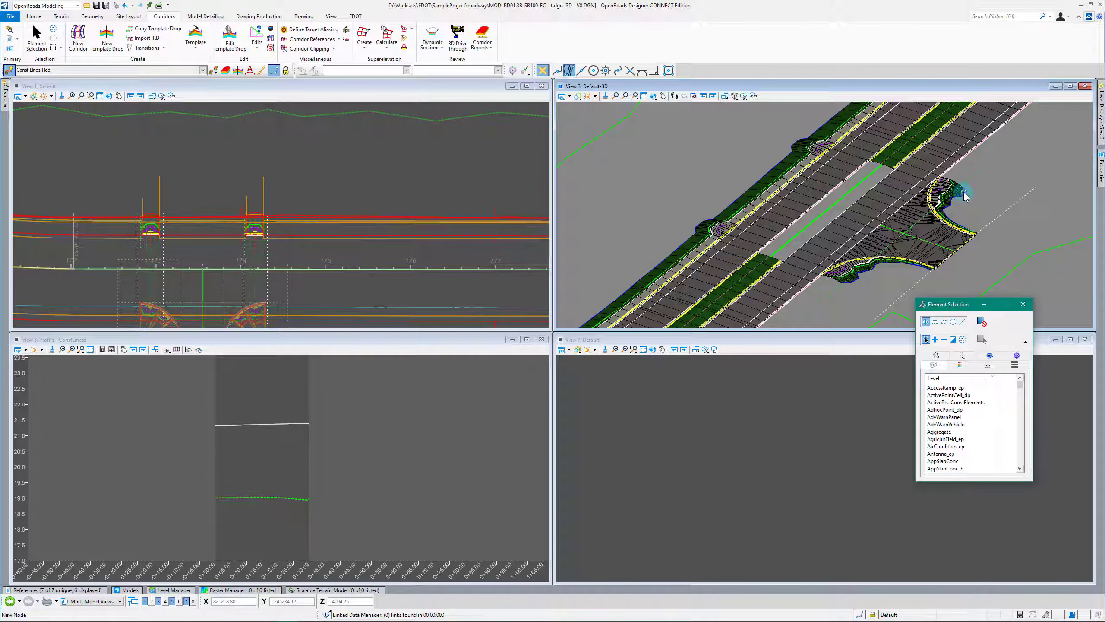
Inspect in 3D how the sidewalk meets the two curb ramps and how the median ends line up with the side-street curb returns.
scroll(961, 192, "up", 2)
scroll(847, 200, "down", 2)
scroll(640, 227, "up", 3)
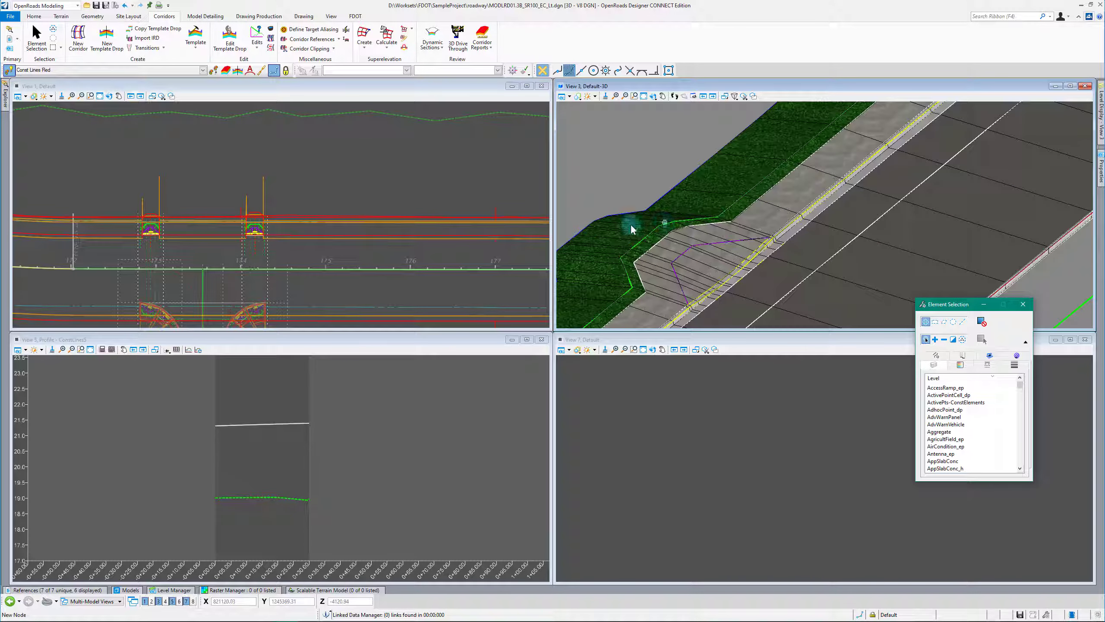
scroll(633, 284, "down", 2)
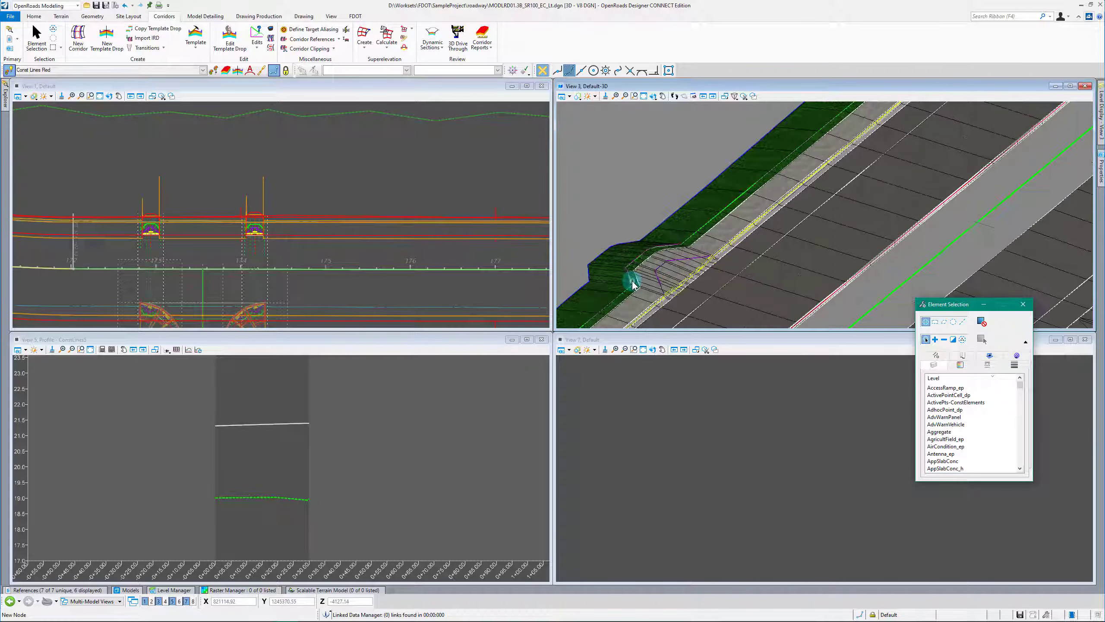
scroll(631, 284, "down", 2)
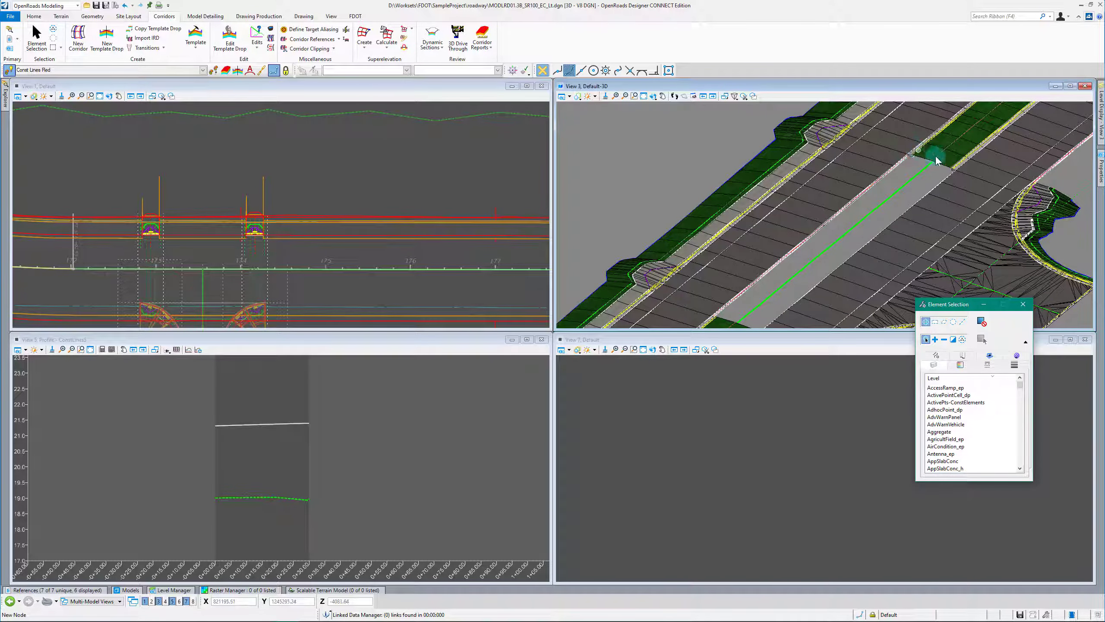
scroll(948, 139, "up", 2)
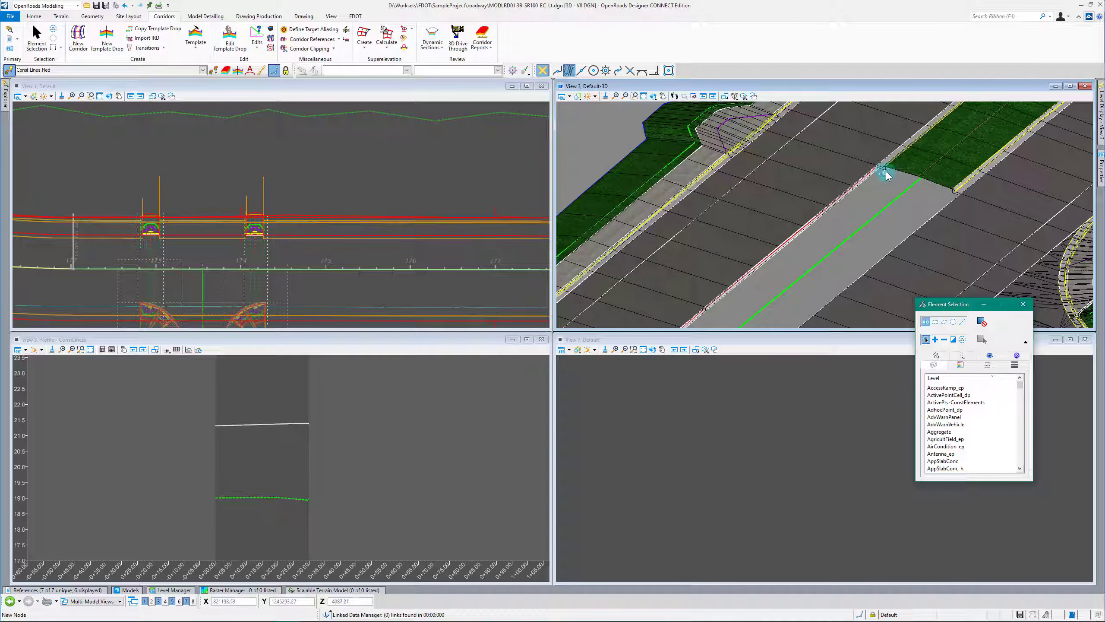
scroll(655, 209, "down", 2)
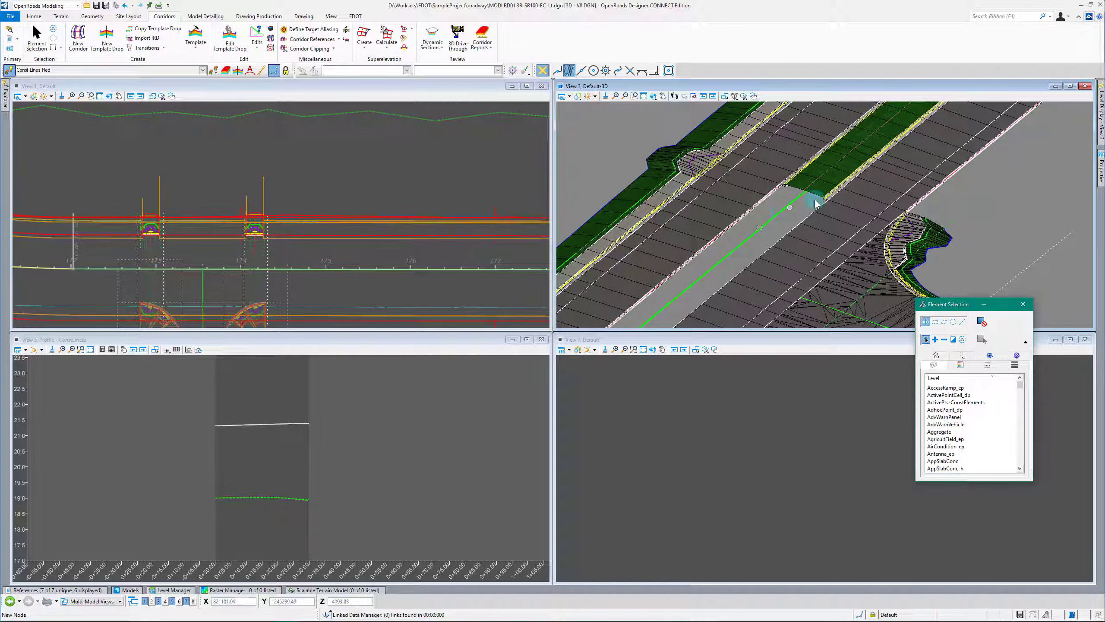
scroll(826, 206, "down", 1)
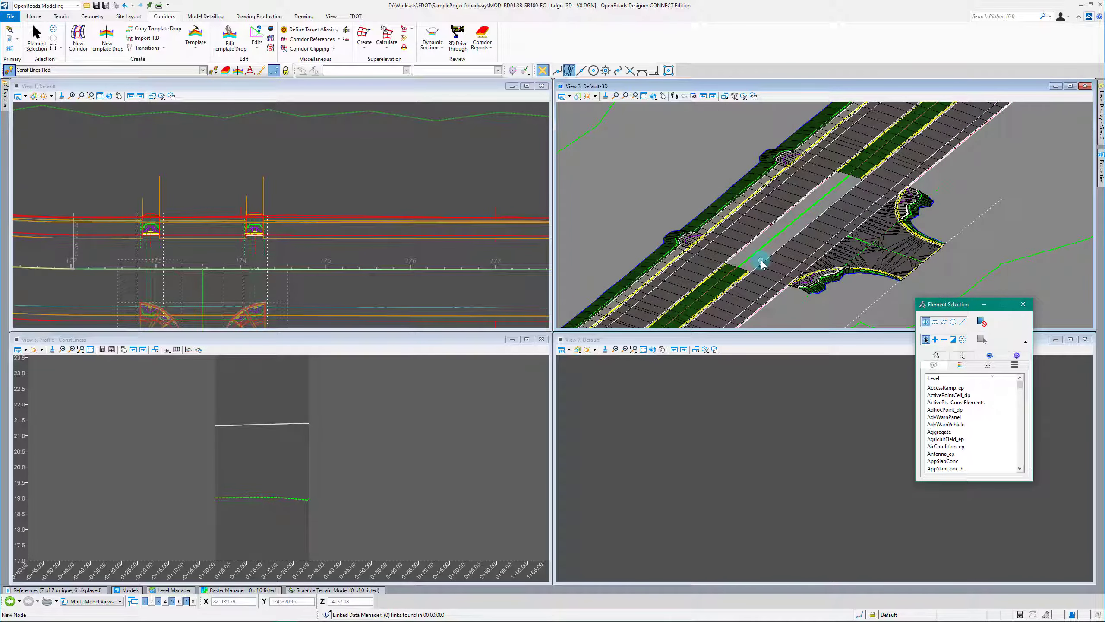
Switch to MODLRD01.2_SR100_Median.dgn and examine where the median template drops end on both sides of the opening between stations 173 and 174.
scroll(762, 263, "up", 3)
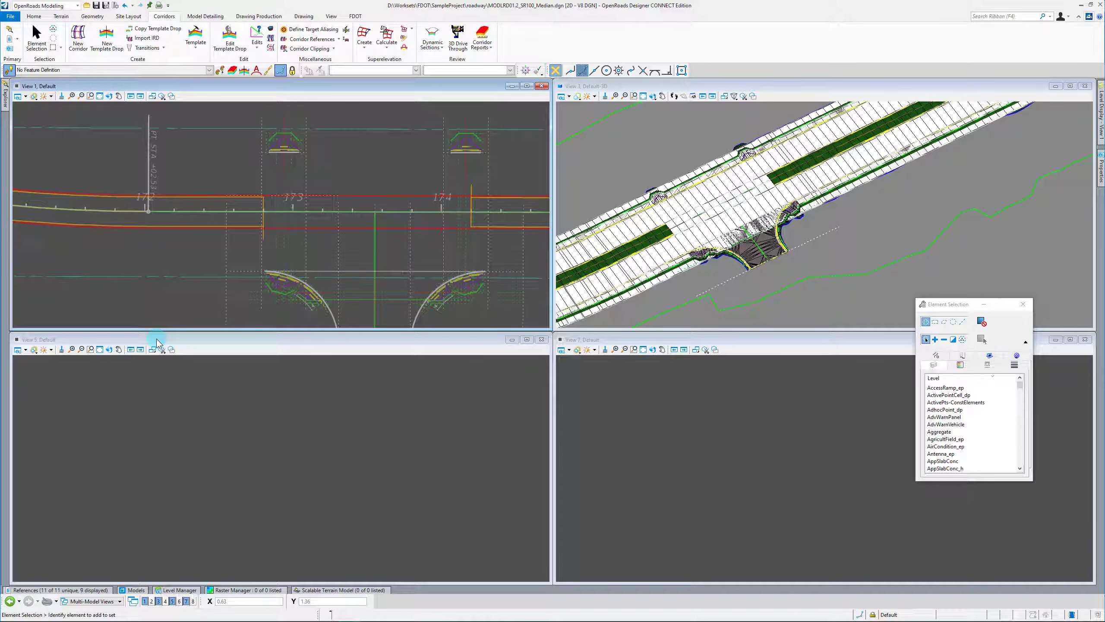
scroll(157, 275, "down", 2)
scroll(353, 260, "up", 2)
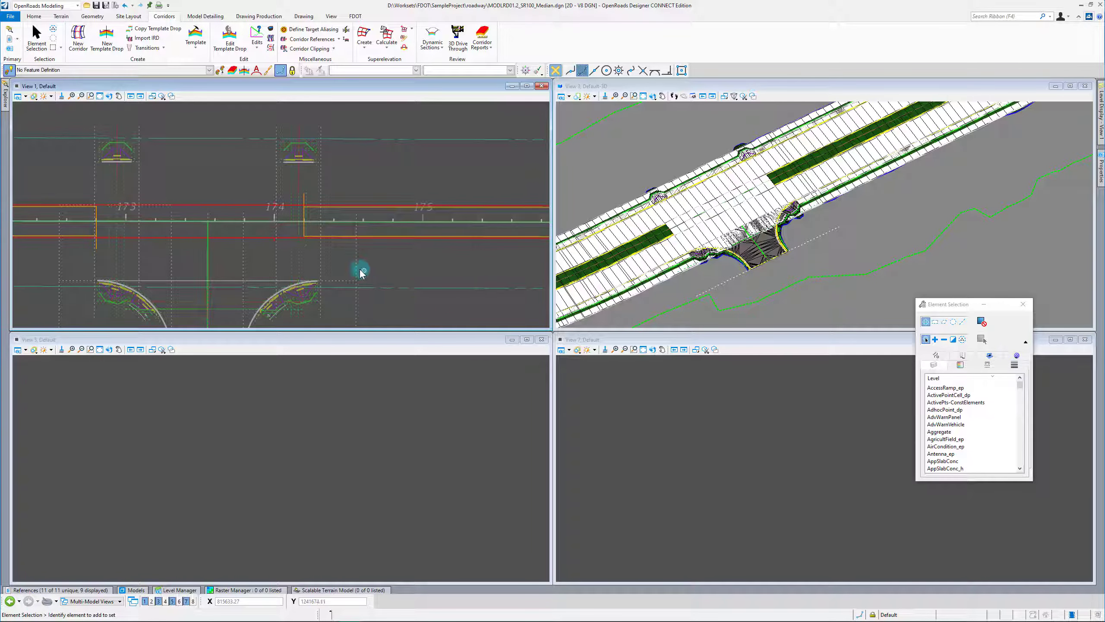
scroll(364, 196, "up", 2)
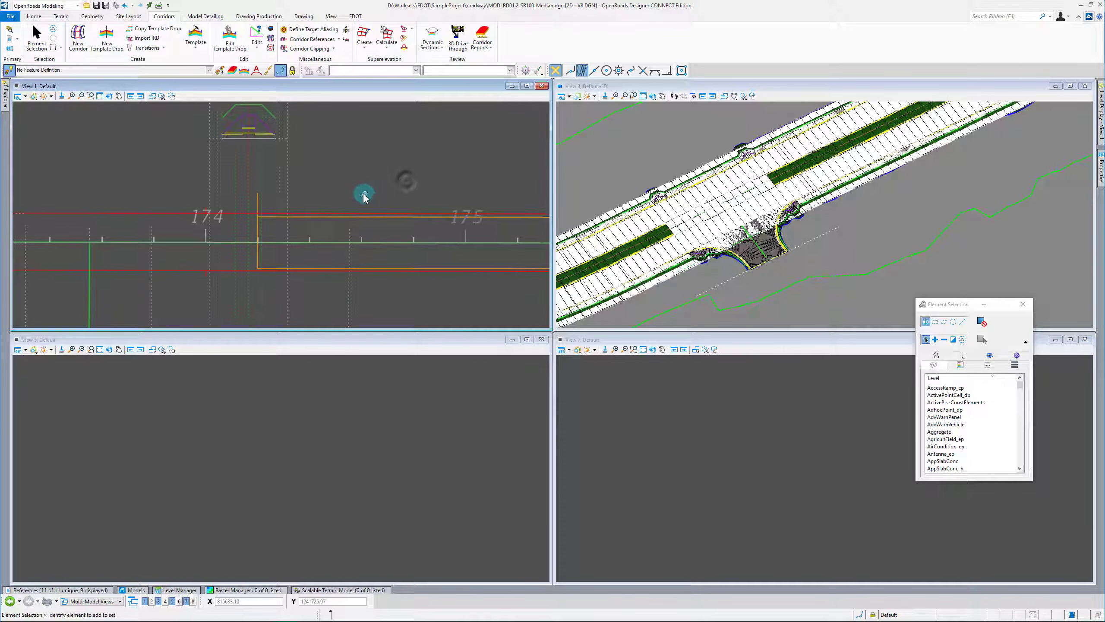
scroll(333, 216, "down", 2)
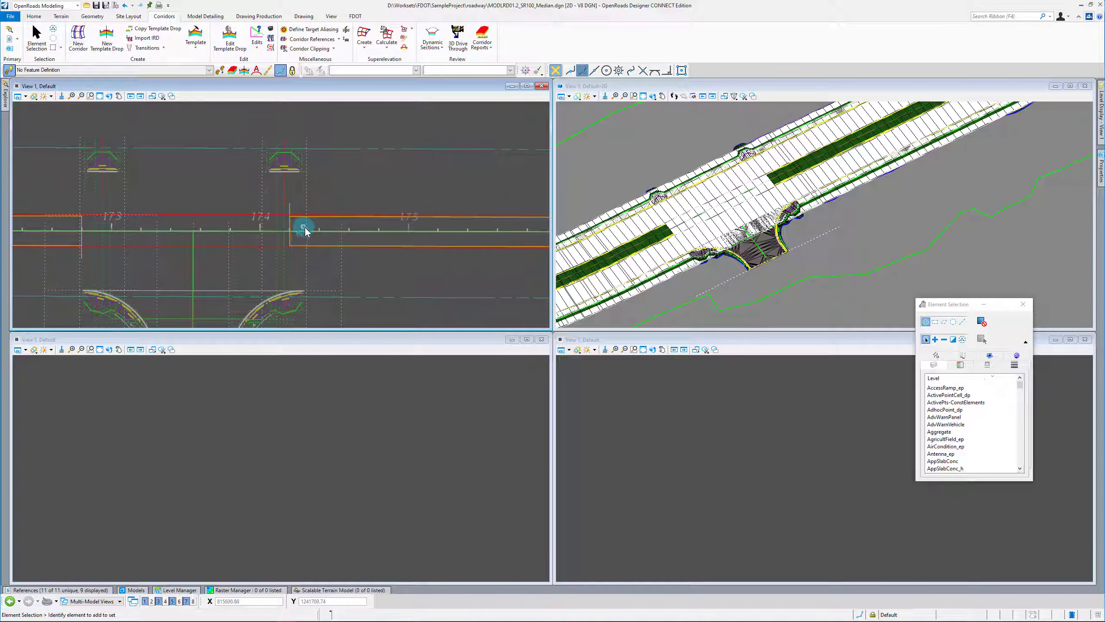
mouse_move(306, 228)
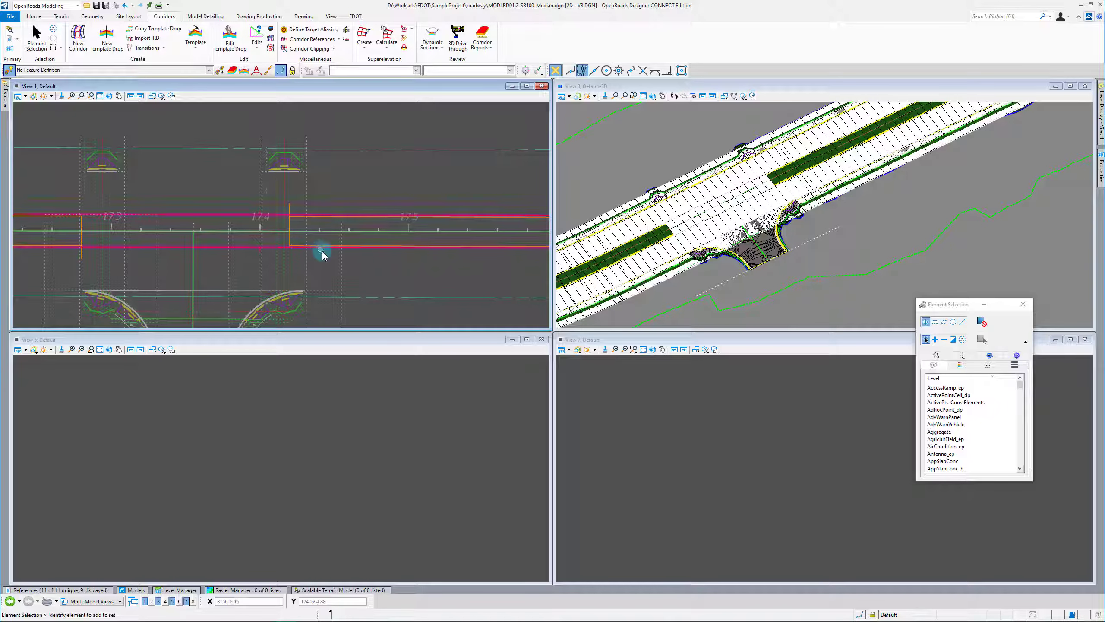
scroll(300, 239, "up", 2)
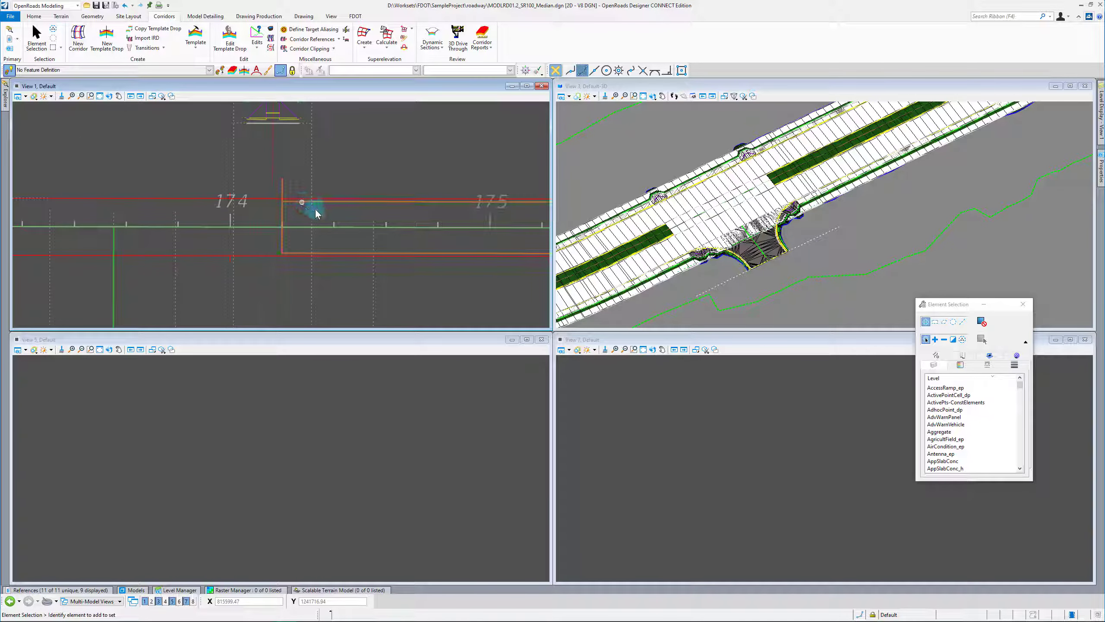
scroll(391, 247, "down", 3)
scroll(277, 240, "up", 2)
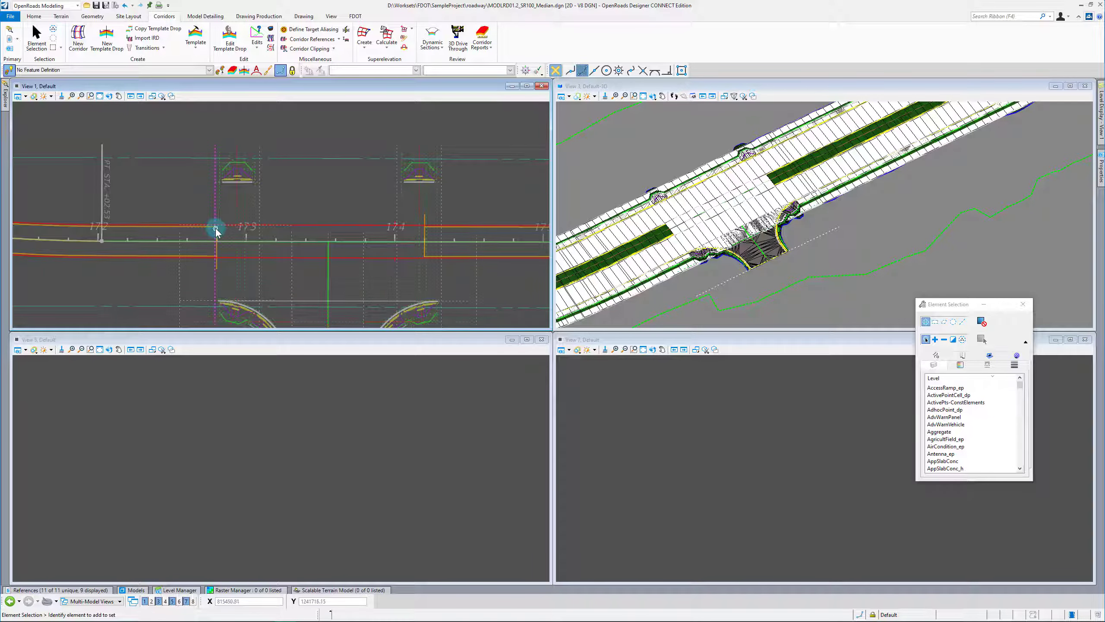
scroll(492, 255, "up", 2)
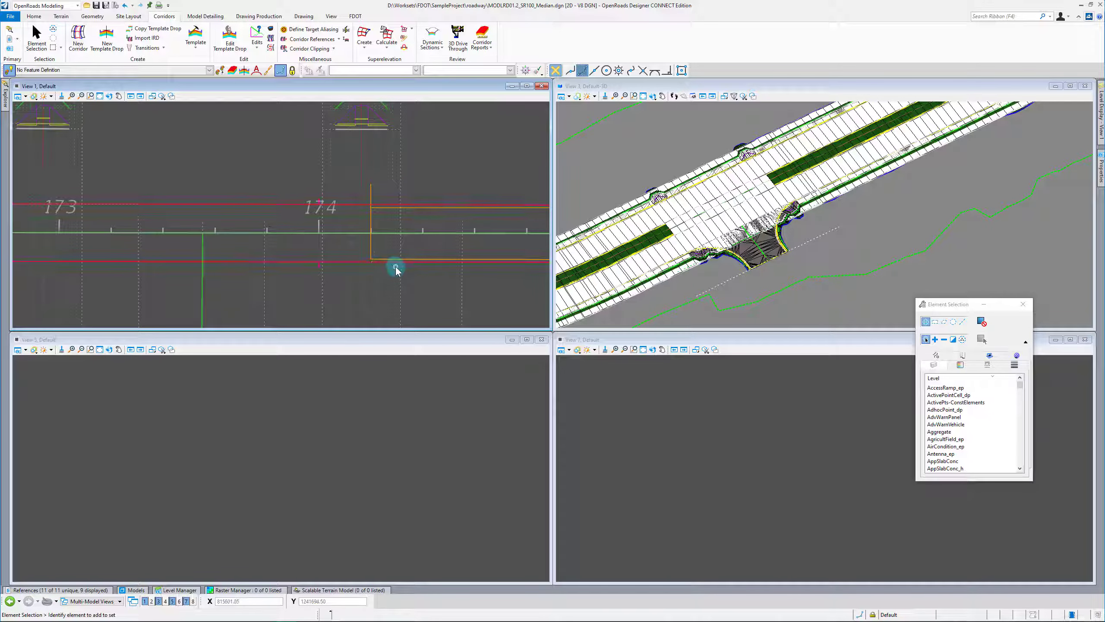
scroll(177, 243, "down", 2)
scroll(293, 247, "up", 2)
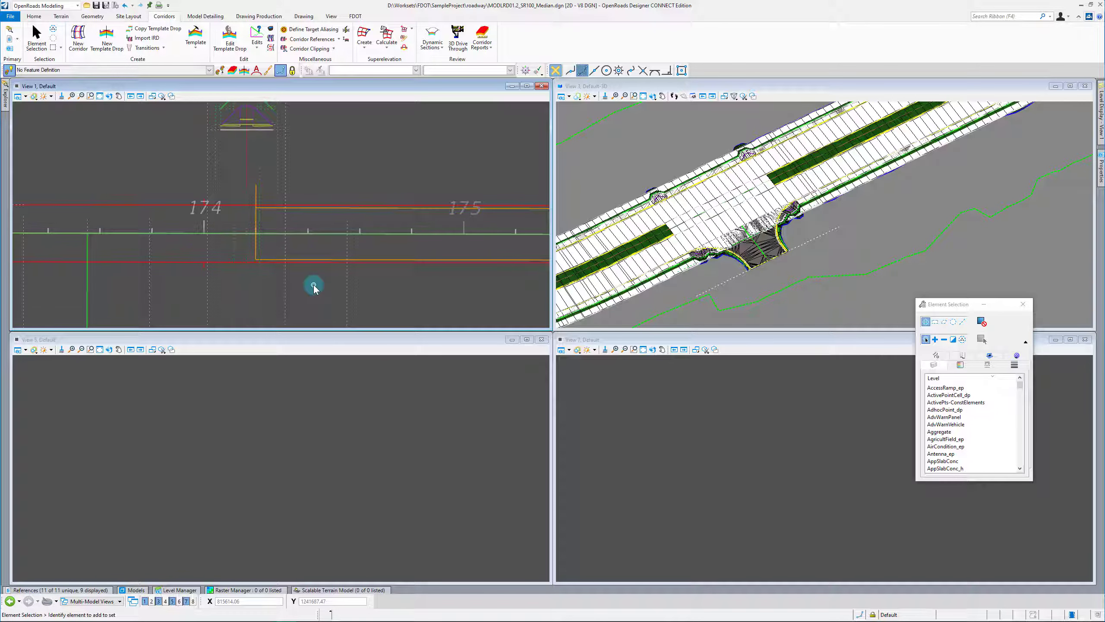
scroll(284, 270, "down", 3)
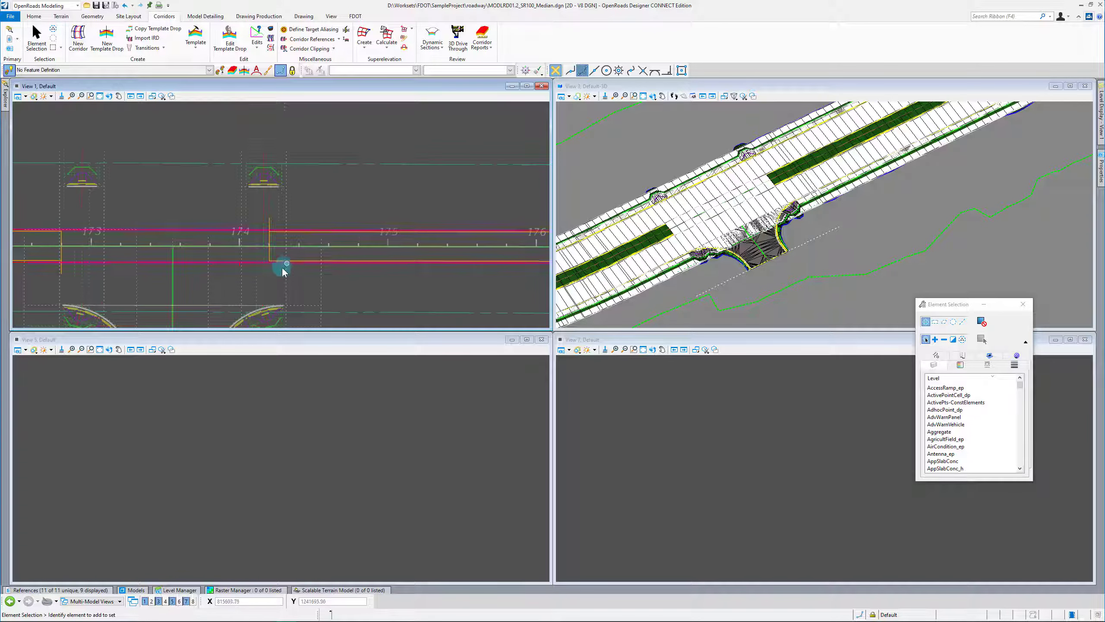
Set the active feature to Const Lines White Dash by matching the white dashed construction line just past 174+20.
scroll(284, 270, "up", 2)
left_click(220, 70)
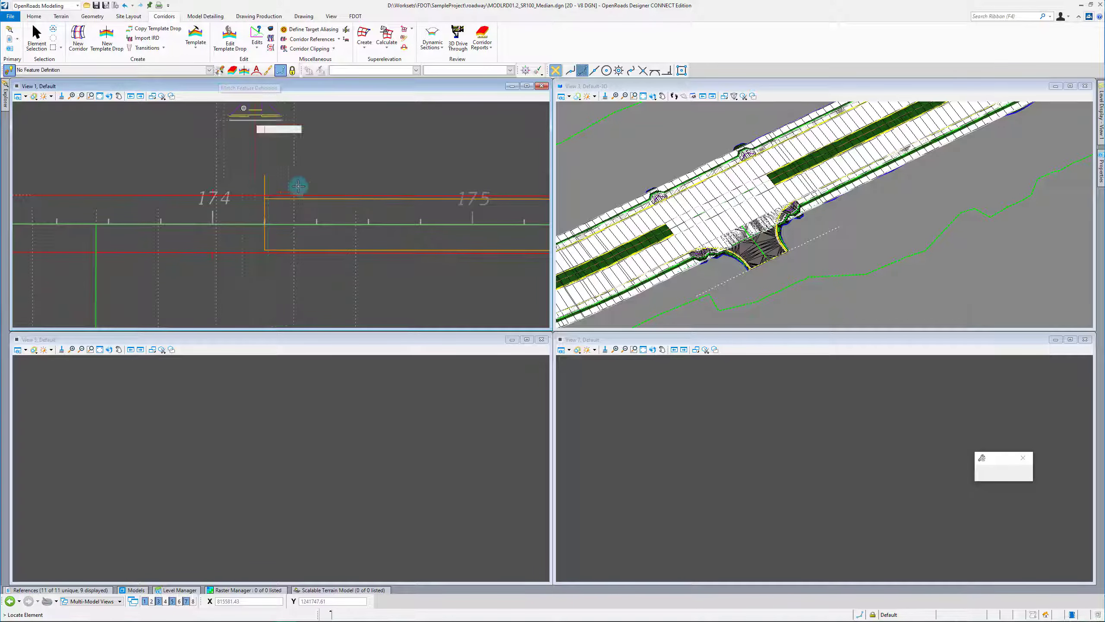
left_click(289, 173)
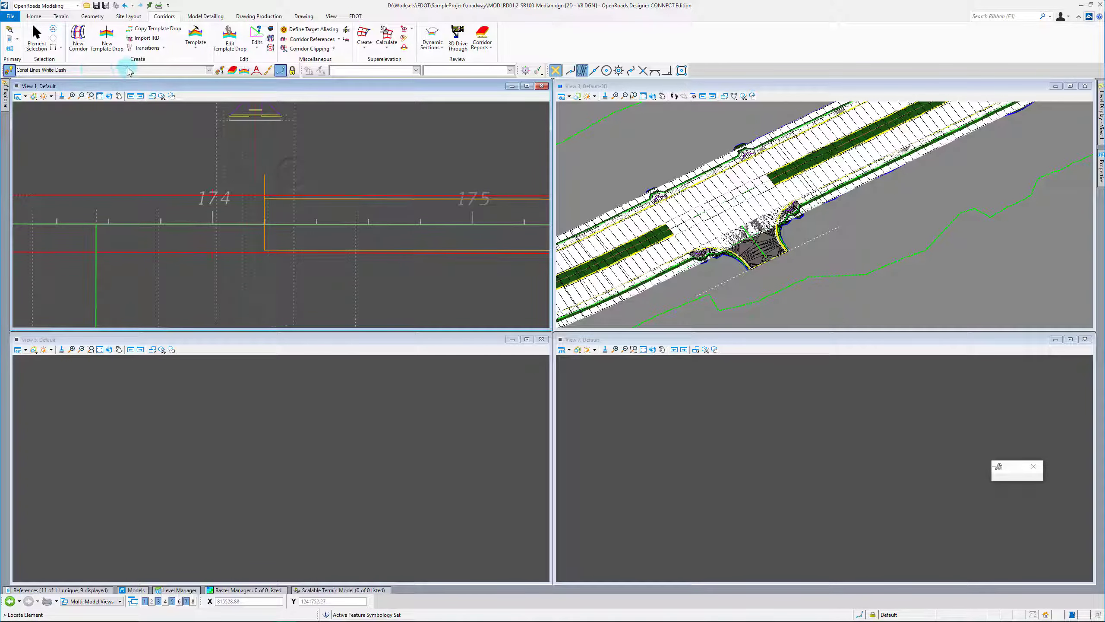
Create an unmirrored partial offset of the cross line at the median end near 174+20, offset 10.00, from distance 0+44.38 to 0+85.17.
left_click(93, 16)
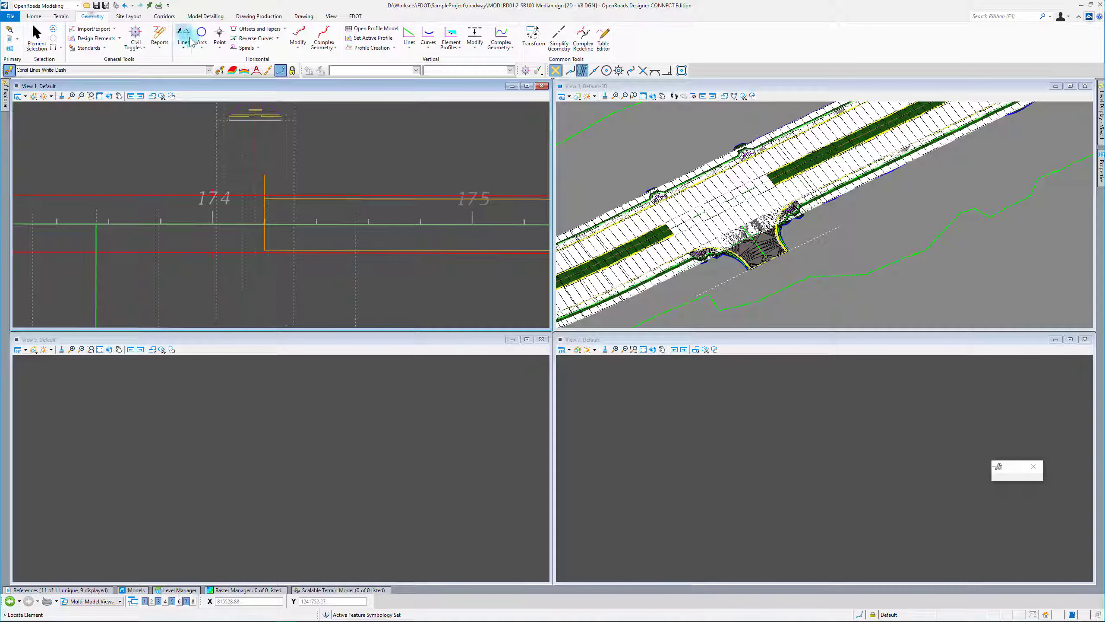
left_click(260, 29)
left_click(261, 39)
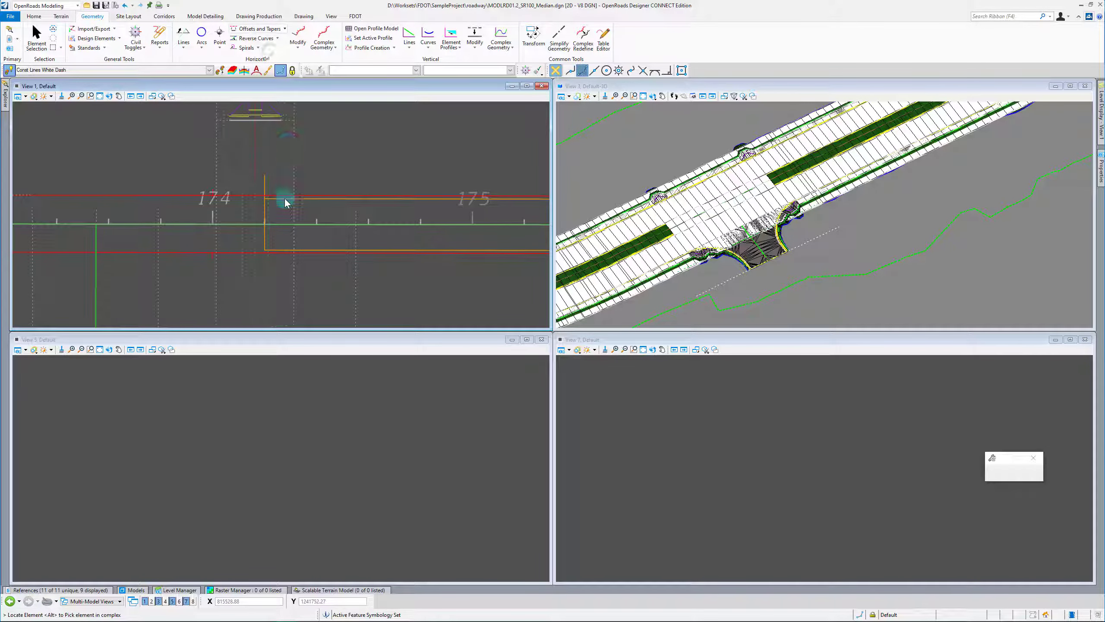
mouse_move(270, 268)
left_click(269, 269)
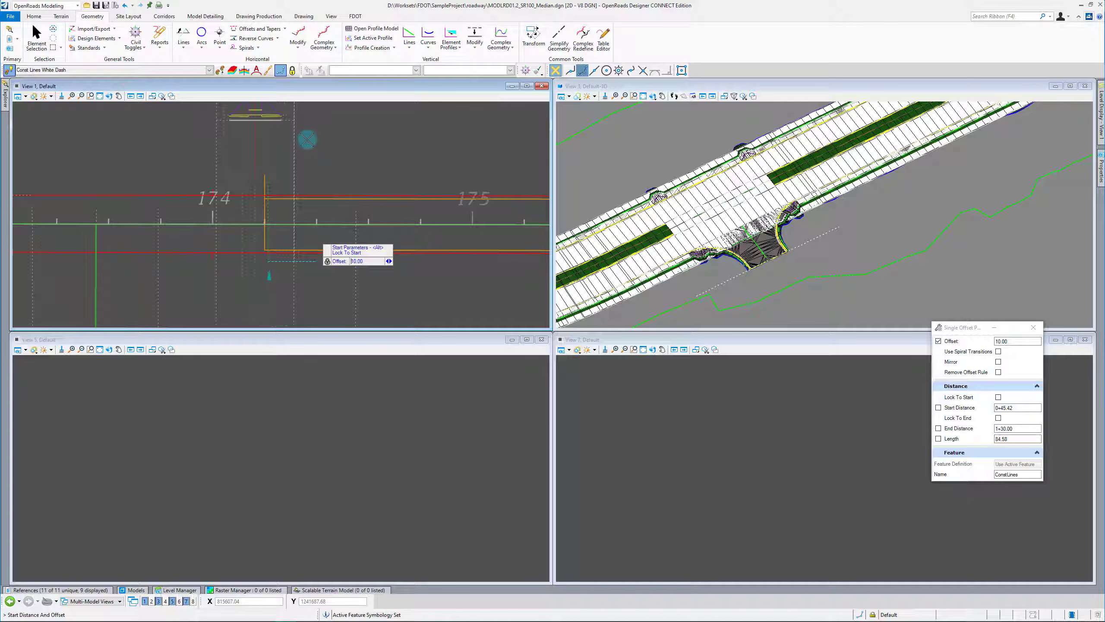
left_click(328, 170)
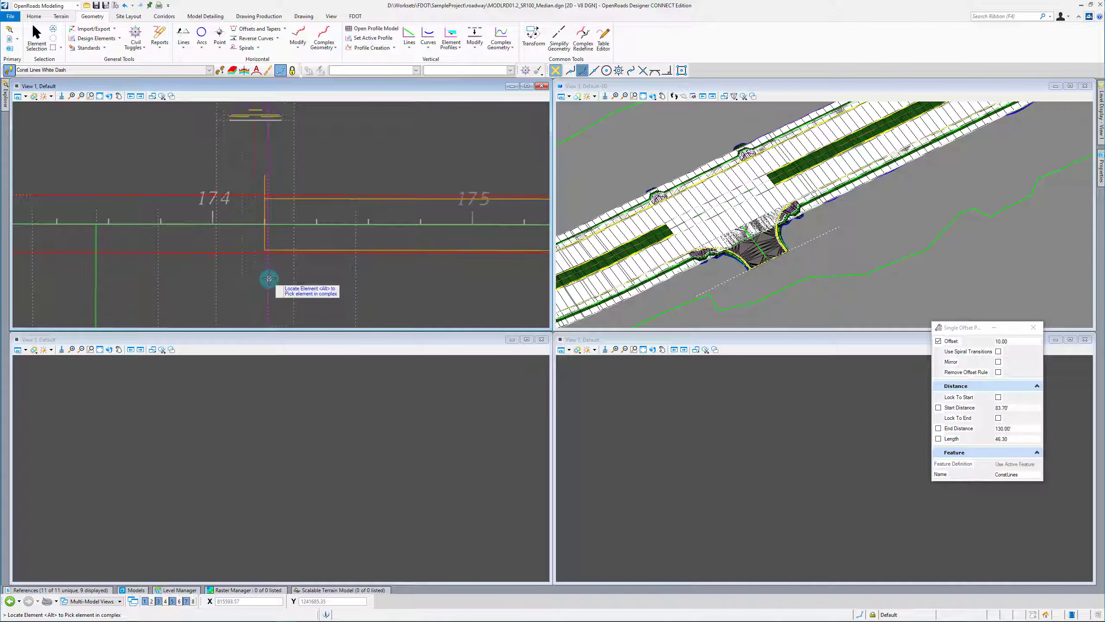
left_click(267, 276)
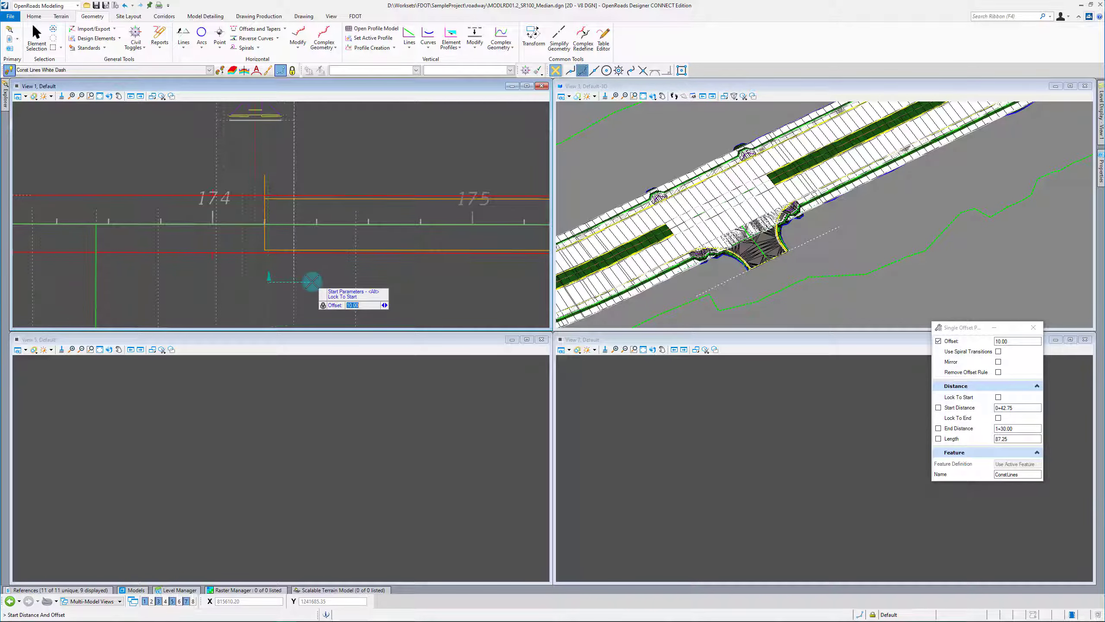
scroll(313, 274, "down", 2)
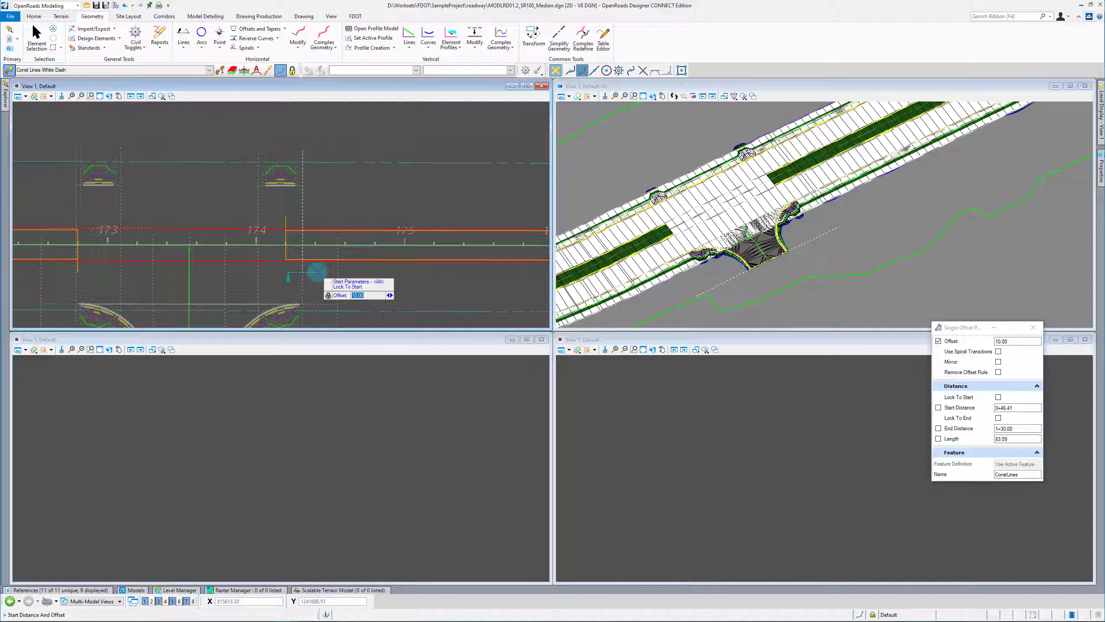
scroll(313, 269, "up", 2)
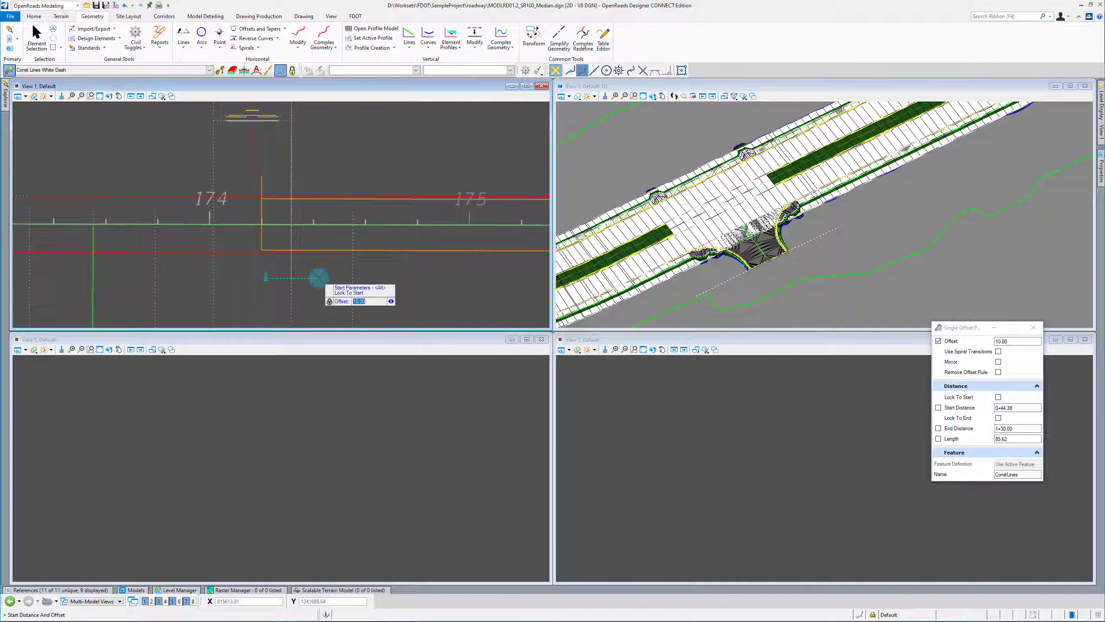
left_click(318, 277)
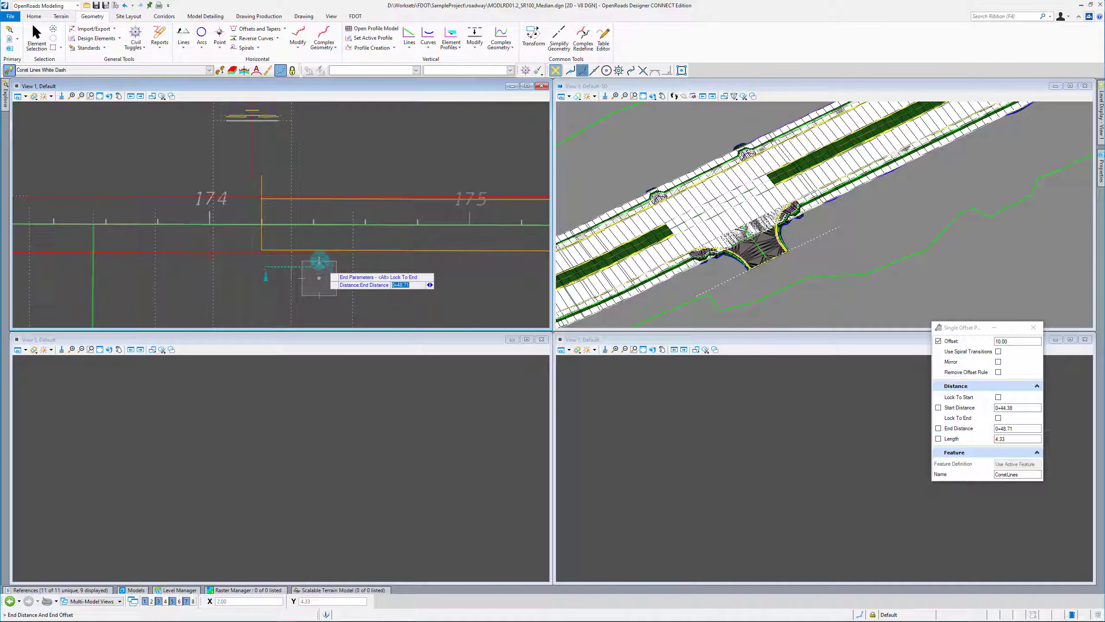
left_click(332, 170)
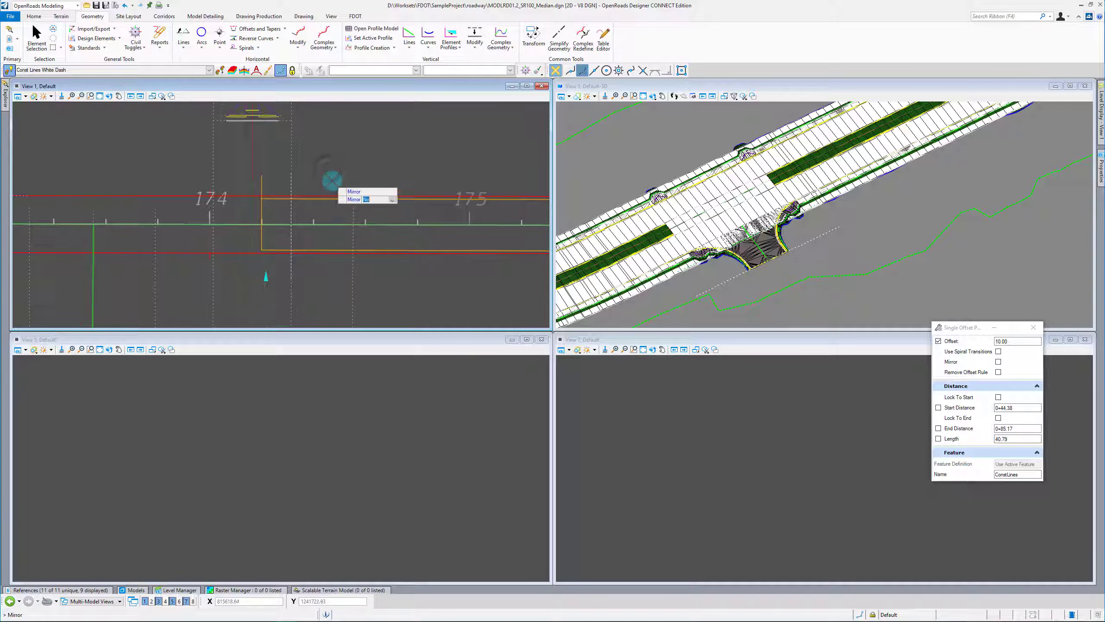
left_click(331, 179)
scroll(331, 179, "down", 3)
scroll(412, 148, "up", 3)
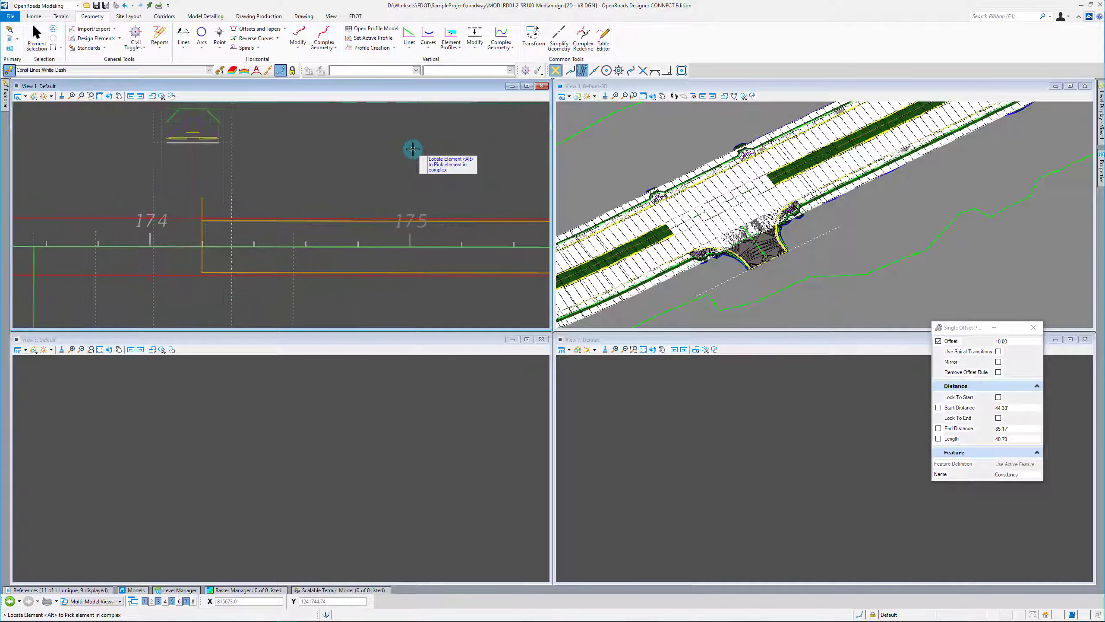
key("Escape")
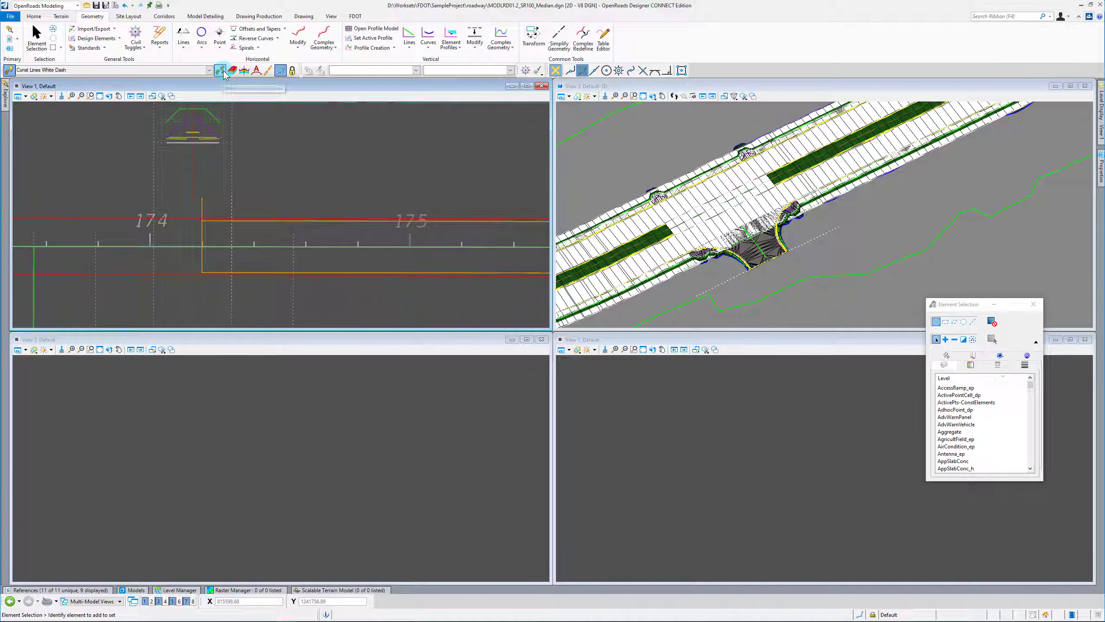
Set the active feature to Const Lines Green Dash by matching the green dashed line beside the ramp near 174+30.
left_click(220, 70)
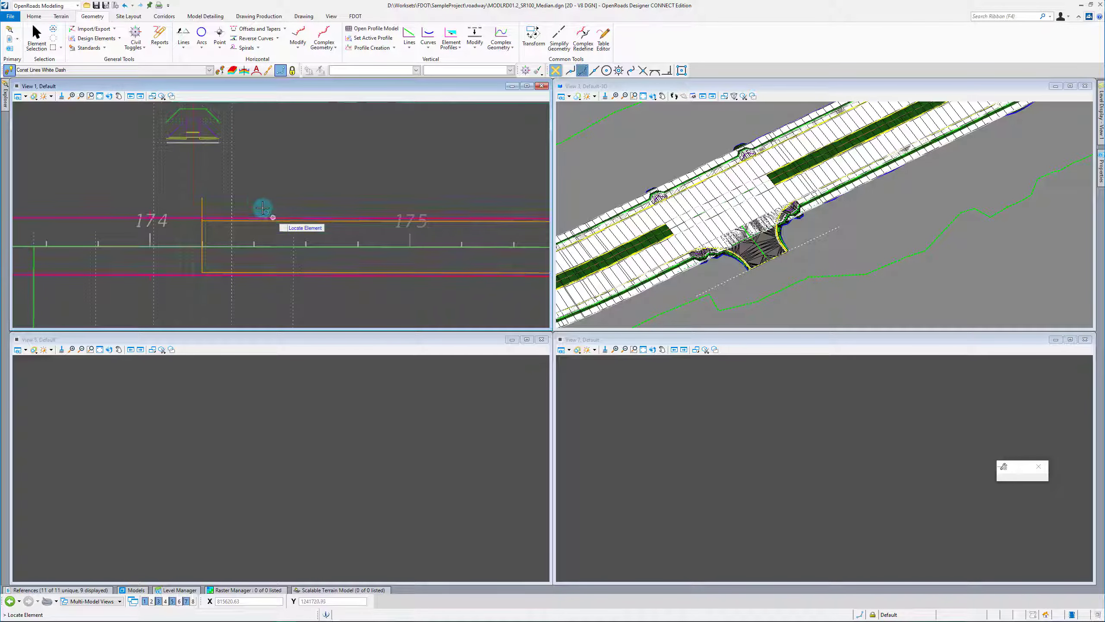
left_click(228, 163)
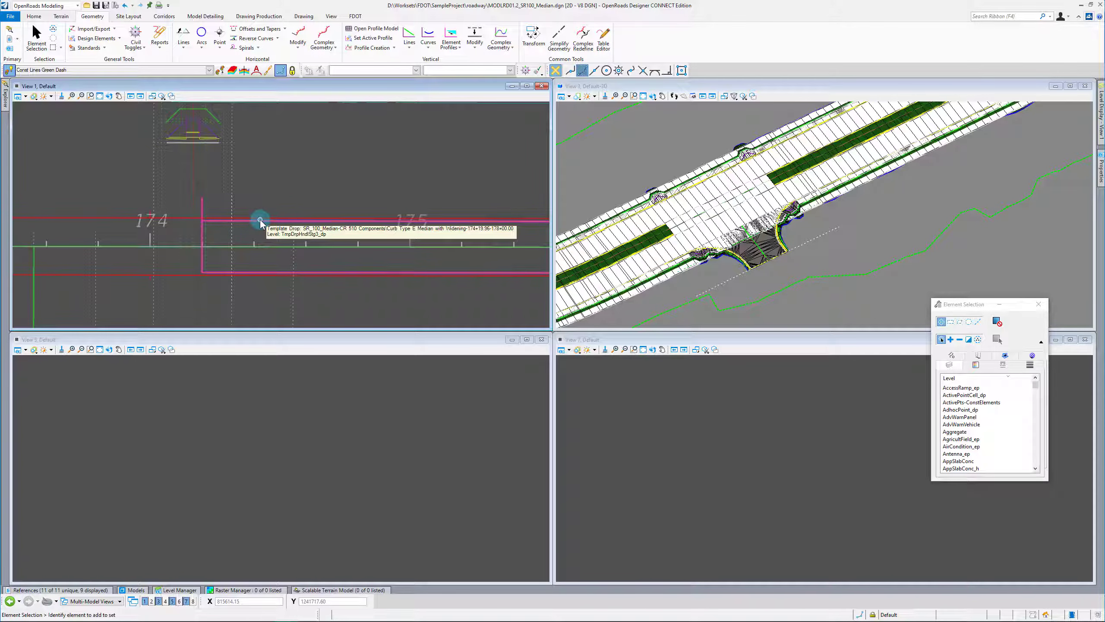
Offset the entire white dashed line near 174+30 by 100.00 without mirroring, toward station 175.
scroll(265, 223, "down", 2)
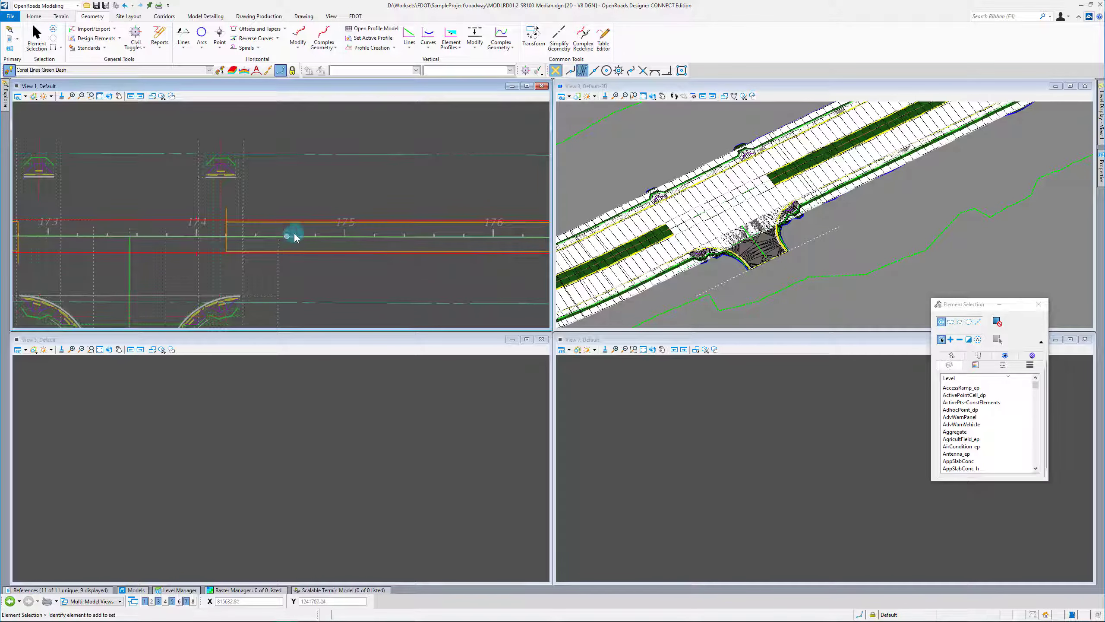
left_click(260, 29)
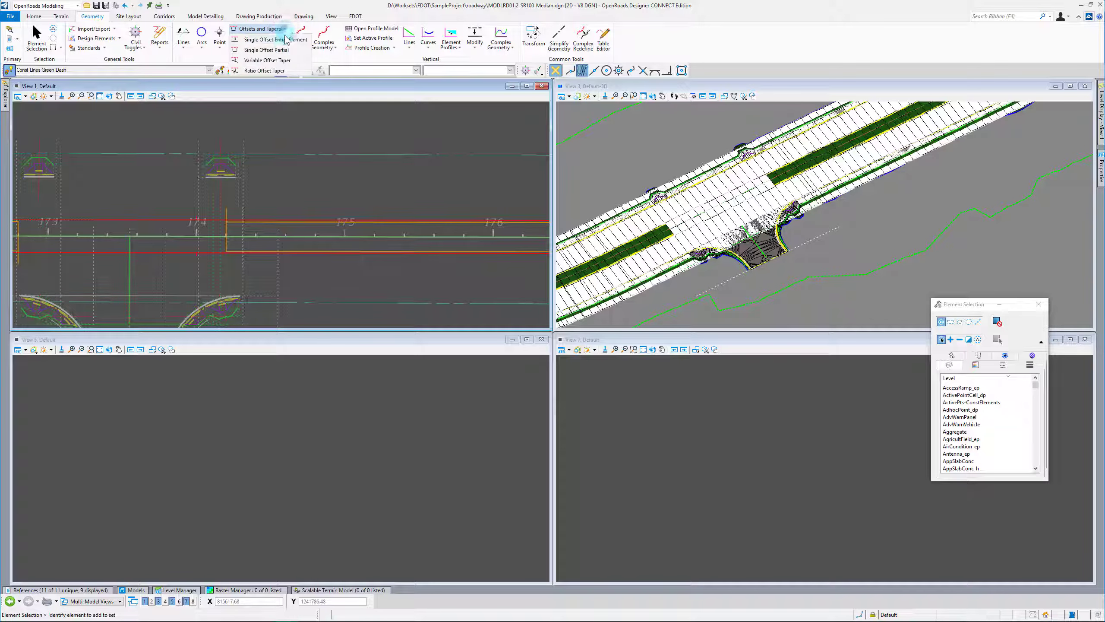
left_click(264, 38)
left_click(242, 215)
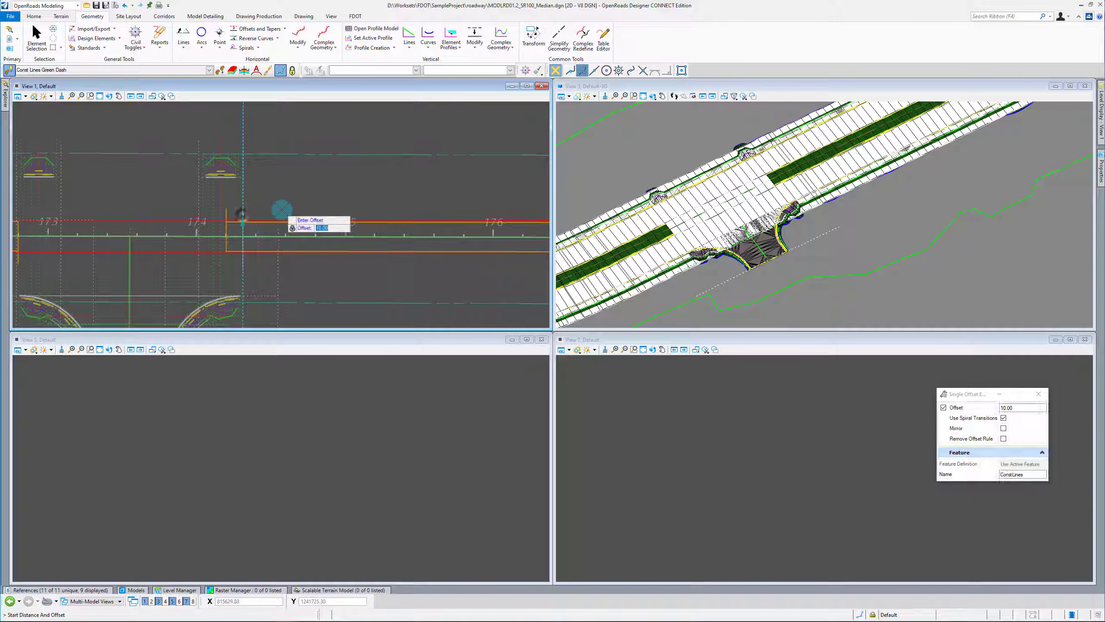
type("100")
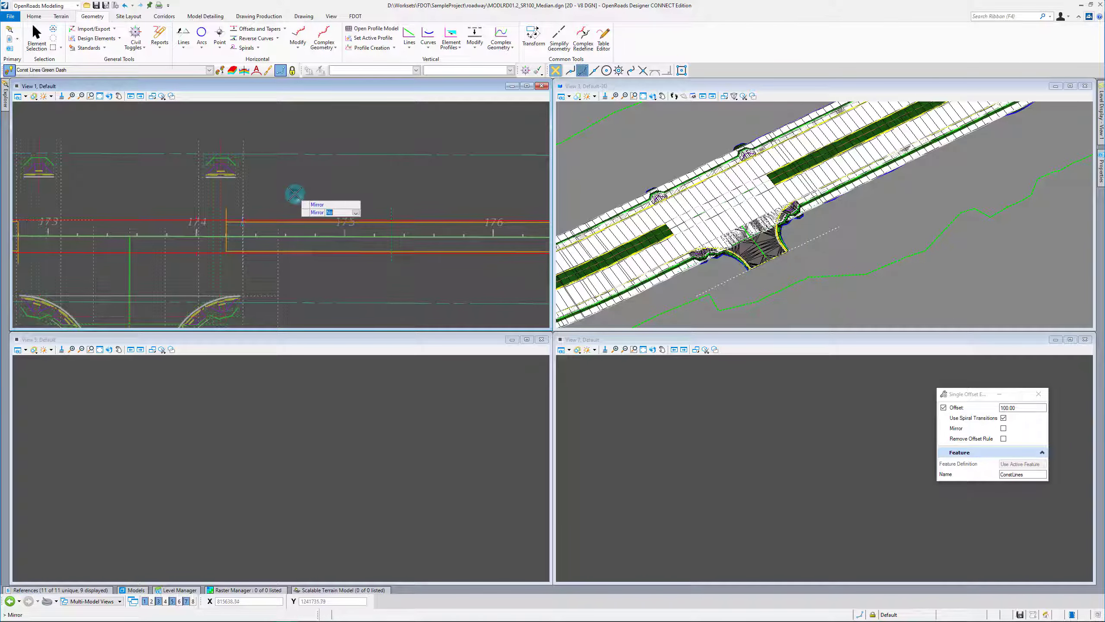
middle_click_drag(295, 194, 159, 200)
left_click(331, 262)
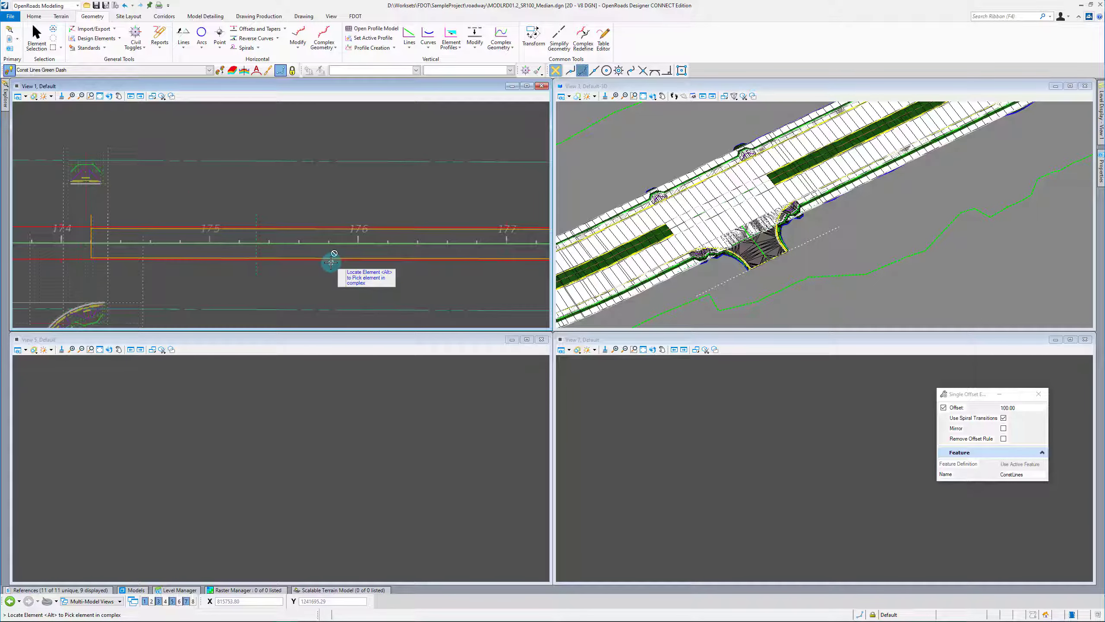
Offset the entire green dashed line between stations 175 and 176 by 135.00 without mirroring, toward station 177.
scroll(307, 278, "up", 2)
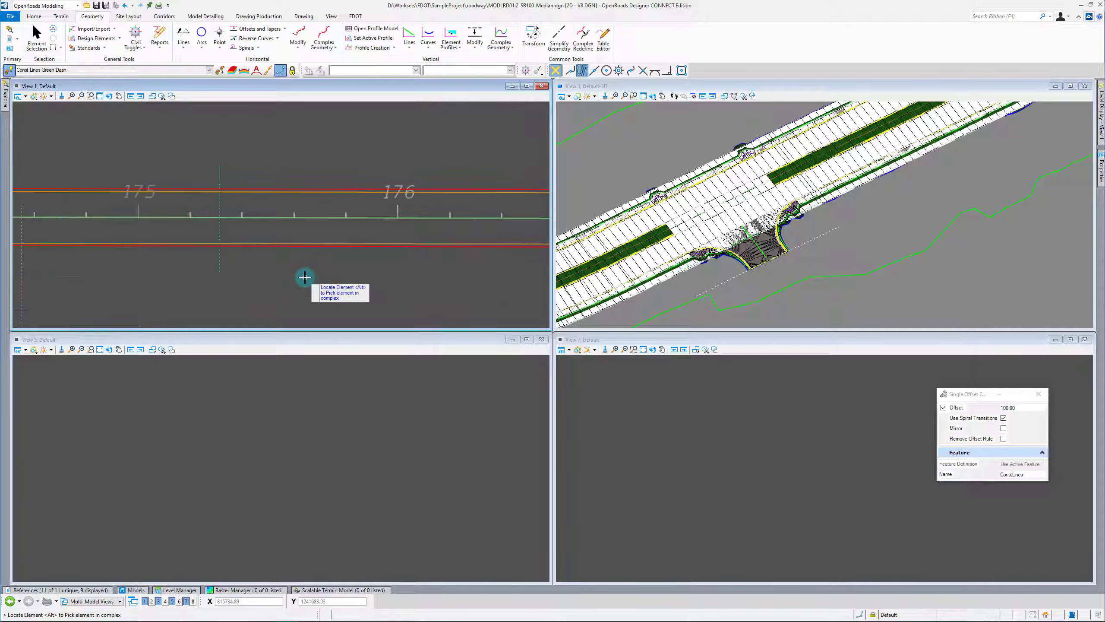
left_click(221, 256)
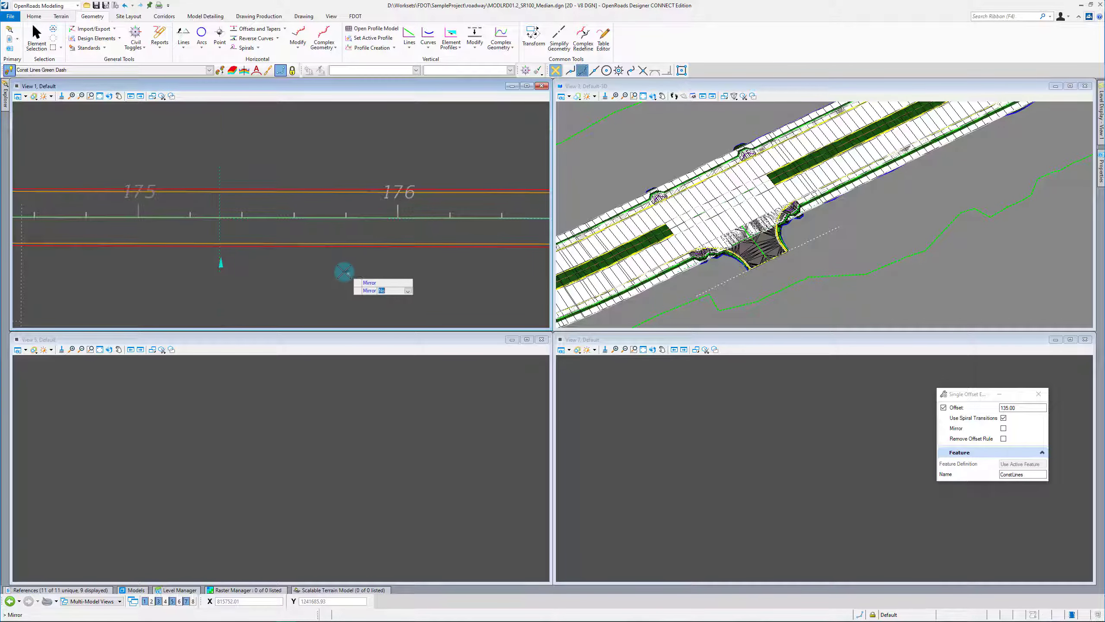
left_click(344, 273)
scroll(301, 219, "down", 3)
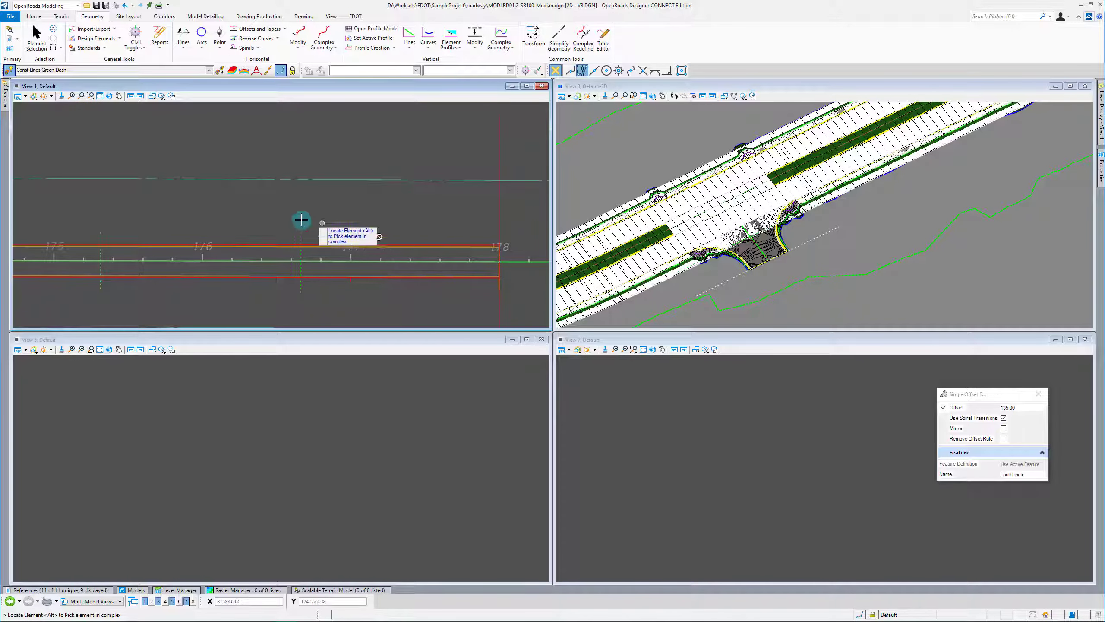
Set the active feature to Const Lines White Dash by matching the white dashed line near 174+30.
scroll(301, 220, "down", 2)
left_click(222, 70)
scroll(160, 240, "up", 4)
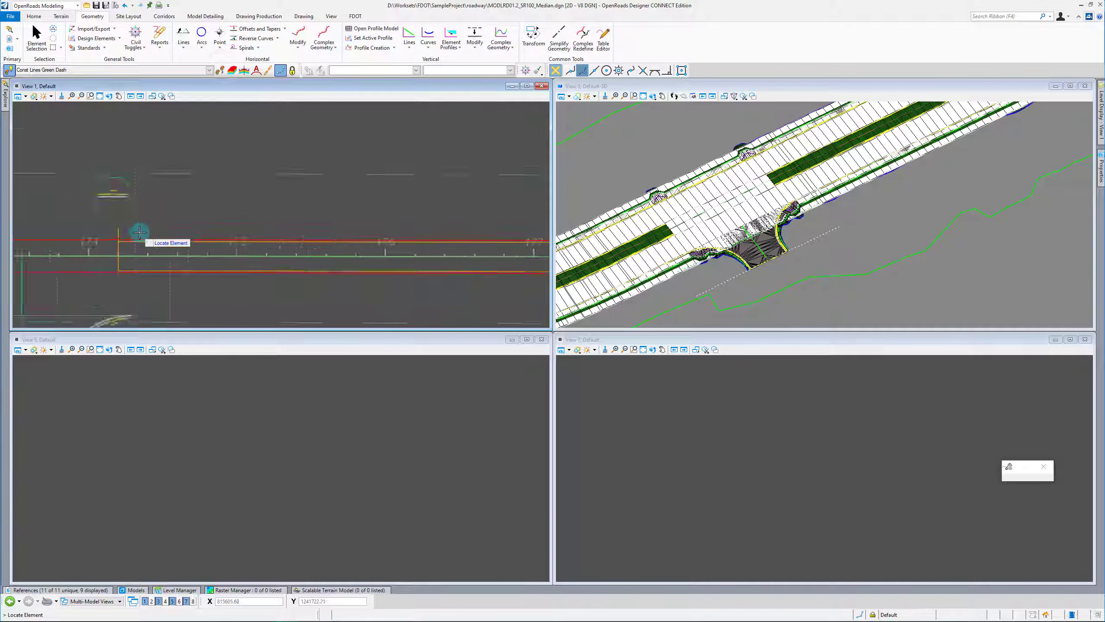
left_click(129, 237)
Offset the entire green dashed line between stations 176 and 177 by 10.00, toward station 177.
left_click(285, 29)
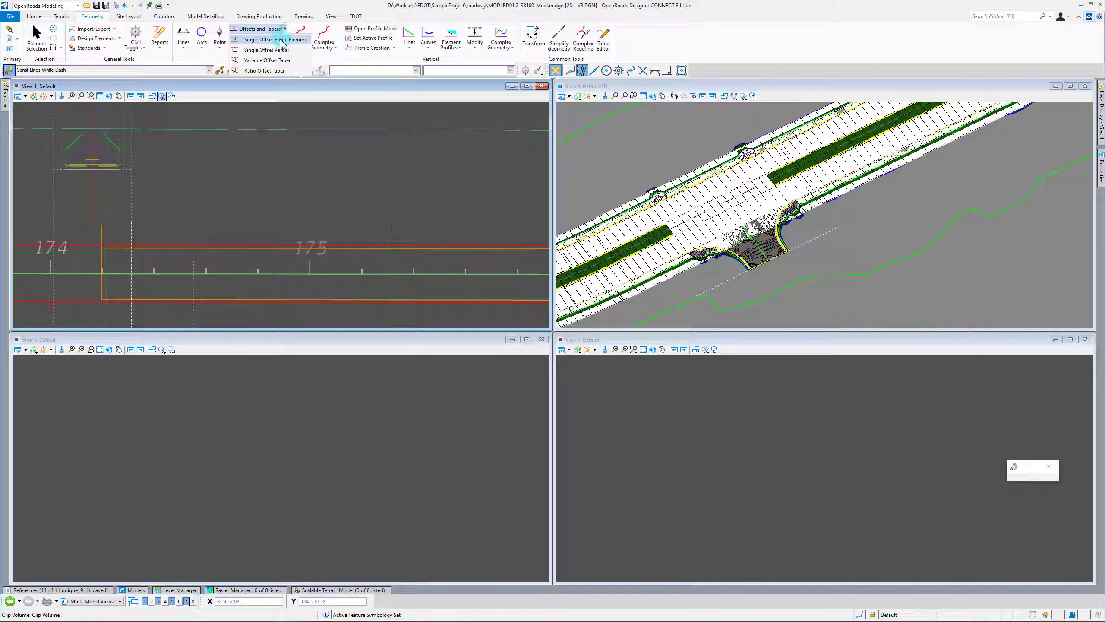
left_click(261, 39)
left_click(441, 219)
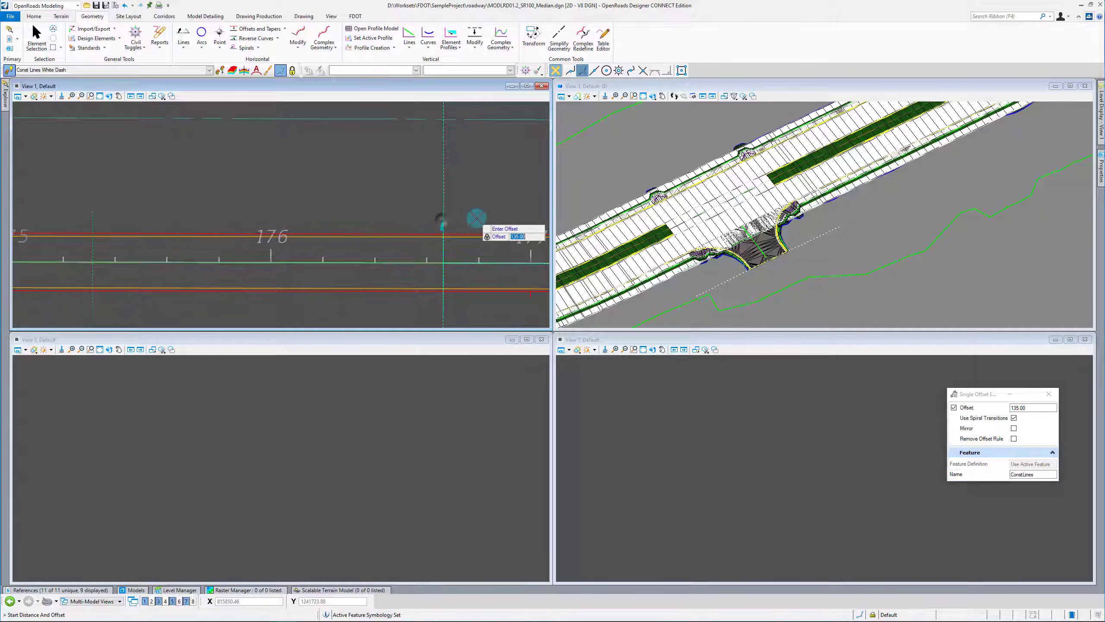
type("10")
key("Return")
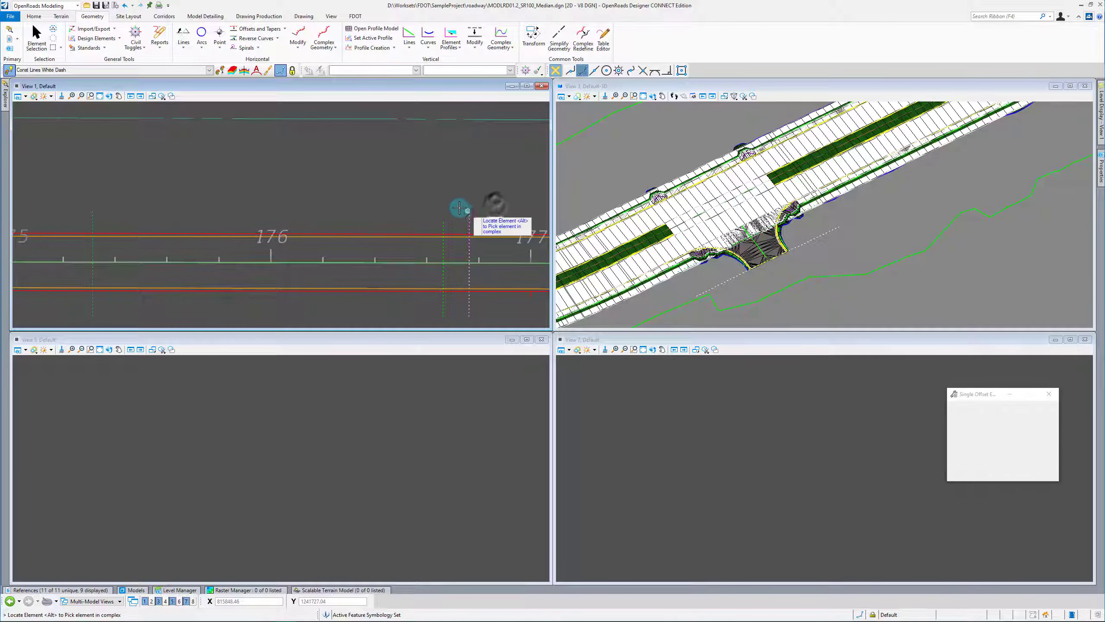
Create a partial offset of the white dashed cross line at the median end before station 173, offset -15.00, from 0+44.68 to 0+85.47.
scroll(465, 222, "down", 3)
scroll(370, 247, "up", 2)
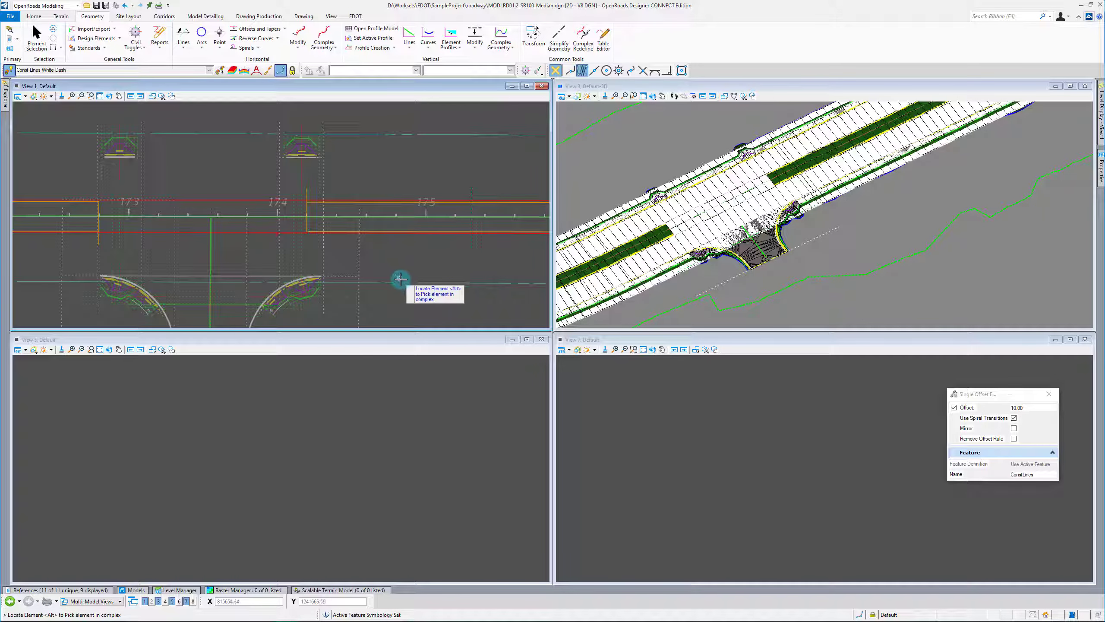
scroll(140, 217, "up", 2)
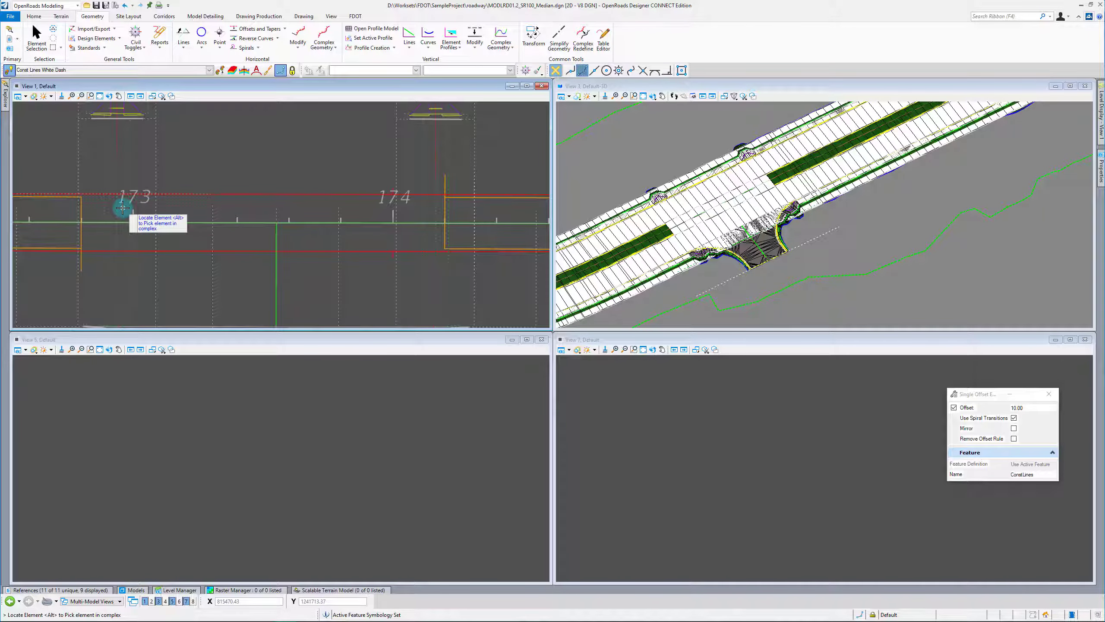
scroll(315, 247, "down", 2)
scroll(179, 234, "up", 2)
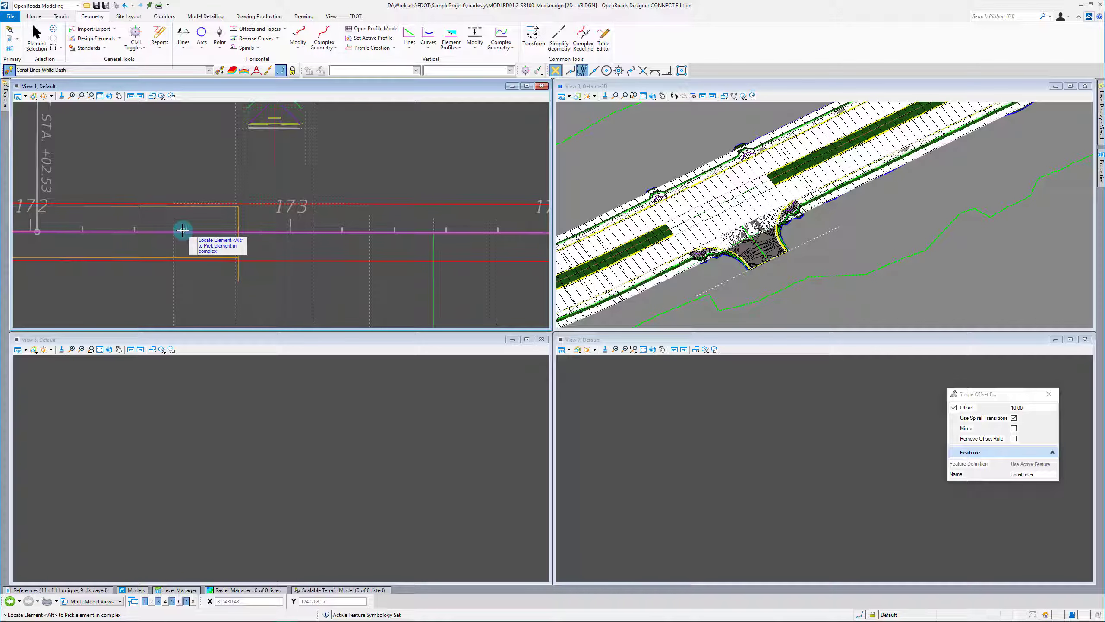
scroll(227, 250, "up", 2)
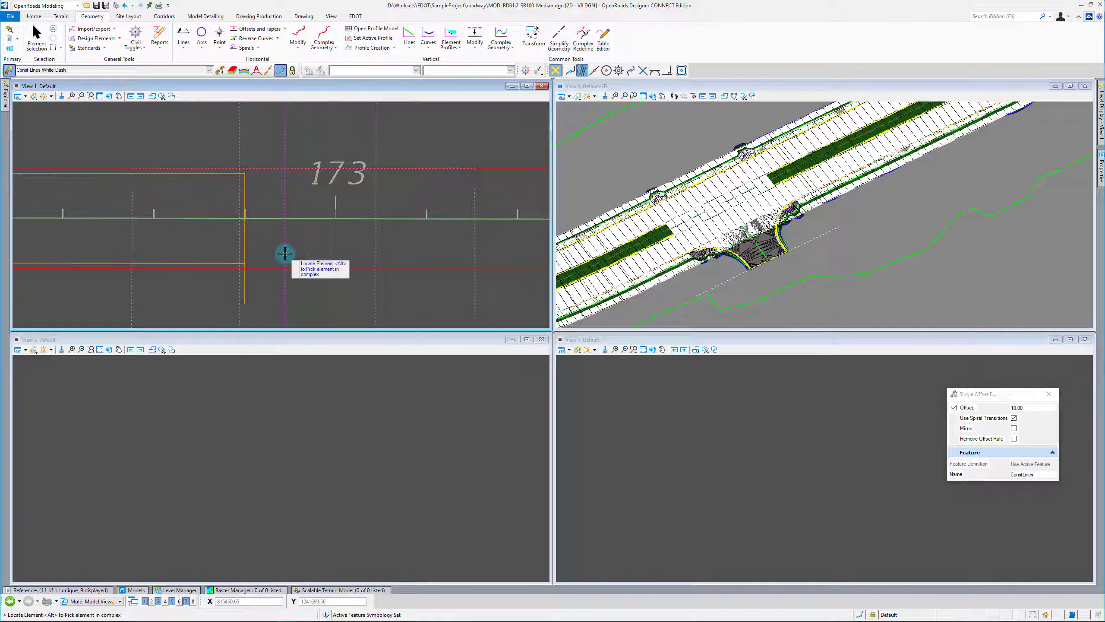
left_click(286, 29)
left_click(261, 49)
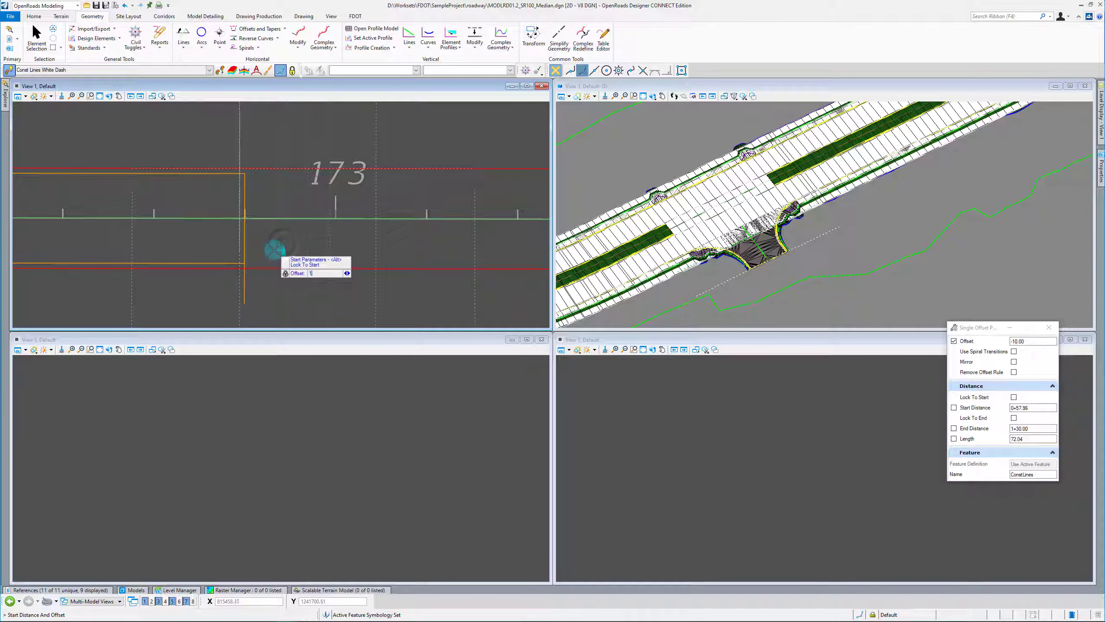
scroll(222, 265, "down", 2)
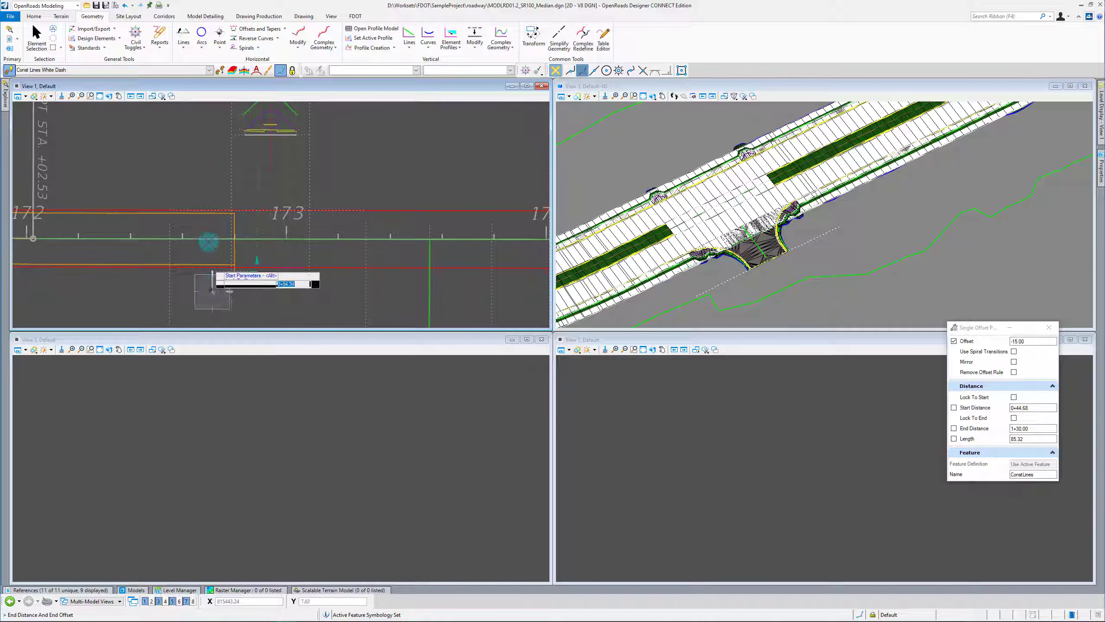
left_click(211, 191)
left_click(298, 190)
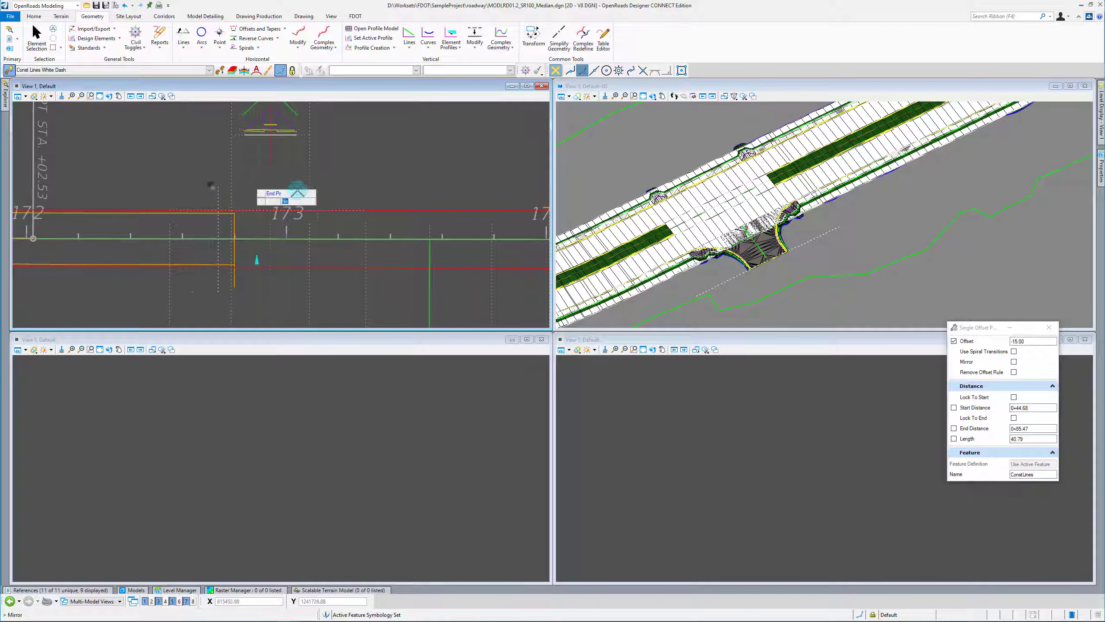
left_click(181, 181)
Set the active feature to Const Lines Red Dash by matching an existing element.
scroll(197, 217, "down", 5)
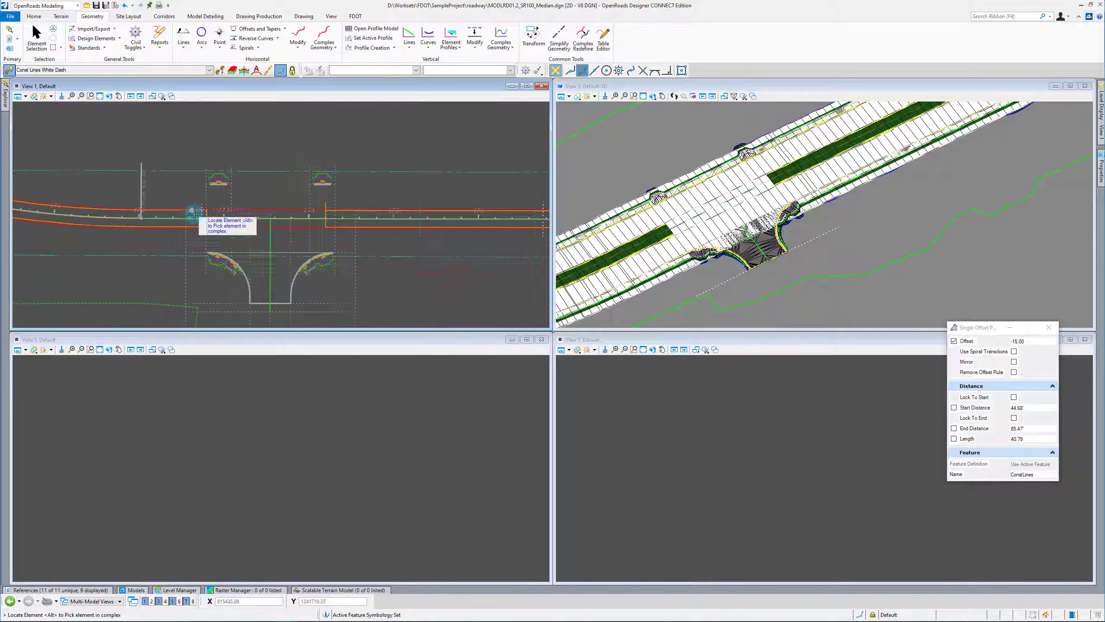
scroll(174, 200, "up", 3)
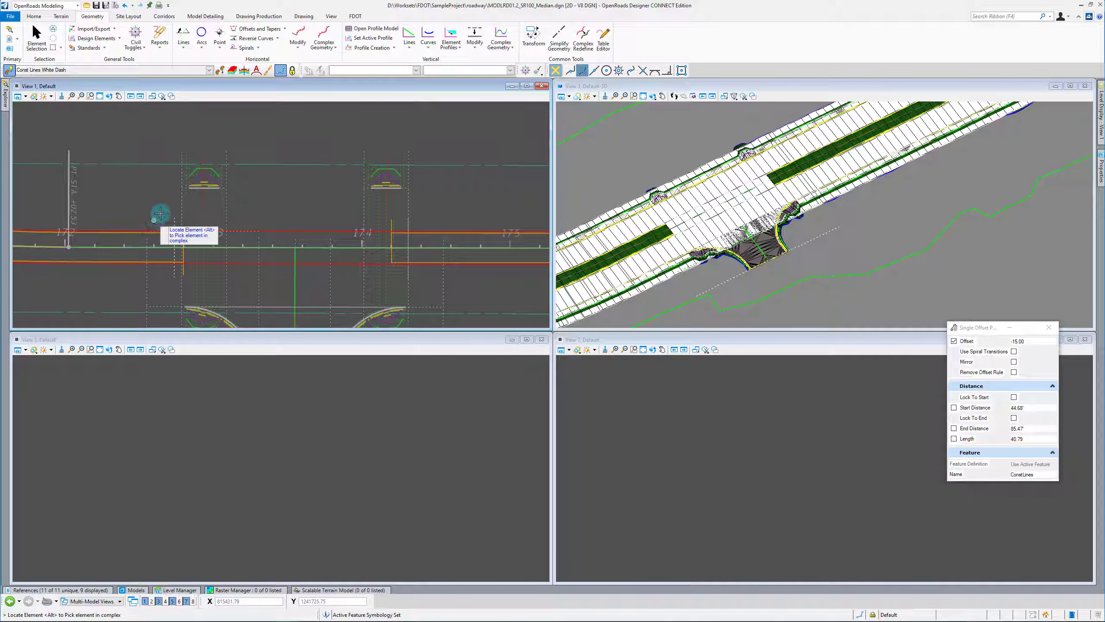
left_click(284, 29)
left_click(220, 71)
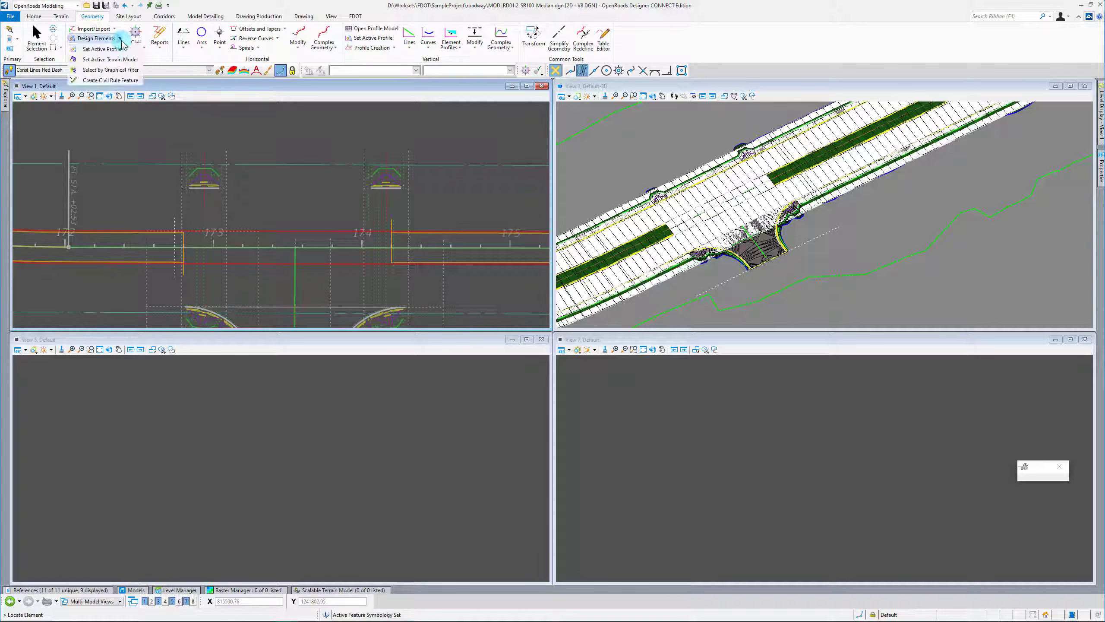
Assign the active feature definition, Const Lines Red Dash, to the white dashed line between stations 176 and 177.
left_click(107, 51)
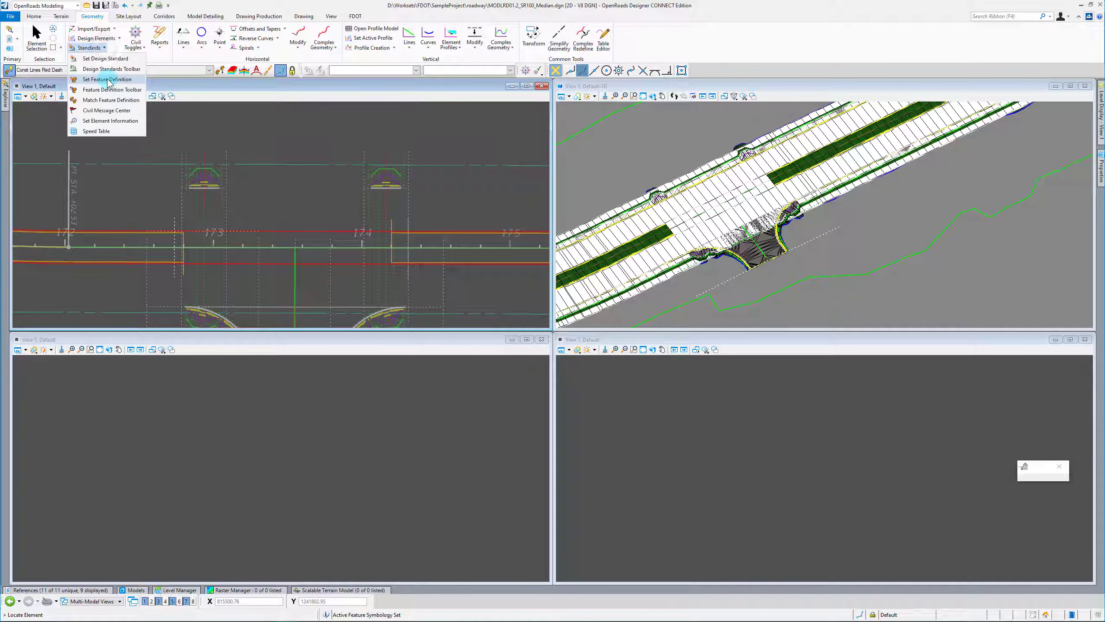
left_click(108, 82)
scroll(146, 242, "down", 2)
middle_click_drag(517, 235, 382, 244)
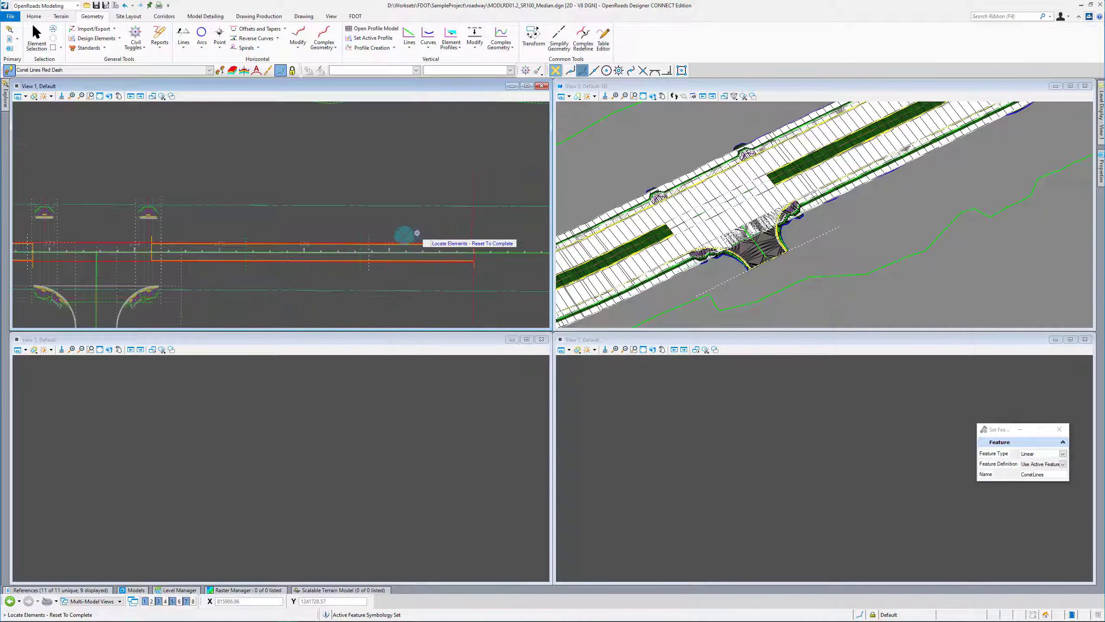
left_click(368, 241)
scroll(457, 237, "down", 2)
Offset the entire white dashed line at the median end before station 173 by -10.00, toward station 172.
scroll(213, 242, "up", 5)
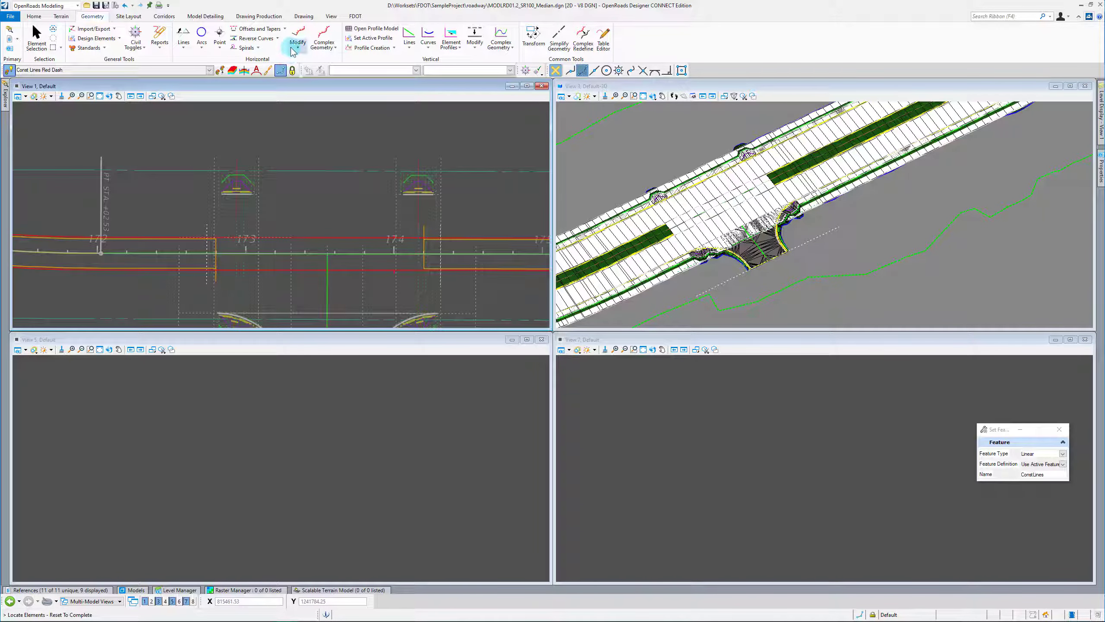
left_click(284, 29)
left_click(257, 39)
scroll(192, 257, "up", 3)
left_click(227, 214)
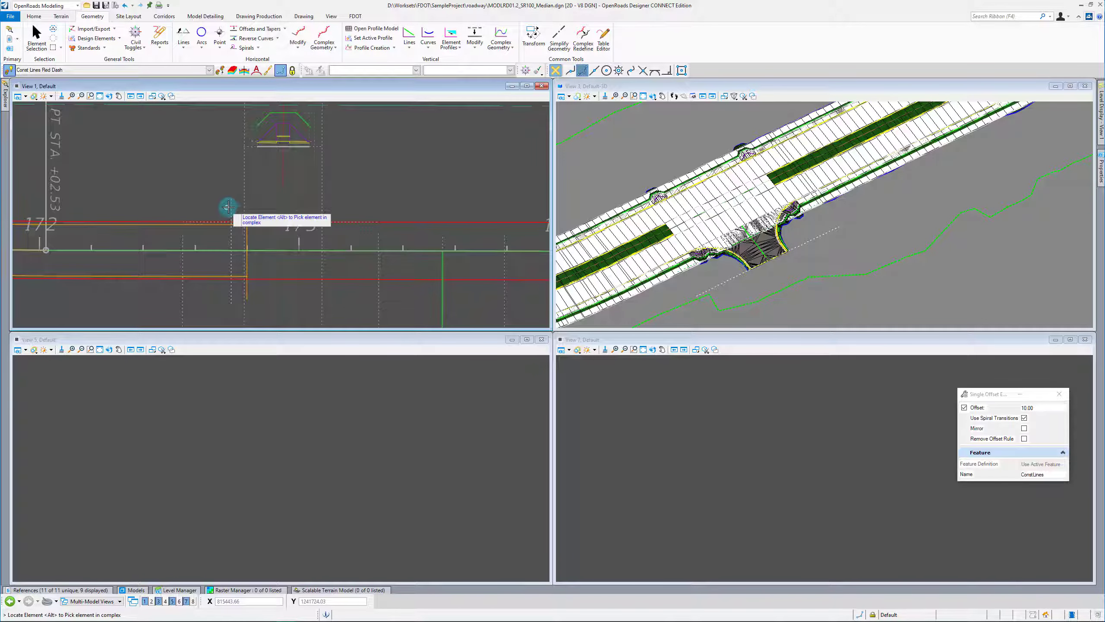
left_click(117, 207)
Create a partial offset of the white dashed line at the median end near 174+30, with an offset of 15.00.
scroll(121, 206, "down", 3)
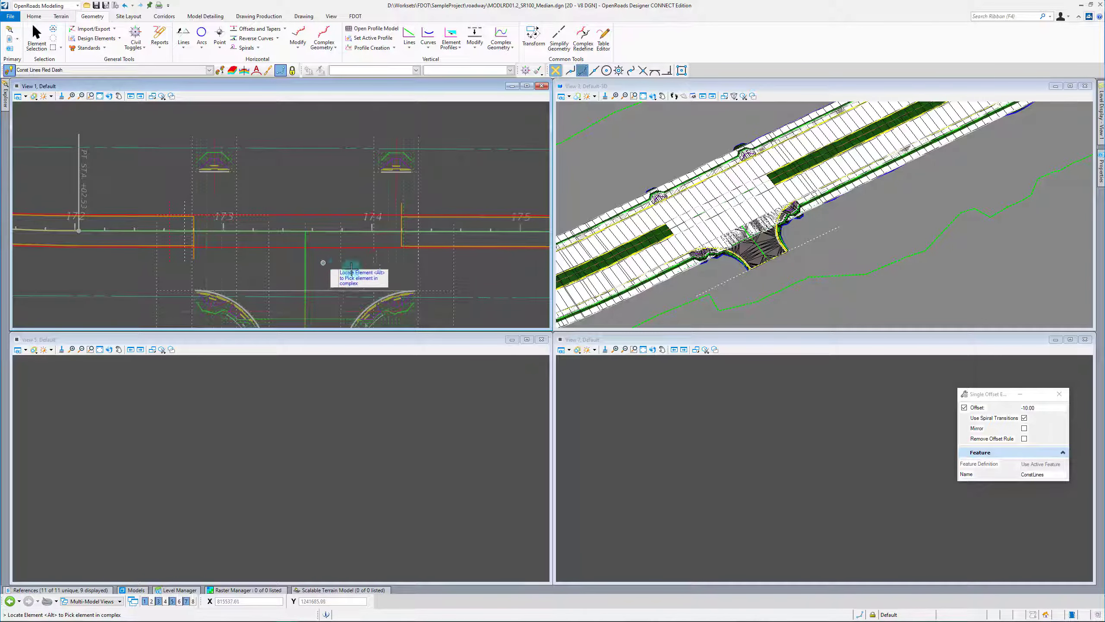
scroll(442, 230, "up", 3)
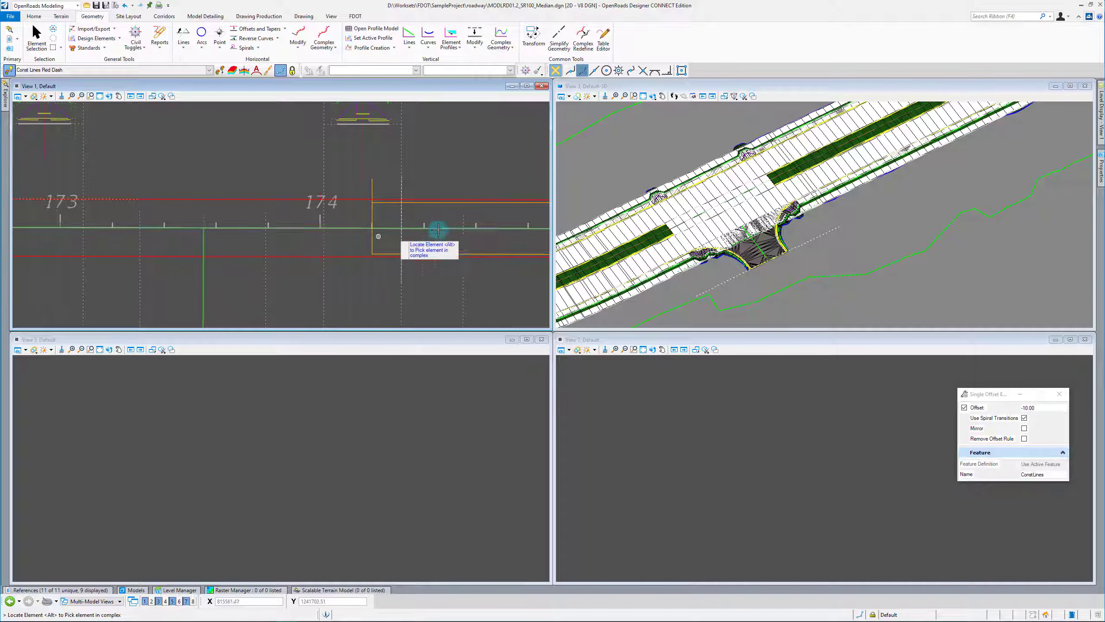
scroll(436, 248, "down", 2)
scroll(442, 258, "up", 2)
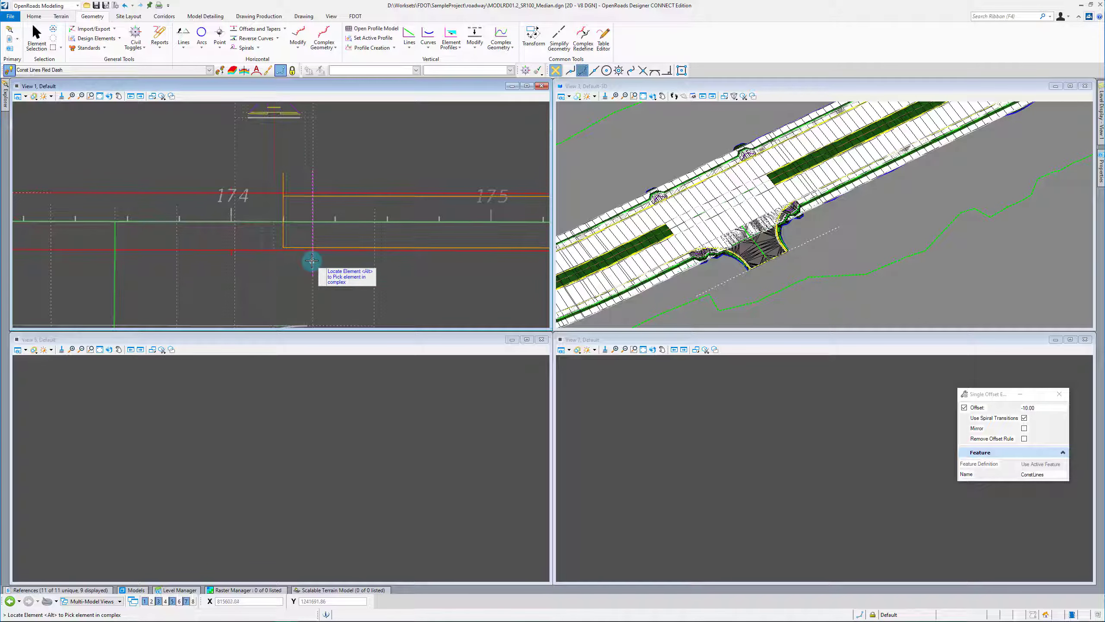
left_click(285, 28)
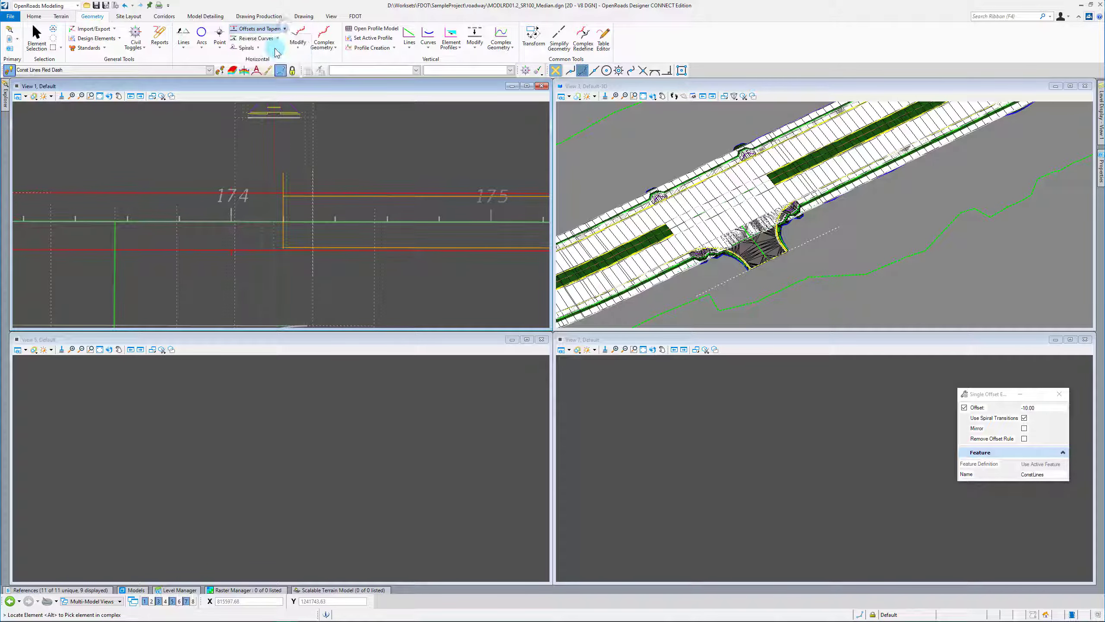
left_click(310, 252)
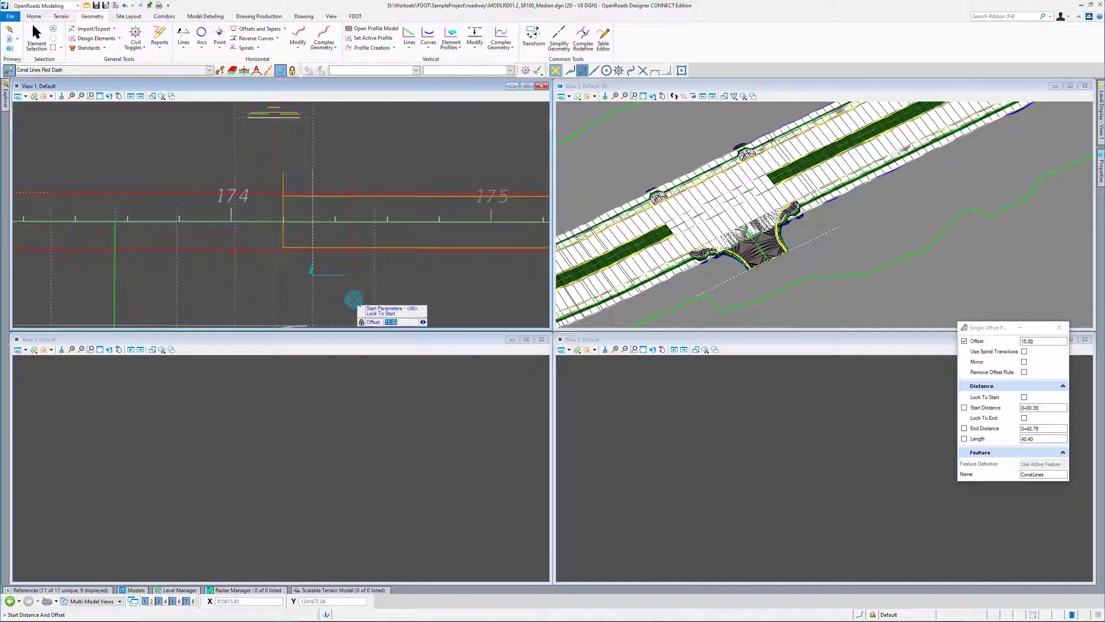
left_click(360, 253)
scroll(362, 235, "up", 2)
left_click(353, 230)
left_click(353, 230)
scroll(420, 247, "down", 3)
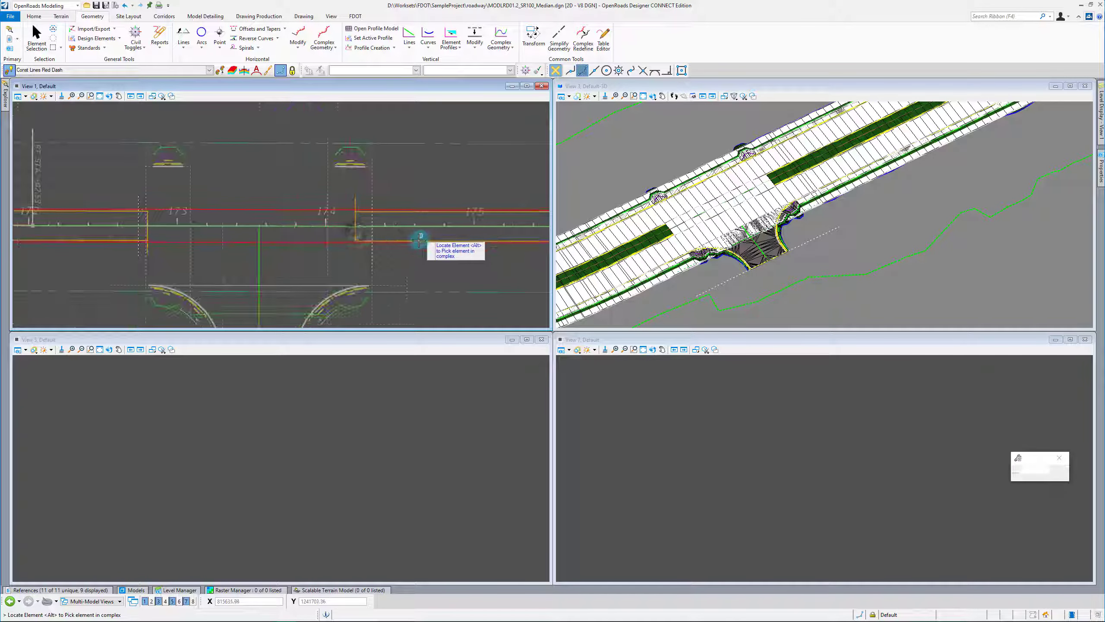
Turn off the level TmpDrpHndStg3_dp by picking the SR_100 median template drop past station 174.
right_click(466, 266)
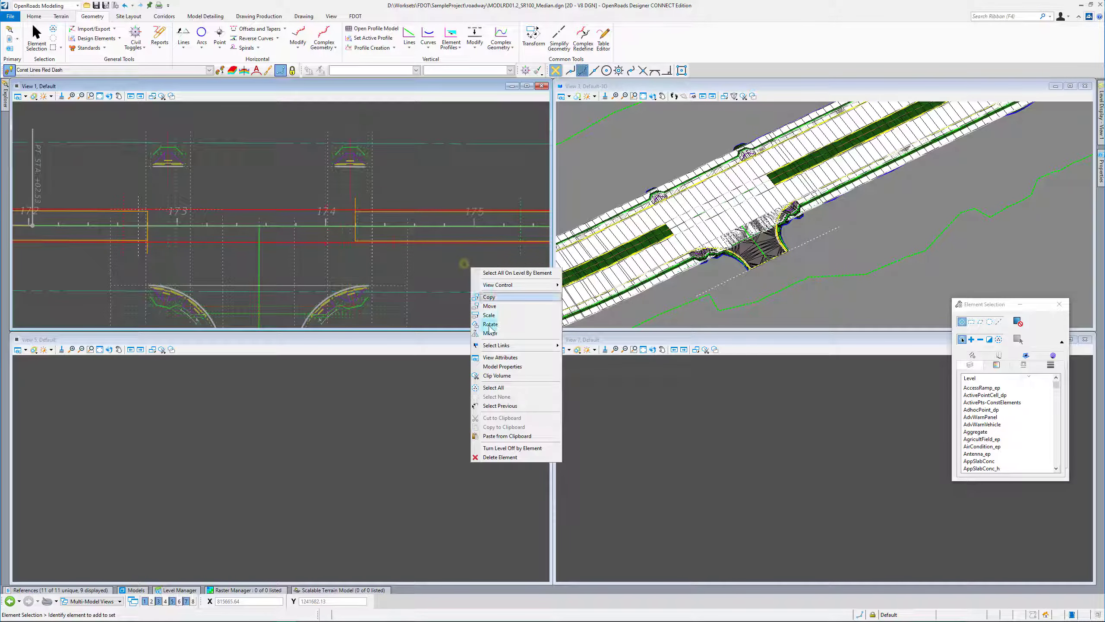
left_click(501, 448)
left_click(443, 245)
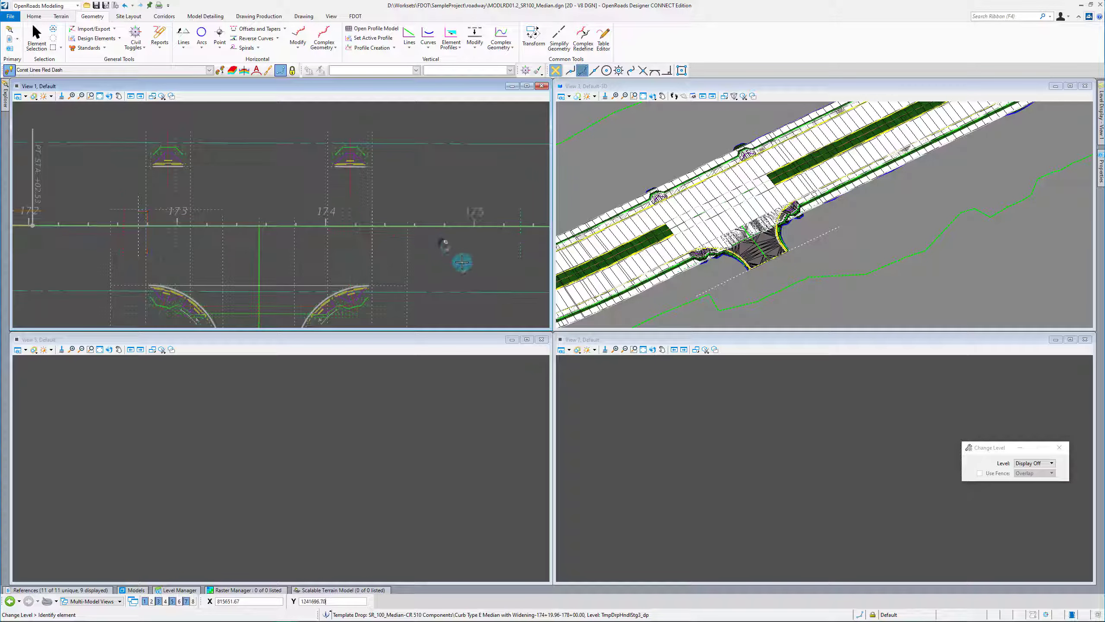
key("Escape")
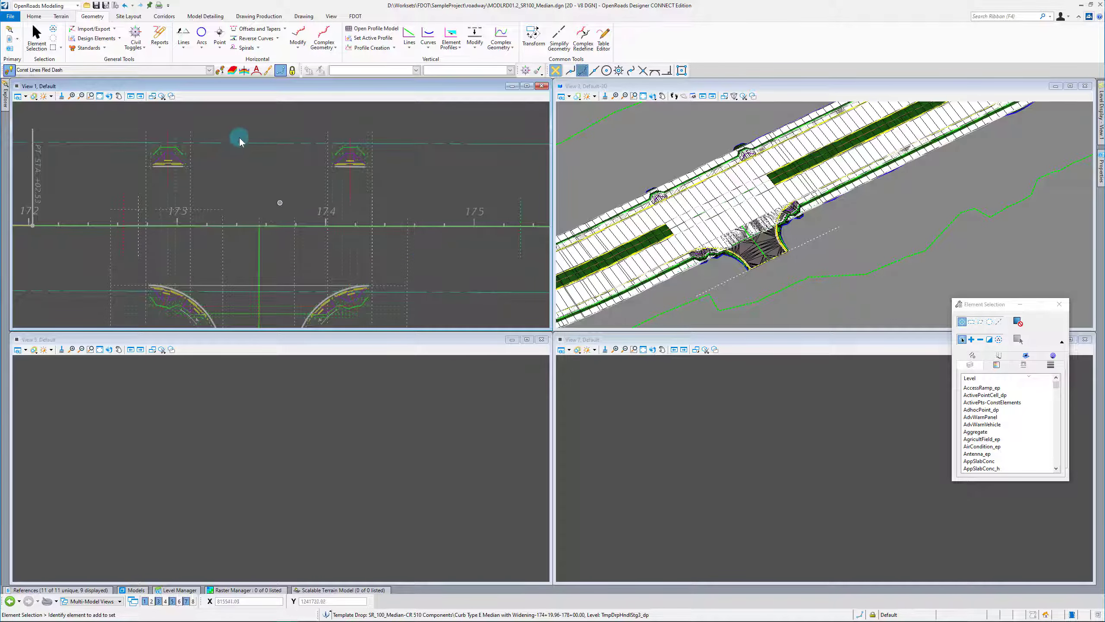
Match the active feature to Const Lines White Dash and create a partial 11.00 offset of the SR_100 centerline, about 183 ft long, spanning stations 173 to 174.
left_click(216, 70)
left_click(371, 245)
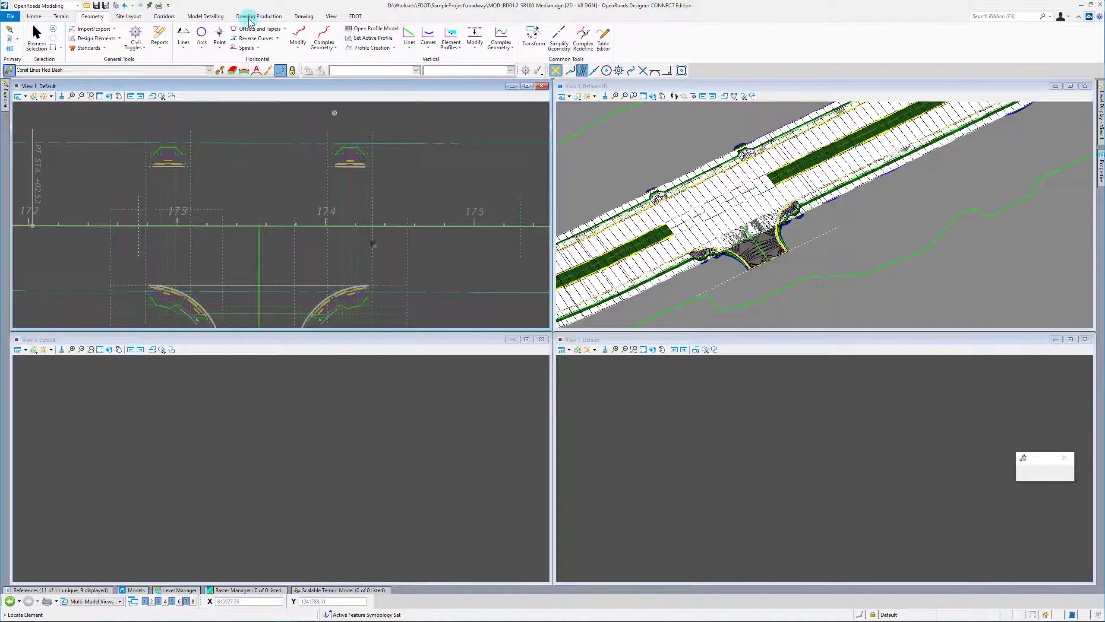
left_click(295, 34)
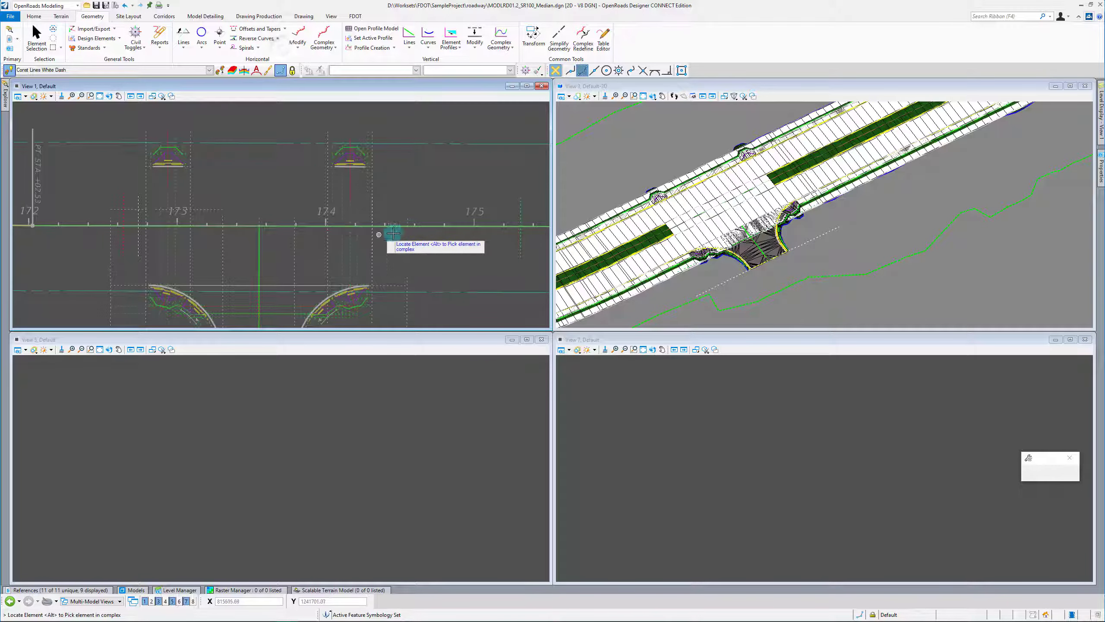
left_click(424, 224)
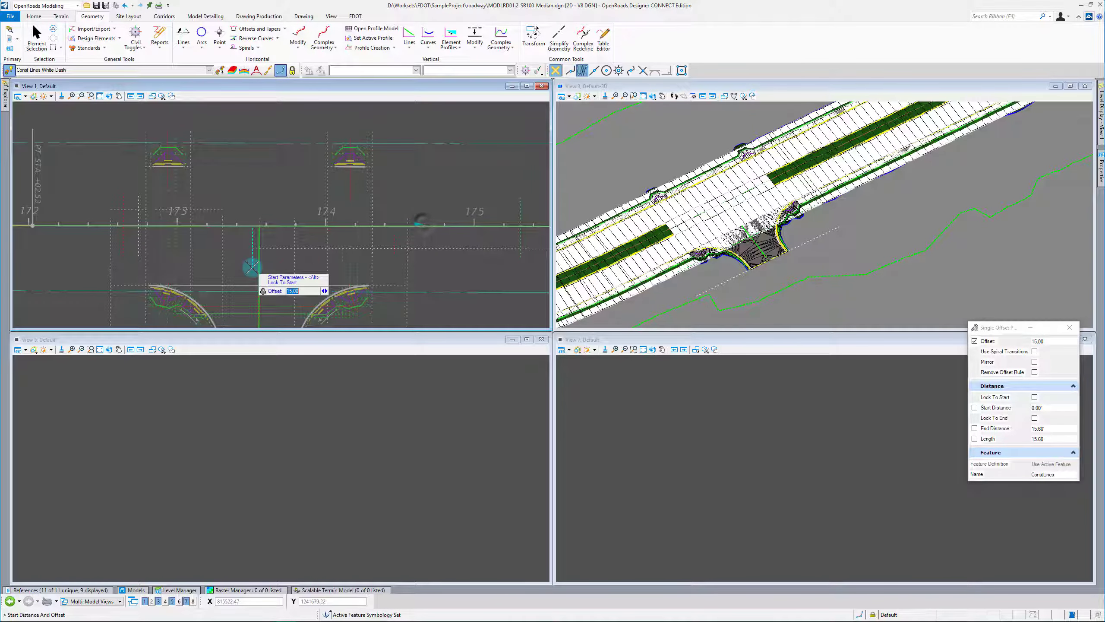
key("Return")
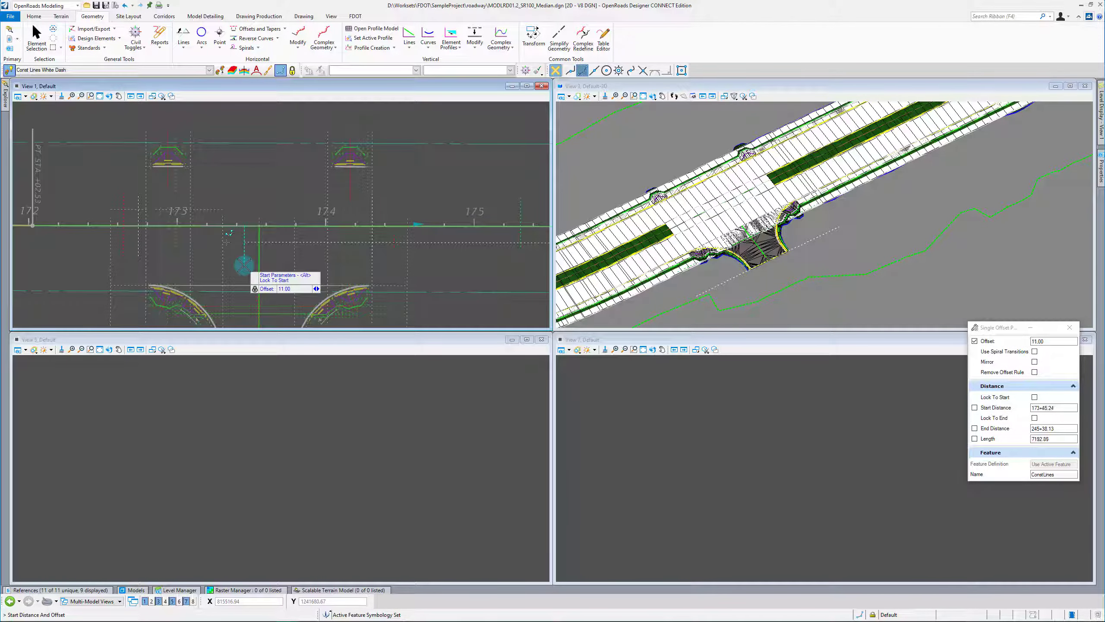
scroll(126, 249, "up", 5)
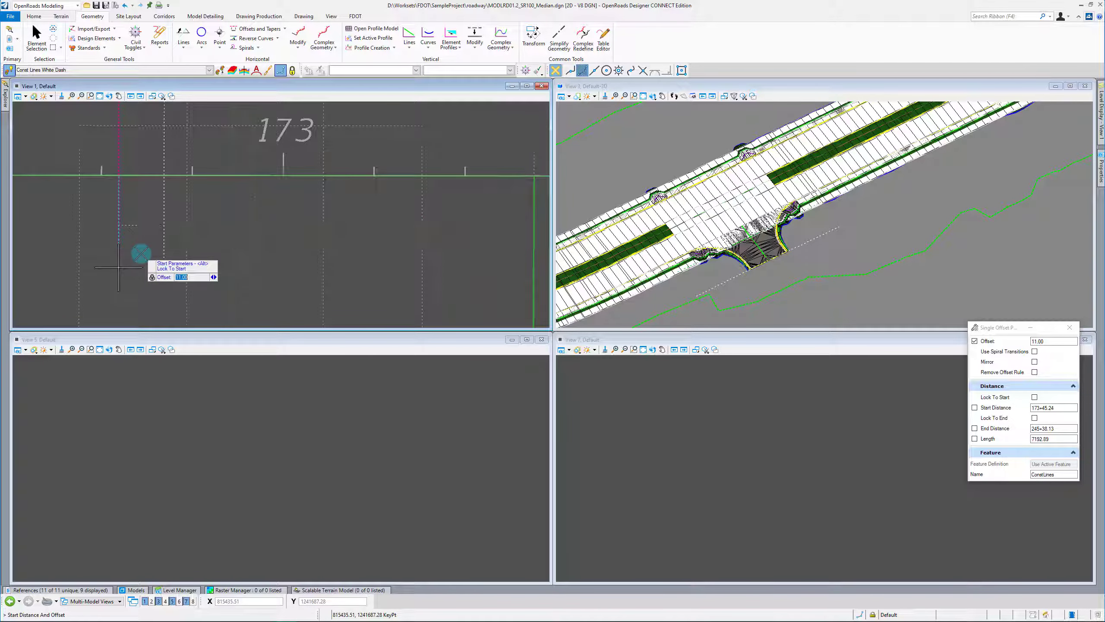
left_click(107, 260)
scroll(109, 260, "down", 4)
scroll(388, 259, "up", 4)
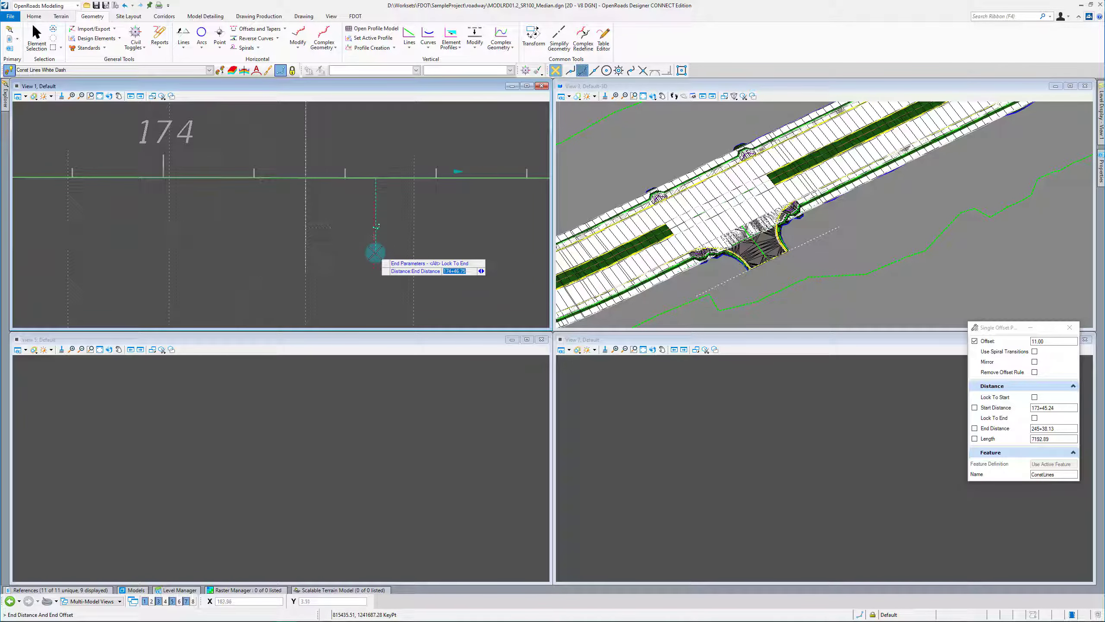
left_click(411, 249)
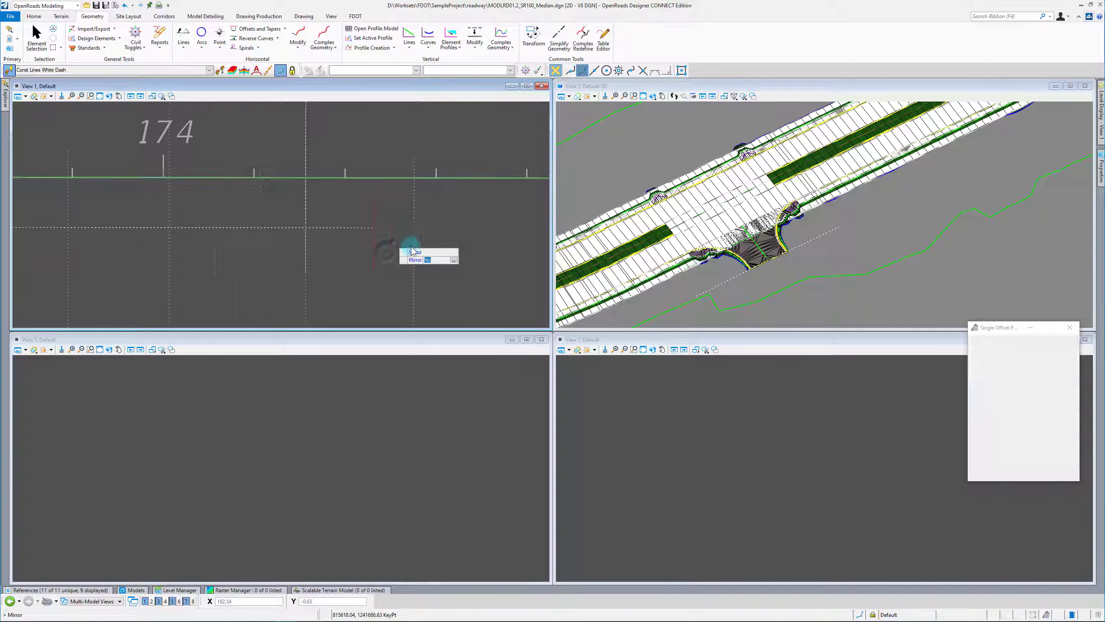
left_click(413, 251)
Create a partial offset of the SR_100 centerline at -11.00, about 413 ft long, from before station 173 toward station 177.
scroll(412, 252, "down", 3)
scroll(167, 204, "up", 2)
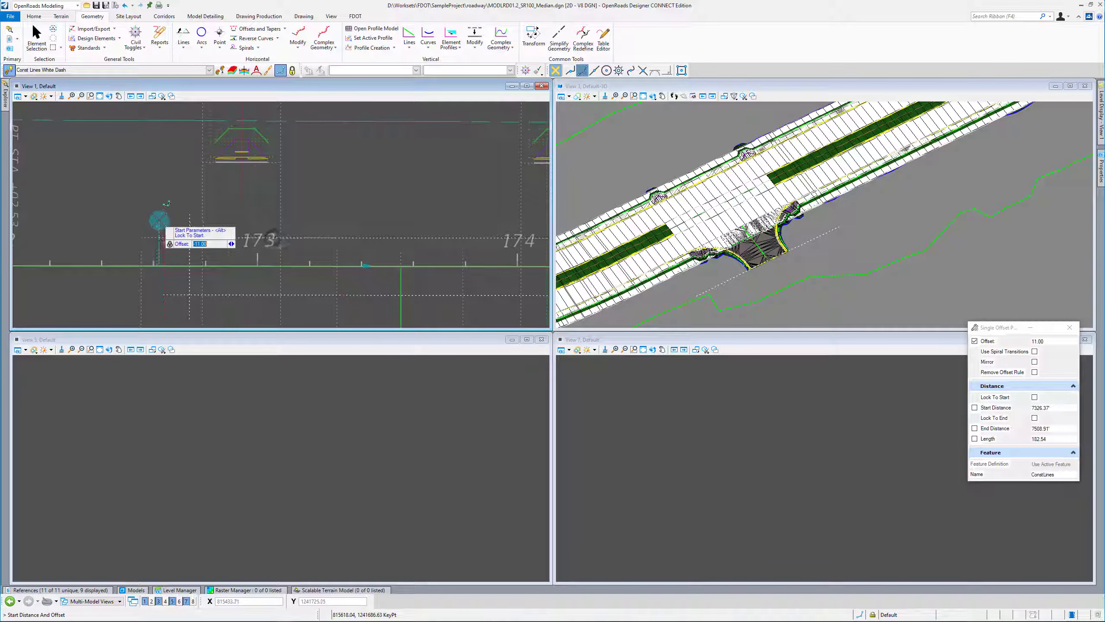
left_click(77, 232)
scroll(287, 231, "down", 2)
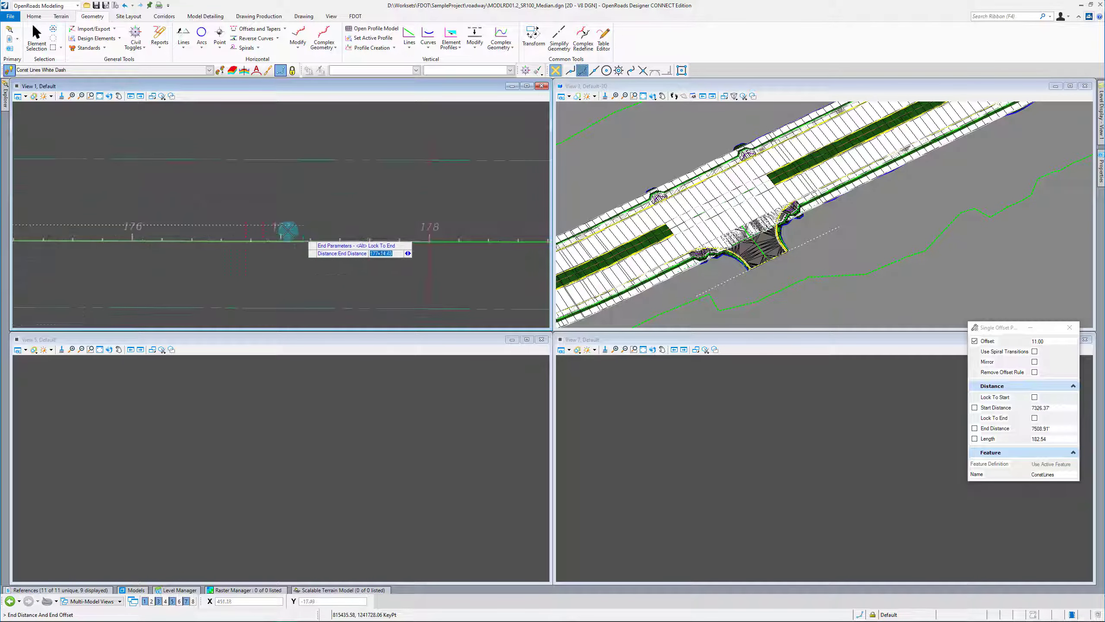
scroll(287, 230, "up", 2)
left_click(387, 191)
scroll(328, 220, "down", 3)
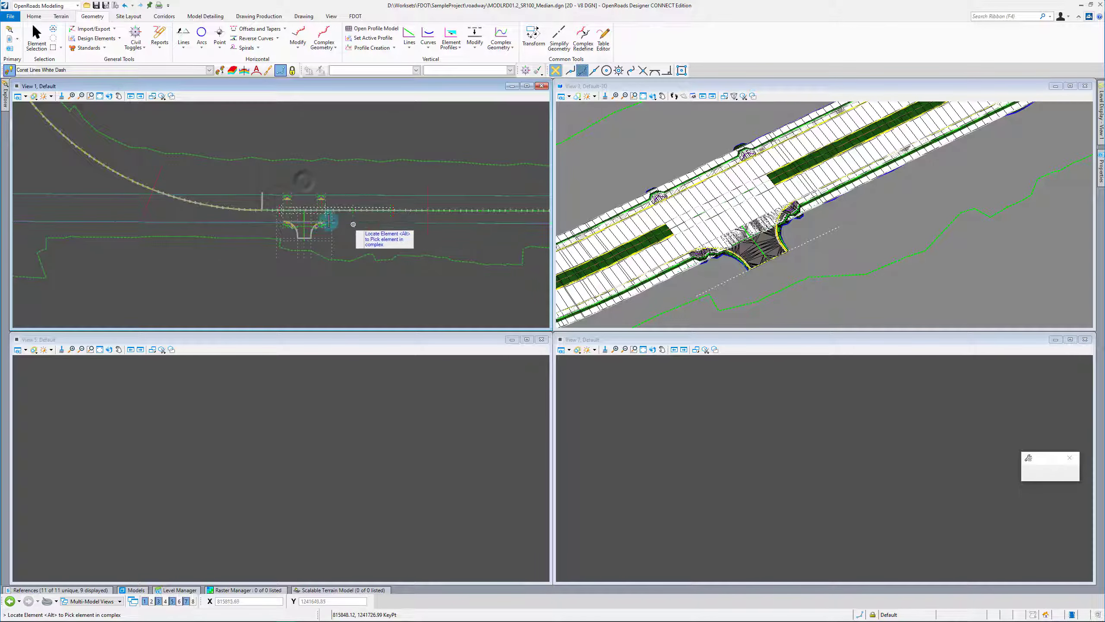
Create a quick profile from the SR_100 pavement surface for the -11.00 offset line and set it as the active profile.
scroll(329, 220, "up", 4)
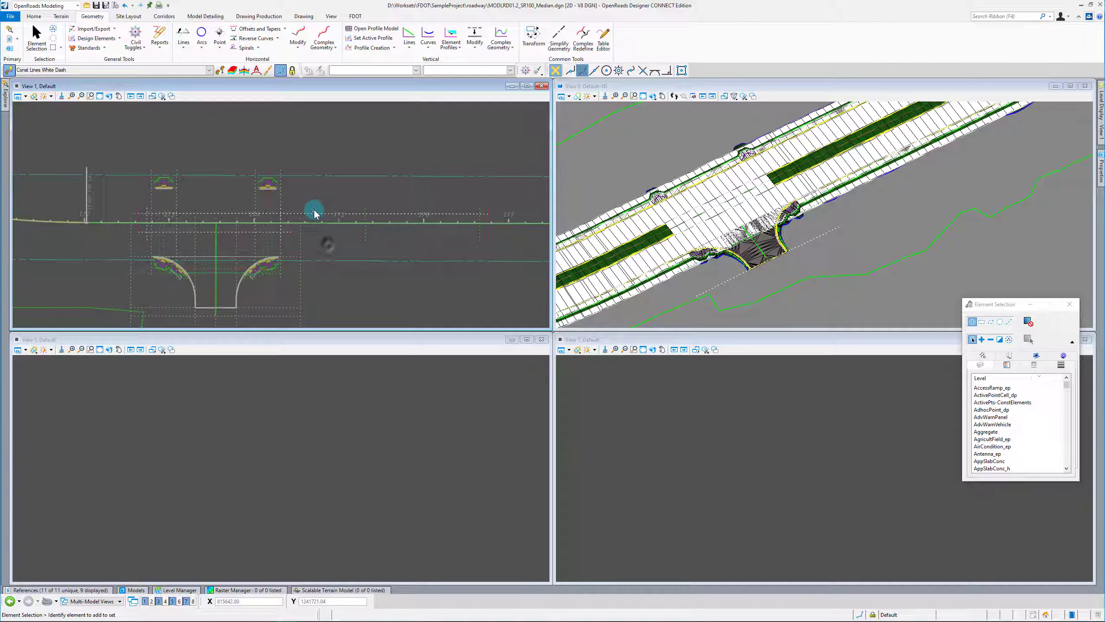
scroll(309, 214, "up", 2)
left_click(287, 214)
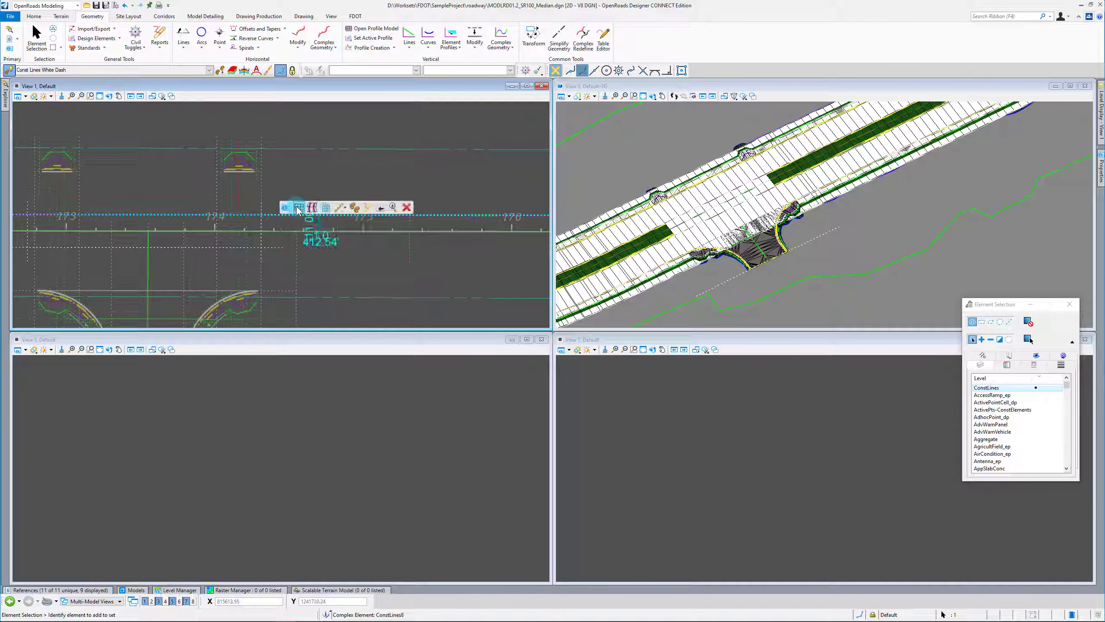
left_click(266, 390)
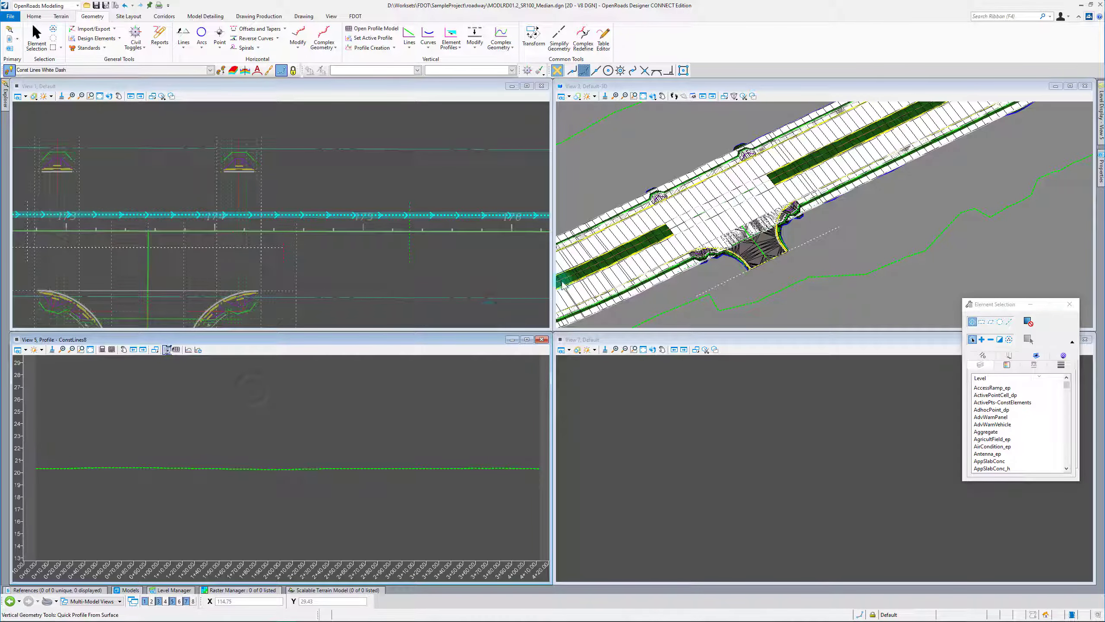
left_click(167, 350)
left_click(613, 239)
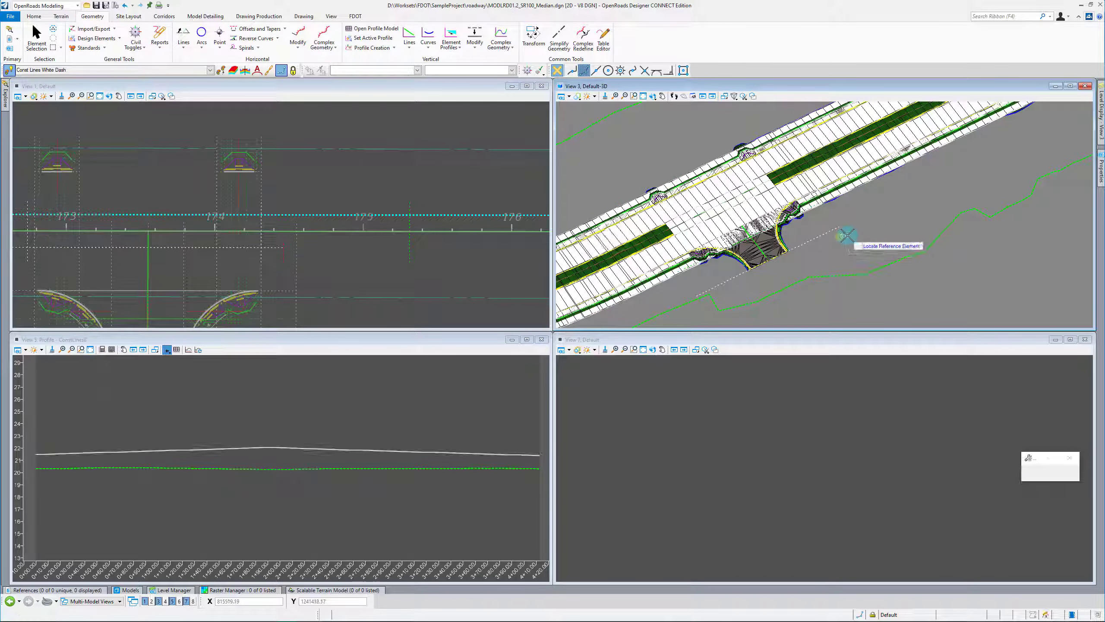
left_click(305, 462)
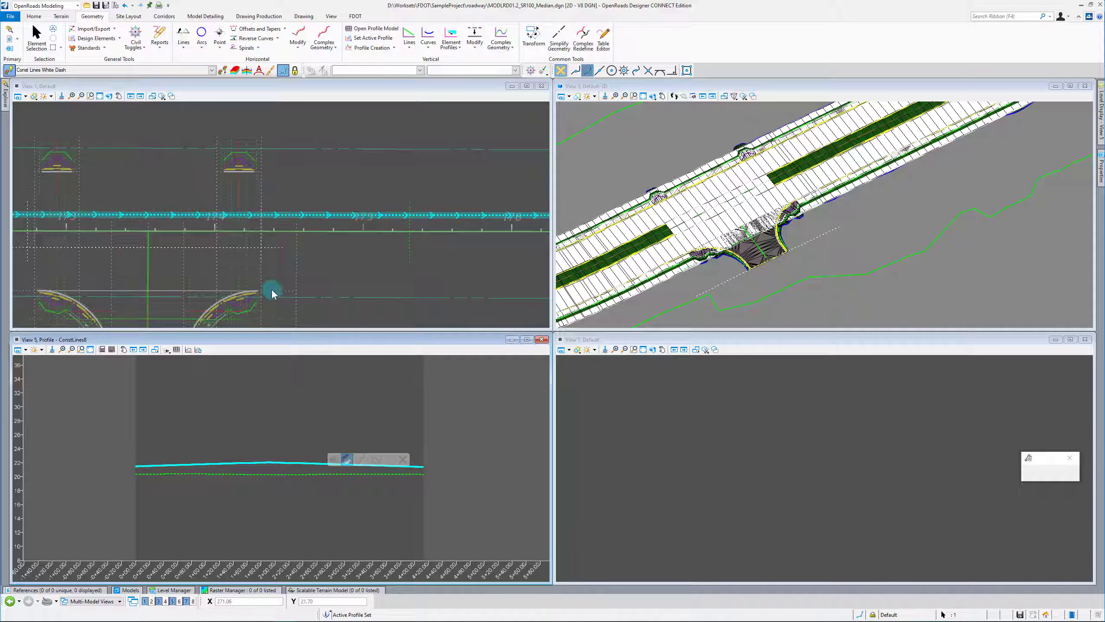
Create a quick profile from the pavement surface for the shorter 11.00 offset line and set it as the active profile.
left_click(203, 253)
left_click(210, 249)
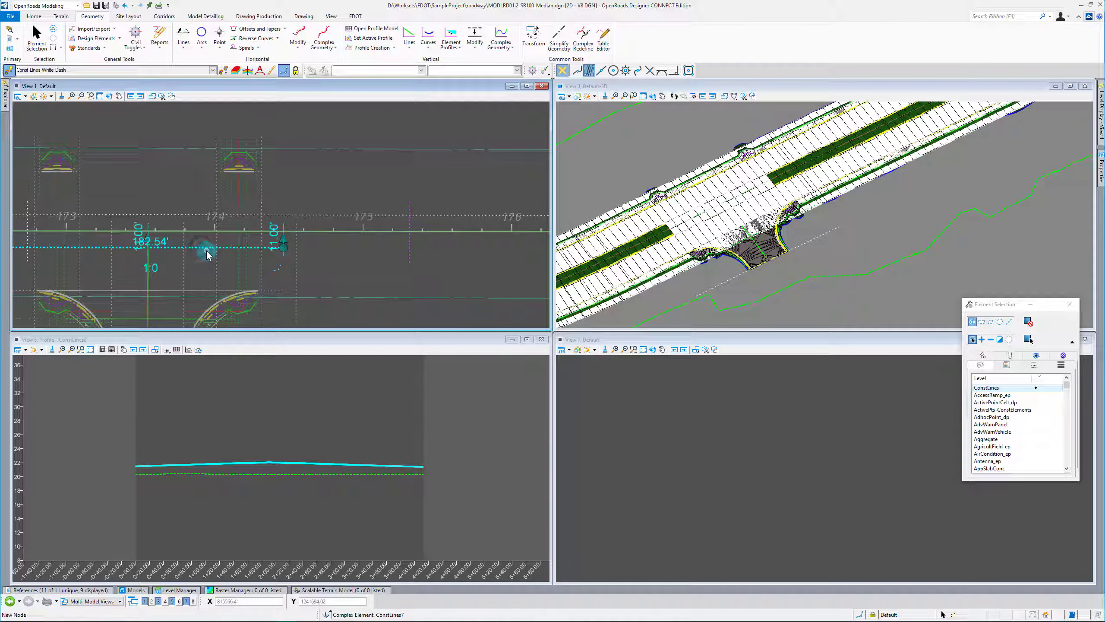
left_click(243, 240)
left_click(248, 403)
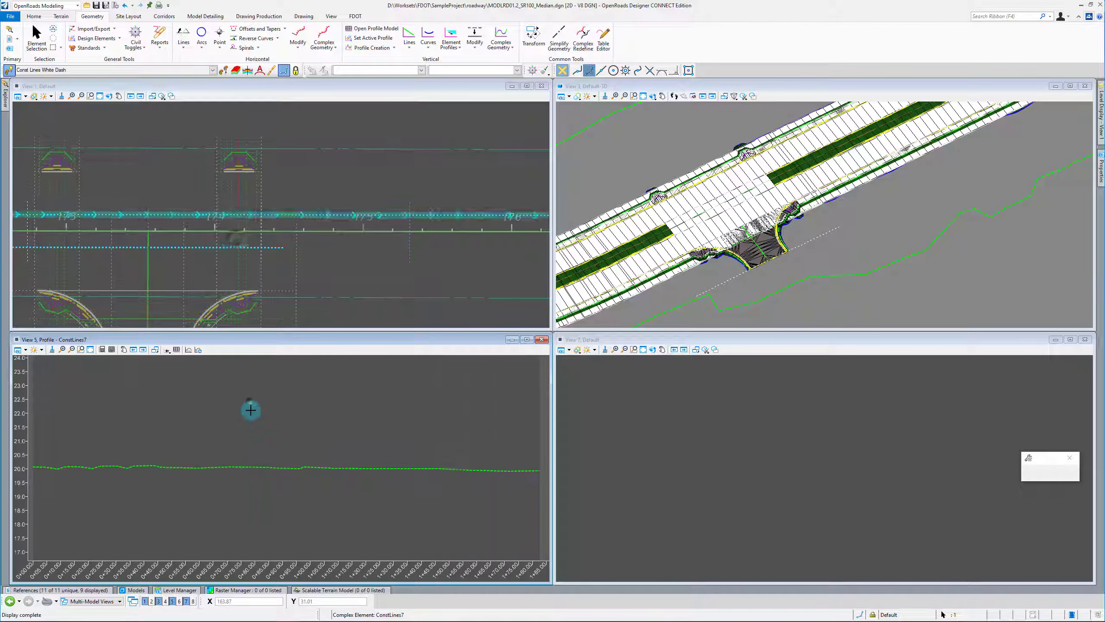
left_click(167, 350)
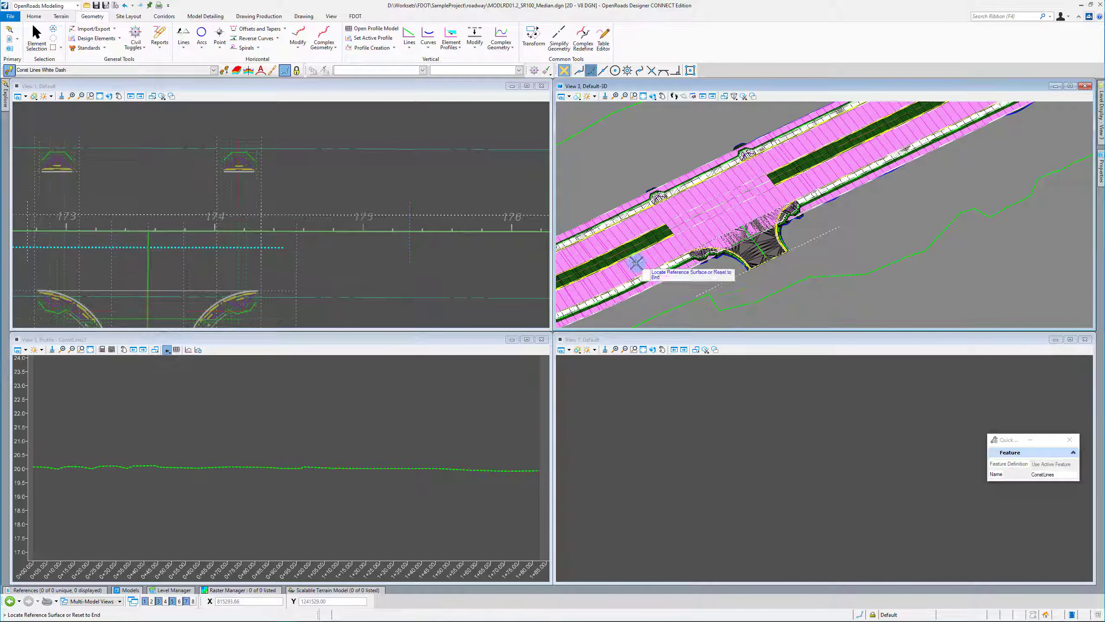
right_click(875, 293)
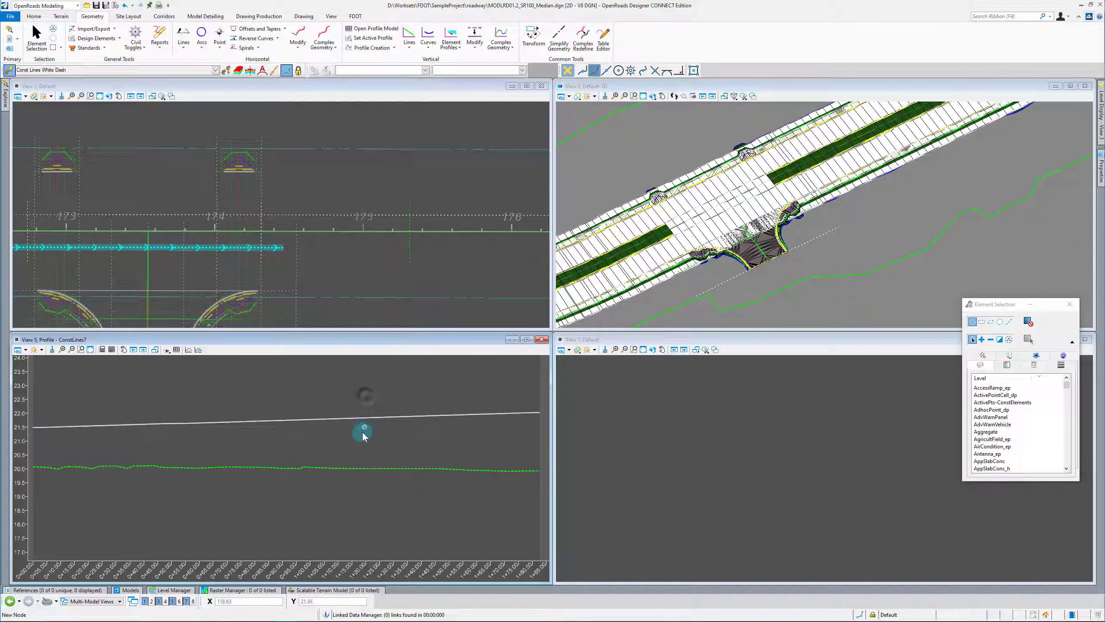
left_click(365, 419)
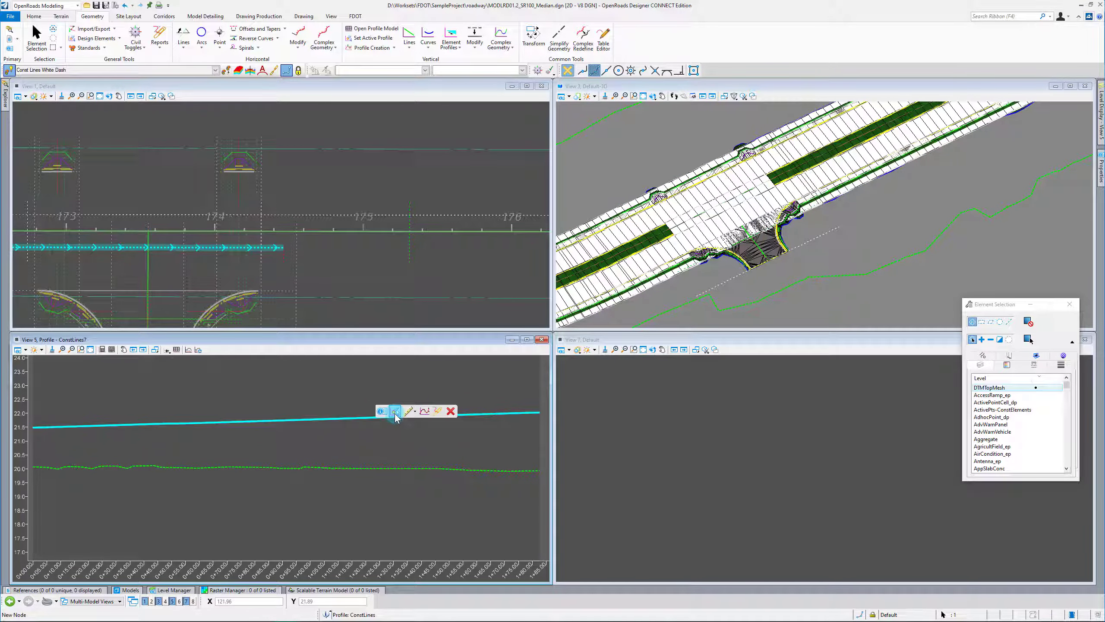
left_click(350, 268)
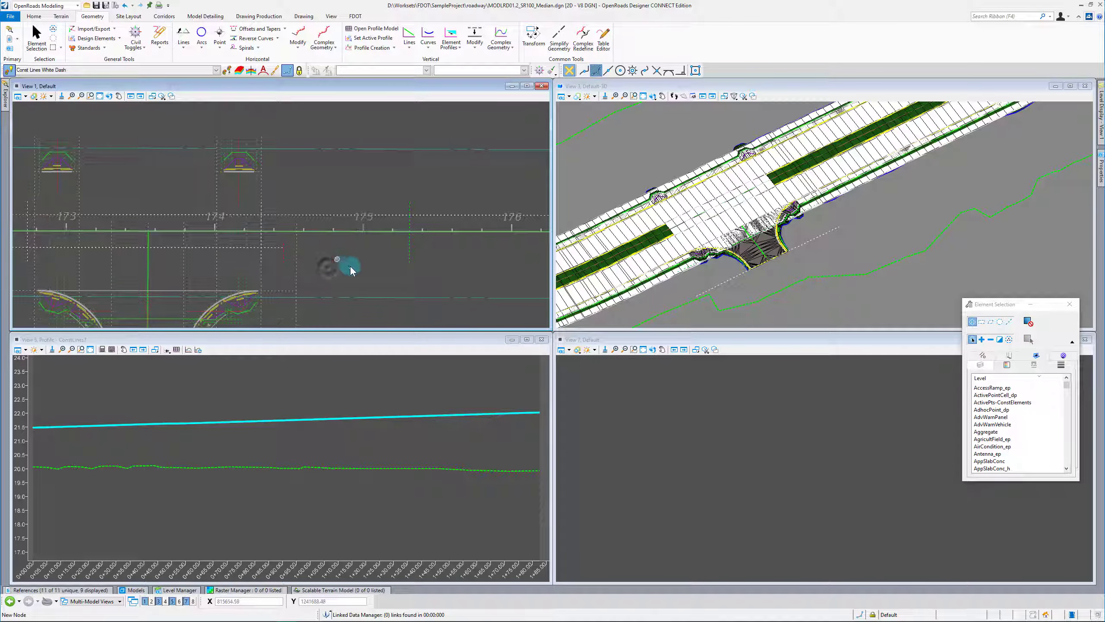
left_click(820, 245)
left_click(842, 219)
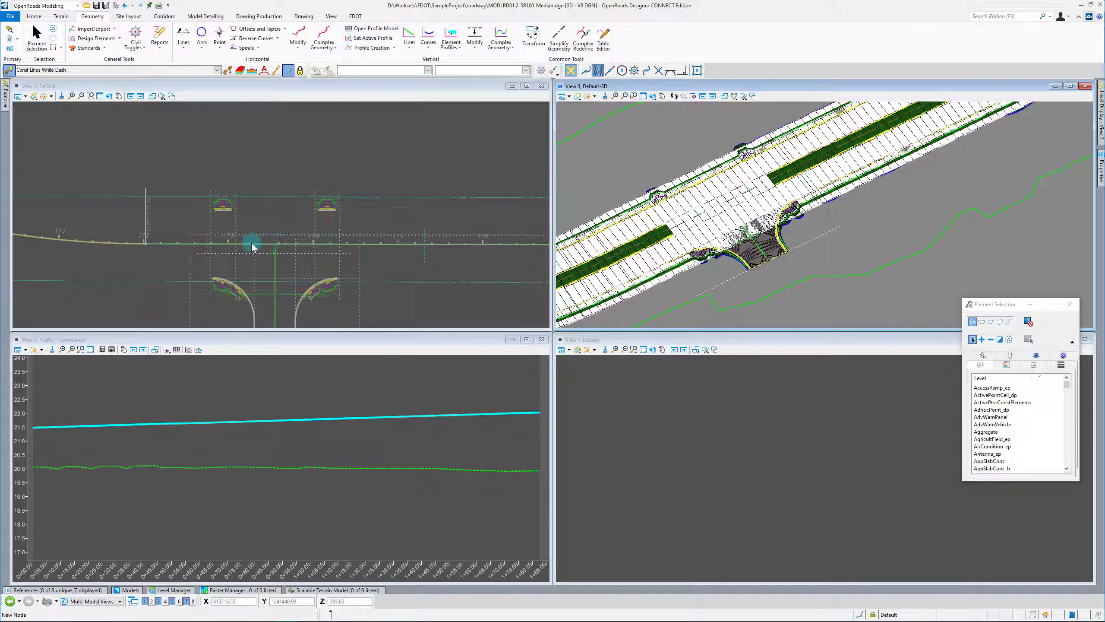
Create a partial offset of the SR_100 centerline at 0.00, about 183 ft long, between the same ends as the 11.00 offset line.
scroll(171, 248, "up", 3)
scroll(175, 291, "down", 3)
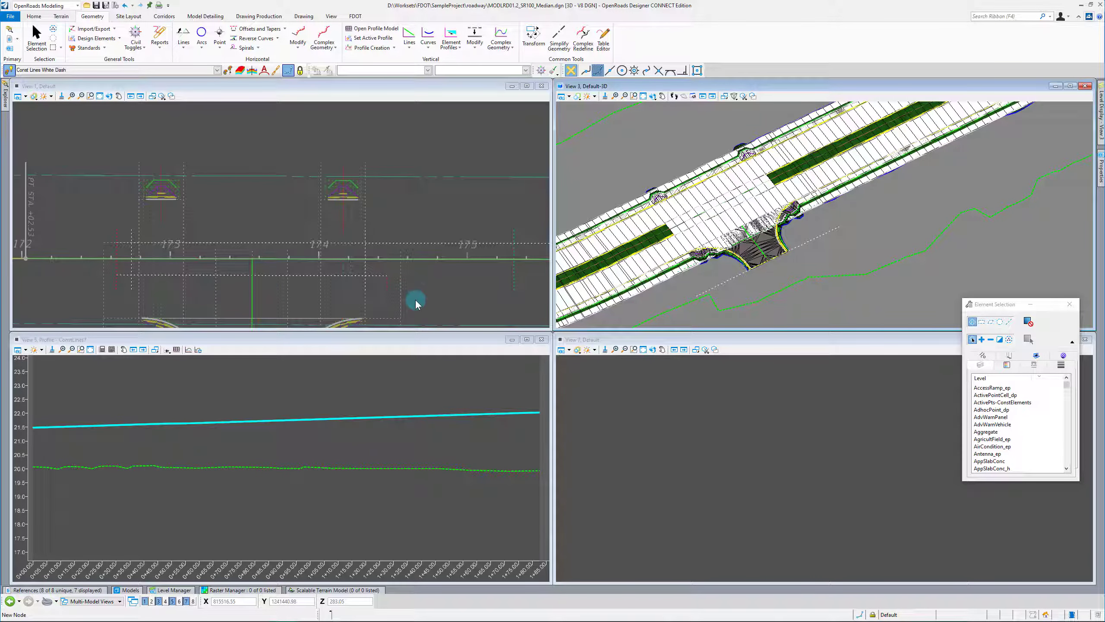
left_click(285, 29)
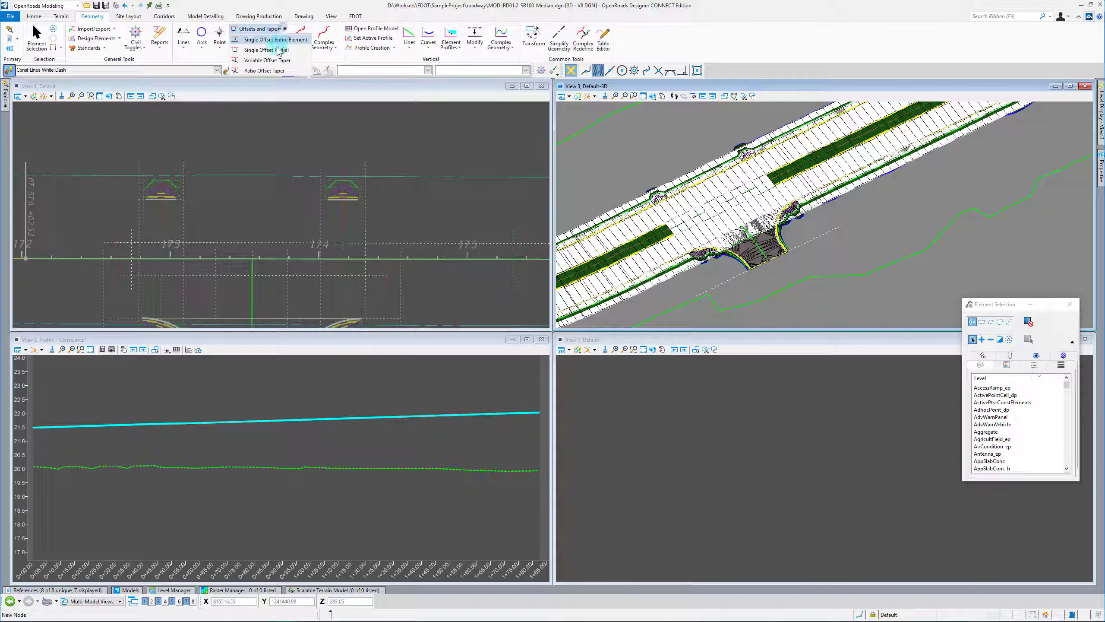
left_click(262, 43)
scroll(89, 264, "up", 2)
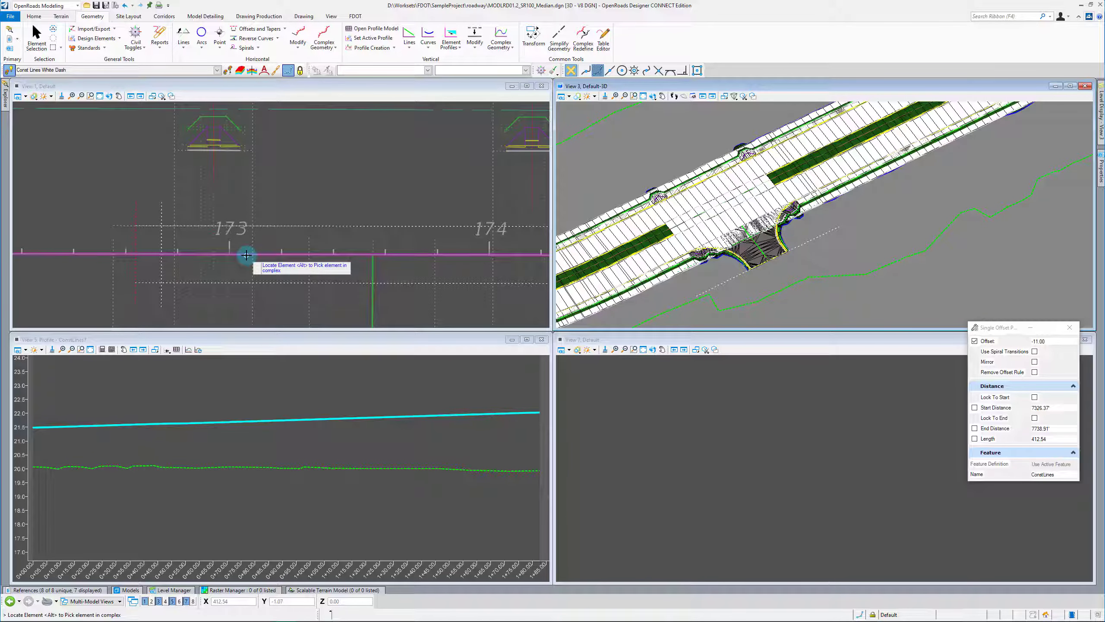
left_click(224, 260)
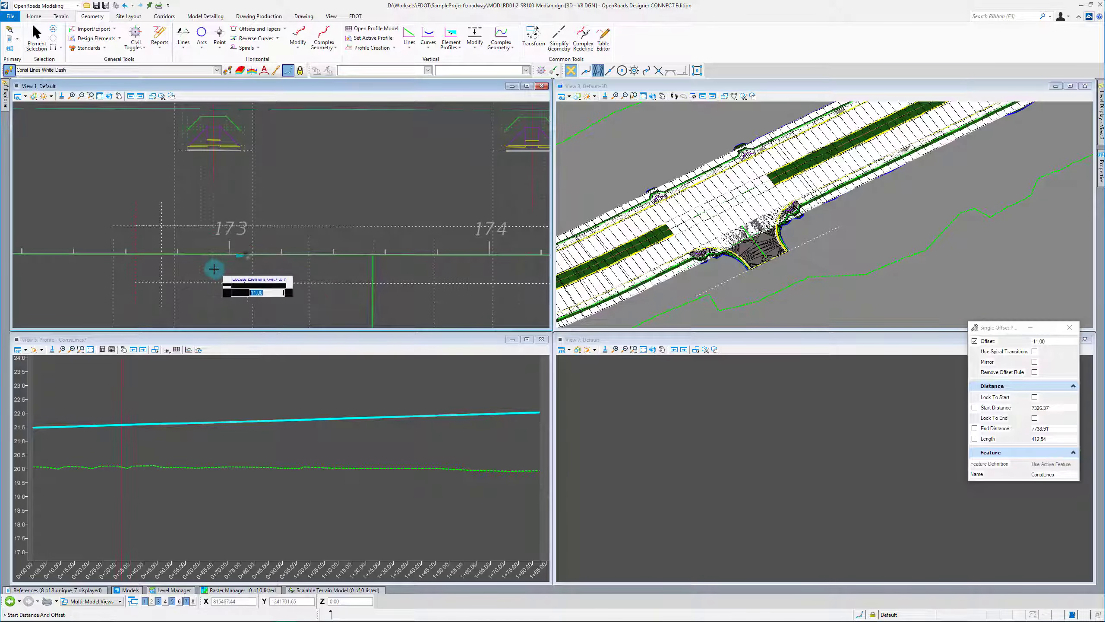
left_click(191, 264)
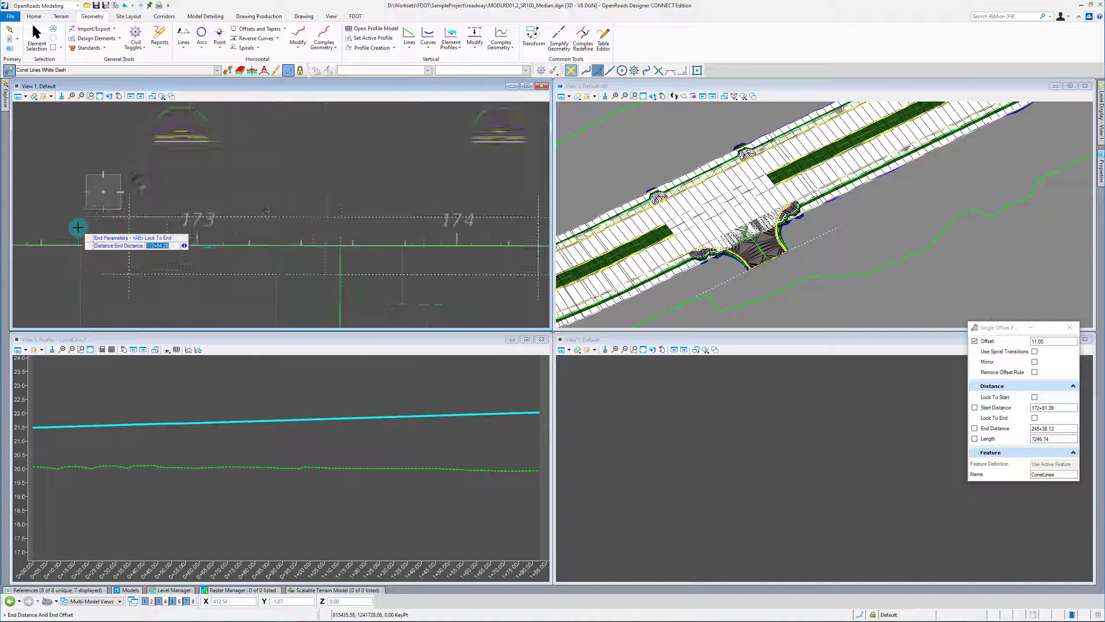
scroll(77, 228, "down", 1)
scroll(352, 247, "up", 1)
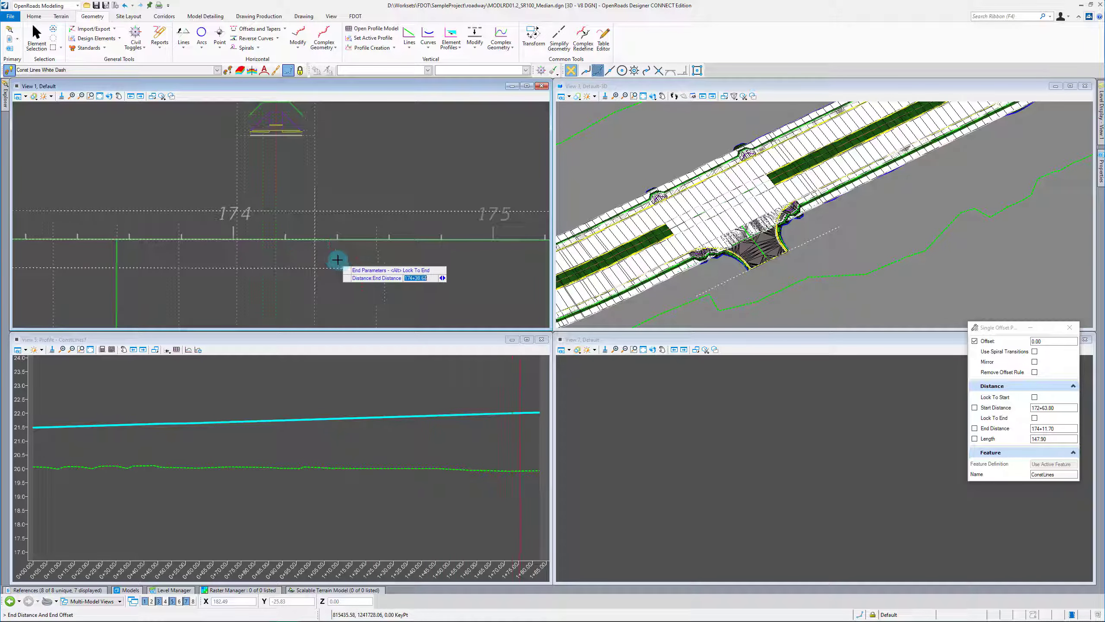
scroll(337, 259, "up", 1)
left_click(377, 249)
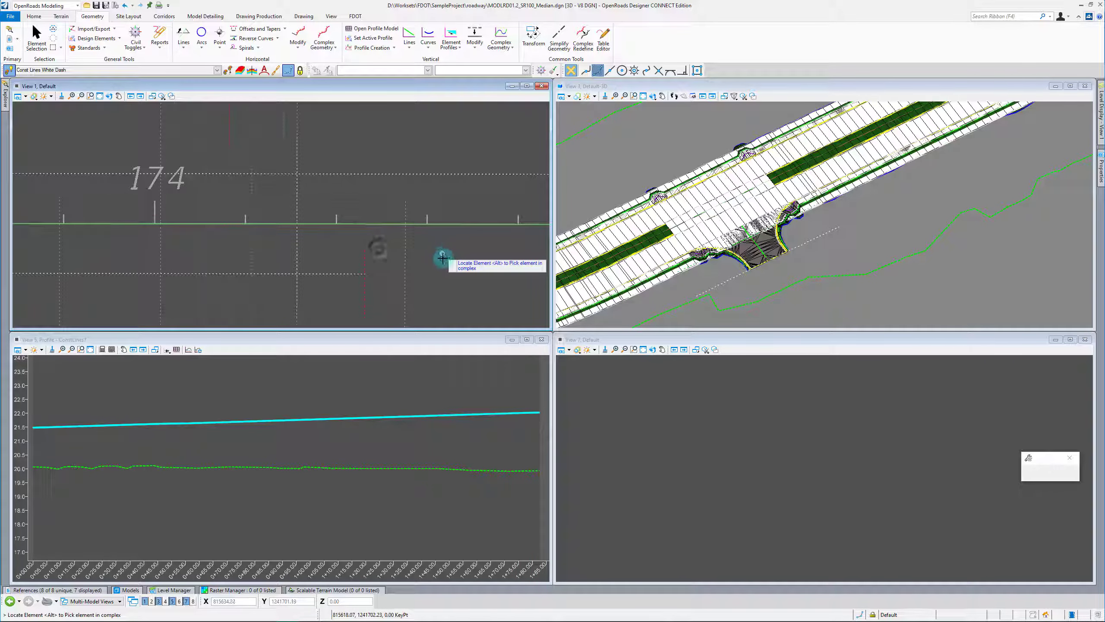
scroll(442, 258, "down", 1)
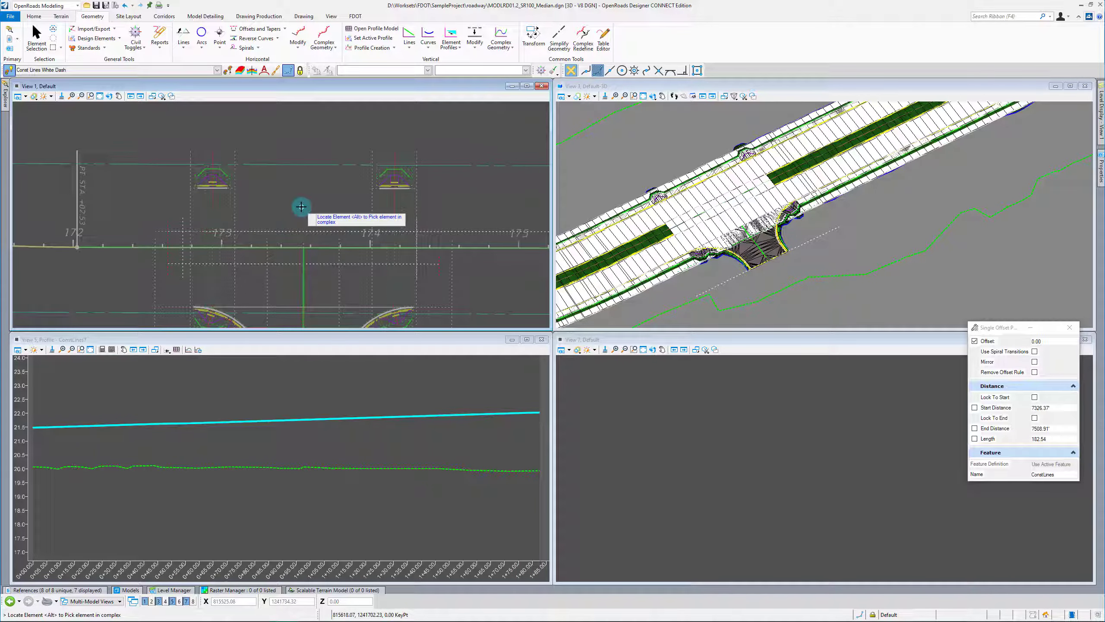
Turn off locating for the ALGNRD01_SR100.dgn reference so the coincident 0.00 offset line can be picked.
left_click(300, 207)
left_click(103, 587)
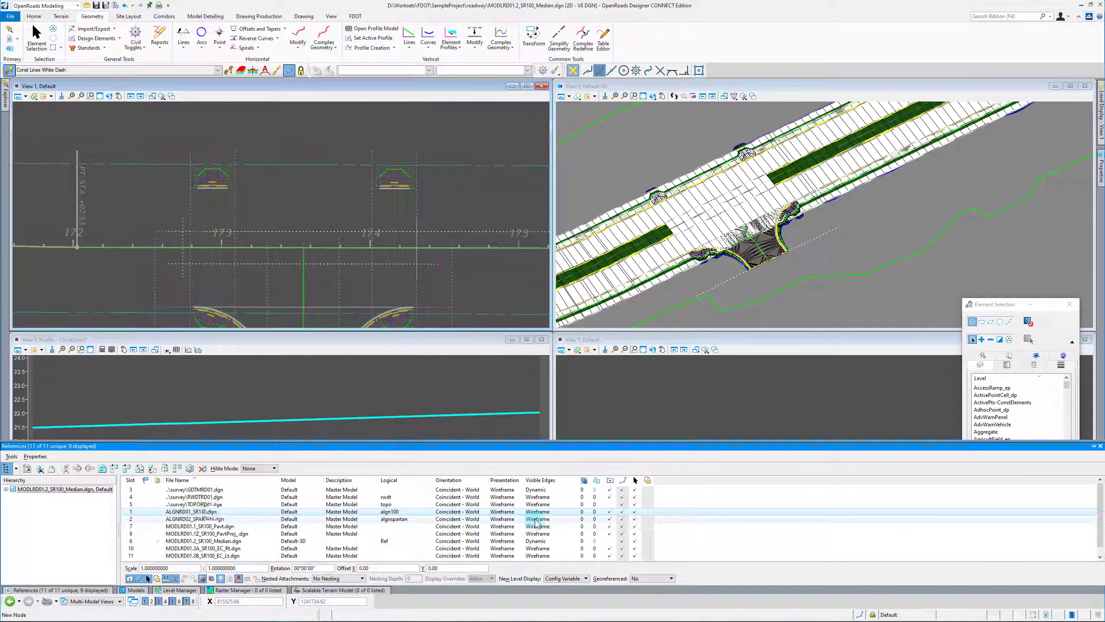
left_click(594, 512)
left_click(594, 513)
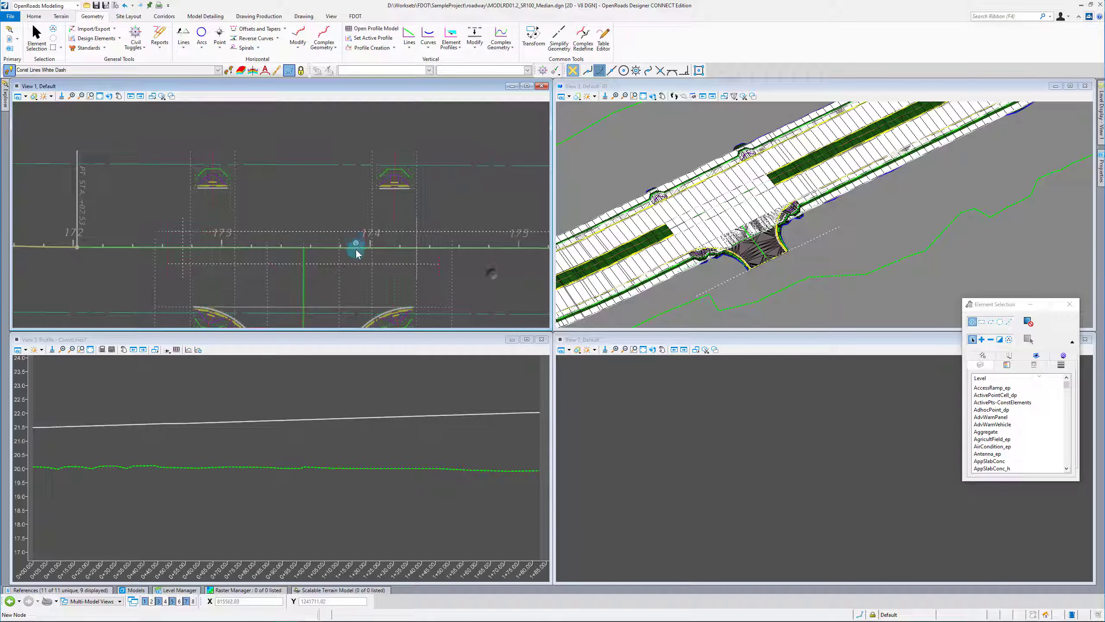
Turn off the Default level of the MODLRD01.3A_SR100_EC_Rt reference in the plan view to hide its point control lines.
scroll(353, 244, "up", 3)
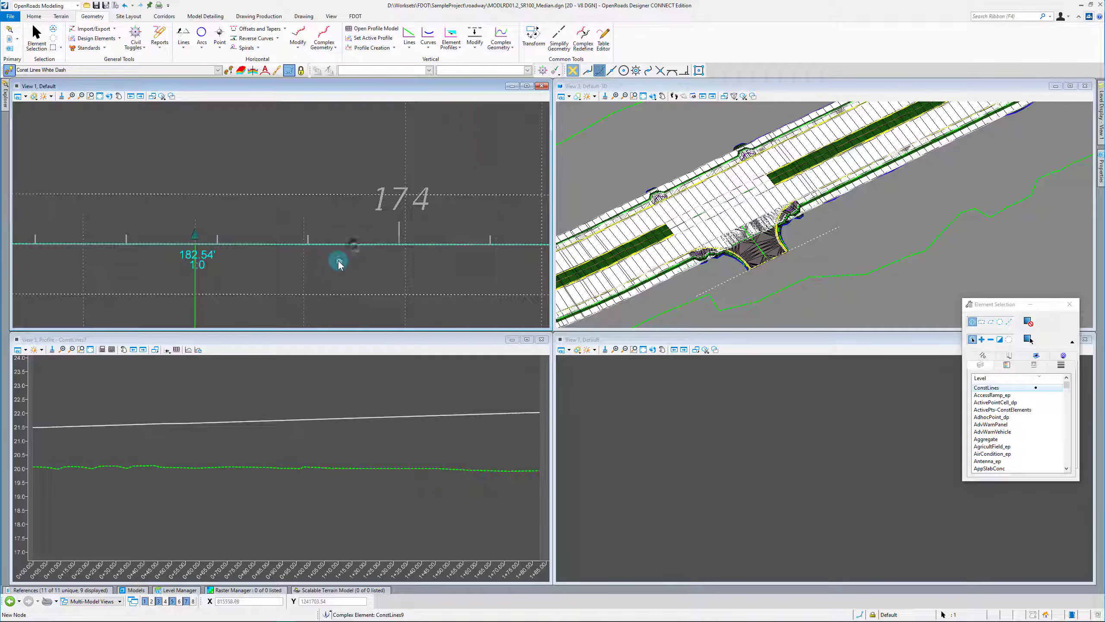
scroll(211, 287, "down", 3)
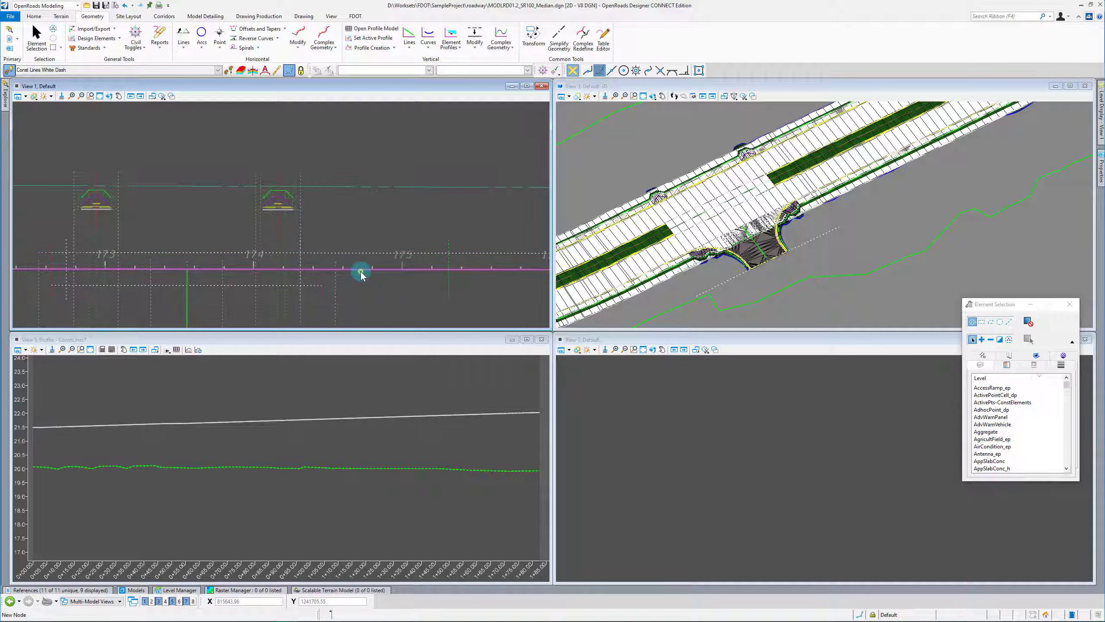
mouse_move(361, 272)
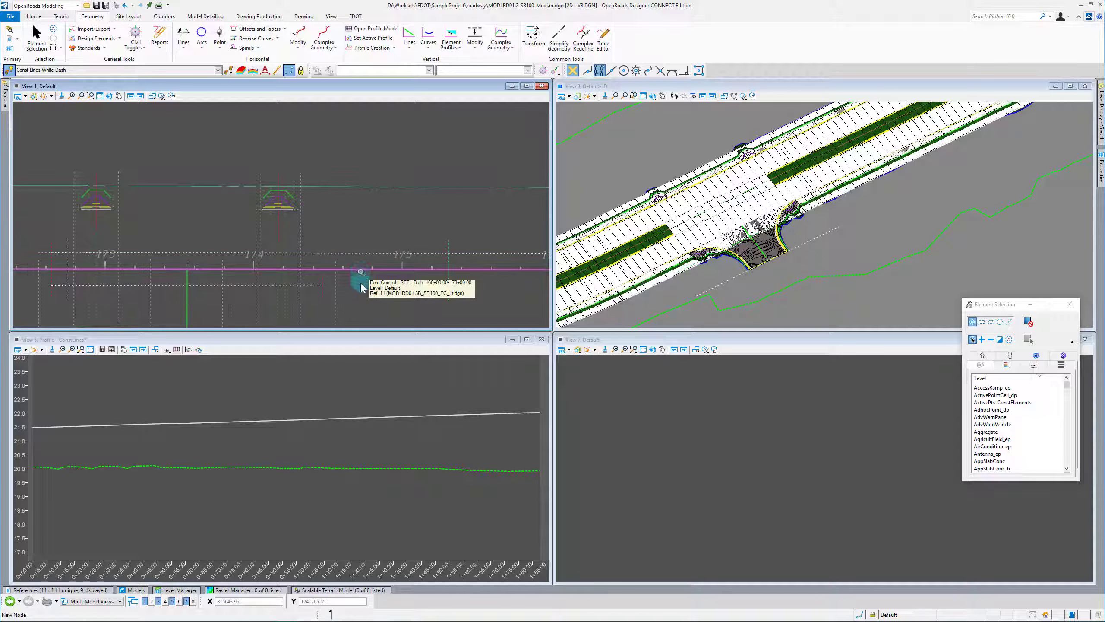
mouse_move(1101, 123)
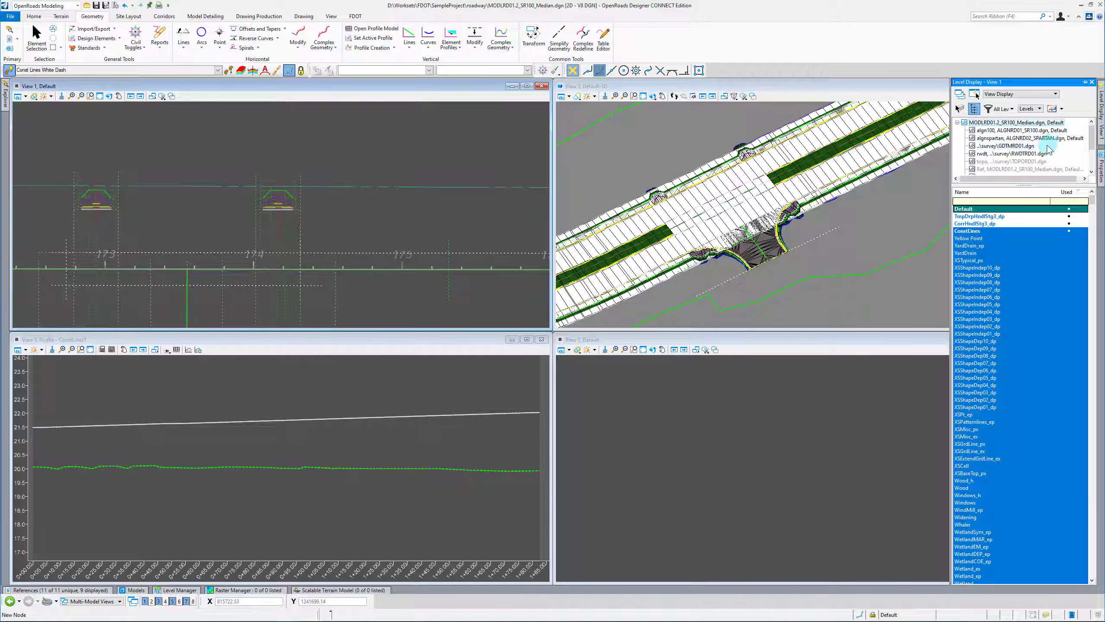
scroll(1060, 150, "down", 2)
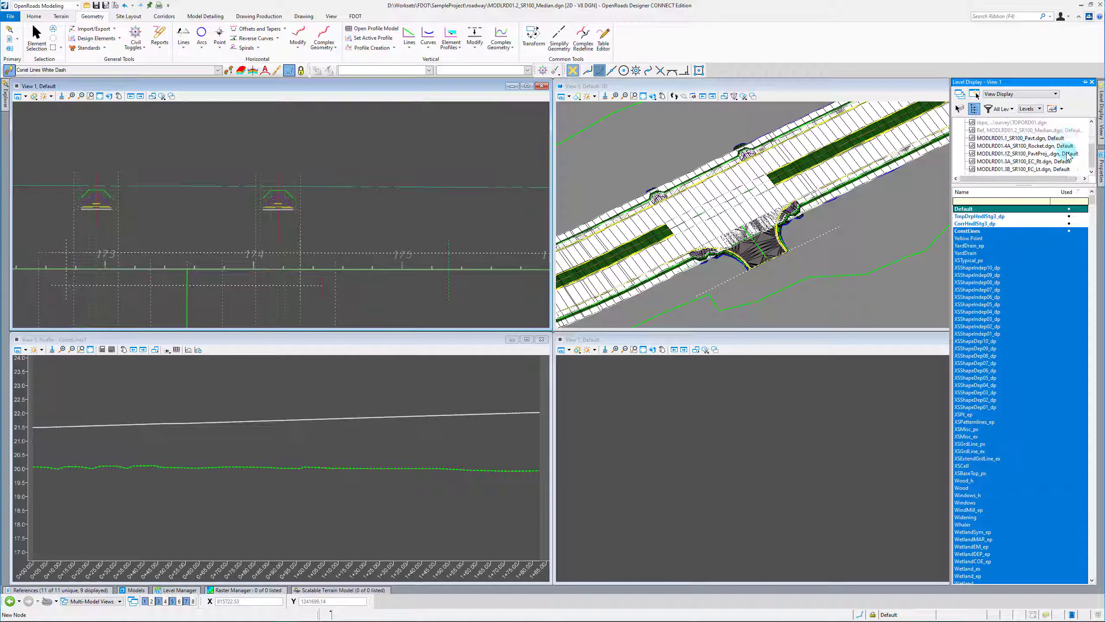
left_click(1062, 161)
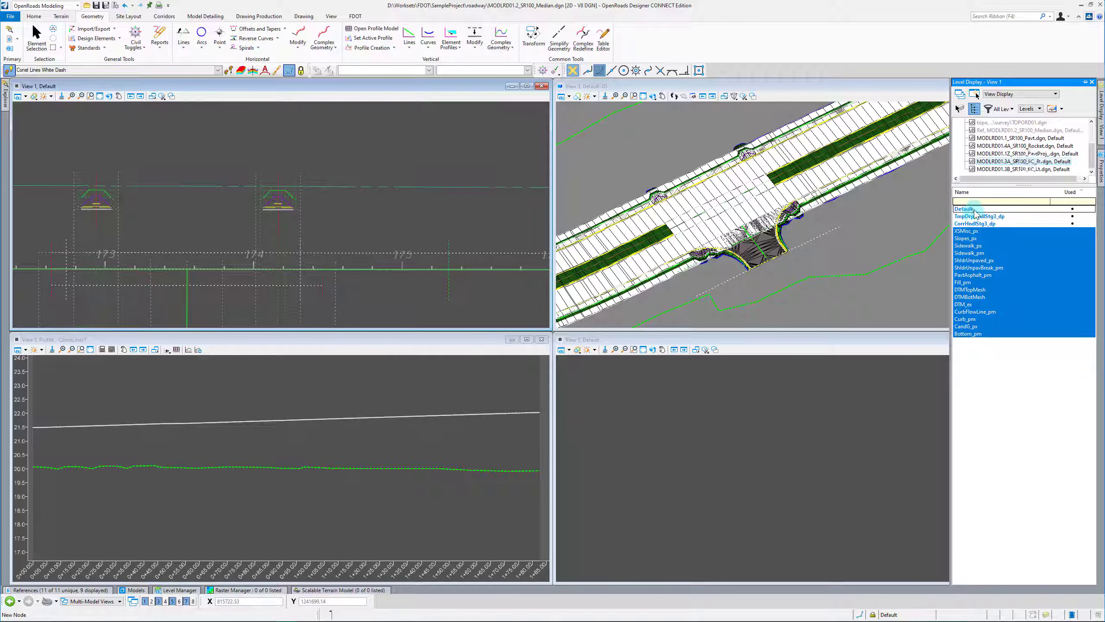
scroll(434, 247, "down", 2)
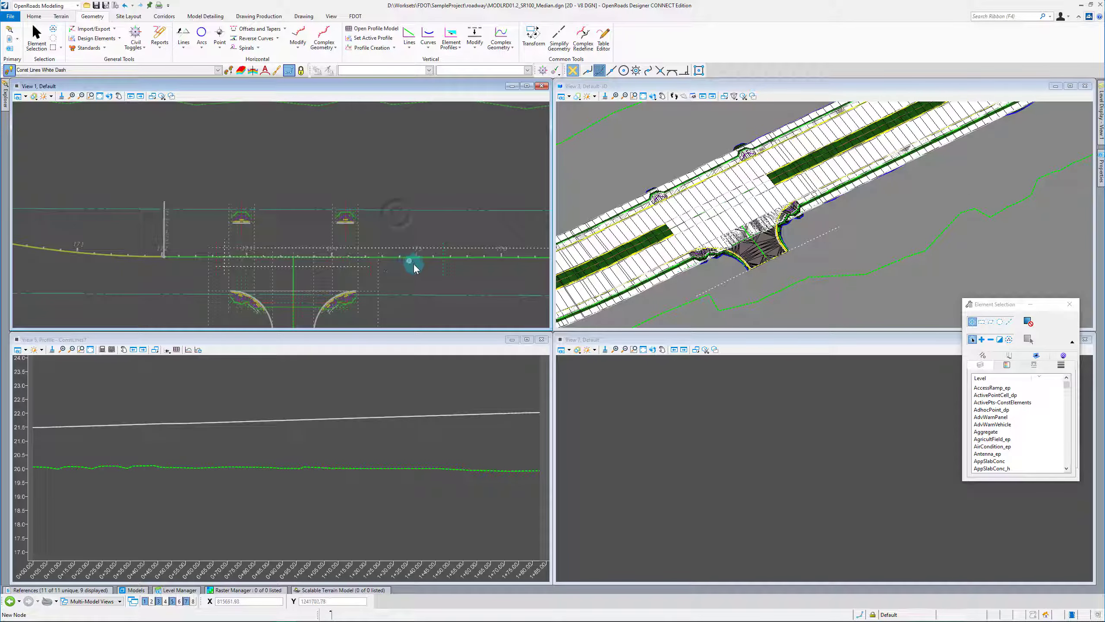
Select the 0.00 offset line between stations 173 and 174 and open its profile model in View 5.
mouse_move(404, 258)
scroll(270, 260, "up", 3)
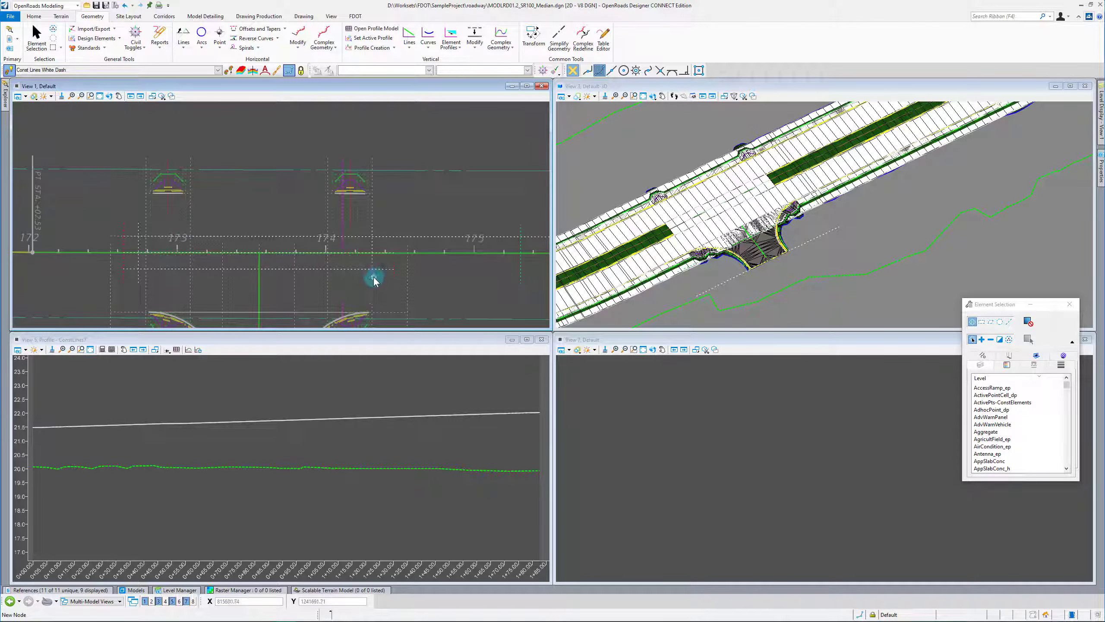
left_click(242, 251)
scroll(240, 246, "up", 2)
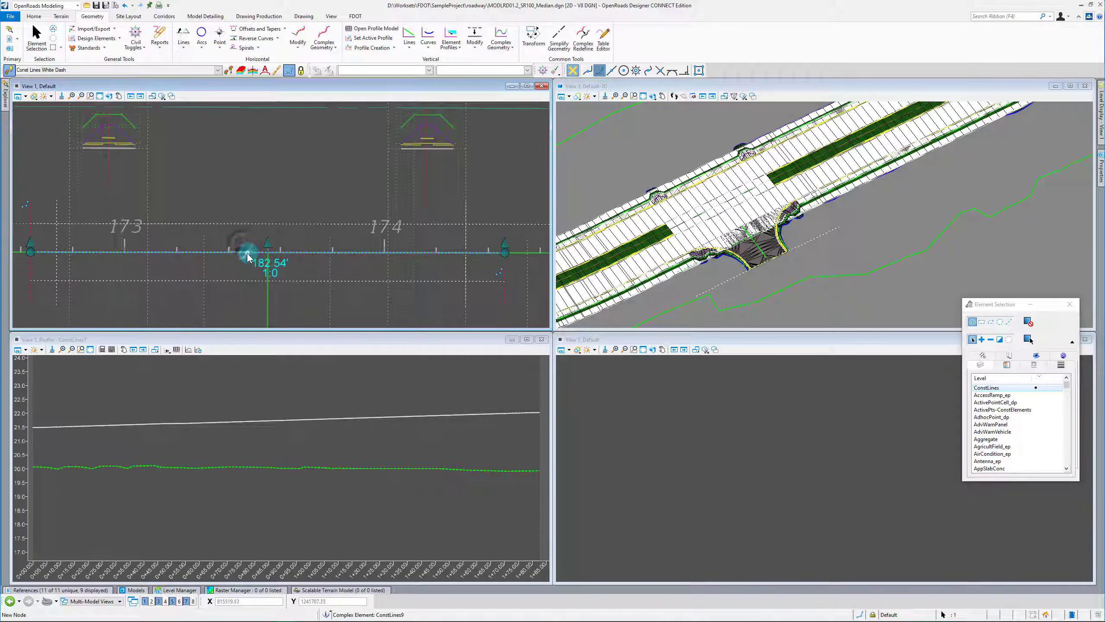
left_click(271, 247)
left_click(289, 383)
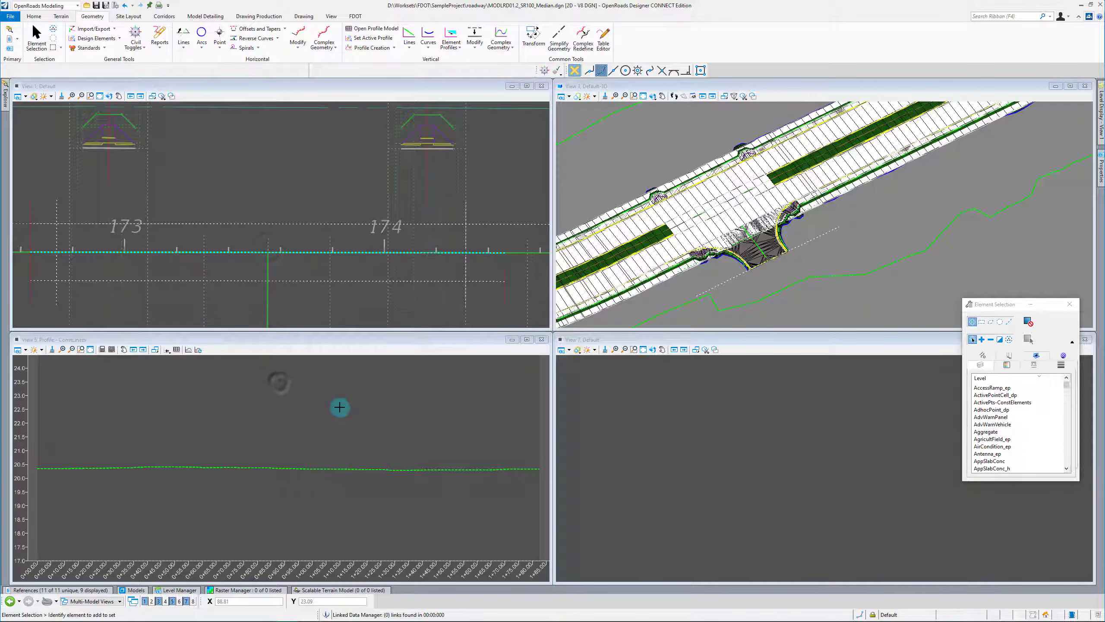
Try a quick profile from the SR_100 pavement surface for the 0.00 offset line, and delete it.
left_click(168, 350)
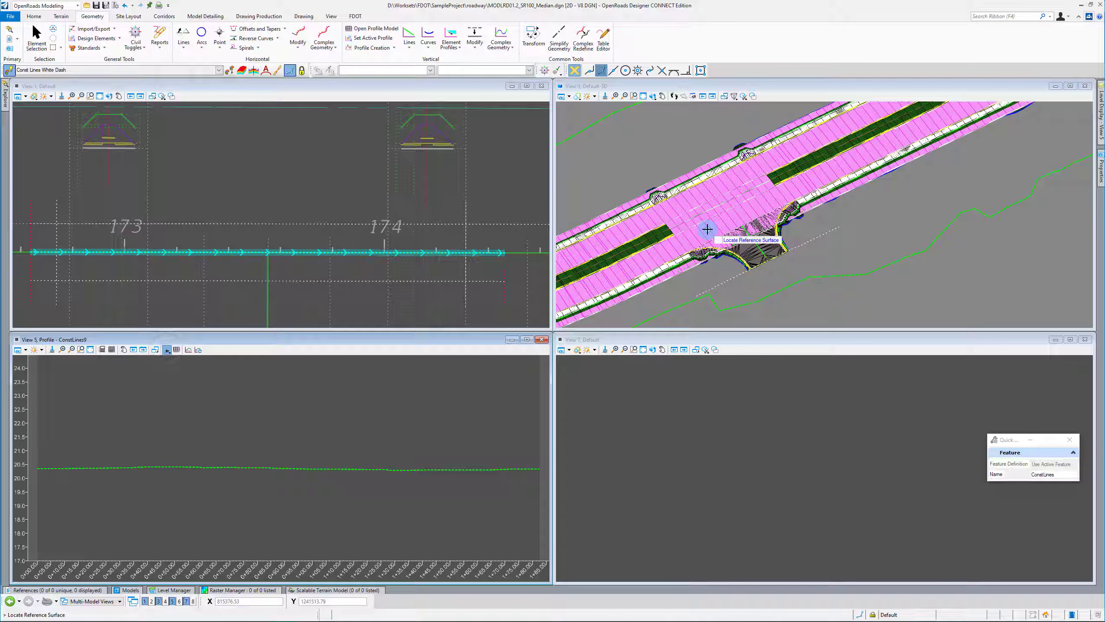
left_click(320, 467)
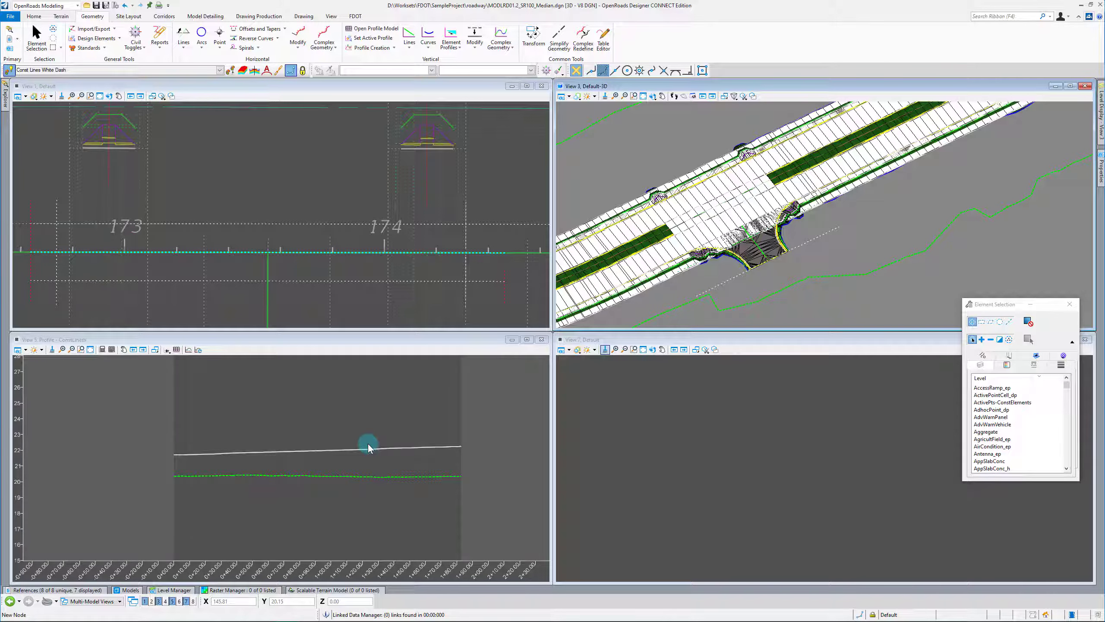
left_click(391, 456)
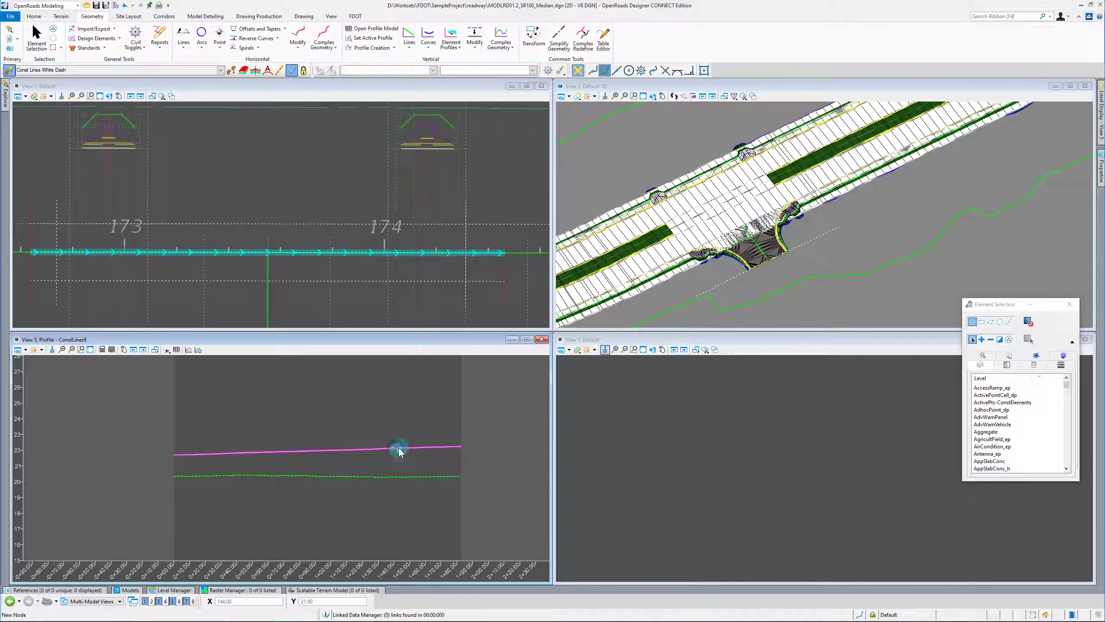
left_click(246, 451)
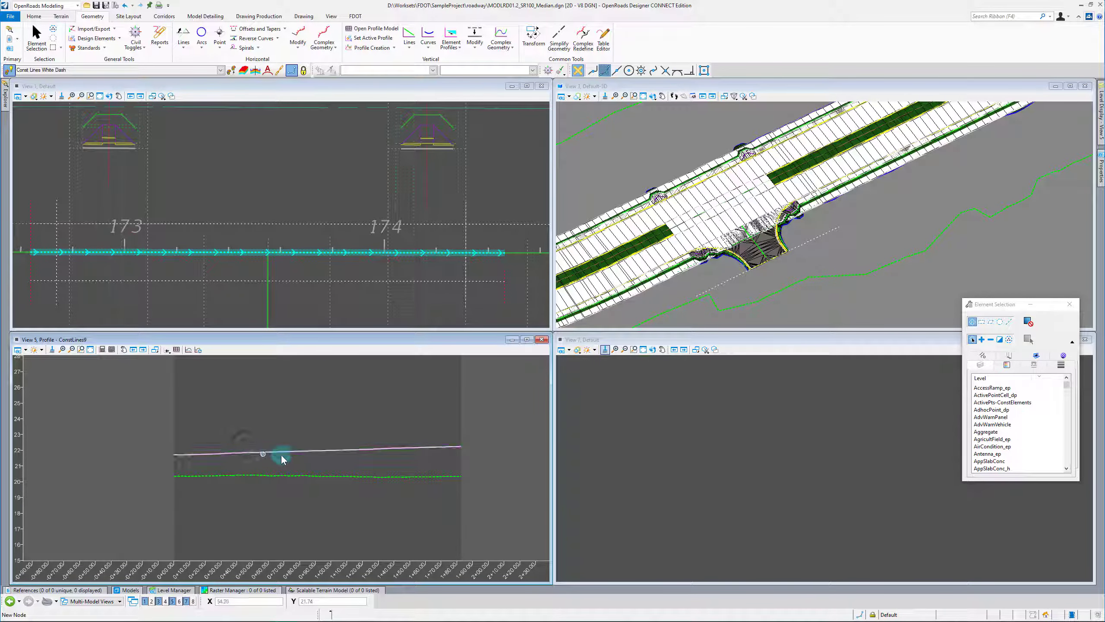
left_click(342, 450)
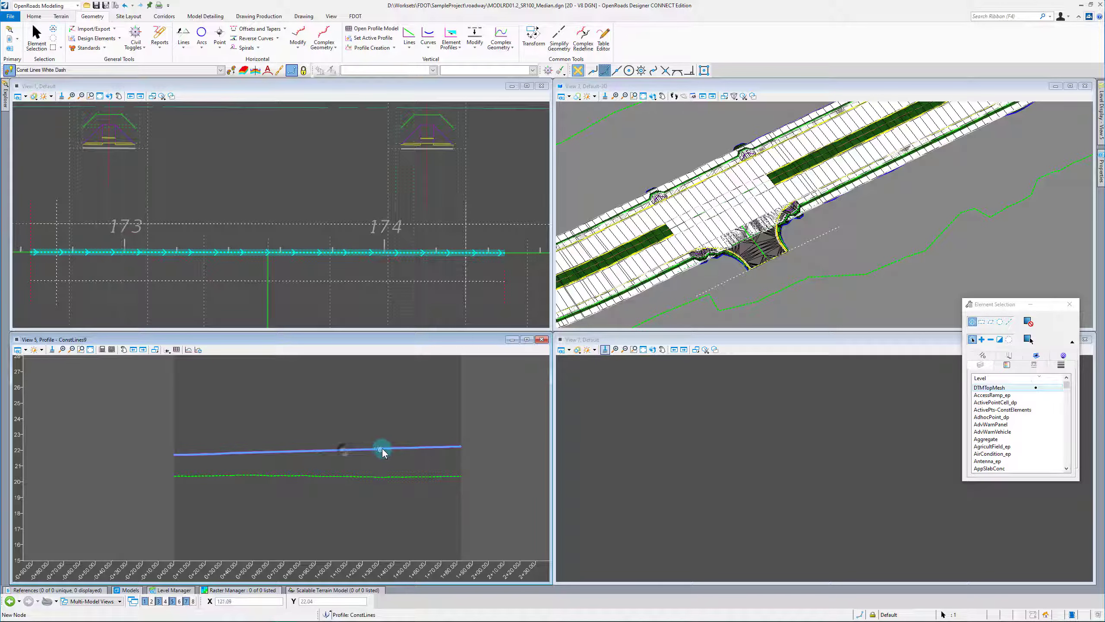
mouse_move(387, 453)
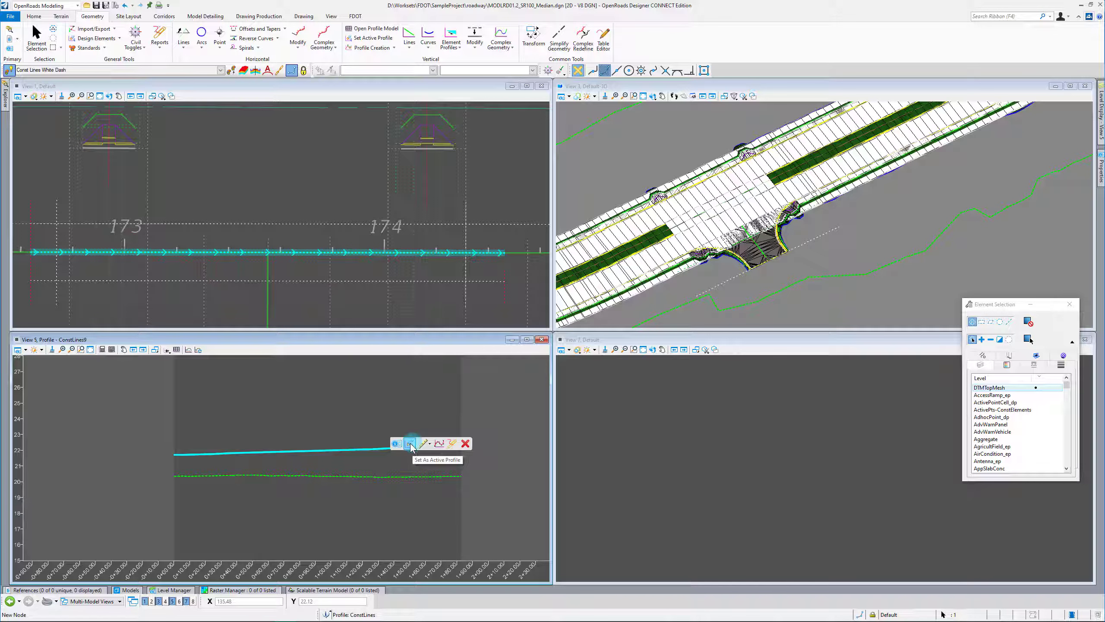
left_click(466, 446)
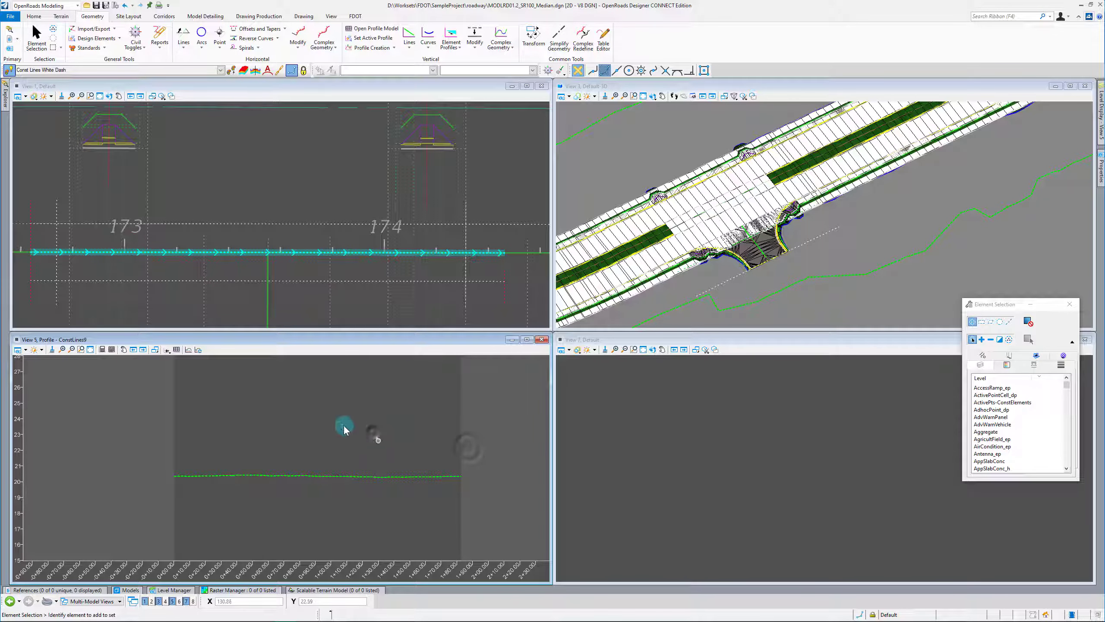
Create a Profile By Slope From Element for the 0.00 offset line, referenced to the 11.00 offset line at a 2.000% slope.
left_click(299, 266)
scroll(353, 256, "down", 2)
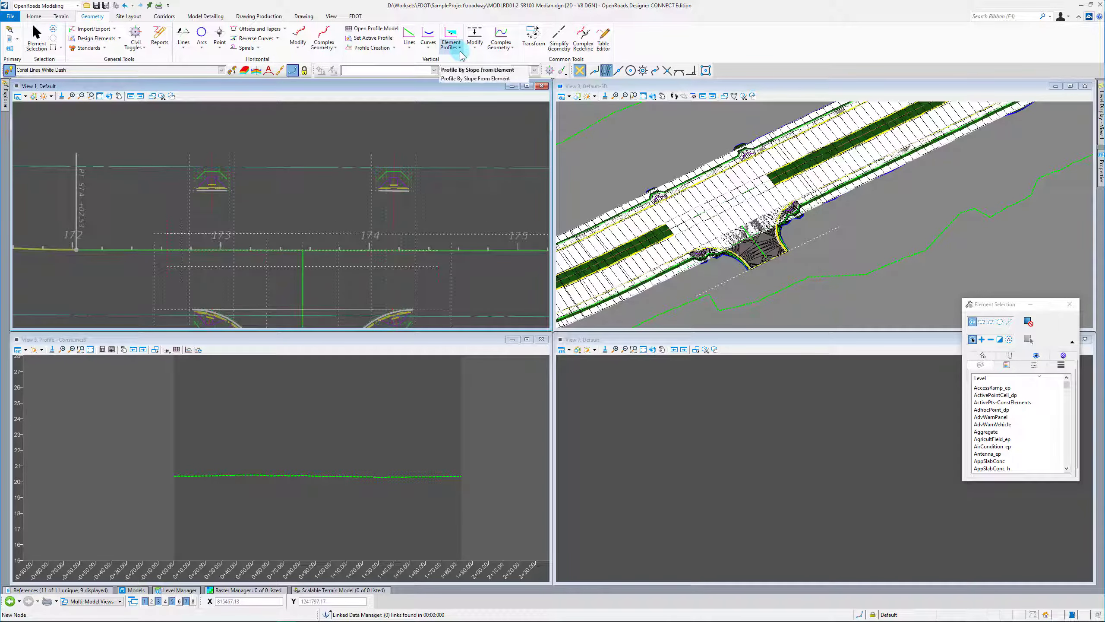
left_click(448, 35)
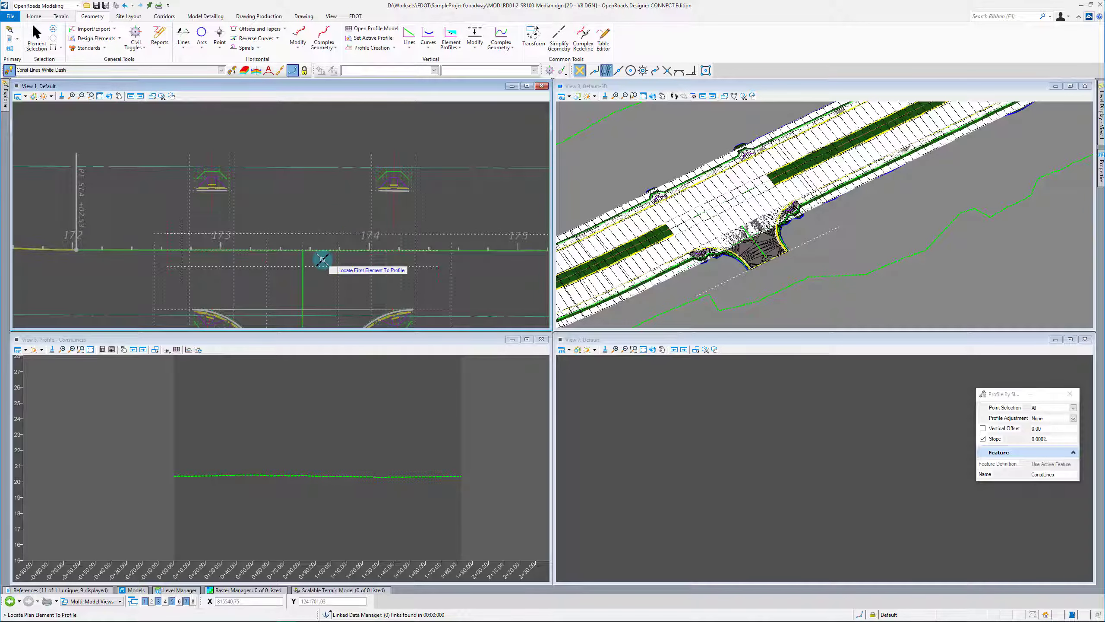
scroll(322, 251, "up", 2)
left_click(320, 245)
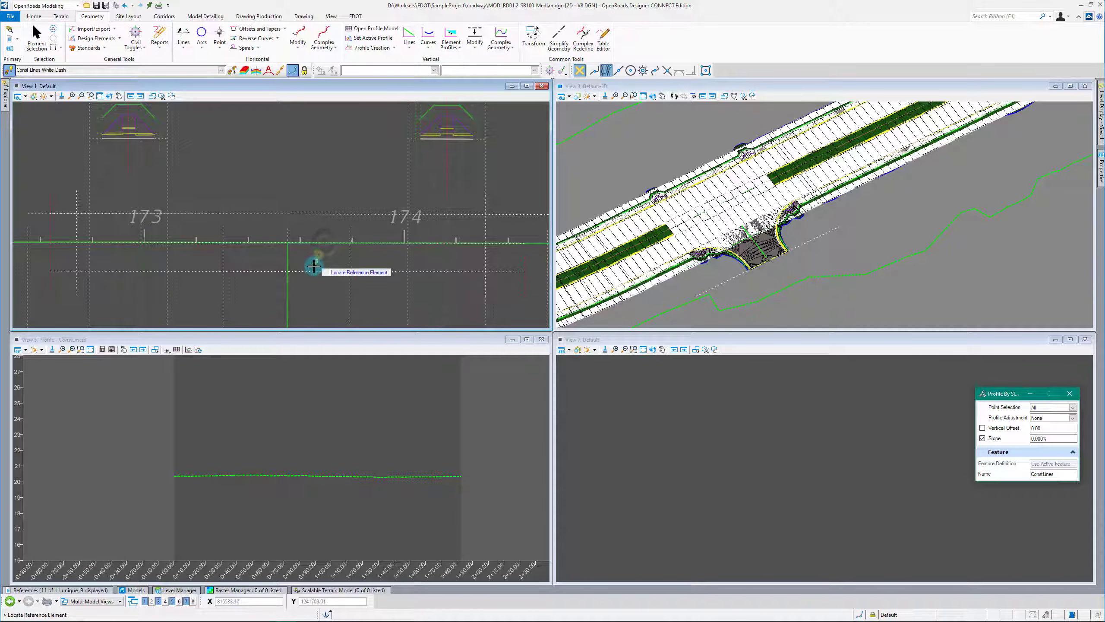
left_click(311, 270)
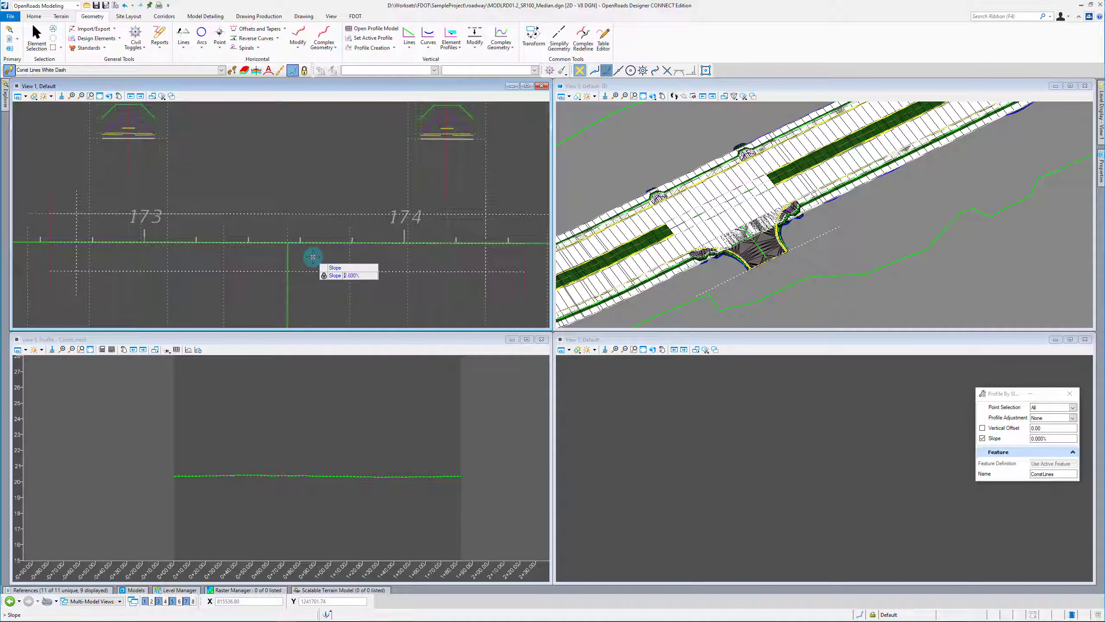
left_click(314, 258)
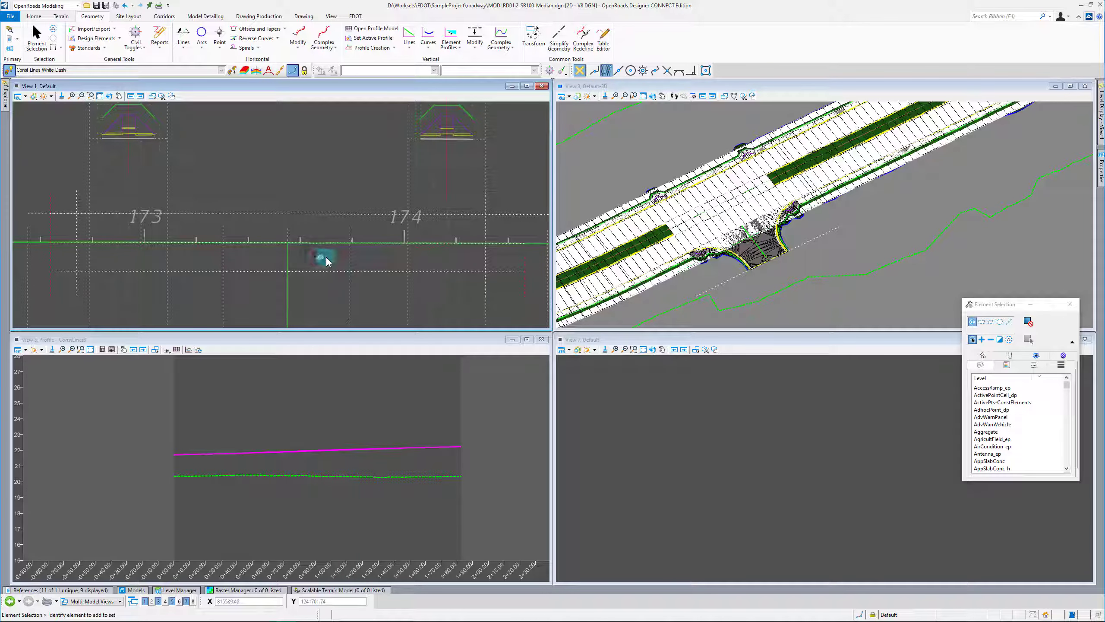
Match the active feature definition to Pavement Asphalt EOPA from the existing pavement edge near station 173.
scroll(407, 261, "down", 2)
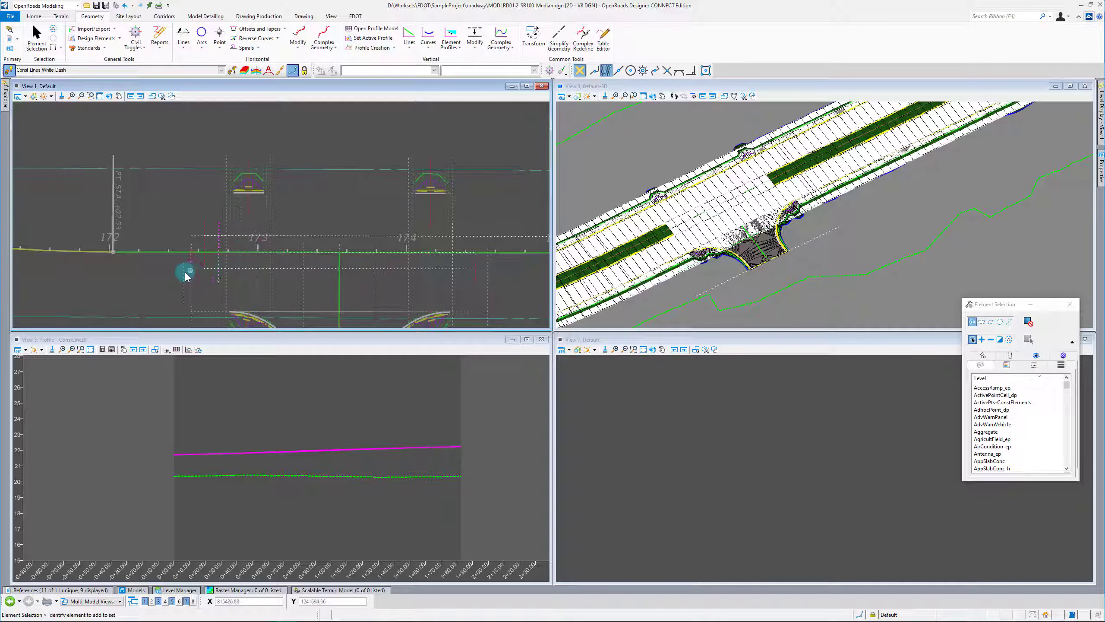
scroll(185, 273, "up", 2)
scroll(168, 262, "down", 4)
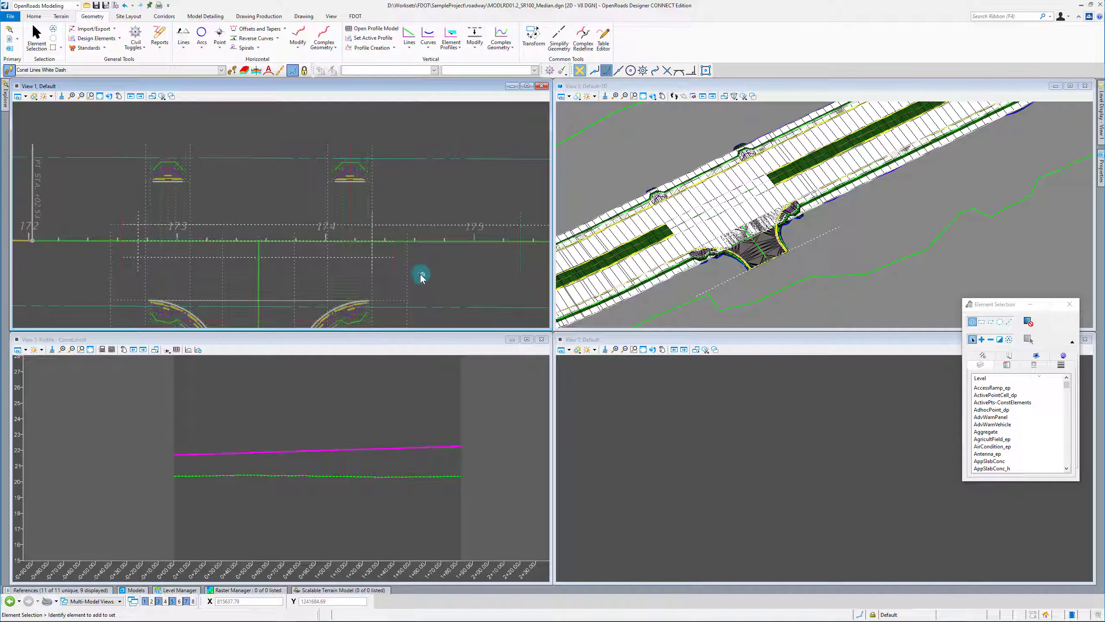
scroll(103, 243, "up", 2)
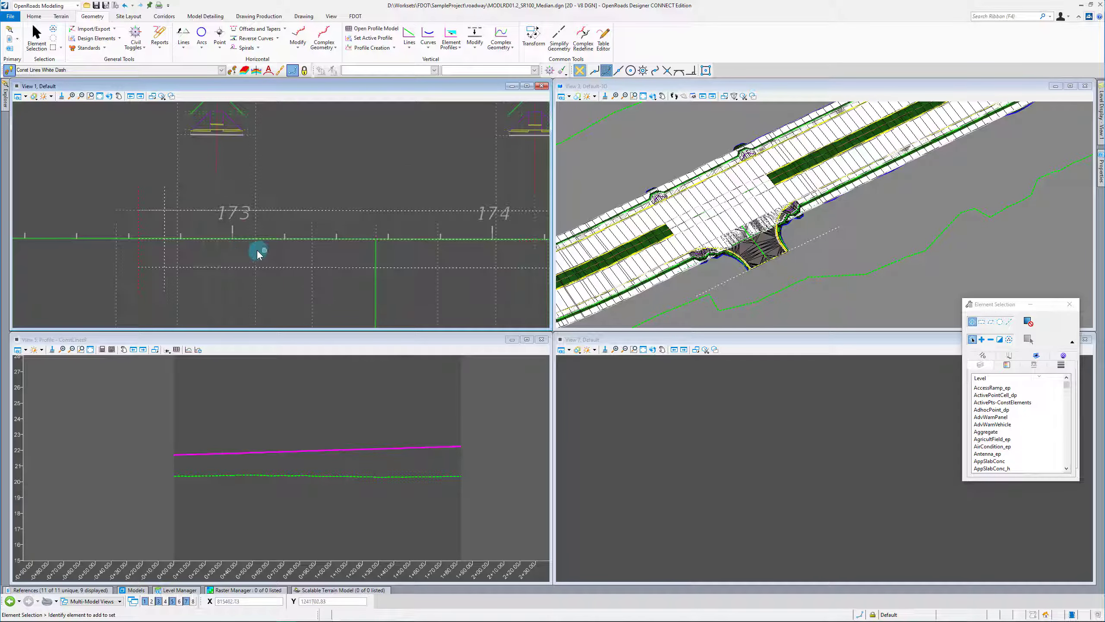
left_click(232, 70)
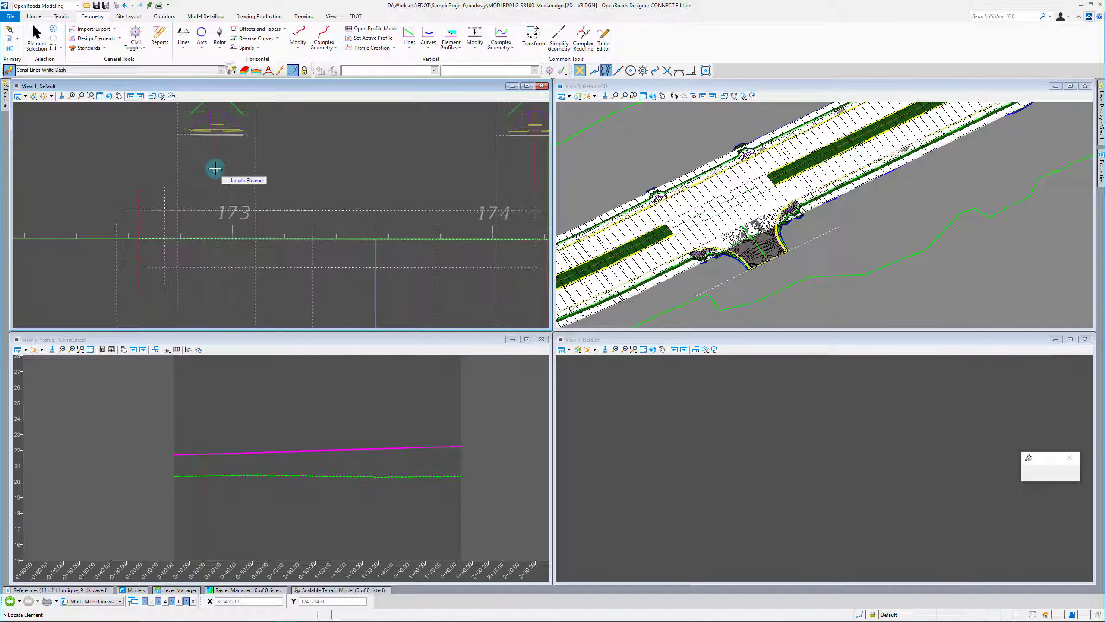
left_click(224, 134)
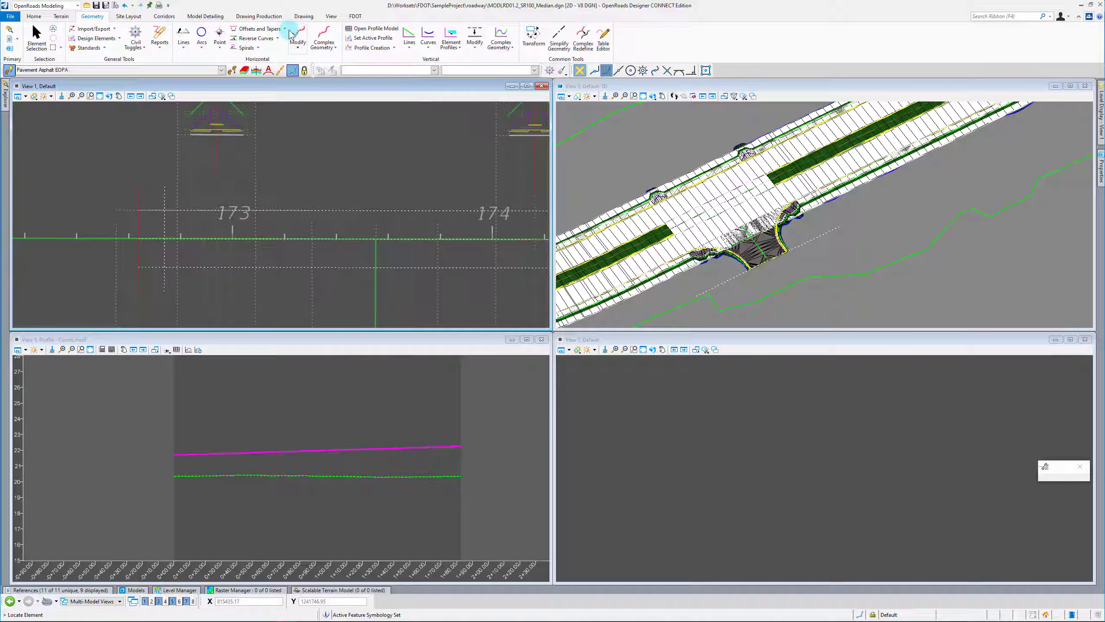
Begin a Simple Arc From Element on the offset line below the centerline near station 173, starting at its intersection with the crossing construction line.
left_click(202, 35)
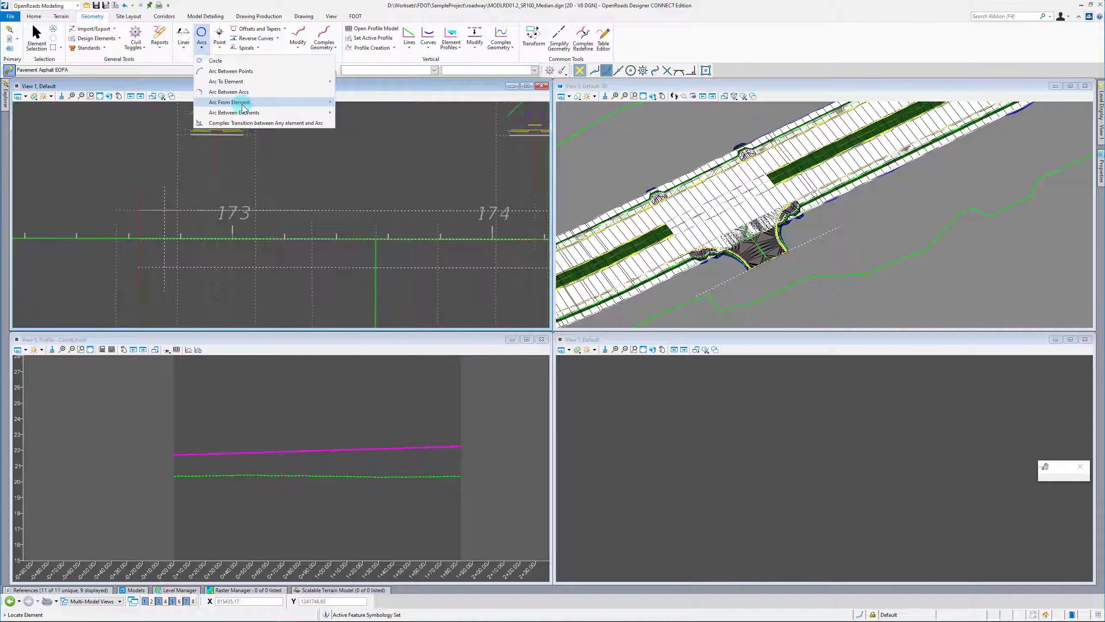
mouse_move(306, 106)
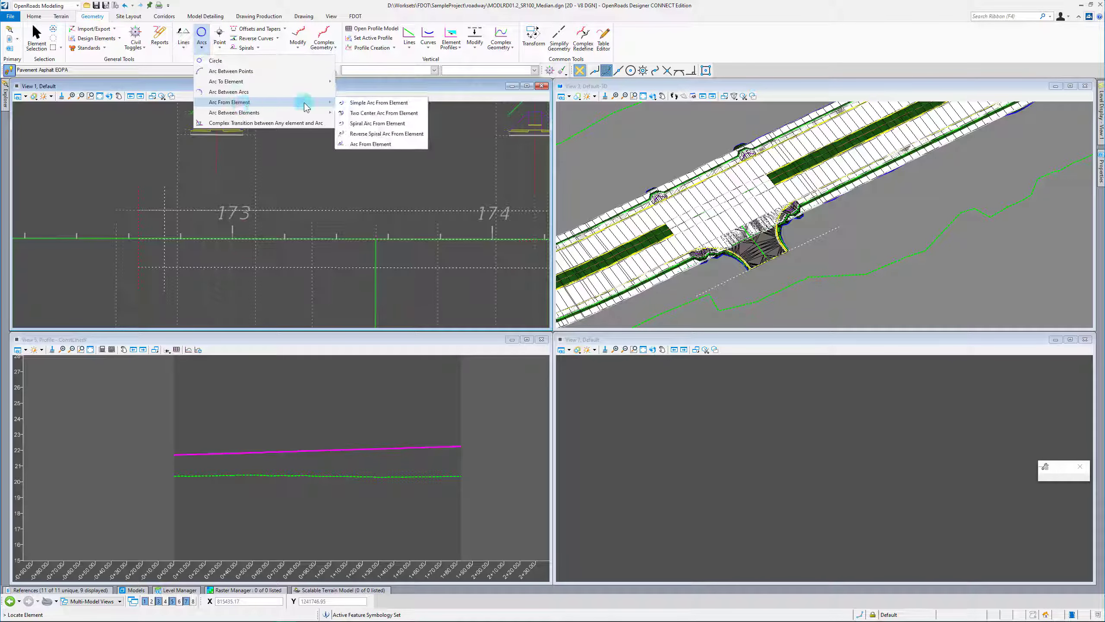
left_click(379, 102)
scroll(151, 261, "up", 2)
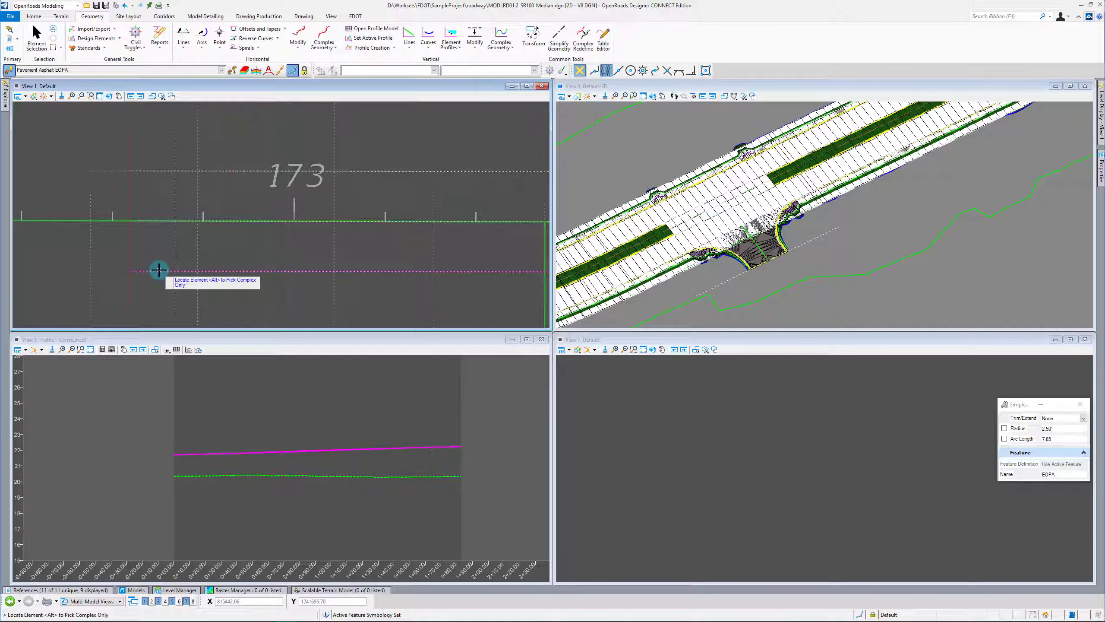
left_click(159, 271)
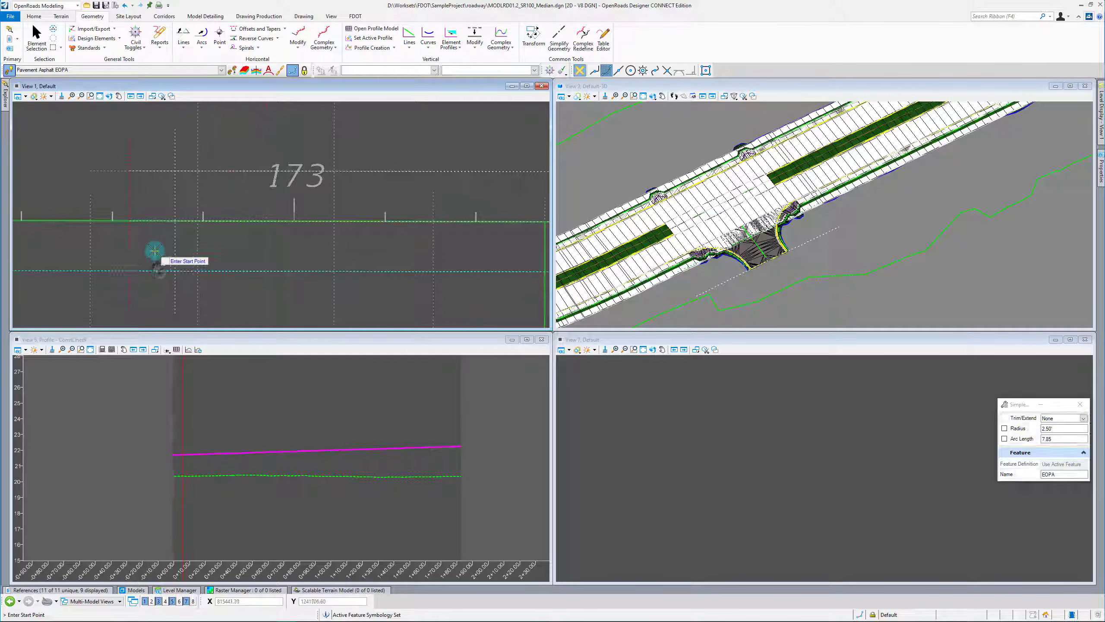
left_click(667, 71)
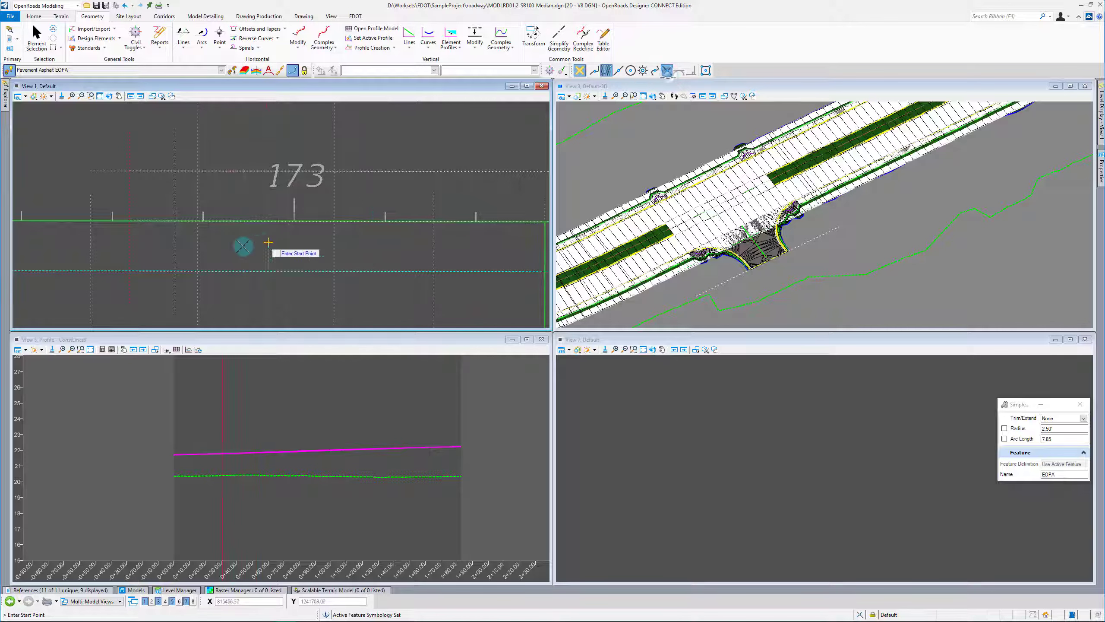
left_click(178, 262)
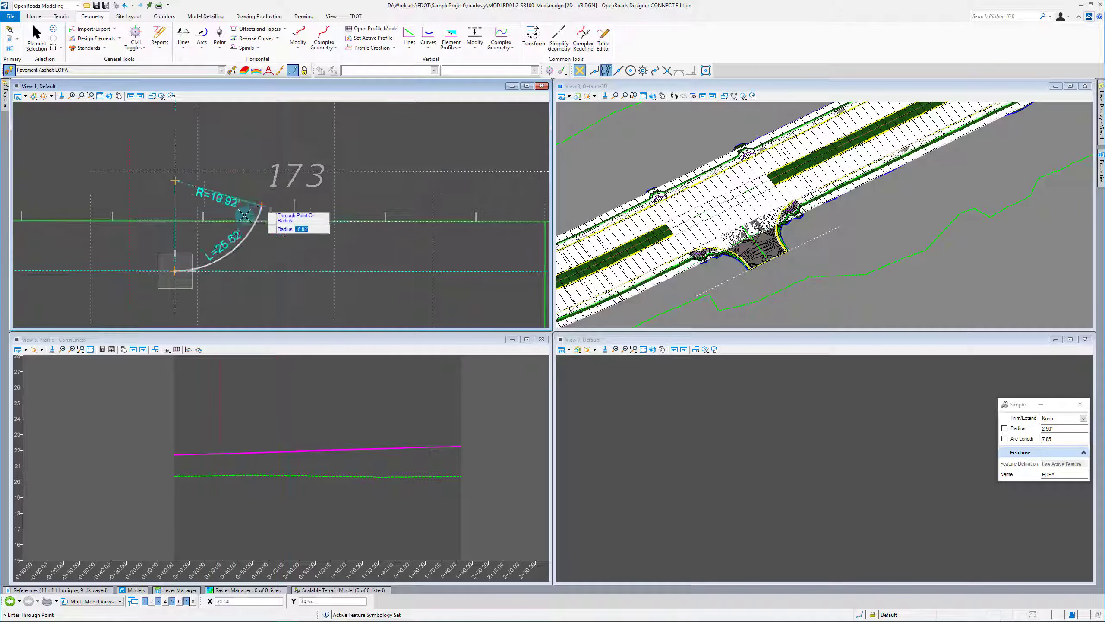
Complete the arc as a half circle of 11.00' radius ending at the crossing line's intersection with the upper offset line, with Trim/Extend None.
left_click(669, 71)
scroll(191, 184, "up", 4)
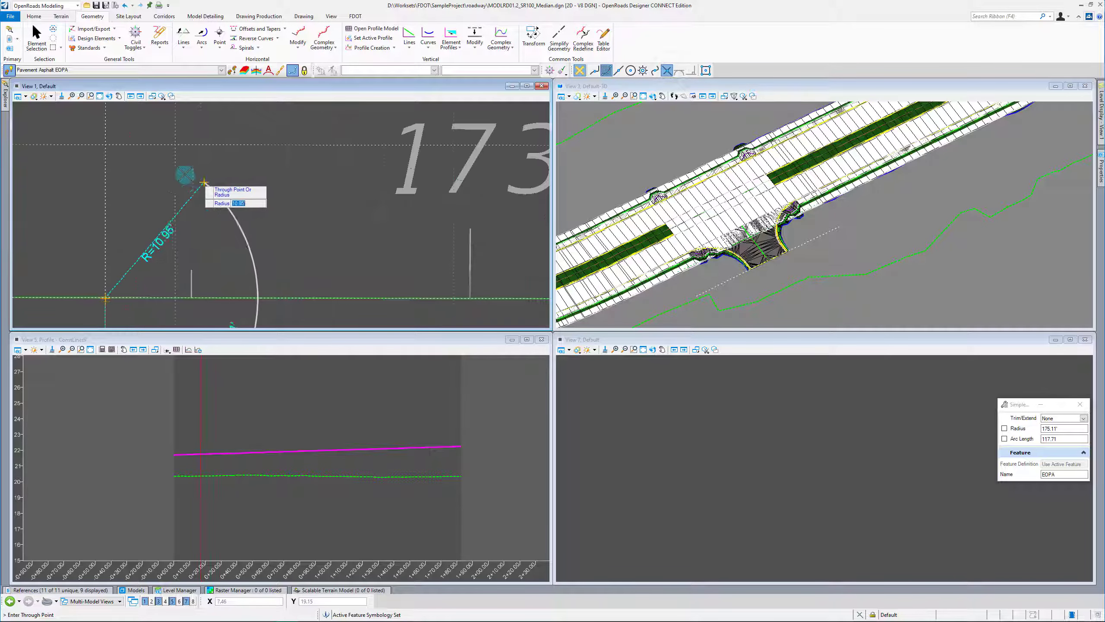
left_click(106, 144)
scroll(130, 153, "down", 2)
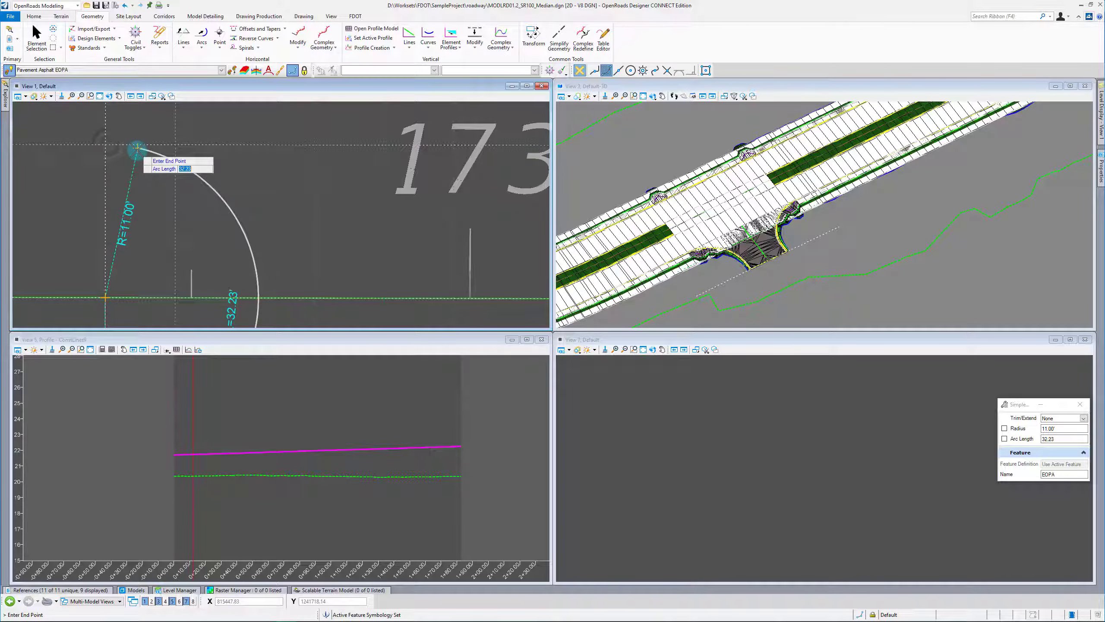
scroll(136, 175, "down", 2)
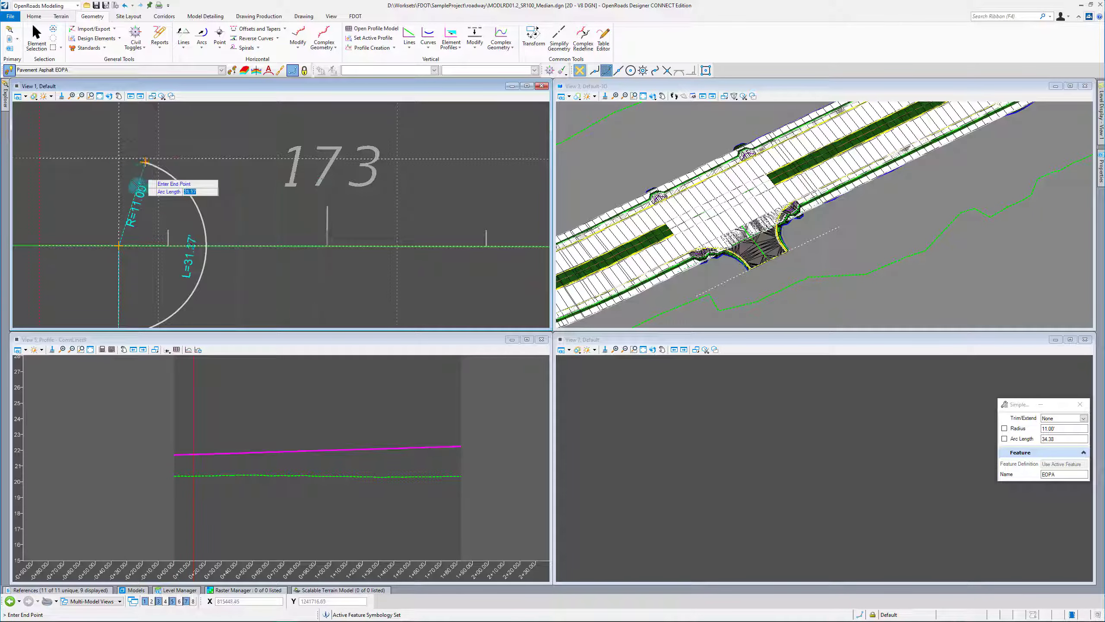
scroll(139, 203, "down", 2)
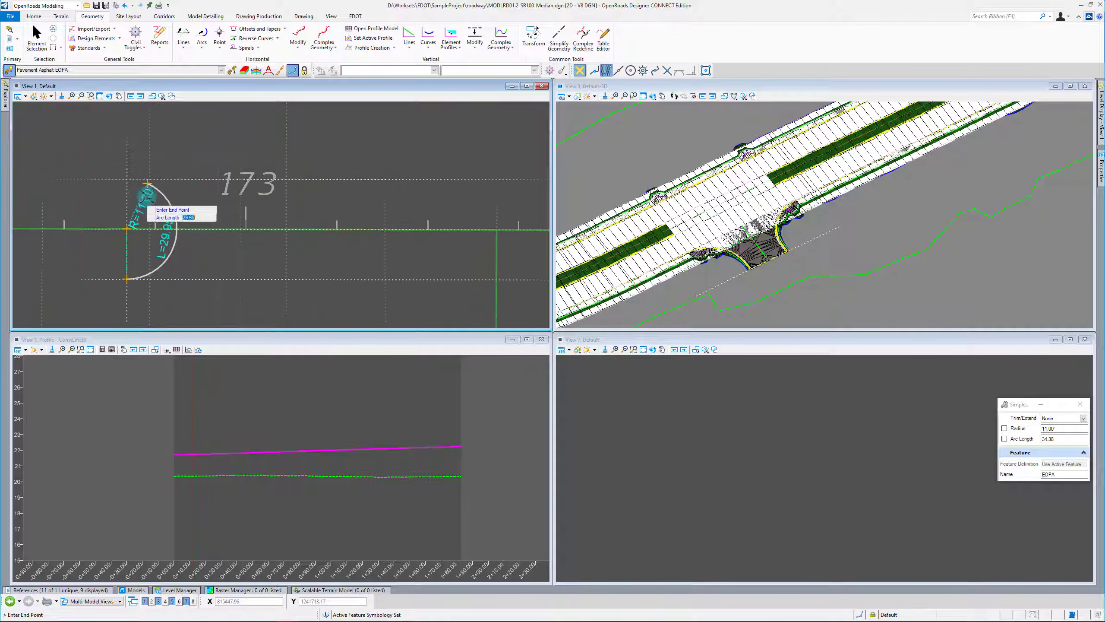
left_click(667, 70)
scroll(130, 190, "up", 4)
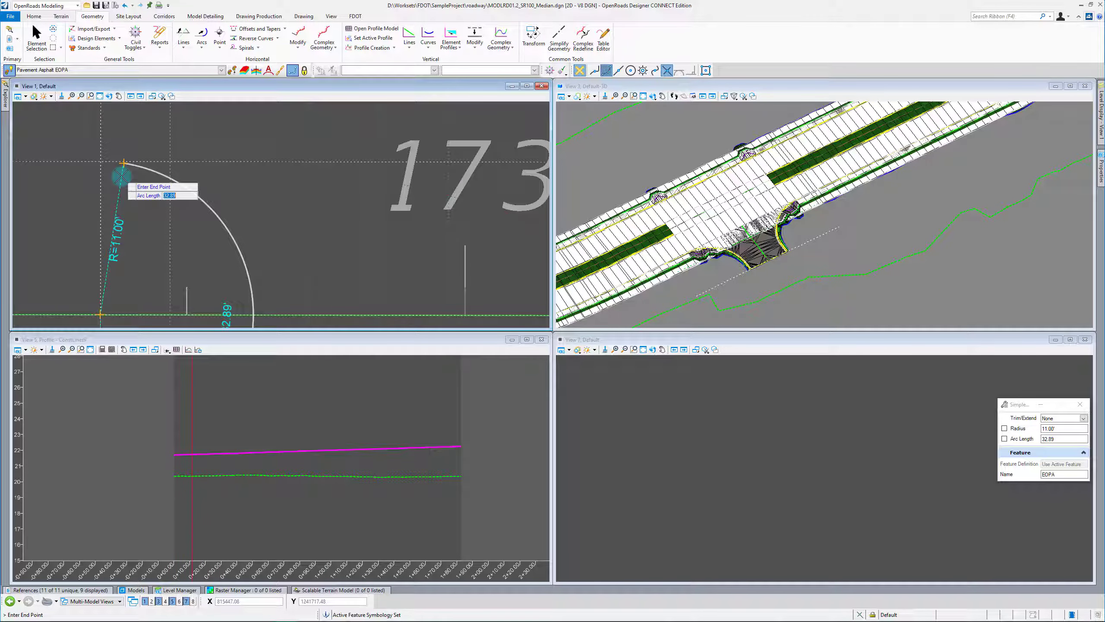
left_click(101, 161)
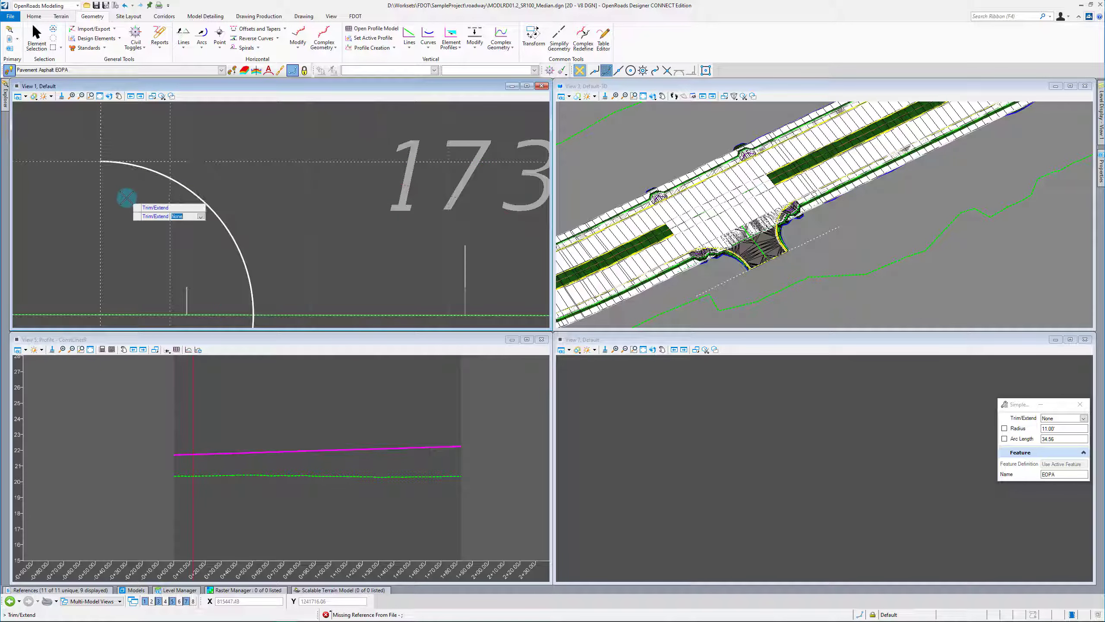
left_click(125, 197)
Set the offset of the crossing construction line through the arc's ends to -20.00'.
scroll(237, 227, "down", 3)
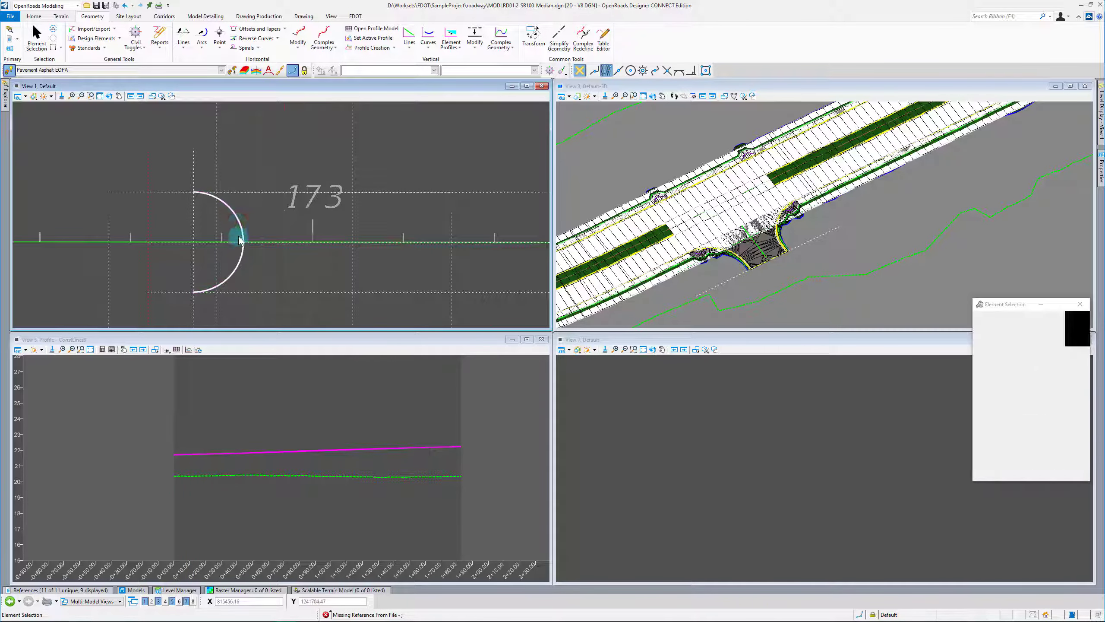
left_click(240, 240)
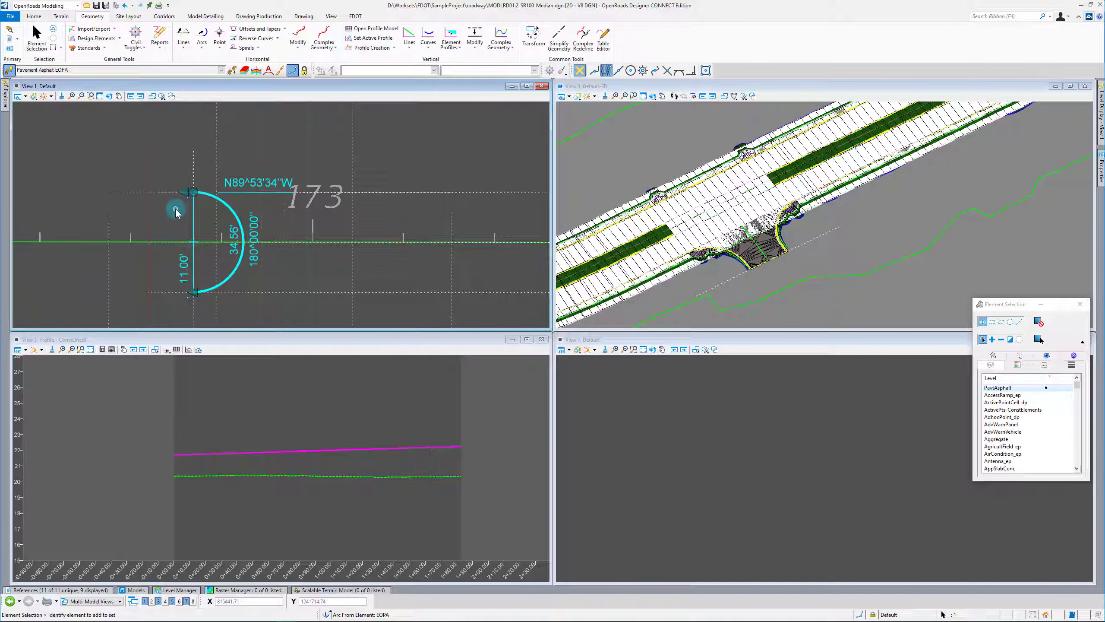
left_click(192, 216)
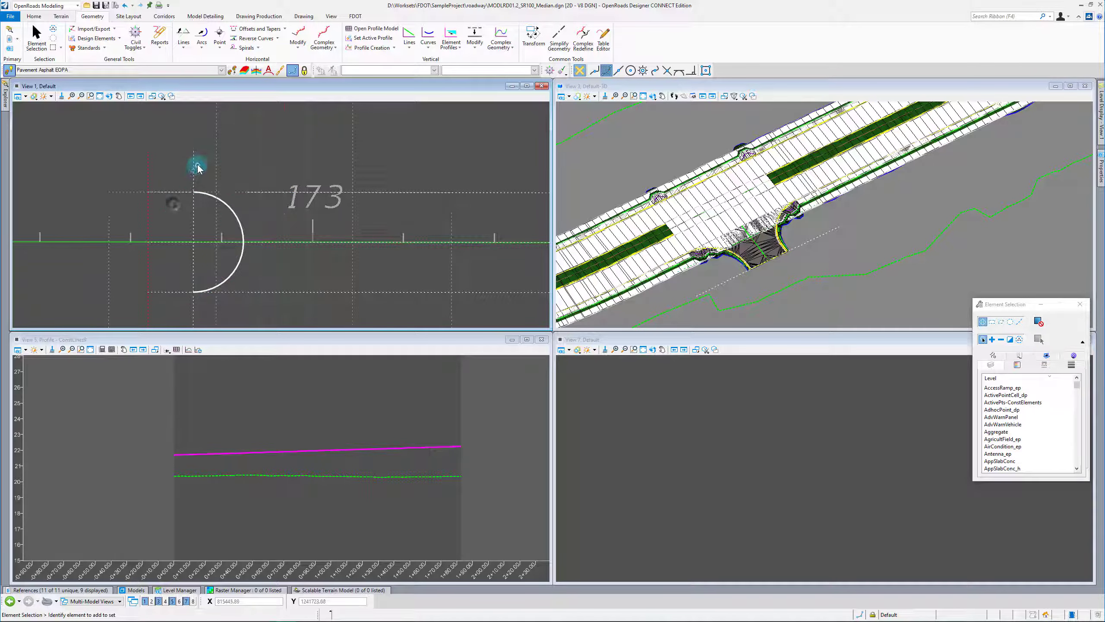
left_click(231, 232)
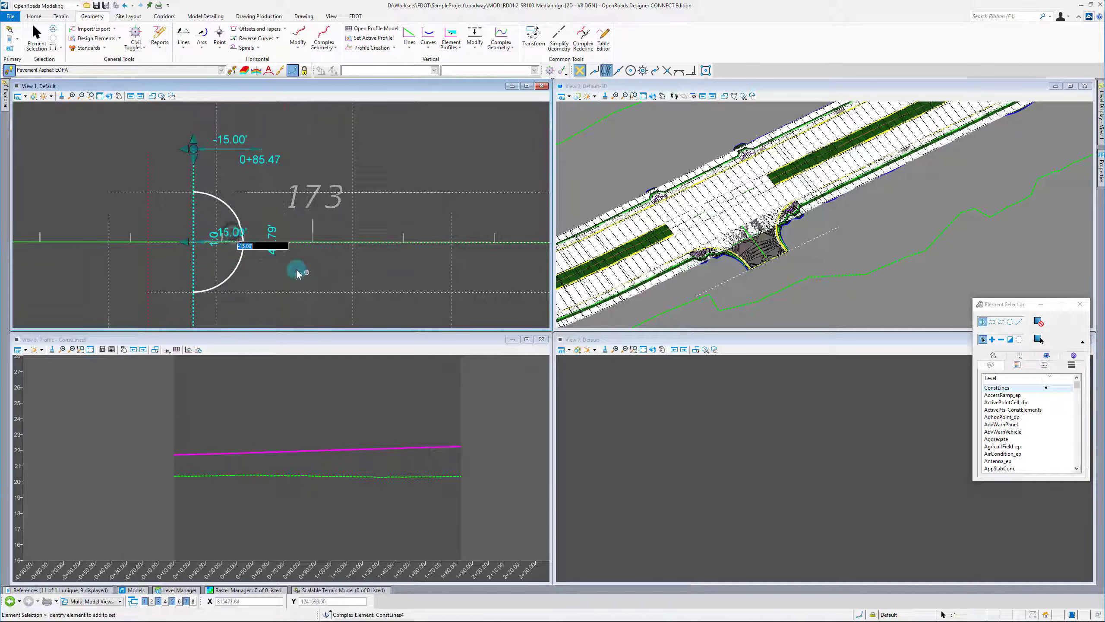
key("Return")
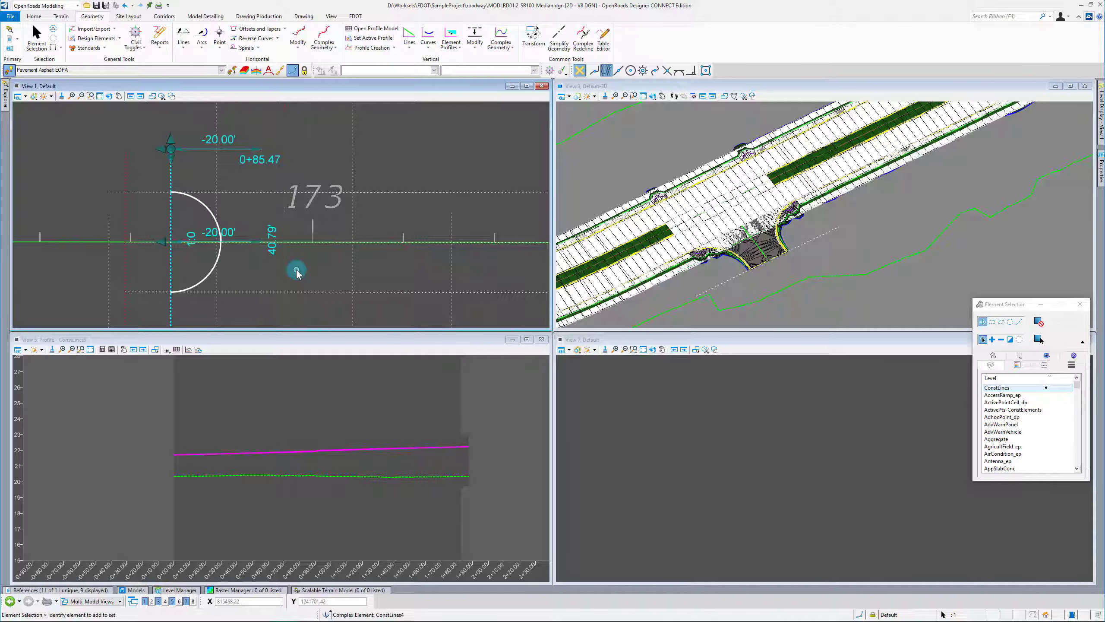
scroll(225, 227, "down", 2)
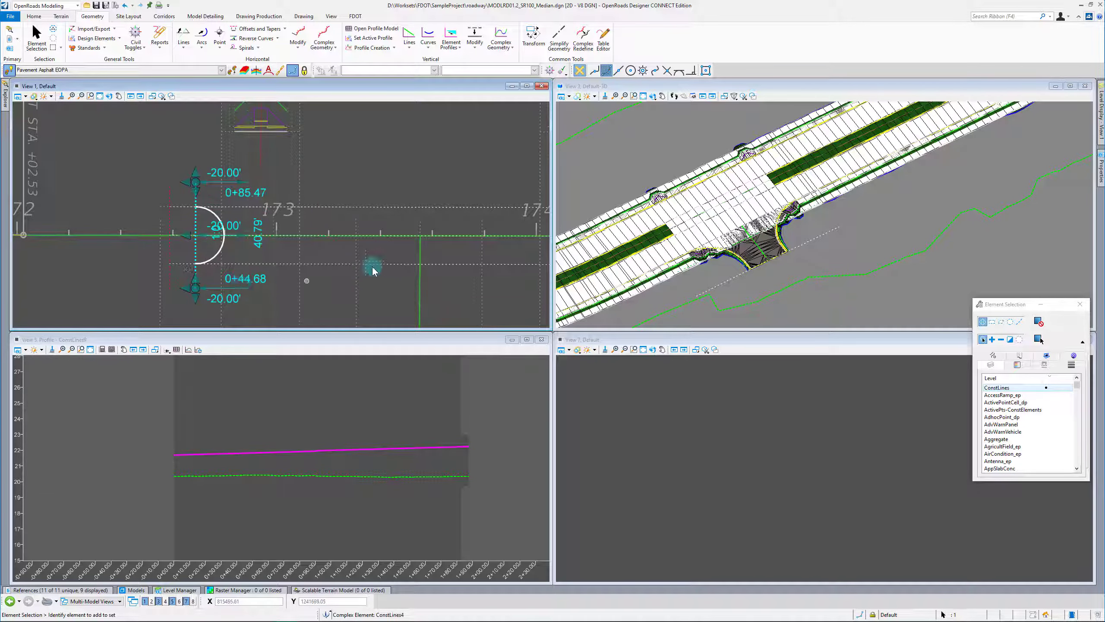
scroll(167, 226, "up", 2)
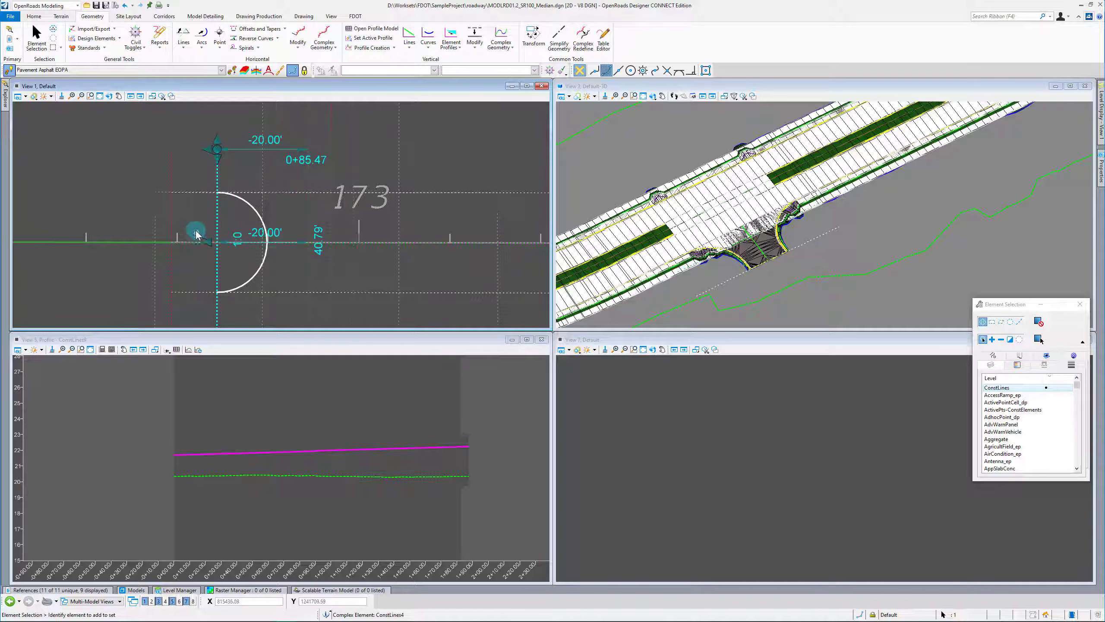
mouse_move(189, 196)
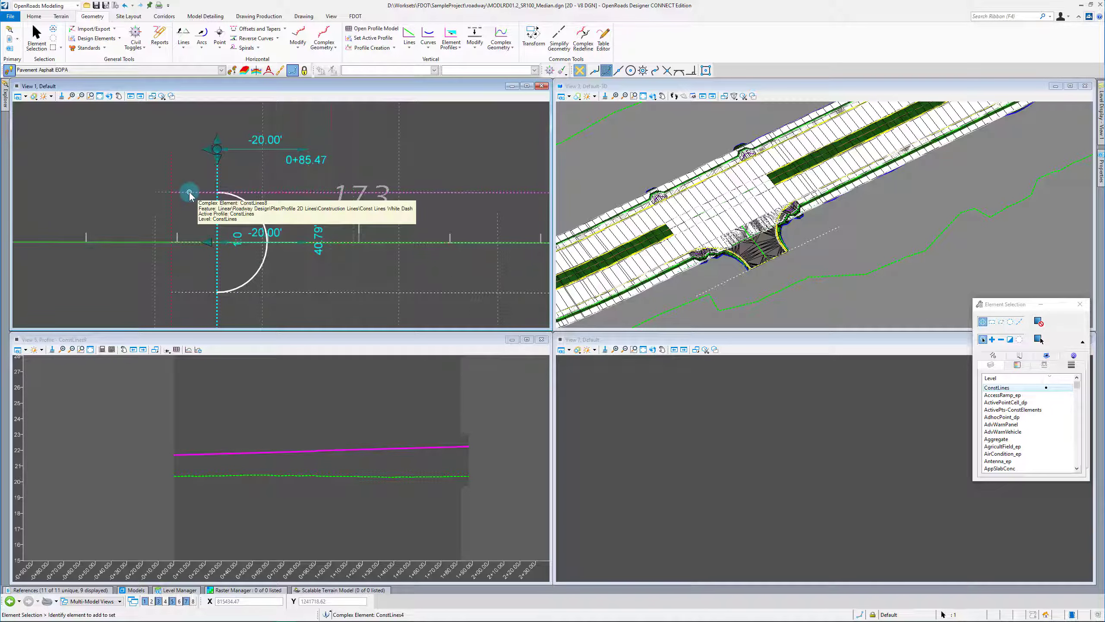
mouse_move(219, 178)
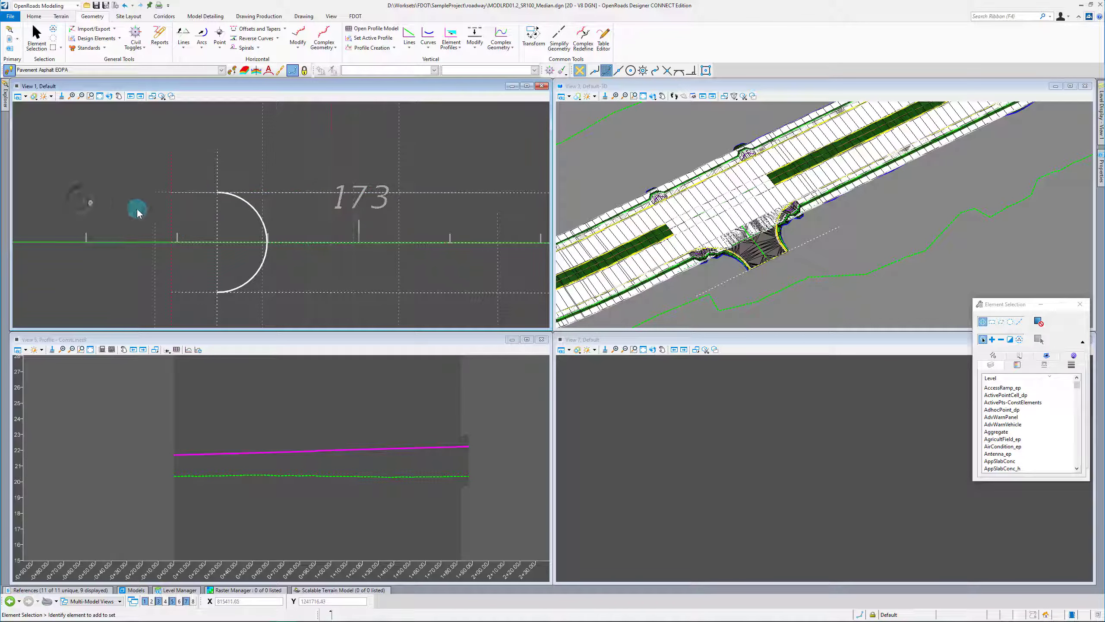
Set the offset of the crossing construction line through the arc's ends back to -15.00'.
left_click(171, 173)
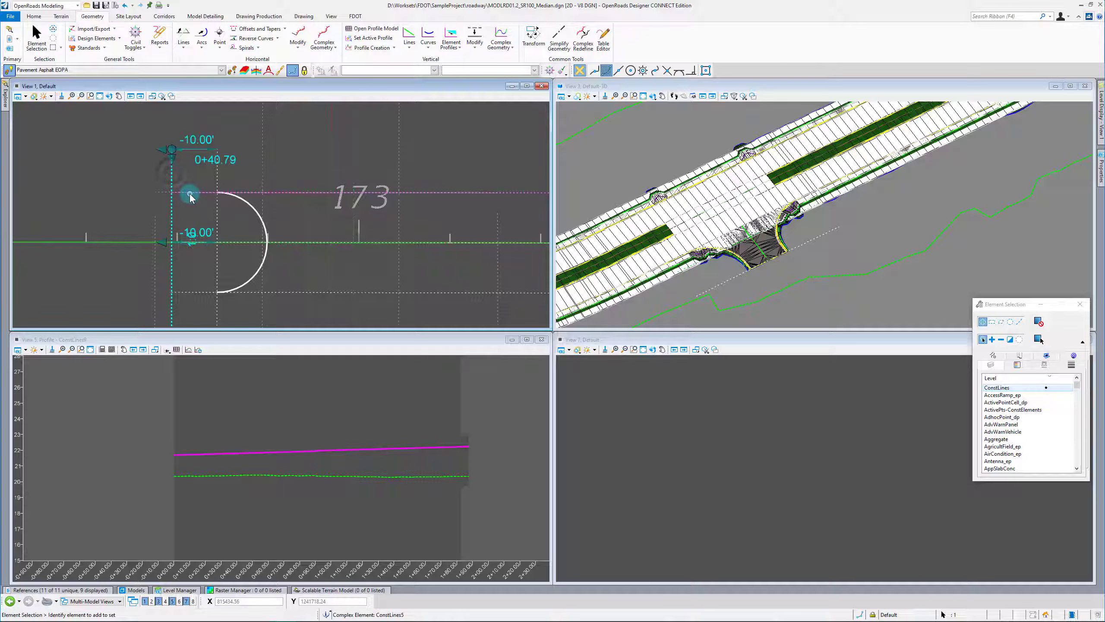
left_click(190, 193)
key("Escape")
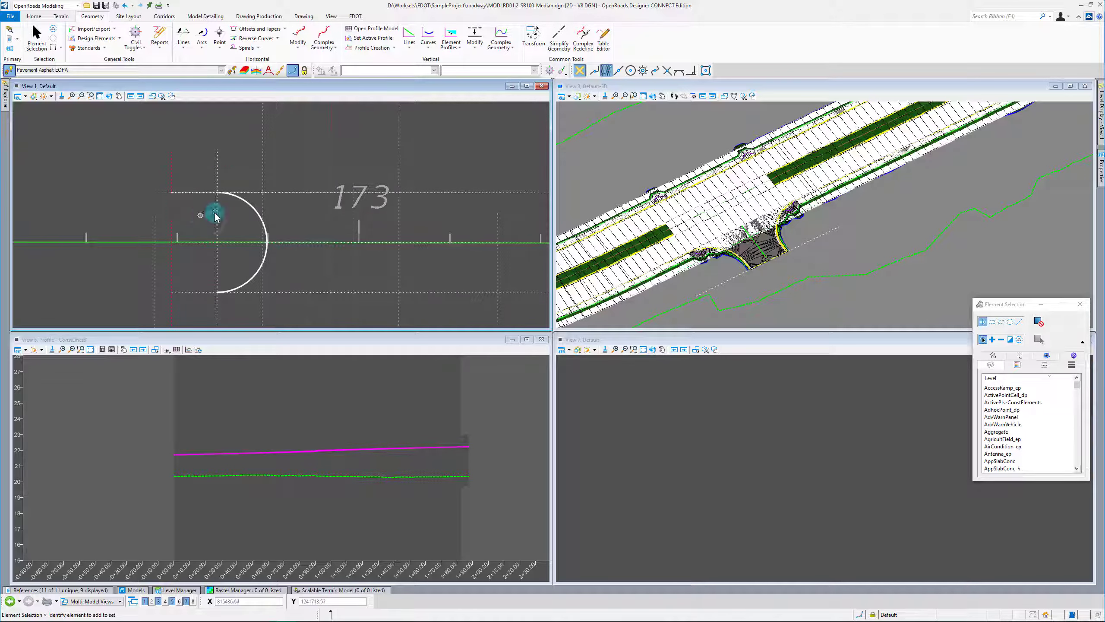
left_click(218, 223)
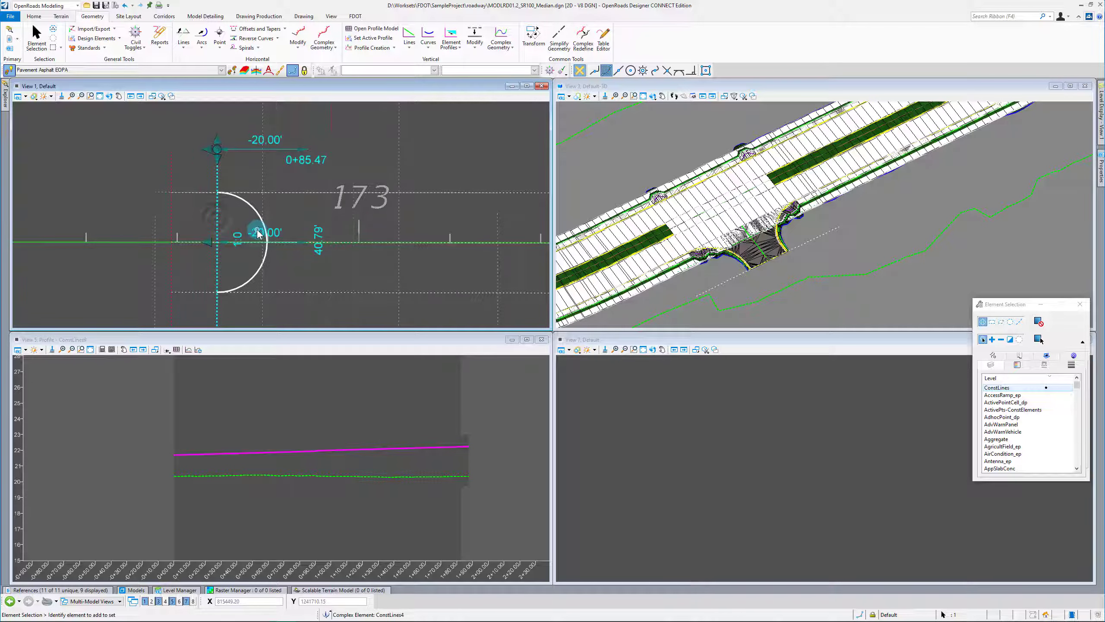
left_click(280, 236)
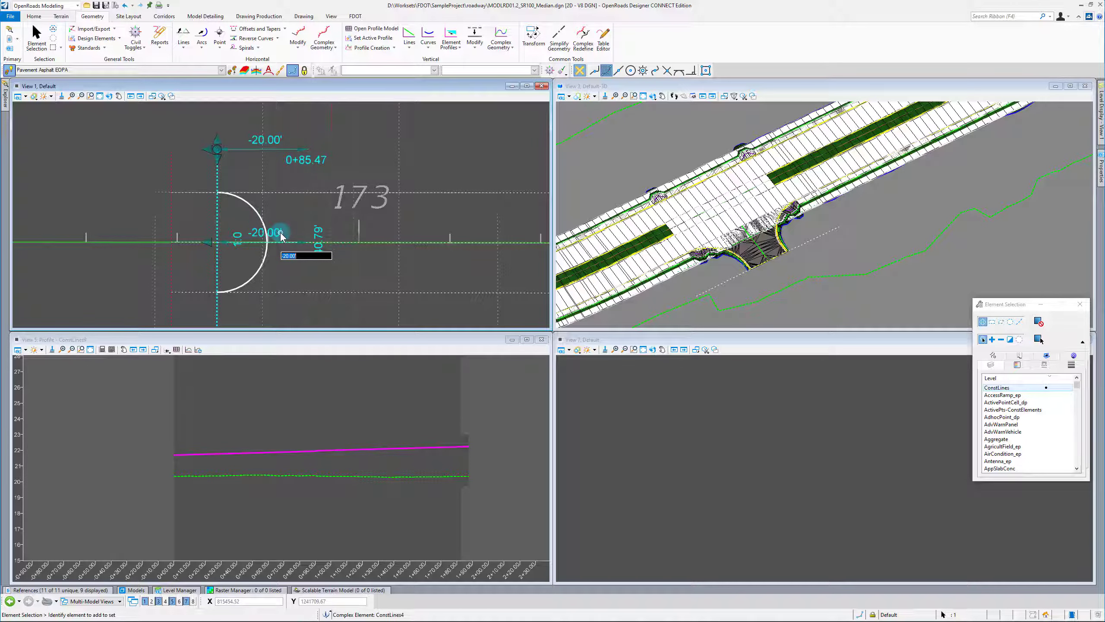
type("-15")
key("Return")
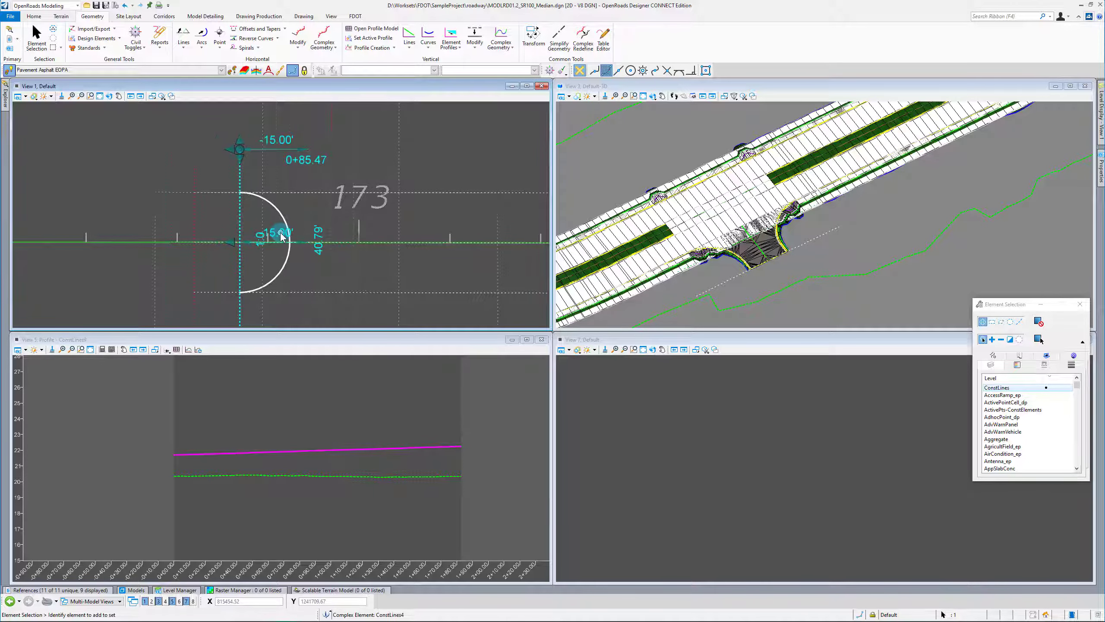
left_click(206, 222)
Turn the display of the MODLRD01.1Z_SR100_PavtProj_.dgn reference off and back on in the 3D view.
scroll(212, 218, "down", 2)
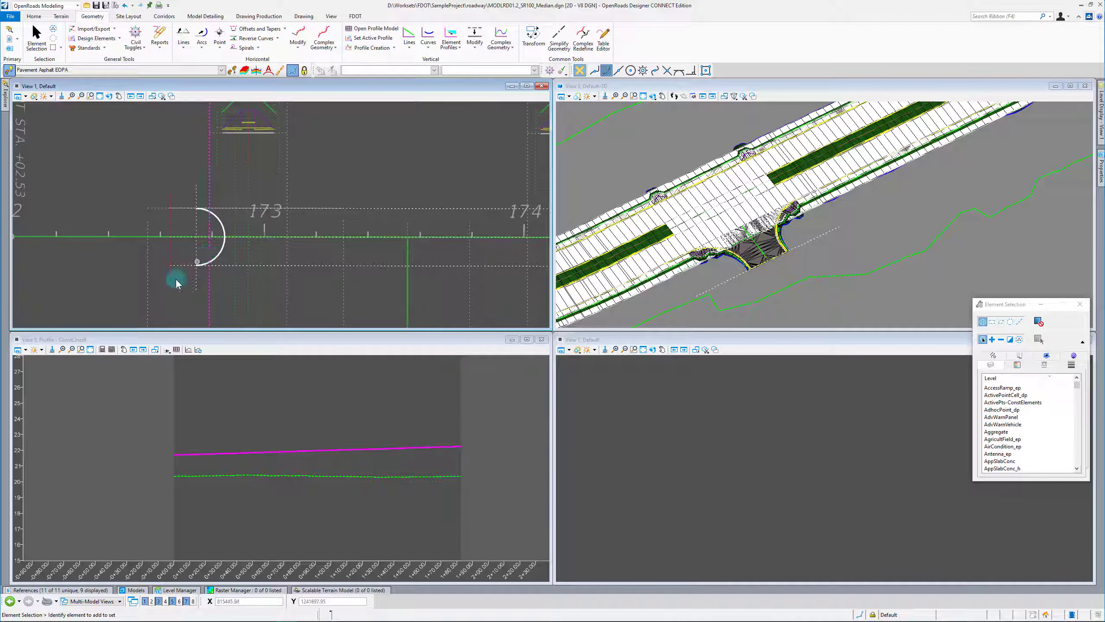
scroll(177, 279, "up", 2)
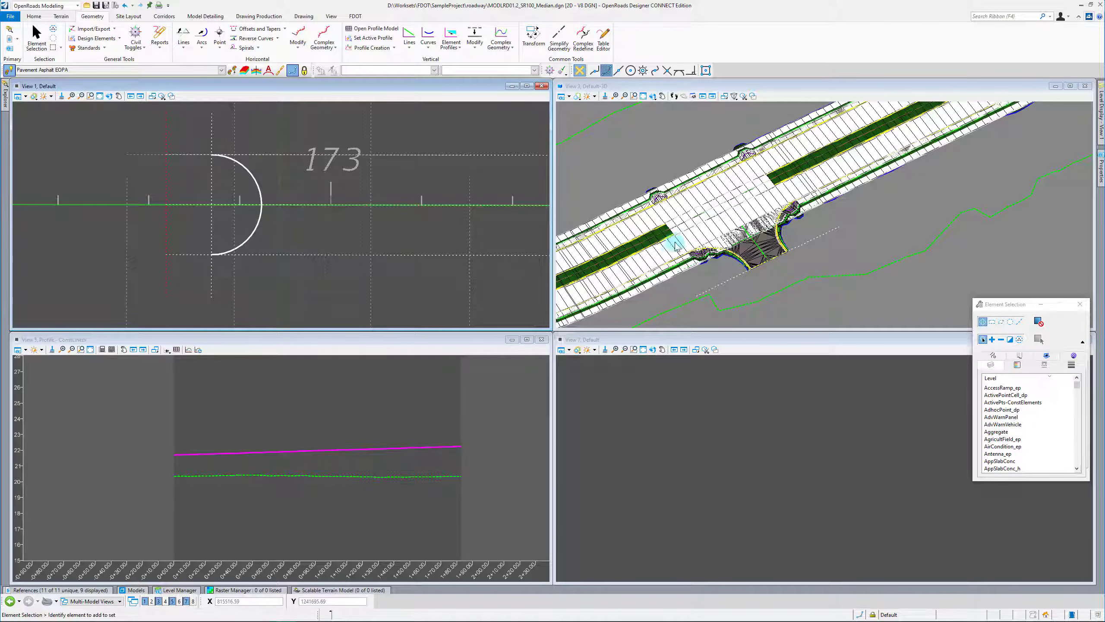
scroll(676, 246, "up", 2)
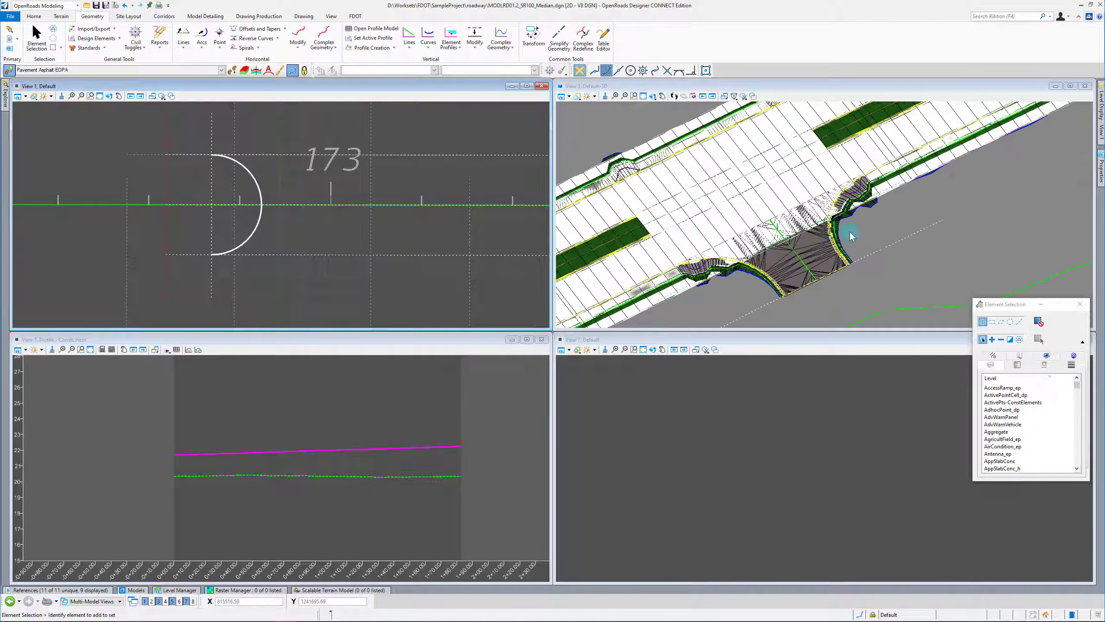
left_click(77, 590)
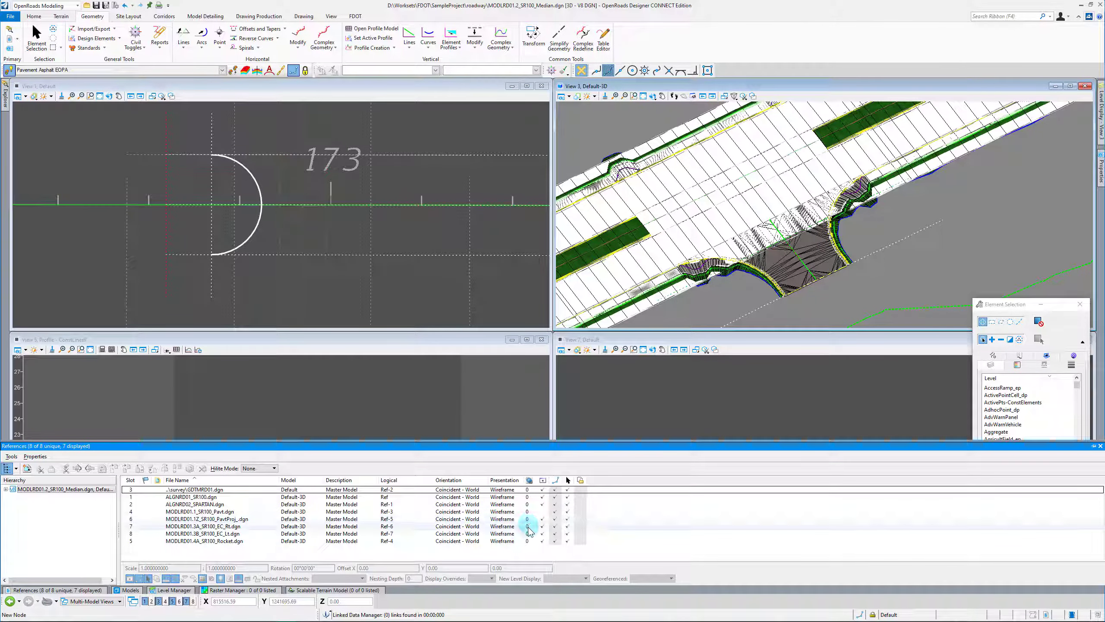
left_click(542, 519)
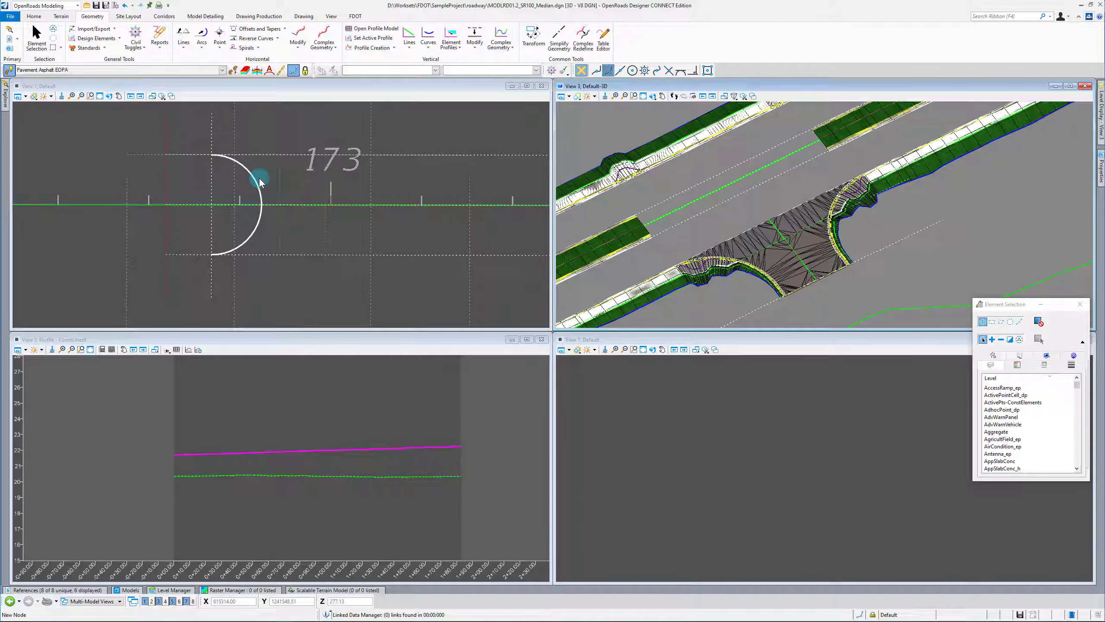
left_click(71, 590)
Open the profile model of the half-circle arc at the median end in the profile view.
left_click(262, 227)
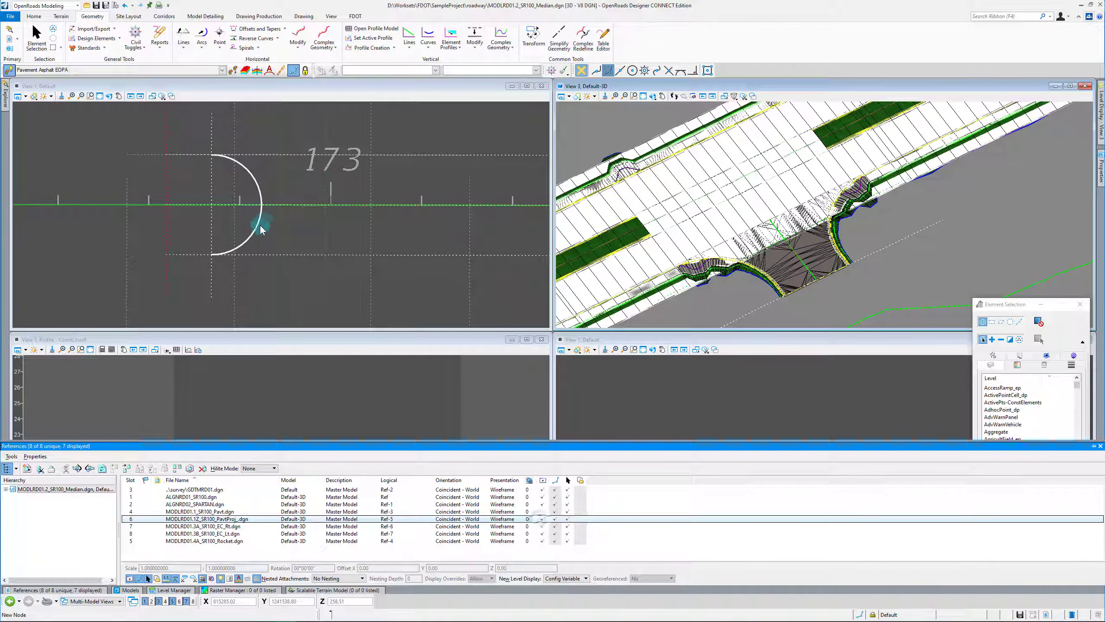
left_click(257, 228)
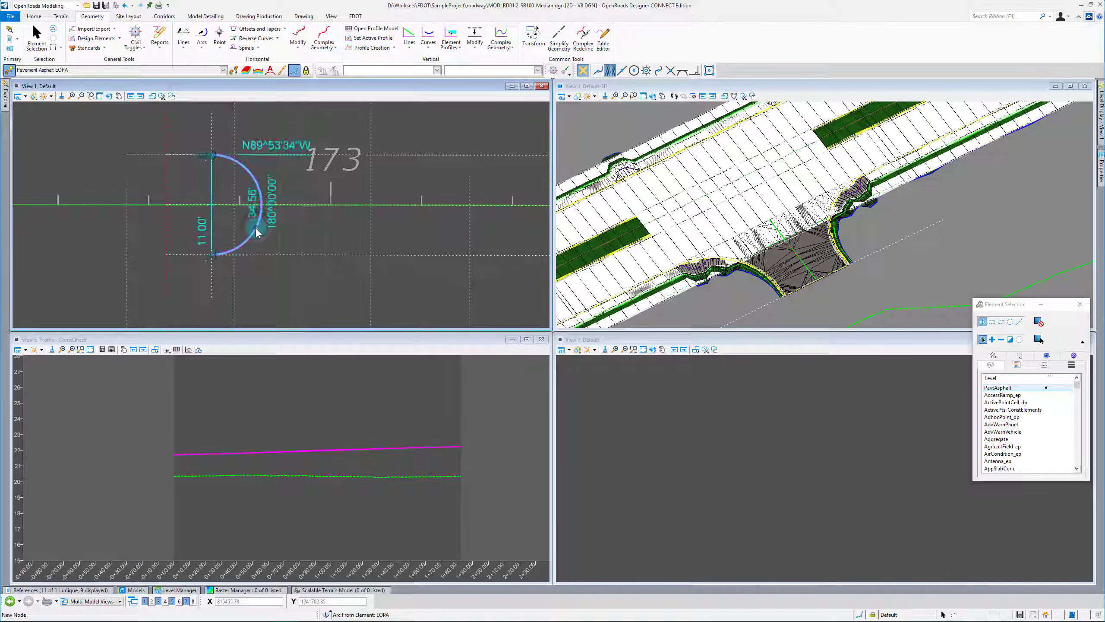
left_click(276, 222)
left_click(279, 401)
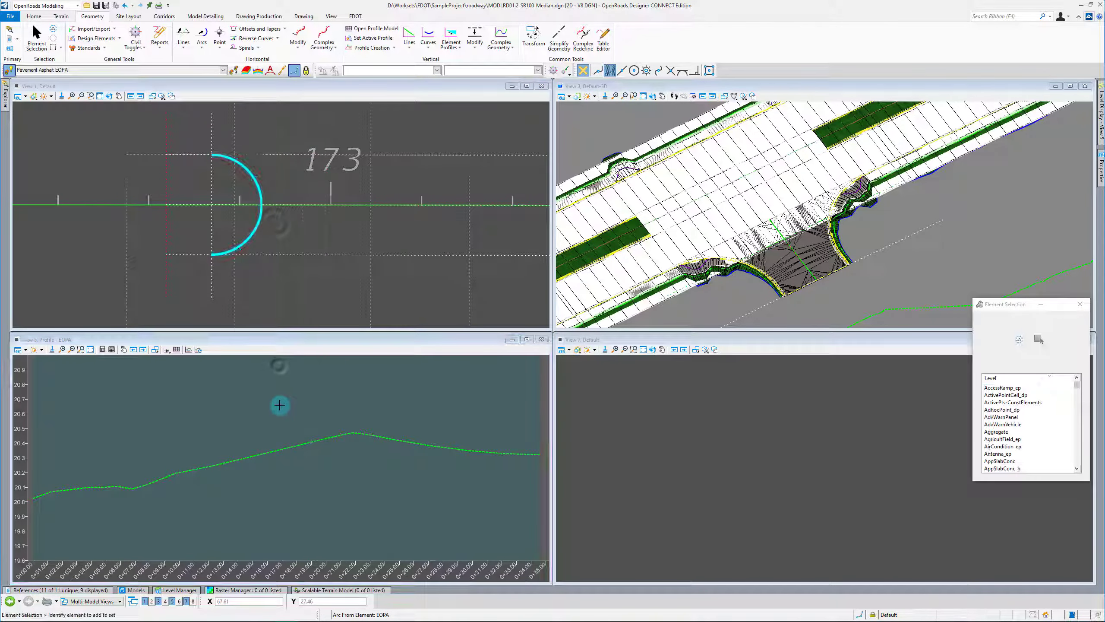
Create a quick surface profile for the half-circle arc from the projected SR100 pavement surface in the 3D view.
left_click(168, 350)
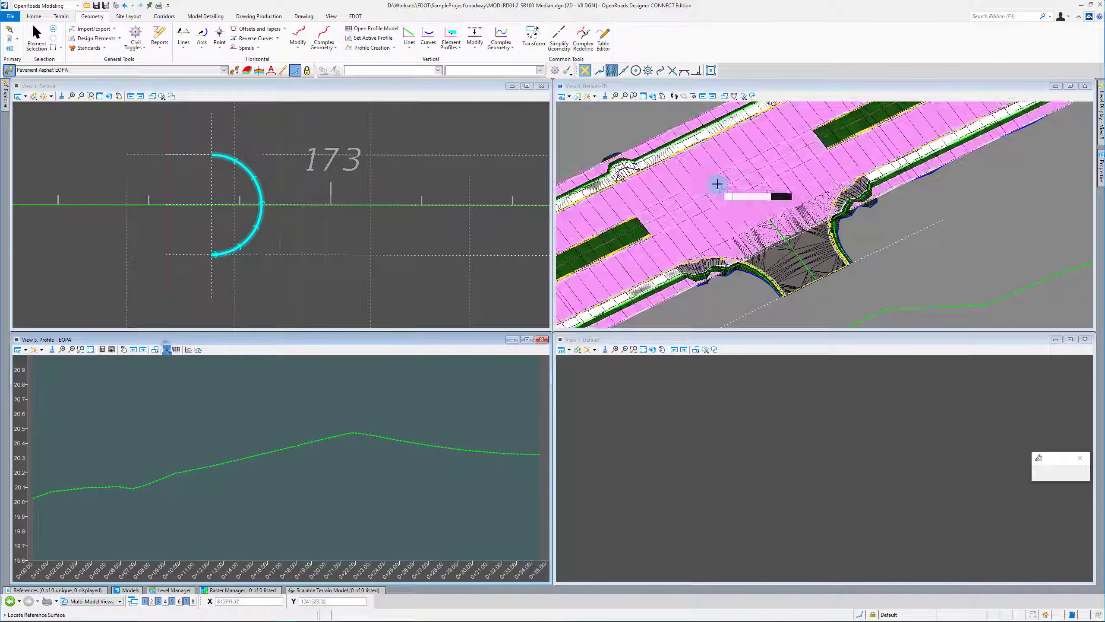
left_click(958, 248)
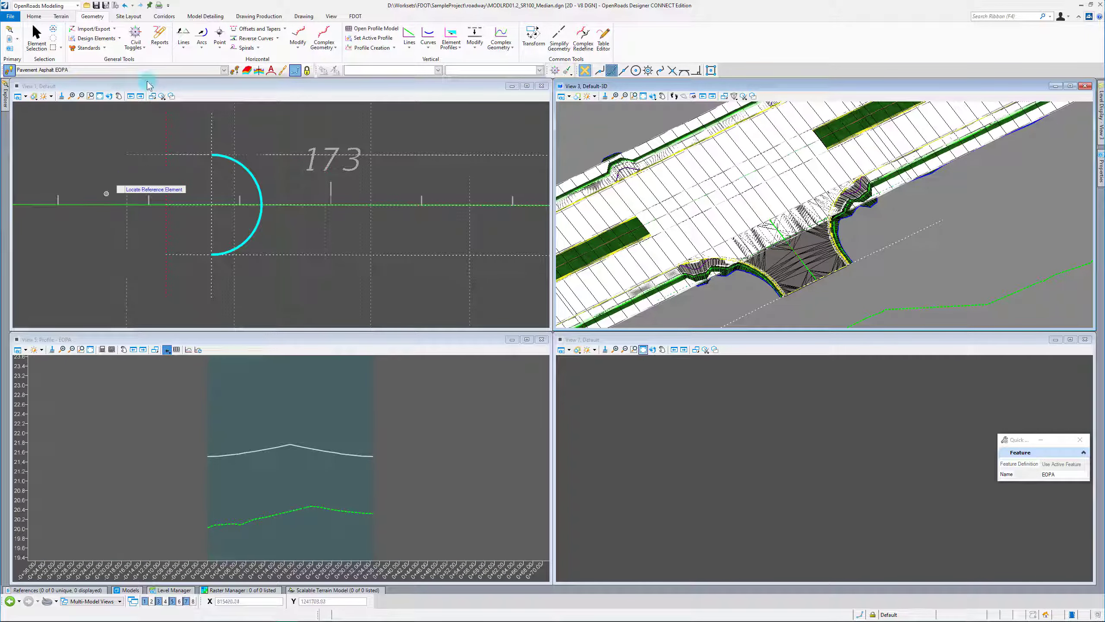
left_click(51, 51)
left_click(270, 411)
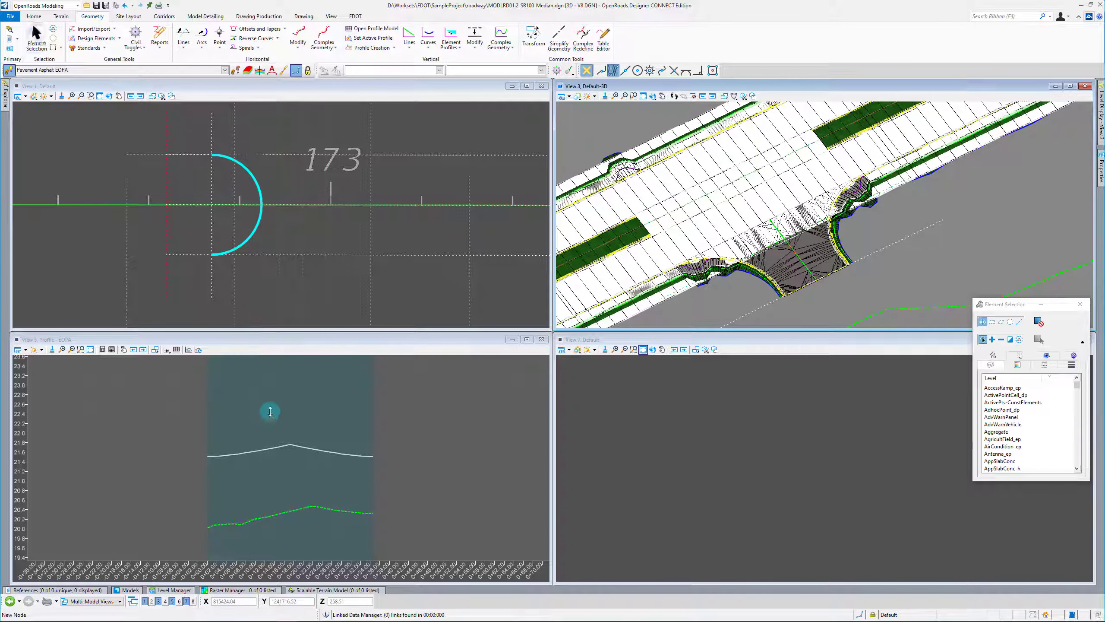
Set the pavement surface profile as the active profile of the half-circle arc.
scroll(256, 432, "up", 5)
left_click(249, 464)
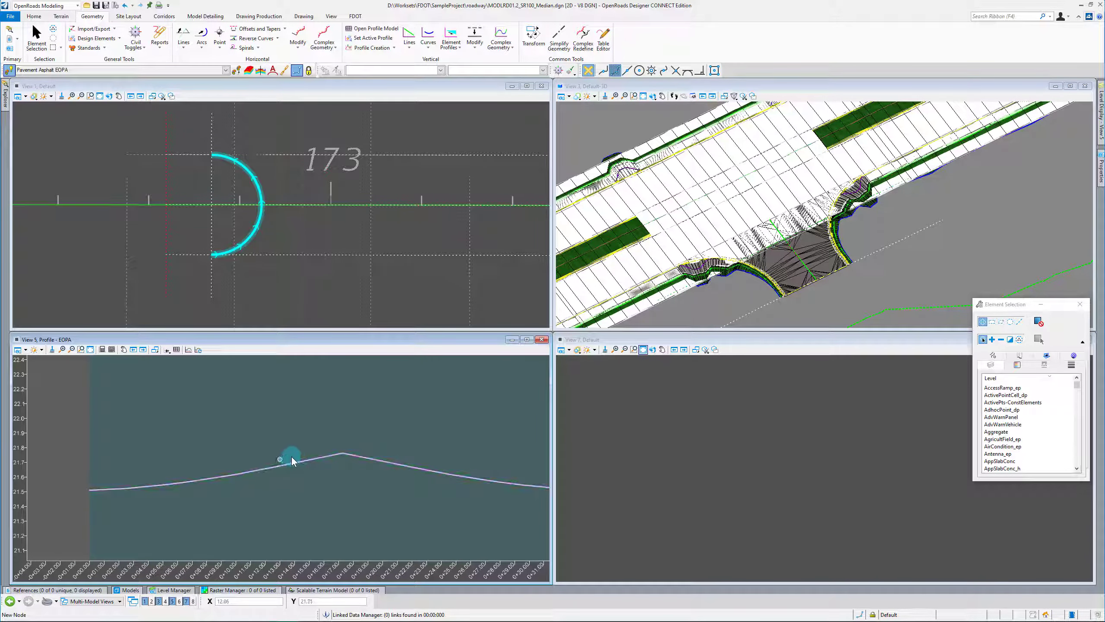
scroll(210, 450, "down", 3)
left_click(211, 451)
left_click(257, 448)
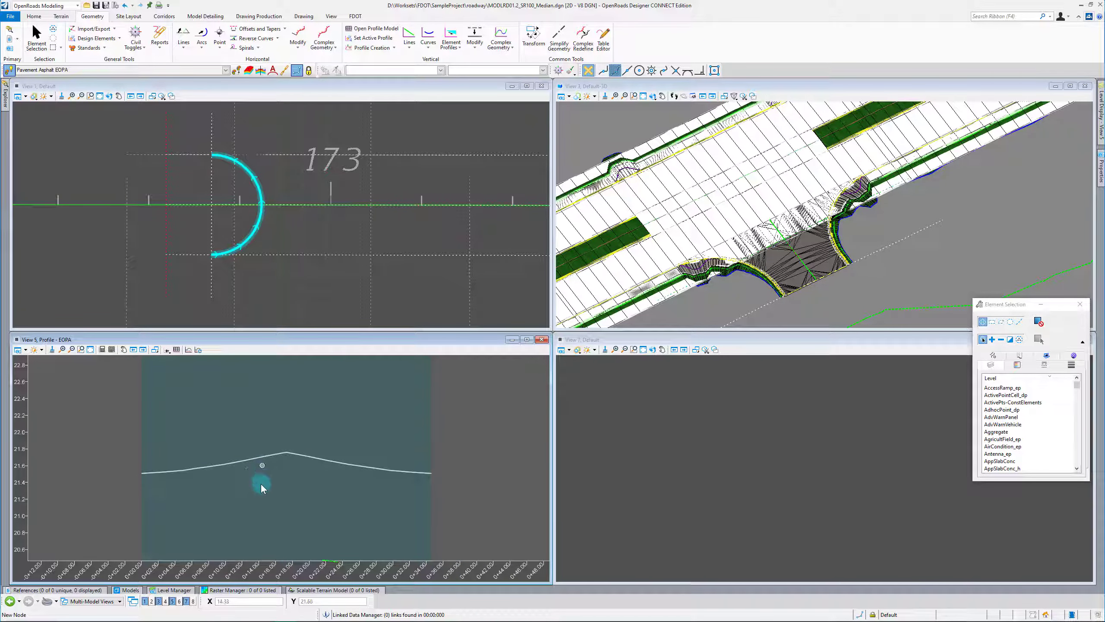
left_click(216, 187)
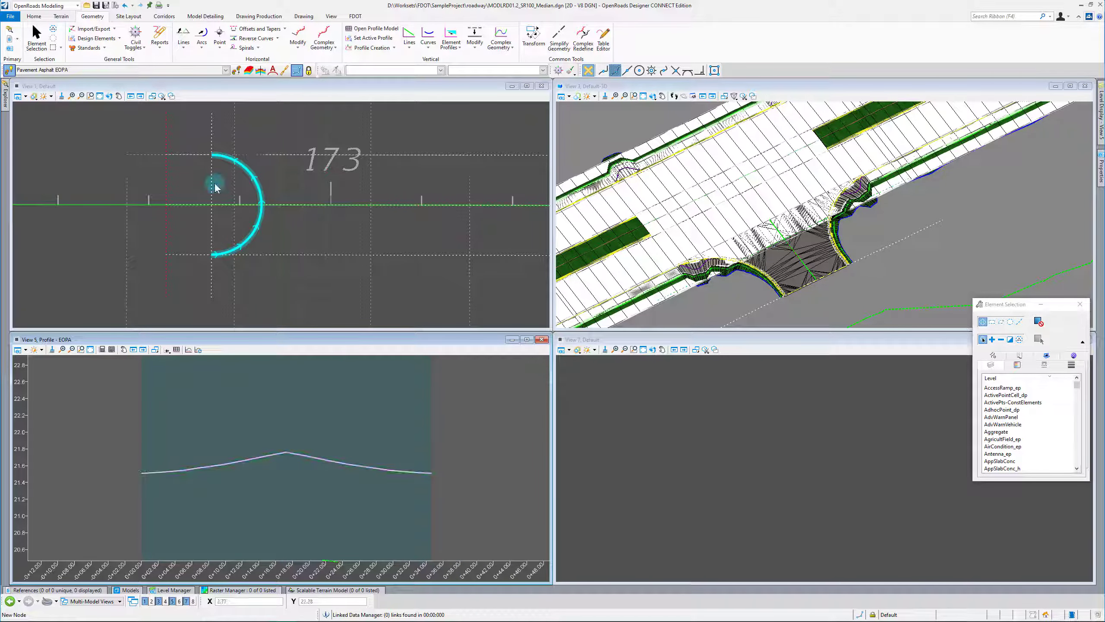
left_click(377, 49)
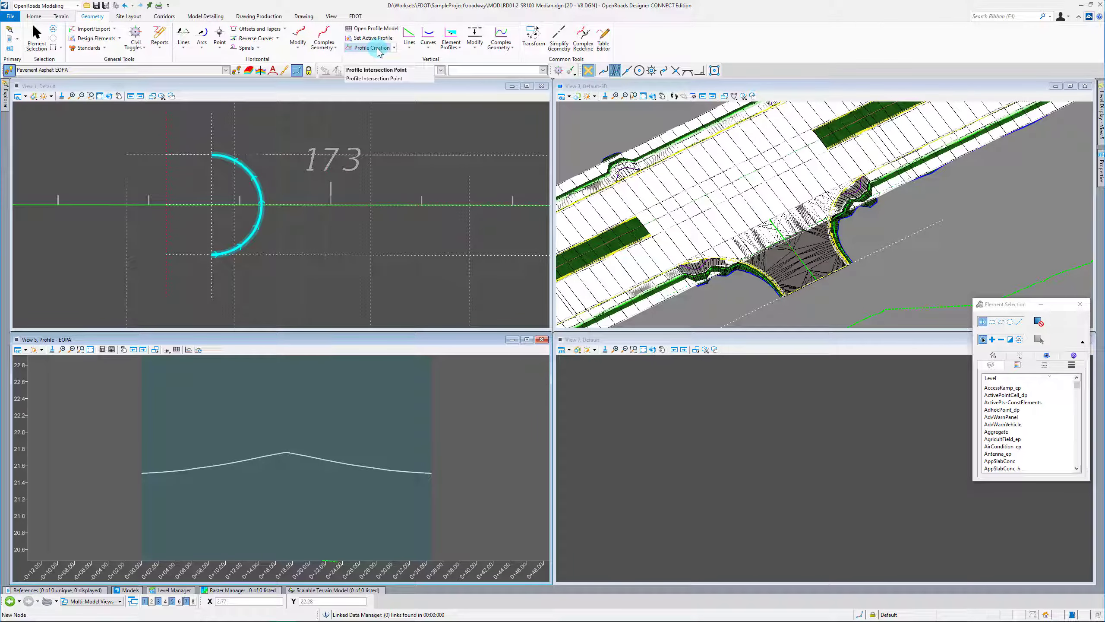
left_click(265, 179)
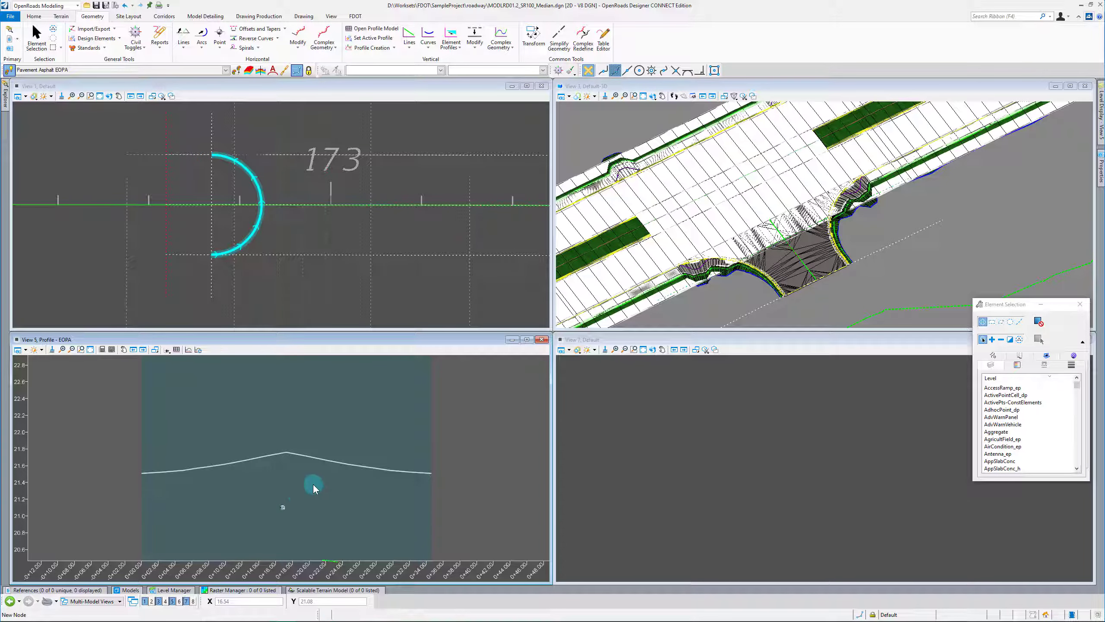
left_click(332, 460)
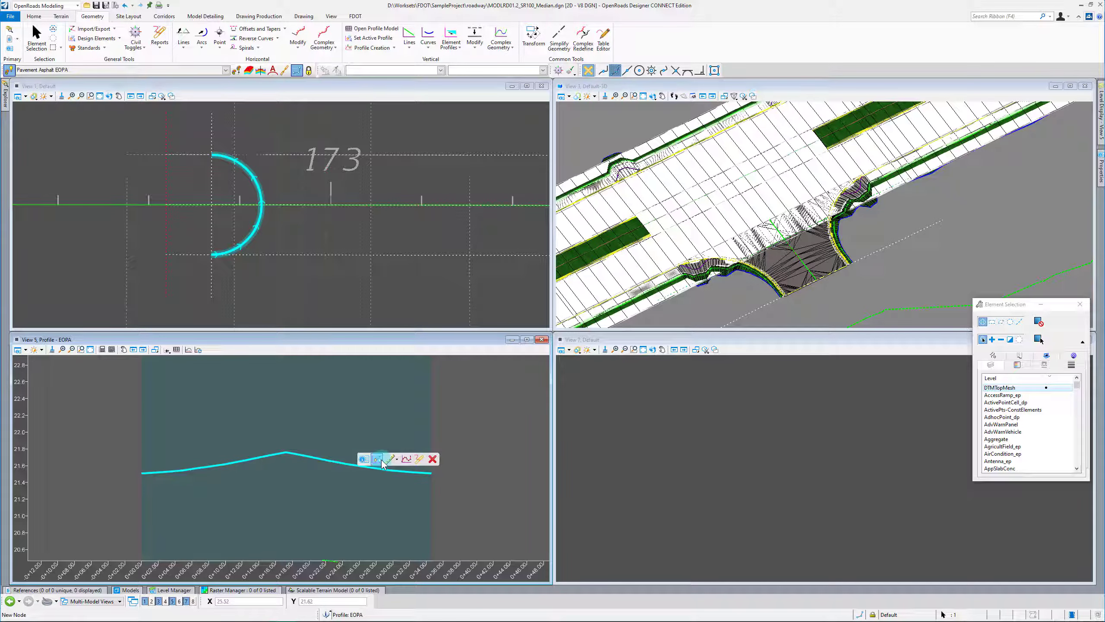
left_click(378, 460)
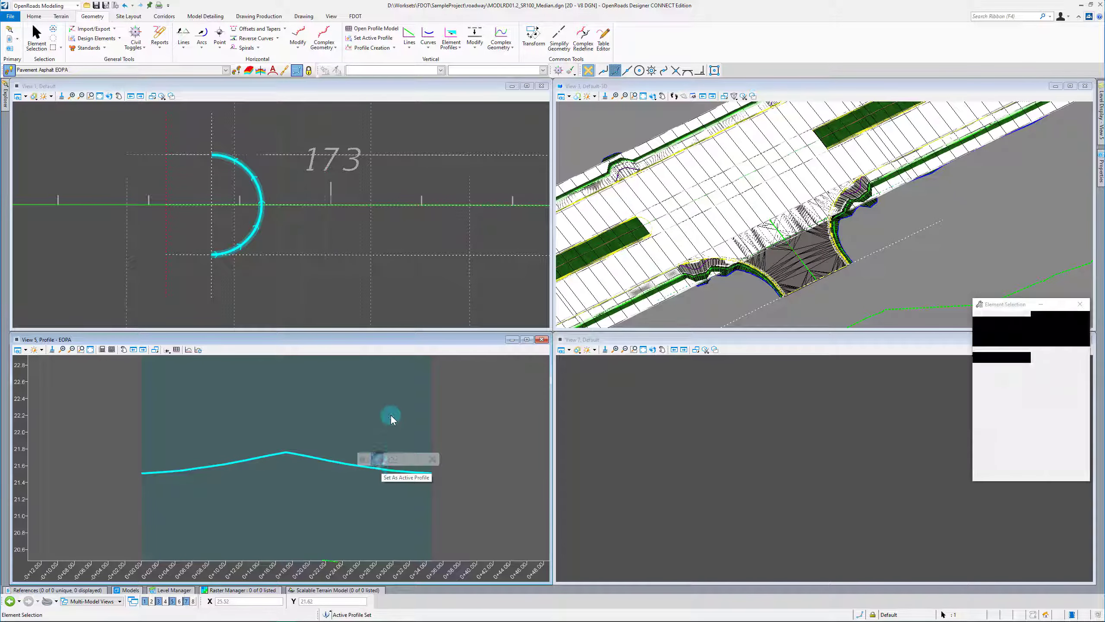
left_click(402, 288)
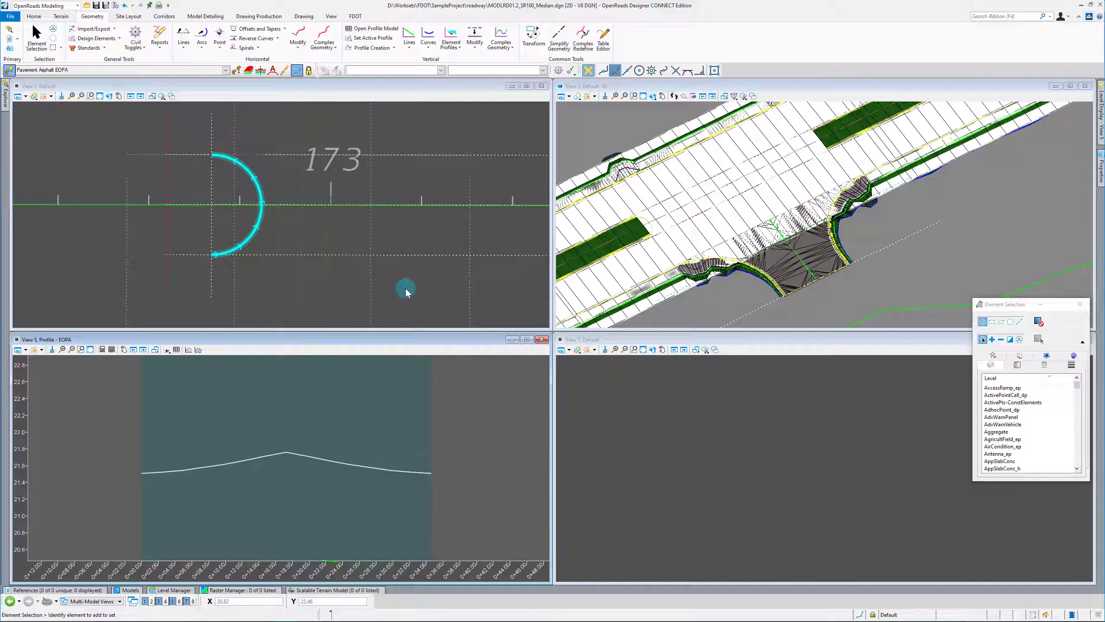
Turn on the TmpDrpHndlStg3_dp and CorrHndlStg3_dp levels of MODLRD01.2_SR100_Median.dgn in the plan view.
scroll(652, 213, "up", 2)
scroll(653, 213, "up", 2)
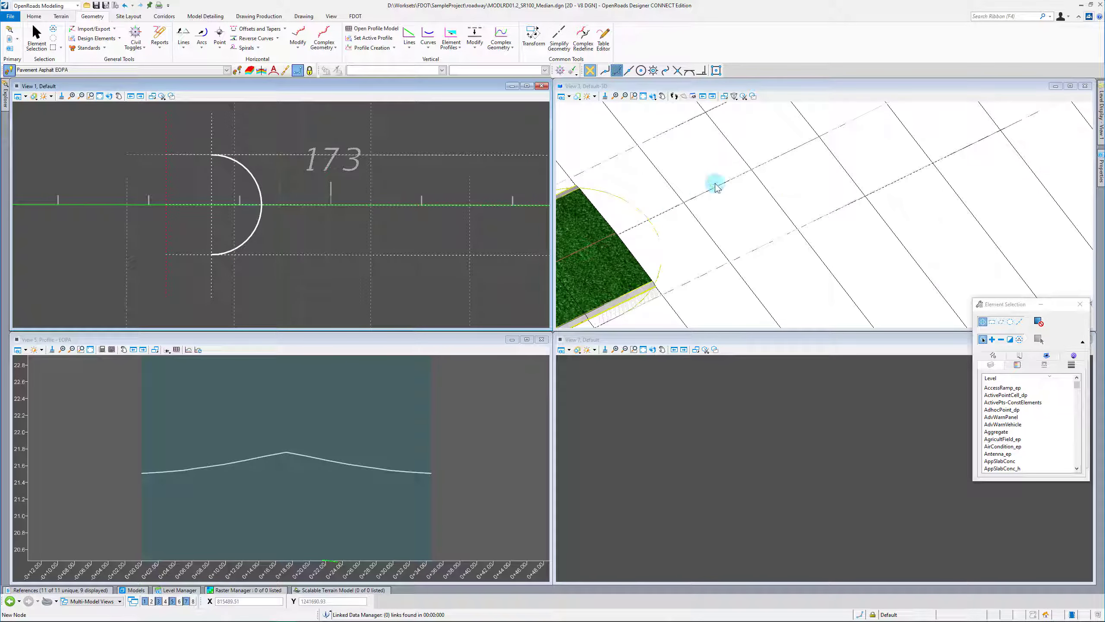
scroll(717, 189, "down", 2)
scroll(736, 212, "up", 3)
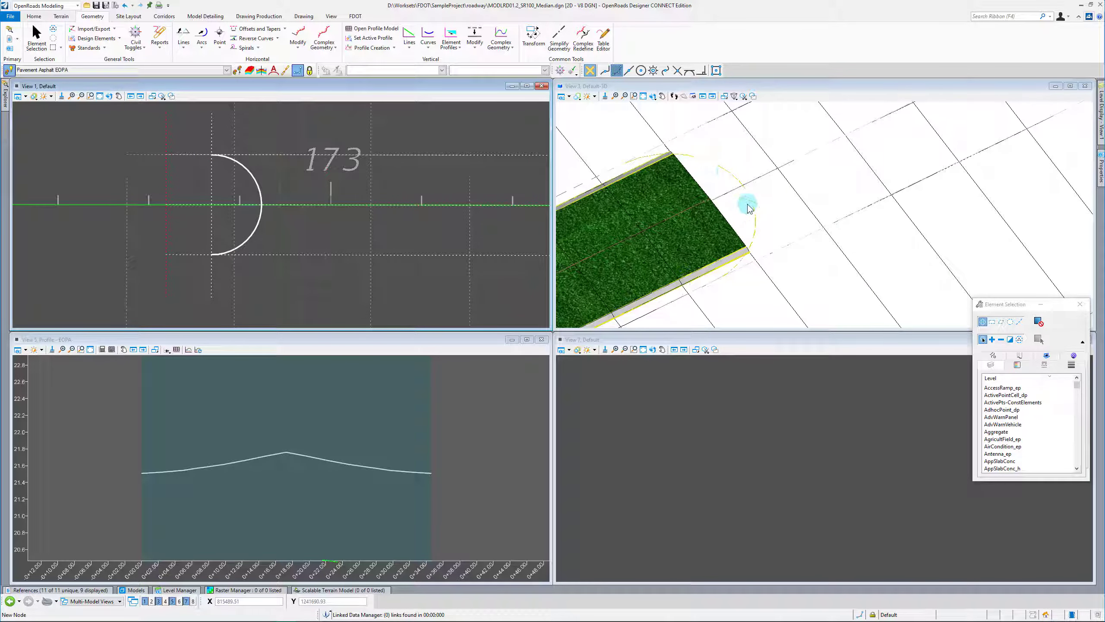
scroll(226, 238, "down", 2)
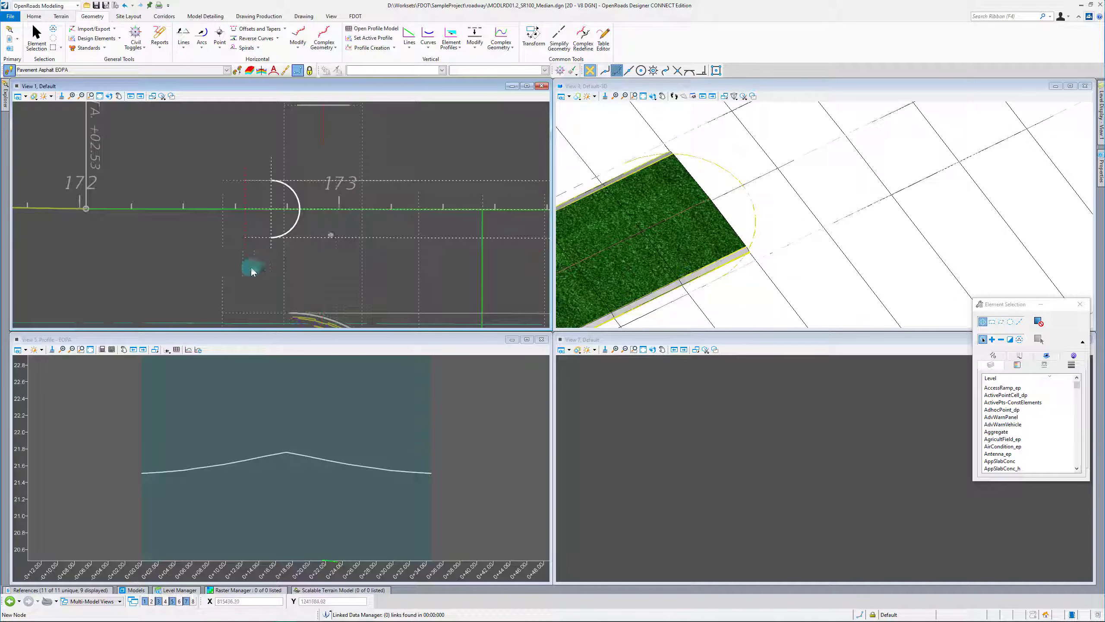
mouse_move(1103, 114)
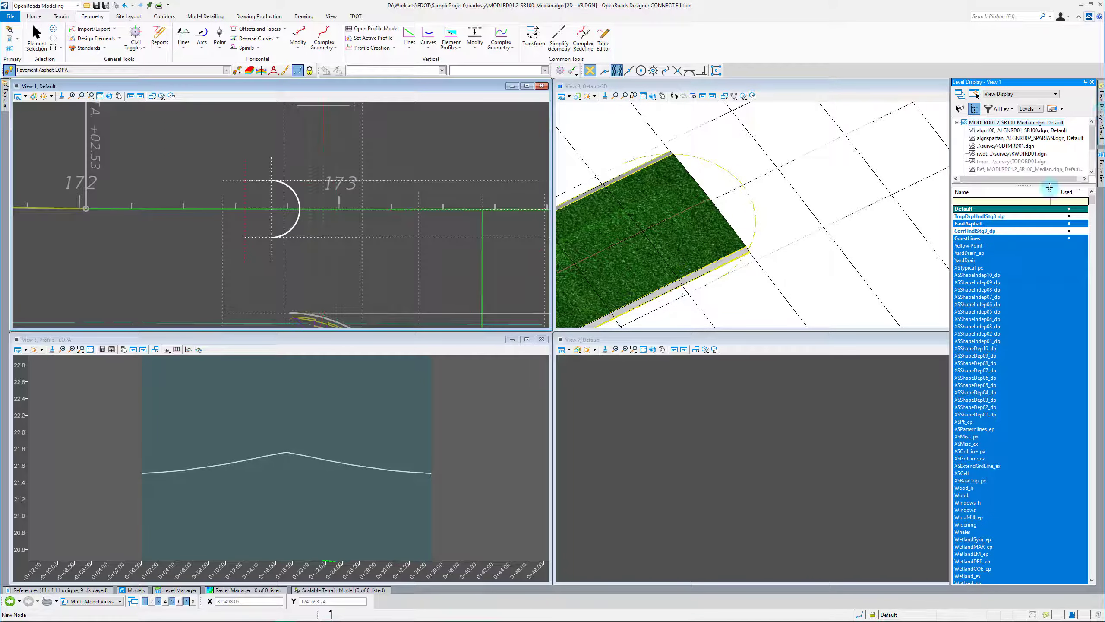
left_click_drag(985, 209, 978, 237)
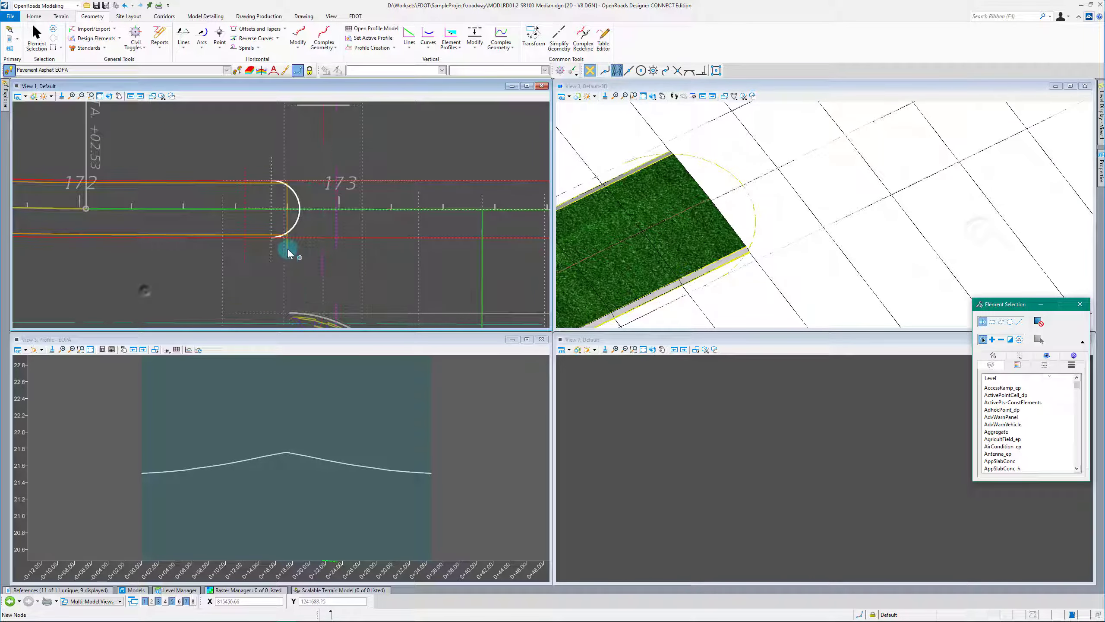
Move the end of the median template drop to the crossing construction line through the arc's ends, at station 172+73.80.
scroll(288, 250, "up", 2)
left_click(299, 268)
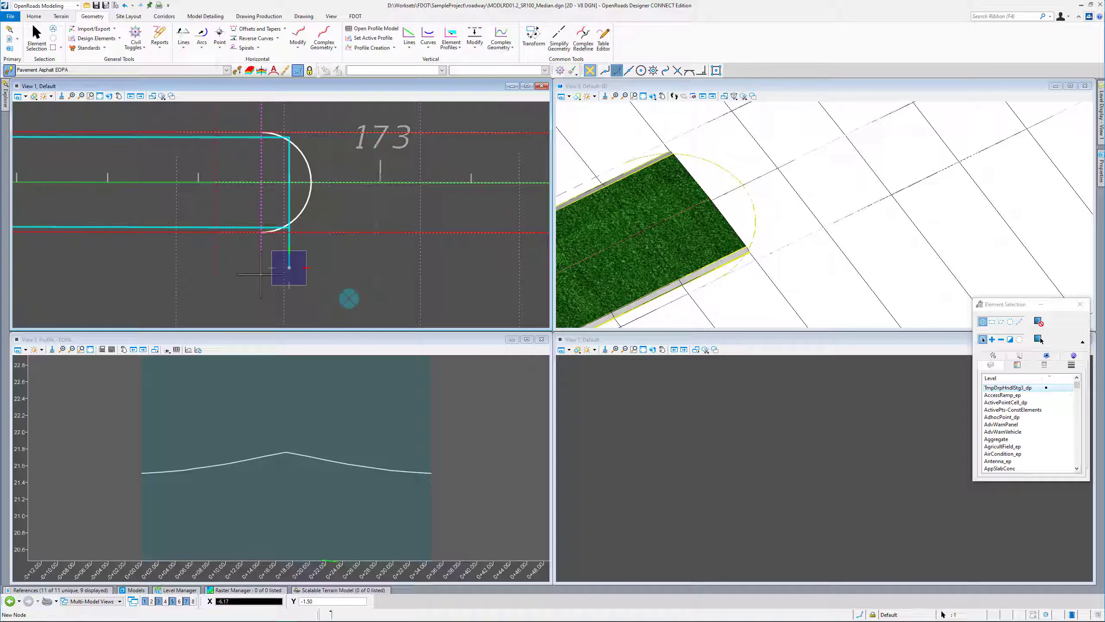
left_click(261, 275)
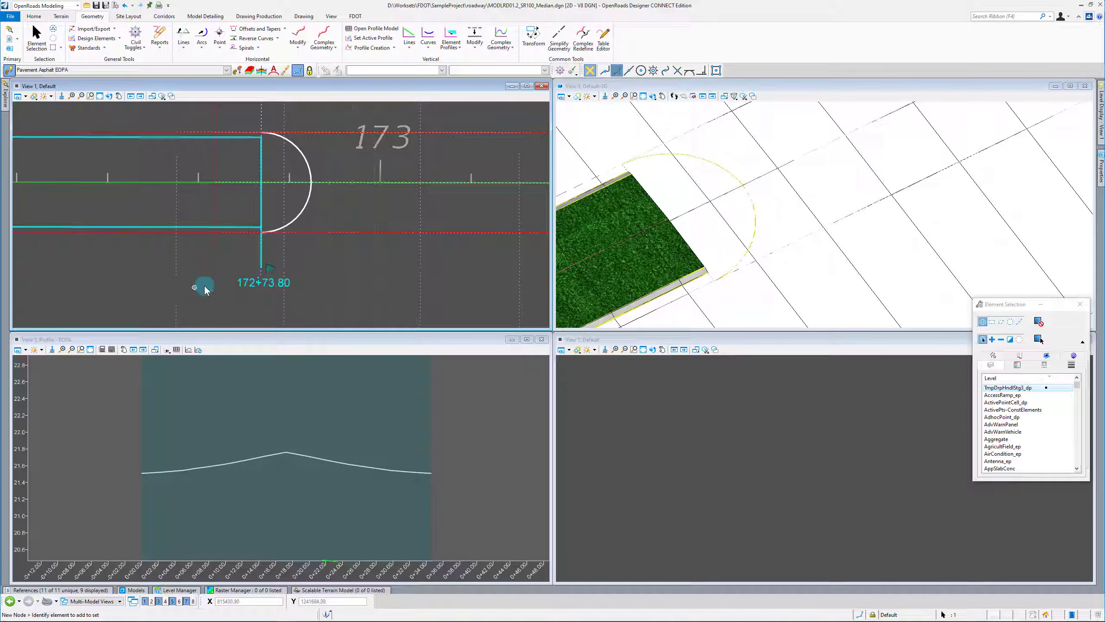
scroll(237, 312, "down", 2)
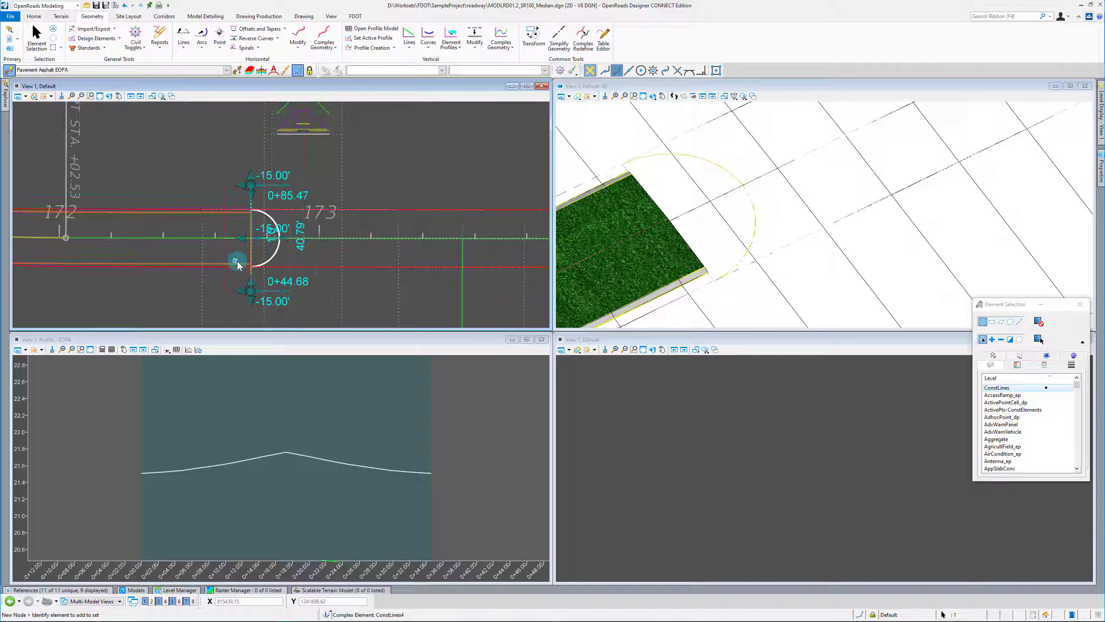
scroll(294, 261, "up", 2)
scroll(195, 205, "down", 1)
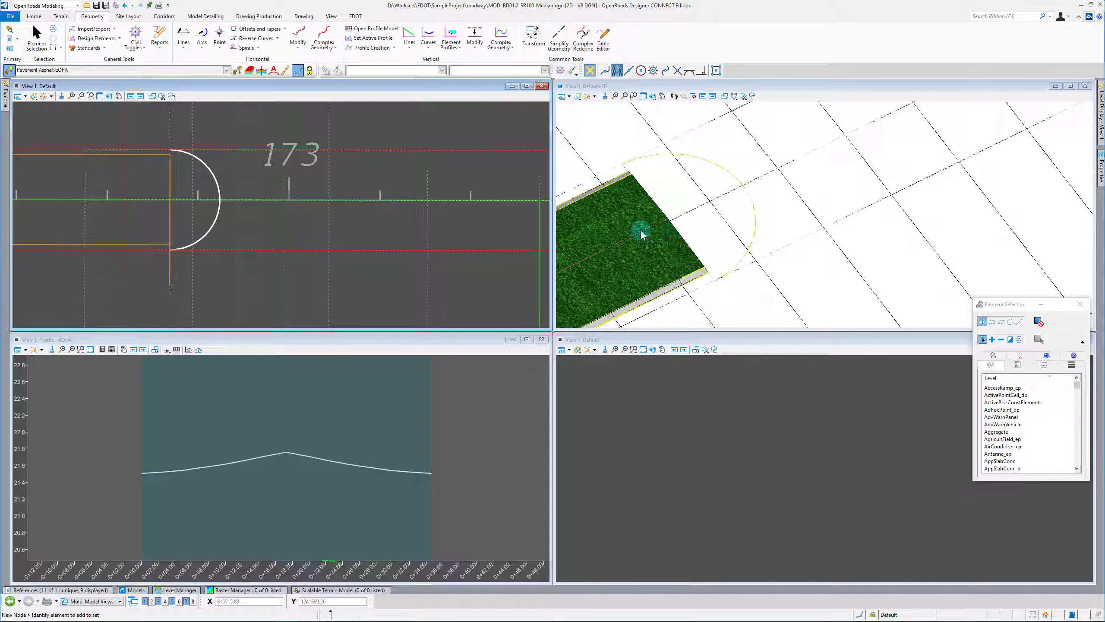
scroll(768, 202, "down", 3)
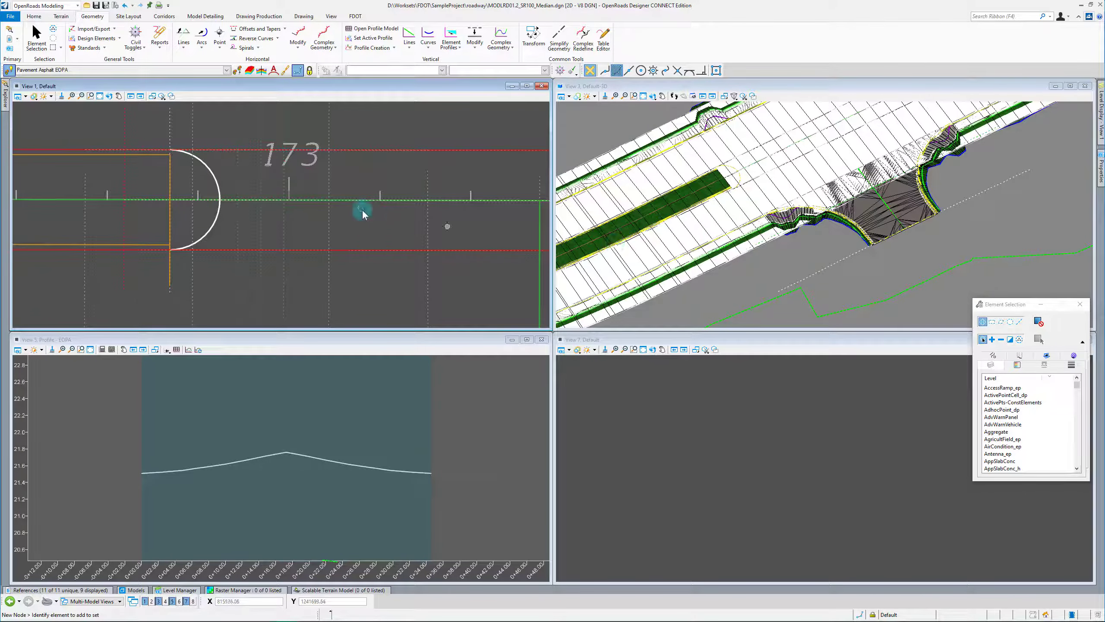
Turn off the display of the MODLRD01.1Z_SR100_PavtProj_.dgn reference in the 3D view.
left_click(759, 287)
left_click(56, 590)
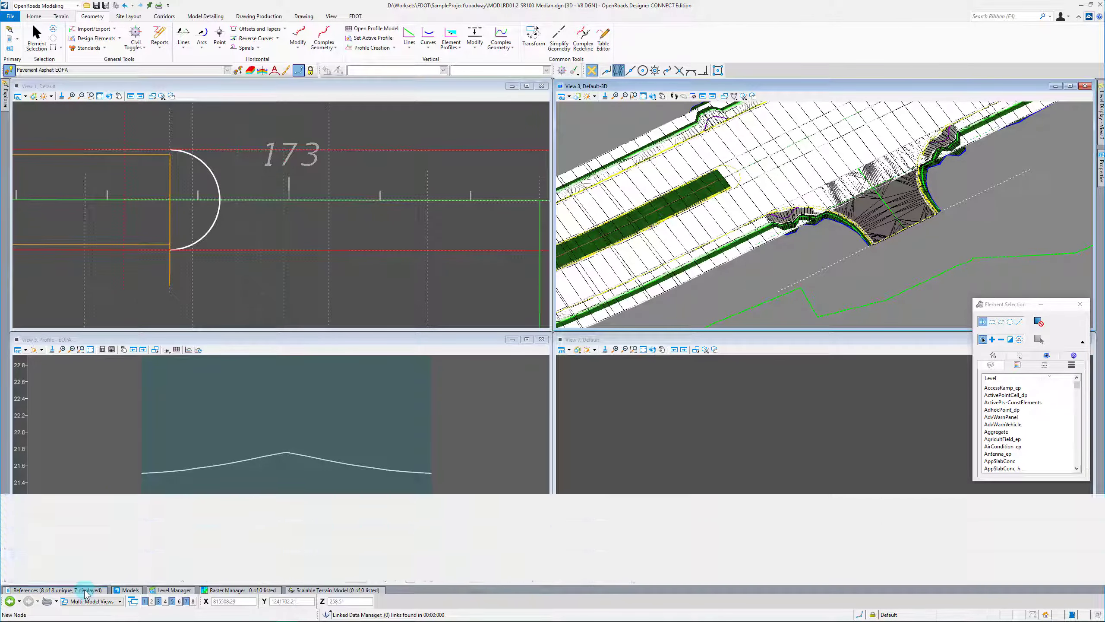
left_click(543, 514)
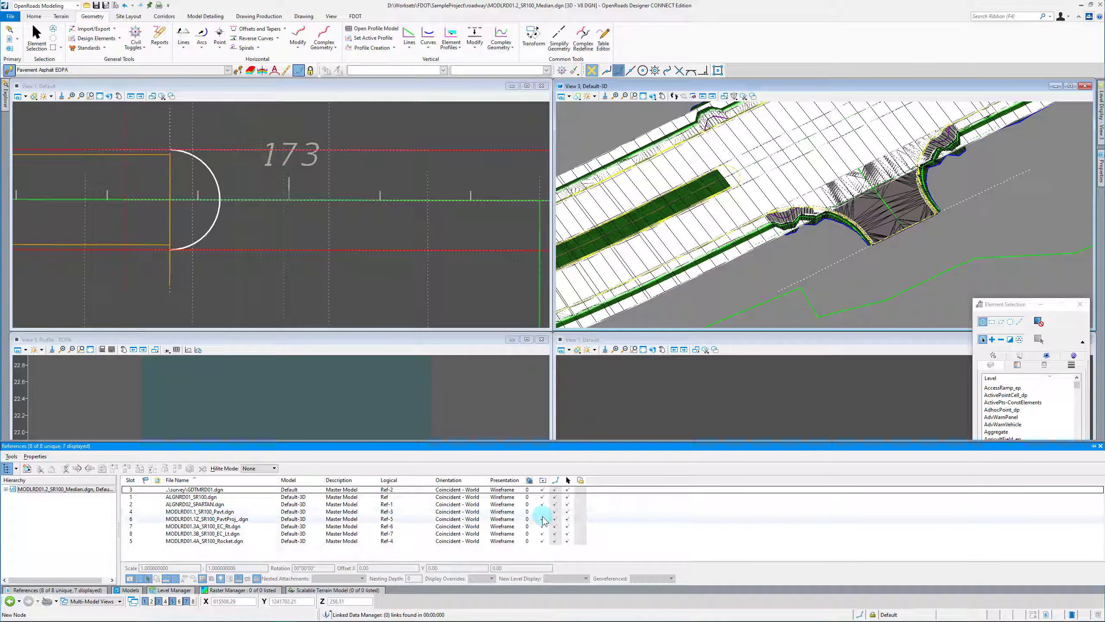
left_click(279, 191)
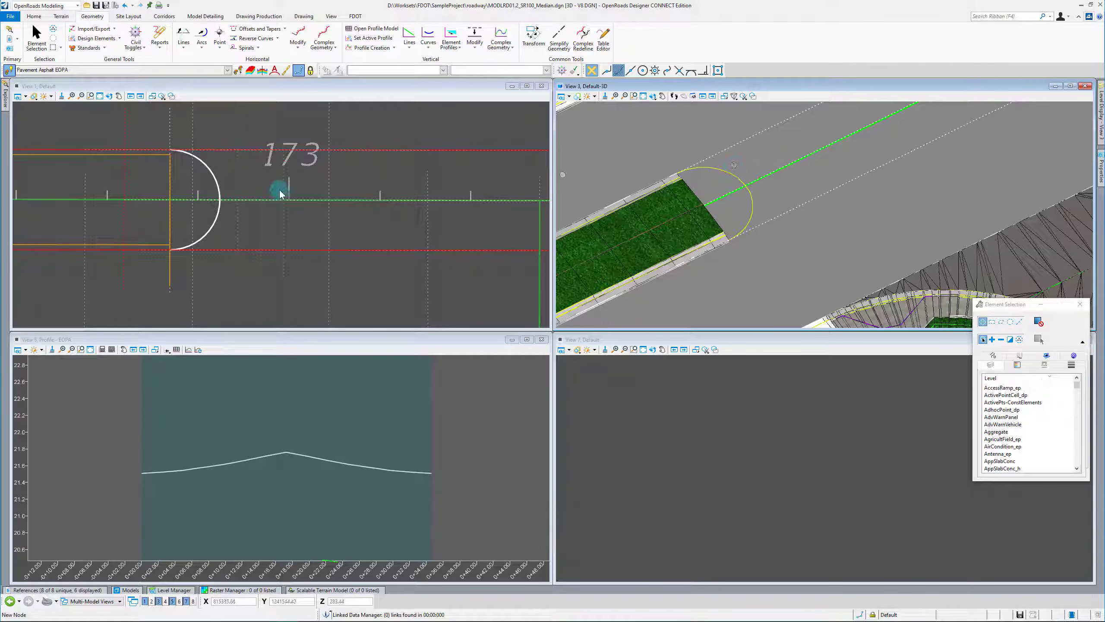
Start applying a linear template to the half-circle pavement-edge arc at the median end.
left_click(221, 228)
middle_click_drag(217, 237, 291, 271)
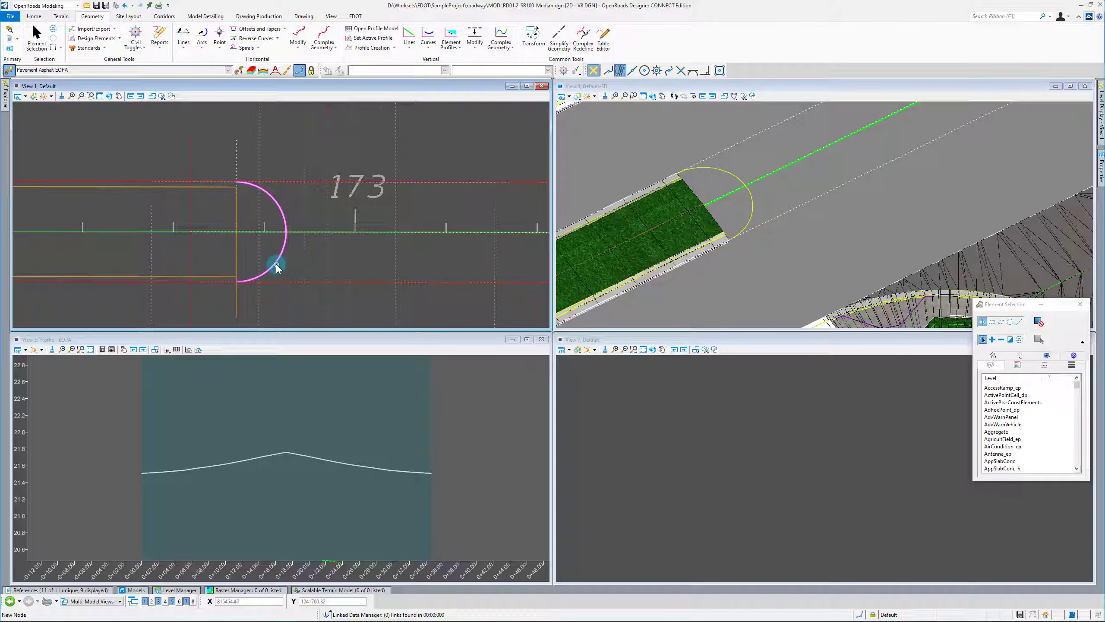
left_click(276, 266)
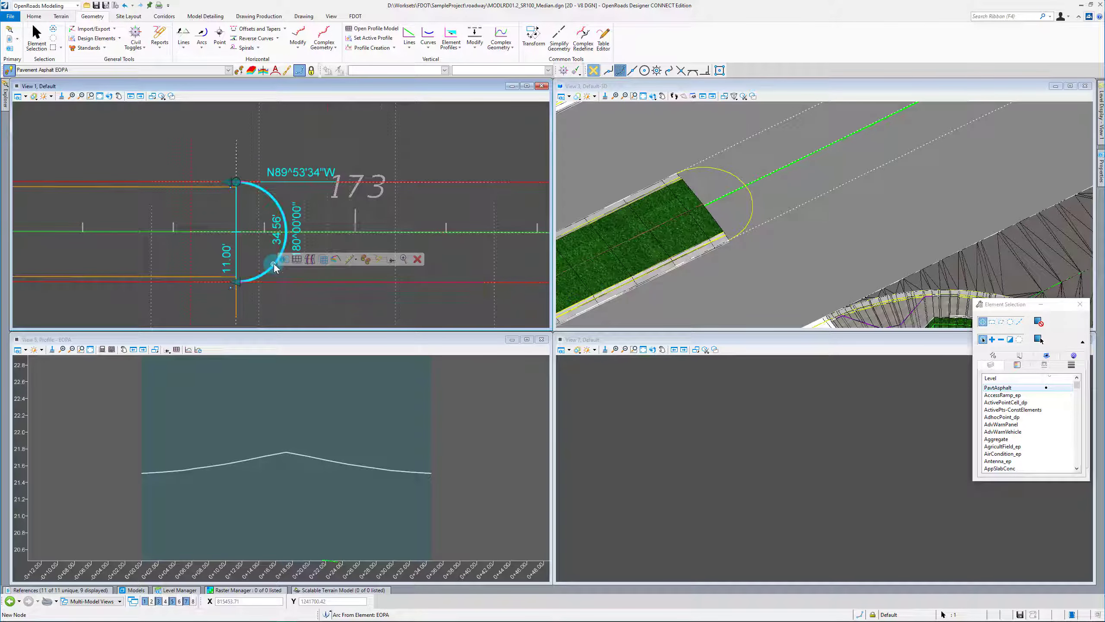
left_click(337, 260)
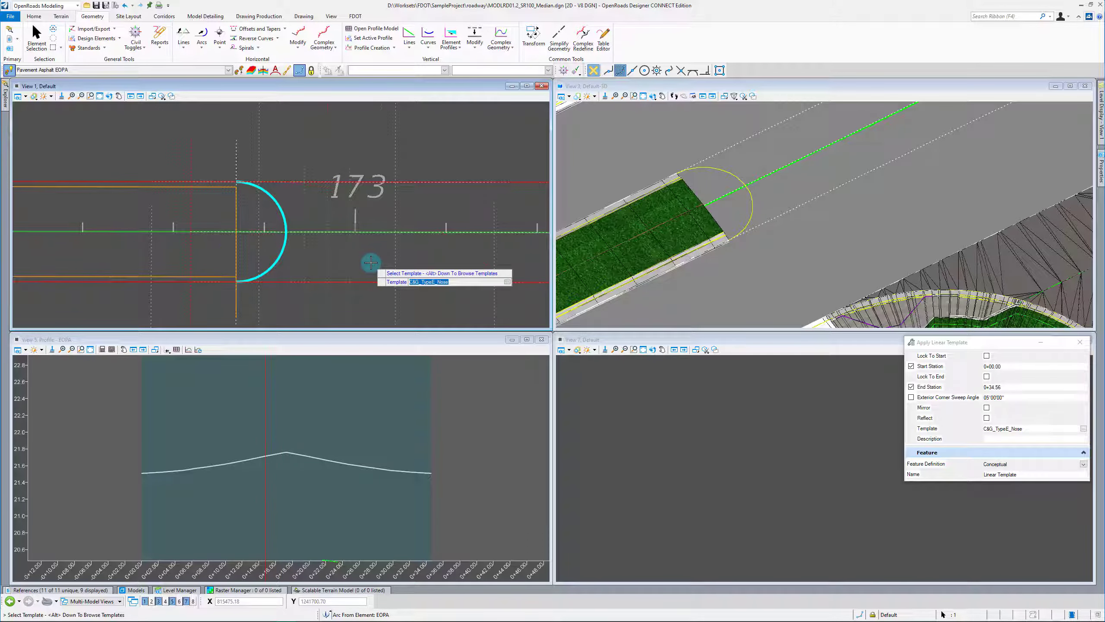
left_click_drag(974, 347, 666, 260)
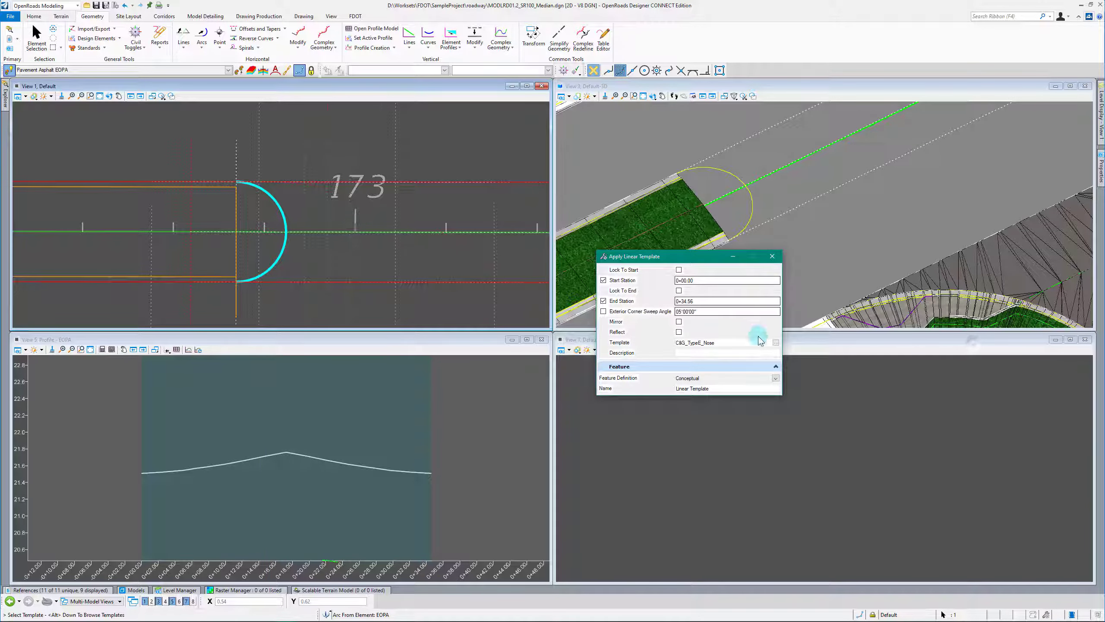
left_click(776, 343)
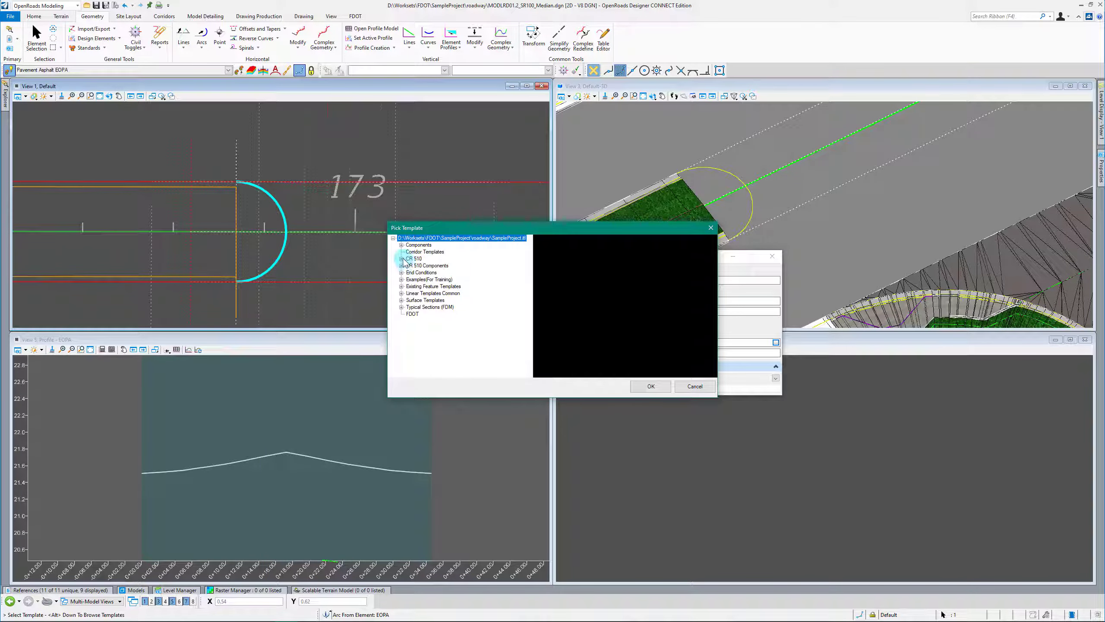
left_click(401, 259)
left_click(401, 273)
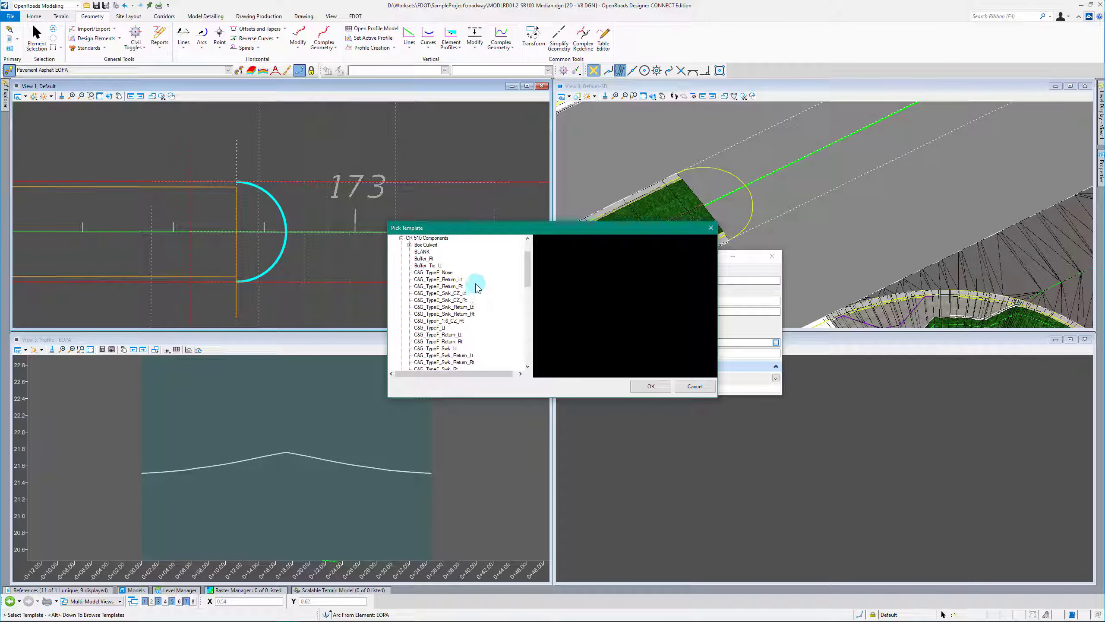
left_click(687, 309)
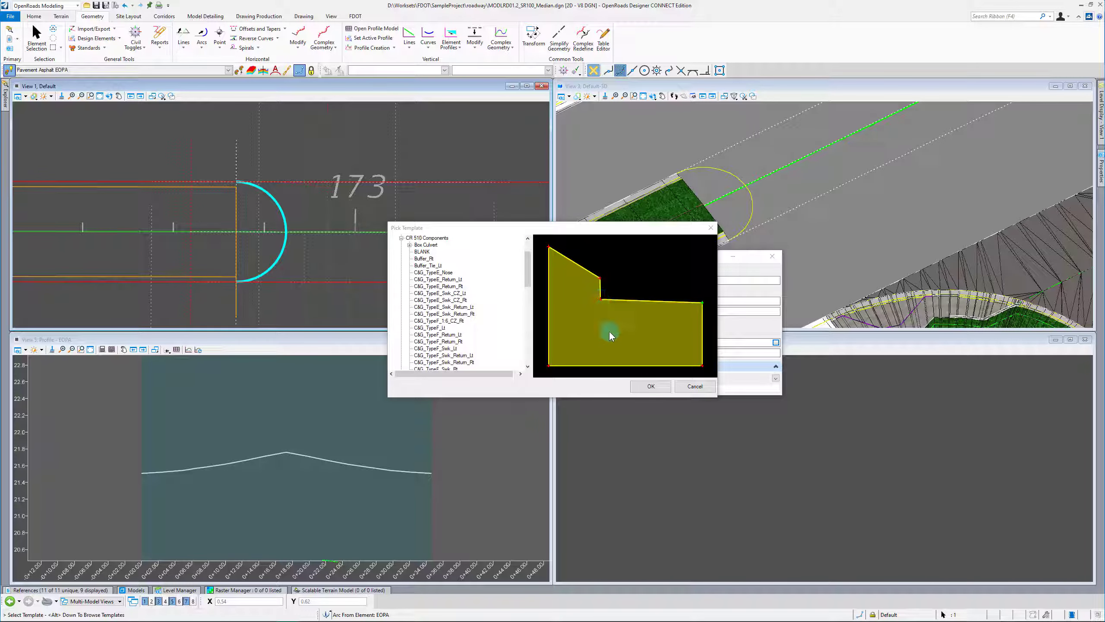
left_click(702, 303)
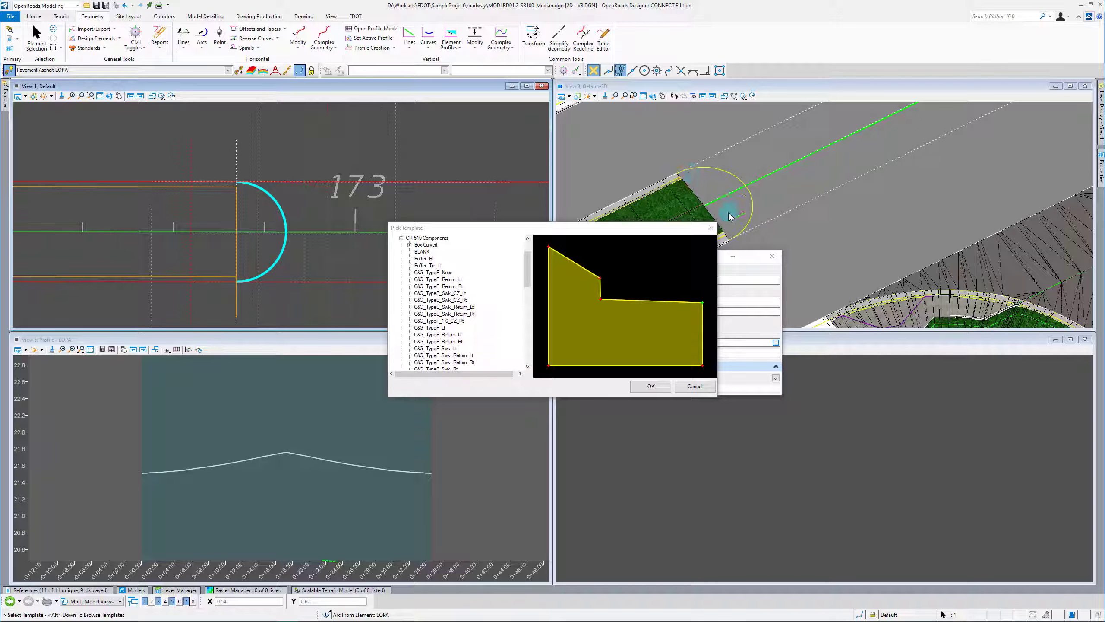
left_click(696, 386)
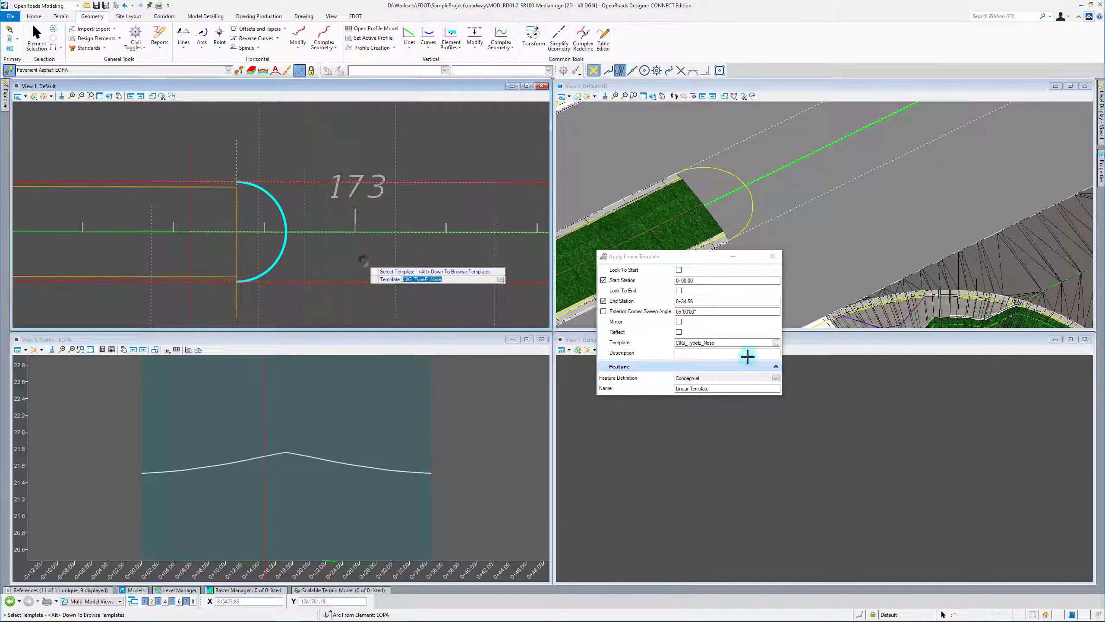
Choose C&G_TypeE_Nose from the CR 510 Components as the linear template.
left_click(777, 344)
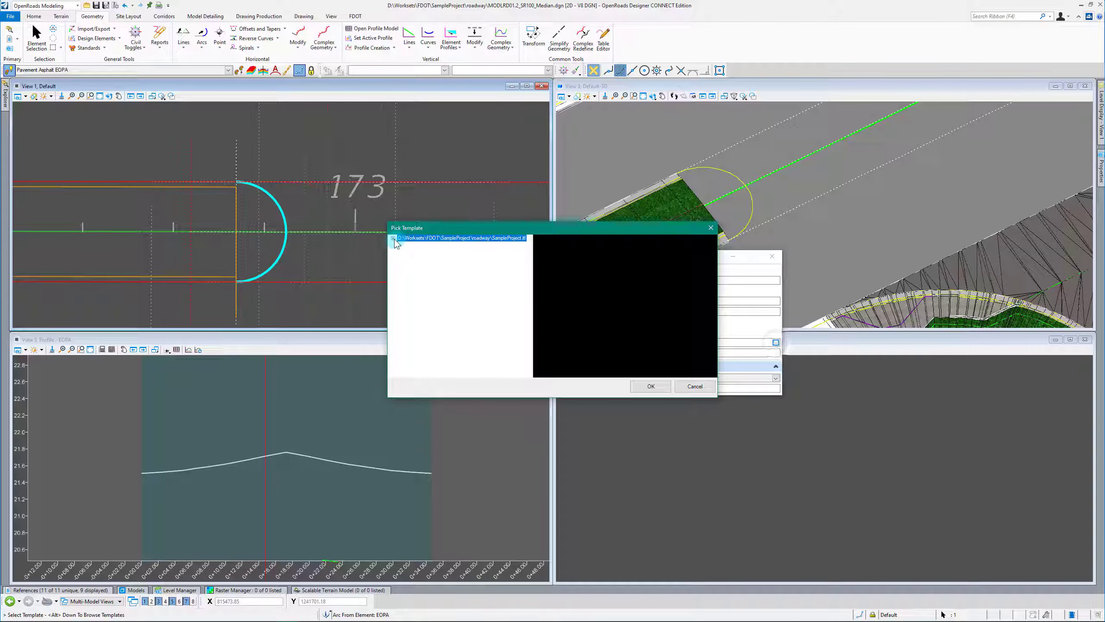
left_click(403, 265)
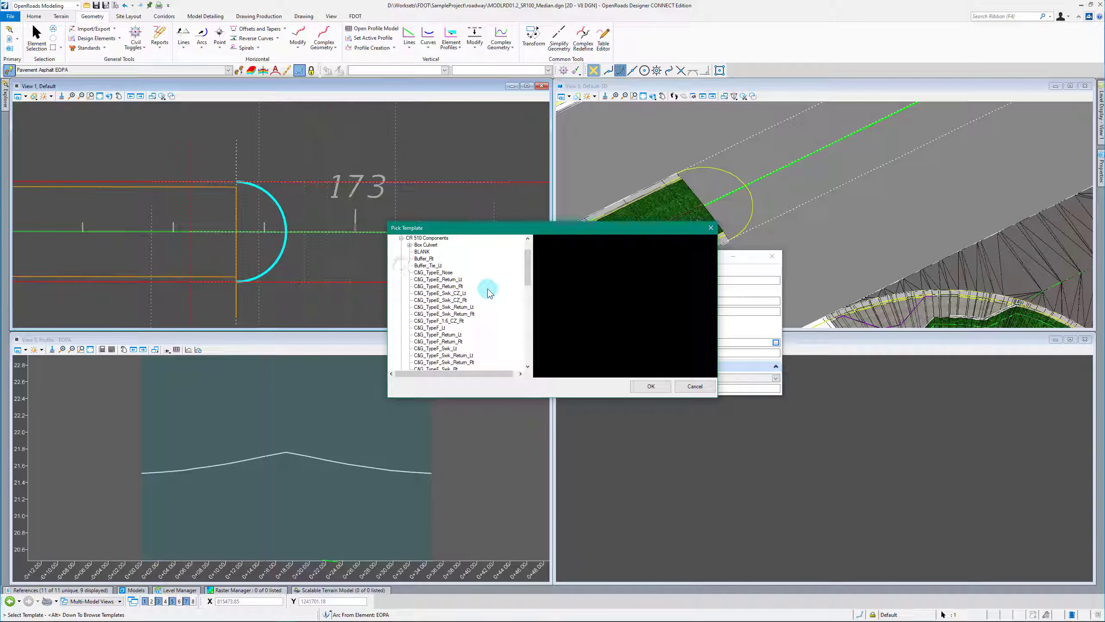
left_click(447, 273)
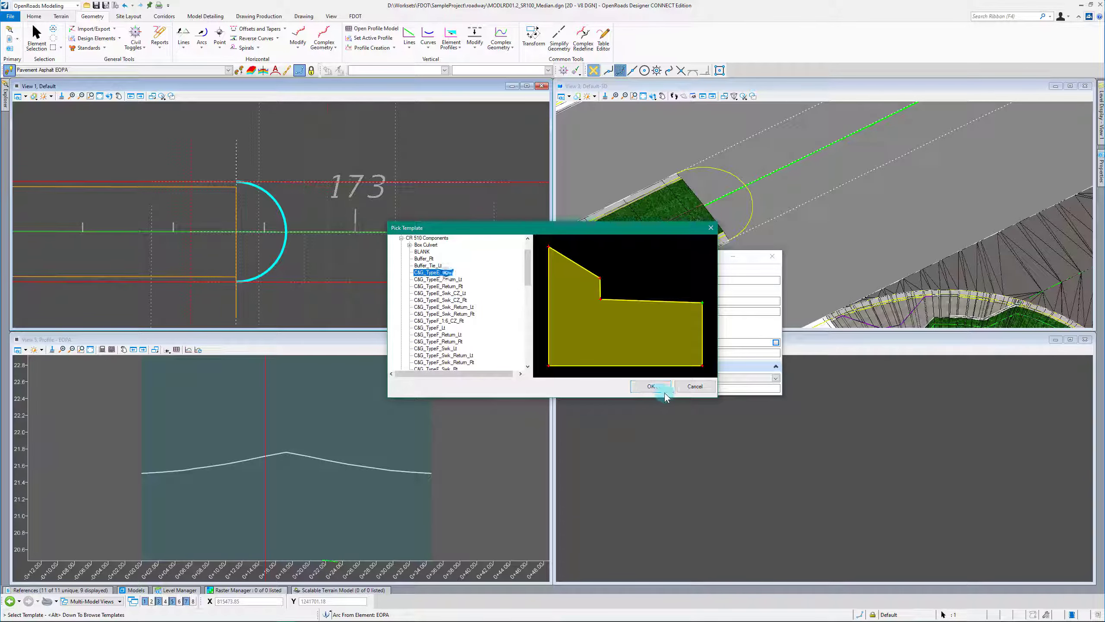
left_click(650, 386)
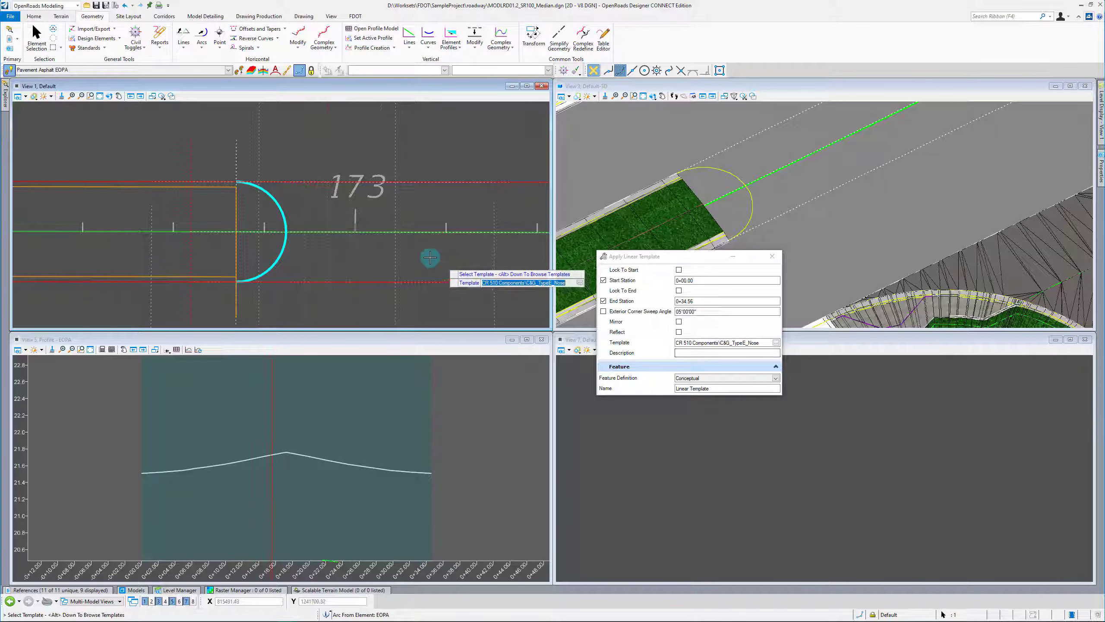
Place the nose template along the whole arc from station 0+00.00 to 0+34.56, with the curb on the arc's inner side.
left_click(364, 257)
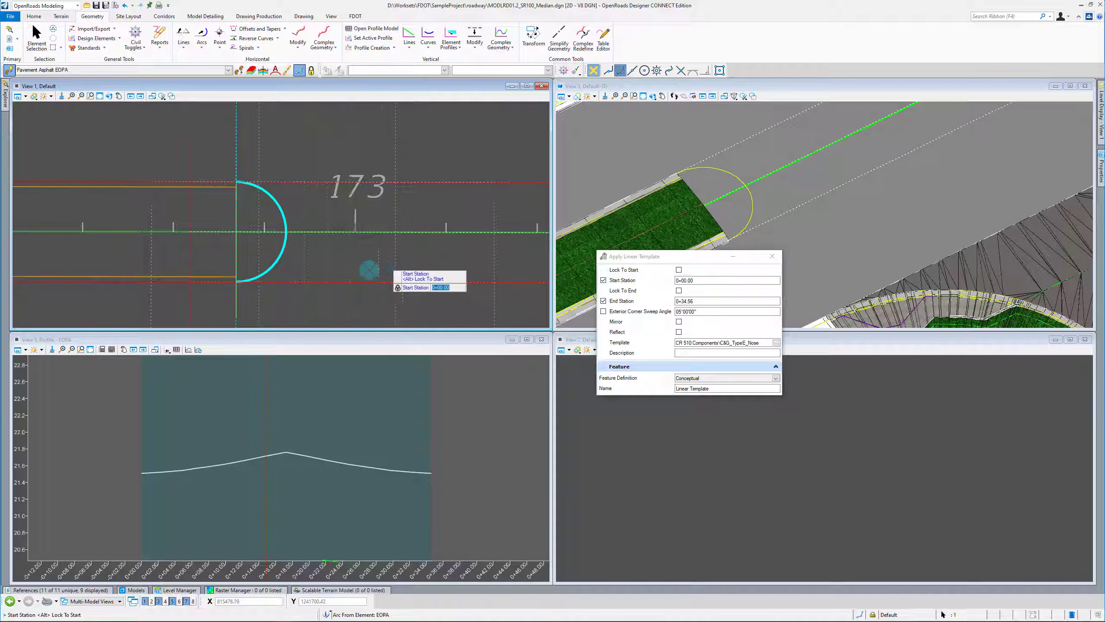
left_click(300, 266)
left_click(294, 267)
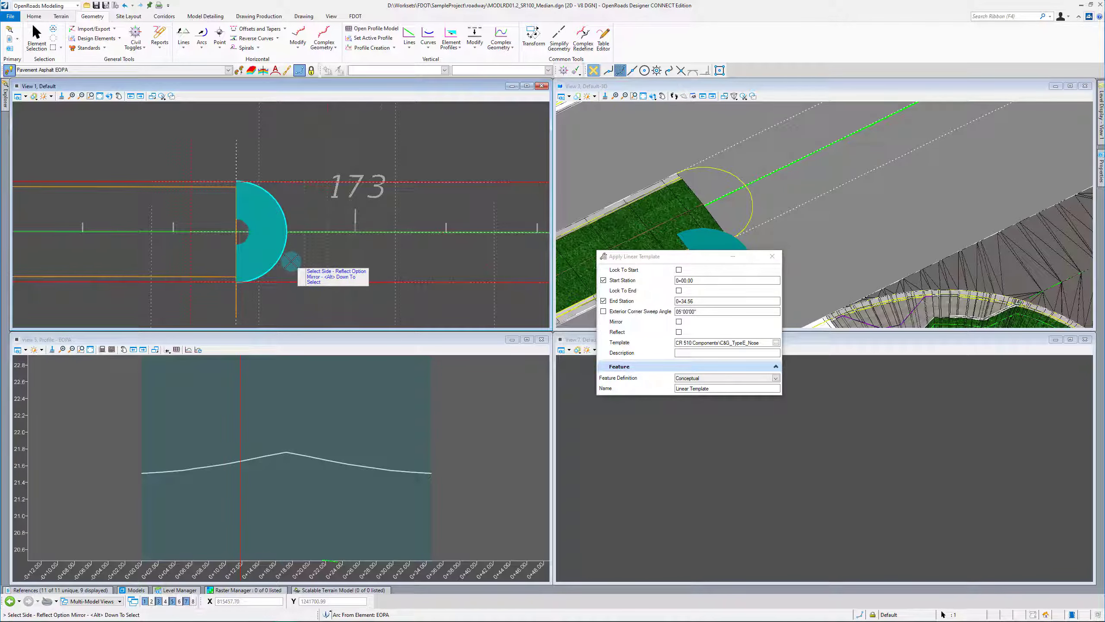
left_click(291, 261)
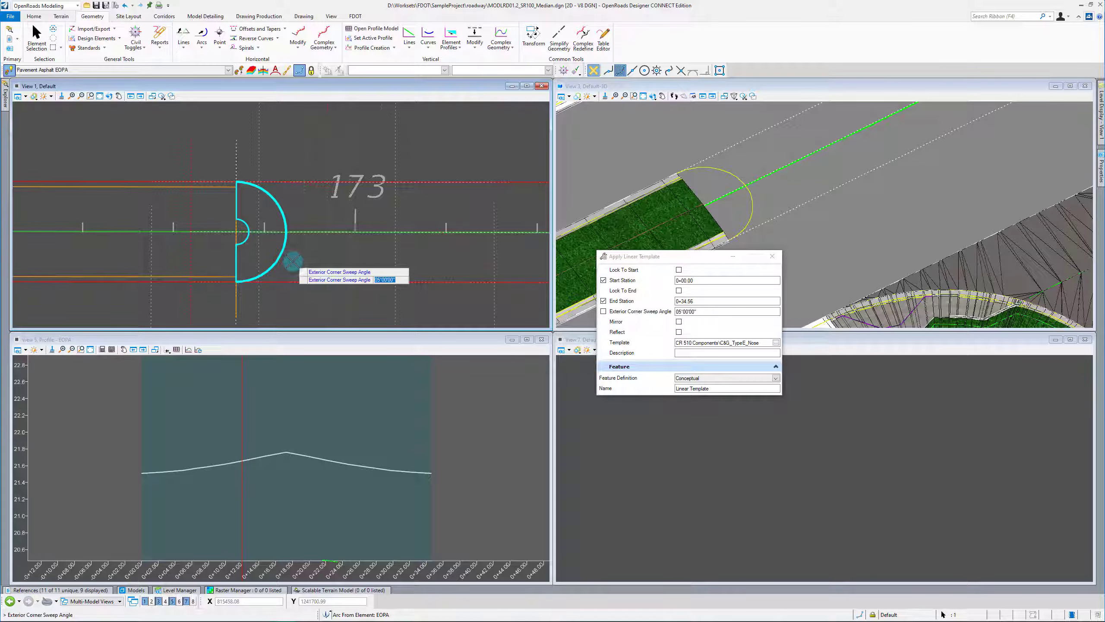
left_click(292, 261)
left_click(292, 261)
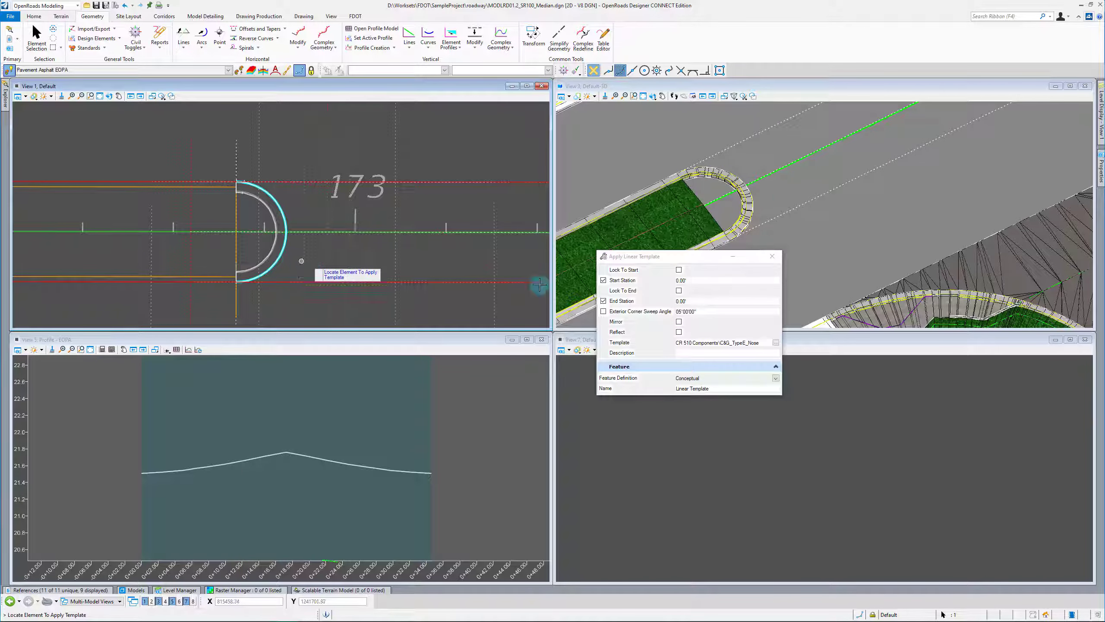
left_click(46, 38)
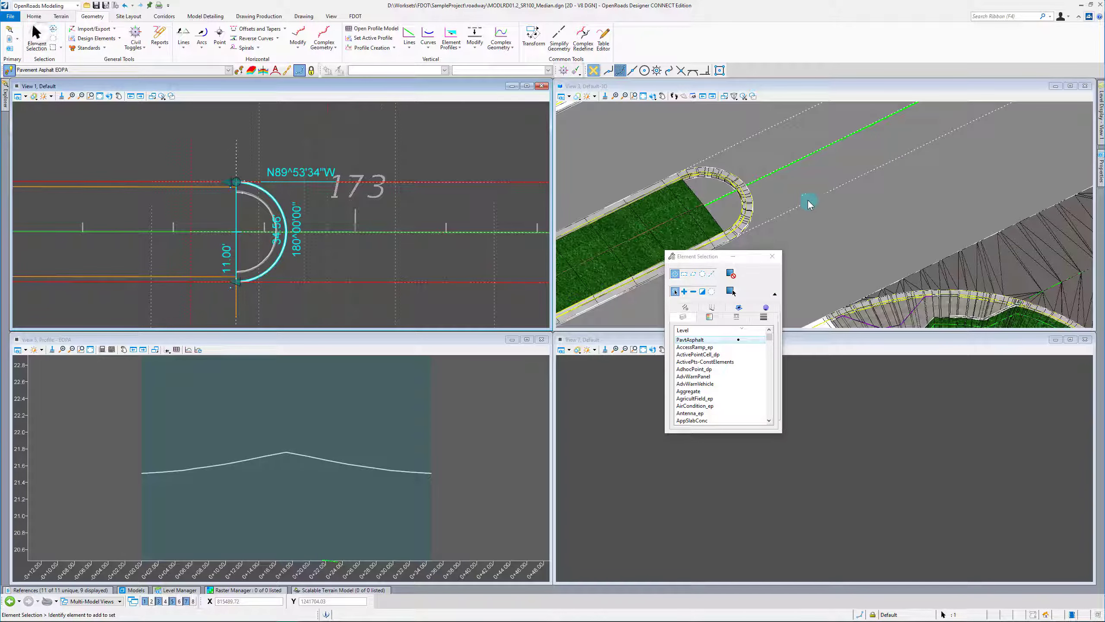
Turn off the template drop and corridor handle levels of MODLRD01.2_SR100_Median.dgn in the plan view.
scroll(794, 192, "up", 2)
left_click_drag(720, 264, 827, 281)
left_click(695, 213)
left_click(306, 272)
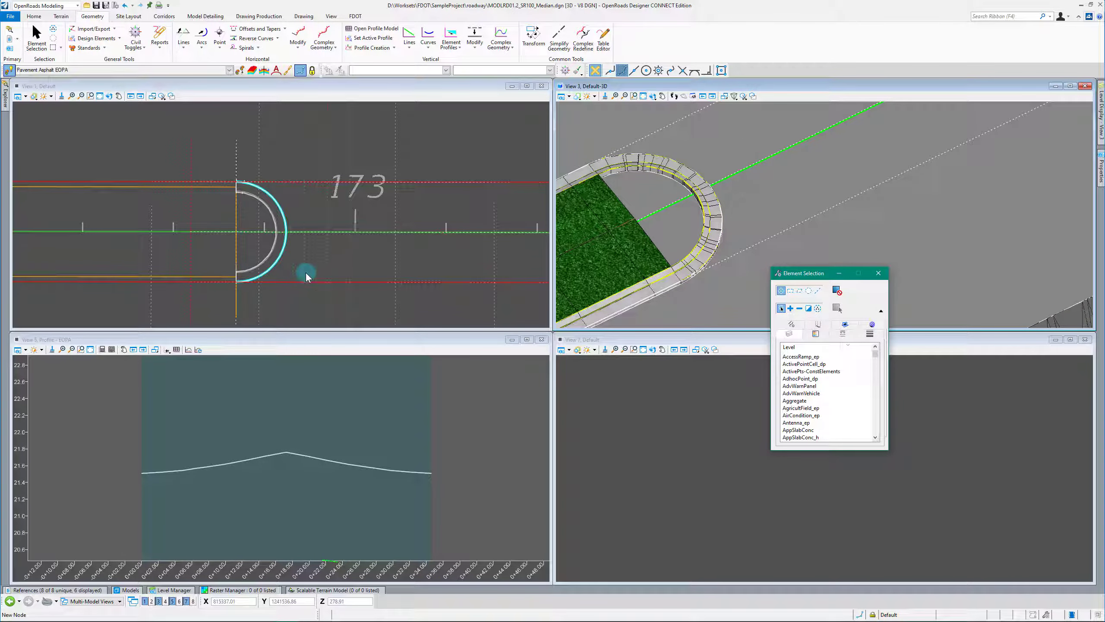
scroll(298, 268, "up", 2)
scroll(299, 269, "down", 2)
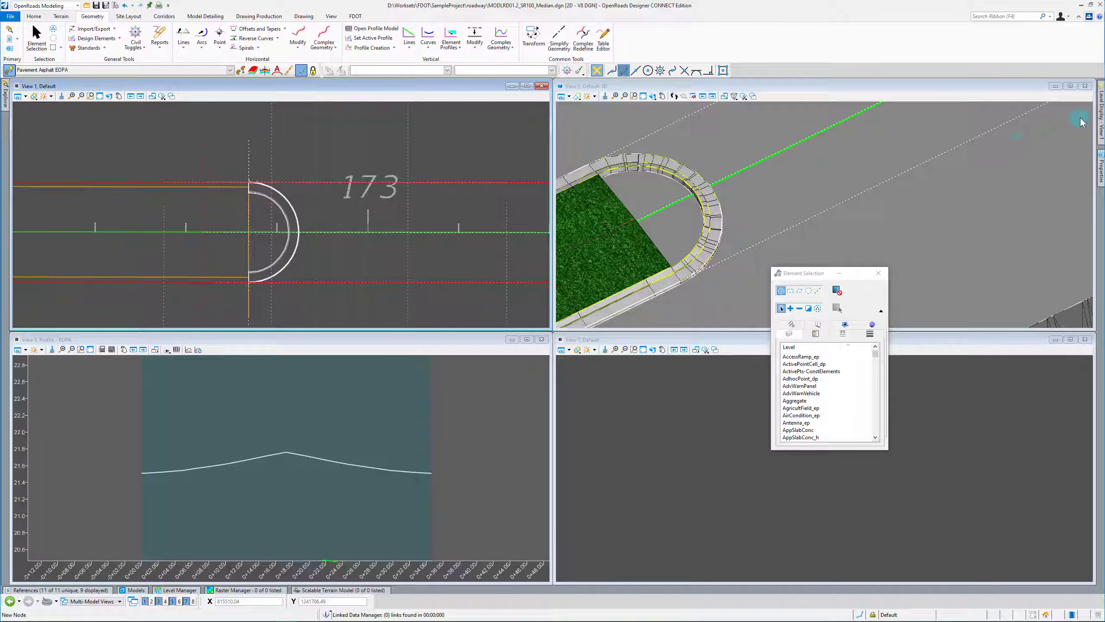
mouse_move(1102, 109)
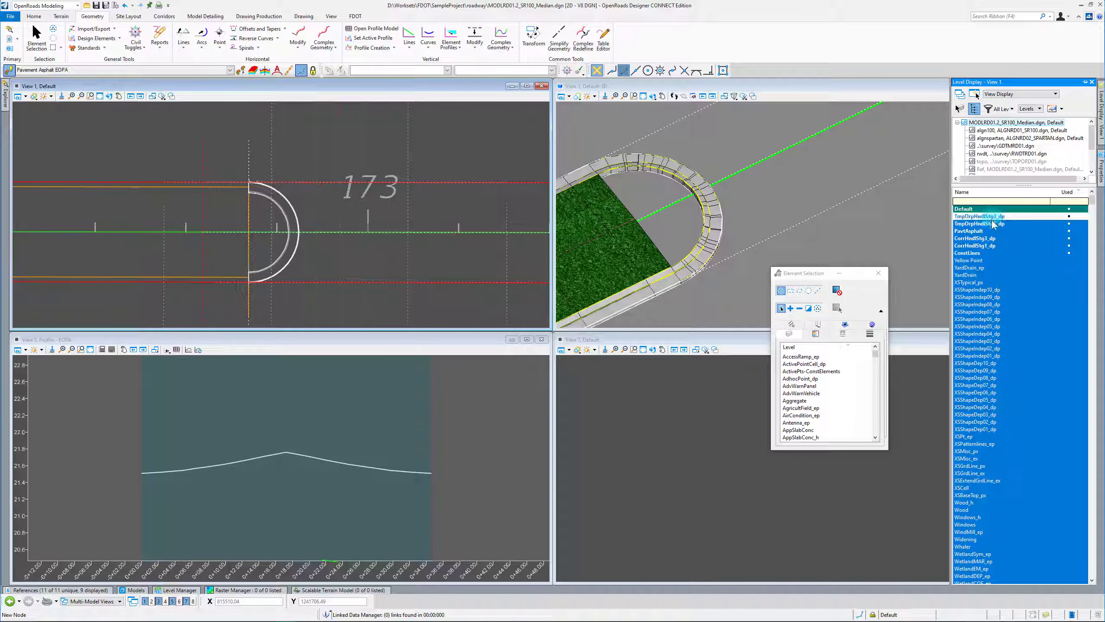
left_click(993, 246)
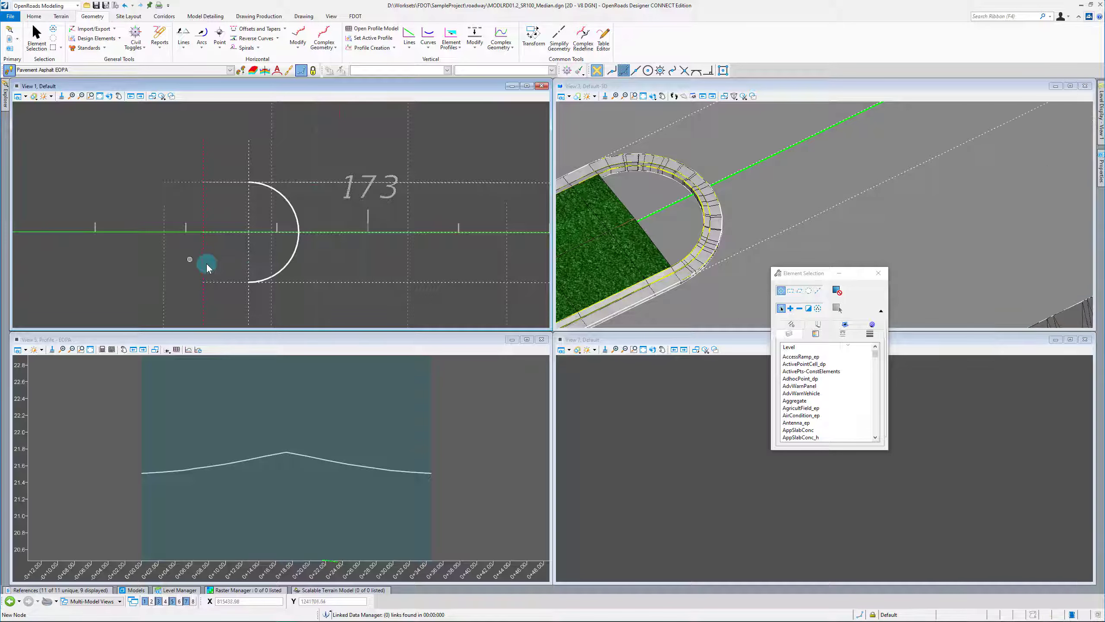
Match an existing element to make Const Lines Yellow Dash the active feature definition.
left_click(241, 70)
scroll(156, 196, "down", 5)
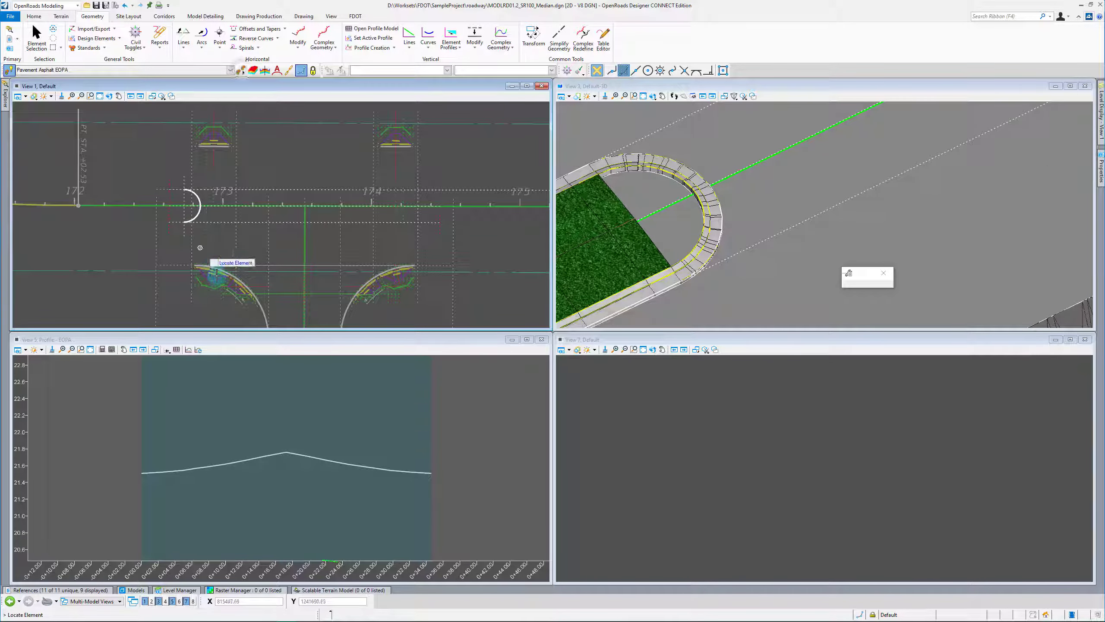
scroll(223, 281, "up", 5)
left_click(296, 301)
scroll(197, 210, "down", 3)
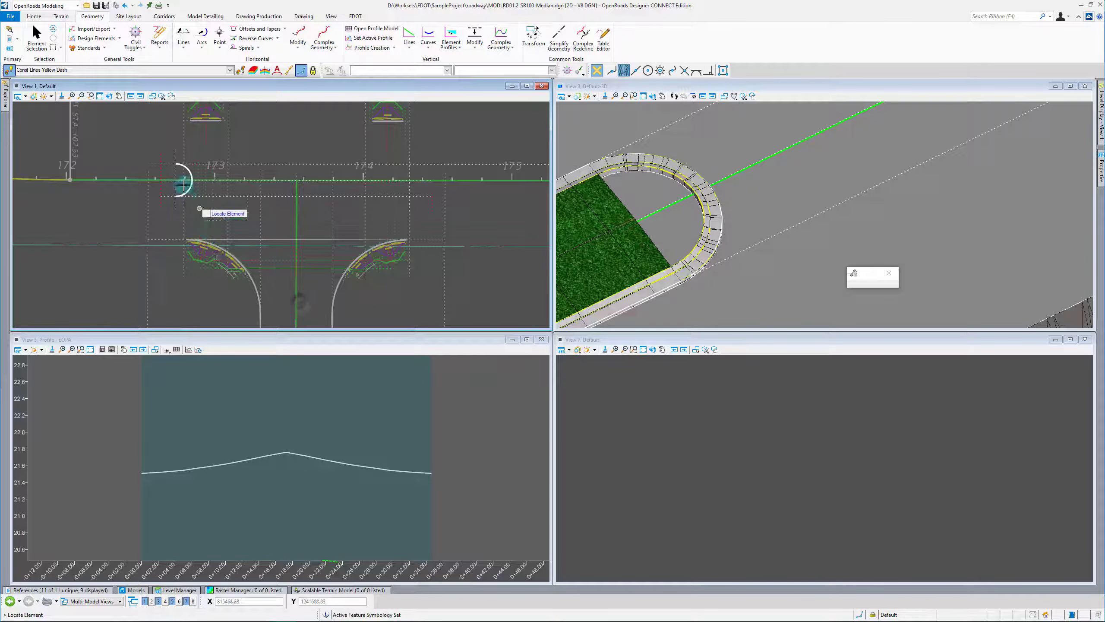
scroll(181, 144, "up", 2)
Offset the entire half-circle arc by -2.25 toward its inside as a yellow dashed construction line.
left_click(286, 29)
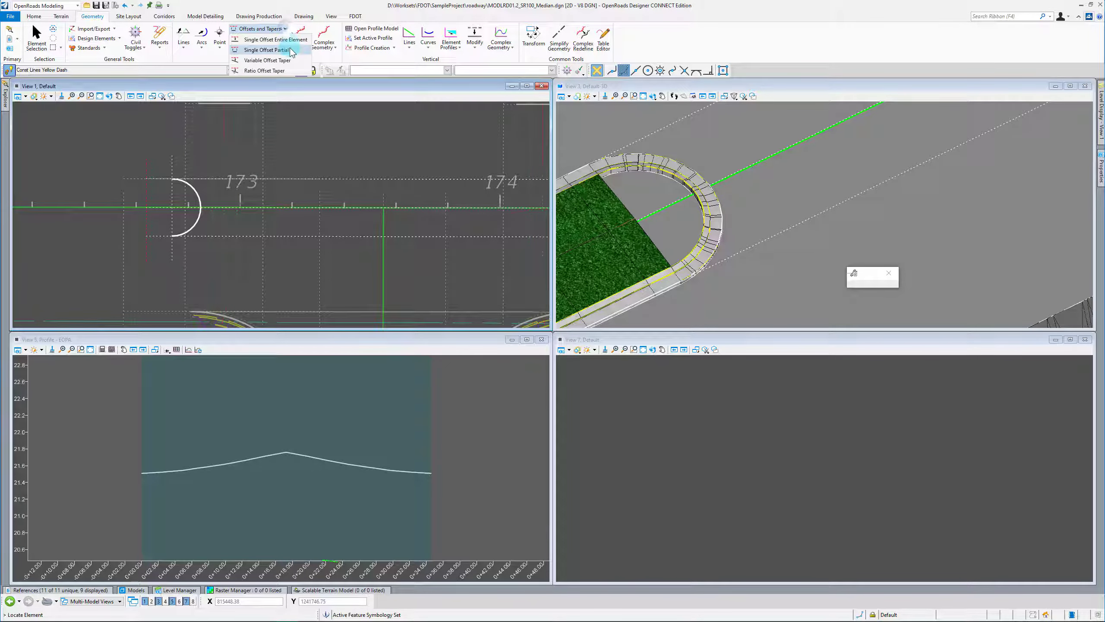
left_click(290, 50)
scroll(190, 168, "up", 5)
left_click(201, 216)
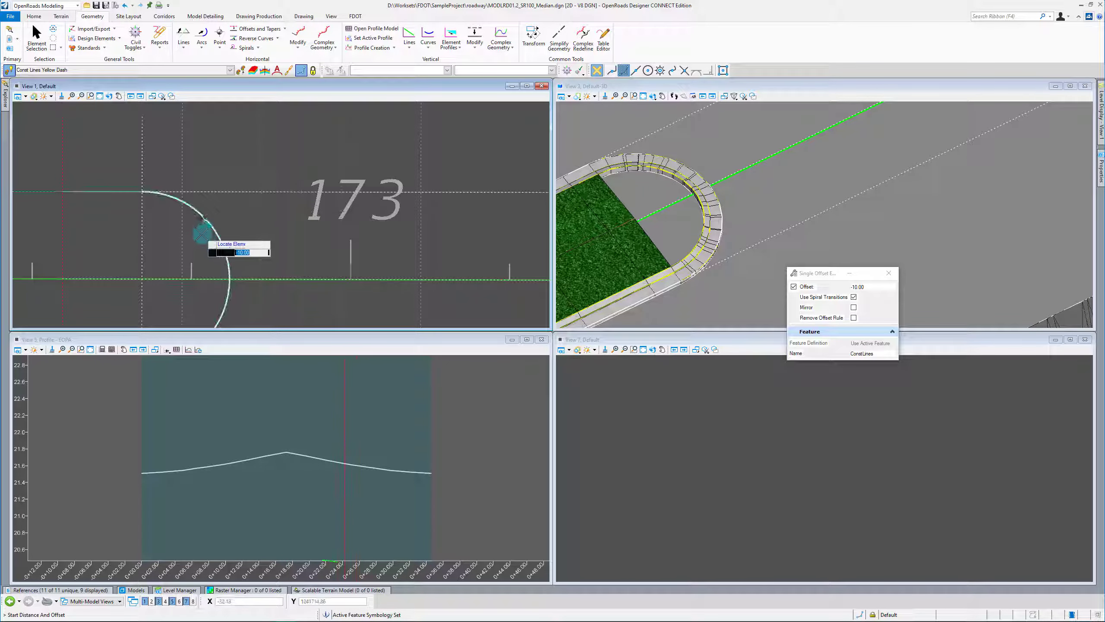
type("2.25")
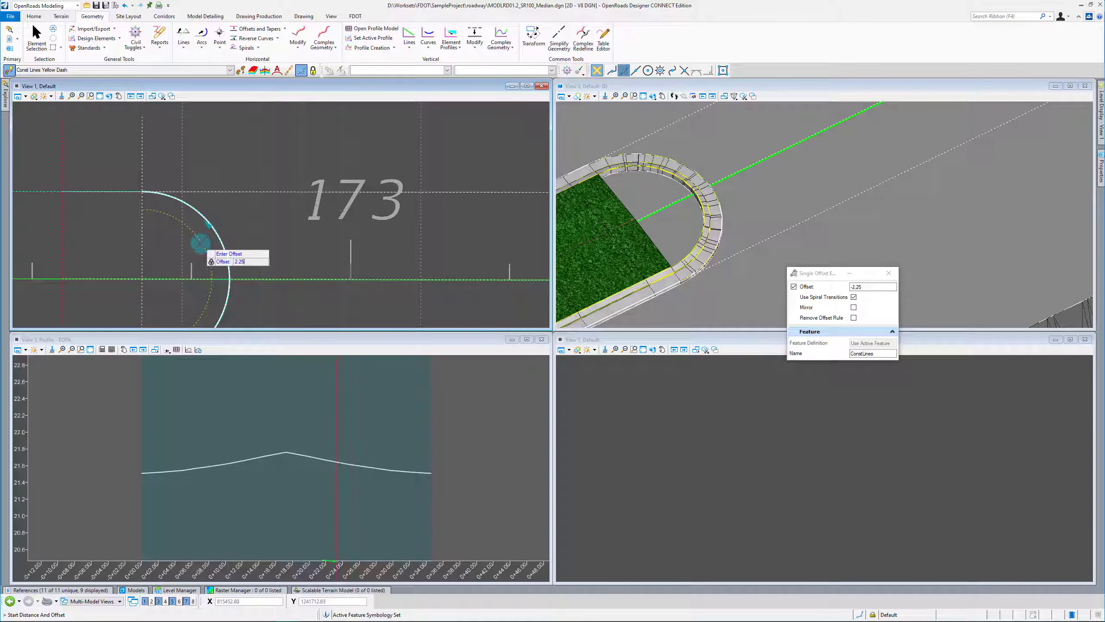
left_click(291, 166)
scroll(219, 193, "down", 3)
scroll(184, 157, "up", 2)
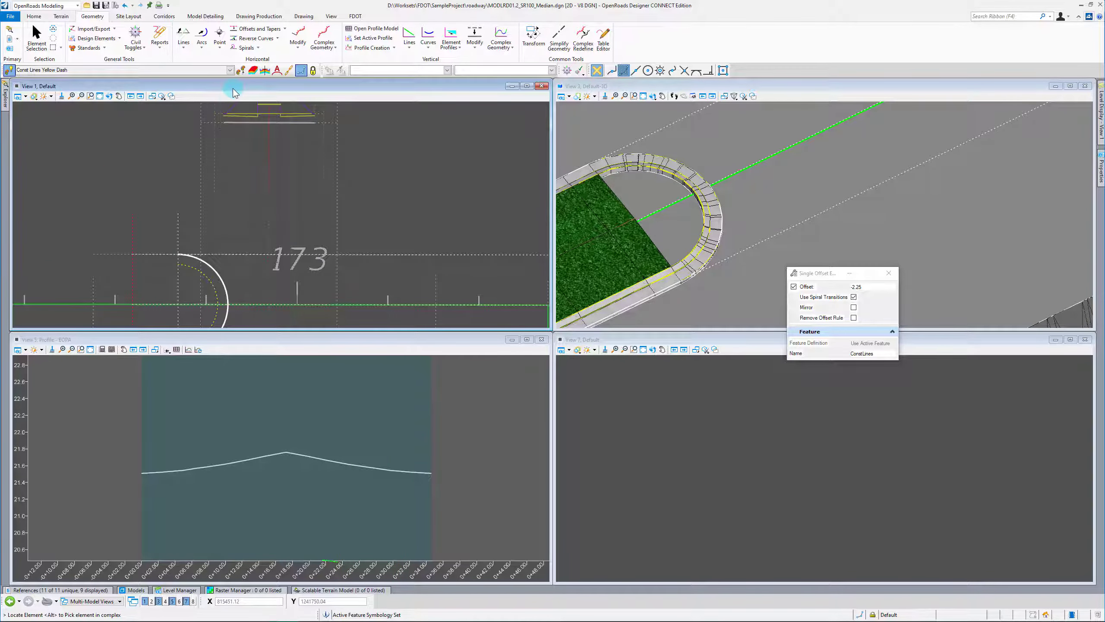
Change the active feature definition to Const Lines Green.
scroll(284, 137, "down", 2)
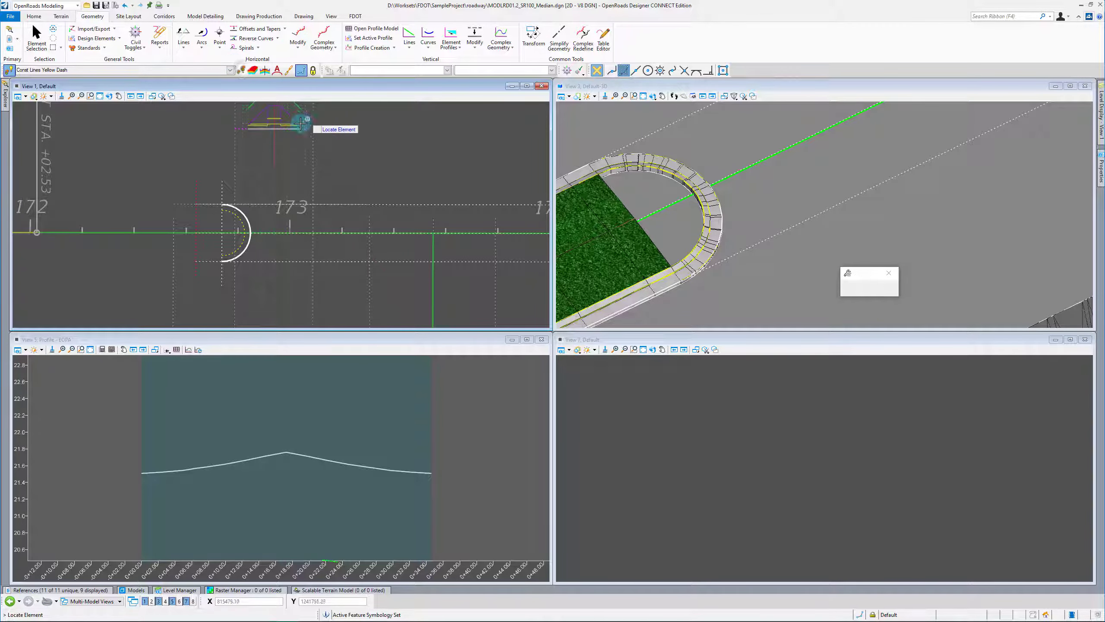
scroll(271, 162, "down", 1)
scroll(274, 236, "up", 3)
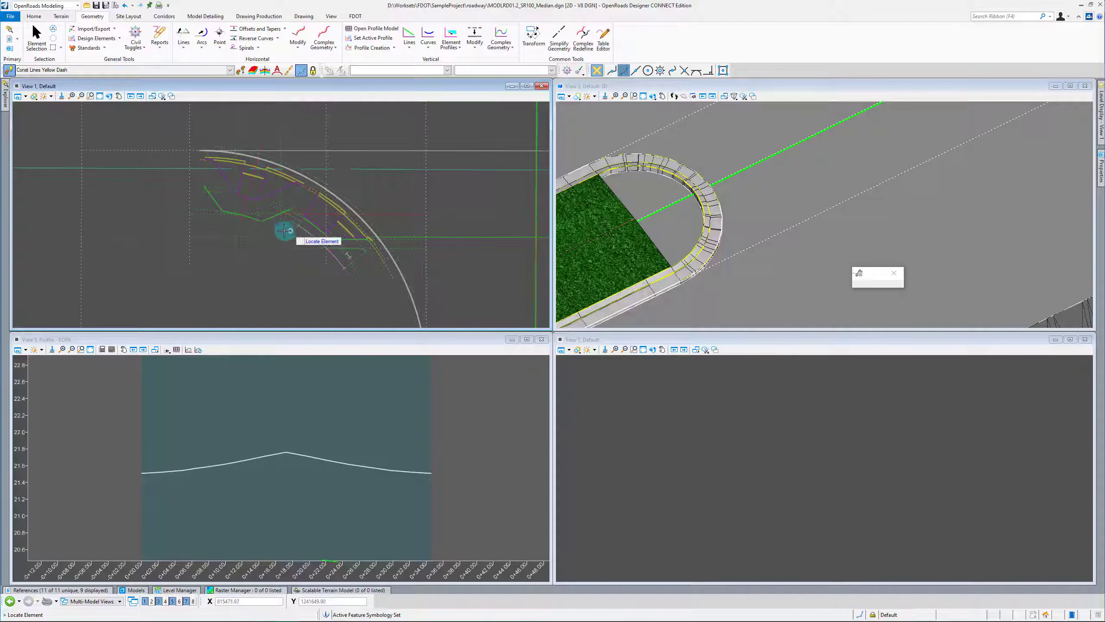
scroll(233, 71, "up", 1)
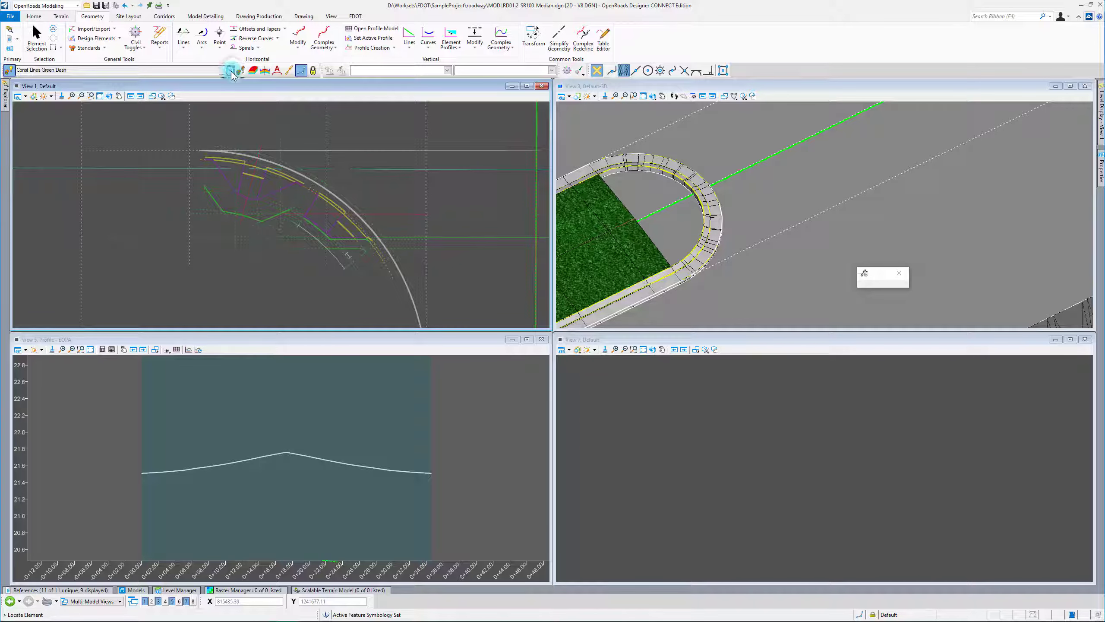
left_click(230, 70)
left_click(87, 108)
Create a partial offset of 0.00 from the line across the median, running between both ends of the yellow dashed arc.
scroll(247, 254, "down", 3)
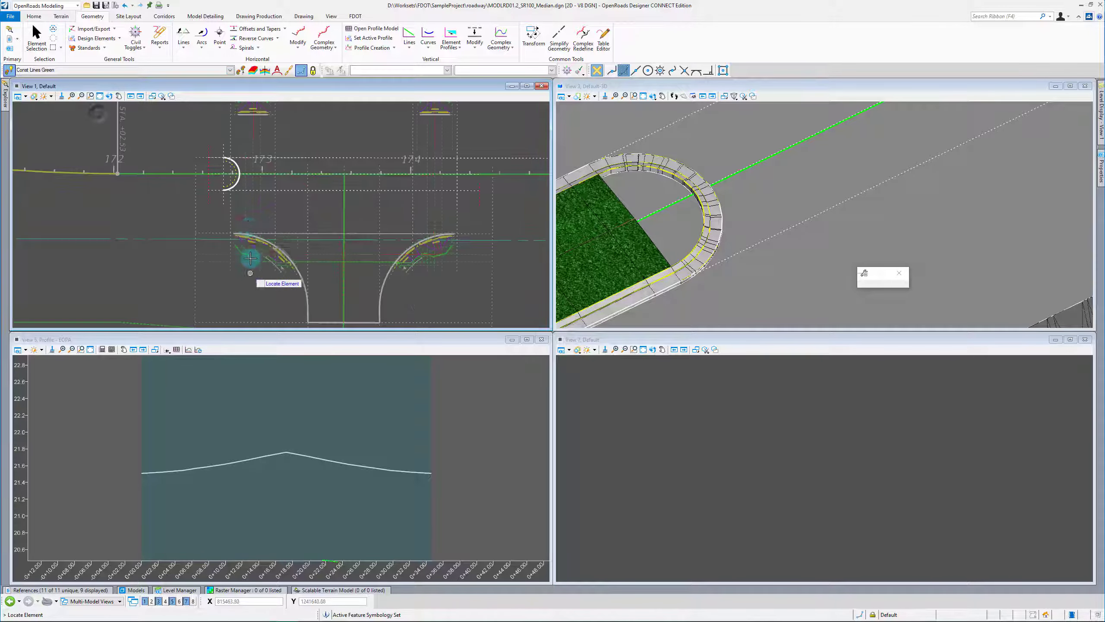
scroll(219, 150, "up", 1)
left_click(257, 29)
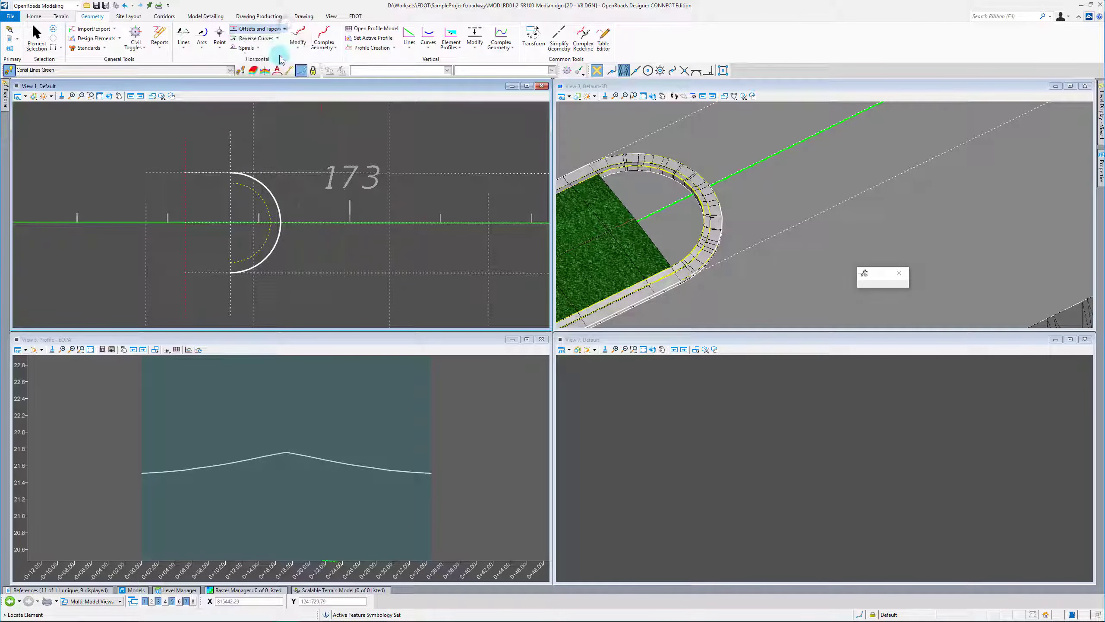
scroll(230, 242, "up", 2)
left_click(231, 243)
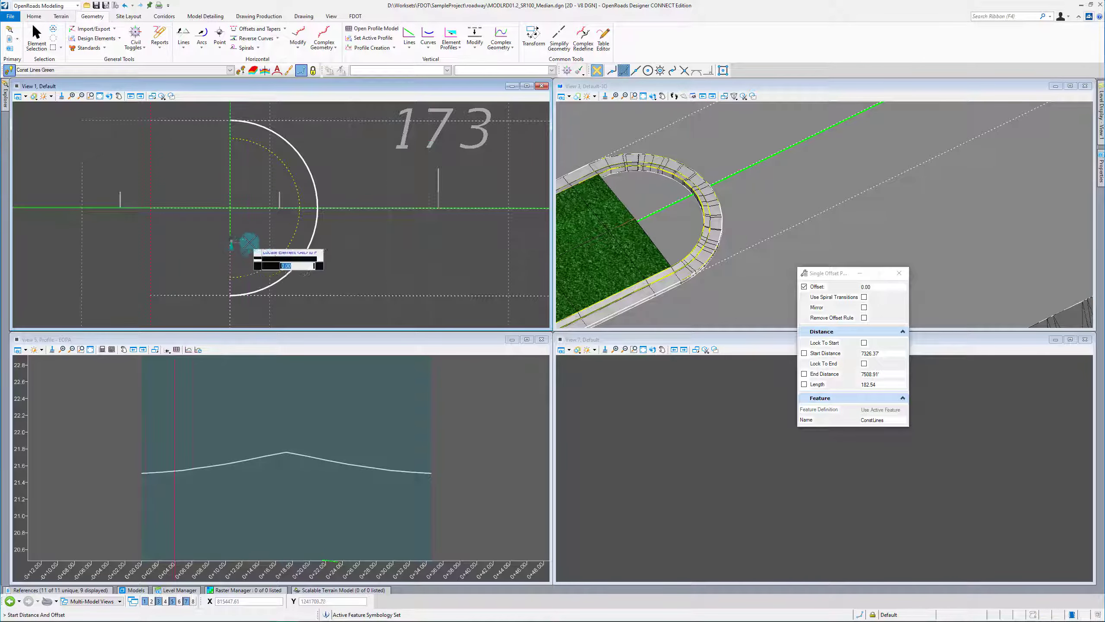
left_click(230, 276)
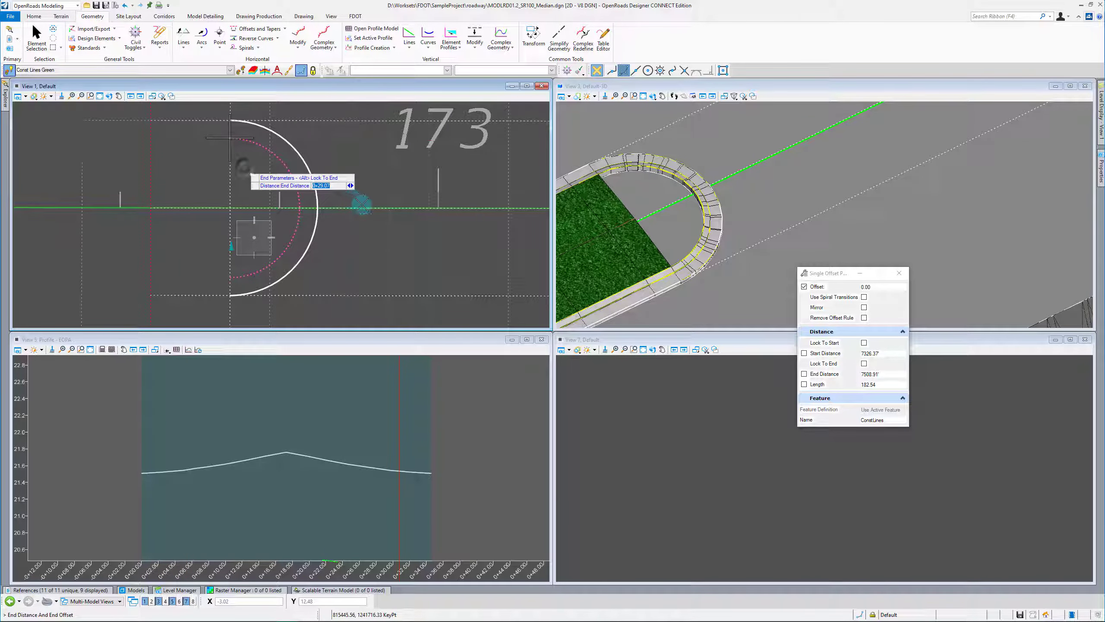
left_click(230, 138)
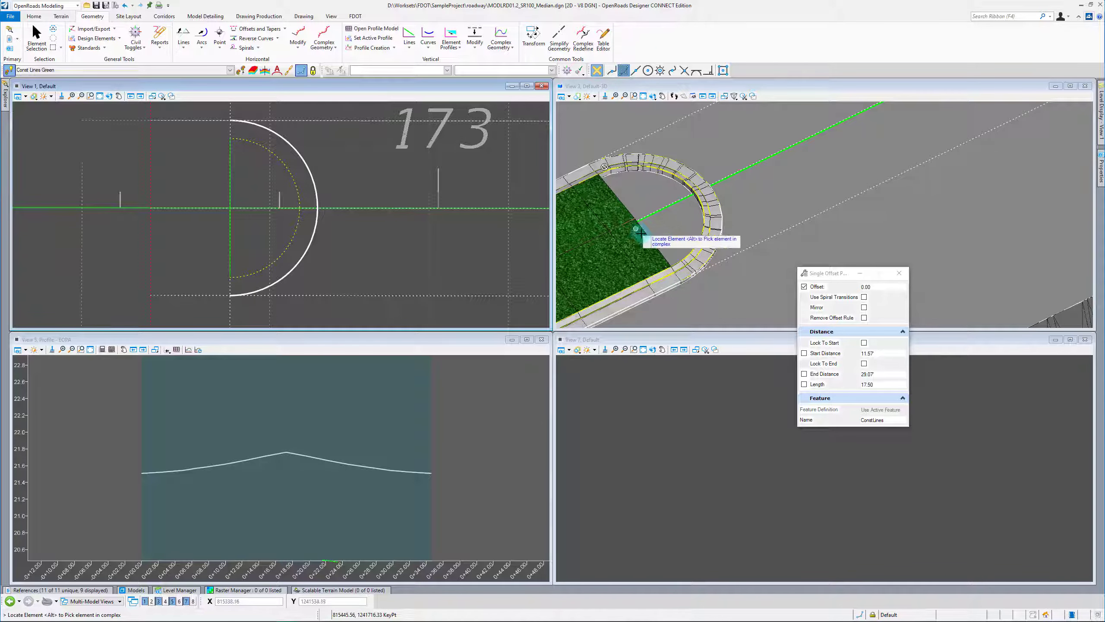
Create a partial offset of 0.00 along the centerline, from its intersection with the green cross line to the yellow dashed arc.
scroll(258, 217, "up", 2)
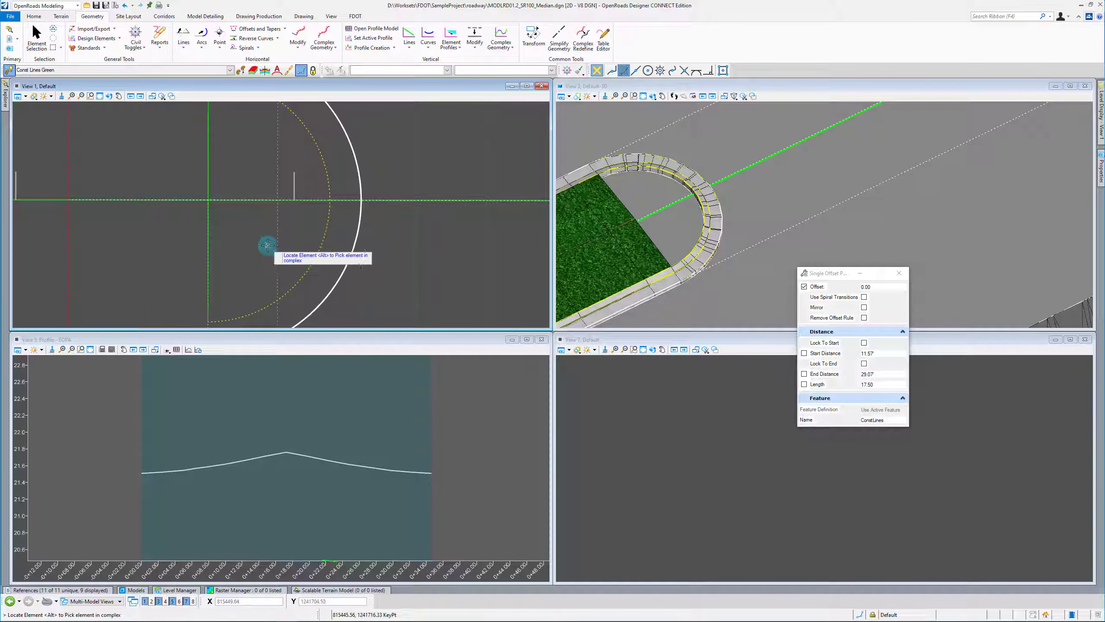
scroll(242, 213, "down", 2)
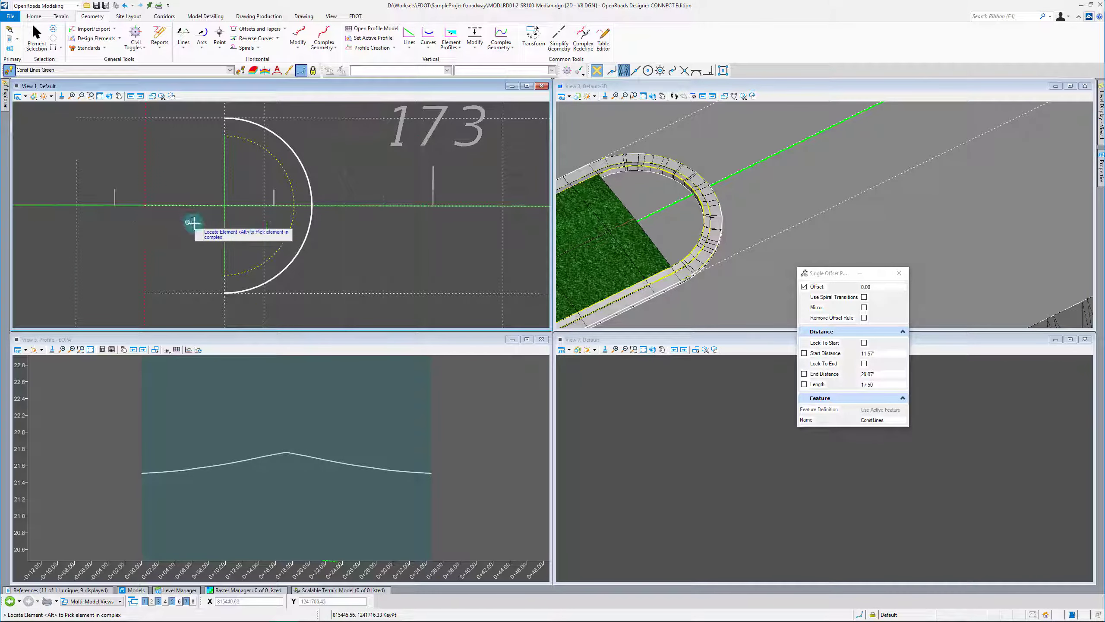
left_click(98, 204)
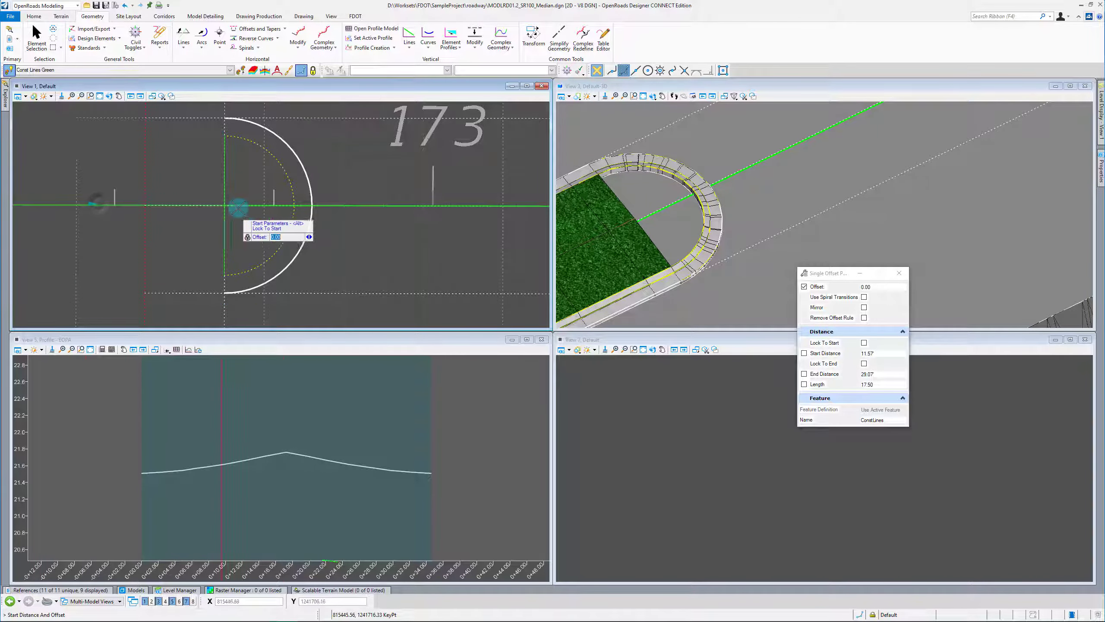
scroll(238, 208, "up", 2)
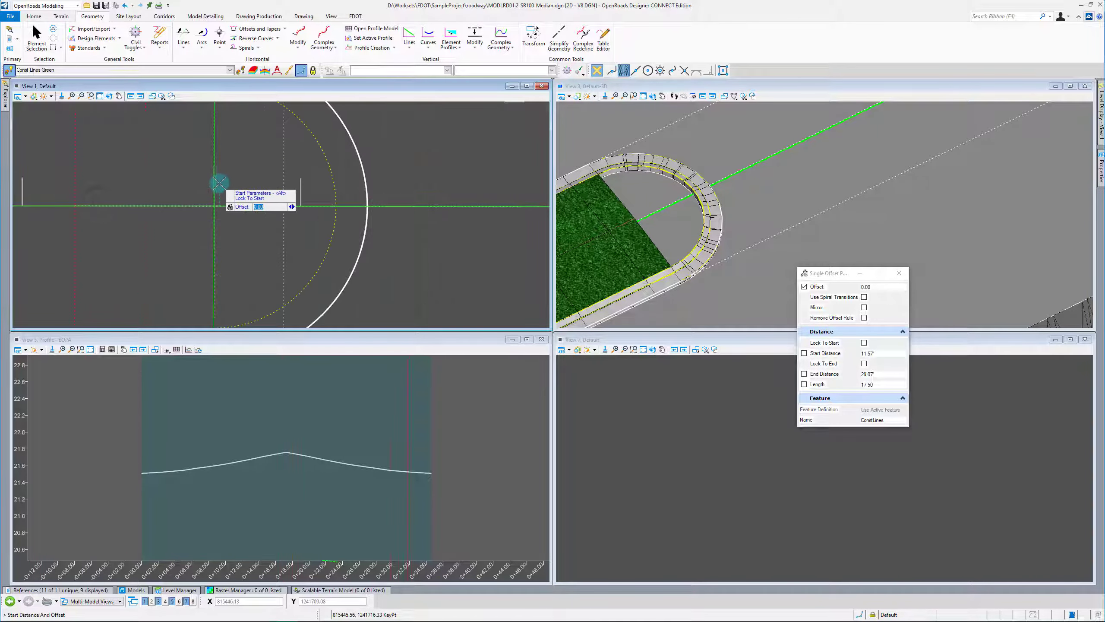
left_click(683, 71)
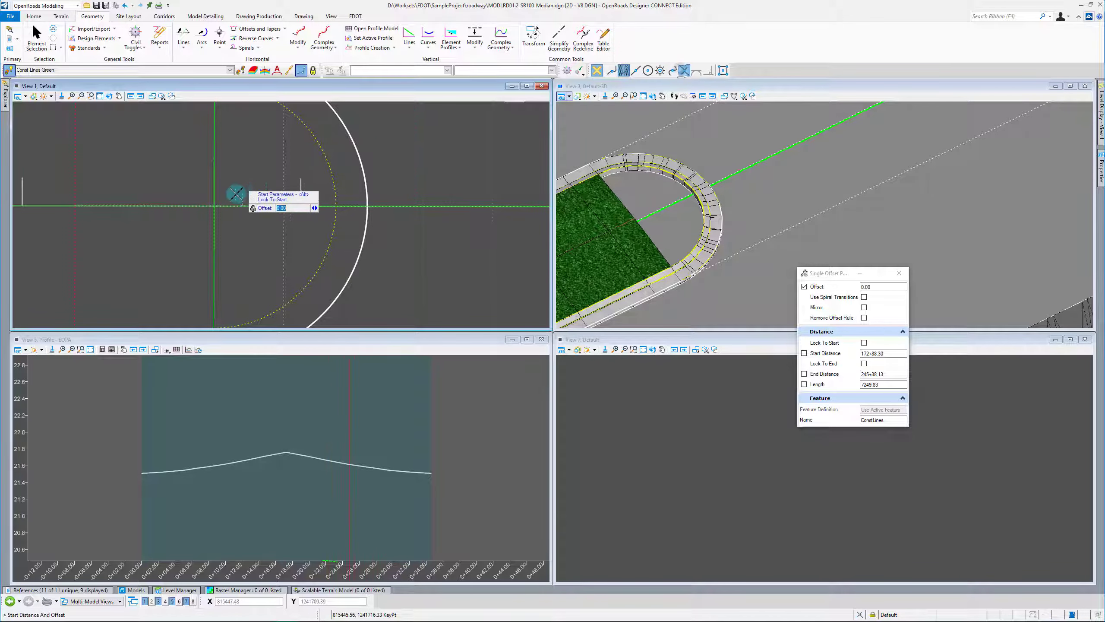
left_click(215, 205)
left_click(684, 71)
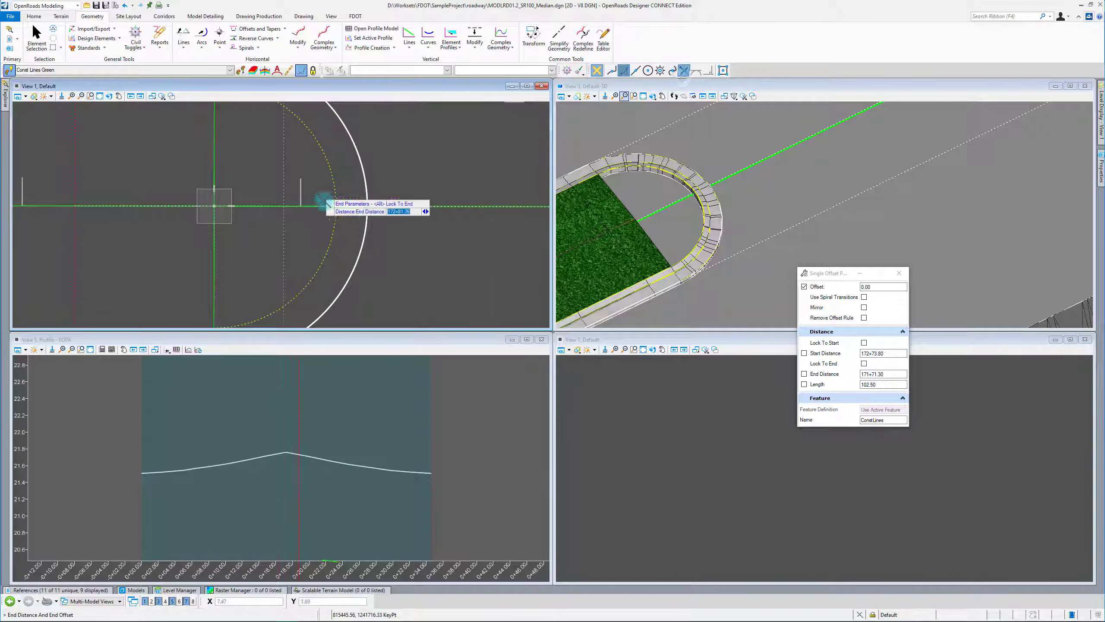
left_click(347, 174)
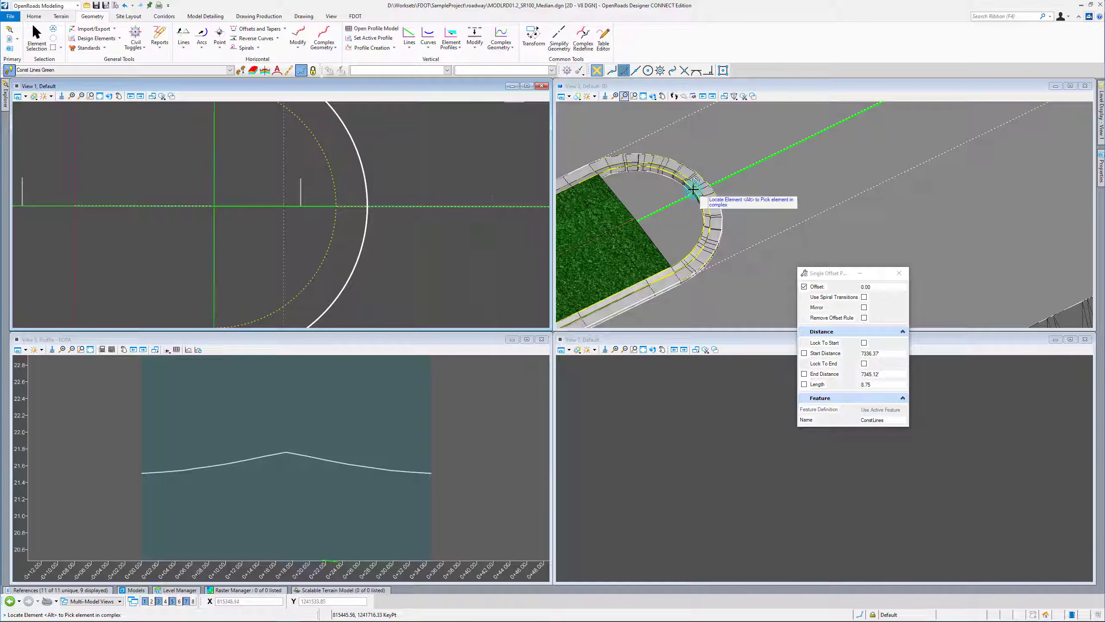
key("Escape")
scroll(255, 176, "down", 2)
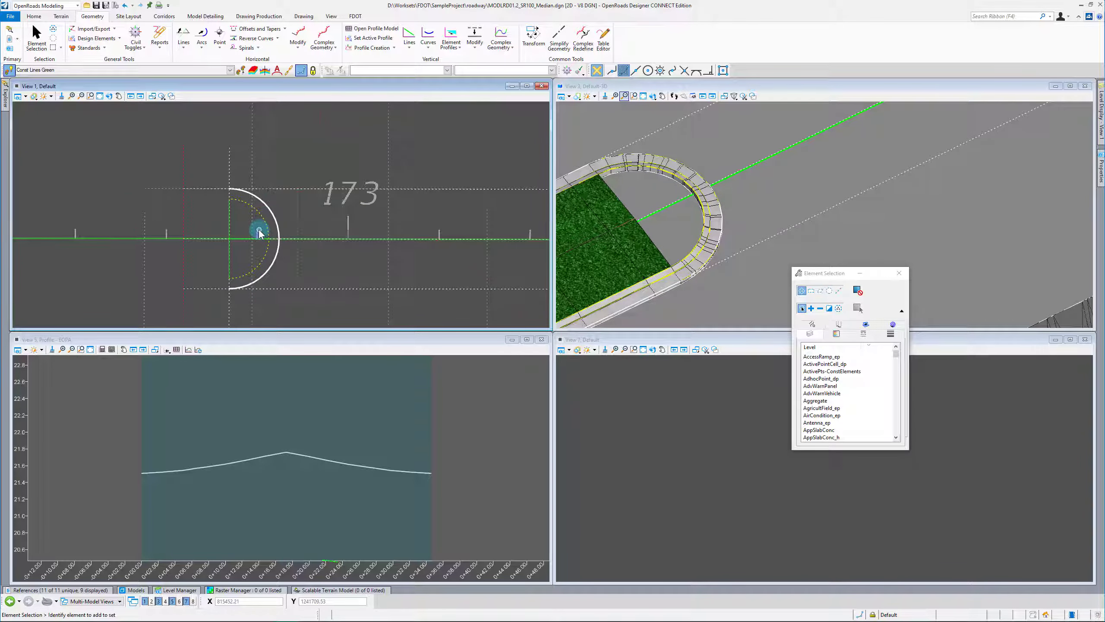
In the C&G_TypeE_Nose template, check the vertical distance of point RT_CURBTE_BACK_IN relative to REF without applying any change.
scroll(259, 234, "up", 3)
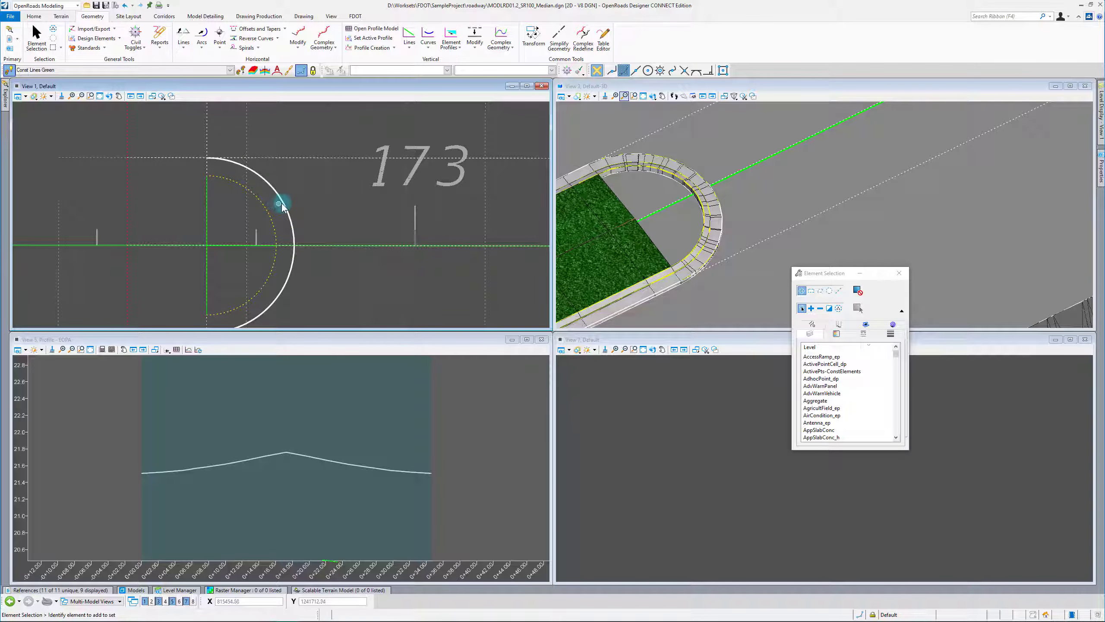
mouse_move(265, 208)
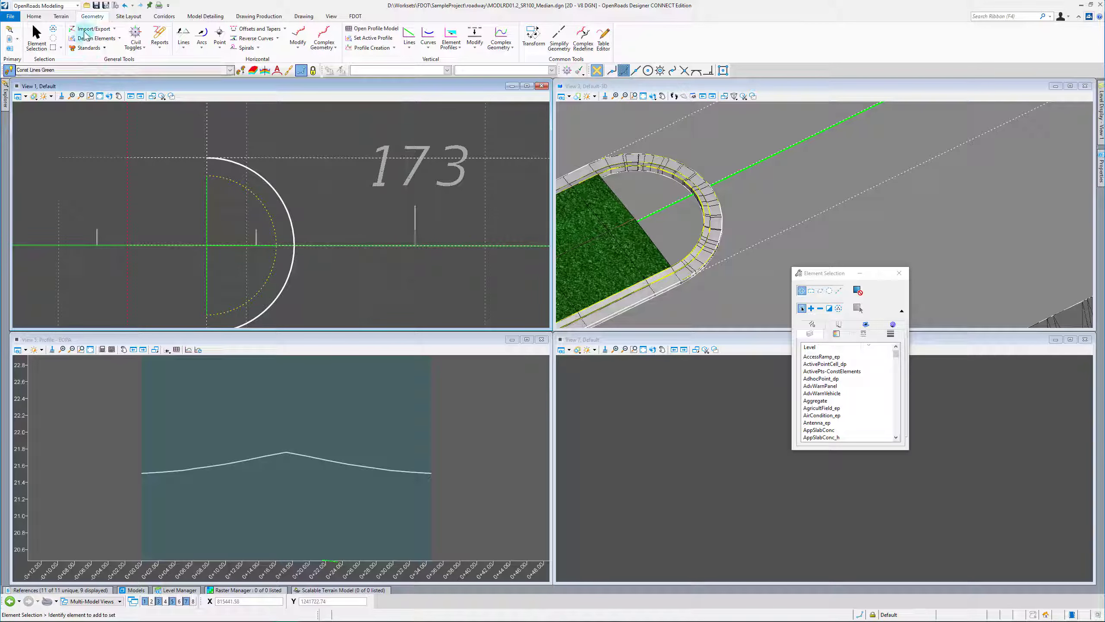
left_click(172, 18)
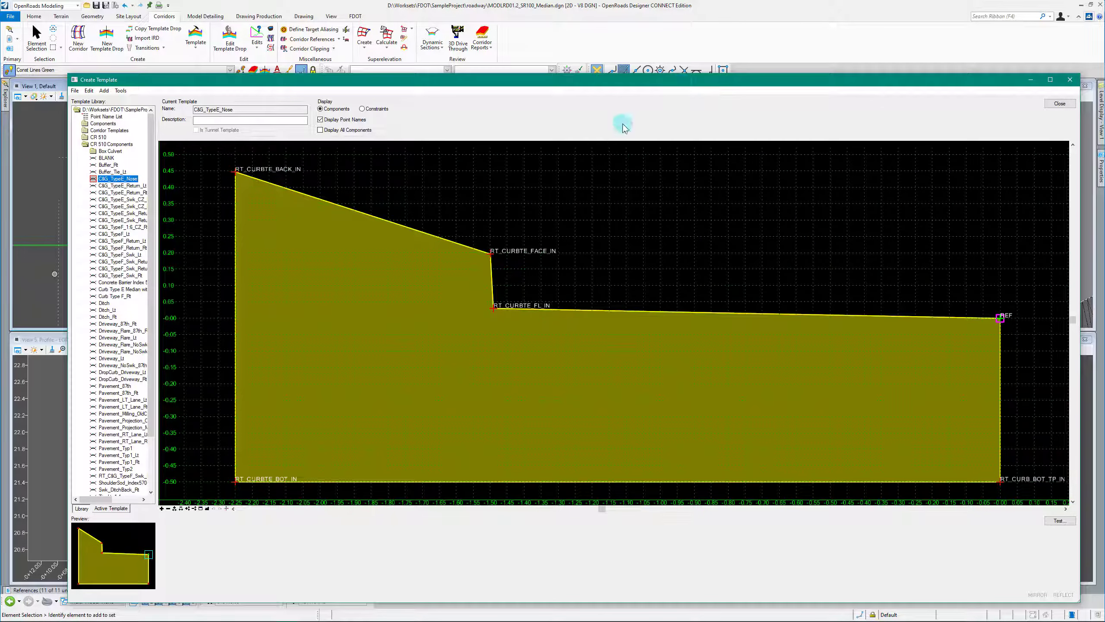
scroll(440, 313, "down", 2)
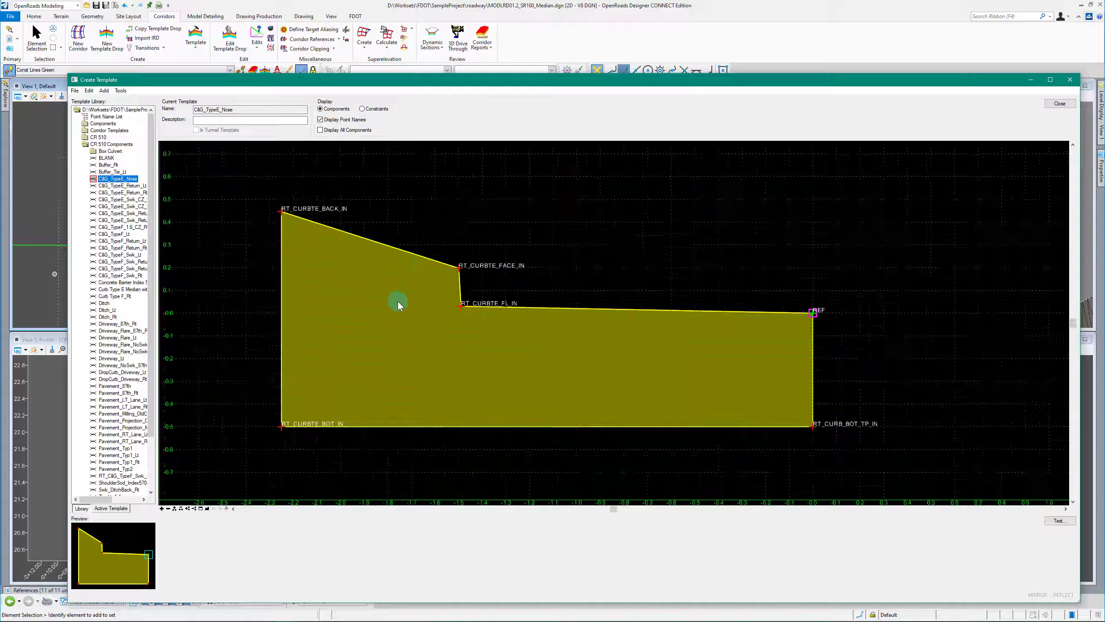
double_click(281, 212)
left_click_drag(556, 192, 697, 133)
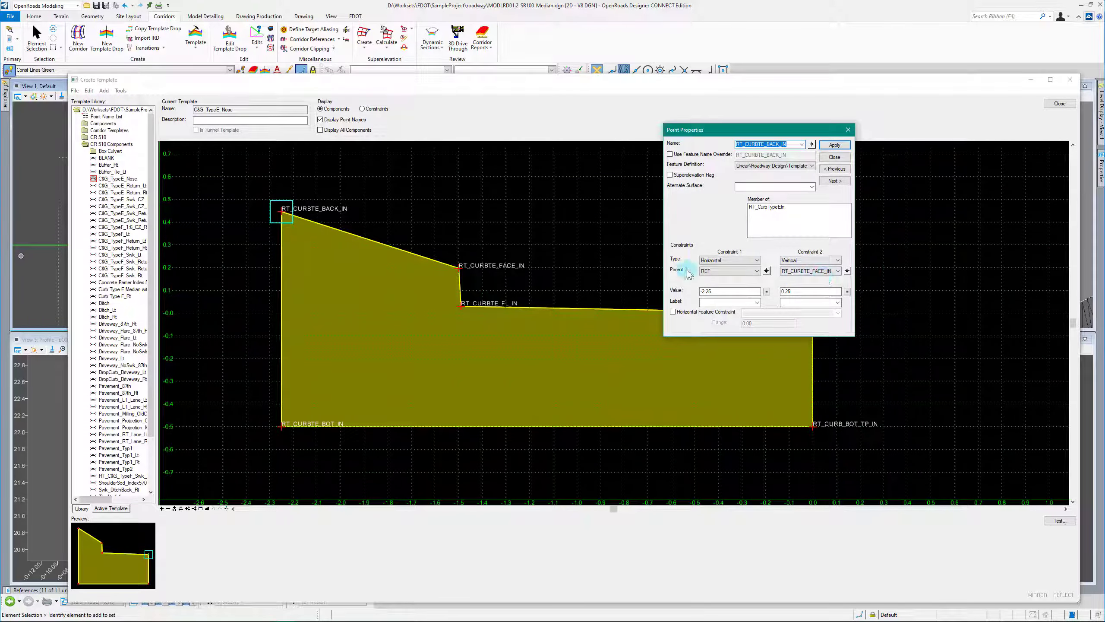
left_click(798, 292)
left_click_drag(741, 135, 922, 153)
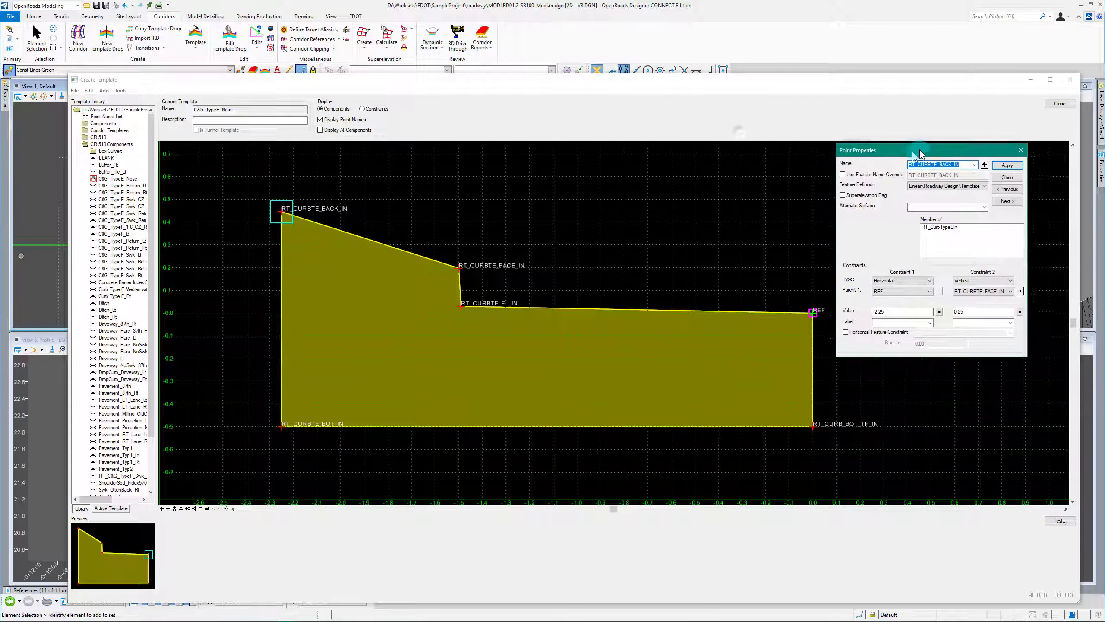
left_click(1028, 289)
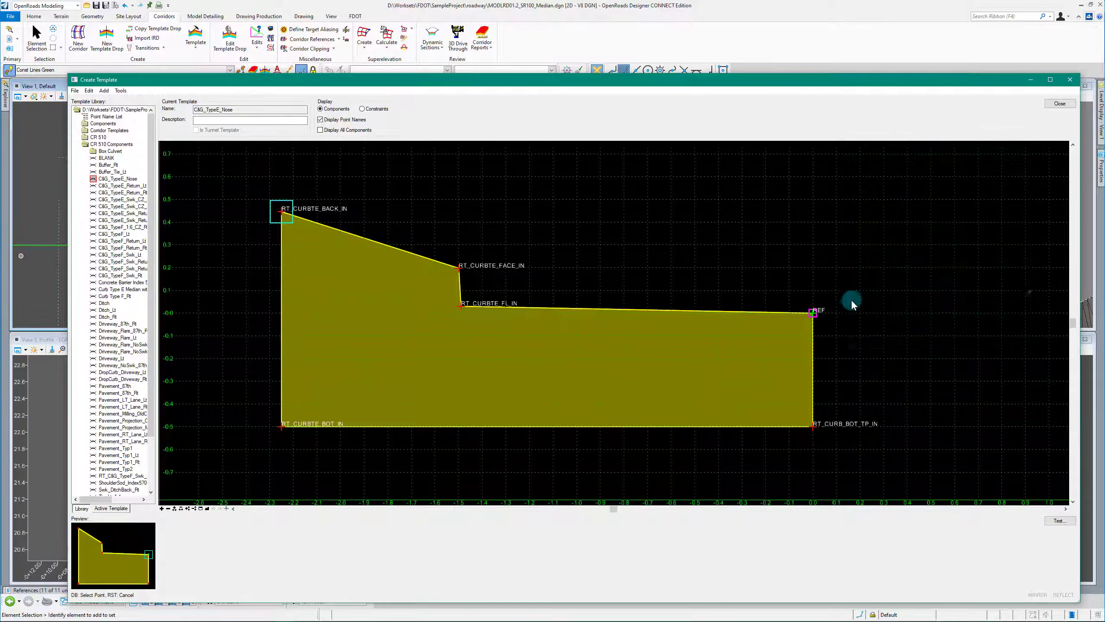
left_click(813, 313)
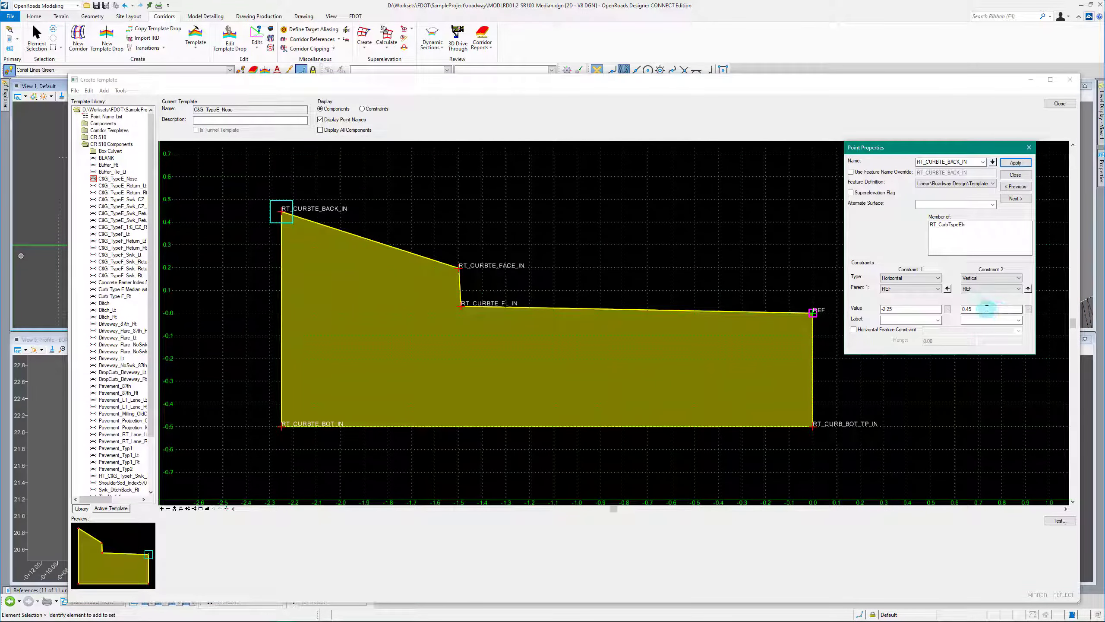
left_click(1016, 175)
left_click(837, 222)
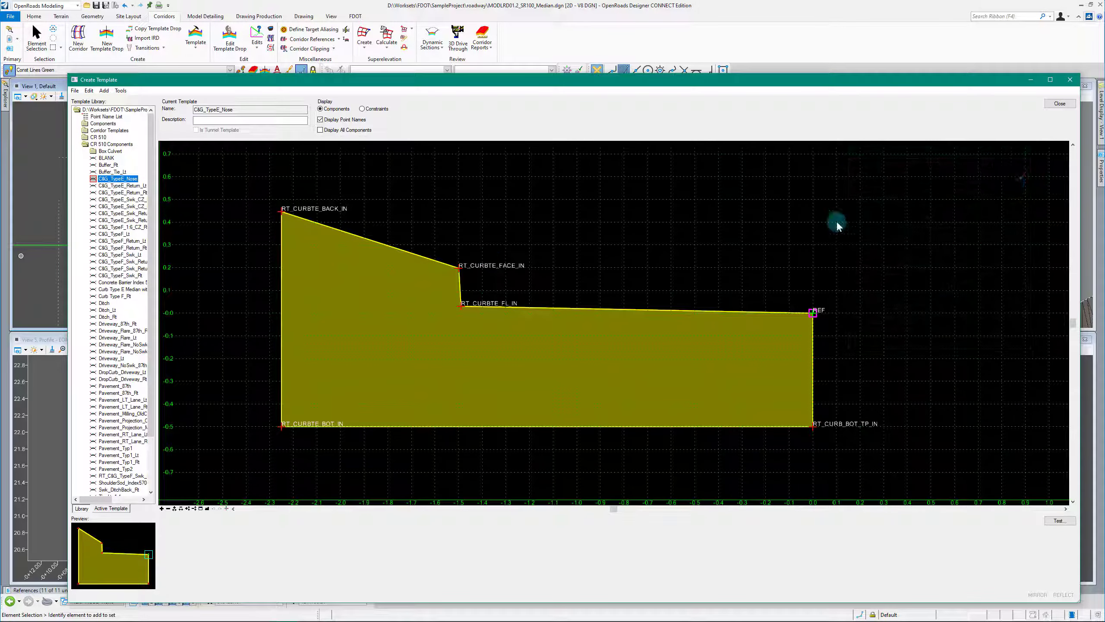
Set the accuracy of the design file's working units to four decimal places (0.1234).
left_click(10, 15)
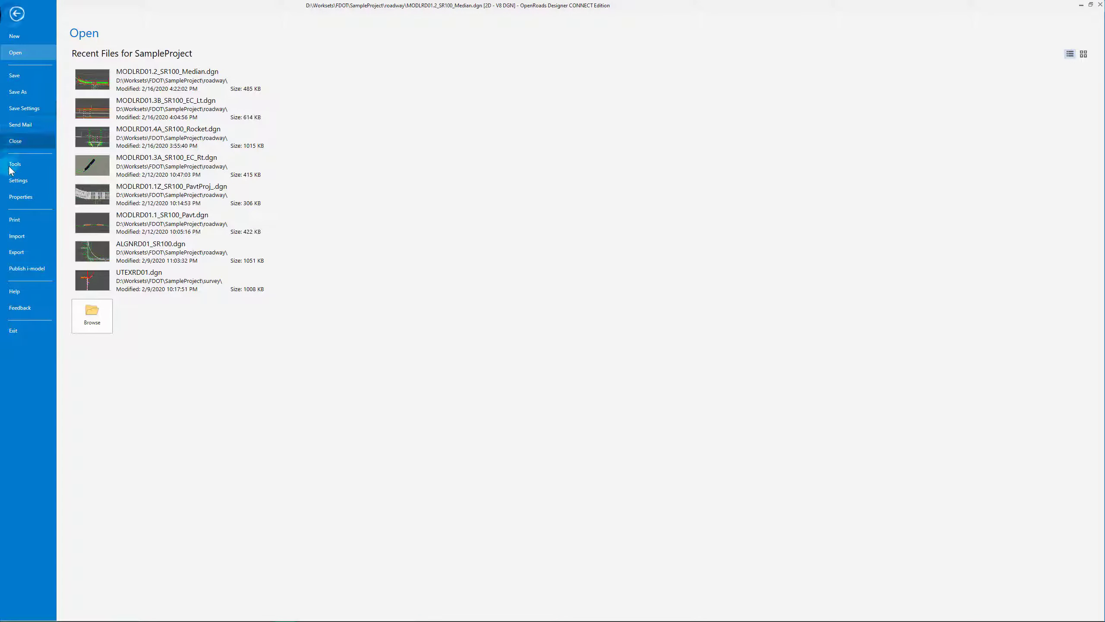
left_click(18, 180)
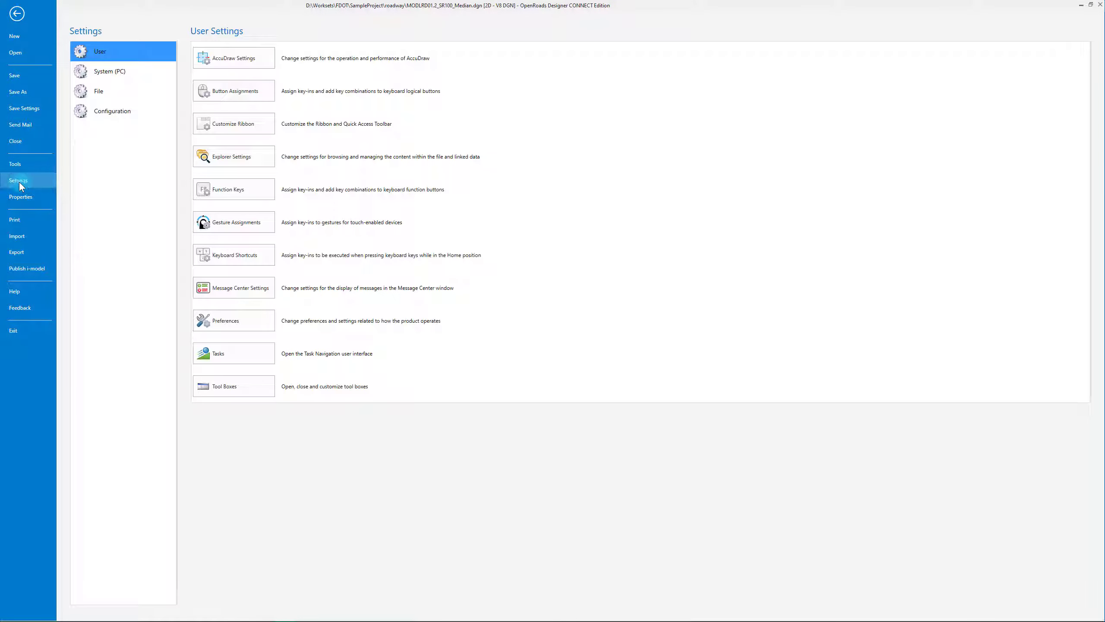
left_click(100, 92)
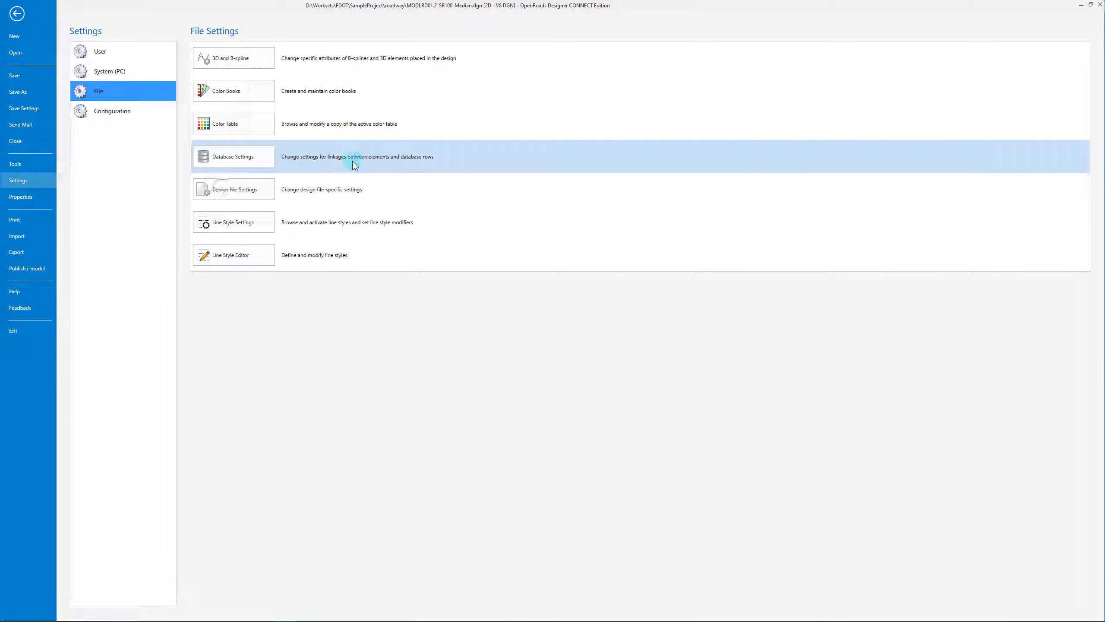
left_click(216, 191)
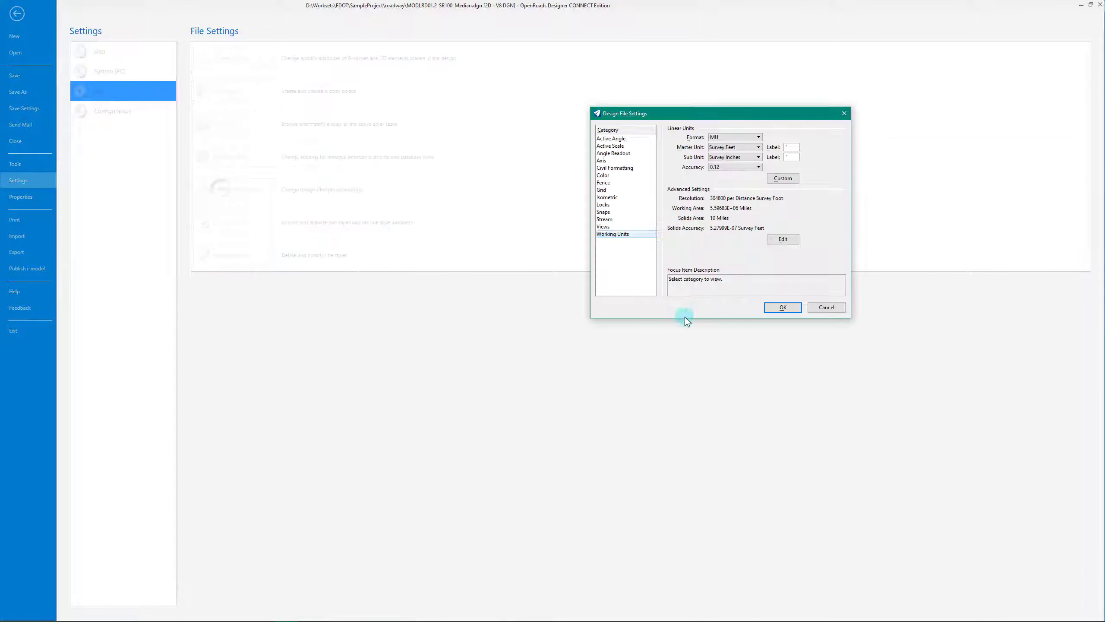
left_click(757, 168)
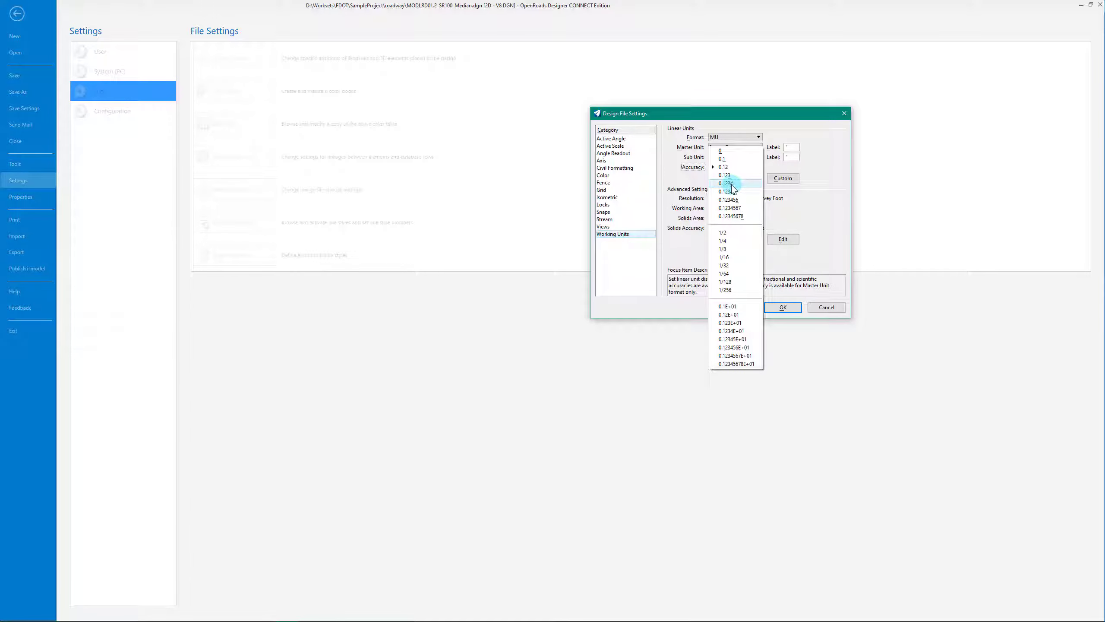
left_click(732, 185)
left_click(783, 307)
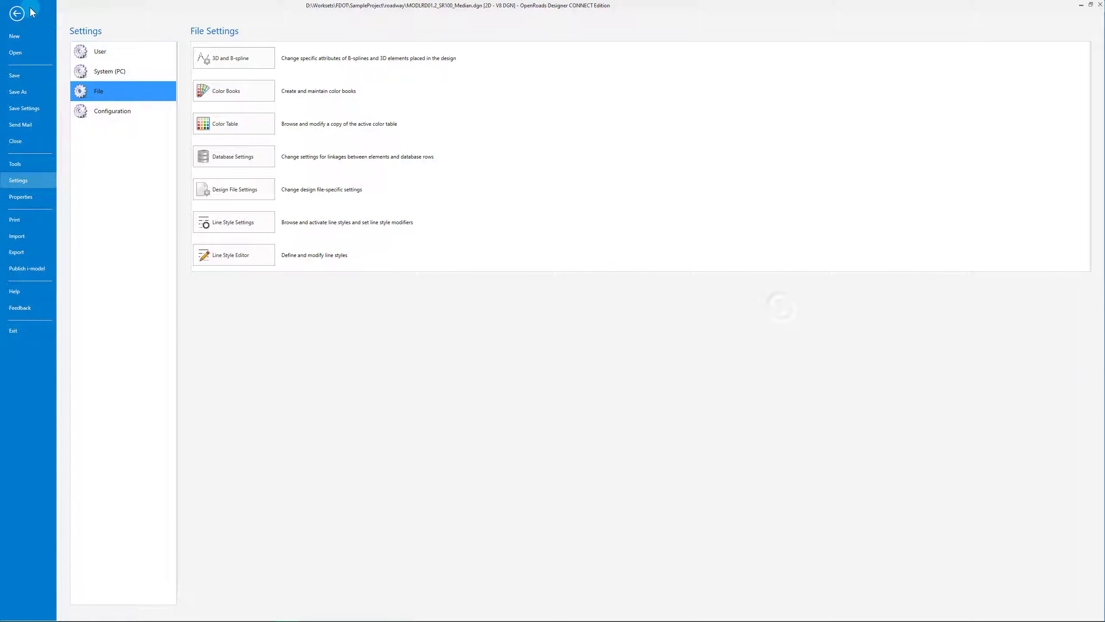
left_click(17, 14)
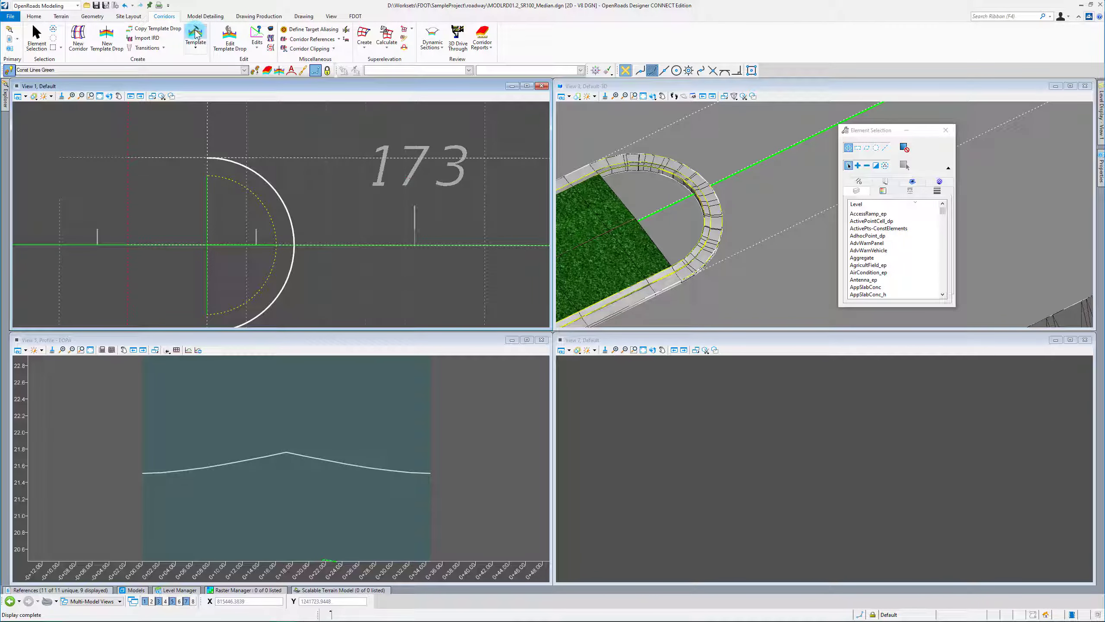
Recheck the height of RT_CURBTE_BACK_IN above REF at four-decimal accuracy and close the template editor without applying changes.
left_click(196, 35)
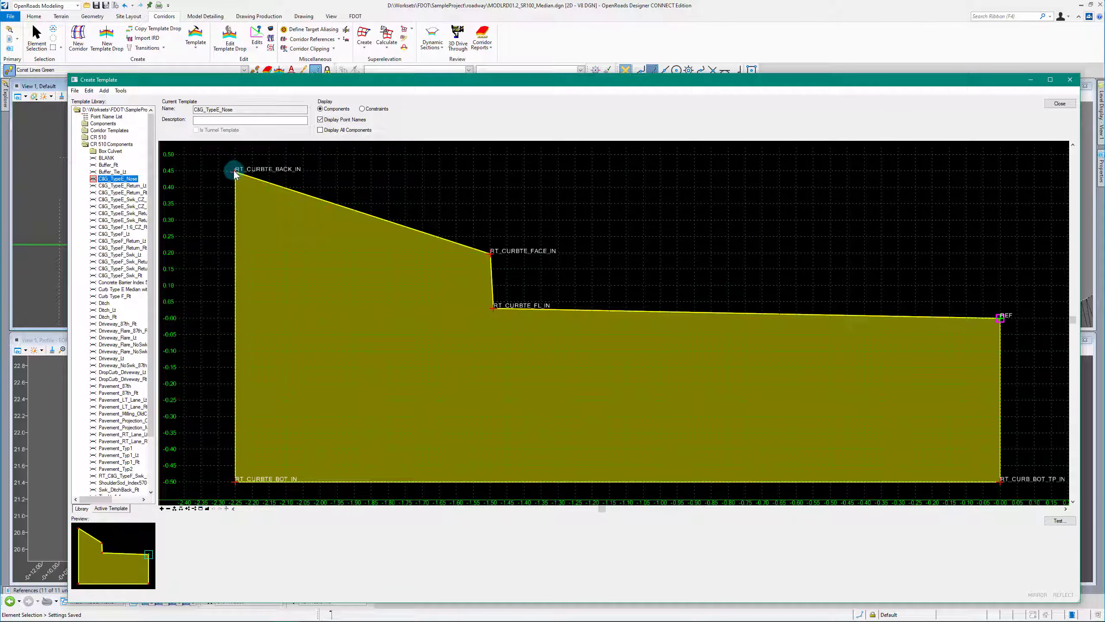
double_click(234, 173)
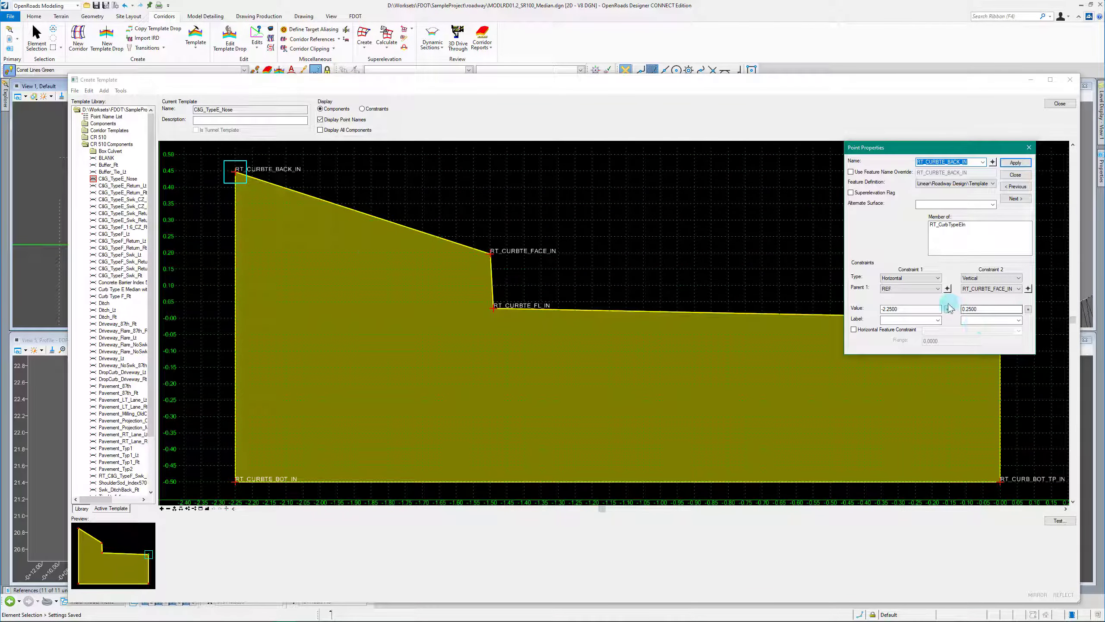
left_click(1029, 290)
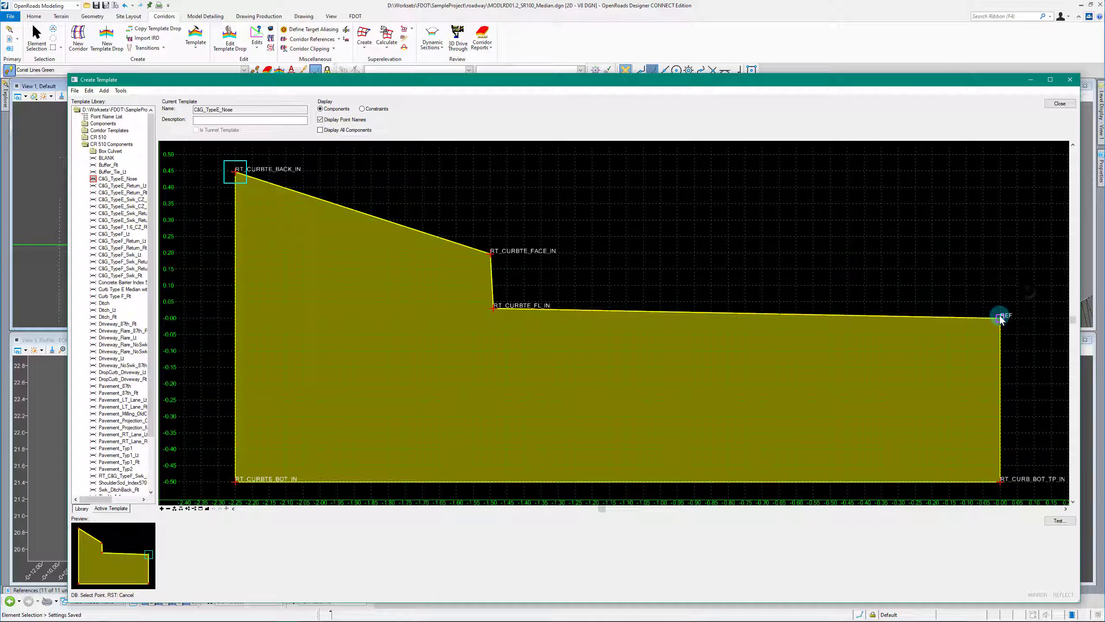
left_click(1000, 318)
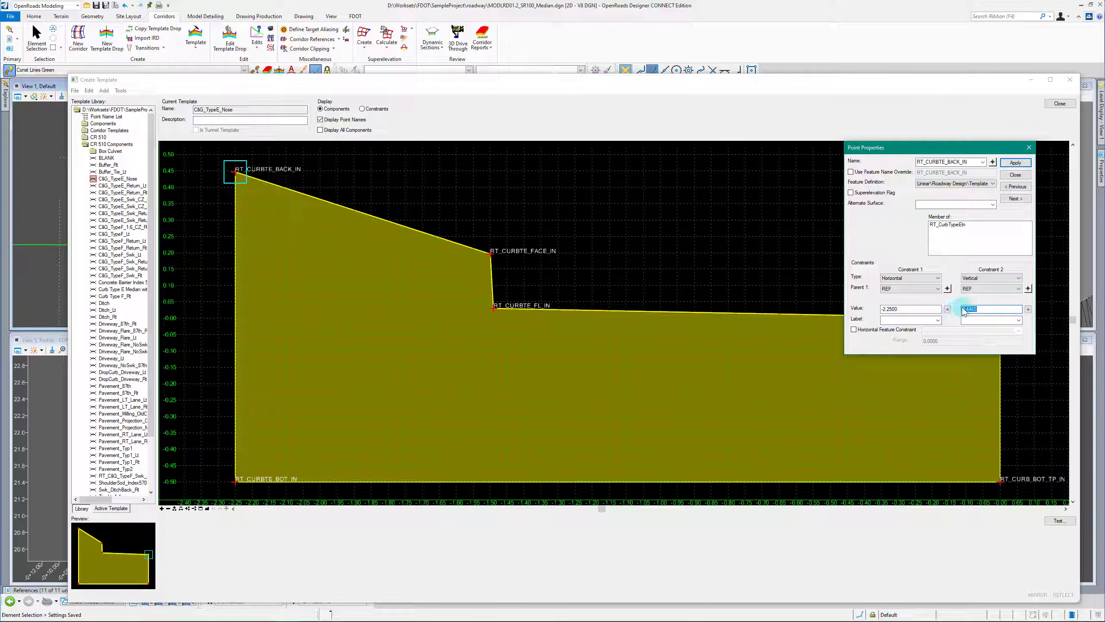
left_click(1015, 174)
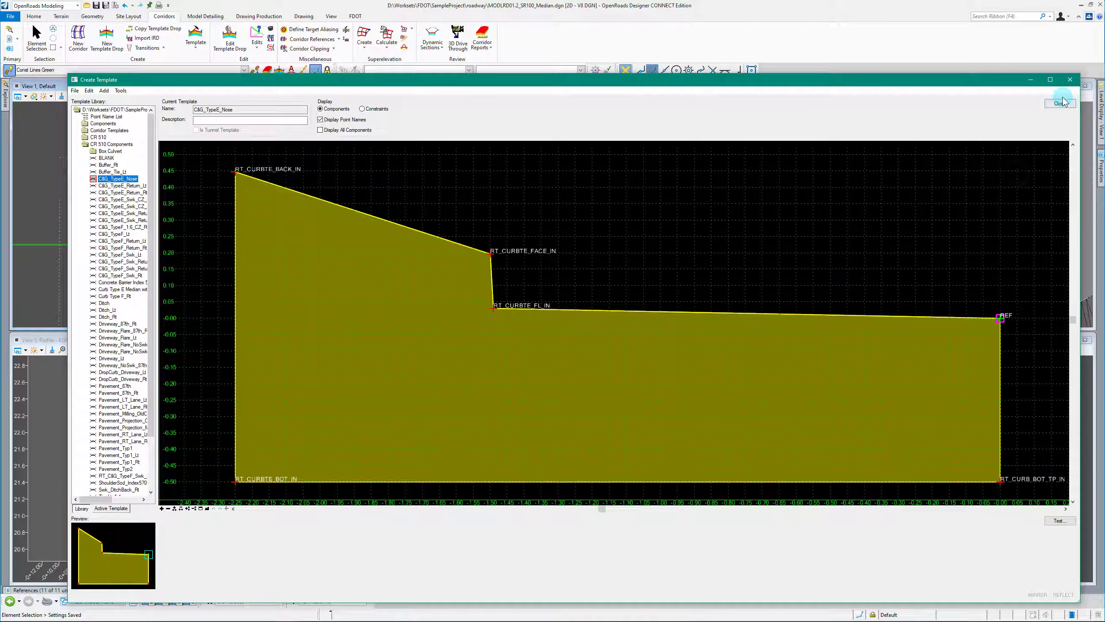
left_click(1060, 103)
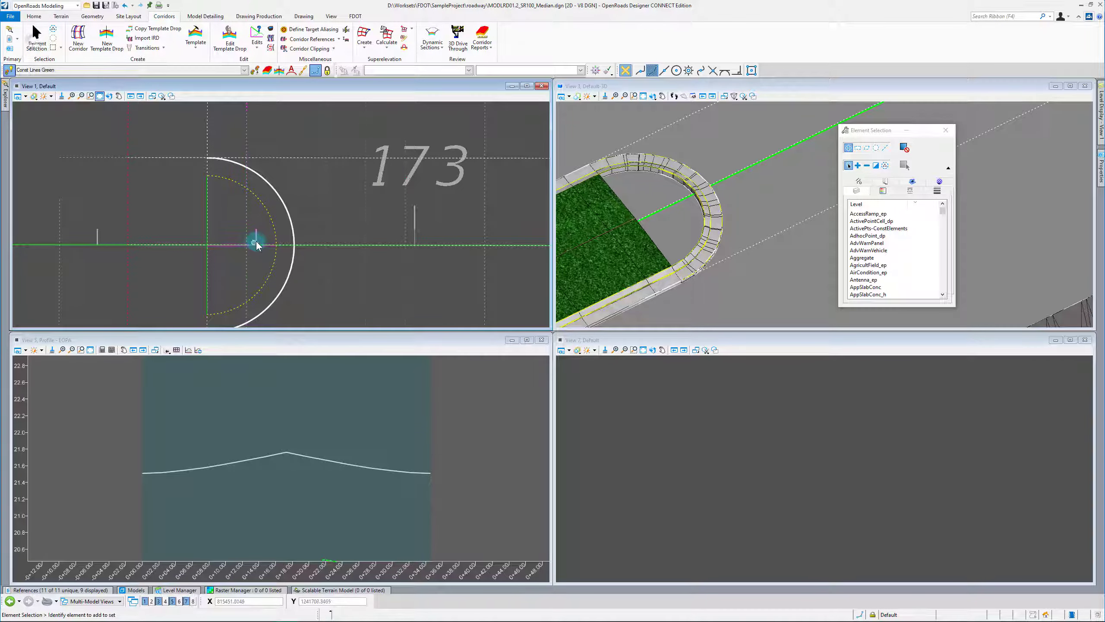
Profile the yellow dashed arc by a constant vertical offset from the white EOPA arc, locked to both its start and end.
left_click(92, 16)
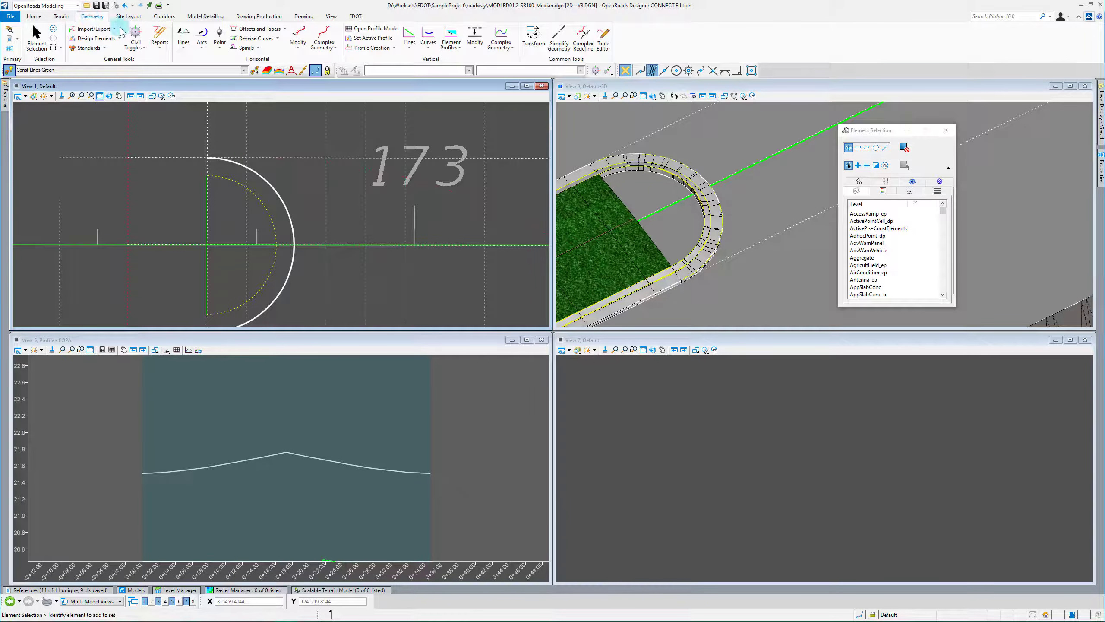
left_click(457, 51)
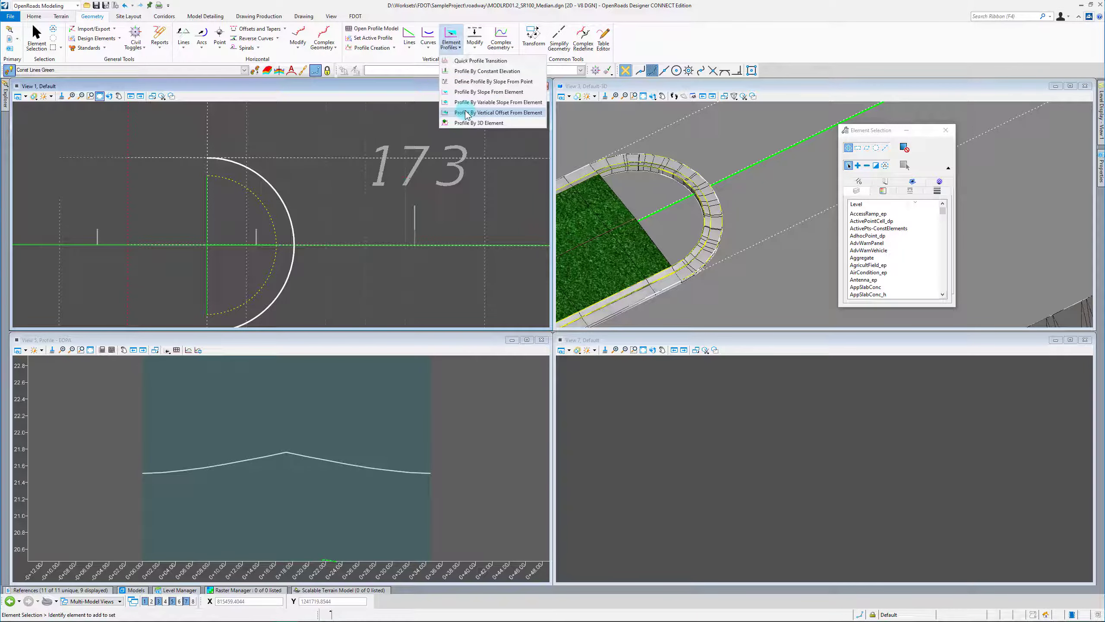
left_click(479, 114)
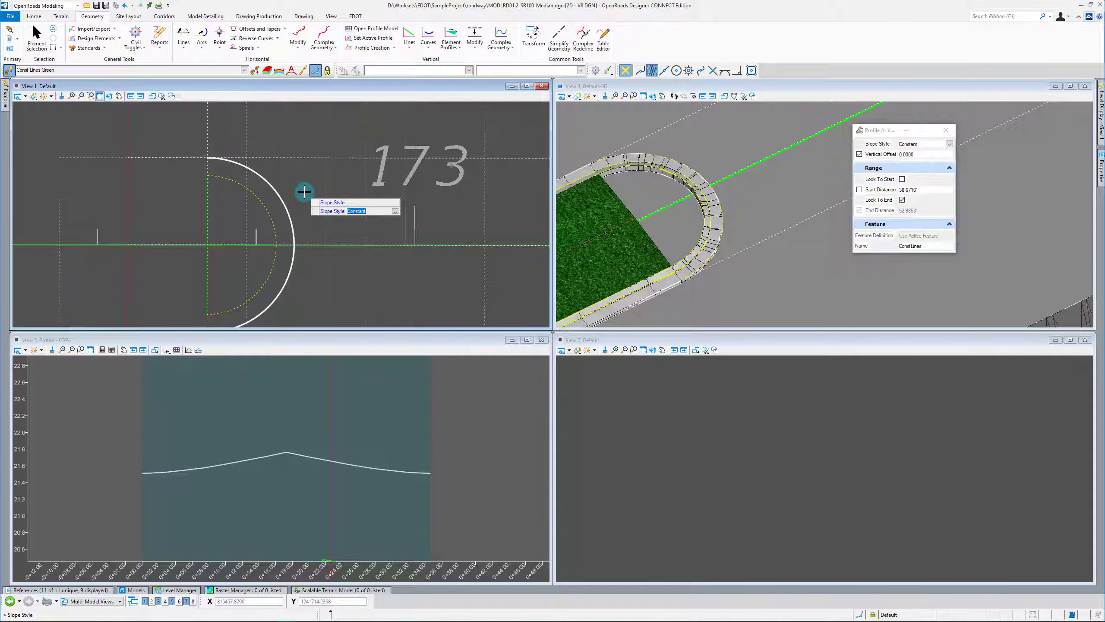
key("Down")
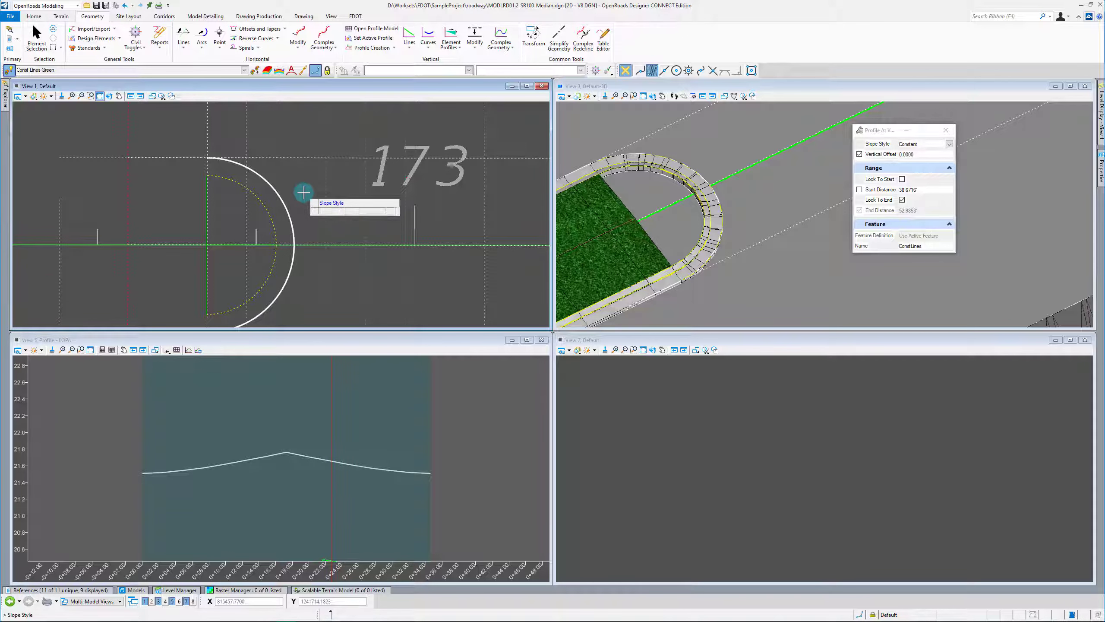
key("Up")
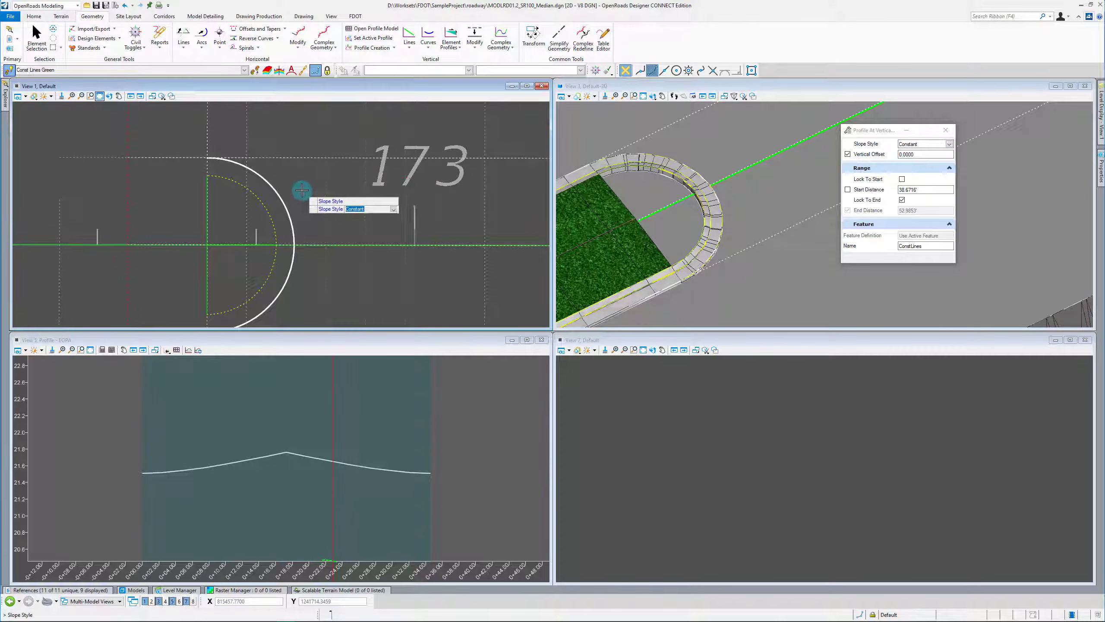
left_click(303, 192)
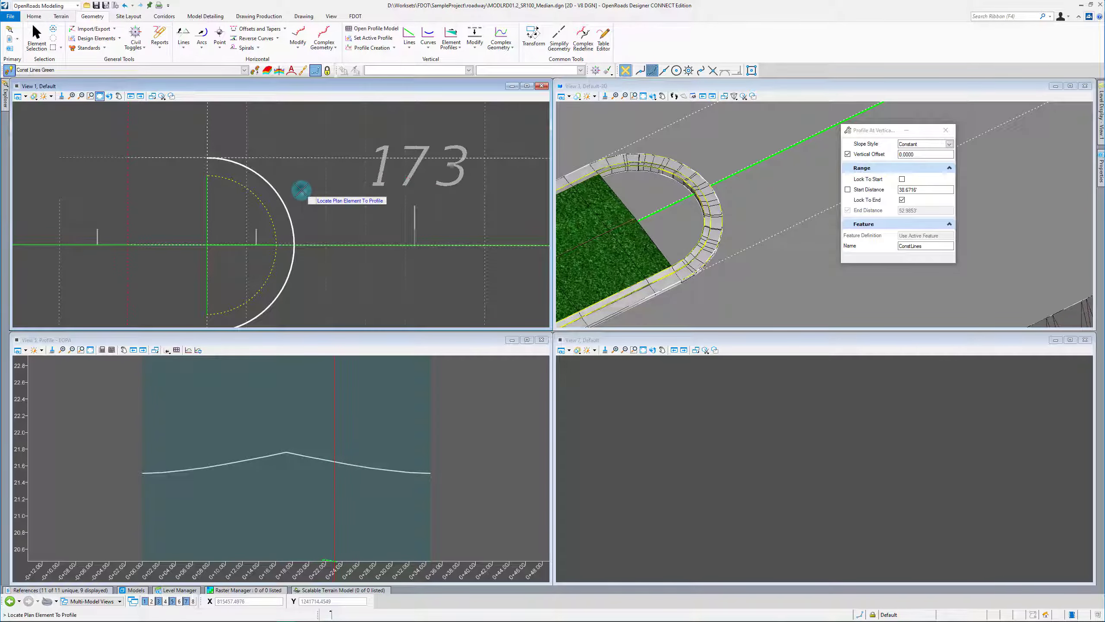
left_click(265, 209)
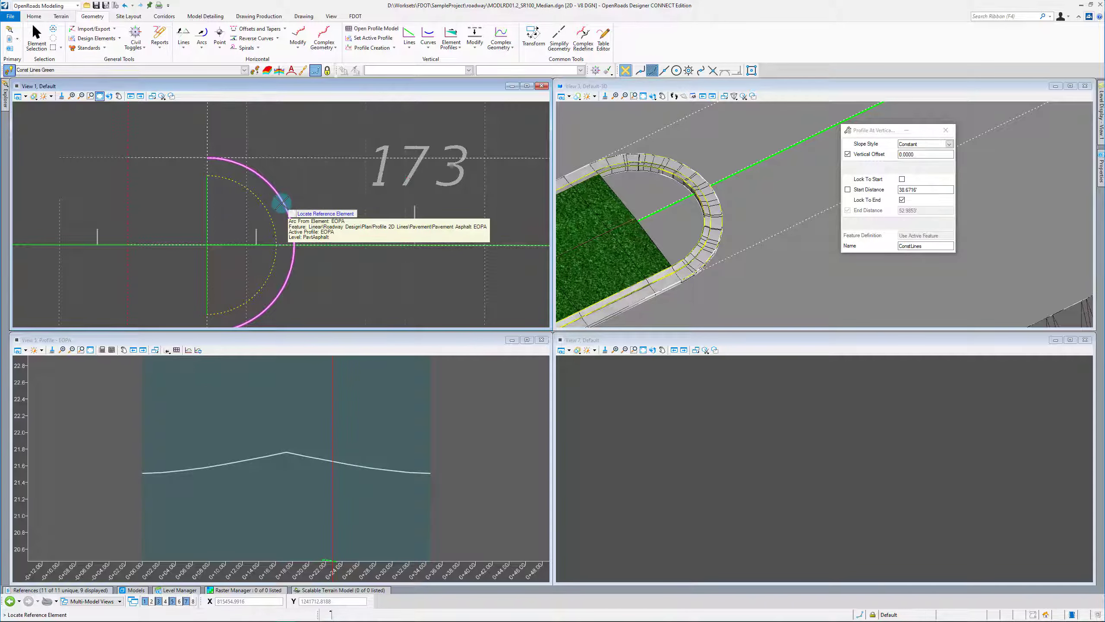
left_click(281, 203)
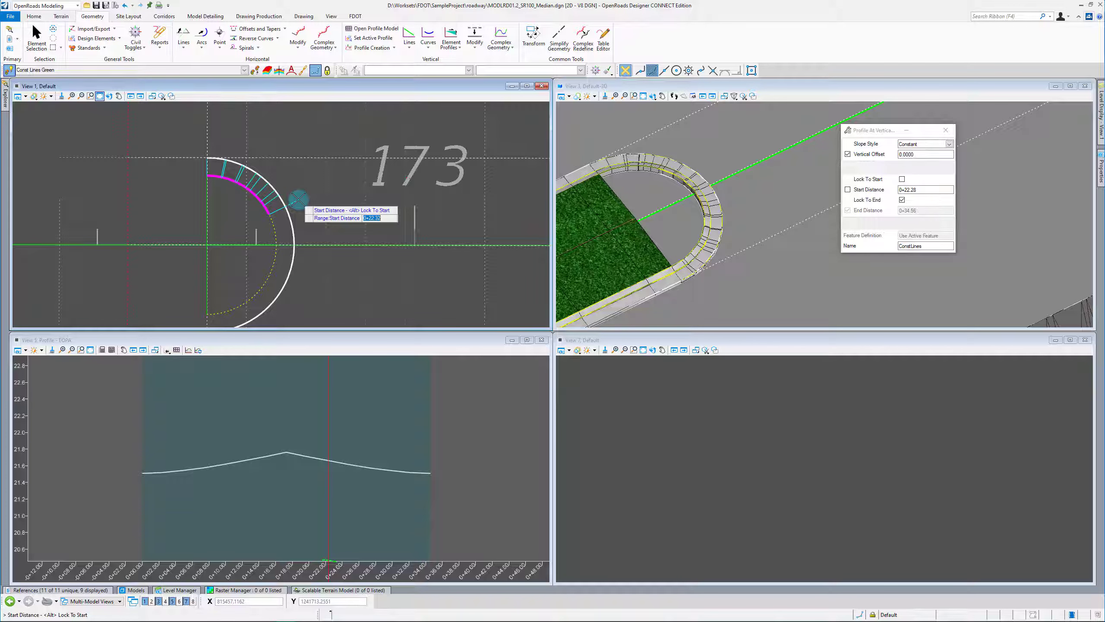
left_click(299, 199)
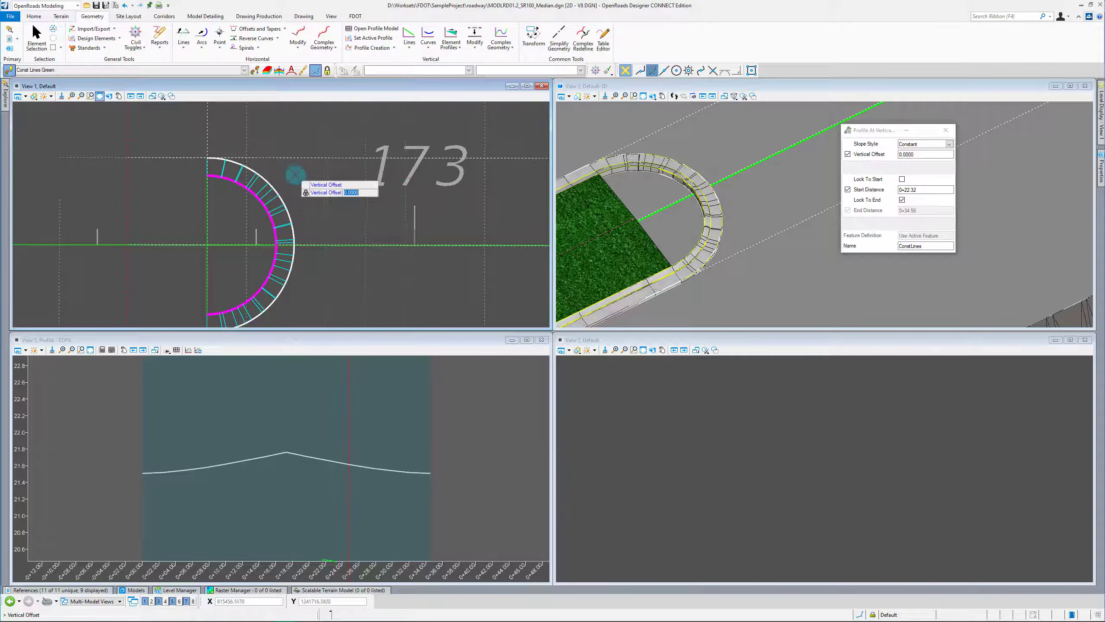
key("alt")
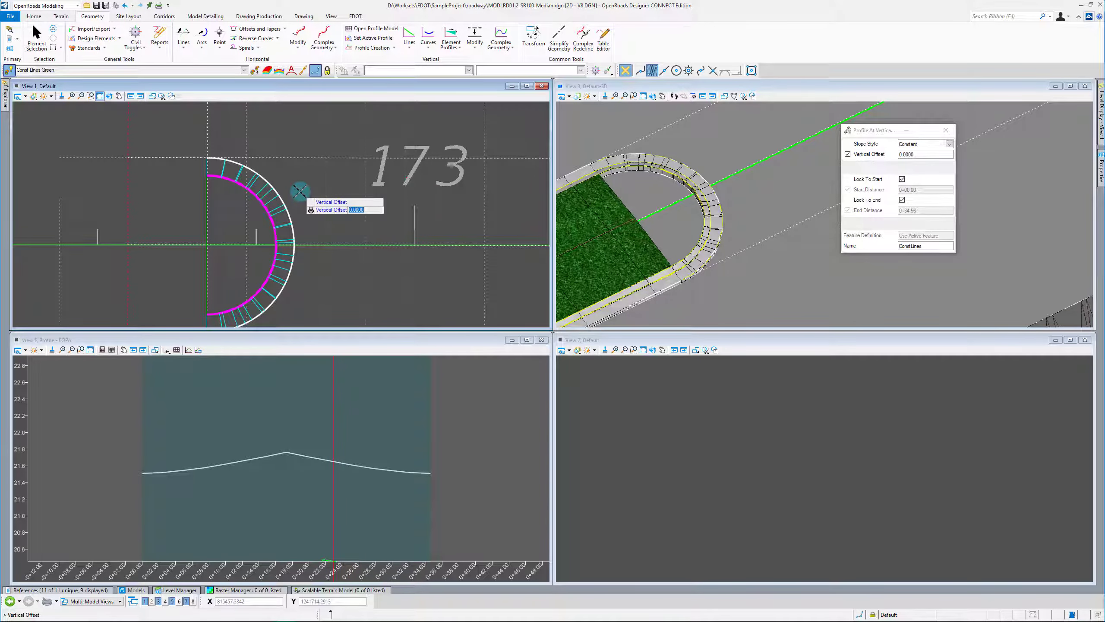
left_click(300, 193)
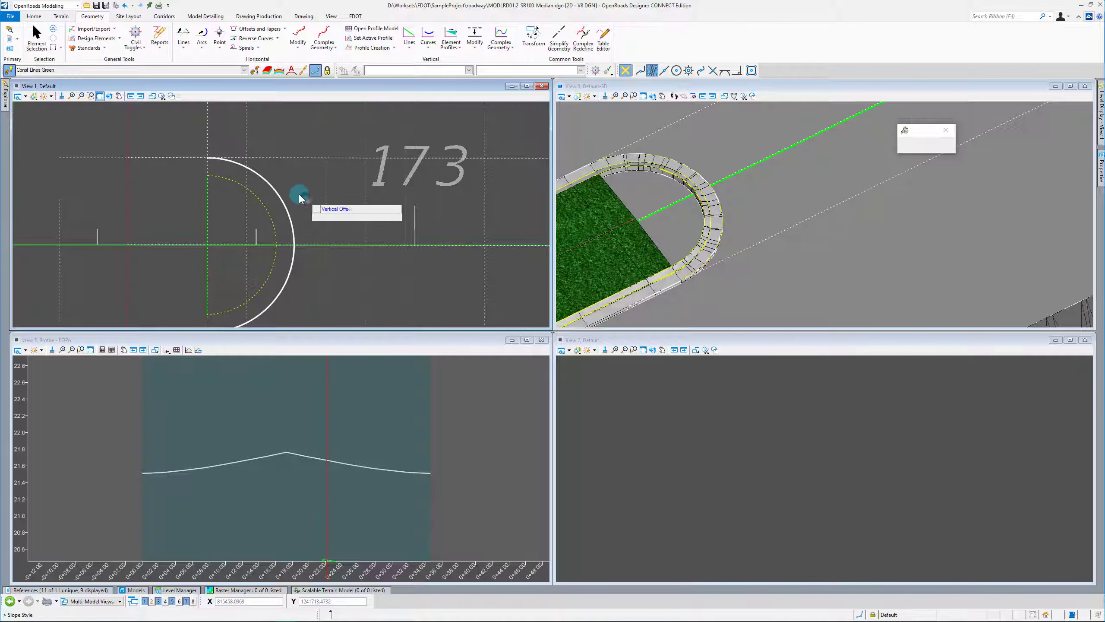
left_click(300, 194)
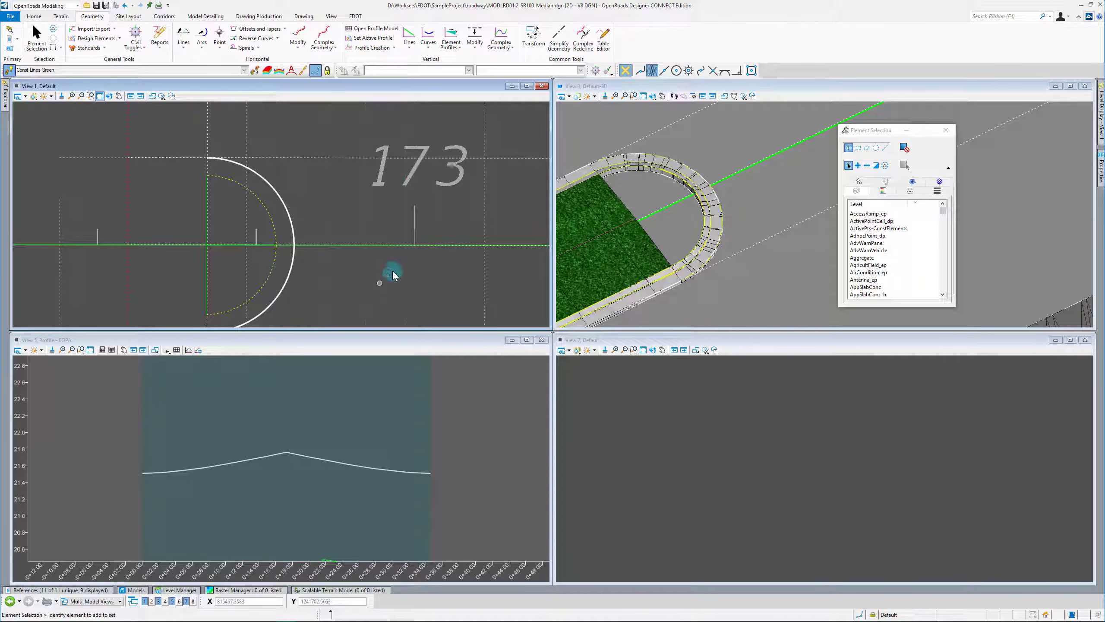
Examine in the 3D view how the new arc profile fits the back edge of the nose curb.
scroll(626, 167, "up", 2)
scroll(627, 167, "up", 1)
scroll(735, 178, "up", 2)
scroll(635, 190, "down", 2)
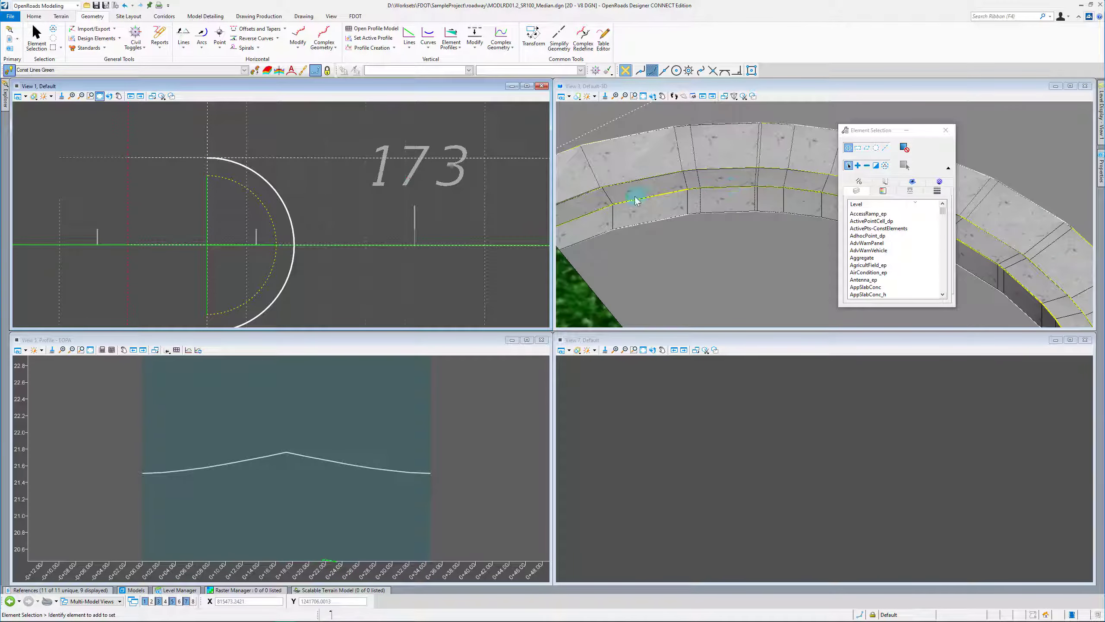
scroll(620, 201, "up", 2)
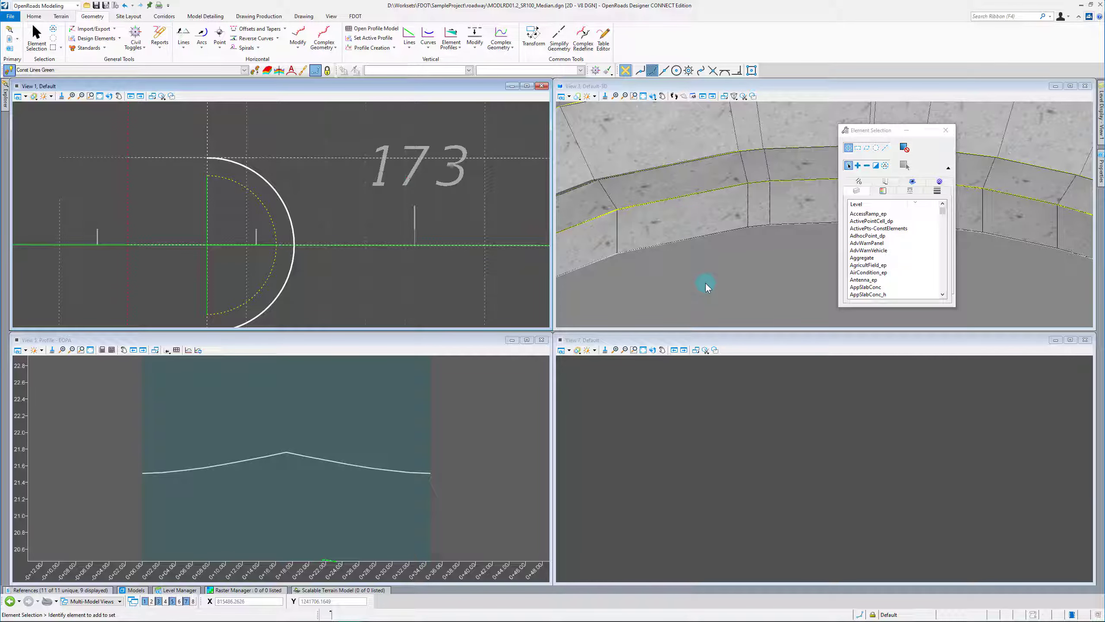
scroll(714, 244, "down", 3)
scroll(705, 218, "down", 2)
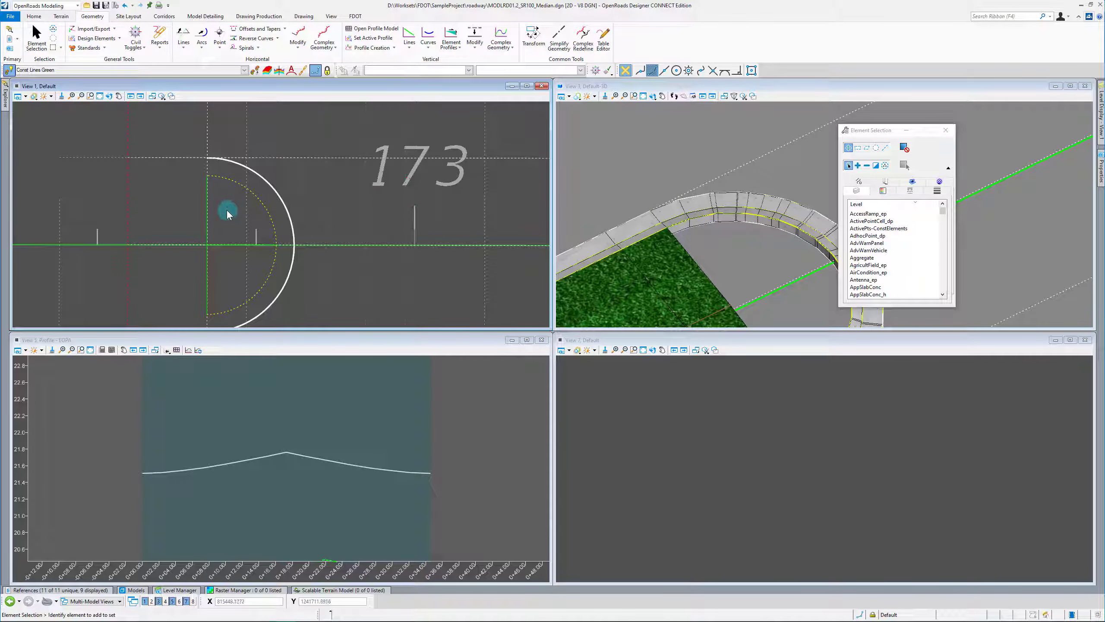
Open the profile model of the green cross line between the ends of the yellow dashed arc in View 5.
left_click(207, 210)
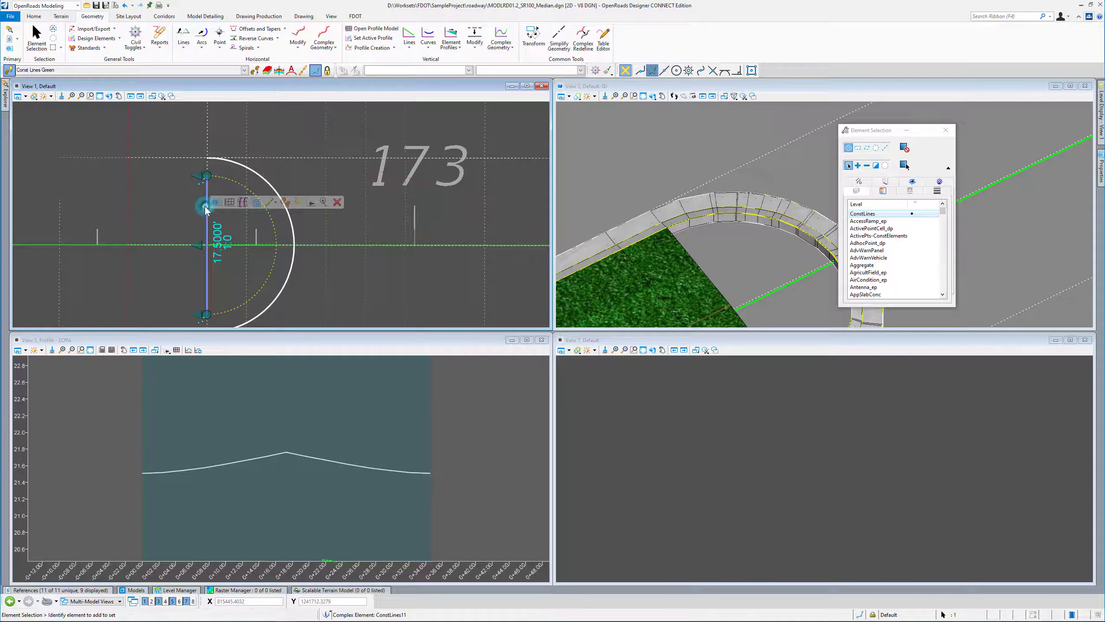
left_click(229, 202)
left_click(245, 416)
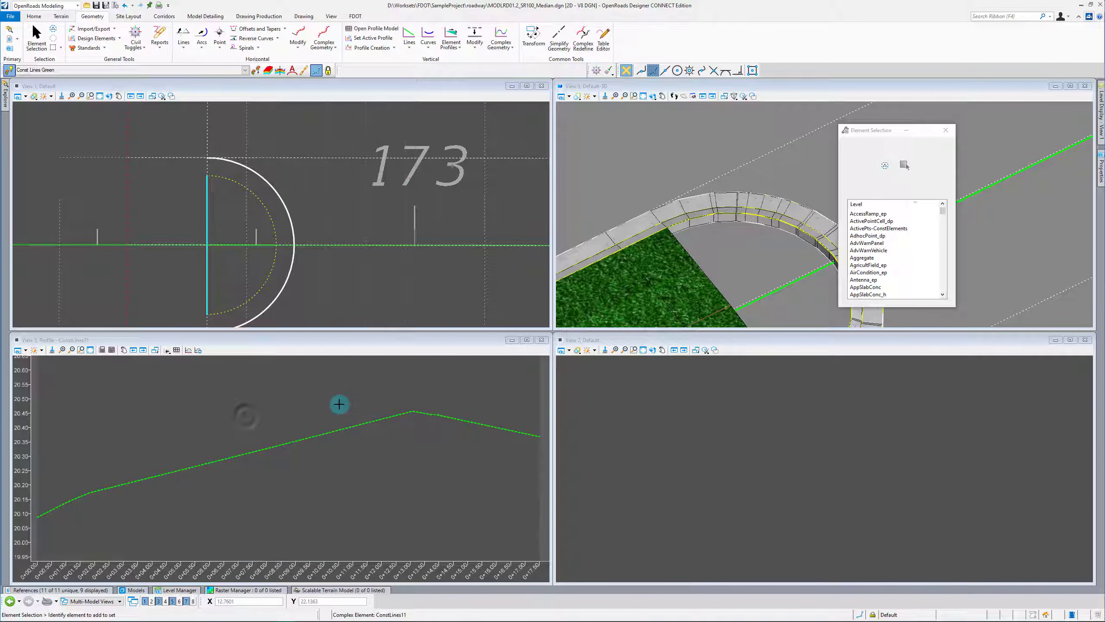
left_click(297, 300)
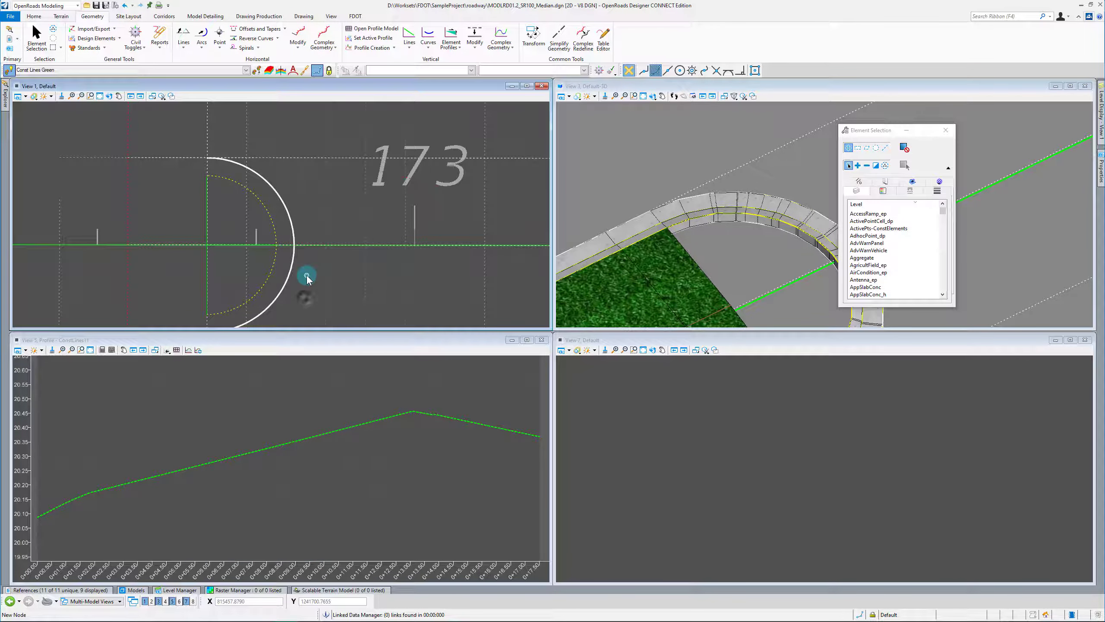
Project the profile intersection points of the yellow dashed arc into the green cross line's profile.
left_click(371, 49)
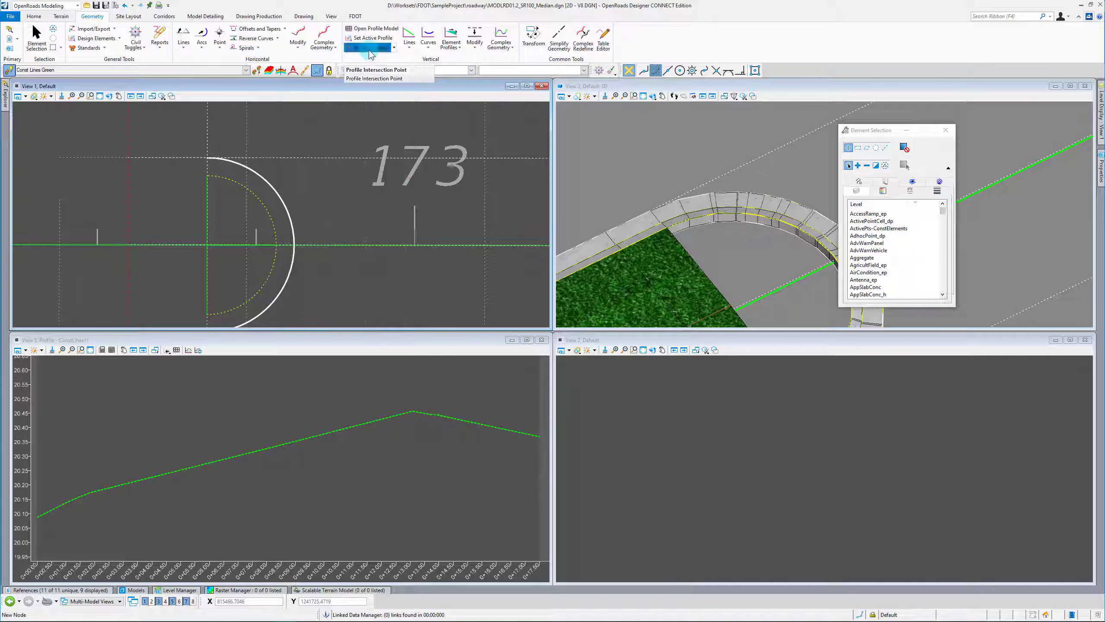
left_click(383, 73)
left_click(207, 211)
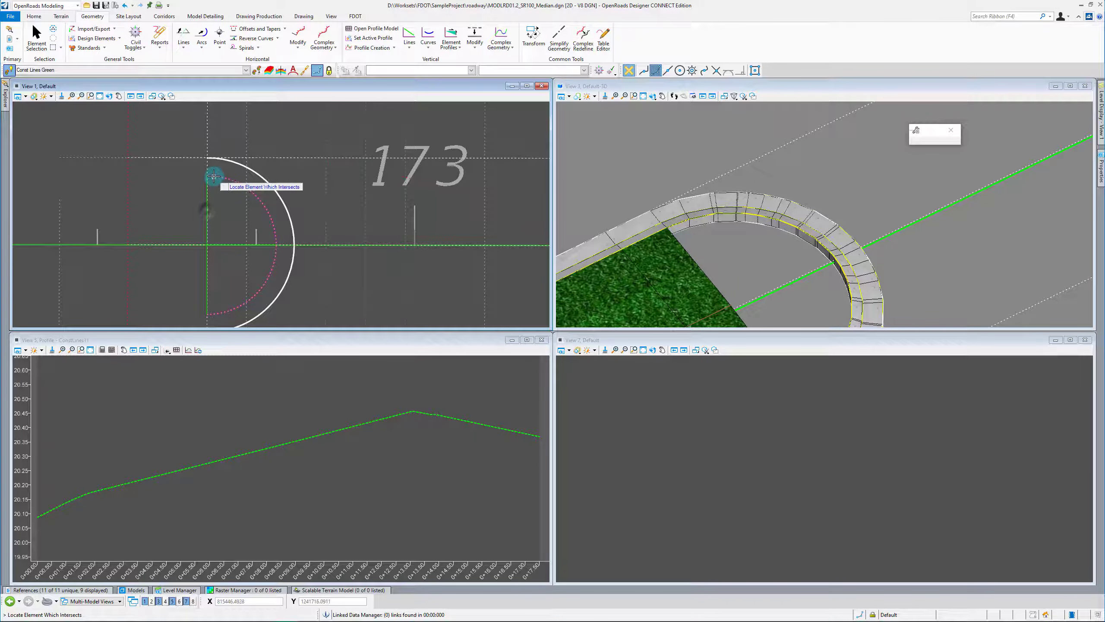
left_click(213, 176)
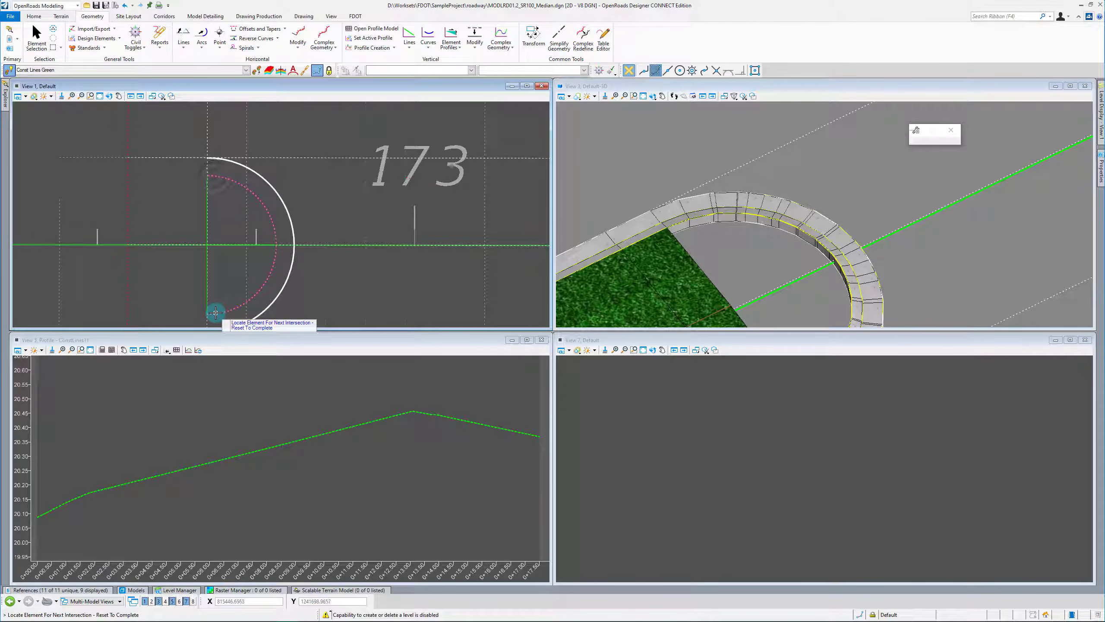
right_click(277, 443)
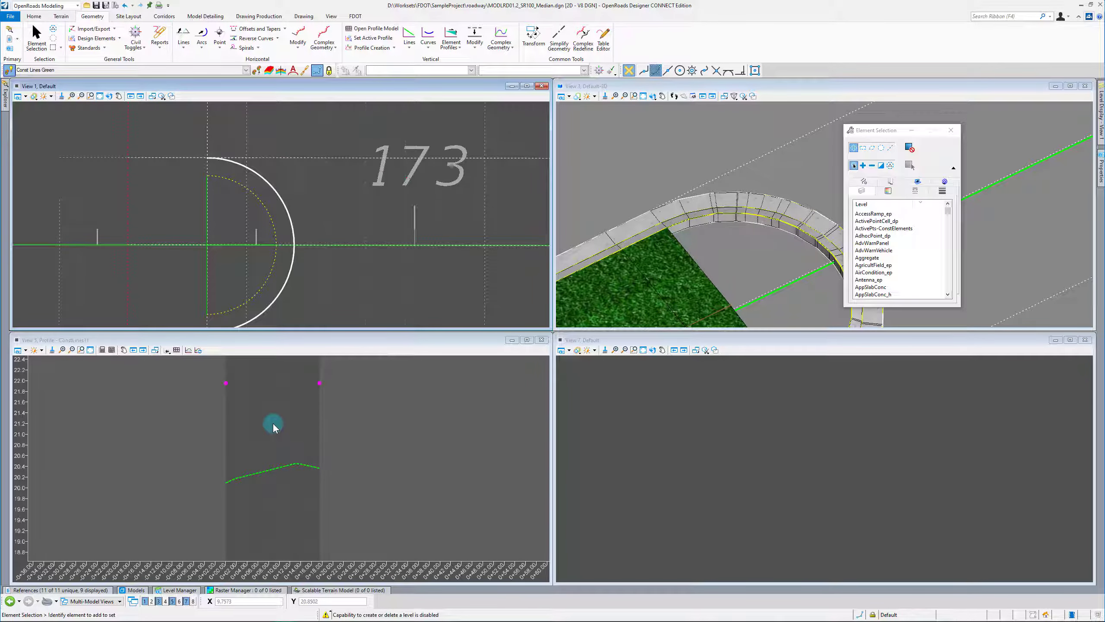
Draw two crossing profile lines rising inward from the magenta intersection points, about 14.59' long at 2.001% and about 11.35' long at -3.555%.
left_click(169, 352)
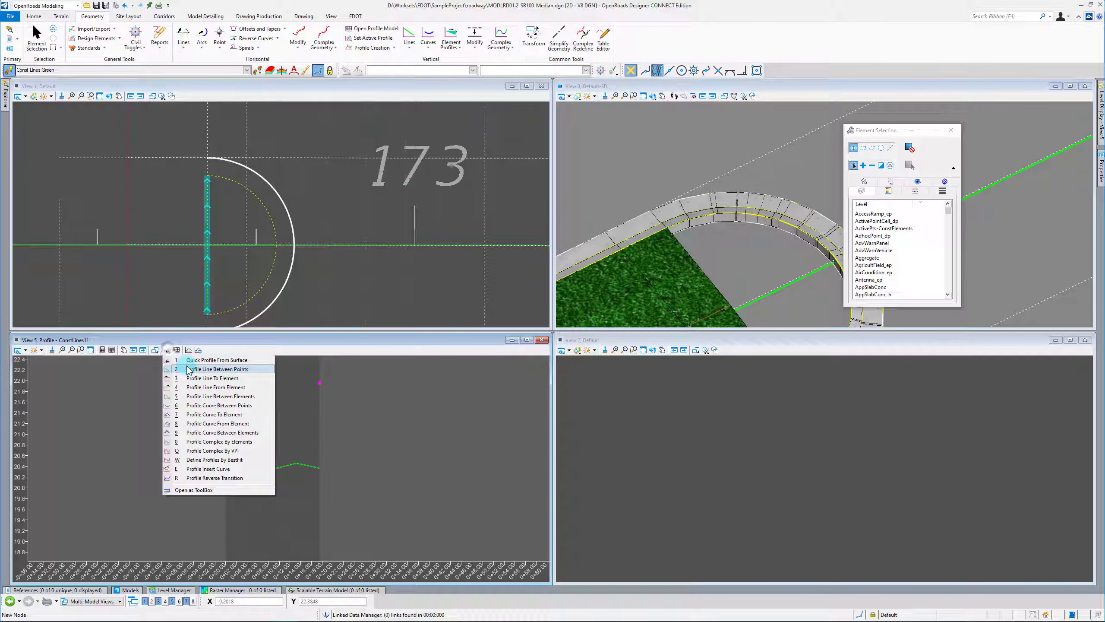
left_click(204, 368)
left_click(210, 386)
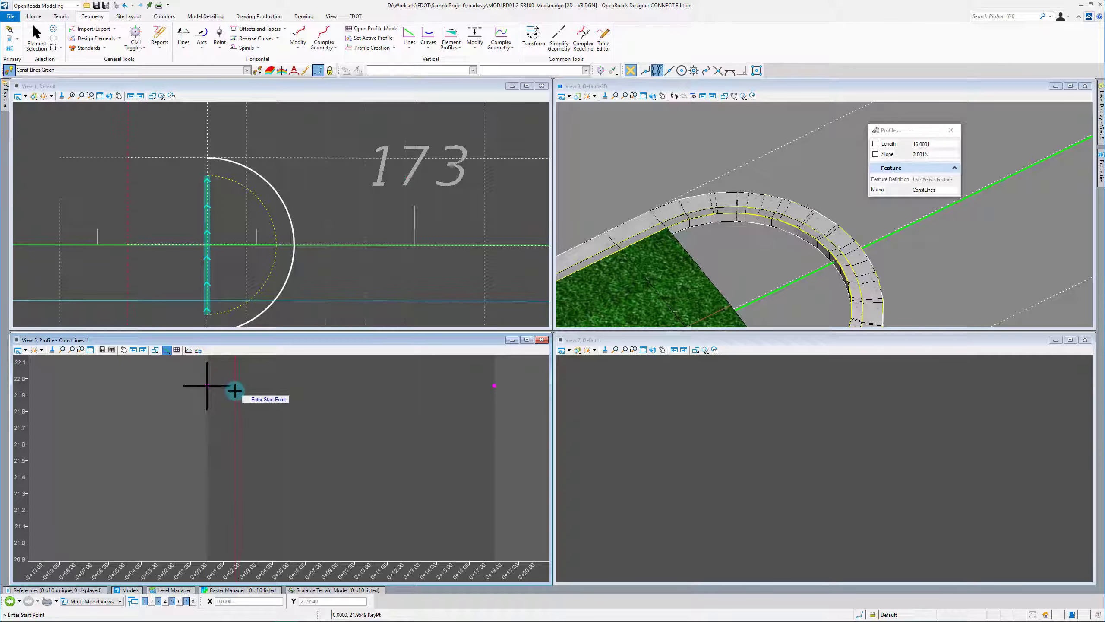
scroll(261, 435, "down", 2)
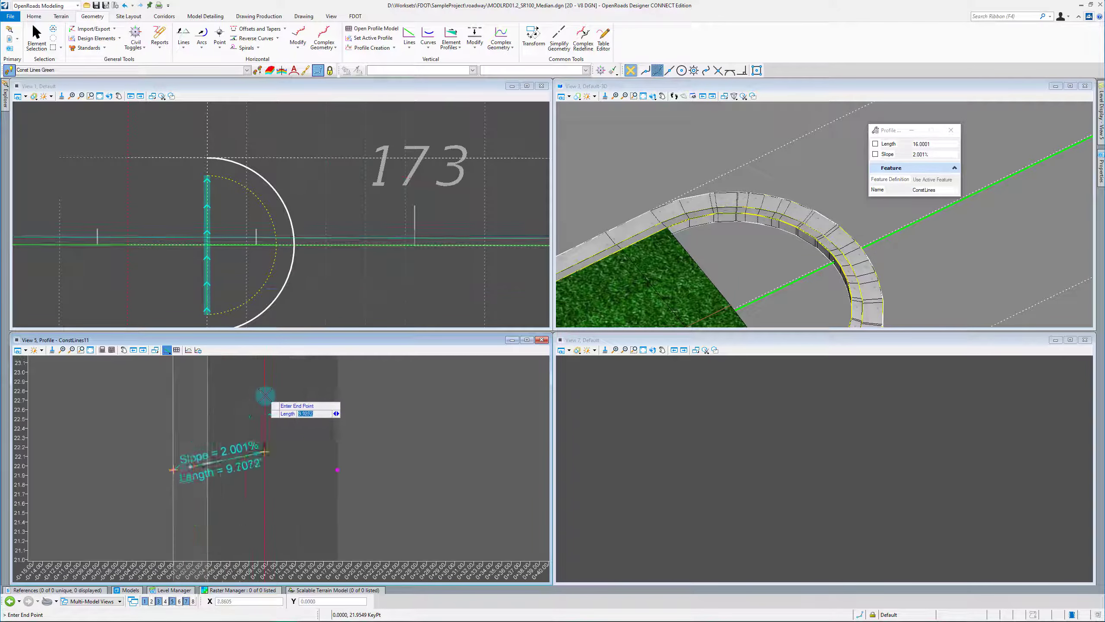
left_click(309, 420)
left_click(334, 470)
left_click(231, 432)
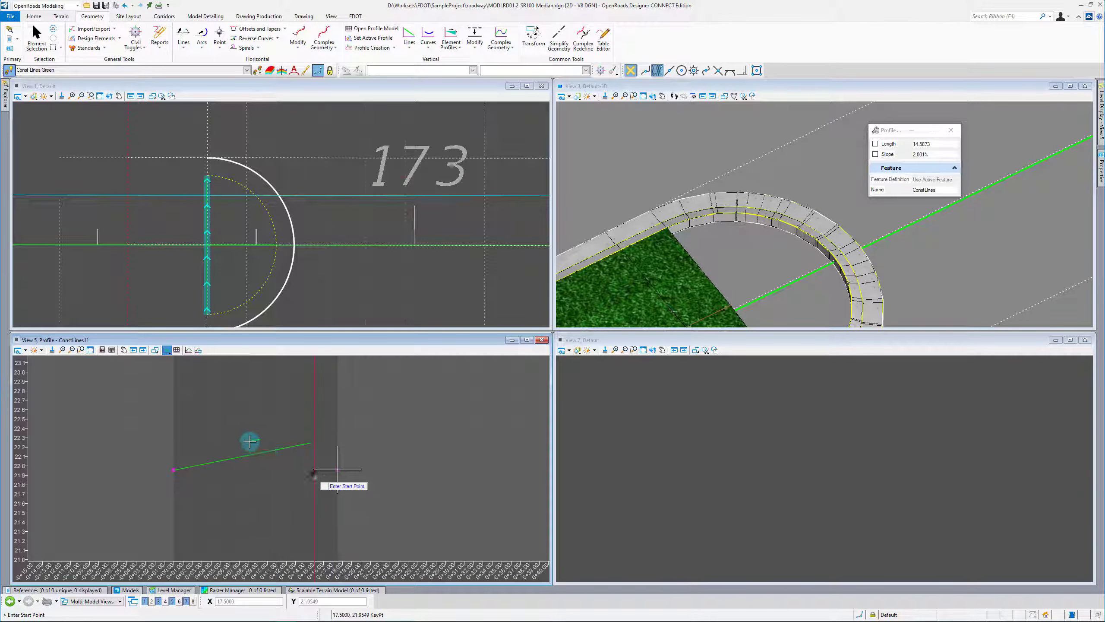
right_click(261, 480)
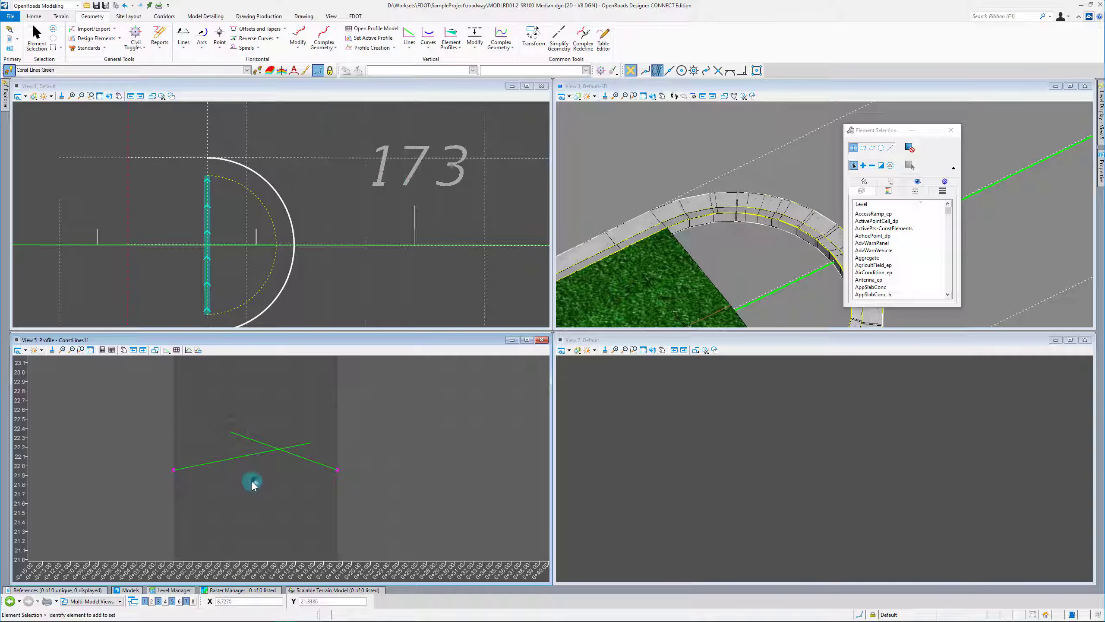
Edit the slopes of both profile lines so they rise equally steeply from the two intersection points toward the middle.
left_click(234, 457)
scroll(251, 474, "up", 4)
left_click(251, 452)
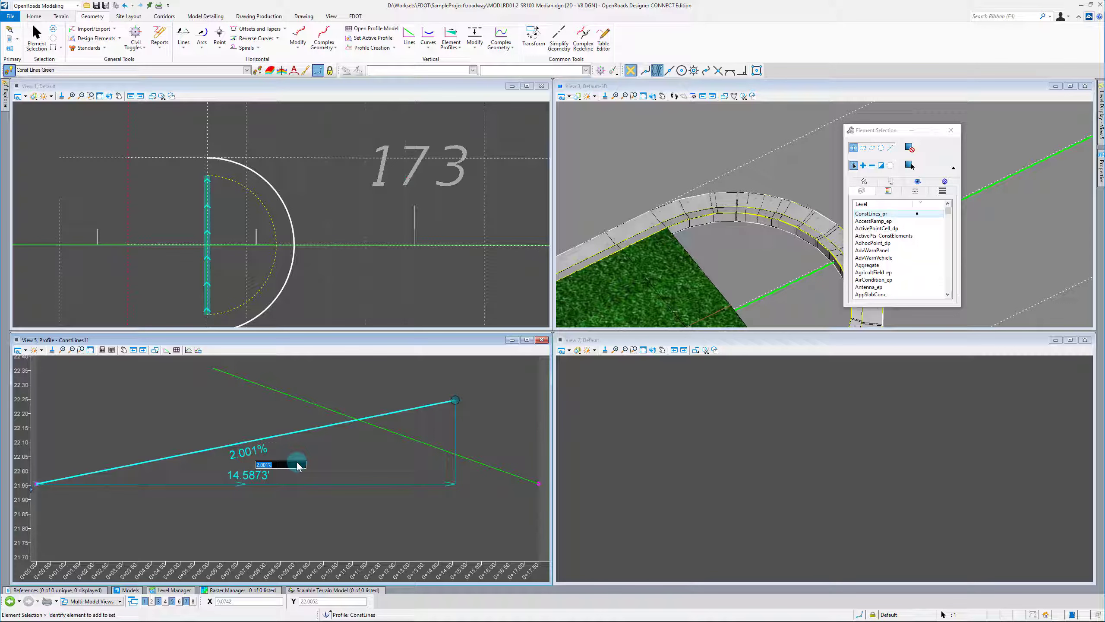
key("Return")
scroll(298, 466, "down", 5)
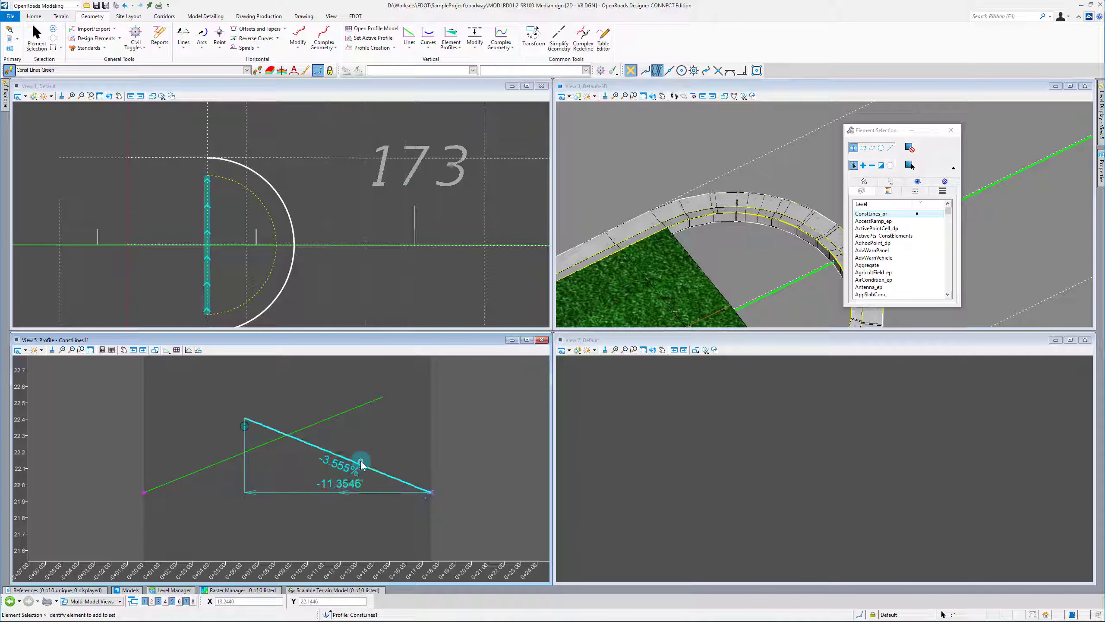
left_click(294, 528)
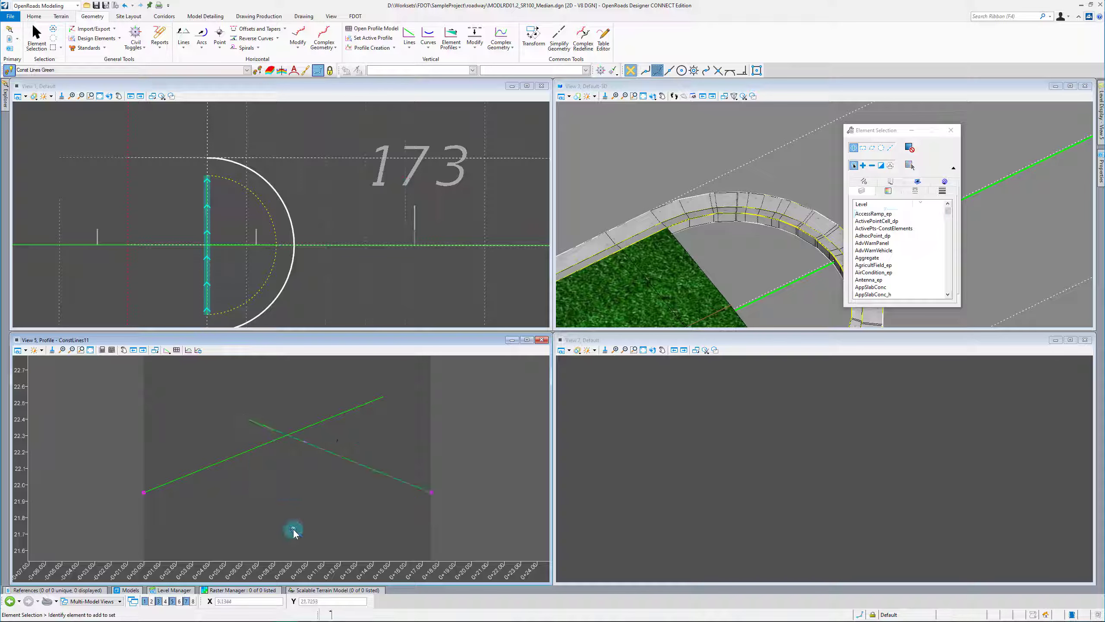
Trim both profile lines to their intersection, keeping the segments that run from the magenta points up to the peak.
left_click(302, 17)
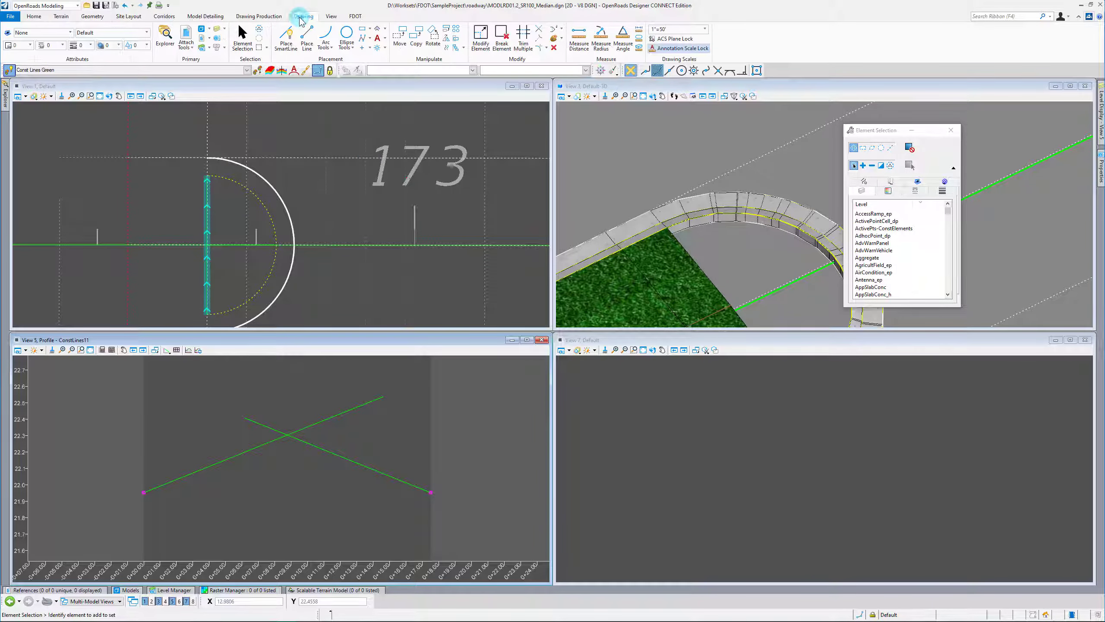
left_click(540, 31)
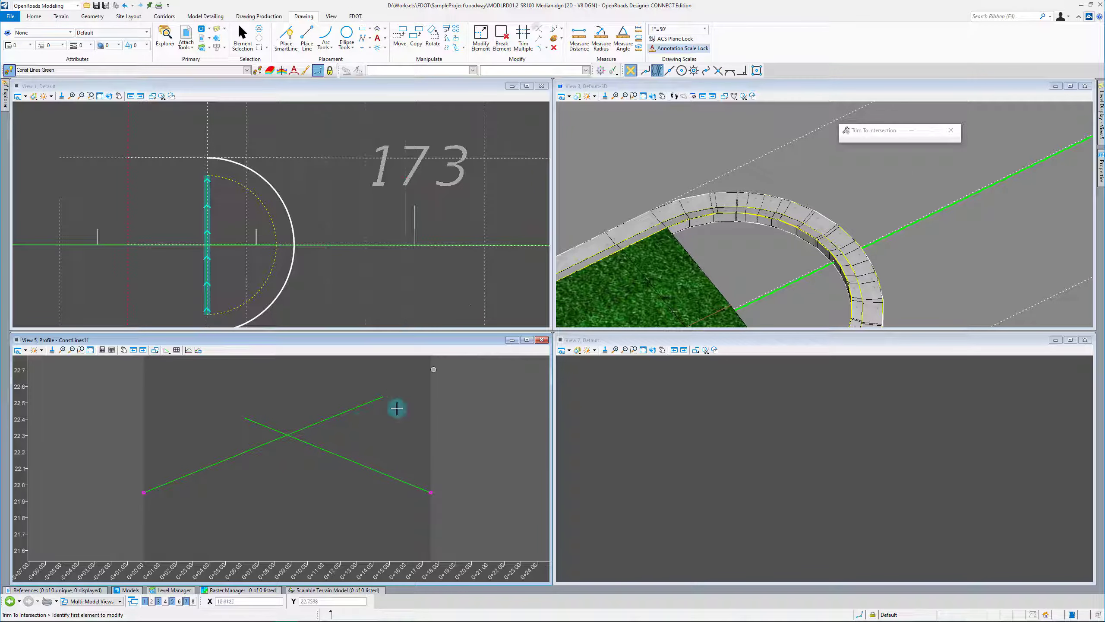
left_click(275, 438)
left_click(293, 438)
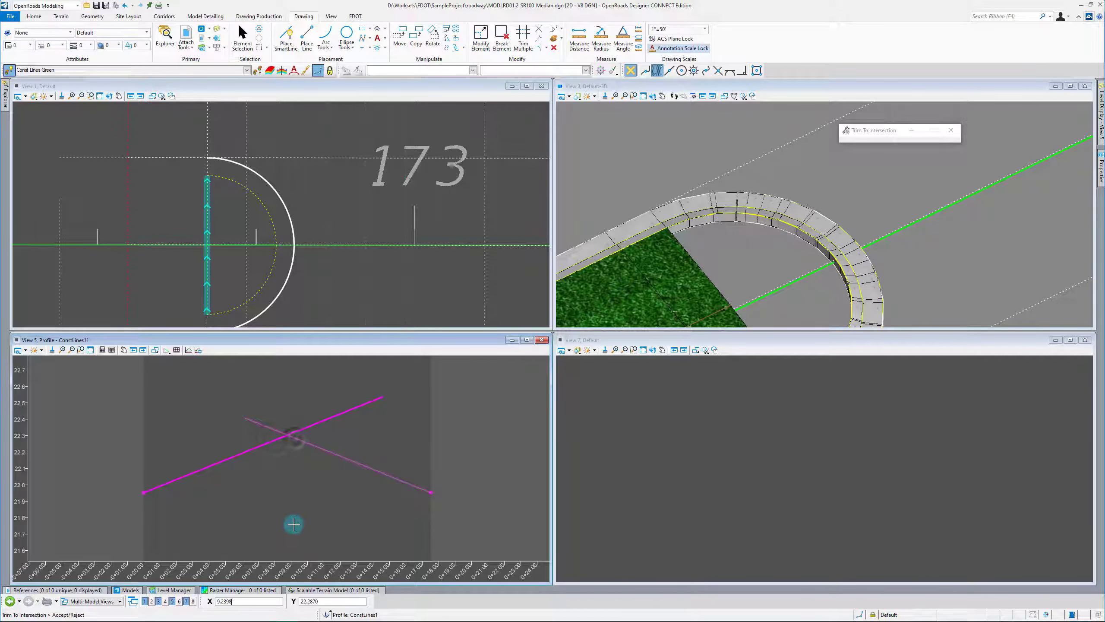
left_click(298, 507)
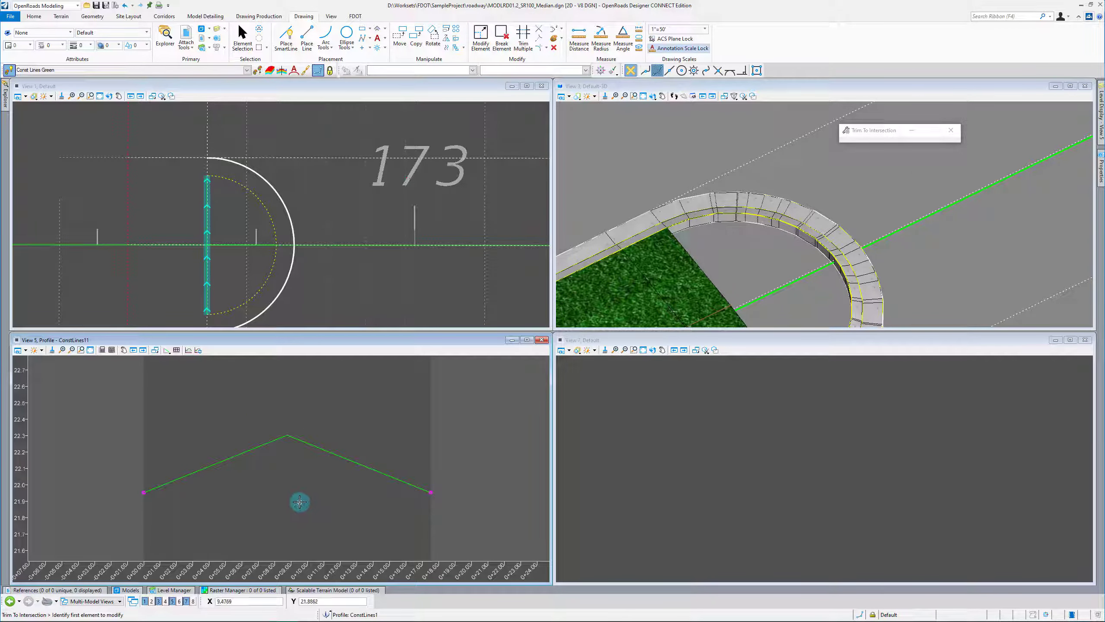
Join the two trimmed profile lines into one complex profile using the Automatic method and make it the cross line's active profile.
left_click(167, 350)
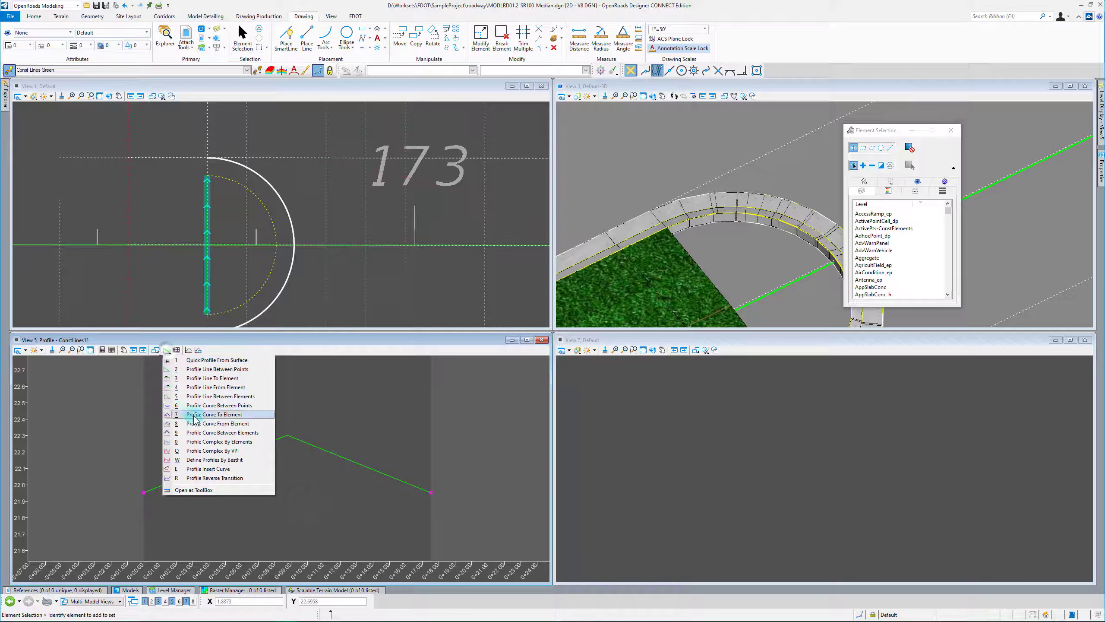
left_click(208, 442)
left_click(161, 483)
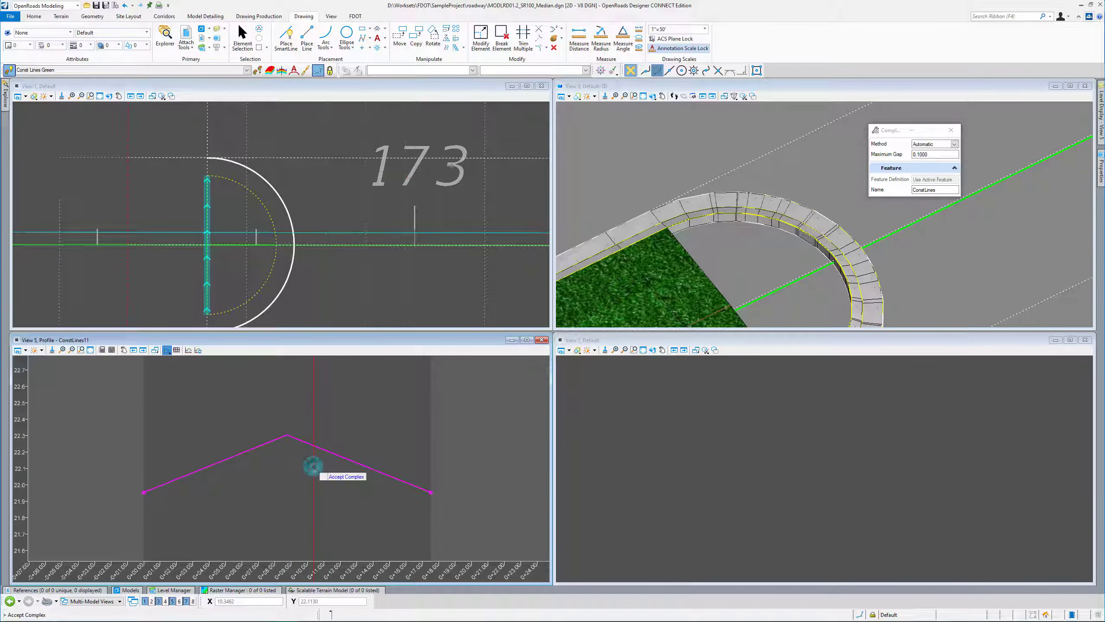
left_click(313, 466)
left_click(327, 454)
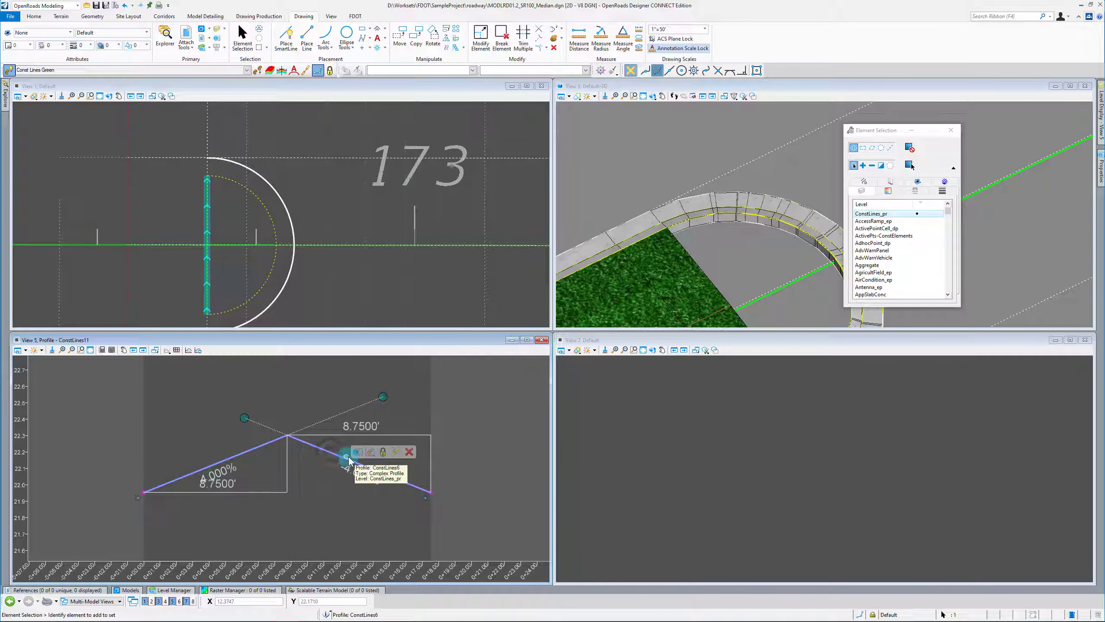
left_click(357, 452)
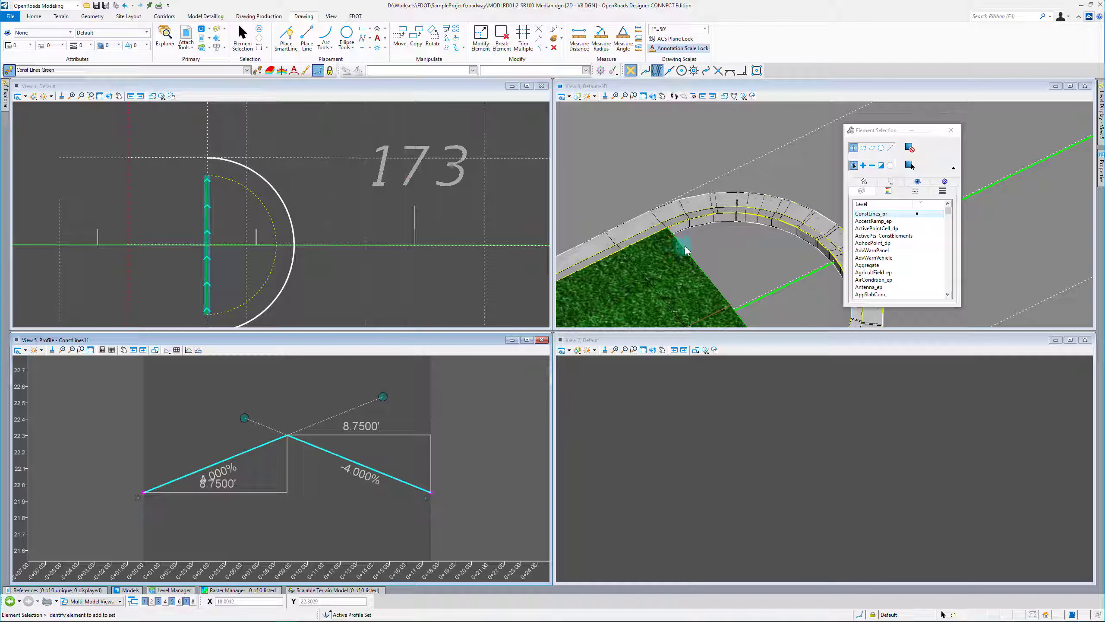
Open the profile model of the short green construction line running from the cross line to the yellow dashed arc.
left_click(233, 247)
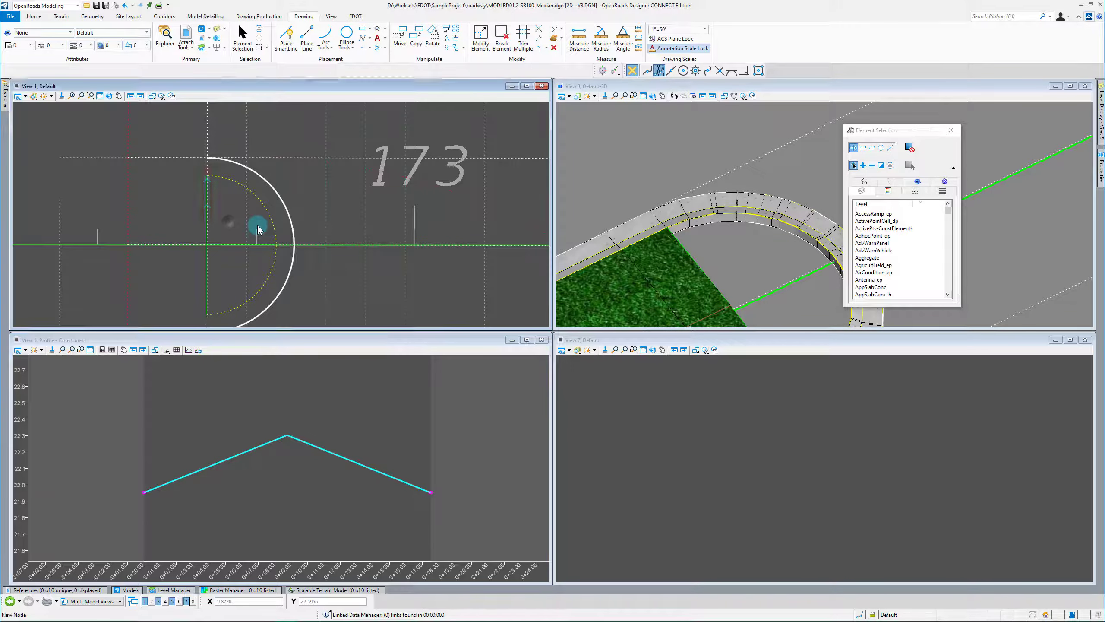
left_click(233, 247)
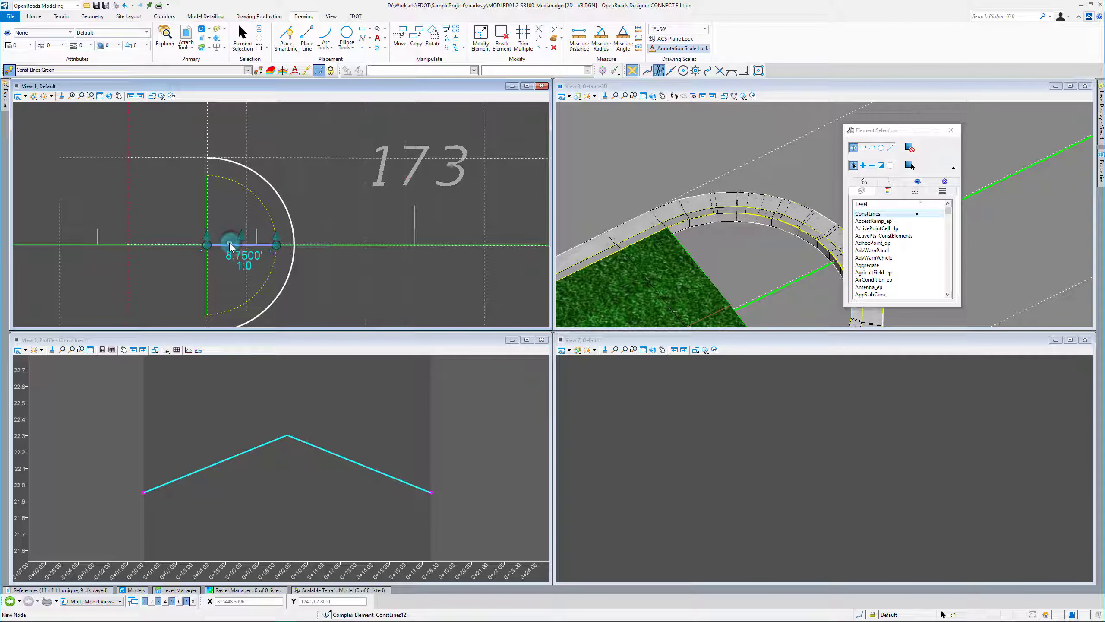
mouse_move(230, 247)
left_click(261, 240)
left_click(242, 411)
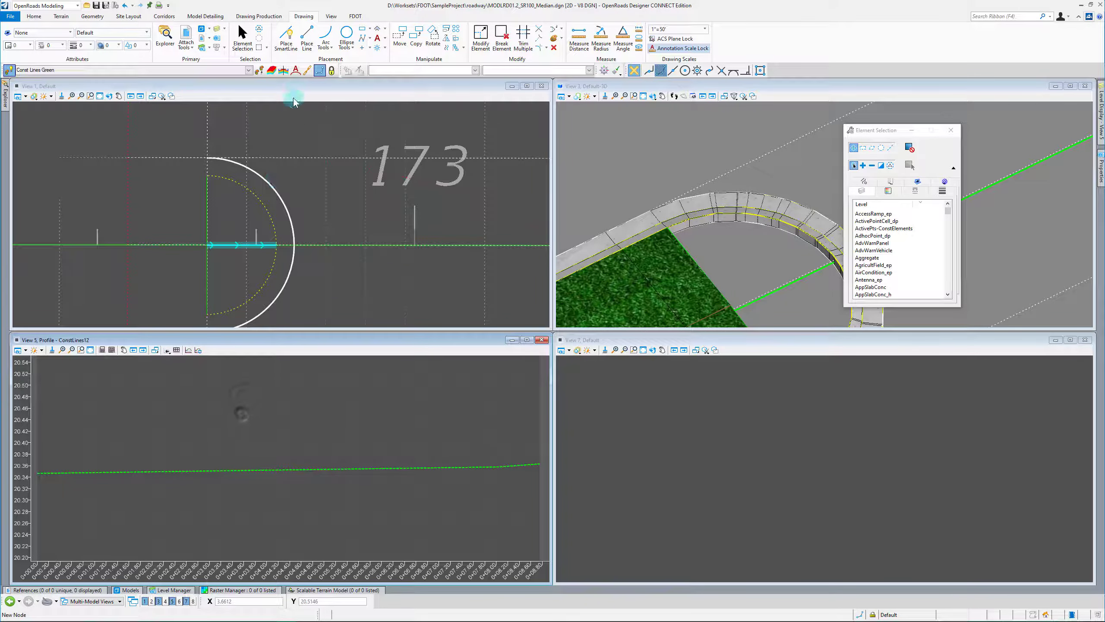
Project the profile intersection points of the cross line and the yellow dashed arc into the short center line's profile.
left_click(92, 16)
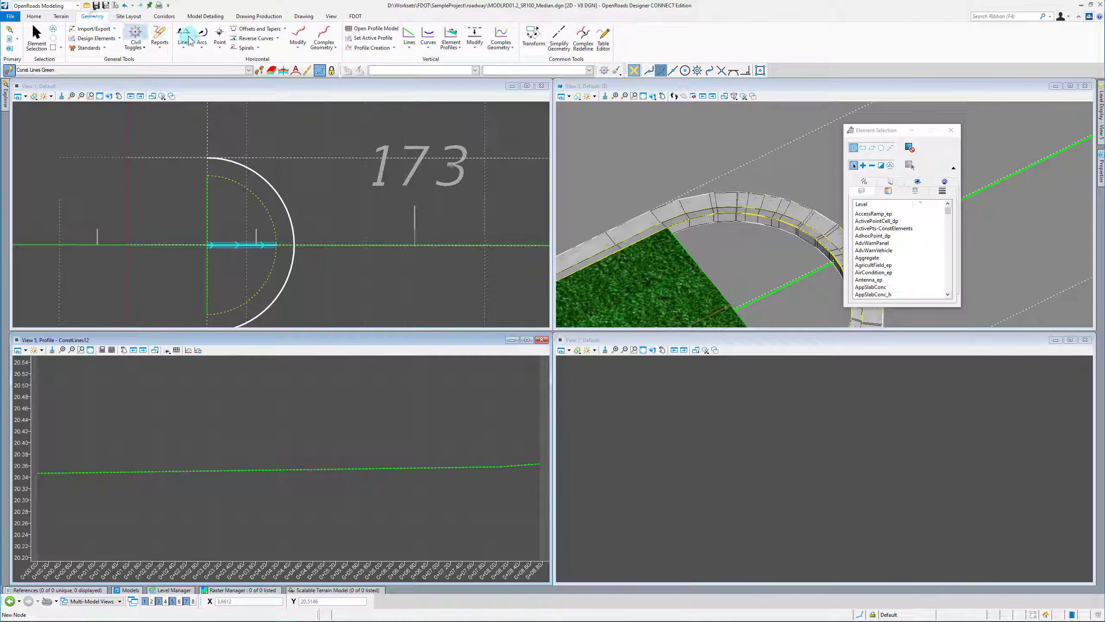
left_click(359, 49)
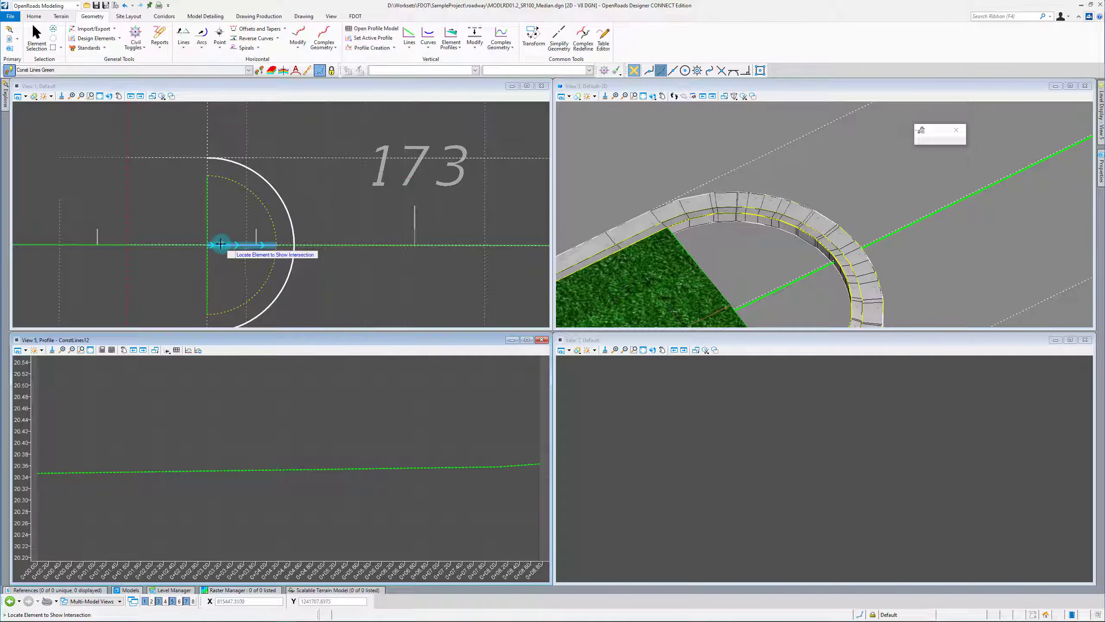
left_click(207, 220)
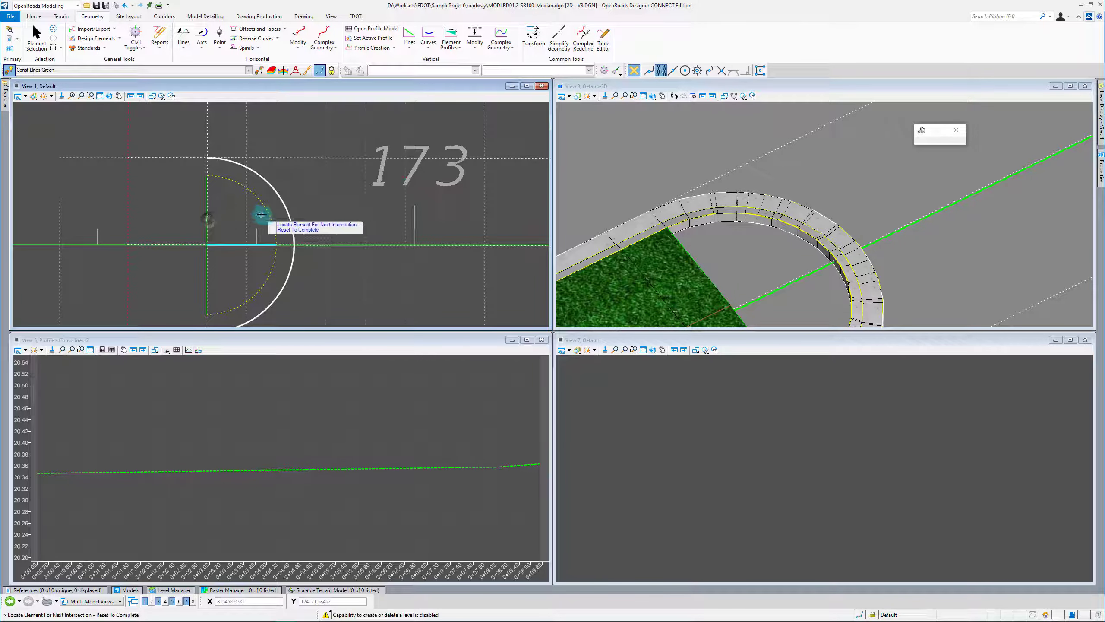
right_click(260, 301)
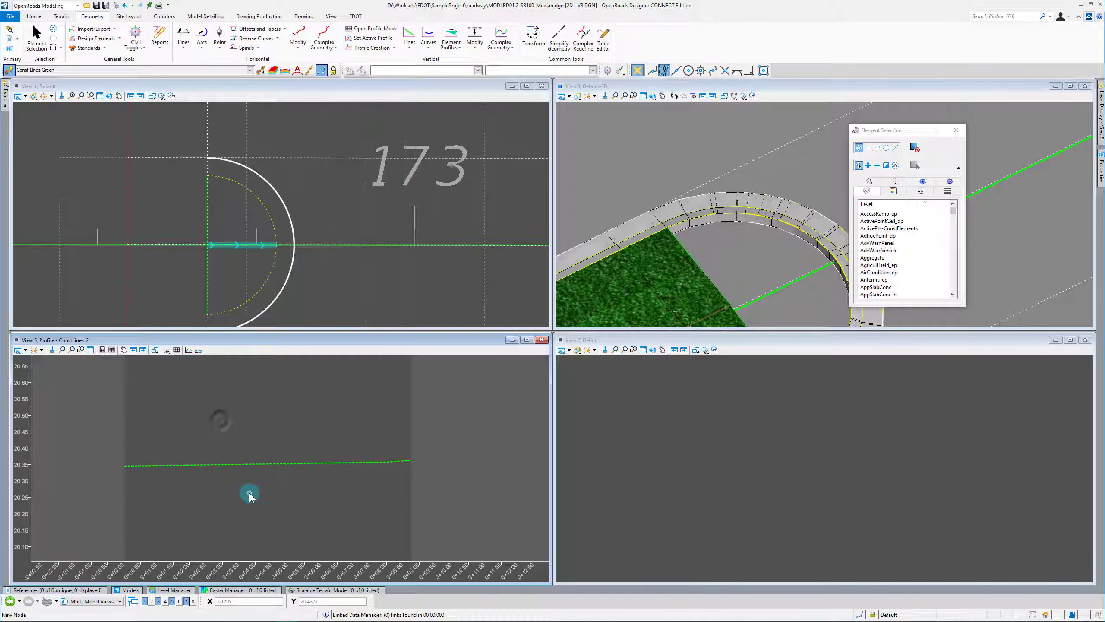
Draw a profile line between the two magenta intersection points and make it the short center line's active profile.
left_click(167, 350)
left_click(193, 369)
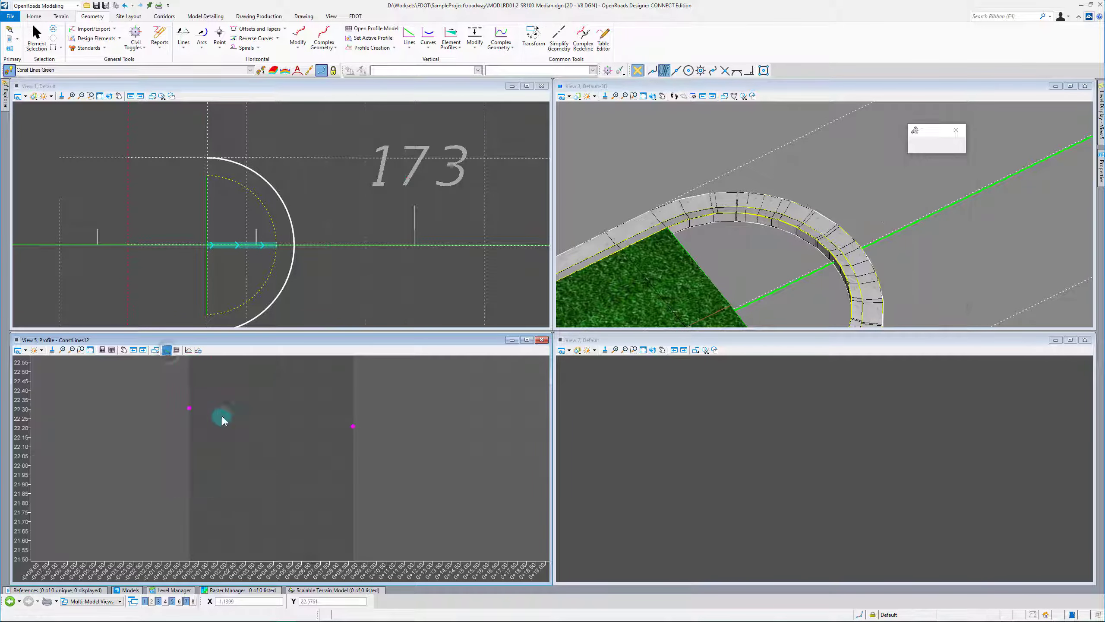
left_click(189, 408)
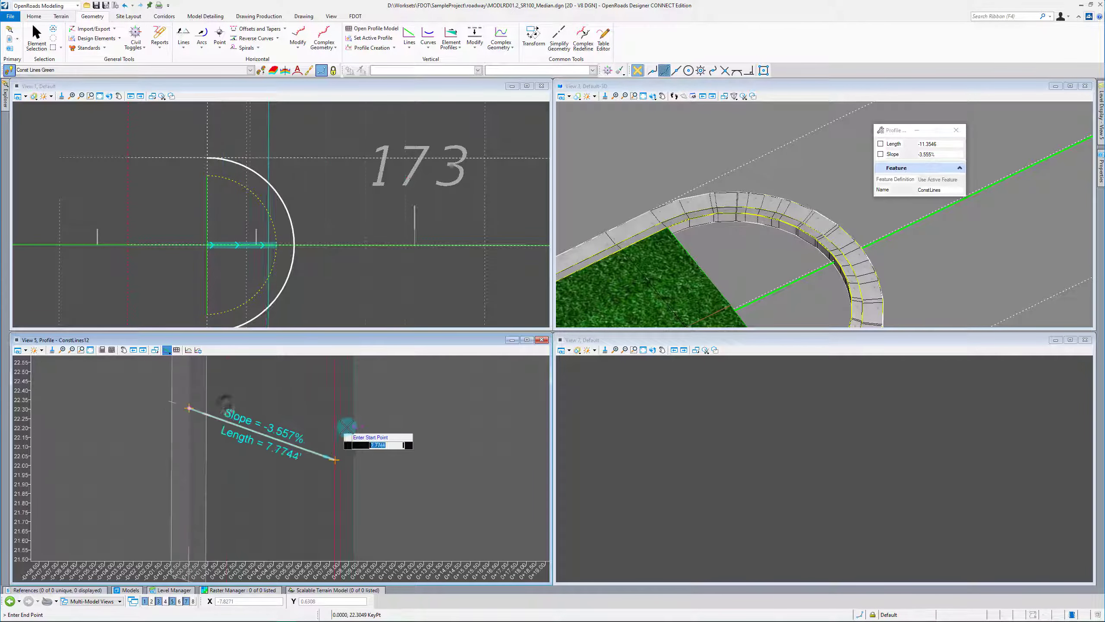
left_click(353, 426)
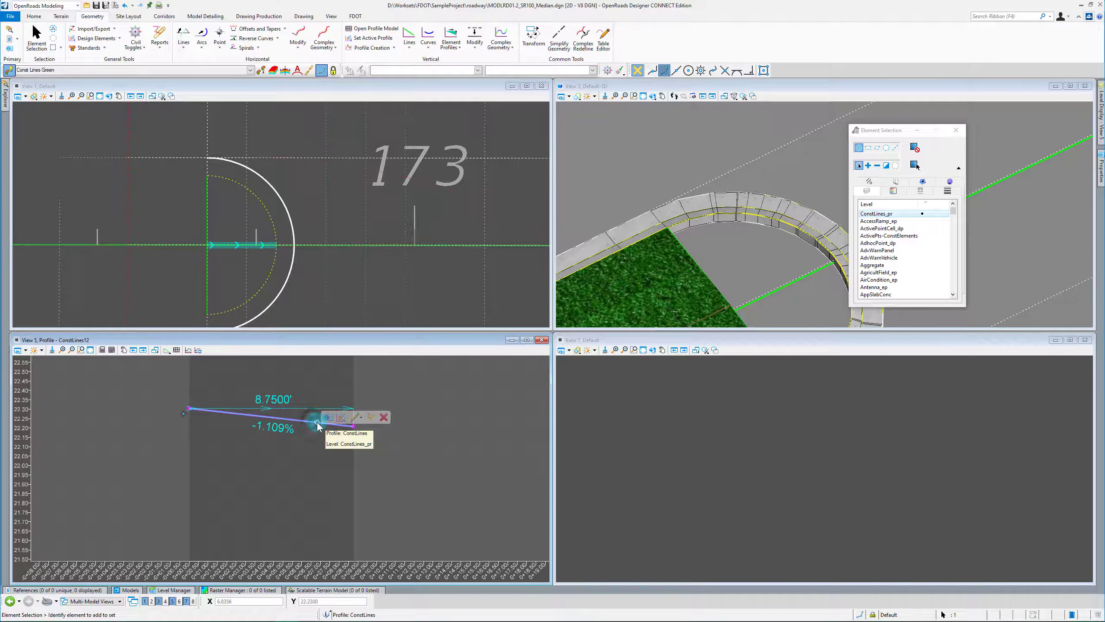
left_click(341, 418)
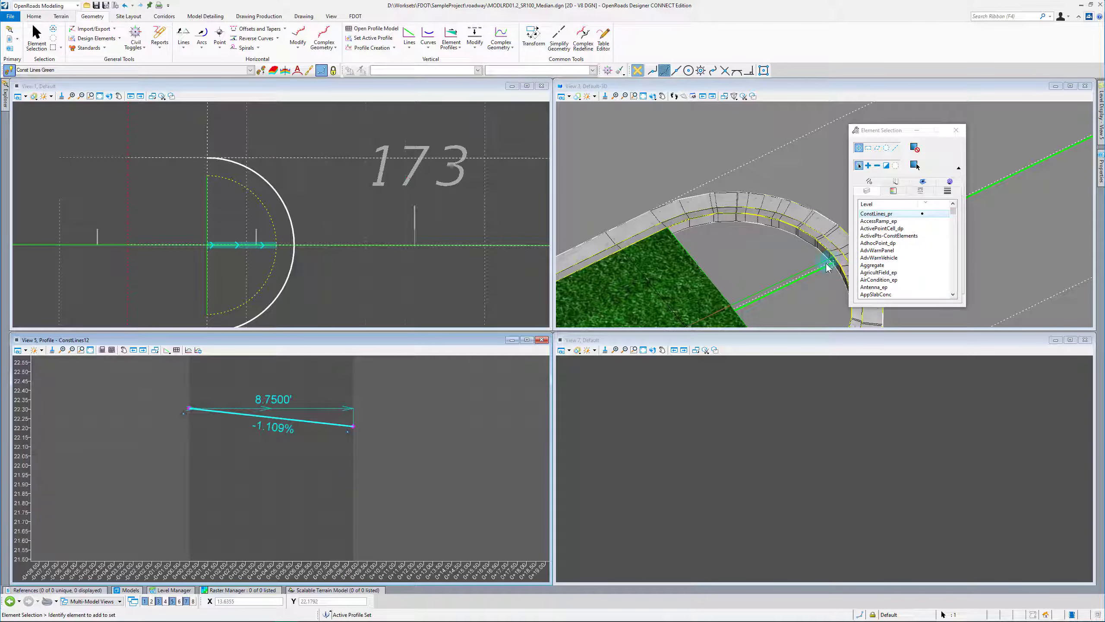
Create a MedianNose terrain from the cross line, dashed arc and center line as break lines, using DtmTopMesh and a 2.0000 maximum triangle side length.
left_click(236, 218)
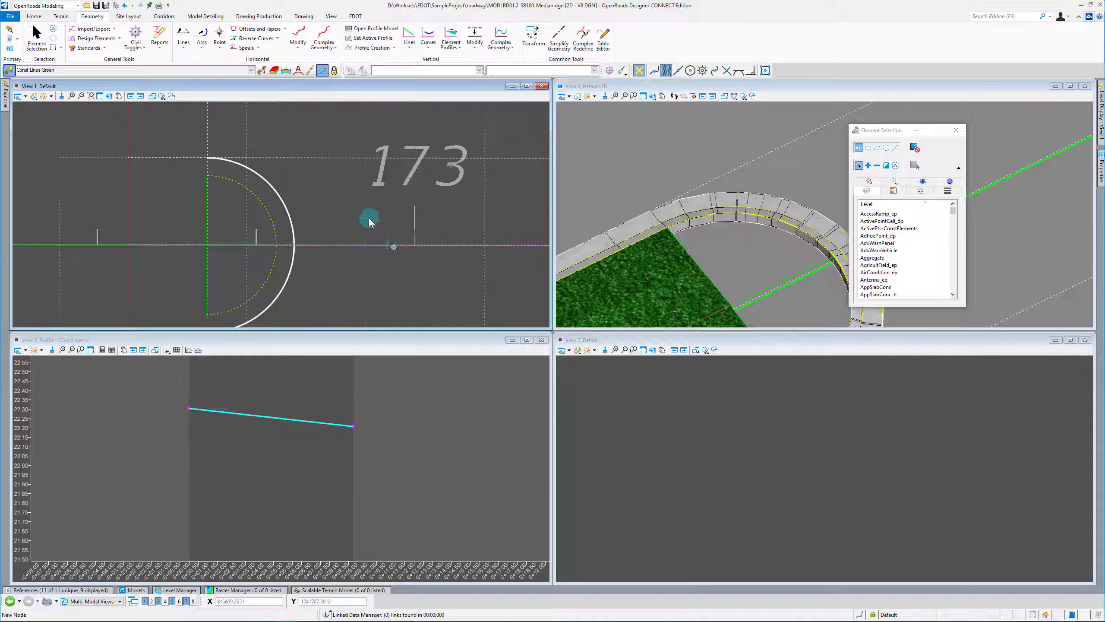
left_click(207, 206)
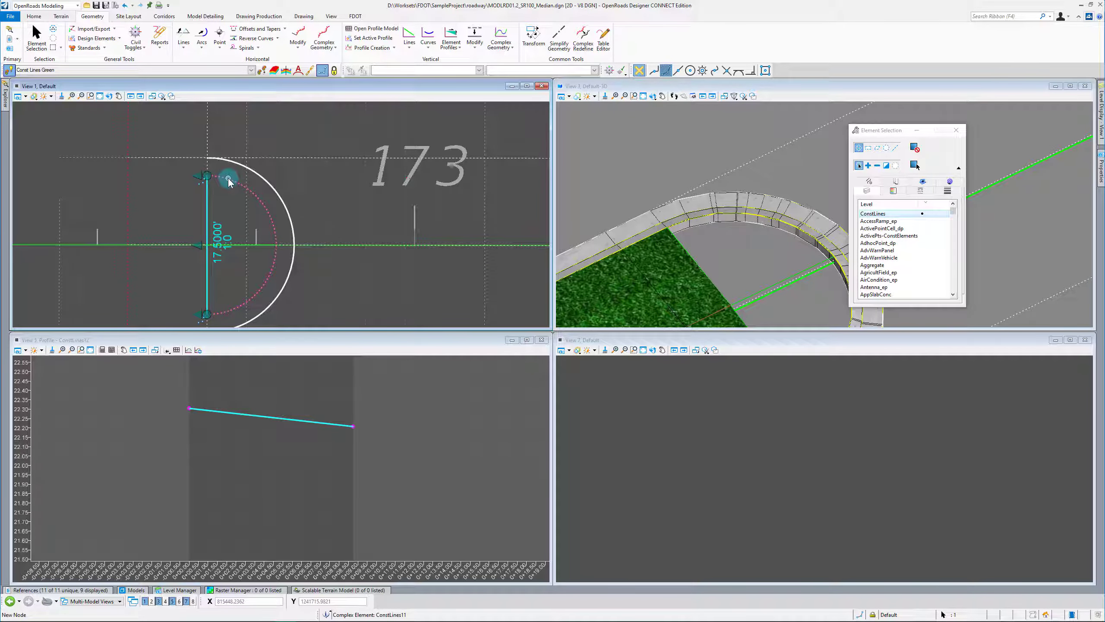
left_click(229, 182)
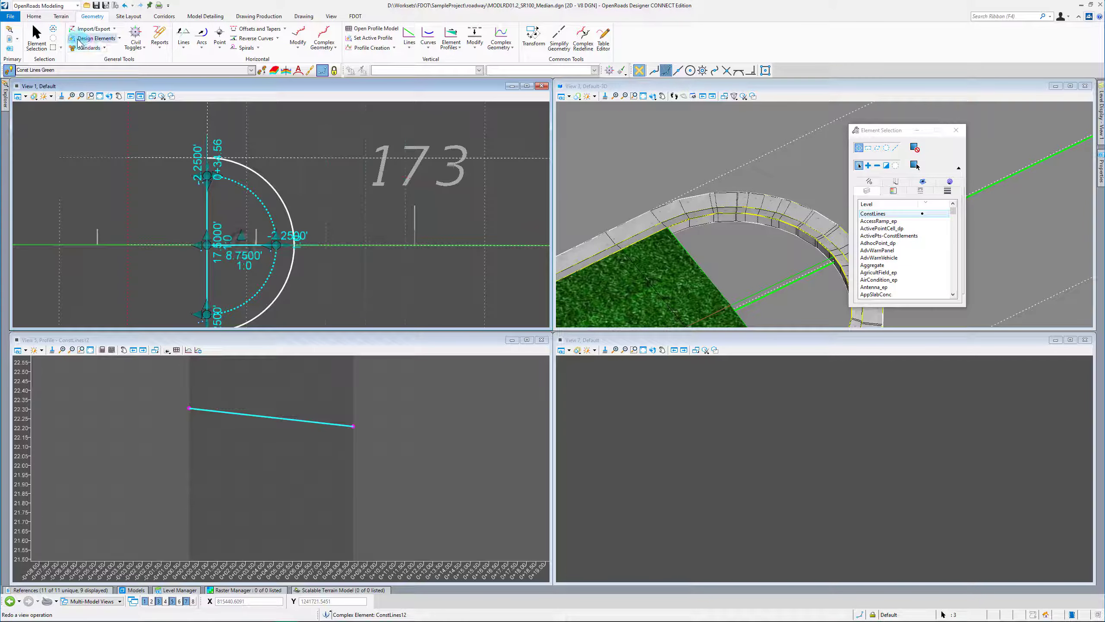
left_click(61, 16)
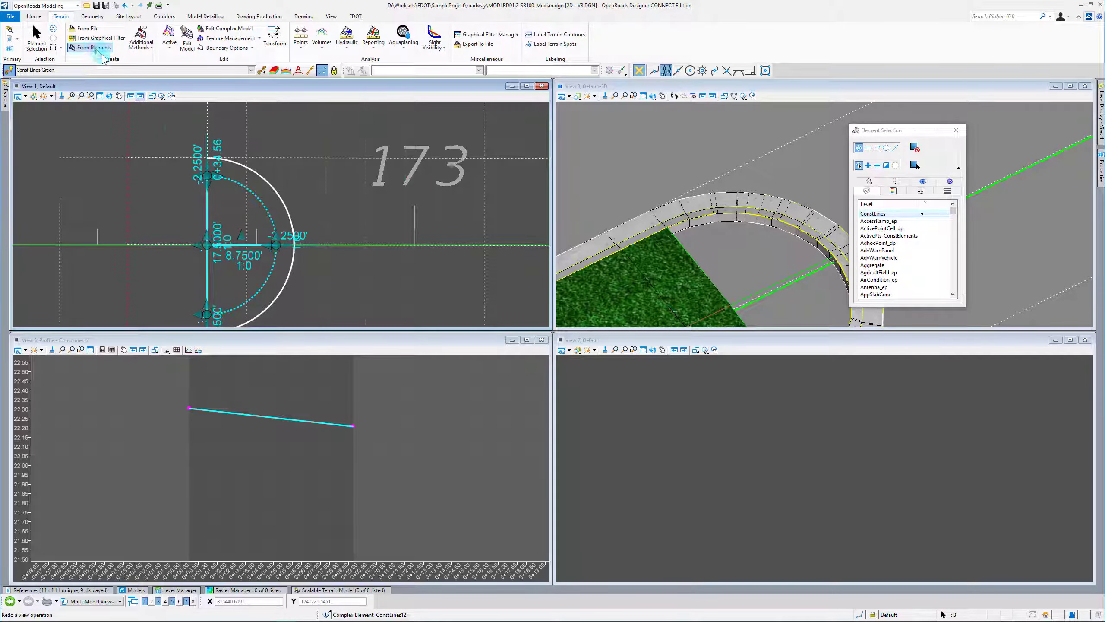
left_click(94, 48)
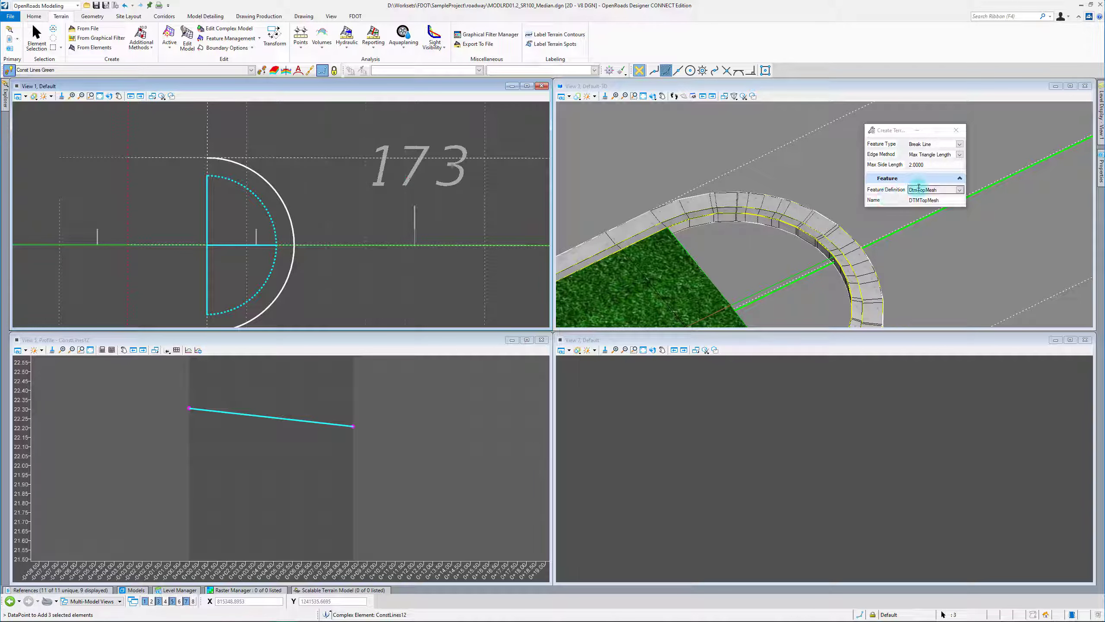
left_click_drag(888, 130, 742, 140)
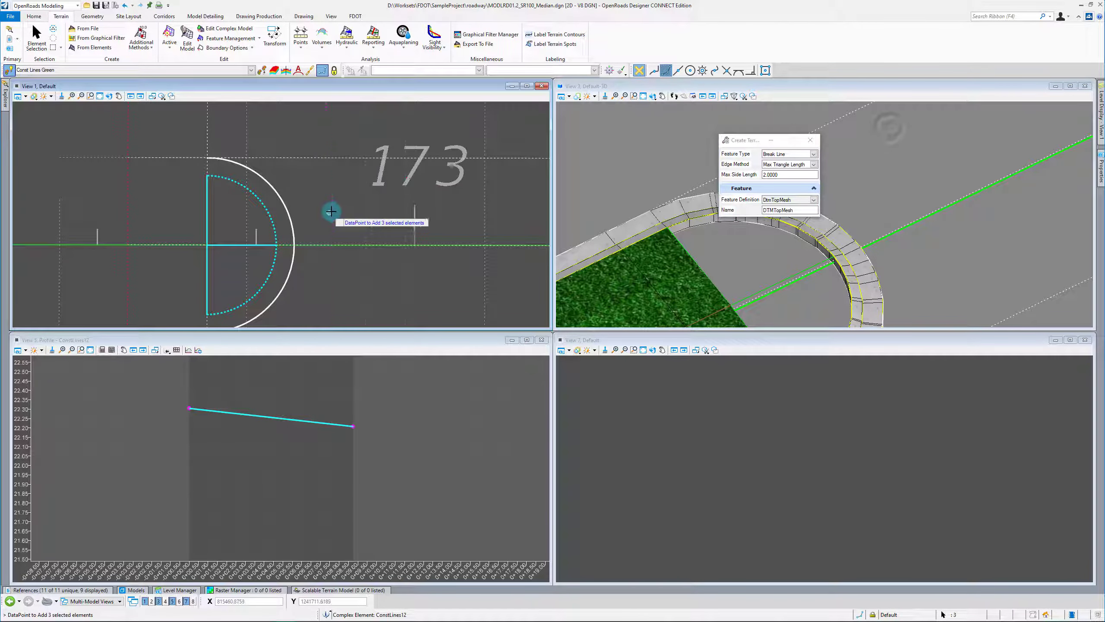
left_click(345, 211)
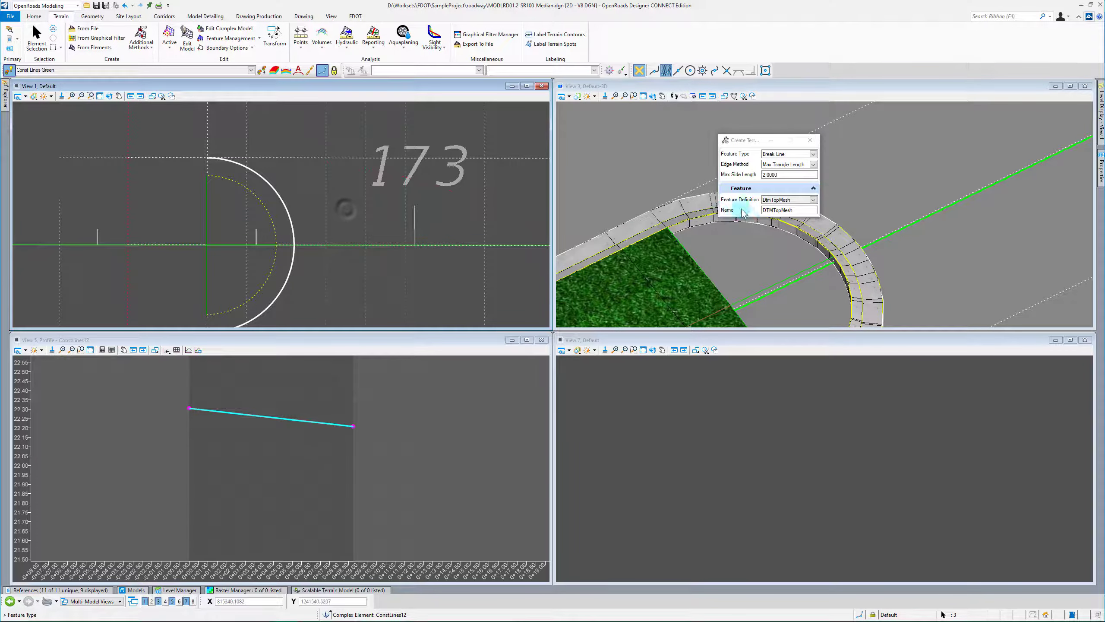
double_click(773, 210)
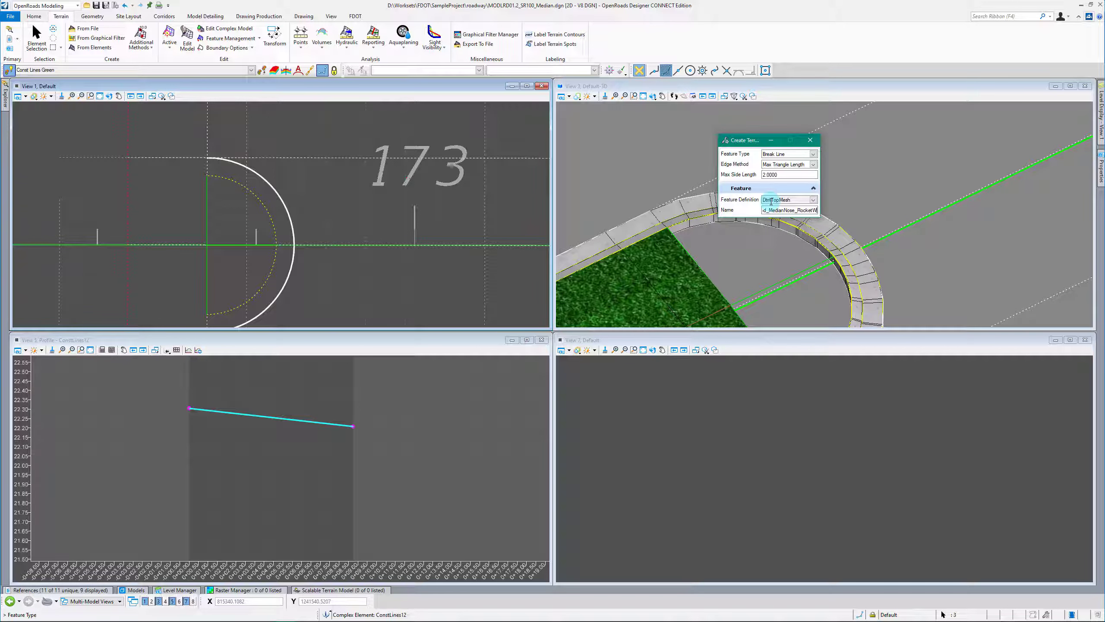
right_click(619, 167)
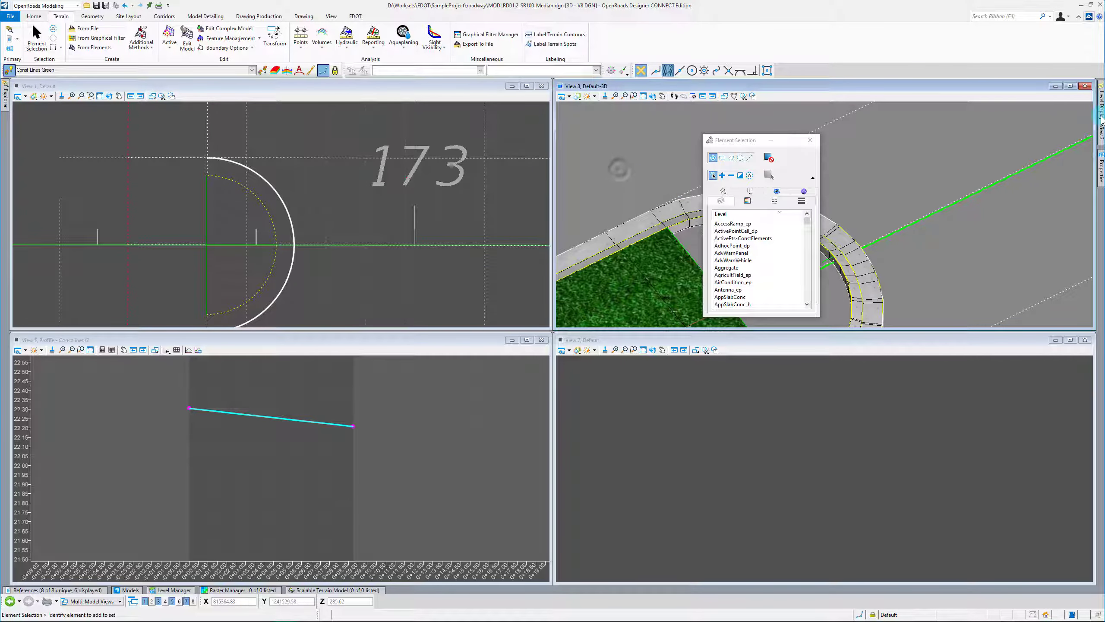
left_click(649, 162)
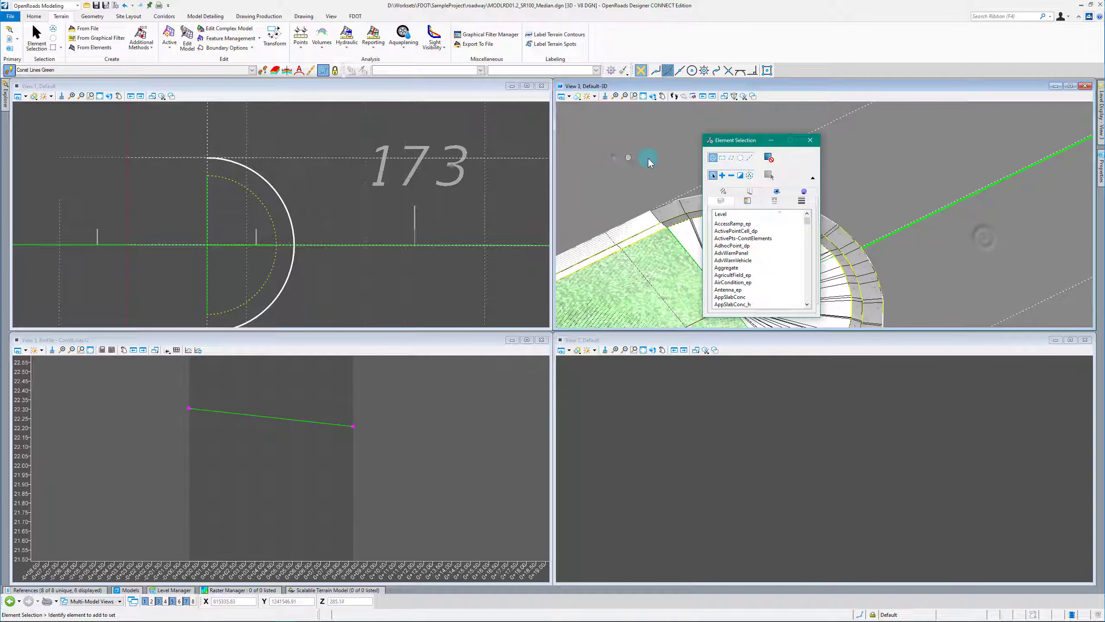
Set the cross line's stroking step method to Increment and its linear stroking to 2.0000'.
left_click_drag(730, 140, 959, 142)
scroll(709, 172, "down", 3)
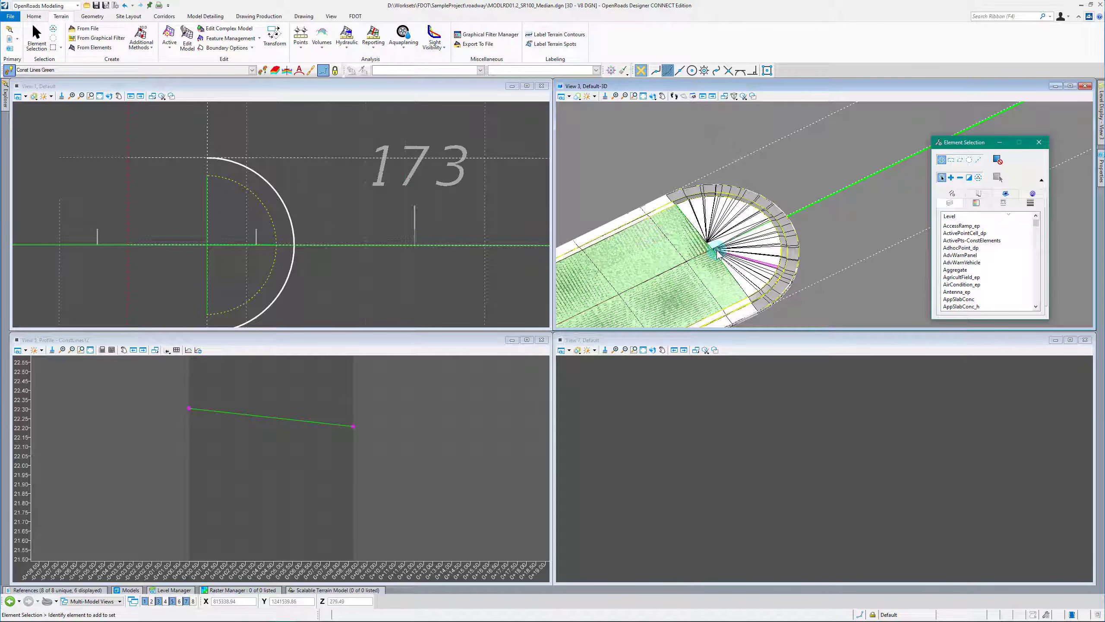
scroll(741, 247, "up", 3)
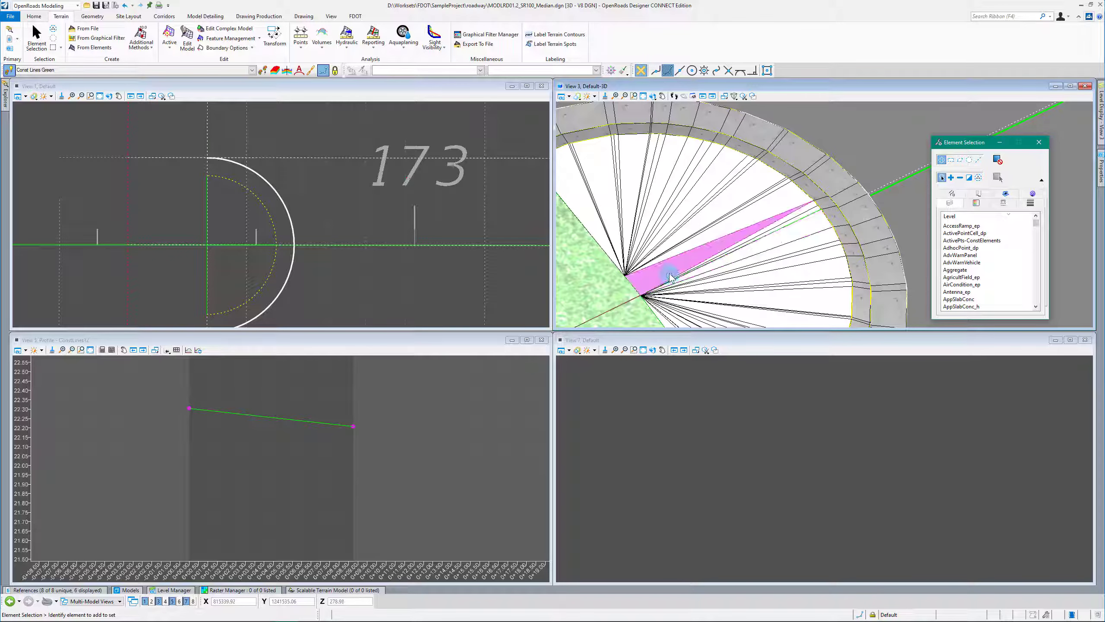
scroll(781, 216, "down", 2)
left_click(209, 198)
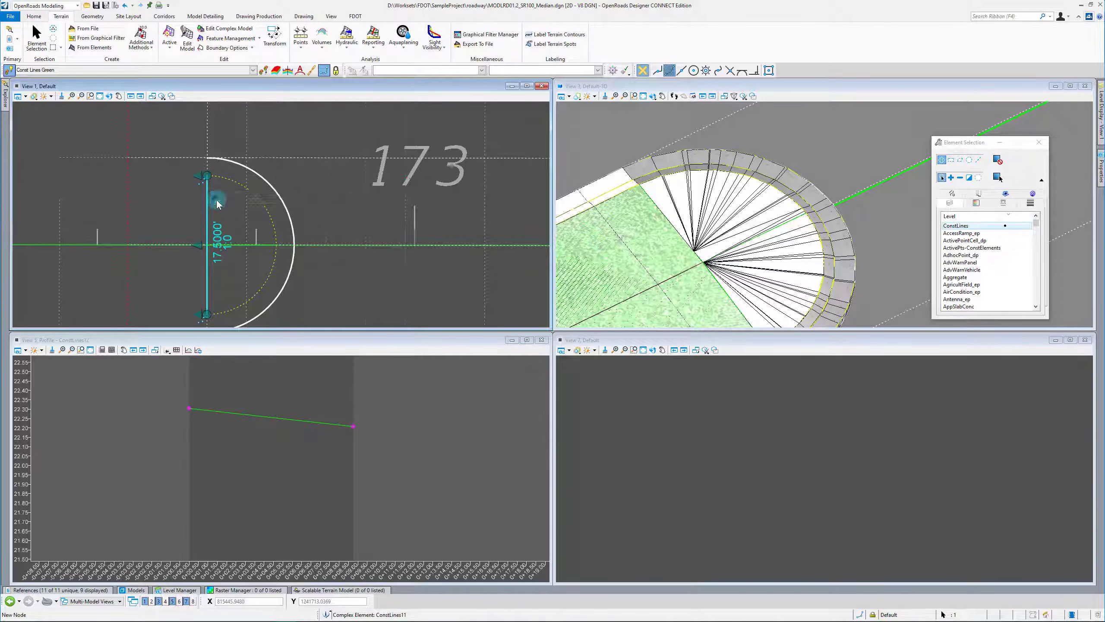
mouse_move(215, 198)
left_click(305, 257)
left_click(305, 250)
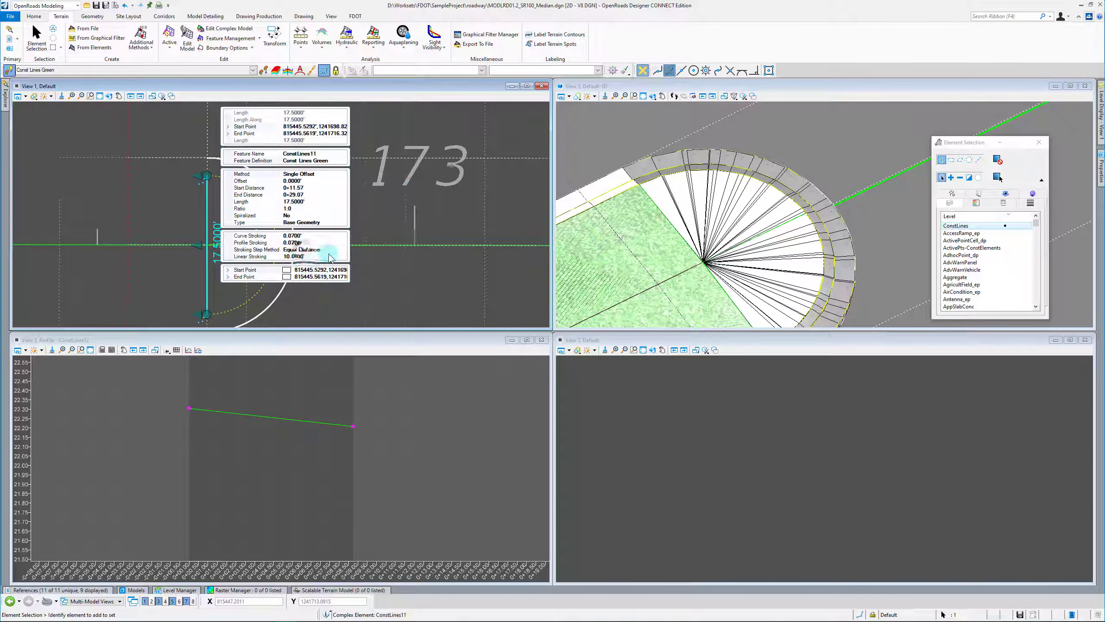
left_click(320, 257)
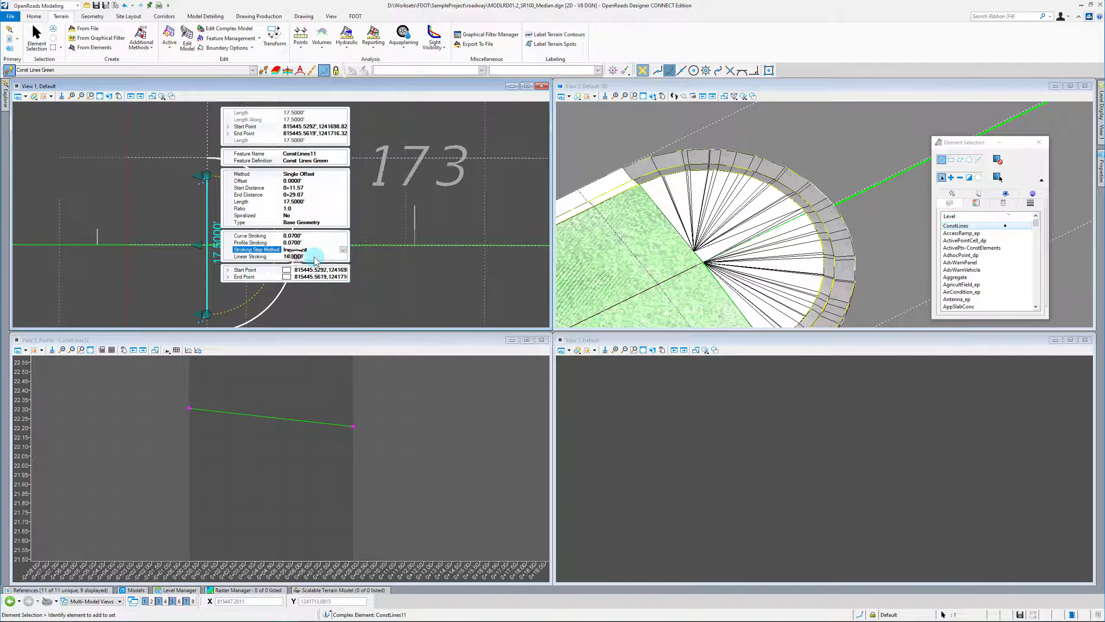
left_click(315, 257)
key("Return")
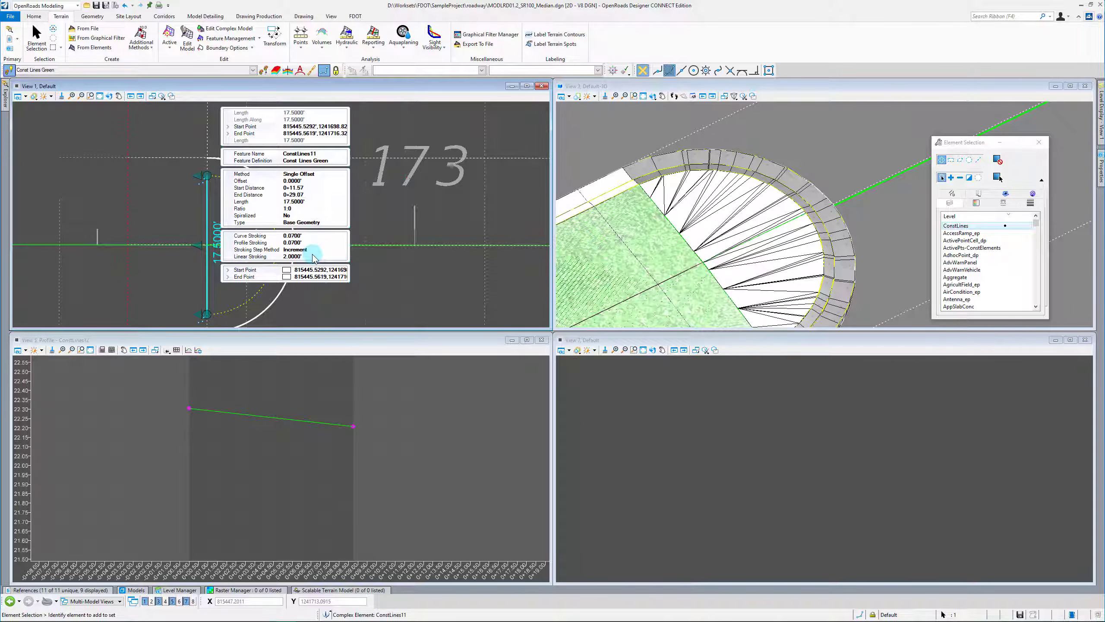
left_click(152, 187)
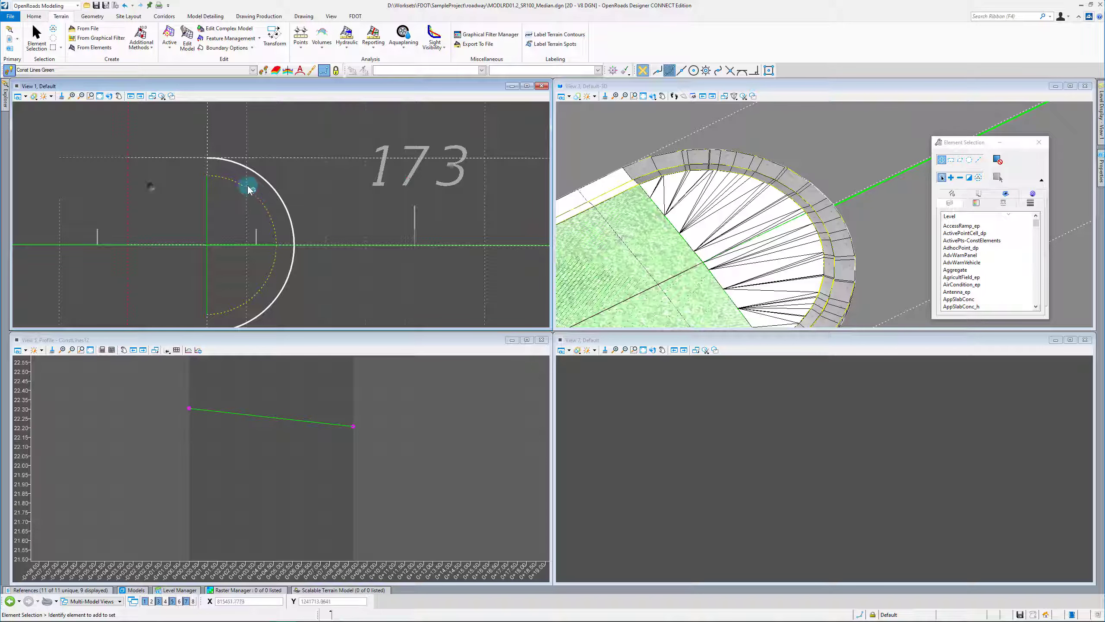
Set the linear stroking to 2' for both the yellow dashed arc and the outer white EOPA arc.
left_click(235, 187)
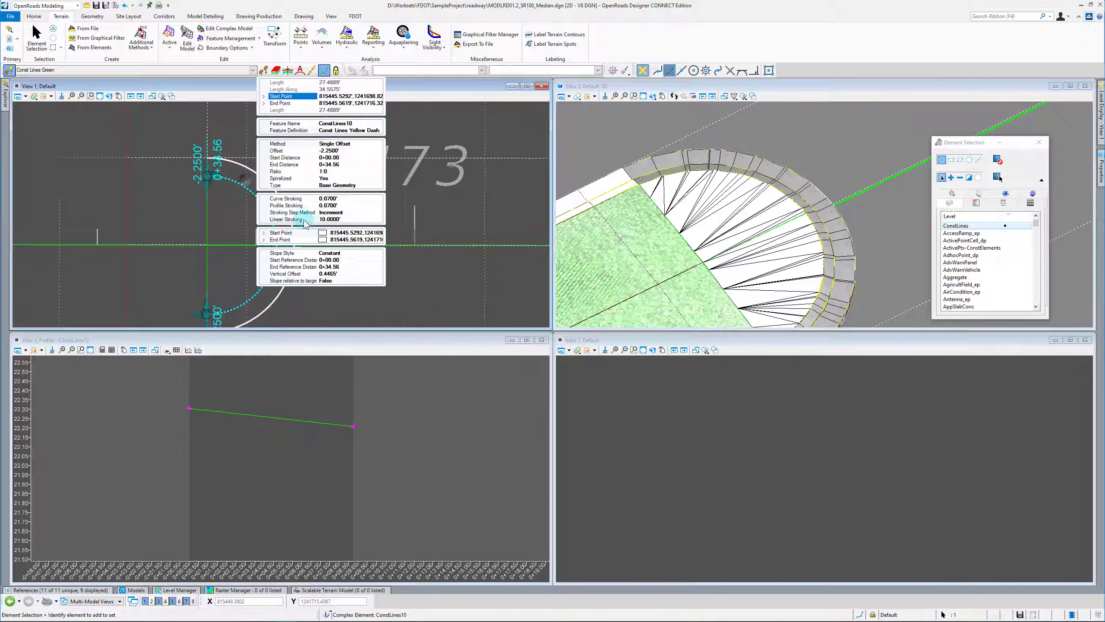
left_click(326, 217)
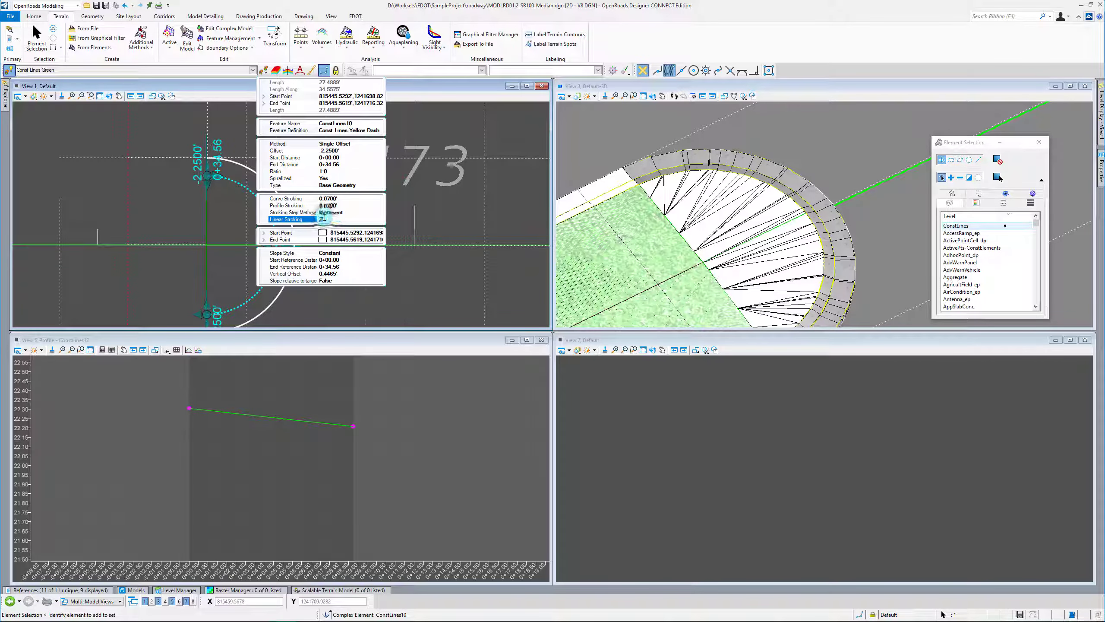
left_click(211, 221)
left_click(273, 187)
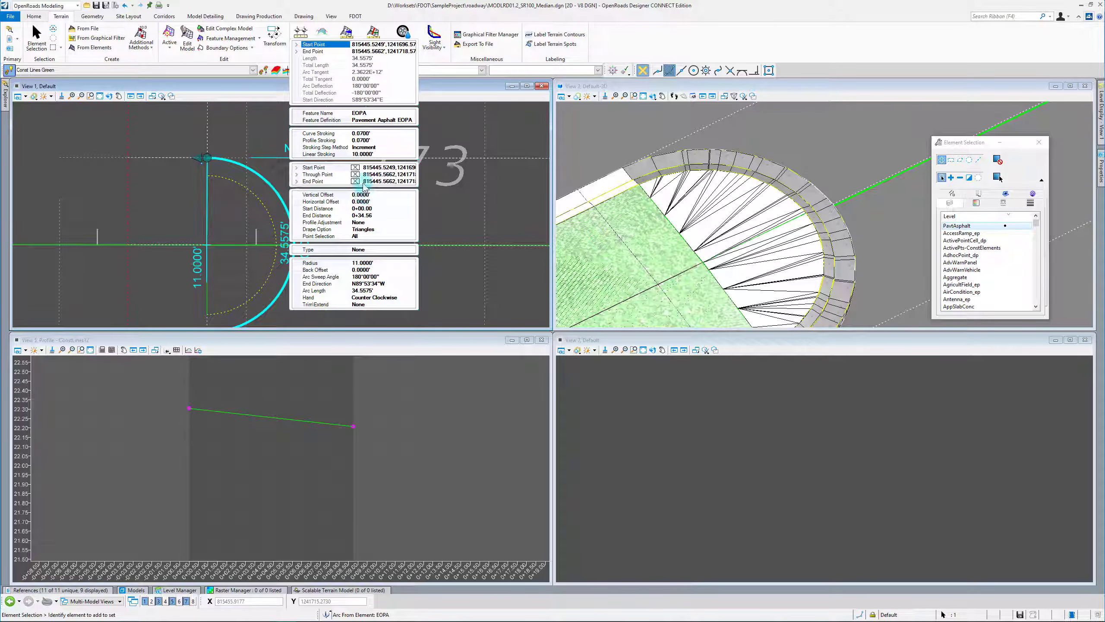
left_click(362, 154)
type("2")
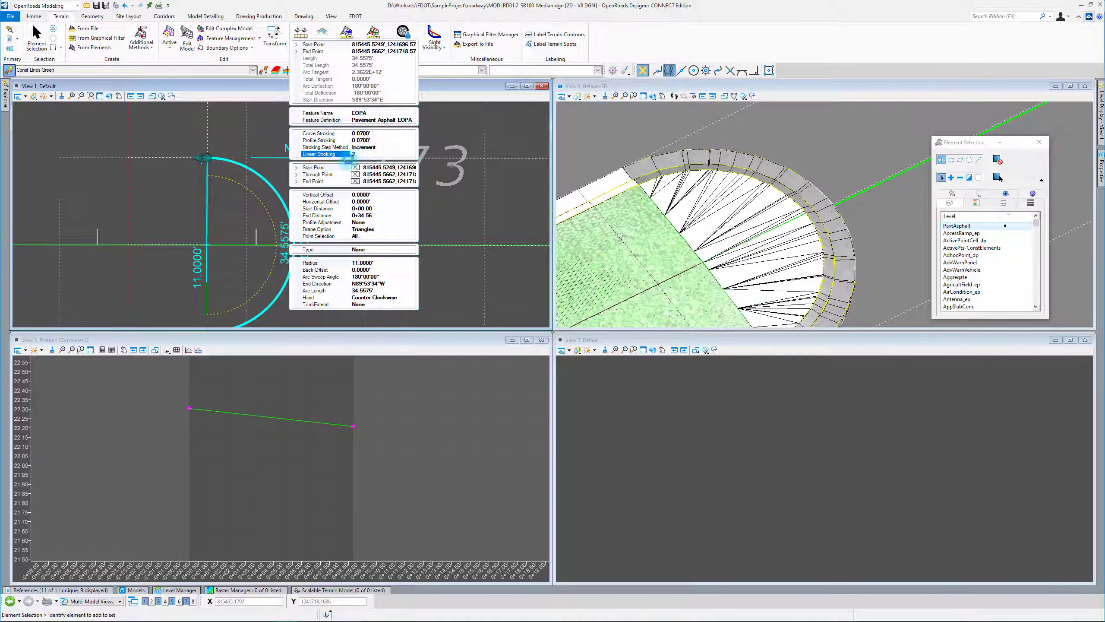
left_click(235, 207)
Set the linear stroking of the short green center line inside the nose to 2'.
scroll(235, 208, "down", 3)
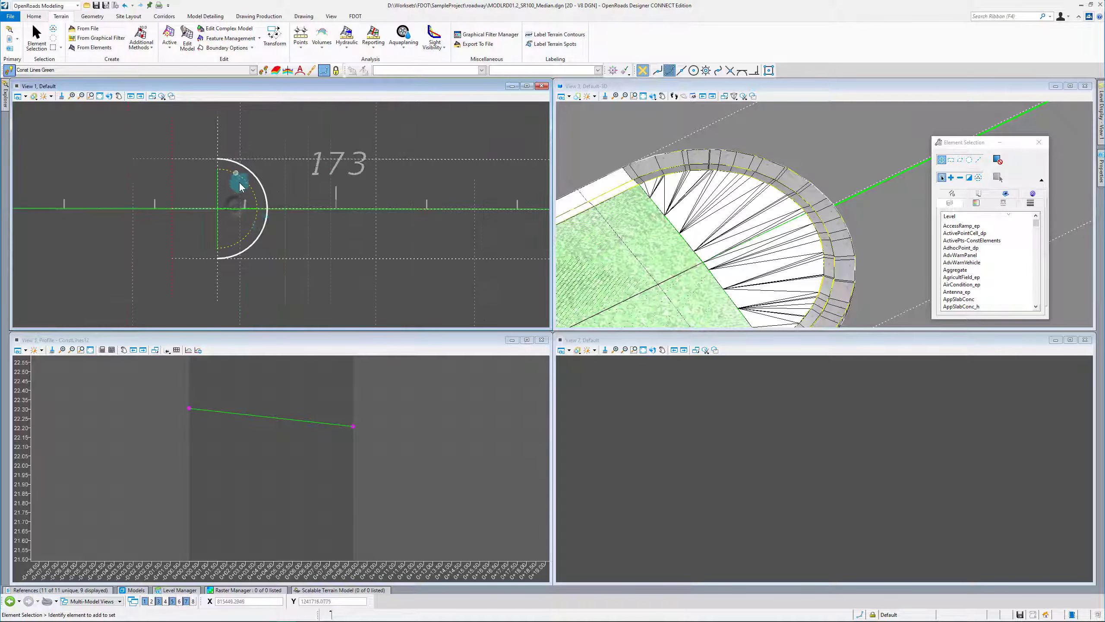
scroll(226, 213, "up", 3)
left_click(228, 212)
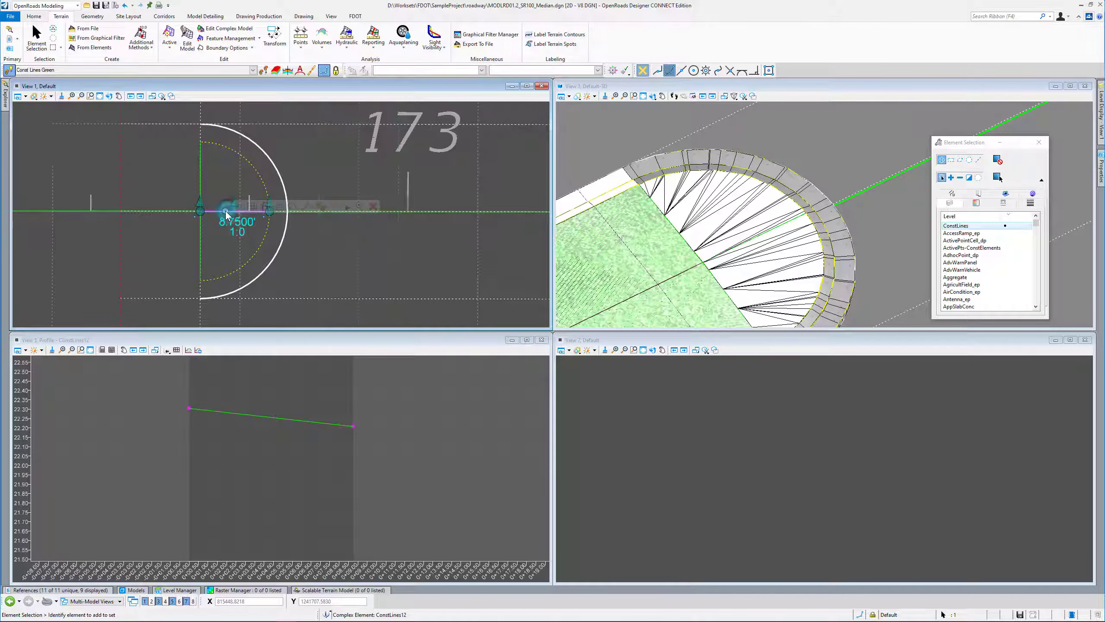
left_click(241, 206)
left_click(335, 244)
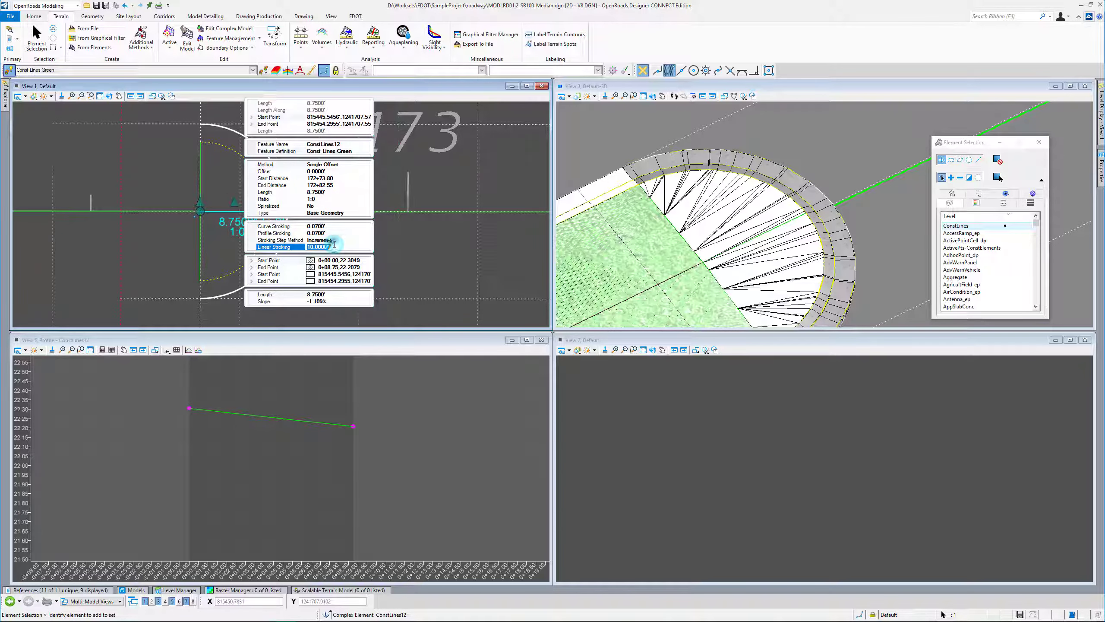
type("2")
key("Return")
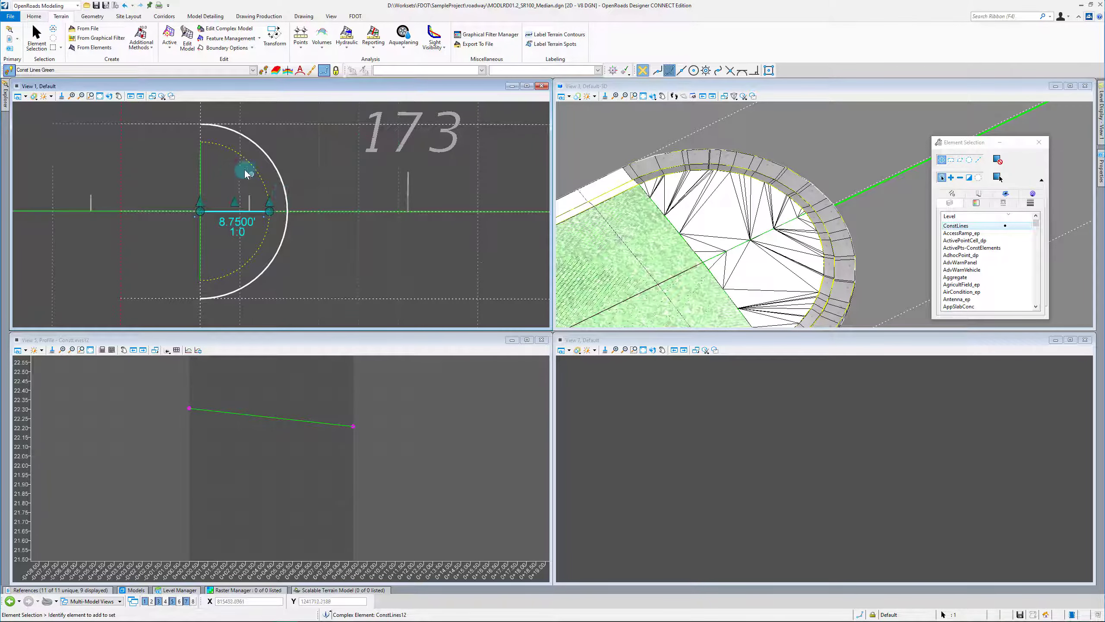
Apply the Sod surface template to the Sod_MedianNose_RocketW terrain model, leaving linear features disabled and no external clip boundary.
left_click(220, 175)
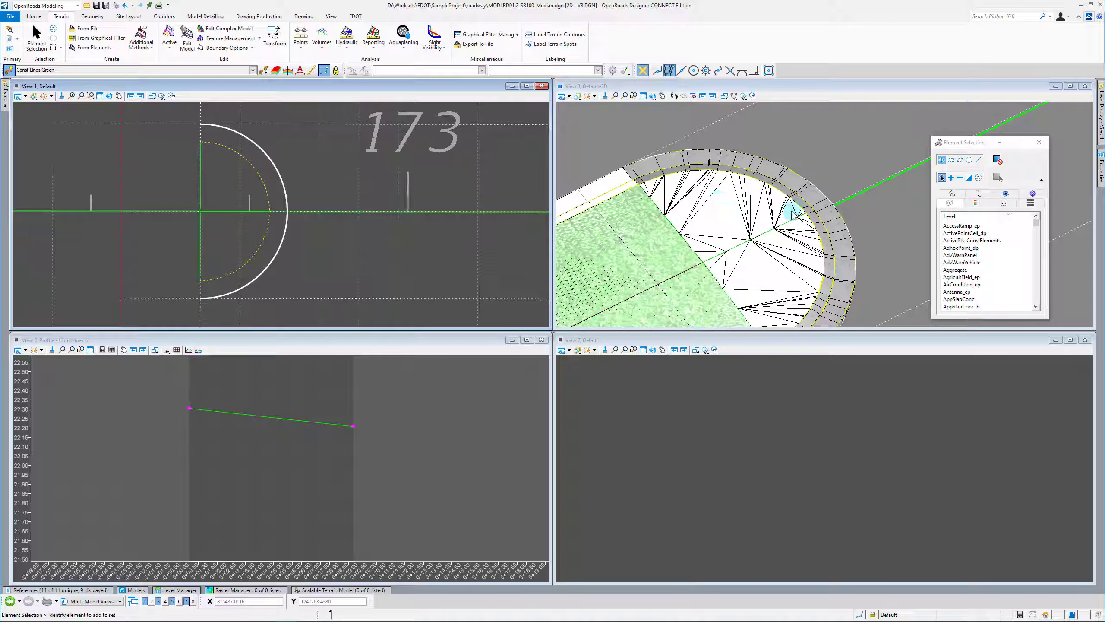
scroll(735, 214, "down", 2)
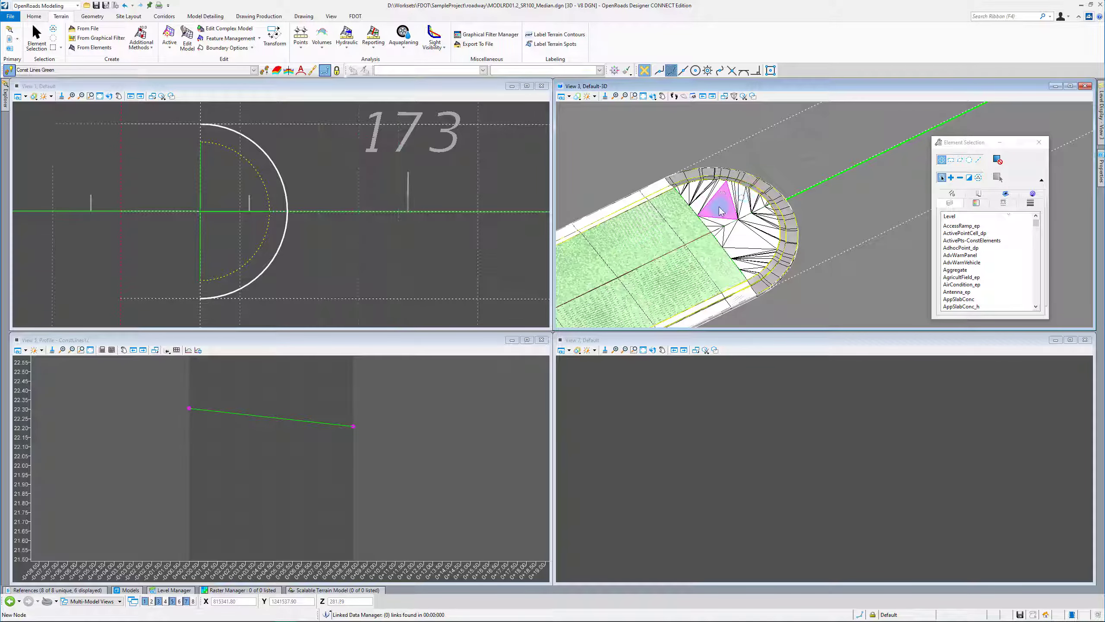
scroll(755, 228, "up", 3)
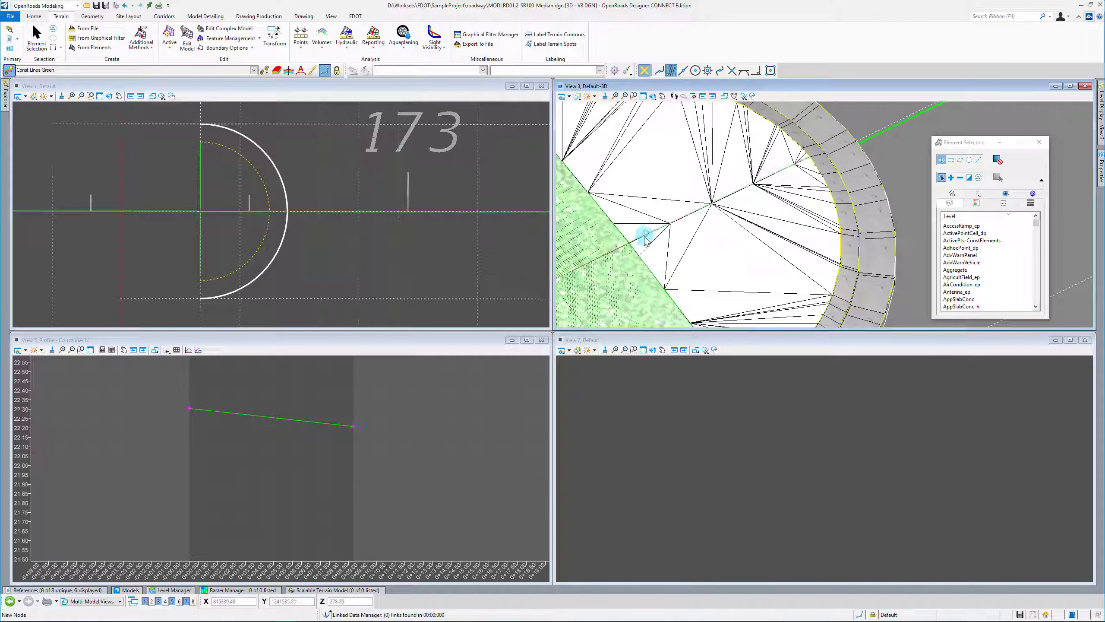
scroll(740, 204, "down", 2)
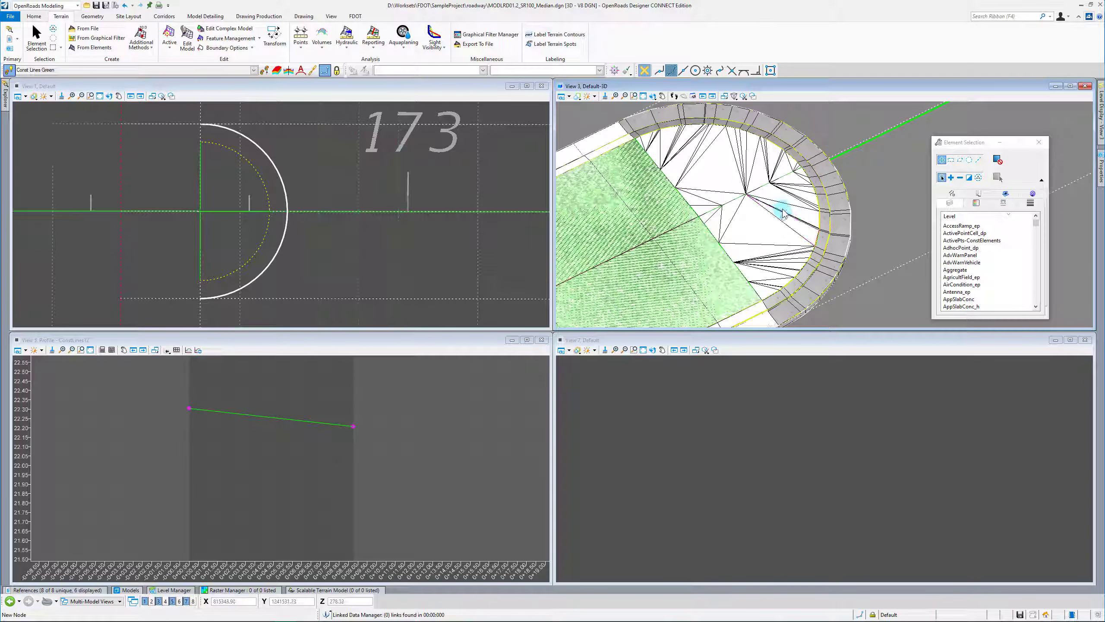
left_click(778, 210)
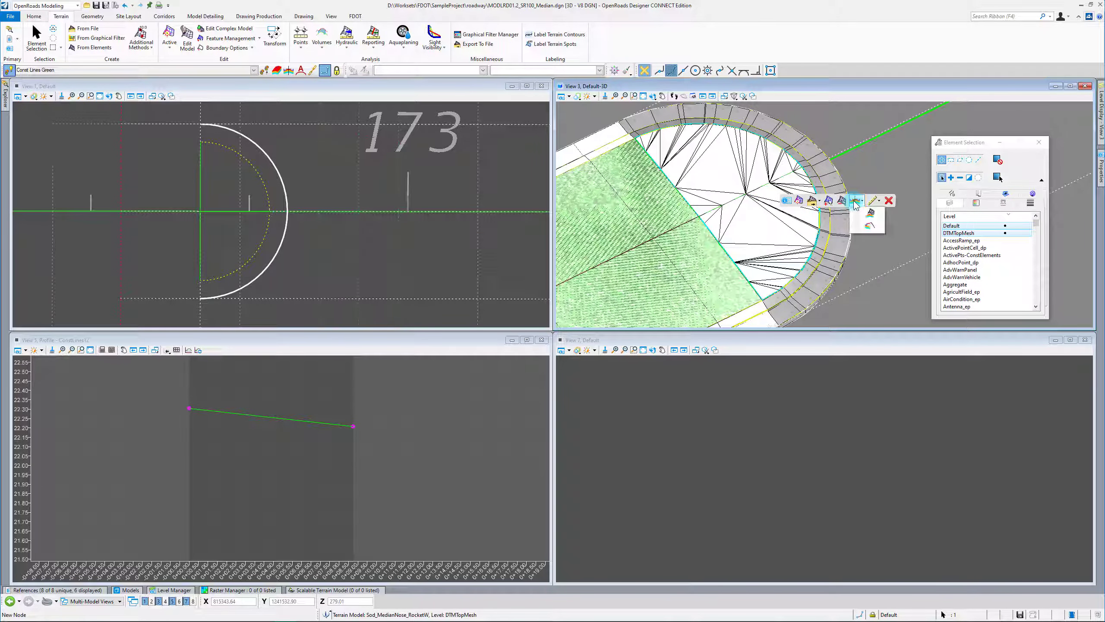
left_click(870, 212)
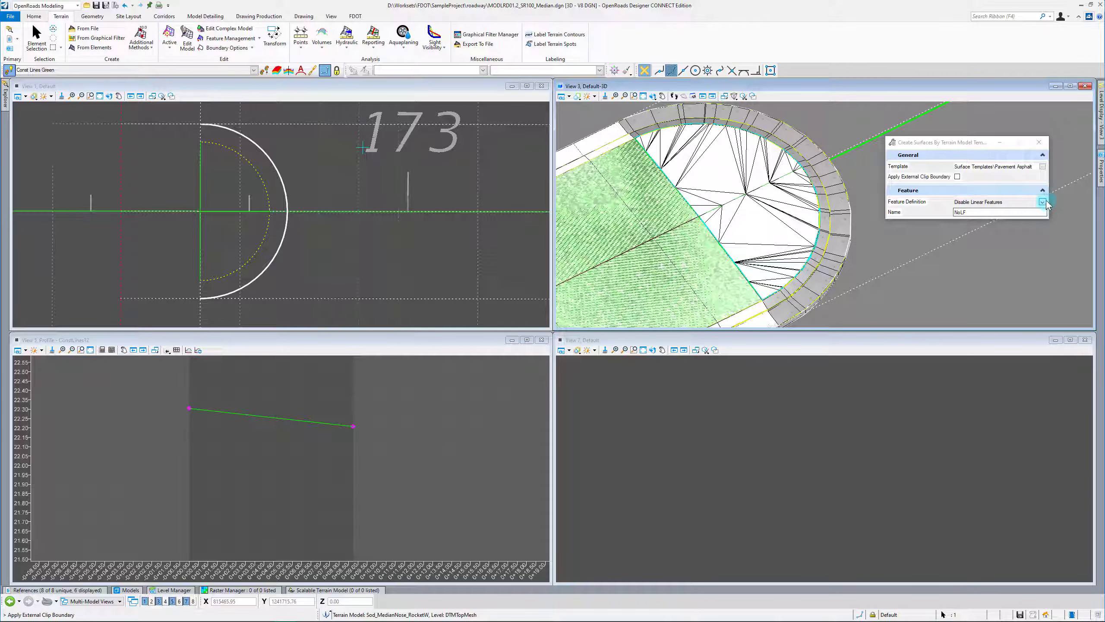
left_click(1043, 167)
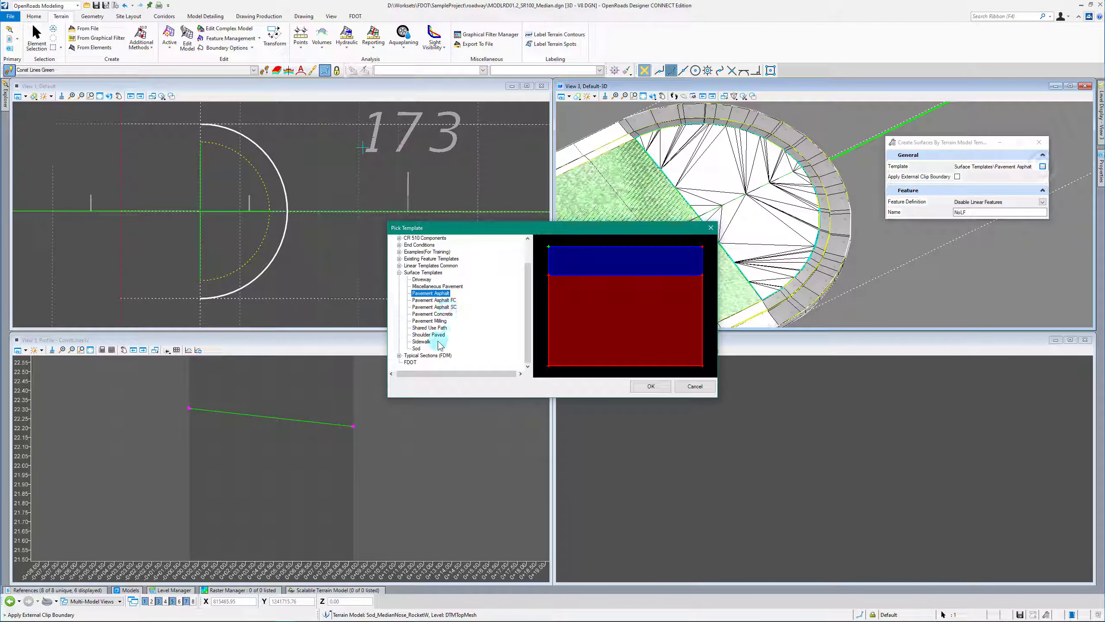
left_click(418, 348)
left_click(651, 386)
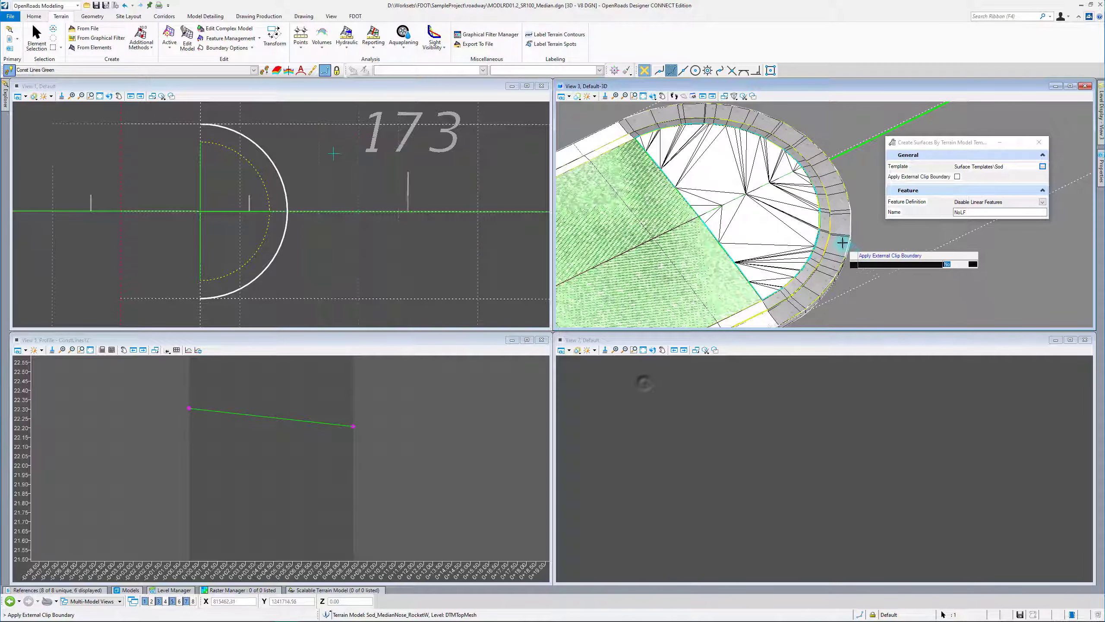
left_click(876, 240)
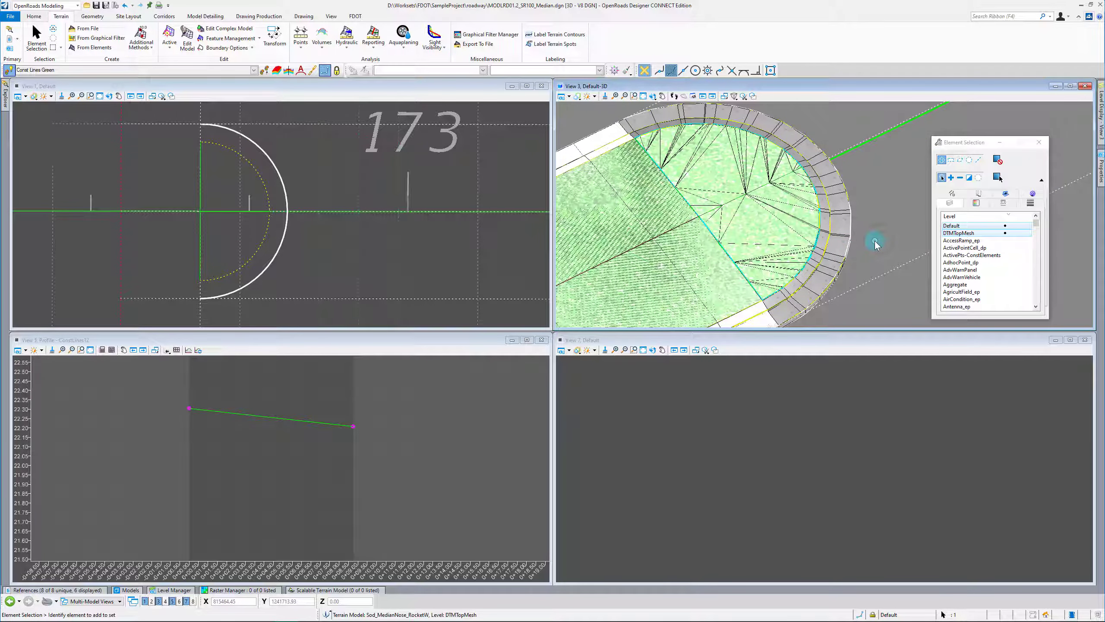
Hide the DTMTopMesh level in the 3D view and rotate the model to inspect the sod median nose.
left_click(1100, 111)
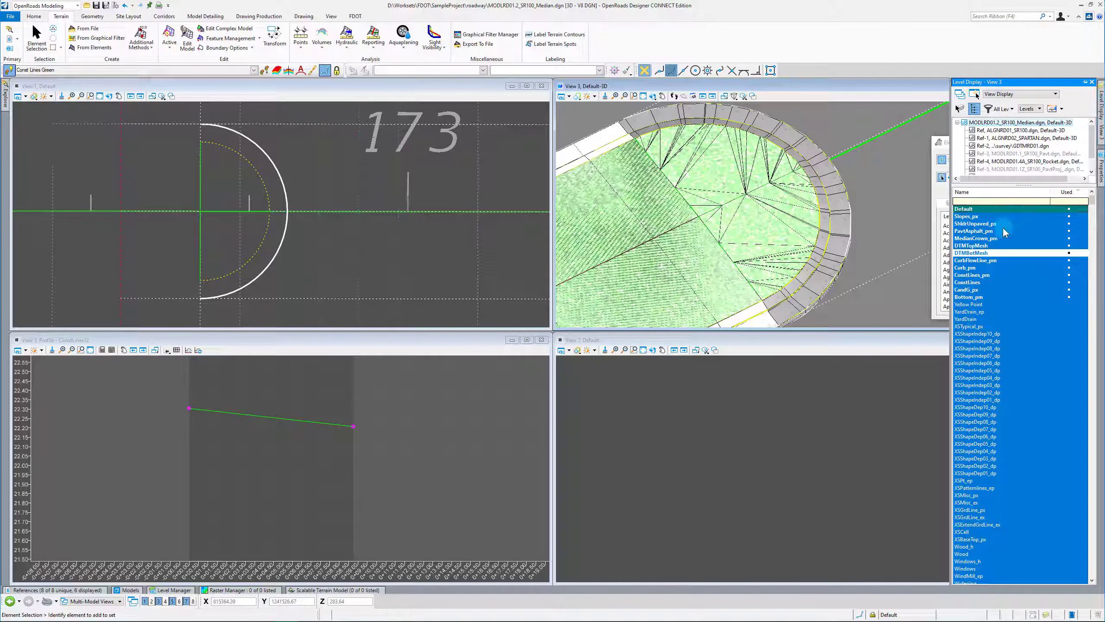
left_click(974, 248)
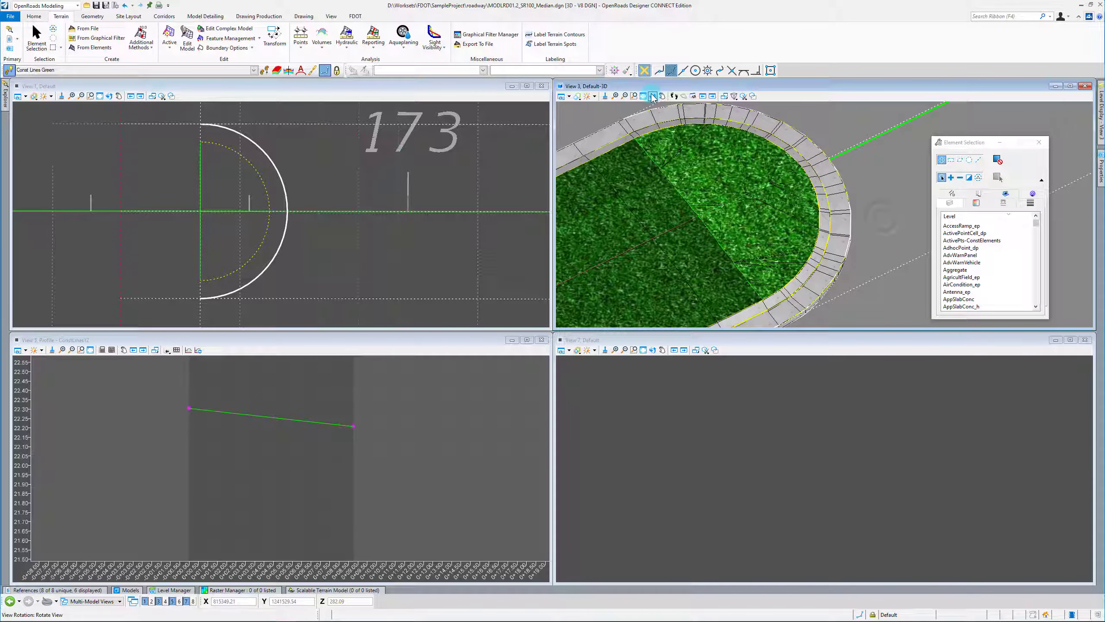
left_click(653, 96)
left_click(824, 215)
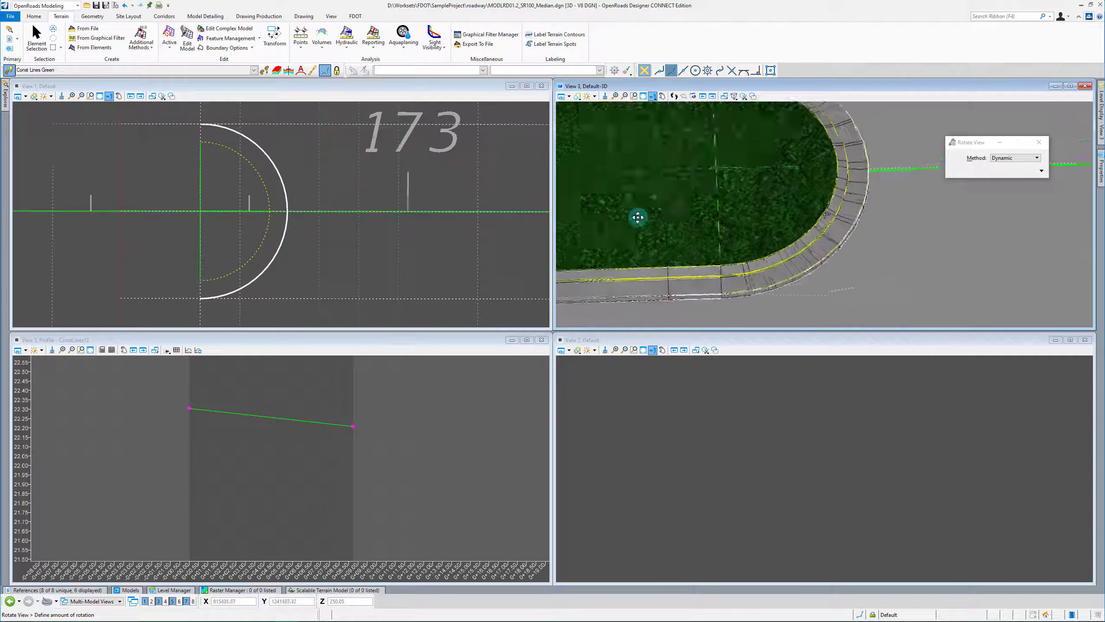
left_click(829, 283)
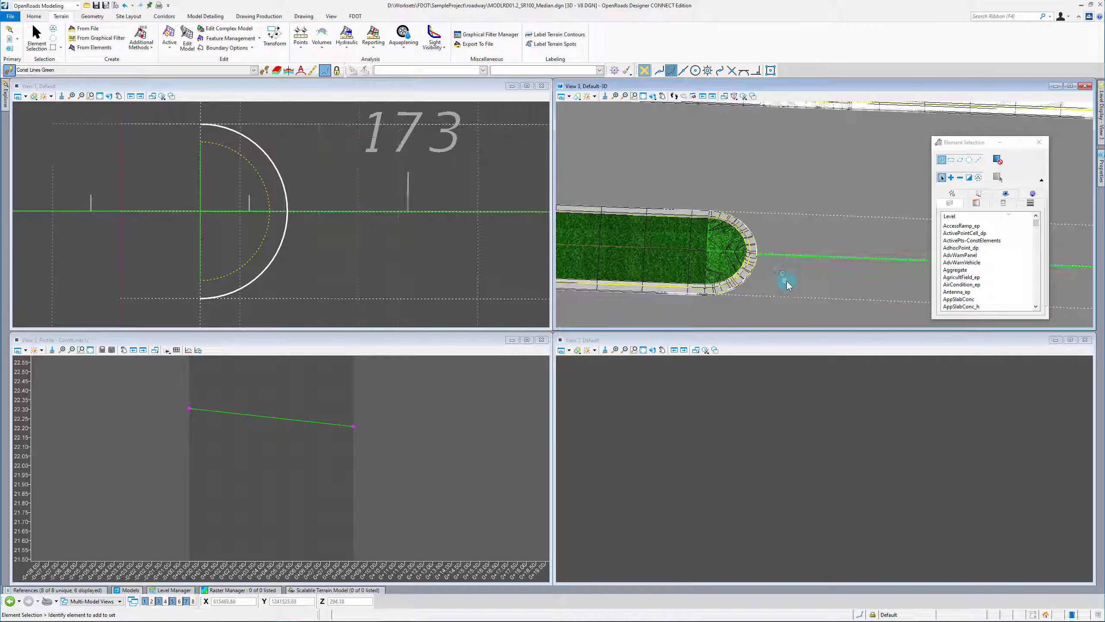
Examine the square-ended median across the opening in 3D and the SR 100 centerline around stations 174 to 175 in plan.
scroll(636, 281, "down", 4)
scroll(896, 311, "up", 3)
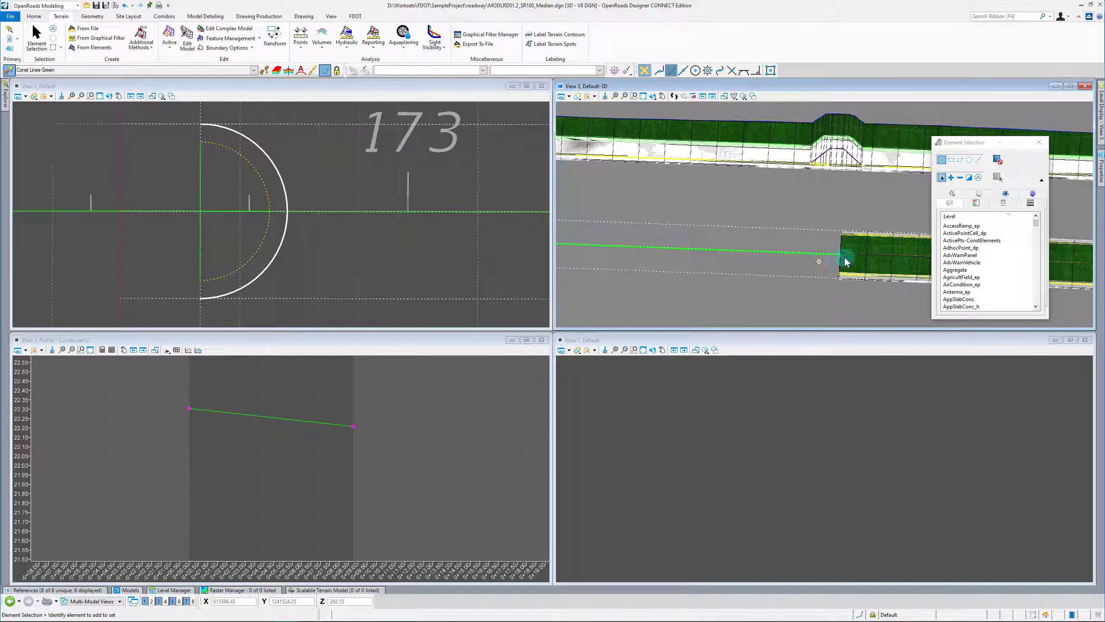
left_click_drag(966, 142, 1035, 157)
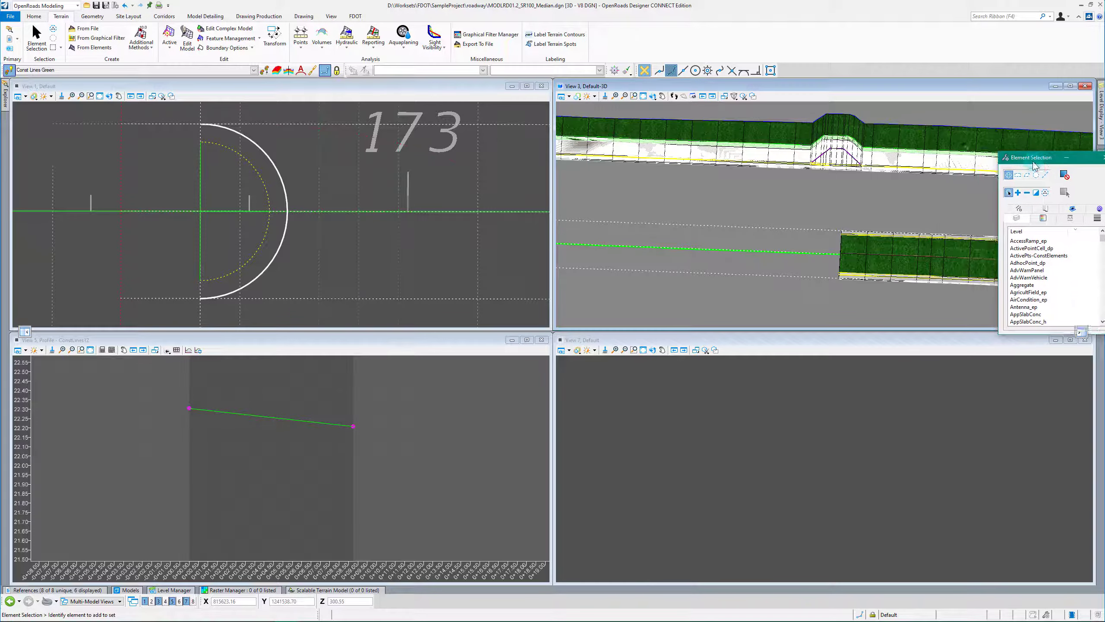
scroll(751, 272, "up", 4)
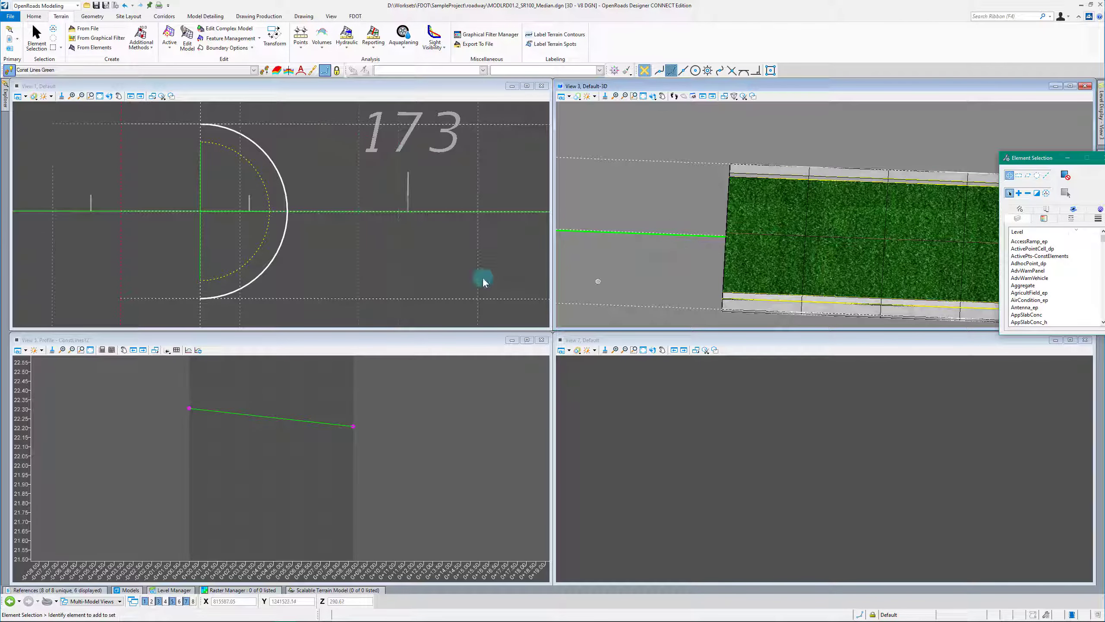
scroll(143, 244, "down", 2)
scroll(78, 243, "down", 2)
scroll(371, 254, "down", 2)
scroll(361, 246, "up", 3)
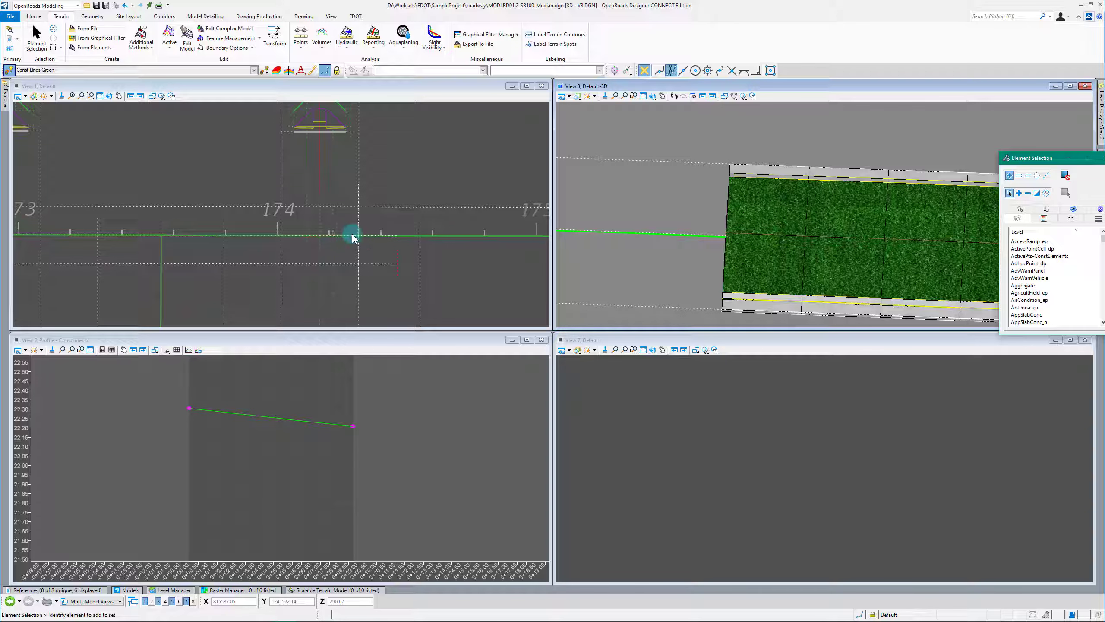
scroll(82, 218, "down", 2)
scroll(257, 230, "up", 2)
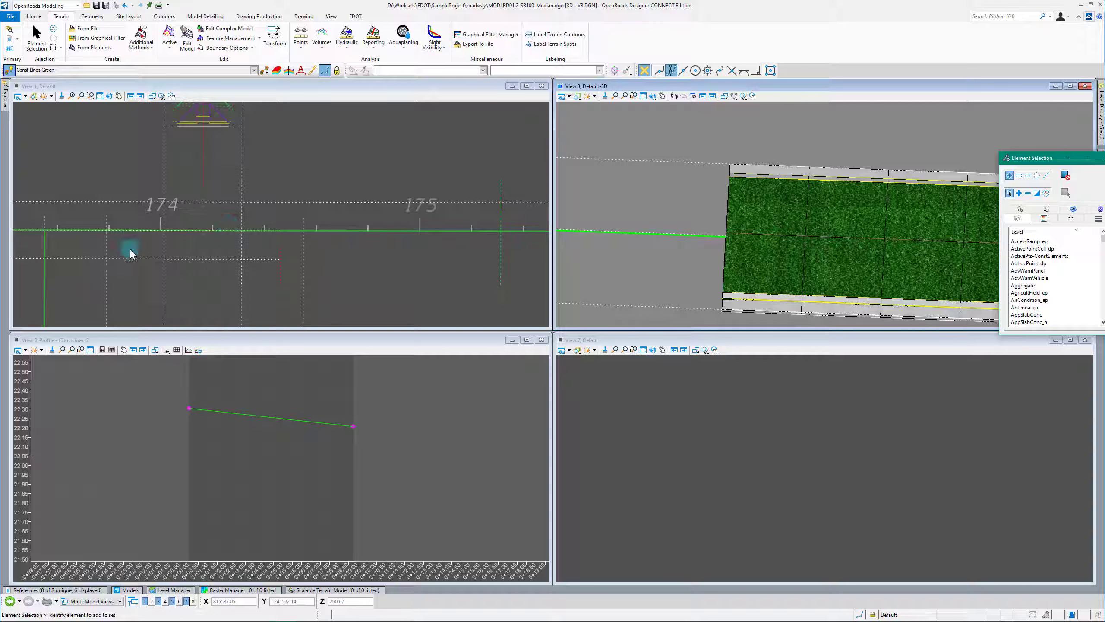
scroll(129, 249, "down", 2)
scroll(126, 240, "up", 2)
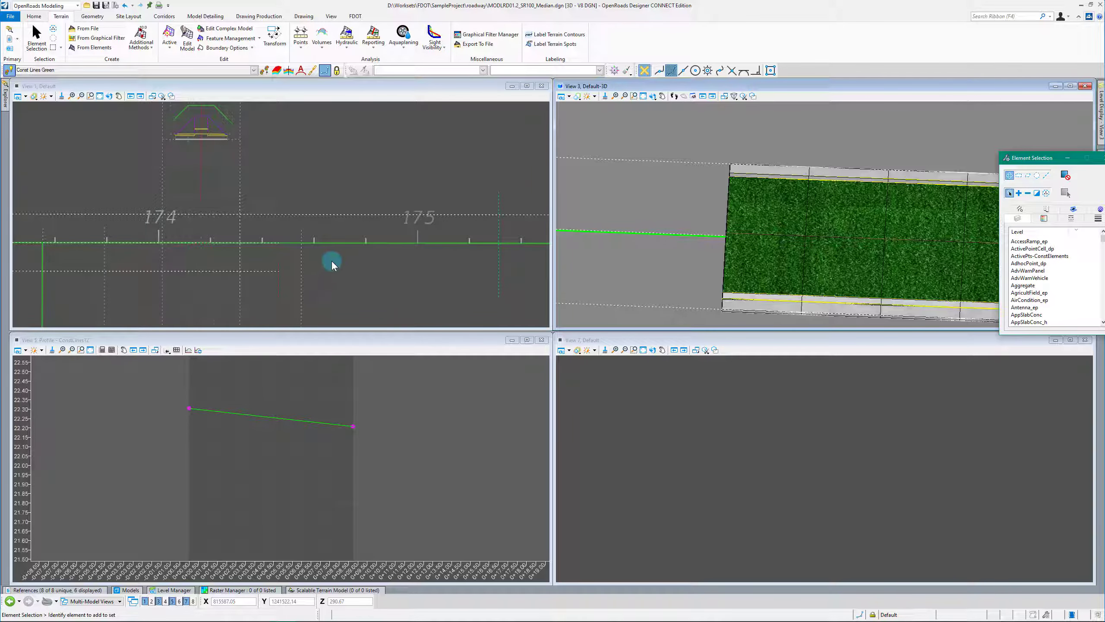
Create a 3 FINAL corridor along the CL_SR_100 centerline using its active profile, adding the suffix _LT_Rocket to its name.
left_click(330, 244)
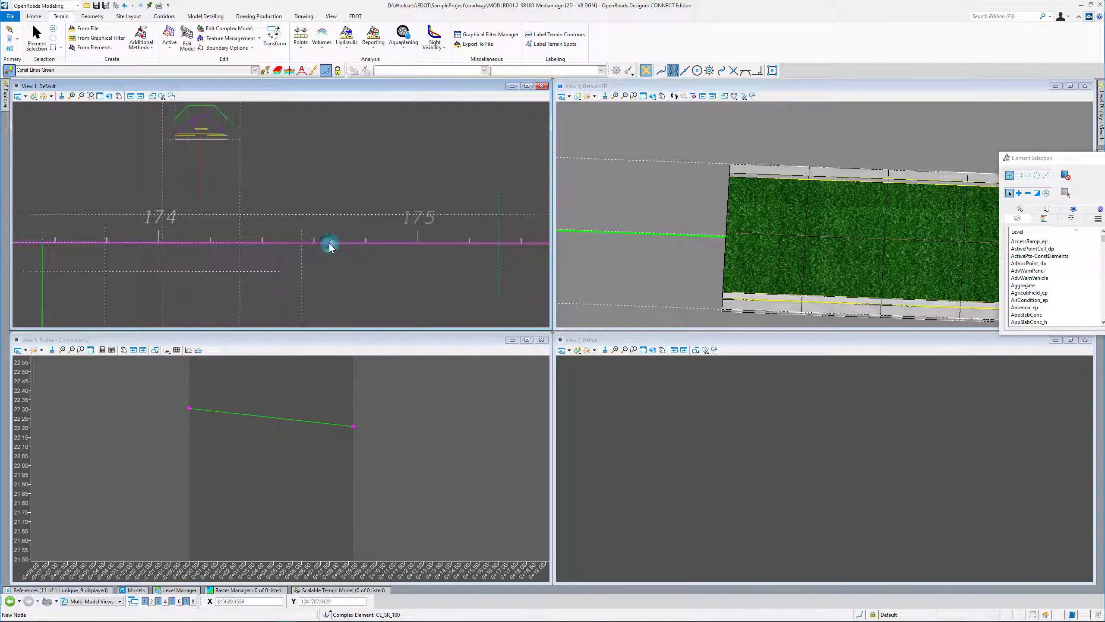
left_click(334, 245)
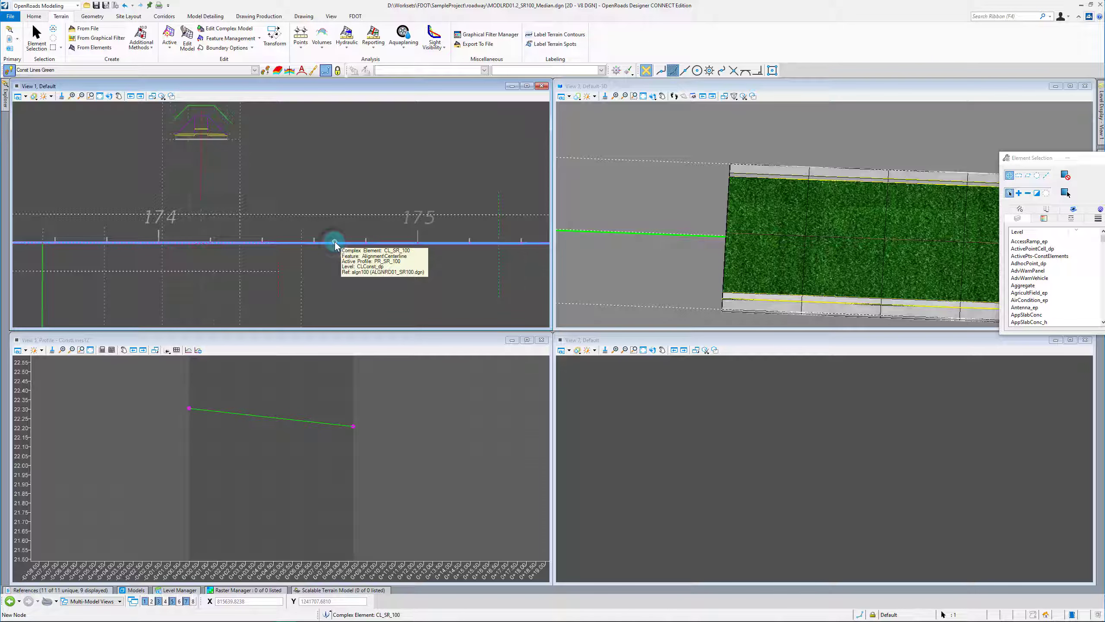
left_click(362, 237)
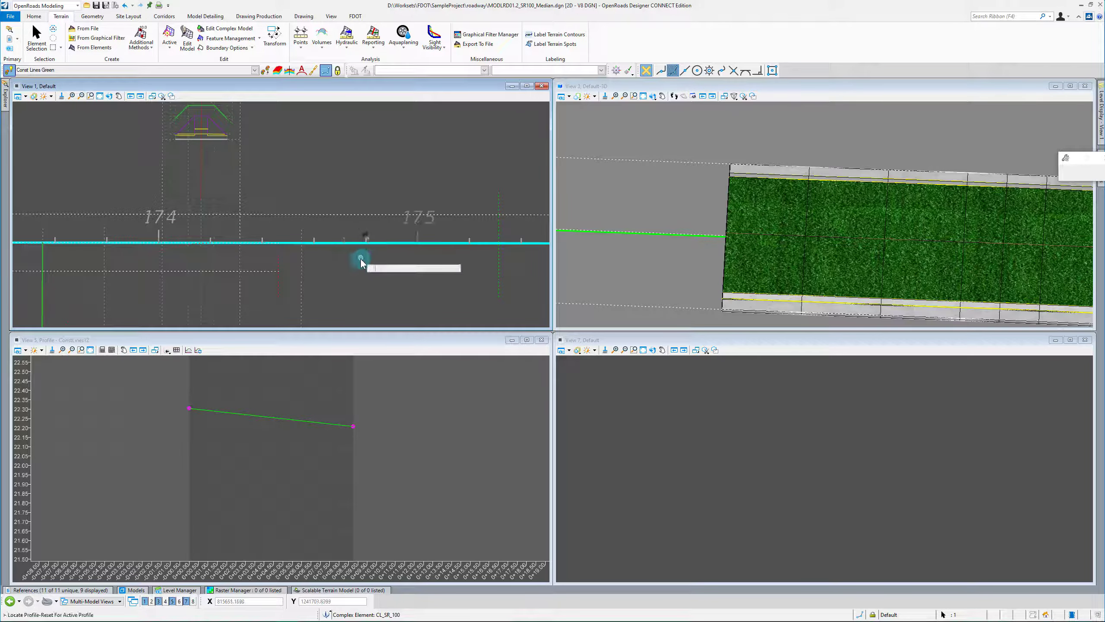
left_click_drag(1027, 155, 708, 124)
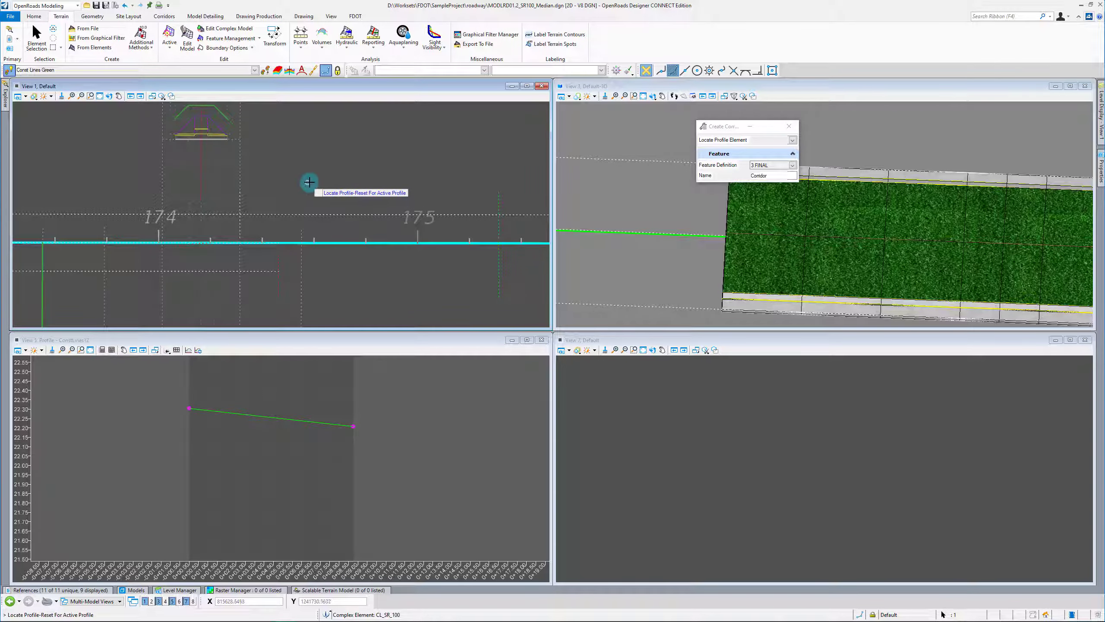
right_click(312, 183)
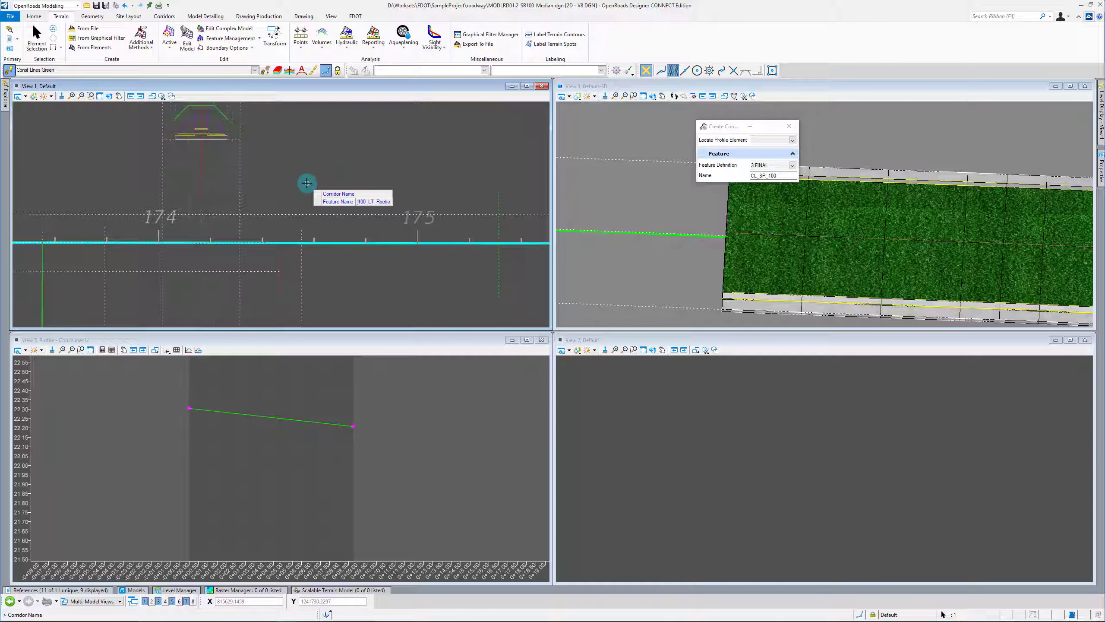
left_click(315, 183)
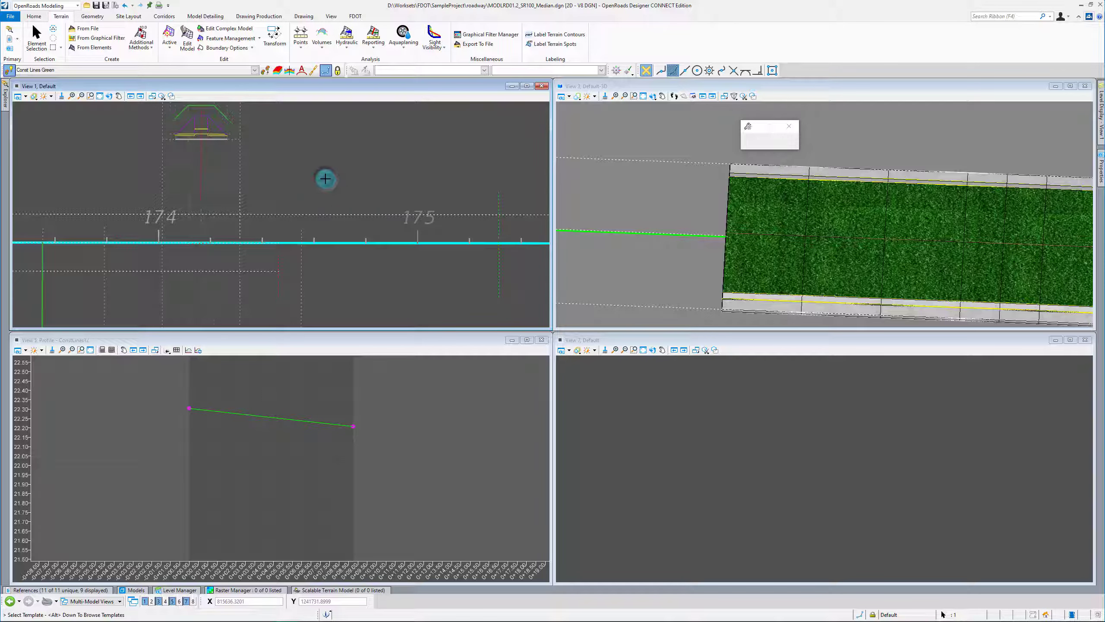
Choose the Pavement_LT_Lane_Lt template from CR 510 Components for the new corridor's template drop.
left_click(793, 213)
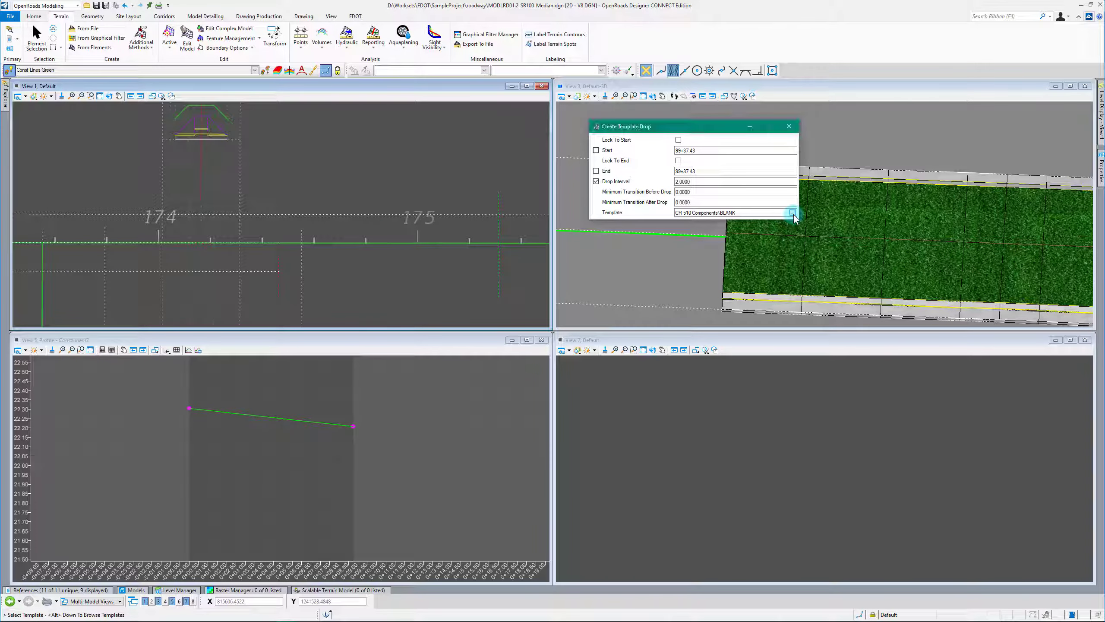
scroll(458, 316, "down", 7)
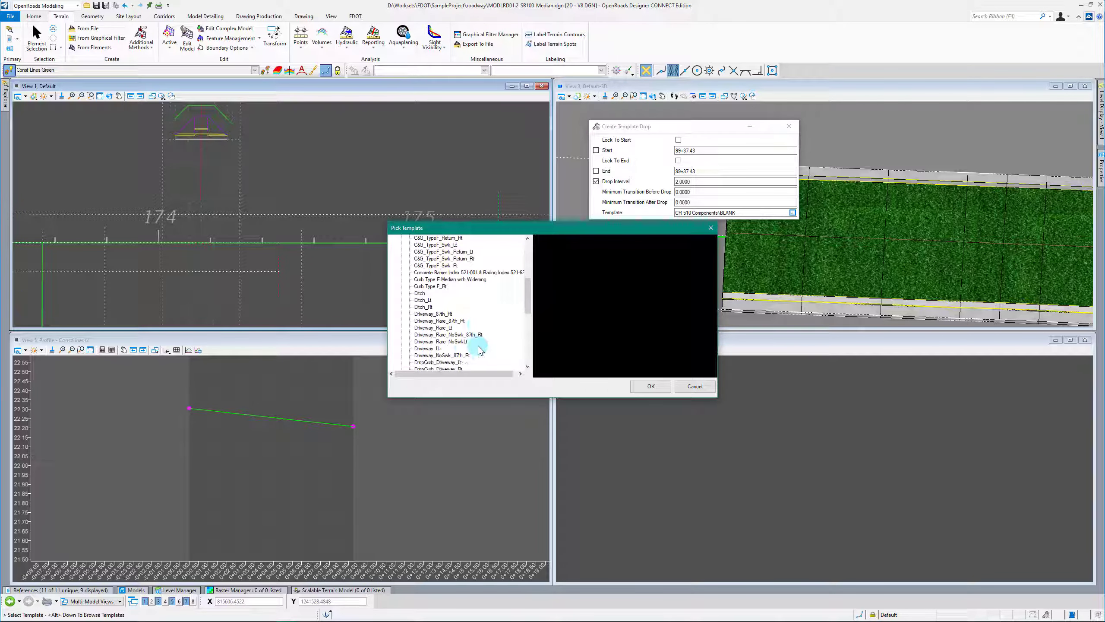
scroll(483, 354, "down", 1)
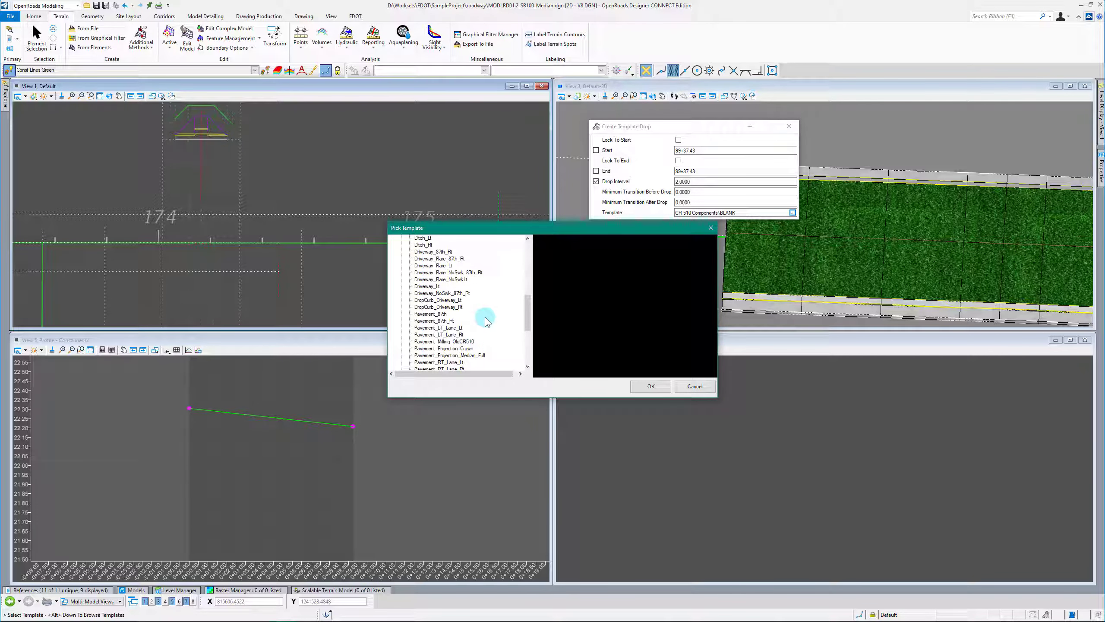
left_click(465, 329)
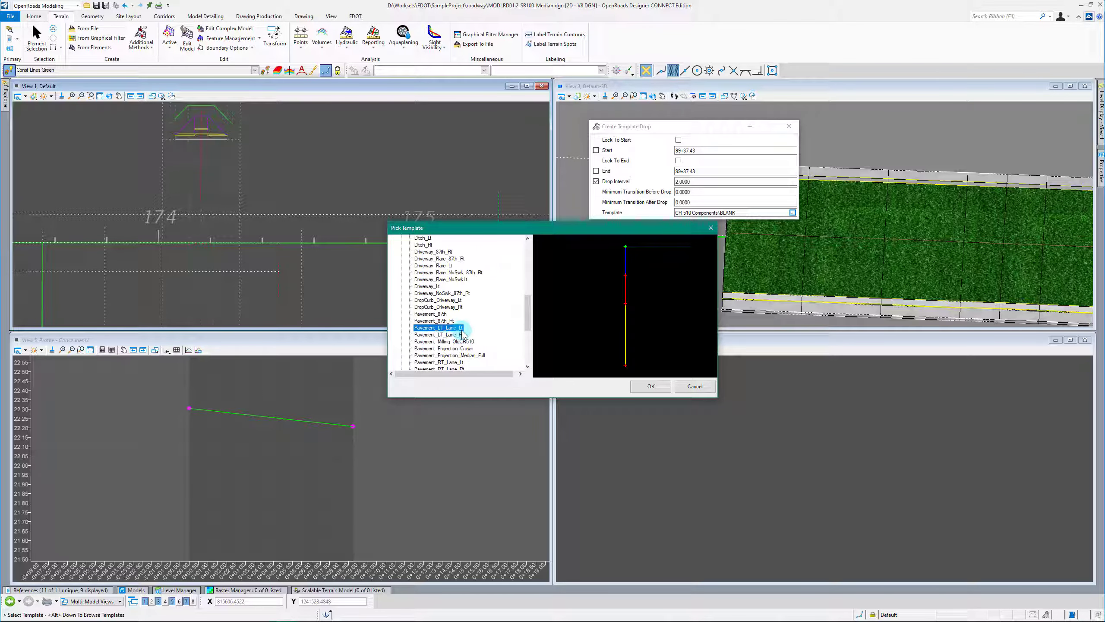
left_click(650, 386)
left_click(319, 184)
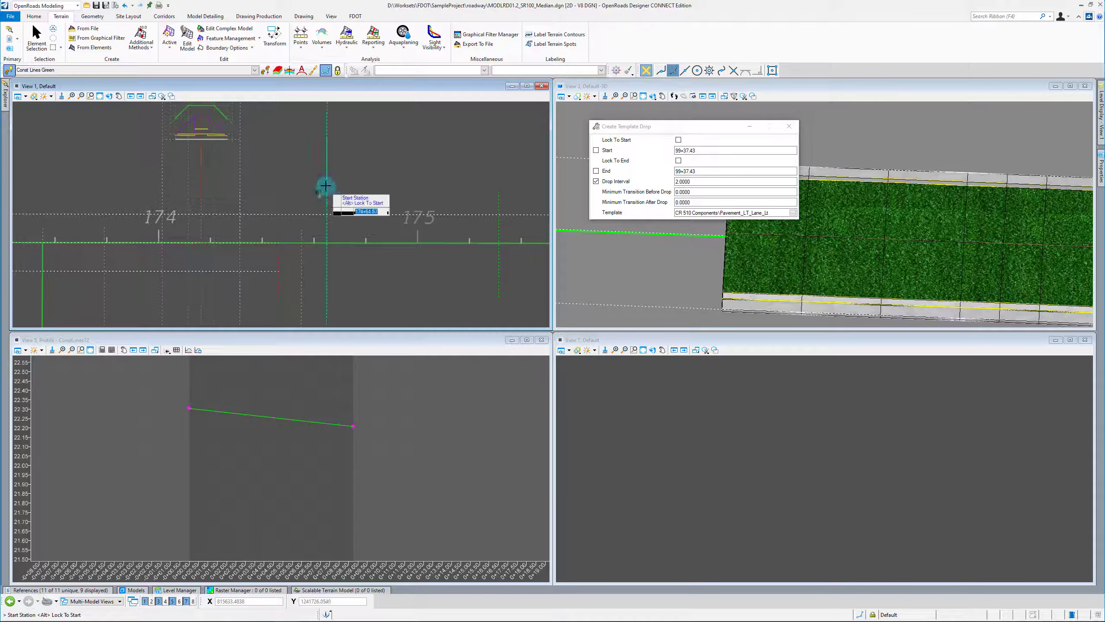
Set the template drop's extents along the SR 100 centerline from station 174+31.34 to station 176+66.34.
scroll(323, 164, "down", 2)
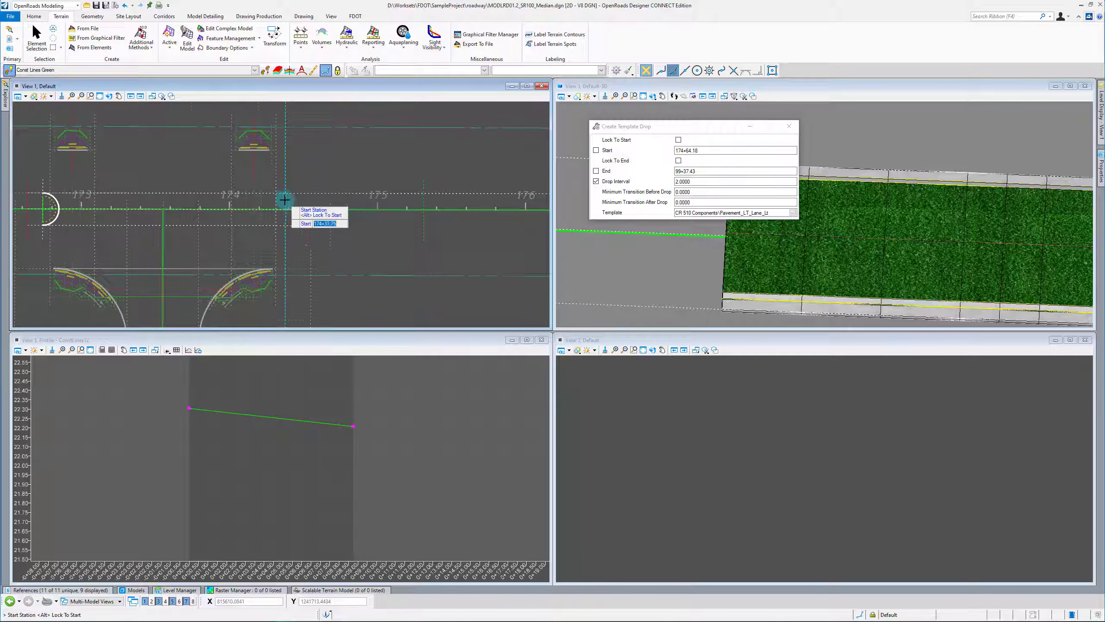
scroll(285, 198, "up", 2)
left_click(272, 178)
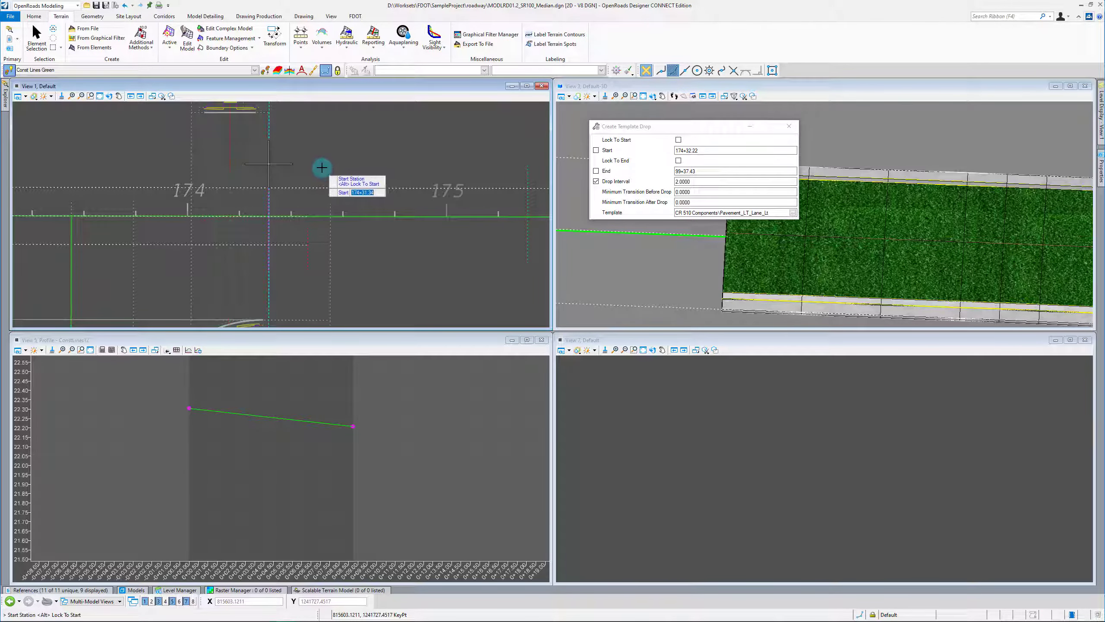
scroll(156, 205, "down", 3)
scroll(400, 196, "up", 3)
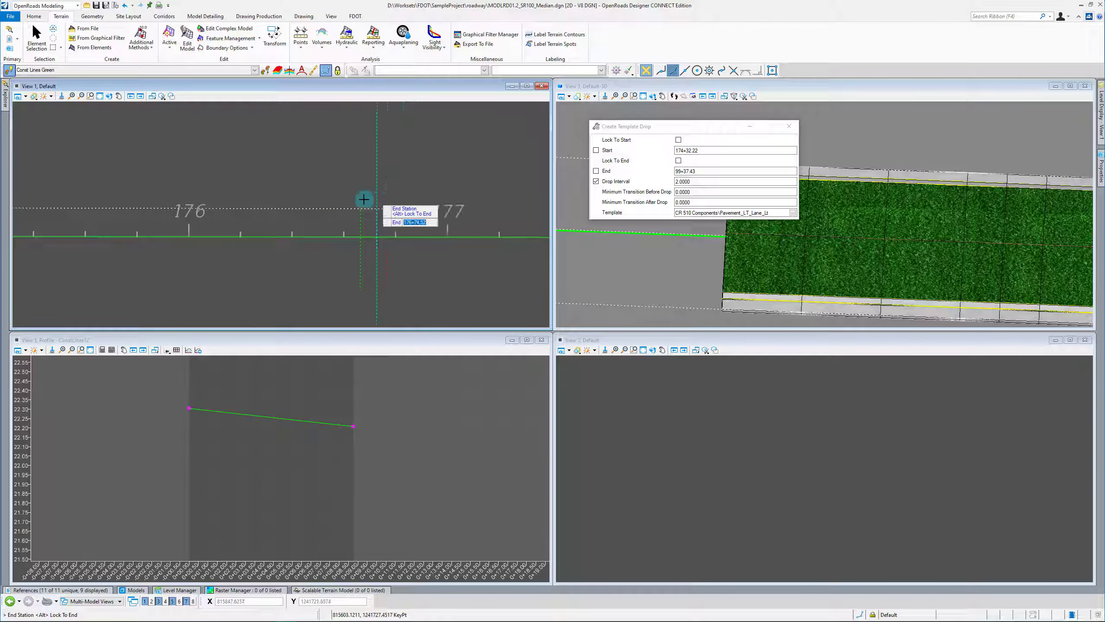
left_click(313, 185)
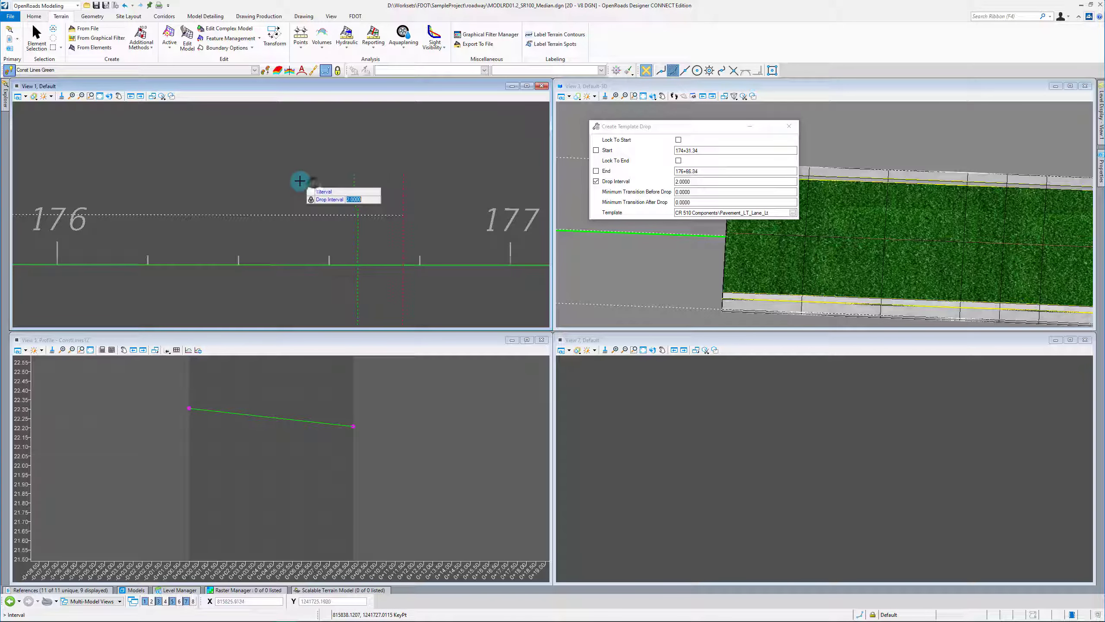
Set the drop interval to 5 and finish the template drop with zero minimum transitions before and after.
type("5")
key("Return")
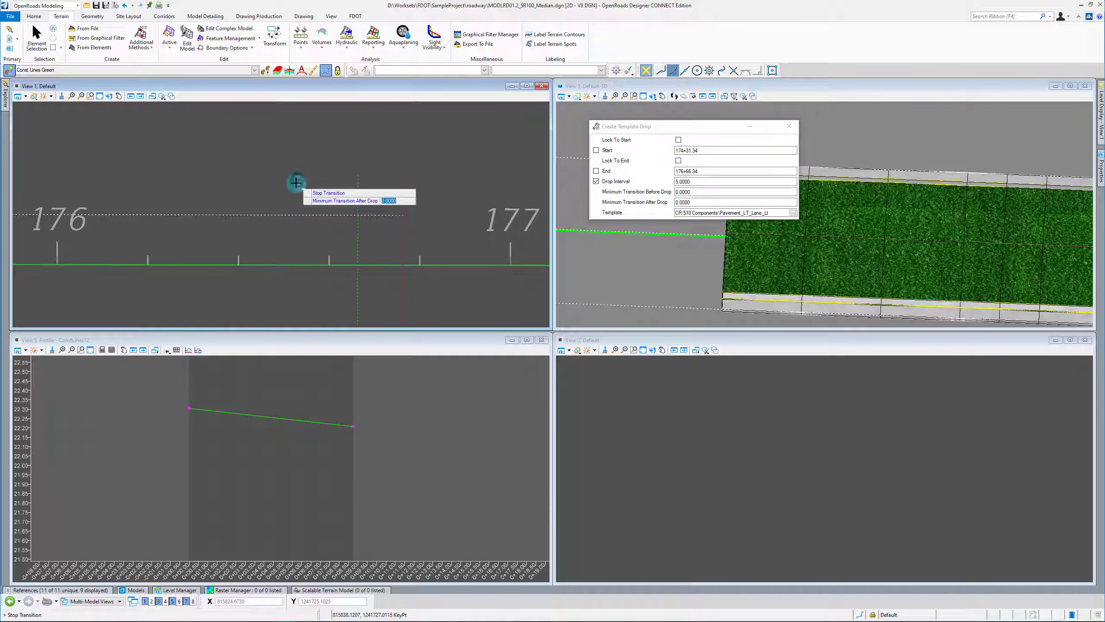
left_click(296, 183)
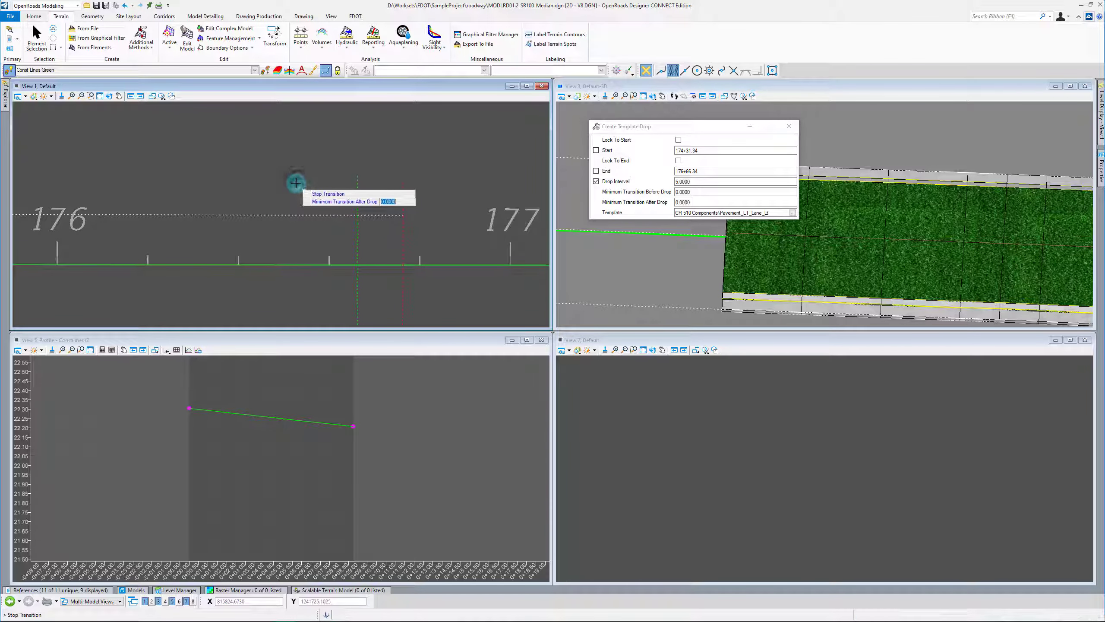
left_click(320, 194)
left_click_drag(706, 129, 852, 280)
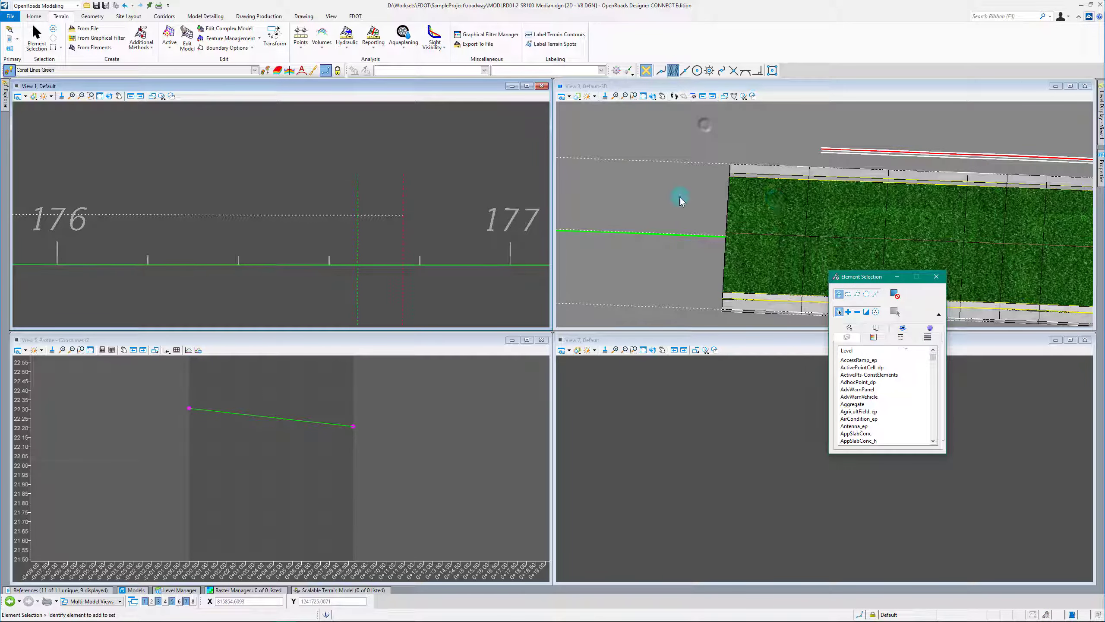
scroll(724, 196, "up", 3)
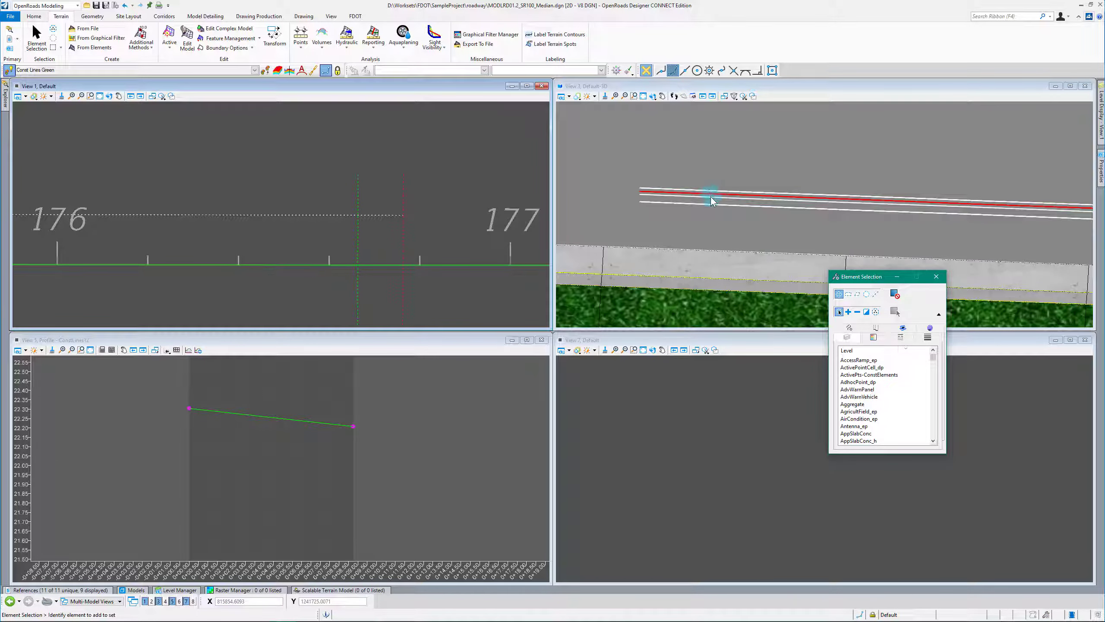
Open the Pavement_LT_Lane_Lt template from CR 510 Components in the template editor, widening the library list.
left_click(93, 16)
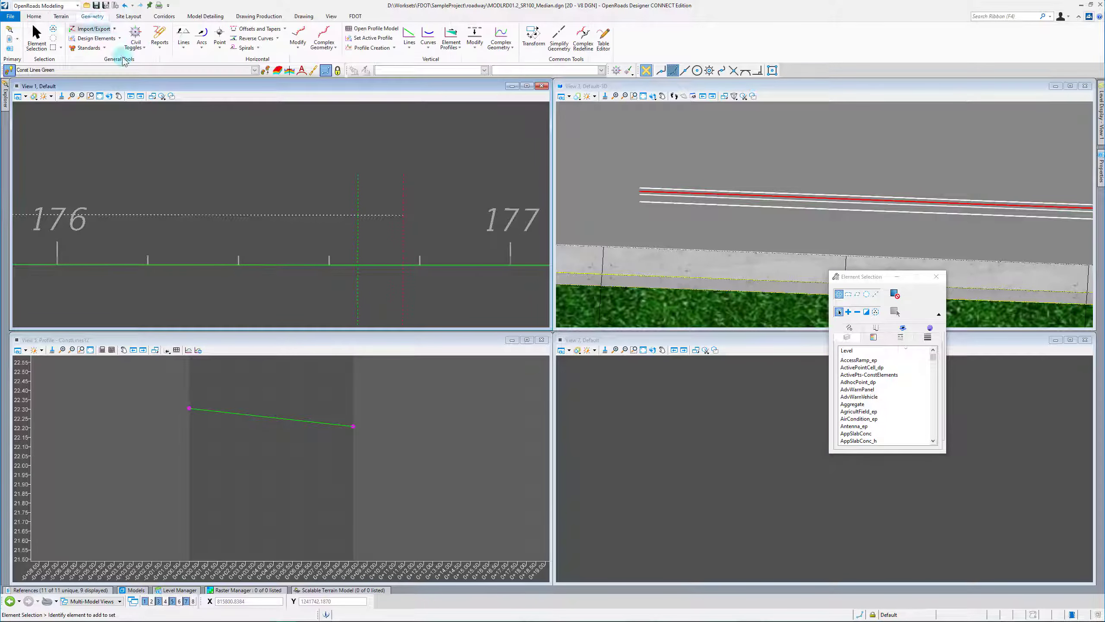
left_click(164, 16)
left_click(196, 37)
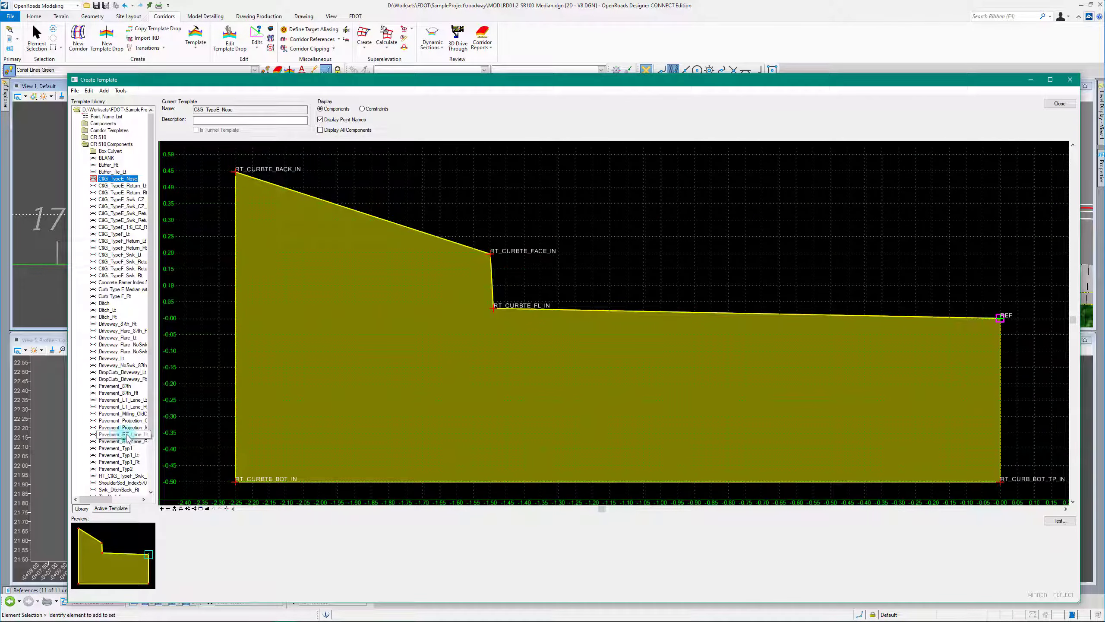
left_click_drag(158, 424, 188, 425)
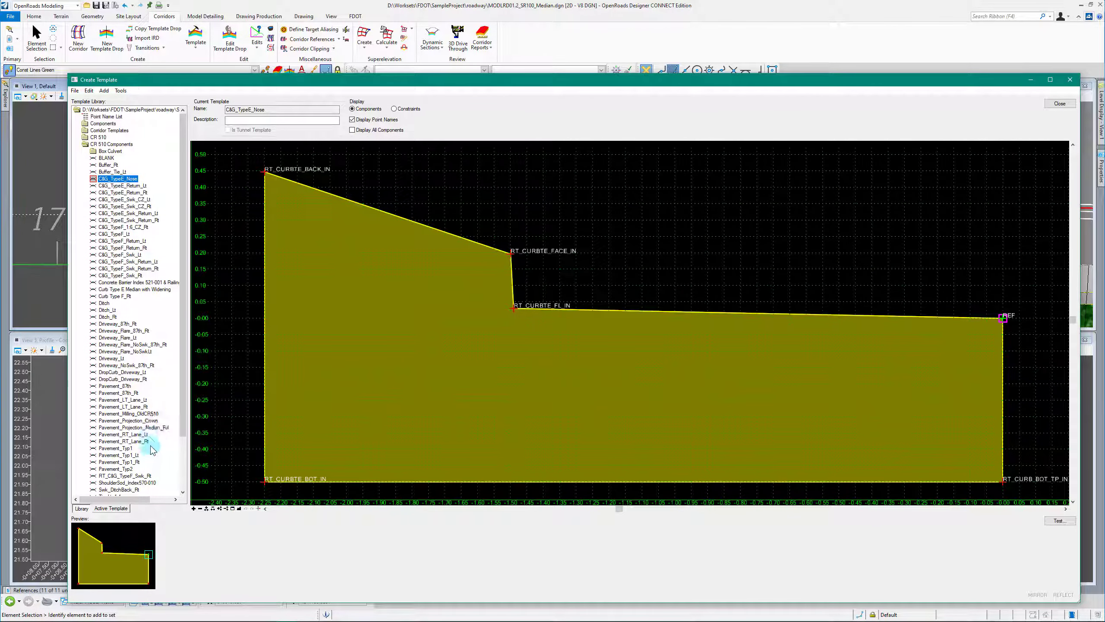
left_click(130, 400)
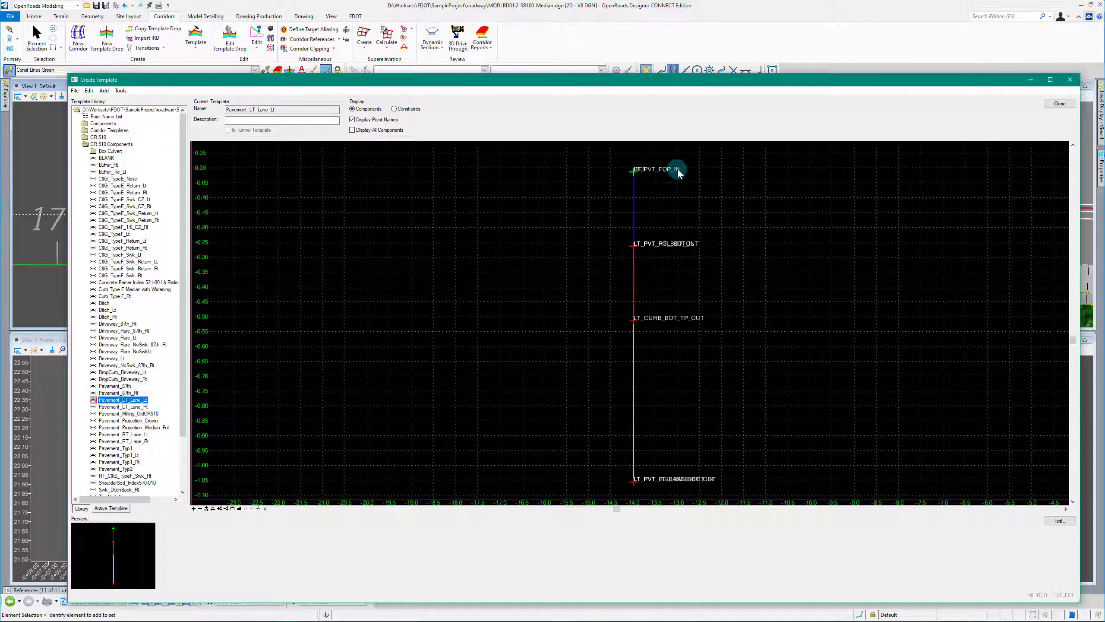
Set the LT_PVT_EOP_IN point's horizontal constraint value to 2.0000 to spread the overlapping pavement points.
scroll(678, 171, "up", 2)
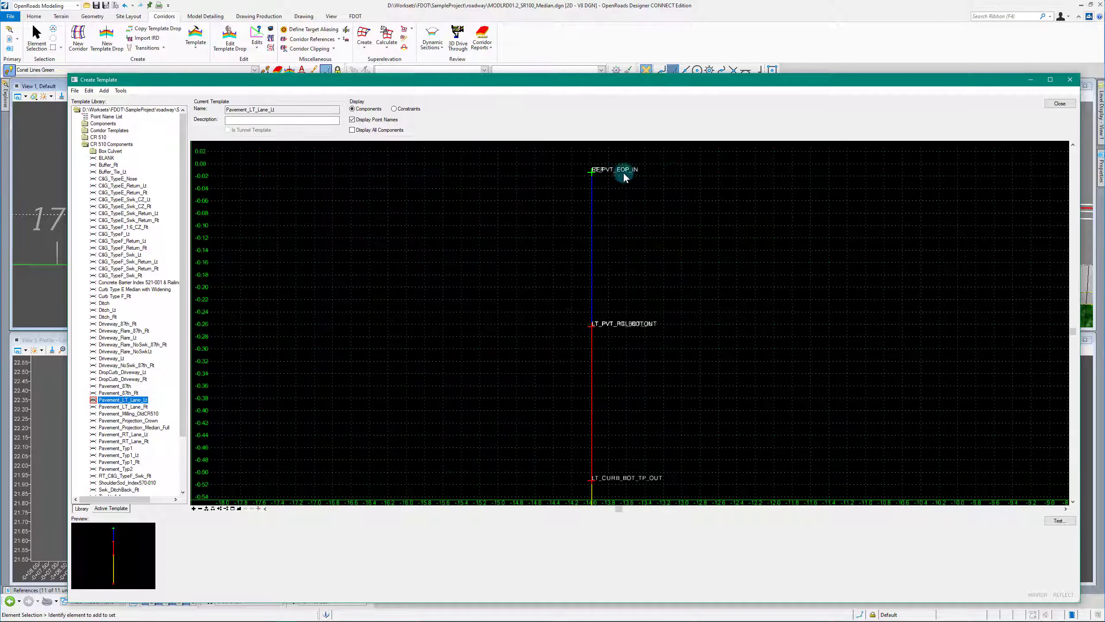
left_click(593, 175)
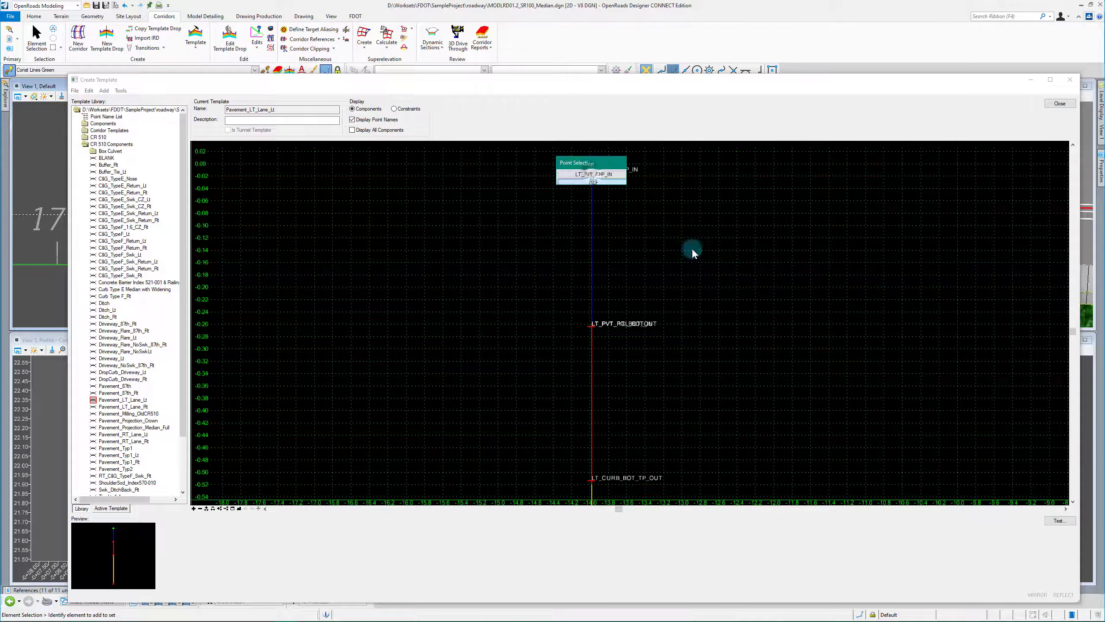
left_click(602, 175)
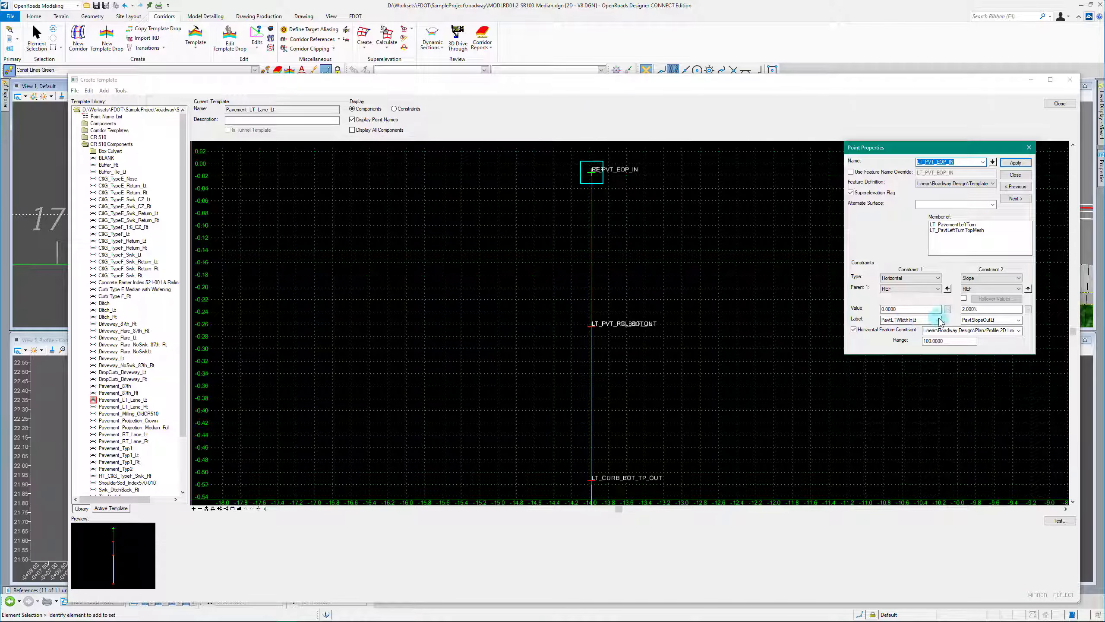
double_click(905, 309)
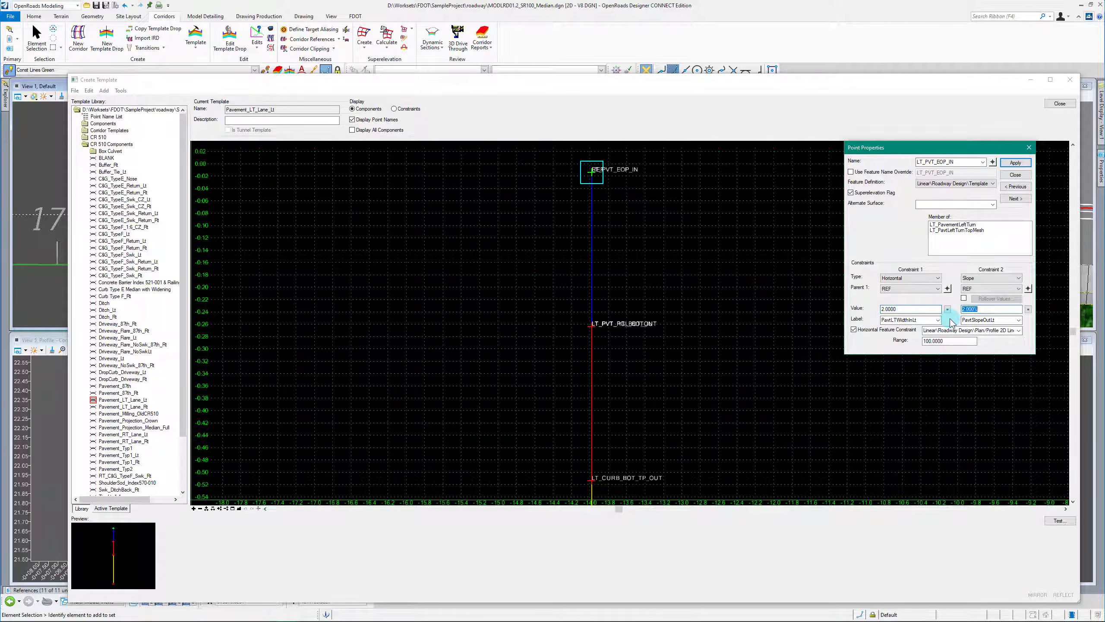
left_click(1014, 164)
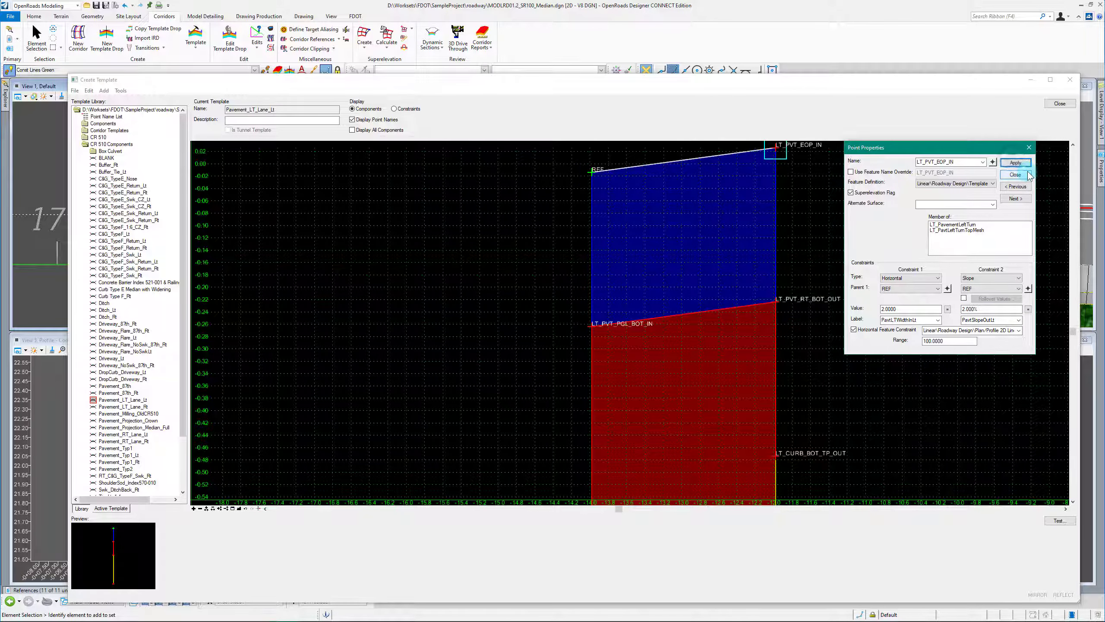
left_click(1015, 174)
scroll(471, 248, "down", 2)
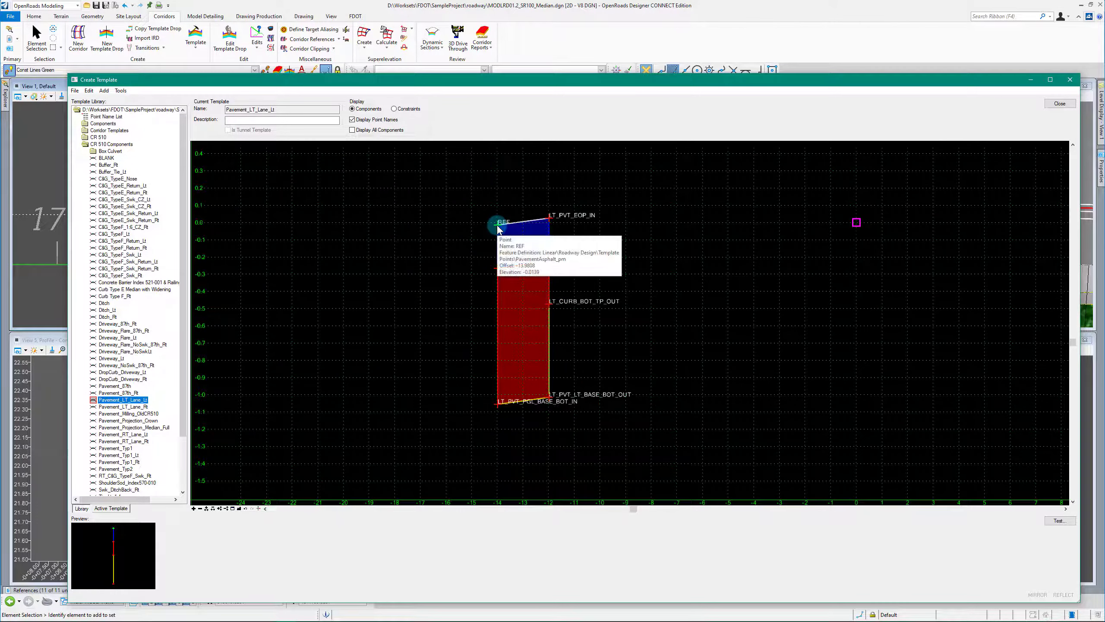
Examine the feature definition and search range of the LT_PVT_EOP_IN point's horizontal feature constraint.
double_click(550, 222)
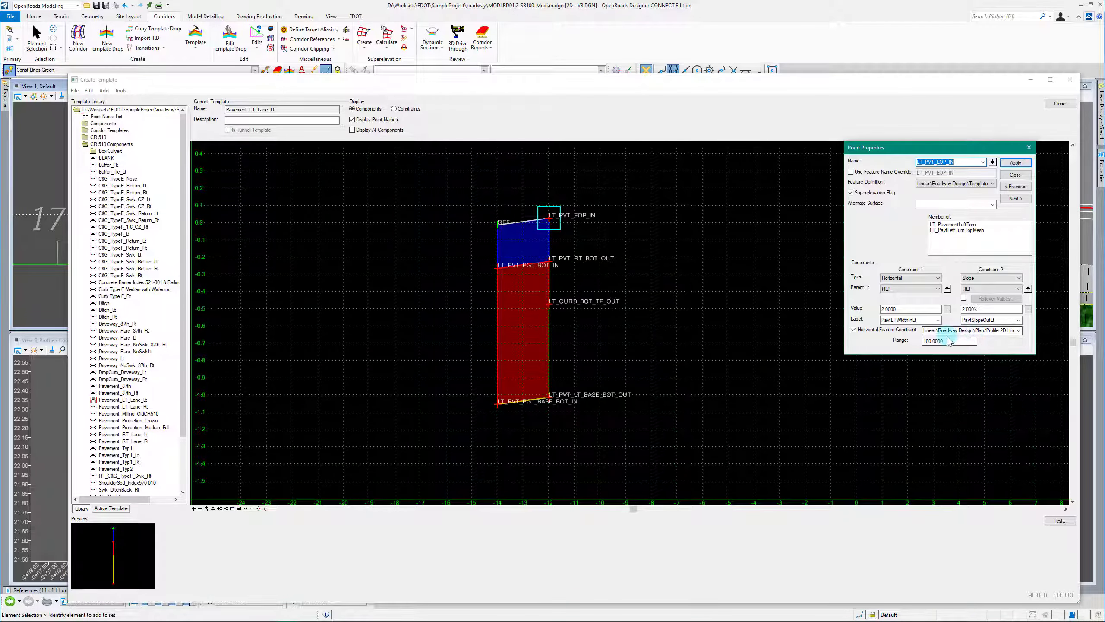
left_click(1020, 331)
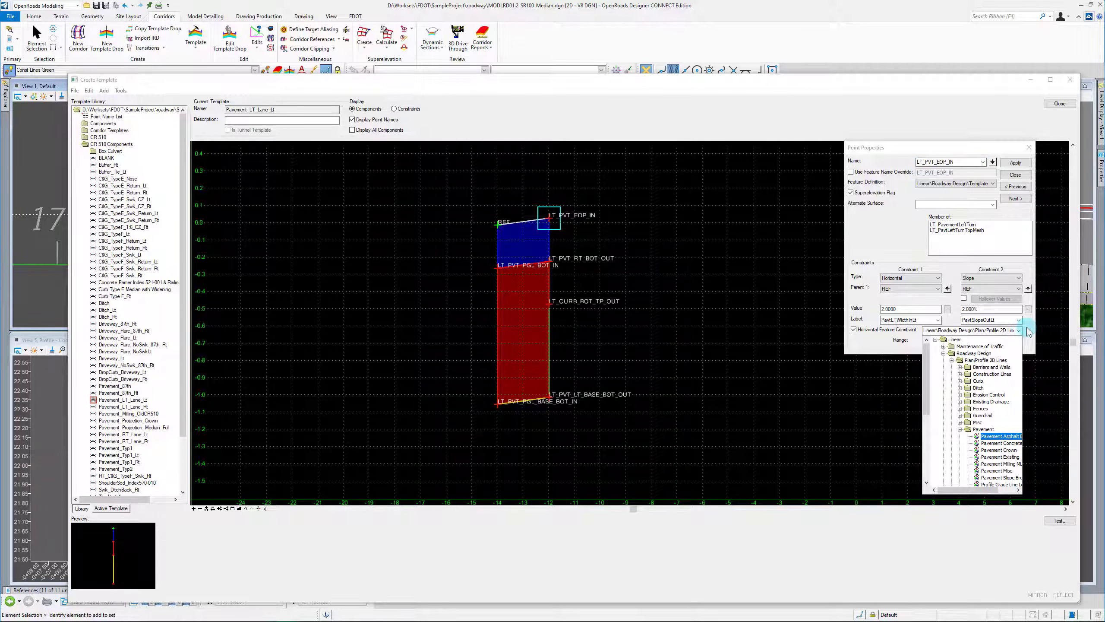
left_click(1000, 274)
left_click(1008, 245)
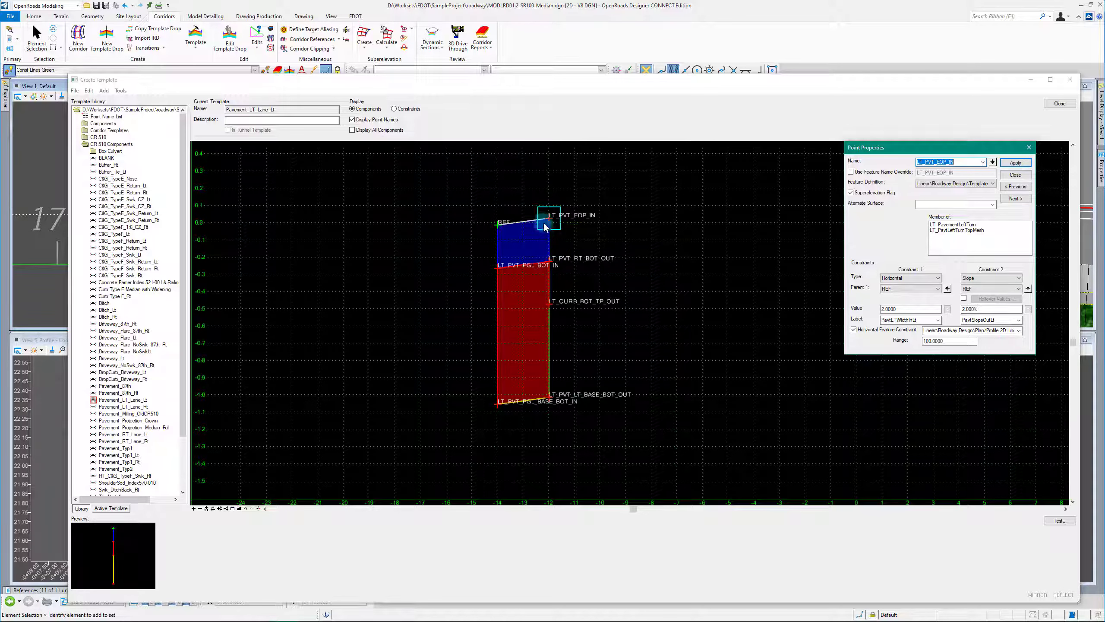
left_click(1015, 174)
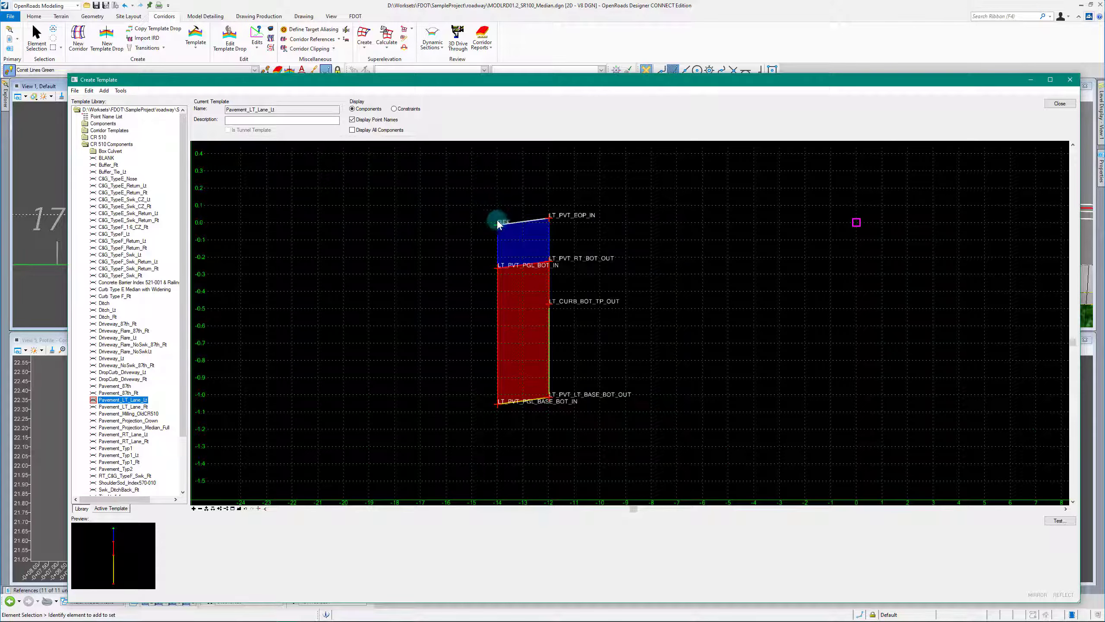
Reset the LT_PVT_EOP_IN point's horizontal constraint value to 0.0000 and close the template editor without saving.
double_click(549, 220)
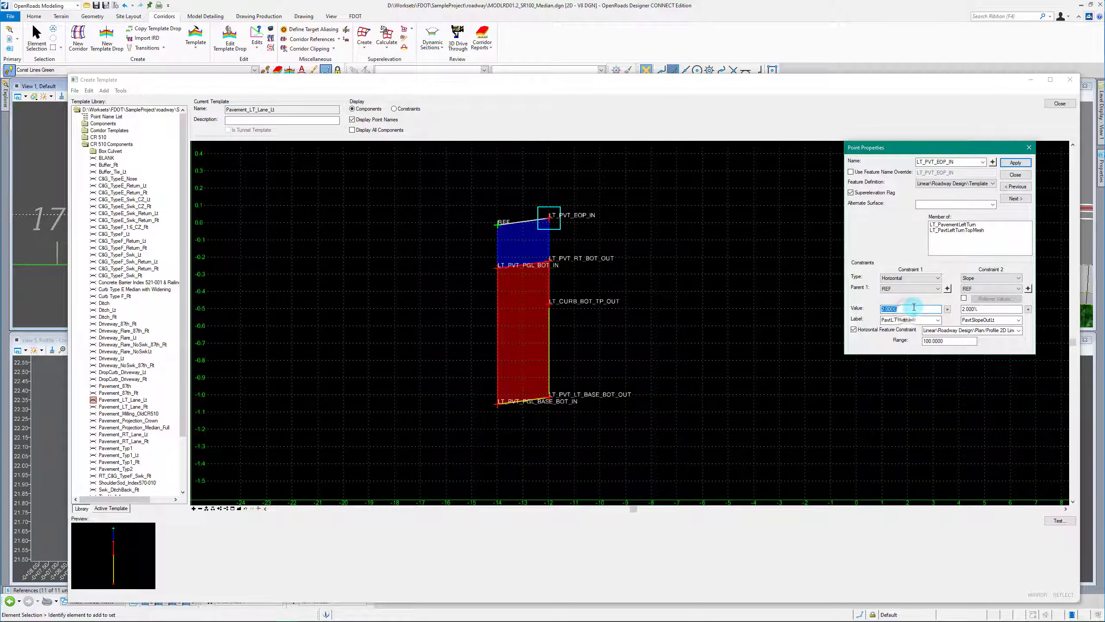
left_click(1018, 165)
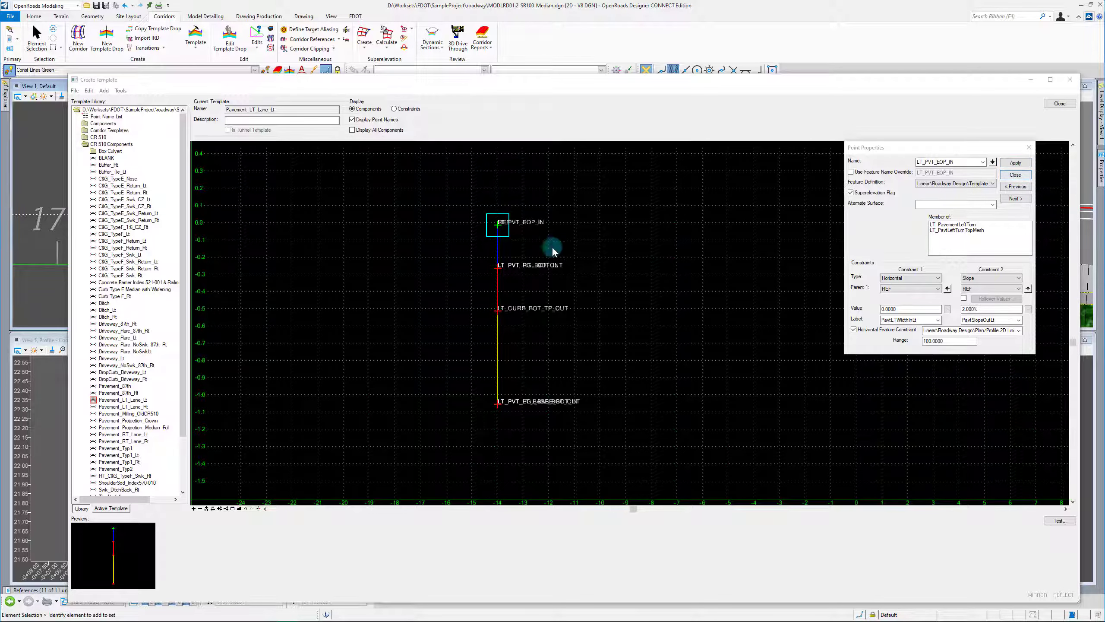
left_click(1014, 175)
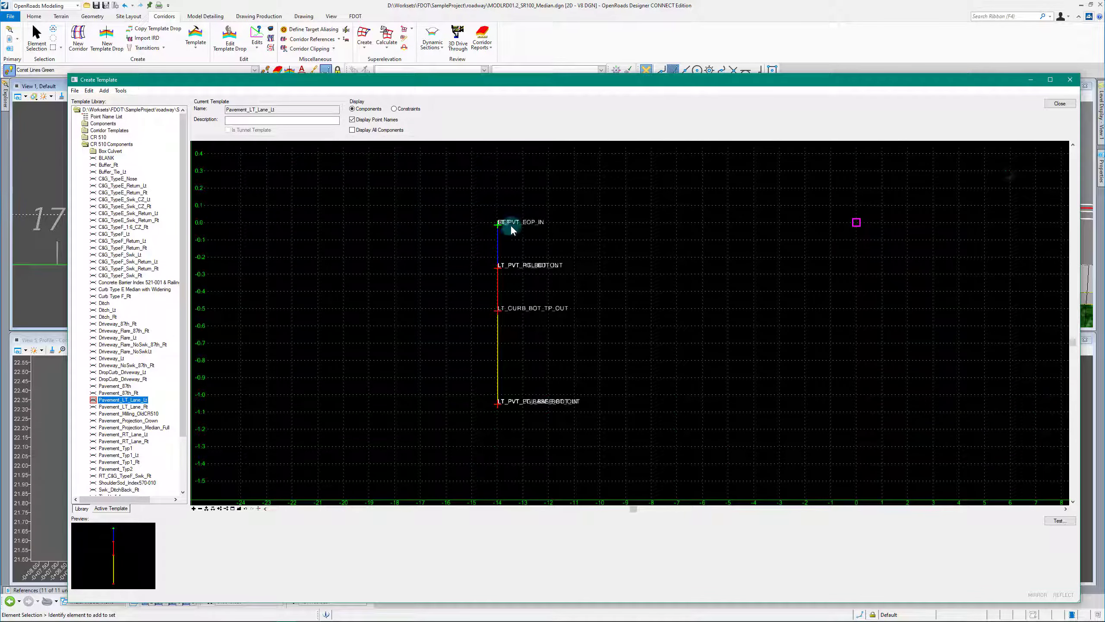
left_click(1060, 104)
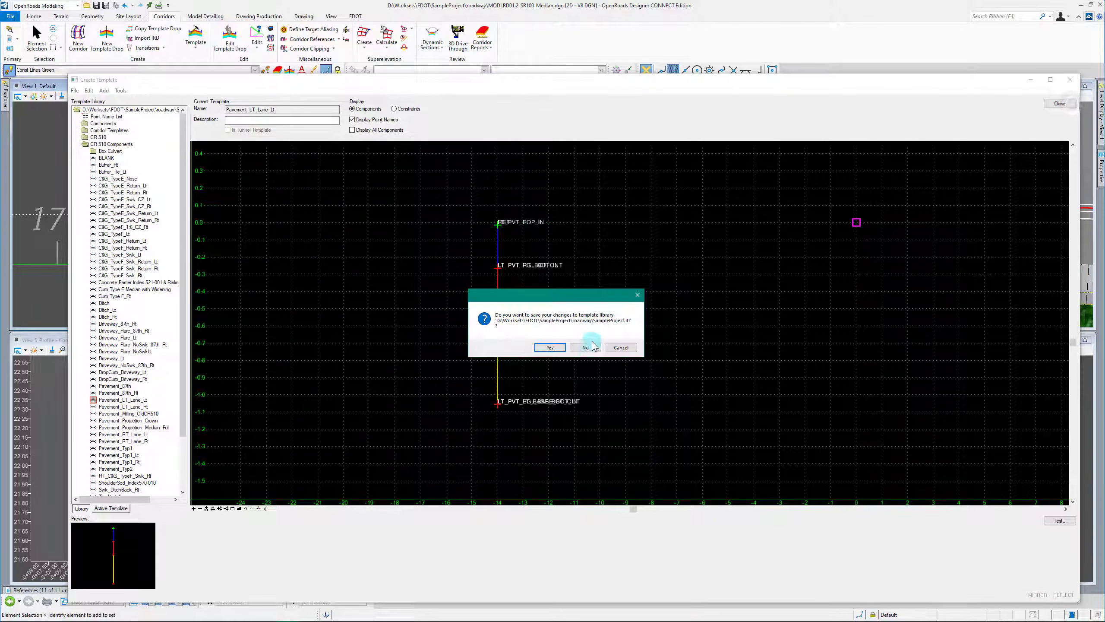
left_click(586, 347)
Make Pavement Asphalt EOPA the active feature definition by matching it from the median nose edge in plan.
left_click(864, 277)
scroll(240, 229, "down", 2)
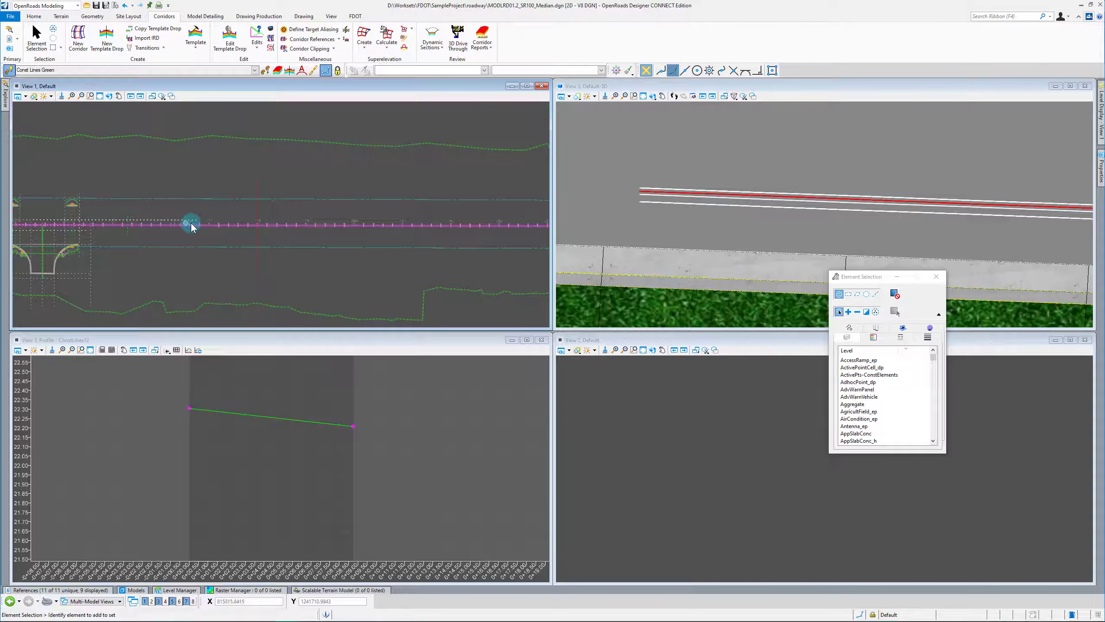
middle_click_drag(201, 205, 255, 212)
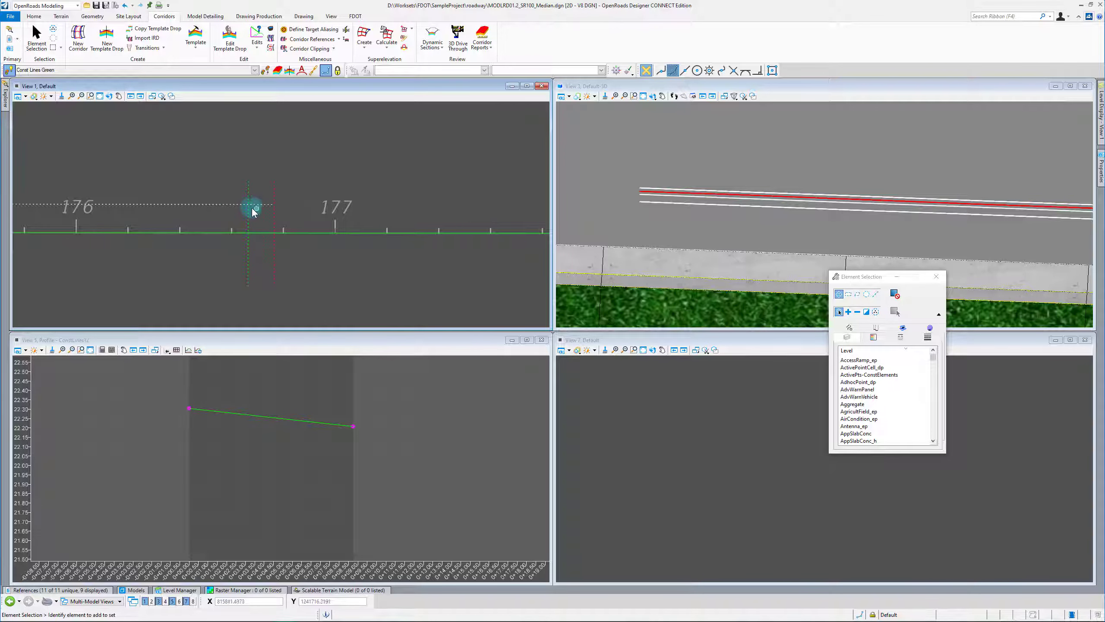
scroll(405, 216, "down", 5)
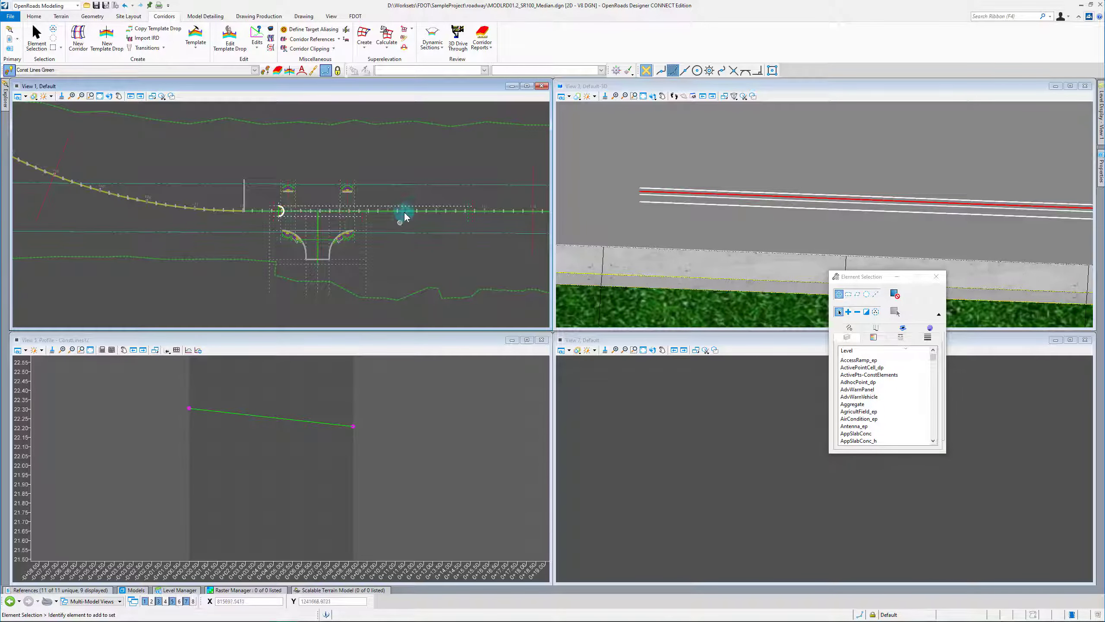
scroll(437, 212, "up", 4)
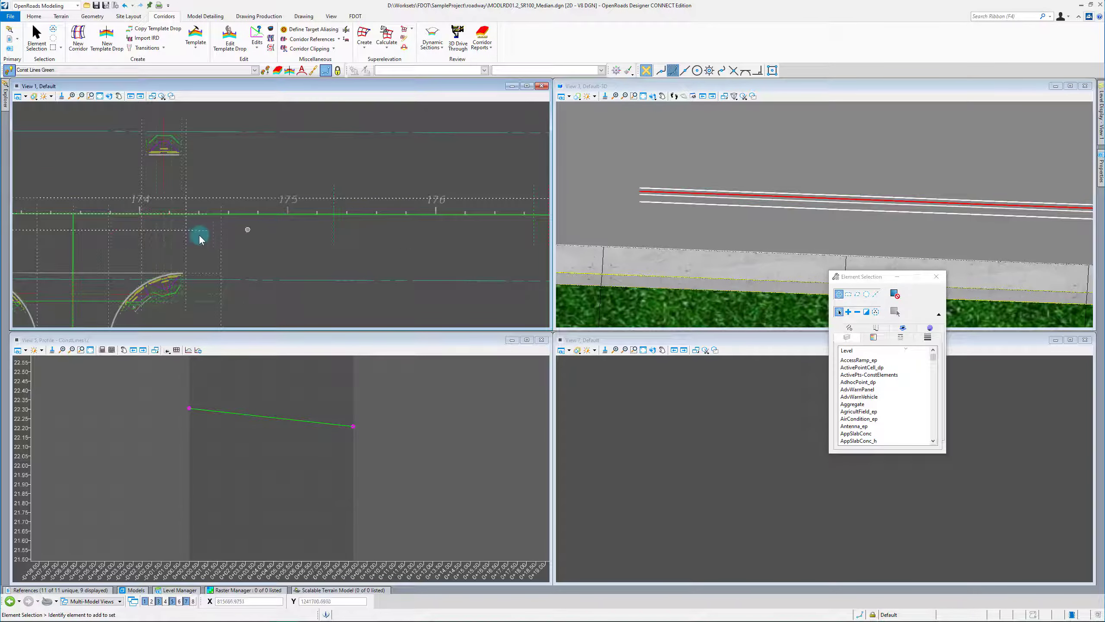
scroll(191, 226, "down", 2)
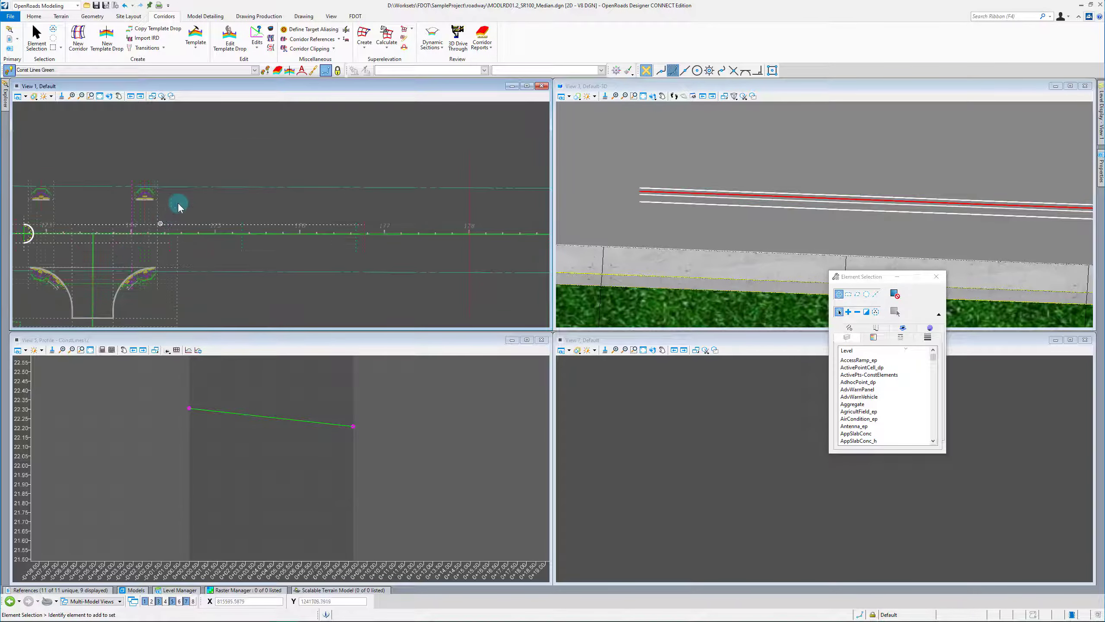
left_click(266, 71)
middle_click_drag(271, 240, 439, 229)
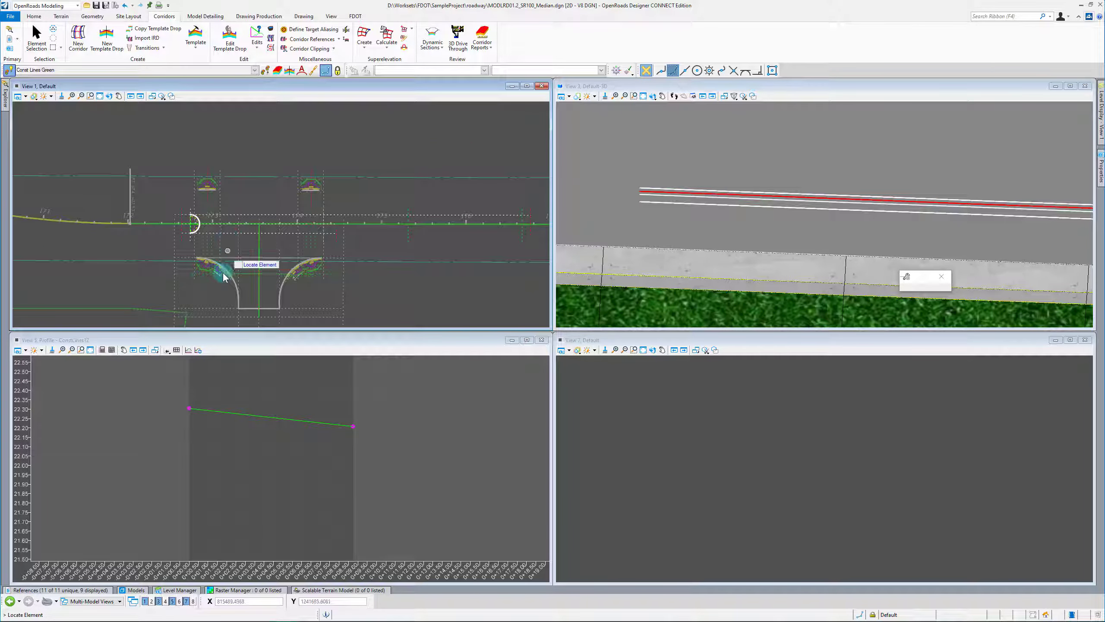
left_click(199, 233)
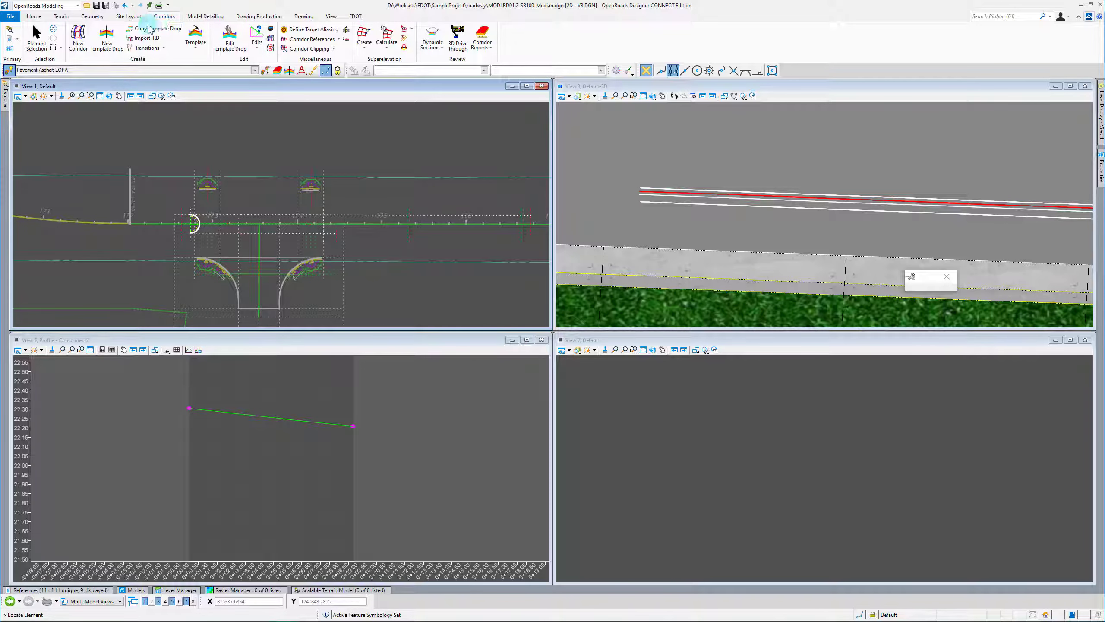
left_click(99, 17)
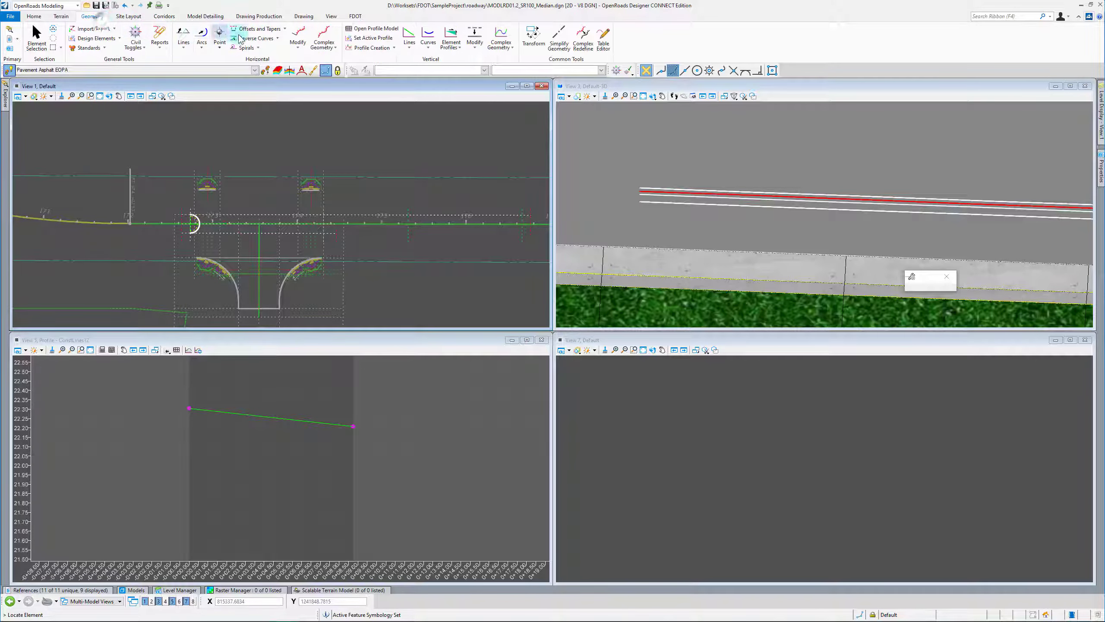
left_click(285, 30)
left_click(261, 48)
left_click(357, 225)
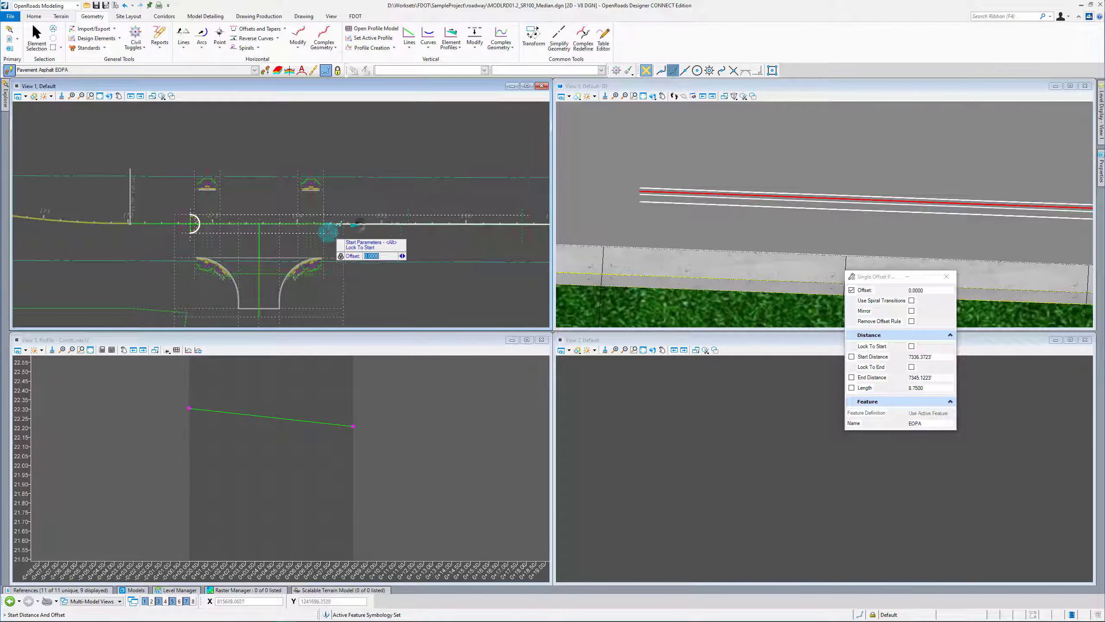
scroll(329, 231, "up", 5)
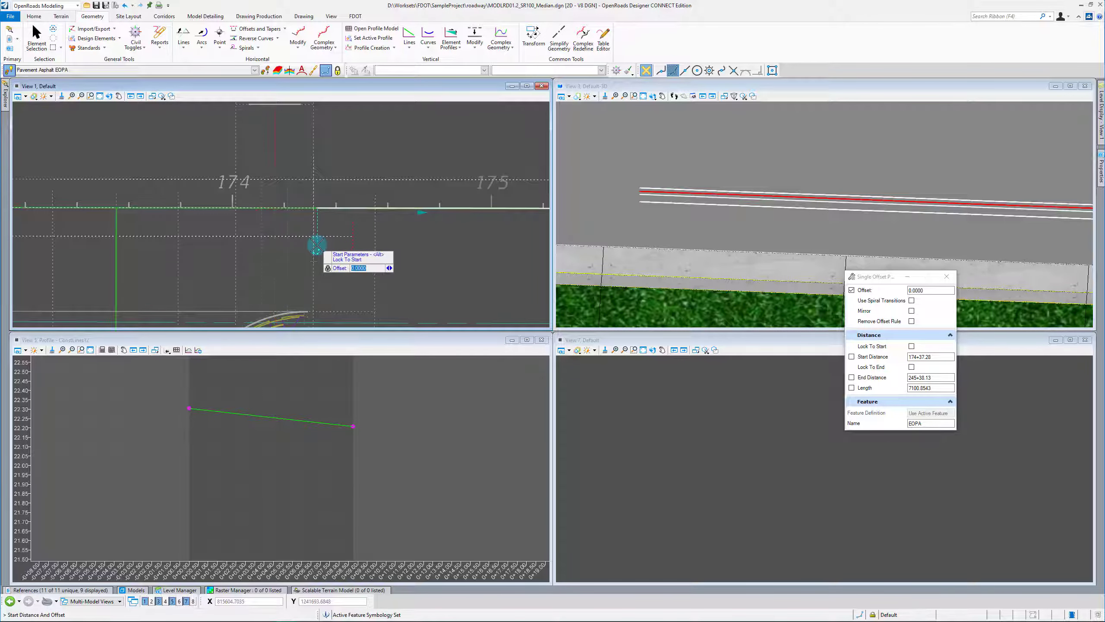
left_click(316, 247)
scroll(317, 246, "down", 5)
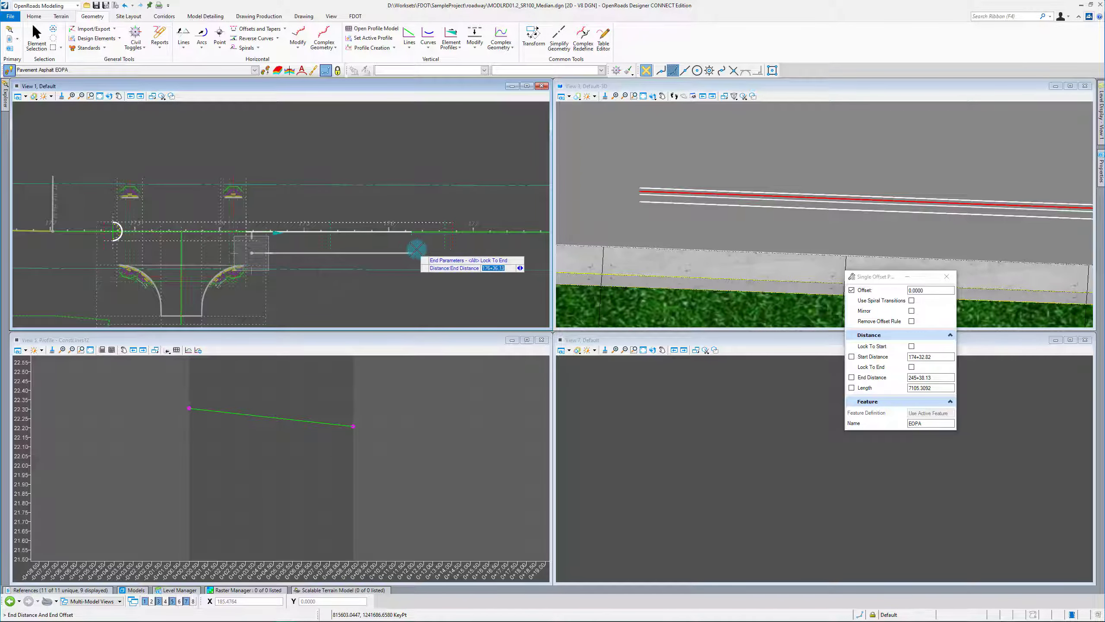
scroll(469, 249, "up", 2)
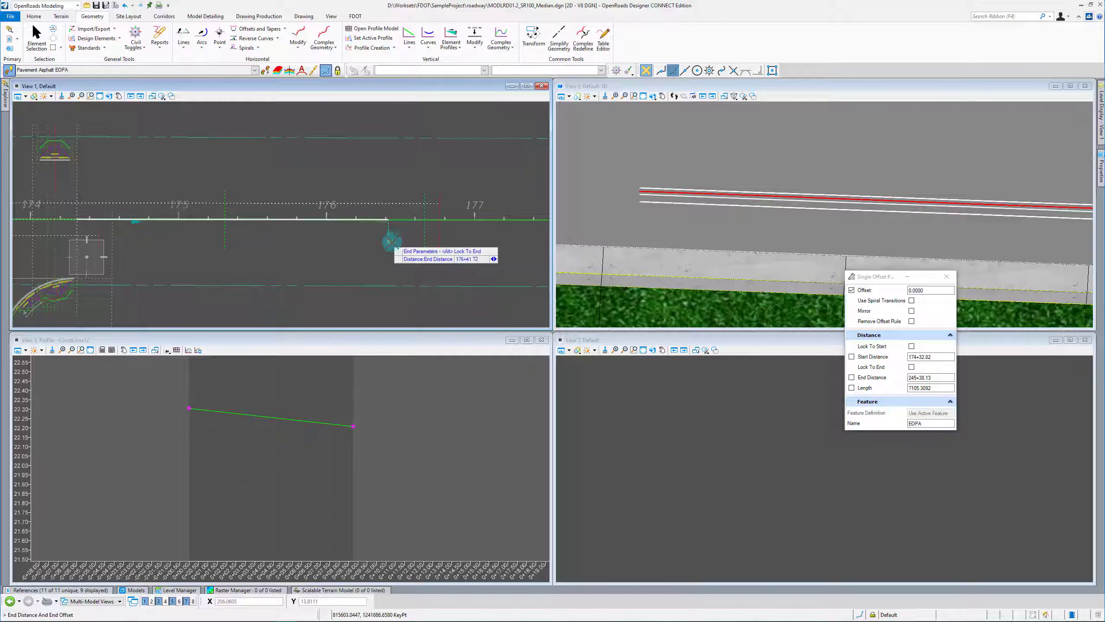
left_click(392, 243)
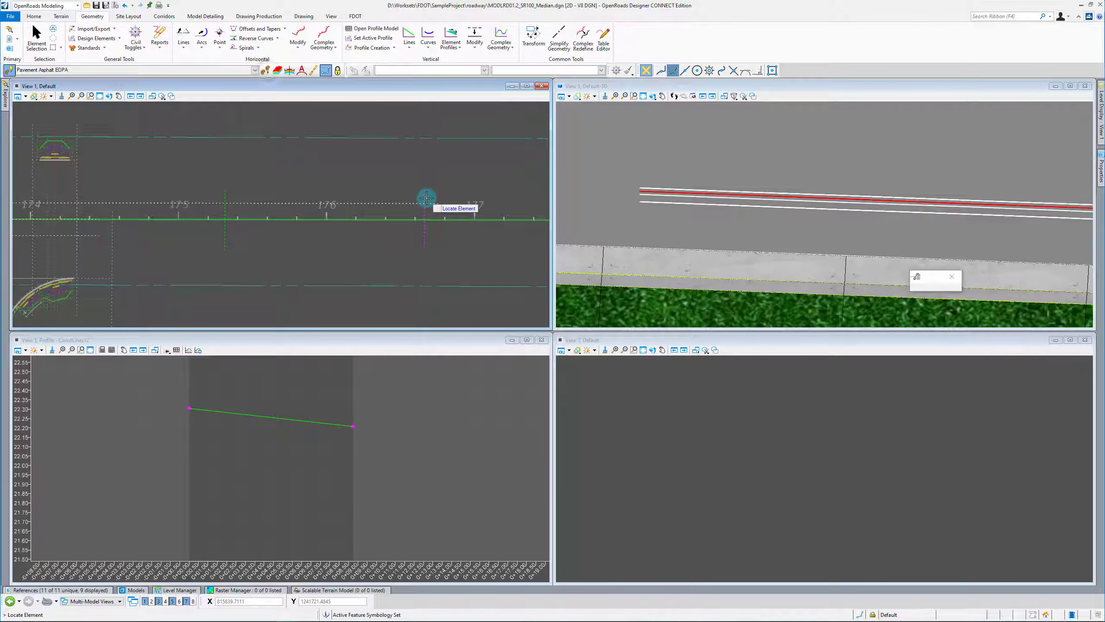
Offset the construction line at the taper's far end by 50 ft back toward station 176, as Const Lines Green Dash.
left_click(285, 29)
left_click(261, 37)
left_click(424, 203)
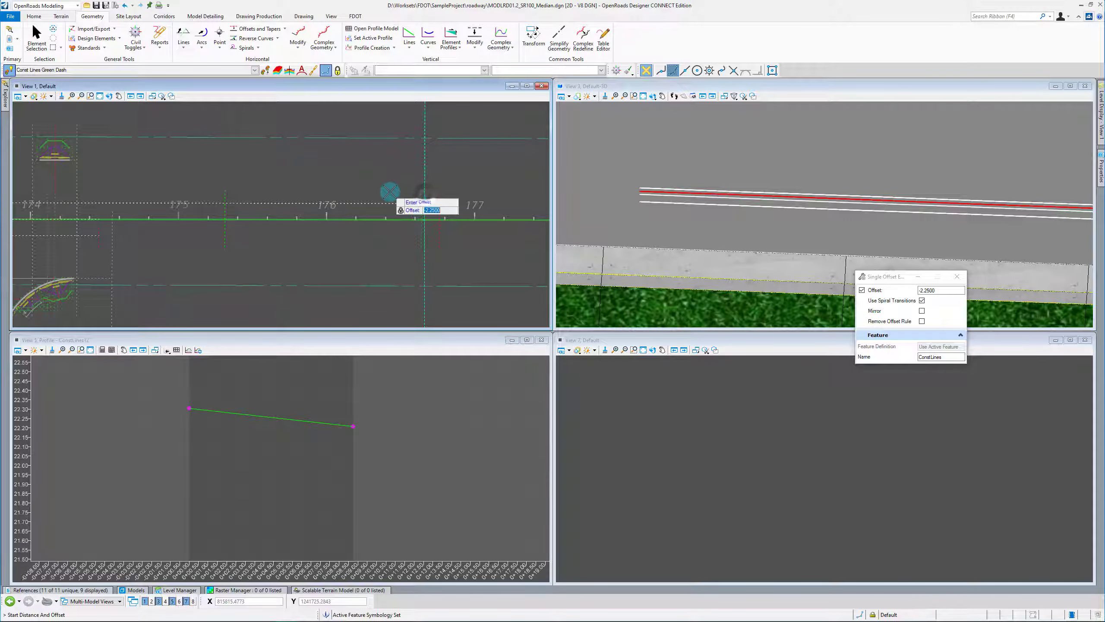
key("Escape")
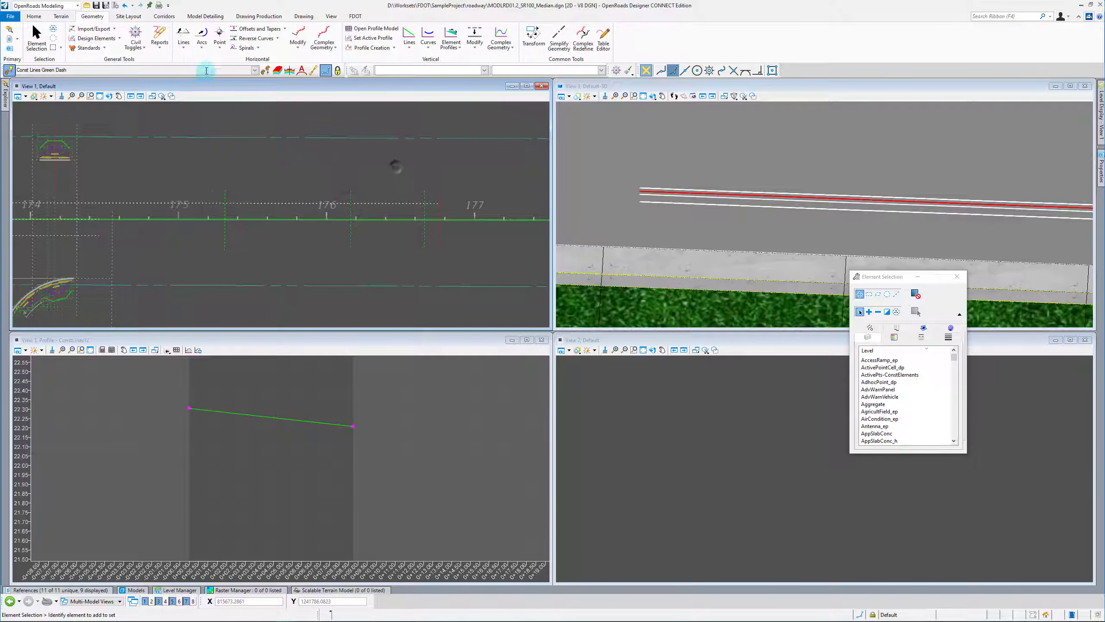
Match the active feature definition back to Pavement Asphalt EOPA from the median nose edge.
left_click(265, 69)
middle_click_drag(105, 248, 212, 258)
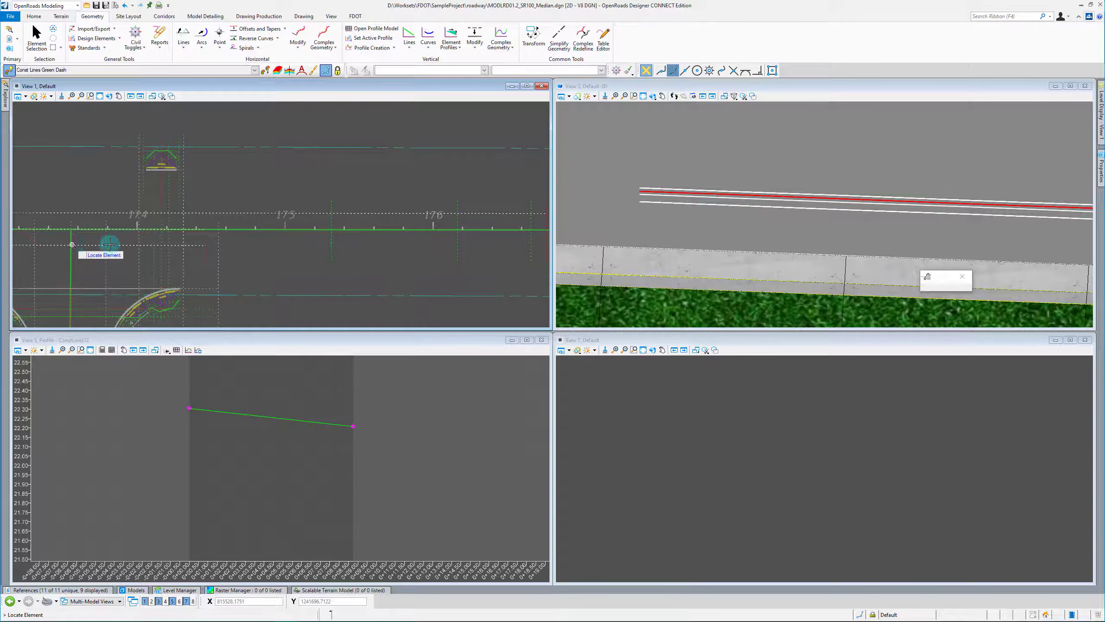
left_click(124, 244)
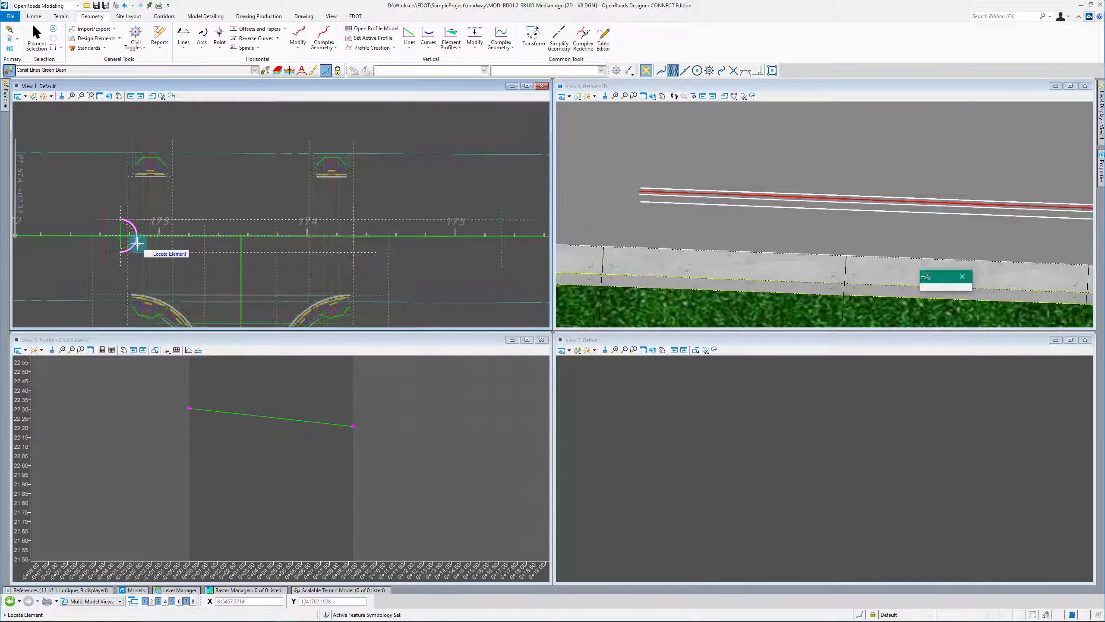
Create a partial offset of the centerline at 0.0000 offset, from station 174+31.34 to the construction line just past station 176.
left_click(326, 69)
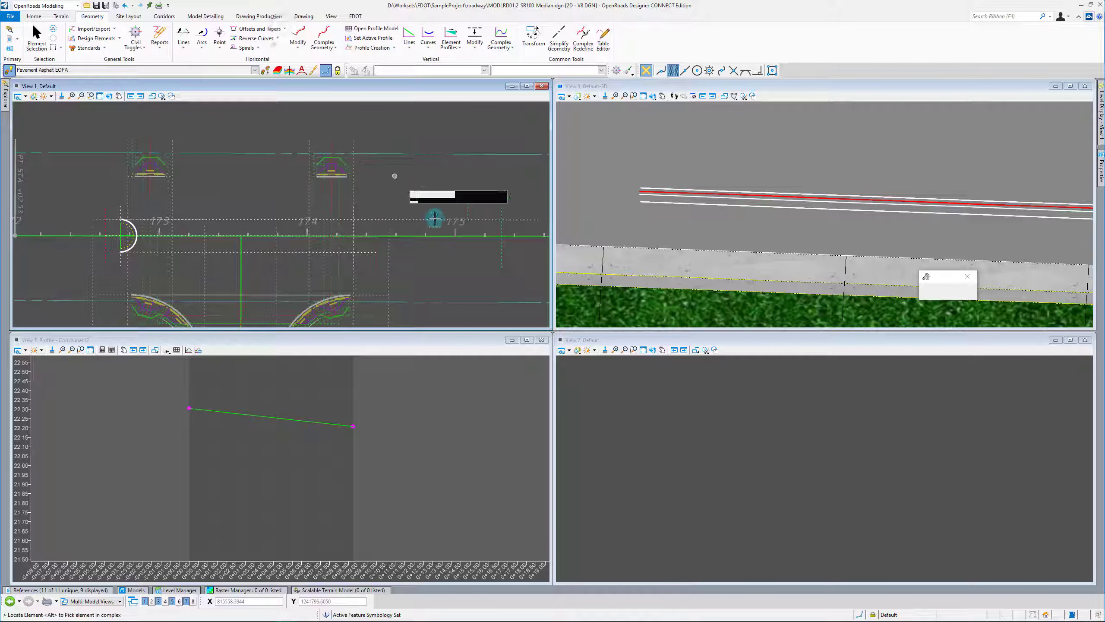
left_click(427, 236)
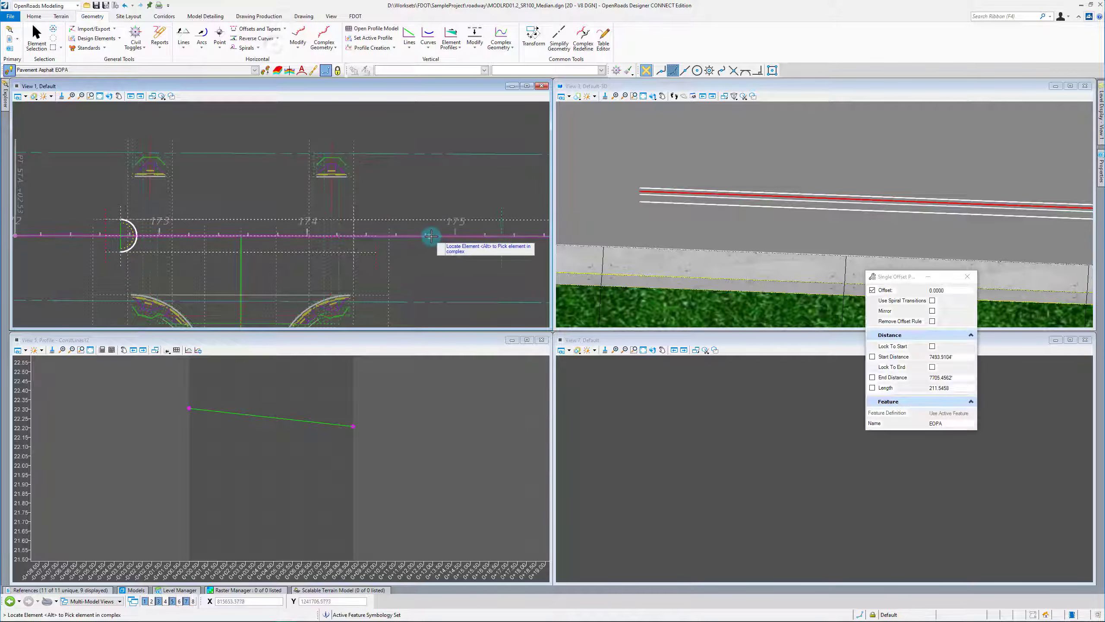
left_click(353, 266)
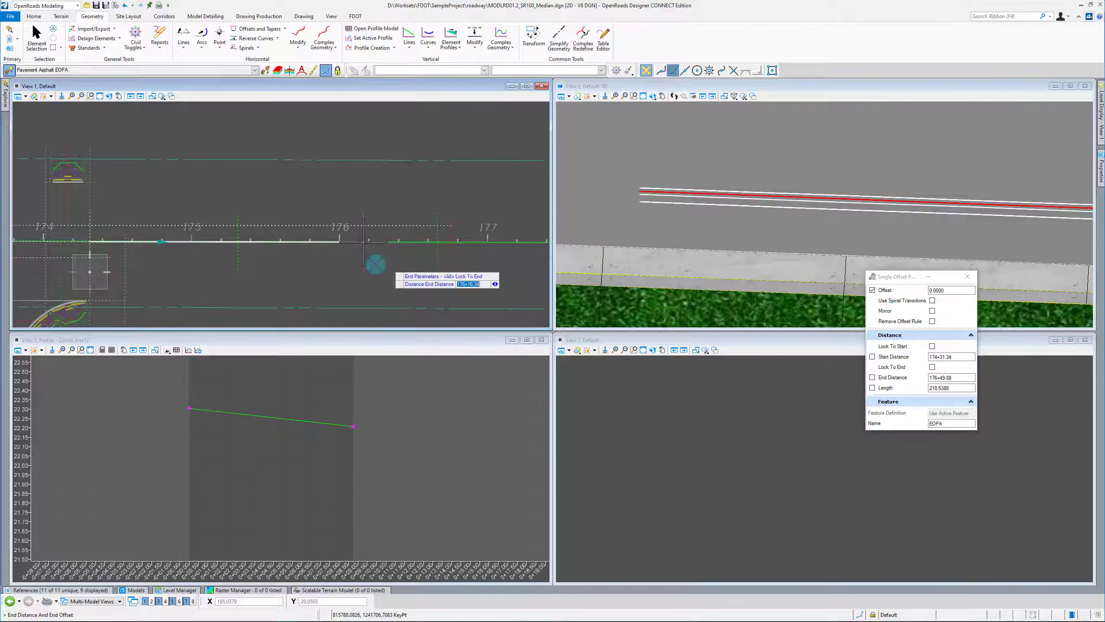
left_click(377, 265)
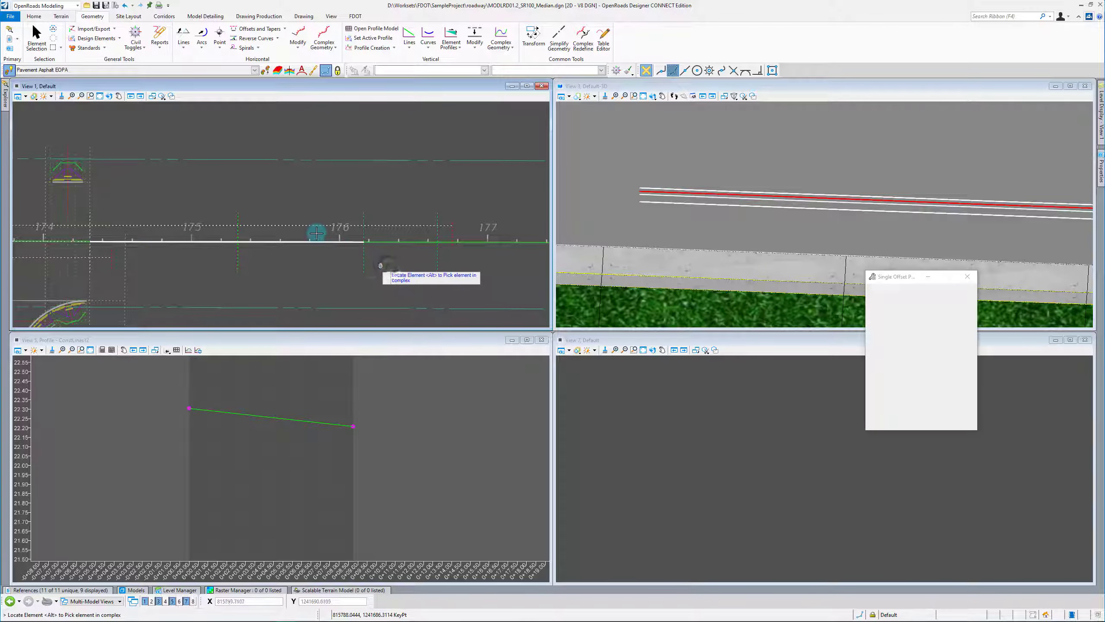
right_click(364, 261)
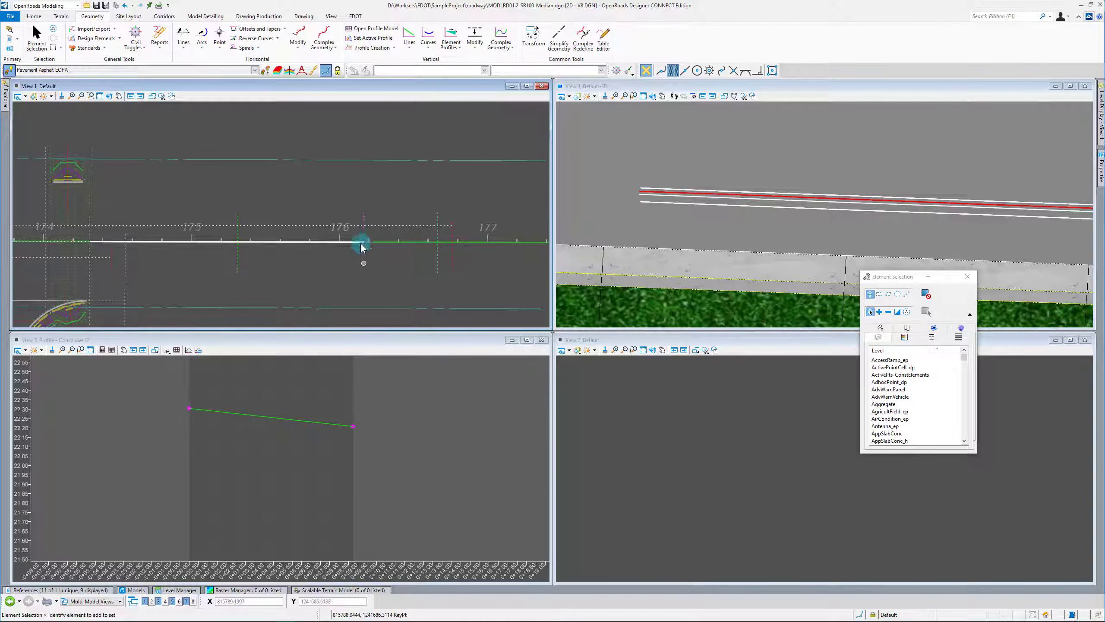
Examine the EOPA line's end and the offset distance between the two construction lines past station 176.
scroll(370, 251, "up", 2)
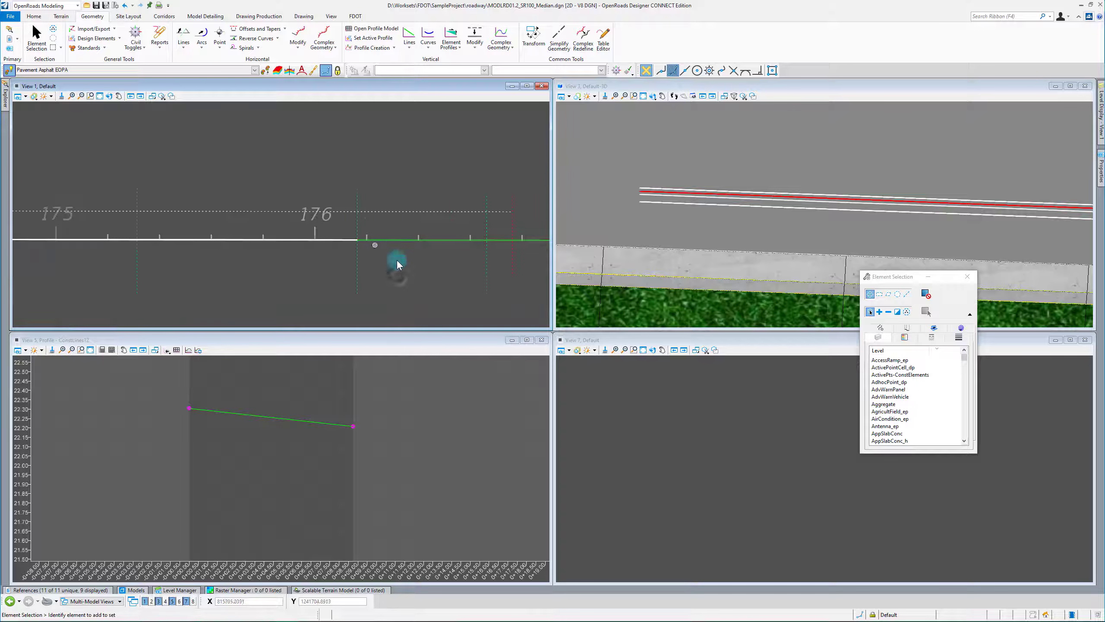
left_click(353, 239)
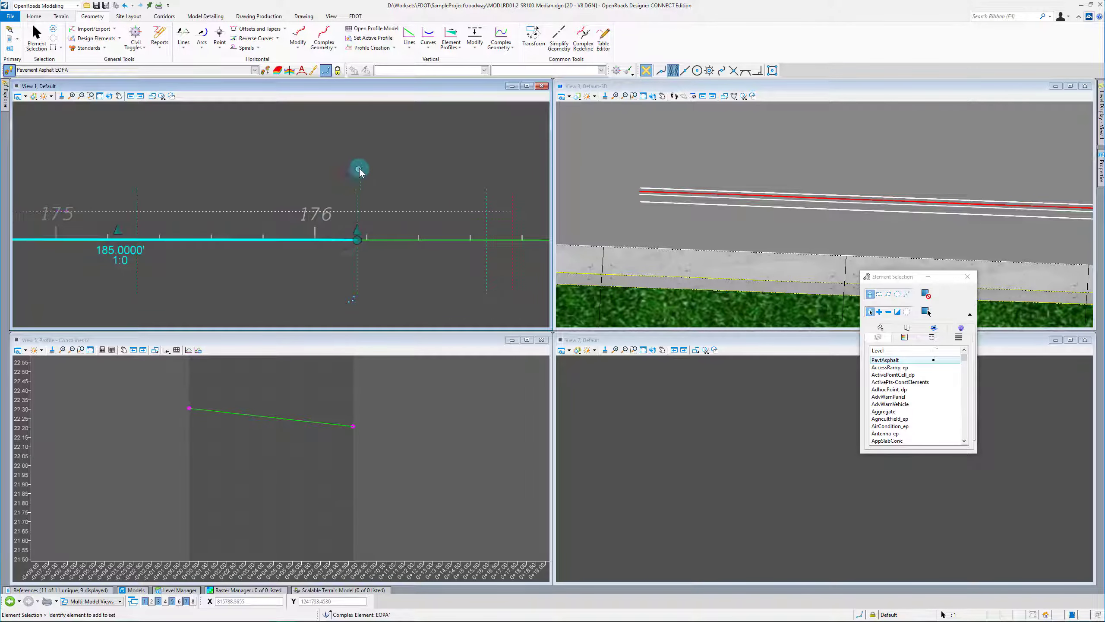
left_click(417, 296)
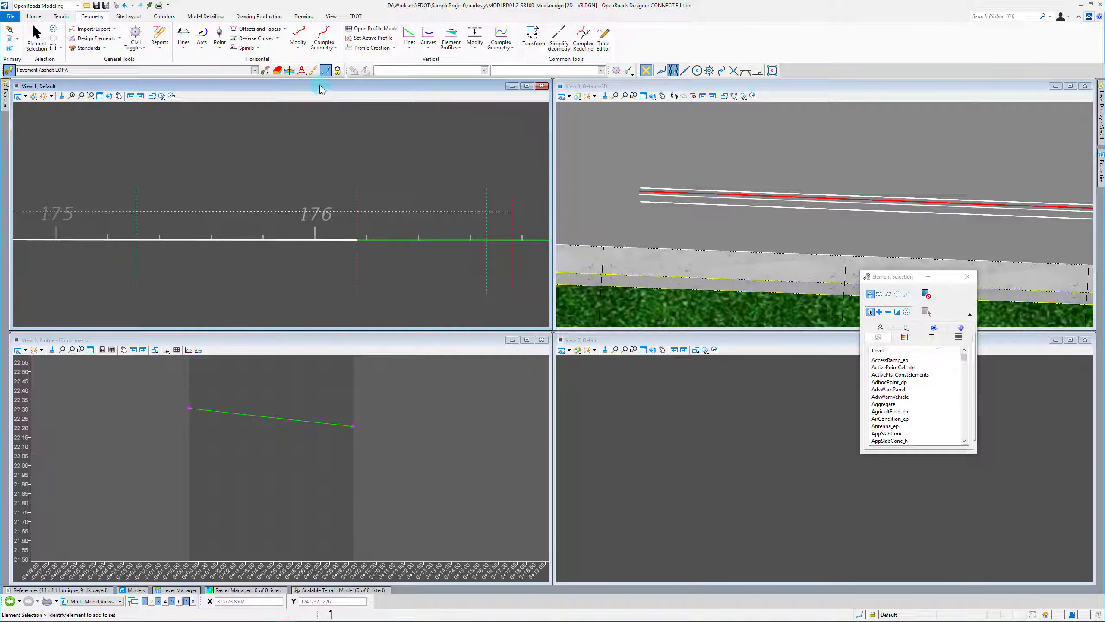
left_click(362, 262)
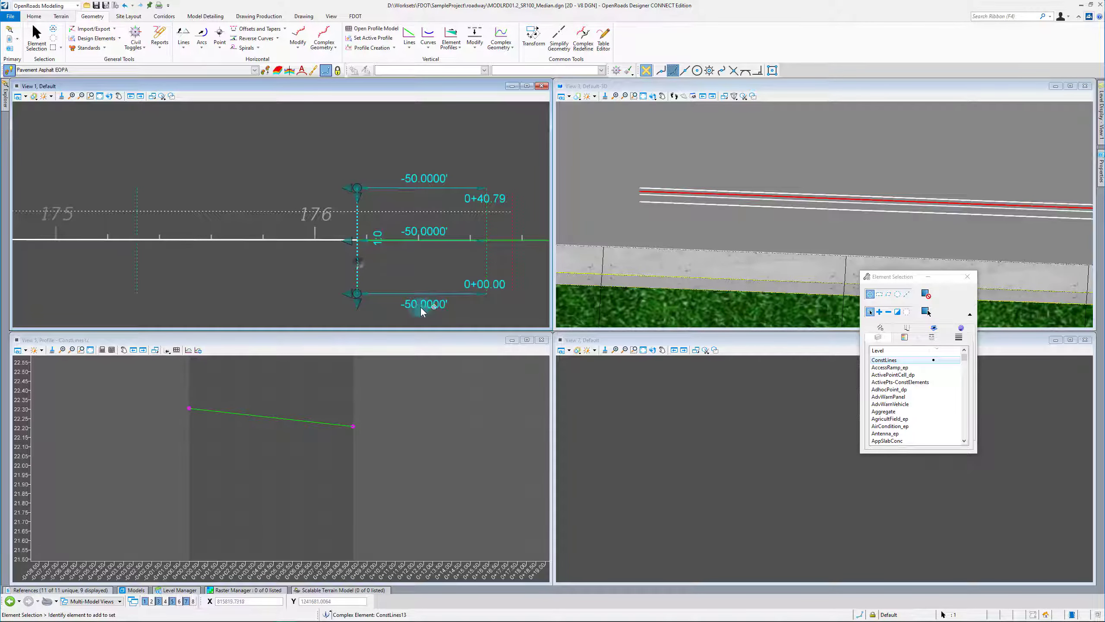
left_click(433, 304)
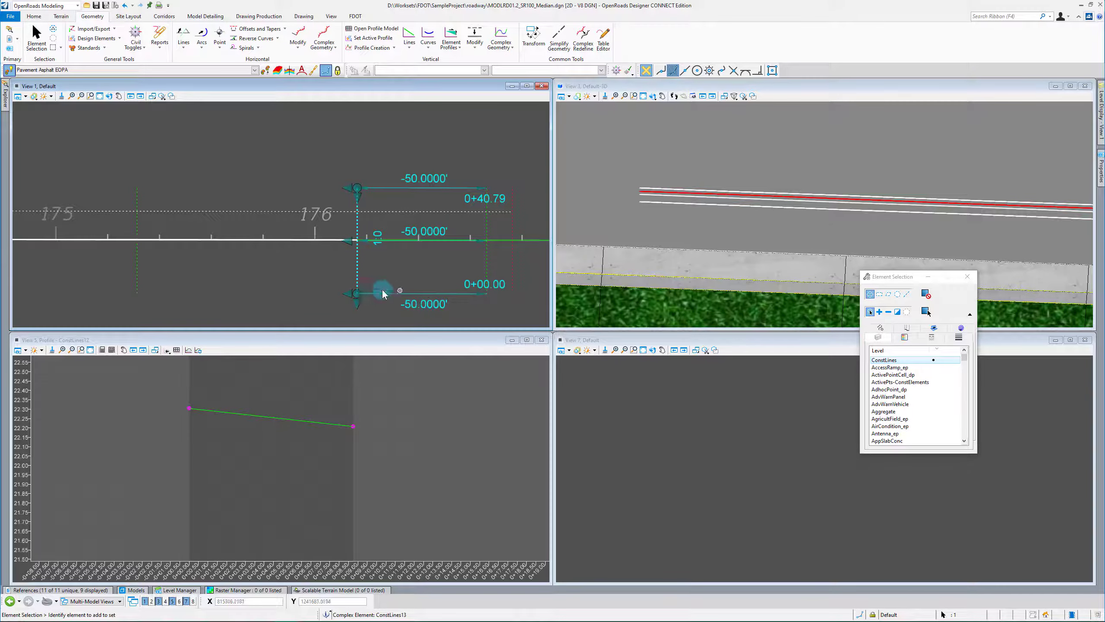
left_click(393, 166)
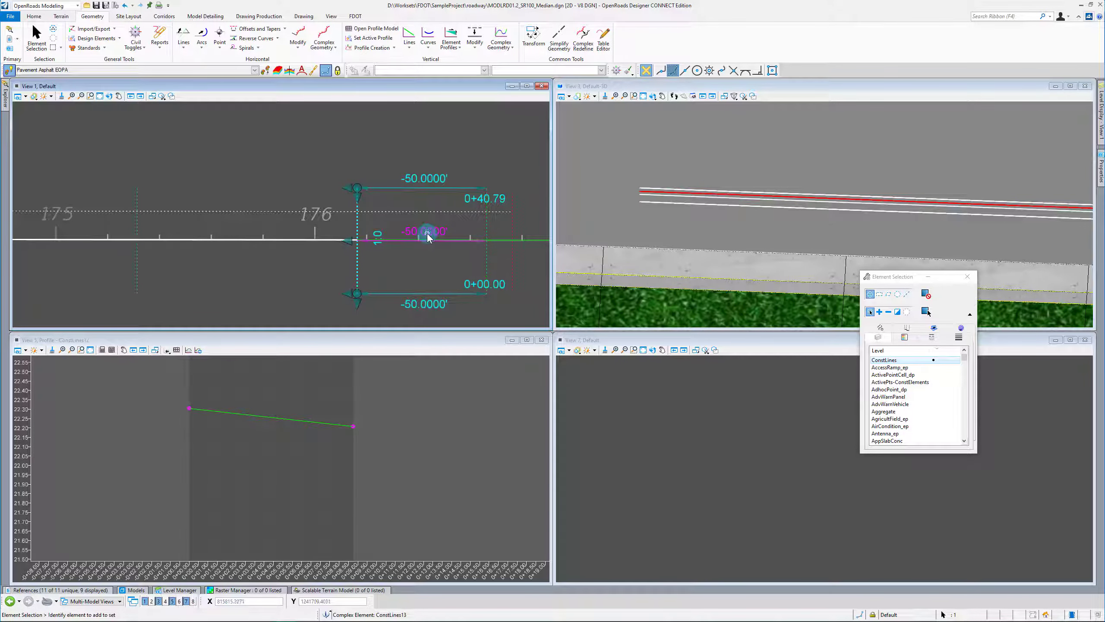
left_click(506, 229)
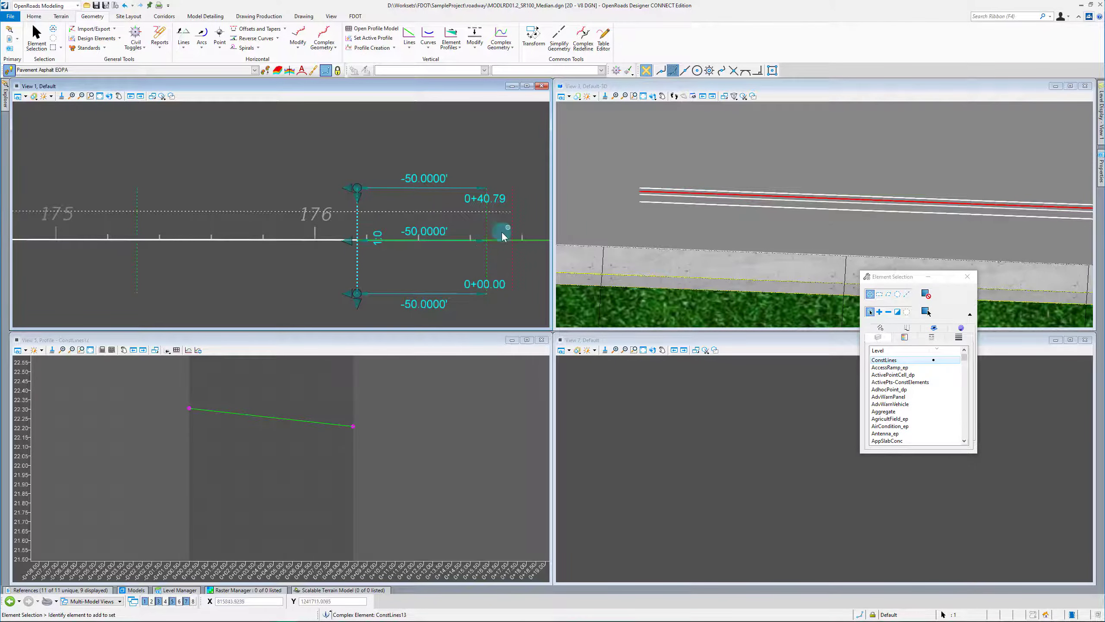
left_click(404, 287)
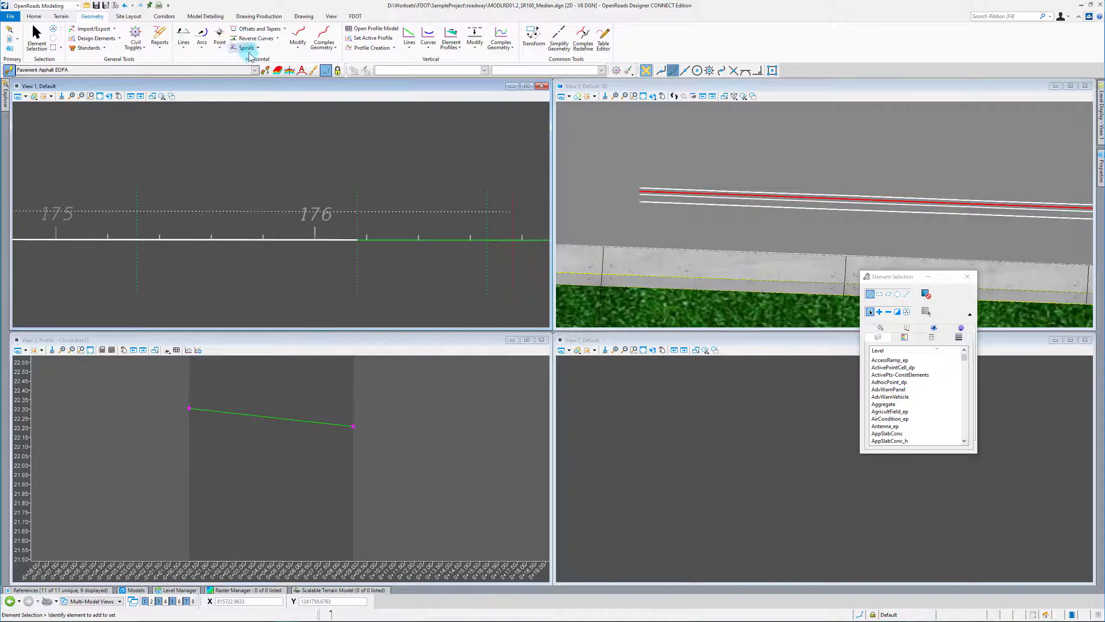
Draw a line between points from the EOPA line's end to the intersection of the far construction line and the dotted median edge.
left_click(184, 44)
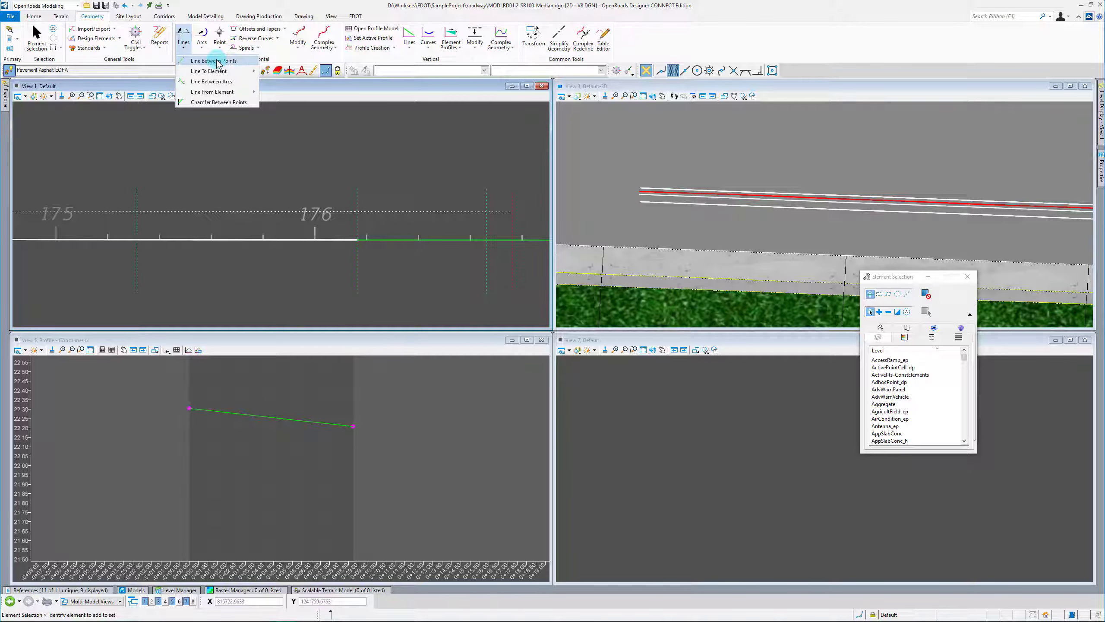
left_click(217, 62)
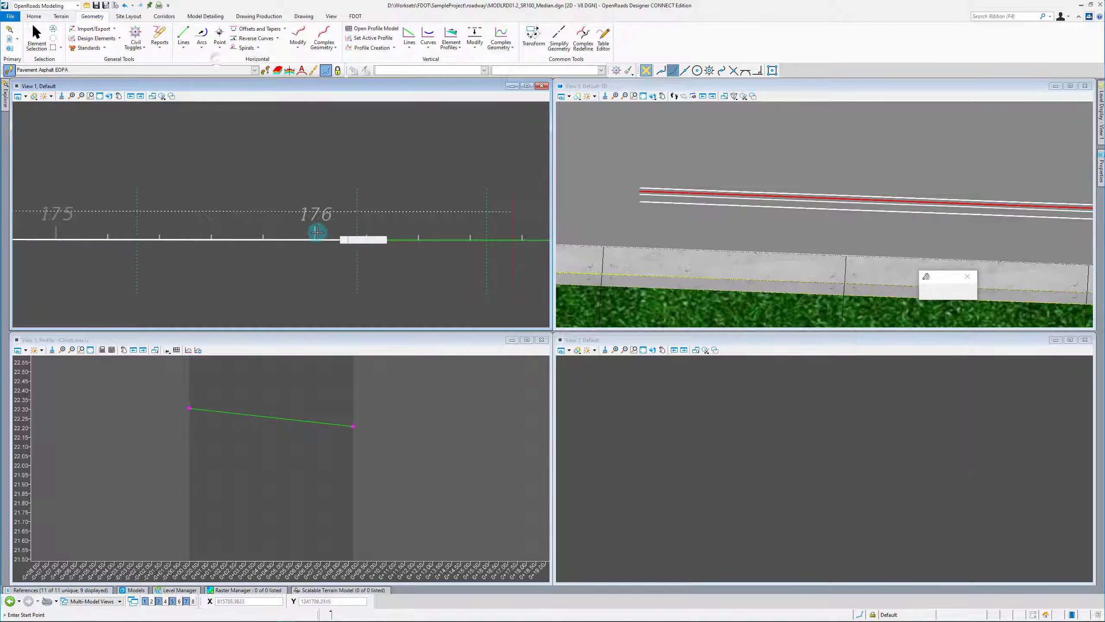
left_click(455, 225)
left_click(734, 70)
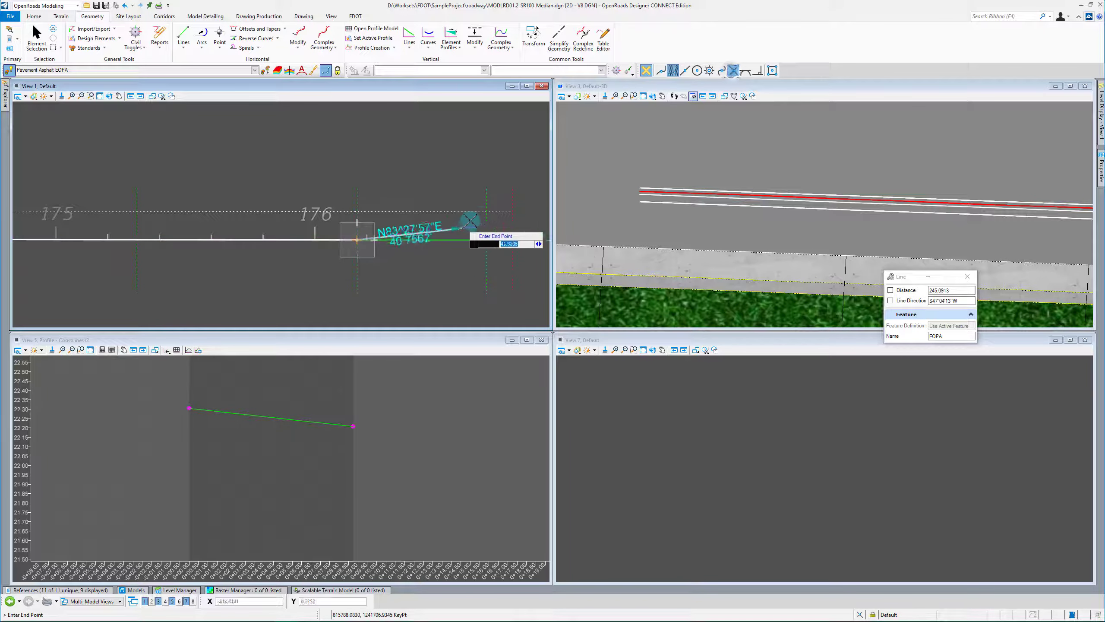
left_click(485, 213)
right_click(402, 202)
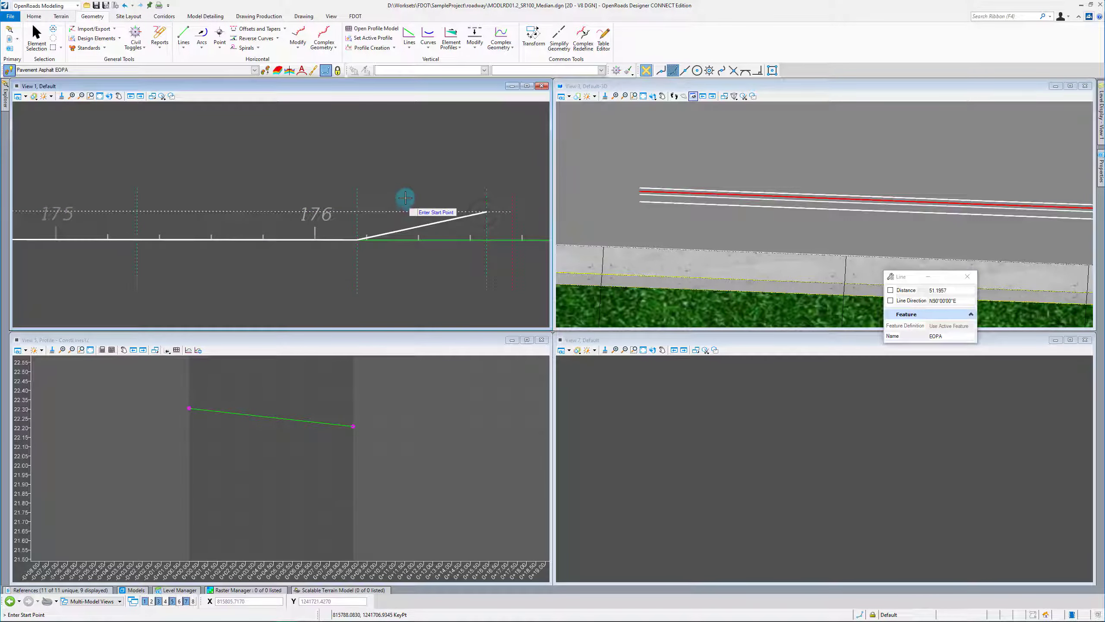
Turn on the TmpDrpHndlStg3_dp, TmpDrpHndlStg1_dp, CorrHndlStg3_dp and CorrHndlStg1_dp levels in the plan view.
scroll(448, 242, "down", 2)
scroll(450, 289, "down", 2)
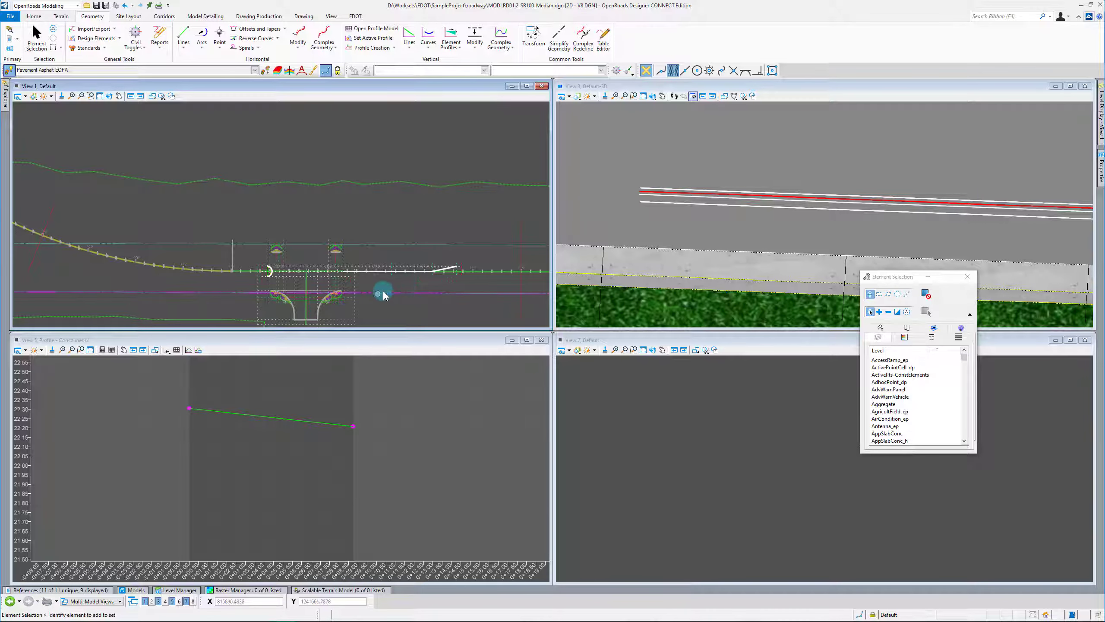
scroll(475, 301, "up", 2)
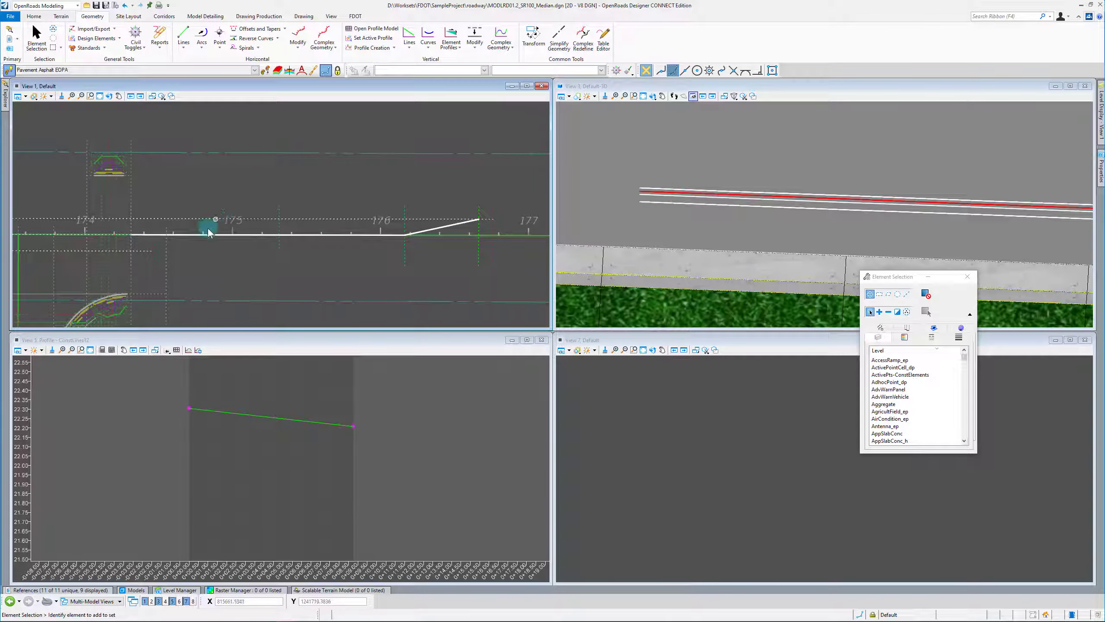
mouse_move(1103, 106)
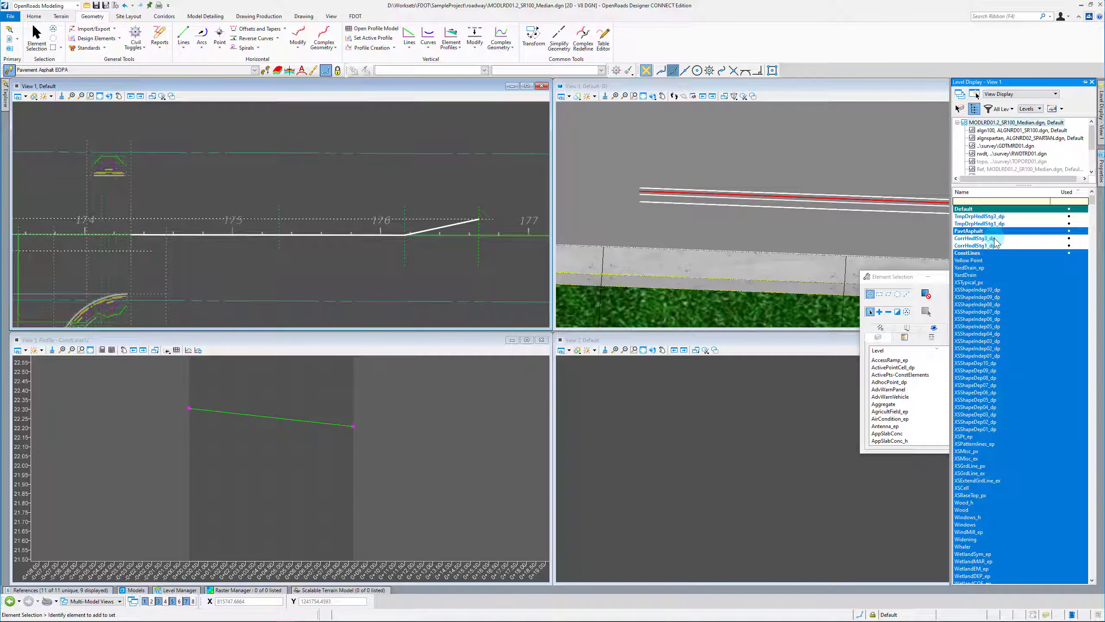
left_click(992, 223)
left_click(985, 216)
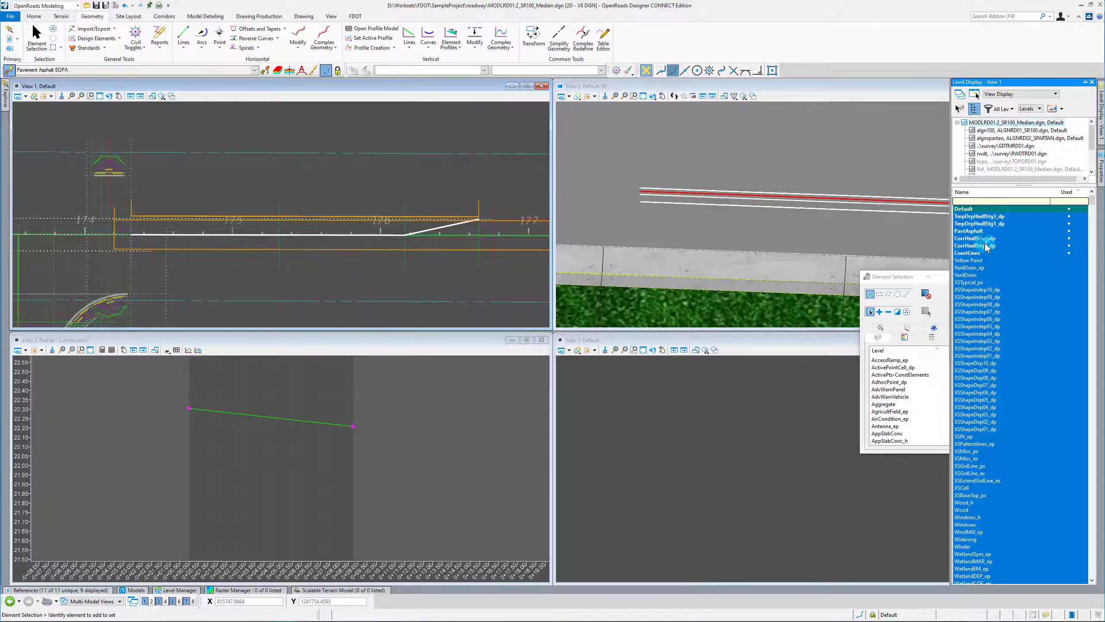
Open Corridor Objects for the left-turn-lane pavement corridor and place its window clear of the plan and 3D views.
left_click(162, 16)
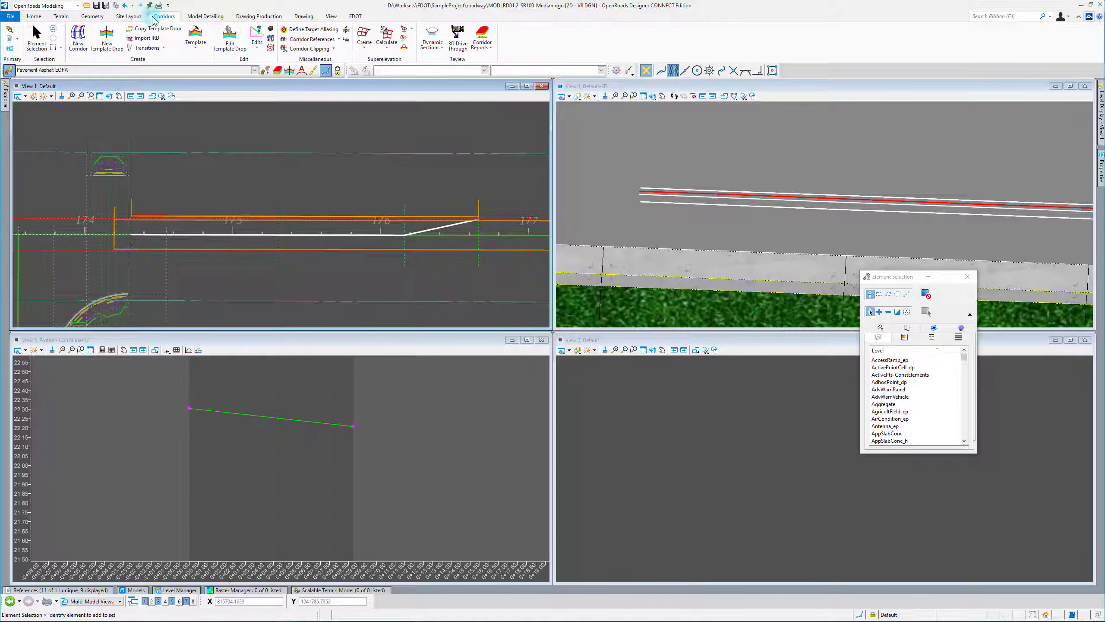
left_click(270, 31)
left_click(259, 198)
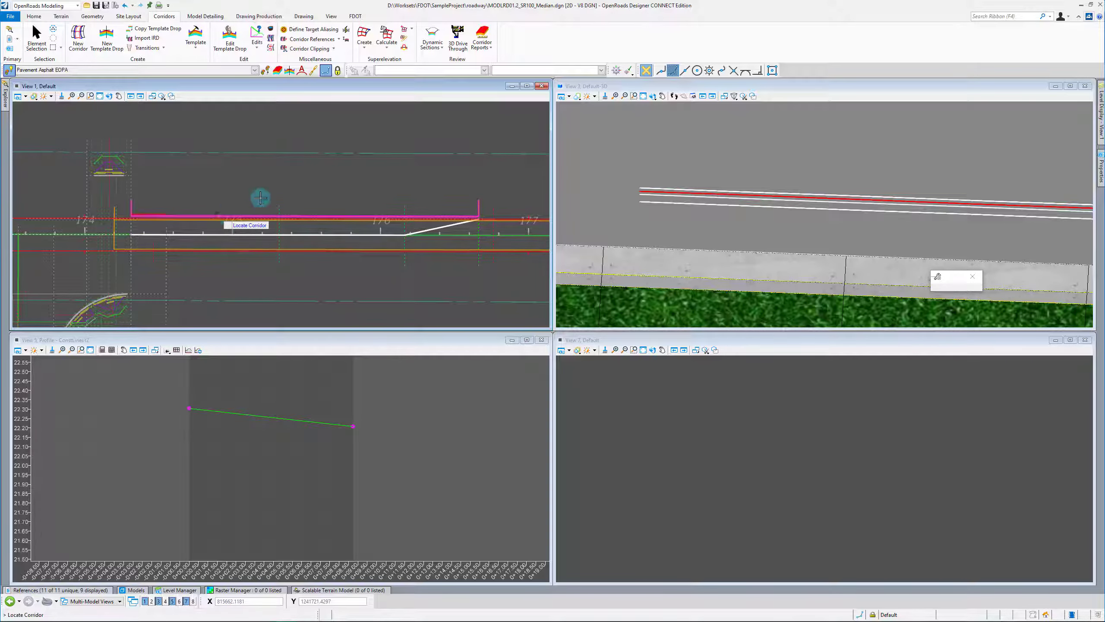
left_click_drag(553, 256, 582, 377)
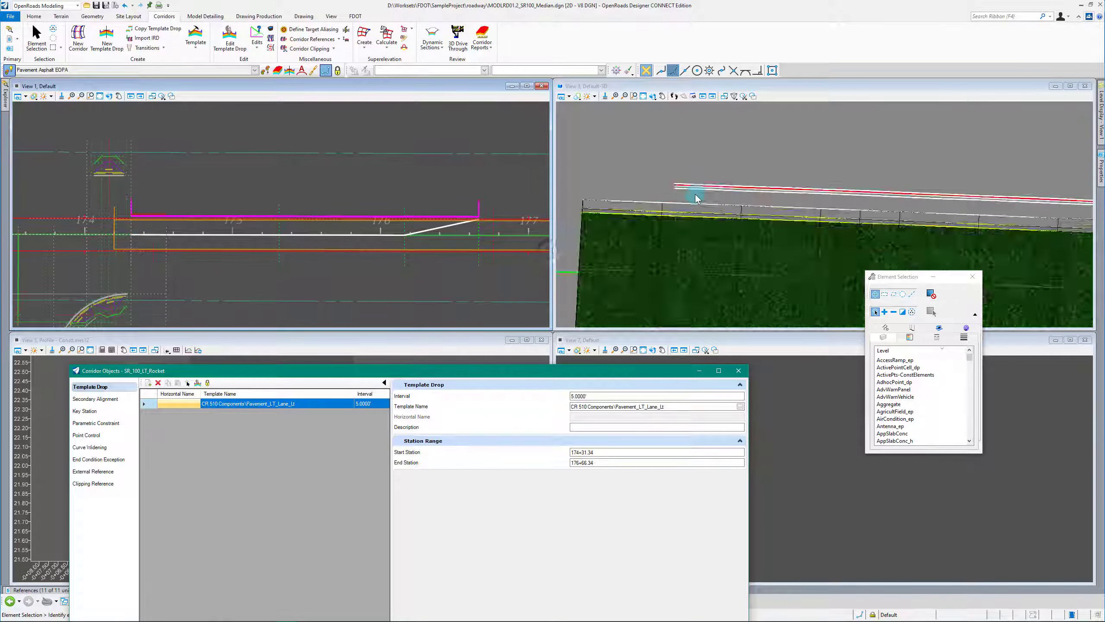
left_click(767, 203)
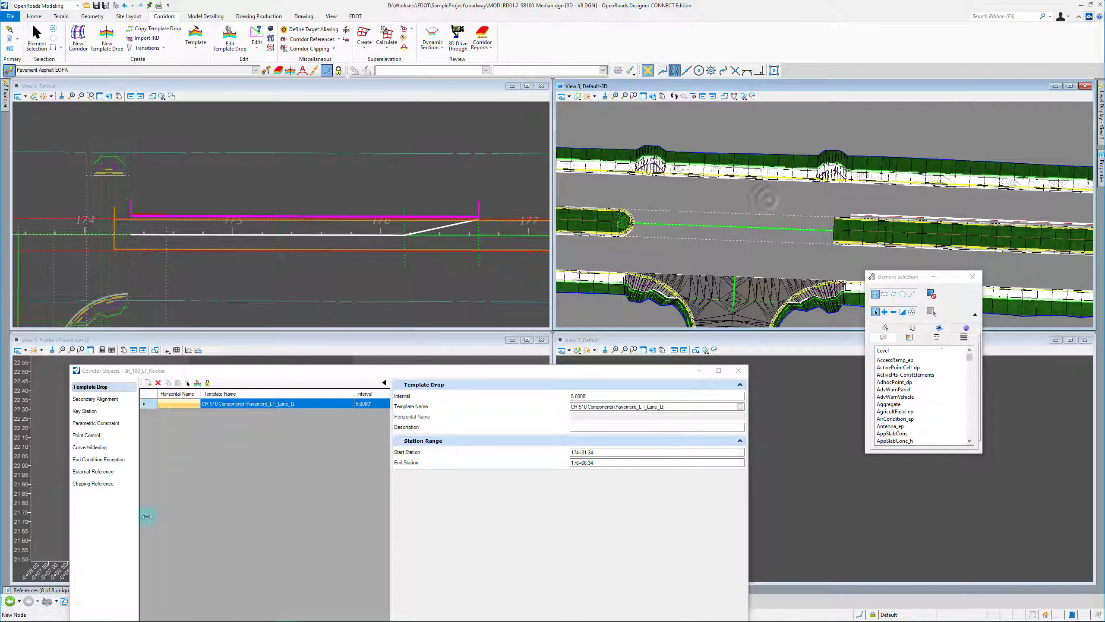
Turn on the display of the MODLRD01.1_SR100_Pavt.dgn reference in the 3D view.
left_click(47, 593)
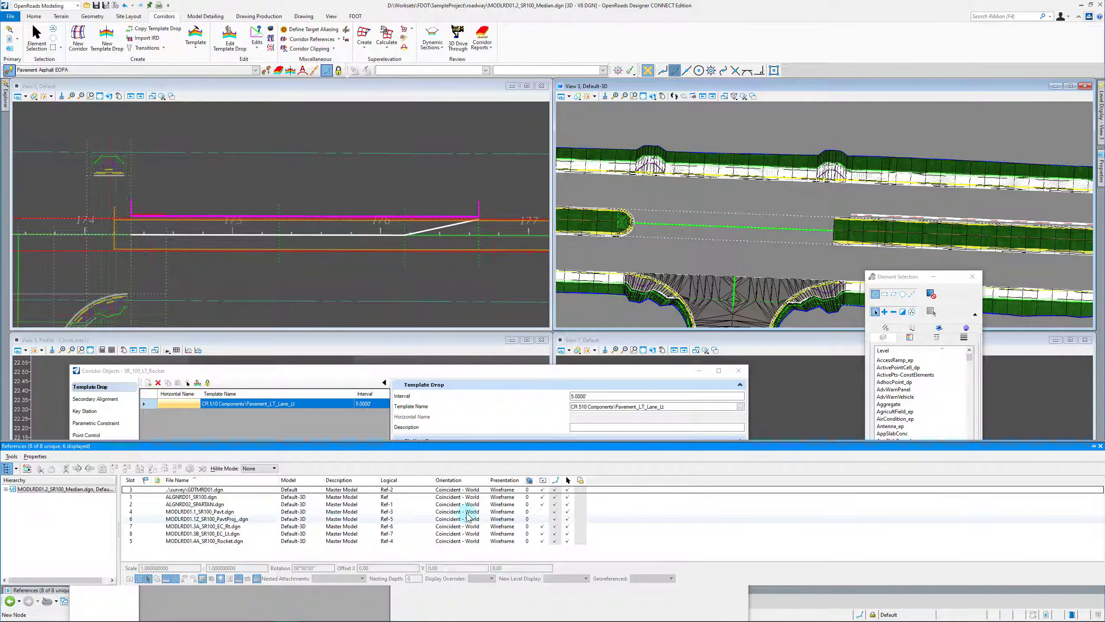
left_click(543, 511)
scroll(875, 237, "up", 2)
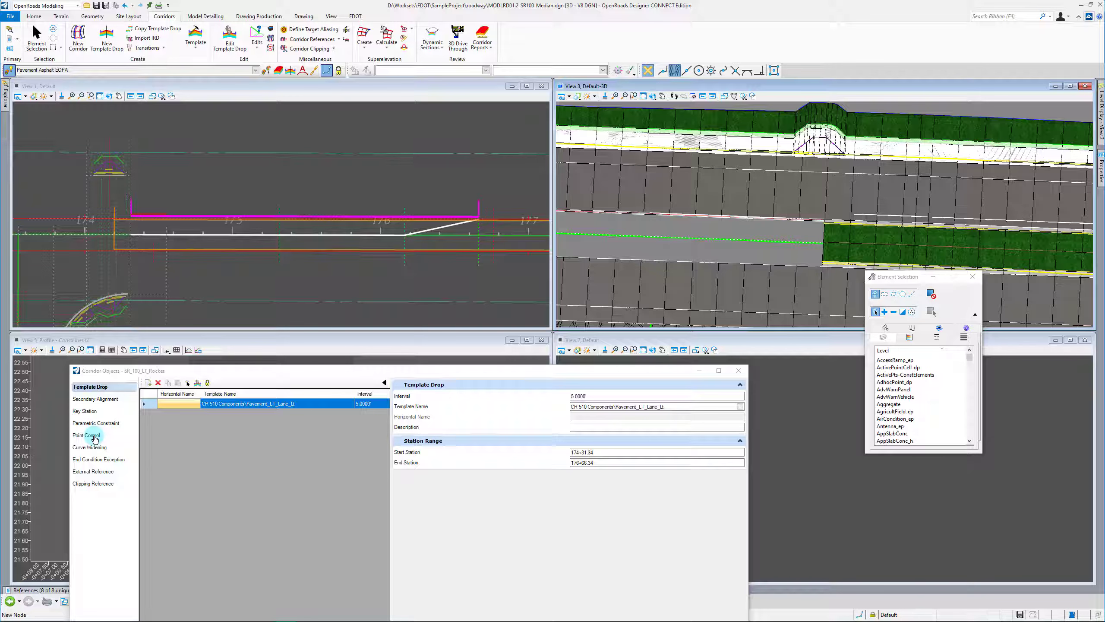
Add the centerline EOPA line and the tapered EOPA line as external references of the left-turn-lane corridor.
left_click(104, 472)
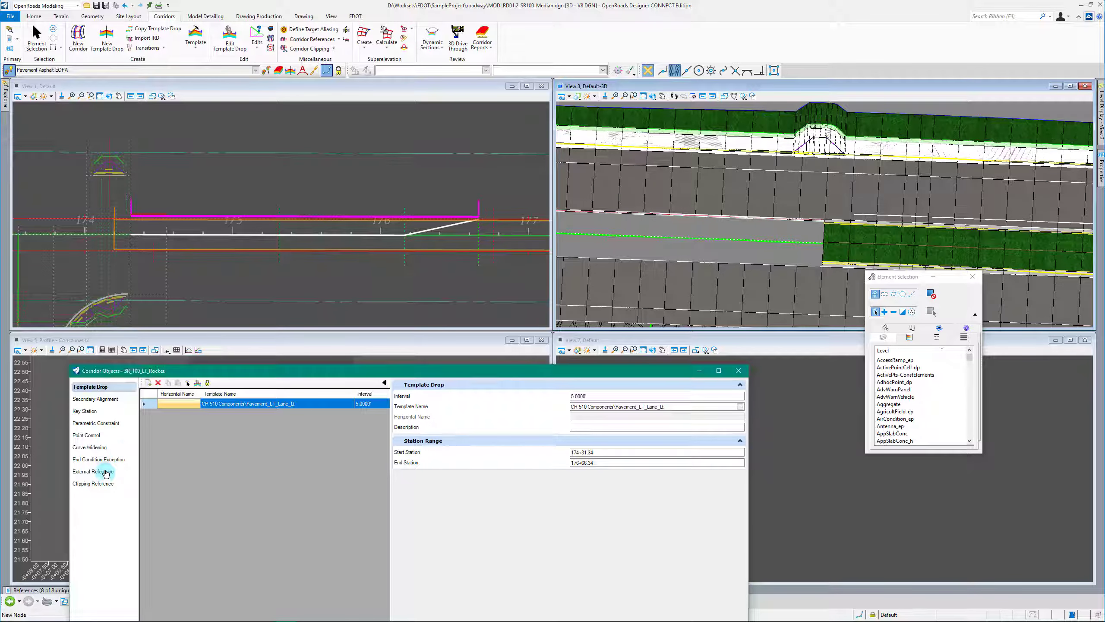
left_click(147, 385)
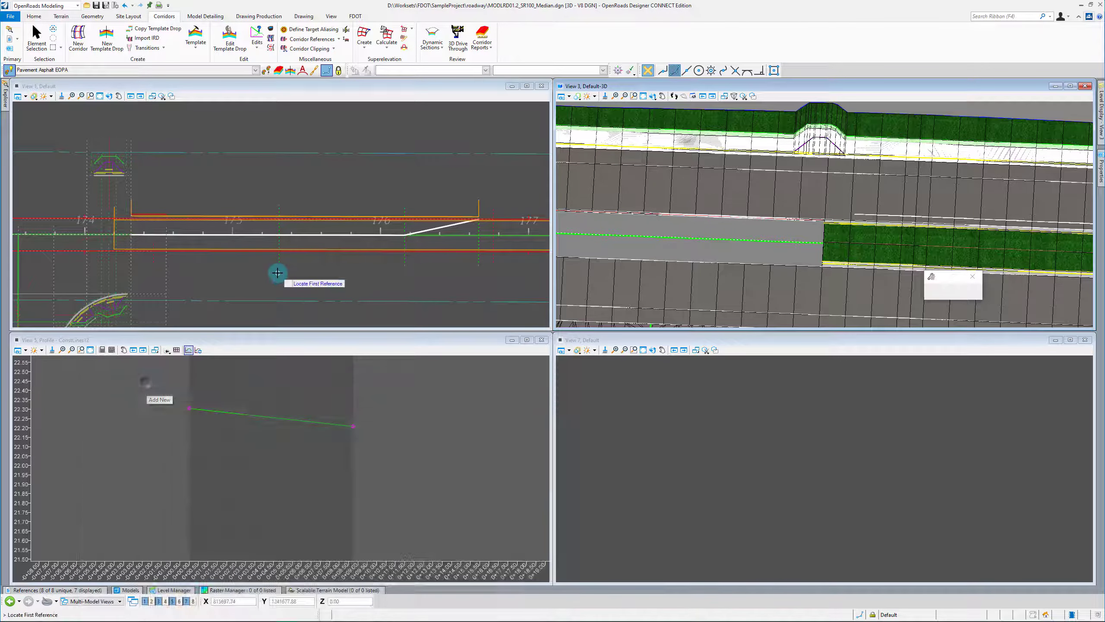
left_click(182, 235)
left_click(428, 225)
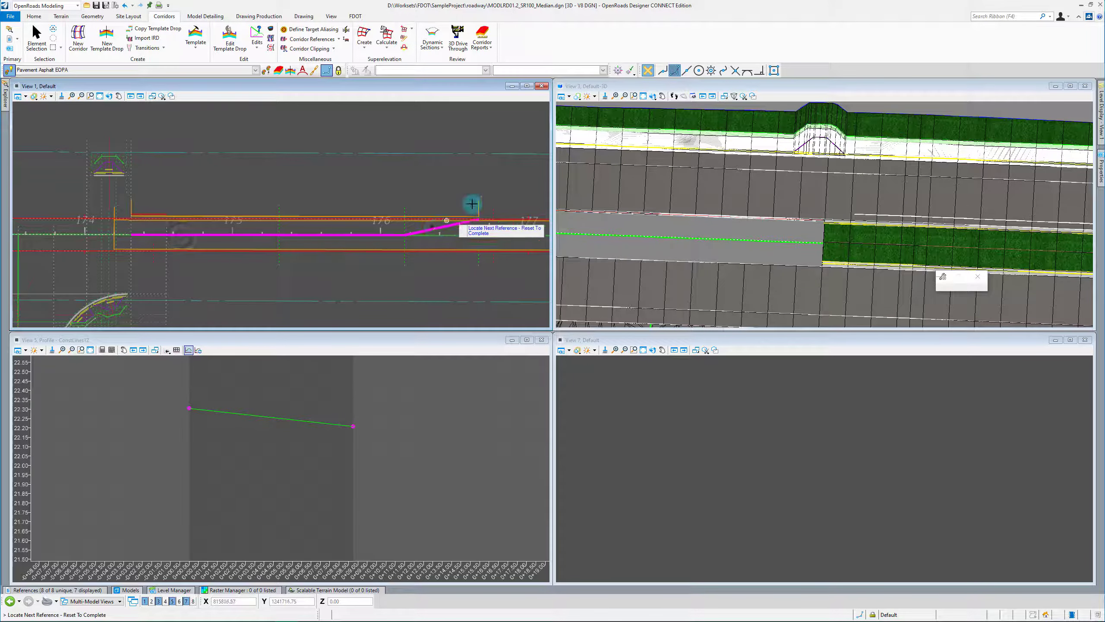
right_click(464, 188)
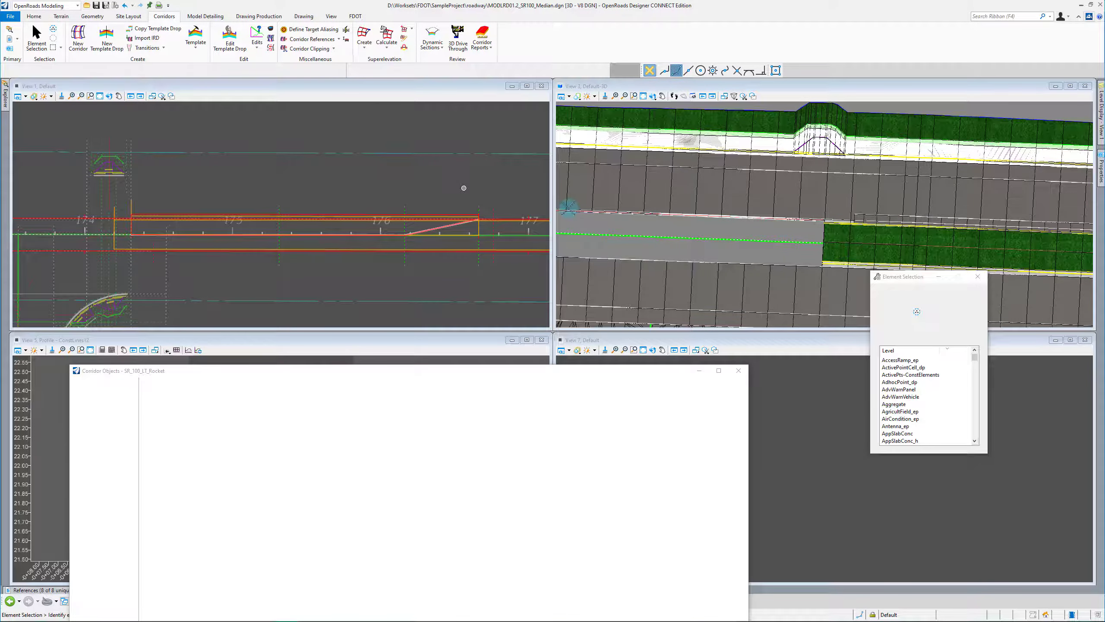
scroll(844, 207, "up", 2)
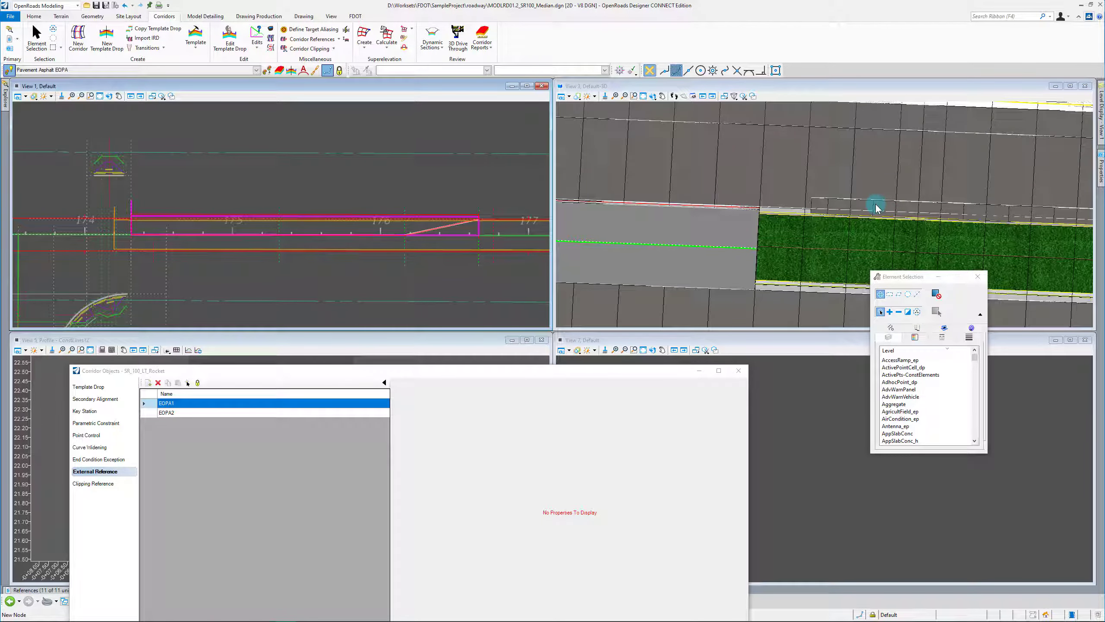
Start a point control for the left-turn-lane corridor spanning stations 174+31.34 to 176+66.34.
left_click(92, 436)
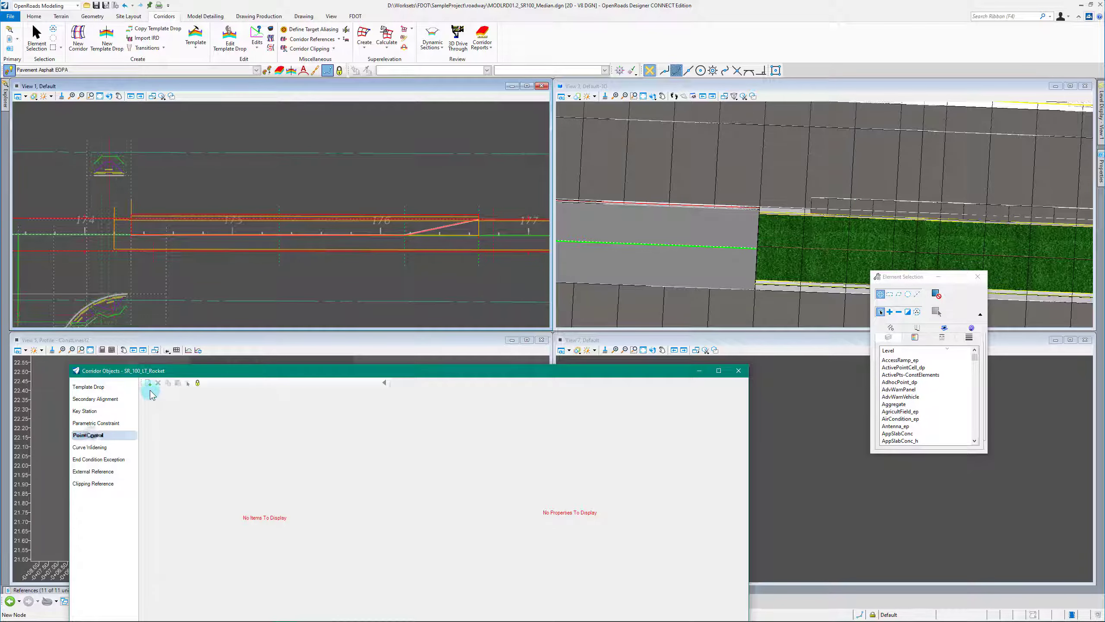
left_click(148, 382)
scroll(124, 269, "up", 2)
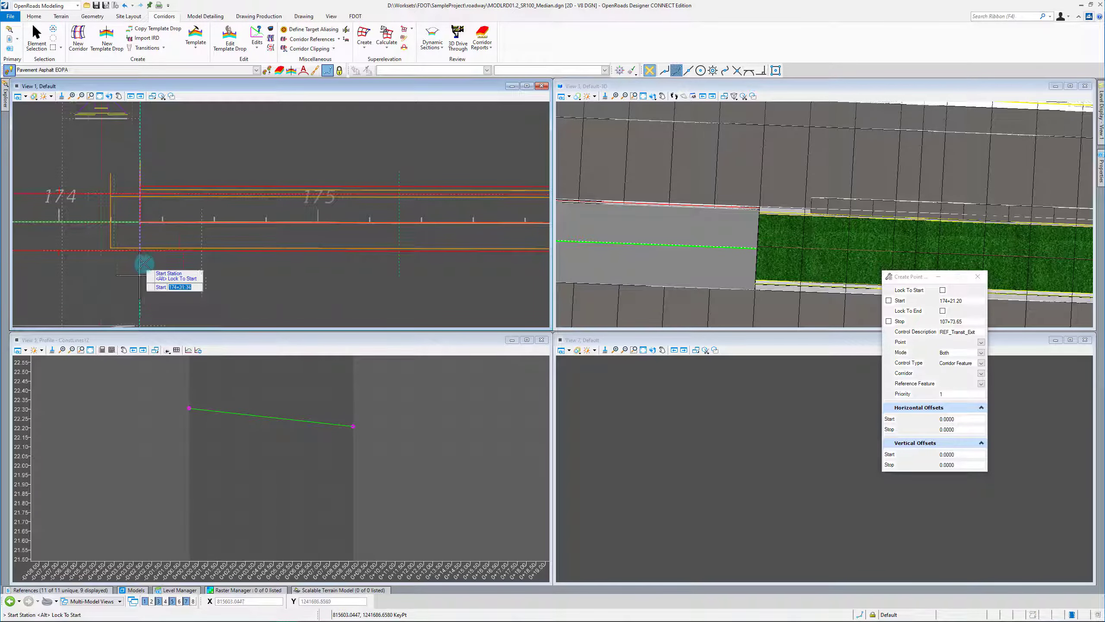
left_click(246, 287)
scroll(247, 292, "down", 3)
scroll(386, 262, "up", 2)
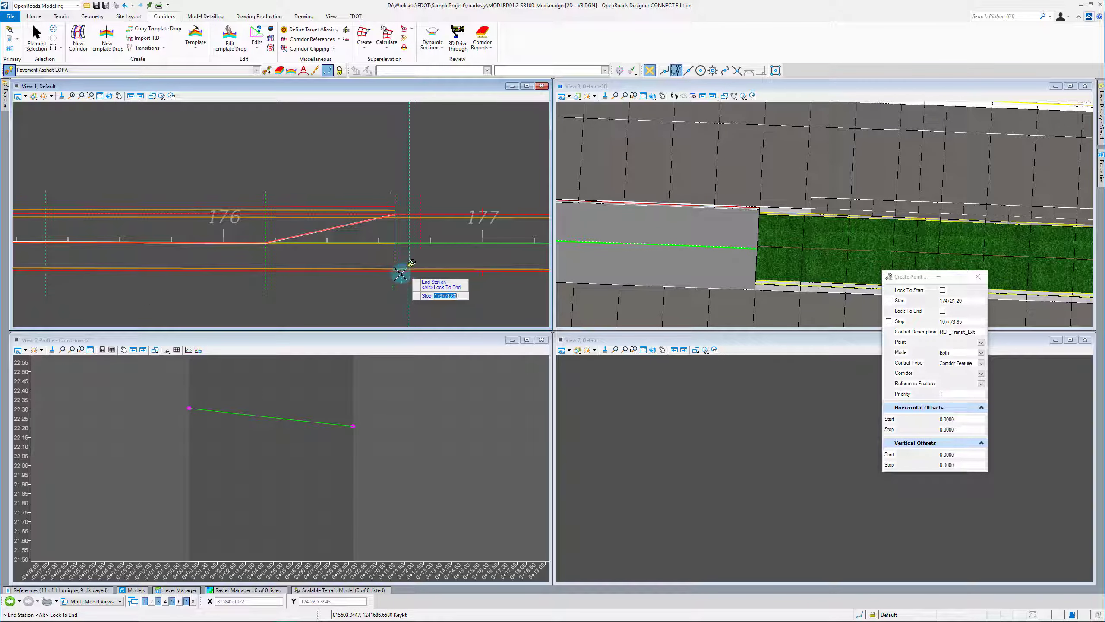
left_click(394, 283)
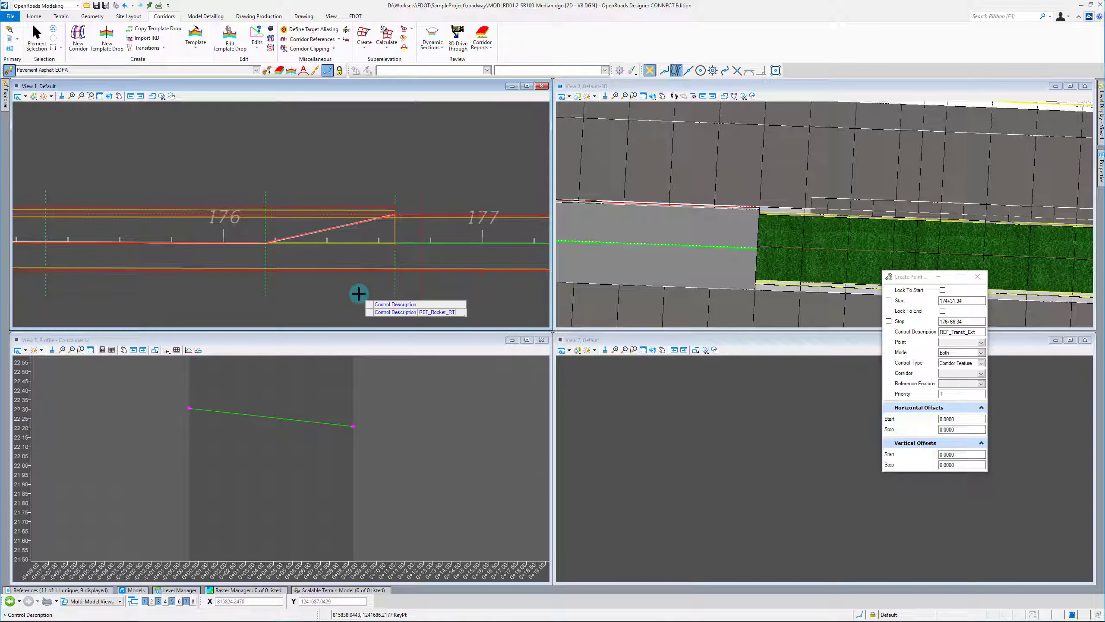
Describe the point control as REF_Rocket_LT and set its controlled template point to REF.
key("Down")
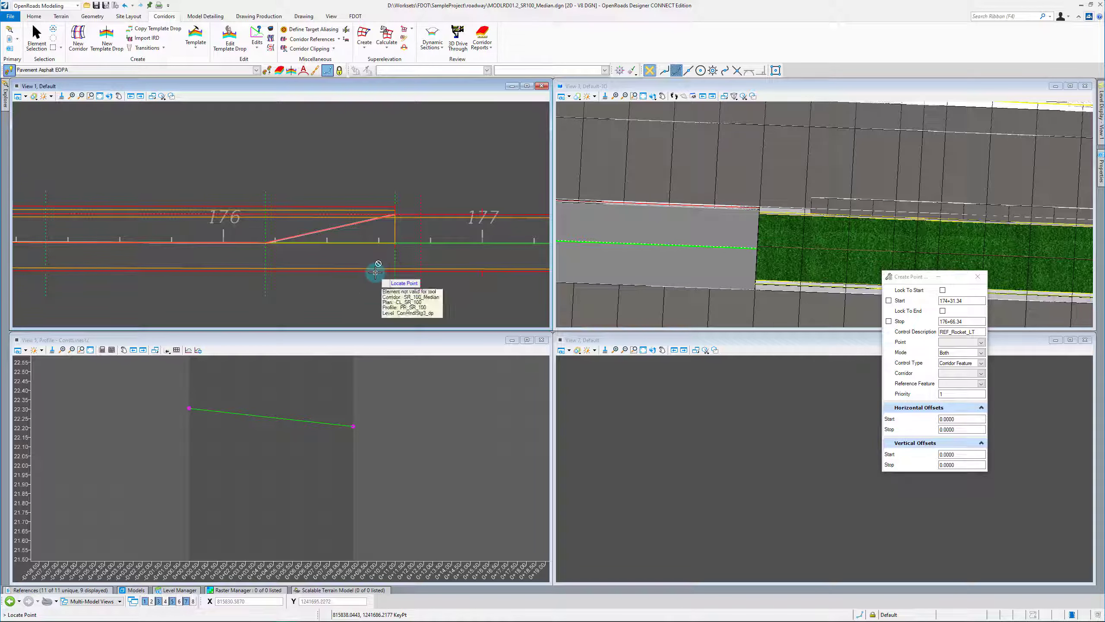
left_click(370, 272)
left_click(981, 343)
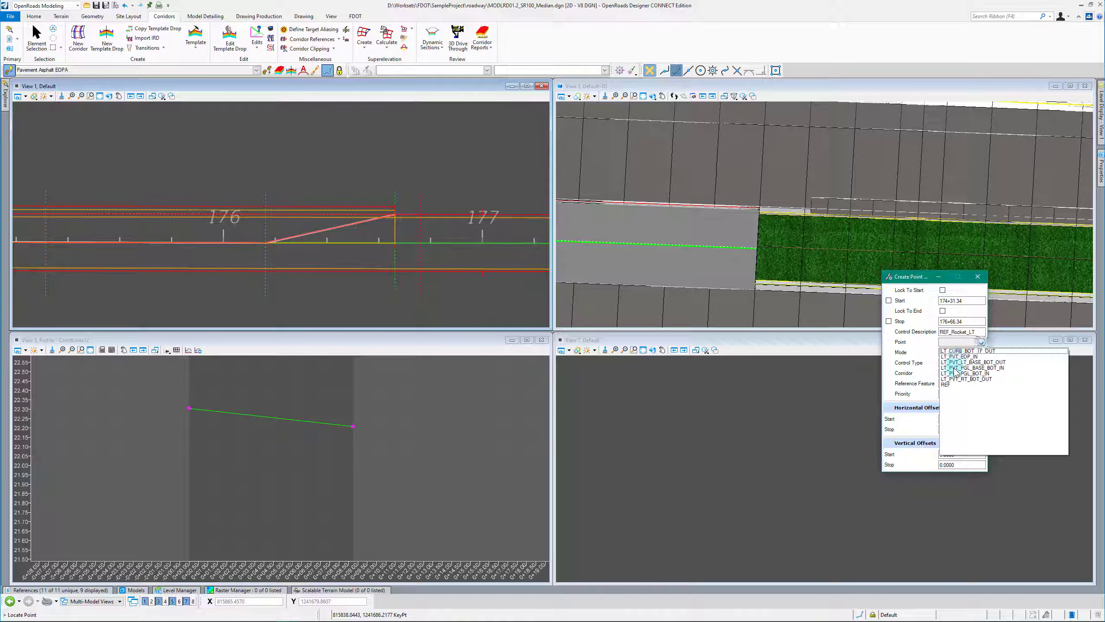
left_click(946, 385)
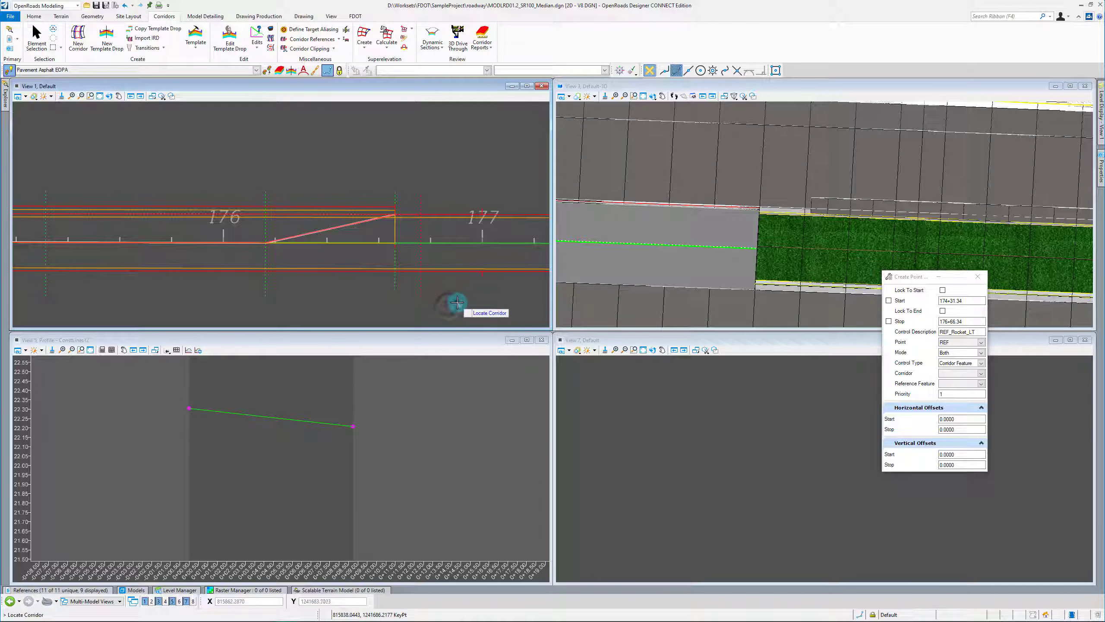
Control REF with the SR_100_TravelLanes corridor's LT_PGL_IN feature at zero offsets, and close the corridor's objects.
left_click(981, 373)
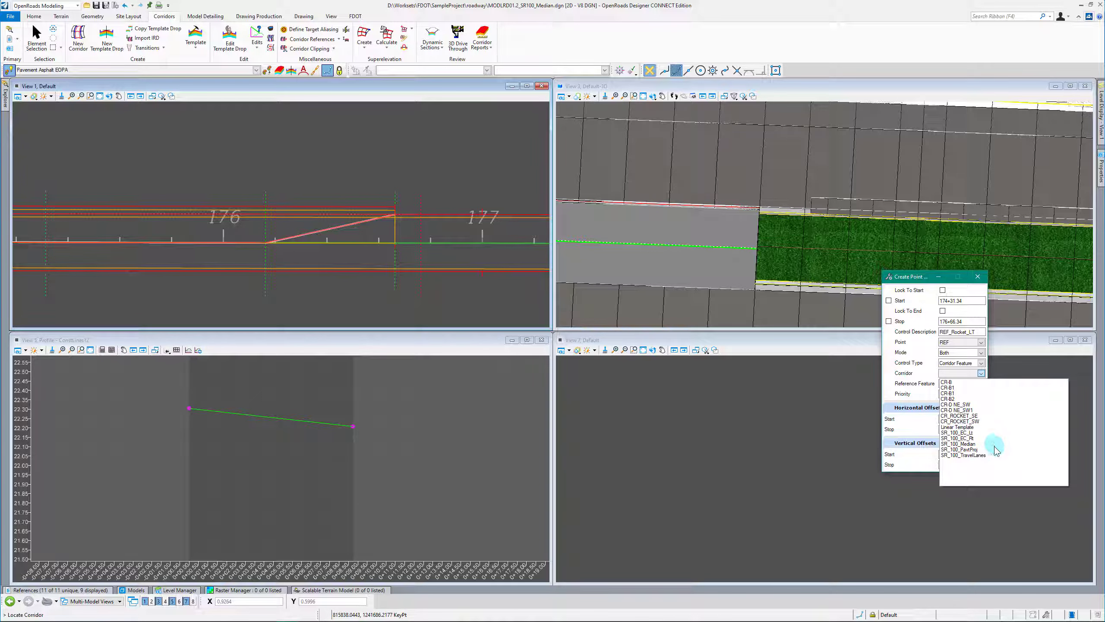
left_click(963, 455)
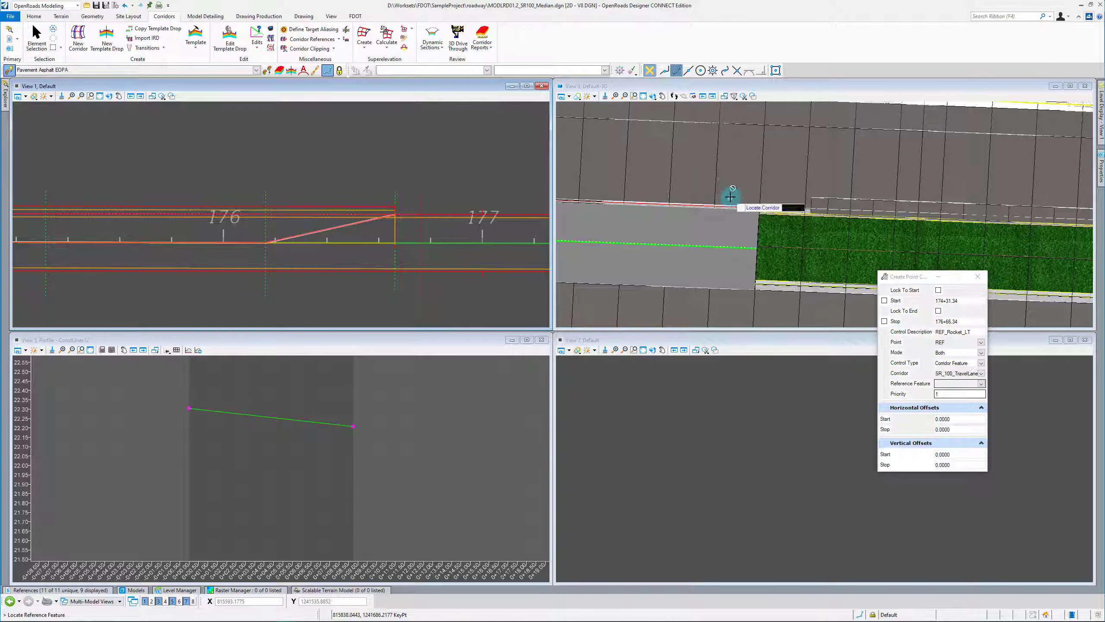
scroll(722, 238, "up", 3)
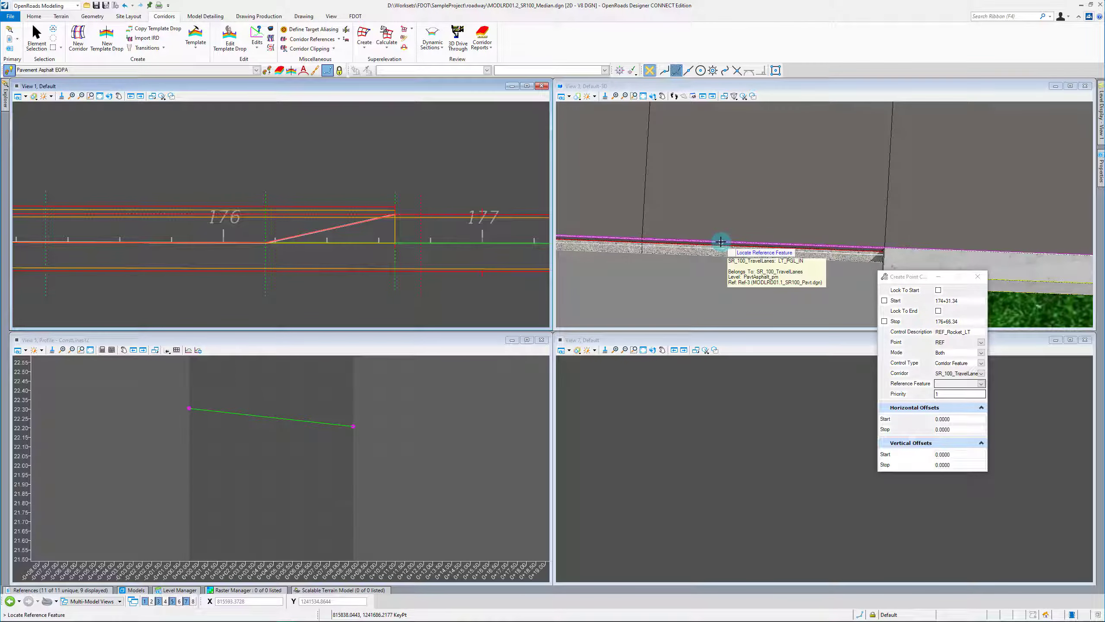
left_click(721, 242)
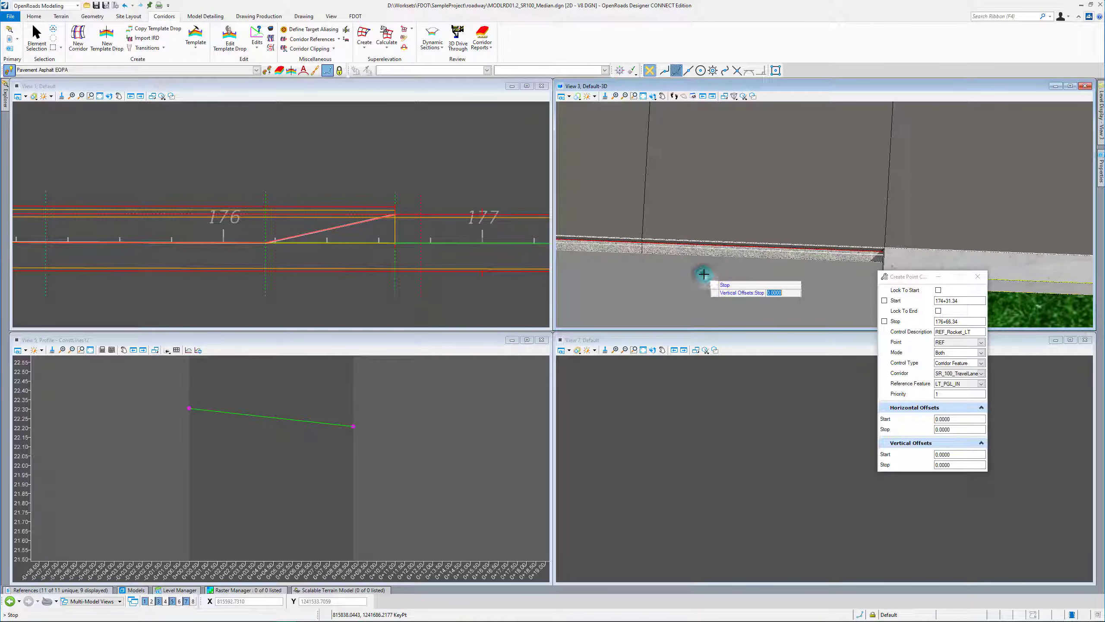
left_click(727, 261)
scroll(614, 249, "down", 5)
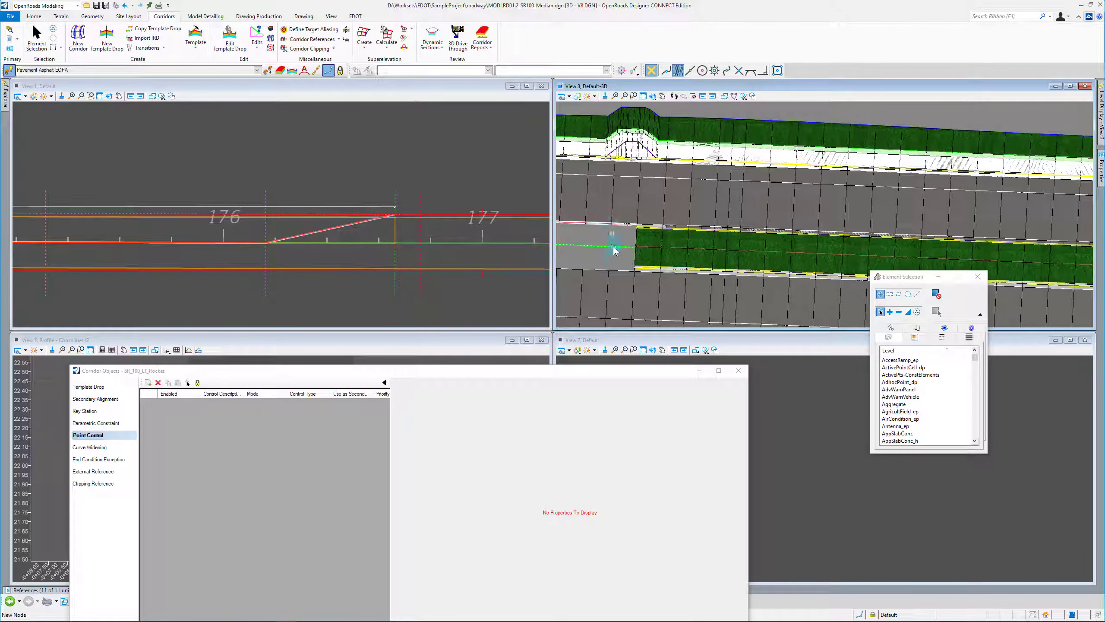
scroll(501, 195, "down", 2)
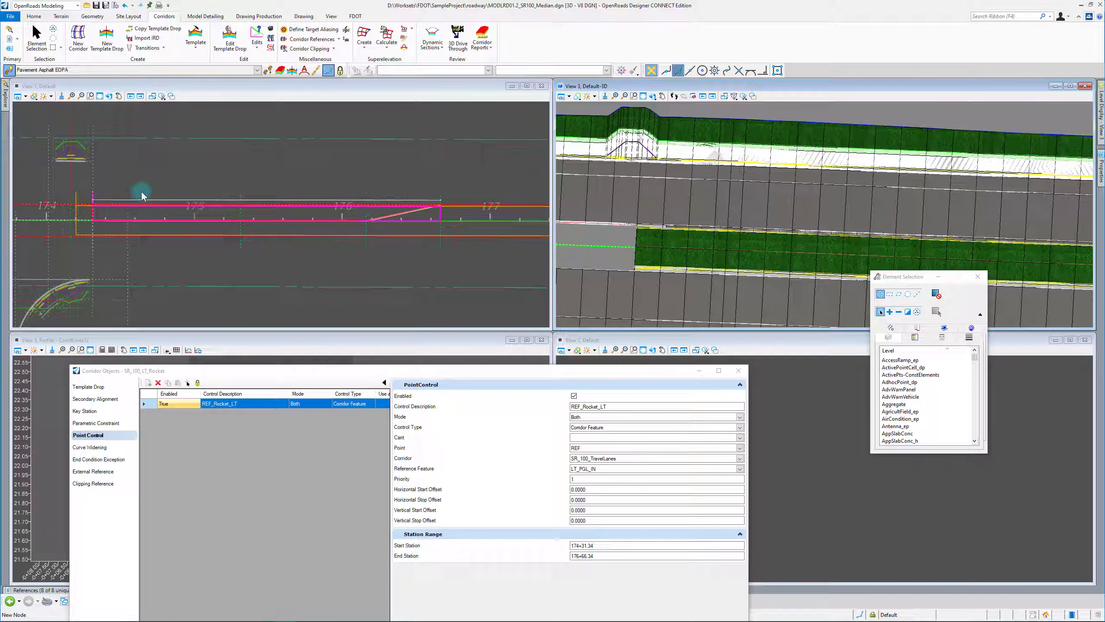
left_click(148, 178)
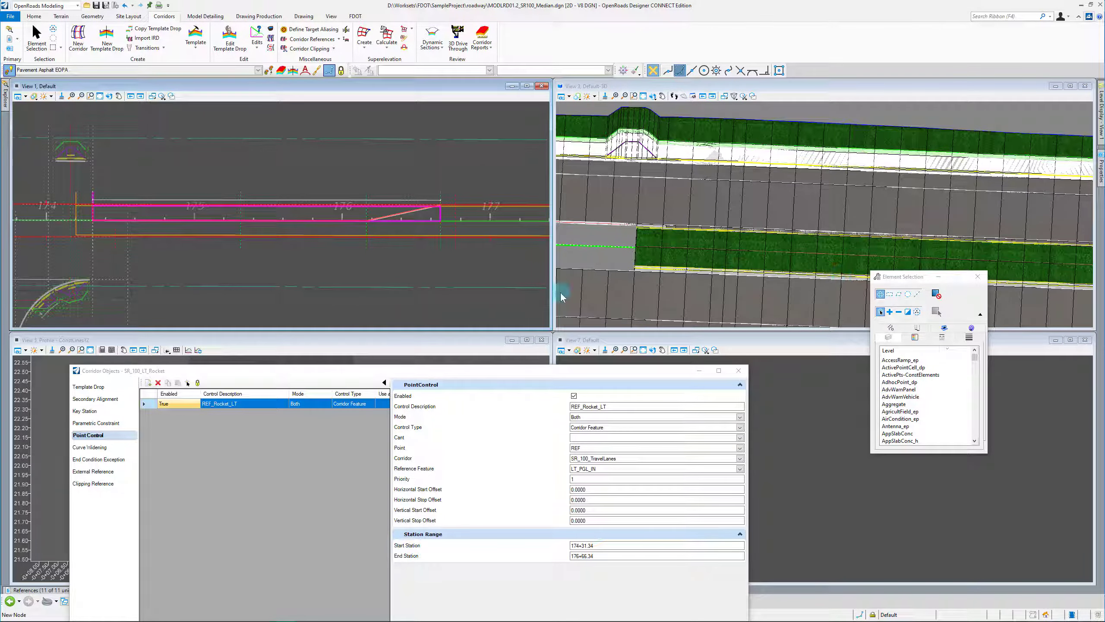
mouse_move(443, 240)
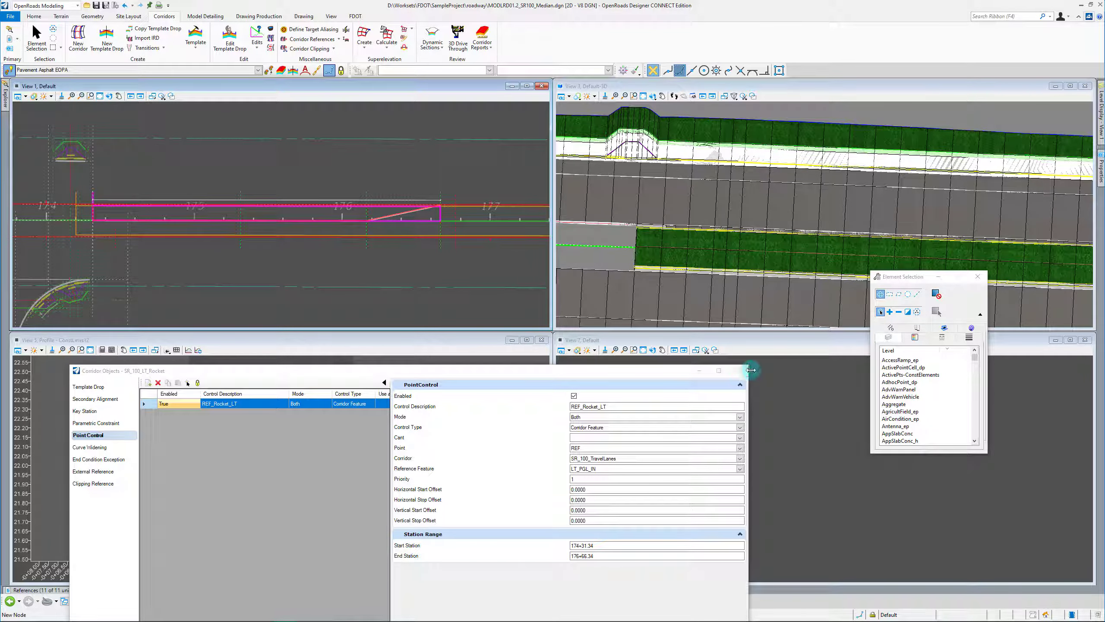
left_click(744, 371)
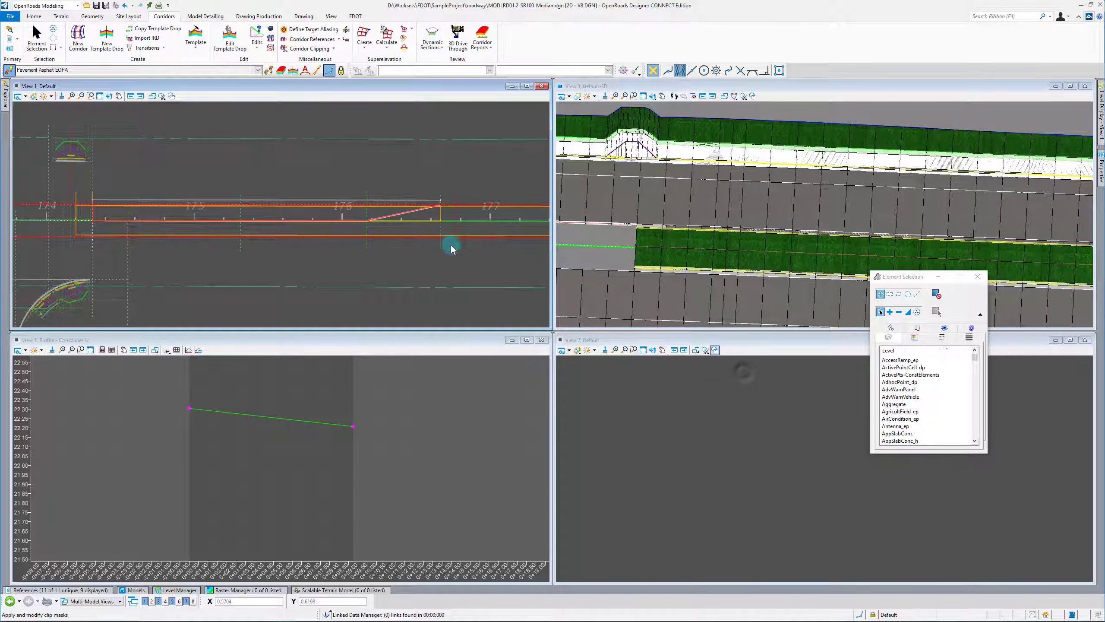
Move the start of the SR 100 median's template drop from the turn lane's beginning to station 176+76.34.
left_click(75, 203)
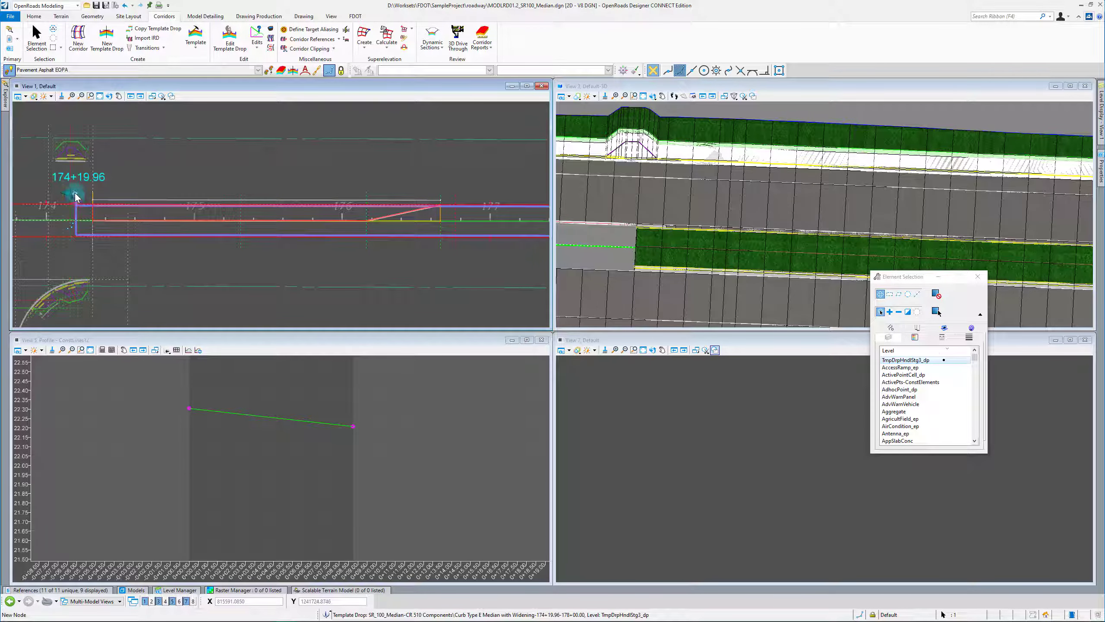
left_click(455, 191)
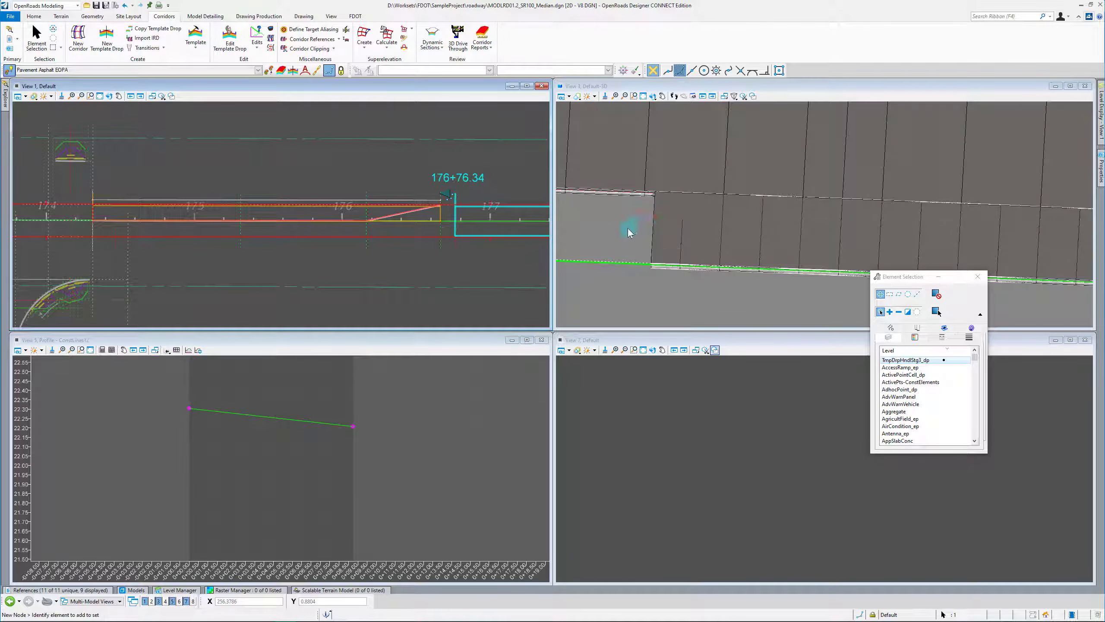
scroll(629, 233, "down", 3)
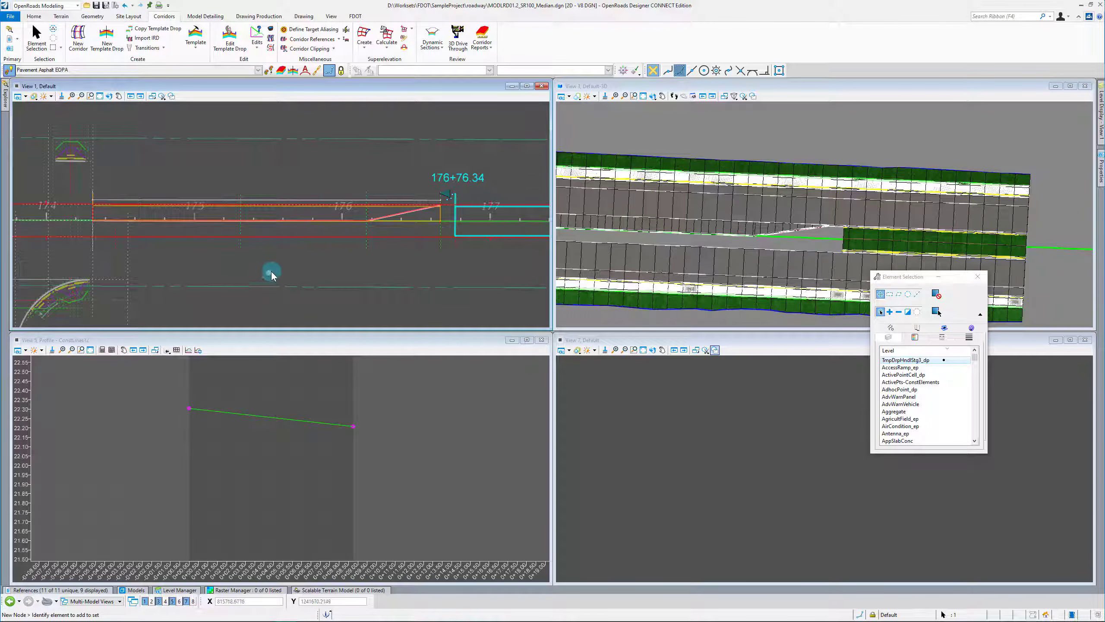
Open Corridor Objects for the SR_100_Median corridor and start a point control from station 174+31.34 to 176+66.34.
left_click(271, 29)
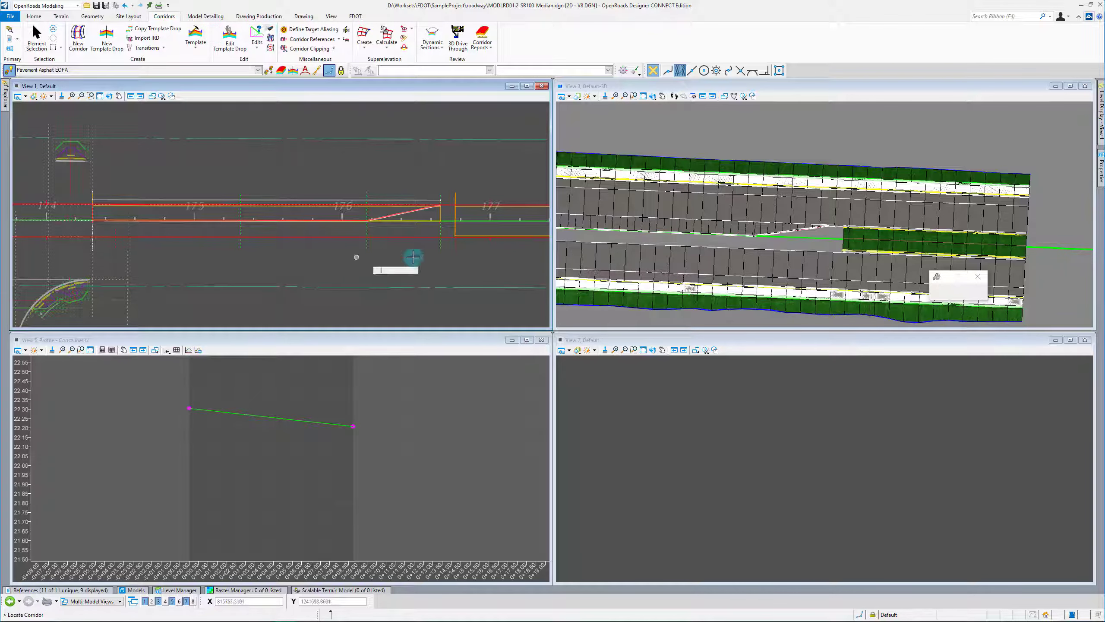
left_click(451, 224)
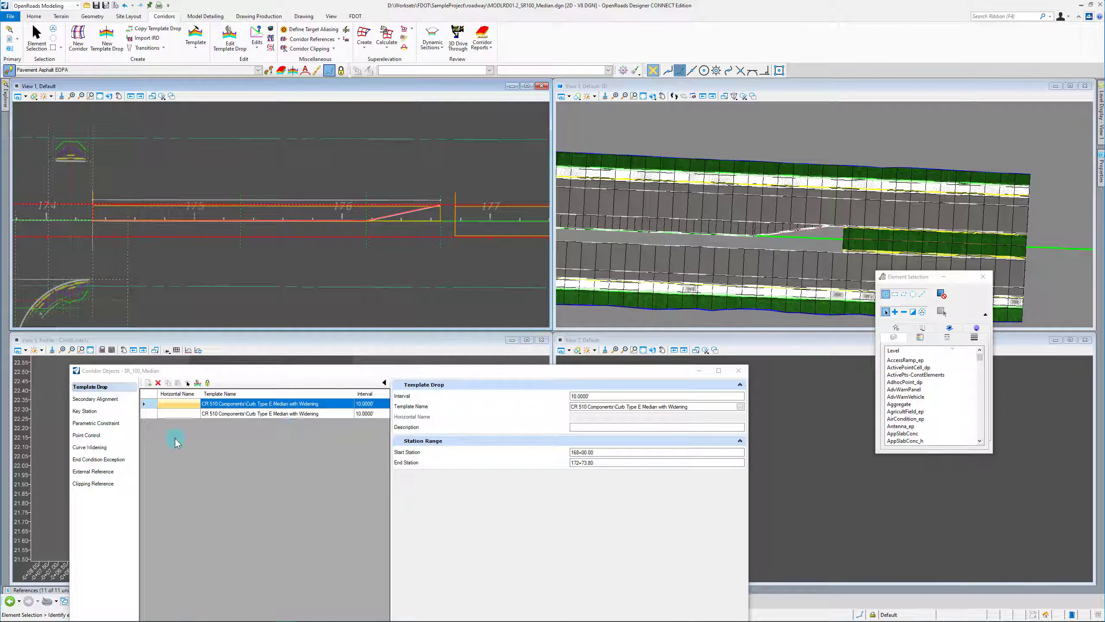
left_click(87, 435)
left_click(148, 382)
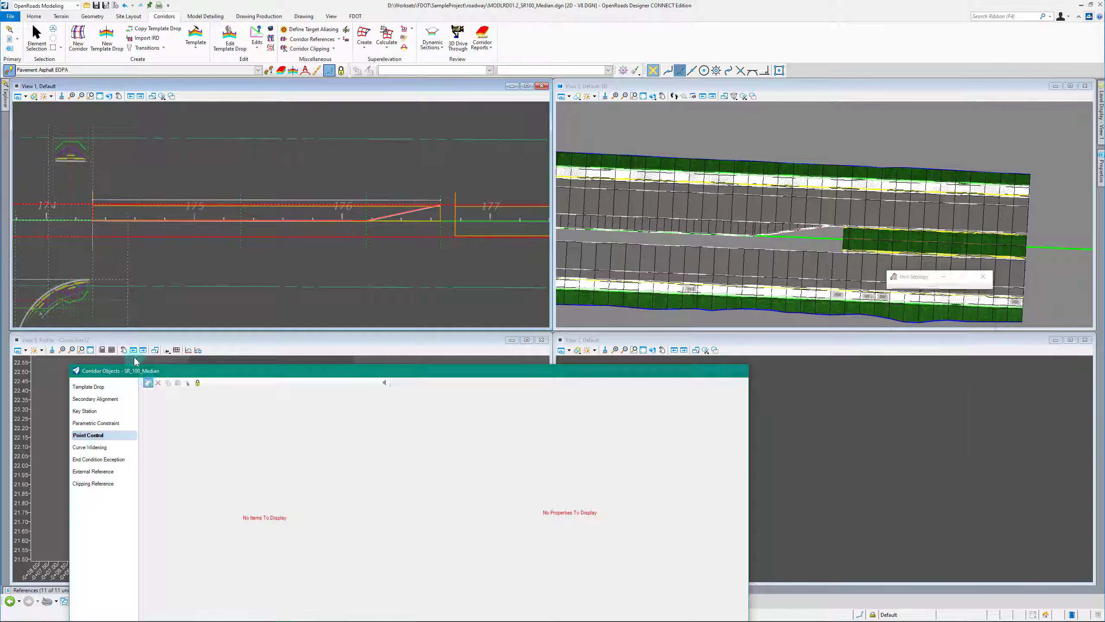
left_click(98, 244)
scroll(104, 258, "down", 2)
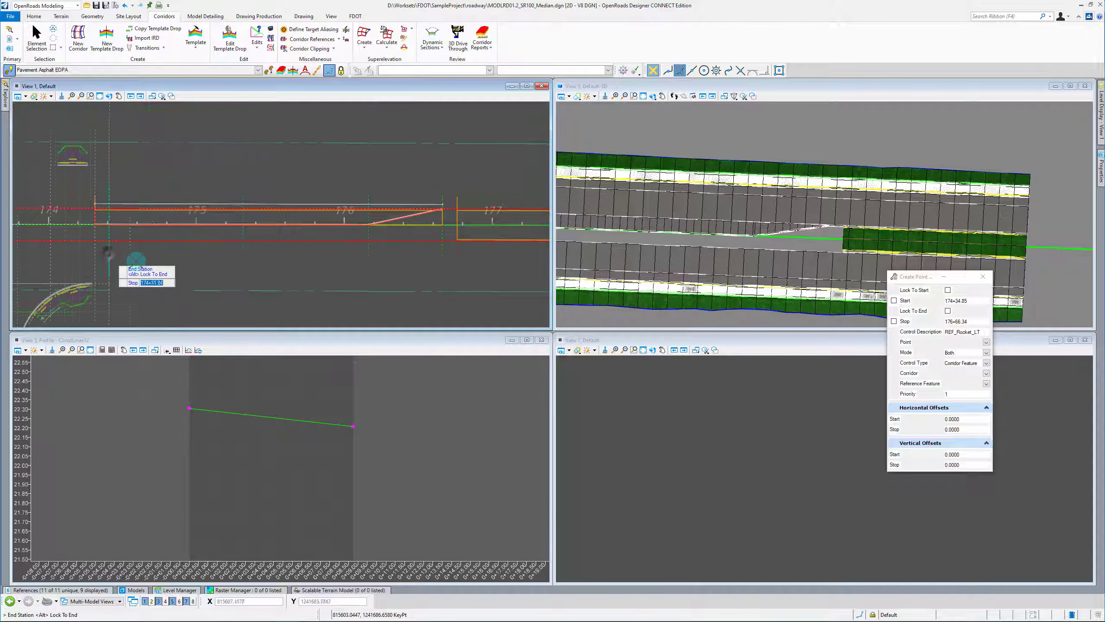
scroll(444, 247, "up", 2)
left_click(424, 254)
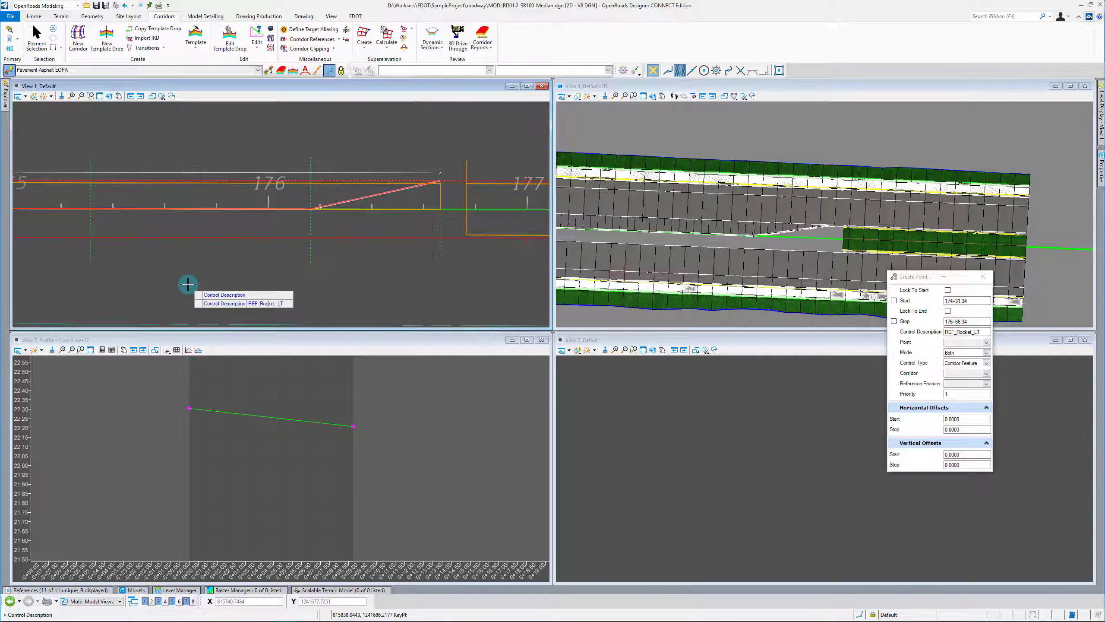
Describe the point control as Rocket_LT and have it control LT_PVT_EOP_IN in mode Both with the Corridor Feature control type.
left_click(240, 278)
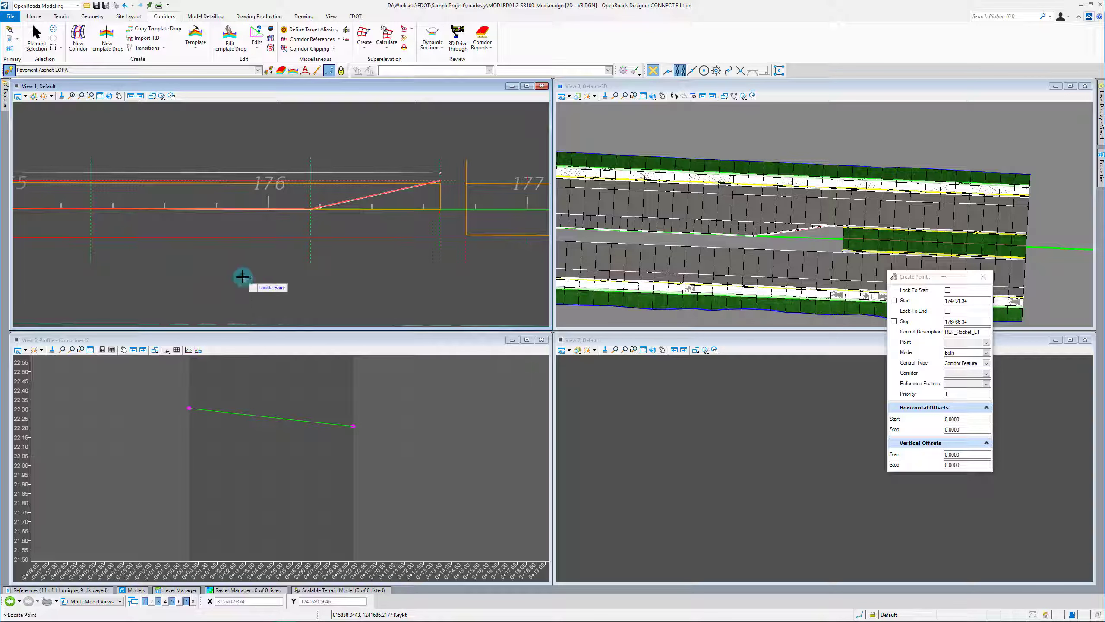
left_click(986, 342)
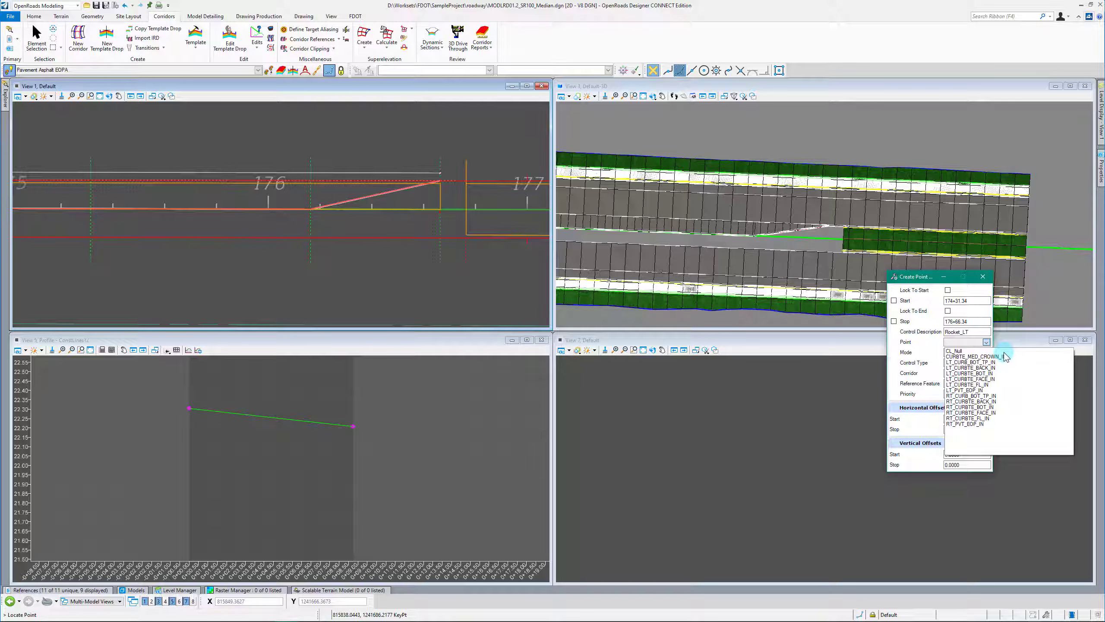
left_click(983, 391)
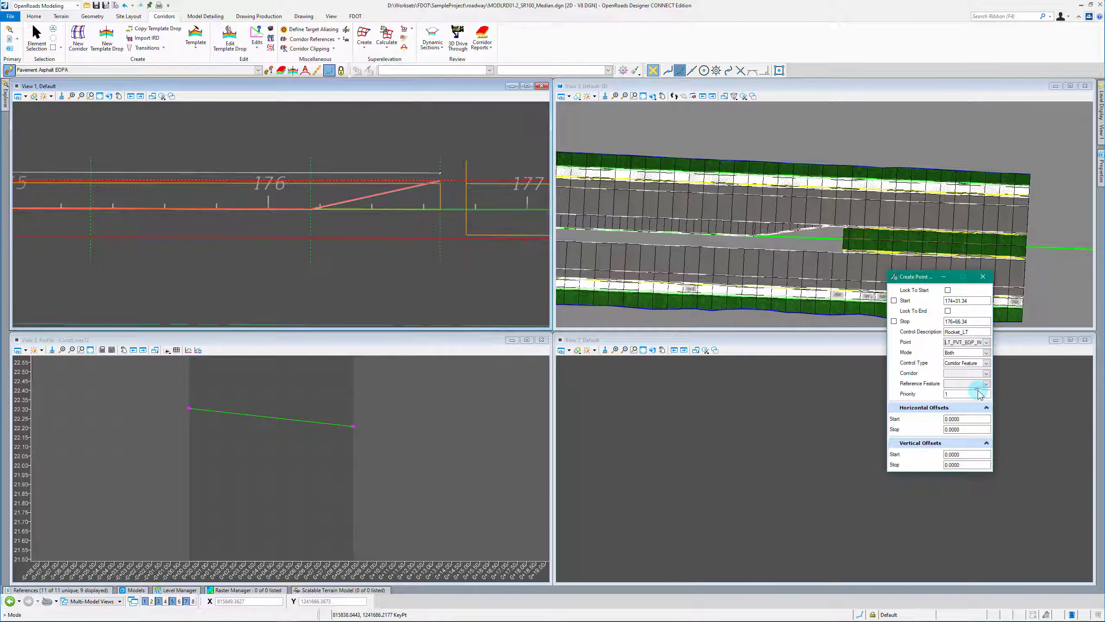
left_click(397, 289)
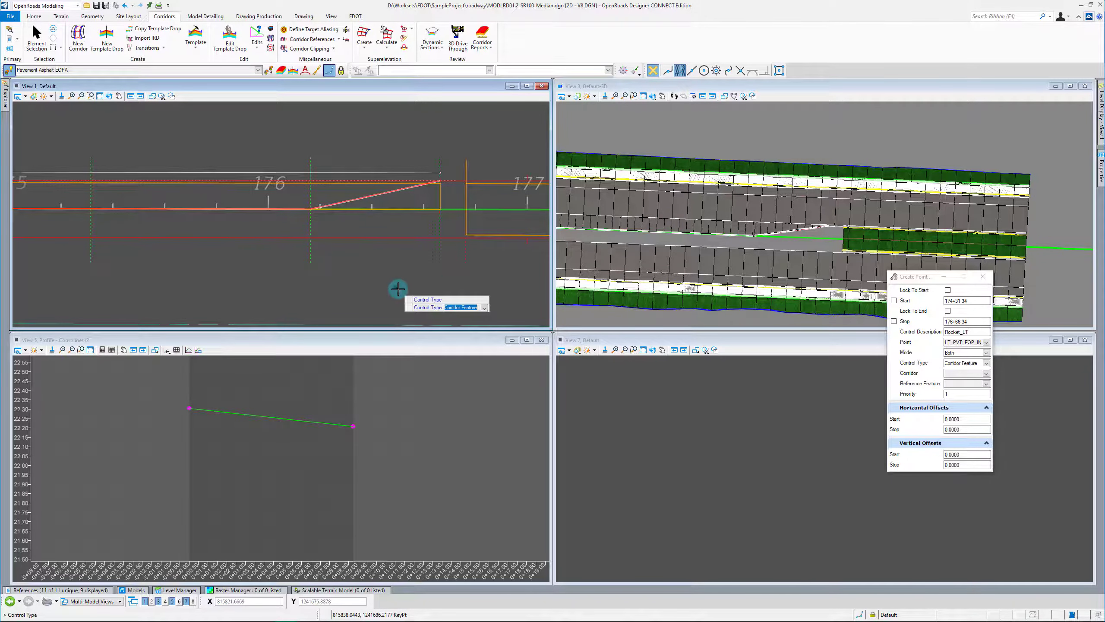
left_click(397, 289)
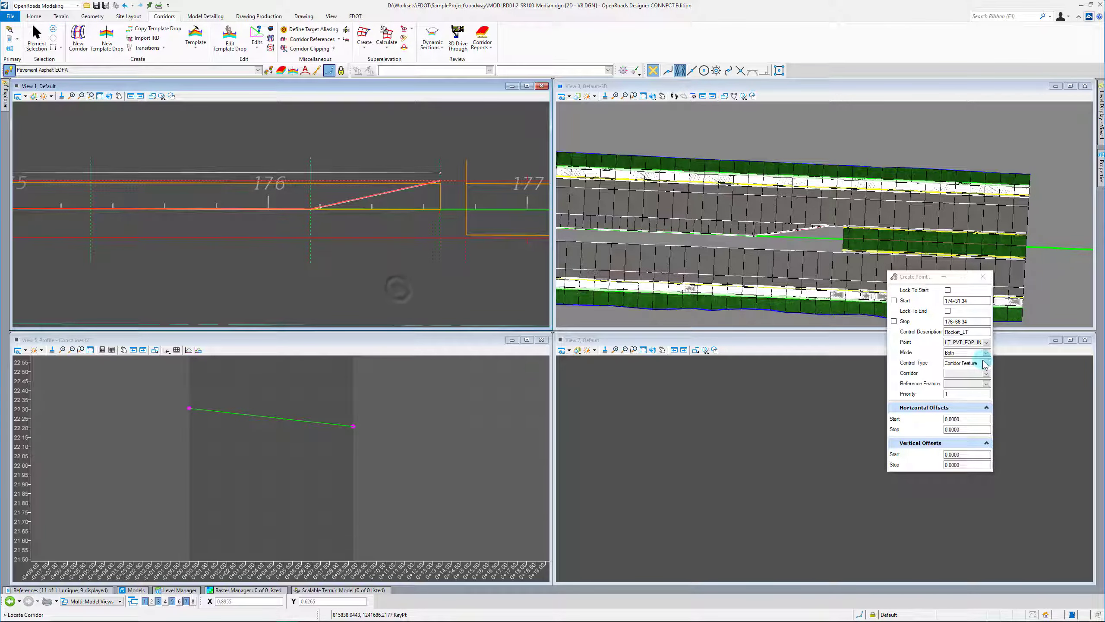
Reference the SR_100_LT_Rocket corridor's LT_PVT_EOP_IN feature and finish the point control.
left_click(986, 373)
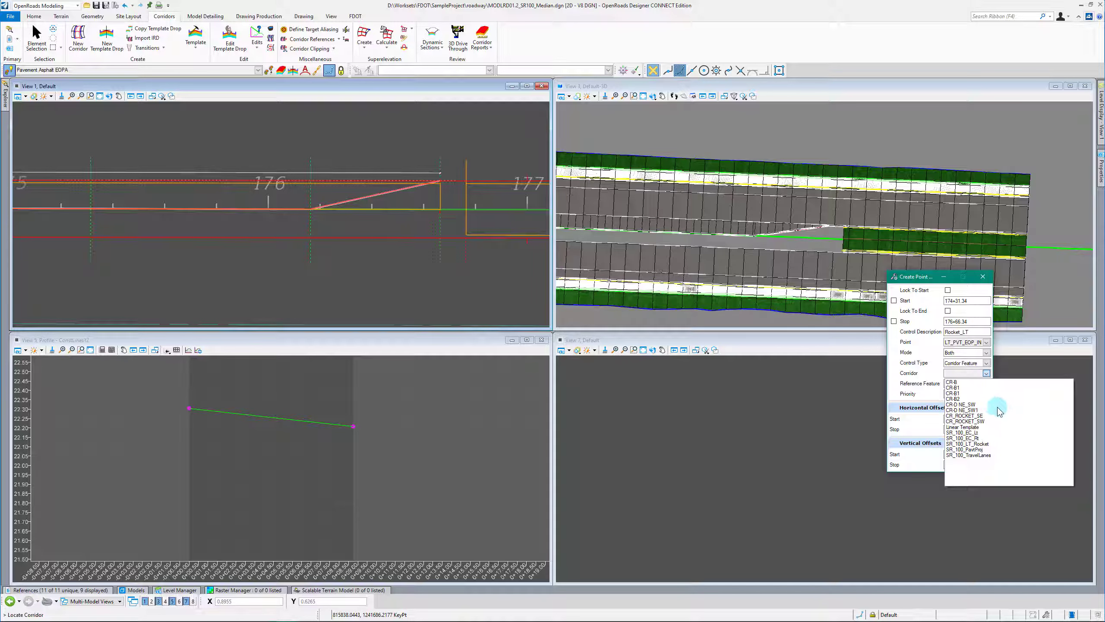
left_click(978, 444)
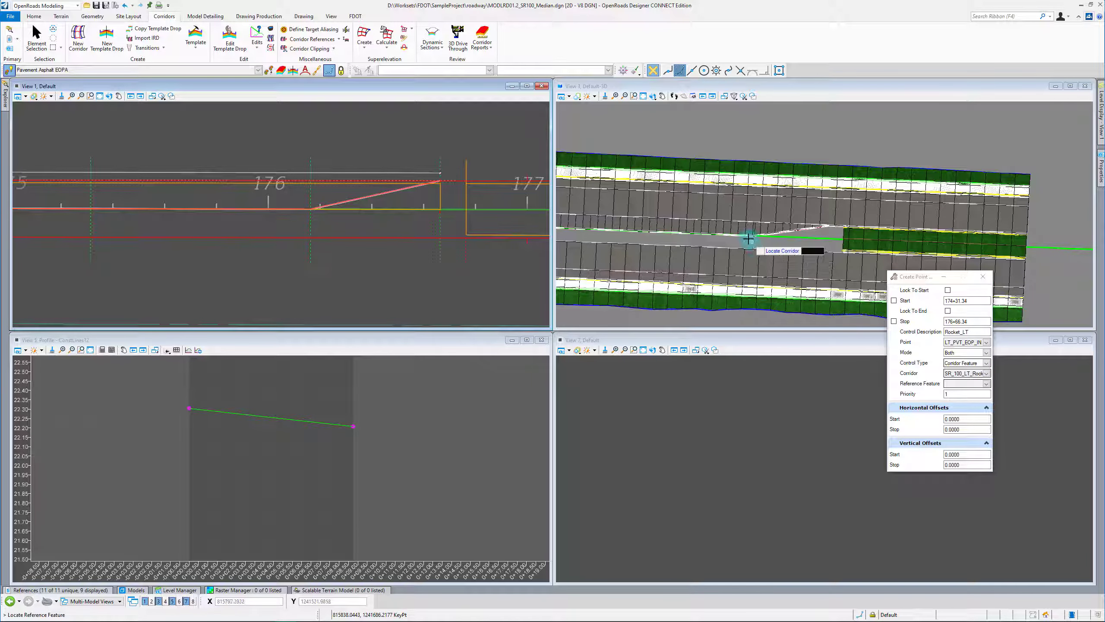
scroll(766, 237, "up", 5)
left_click(772, 206)
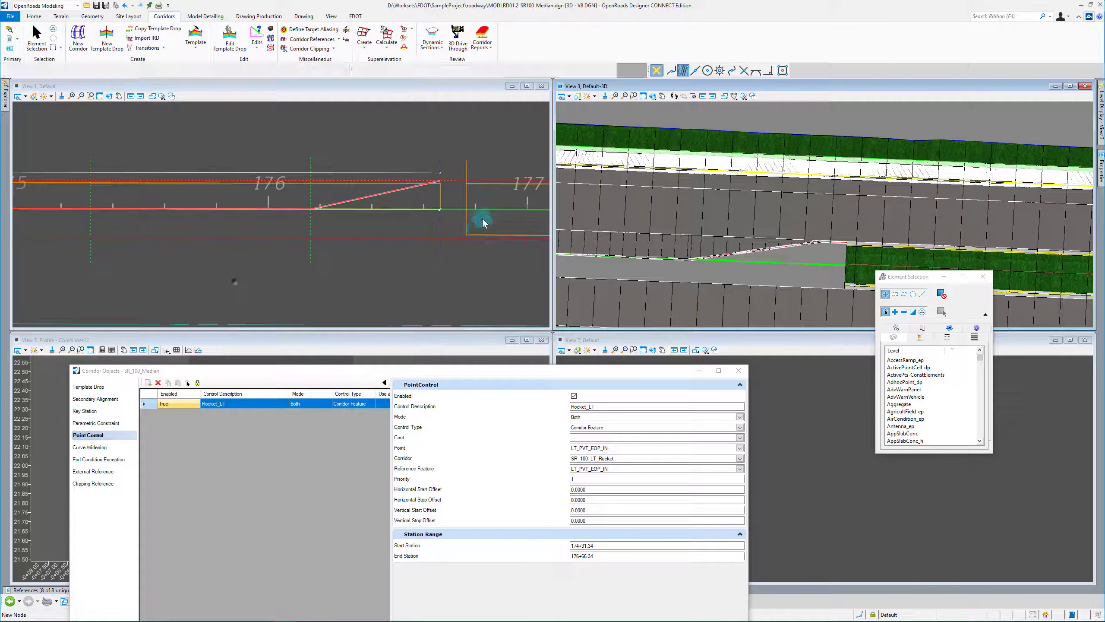
Move the start of the SR 100 median's template drop to the turn lane's beginning at station 174+31.34.
left_click(477, 181)
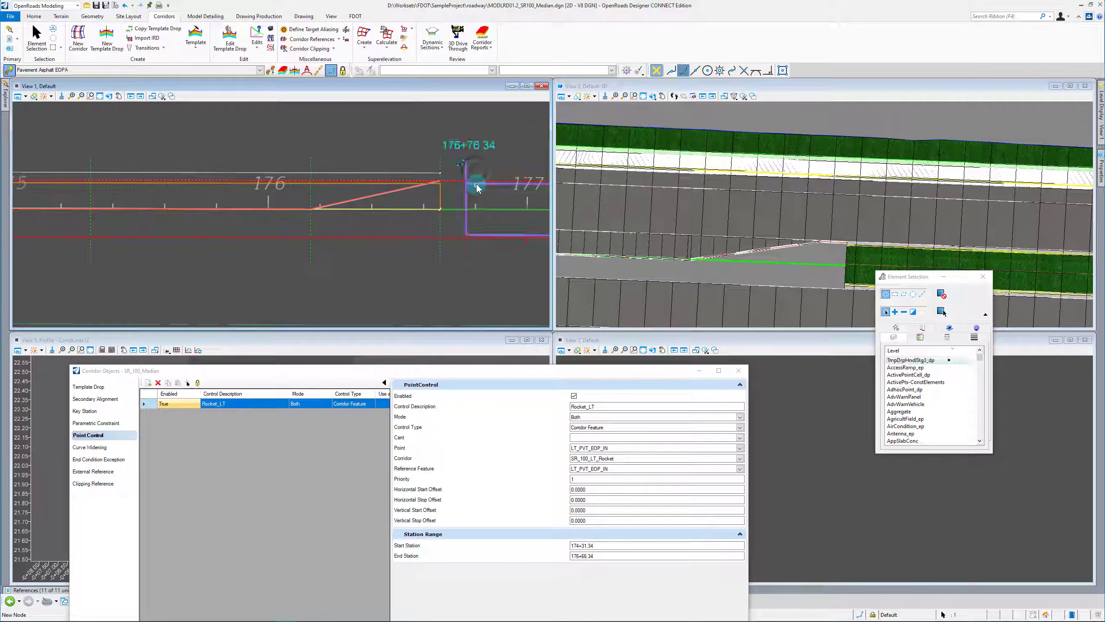
scroll(470, 169, "down", 2)
scroll(81, 167, "up", 3)
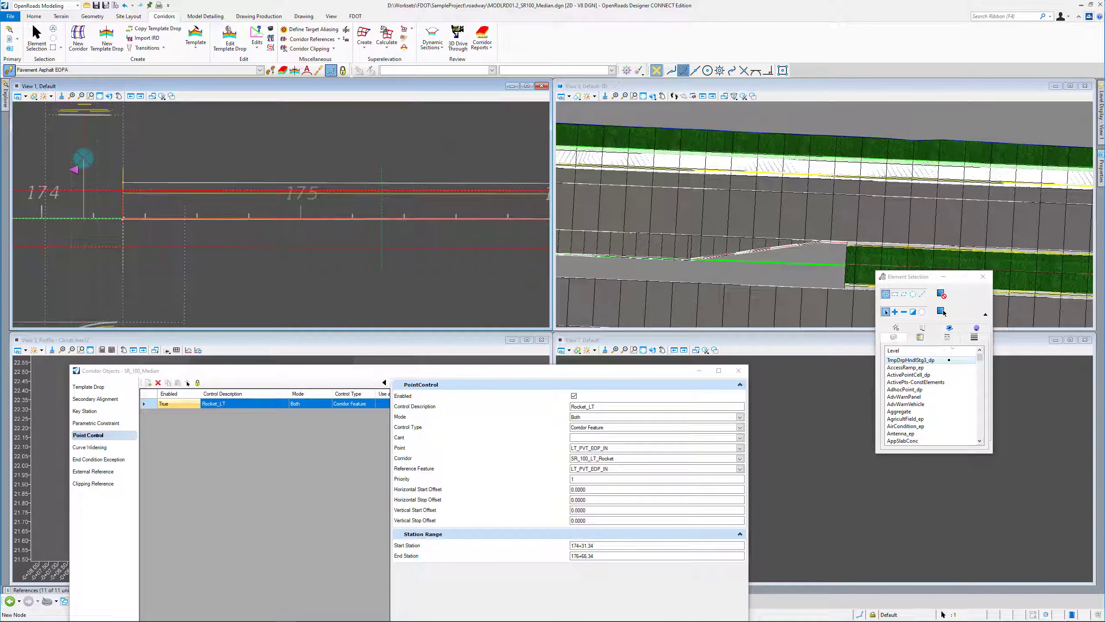
scroll(206, 200, "up", 2)
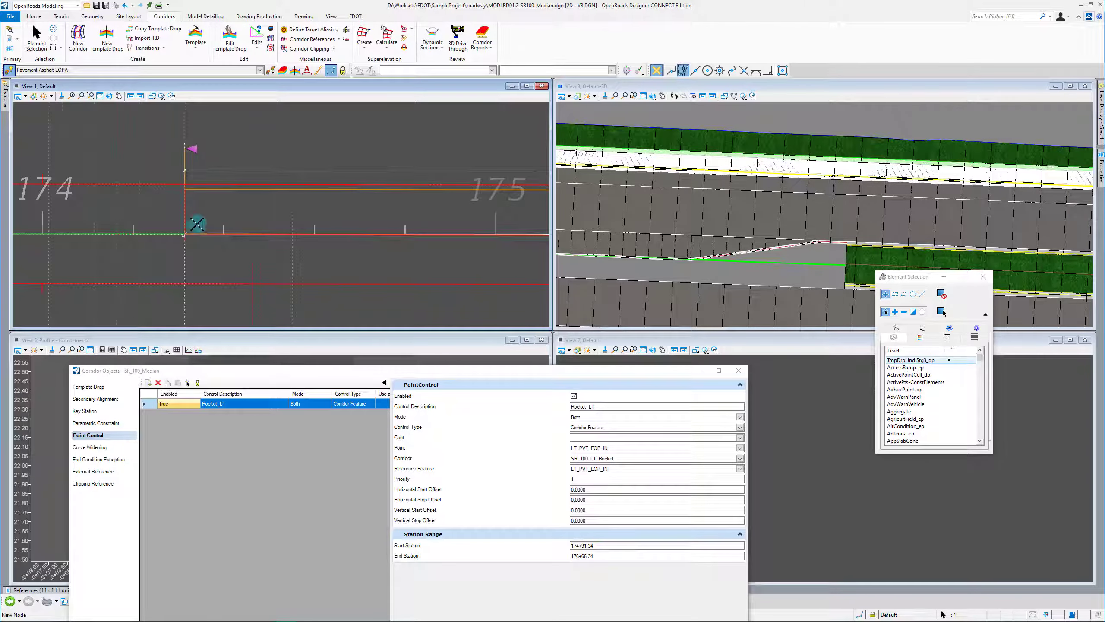
scroll(196, 248, "down", 2)
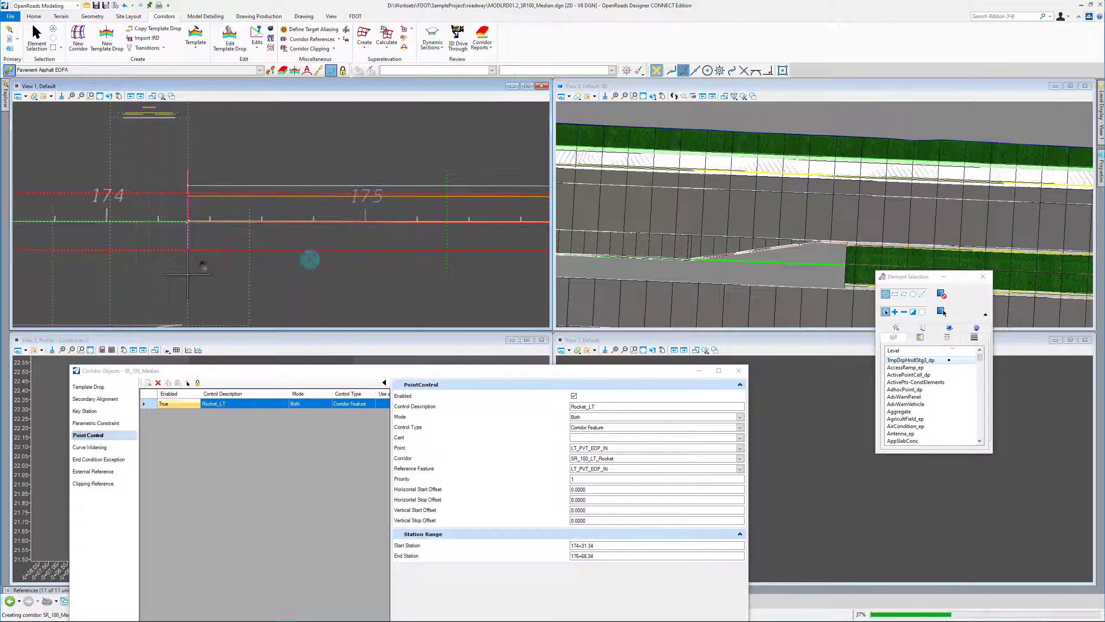
Examine how the rebuilt median corridor follows the left-turn lane, from the taper to the median's starting end.
left_click(753, 230)
left_click(943, 223)
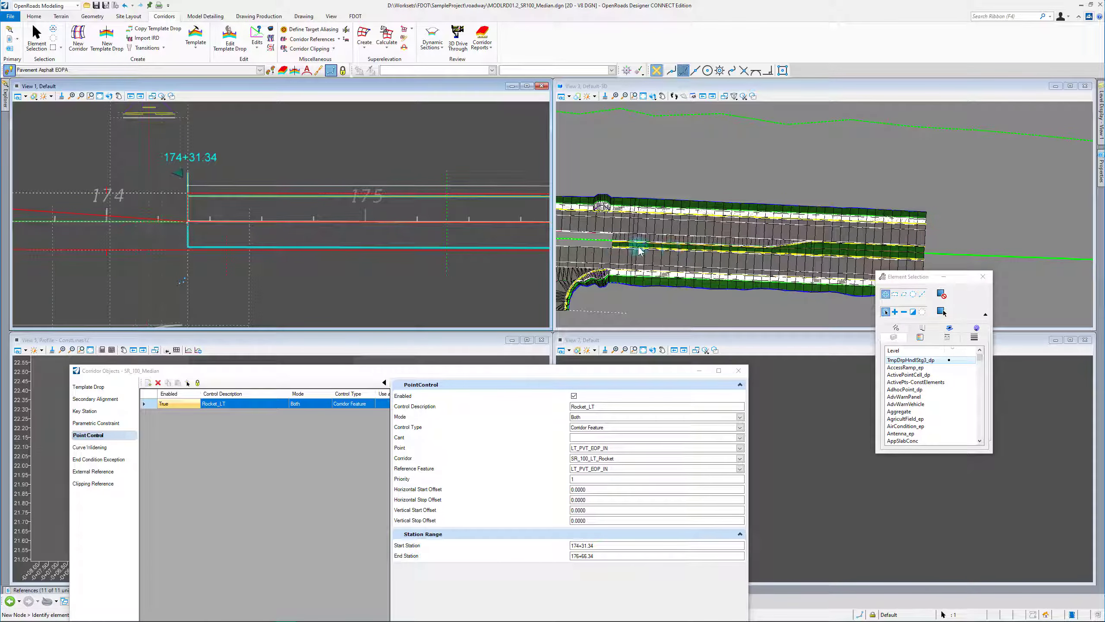
scroll(672, 276, "up", 3)
scroll(868, 231, "up", 5)
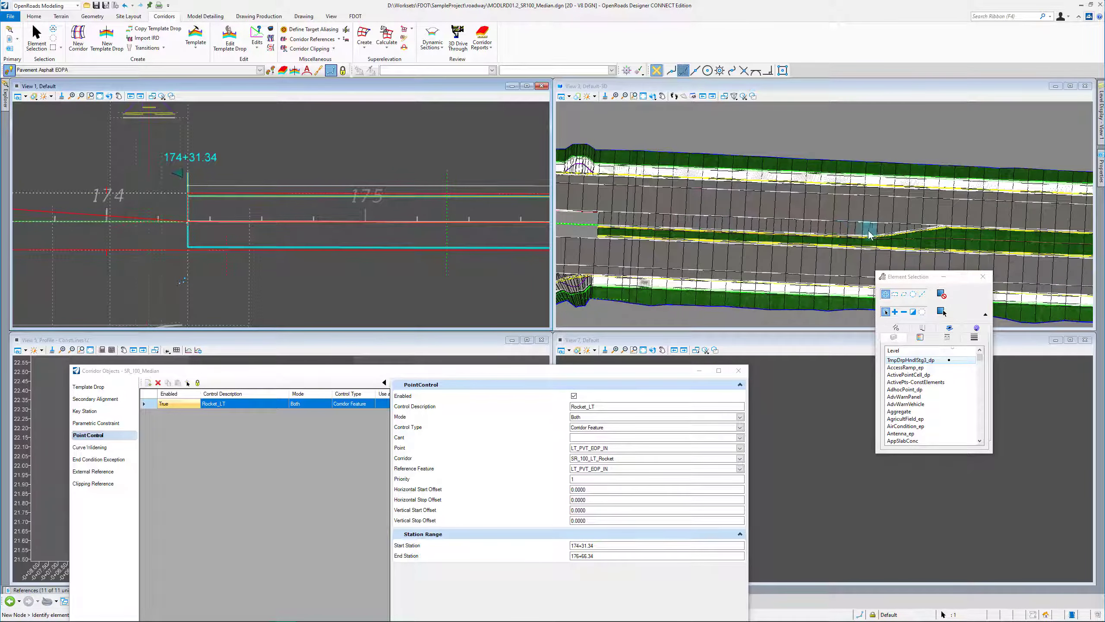
scroll(1024, 198, "down", 6)
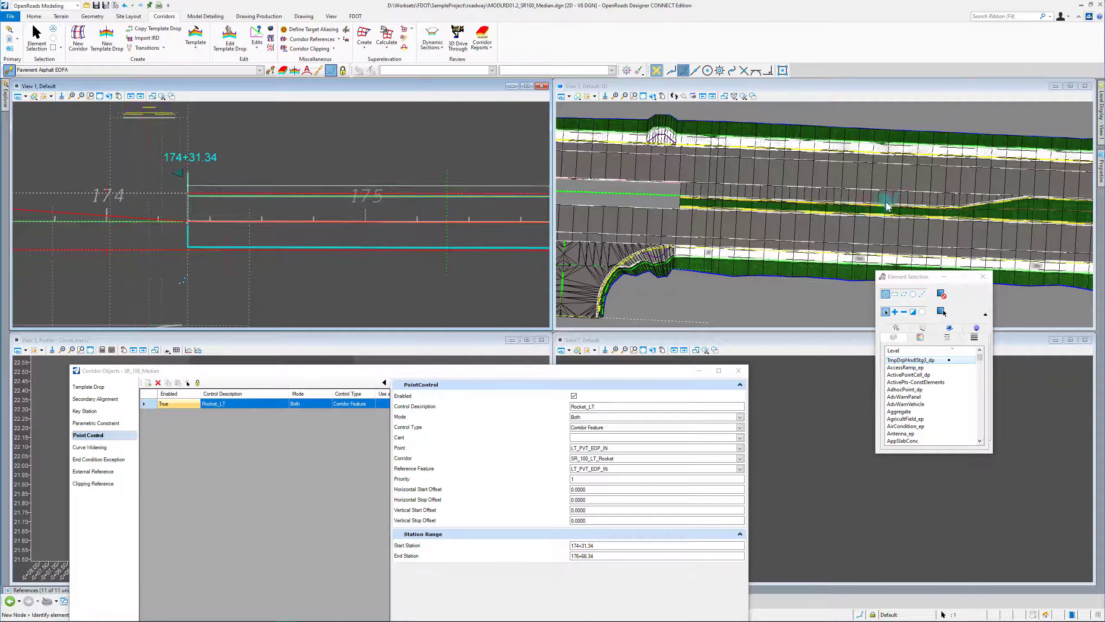
scroll(673, 202, "up", 3)
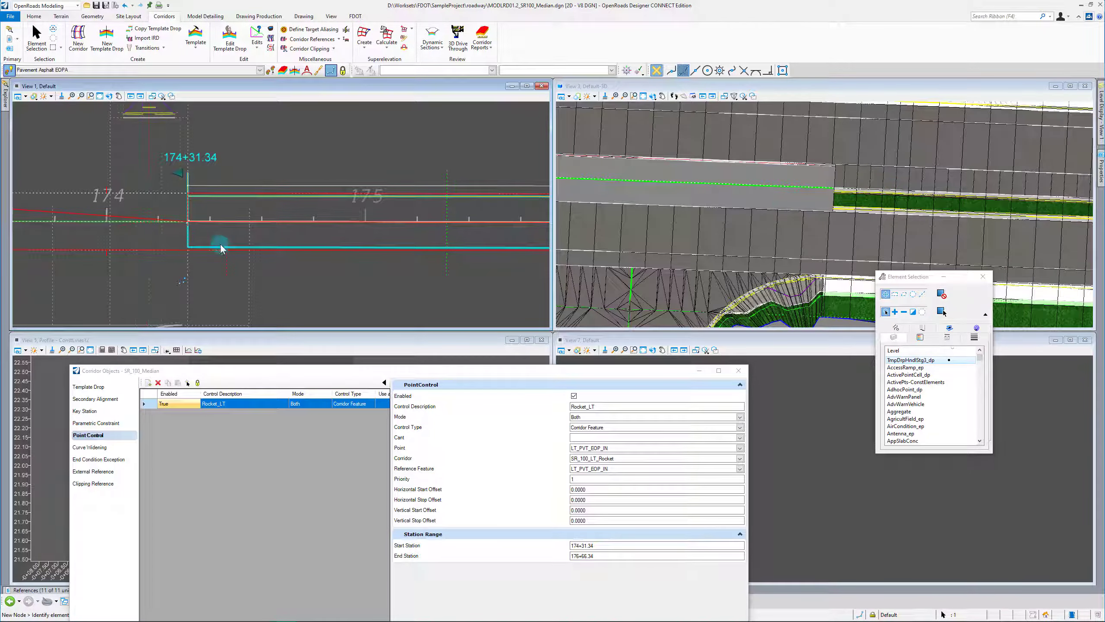
scroll(409, 242, "down", 2)
scroll(279, 243, "up", 4)
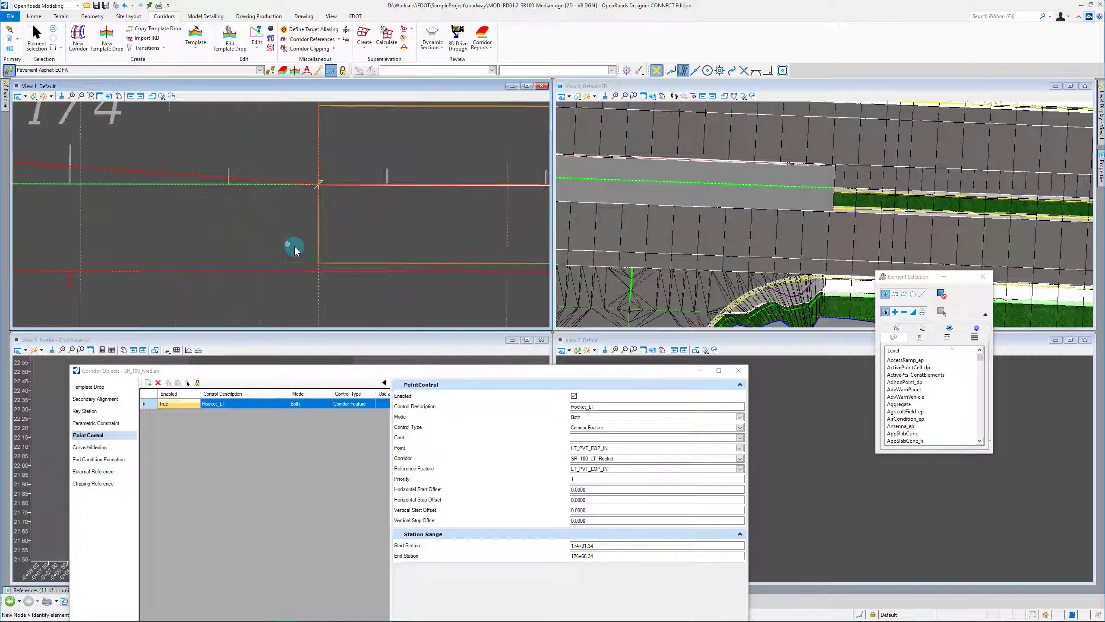
Turn off the template drop handle and corridor handle levels in the plan view.
mouse_move(1101, 114)
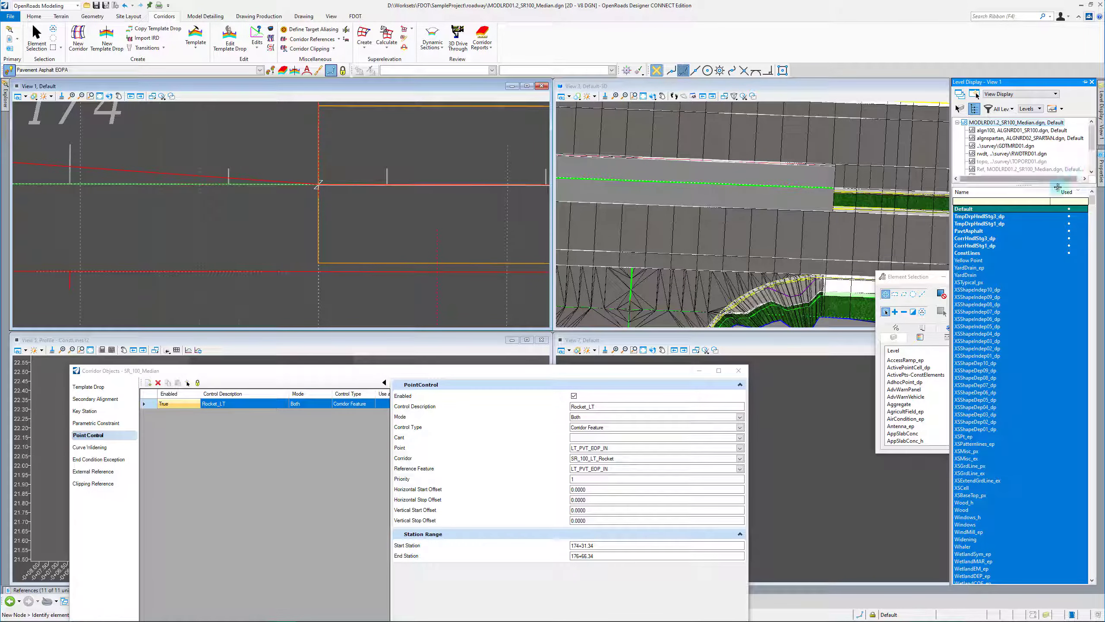
left_click(995, 217)
left_click(995, 223)
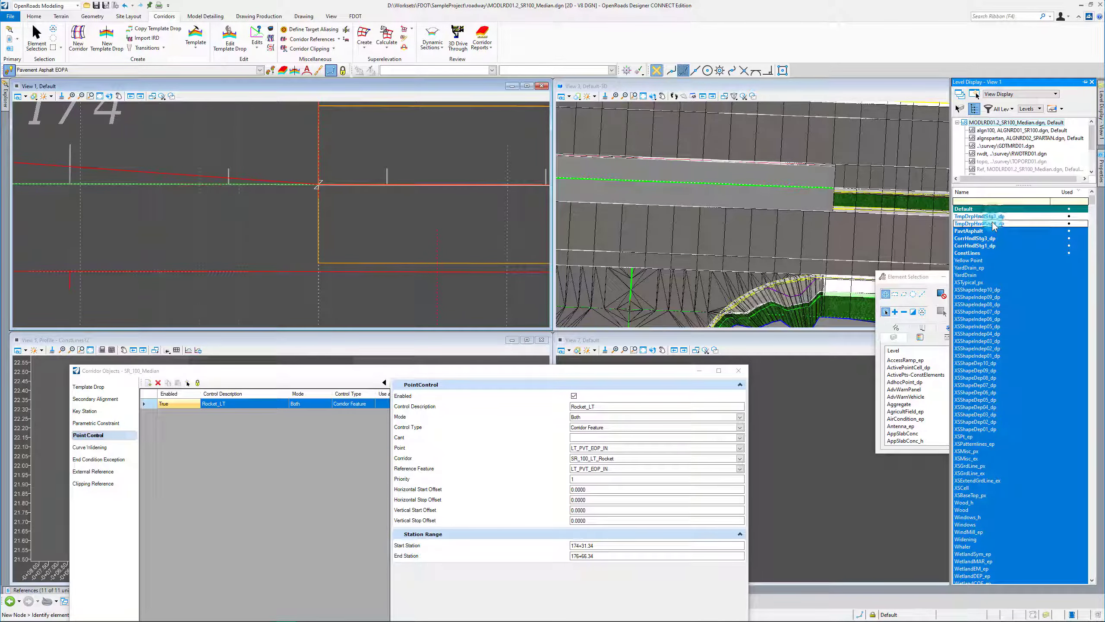
left_click(977, 239)
left_click(977, 246)
scroll(171, 213, "down", 4)
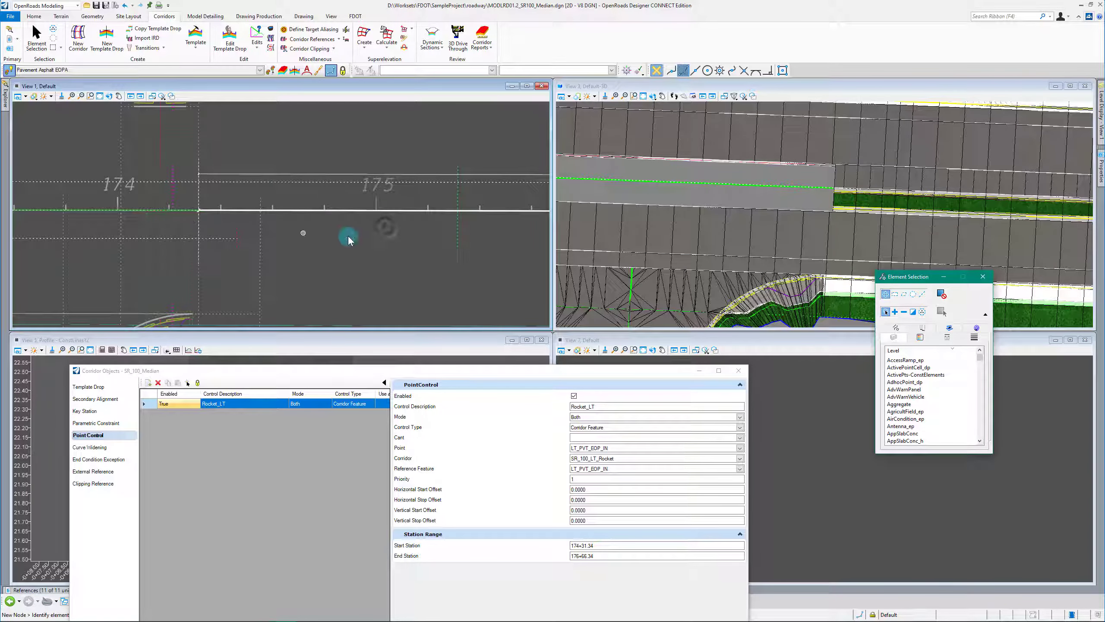
Match the active feature to the semicircular median nose near station 173 and start a simple arc from an element.
left_click(269, 70)
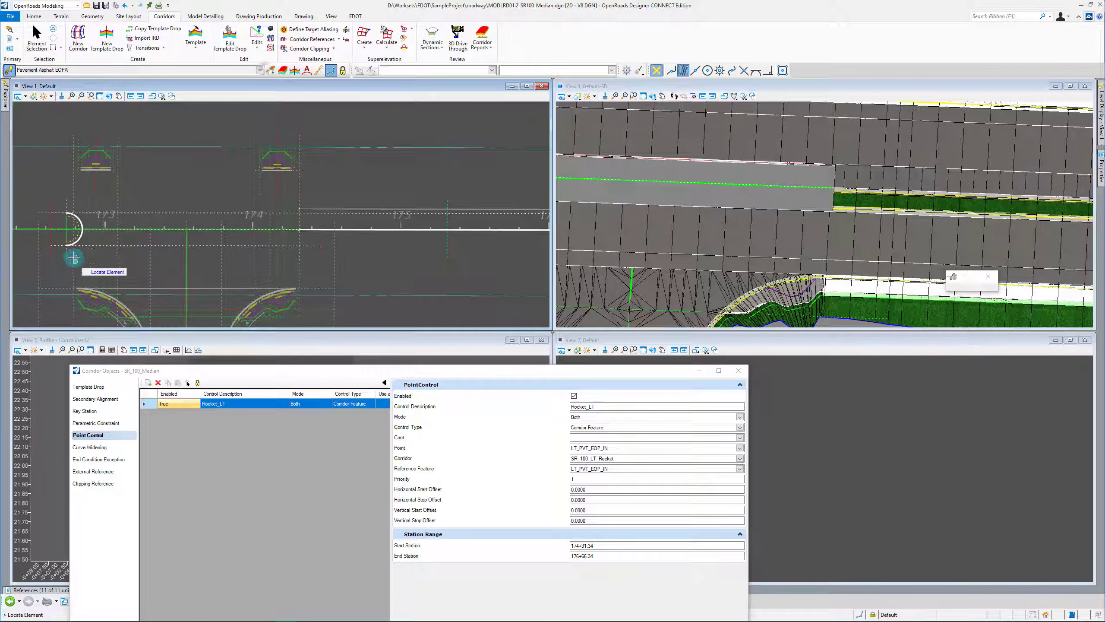
left_click(92, 16)
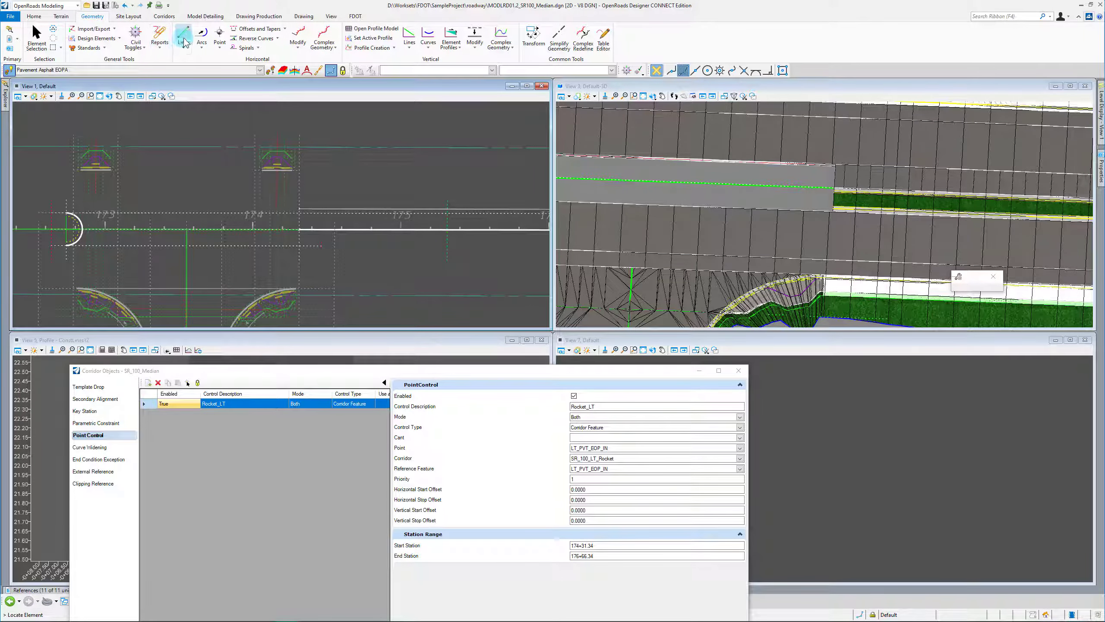
left_click(203, 39)
scroll(287, 279, "up", 6)
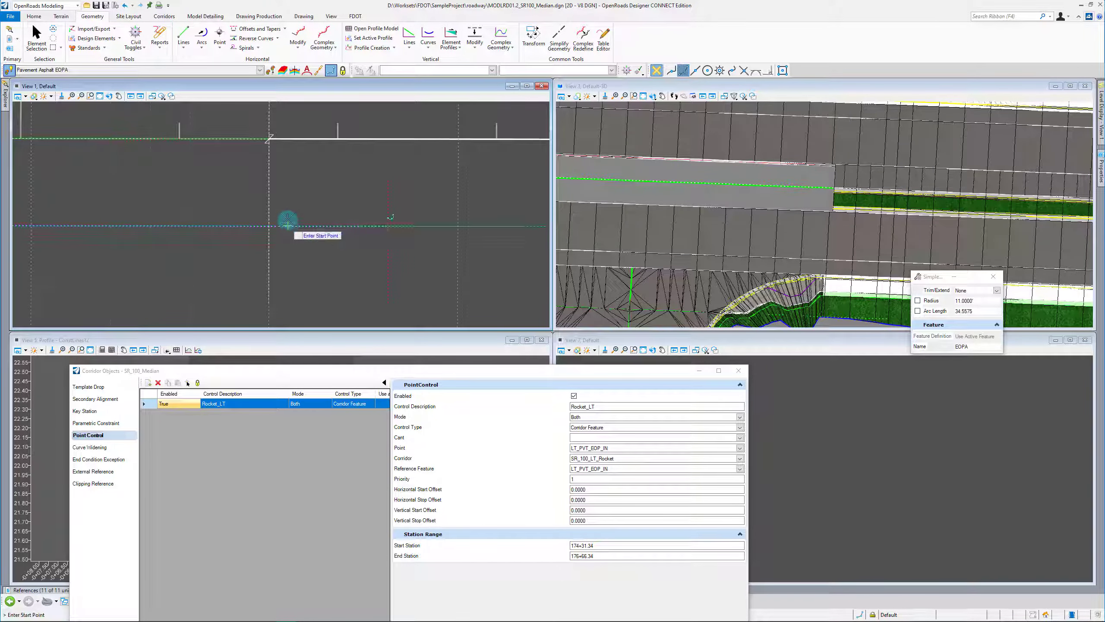
left_click(743, 70)
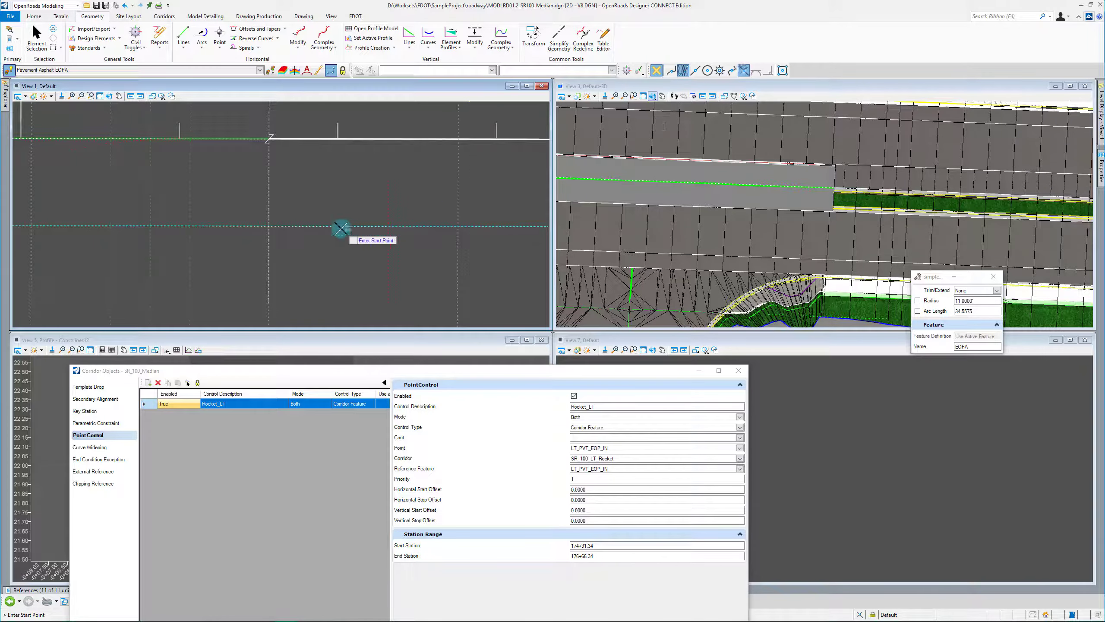
left_click(269, 226)
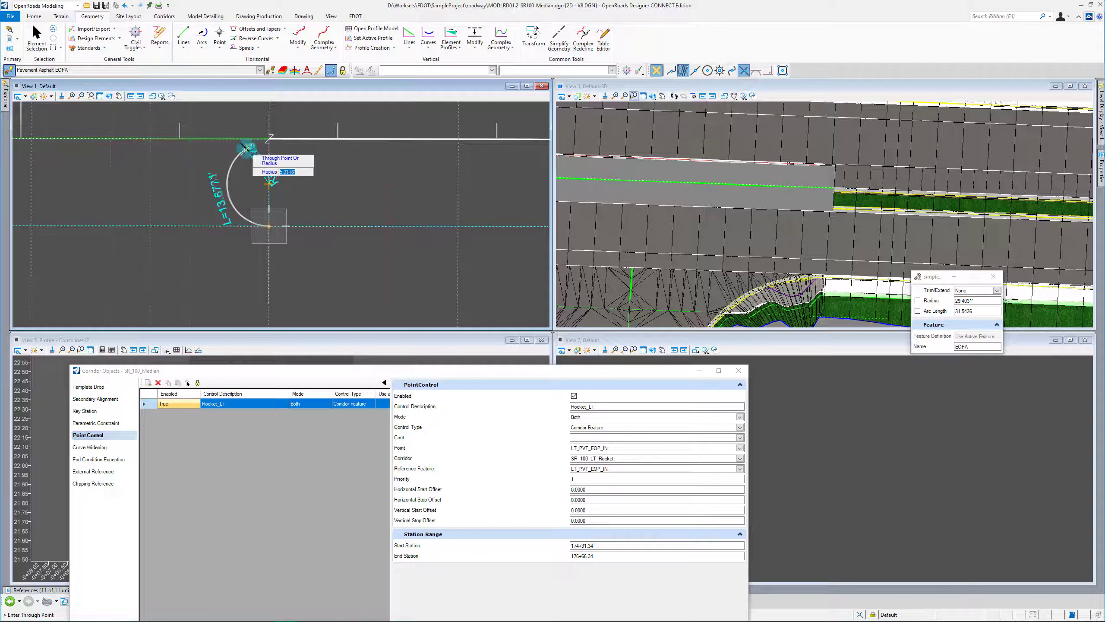
left_click(684, 70)
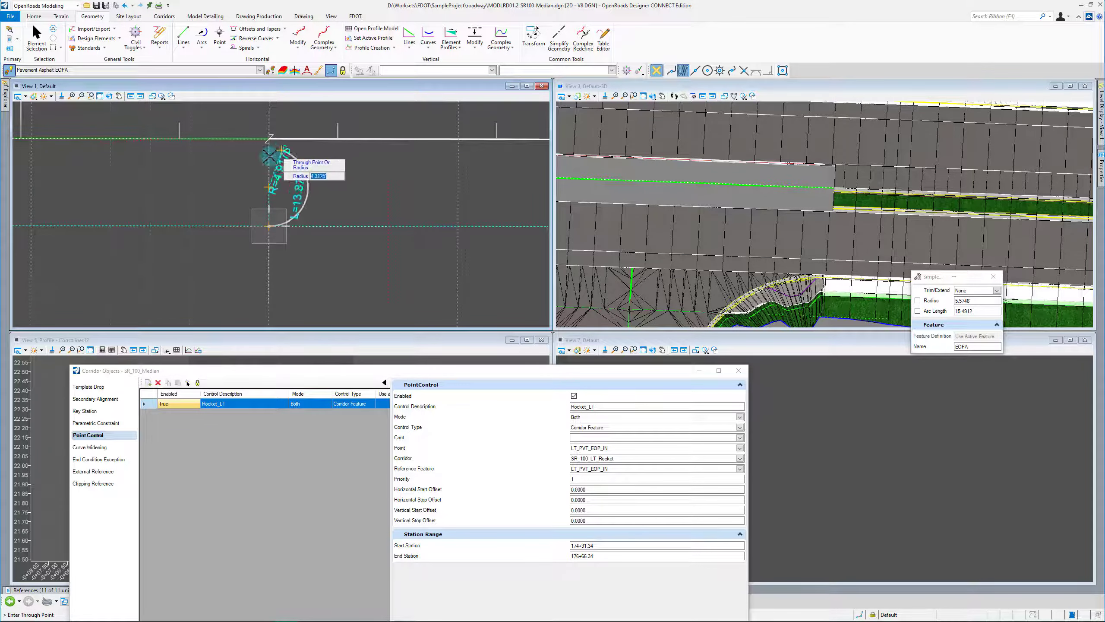
scroll(277, 140, "up", 3)
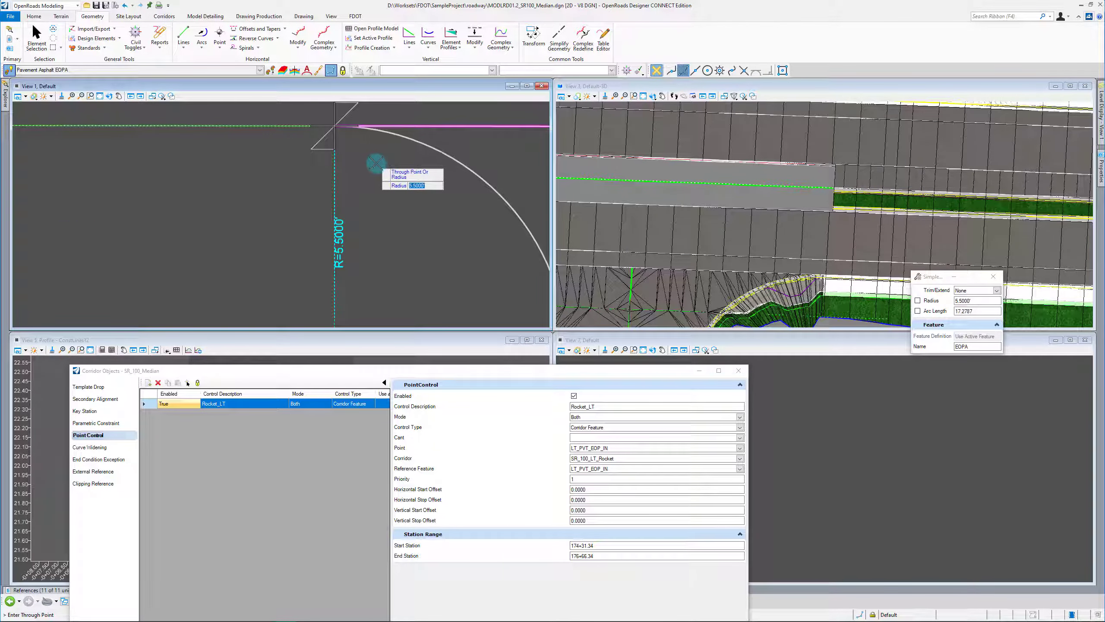
scroll(305, 174, "down", 3)
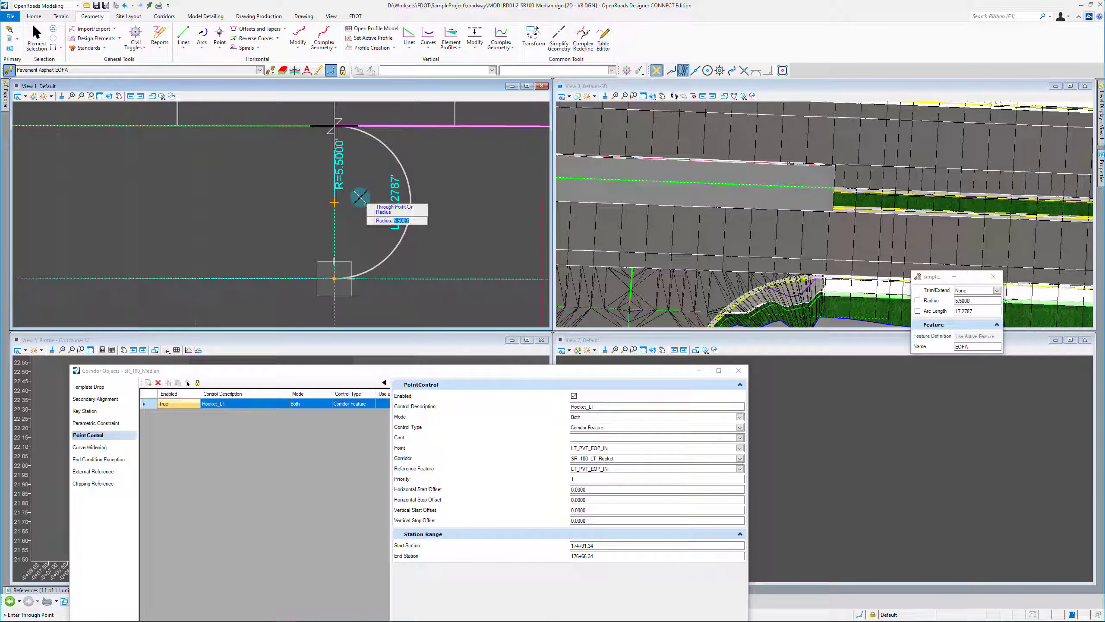
right_click(407, 140)
scroll(290, 210, "down", 1)
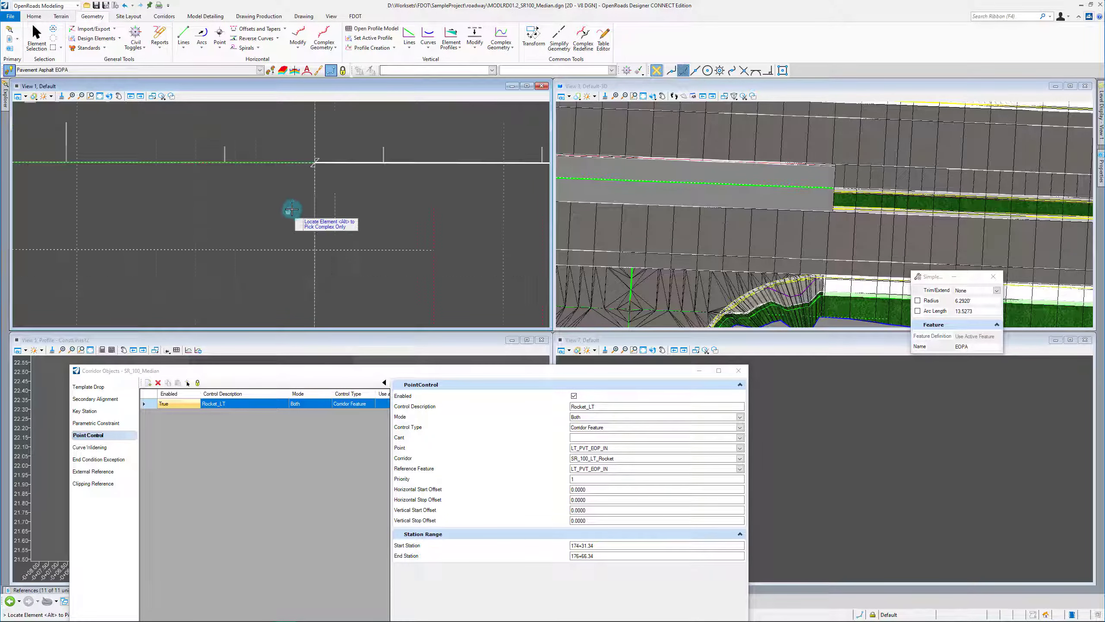
Draw a semicircular arc of 5.5' radius from the turn lane line's starting end to the parallel construction line, without trimming.
left_click(334, 163)
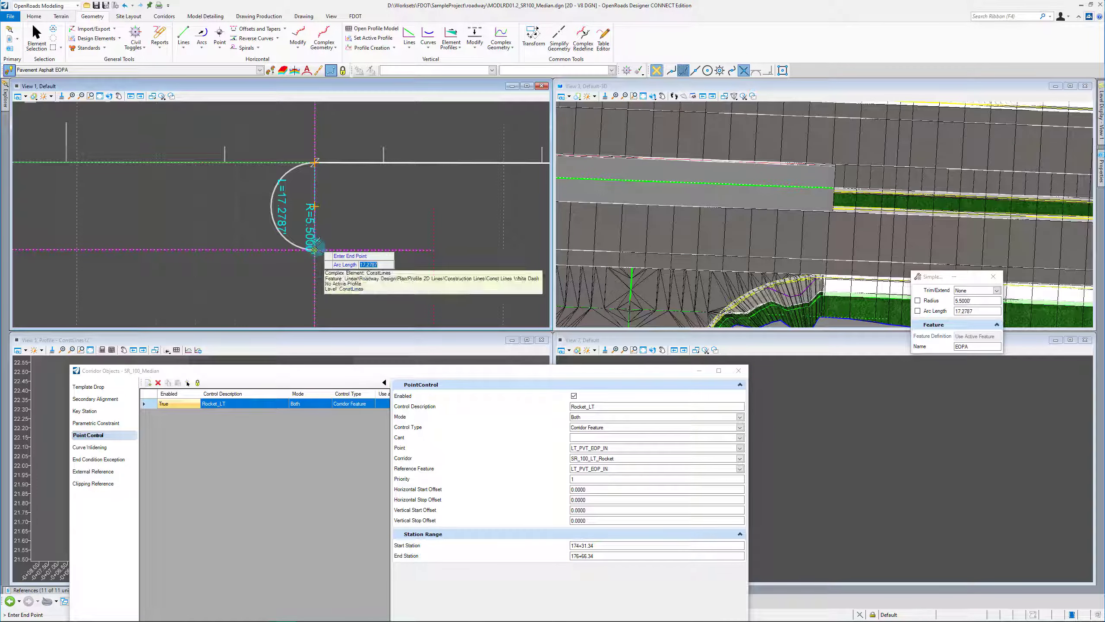
left_click(314, 249)
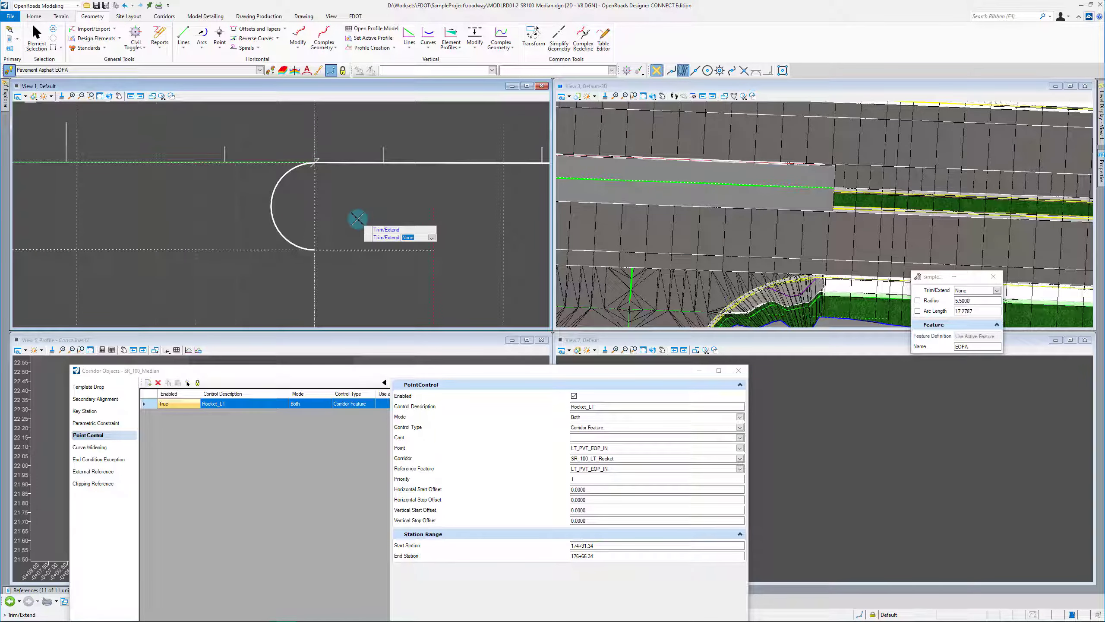
left_click(340, 218)
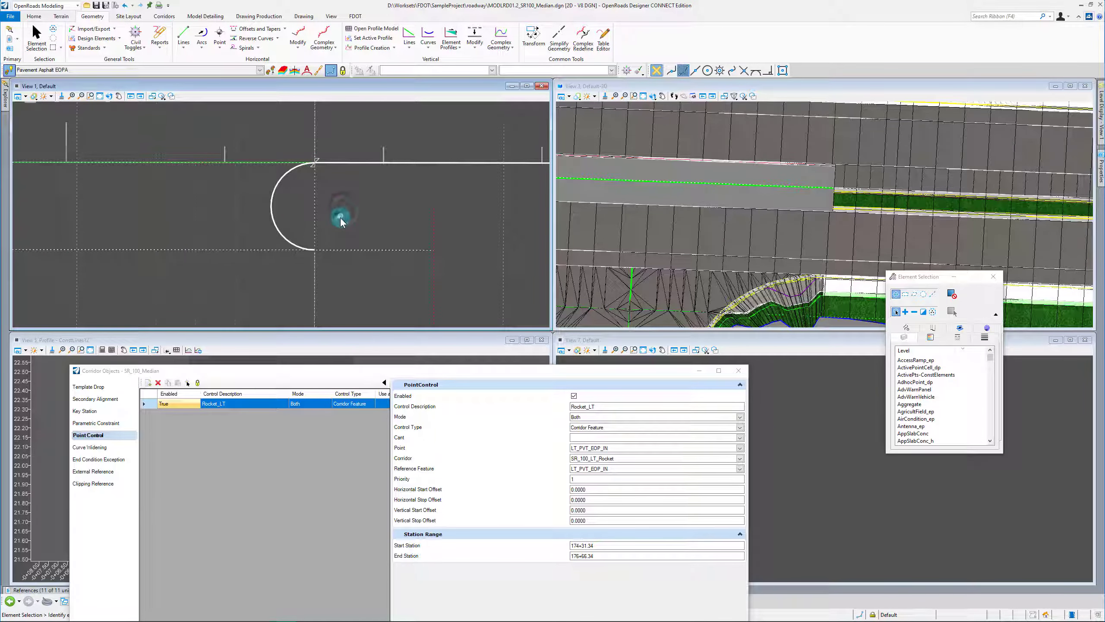
Match the active feature definition to the Const Lines Yellow Dash arc inside the median nose near station 173.
scroll(340, 218, "down", 2)
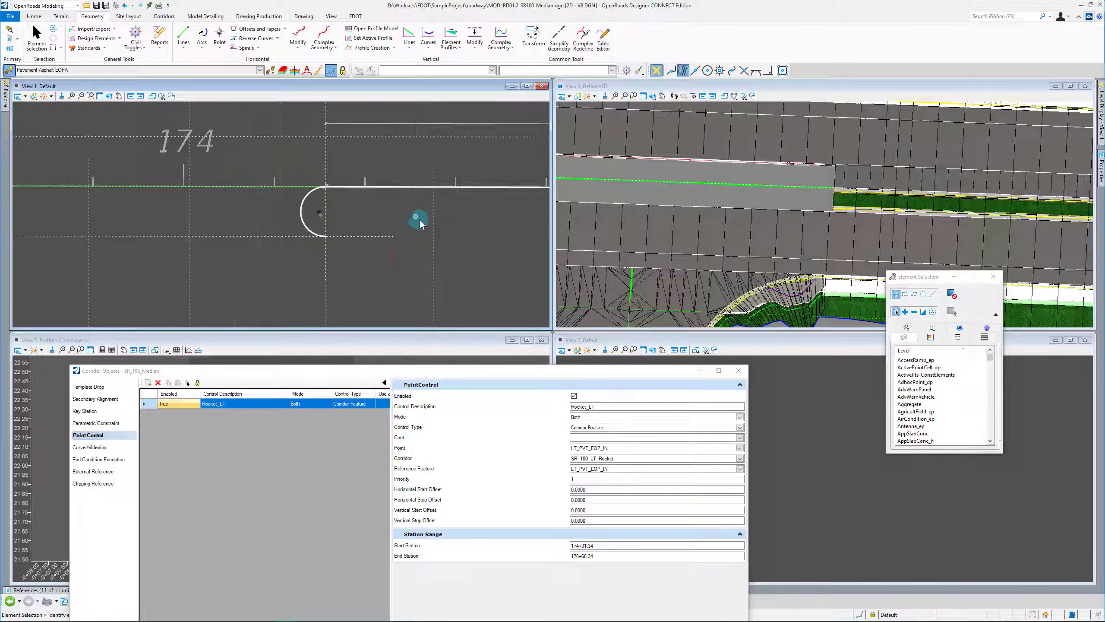
scroll(269, 178, "down", 2)
left_click(271, 70)
scroll(55, 179, "up", 2)
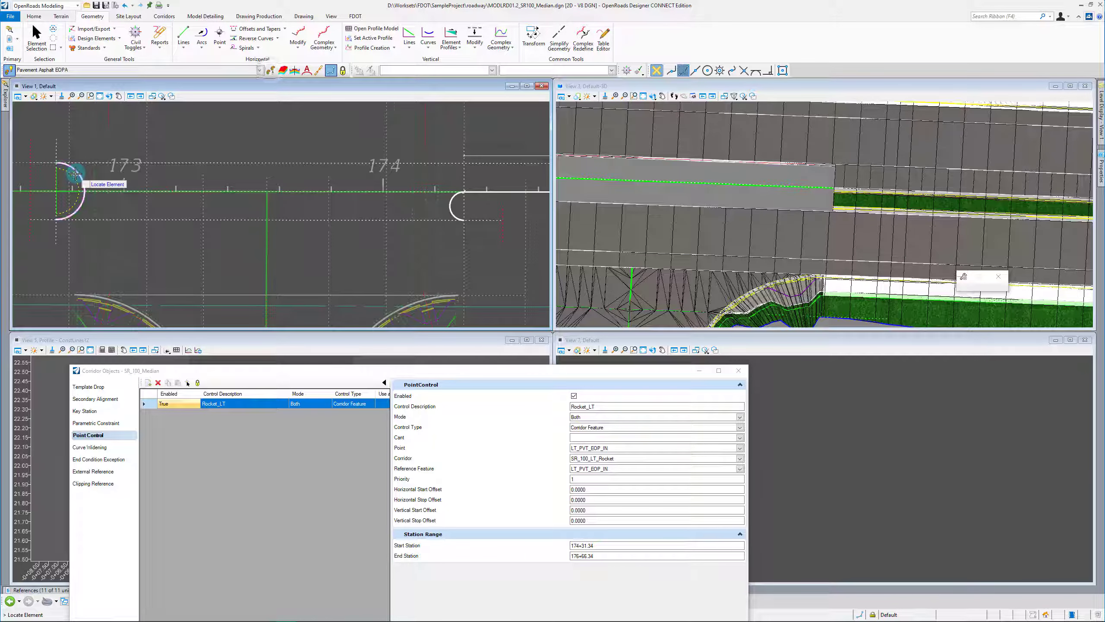
left_click(72, 174)
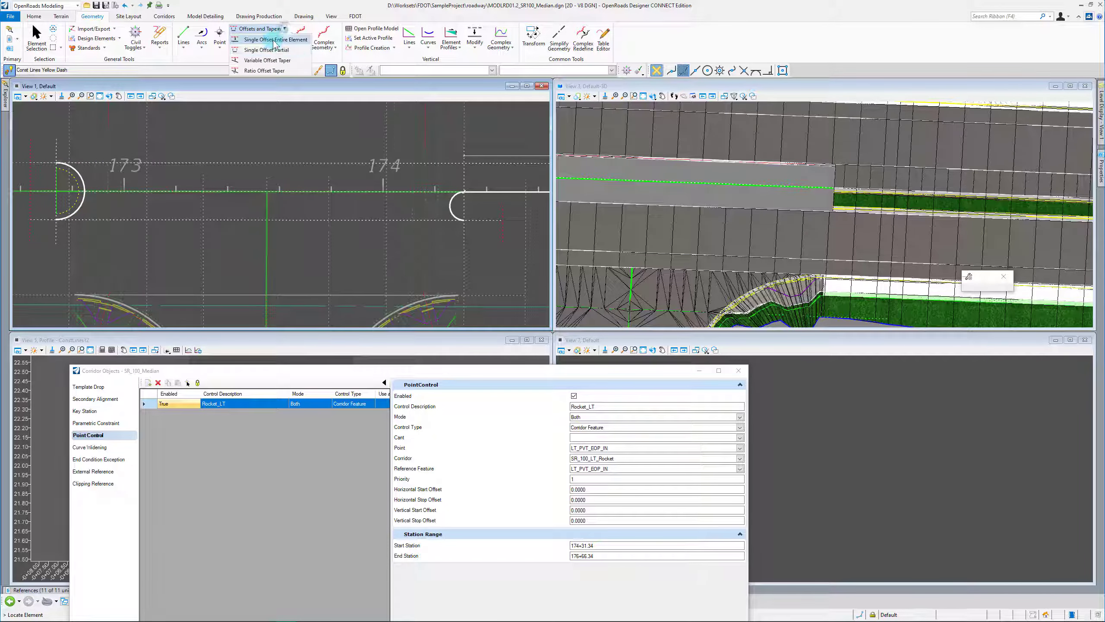
Offset the entire nose arc near station 174+31.34 inward by 2.25', without mirroring.
scroll(500, 208, "up", 3)
left_click(330, 210)
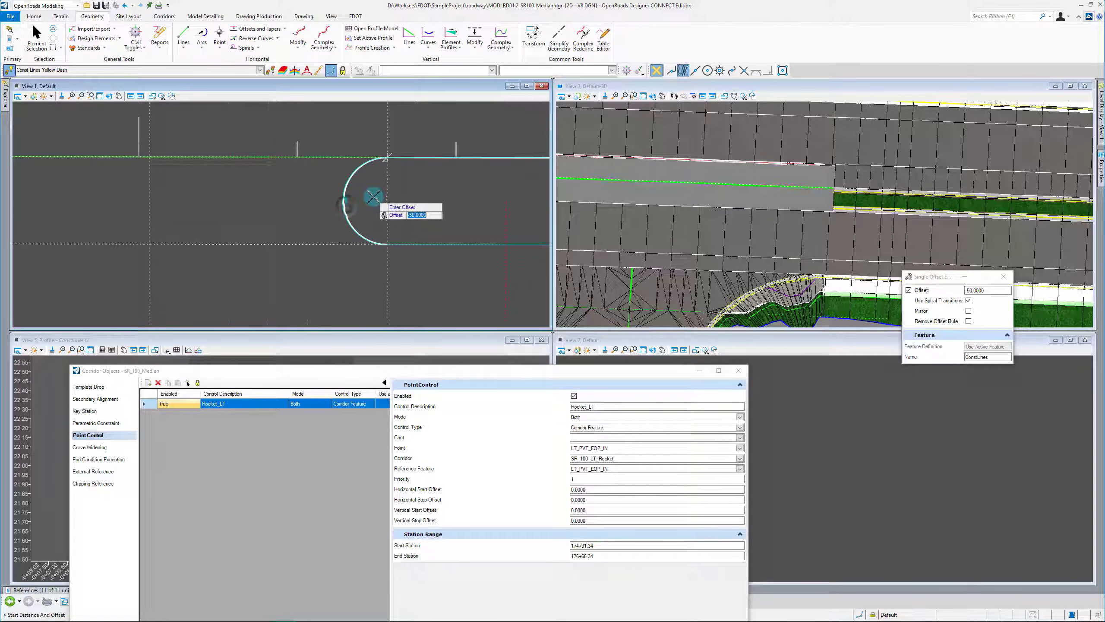
type("2.25")
key("Return")
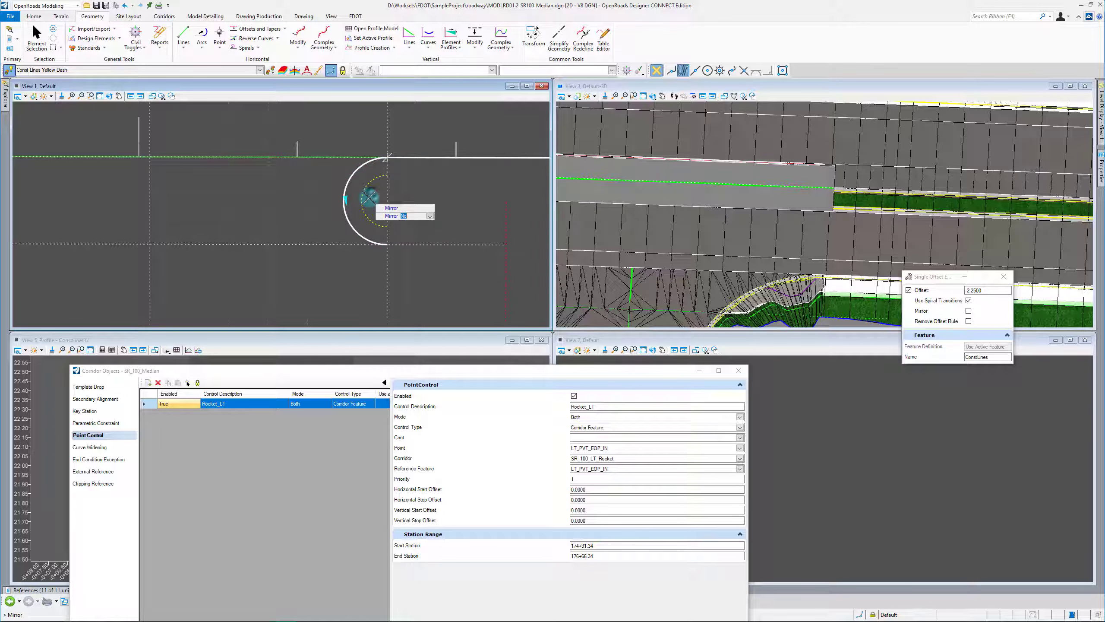
left_click(374, 198)
With Const Lines Green as the active feature, create a zero-offset partial line along the vertical construction line between the dashed inner arc's endpoints.
left_click(273, 72)
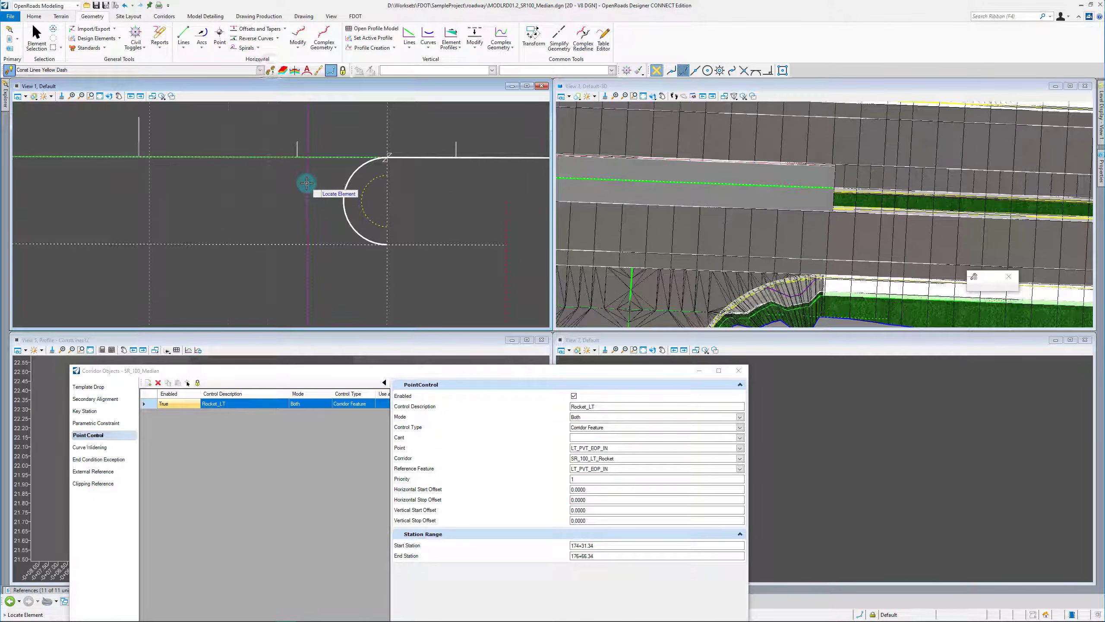
left_click(260, 70)
left_click(105, 115)
left_click(188, 35)
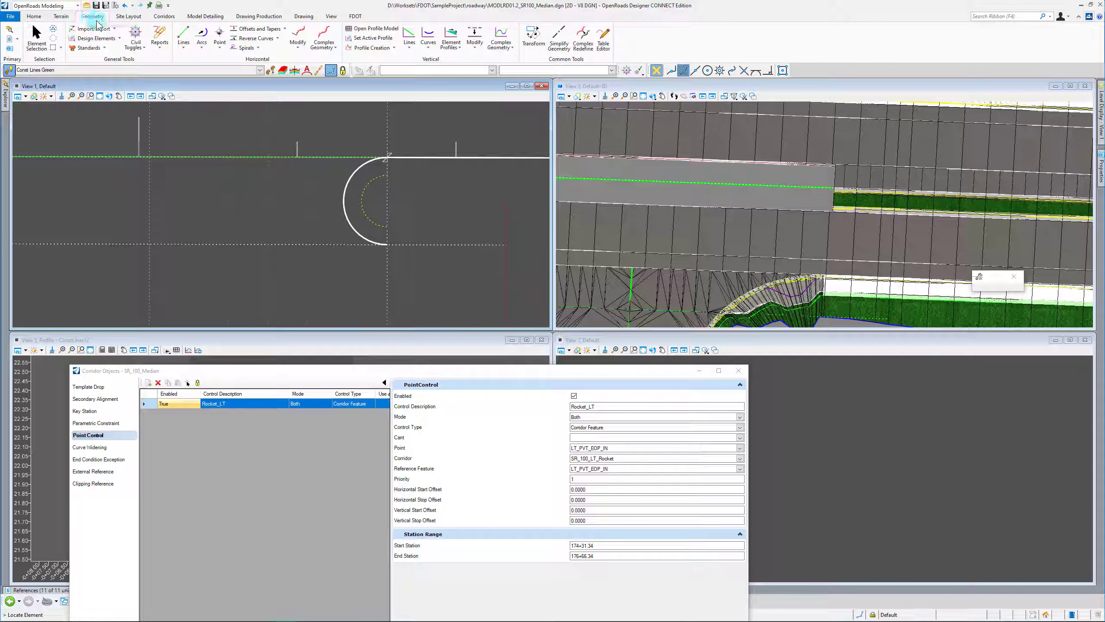
left_click(260, 29)
left_click(262, 48)
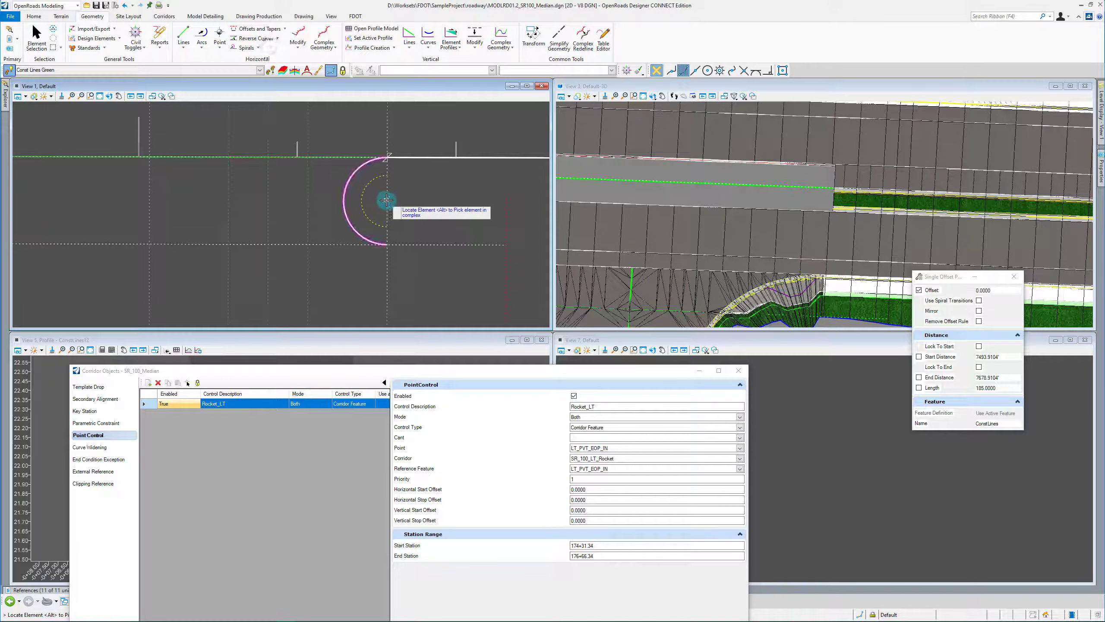
scroll(386, 201, "down", 5)
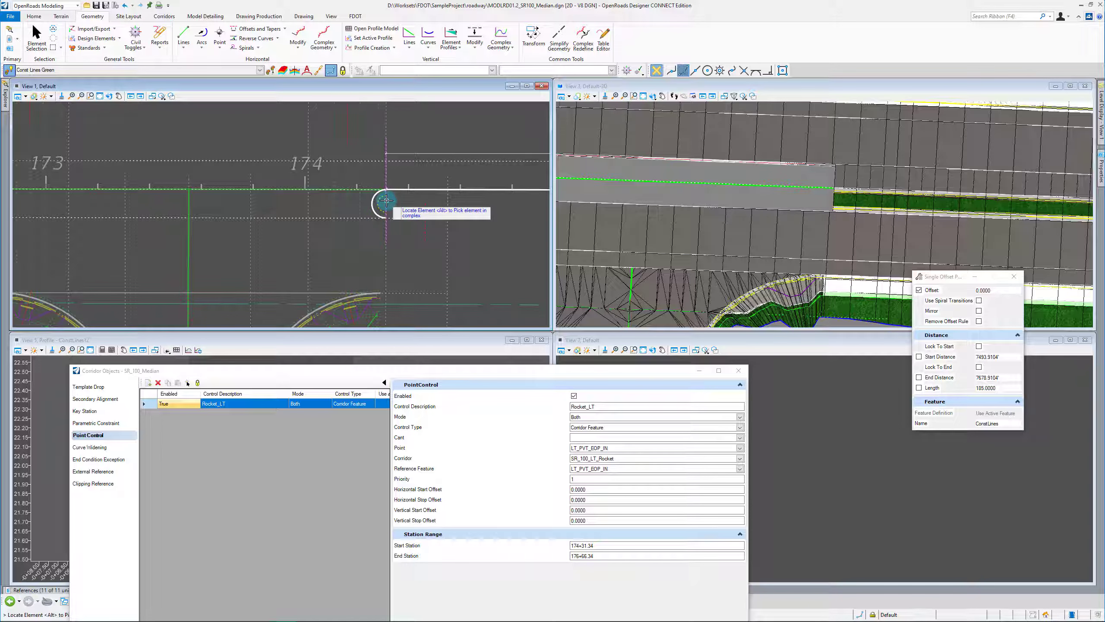
scroll(386, 201, "up", 5)
left_click(361, 233)
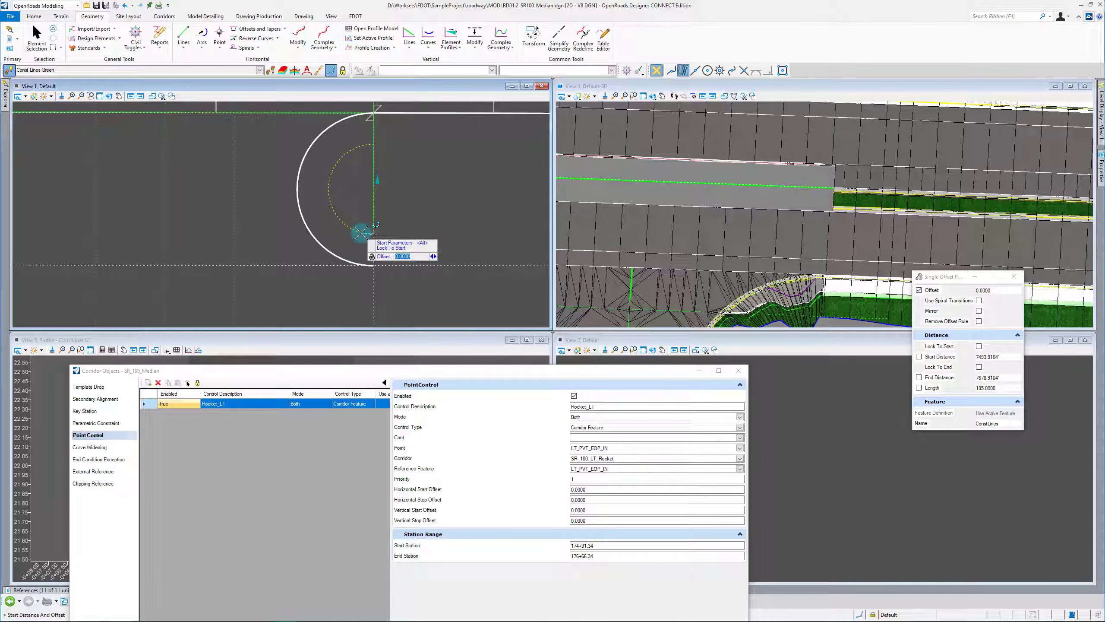
left_click(361, 231)
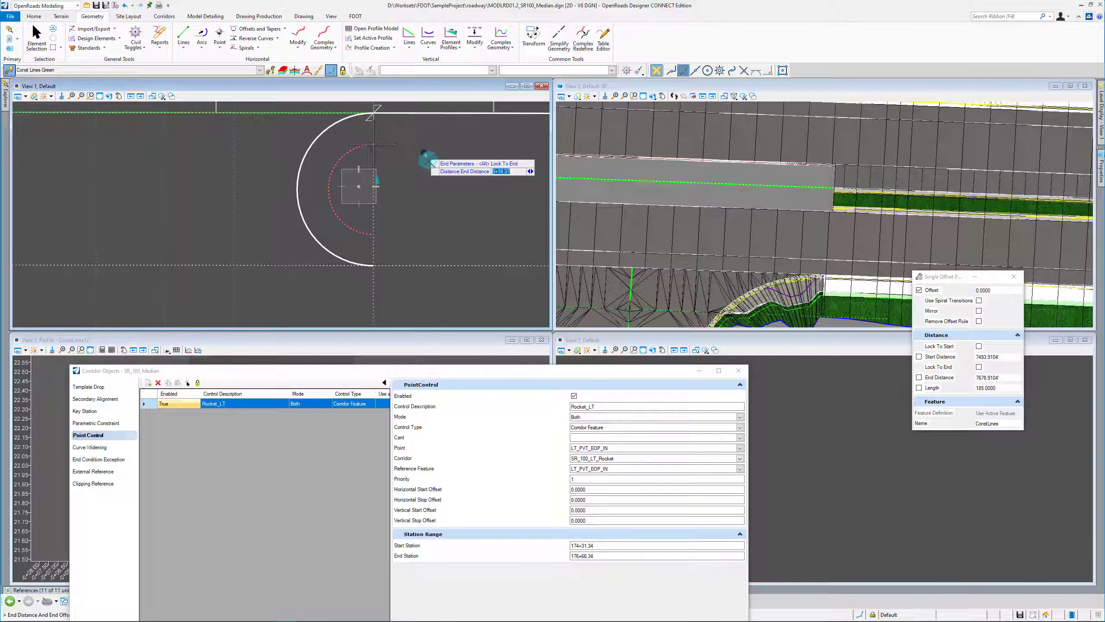
scroll(425, 169, "down", 5)
left_click(420, 178)
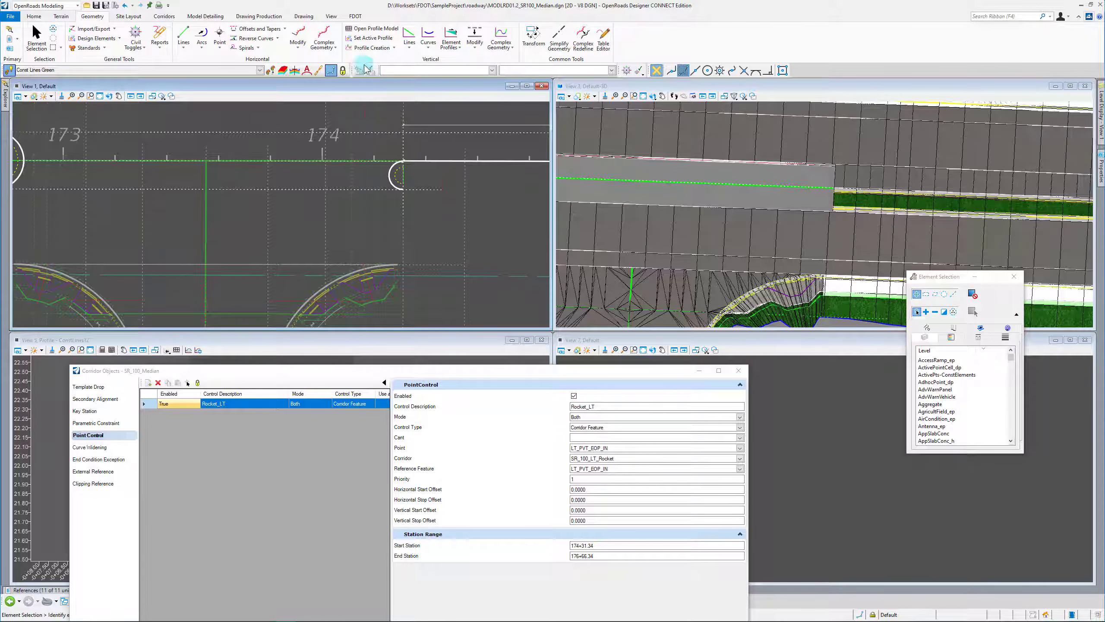
Compare the new nose linework with the curb and grass end of the 3D median and with the finished nose near station 173.
scroll(391, 180, "up", 5)
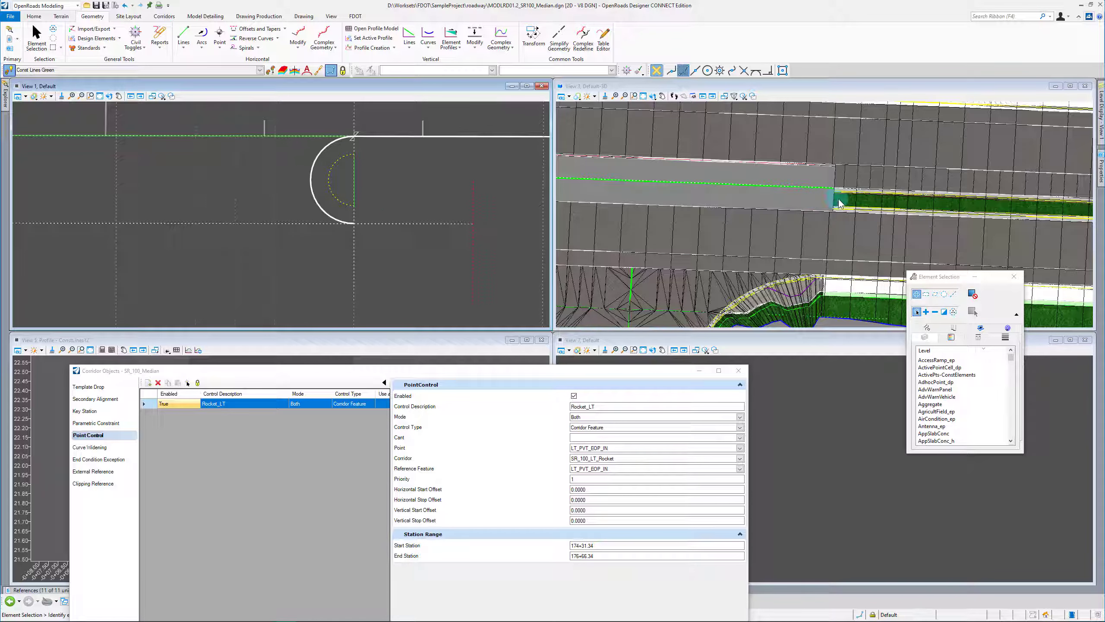
scroll(838, 198, "up", 2)
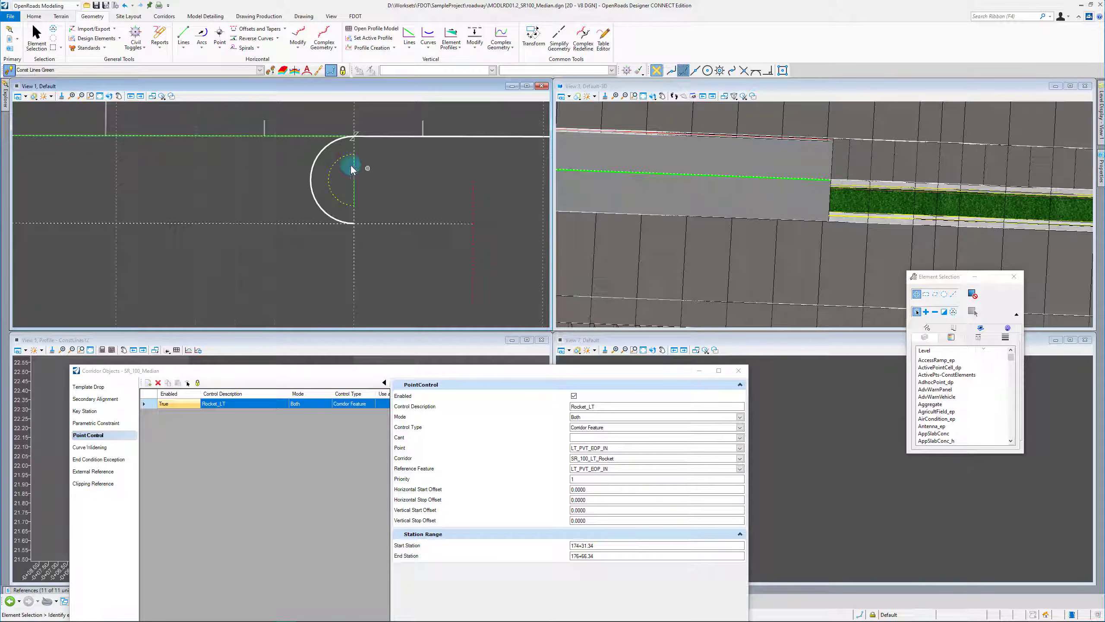
scroll(354, 160, "up", 5)
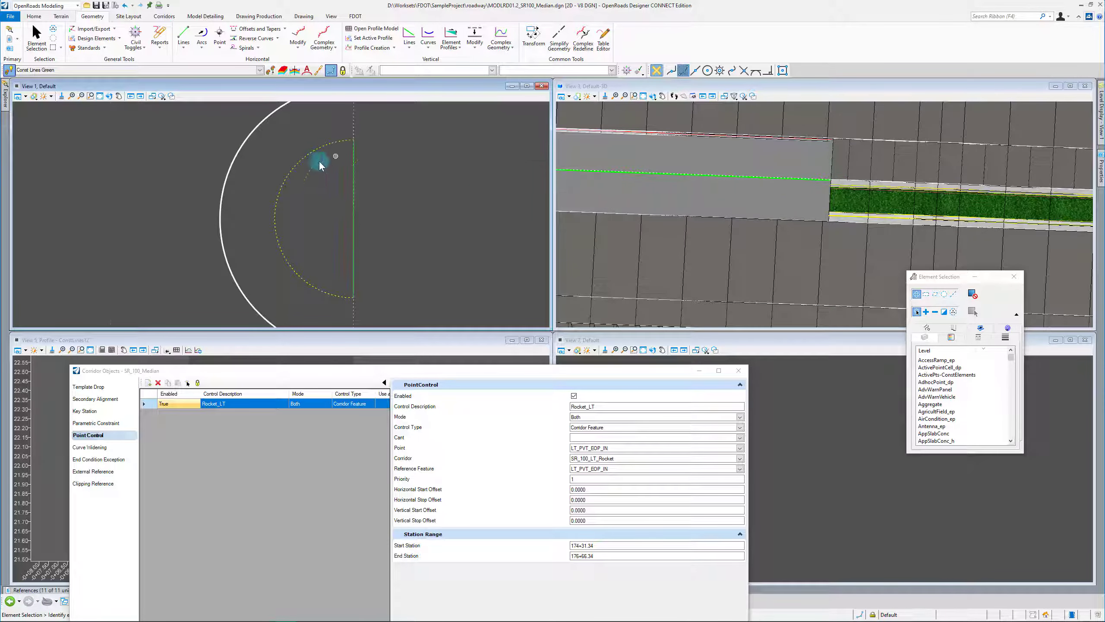
scroll(840, 192, "up", 3)
scroll(744, 202, "down", 3)
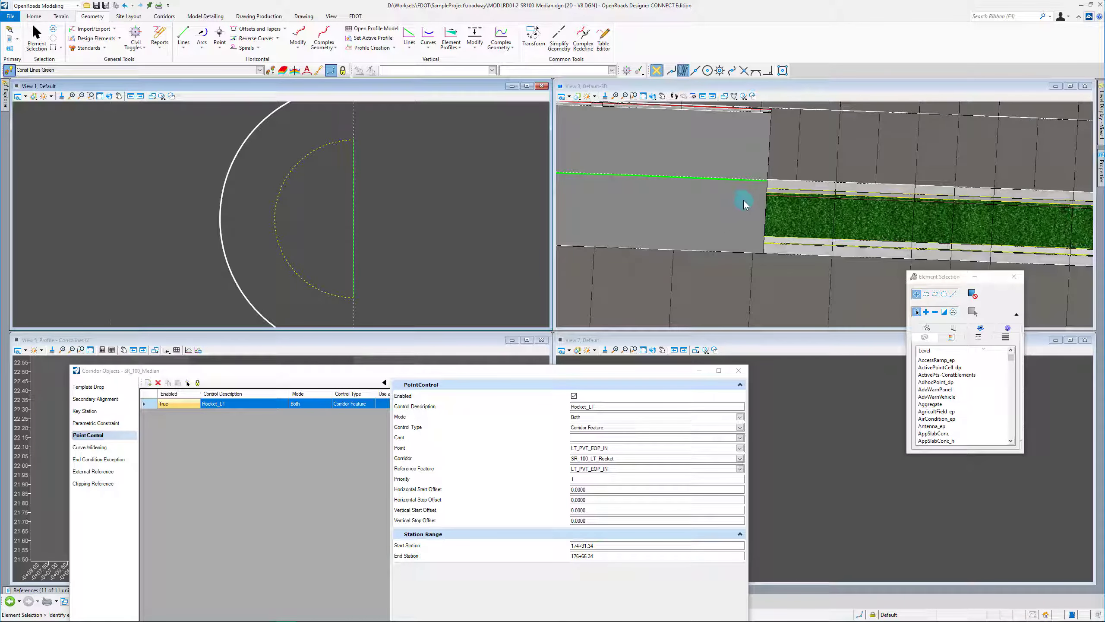
scroll(794, 197, "up", 3)
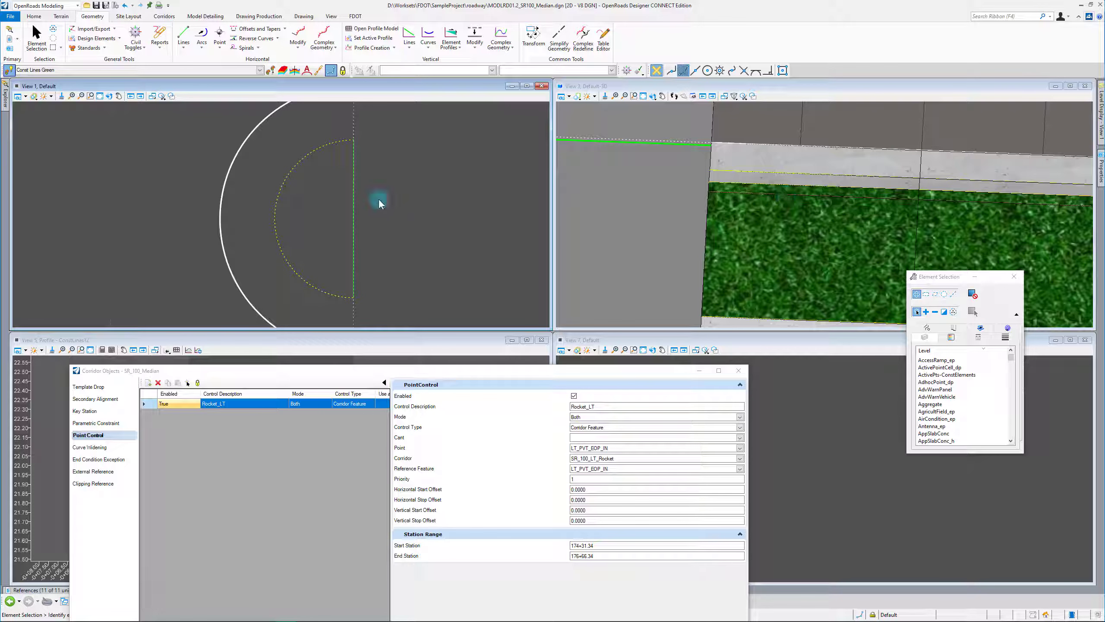
scroll(330, 187, "down", 3)
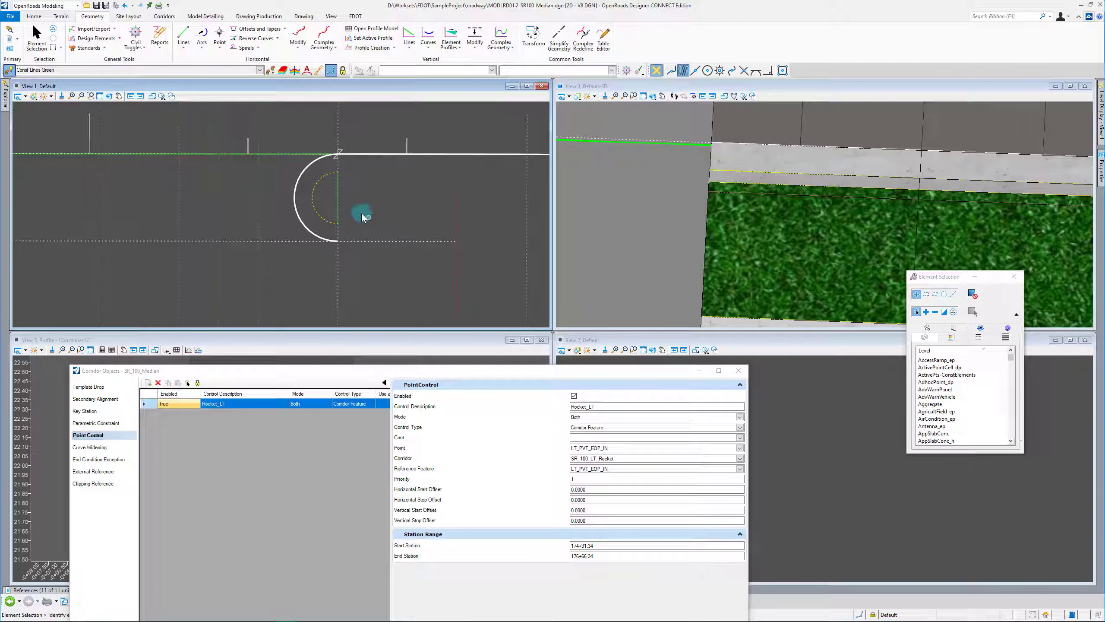
scroll(330, 202, "down", 3)
scroll(210, 192, "up", 3)
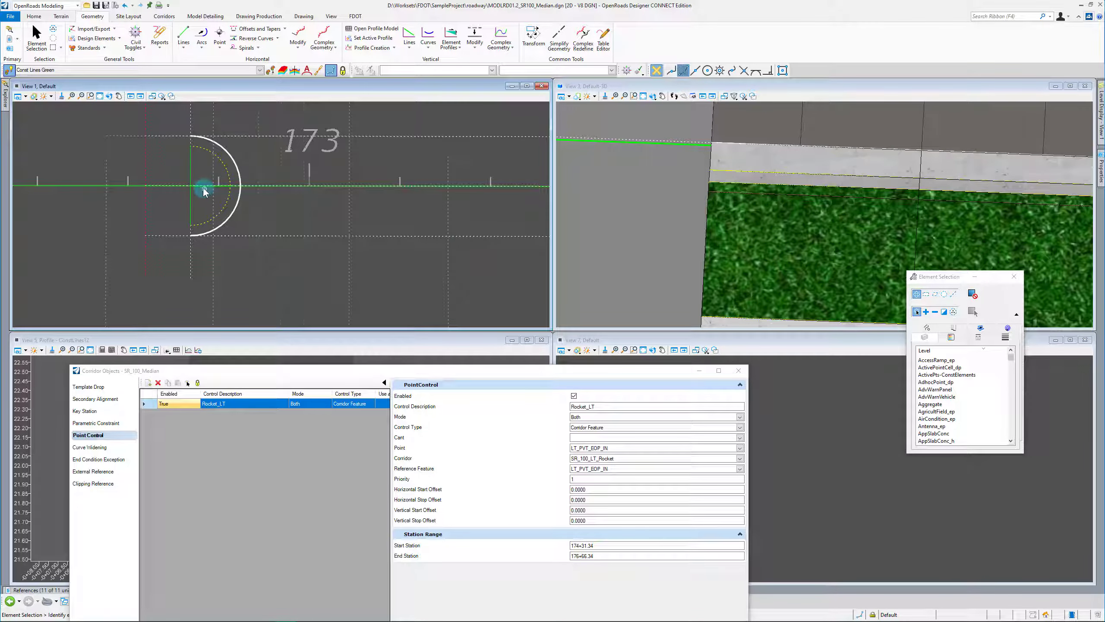
scroll(835, 204, "down", 3)
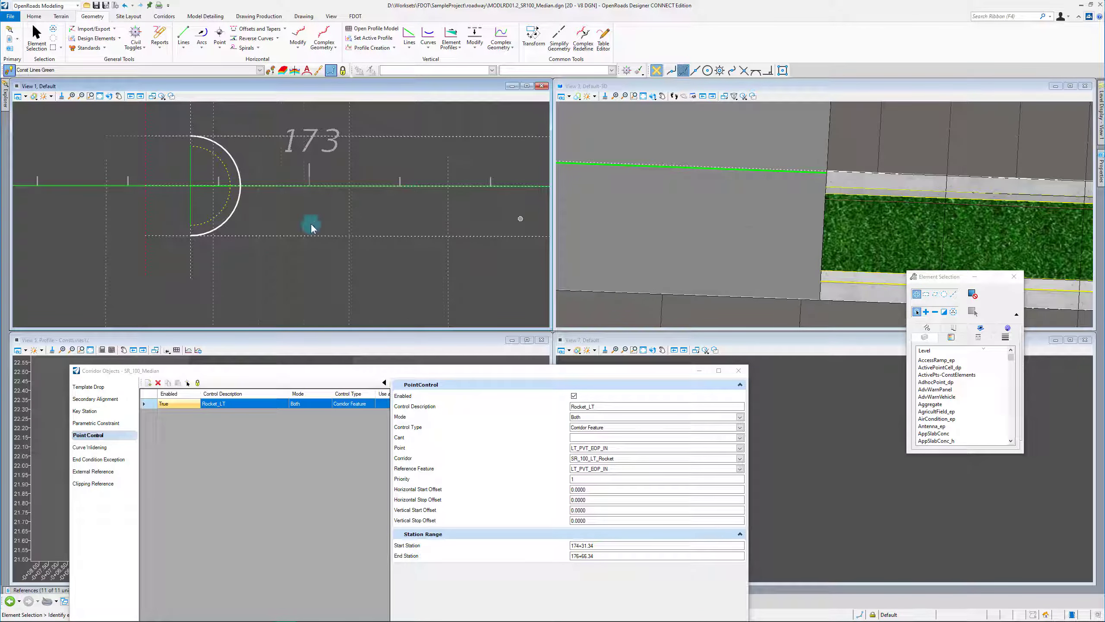
scroll(311, 224, "down", 3)
scroll(442, 217, "up", 4)
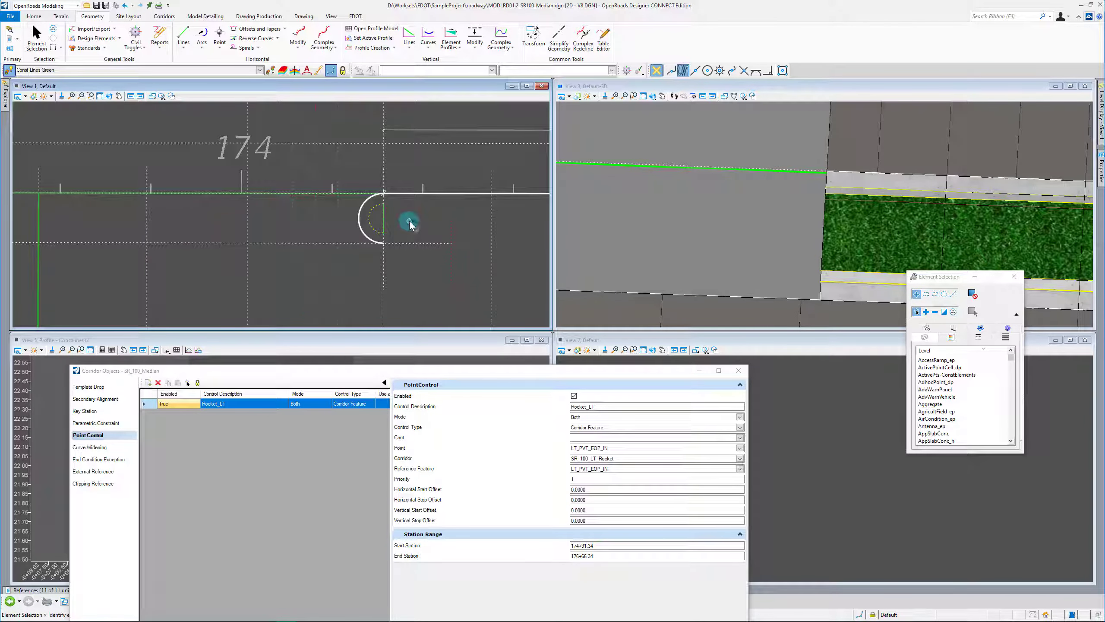
scroll(410, 223, "up", 2)
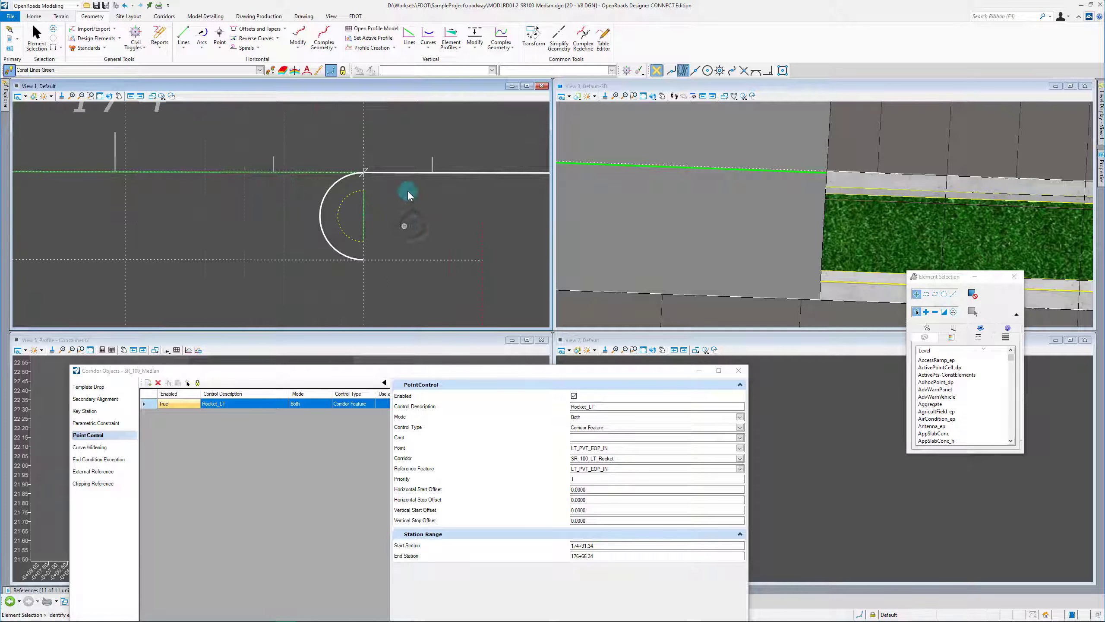
left_click(451, 35)
left_click(385, 214)
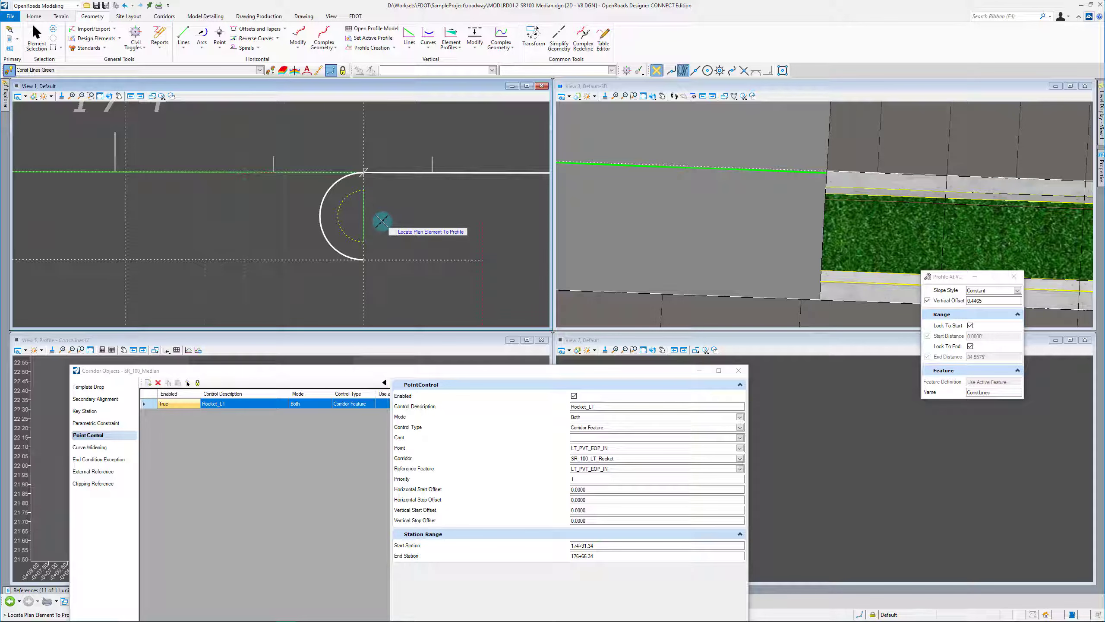
right_click(381, 223)
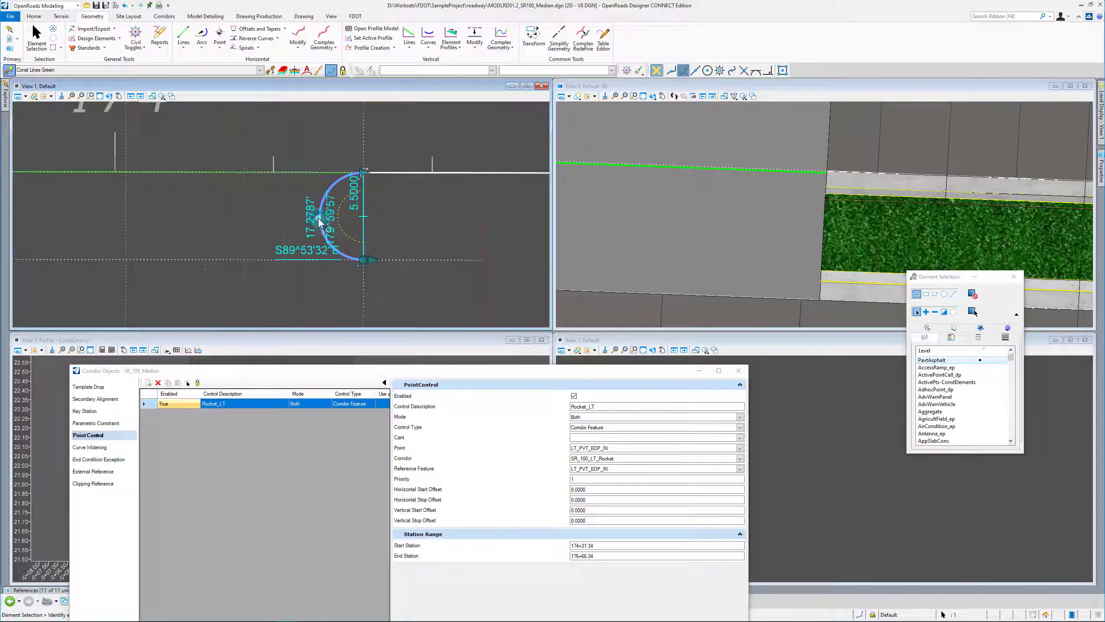
Open the outer nose arc's profile model in View 5 and minimize the Corridor Objects dialog.
left_click(342, 215)
left_click(45, 380)
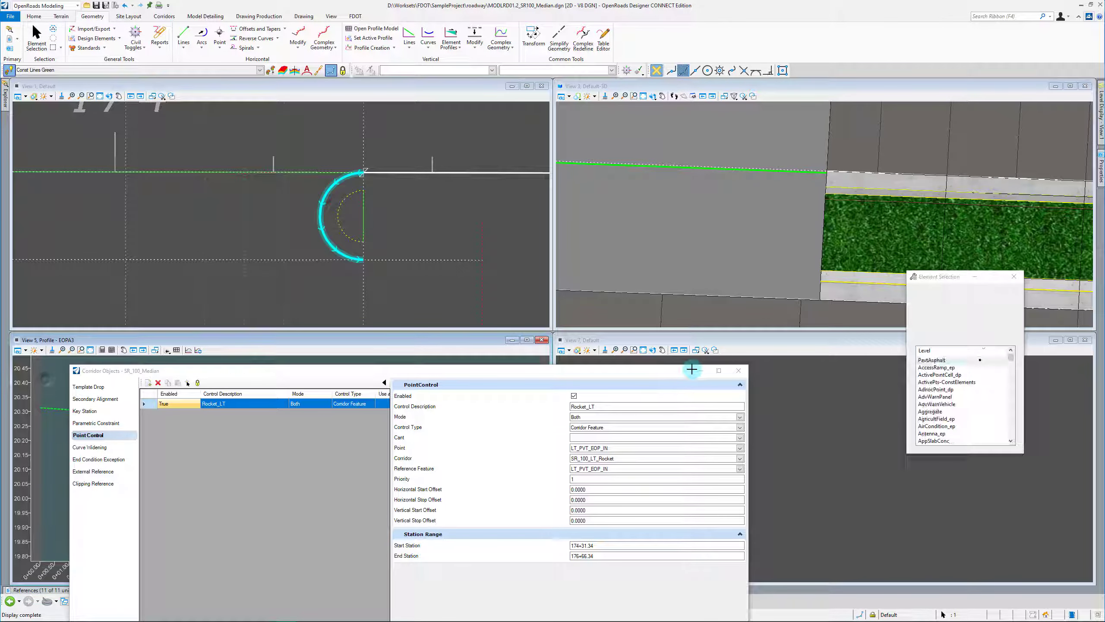
left_click(699, 370)
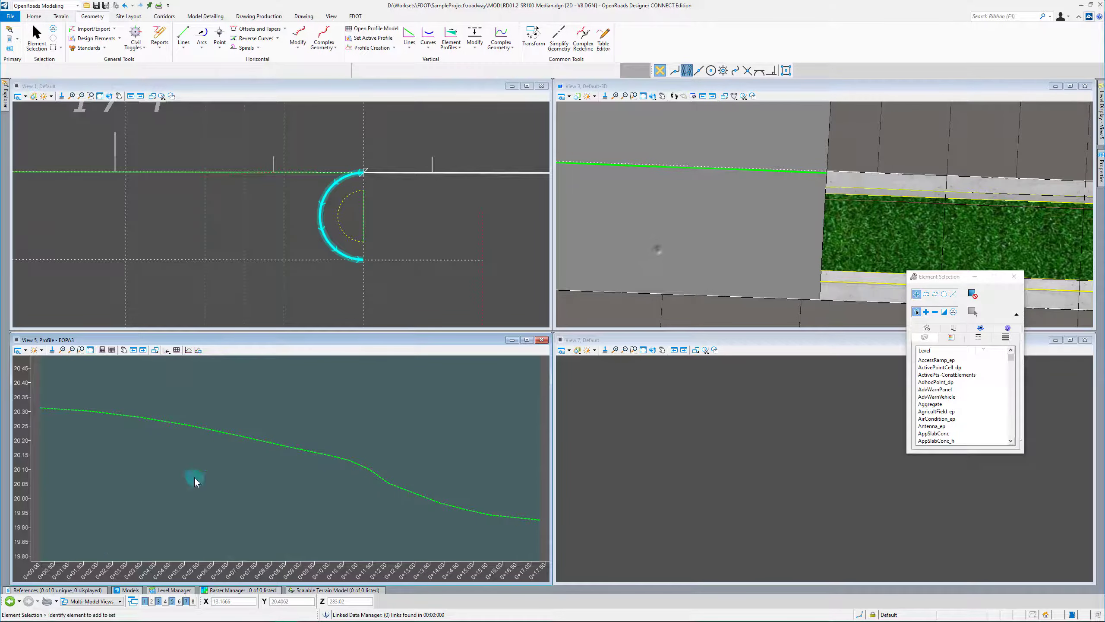
Turn on the display of the MODLRD01.1Z_SR100_PavtProj_.dgn reference in the 3D view.
left_click(653, 247)
left_click(56, 589)
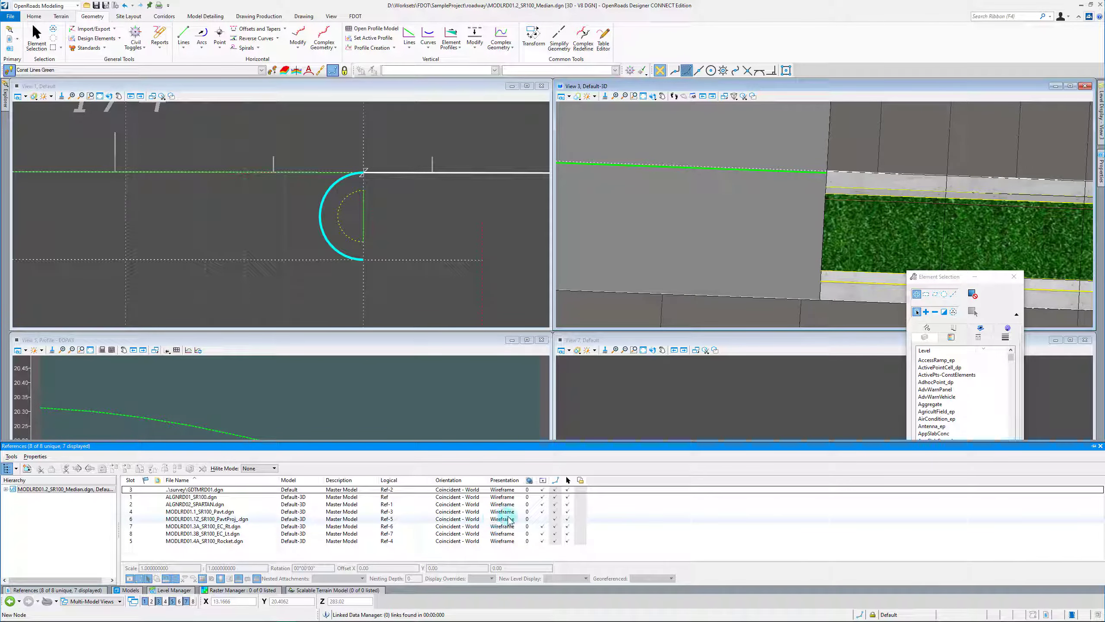
left_click(541, 519)
left_click(159, 395)
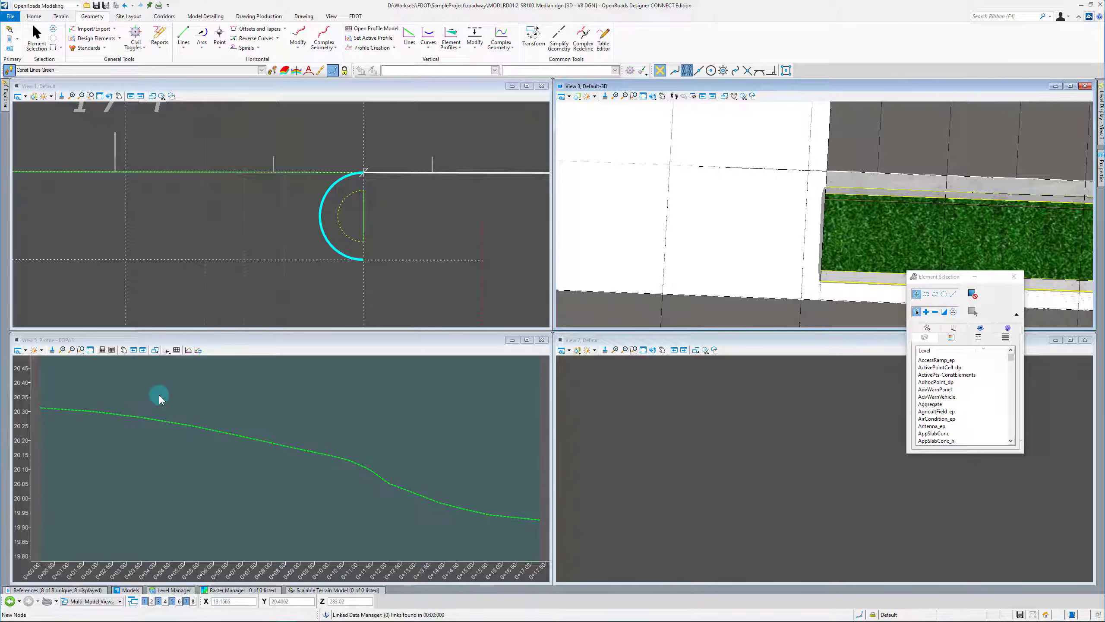
Create a quick profile from the projected pavement surface mesh along the outer nose arc.
left_click(168, 351)
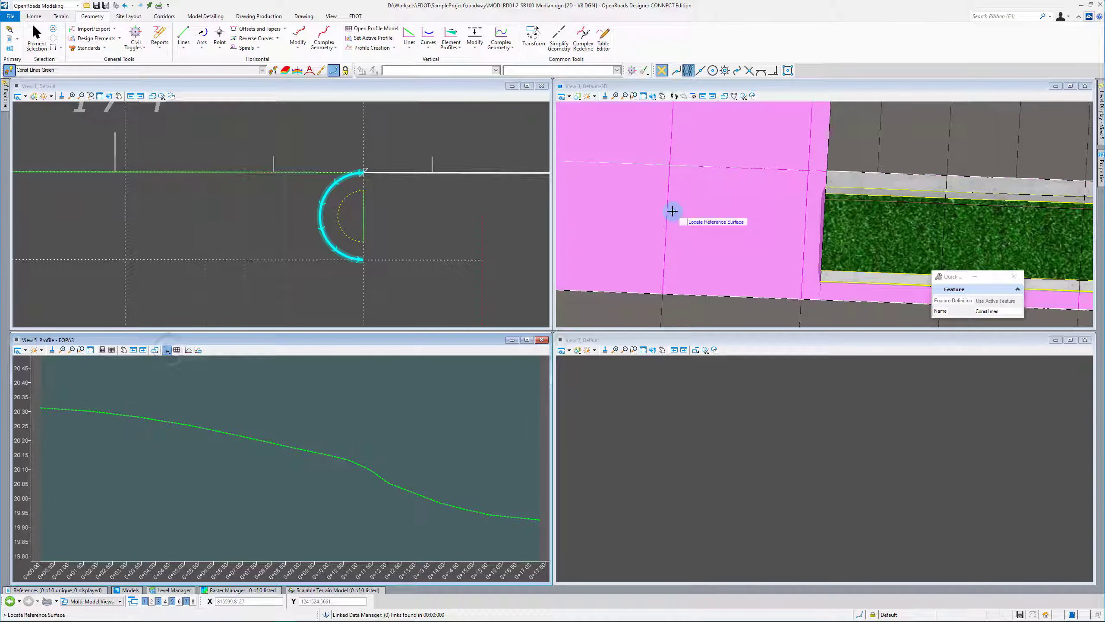
left_click(695, 210)
right_click(484, 385)
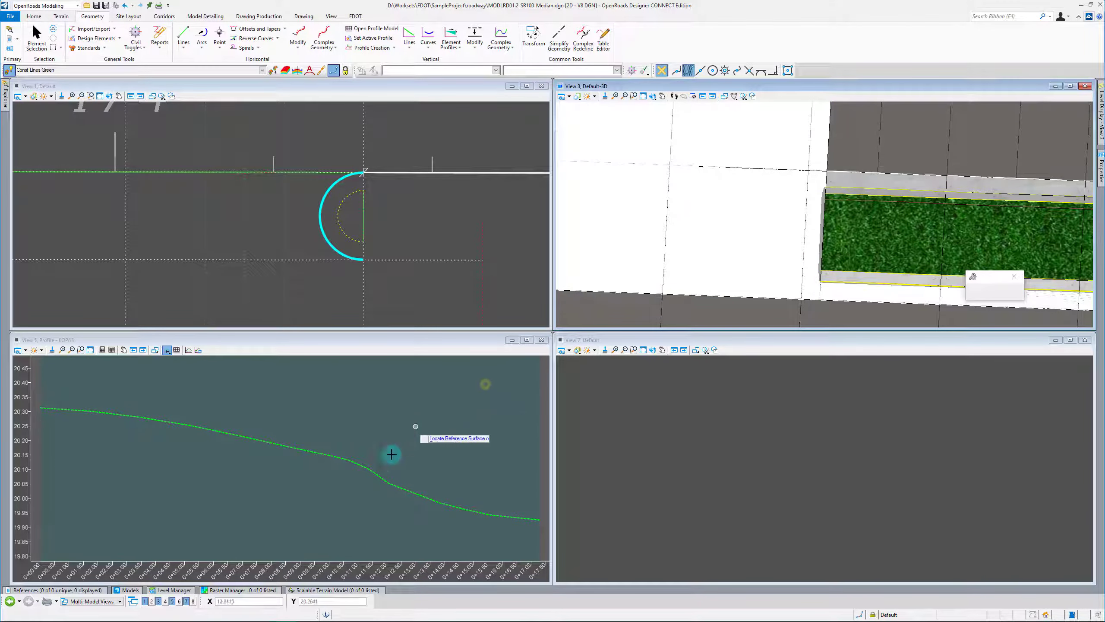
scroll(385, 462, "down", 10)
right_click(385, 457)
Set the pavement surface profile as the outer nose arc's active profile.
scroll(388, 444, "up", 10)
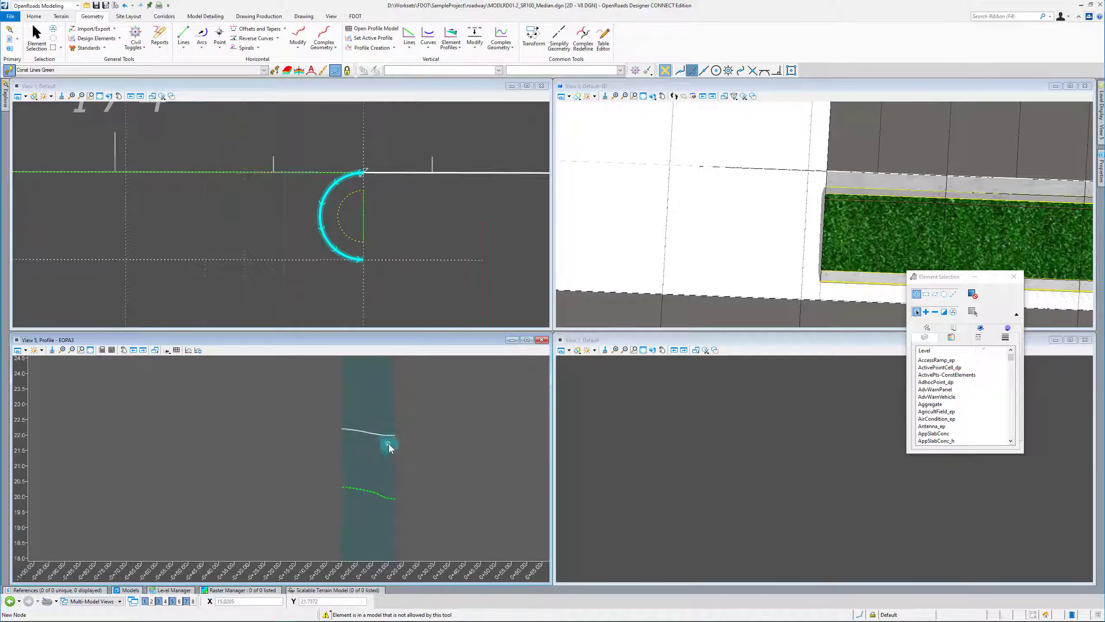
scroll(234, 431, "down", 3)
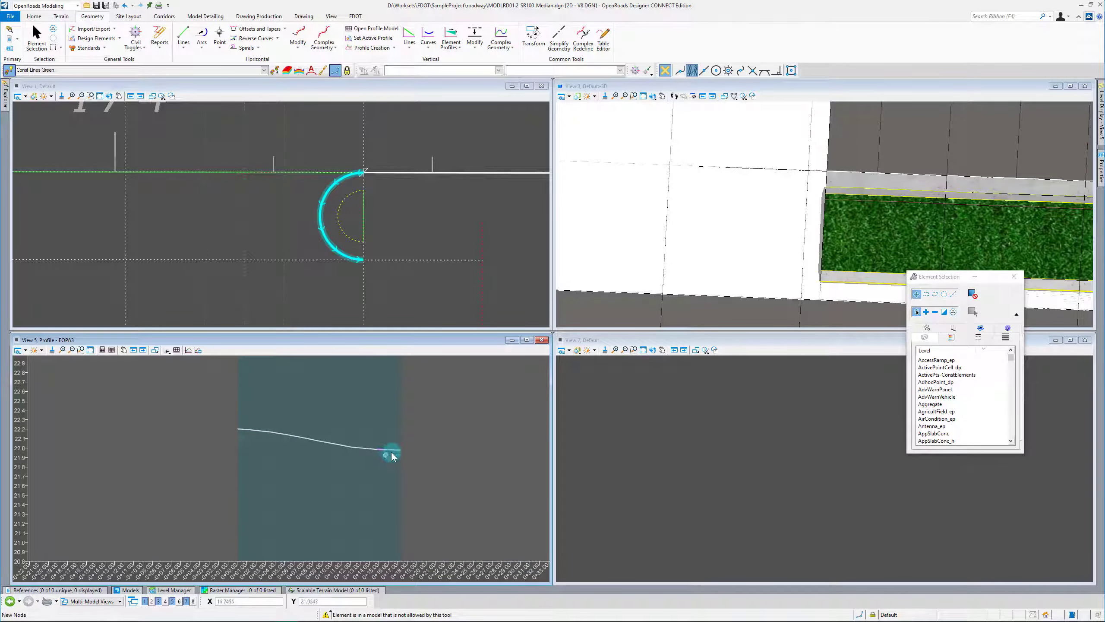
left_click(322, 441)
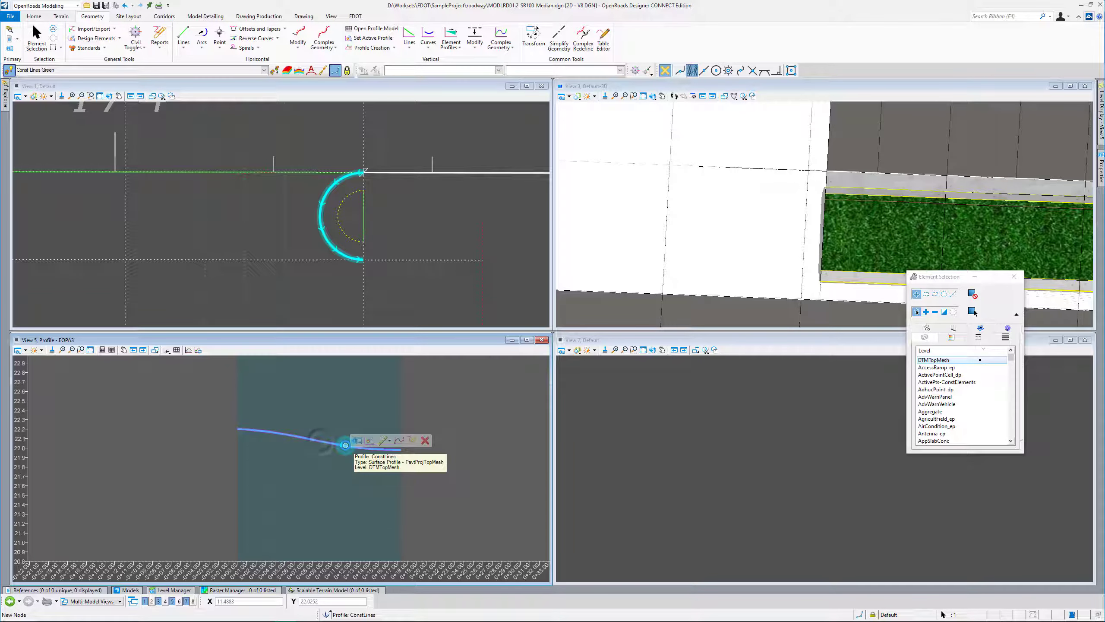
left_click(357, 473)
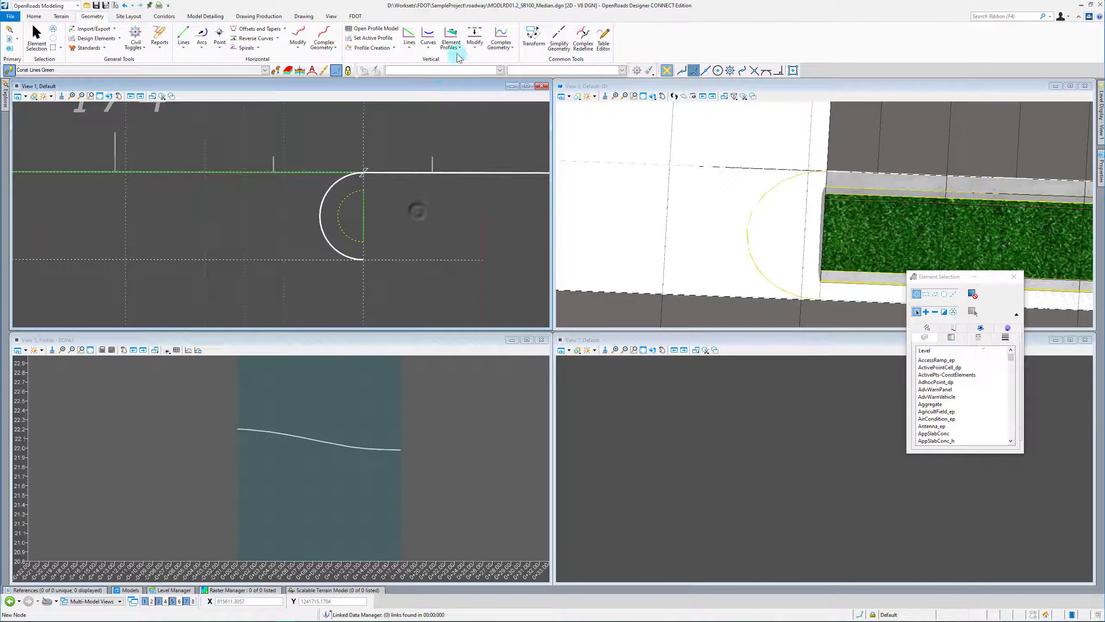
Profile the dashed inner arc from the outer nose arc with a constant vertical offset of 0.4465 over its full length.
left_click(451, 35)
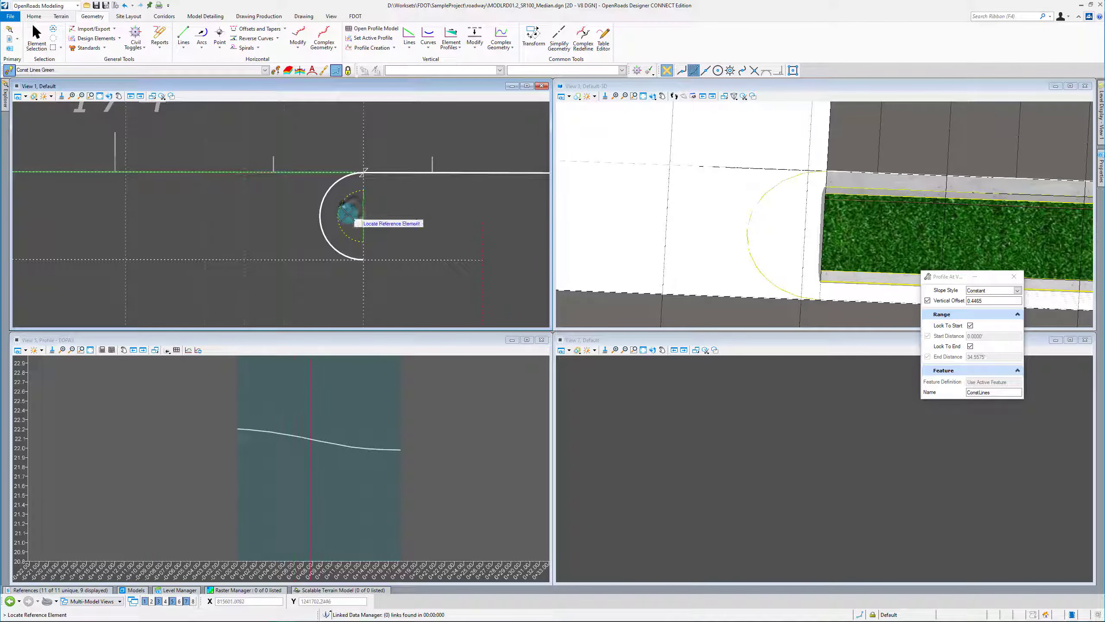
left_click(327, 210)
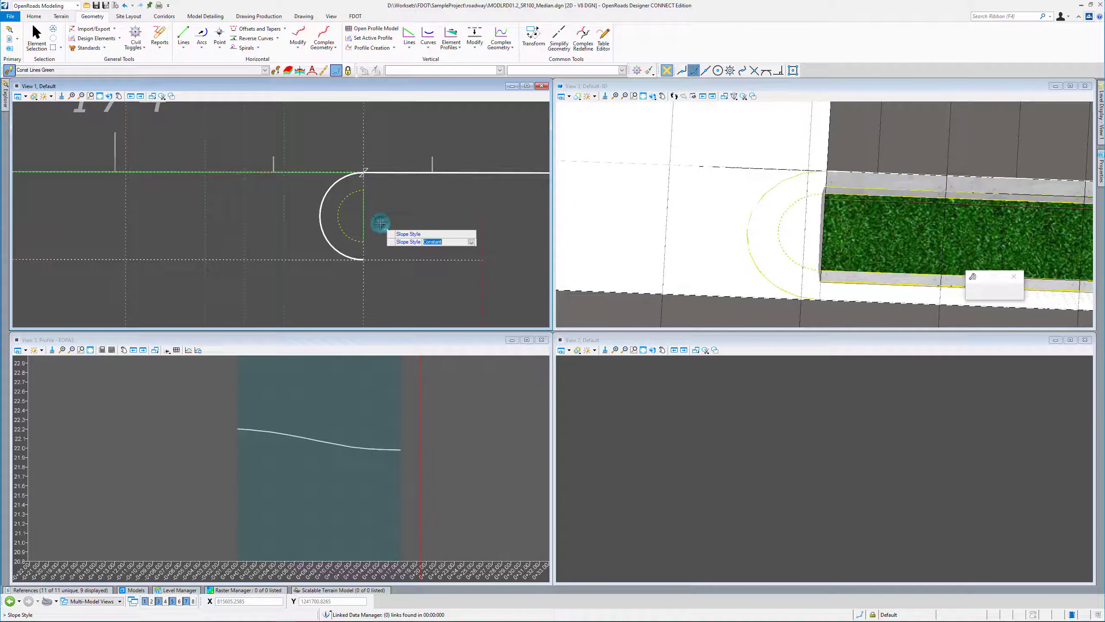
left_click(382, 225)
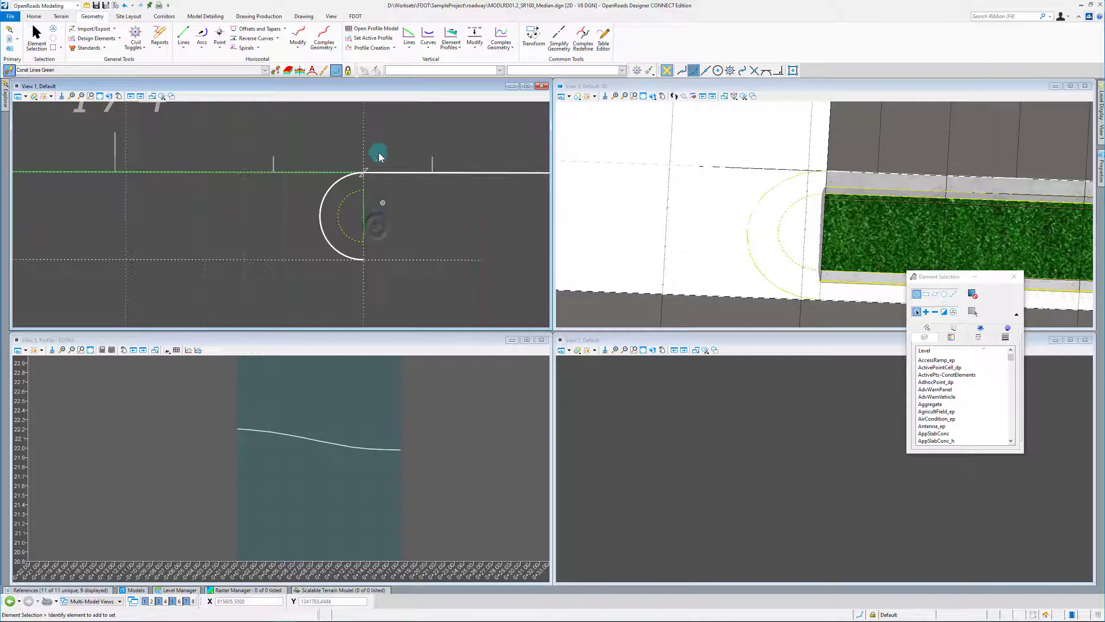
Open the profile model of the green line that closes the nose between the dashed inner arc's ends.
scroll(362, 214, "up", 2)
left_click(364, 215)
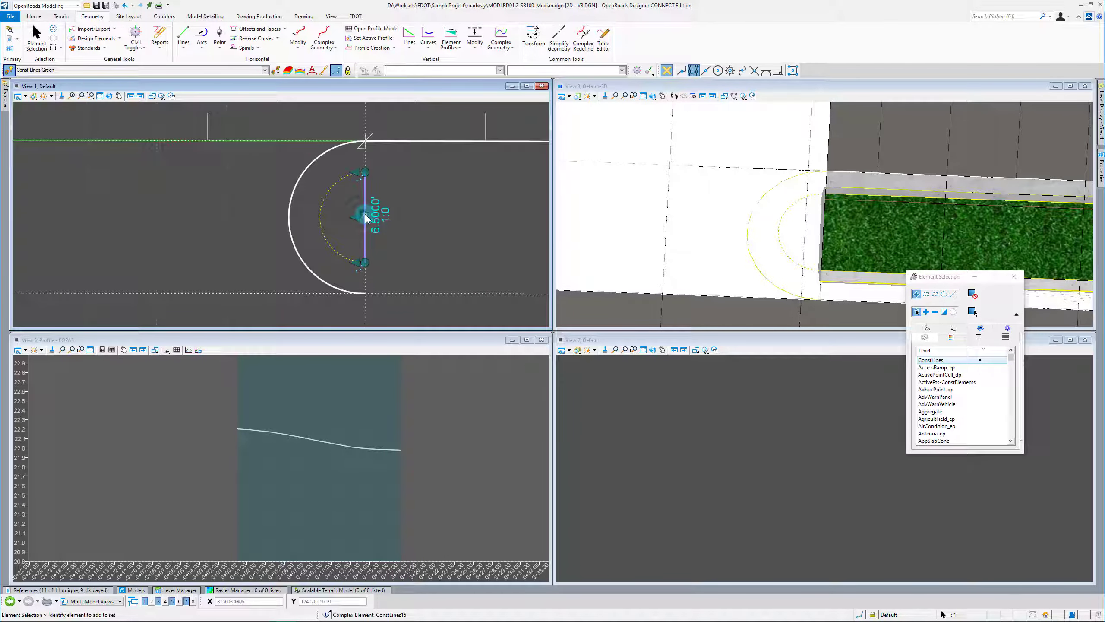
left_click(409, 208)
left_click(334, 398)
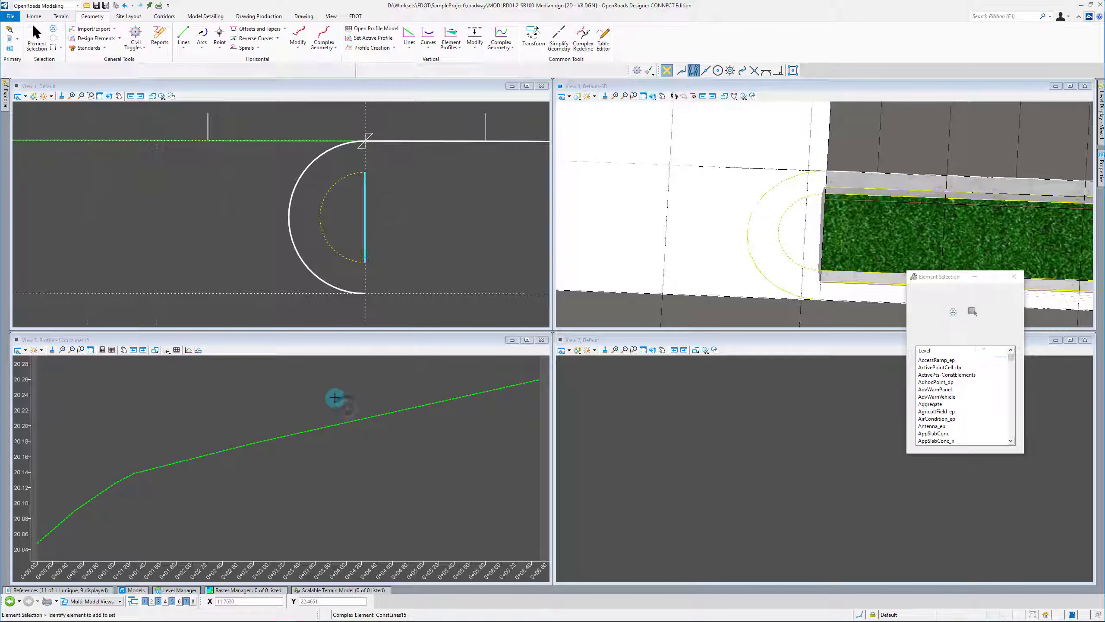
Create profile intersection points where the dashed inner arc meets the closing line.
left_click(370, 48)
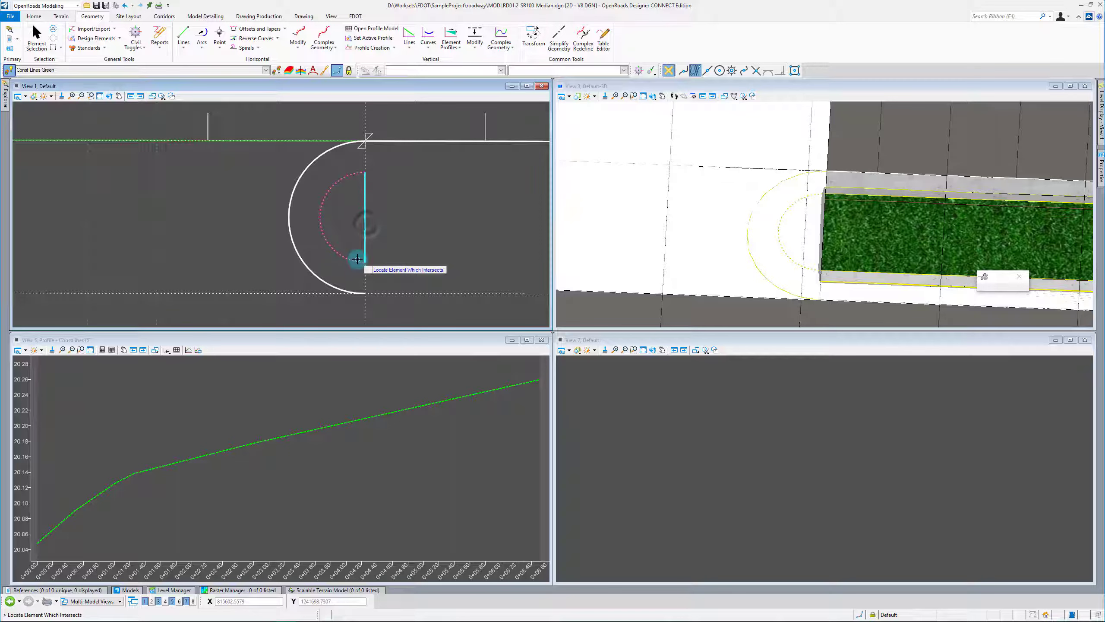
left_click(365, 178)
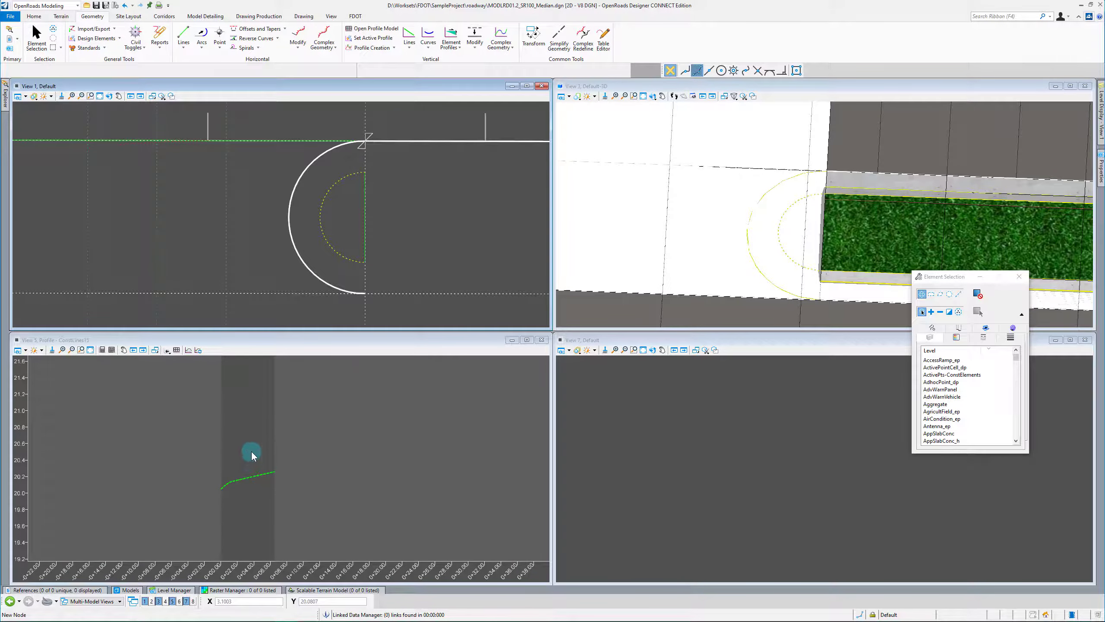
left_click(251, 456)
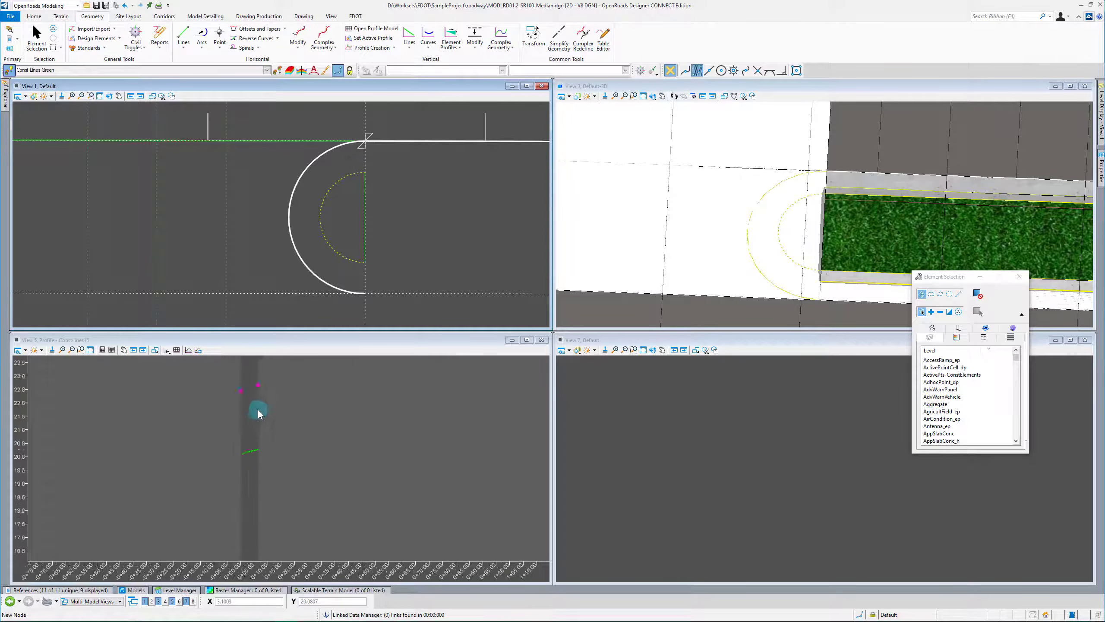
Draw a straight profile line about 6.5' long from the starting intersection point to the far end of the closing line's profile.
left_click(167, 351)
left_click(196, 371)
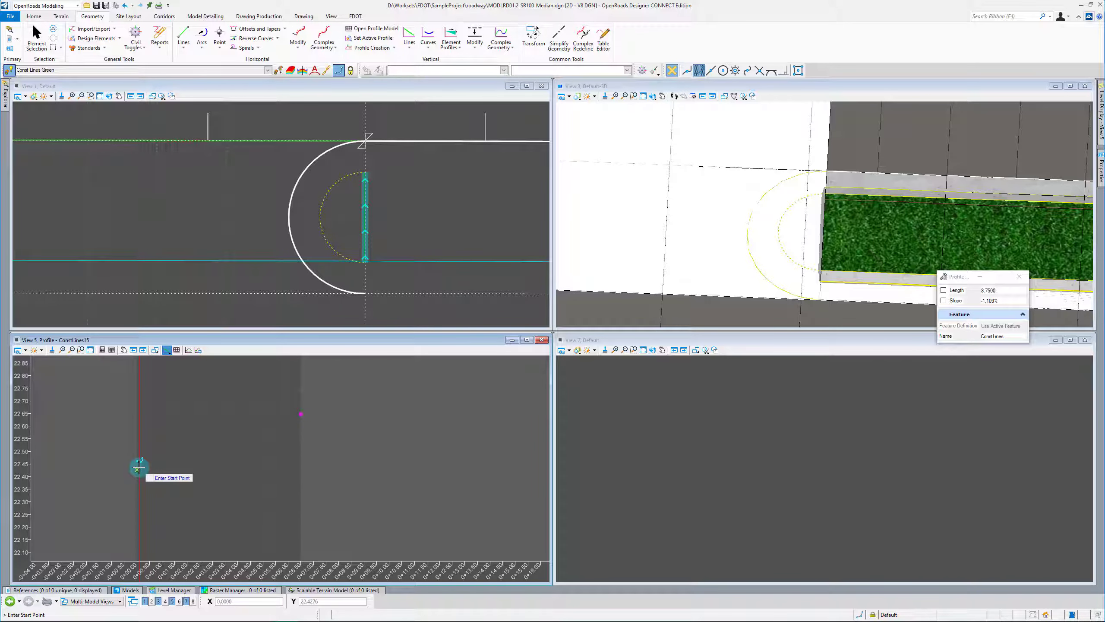
left_click(138, 468)
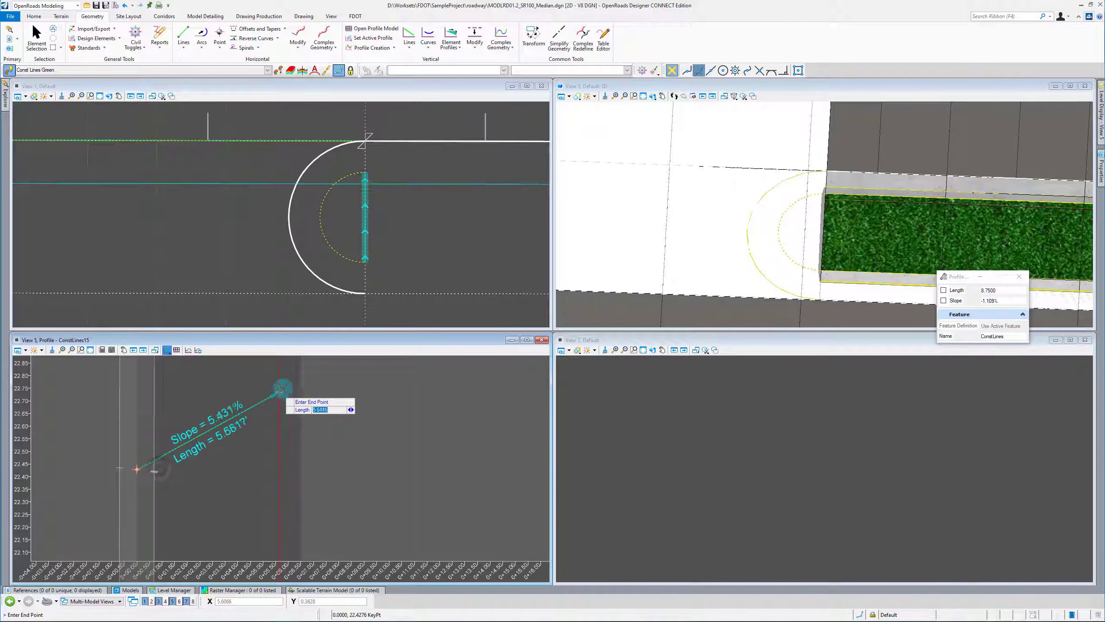
scroll(282, 388, "up", 2)
left_click(308, 391)
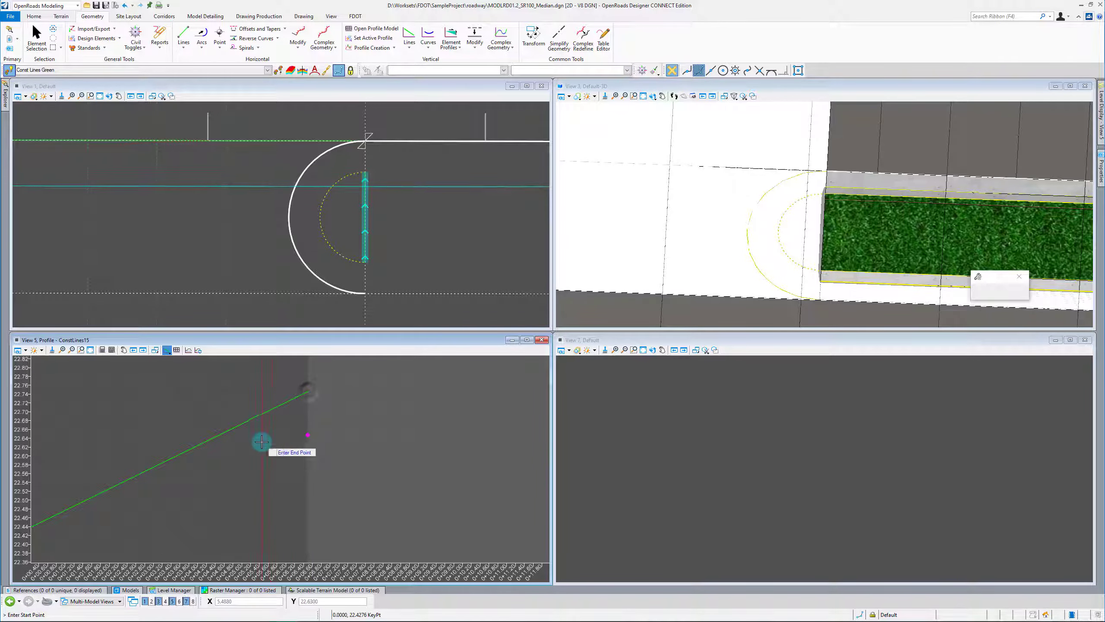
right_click(262, 442)
Set the slope of the 6.5' profile line to 4%.
left_click(247, 421)
left_click(170, 469)
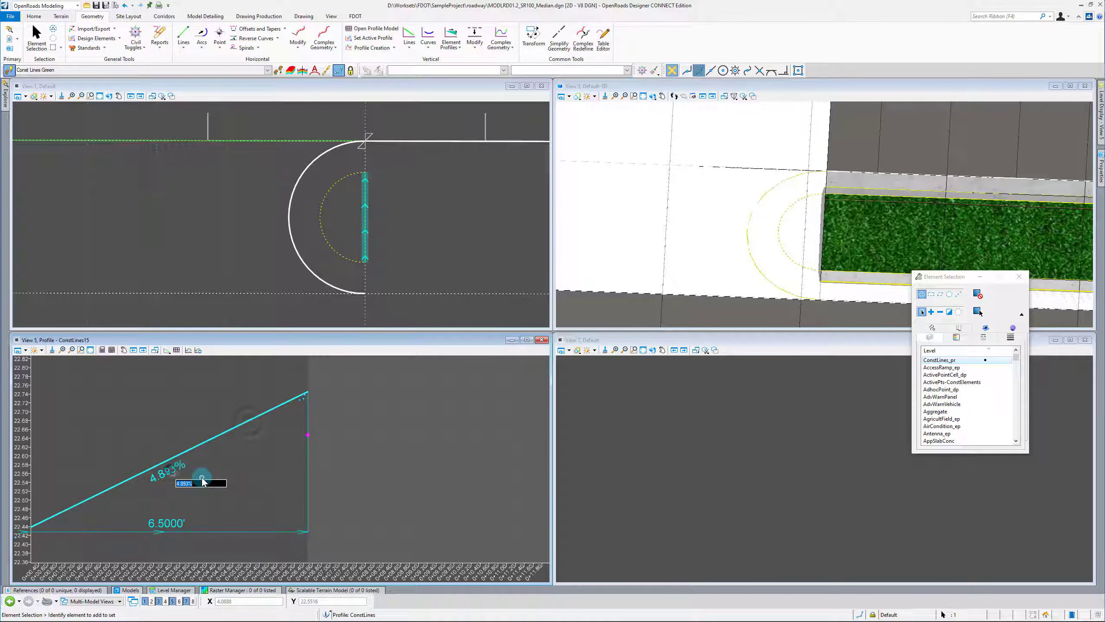
type("4")
key("Return")
left_click(244, 497)
Draw a profile line about 0.98' long back from the far intersection point and set its slope to -4%.
left_click(168, 351)
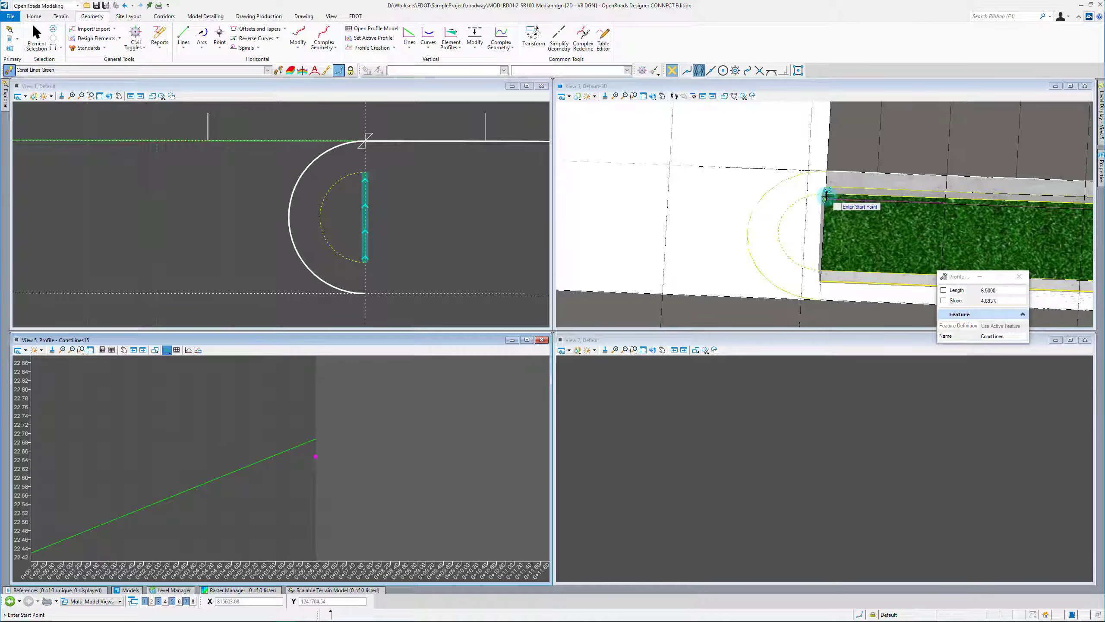
scroll(308, 467, "up", 3)
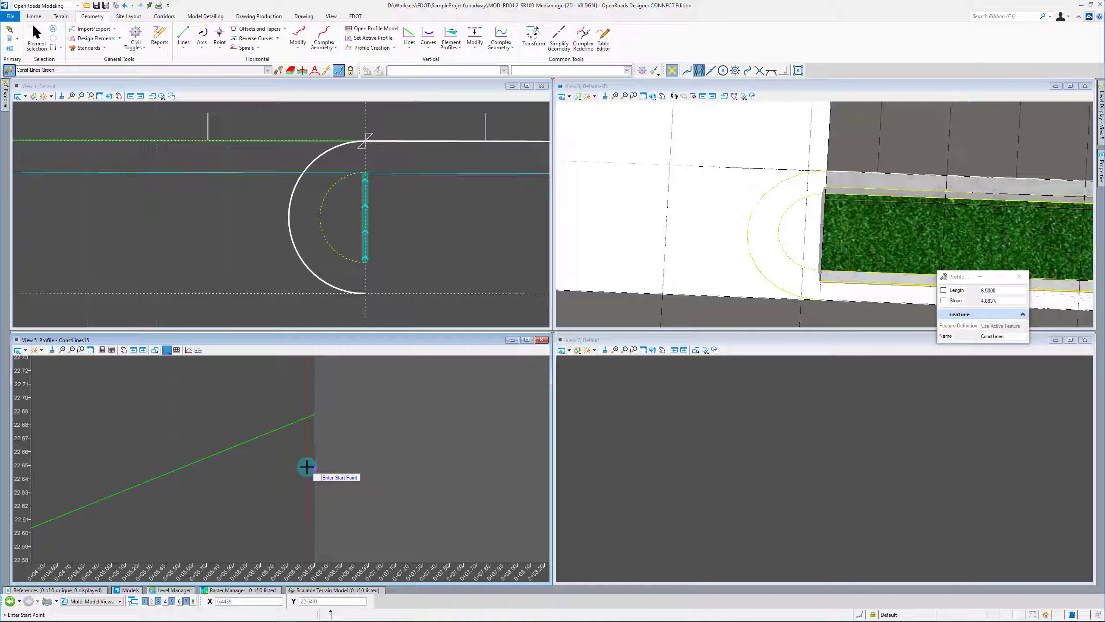
key("Escape")
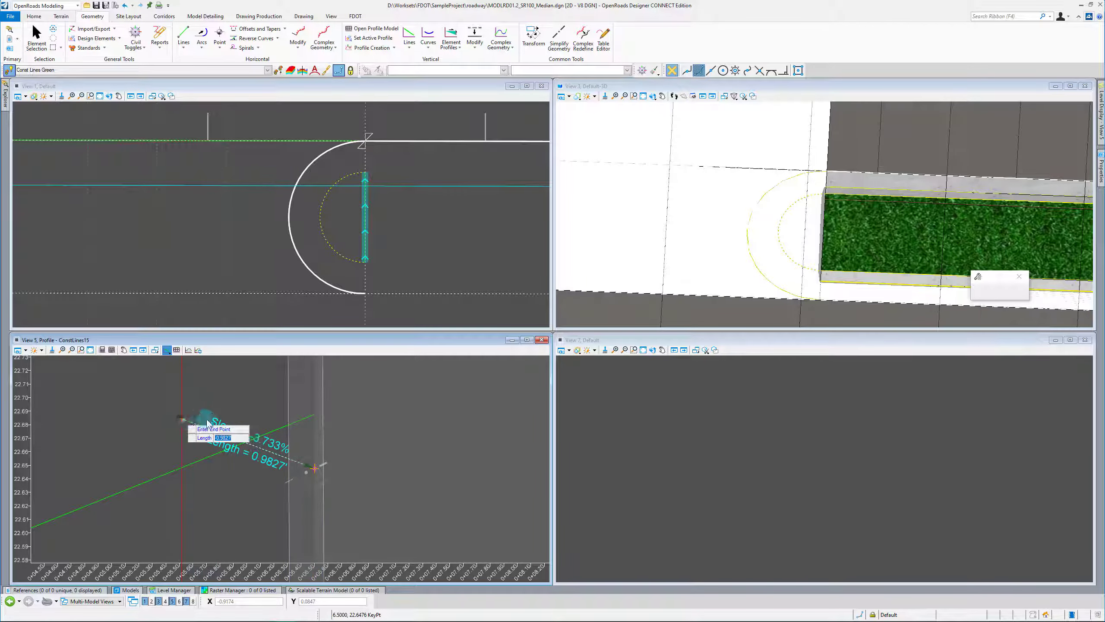
scroll(233, 435, "down", 3)
left_click(233, 436)
scroll(234, 438, "up", 3)
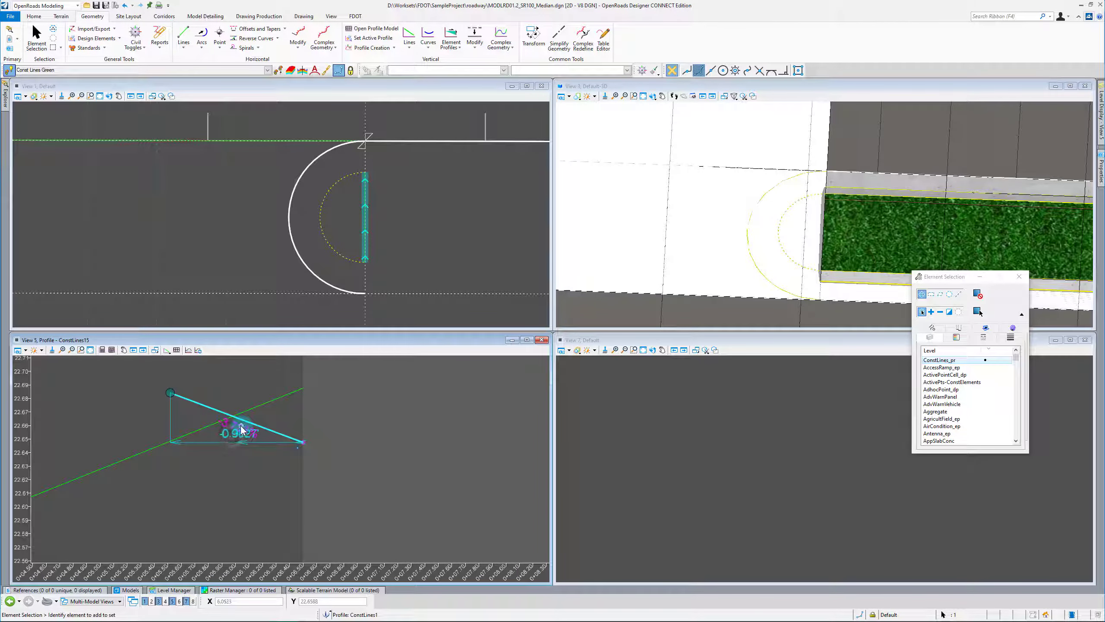
left_click(256, 487)
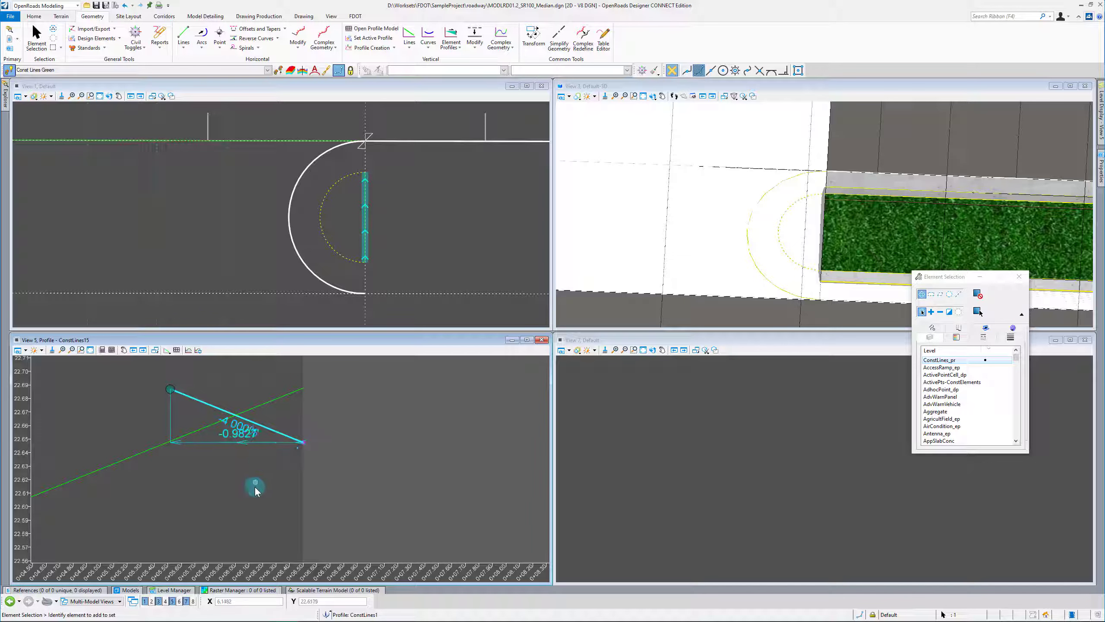
Trim the two crossing profile lines to their intersection so they form a single peak.
left_click(304, 17)
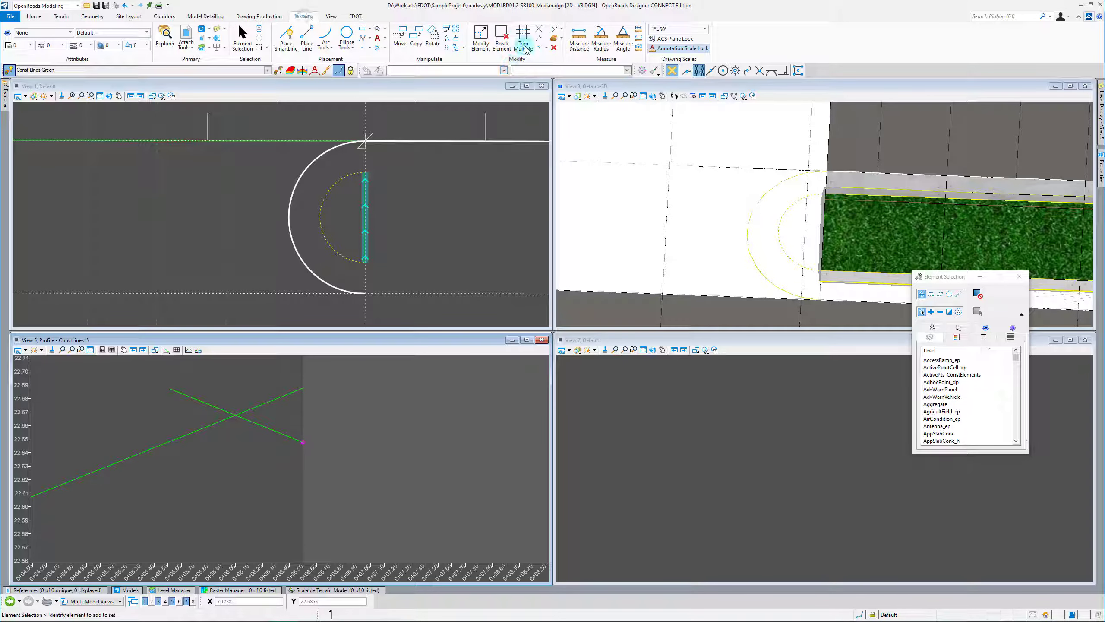
left_click(540, 29)
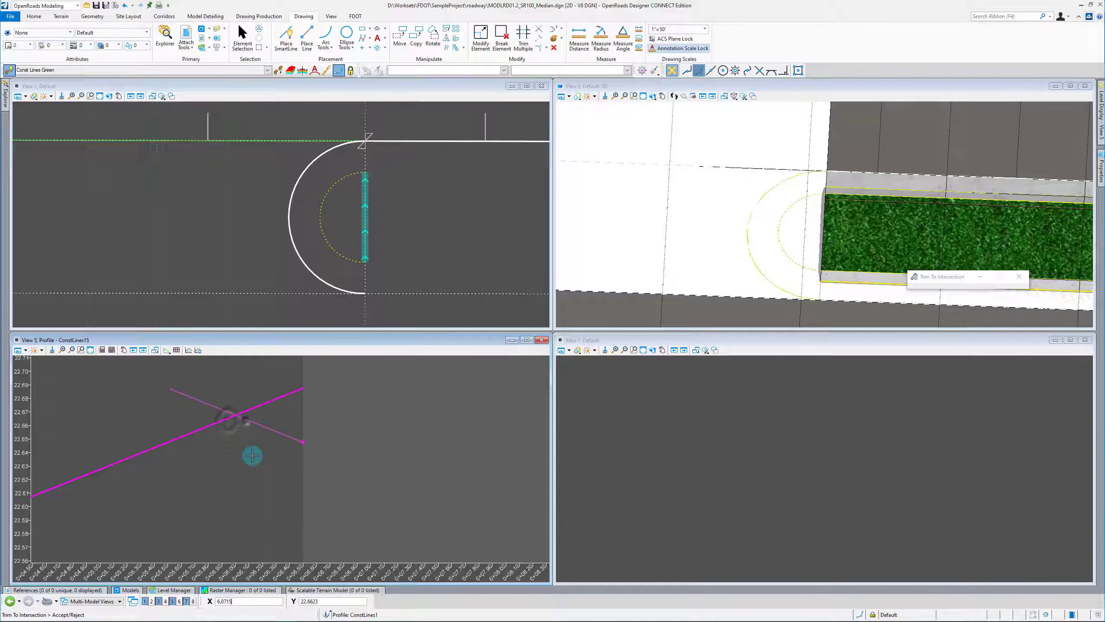
left_click(384, 431)
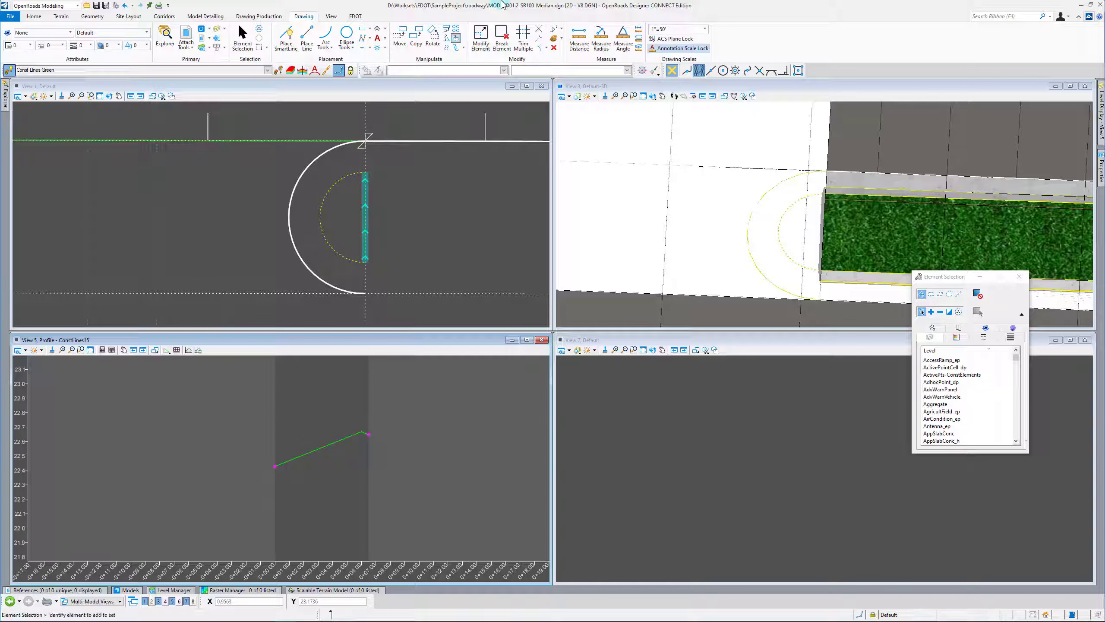
Join the two trimmed profile lines into one complex profile with the Automatic method and a 0.1000 maximum gap.
left_click(103, 18)
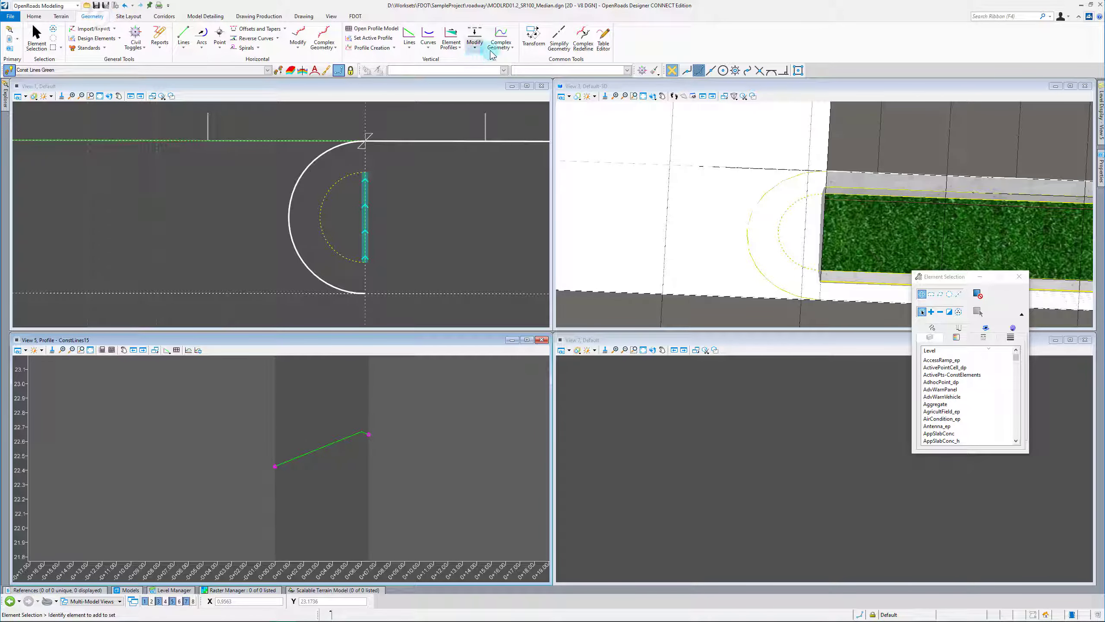
left_click(501, 35)
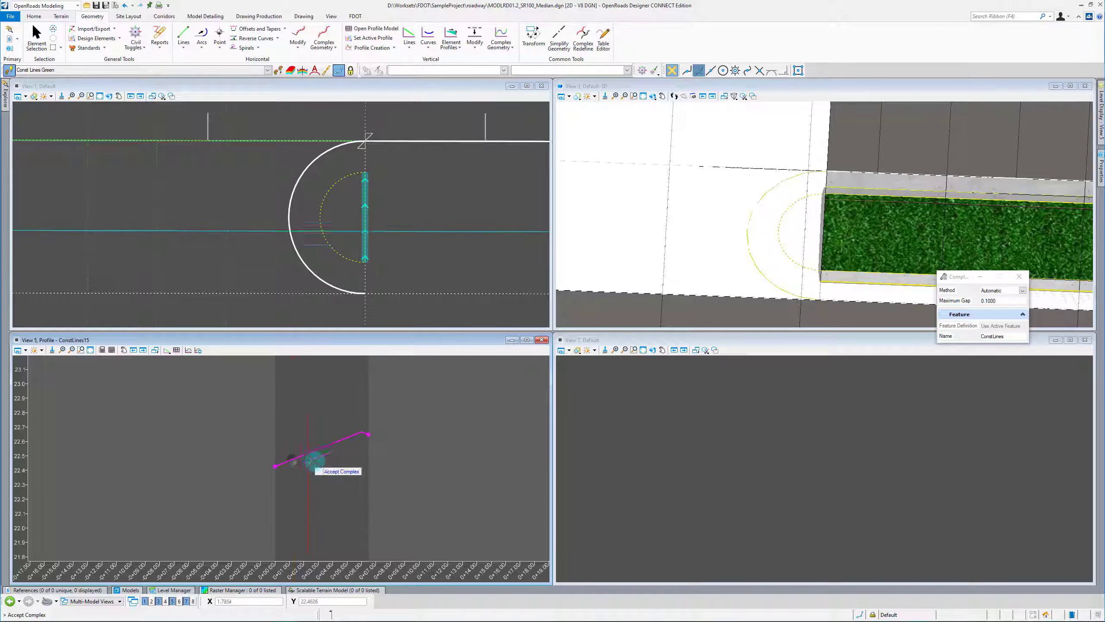
right_click(199, 364)
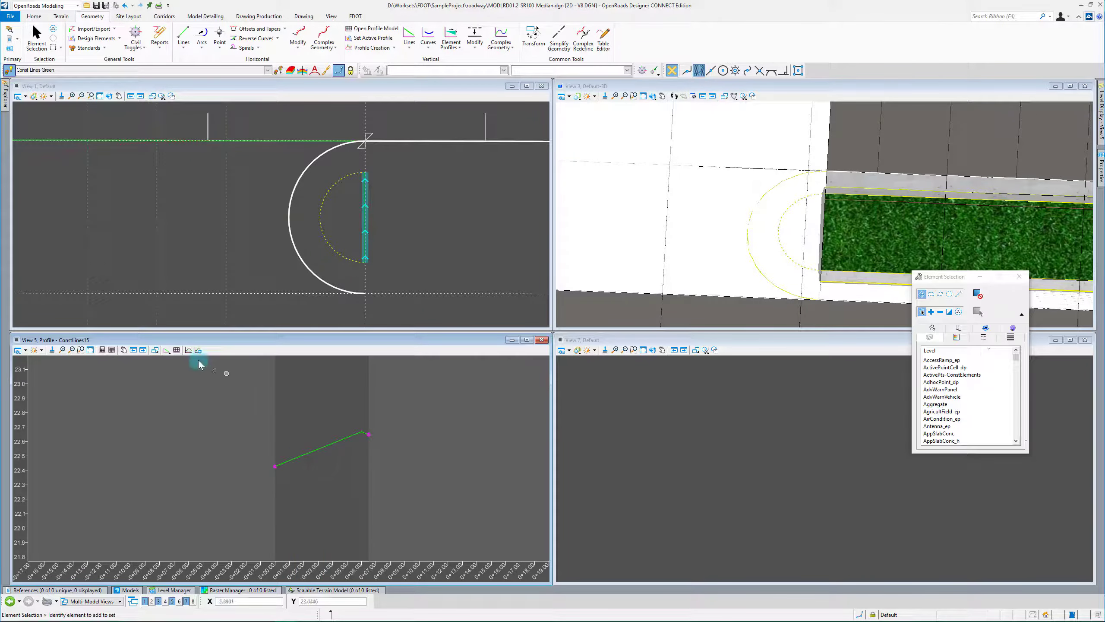
left_click(168, 354)
left_click(170, 353)
Set the peaked complex profile as the closing line's active profile.
left_click(337, 444)
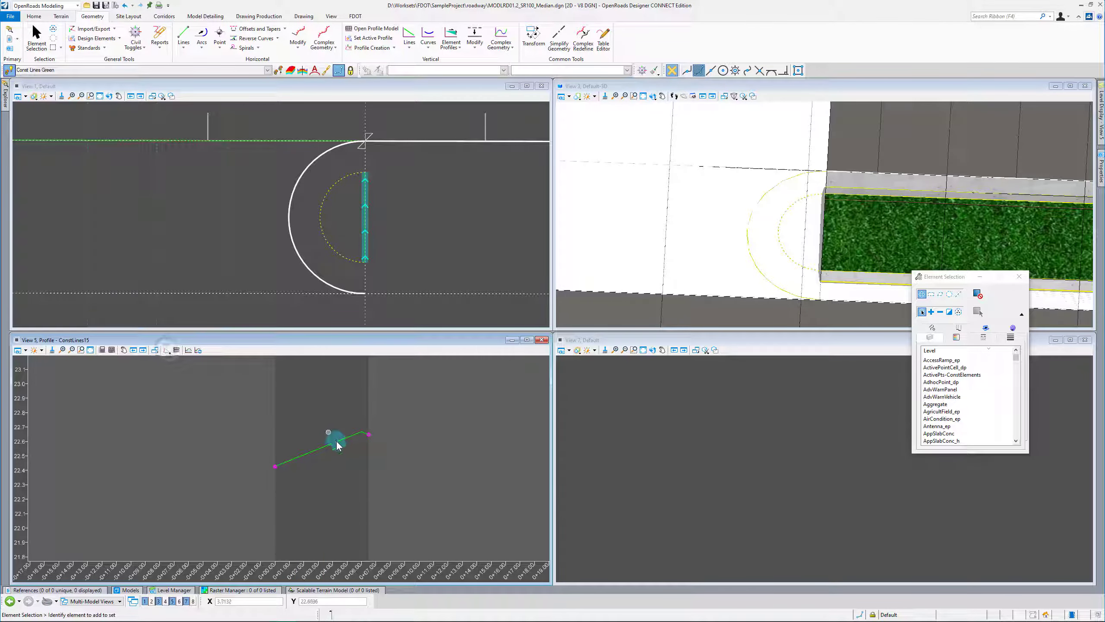
scroll(340, 442, "up", 5)
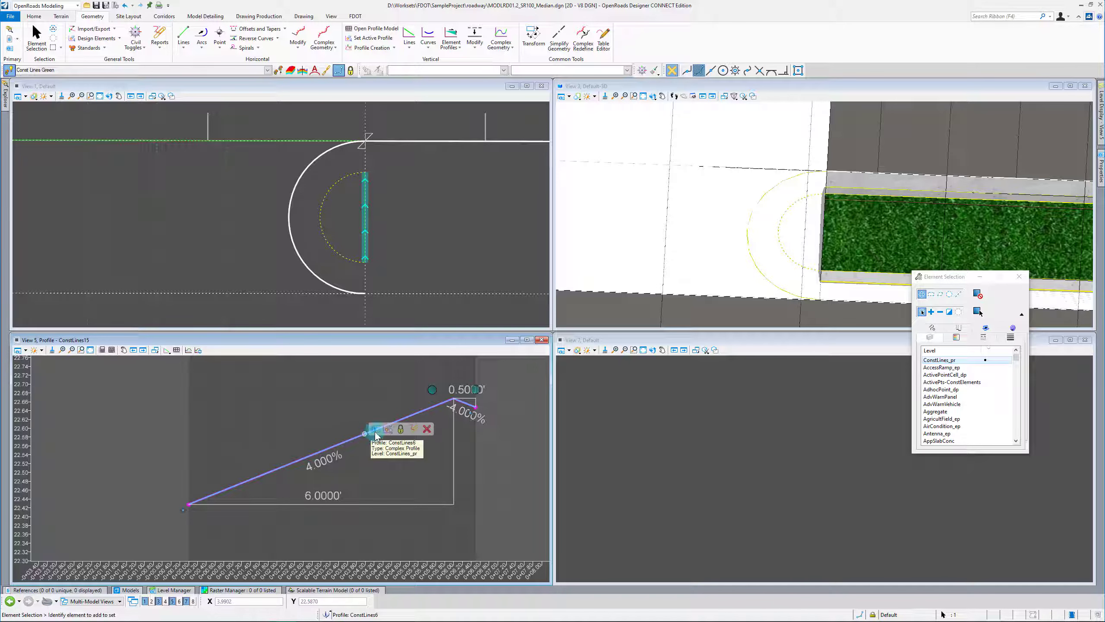
left_click(389, 428)
left_click(396, 497)
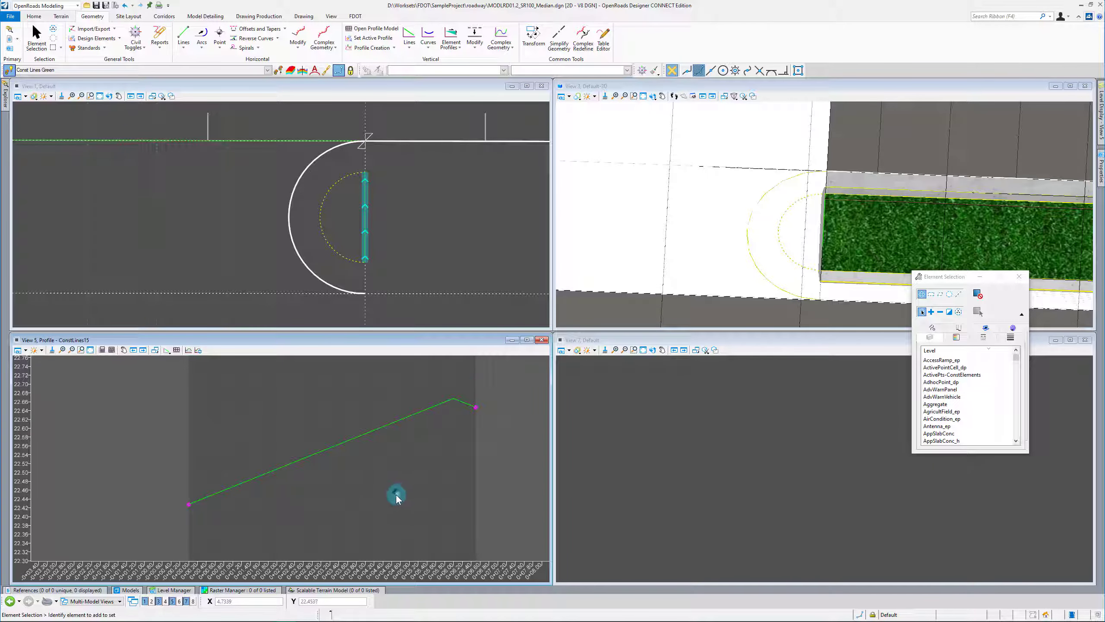
Apply the C&G_TypeE_Nose linear template along the outer nose arc from station 0+00.00 to 0+17.28.
left_click(399, 251)
left_click(368, 292)
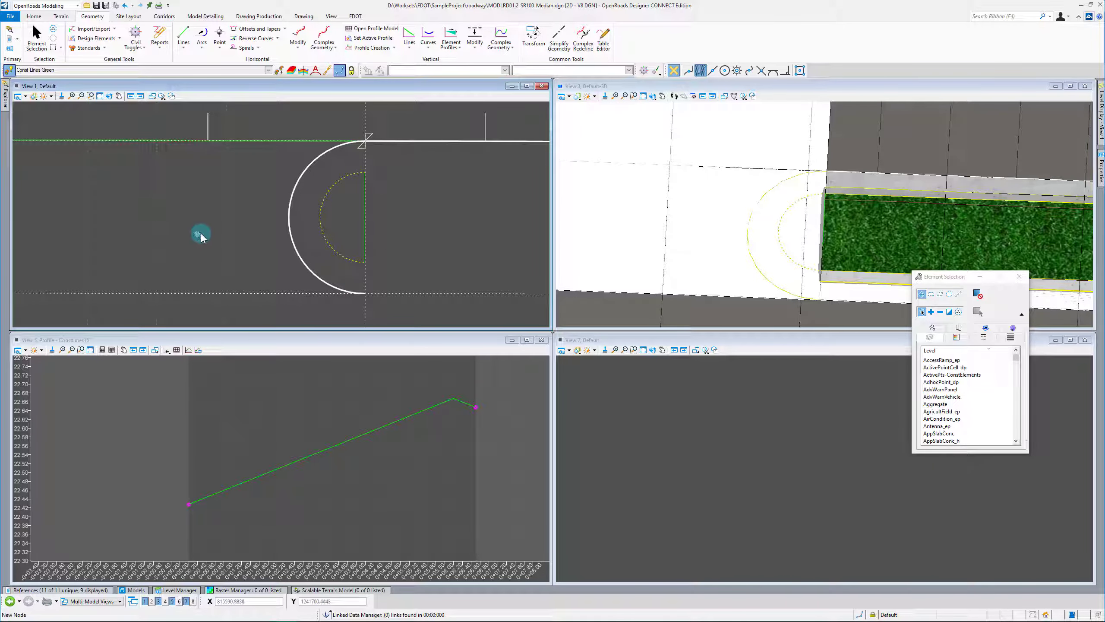
scroll(200, 236, "down", 2)
left_click(258, 254)
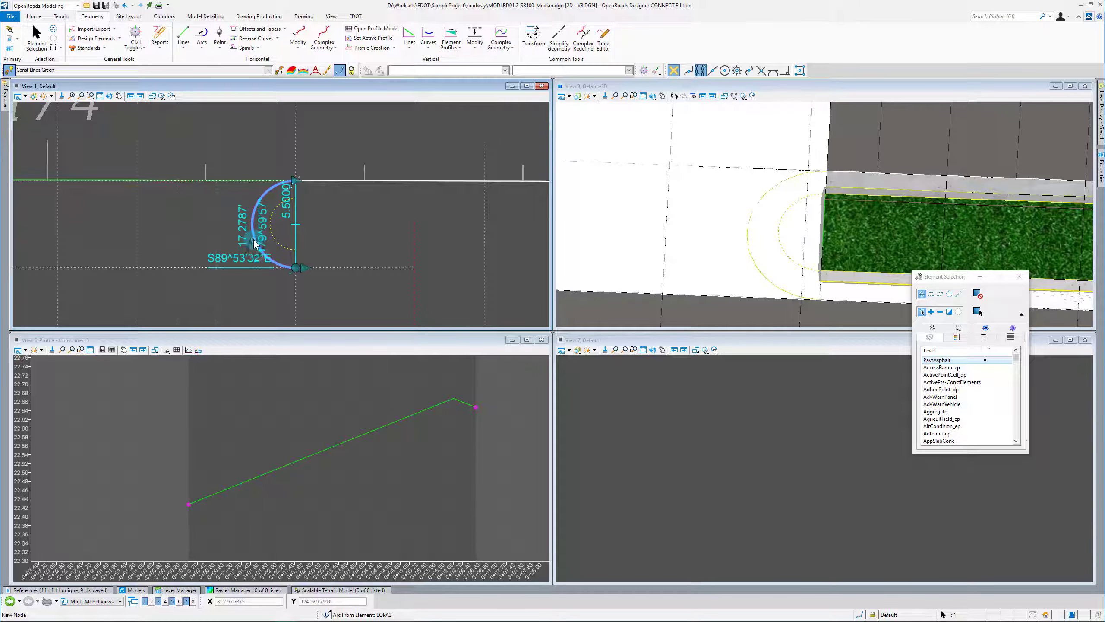
left_click(317, 243)
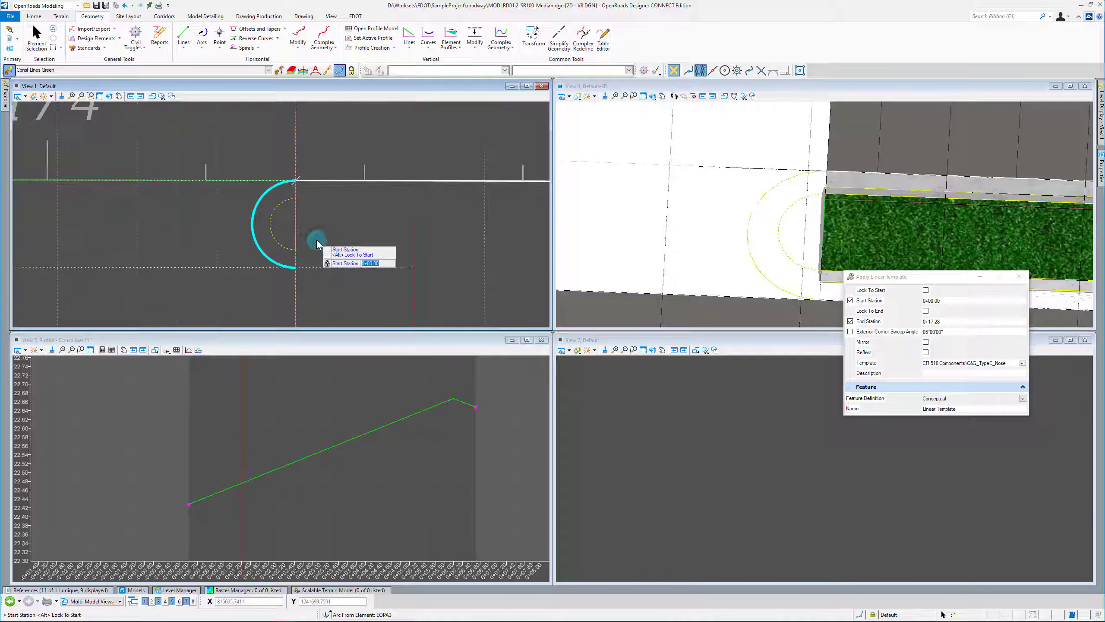
left_click(316, 241)
left_click(303, 239)
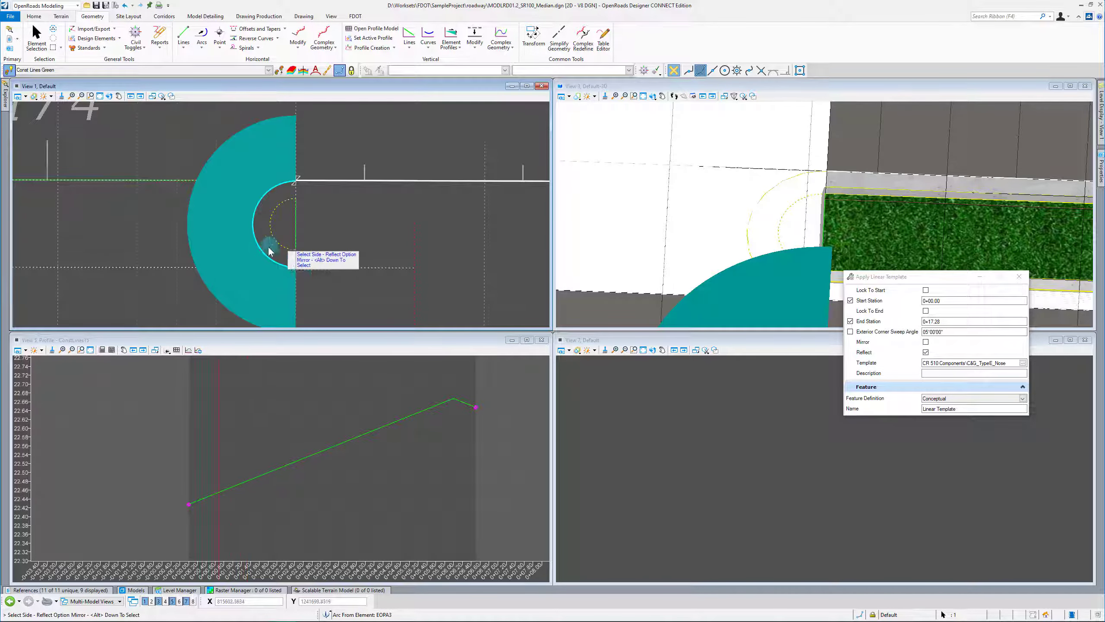
left_click(233, 251)
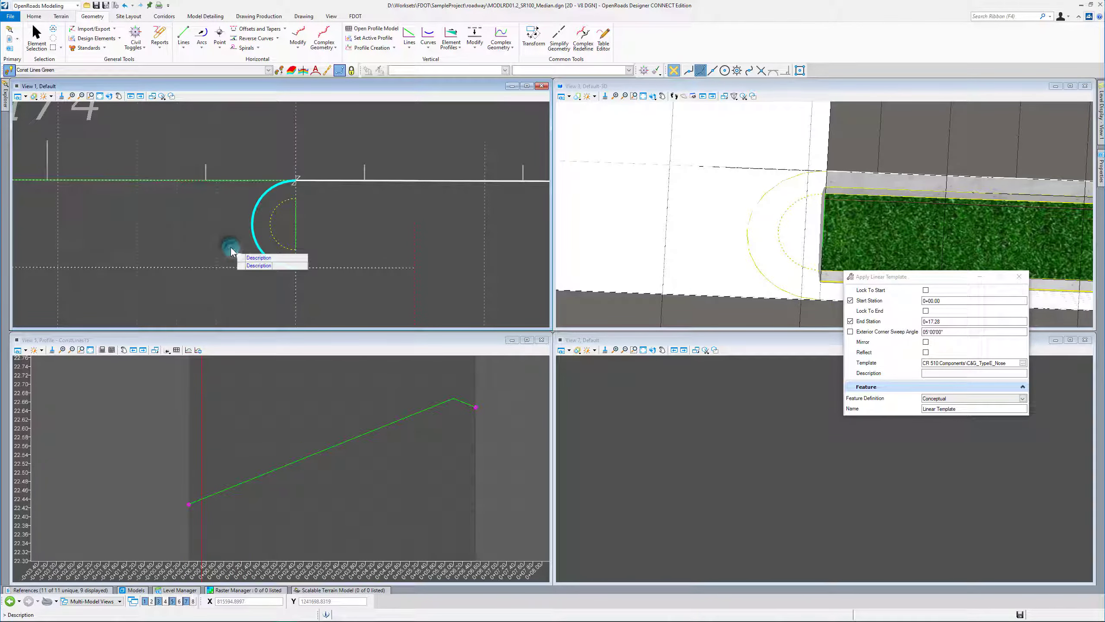
left_click(230, 247)
left_click(247, 250)
scroll(254, 244, "up", 3)
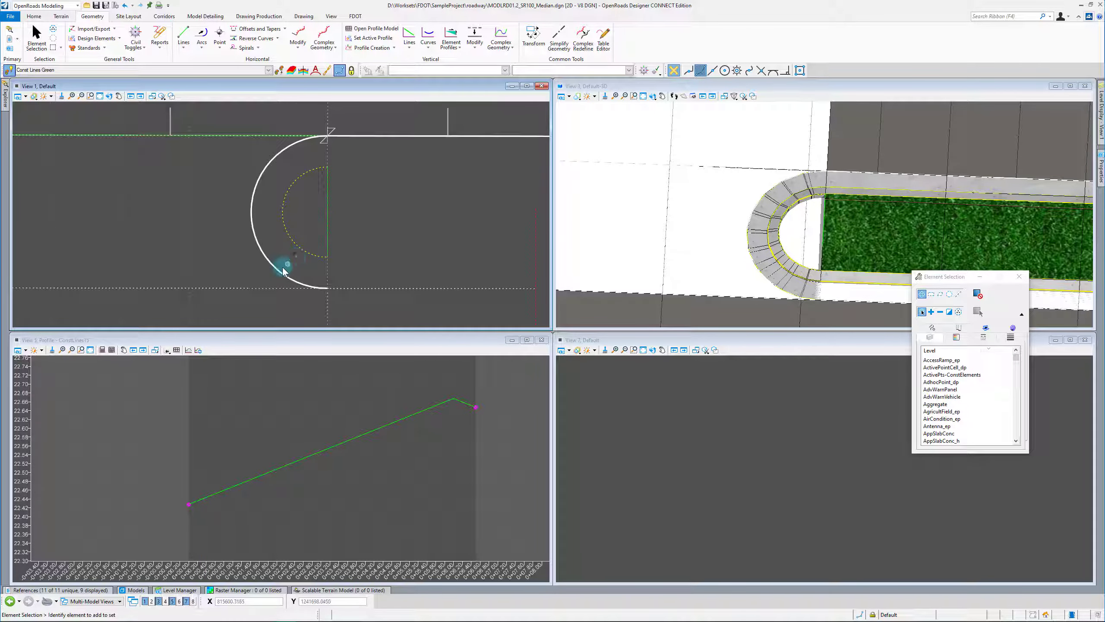
Refine the linear stroking of the outer nose arc, the inner dashed offset arc and the green closing line.
mouse_move(364, 294)
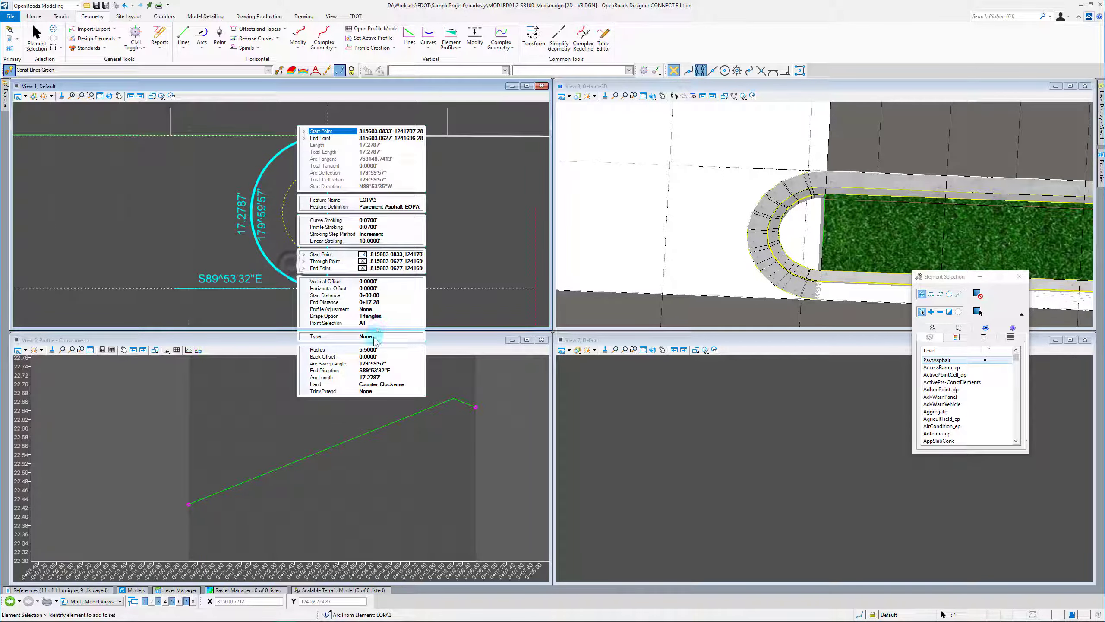
left_click(366, 240)
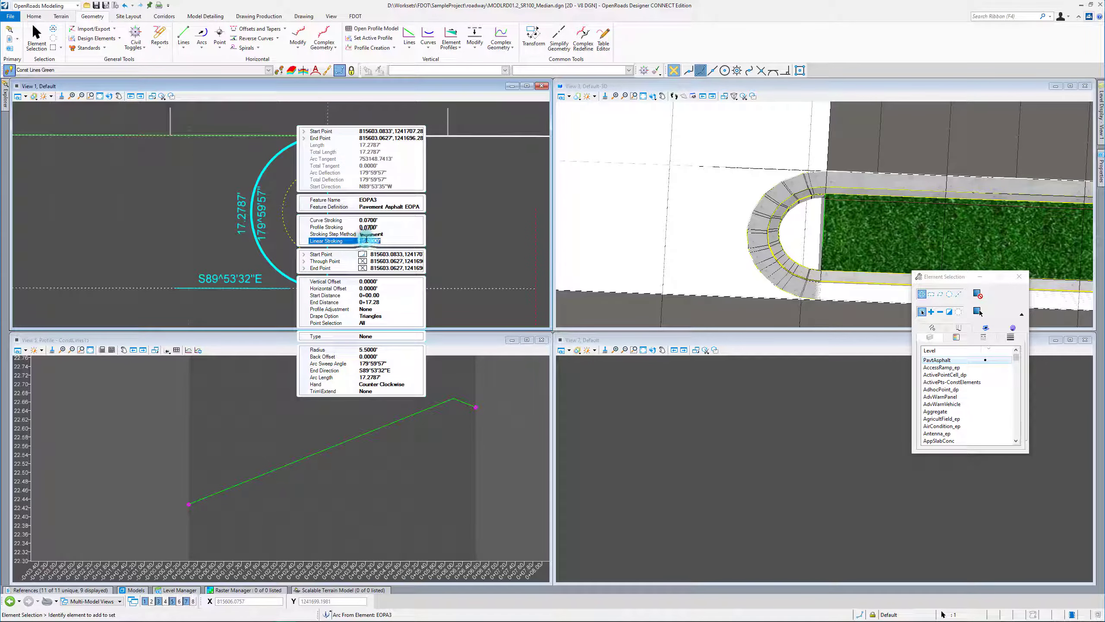
left_click(288, 238)
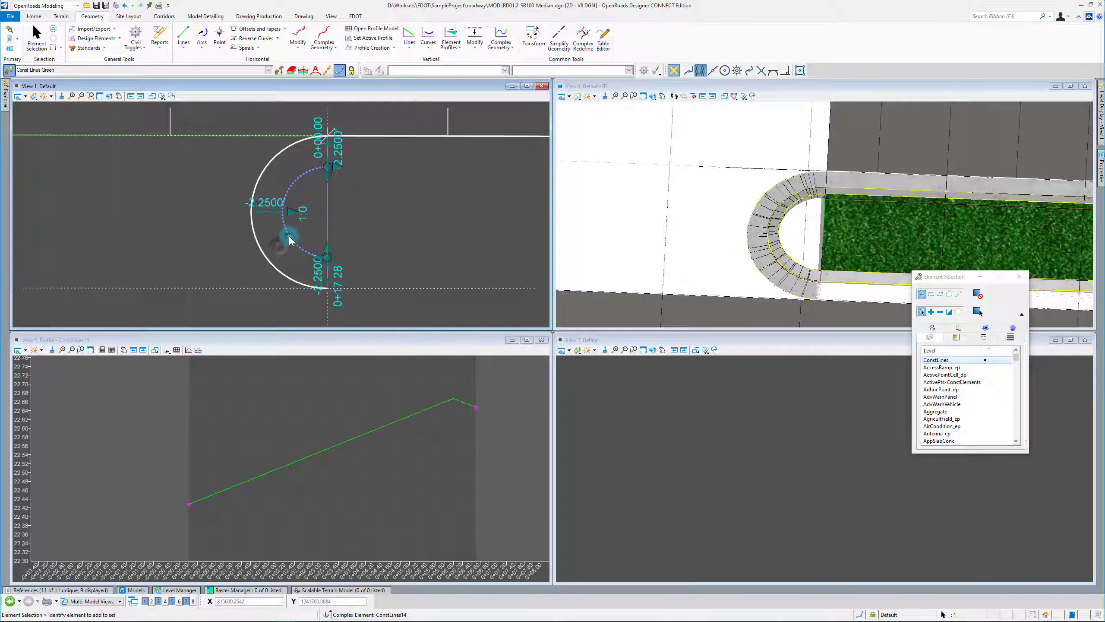
mouse_move(301, 230)
left_click(376, 272)
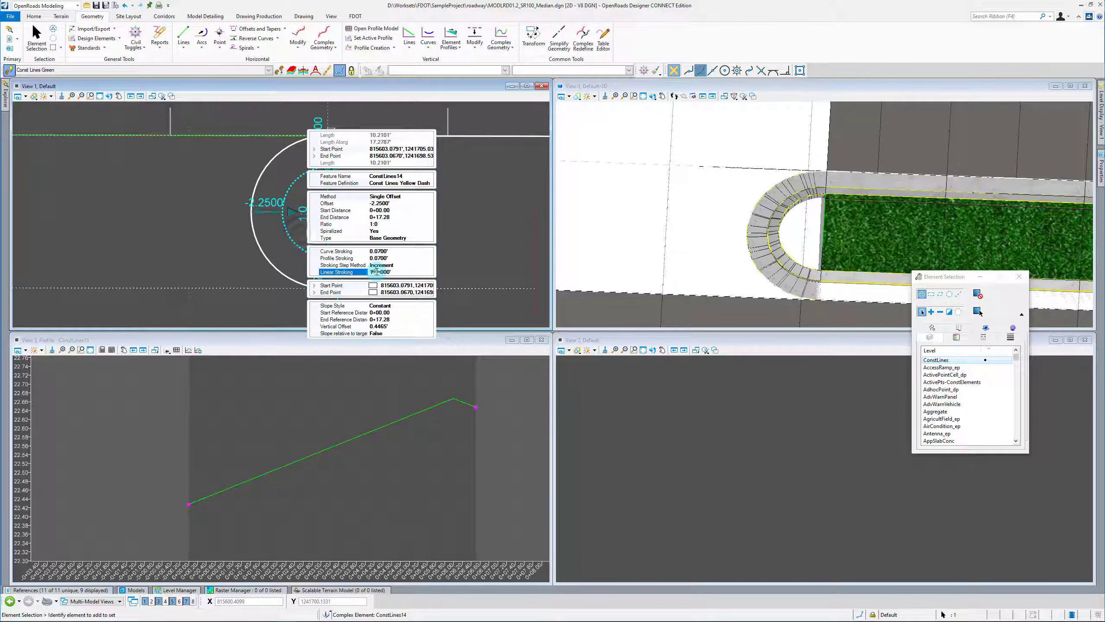
left_click(454, 239)
left_click(328, 204)
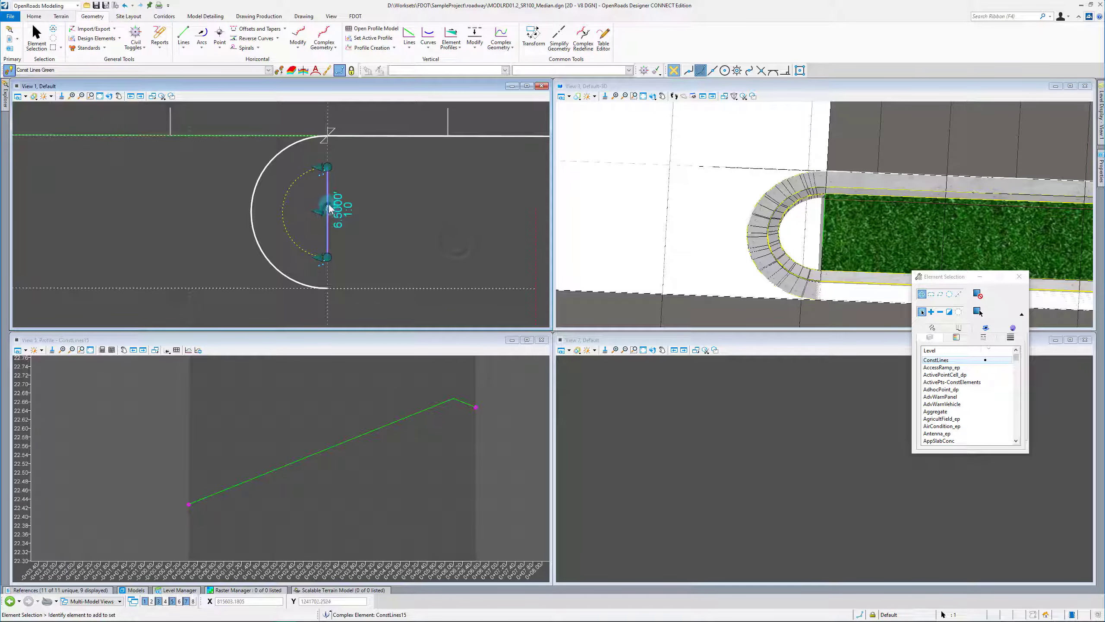
mouse_move(339, 200)
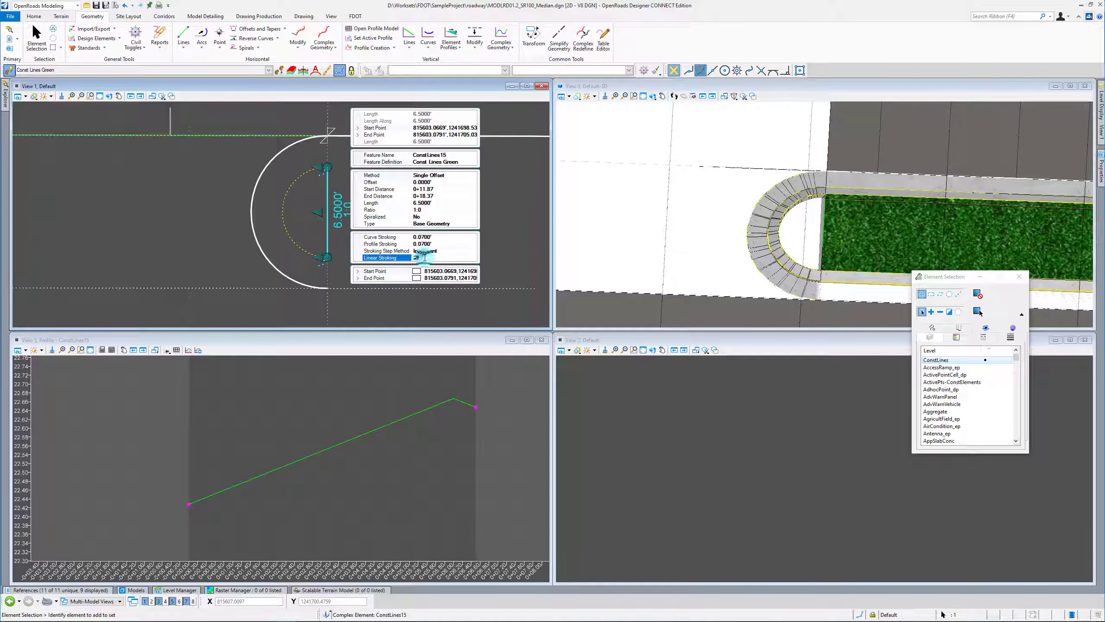
key("ctrl+e")
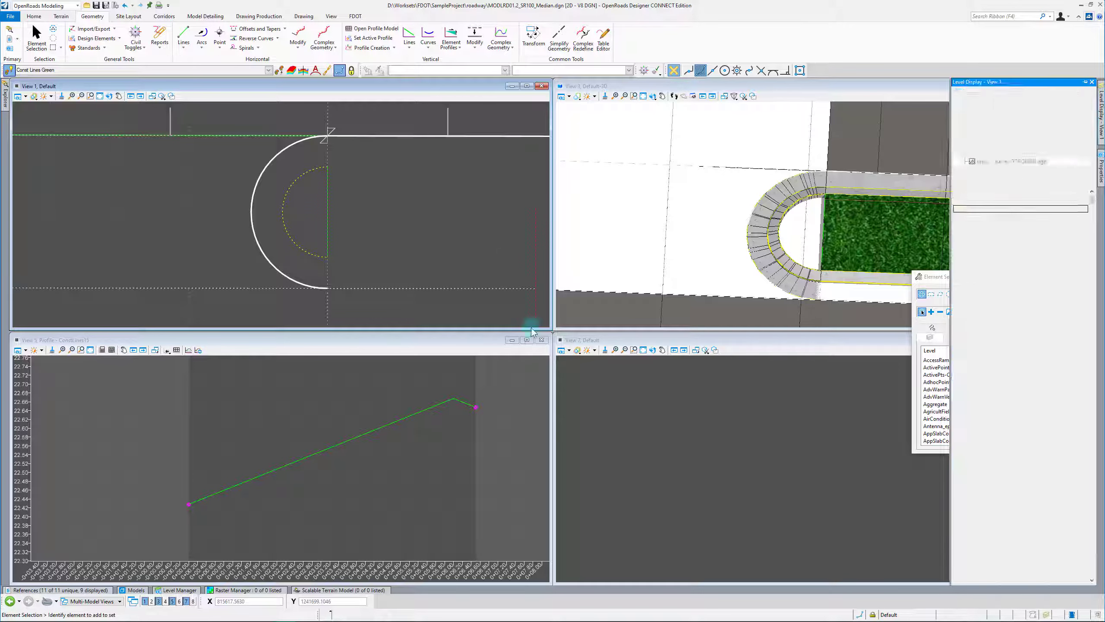
In the 3D view, hide the MODLRD01.1Z_SR100_PavtProj_.dgn reference and show the DTMTopMesh level.
left_click(610, 309)
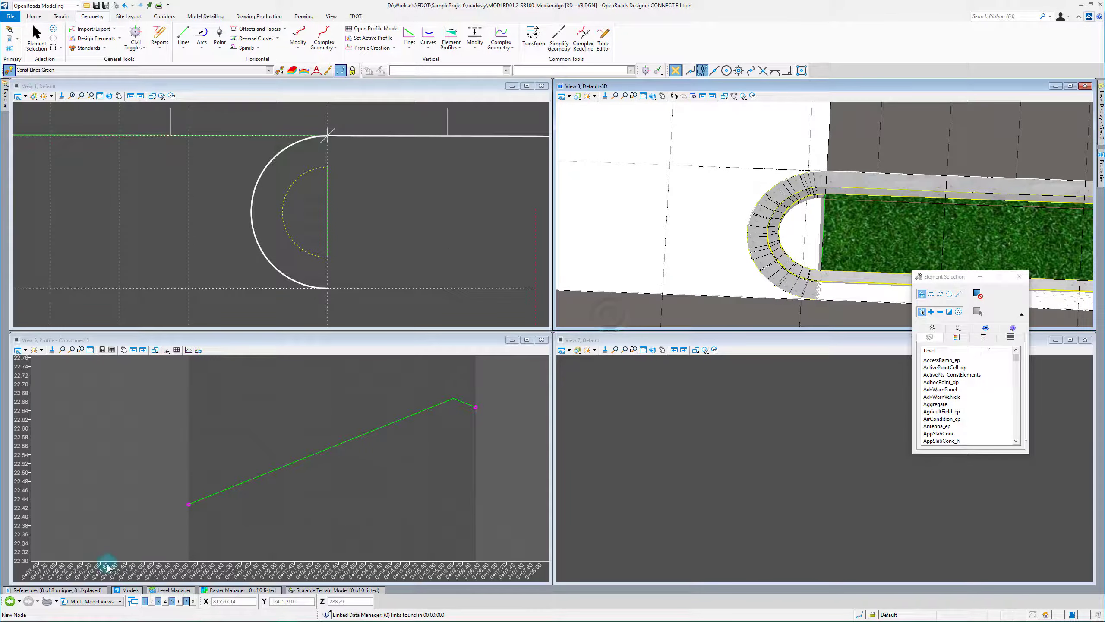
left_click(48, 591)
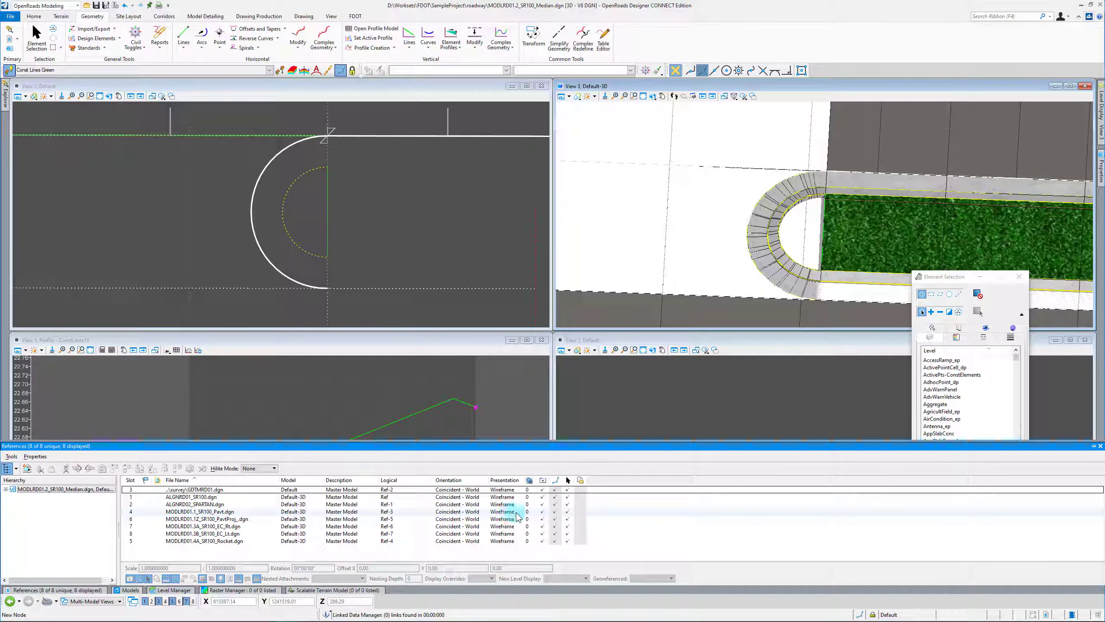
left_click(543, 519)
mouse_move(1102, 131)
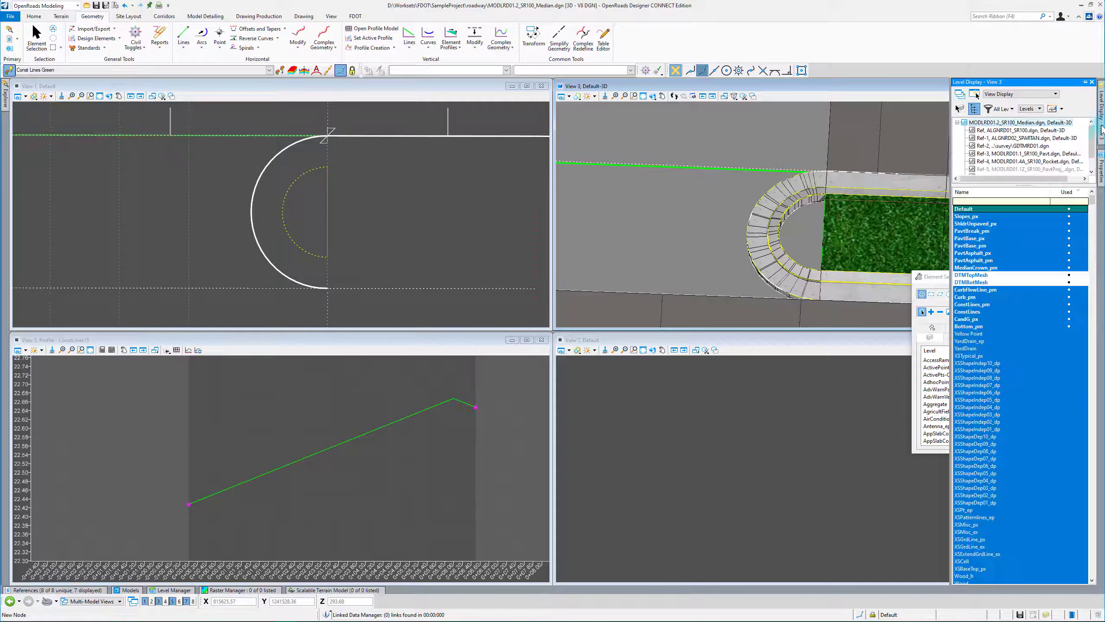
Create a Break Line terrain model named Sod_MedianNose_RocketE from the inner arc and closing line, with a 2.0000 maximum triangle length and the DtmTopMesh definition.
left_click(291, 237)
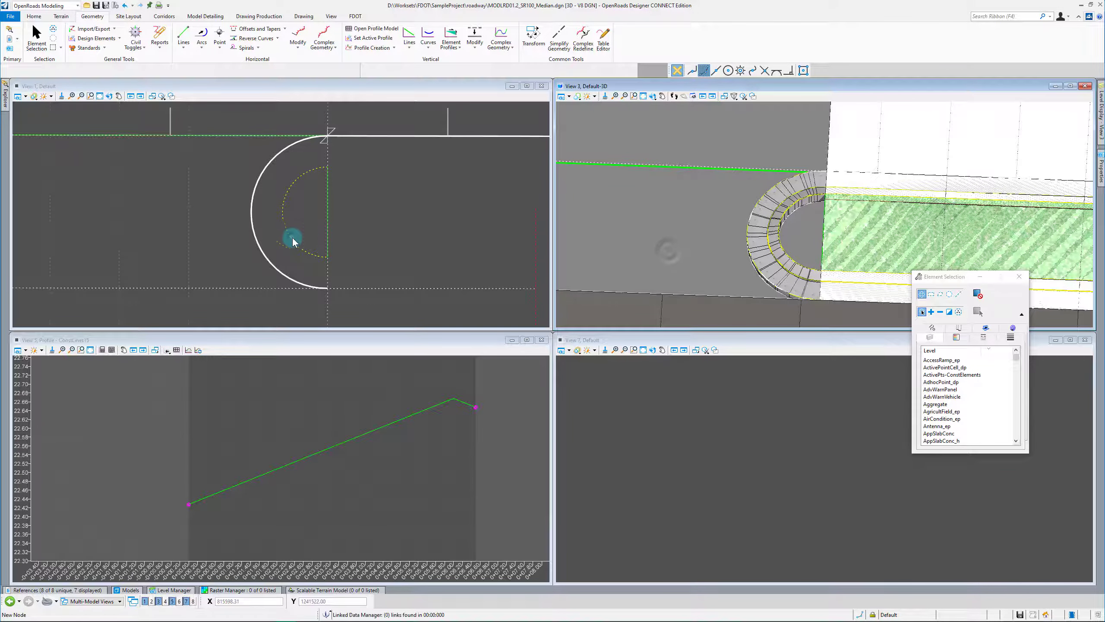
left_click(316, 176)
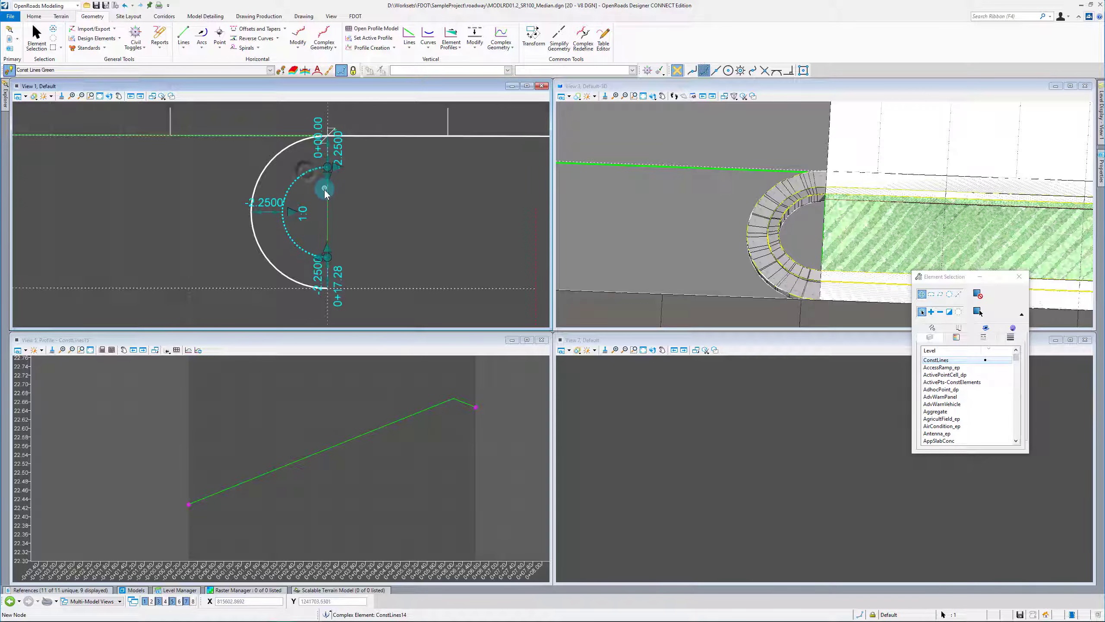
left_click(327, 194, "ctrl")
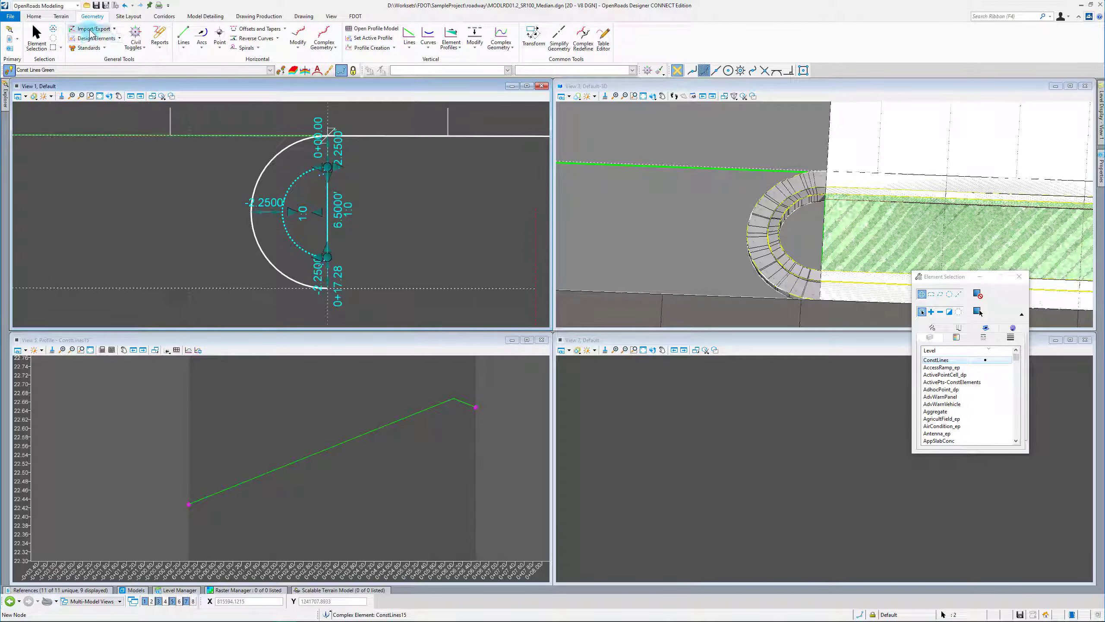
left_click(61, 16)
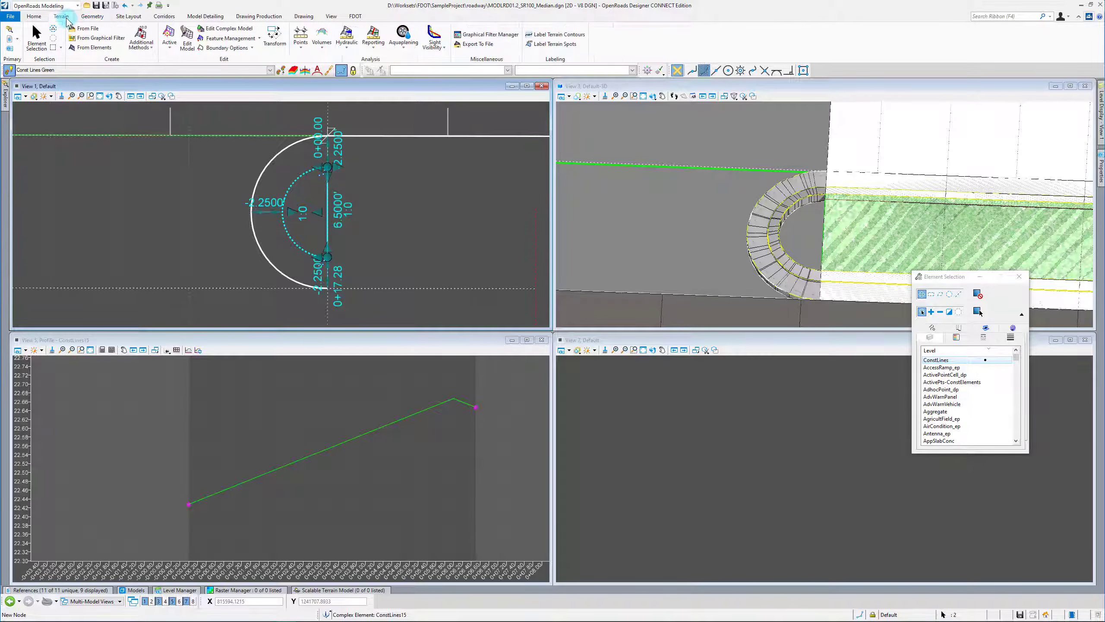
left_click(90, 48)
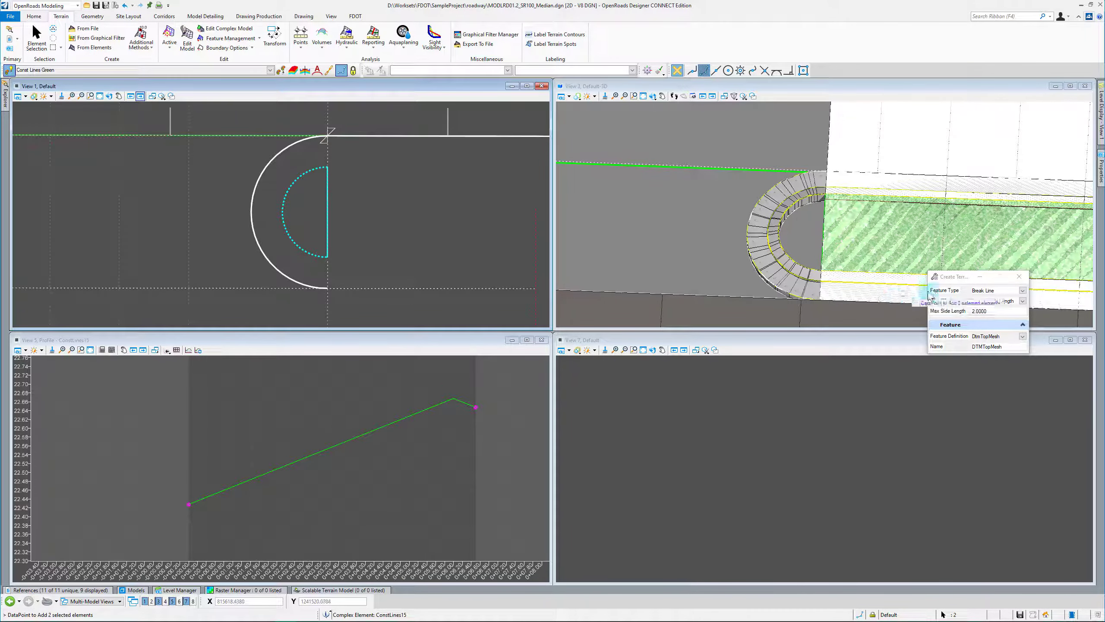
left_click(351, 245)
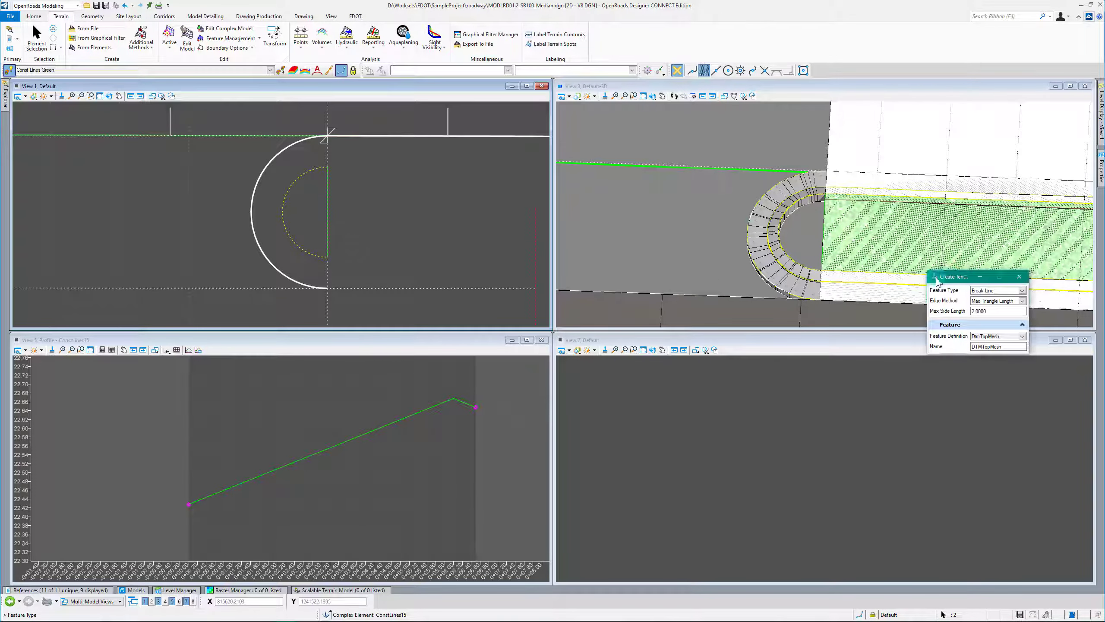
left_click_drag(718, 272, 654, 279)
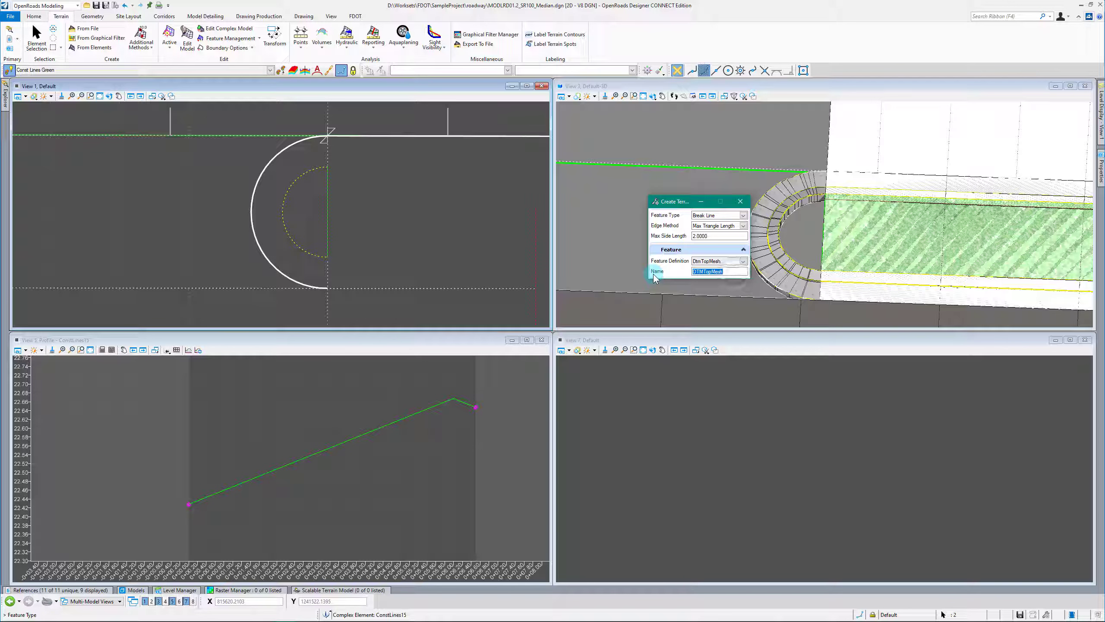
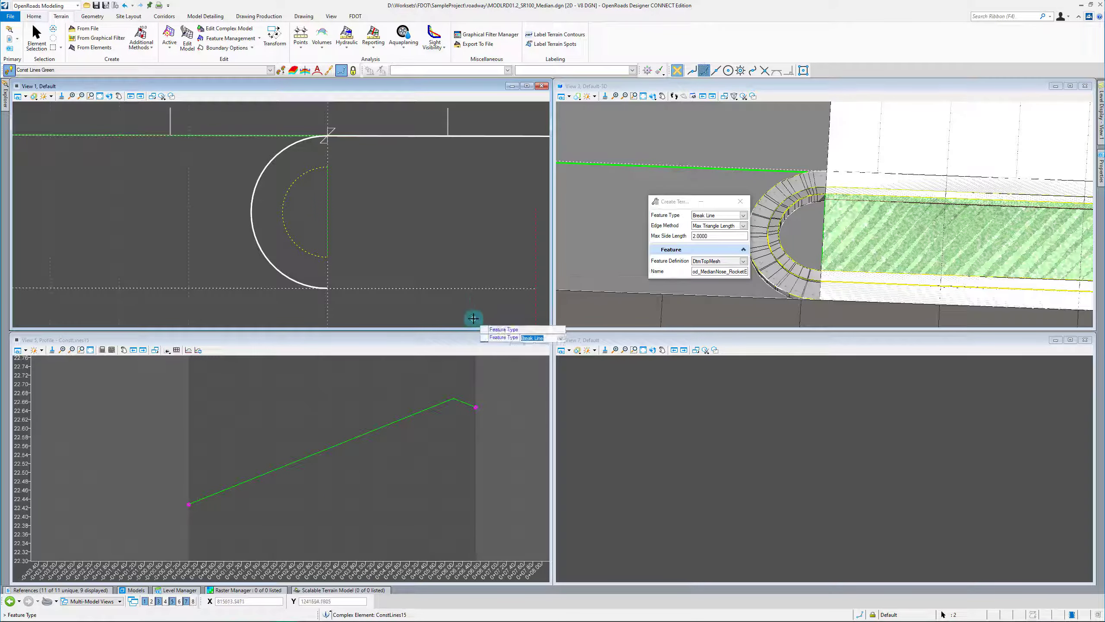
left_click(360, 234)
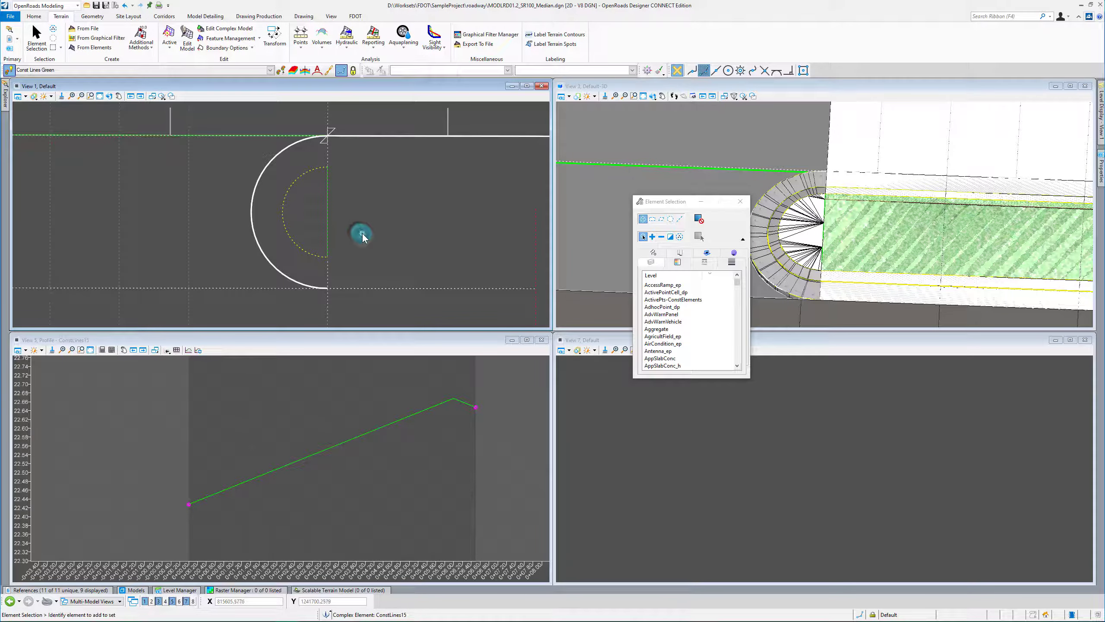
Apply the Surface Templates\Sod template to the nose terrain model without an external clip boundary.
left_click(827, 225)
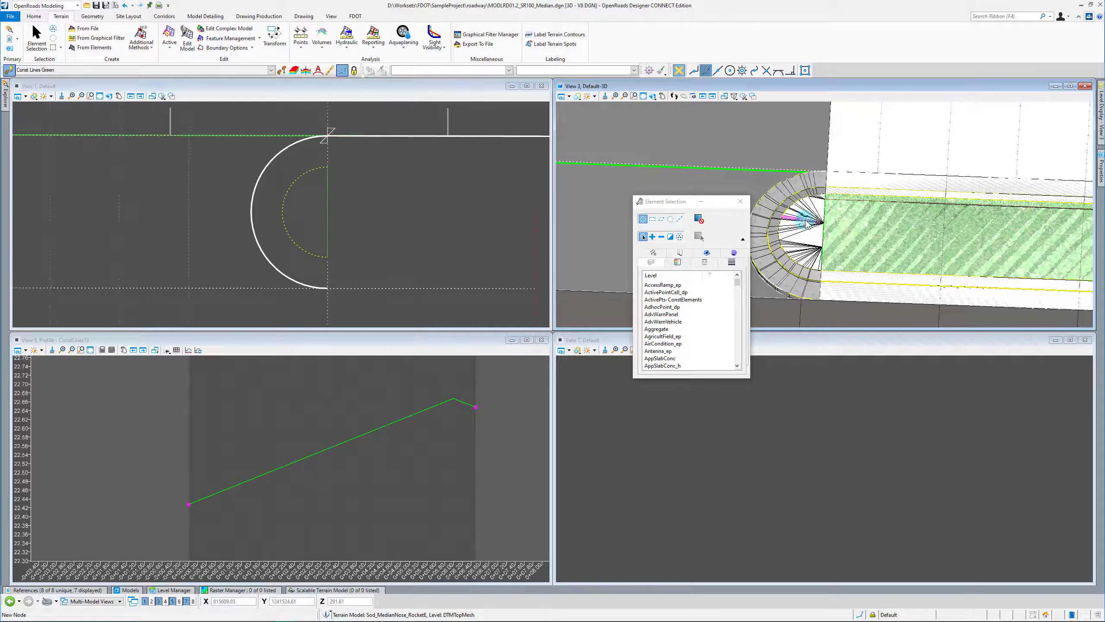
left_click(807, 225)
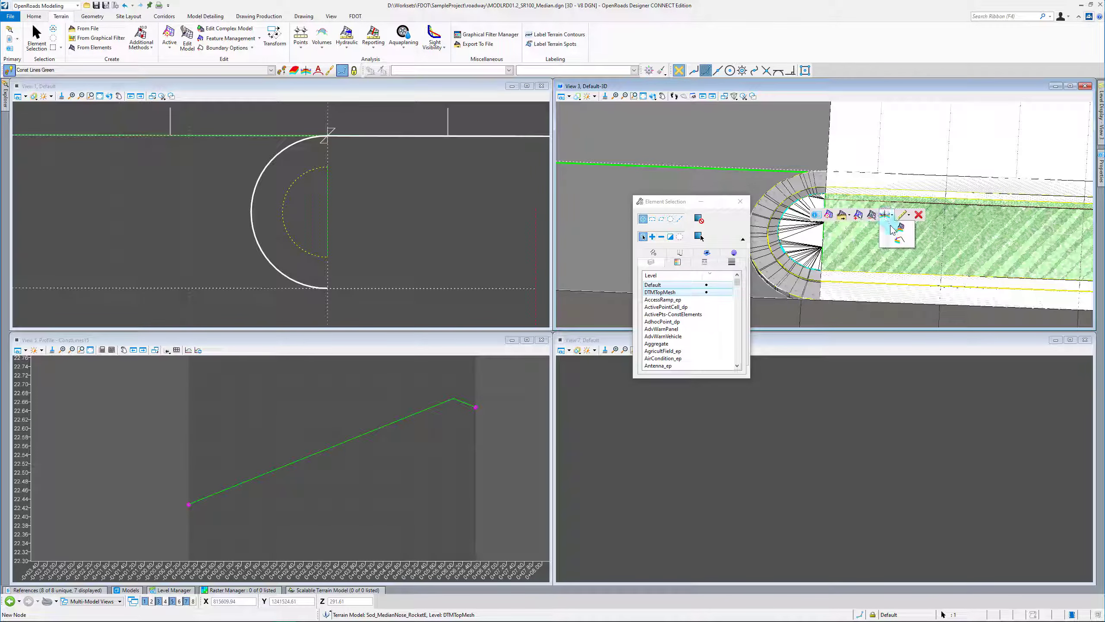
left_click(899, 228)
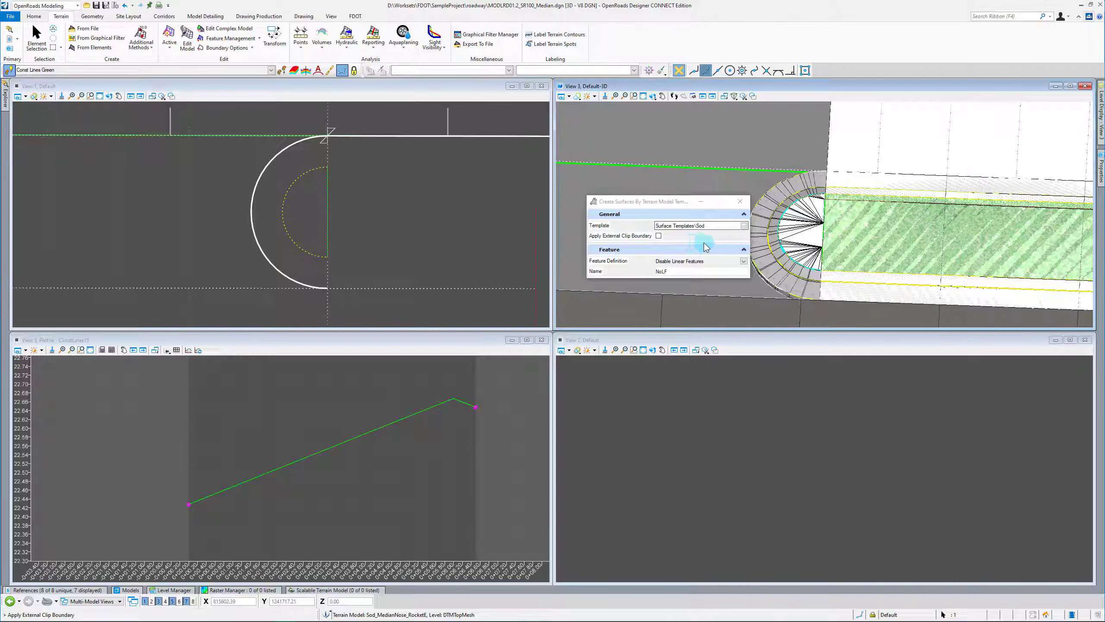
left_click(632, 183)
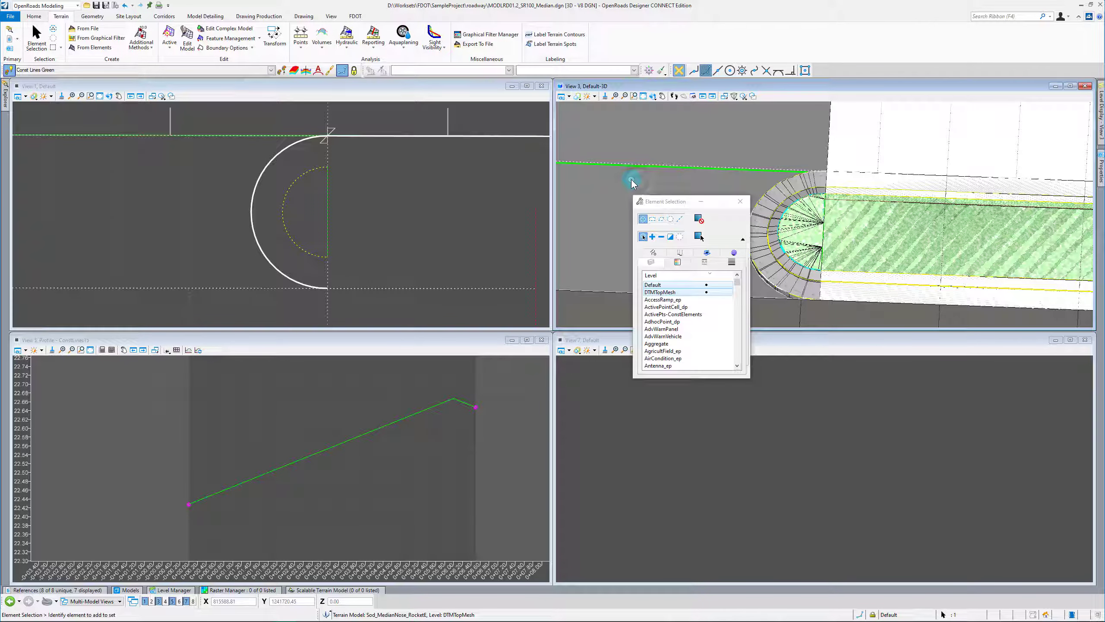
Hide the DTMTopMesh level in the 3D view and rotate the model to inspect the sod-filled median nose.
left_click(1080, 141)
mouse_move(1101, 128)
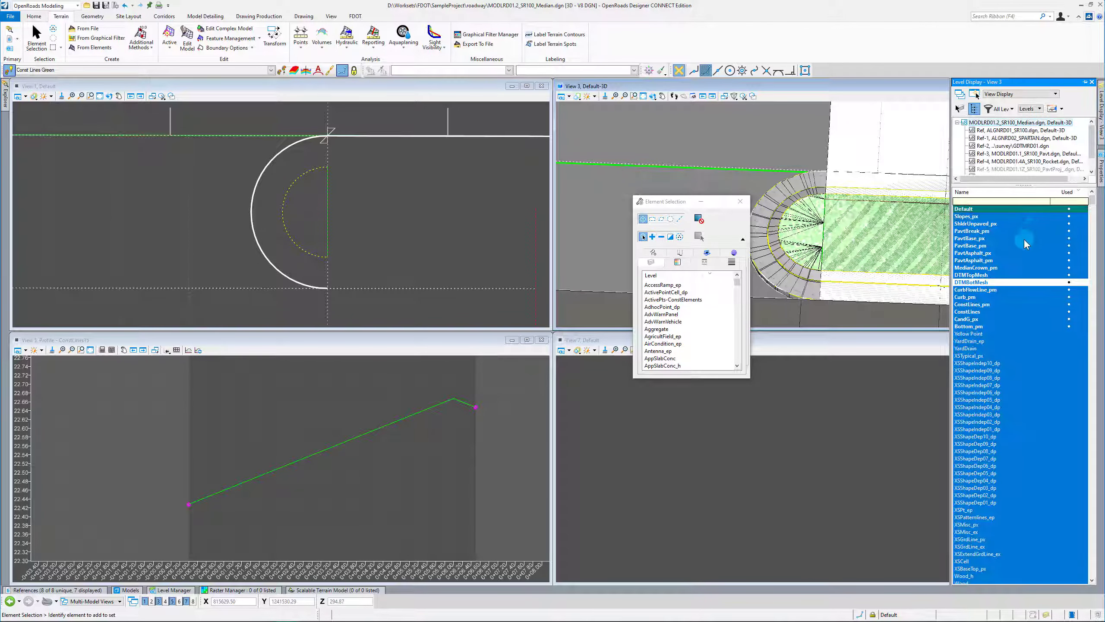
left_click(994, 272)
left_click(653, 96)
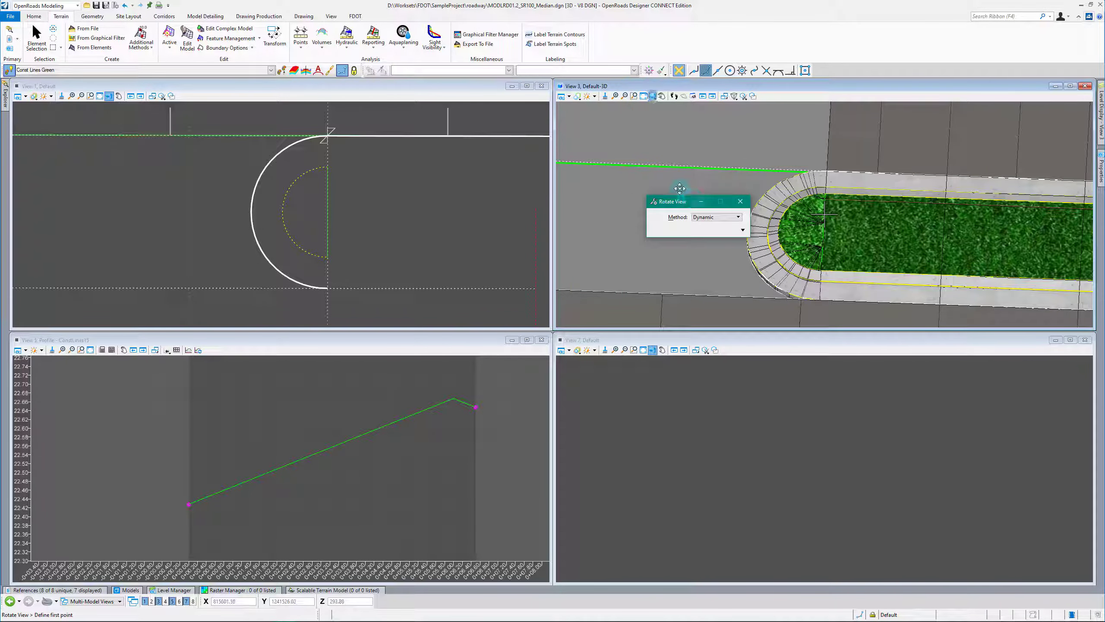
left_click(824, 214)
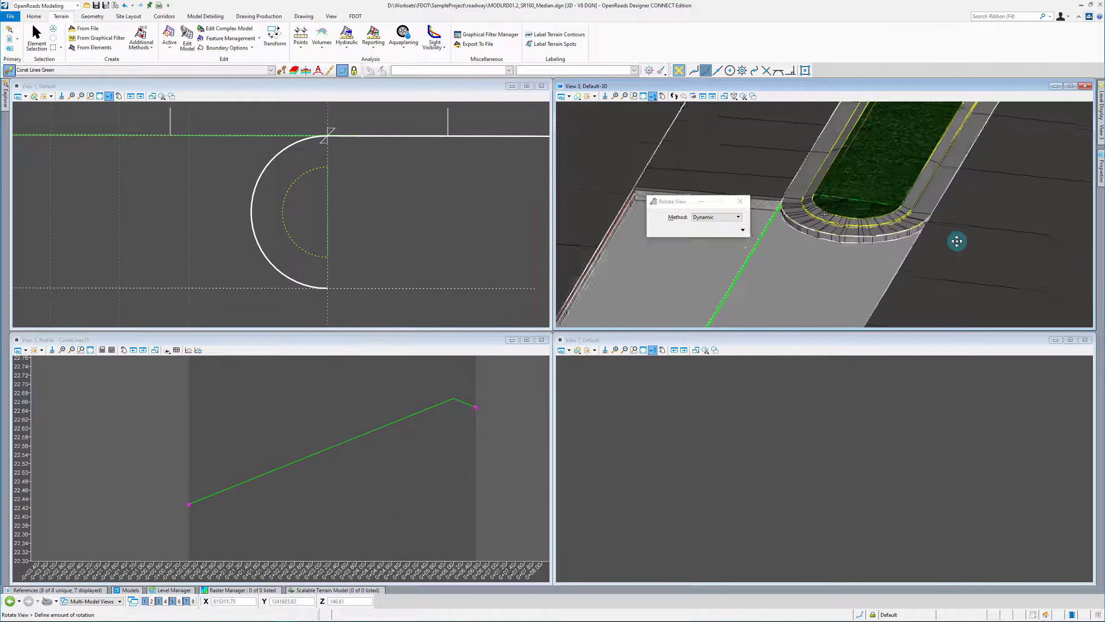
left_click(766, 261)
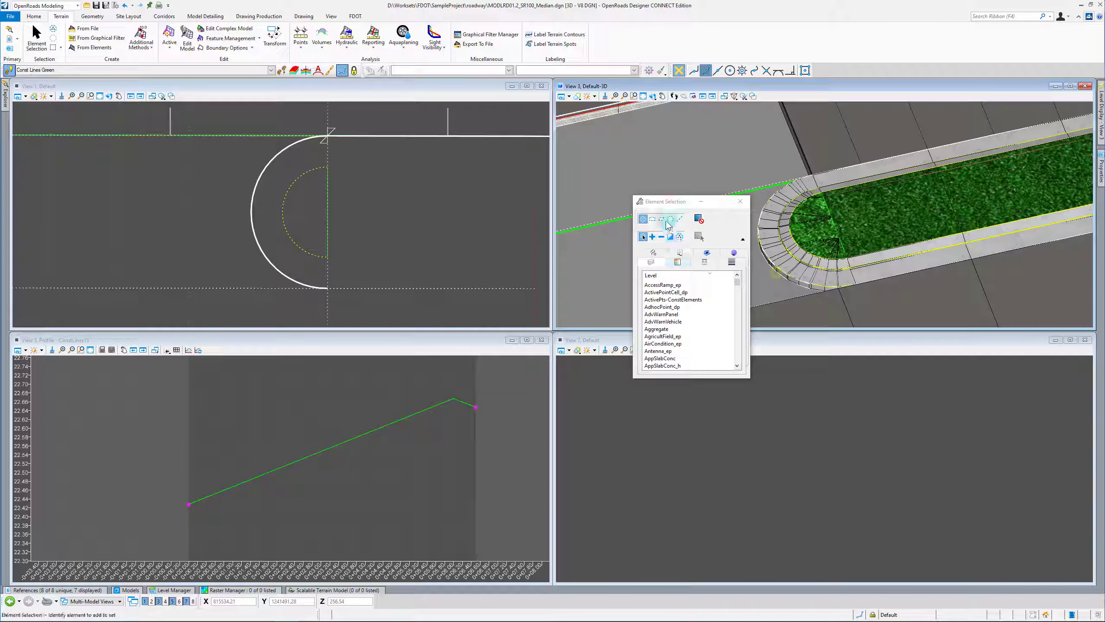
left_click_drag(658, 207, 802, 319)
scroll(576, 280, "down", 5)
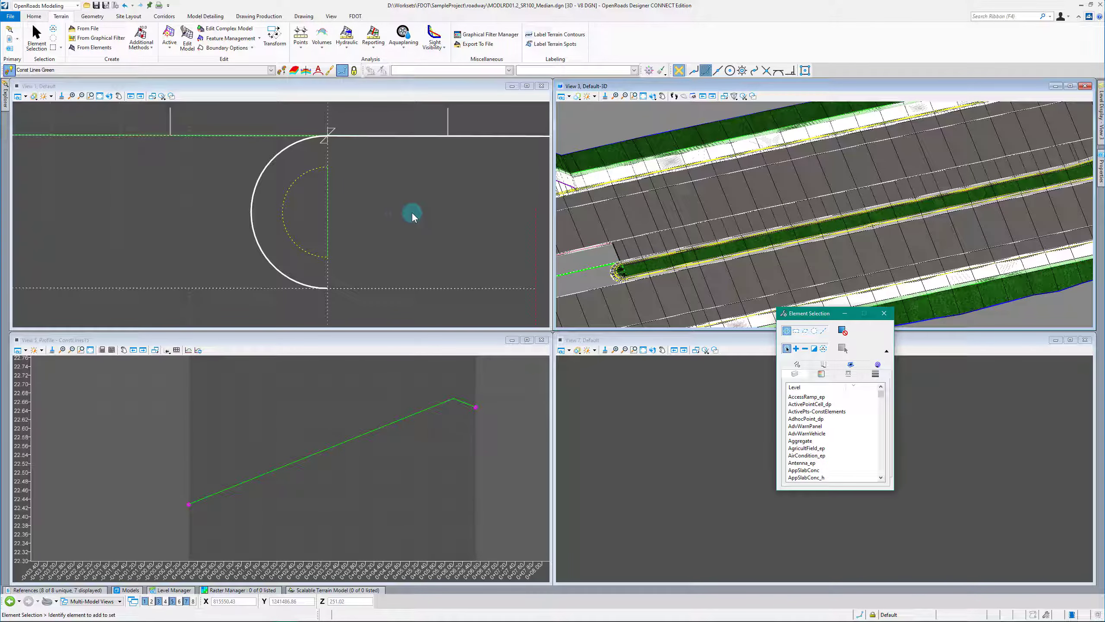
Set the offset of the transverse construction line that positions the median nose to 20 feet.
left_click(412, 212)
scroll(281, 236, "down", 5)
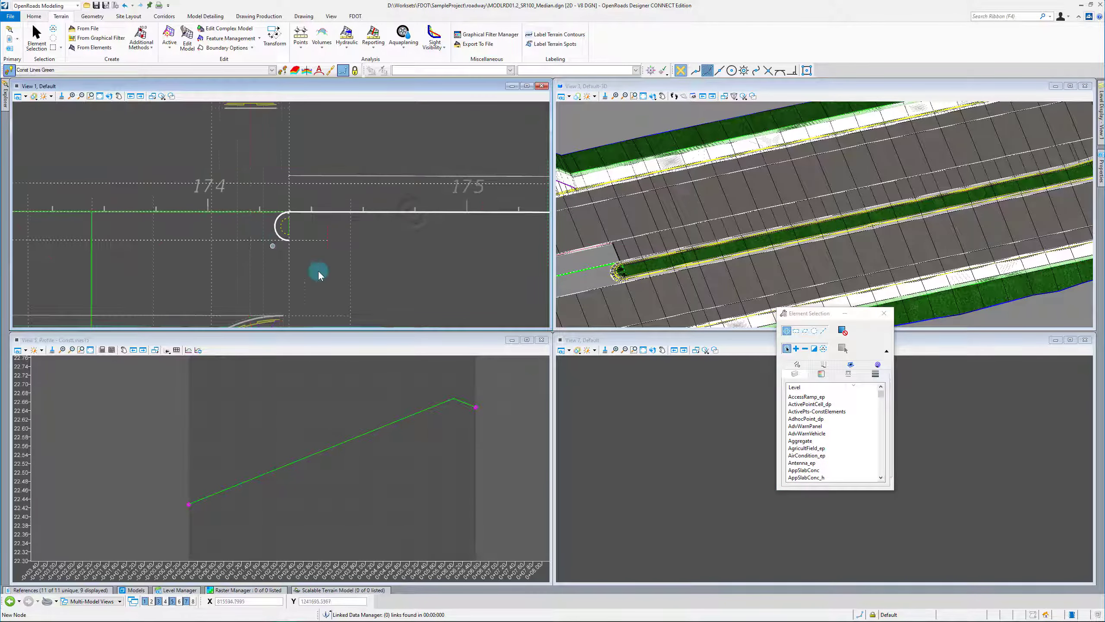
left_click(289, 258)
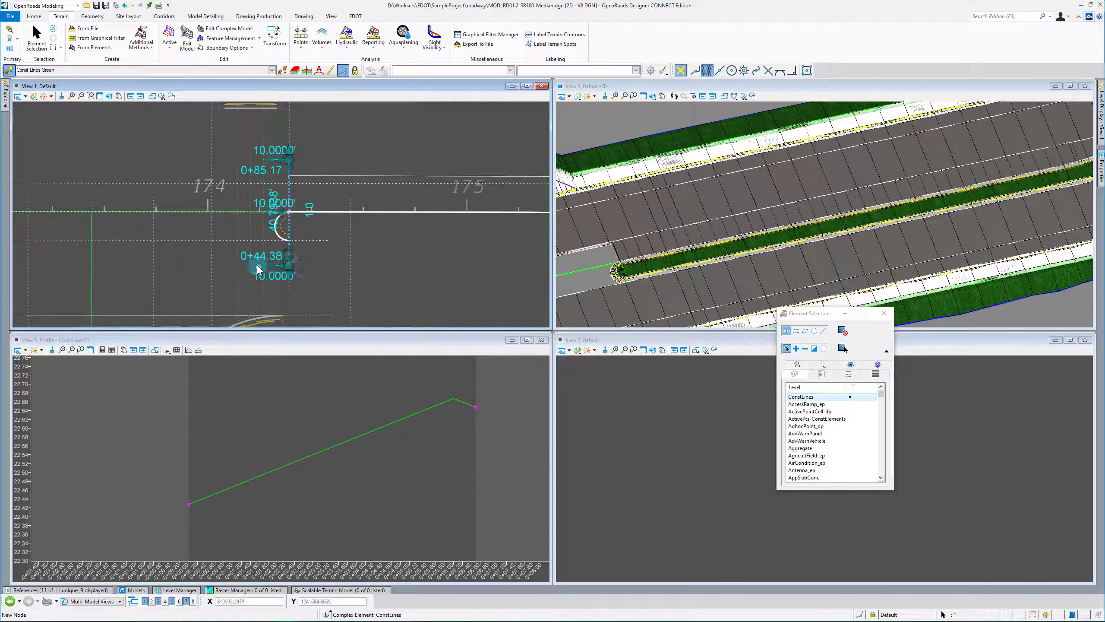
scroll(301, 220, "up", 2)
left_click(257, 199)
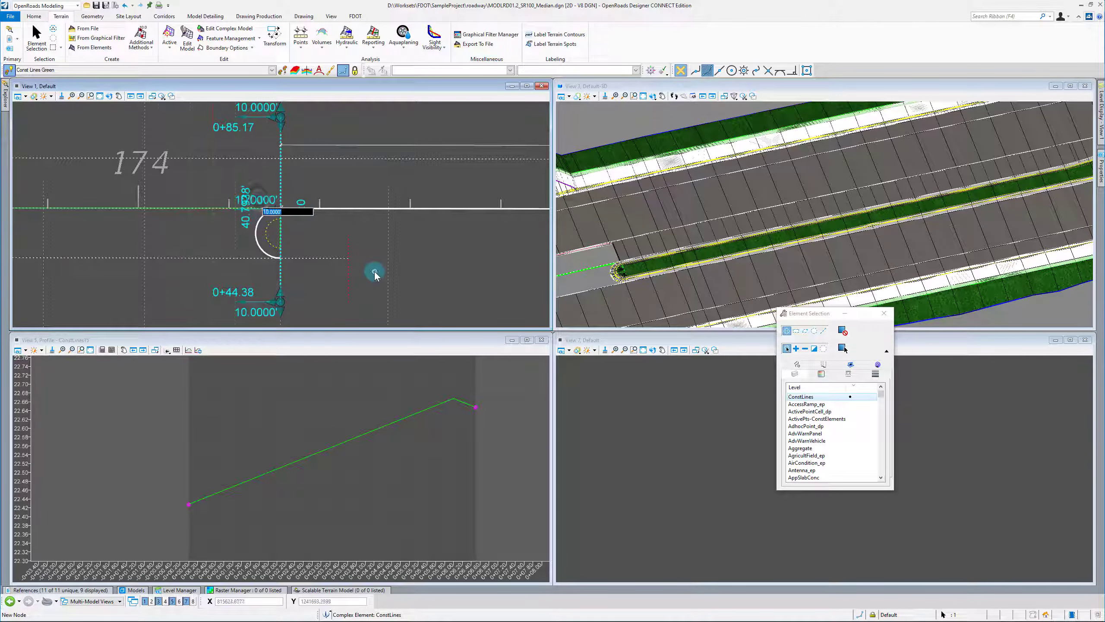
type("20")
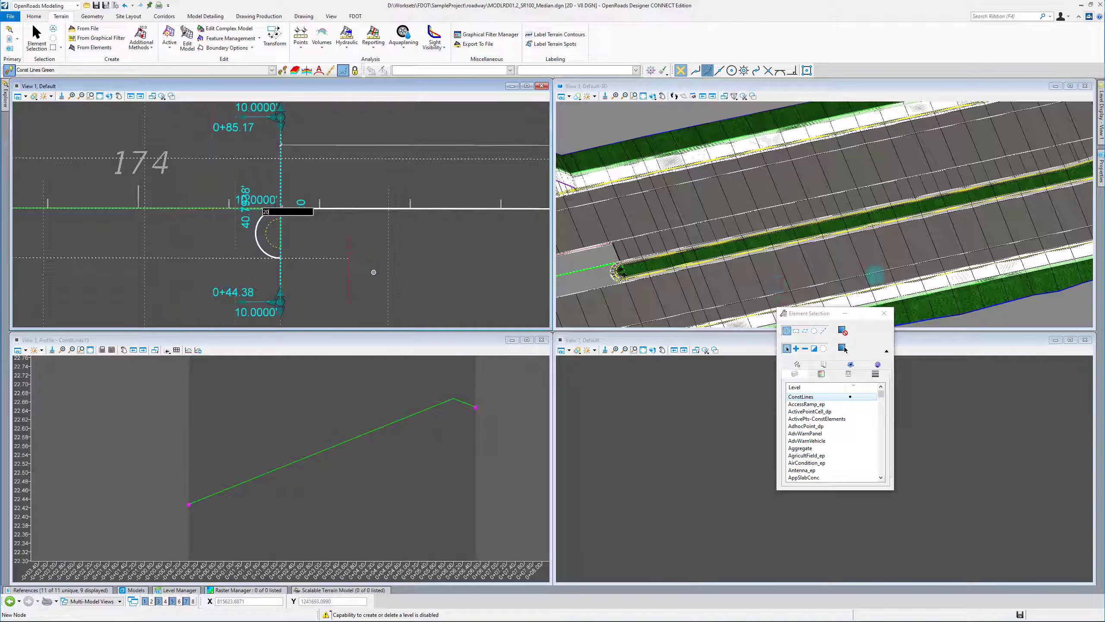
key("Return")
scroll(971, 183, "up", 2)
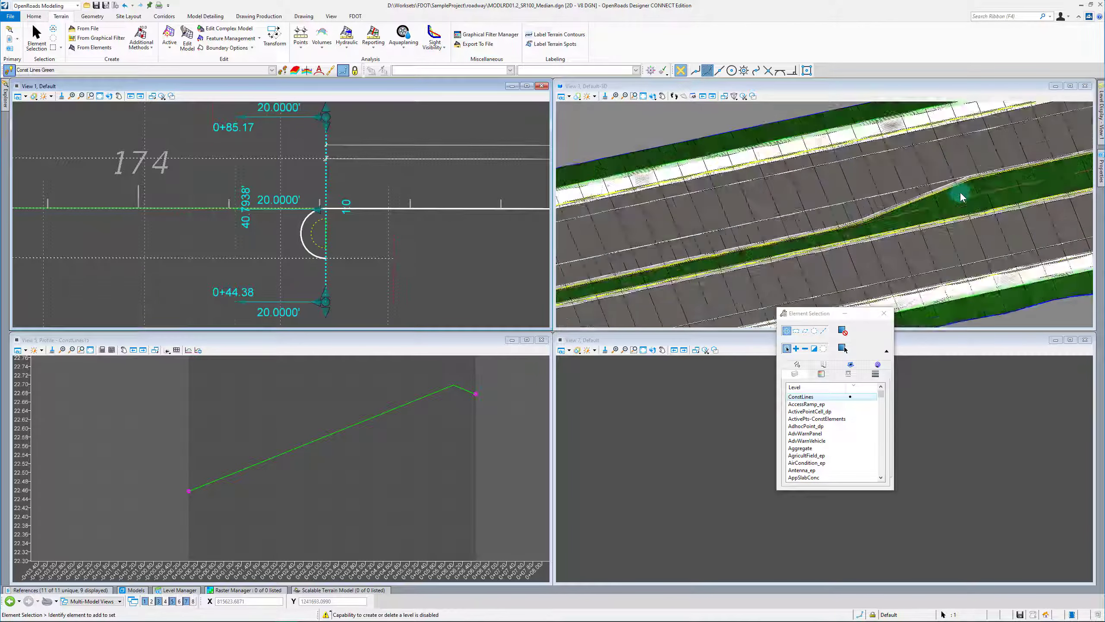
scroll(1010, 170, "down", 1)
scroll(817, 219, "down", 1)
scroll(963, 189, "up", 1)
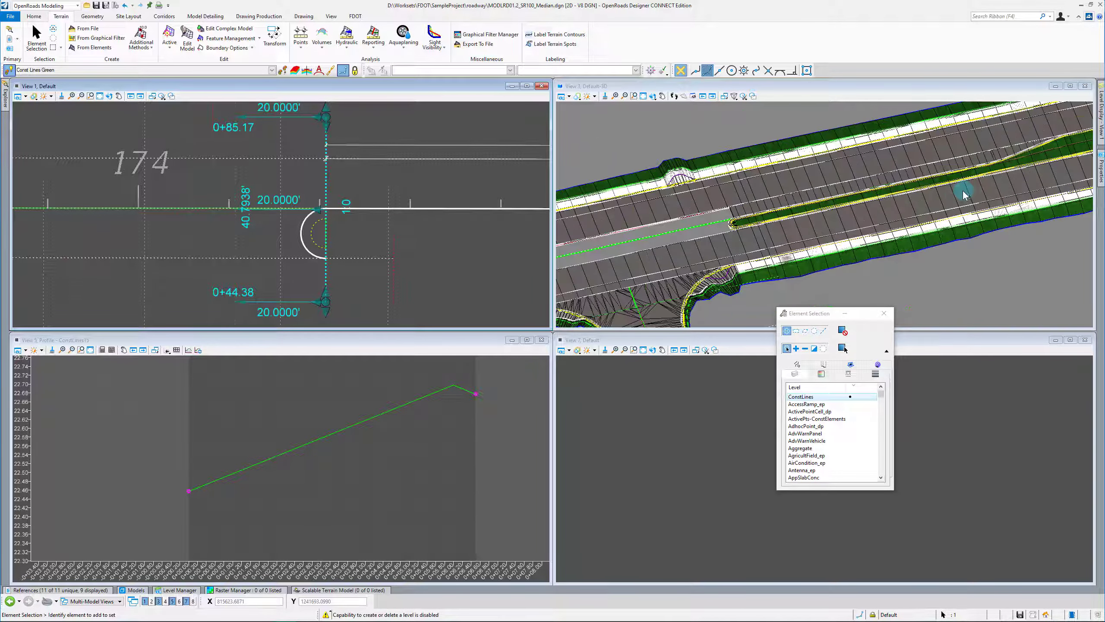
scroll(731, 220, "up", 2)
scroll(716, 211, "up", 1)
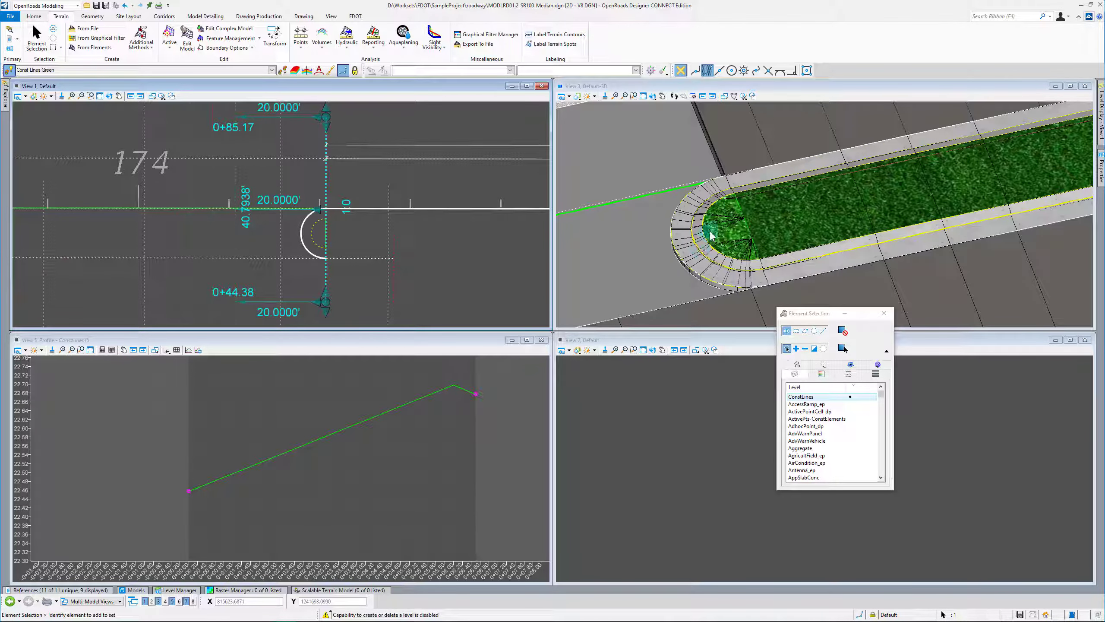
Examine the median opening between the rounded noses near stations 173 and 174, including the construction line controlling the station 173 nose.
scroll(718, 217, "up", 1)
scroll(717, 251, "down", 3)
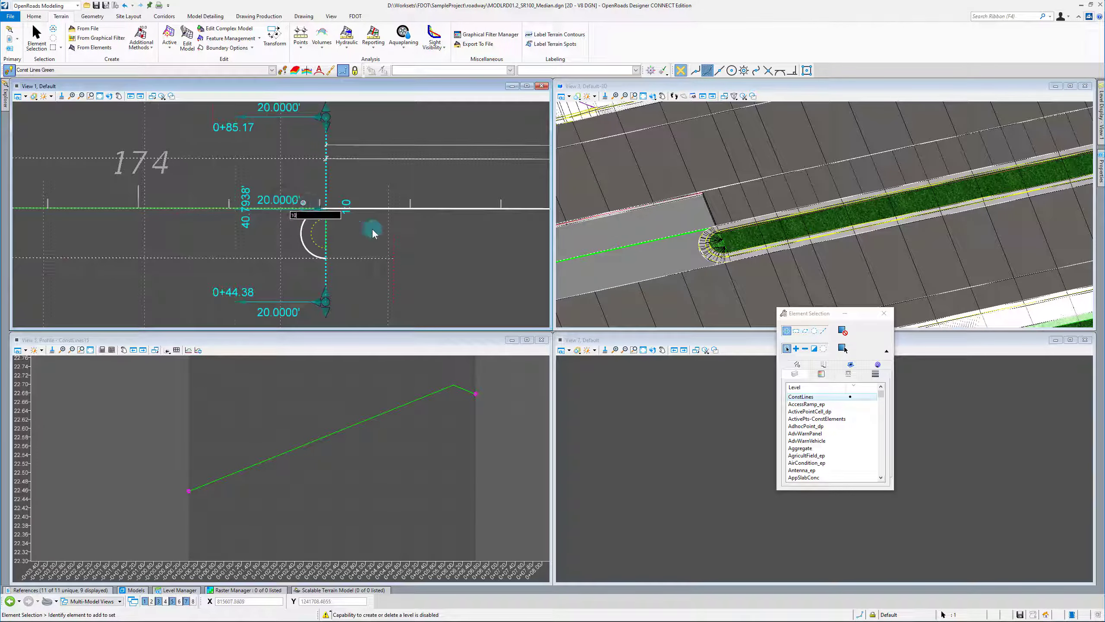
left_click(423, 244)
scroll(409, 228, "down", 2)
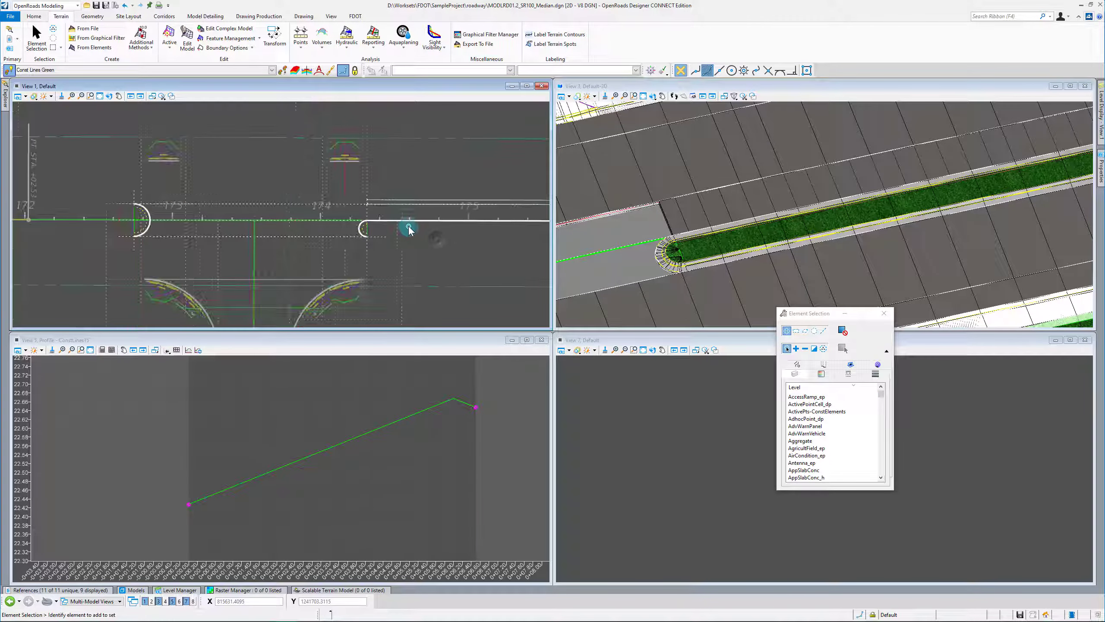
scroll(343, 296, "up", 2)
scroll(346, 289, "down", 2)
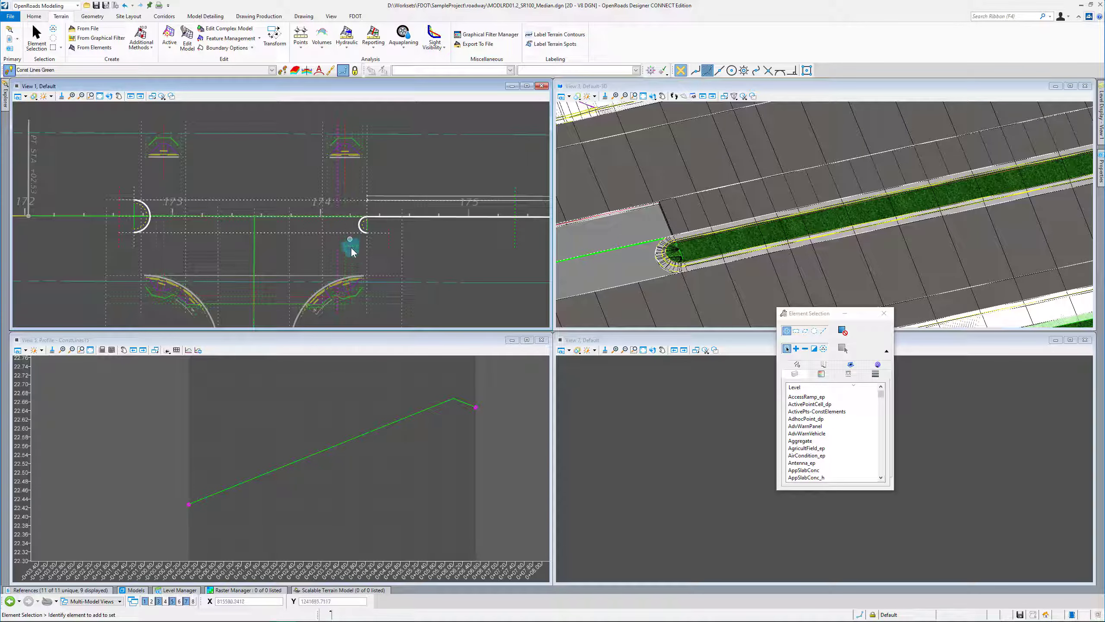
scroll(349, 221, "up", 1)
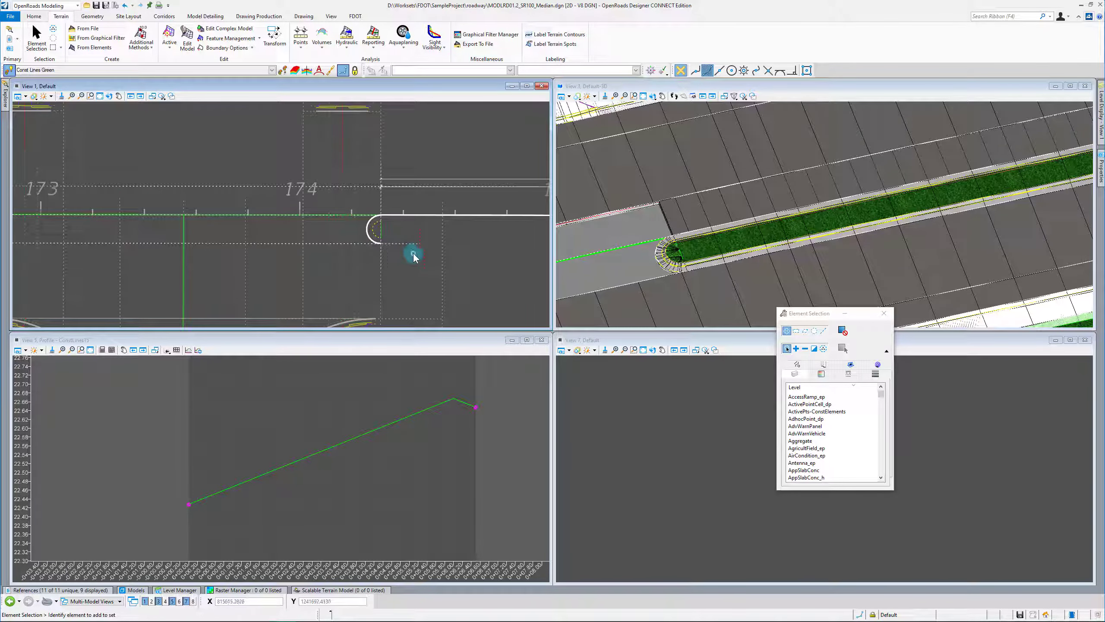
scroll(448, 283, "down", 1)
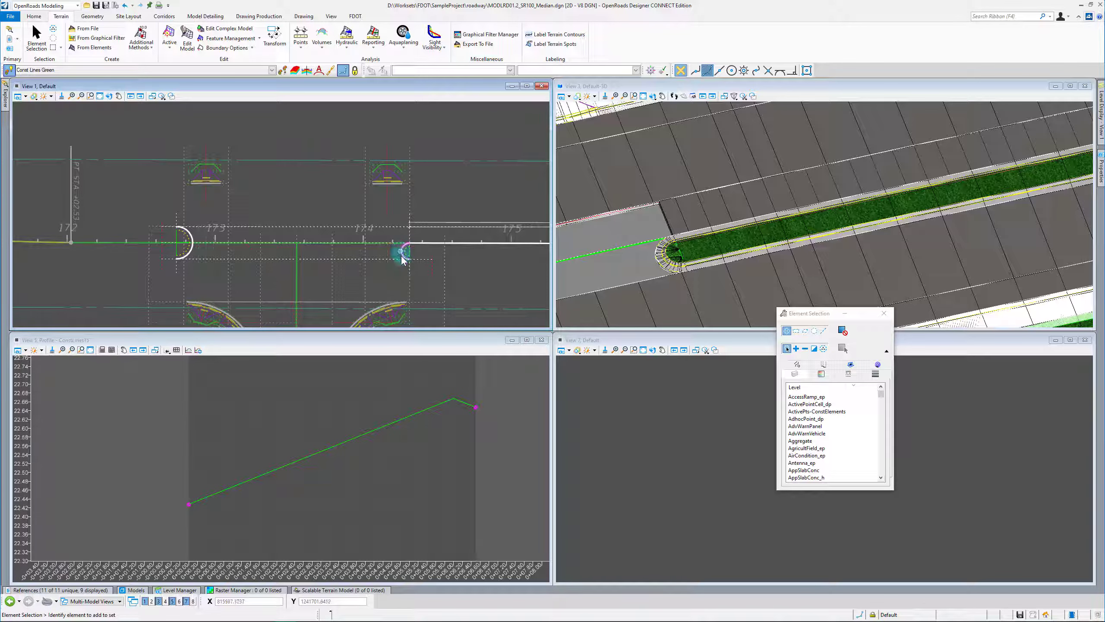
scroll(401, 259, "up", 2)
scroll(488, 235, "down", 2)
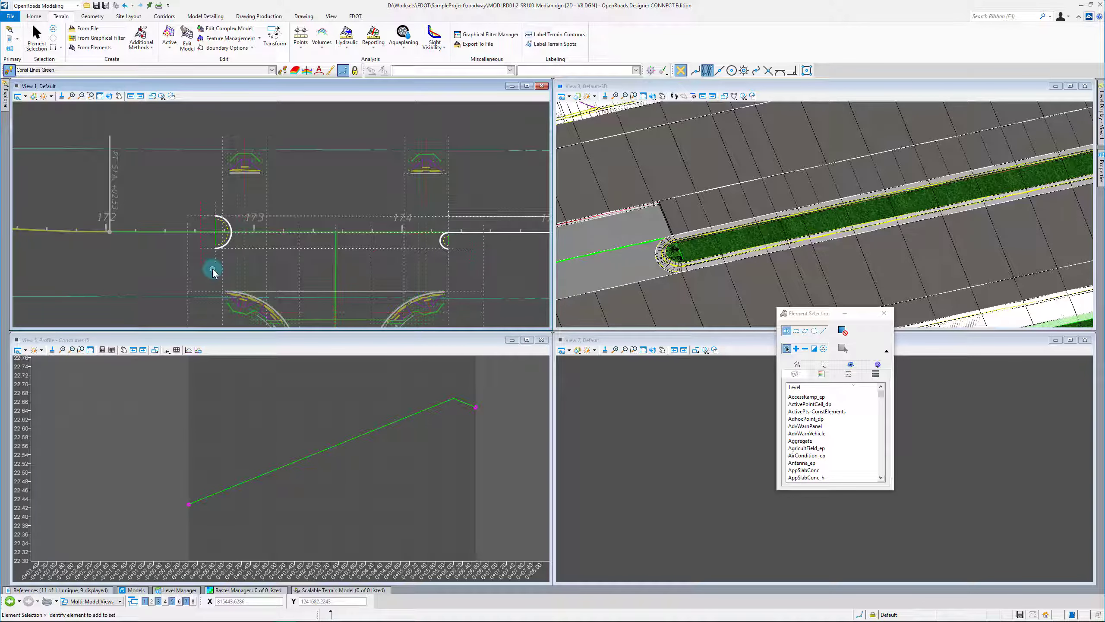
scroll(230, 272, "up", 2)
scroll(221, 220, "up", 2)
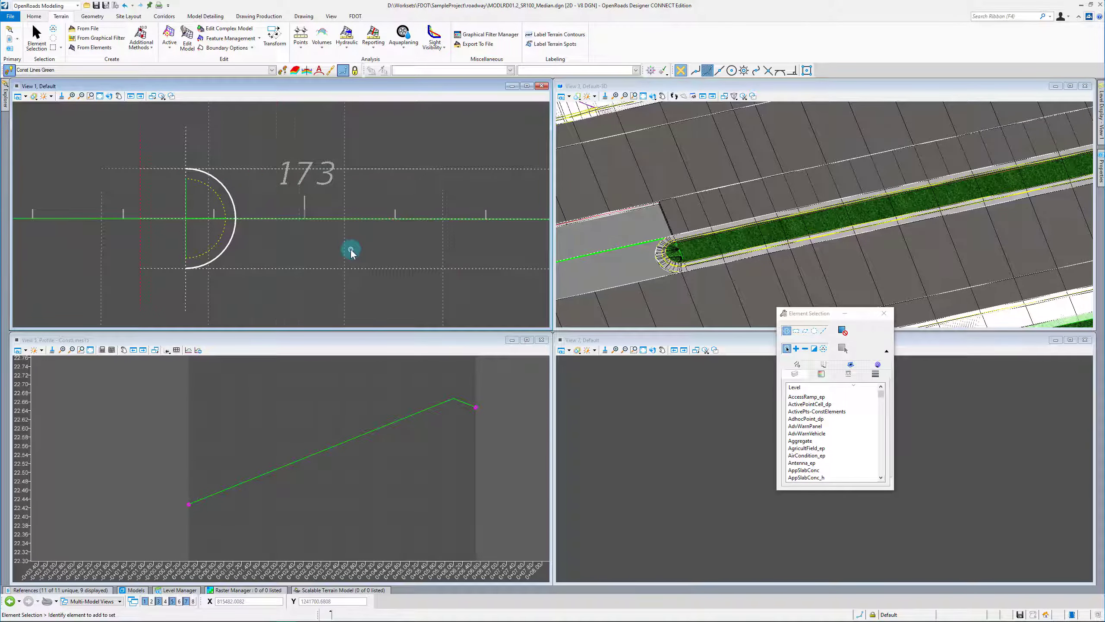
scroll(351, 252, "down", 2)
left_click(257, 218)
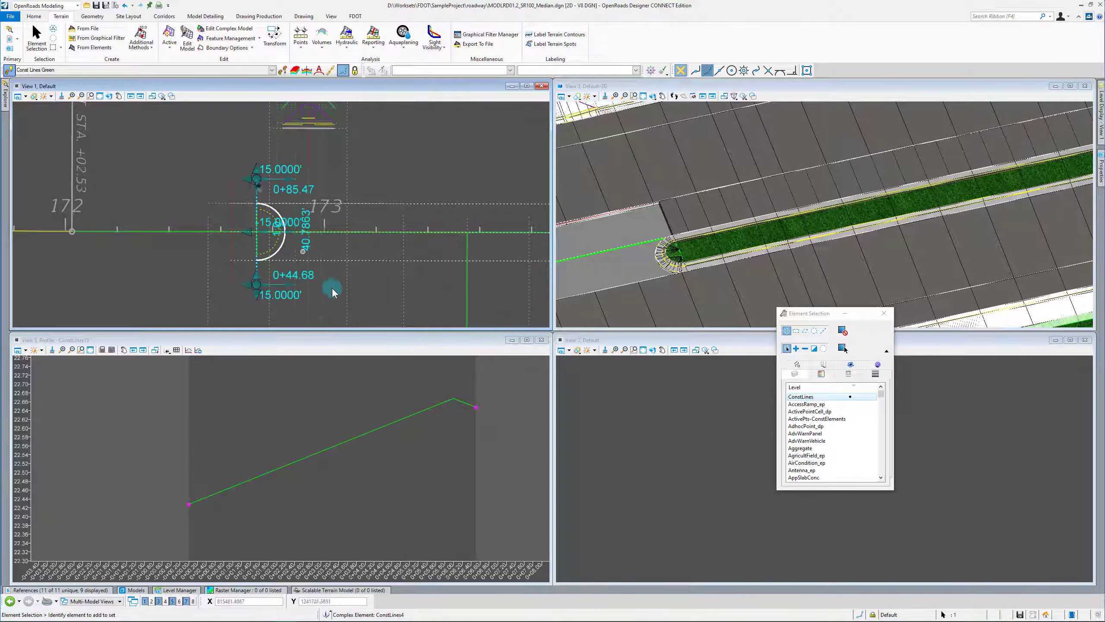
left_click(413, 167)
scroll(125, 235, "down", 2)
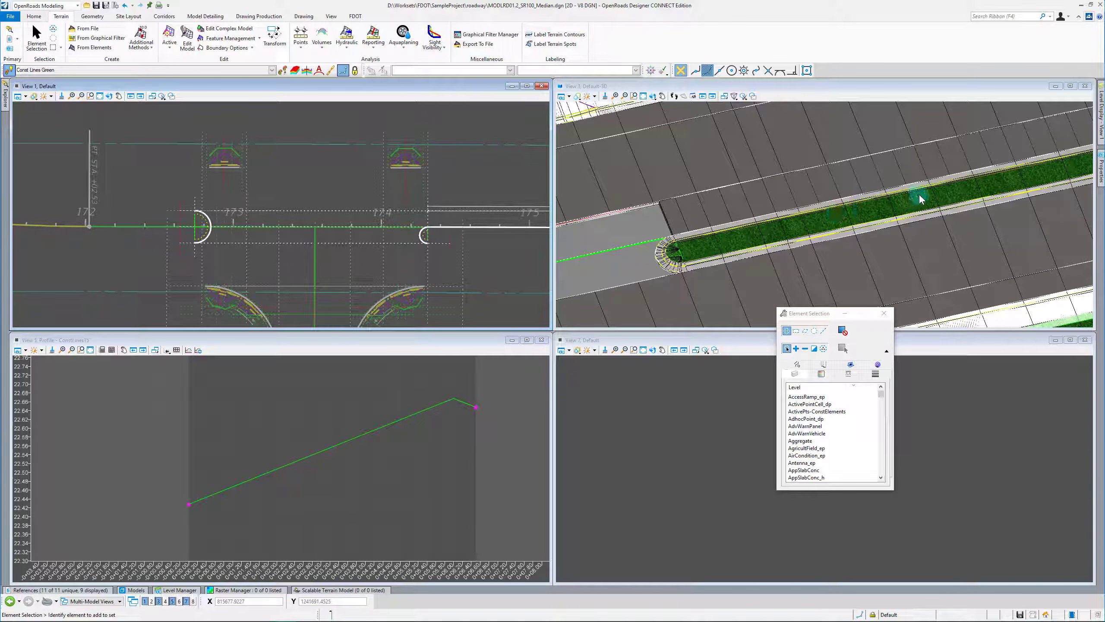
scroll(920, 199, "down", 2)
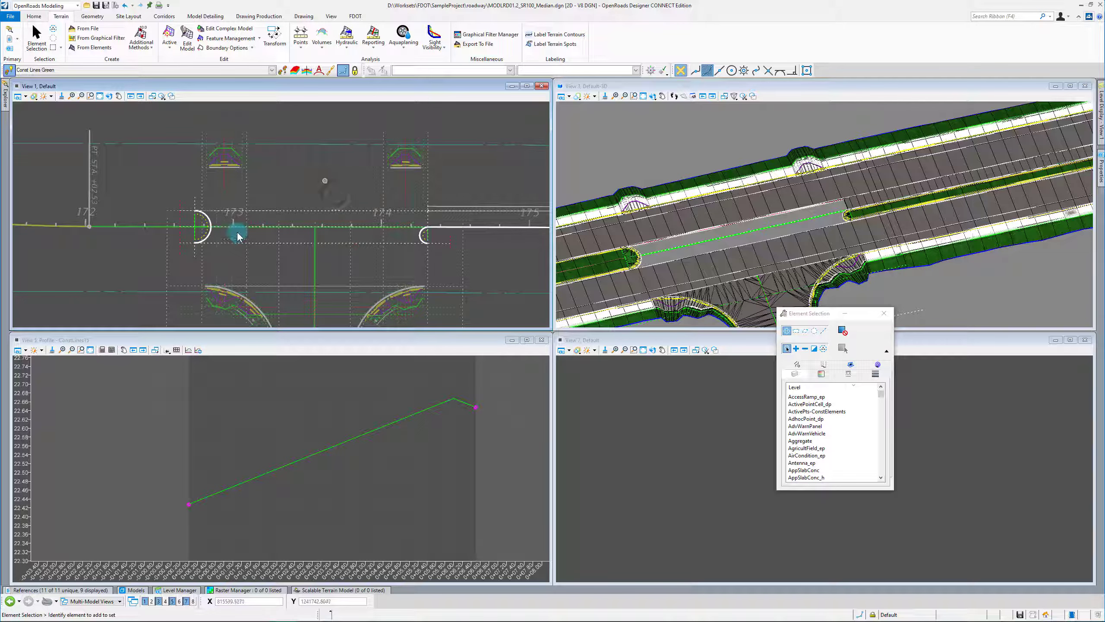
Turn off display of the references MODLRD01.3A_SR100_EC_Rt.dgn, MODLRD01.3B_SR100_EC_Lt.dgn and MODLRD01.4A_SR100_Rocket.dgn.
left_click(57, 590)
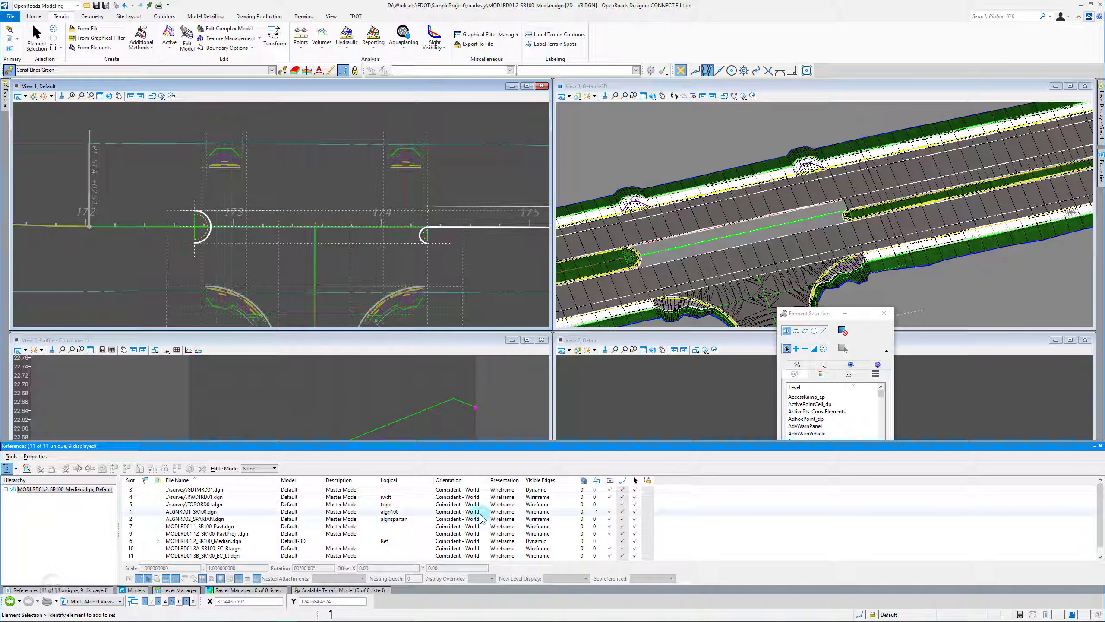
left_click(610, 548)
left_click(610, 556)
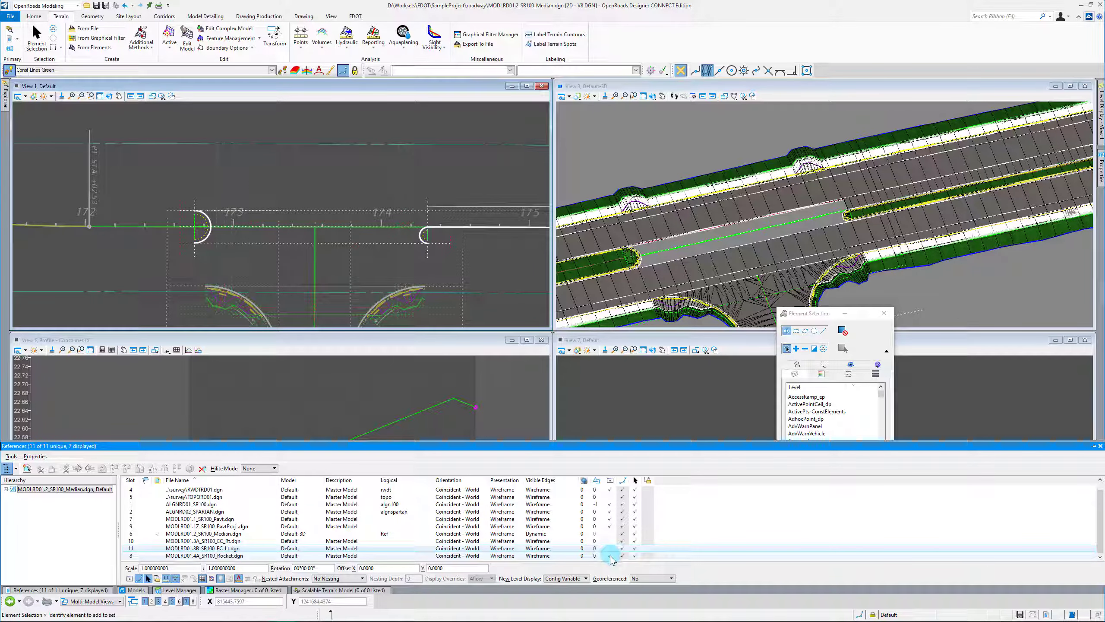
left_click(610, 556)
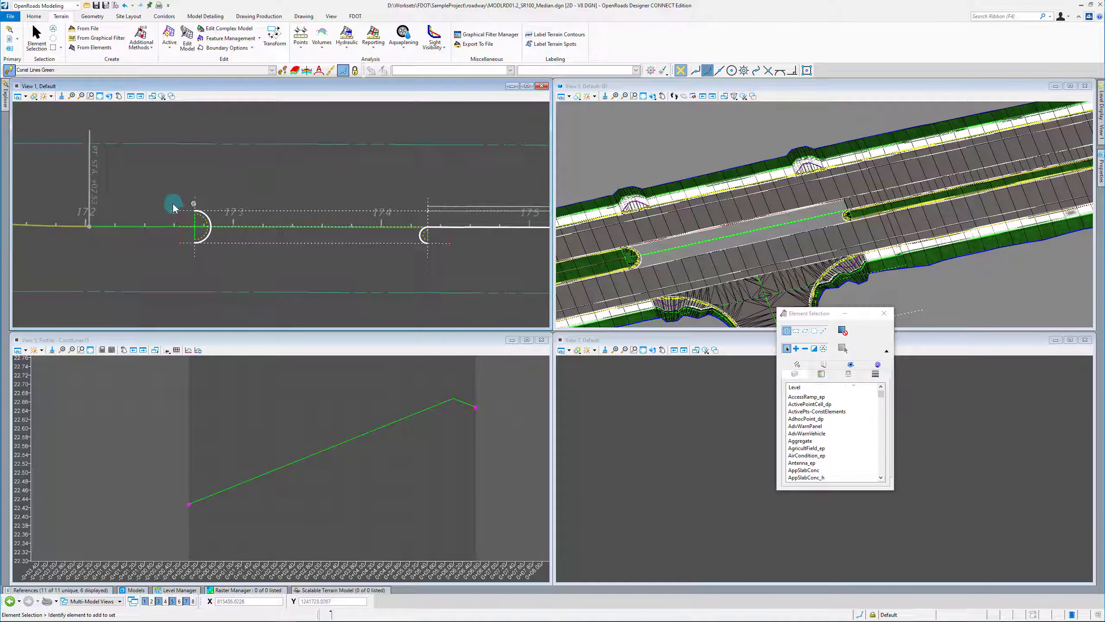
Match the active feature to the dashed median edge line, and change the active feature definition to Const Lines White.
scroll(255, 192, "up", 2)
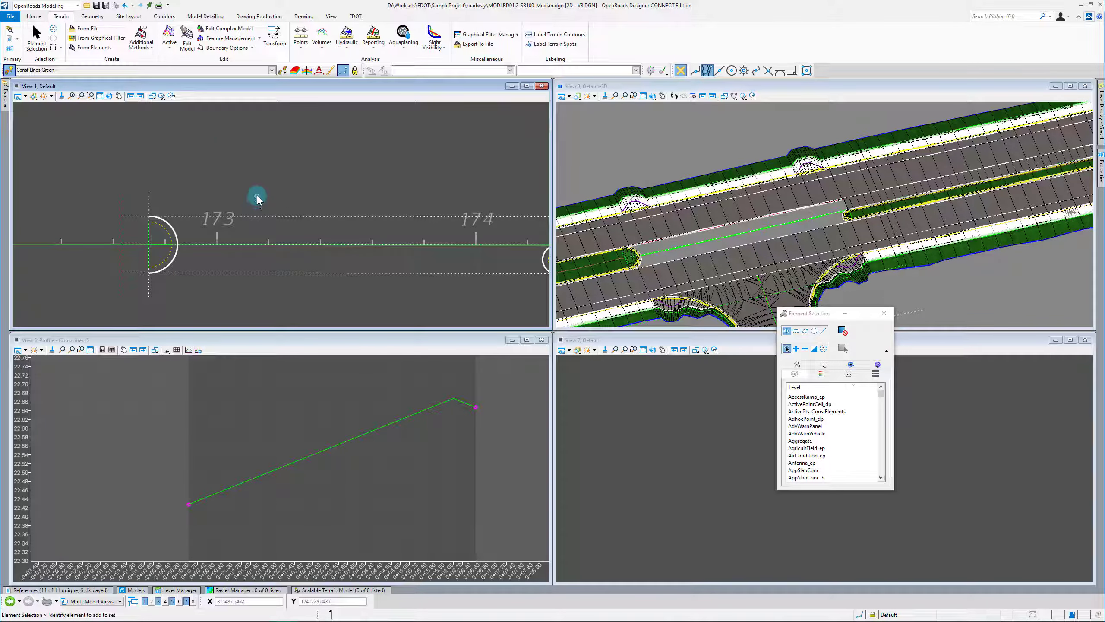
scroll(217, 195, "down", 2)
left_click(290, 70)
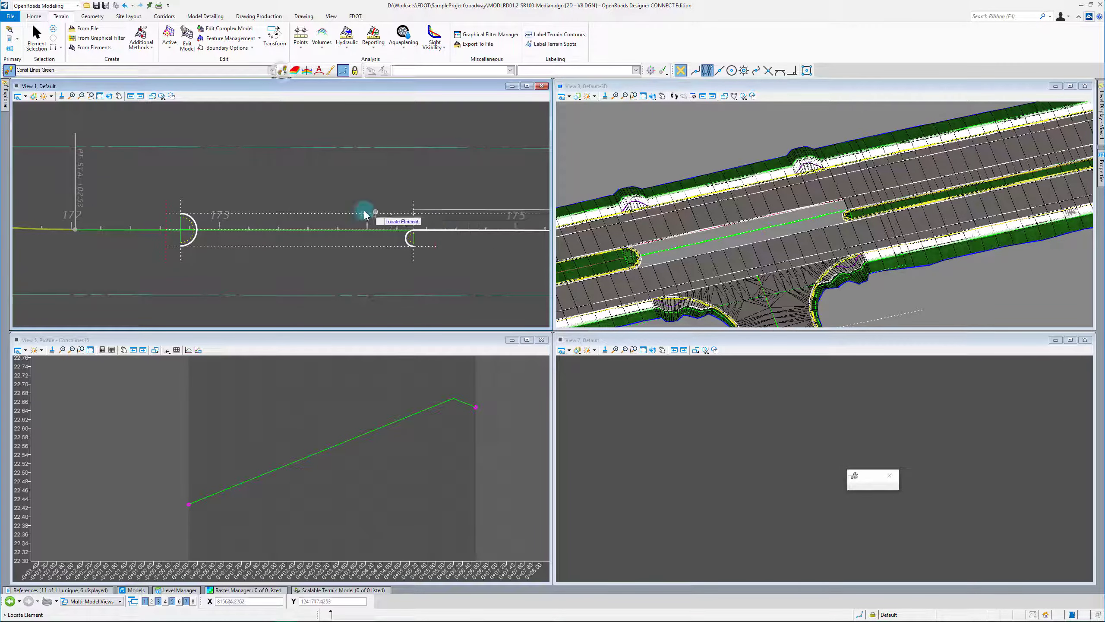
left_click(303, 200)
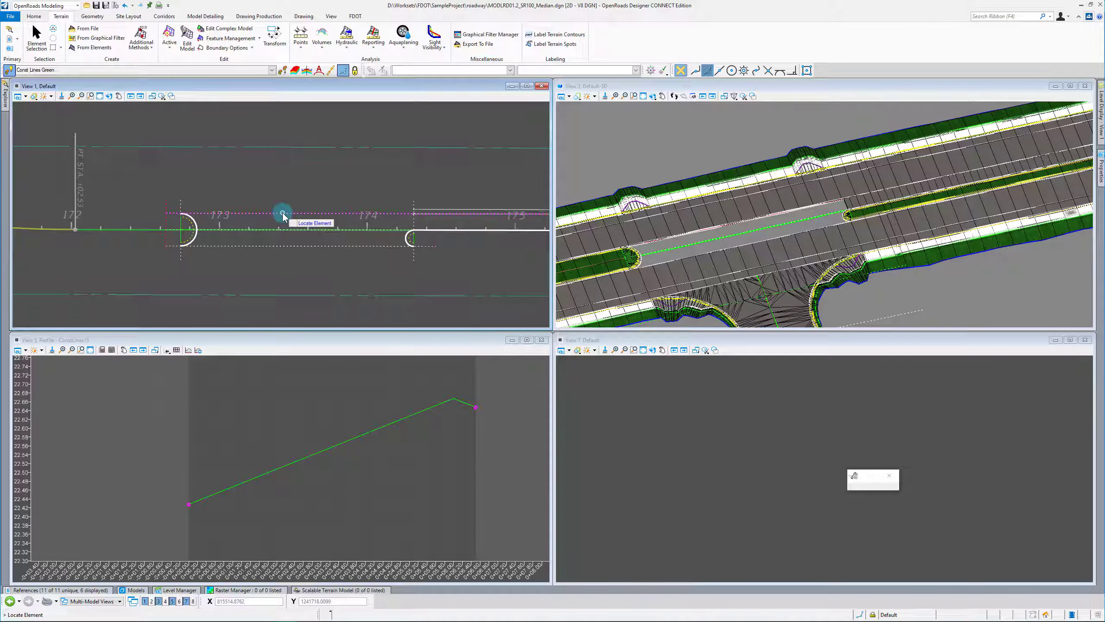
left_click(271, 70)
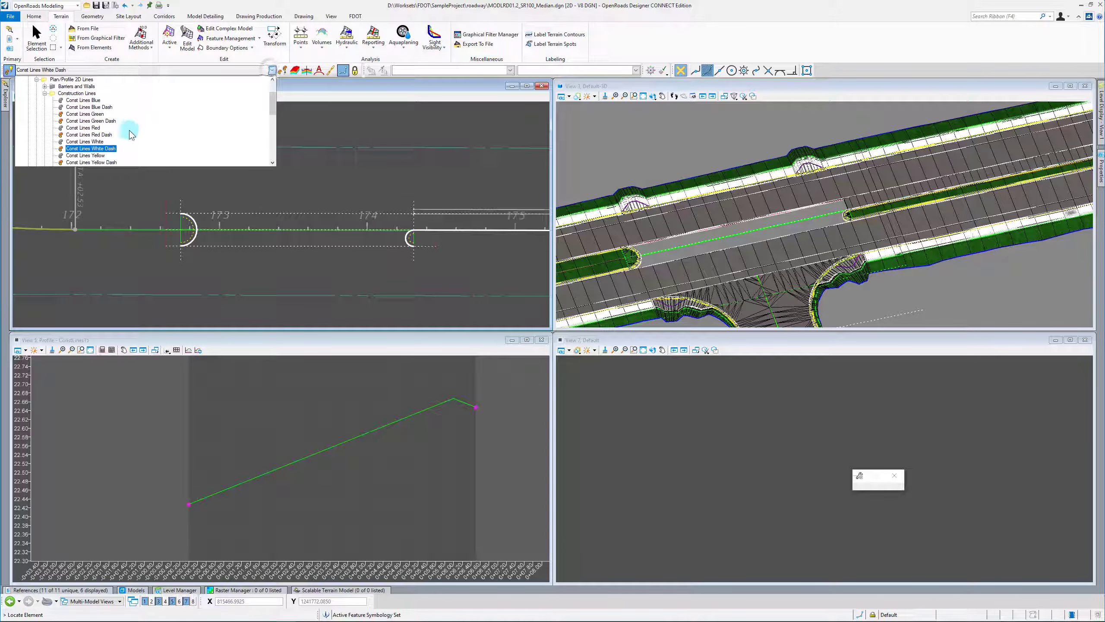
left_click(99, 140)
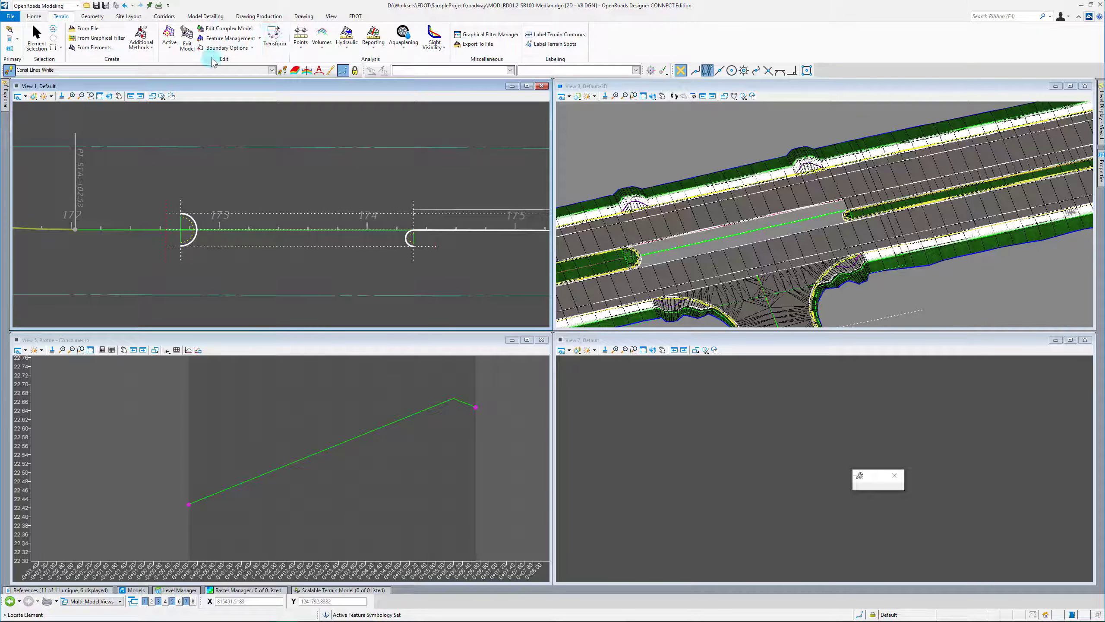
left_click(90, 17)
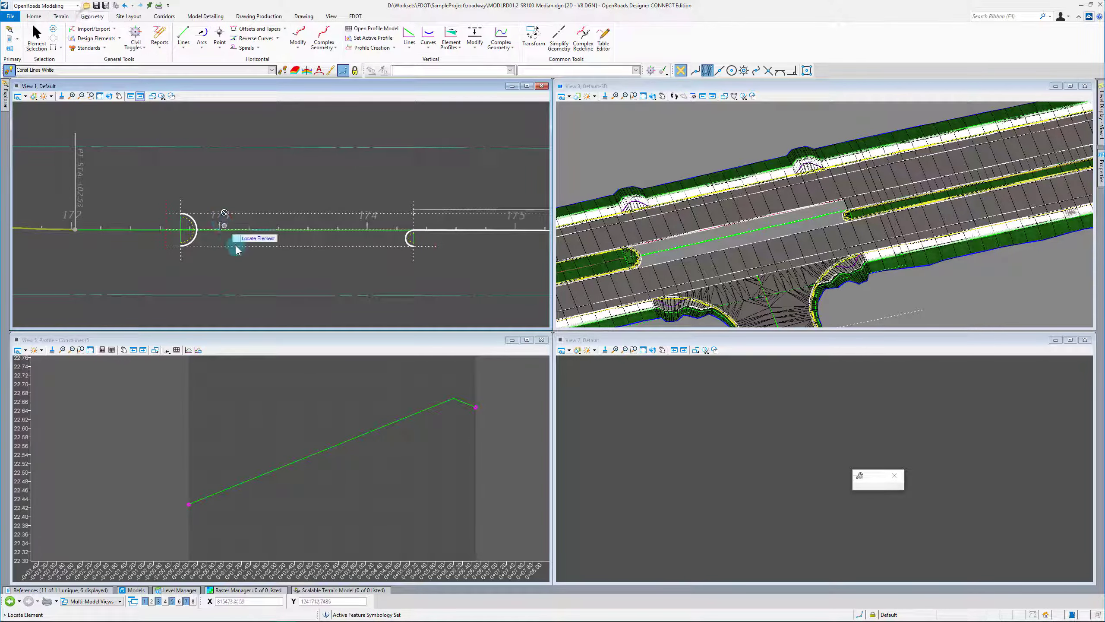
left_click(285, 29)
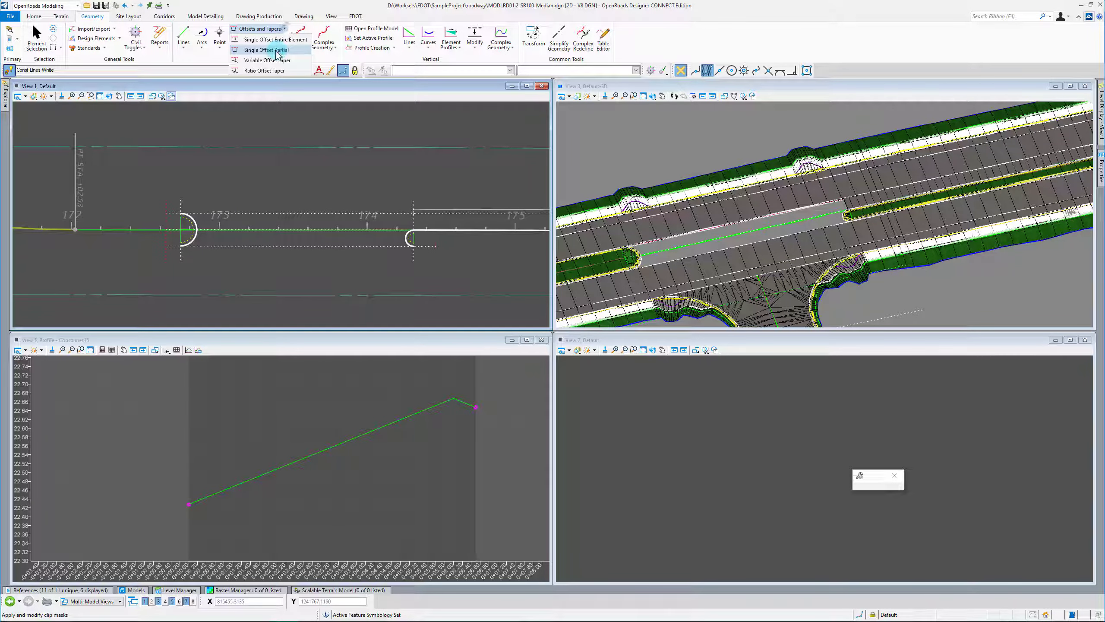
left_click(261, 39)
scroll(231, 223, "up", 4)
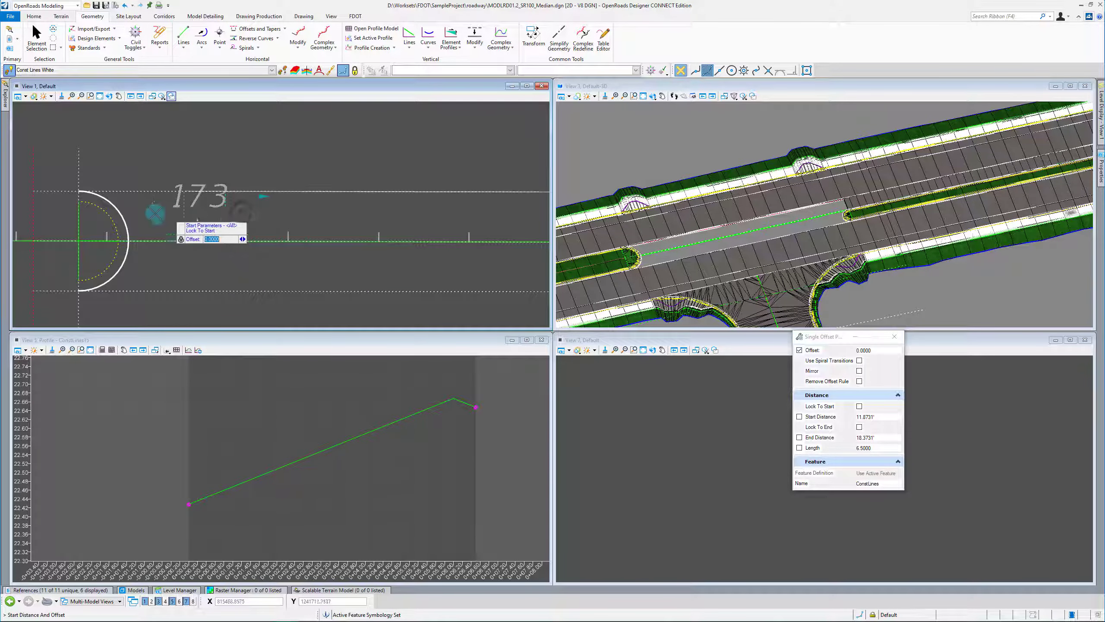
scroll(327, 216, "down", 2)
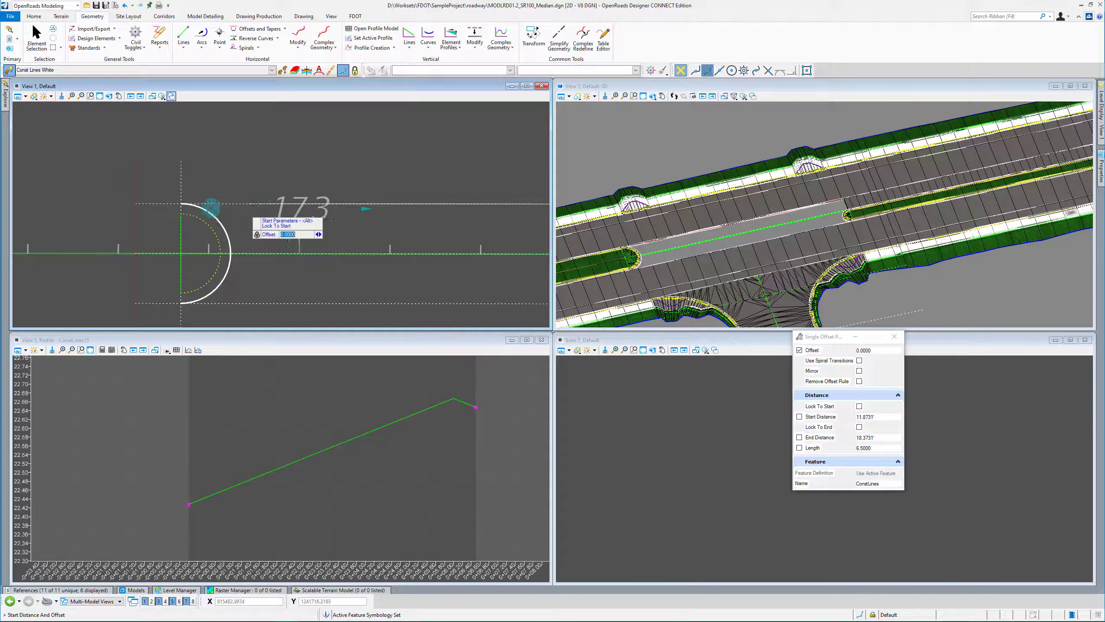
scroll(200, 209, "down", 2)
key("Escape")
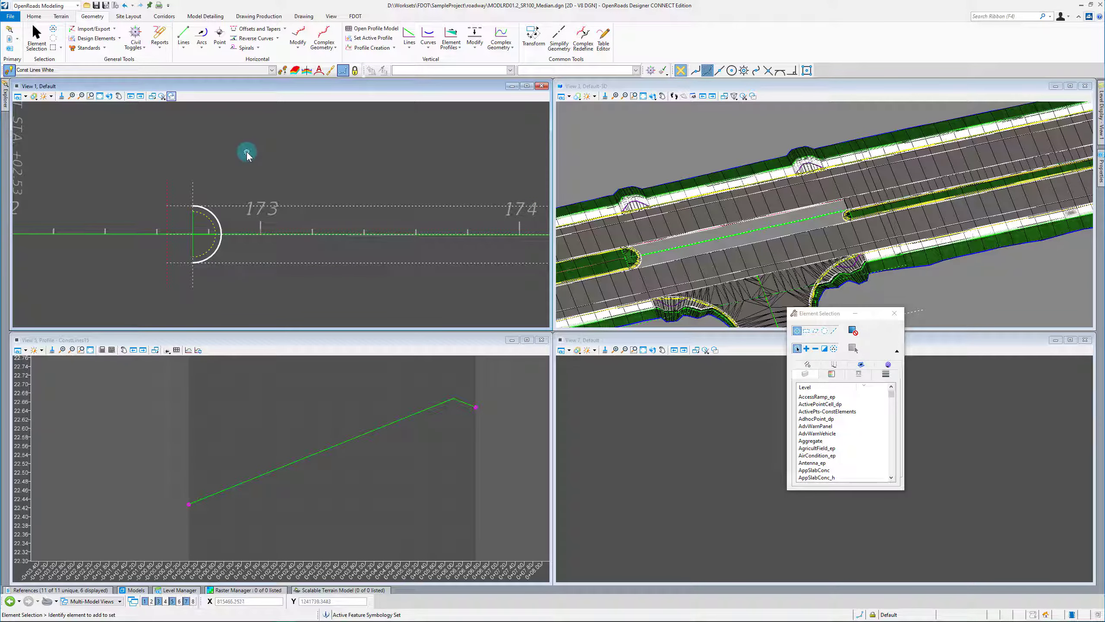
Create a zero partial offset about 157.54 ft long along the upper median edge line, between the transverse lines of the two noses.
left_click(284, 29)
left_click(287, 73)
left_click(218, 217)
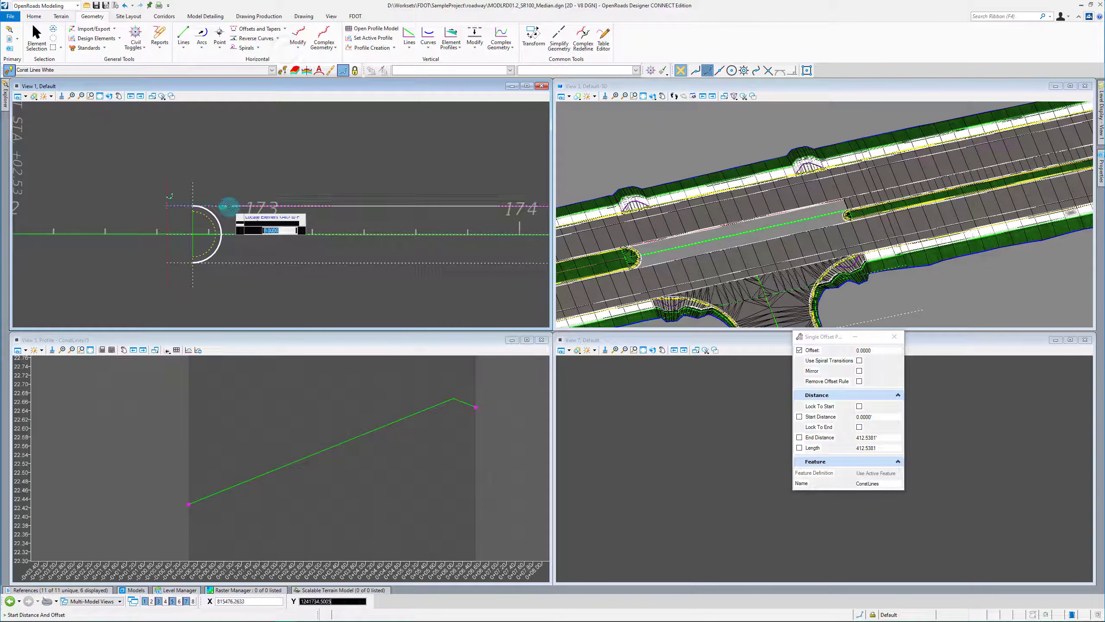
scroll(224, 211, "up", 3)
left_click(215, 212)
scroll(209, 228, "down", 3)
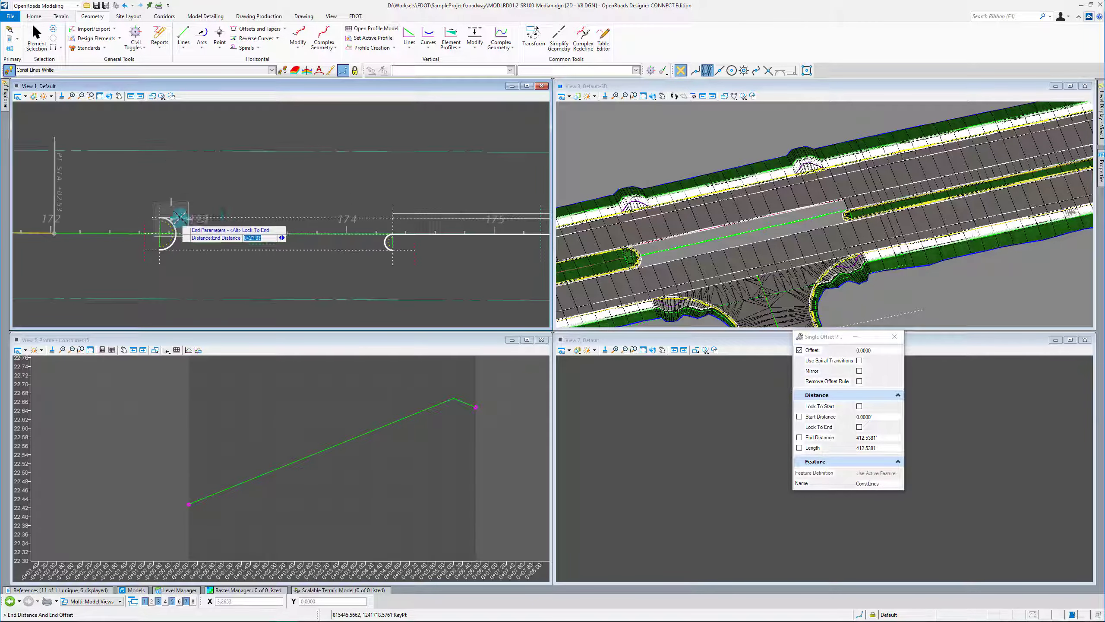
scroll(344, 226, "up", 3)
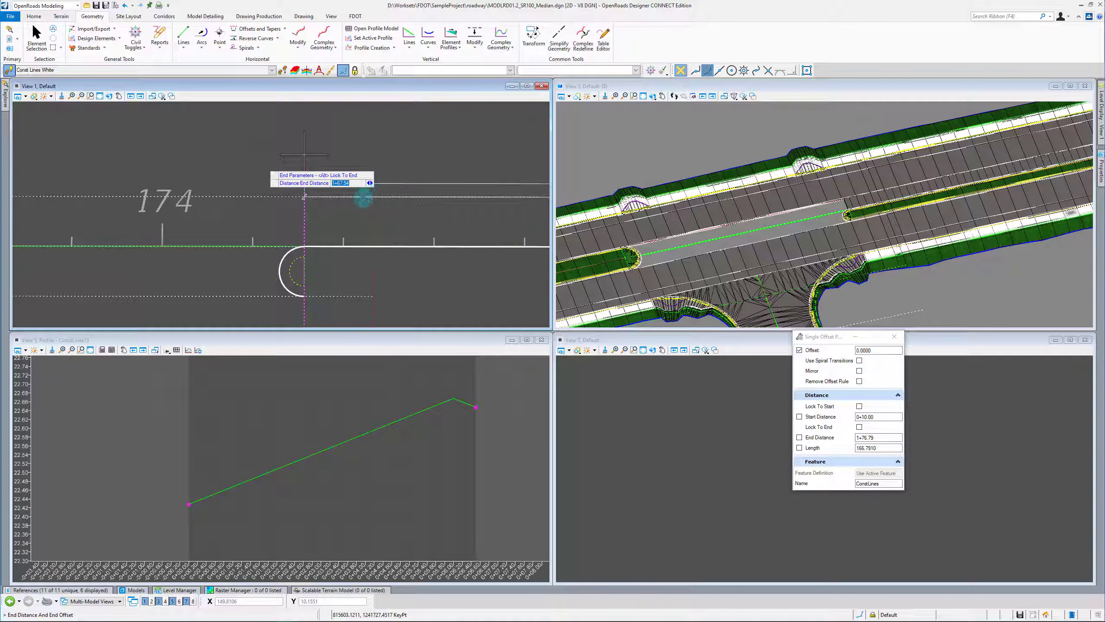
left_click(336, 216)
Create a zero partial offset 11 ft long on the station 174 transverse line, from the nose arc to the upper median edge.
scroll(294, 221, "up", 3)
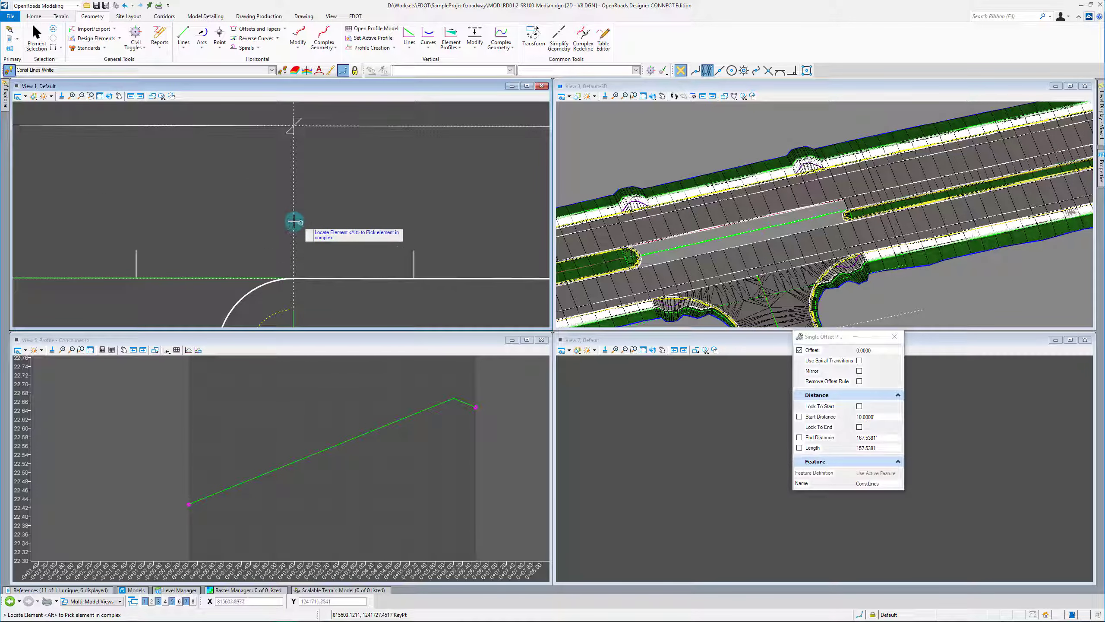
left_click(267, 284)
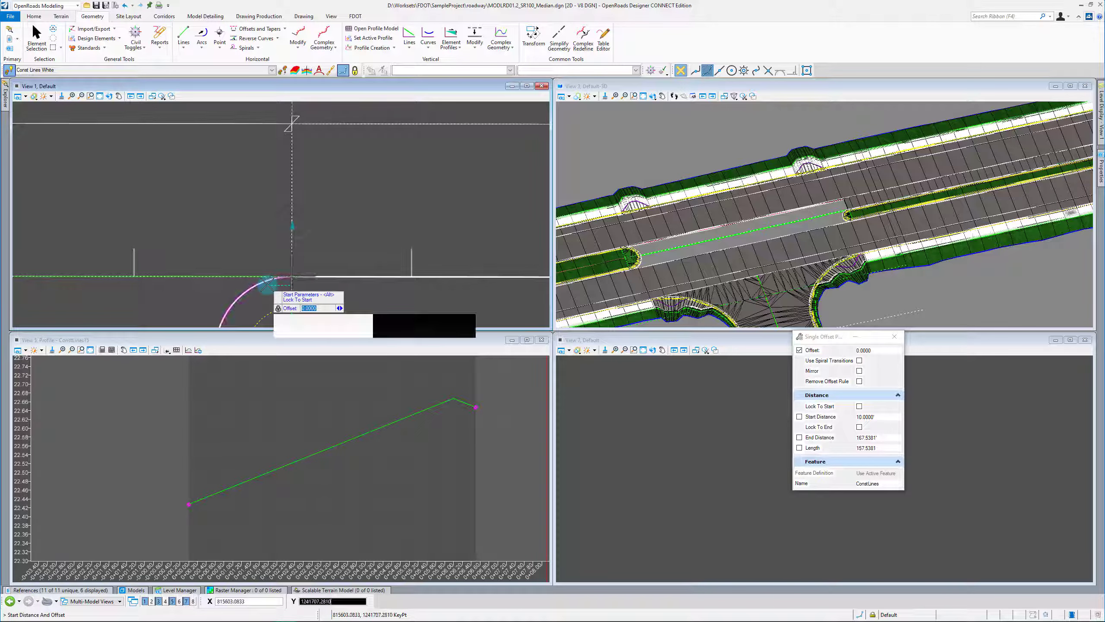
left_click(267, 284)
scroll(246, 198, "down", 2)
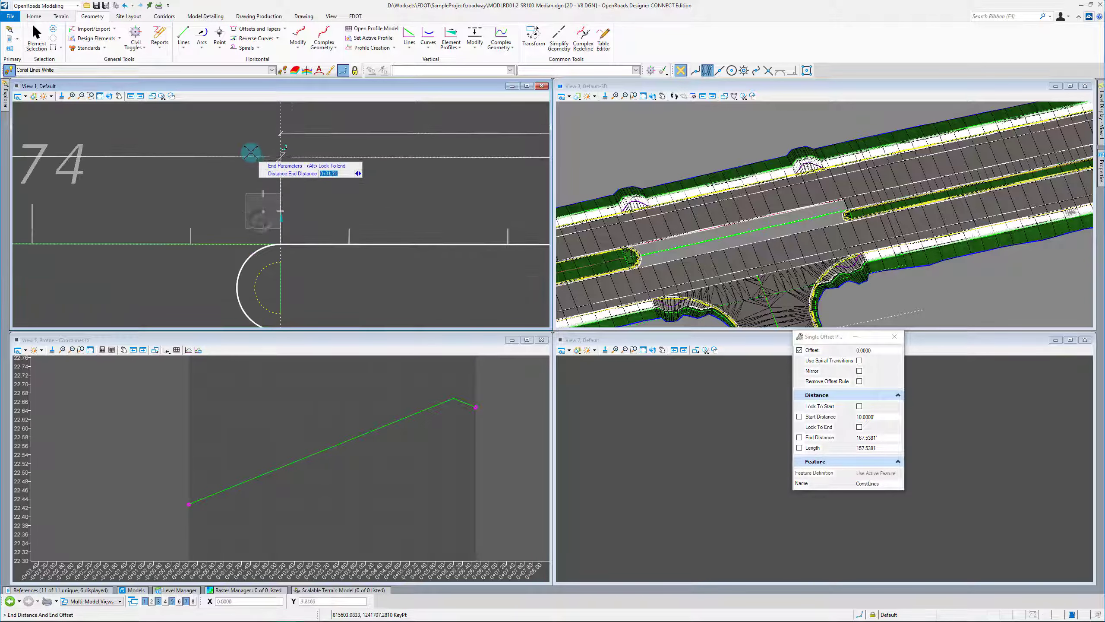
left_click(241, 194)
Create a zero partial offset about 157.54 ft long along the lower median edge line, between the ends of the two nose arcs.
scroll(241, 194, "down", 2)
scroll(178, 214, "down", 1)
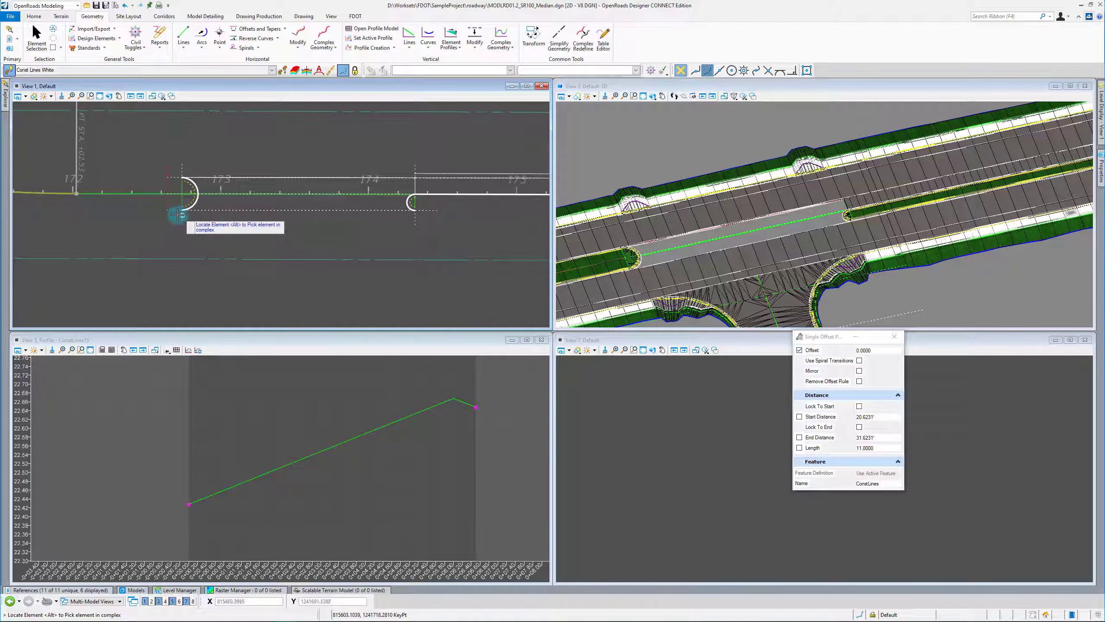
scroll(178, 214, "up", 2)
left_click(208, 203)
scroll(195, 203, "up", 2)
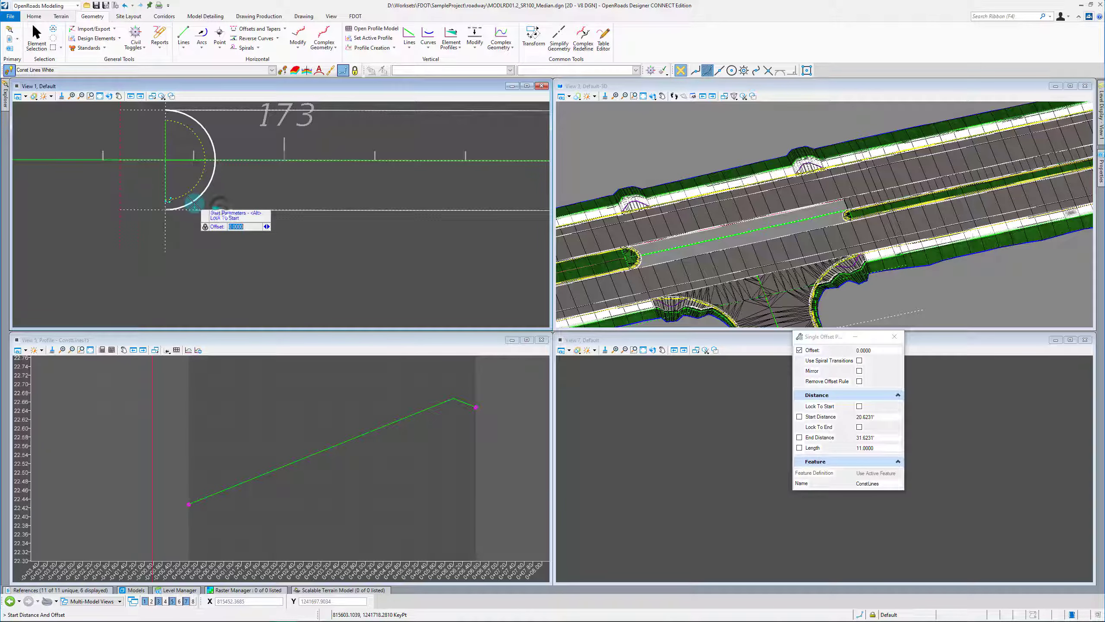
left_click(166, 211)
scroll(313, 231, "down", 2)
scroll(409, 227, "up", 2)
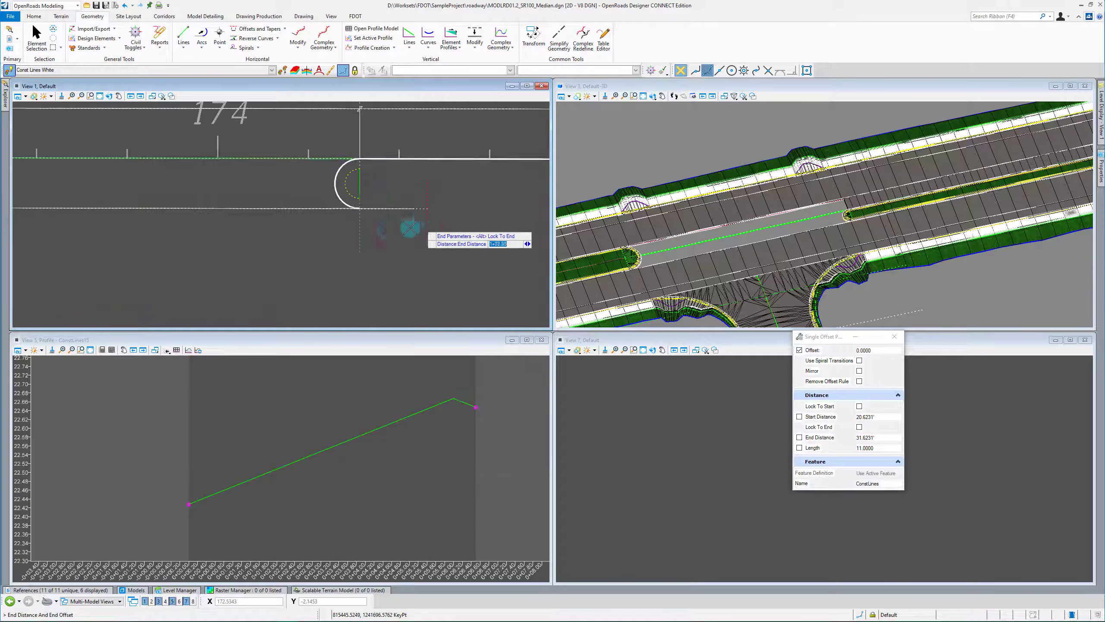
left_click(287, 258)
scroll(414, 256, "down", 2)
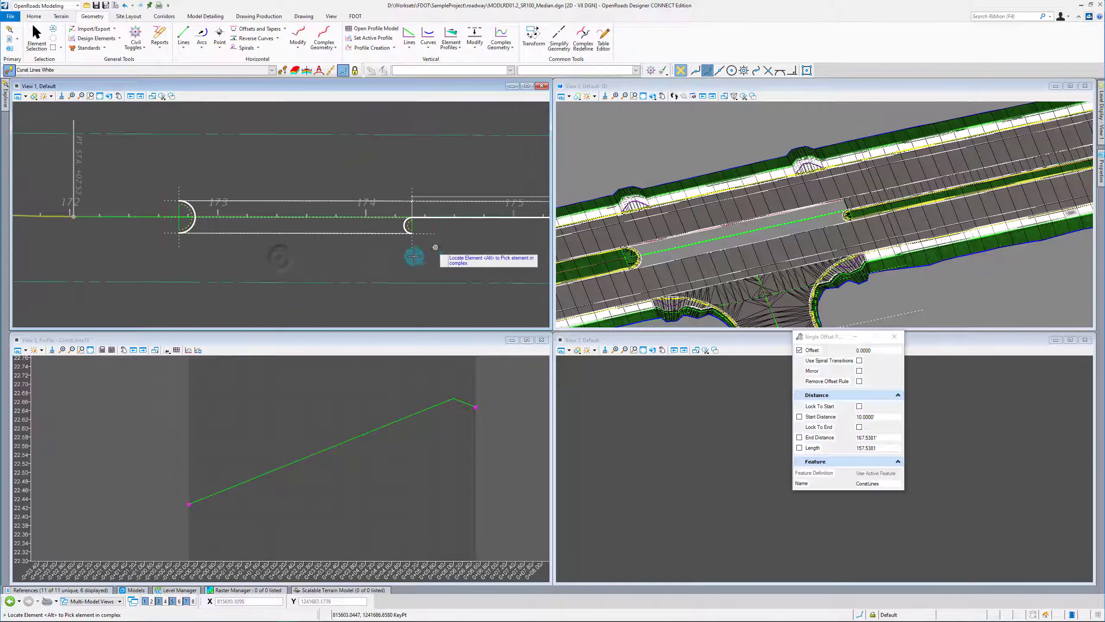
scroll(223, 250, "up", 2)
right_click(216, 259)
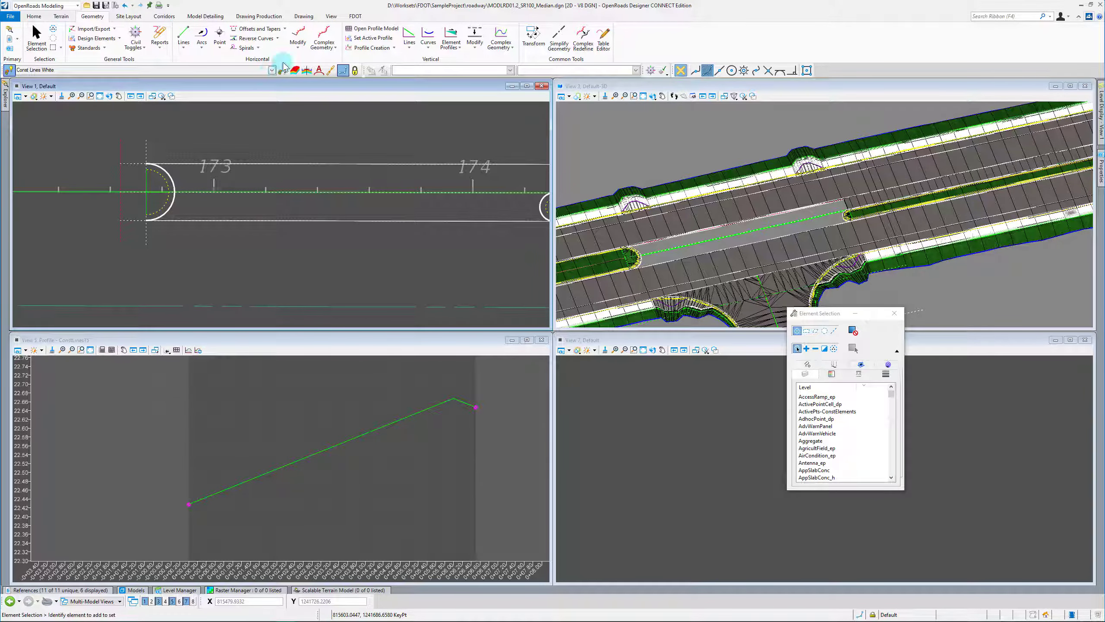
Create a zero partial offset about 146.54 ft long along the median centerline, from the station 173 nose arc to the other nose's transverse line.
left_click(284, 29)
left_click(261, 44)
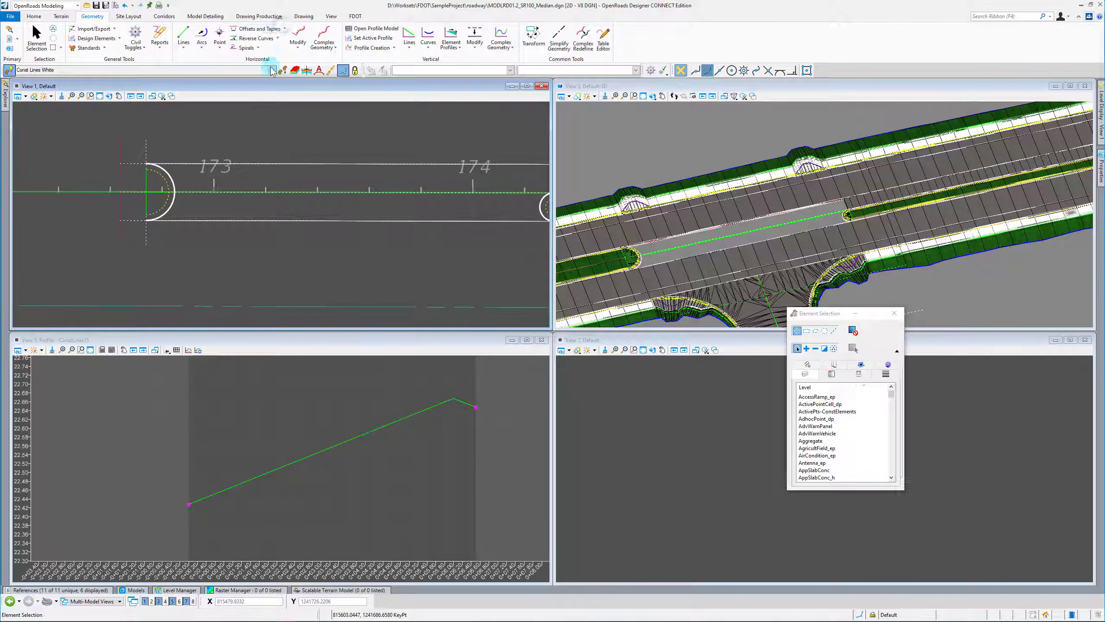
left_click(213, 197)
scroll(213, 197, "up", 2)
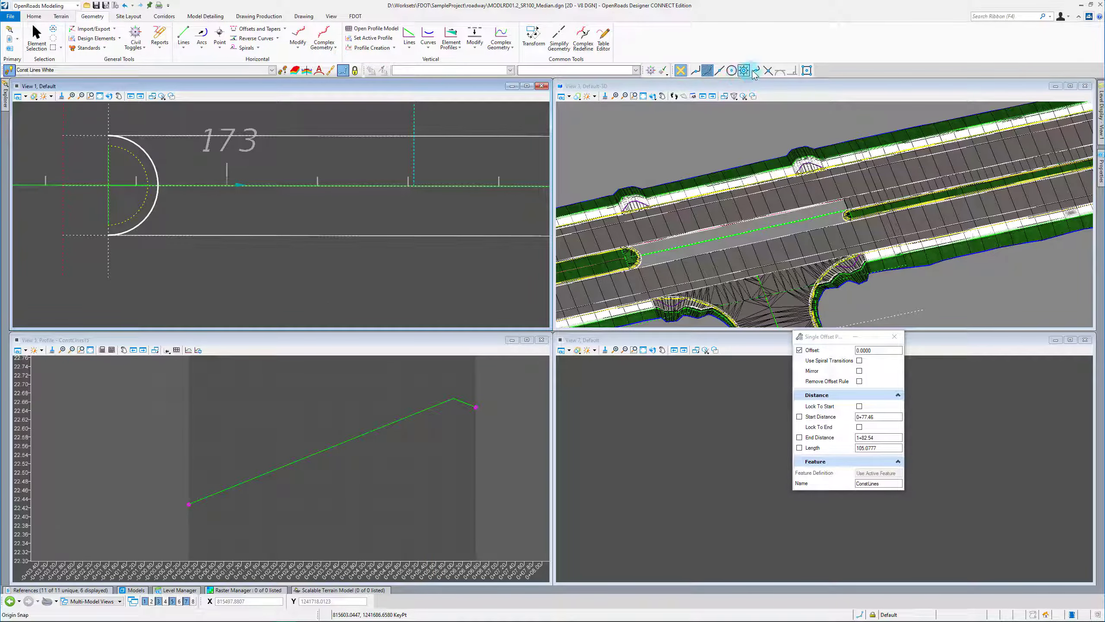
left_click(768, 71)
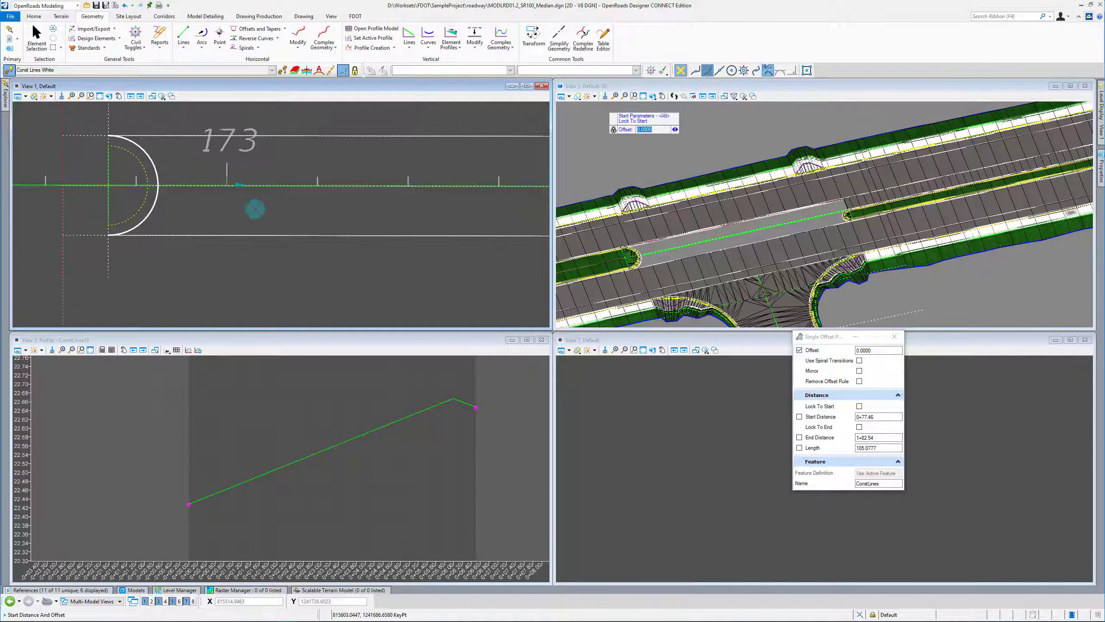
left_click(155, 205)
scroll(144, 226, "down", 2)
scroll(398, 204, "up", 2)
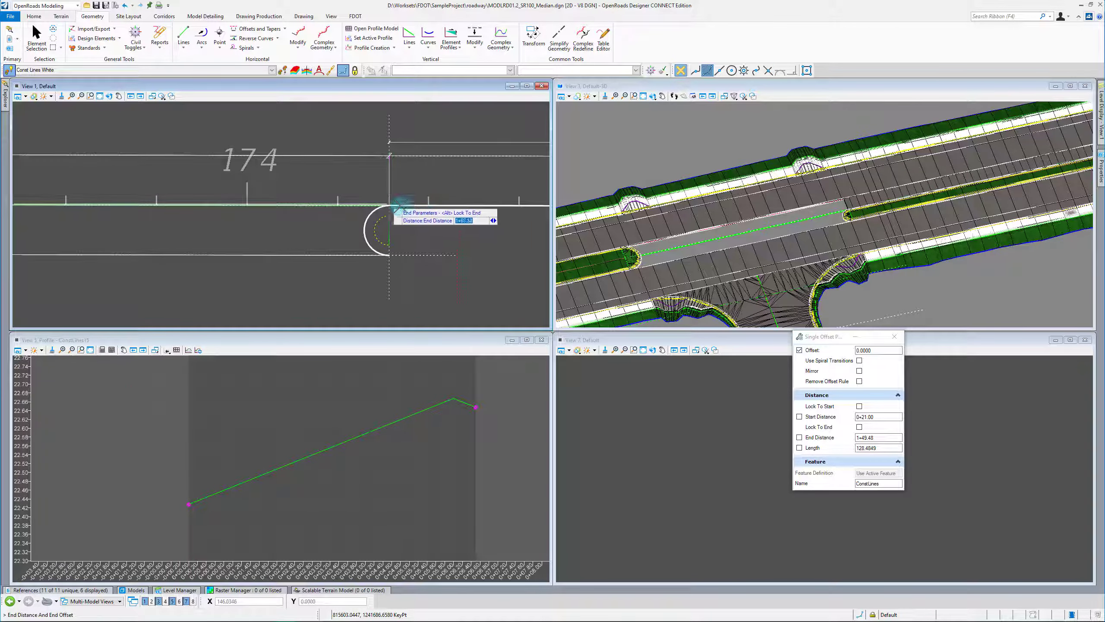
scroll(398, 205, "down", 3)
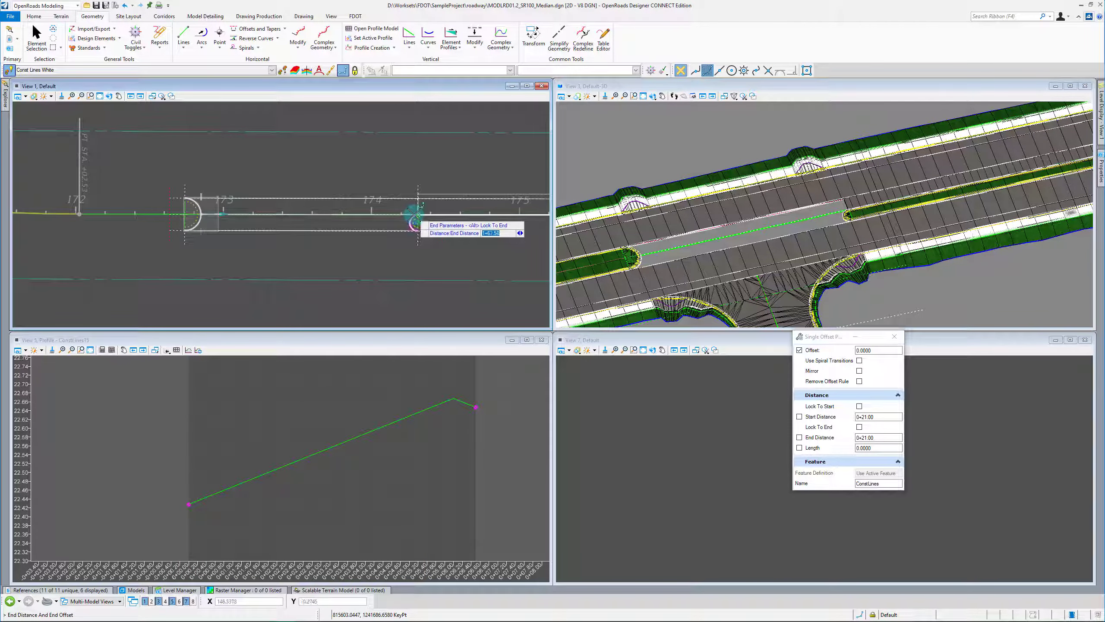
scroll(417, 214, "up", 4)
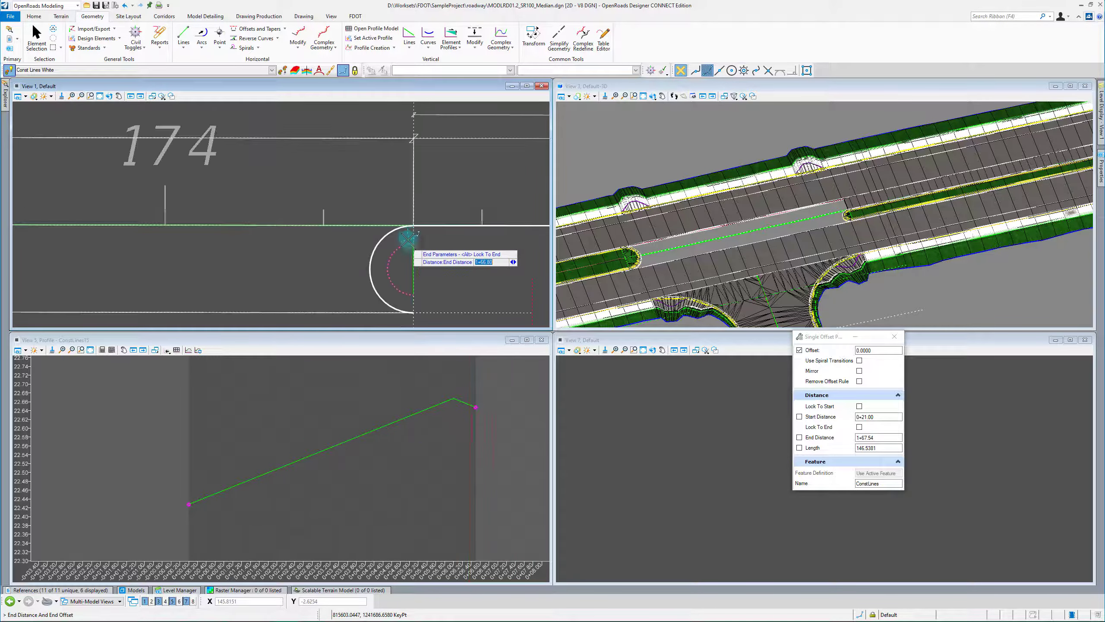
scroll(402, 228, "down", 3)
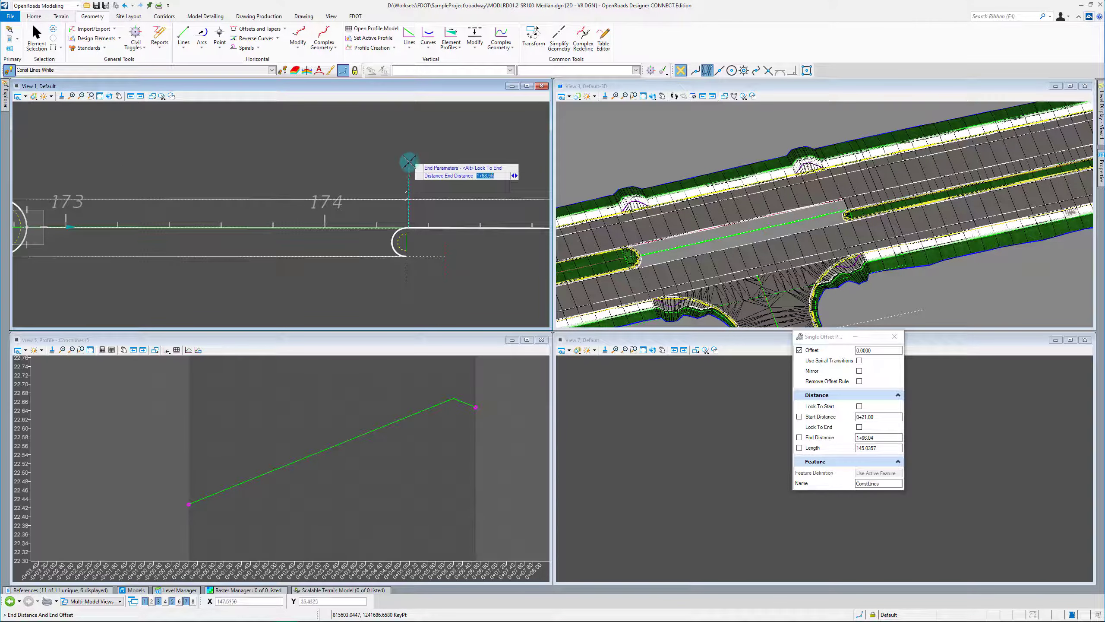
left_click(440, 201)
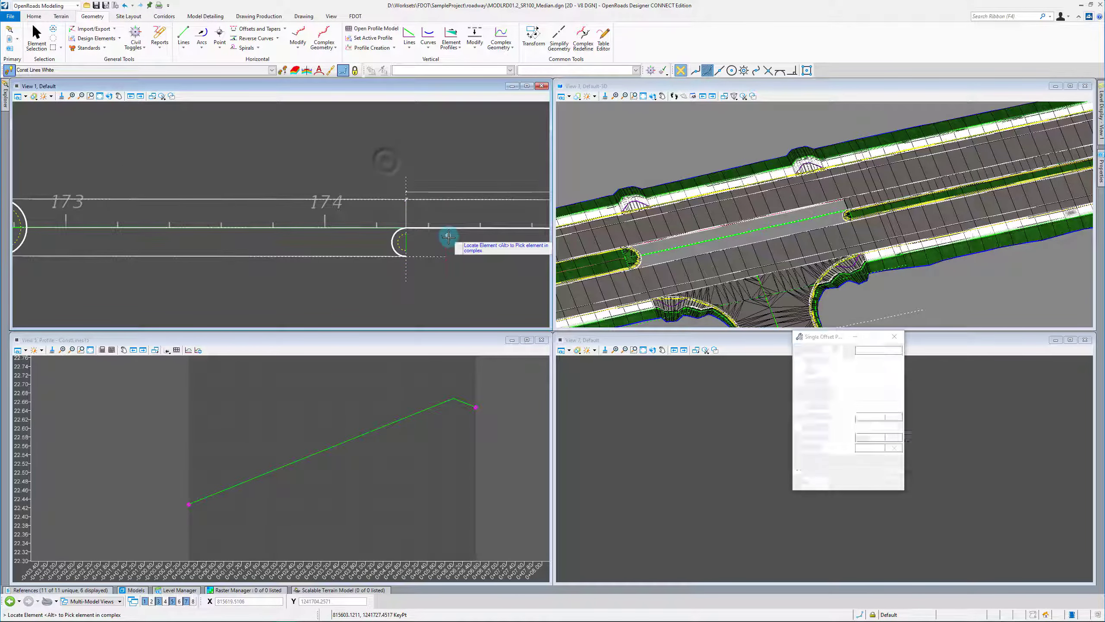
scroll(448, 237, "down", 2)
right_click(292, 176)
Profile the solid upper median edge line by slope from its dashed reference line, with 0% slope and zero vertical offset.
left_click(457, 53)
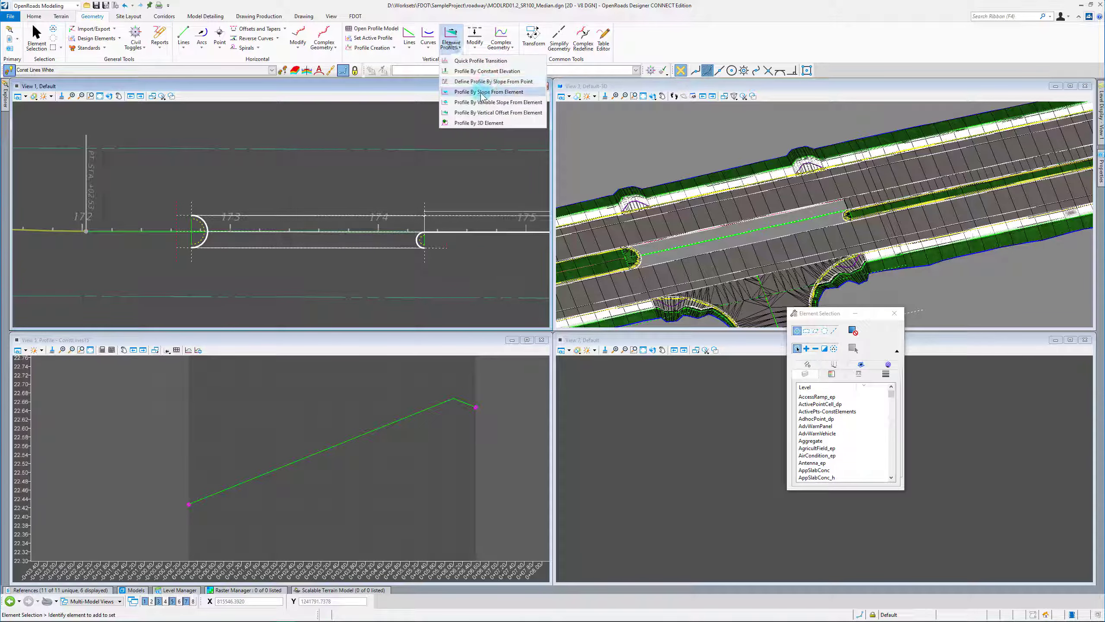
left_click(481, 97)
scroll(277, 212, "up", 2)
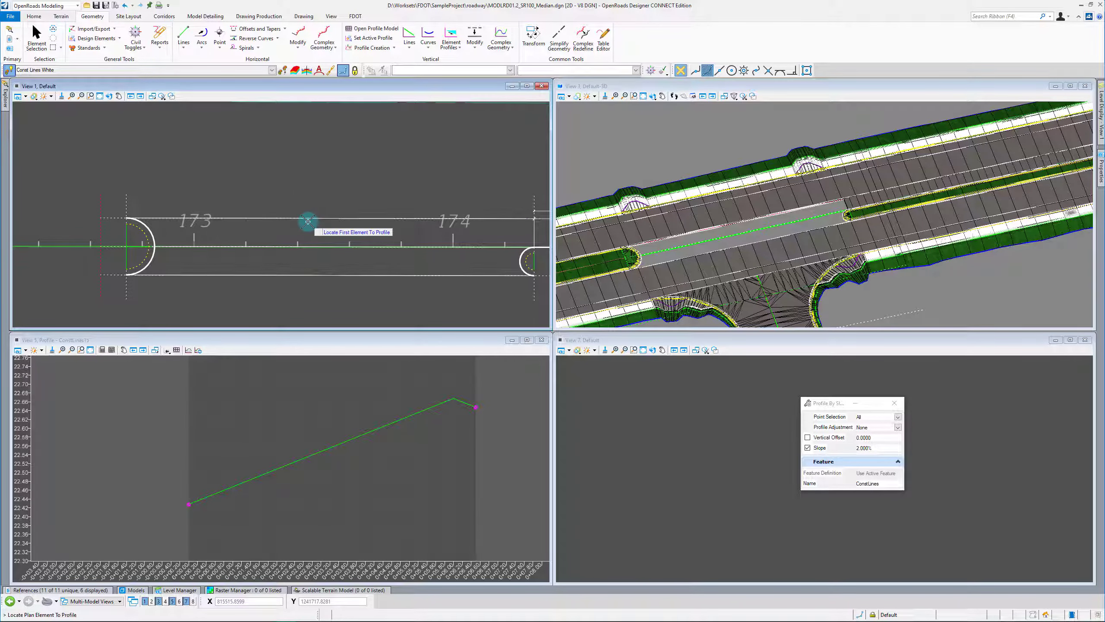
left_click(307, 217)
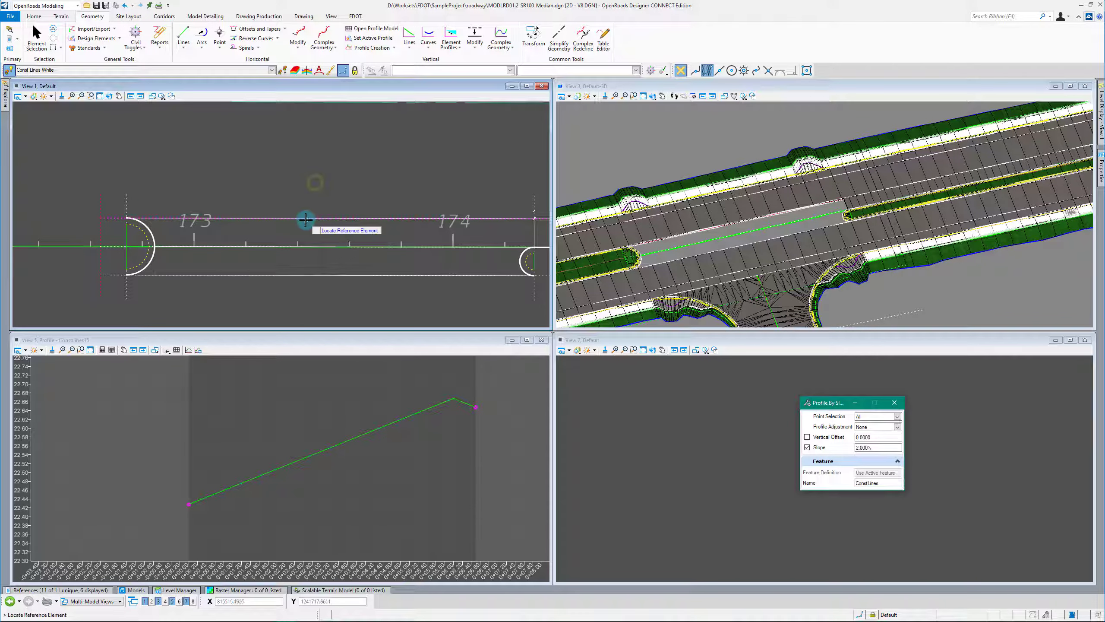
left_click(306, 218)
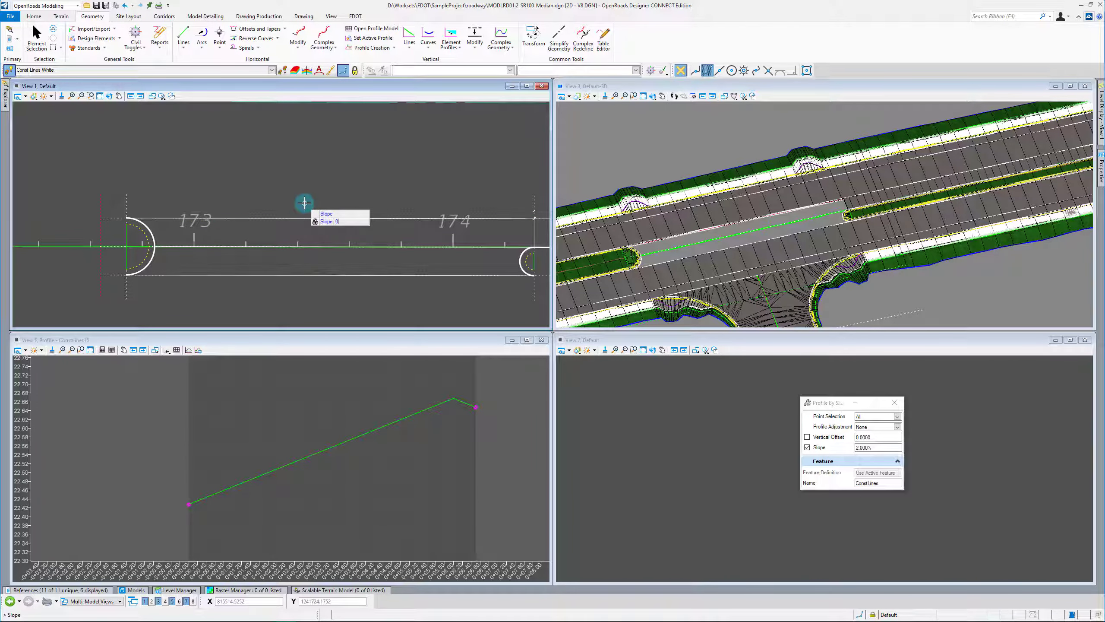
left_click(301, 203)
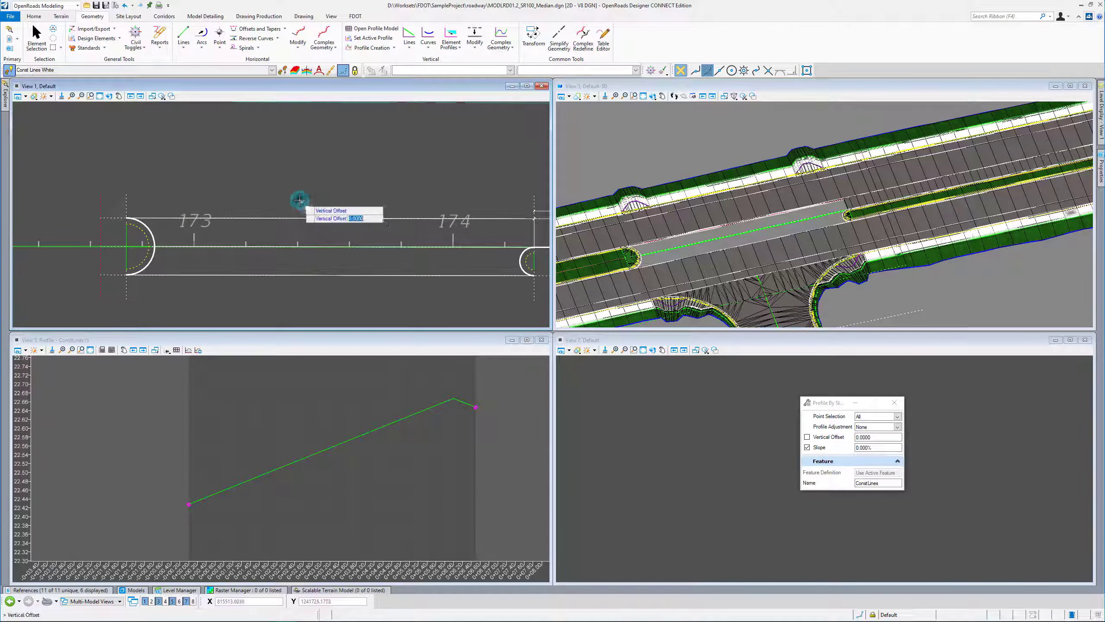
Profile the solid centerline segment by slope from the green median centerline, with 0% slope and zero vertical offset.
left_click(318, 248)
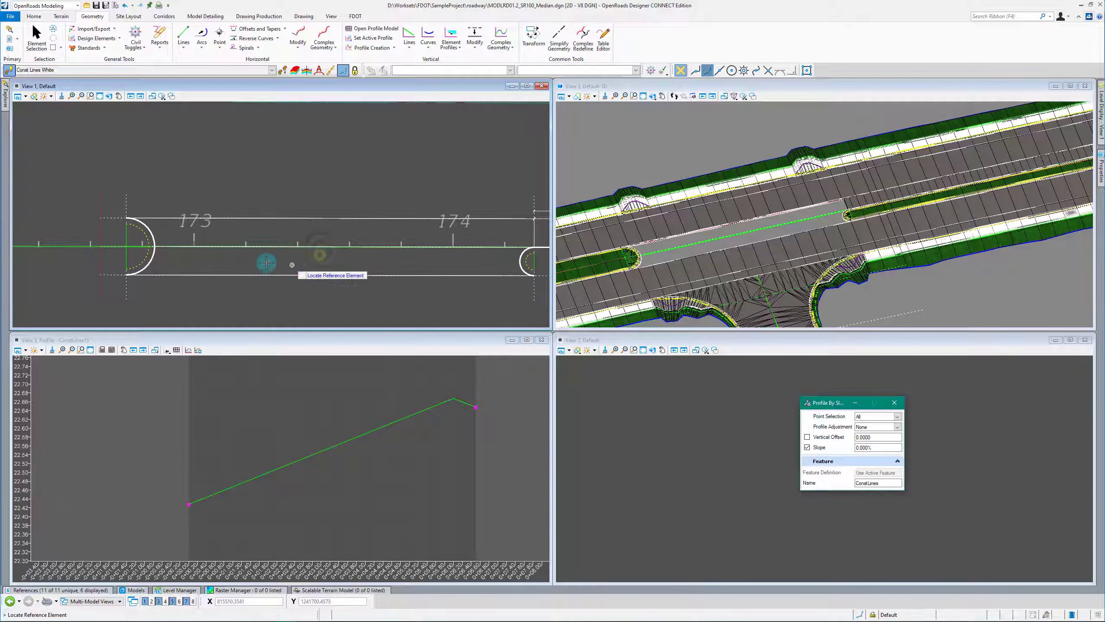
left_click(114, 245)
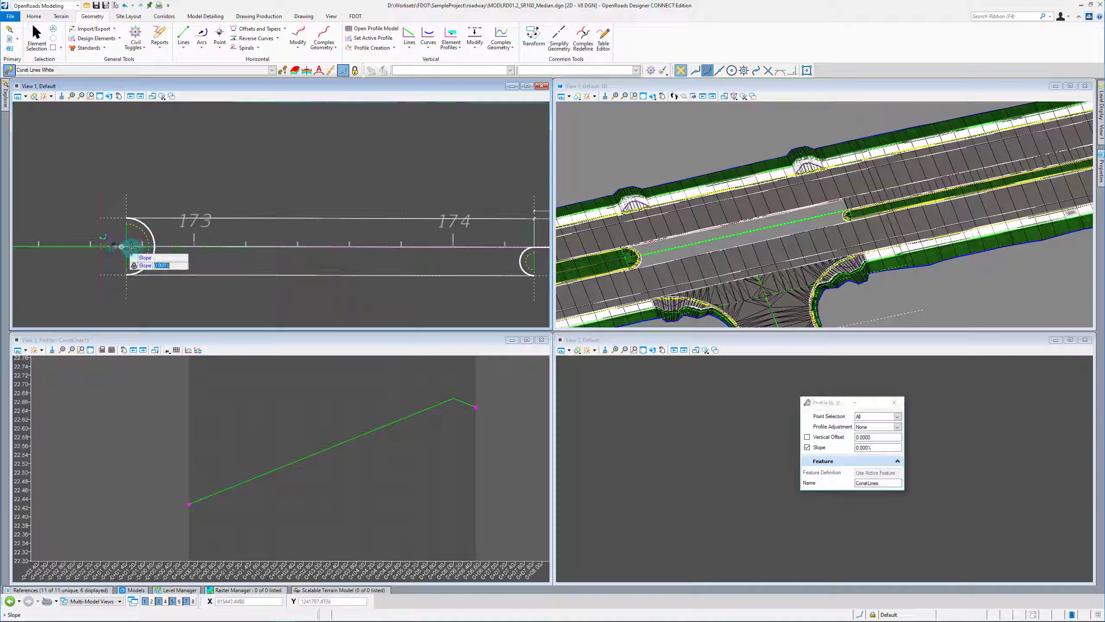
left_click(208, 256)
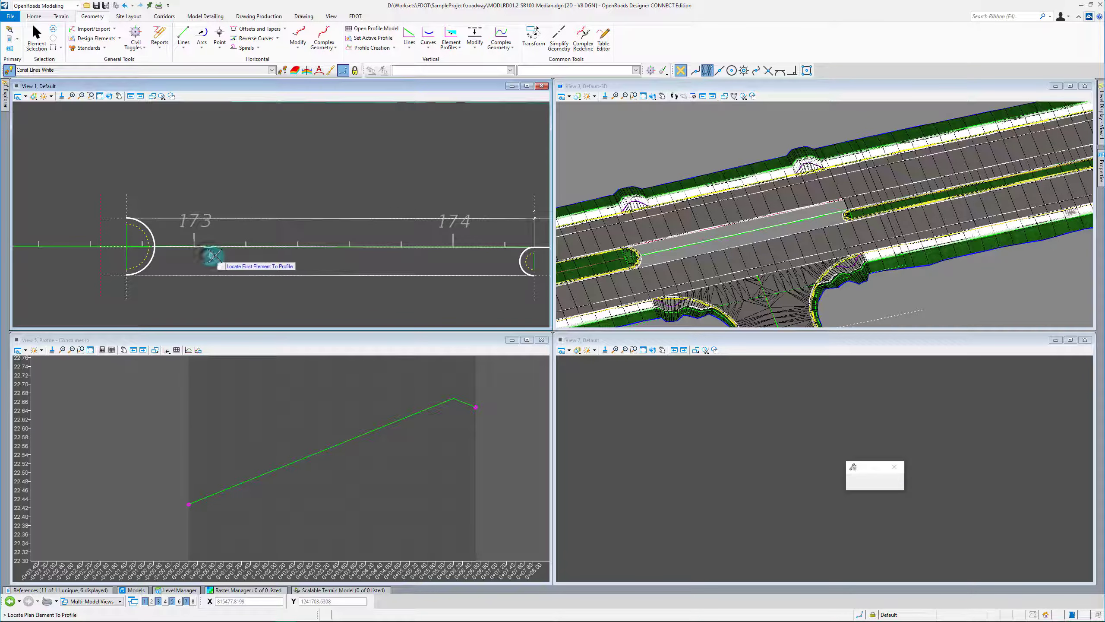
Profile the solid lower median edge line by slope from its dashed reference line, with 0% slope and zero vertical offset.
left_click(215, 273)
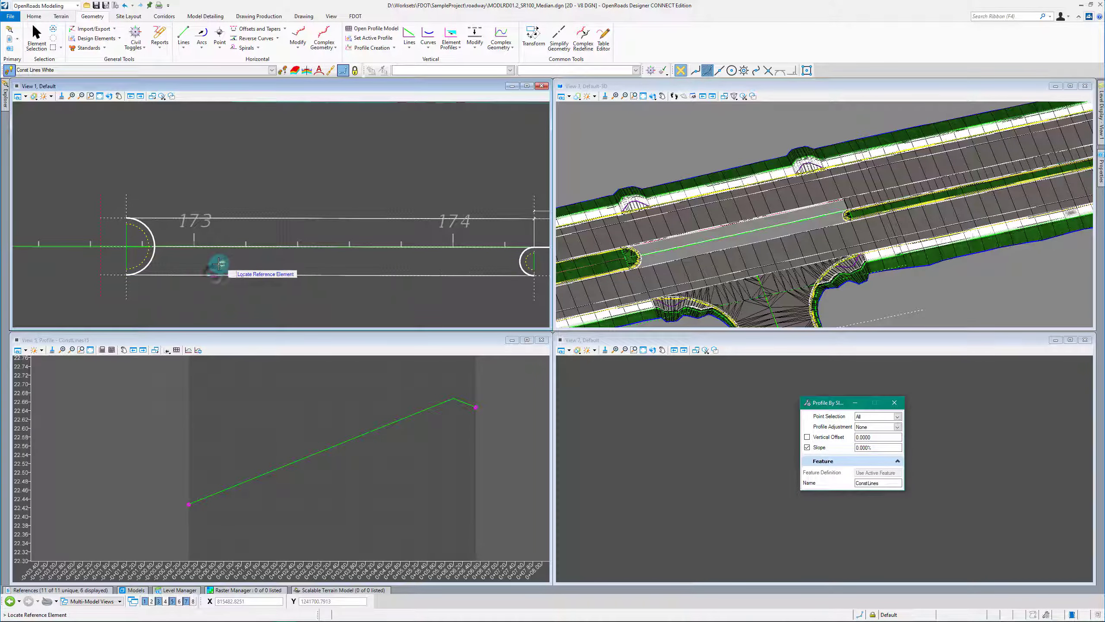
left_click(172, 277)
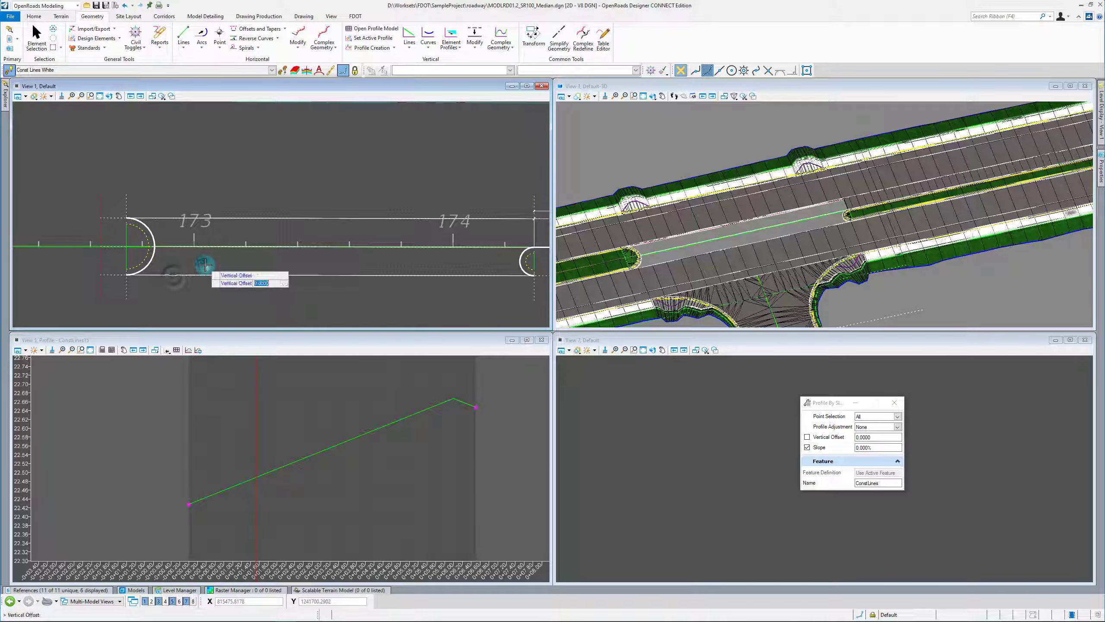
left_click(206, 263)
scroll(161, 254, "down", 2)
key("Escape")
Open the profile model of the 11 ft transverse line above the smaller nose.
scroll(376, 241, "up", 4)
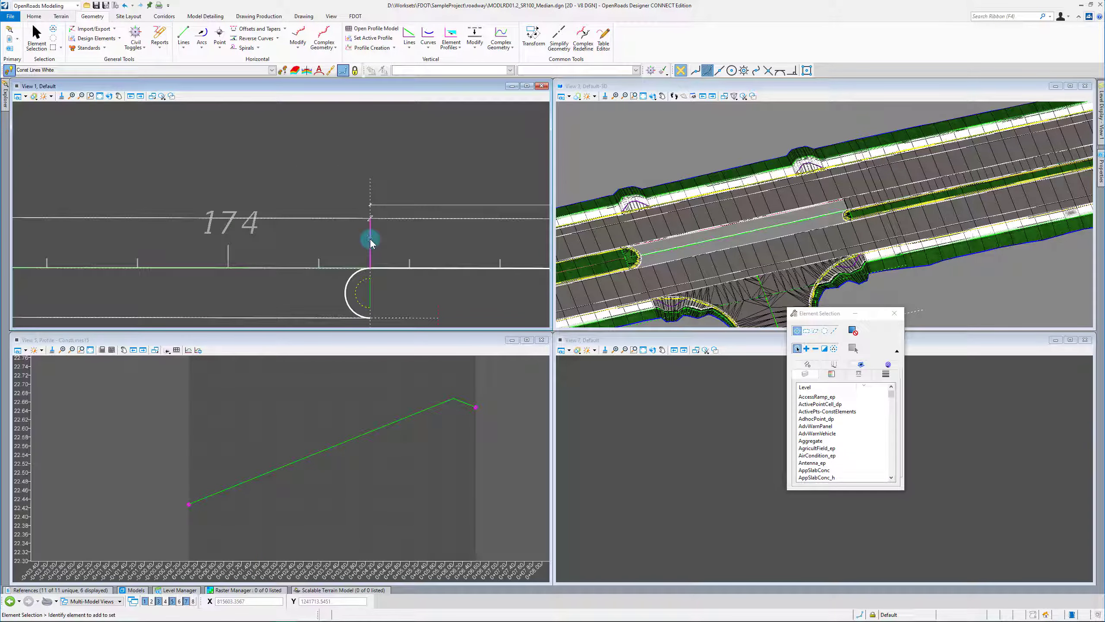
left_click(370, 235)
left_click(391, 241)
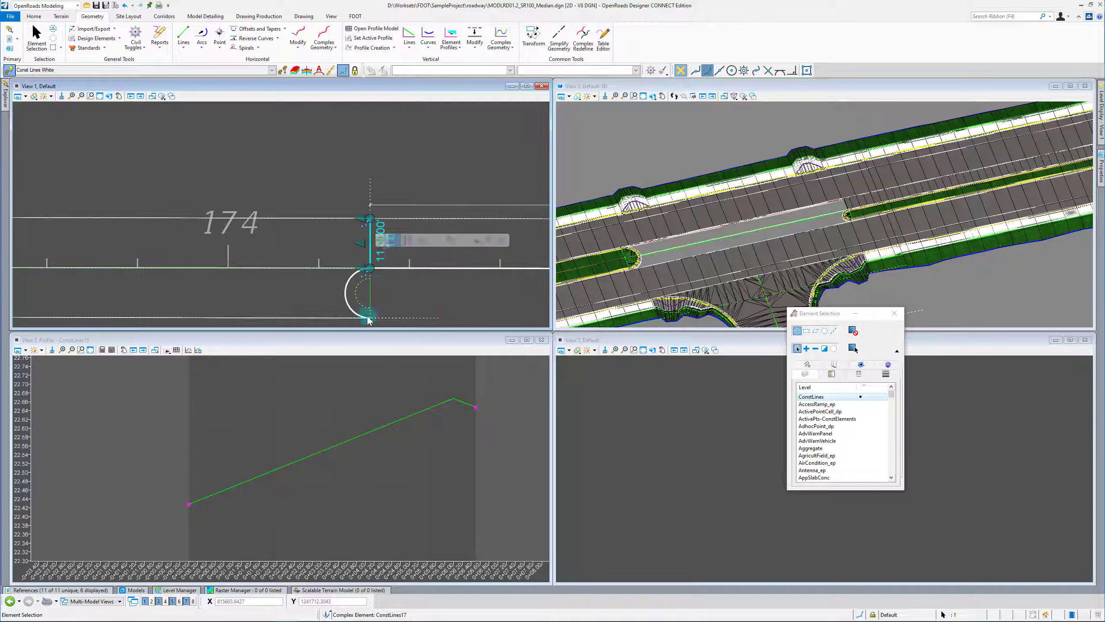
left_click(310, 400)
Turn on the display of the SR100 PavtProj reference in the 3D model.
left_click(947, 262)
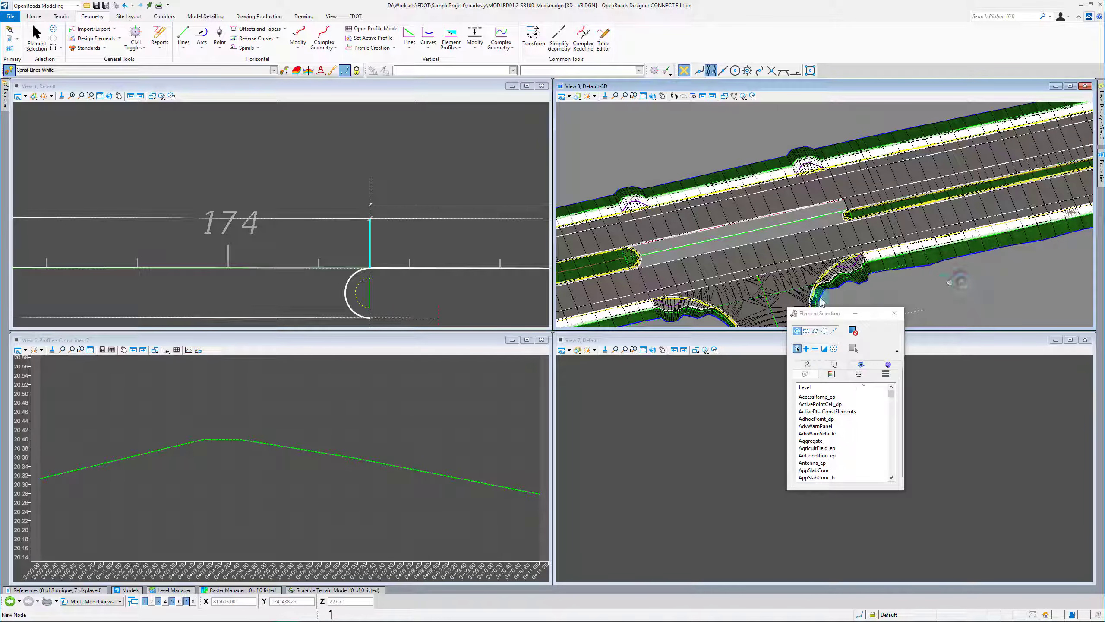
left_click(78, 592)
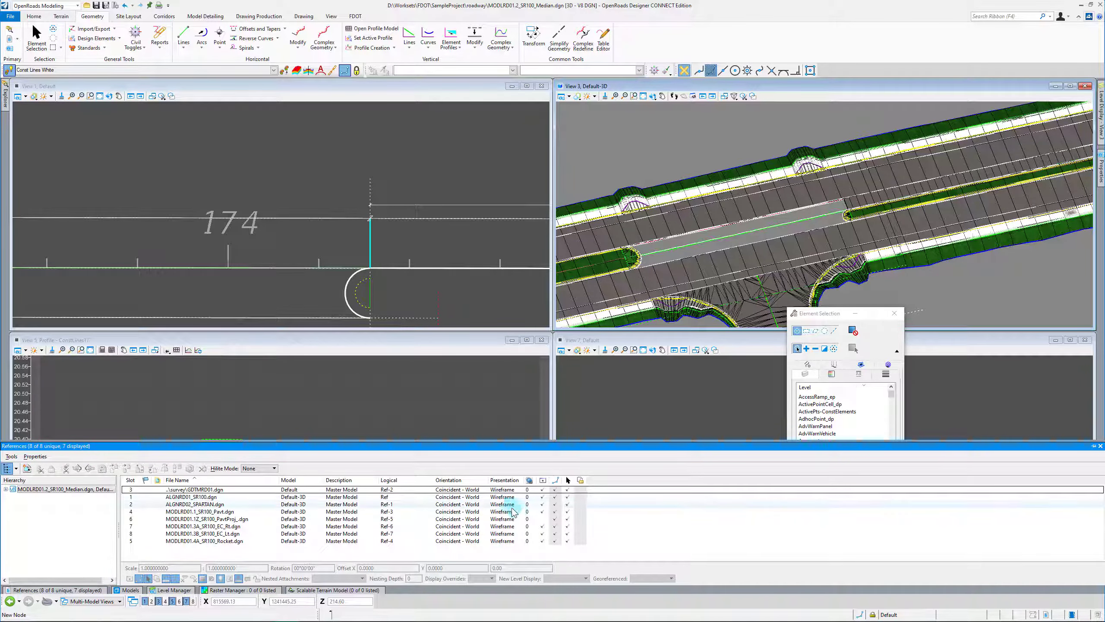
left_click(542, 519)
Create a quick profile of the 11 ft transverse line from the projected pavement surface in the 3D view.
left_click(243, 402)
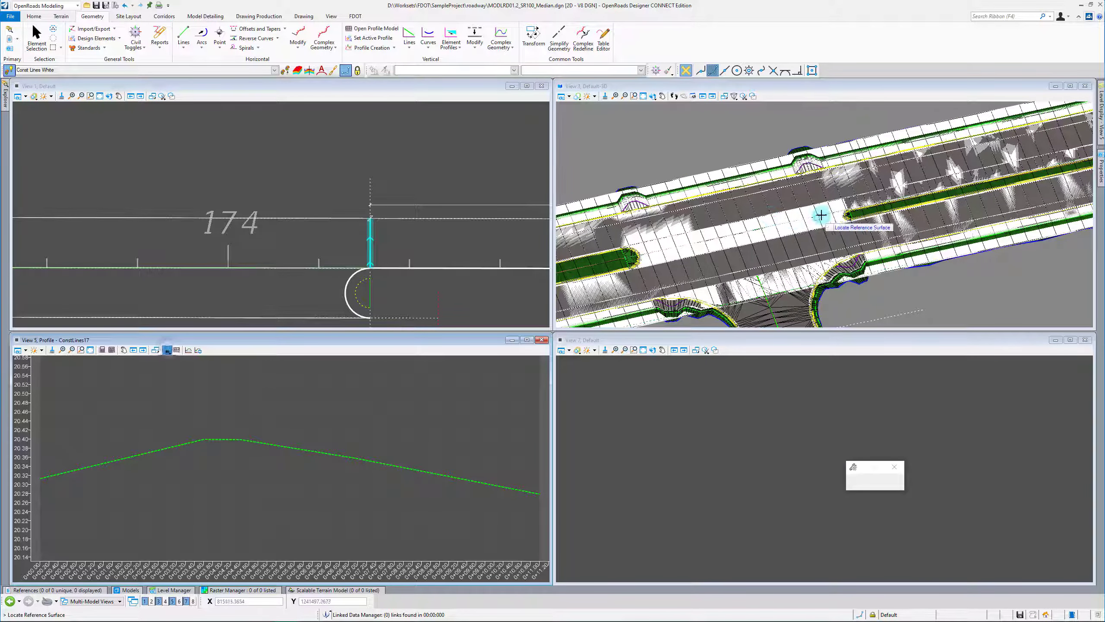
scroll(823, 212, "up", 2)
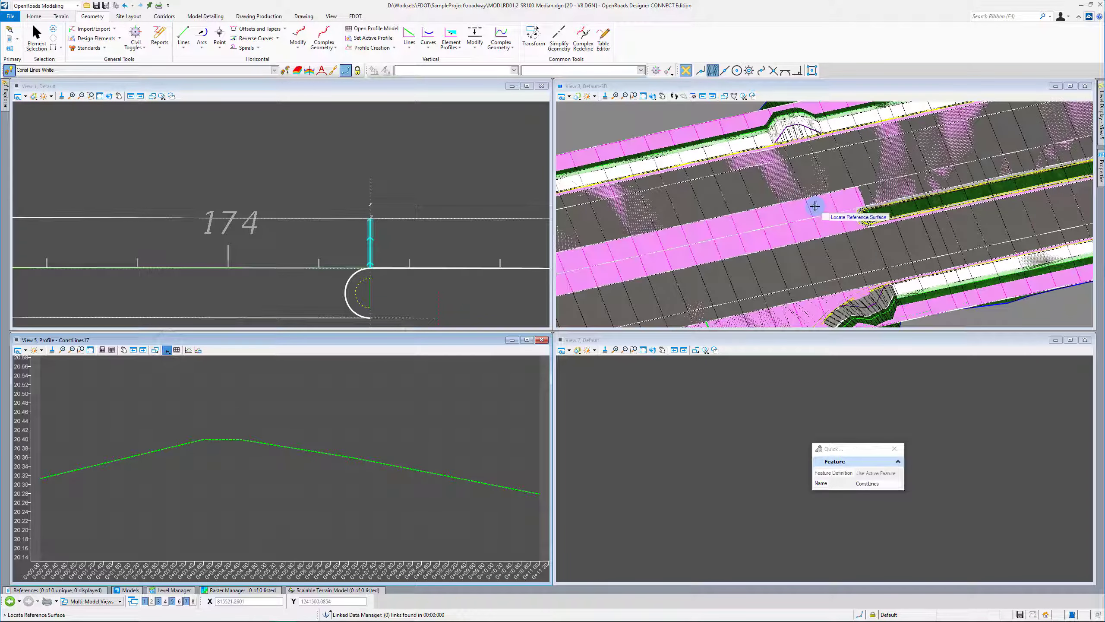
left_click(817, 207)
right_click(982, 312)
left_click(284, 520)
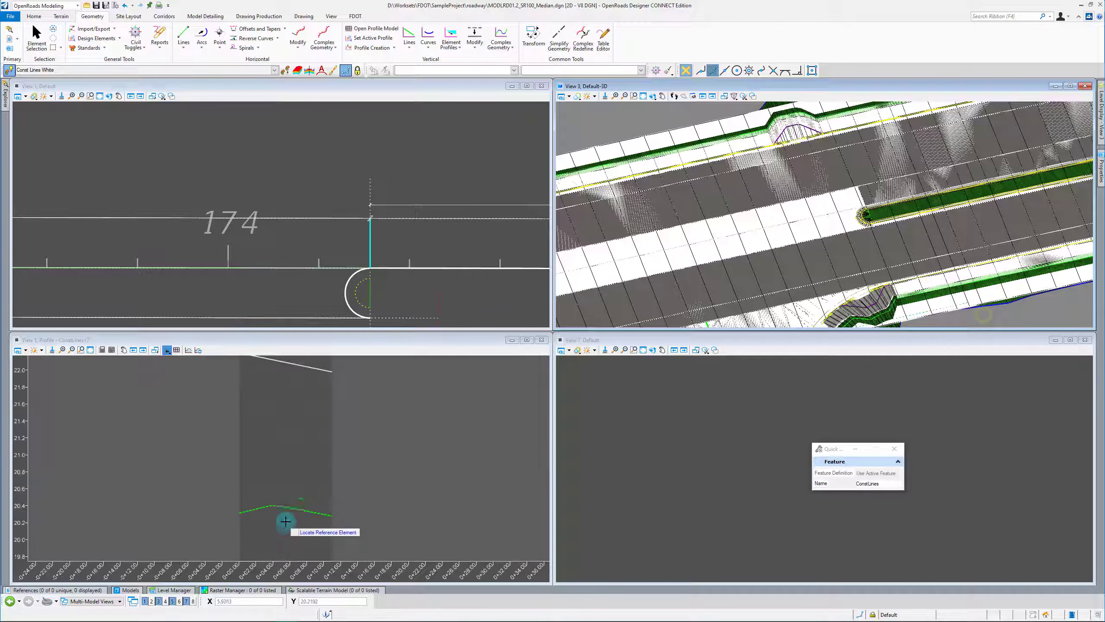
left_click(304, 452)
Set the new sloping surface profile as the active profile of the 11 ft transverse line.
scroll(303, 451, "up", 3)
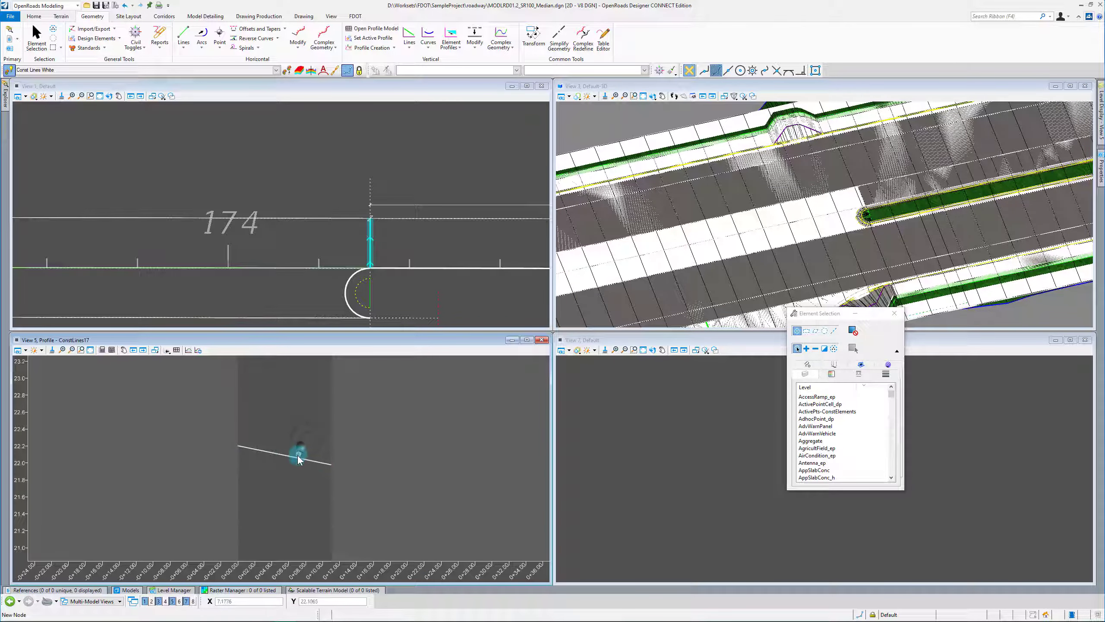
left_click(308, 459)
left_click(307, 462)
left_click(320, 451)
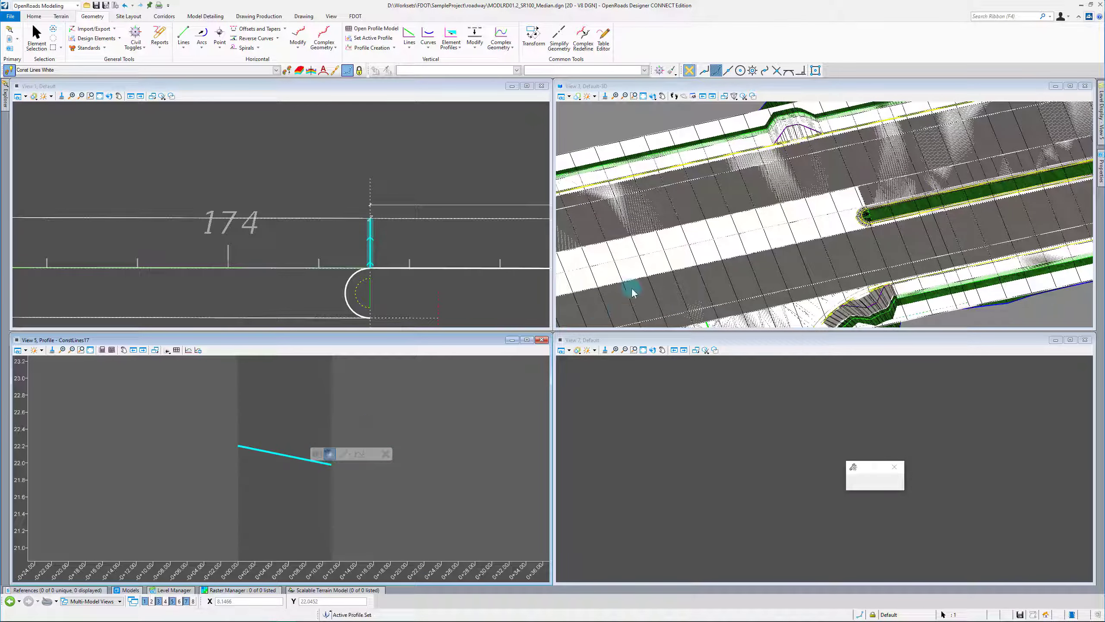
Turn off the display of the SR100 PavtProj reference in the 3D model and clear the selection.
left_click(1003, 314)
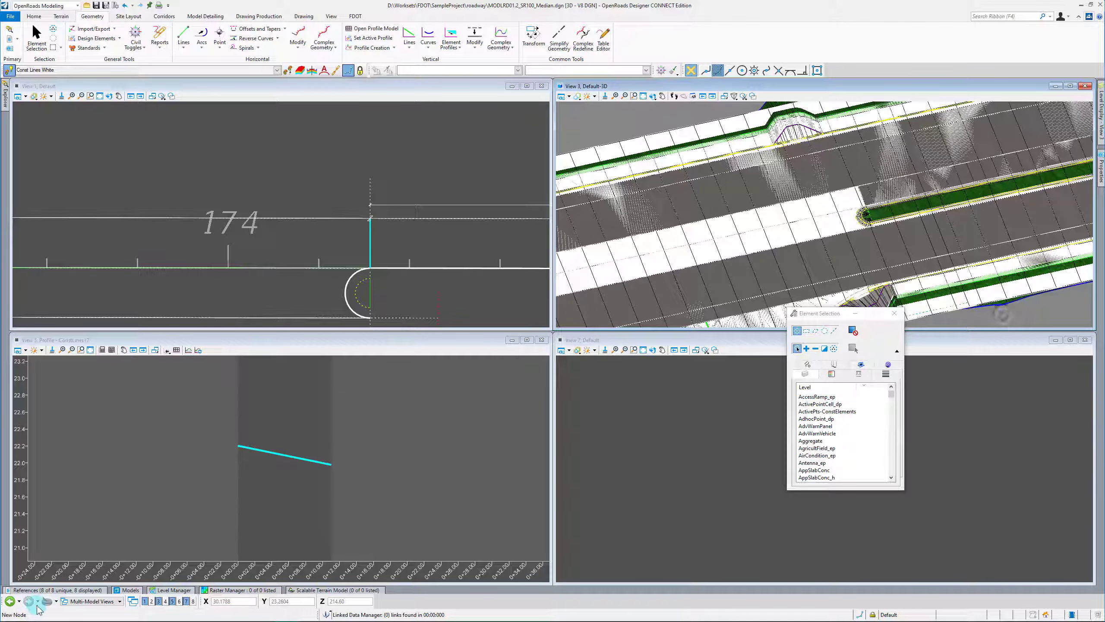
left_click(79, 593)
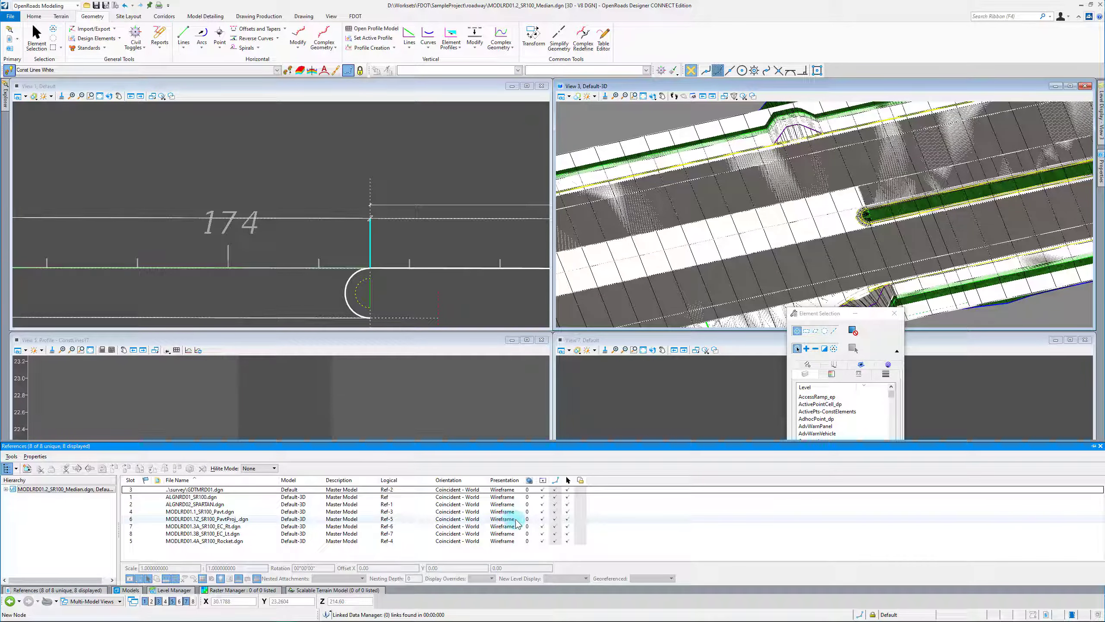
left_click(542, 518)
left_click(1102, 112)
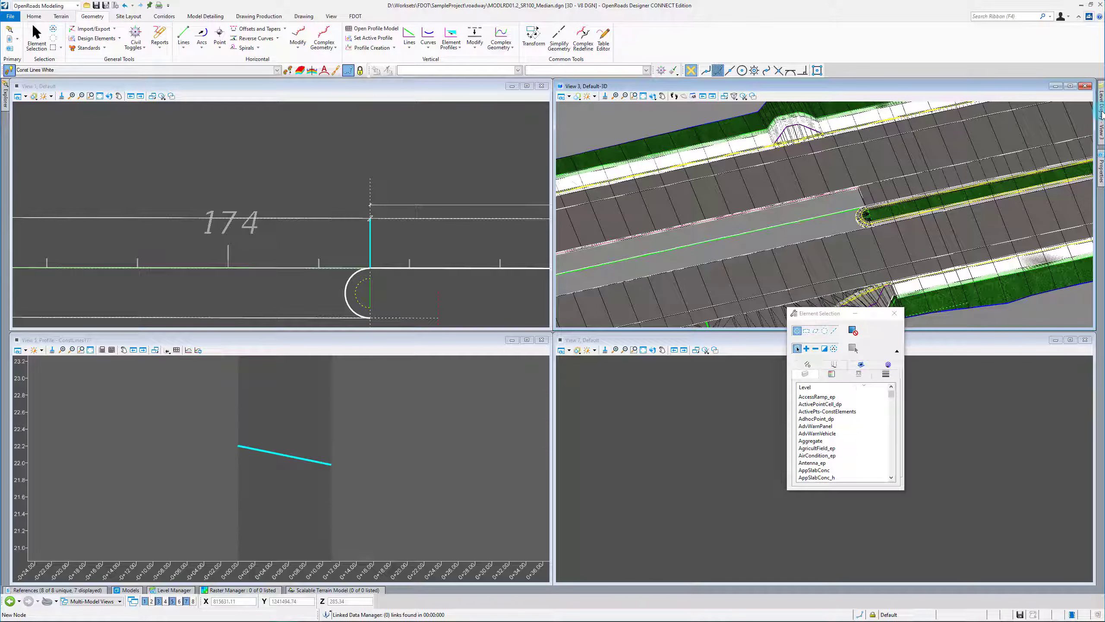
left_click(247, 291)
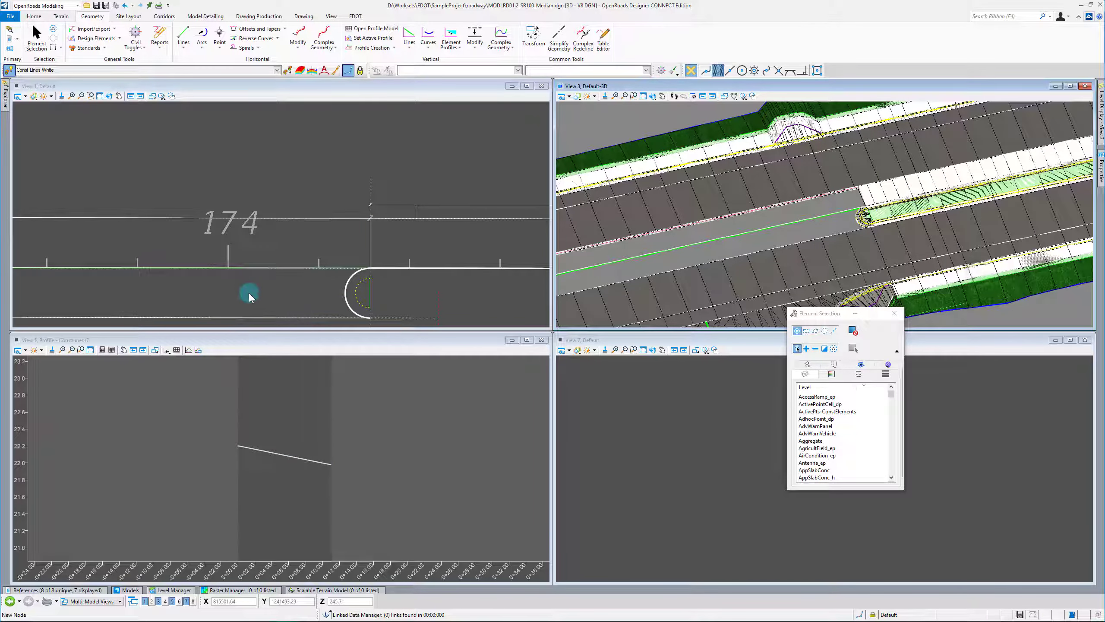
Examine the properties of the long construction line and the 11 ft transverse line outlining the median opening.
left_click(458, 251)
scroll(385, 264, "down", 5)
left_click(223, 279)
scroll(222, 298, "up", 3)
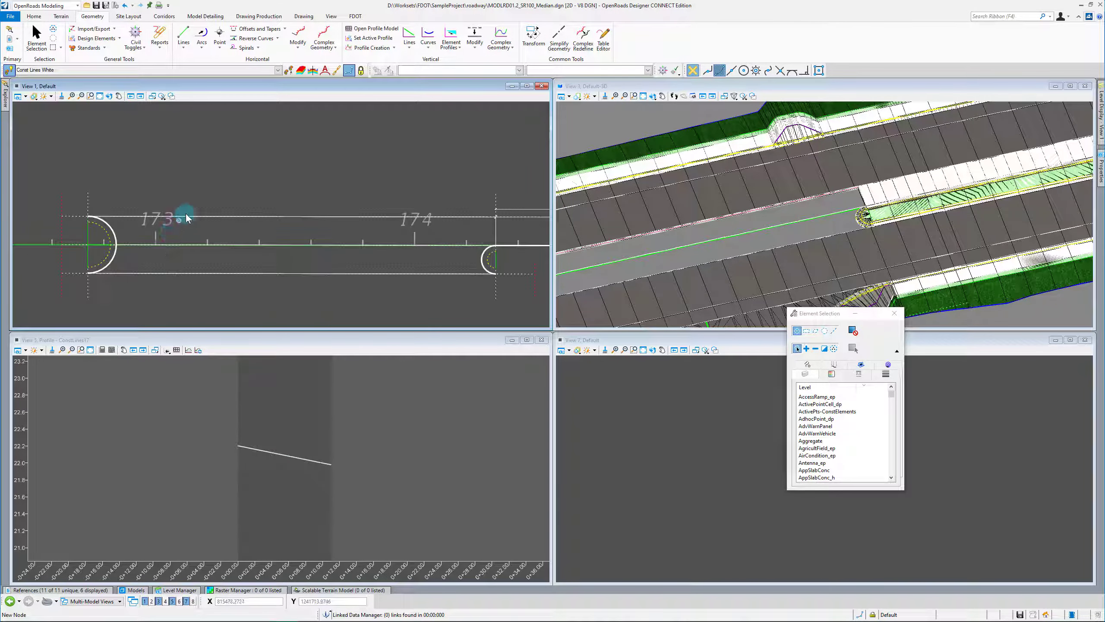
left_click(206, 218)
left_click(328, 258)
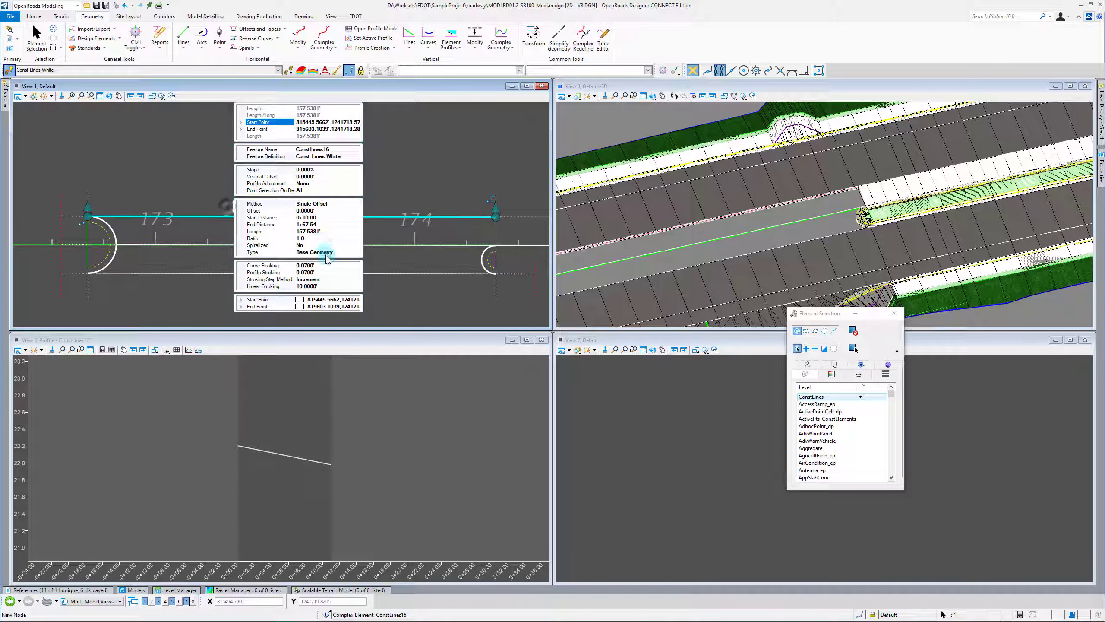
left_click(201, 233)
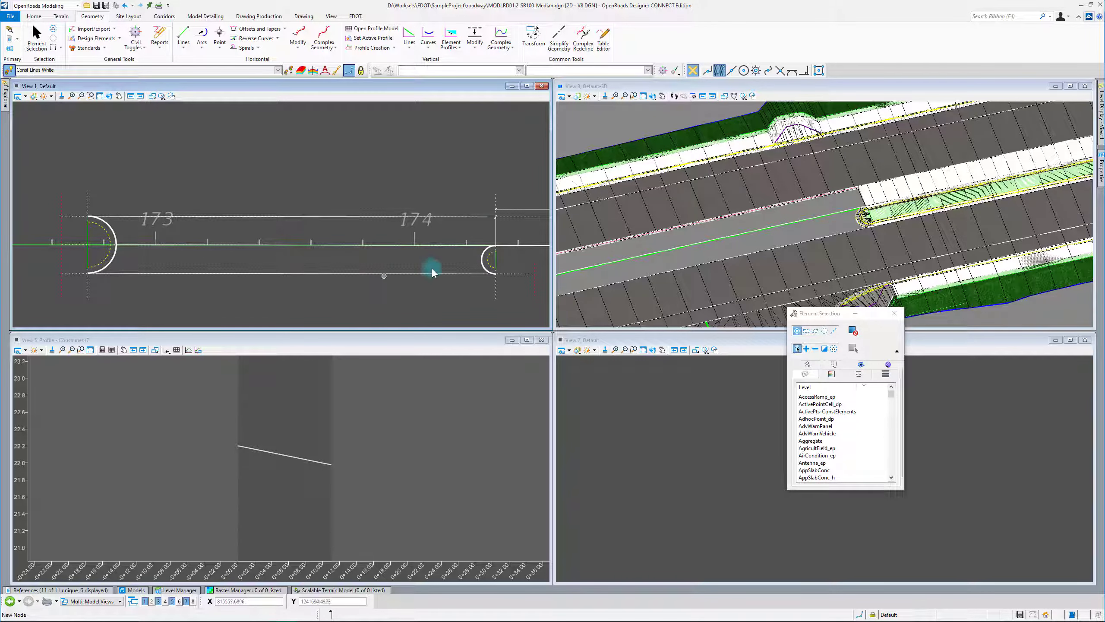
left_click(498, 226)
scroll(498, 226, "up", 3)
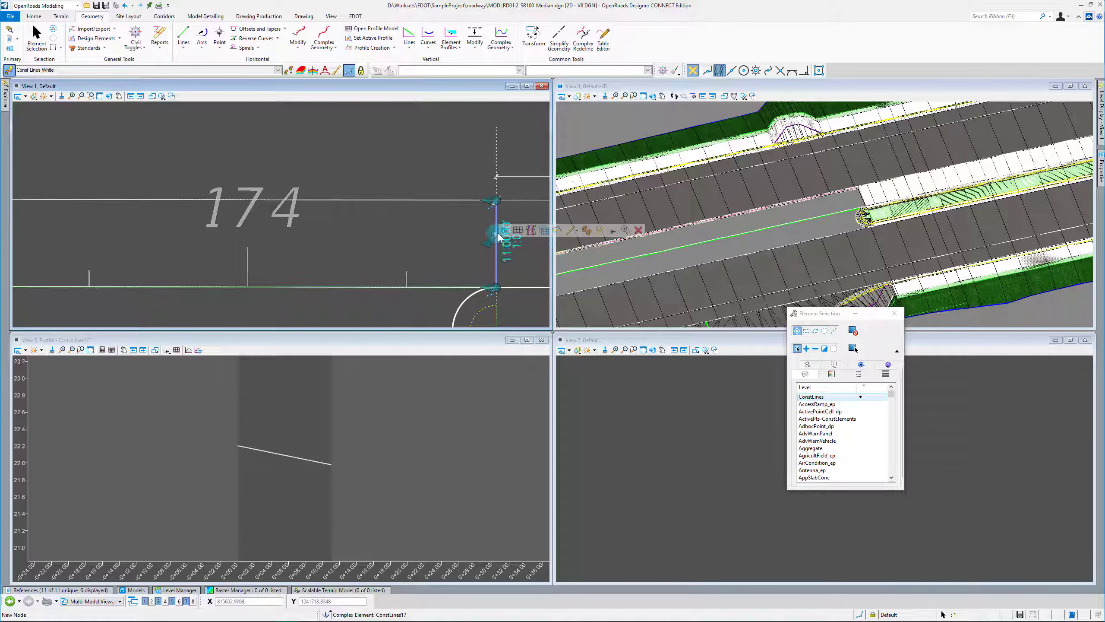
mouse_move(515, 247)
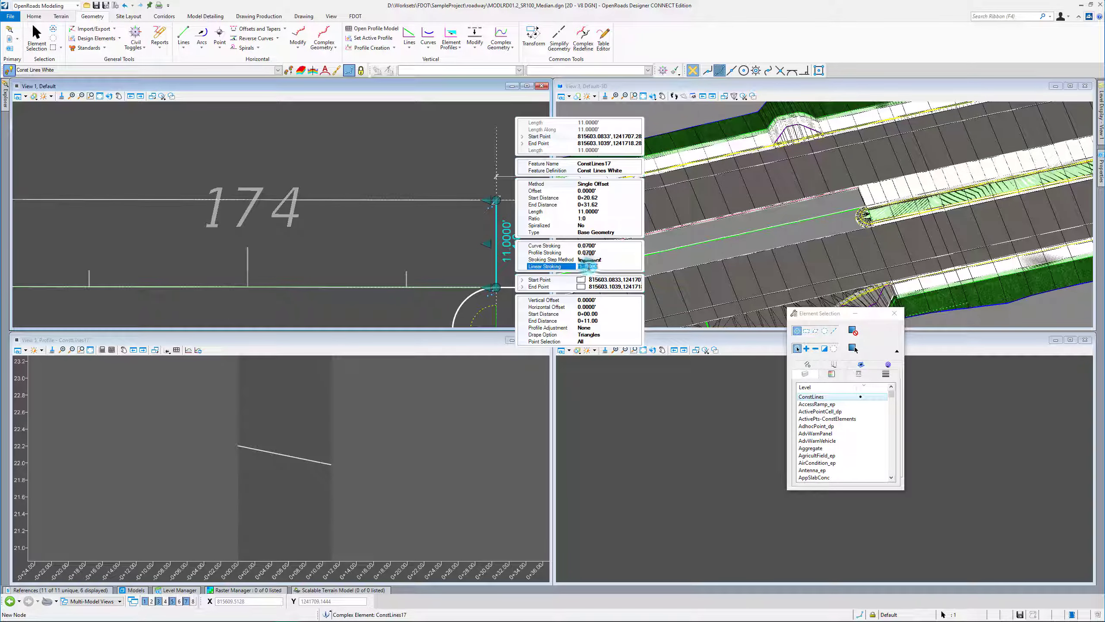
left_click(403, 257)
scroll(465, 222, "down", 3)
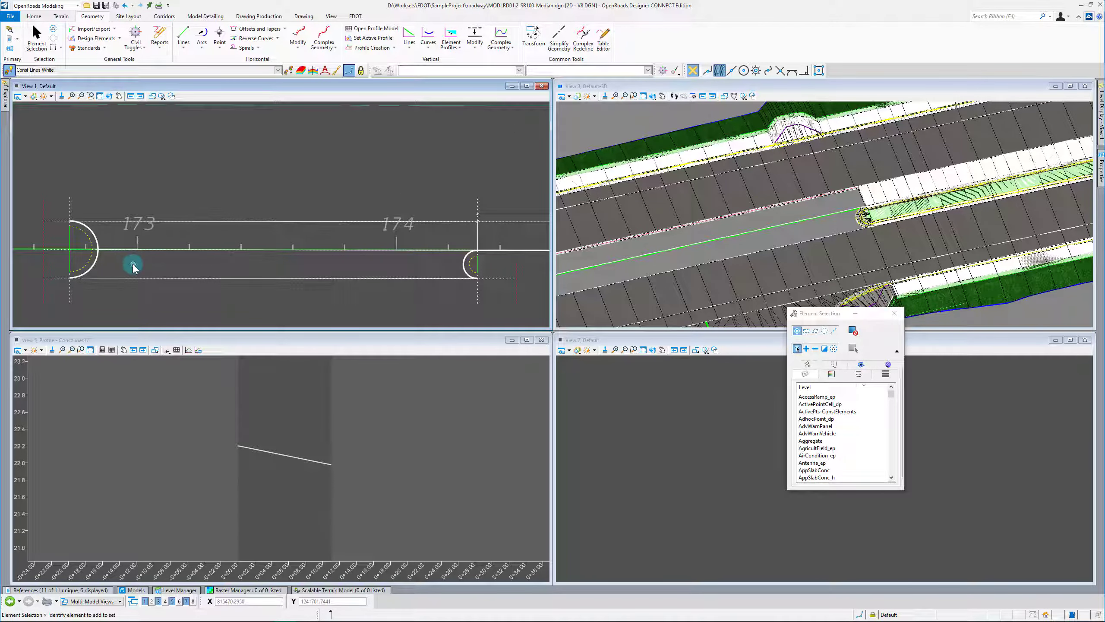
Create the Pavt_Median_Rocket terrain model from the median opening's outlining lines and end arcs as break lines, with Max Triangle Length 2.0000 and the DtmTopMesh feature definition.
left_click(88, 233)
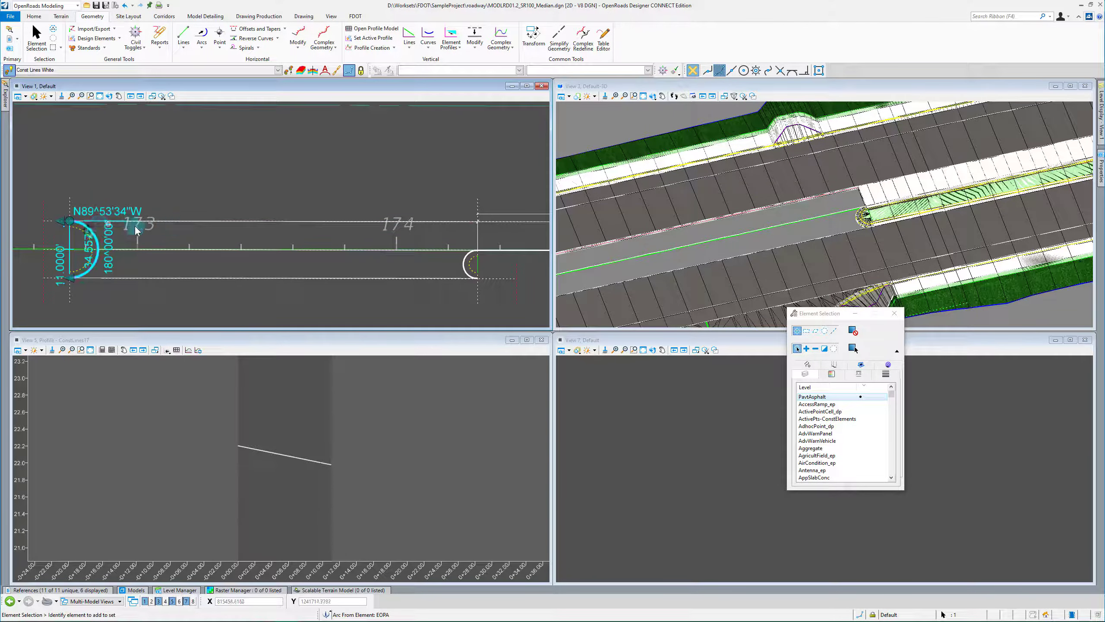
left_click(198, 221)
scroll(468, 248, "up", 2)
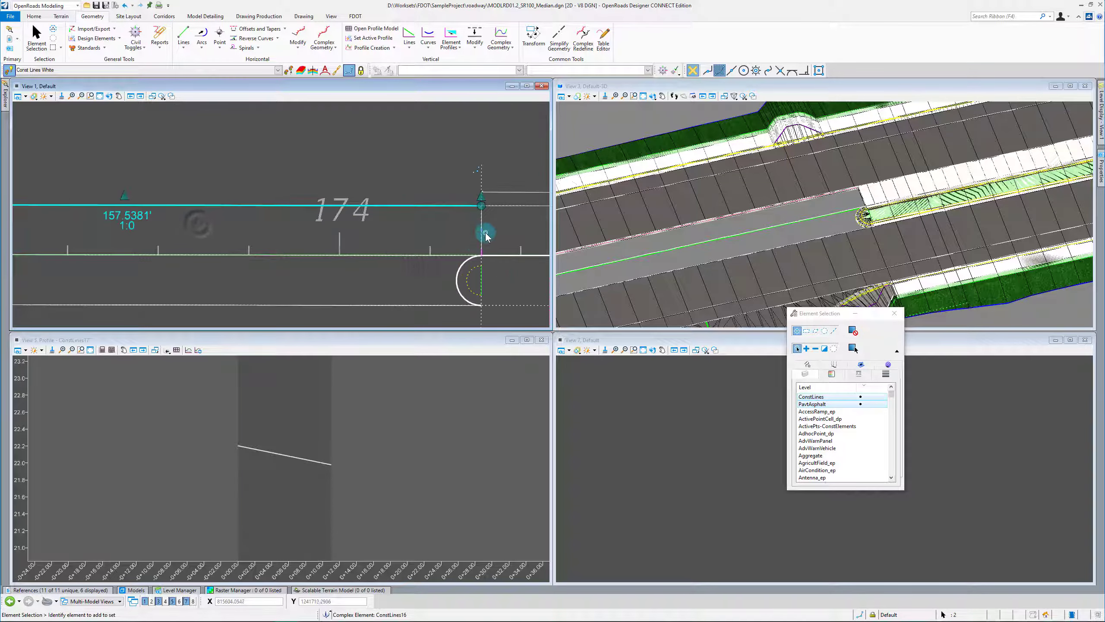
left_click(461, 269)
left_click(415, 303)
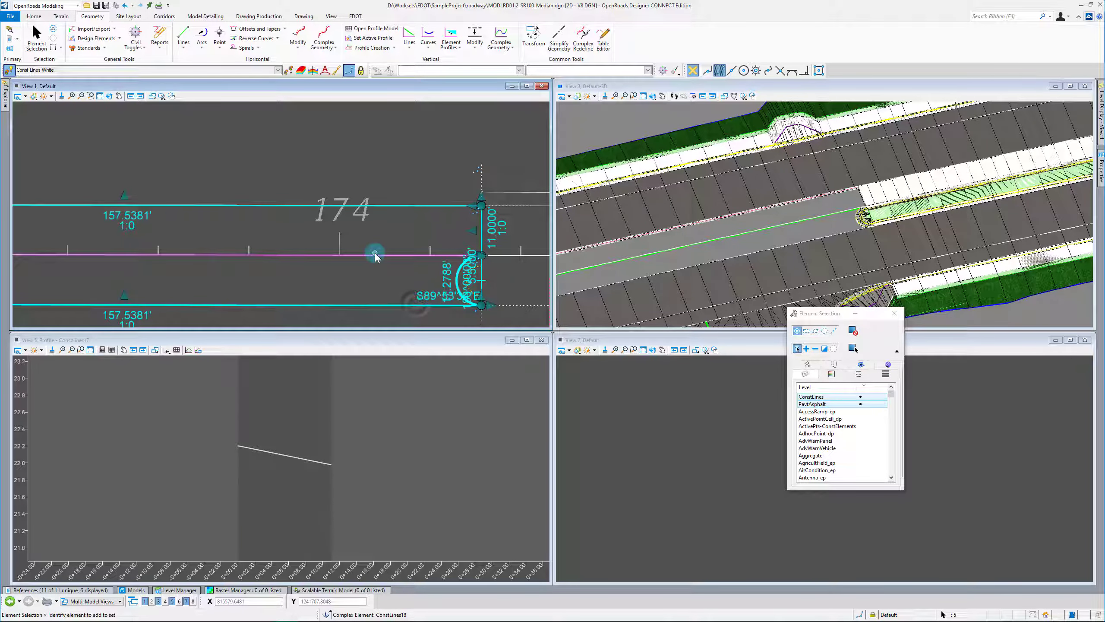
left_click(376, 257)
scroll(469, 263, "down", 2)
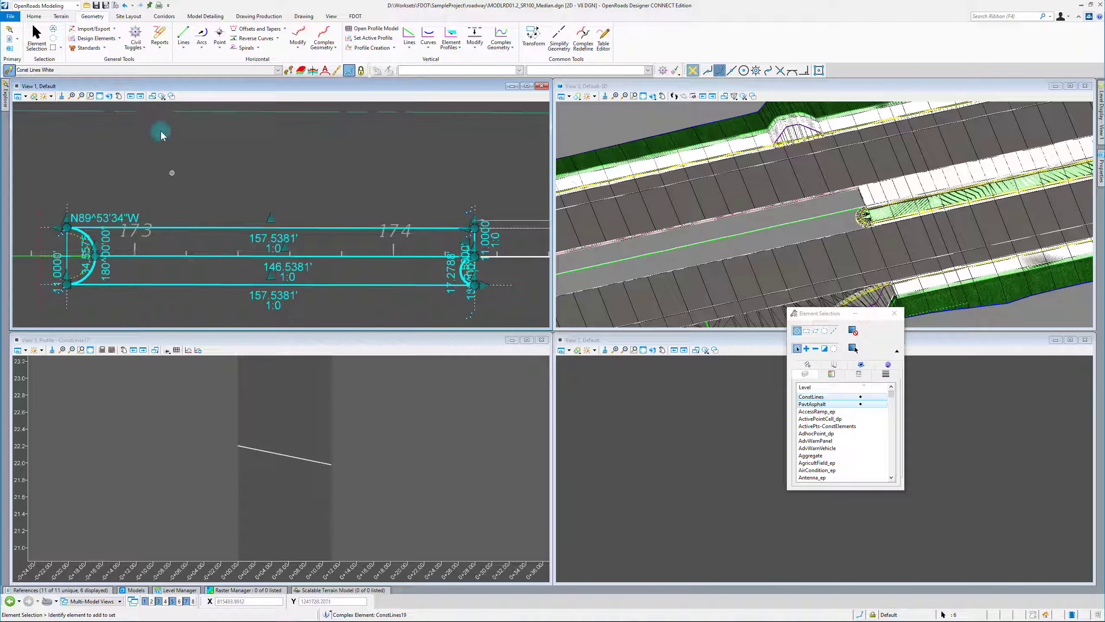
left_click(66, 17)
left_click(85, 48)
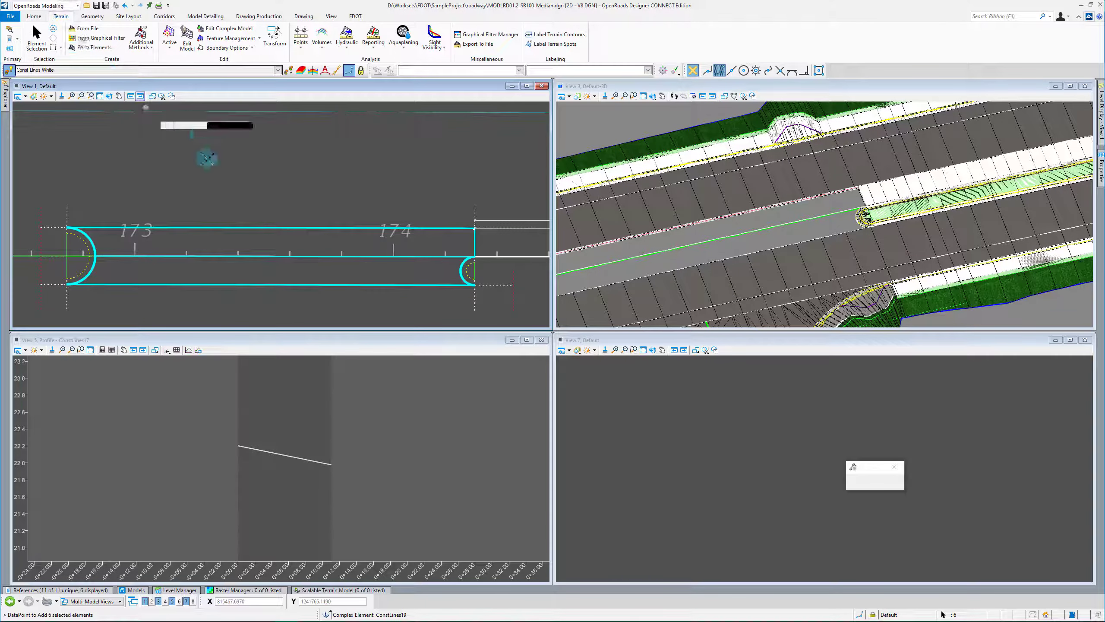
left_click(266, 192)
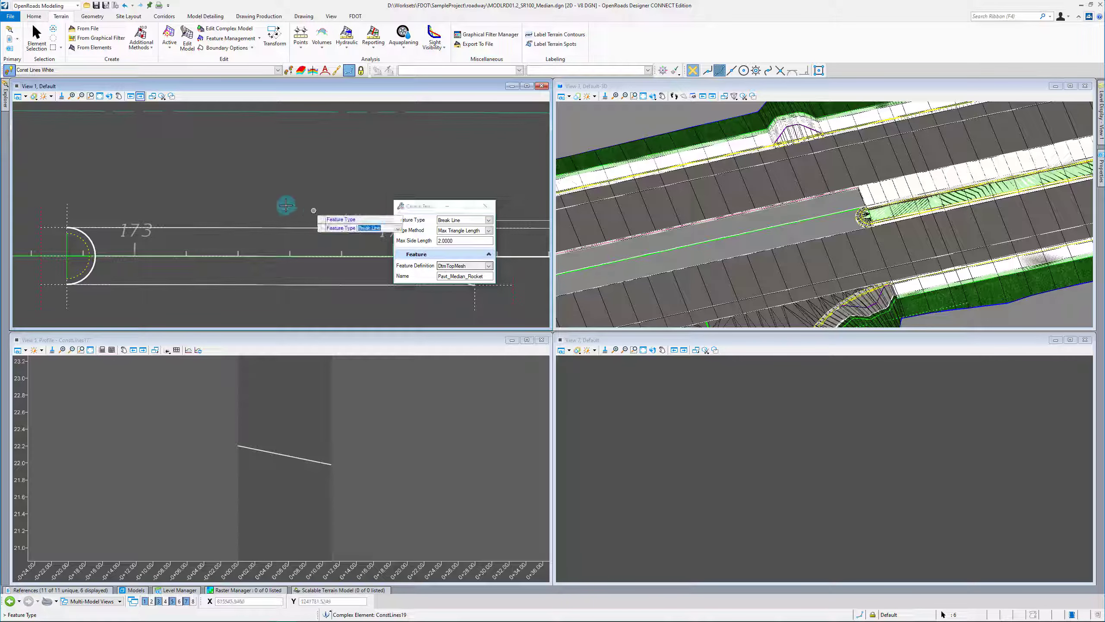
left_click(237, 203)
left_click(236, 203)
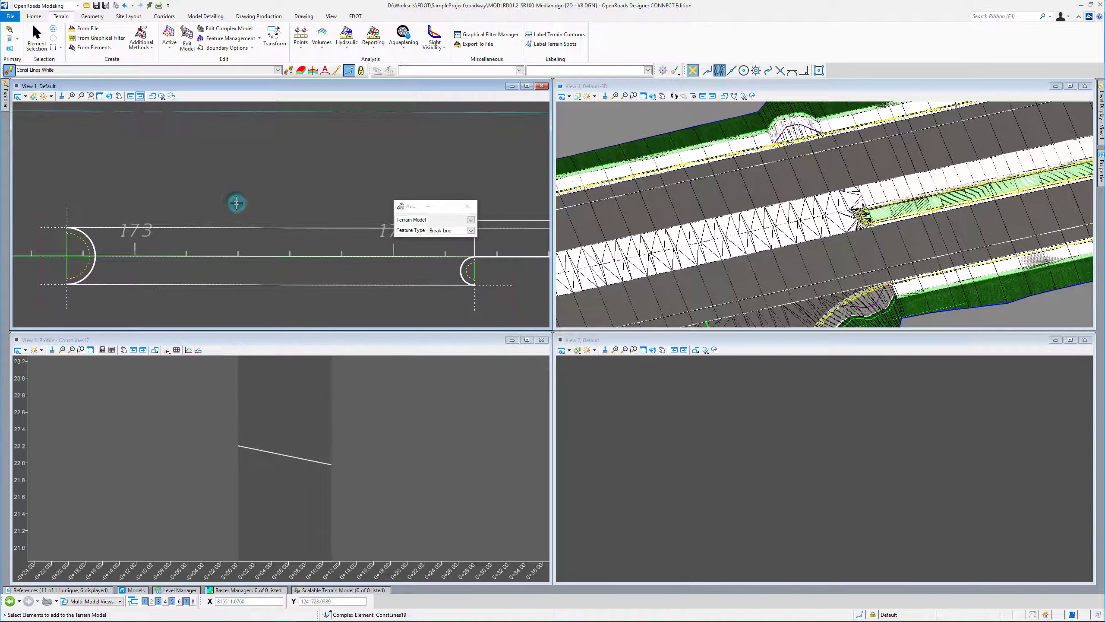
Apply the Pavement Asphalt surface template to the Pavt_Median_Rocket terrain model without an external clip boundary or linear features.
left_click(724, 149)
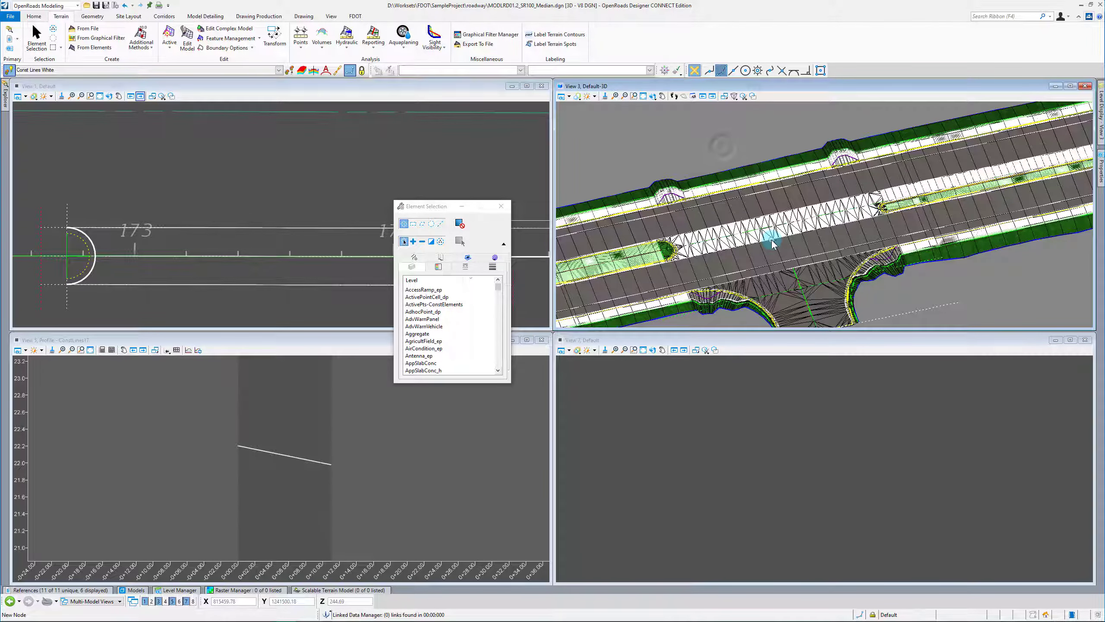
scroll(774, 233, "up", 3)
left_click(776, 230)
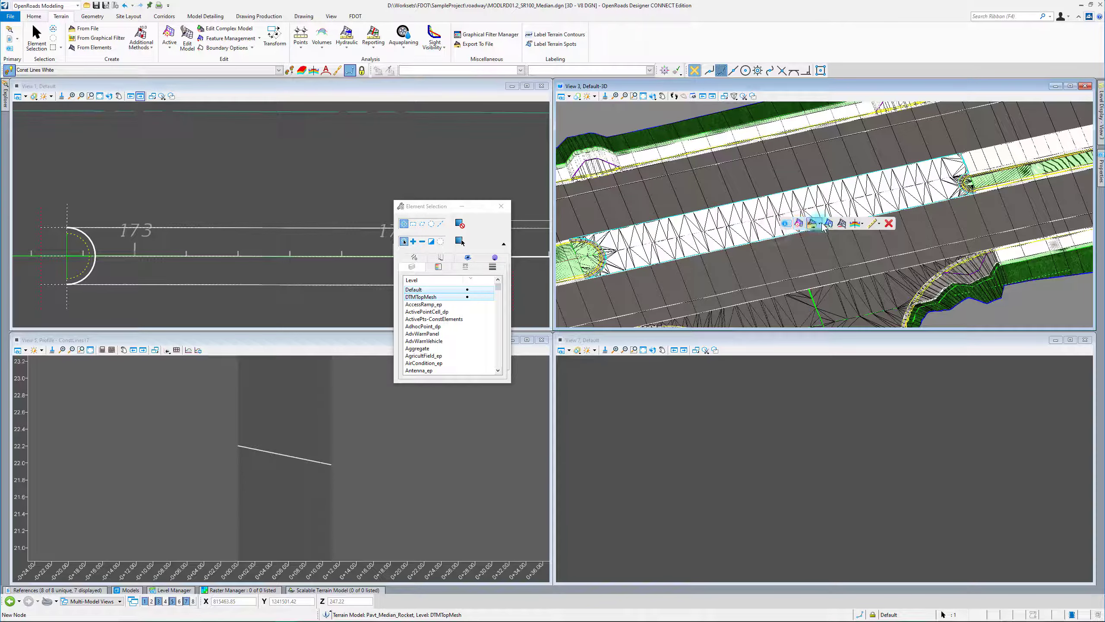
left_click(856, 224)
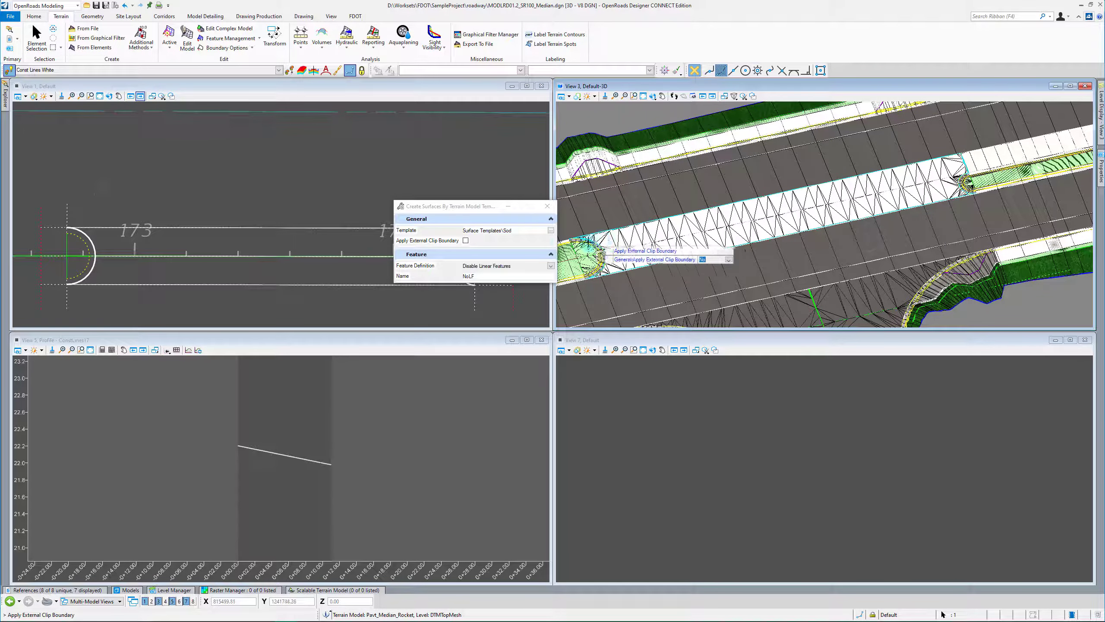
left_click(550, 230)
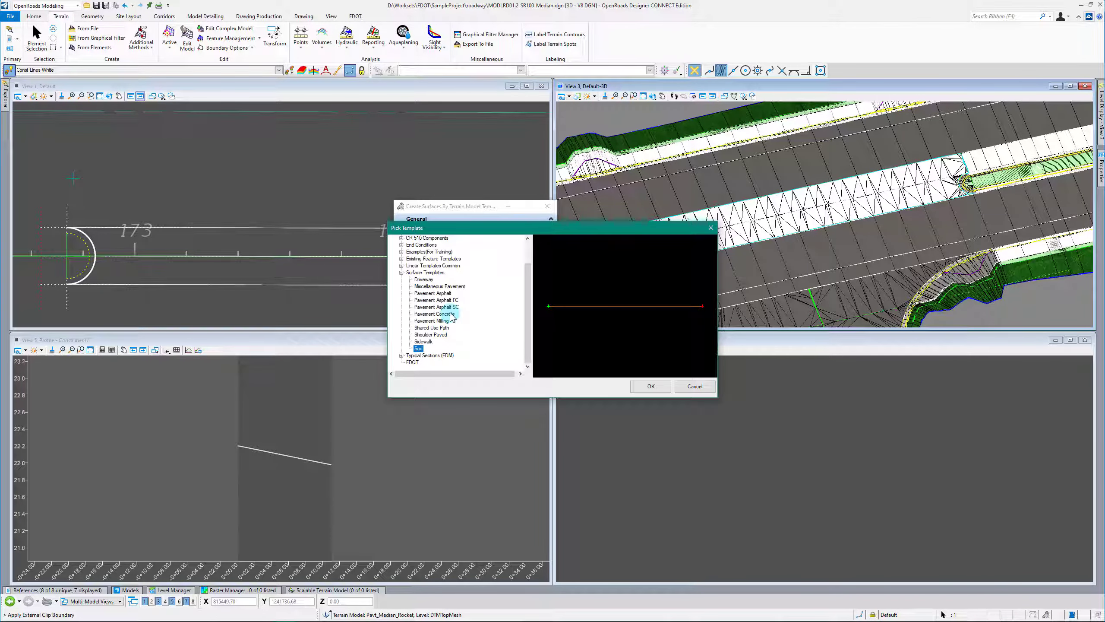
left_click(449, 293)
left_click(652, 391)
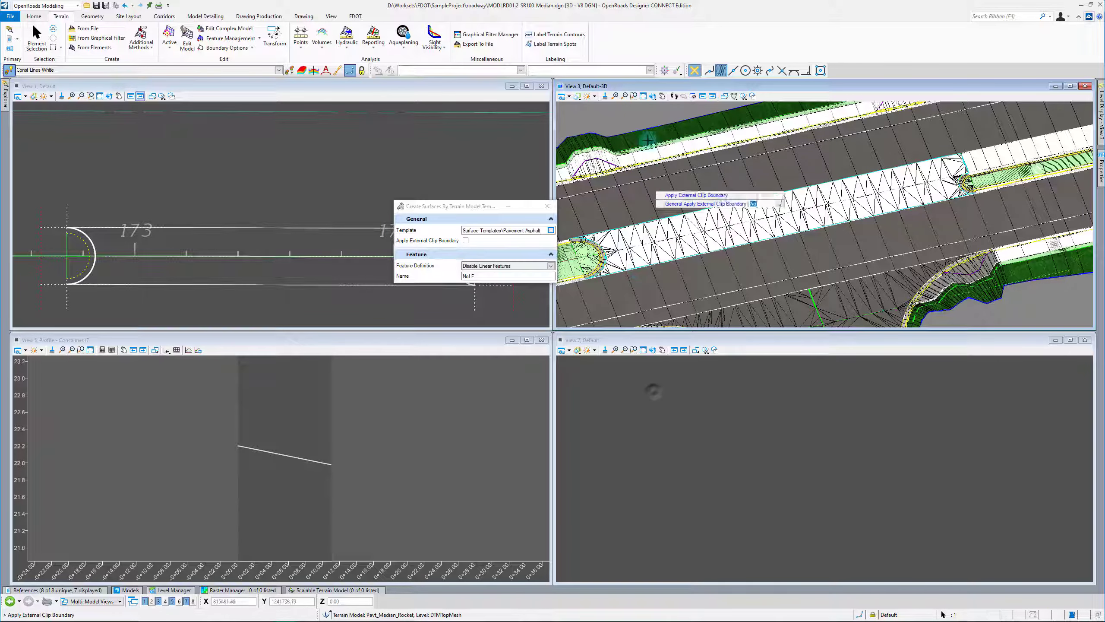
left_click(627, 118)
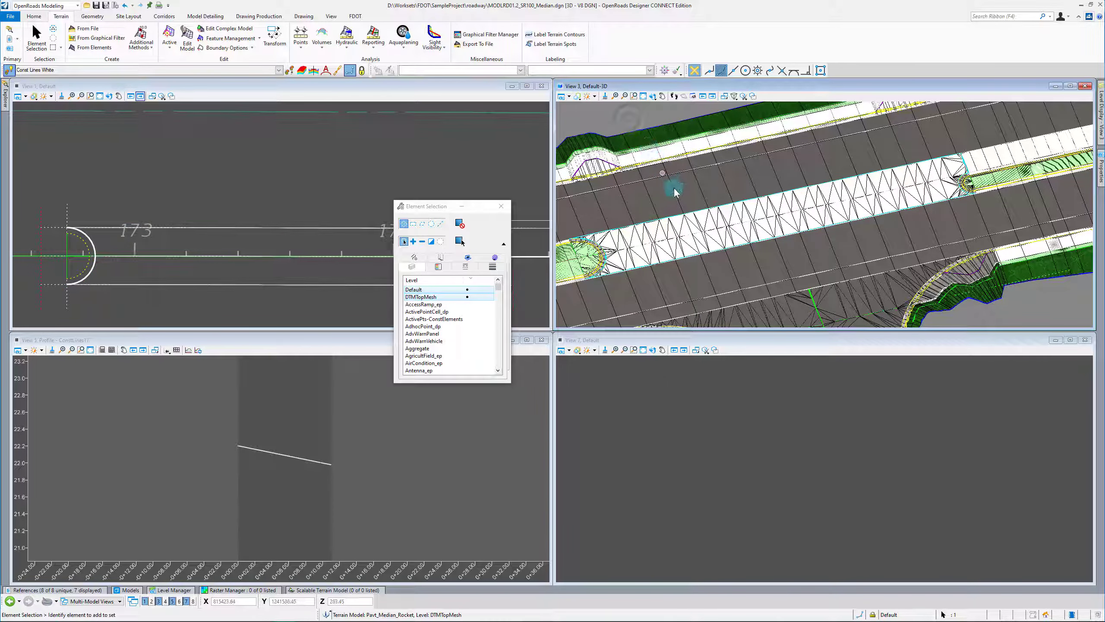
Turn off the DTMTopMesh and DTMBotMesh levels of the median model in the 3D view and inspect the new asphalt surface.
mouse_move(1102, 111)
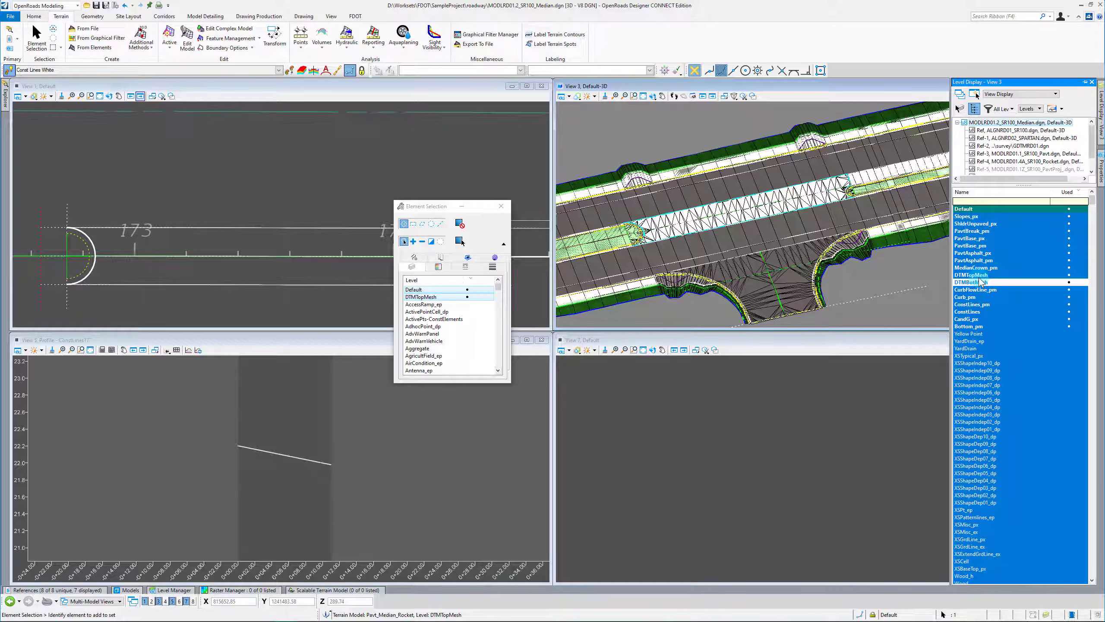
left_click(979, 275)
left_click(654, 96)
scroll(637, 161, "up", 10)
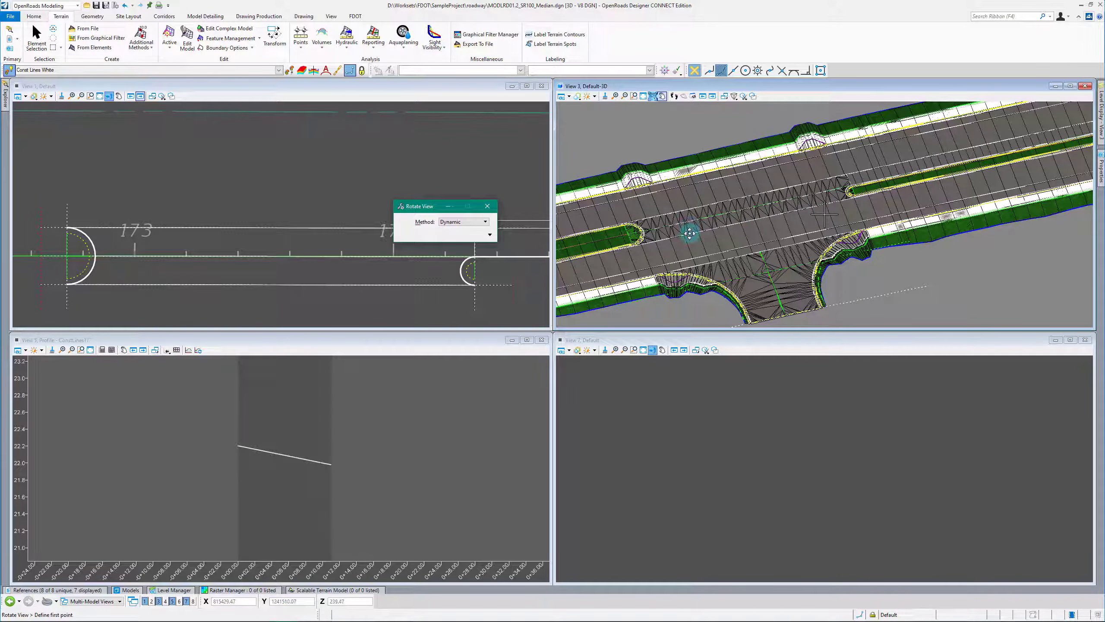
left_click(850, 246)
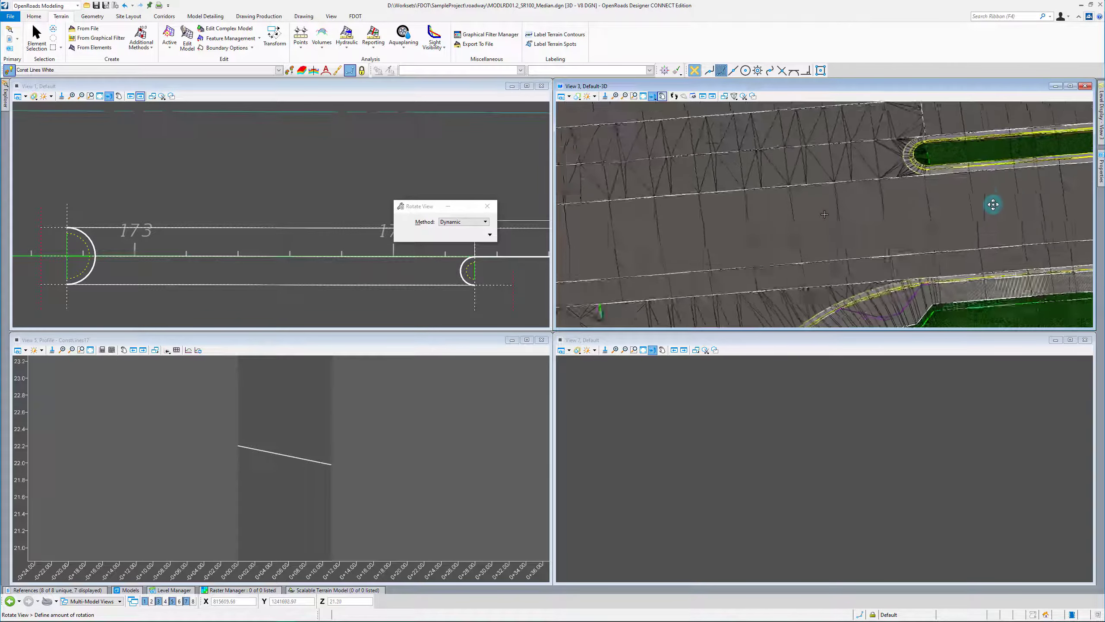
left_click(977, 208)
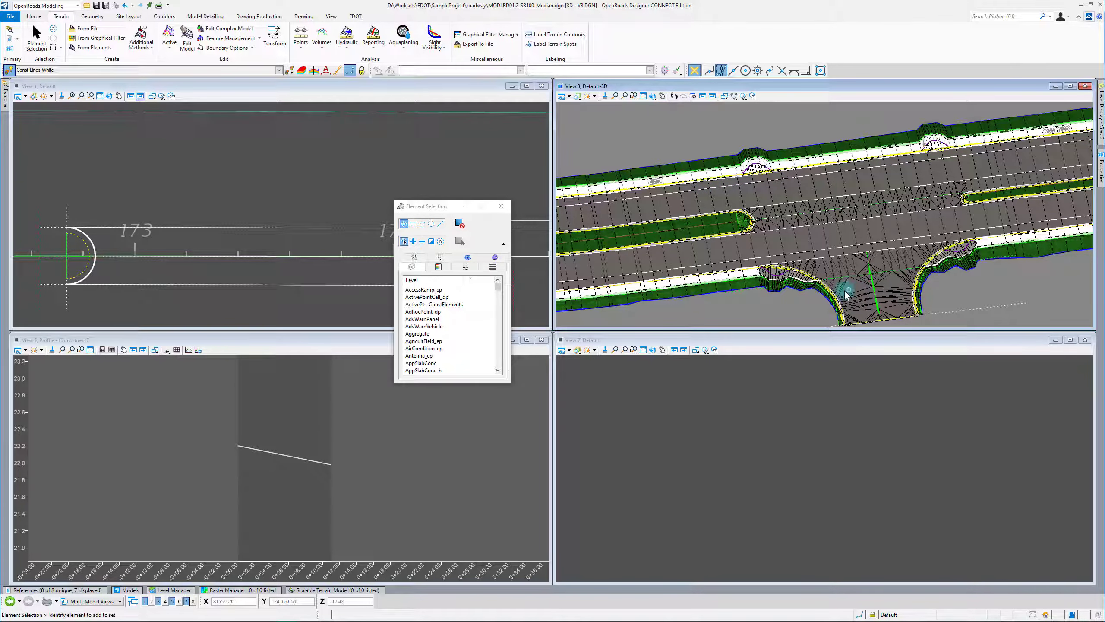
Turn off the DTM mesh levels in the references from SR100 Pavt through SR100 EC Lt in the 3D view.
mouse_move(1102, 116)
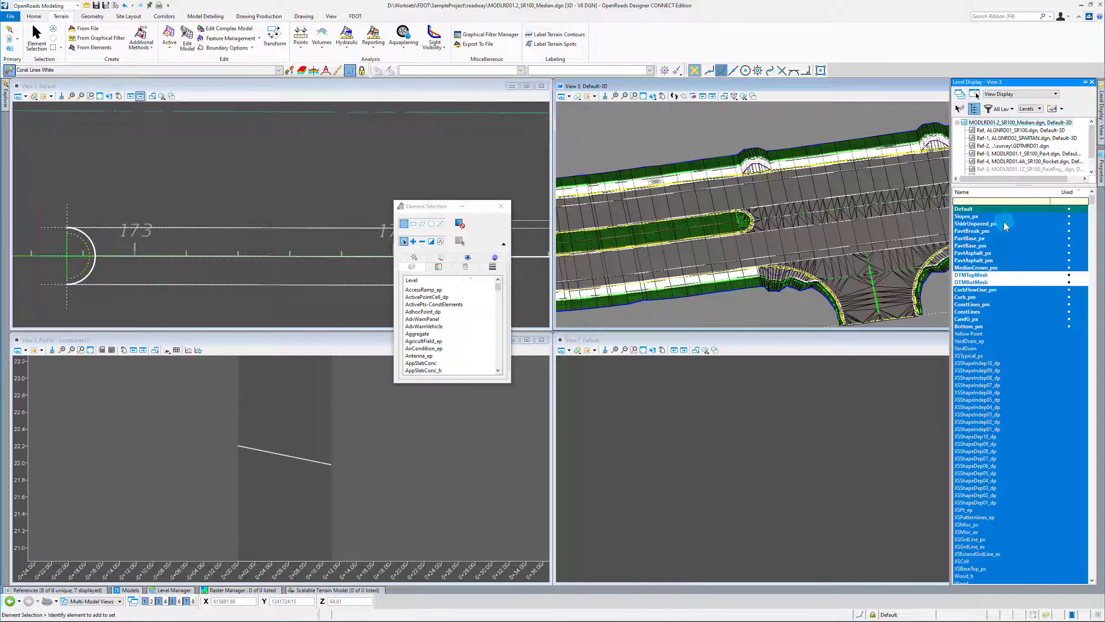
left_click(1008, 155)
scroll(1018, 162, "down", 1)
left_click(1018, 169, "shift")
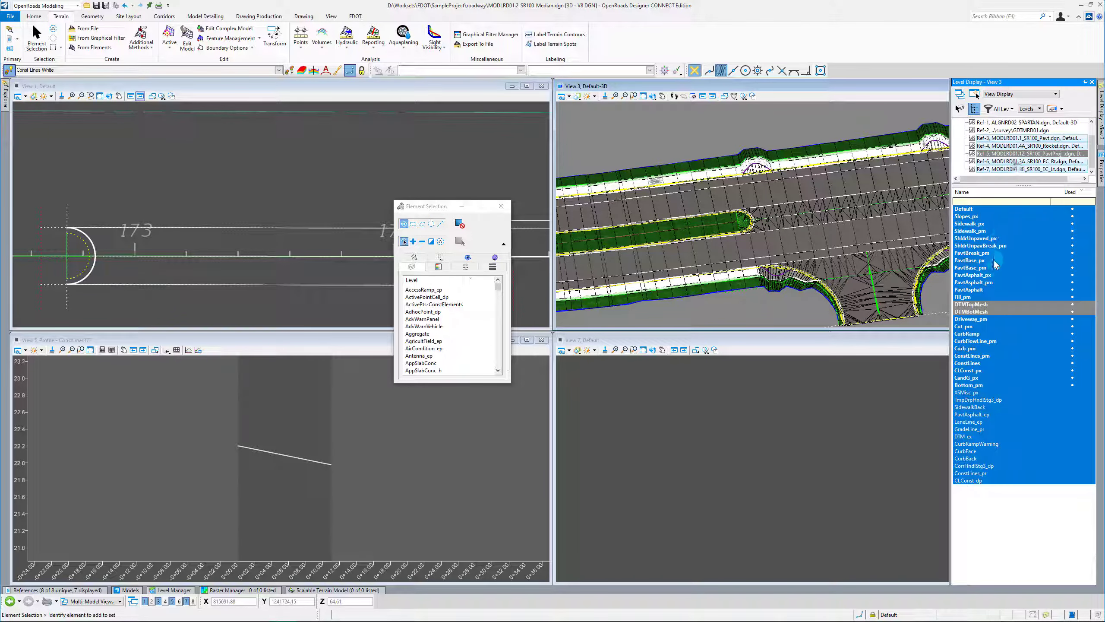
left_click(985, 308)
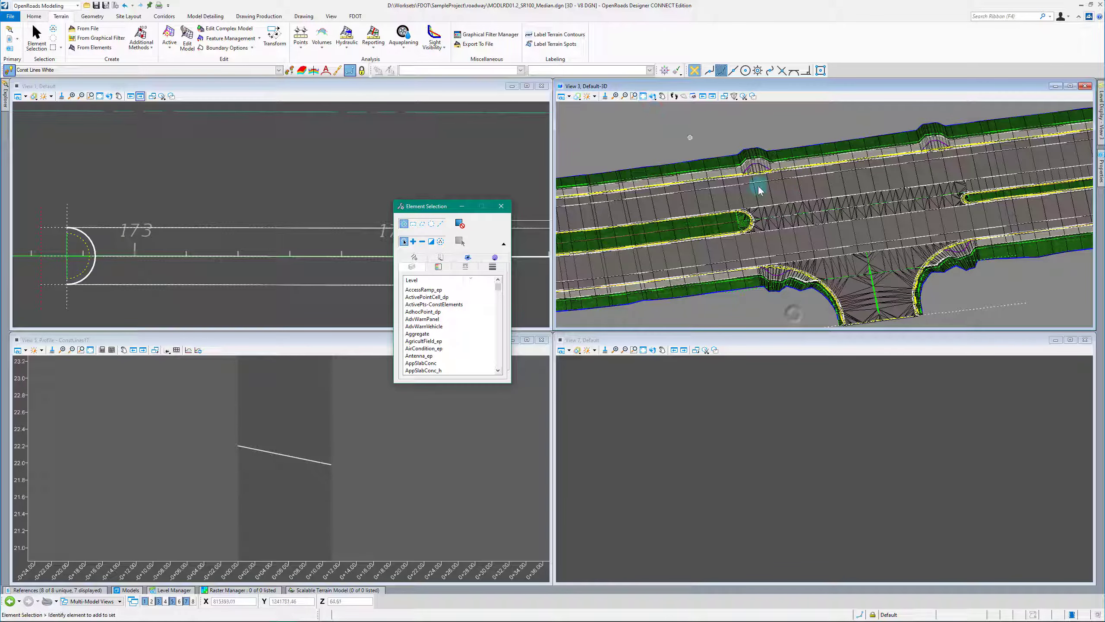
Examine the paved median opening, the adjoining medians and the side-street intersection from several angles in the 3D model.
scroll(720, 220, "down", 2)
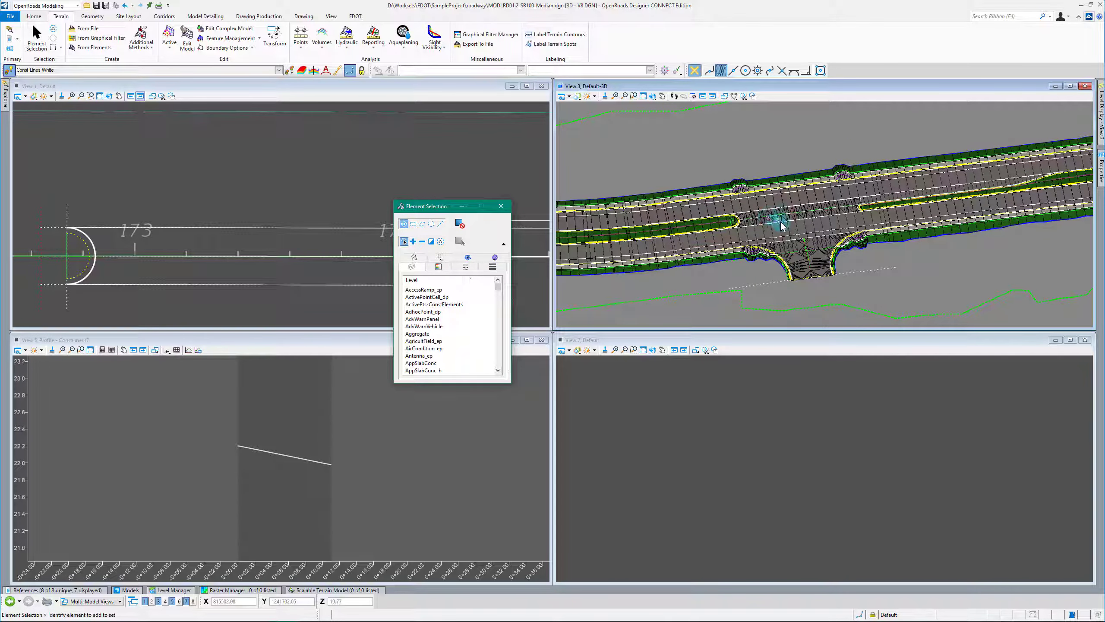
scroll(845, 195, "up", 2)
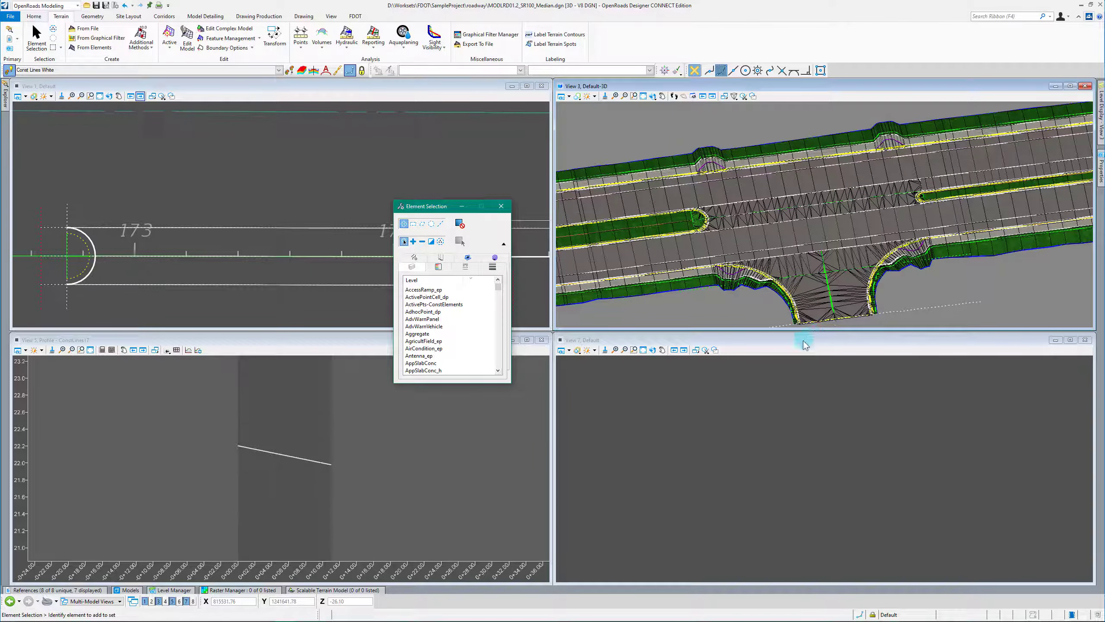
left_click(653, 96)
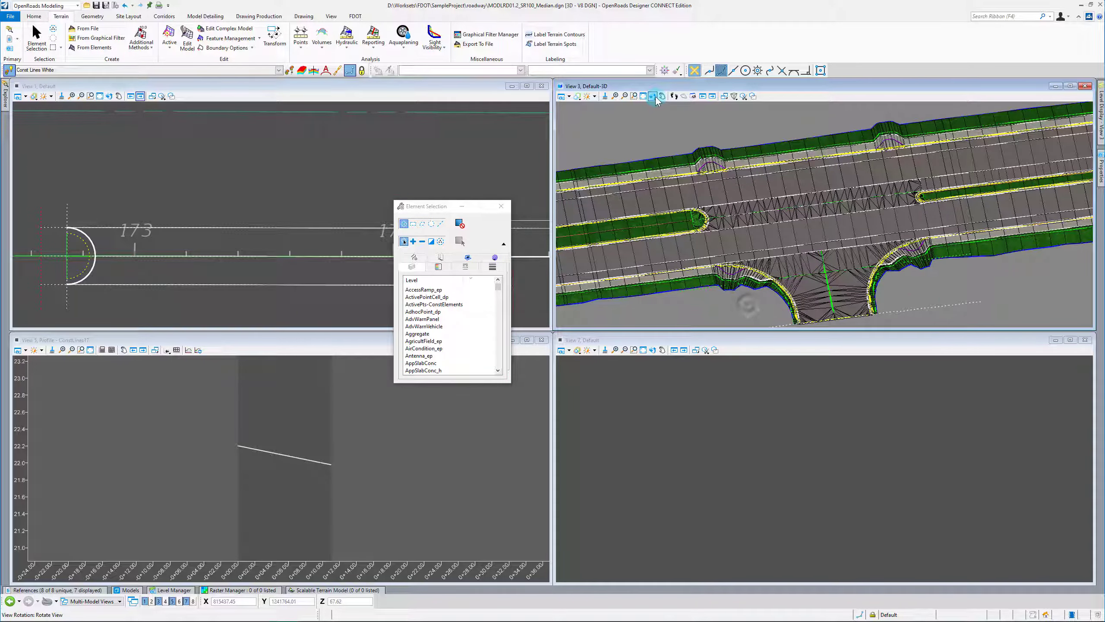
left_click(676, 214)
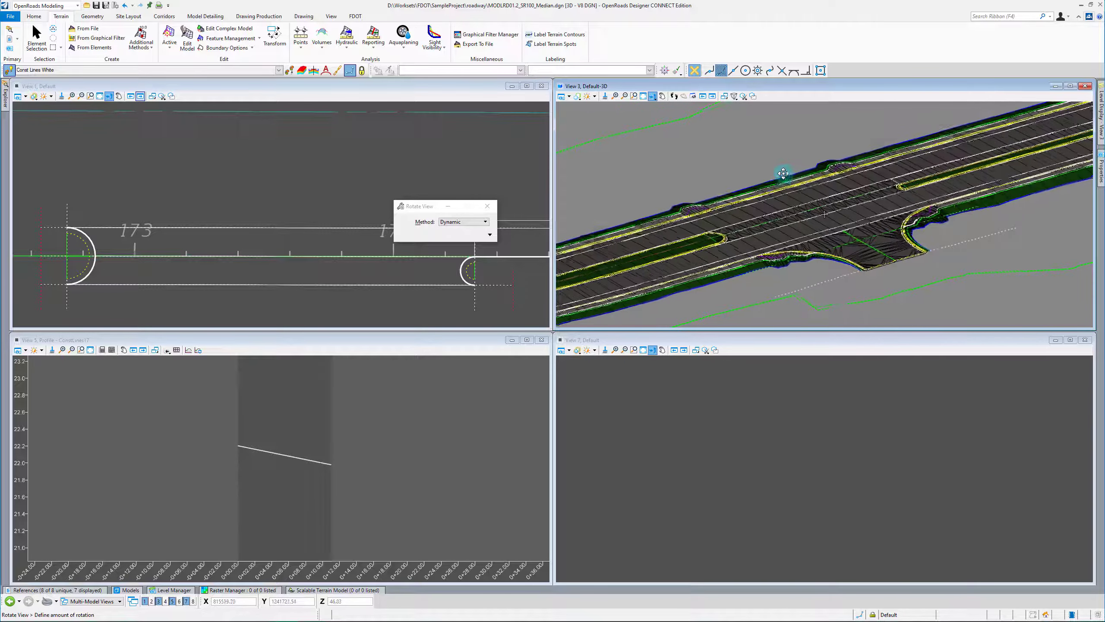
left_click(777, 191)
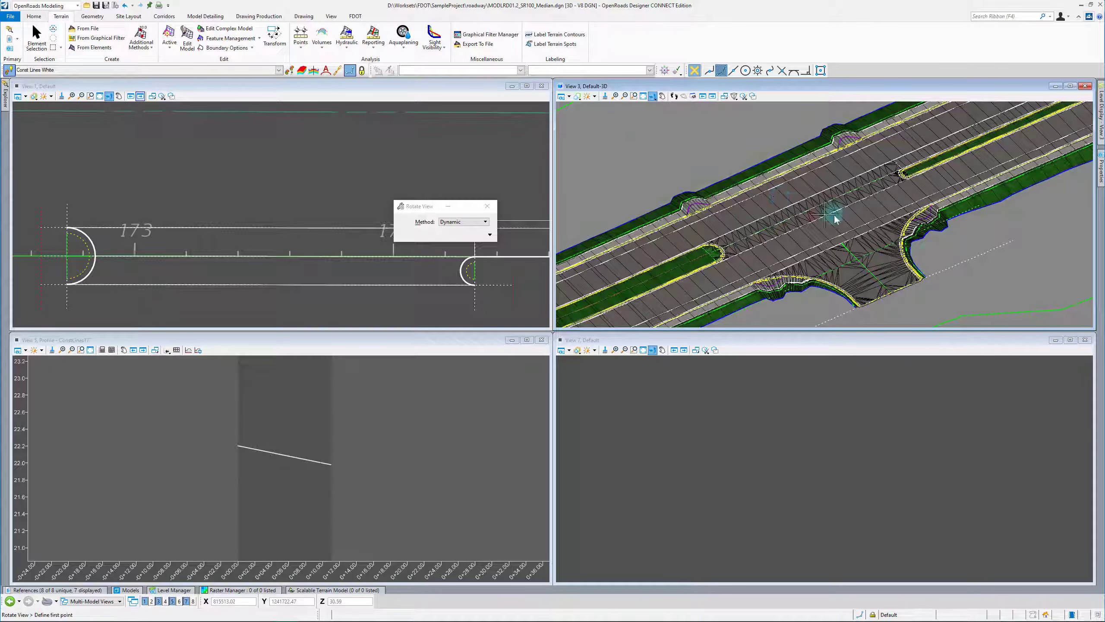
scroll(766, 244, "down", 1)
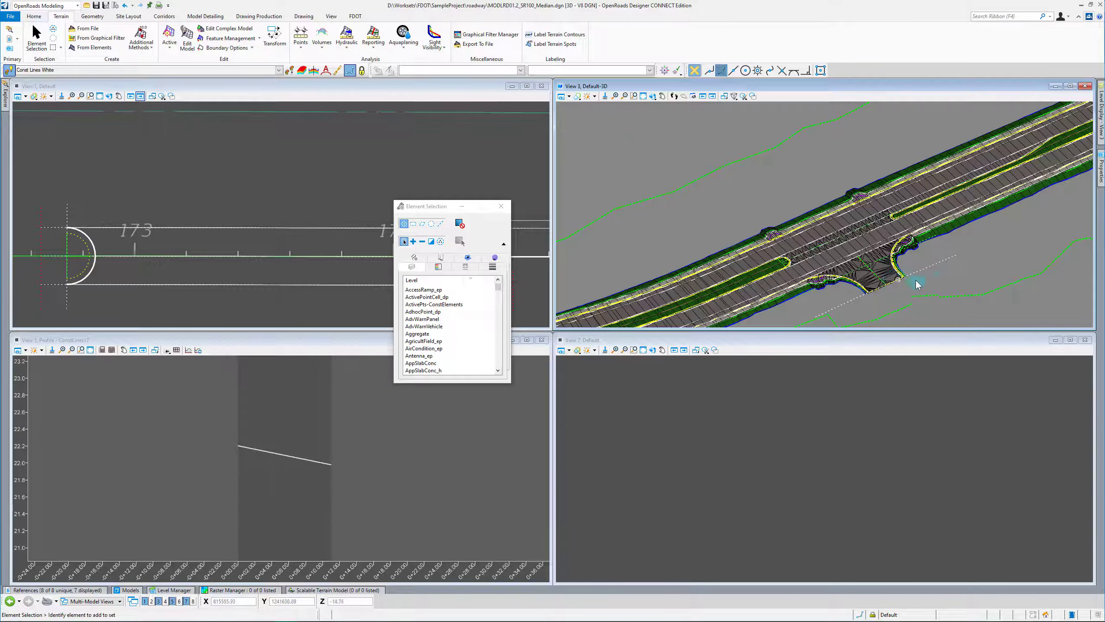
scroll(951, 278, "up", 1)
scroll(797, 276, "down", 1)
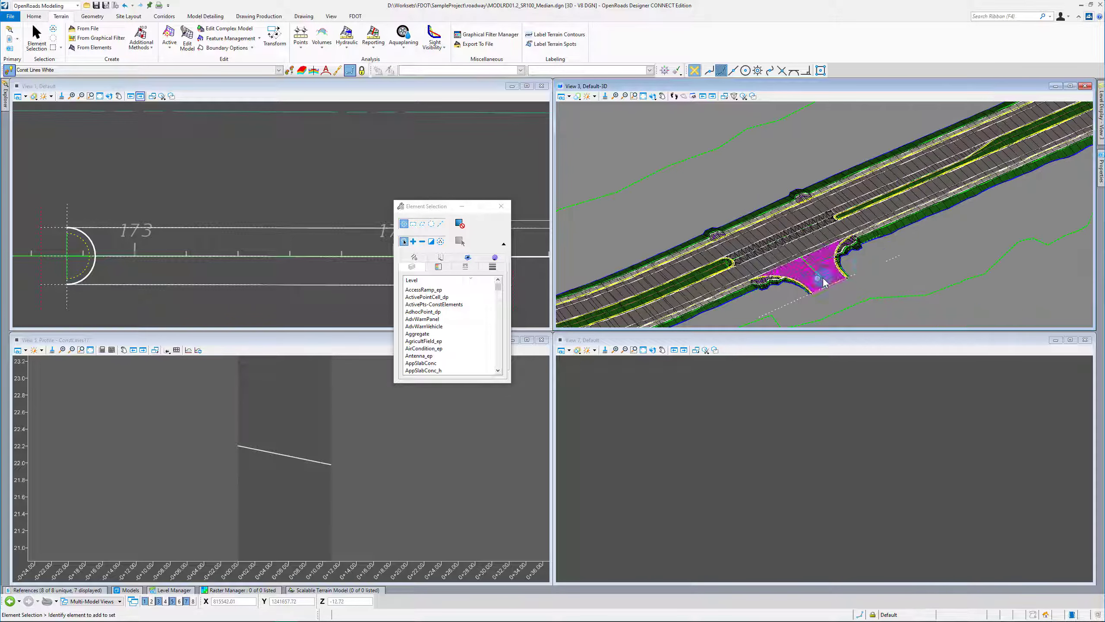